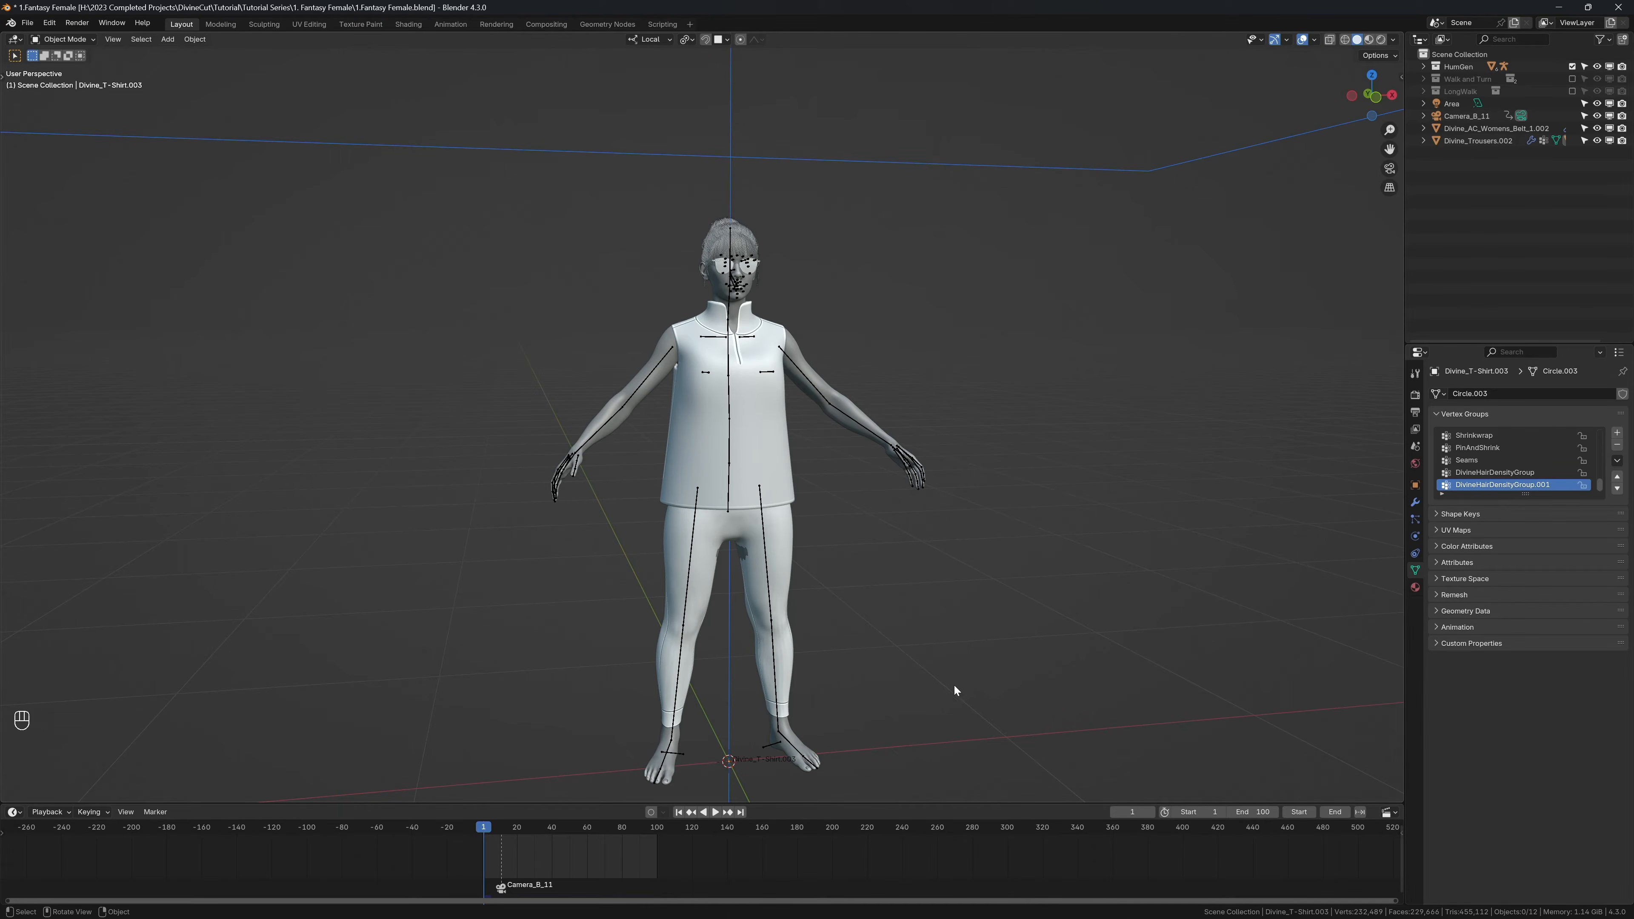
# Step: Select the sleeveless shirt and switch it to Edit Mode
pyautogui.click(702, 464)
pyautogui.moveTo(701, 465); pyautogui.dragTo(693, 431, button='middle')
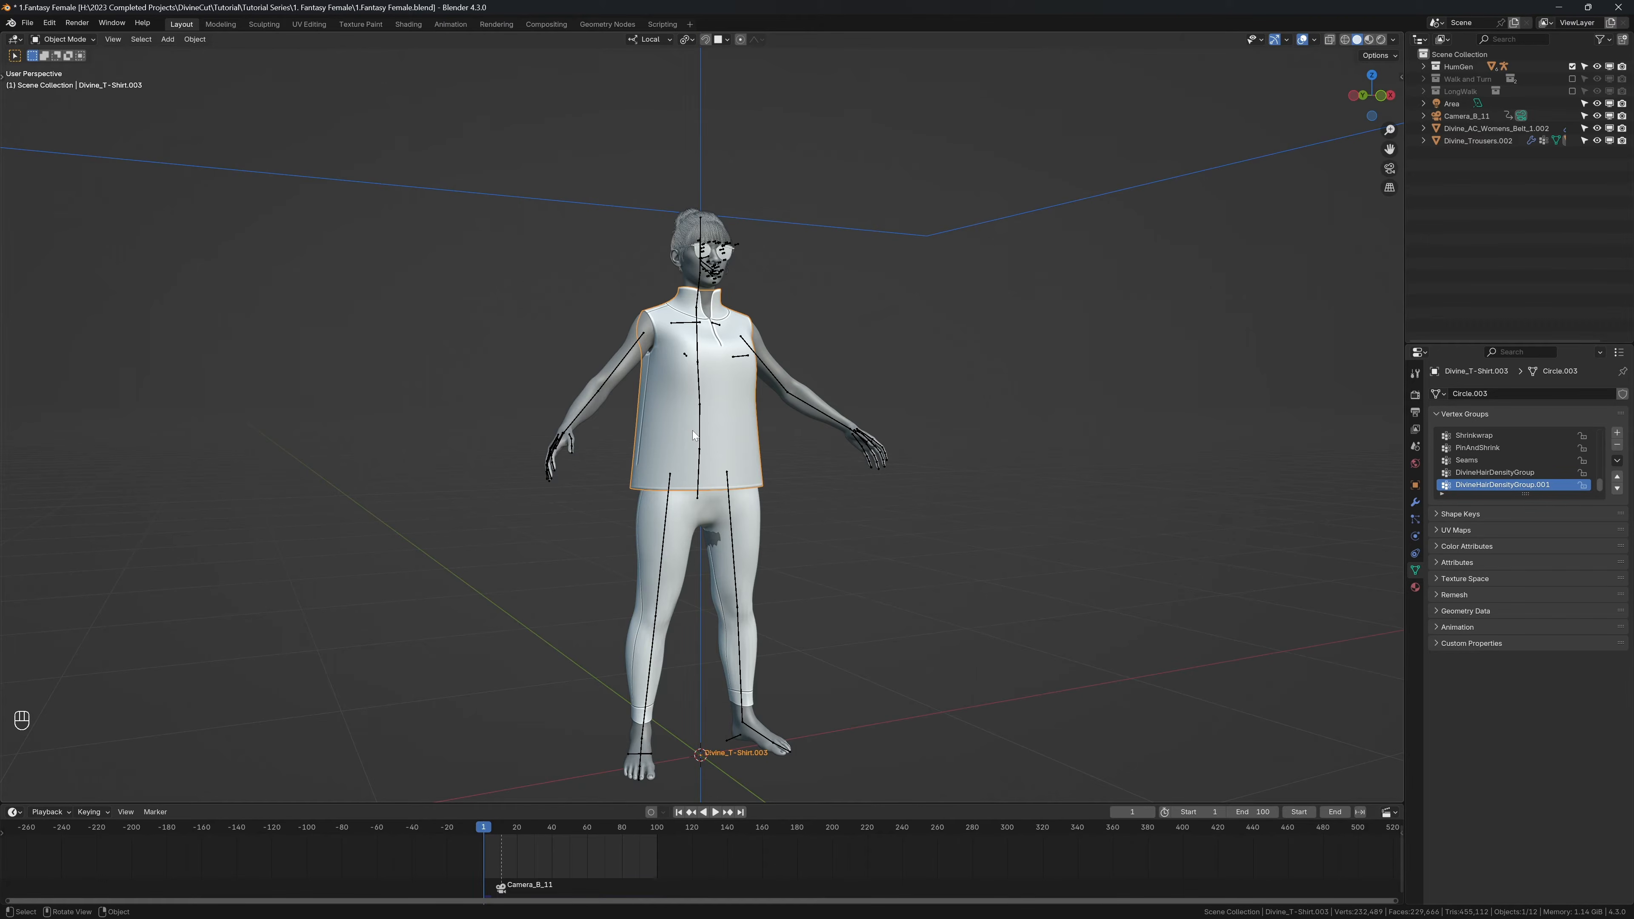
pyautogui.scroll(3, 692, 430)
pyautogui.moveTo(692, 430); pyautogui.dragTo(657, 435, button='middle')
pyautogui.scroll(2, 658, 434)
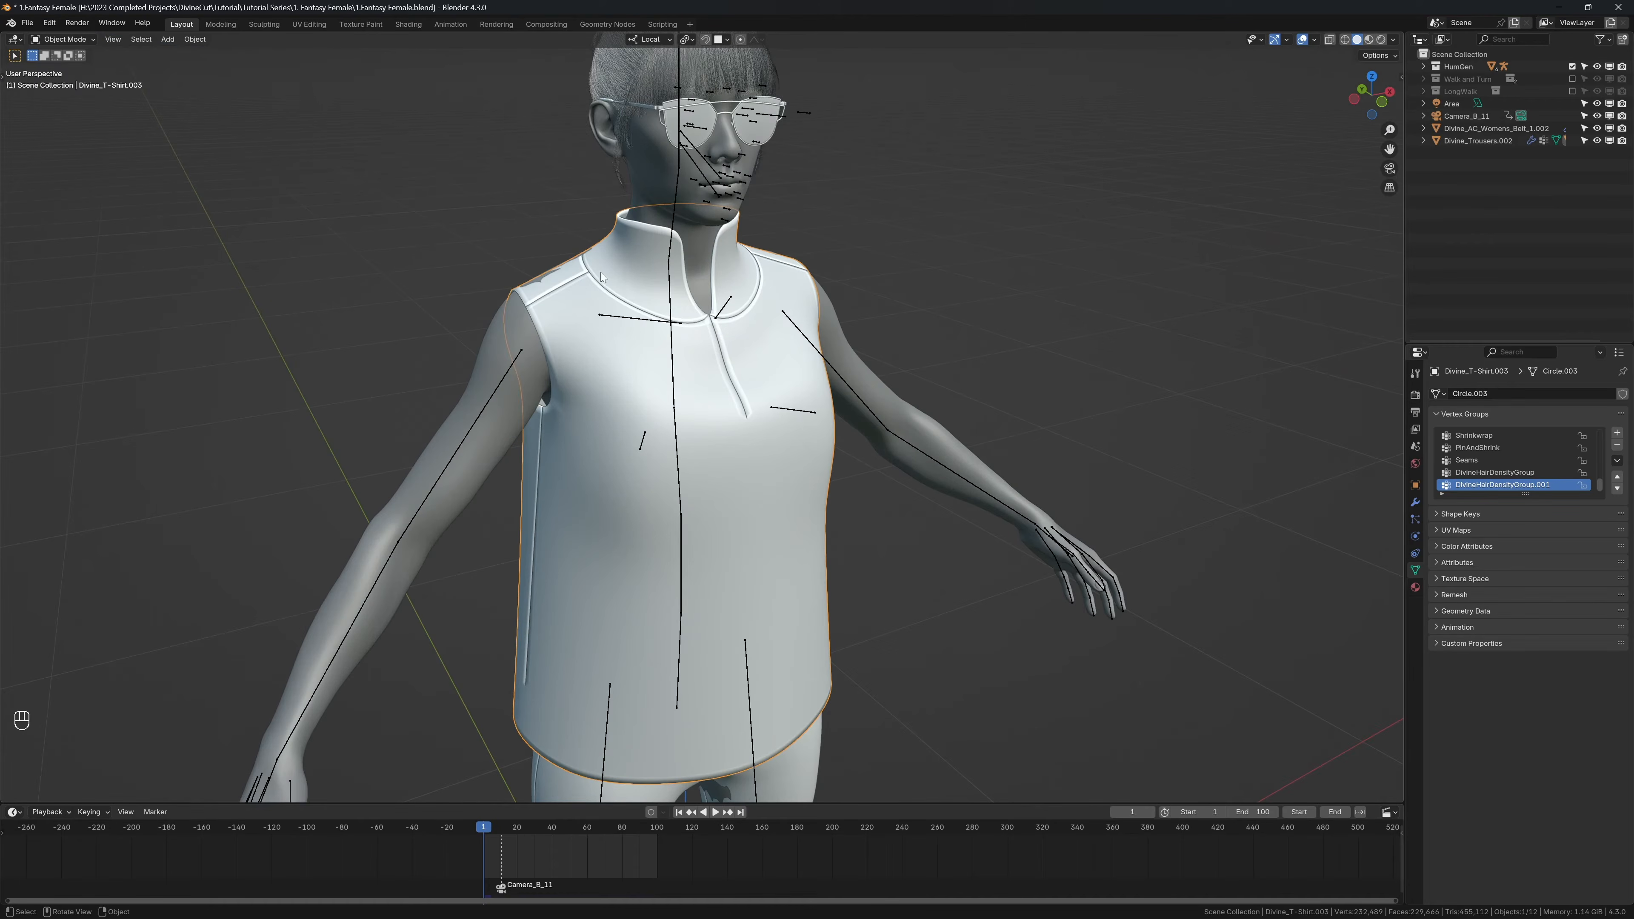
pyautogui.keyDown('shift'); pyautogui.moveTo(607, 289); pyautogui.dragTo(625, 153, button='middle'); pyautogui.keyUp('shift')
pyautogui.press('Tab')
# Step: Mark the horizontal edge loop just above the shirt's hem as sharp and inspect it in Object Mode
pyautogui.keyDown('alt'); pyautogui.click(550, 565); pyautogui.keyUp('alt')
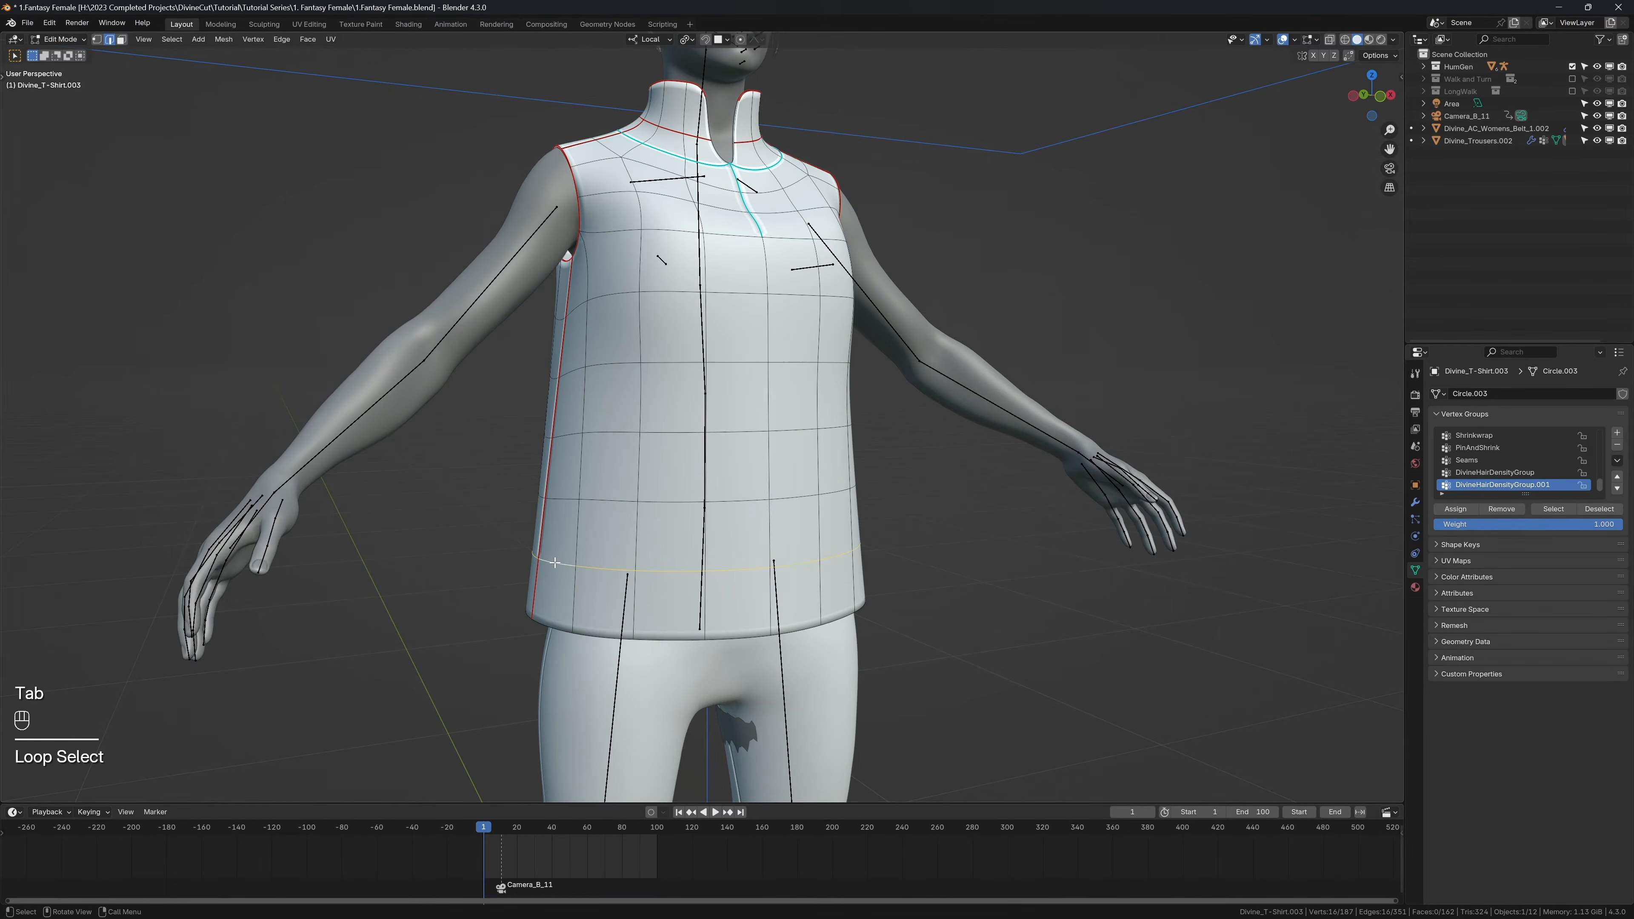
pyautogui.hotkey('ctrl', 'e')
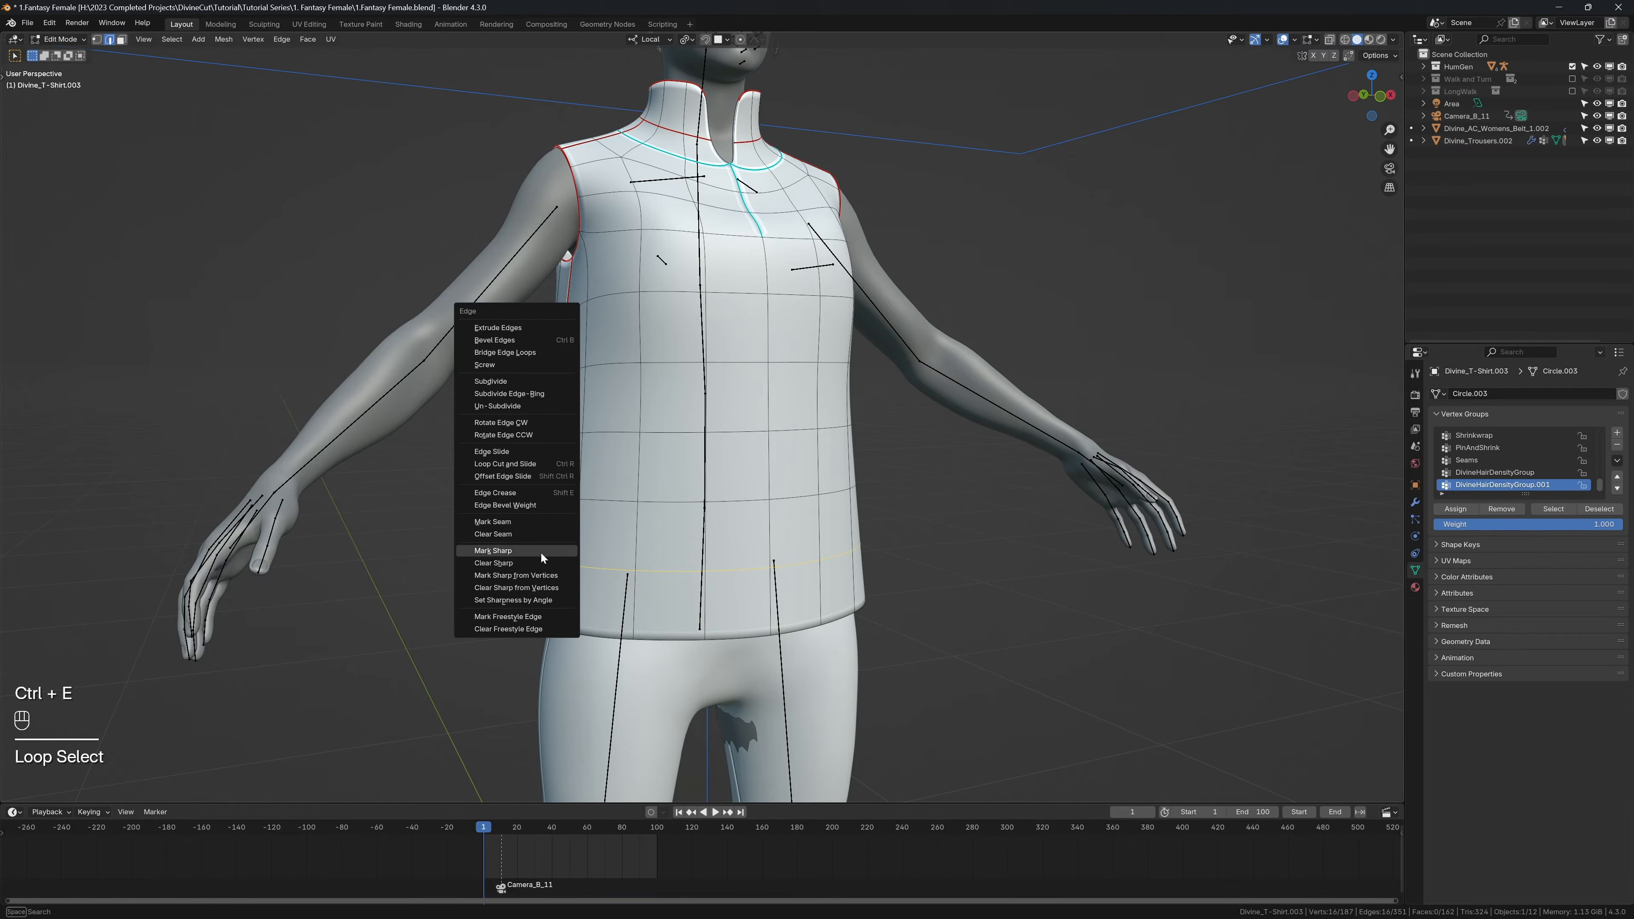
pyautogui.click(540, 552)
pyautogui.hotkey('ctrl', 's')
pyautogui.moveTo(542, 551); pyautogui.dragTo(581, 532, button='middle')
pyautogui.press('Tab')
pyautogui.moveTo(703, 533)
pyautogui.mouseDown(button='middle')
pyautogui.moveTo(684, 525)
pyautogui.moveTo(672, 545)
pyautogui.moveTo(707, 547)
pyautogui.moveTo(647, 542)
pyautogui.moveTo(711, 544)
pyautogui.mouseUp(button='middle')
# Step: Clear the sharp marking from the edge loop above the shirt's hem
pyautogui.press('Tab')
pyautogui.hotkey('ctrl', 'e')
pyautogui.click(637, 547)
pyautogui.press('Tab')
pyautogui.press('Tab')
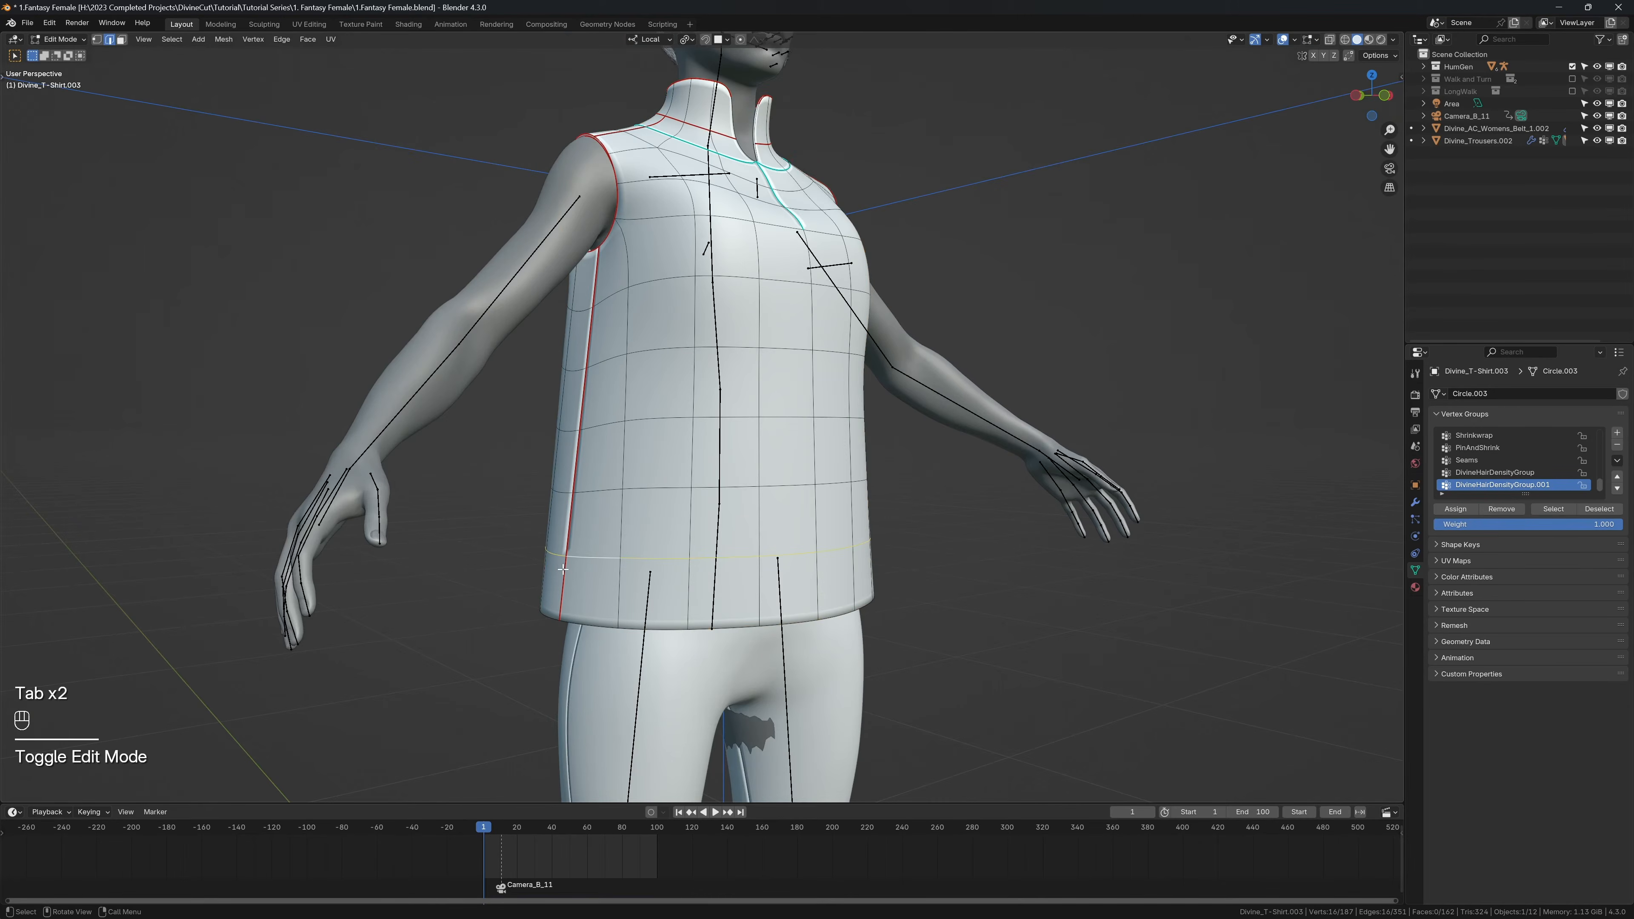
# Step: Mark the side seam edges at the shirt's hem as sharp, return to Object Mode and show the Divine Cut cloth tools
pyautogui.click(563, 570)
pyautogui.moveTo(579, 563); pyautogui.dragTo(450, 556, button='middle')
pyautogui.hotkey('ctrl', 'e')
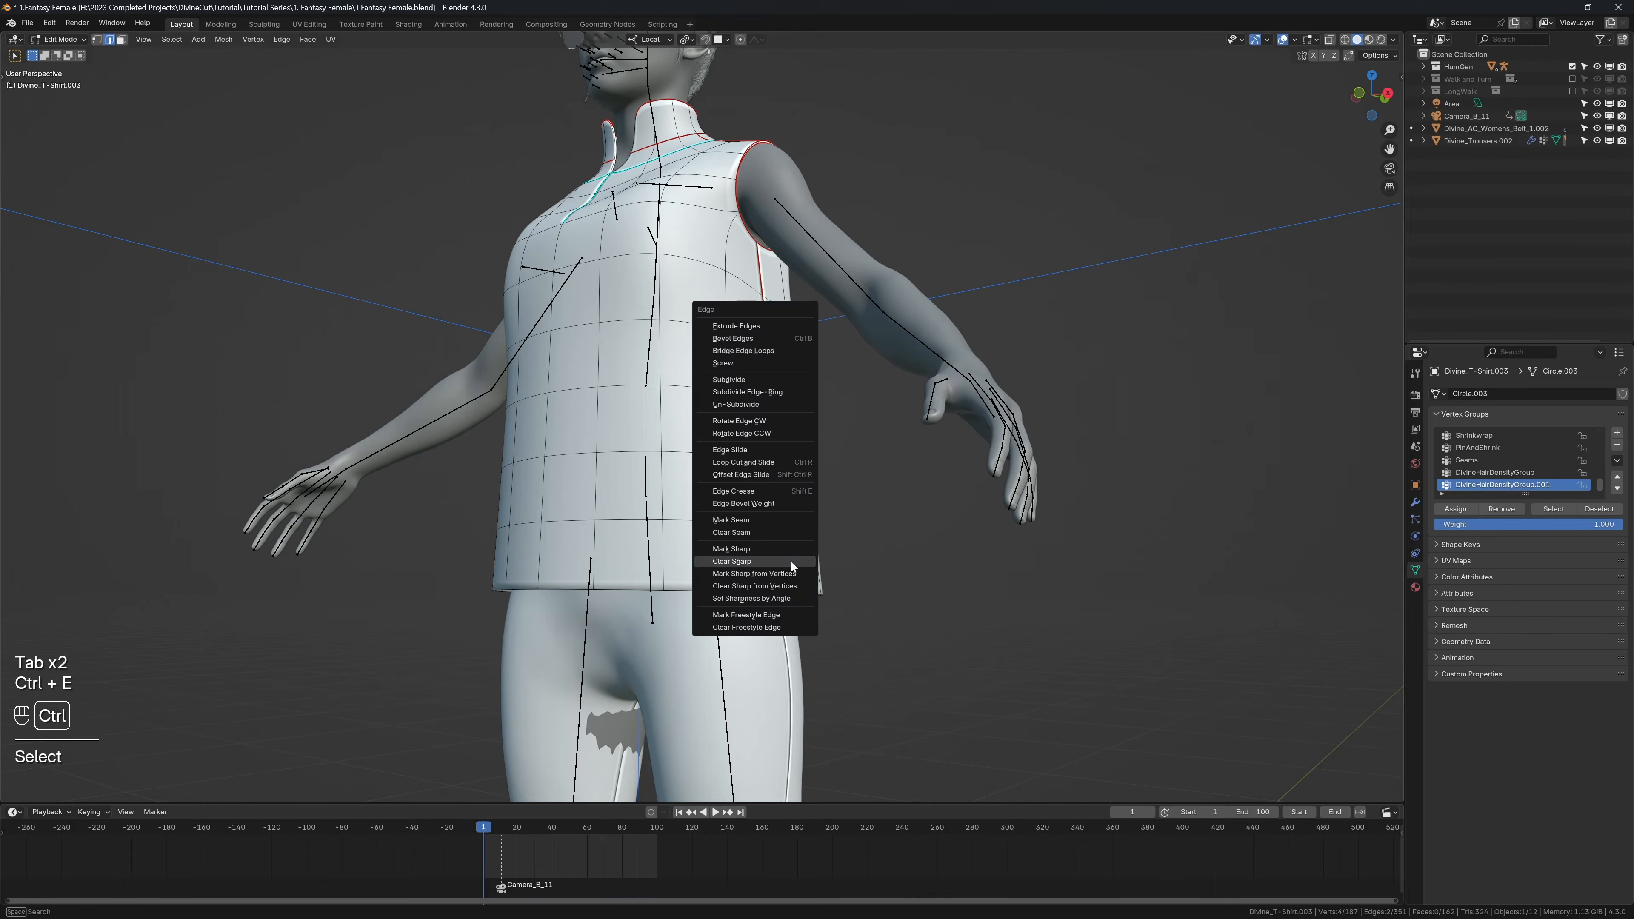
pyautogui.click(764, 551)
pyautogui.press('Tab')
pyautogui.moveTo(763, 552); pyautogui.dragTo(675, 482, button='middle')
pyautogui.press('n')
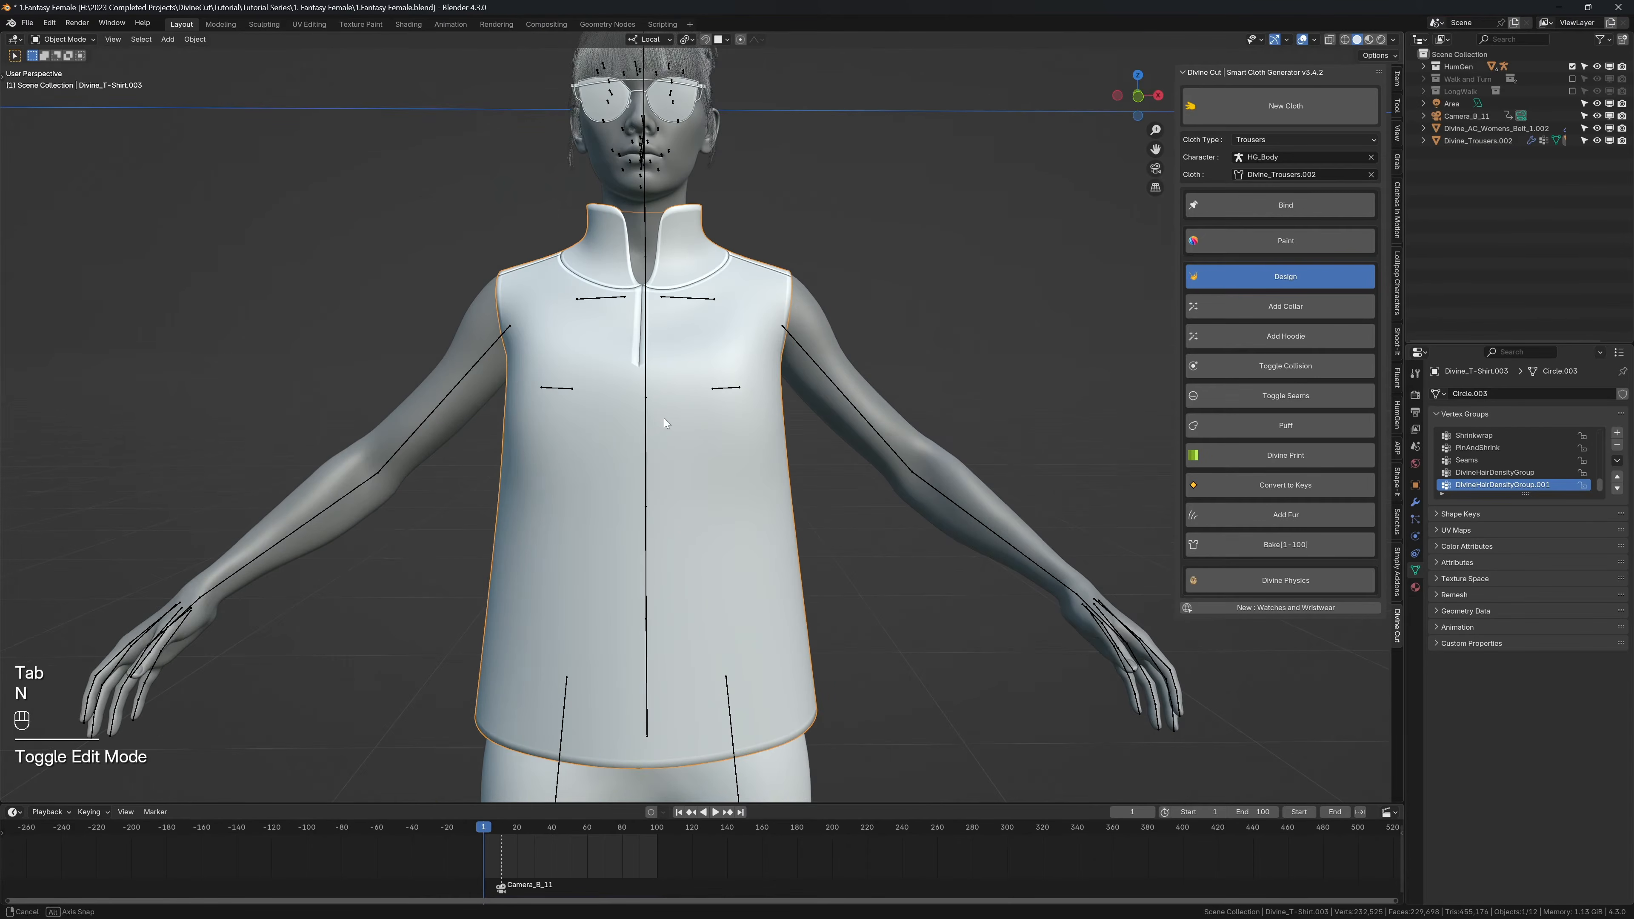
pyautogui.moveTo(663, 417); pyautogui.dragTo(841, 422, button='middle')
# Step: Add Divine Cut fur of type Wooly to the whole shirt
pyautogui.click(1235, 514)
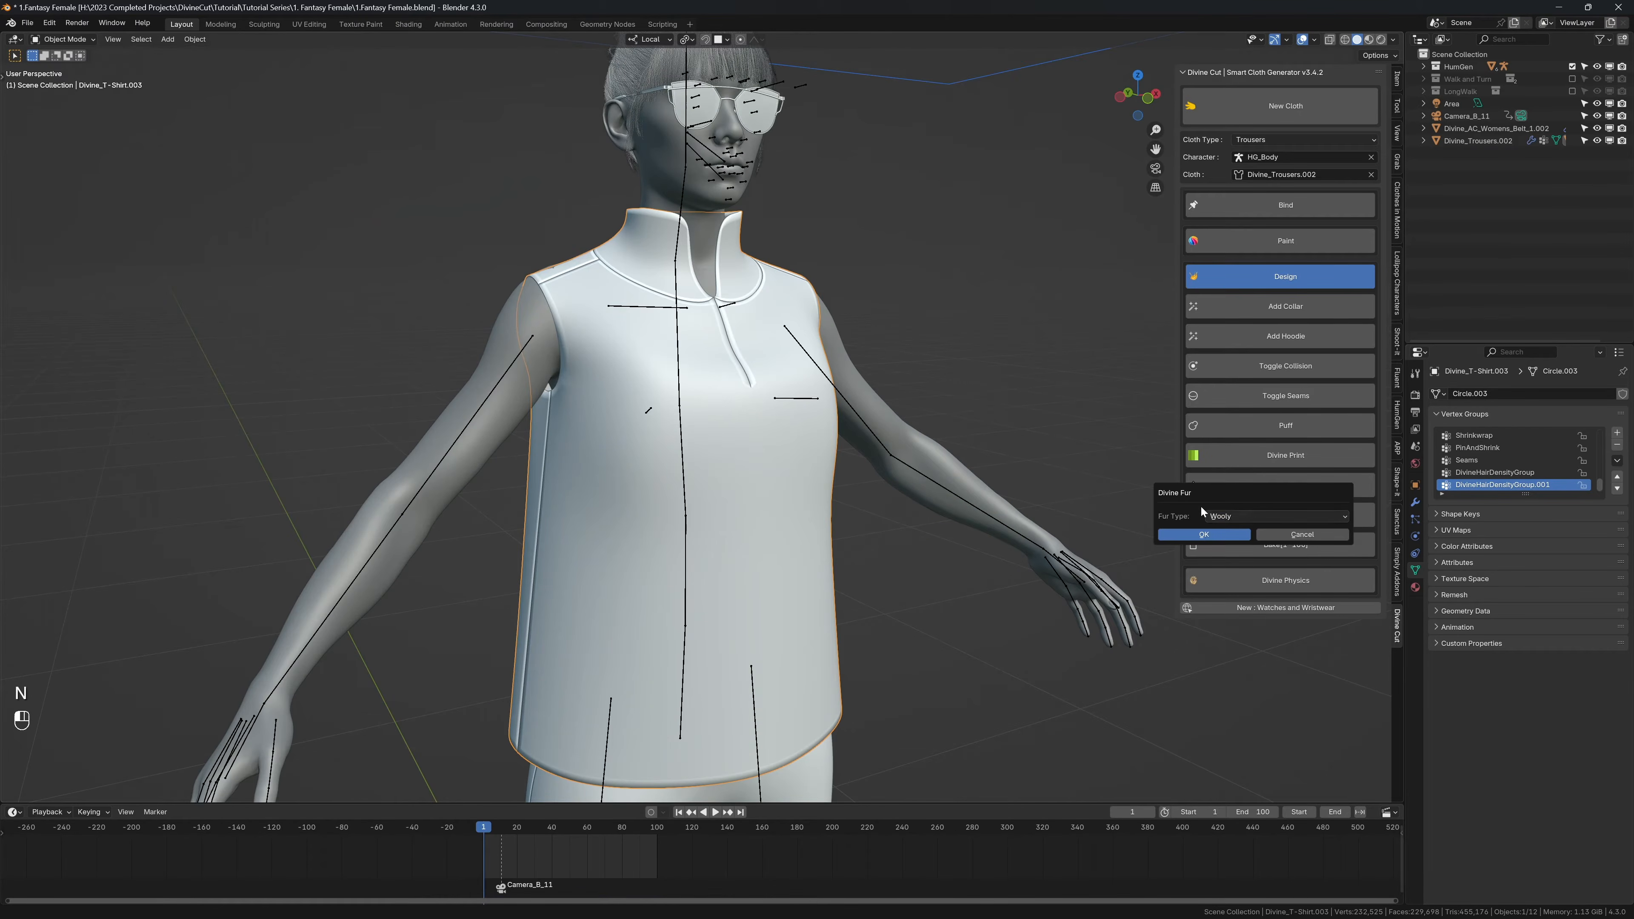
pyautogui.click(1228, 517)
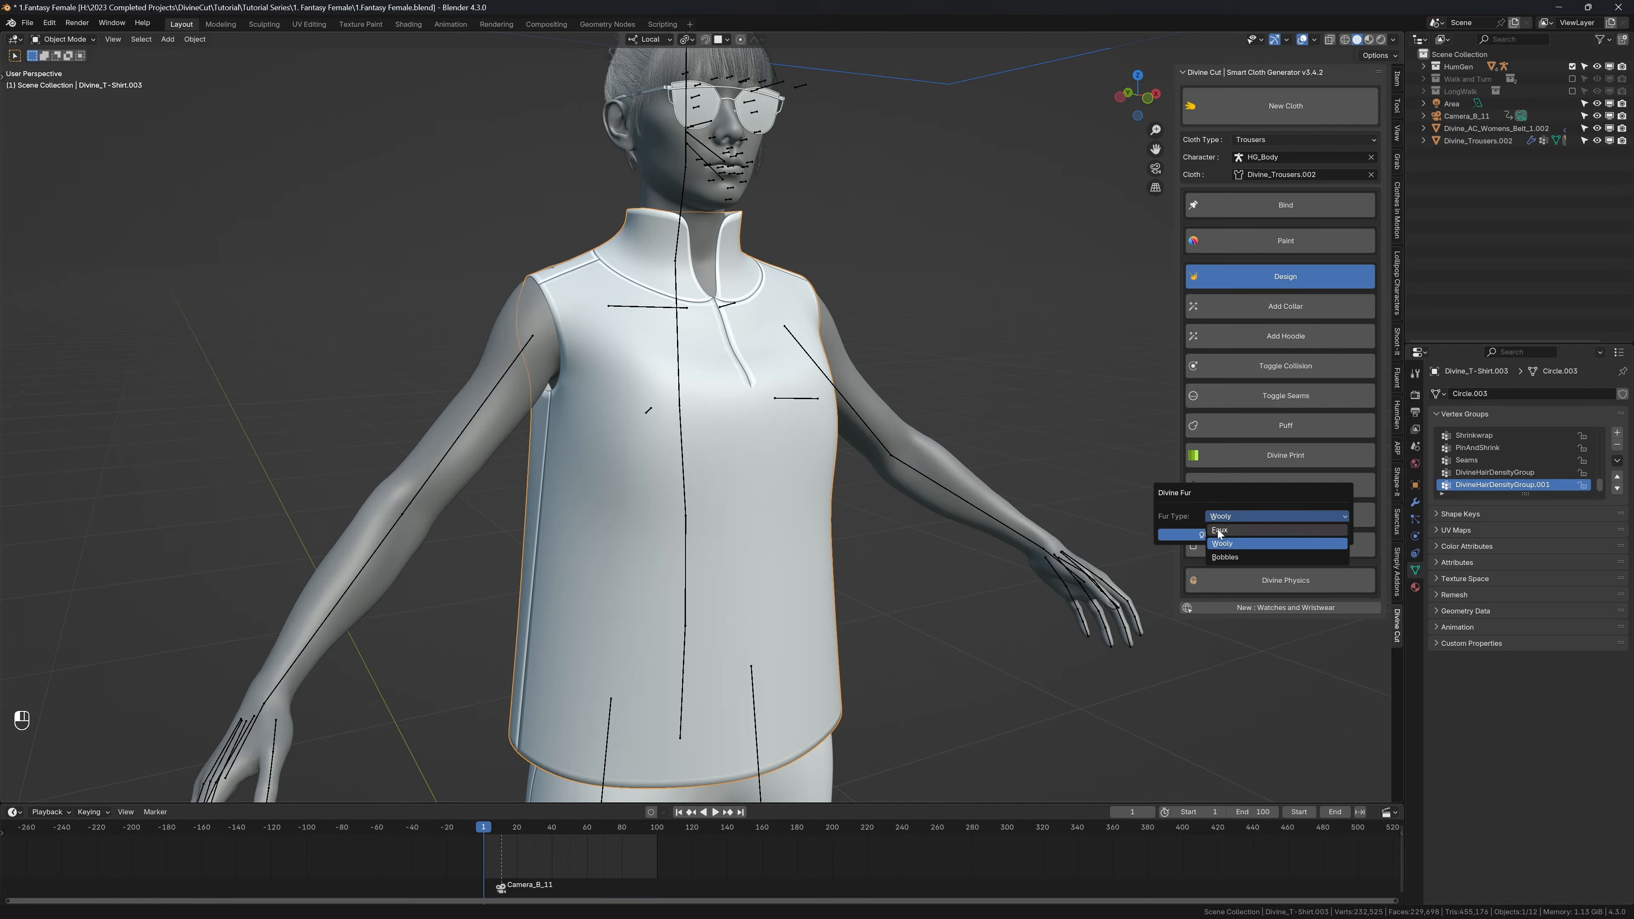
pyautogui.click(1223, 544)
pyautogui.click(1201, 536)
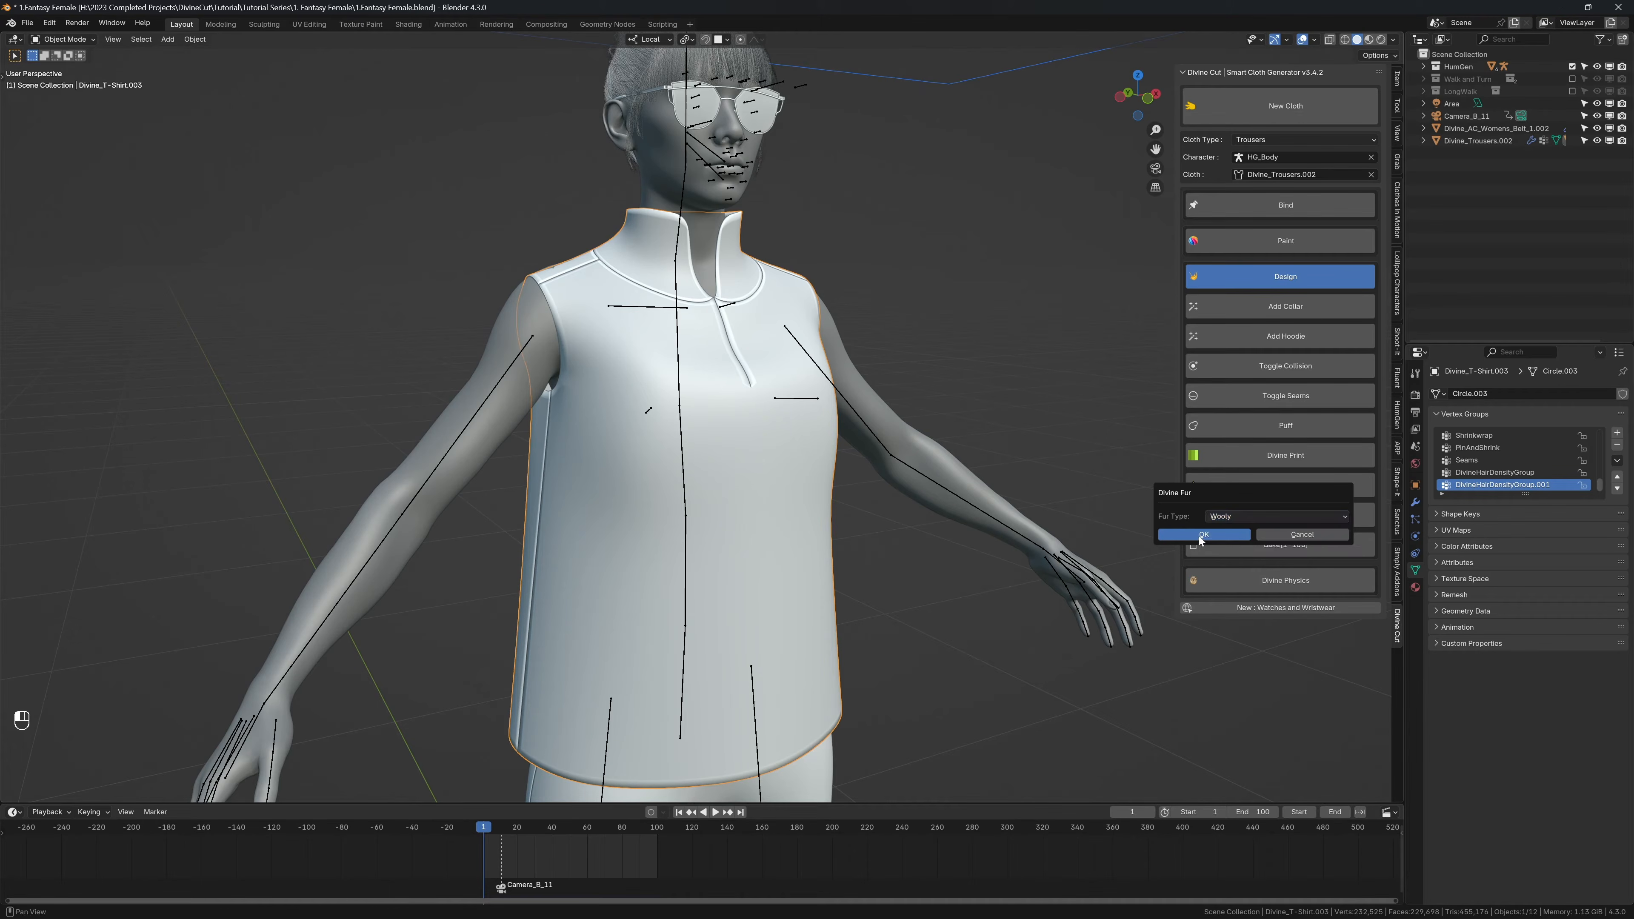
# Step: Set the Wooly fur's curl size to 0.19
pyautogui.moveTo(682, 418); pyautogui.dragTo(766, 420, button='middle')
pyautogui.scroll(8, 765, 420)
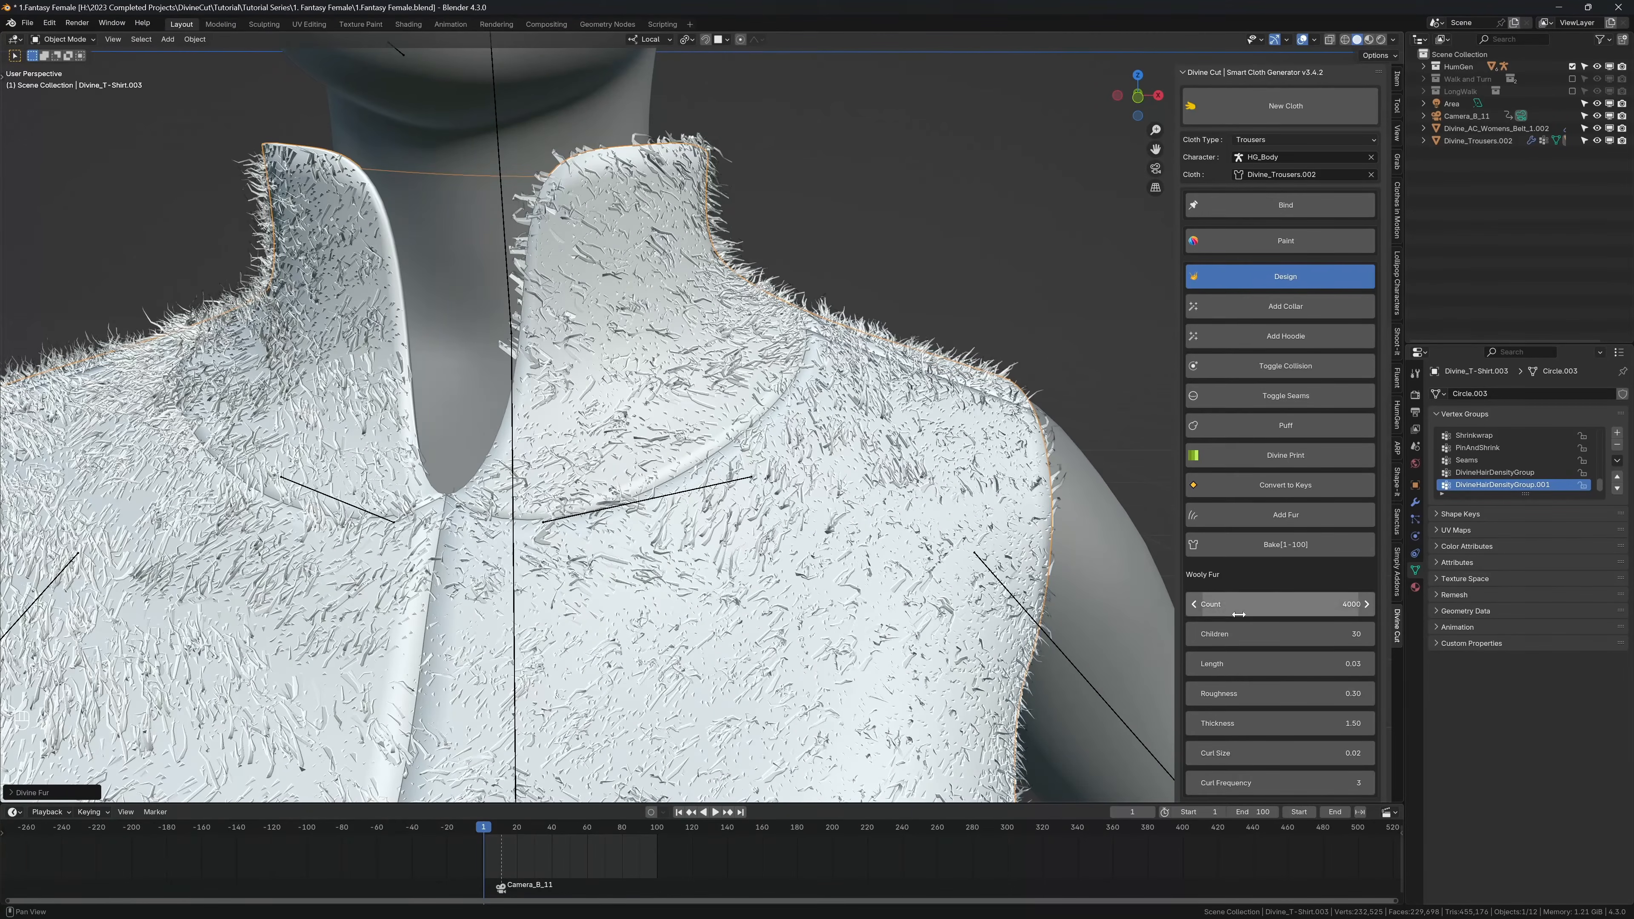
pyautogui.scroll(-2, 1281, 605)
pyautogui.keyDown('shift'); pyautogui.moveTo(1281, 698); pyautogui.dragTo(1329, 698); pyautogui.keyUp('shift')
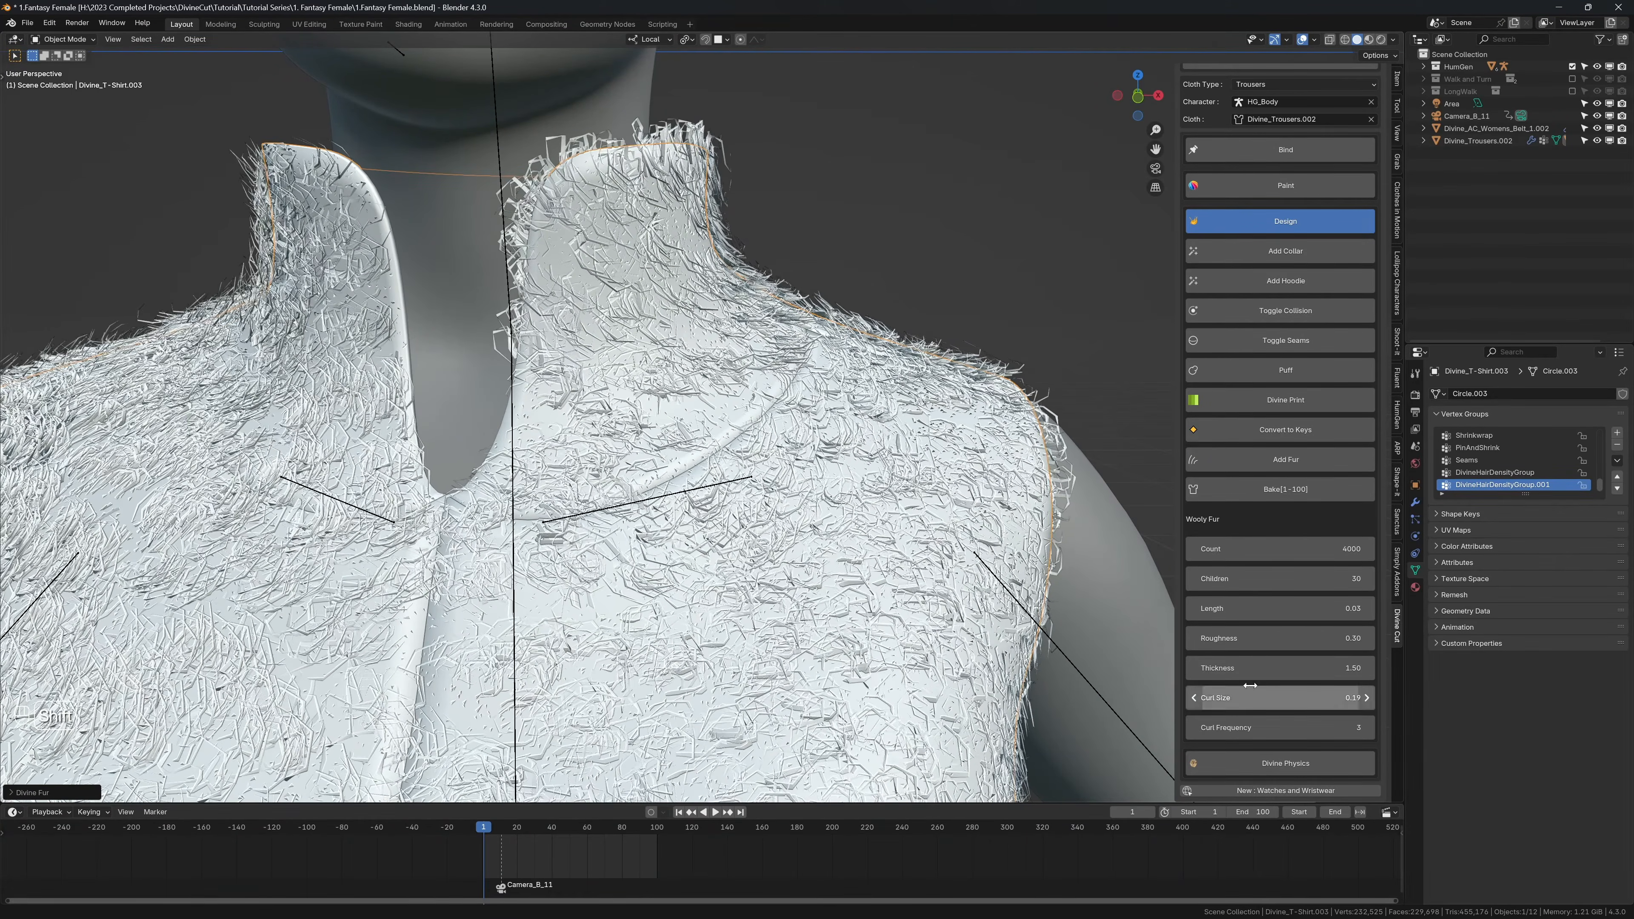
# Step: Preview the Wooly fur on the shirt in rendered shading with overlays hidden
pyautogui.press('z')
pyautogui.click(942, 464)
pyautogui.hotkey('shift', 'alt', 'z')
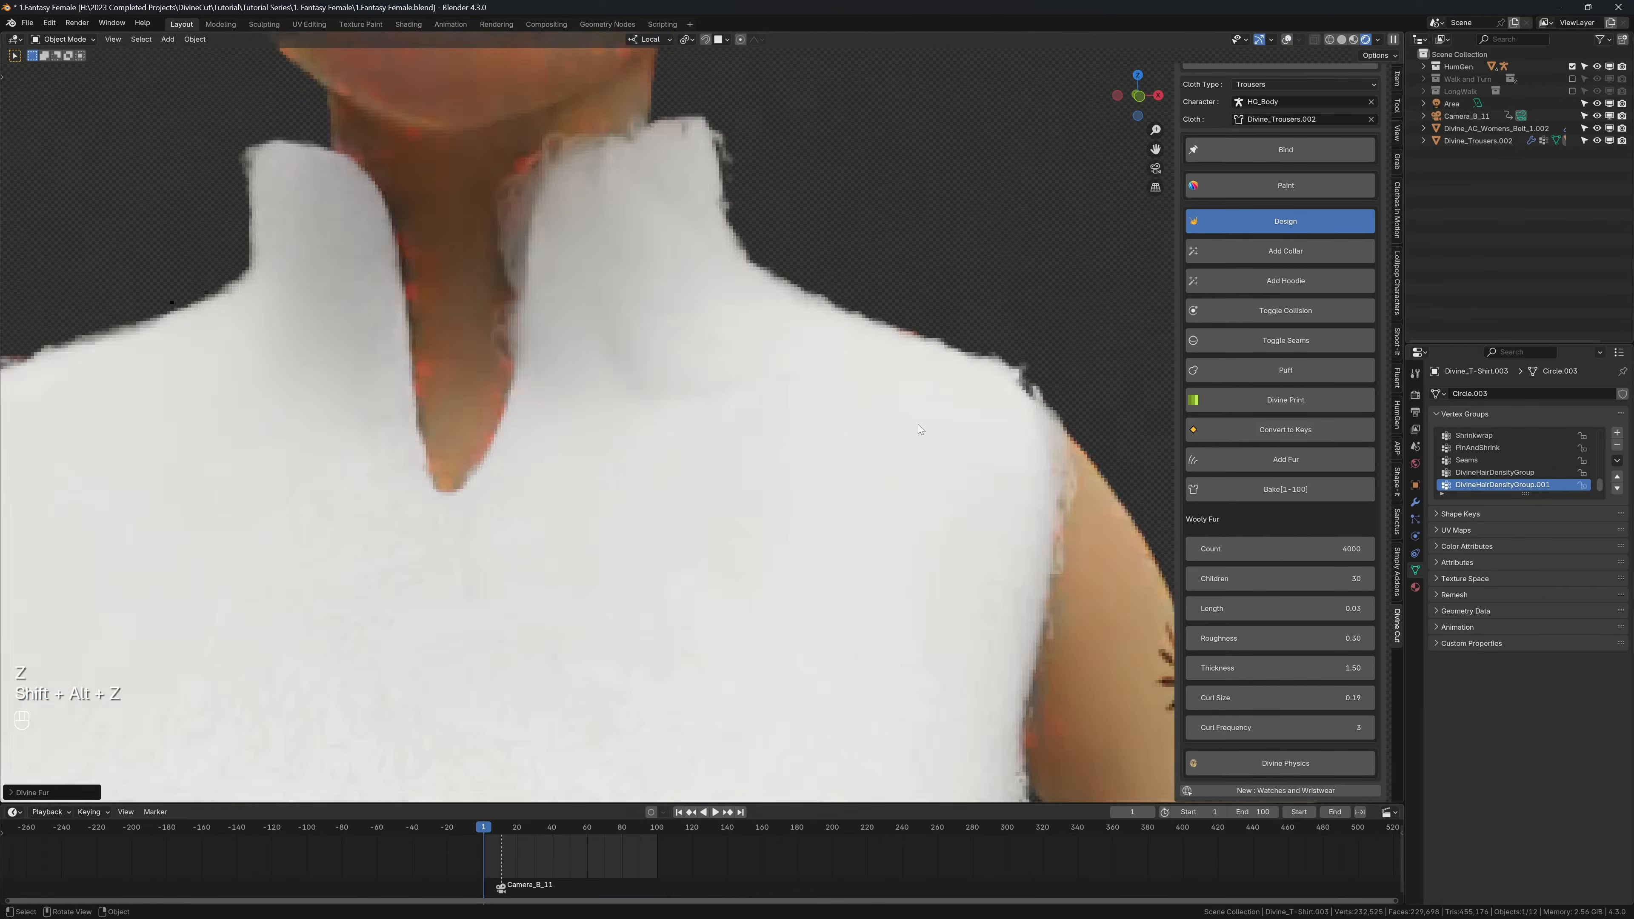
pyautogui.scroll(-3, 982, 515)
pyautogui.moveTo(559, 452); pyautogui.dragTo(630, 423, button='middle')
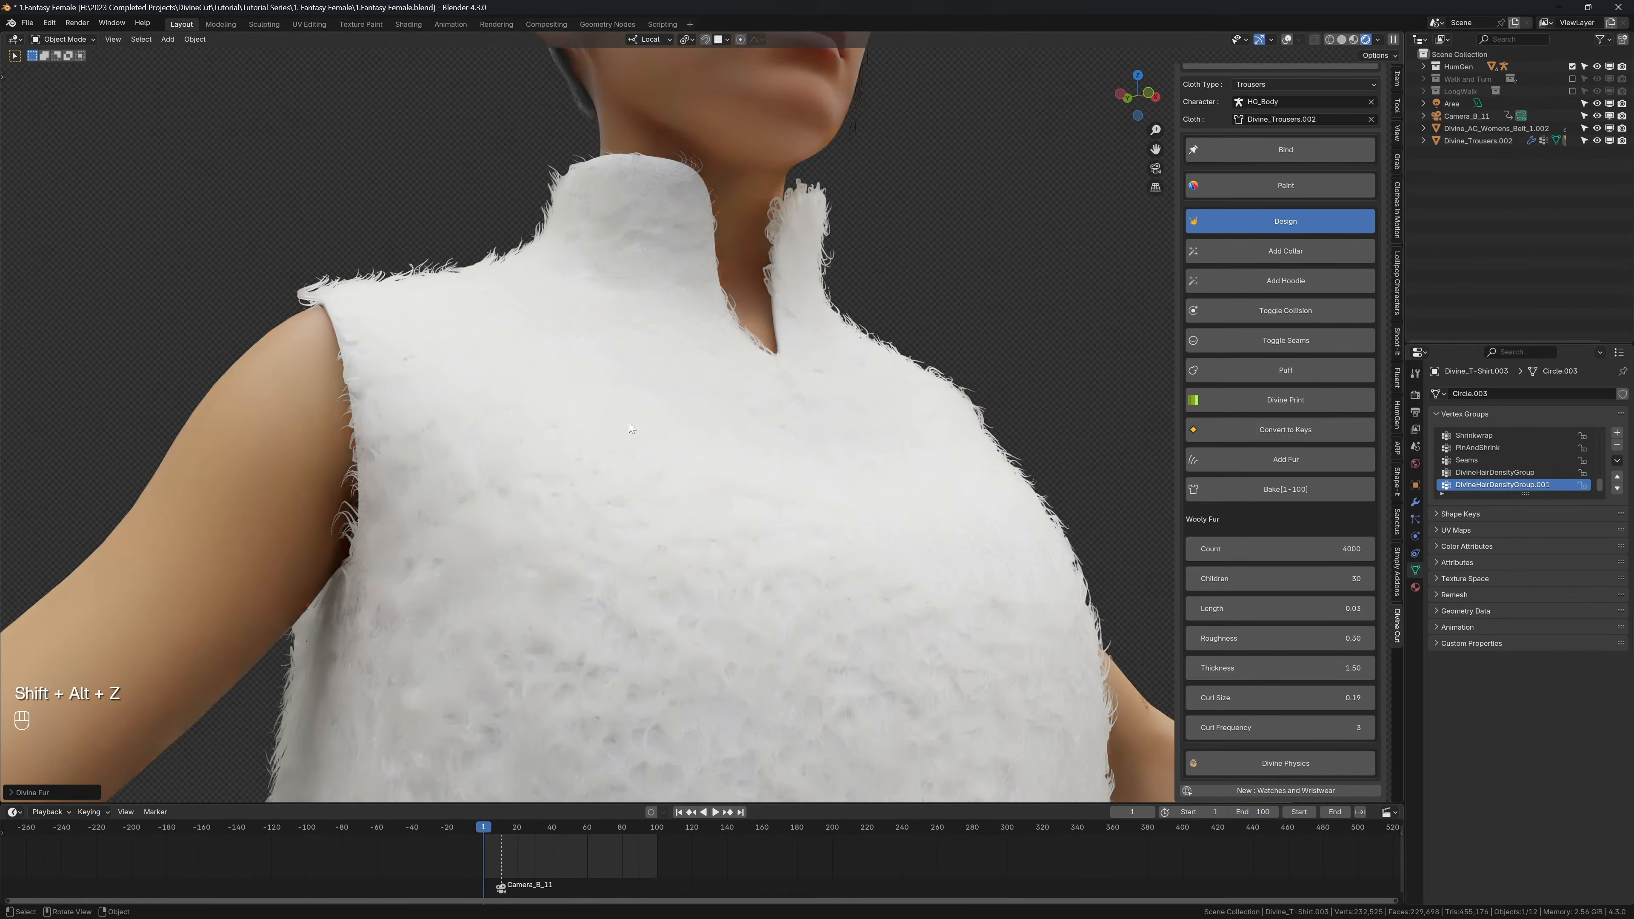
# Step: Change the Wooly fur material's hair colour to a light orange
pyautogui.click(1414, 587)
pyautogui.click(1465, 409)
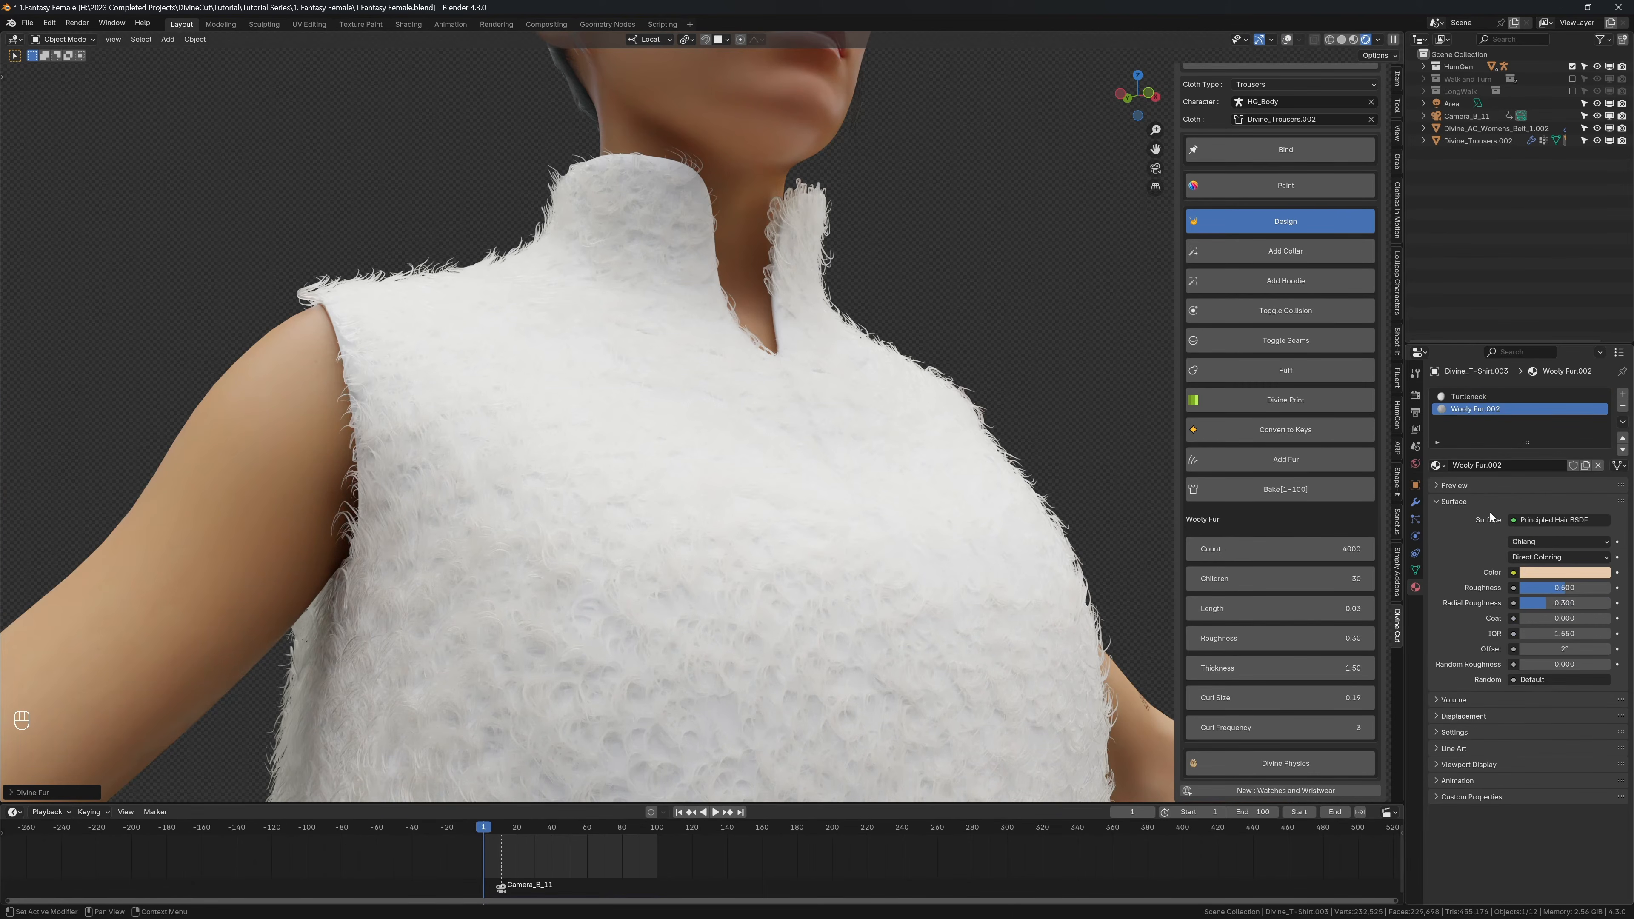
pyautogui.click(1532, 573)
pyautogui.click(1534, 441)
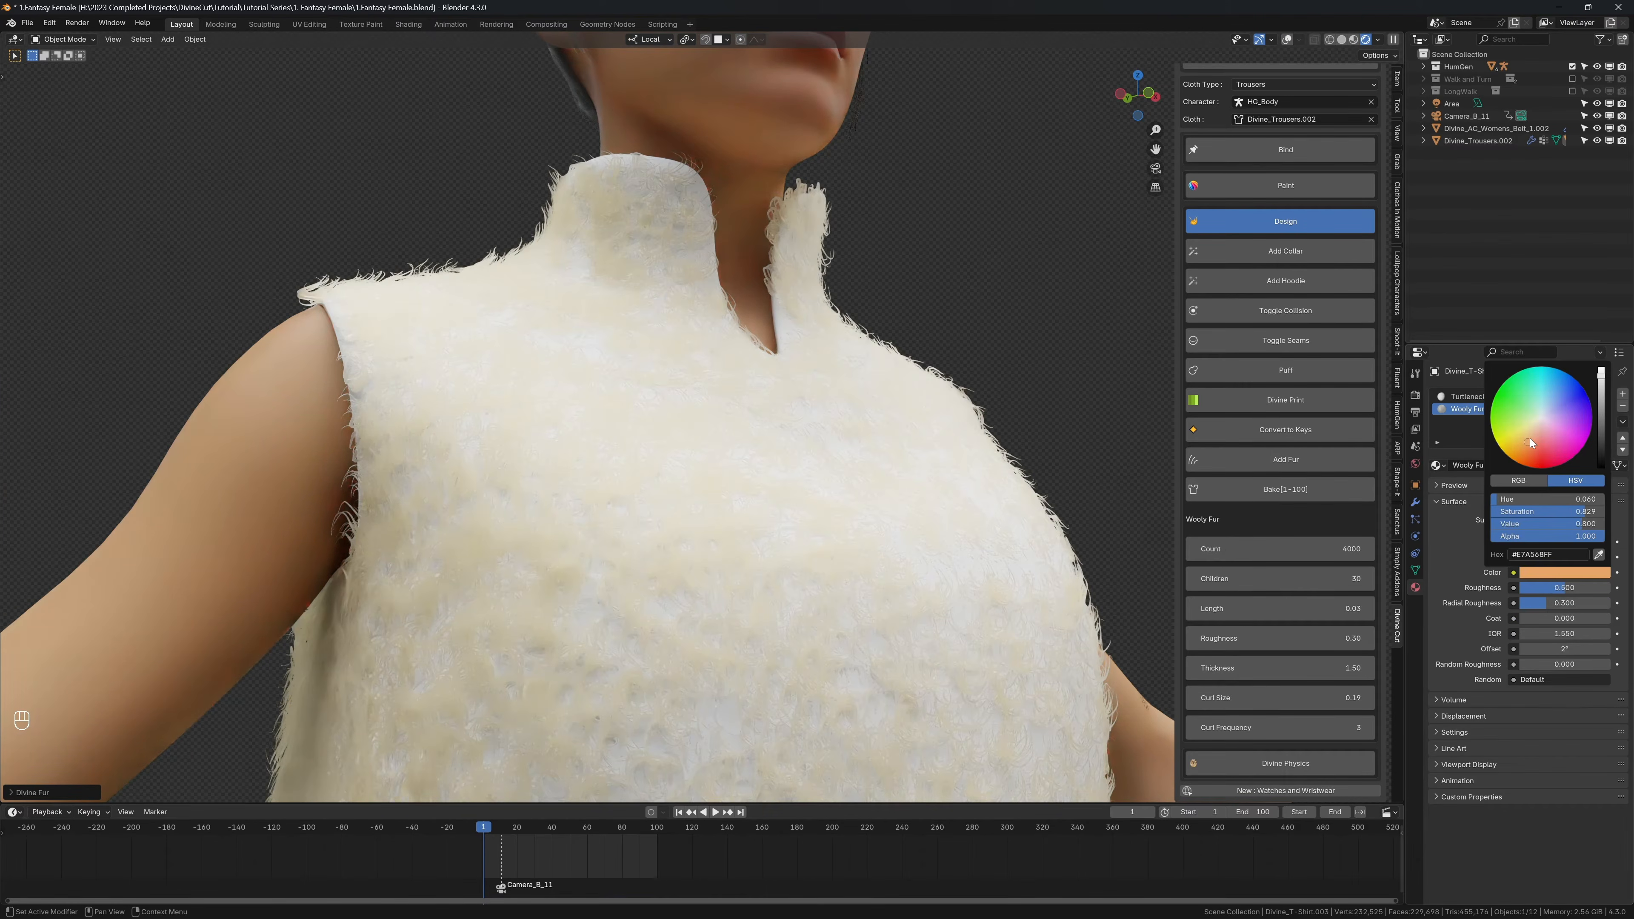
# Step: Return to solid shading with overlays shown and remove the Wooly fur's material slot and particle system from the shirt
pyautogui.press('z')
pyautogui.hotkey('shift', 'alt', 'z')
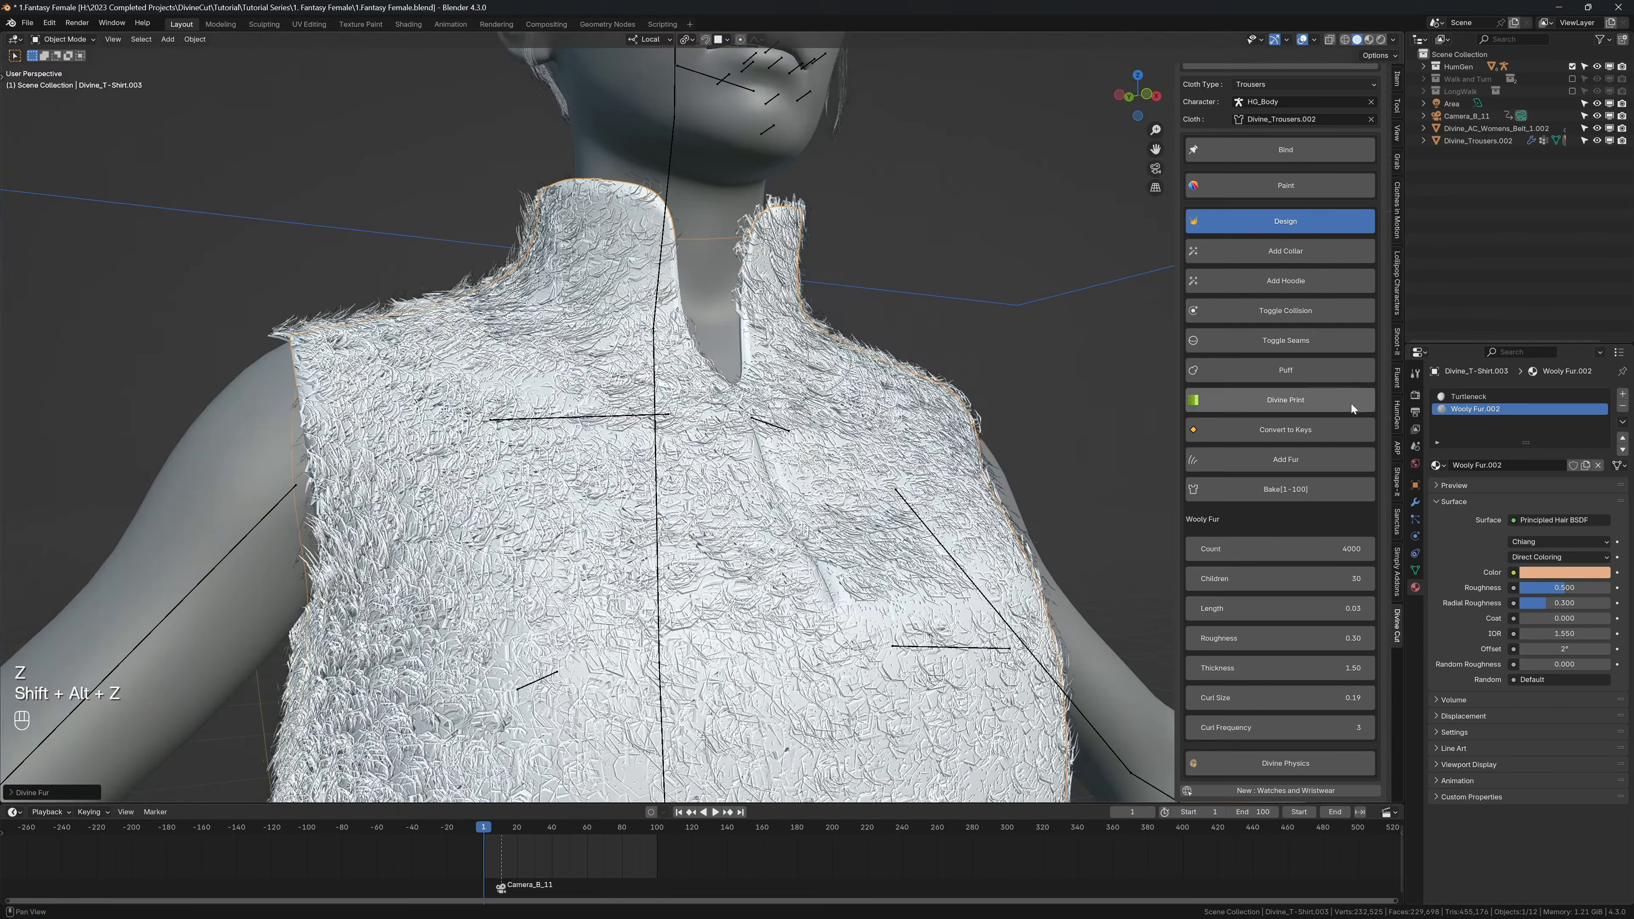
pyautogui.click(1623, 406)
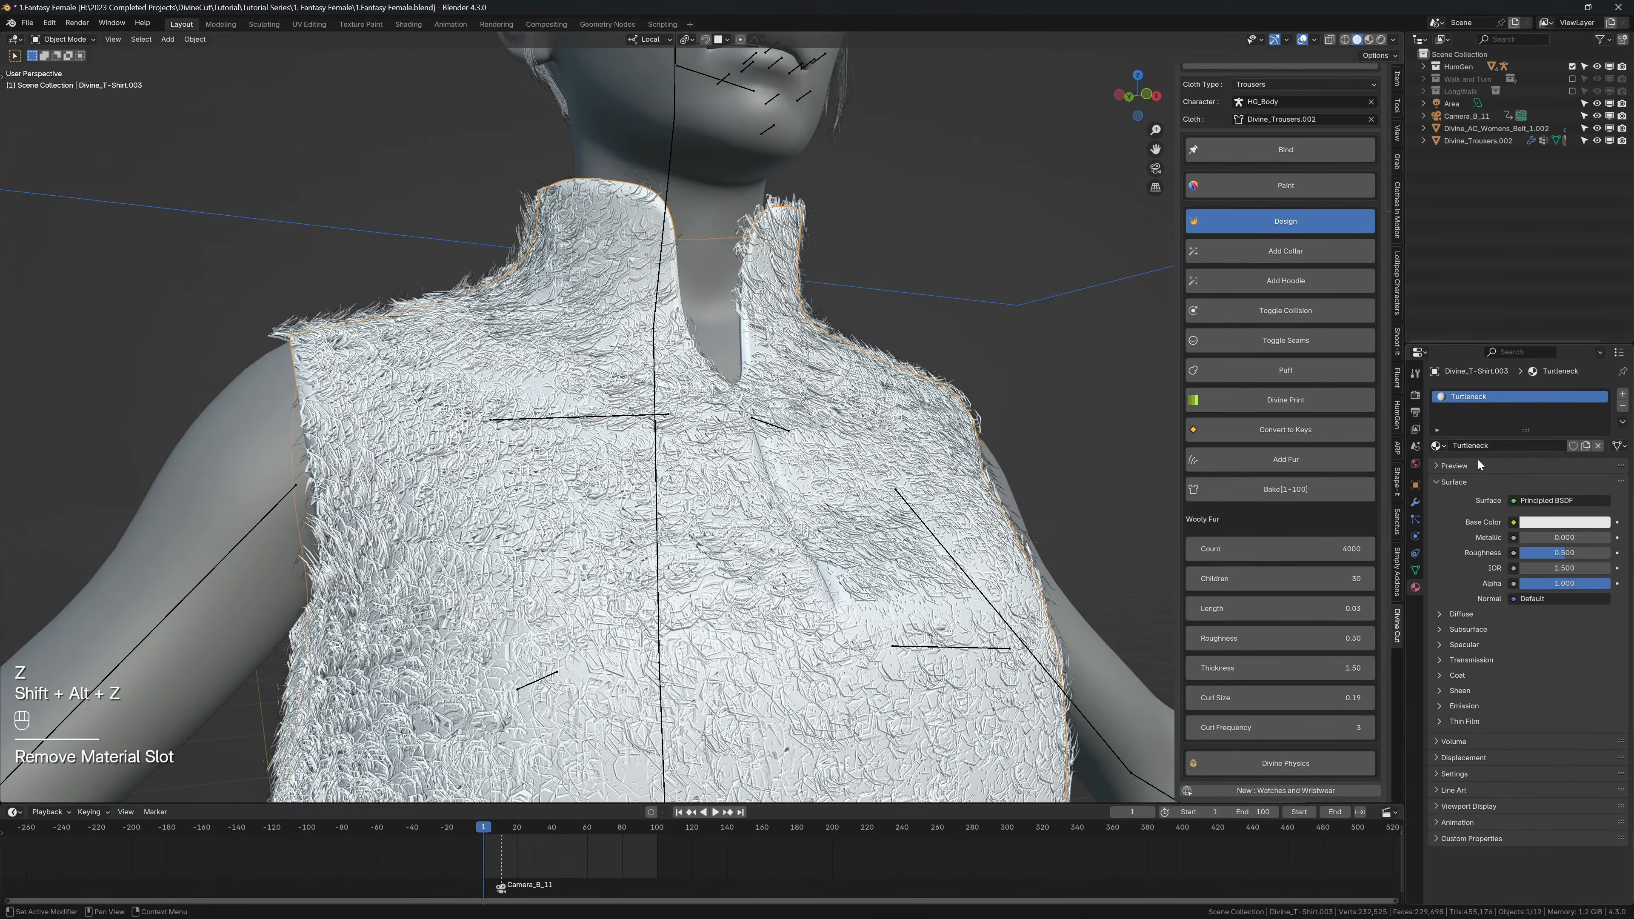
pyautogui.click(1415, 519)
pyautogui.click(1622, 406)
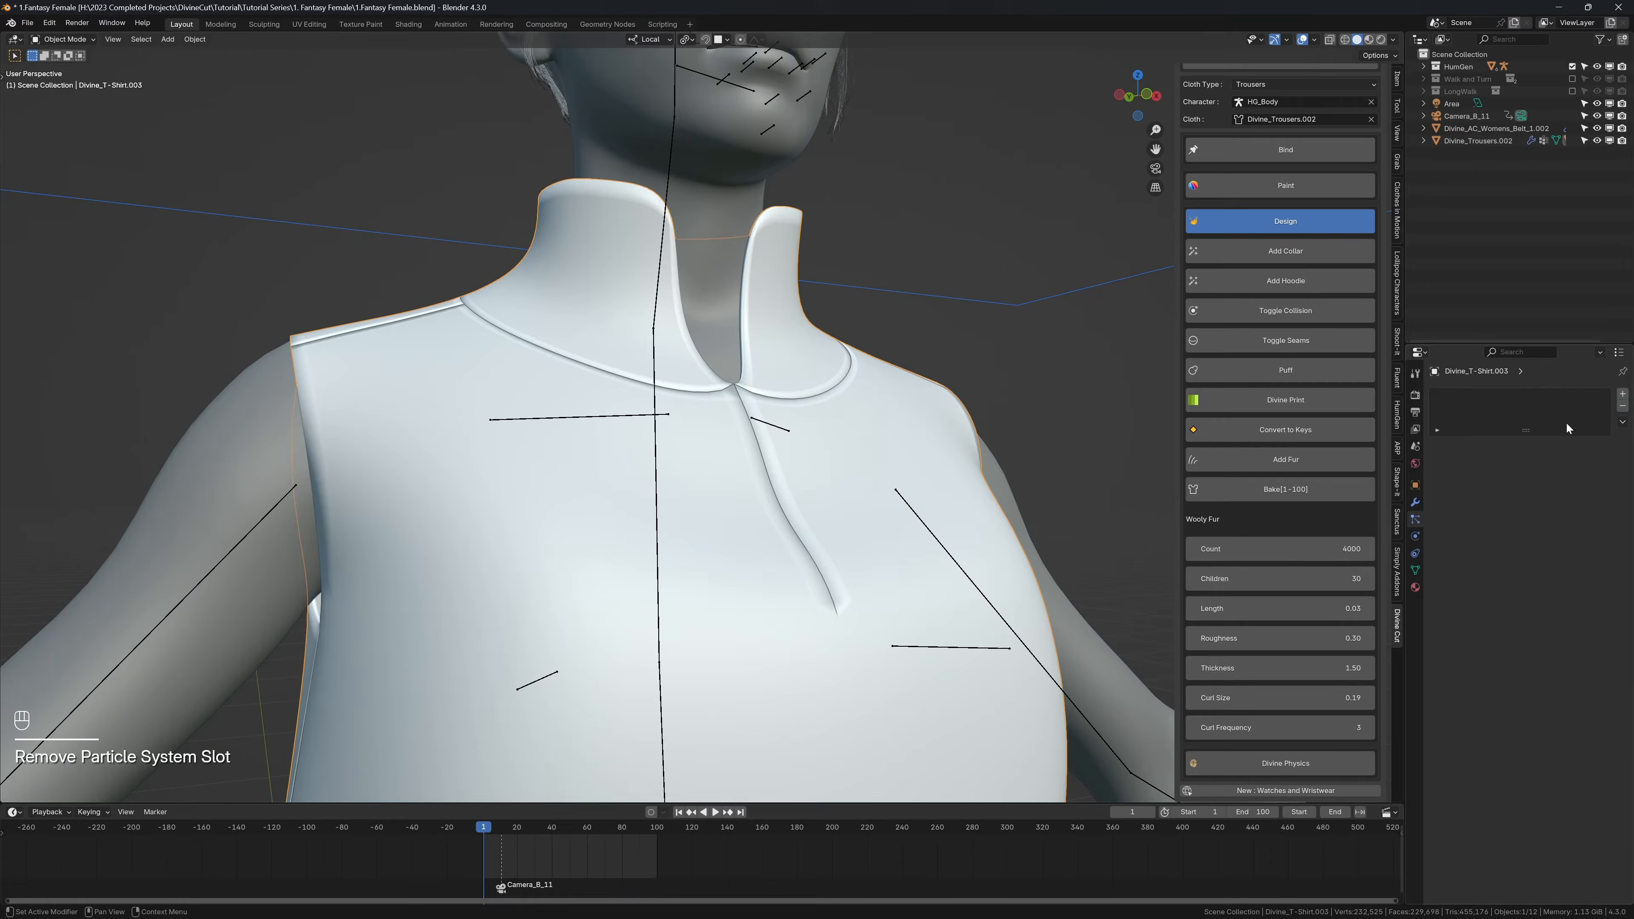
# Step: Add Wooly fur to the collar by selecting the vertices along its base seam, and undo it
pyautogui.press('Tab')
pyautogui.moveTo(593, 361); pyautogui.dragTo(709, 343, button='middle')
pyautogui.press('1')
pyautogui.keyDown('ctrl'); pyautogui.click(875, 348); pyautogui.keyUp('ctrl')
pyautogui.keyDown('ctrl'); pyautogui.click(842, 435); pyautogui.keyUp('ctrl')
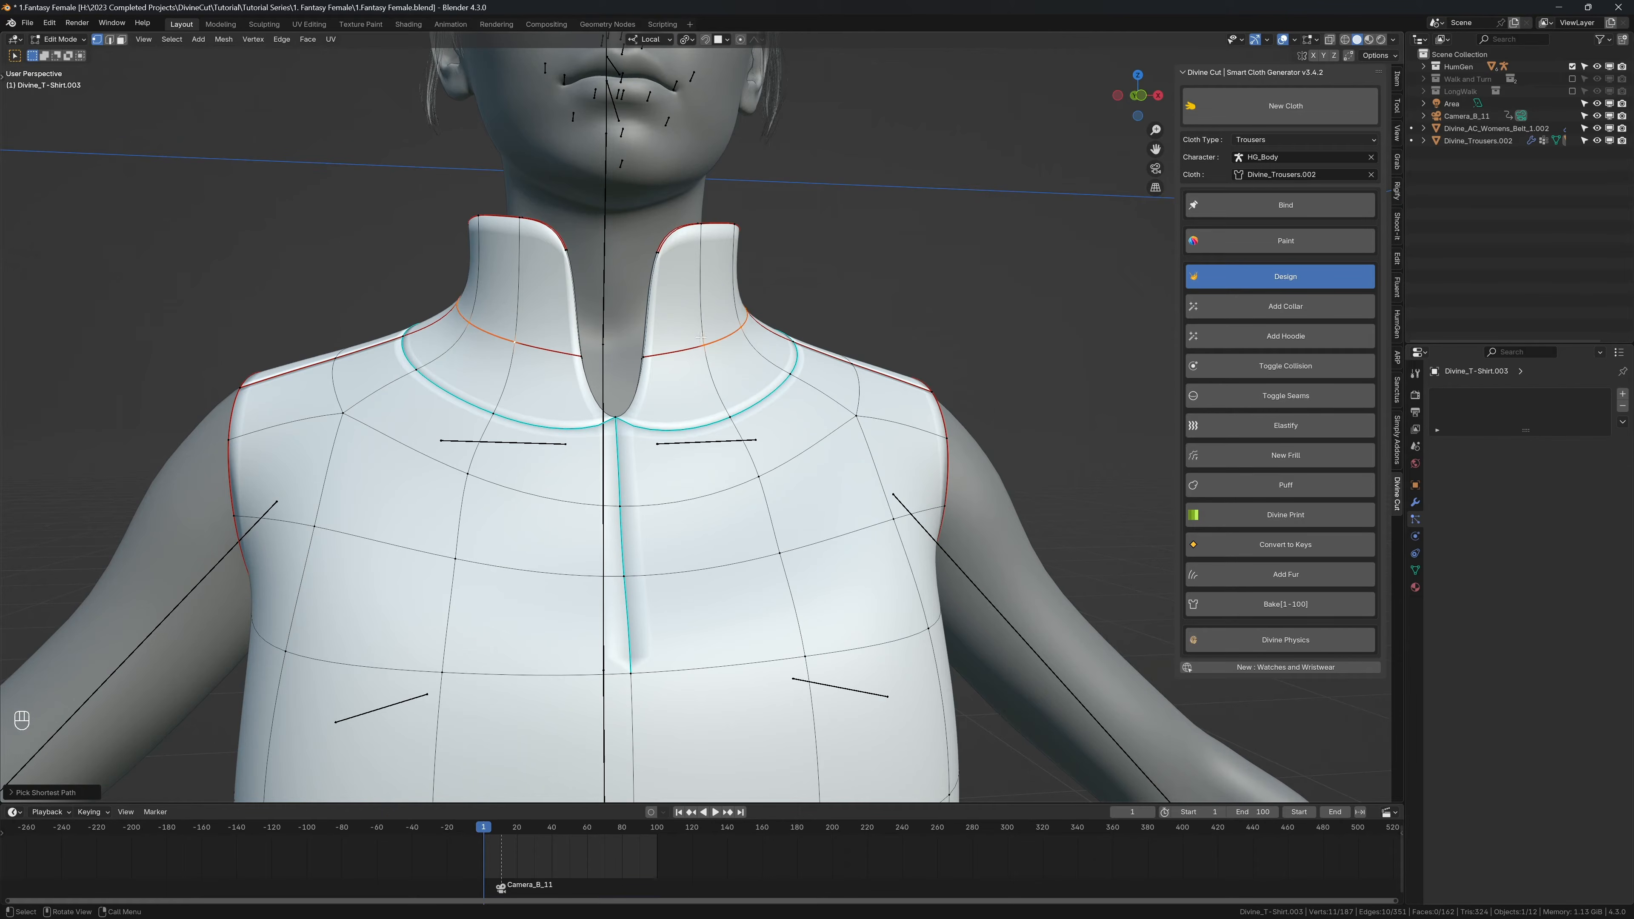
pyautogui.click(1220, 574)
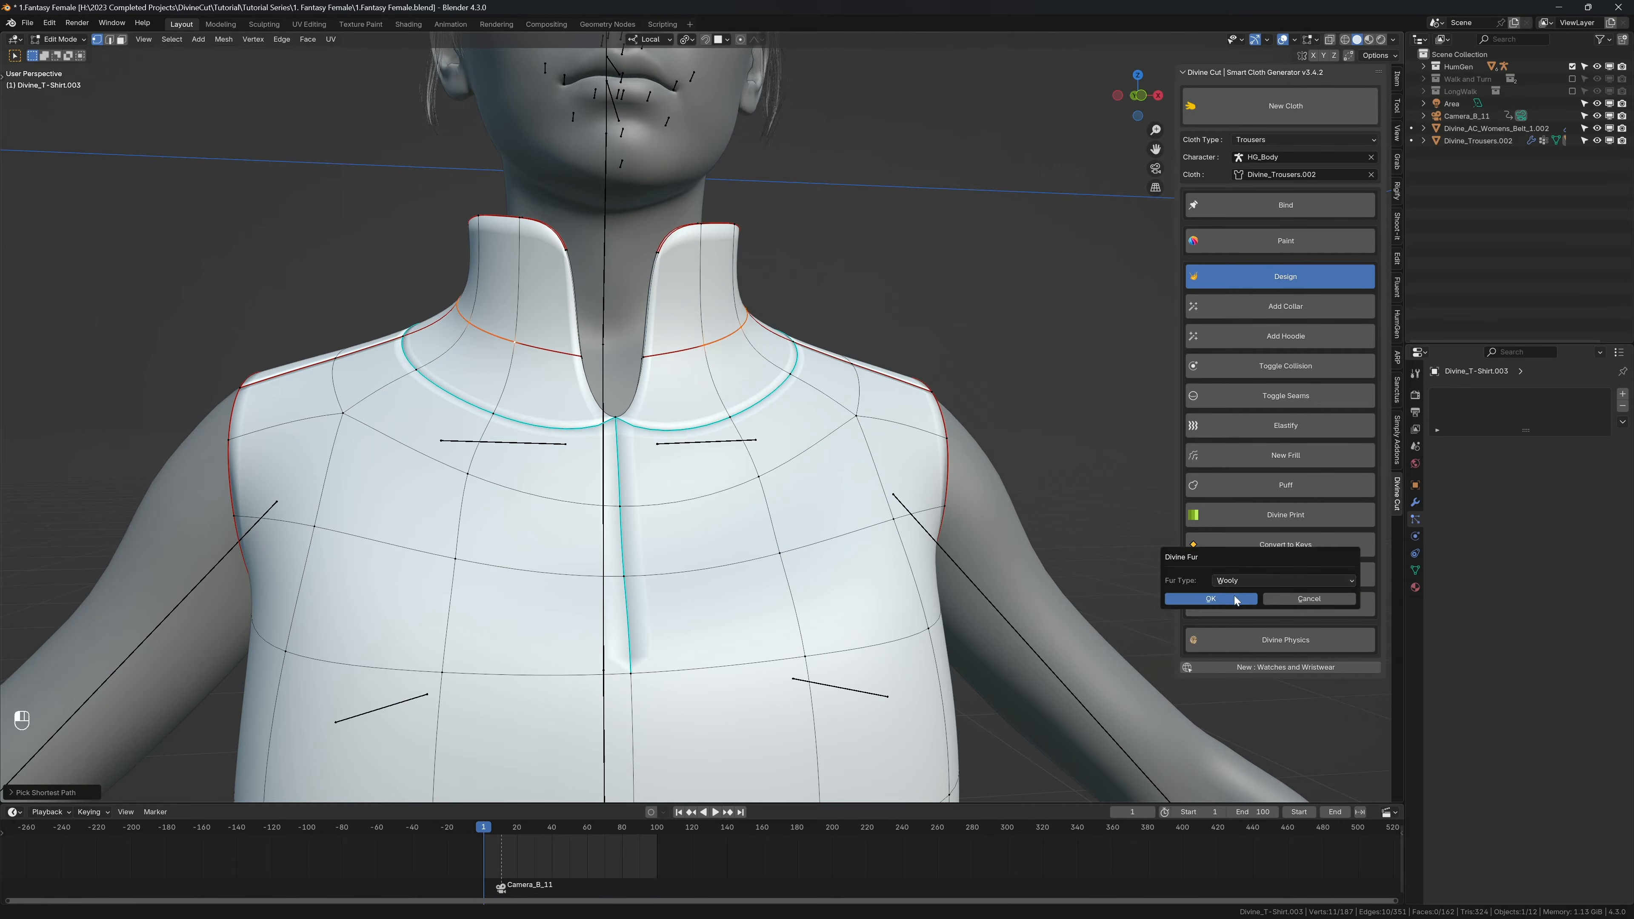
pyautogui.click(1219, 599)
pyautogui.moveTo(720, 335)
pyautogui.mouseDown(button='middle')
pyautogui.moveTo(665, 329)
pyautogui.moveTo(695, 327)
pyautogui.mouseUp(button='middle')
pyautogui.hotkey('ctrl', 'z')
pyautogui.hotkey('ctrl', 'z')
# Step: Select all of the collar's faces, add Wooly fur to them, and undo the fur
pyautogui.press('3')
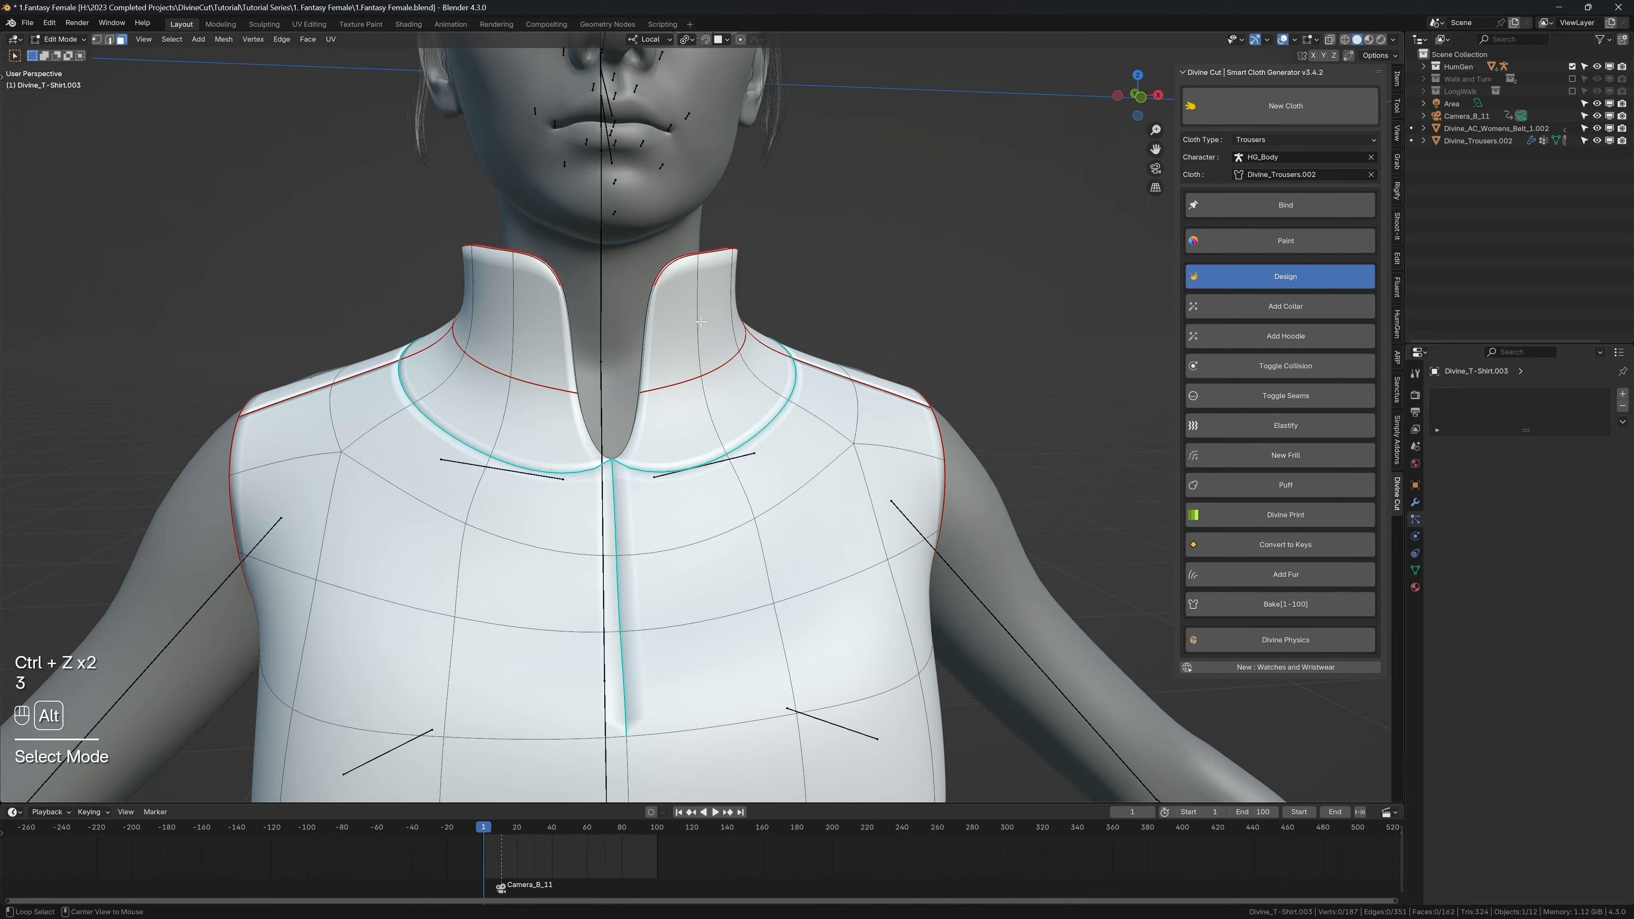
pyautogui.keyDown('alt'); pyautogui.keyDown('shift'); pyautogui.click(693, 328); pyautogui.keyUp('shift'); pyautogui.keyUp('alt')
pyautogui.moveTo(692, 328); pyautogui.dragTo(856, 449, button='middle')
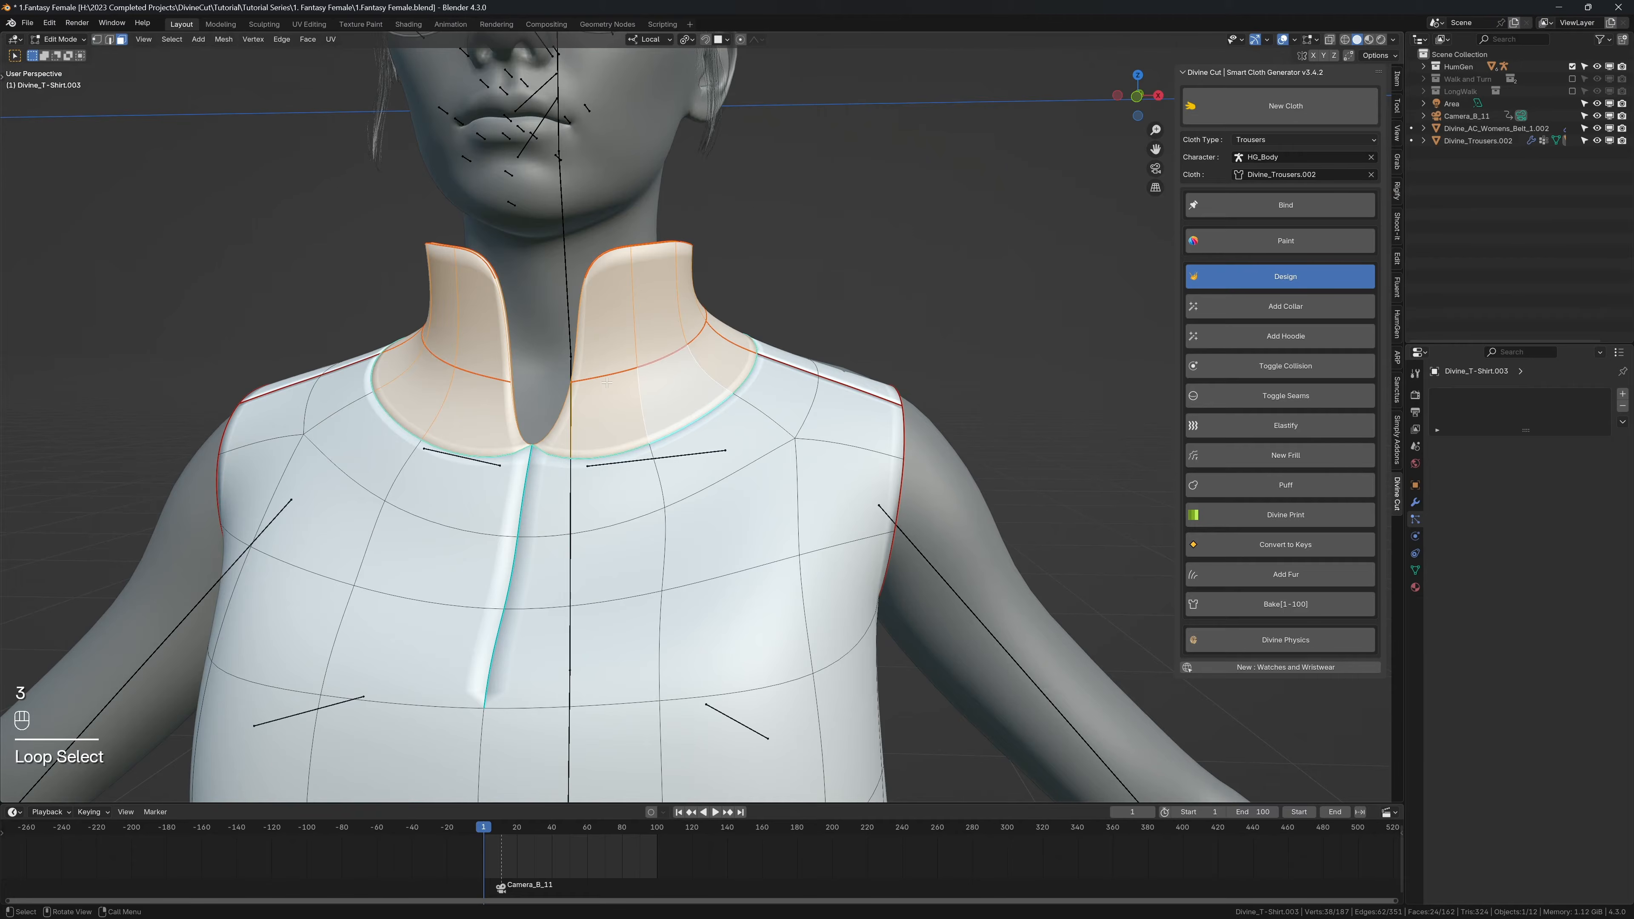
pyautogui.moveTo(607, 383); pyautogui.dragTo(645, 378, button='middle')
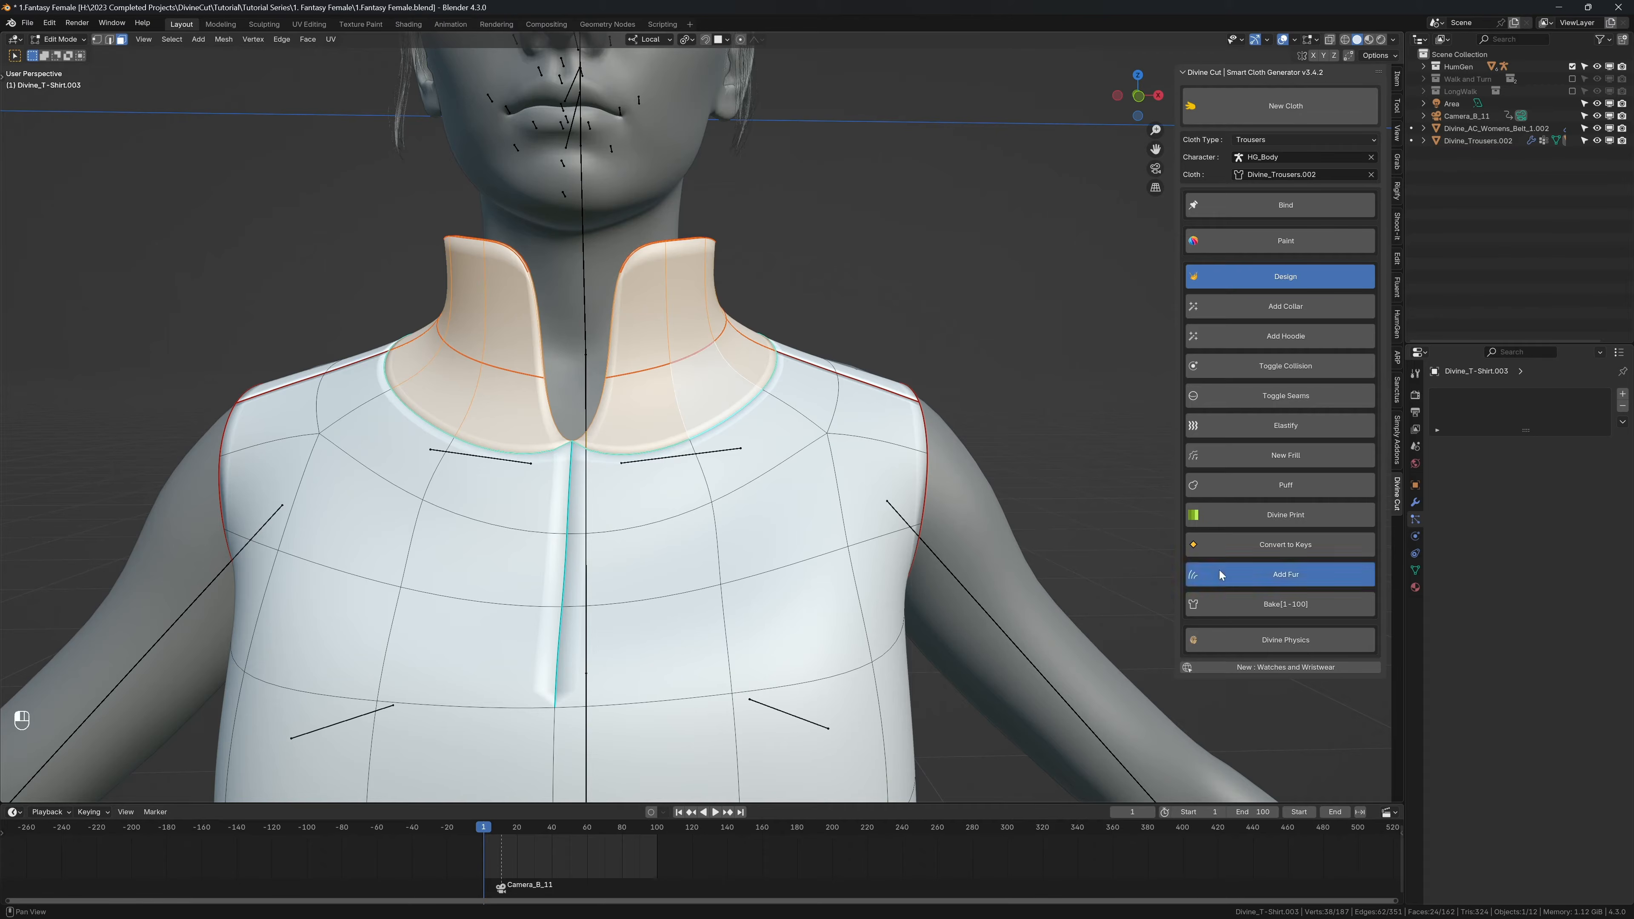
pyautogui.click(1193, 574)
pyautogui.click(1190, 592)
pyautogui.moveTo(711, 453); pyautogui.dragTo(556, 493, button='middle')
pyautogui.moveTo(701, 422); pyautogui.dragTo(667, 444, button='middle')
pyautogui.hotkey('ctrl', 'z')
pyautogui.hotkey('ctrl', 'z')
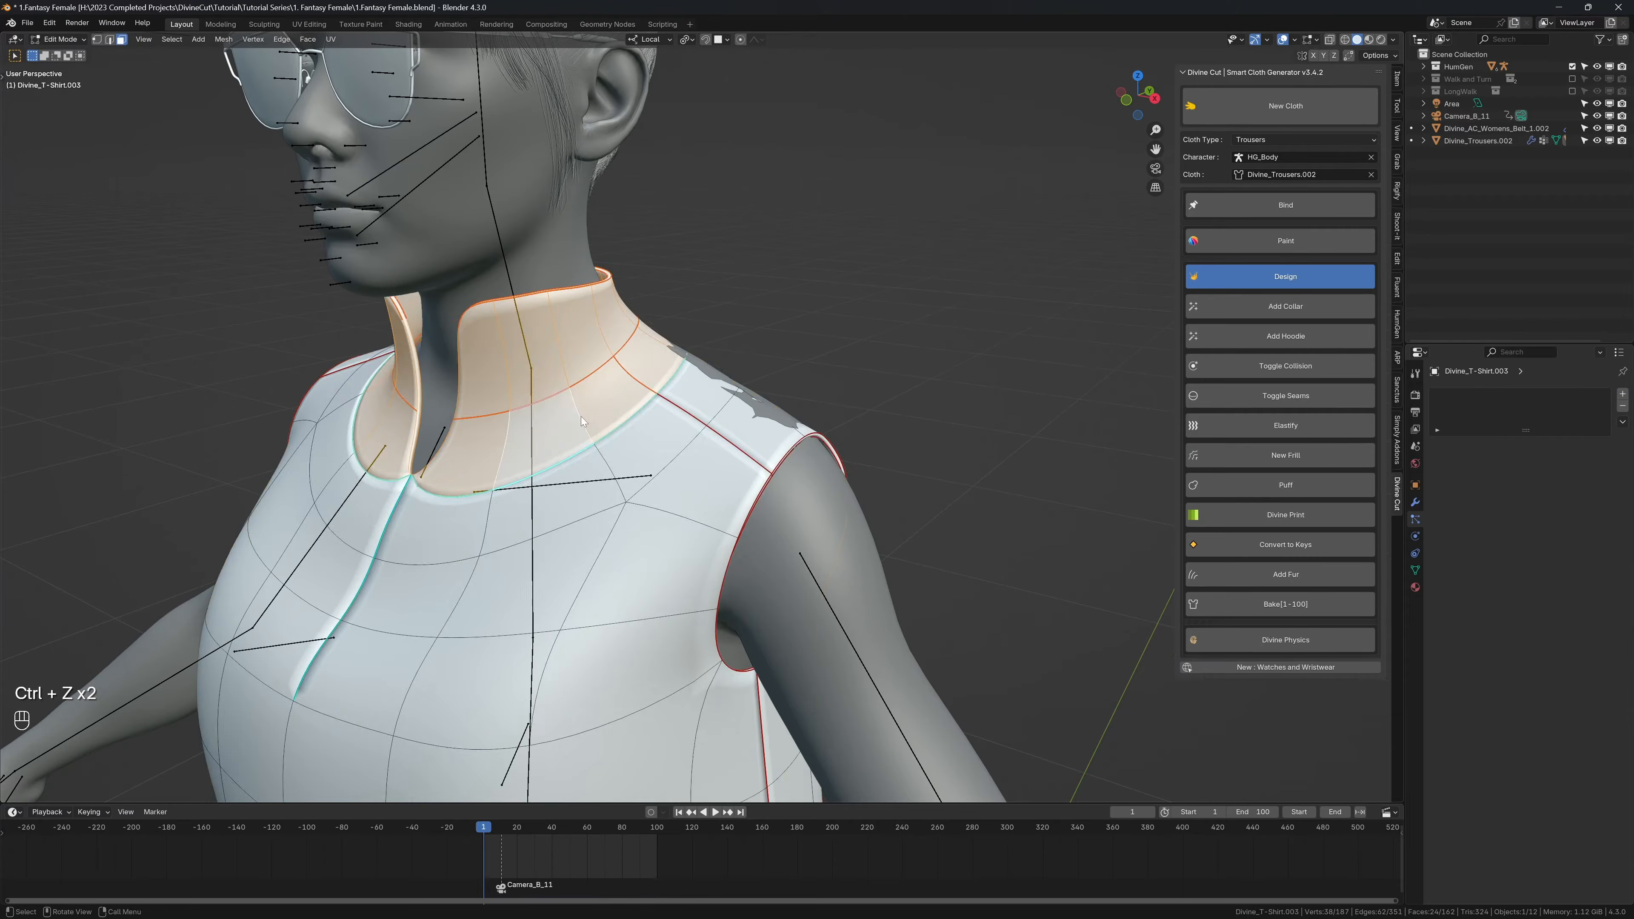
# Step: Select the vertices along the collar's base seam all the way around the neck
pyautogui.press('Tab')
pyautogui.press('Tab')
pyautogui.press('1')
pyautogui.click(511, 409)
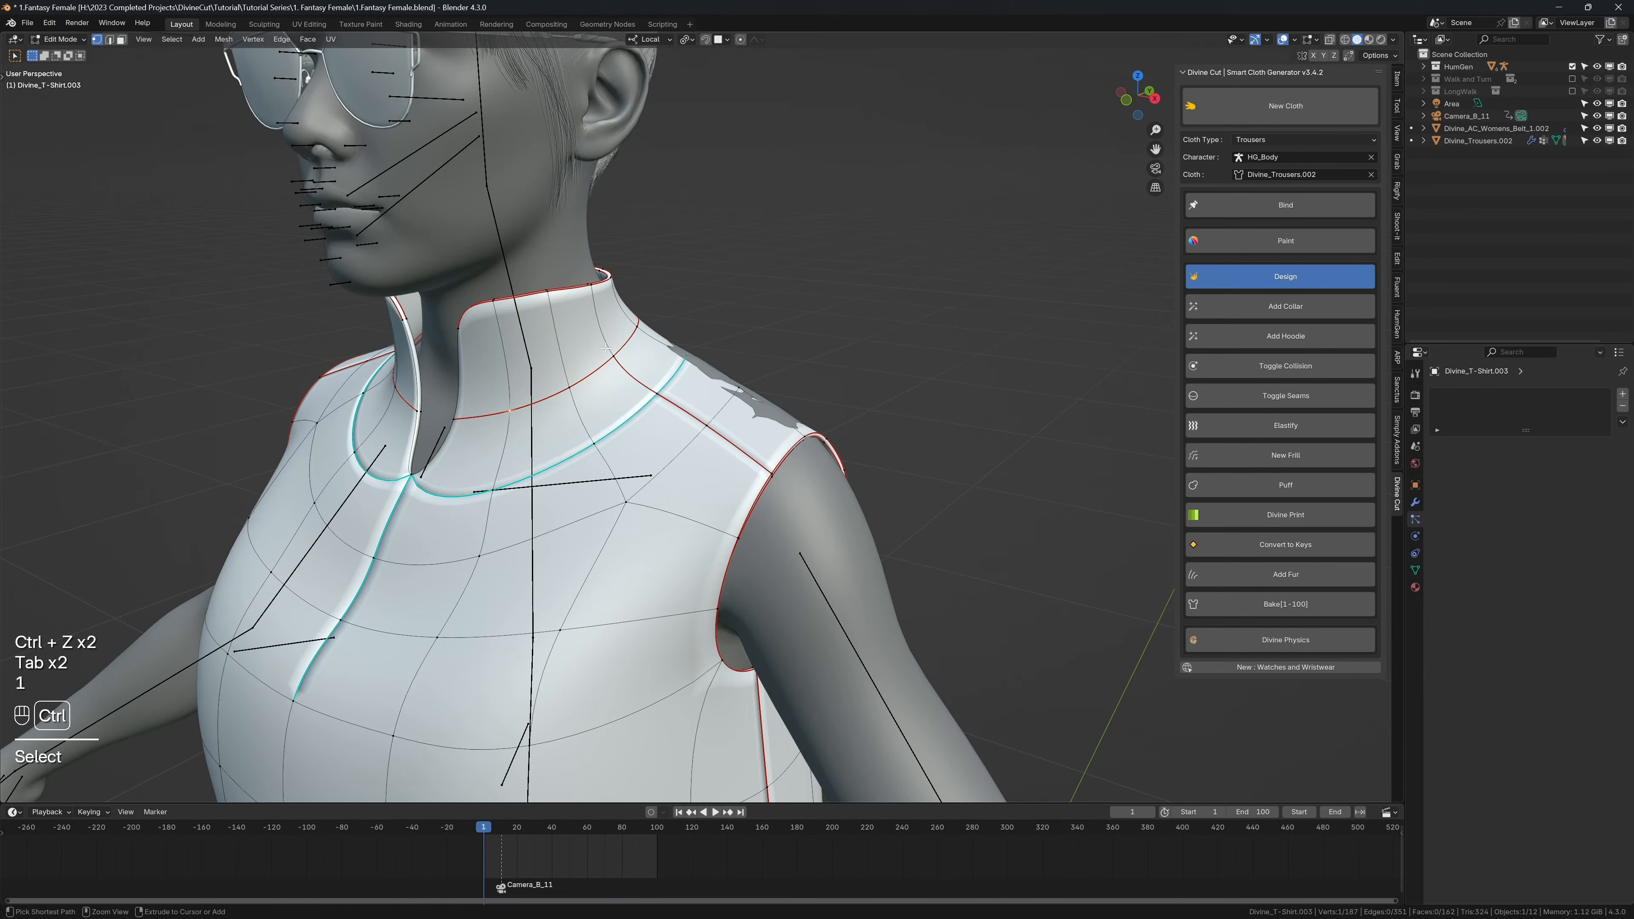
pyautogui.keyDown('ctrl'); pyautogui.click(613, 356); pyautogui.keyUp('ctrl')
pyautogui.moveTo(720, 334); pyautogui.dragTo(530, 329, button='middle')
pyautogui.keyDown('ctrl'); pyautogui.click(764, 286); pyautogui.keyUp('ctrl')
pyautogui.moveTo(763, 286); pyautogui.dragTo(553, 335, button='middle')
pyautogui.keyDown('ctrl'); pyautogui.click(962, 394); pyautogui.keyUp('ctrl')
pyautogui.moveTo(959, 394); pyautogui.dragTo(644, 408, button='middle')
pyautogui.keyDown('ctrl'); pyautogui.click(645, 408); pyautogui.keyUp('ctrl')
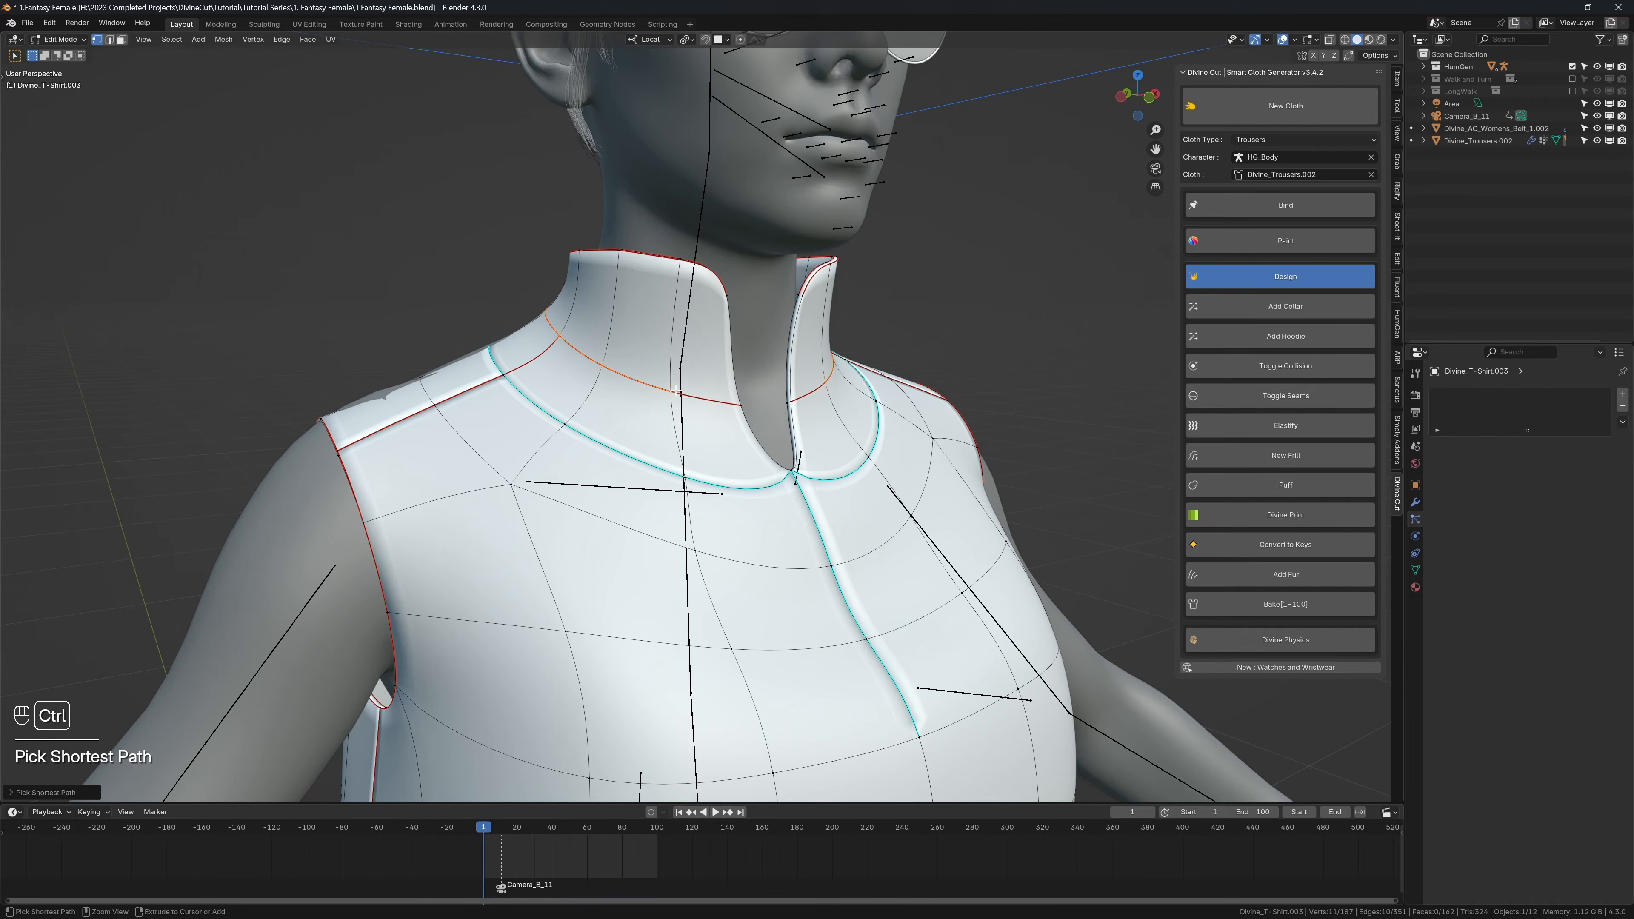
# Step: Add Wooly fur to the selected collar vertices
pyautogui.click(1245, 575)
pyautogui.click(1244, 600)
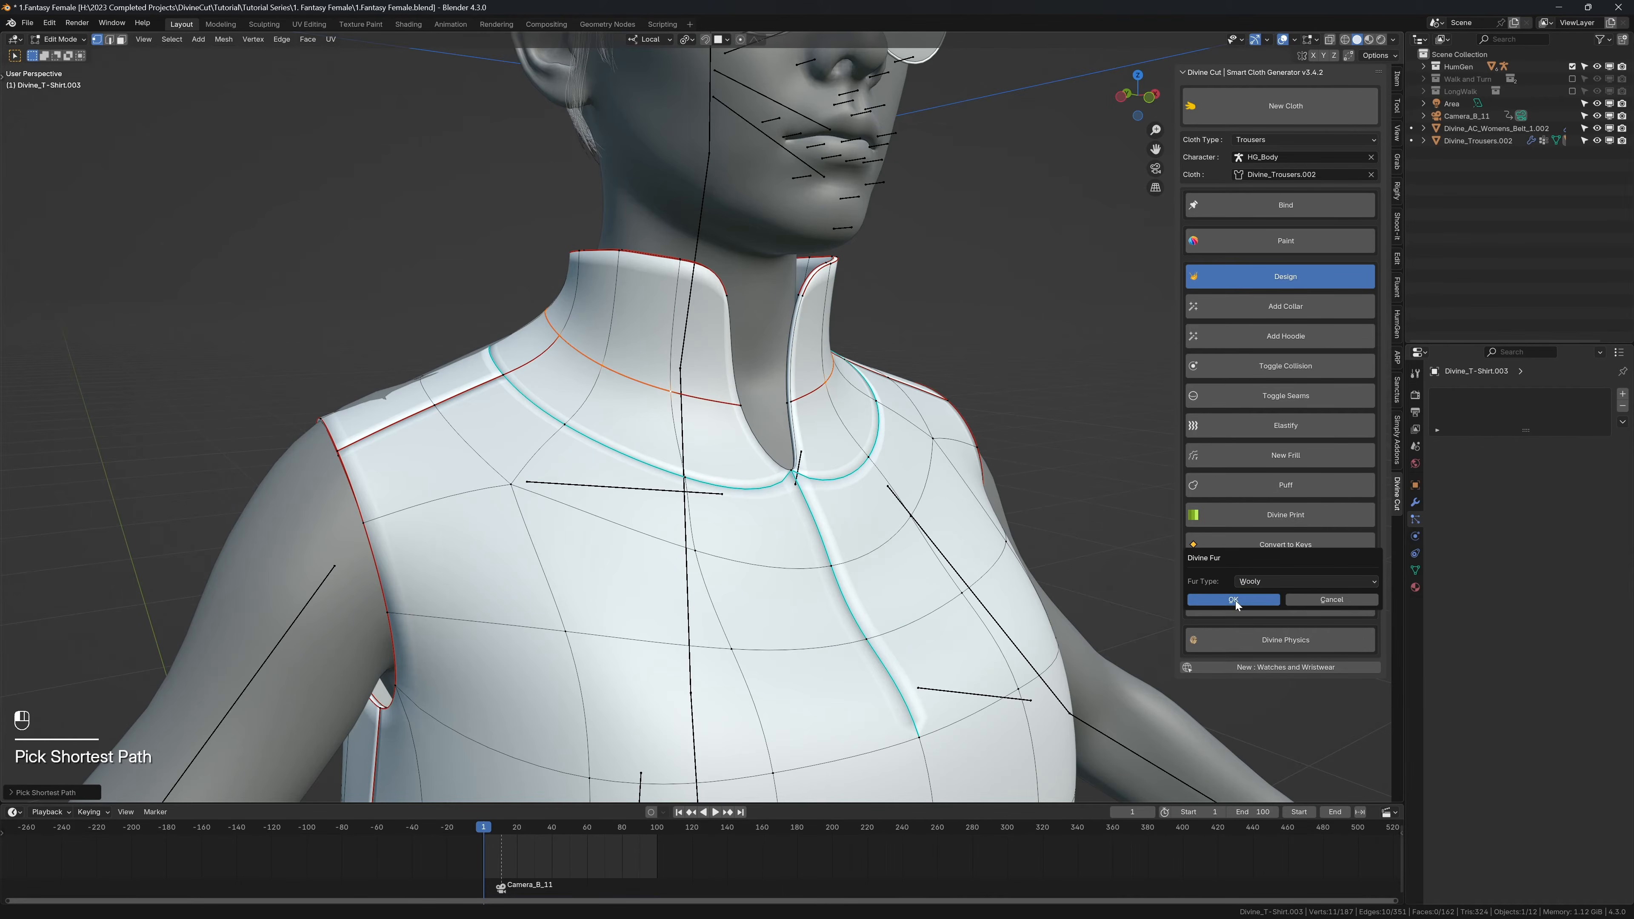
pyautogui.moveTo(805, 347)
pyautogui.mouseDown(button='middle')
pyautogui.moveTo(673, 344)
pyautogui.moveTo(679, 316)
pyautogui.moveTo(666, 386)
pyautogui.mouseUp(button='middle')
# Step: Inspect the collar fur in rendered shading with overlays hidden, and again in solid shading
pyautogui.press('z')
pyautogui.click(670, 241)
pyautogui.hotkey('shift', 'alt', 'z')
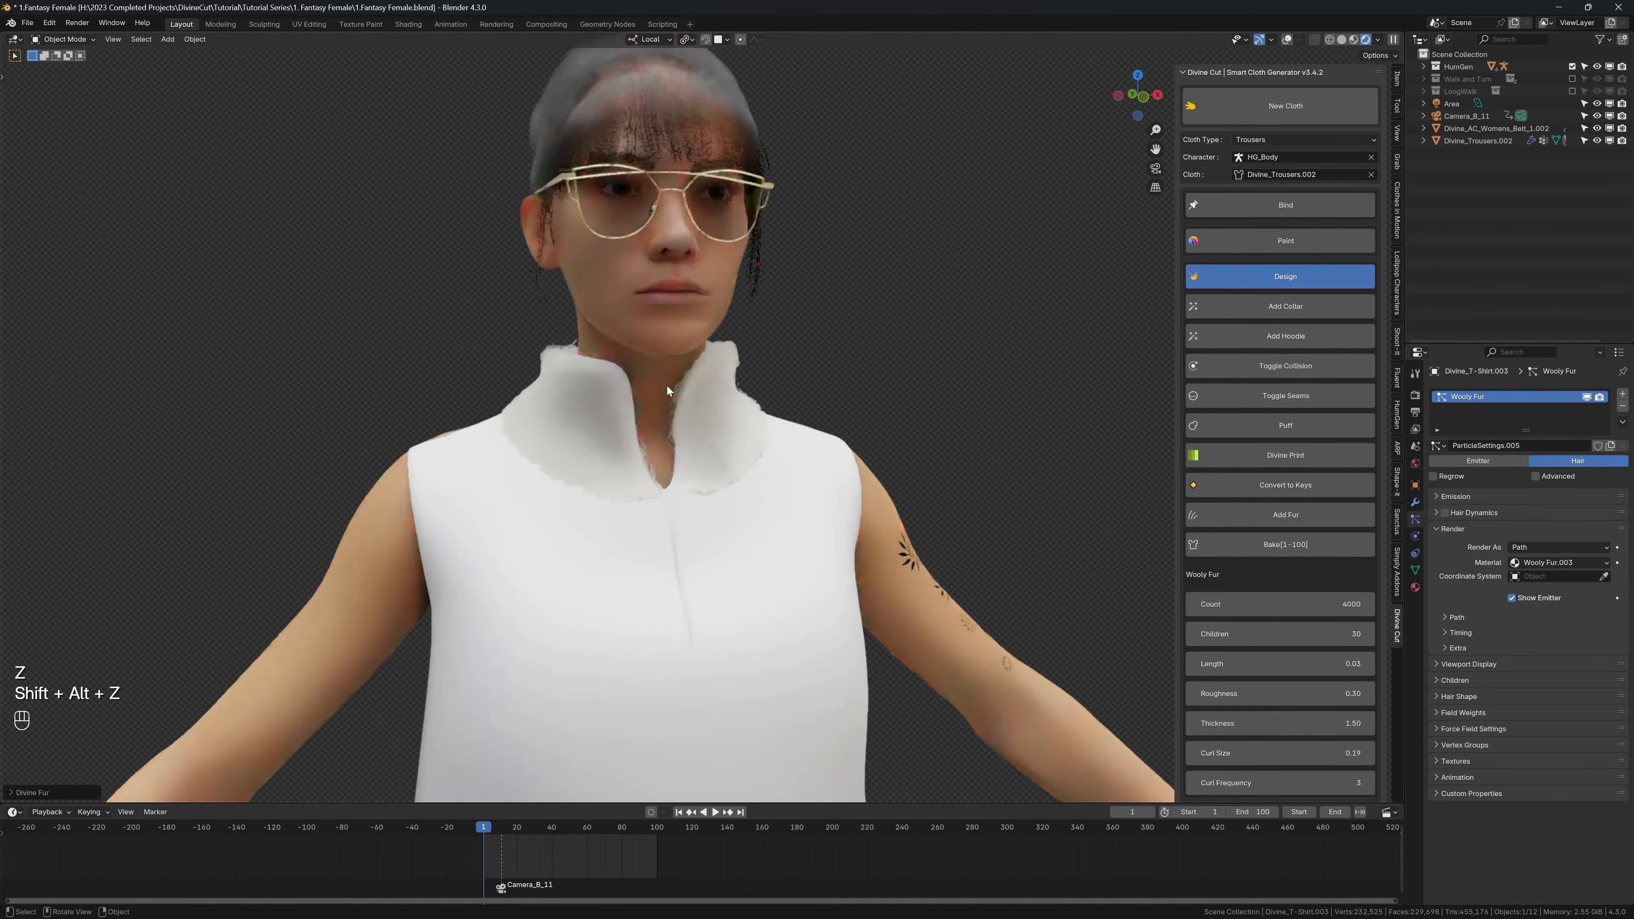
pyautogui.scroll(4, 661, 367)
pyautogui.press('z')
pyautogui.click(782, 368)
pyautogui.scroll(-2, 796, 367)
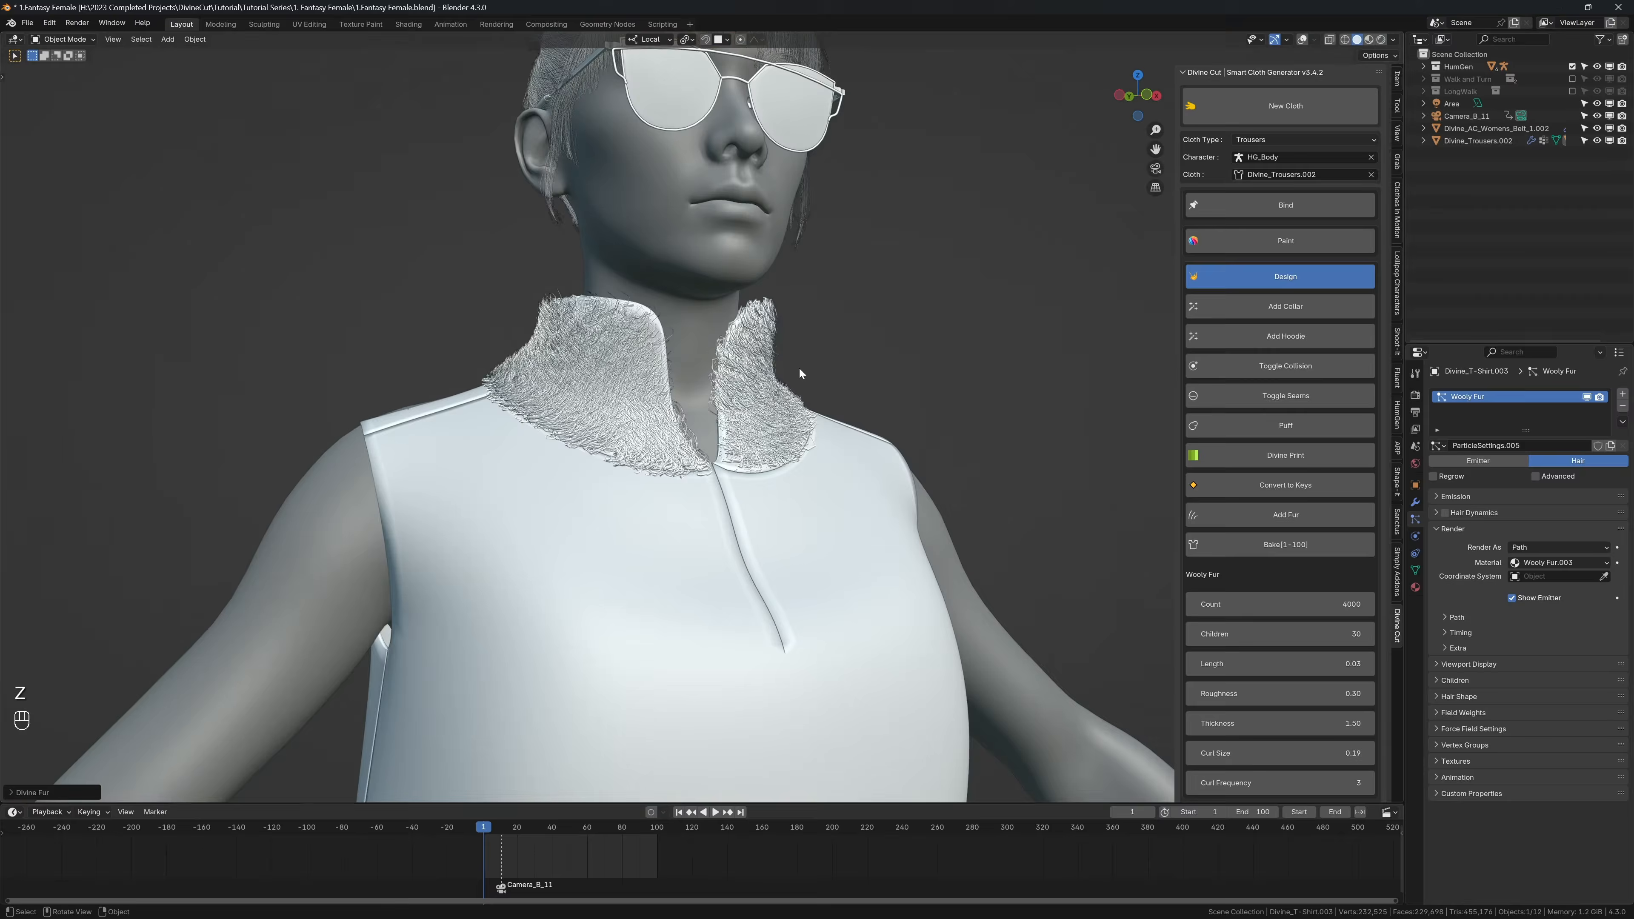
pyautogui.keyDown('ctrl'); pyautogui.moveTo(799, 369); pyautogui.dragTo(976, 421, button='middle'); pyautogui.keyUp('ctrl')
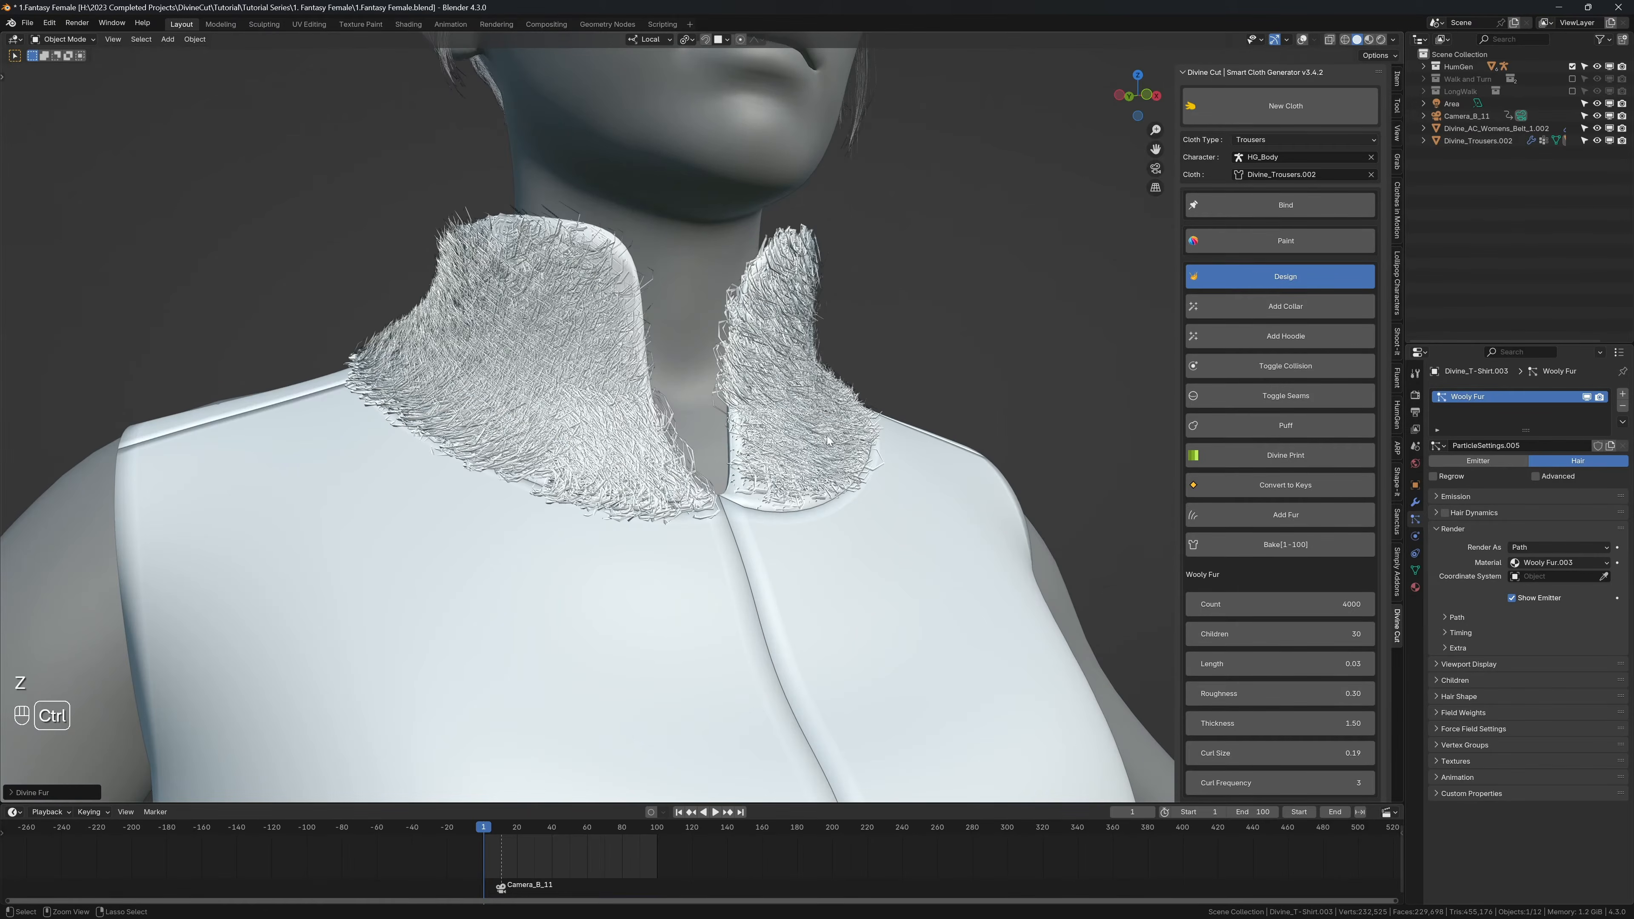
# Step: Undo the Wooly collar fur and show the viewport overlays again
pyautogui.hotkey('ctrl', 'z')
pyautogui.hotkey('ctrl', 'z')
pyautogui.hotkey('shift', 'alt', 'z')
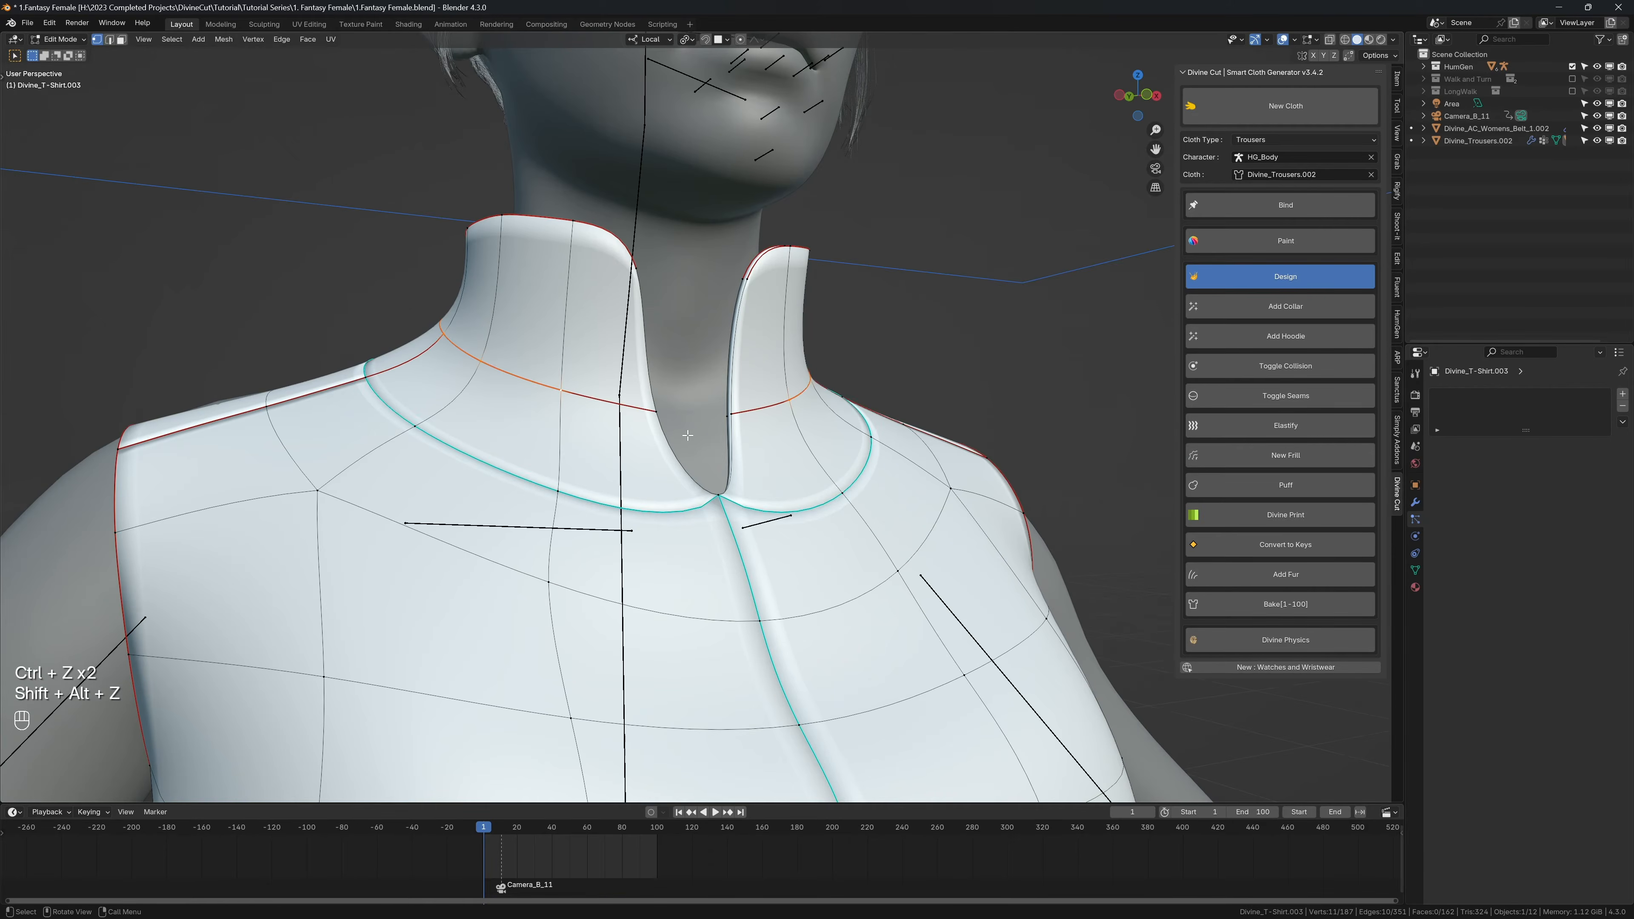
# Step: Return the shirt to Object Mode and add Divine Cut fur of type Bobbles to the whole garment
pyautogui.press('Tab')
pyautogui.scroll(-5, 794, 451)
pyautogui.click(1257, 519)
pyautogui.click(1260, 519)
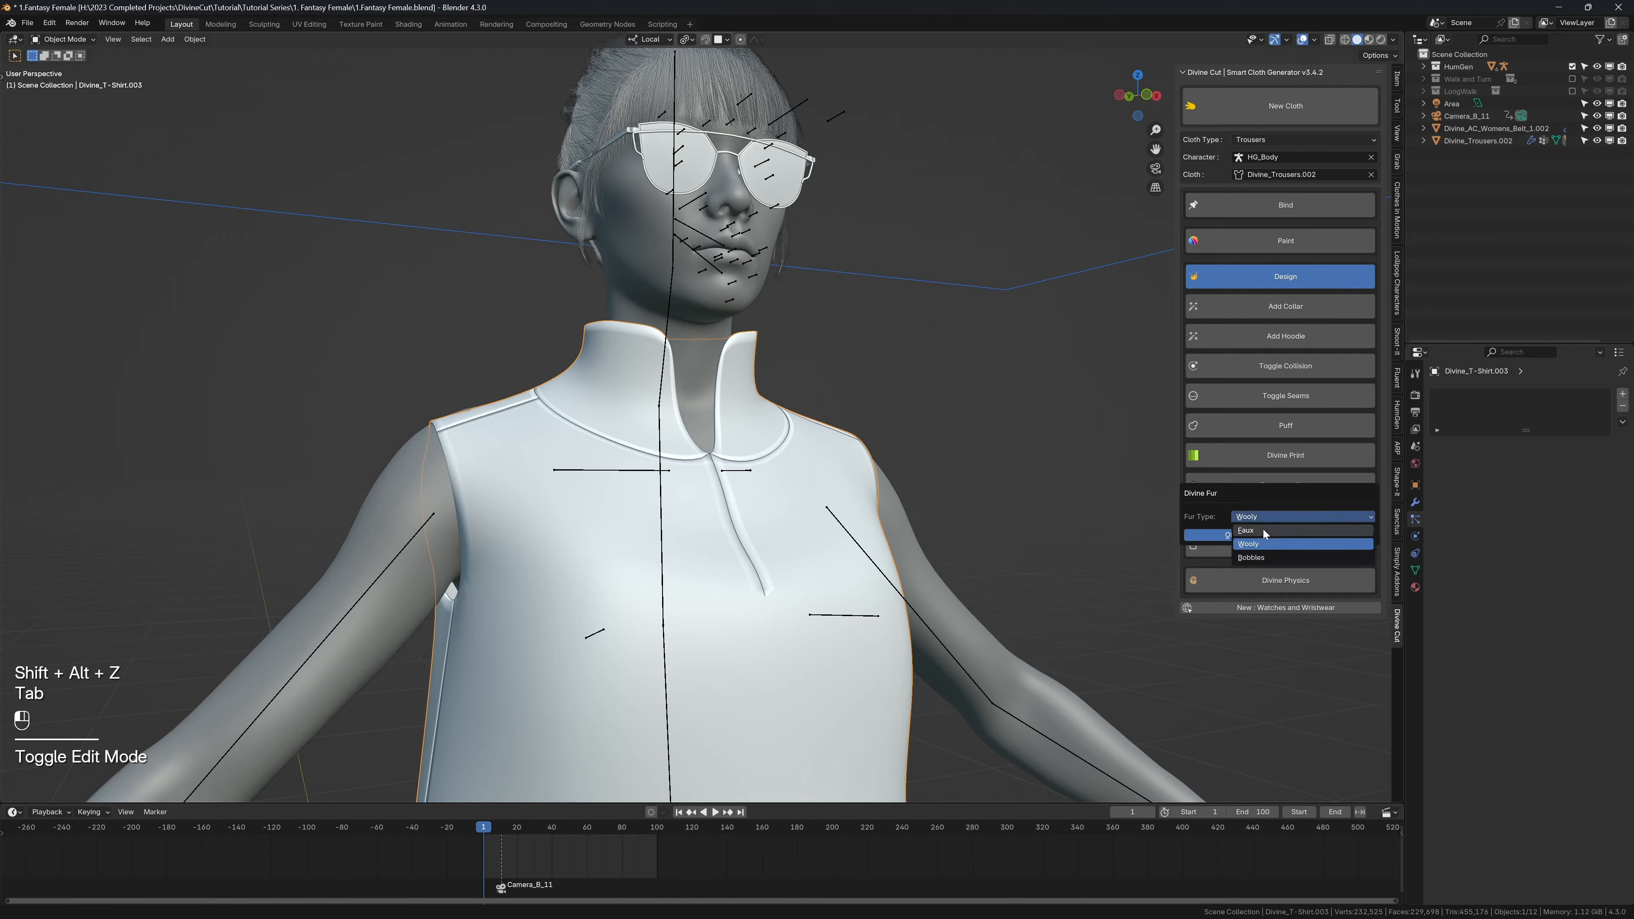
pyautogui.click(1260, 556)
pyautogui.click(1230, 535)
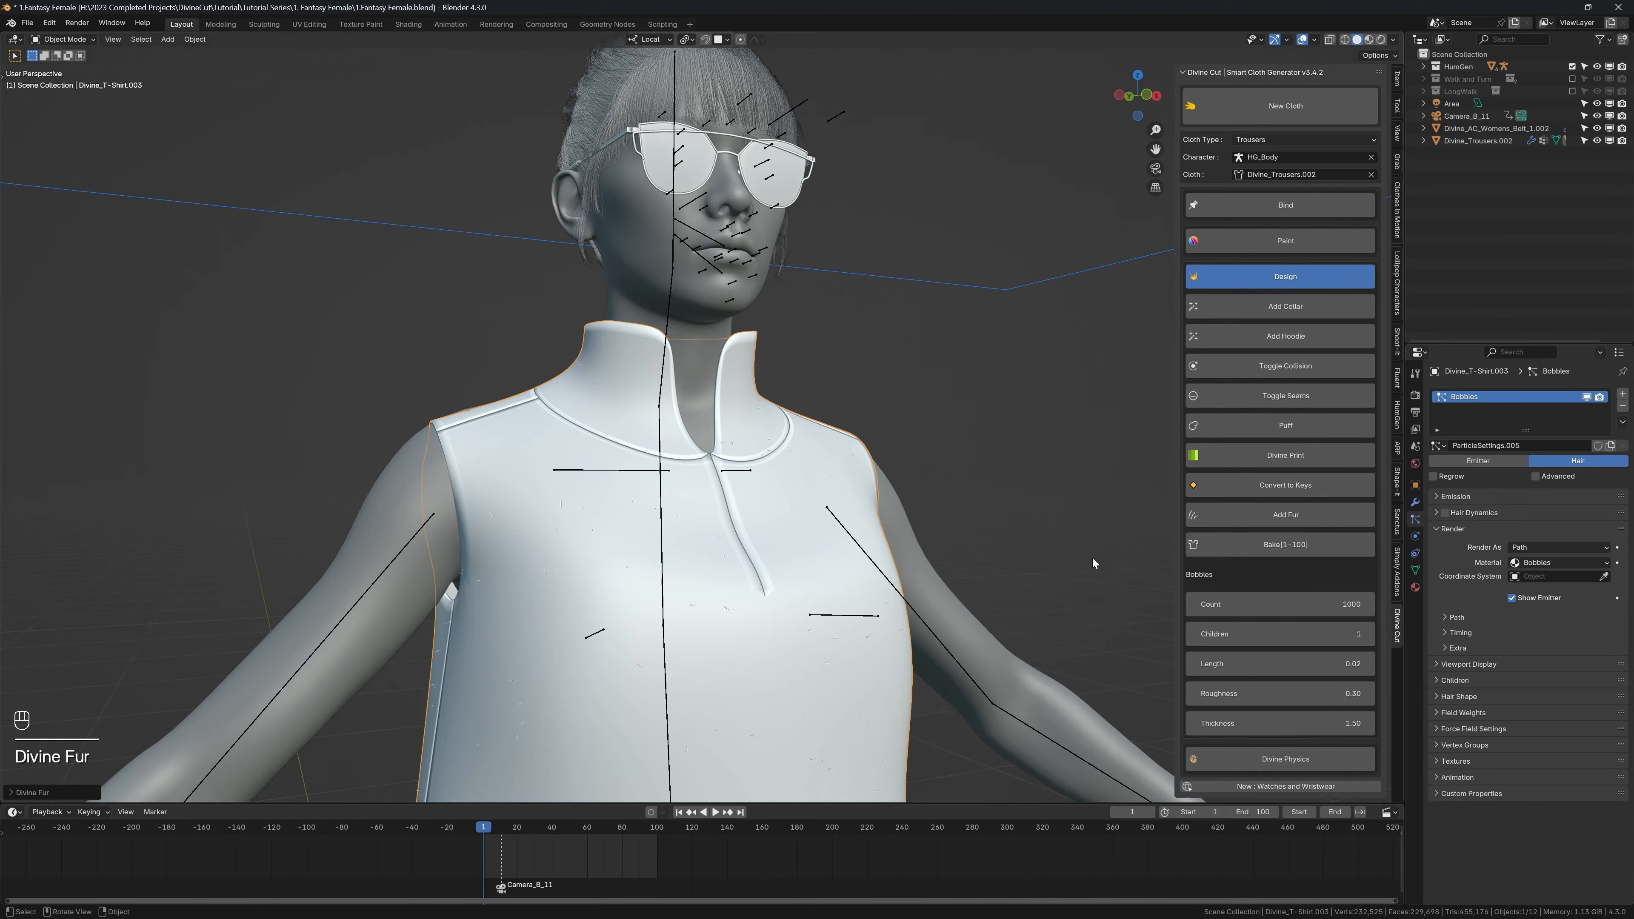
pyautogui.moveTo(1091, 557)
pyautogui.keyDown('shift'); pyautogui.mouseDown(button='middle')
pyautogui.moveTo(772, 336)
pyautogui.moveTo(771, 371)
pyautogui.moveTo(601, 421)
pyautogui.mouseUp(button='middle'); pyautogui.keyUp('shift')
pyautogui.scroll(1, 768, 367)
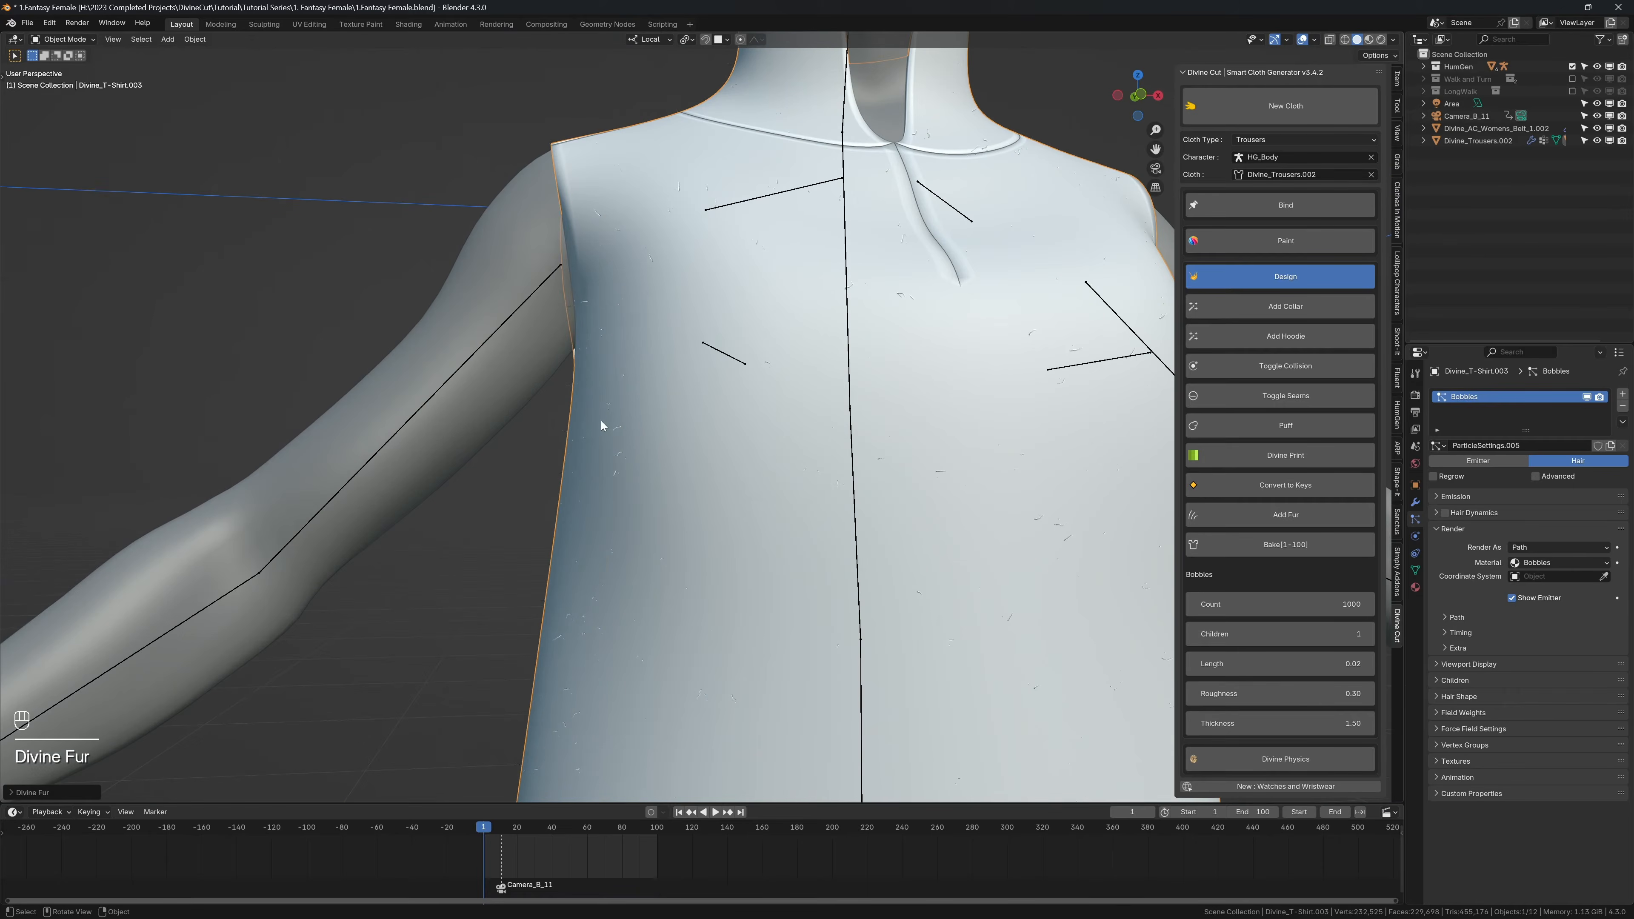
# Step: Inspect the Bobbles fur on the shirt in rendered shading with the viewport overlays hidden
pyautogui.press('z')
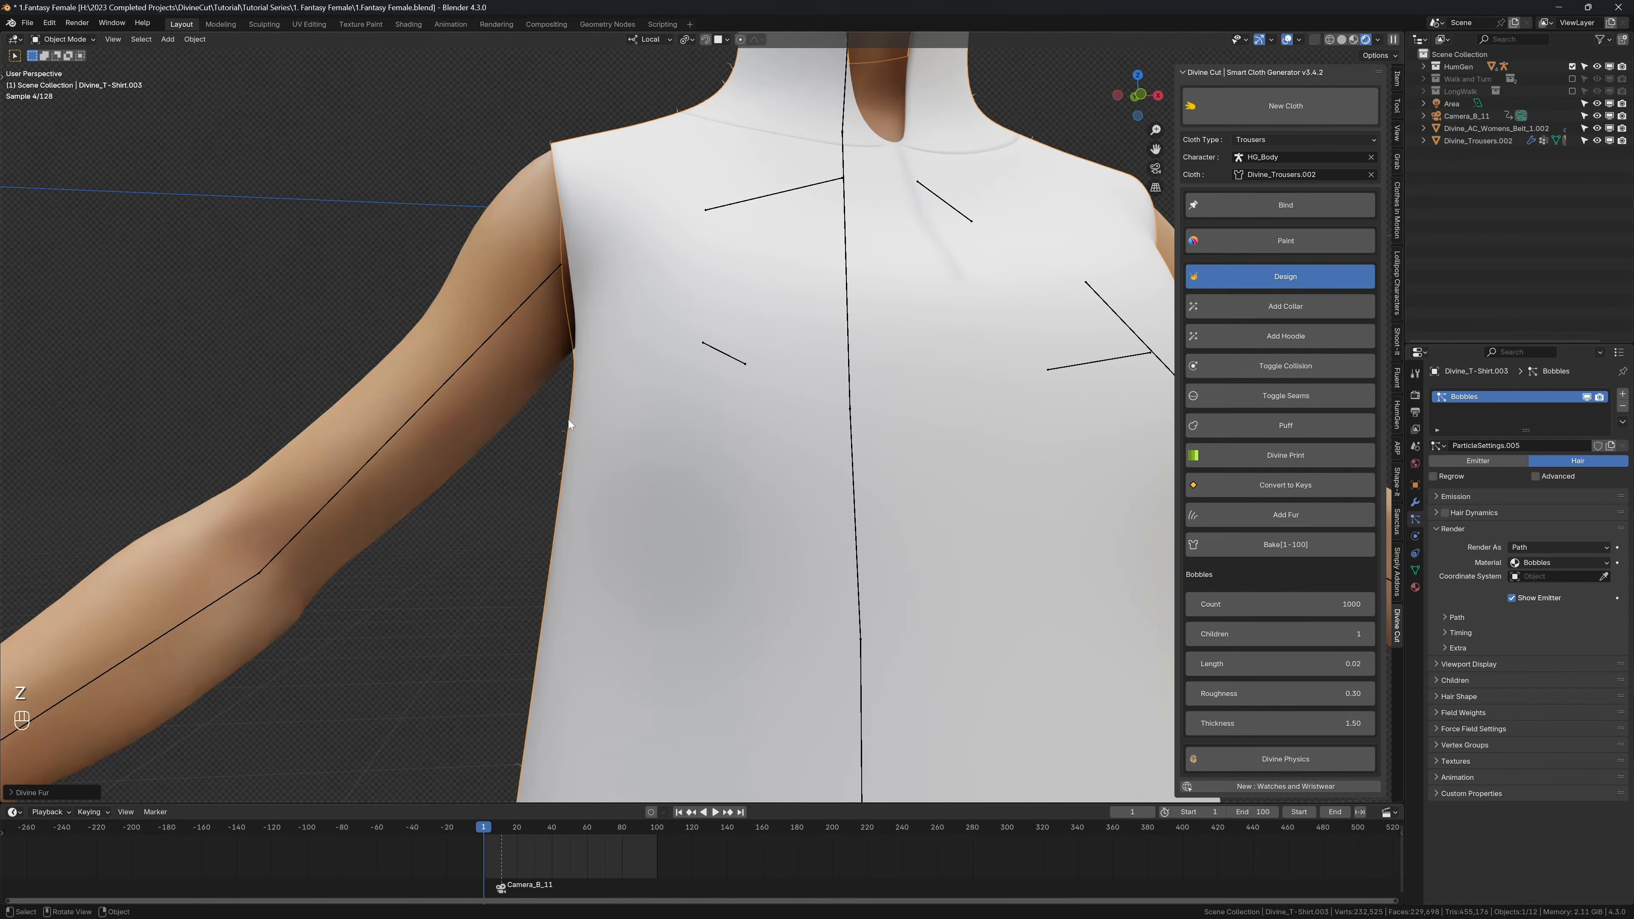
pyautogui.scroll(2, 569, 426)
pyautogui.scroll(-3, 576, 431)
pyautogui.scroll(-3, 583, 431)
pyautogui.hotkey('shift', 'alt', 'z')
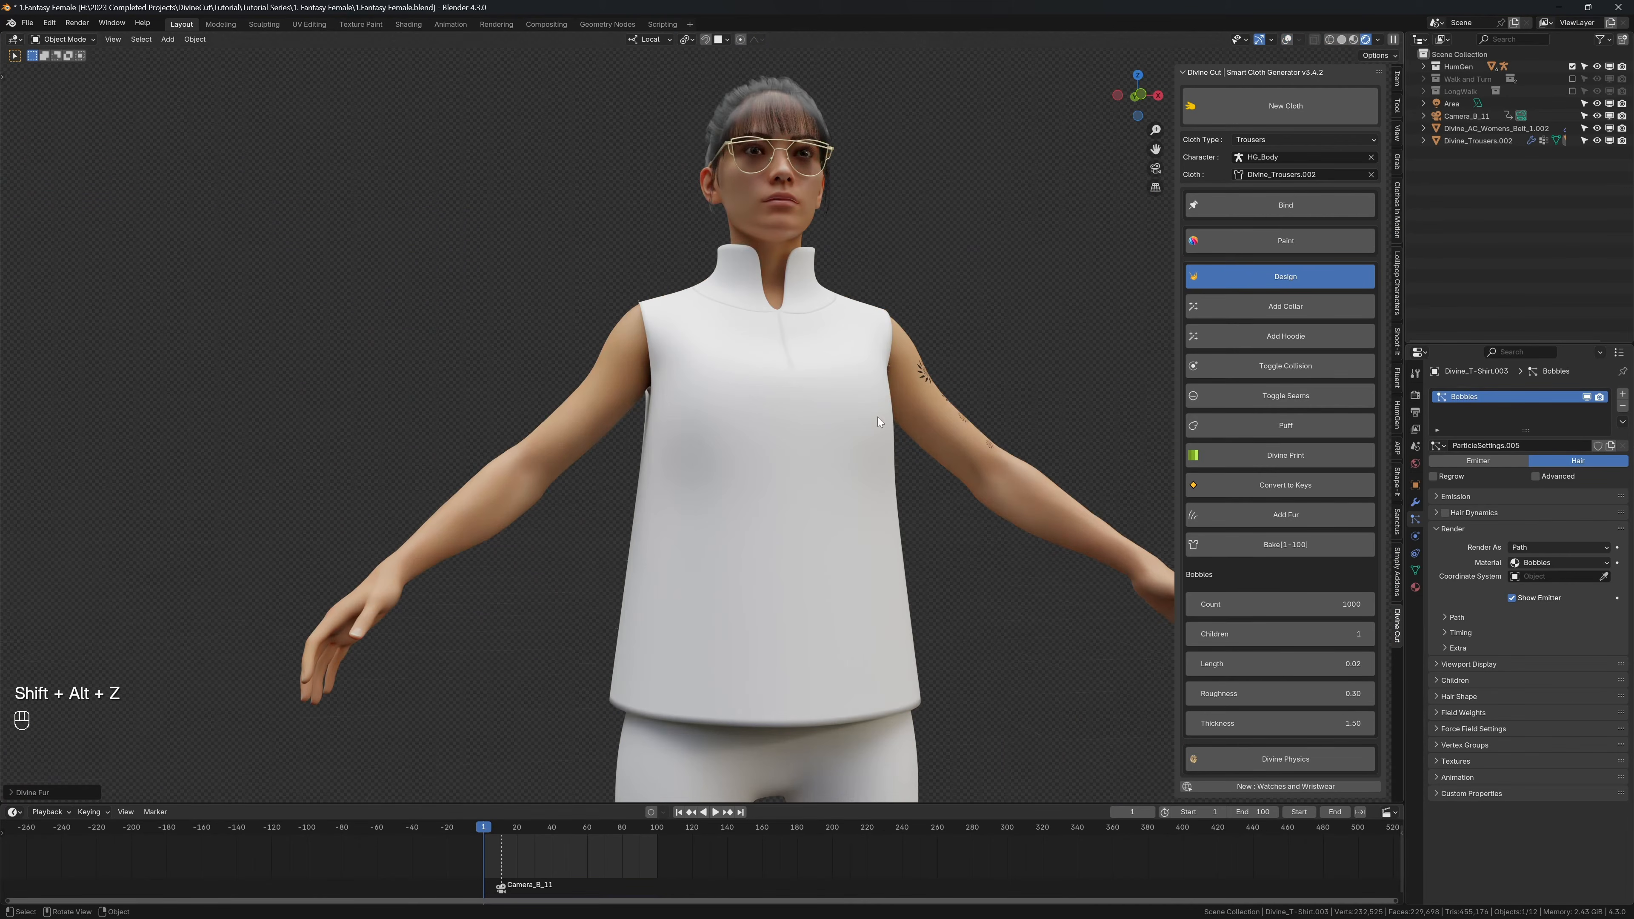
# Step: Set the Bobbles fur's Children value to 100 and examine the fuzzier shirt from several distances
pyautogui.click(1241, 632)
pyautogui.write('100')
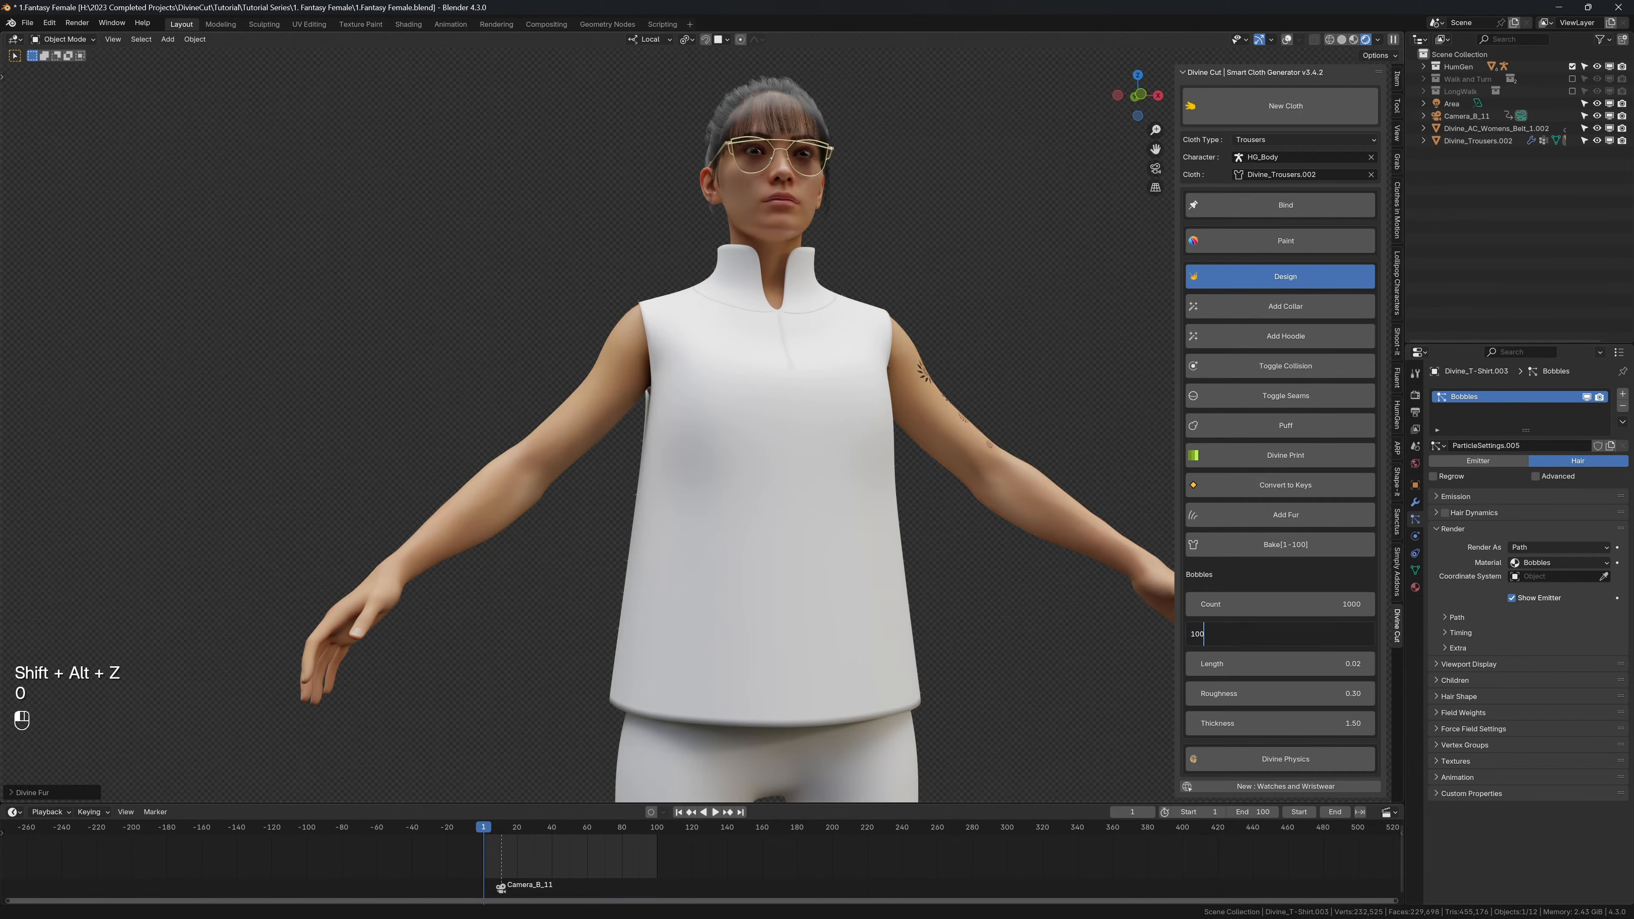
pyautogui.press('Return')
pyautogui.moveTo(842, 452); pyautogui.dragTo(852, 573, button='middle')
pyautogui.scroll(7, 650, 361)
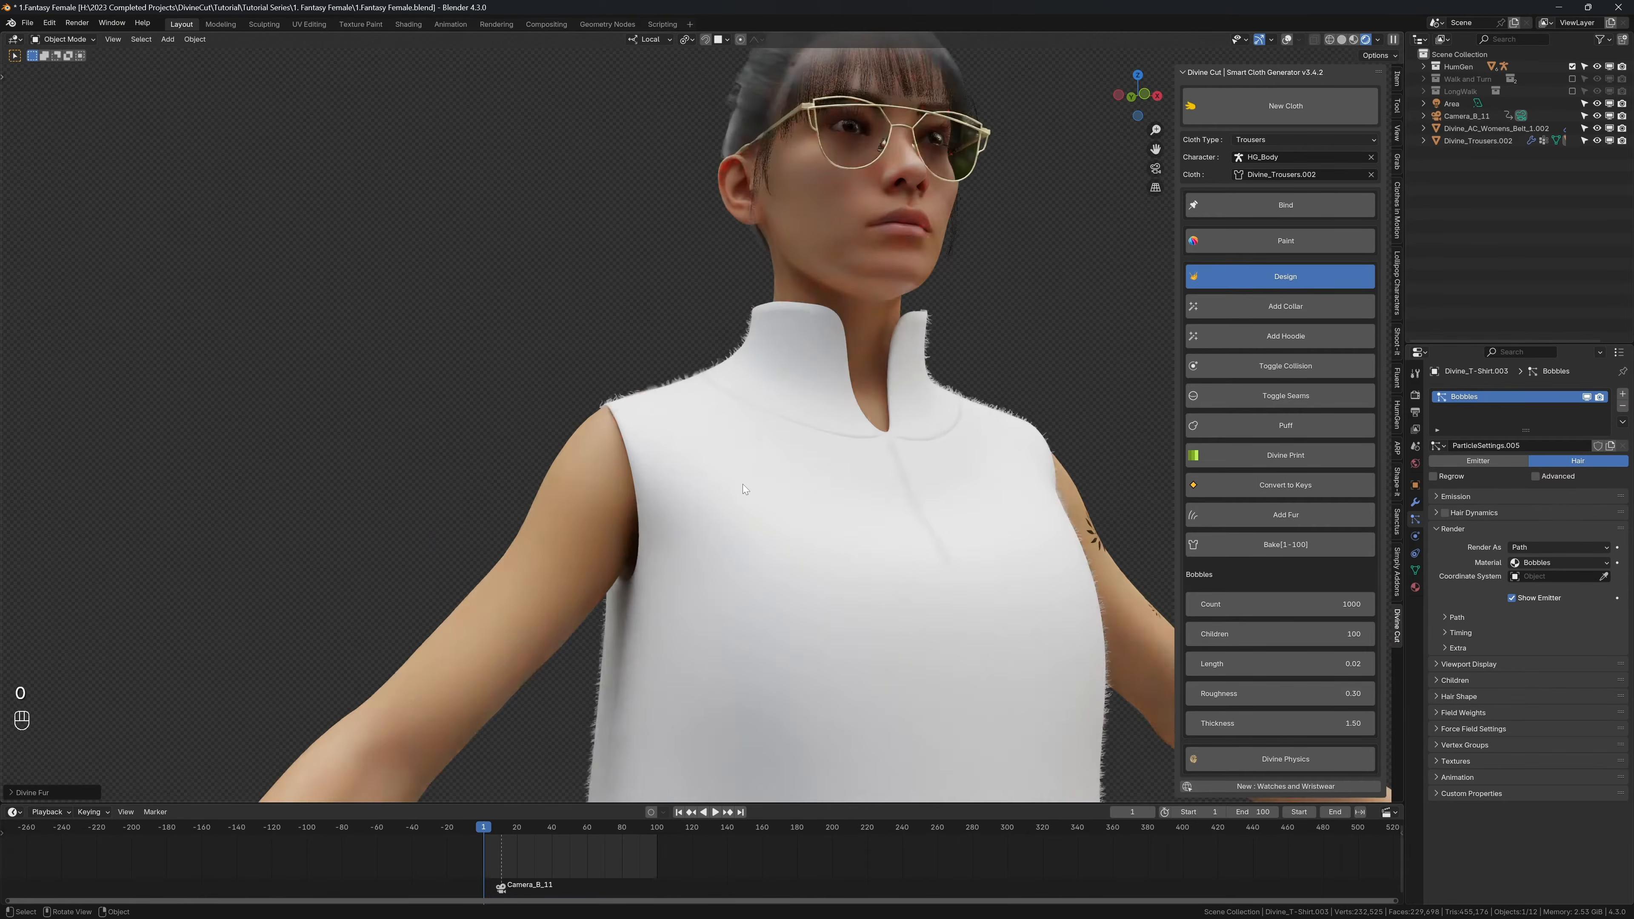
pyautogui.scroll(-8, 708, 317)
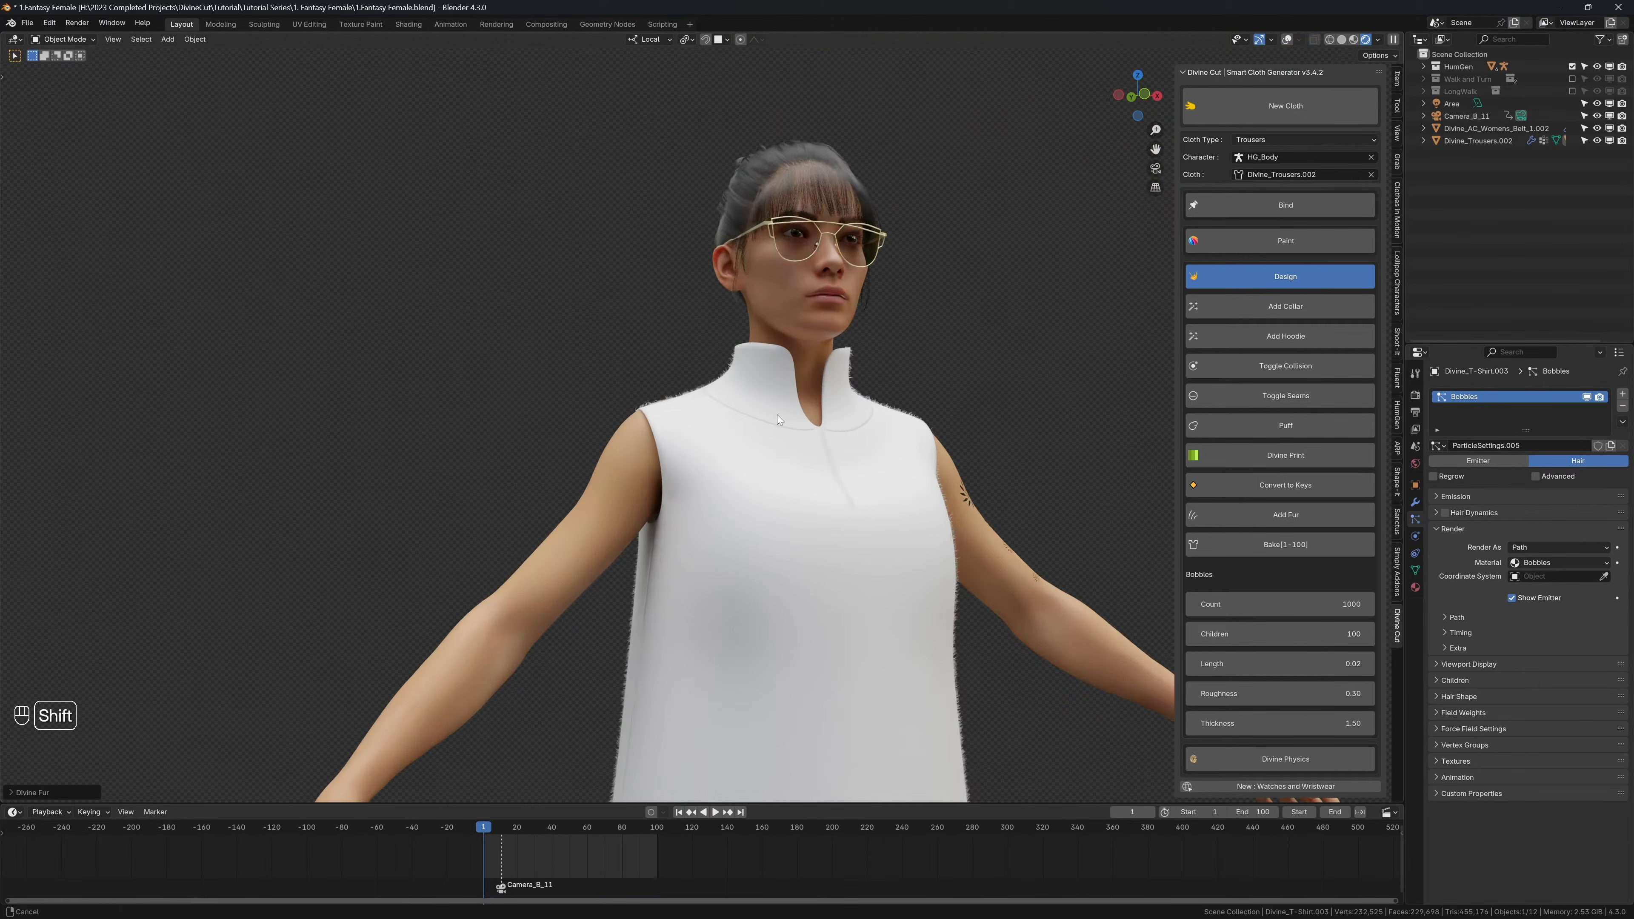
pyautogui.keyDown('shift'); pyautogui.moveTo(823, 491); pyautogui.dragTo(722, 369, button='middle'); pyautogui.keyUp('shift')
pyautogui.scroll(-2, 719, 394)
pyautogui.press('z')
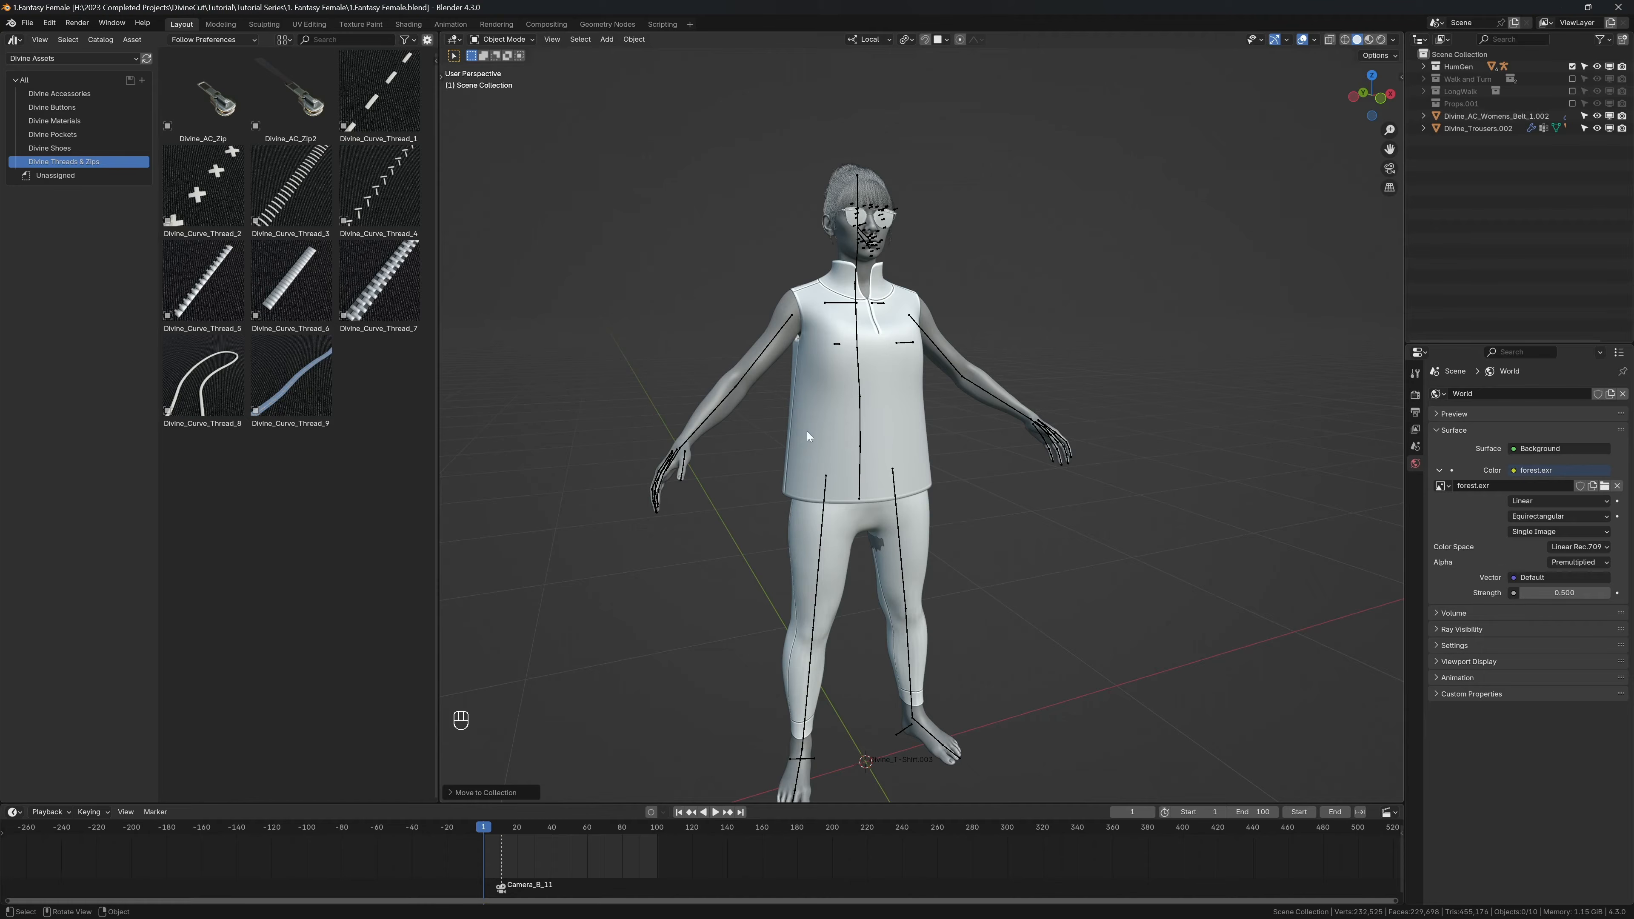
# Step: Clear the Divine Cut cloth object and reassign the sleeveless shirt, Divine_T-Shirt.003, as the cloth
pyautogui.keyDown('ctrl'); pyautogui.moveTo(820, 364); pyautogui.dragTo(470, 103, button='middle'); pyautogui.keyUp('ctrl')
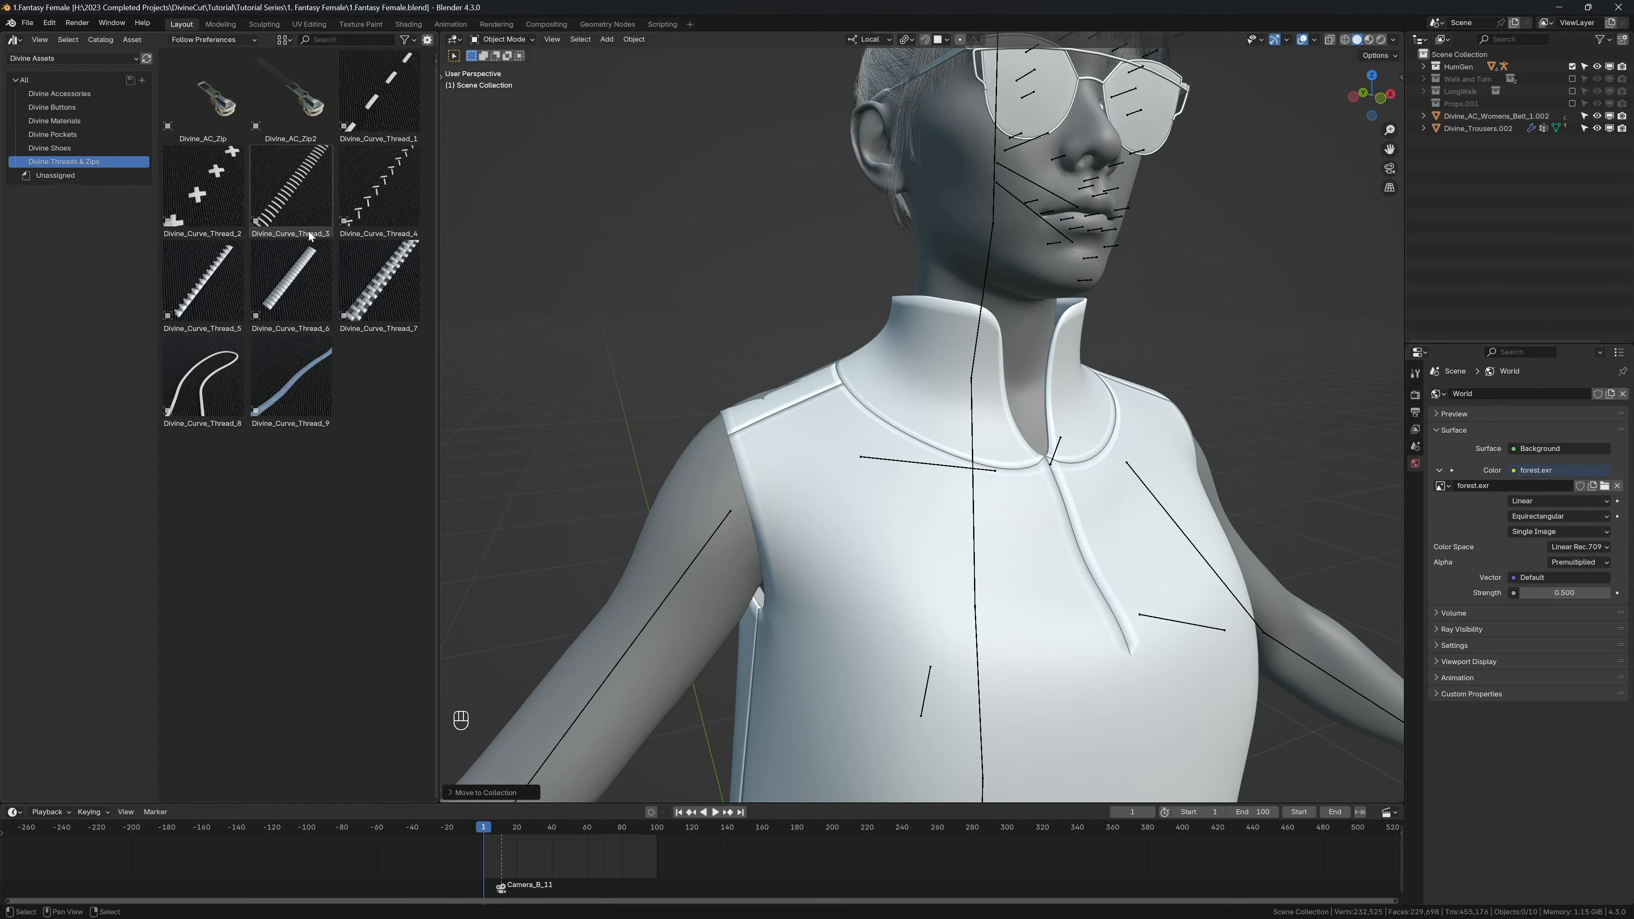
pyautogui.moveTo(643, 392); pyautogui.dragTo(784, 369, button='middle')
pyautogui.scroll(2, 788, 371)
pyautogui.click(914, 437)
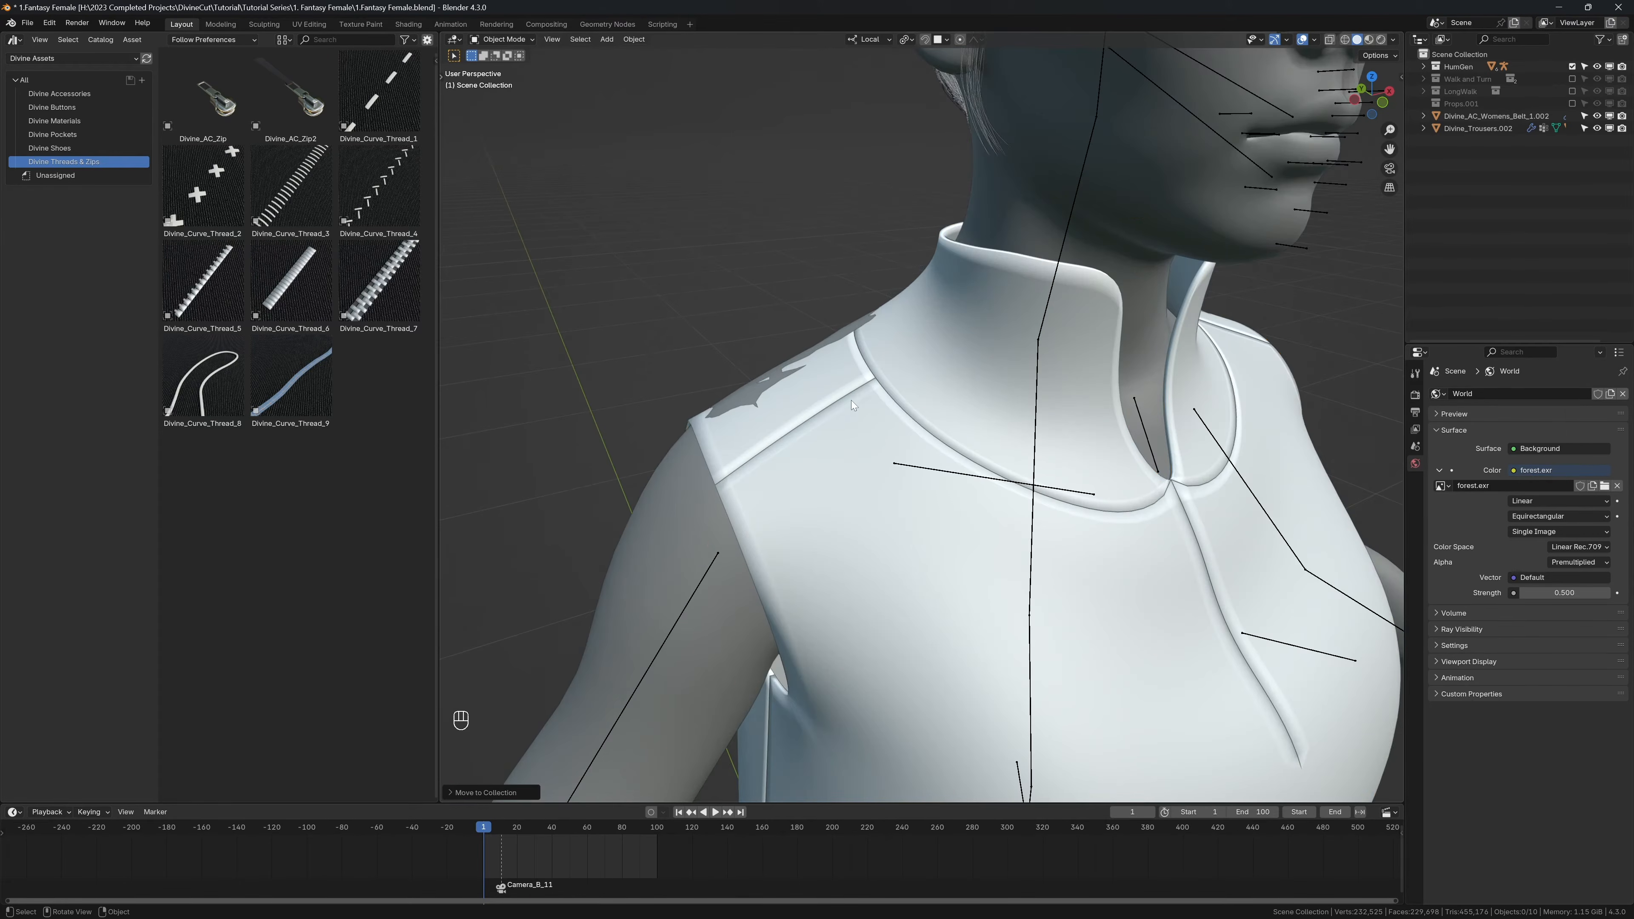
pyautogui.keyDown('shift'); pyautogui.moveTo(914, 437); pyautogui.dragTo(812, 383, button='middle'); pyautogui.keyUp('shift')
pyautogui.press('n')
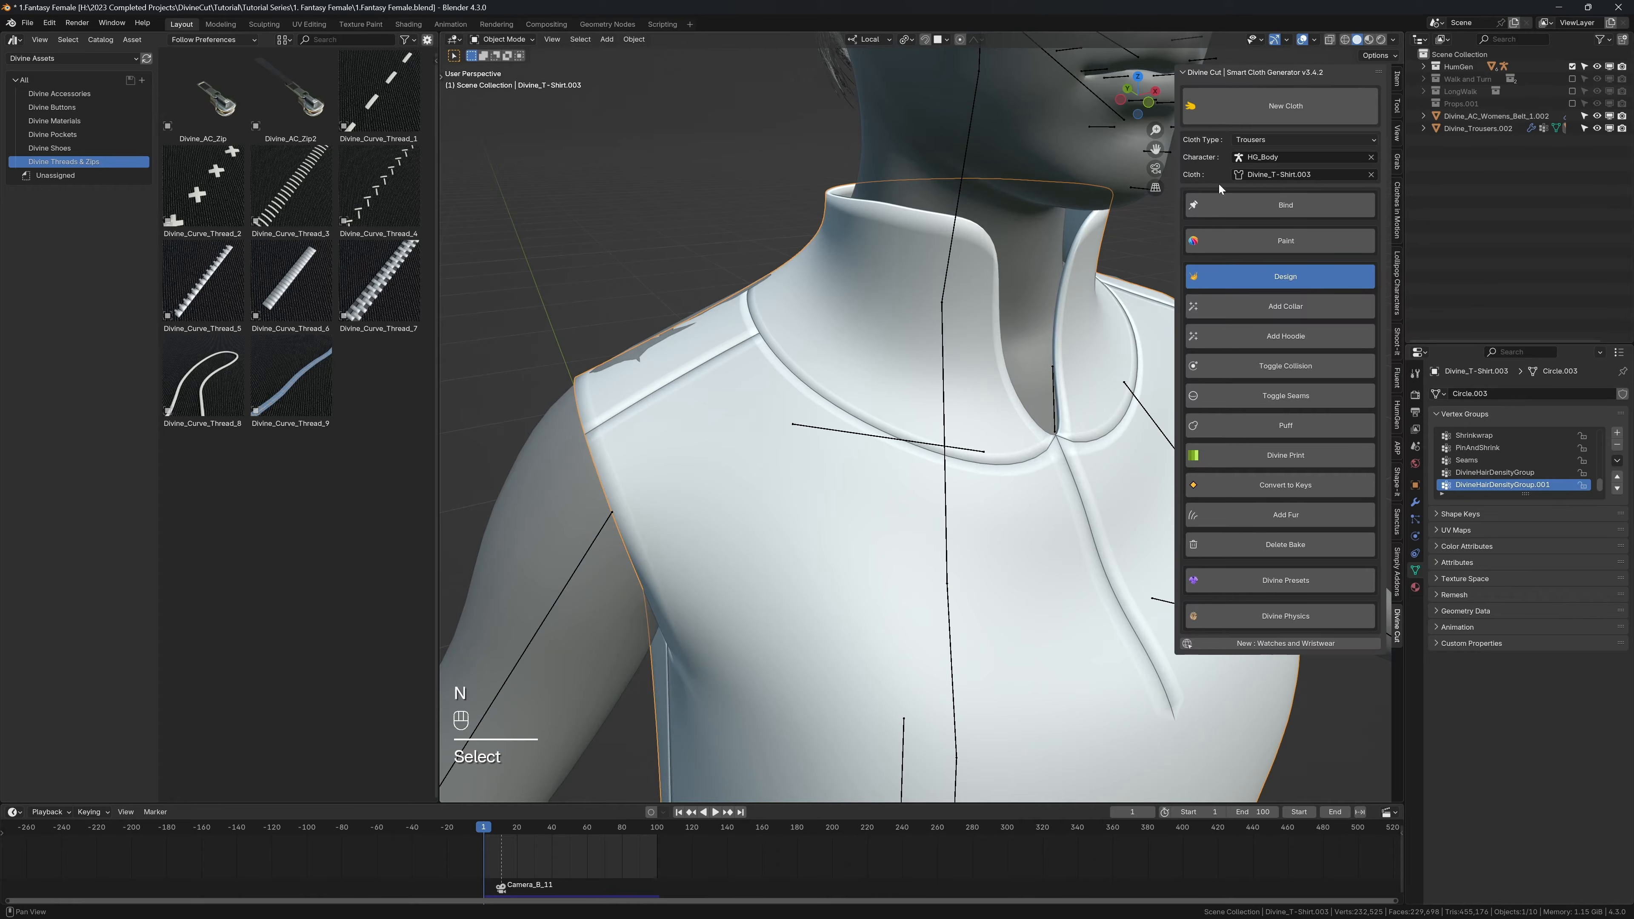
pyautogui.click(1371, 174)
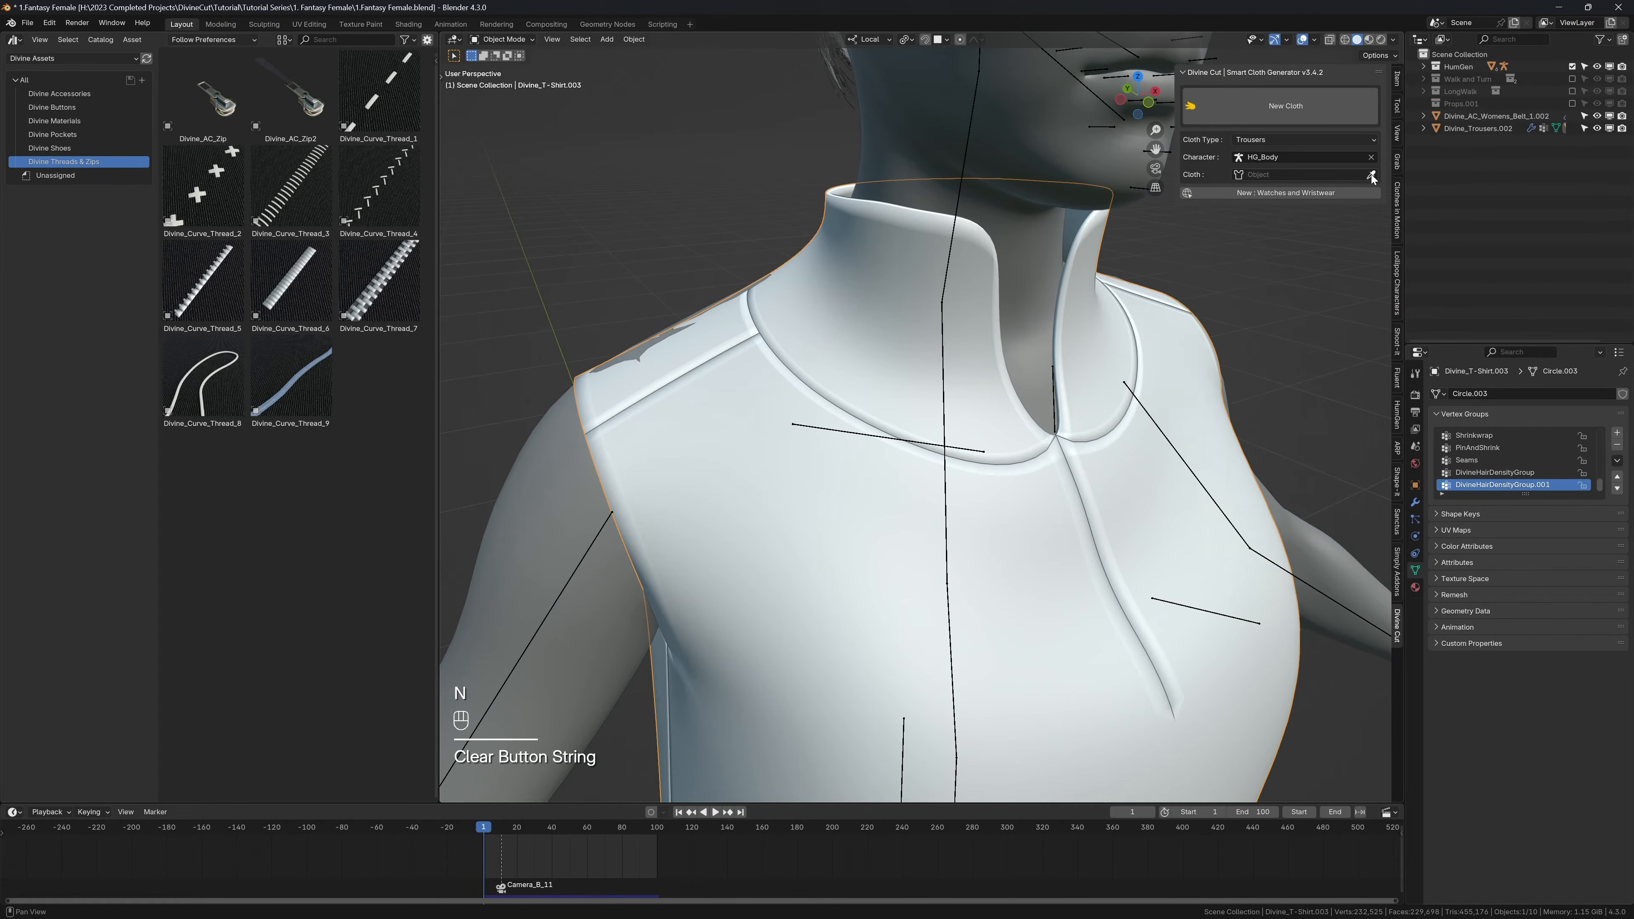
pyautogui.click(791, 359)
pyautogui.keyDown('shift'); pyautogui.moveTo(792, 359); pyautogui.dragTo(1030, 412, button='middle'); pyautogui.keyUp('shift')
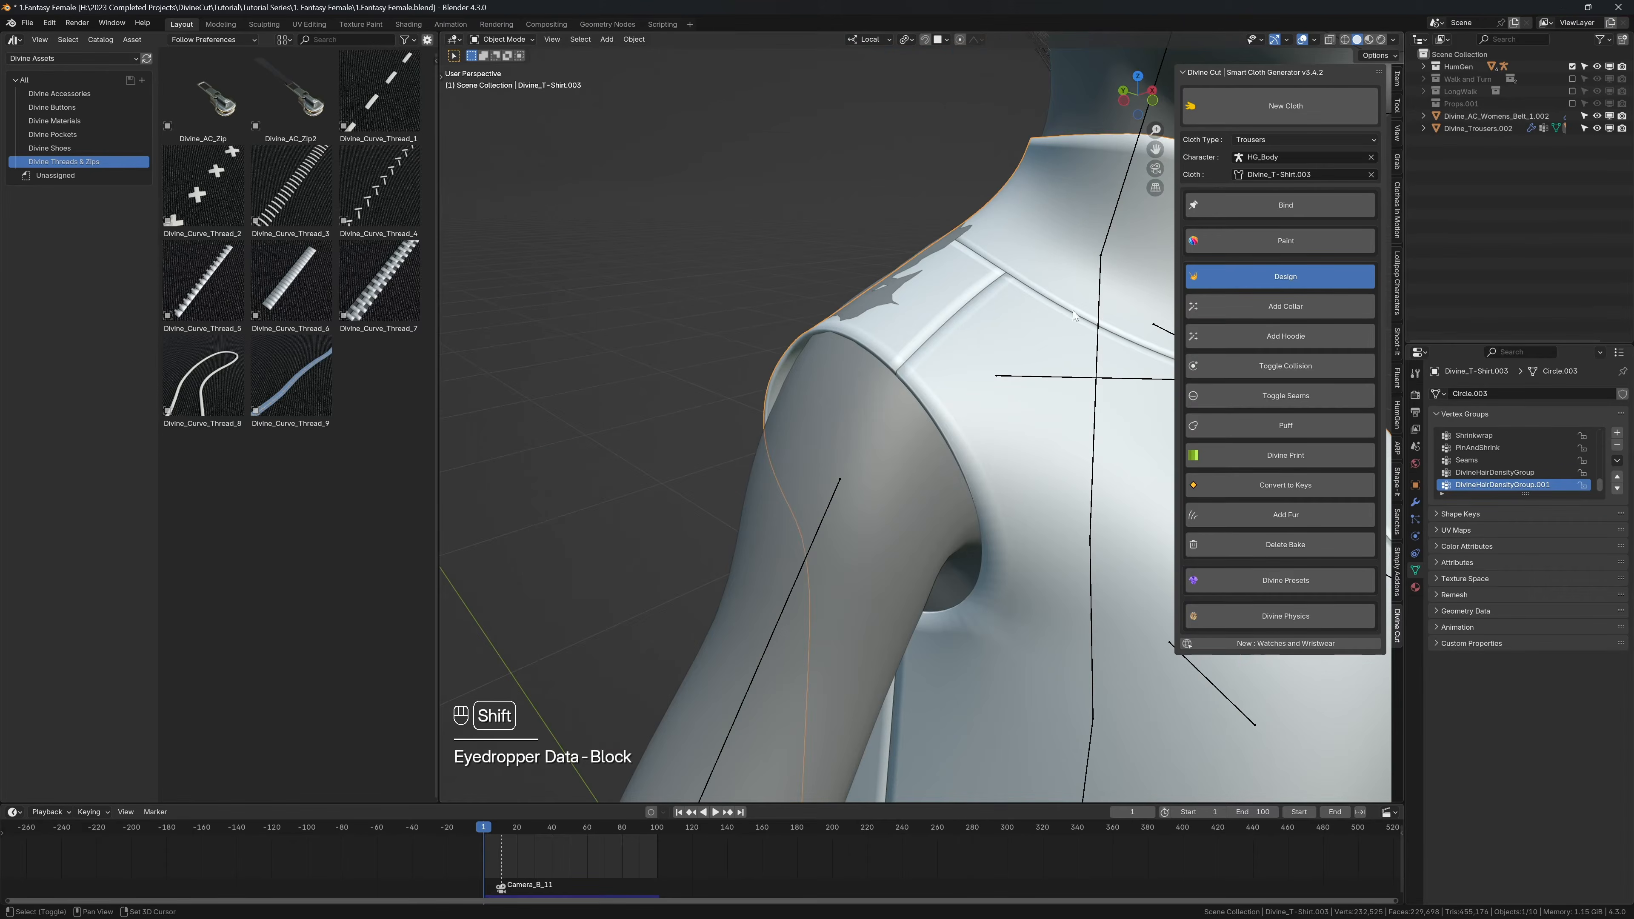
pyautogui.moveTo(1100, 303); pyautogui.dragTo(967, 370, button='middle')
pyautogui.press('n')
# Step: Place the Divine_Curve_Thread_2 asset on the shoulder seam beside the collar and scale it down
pyautogui.scroll(6, 967, 370)
pyautogui.scroll(-2, 869, 397)
pyautogui.keyDown('shift'); pyautogui.moveTo(832, 354); pyautogui.dragTo(978, 349, button='middle'); pyautogui.keyUp('shift')
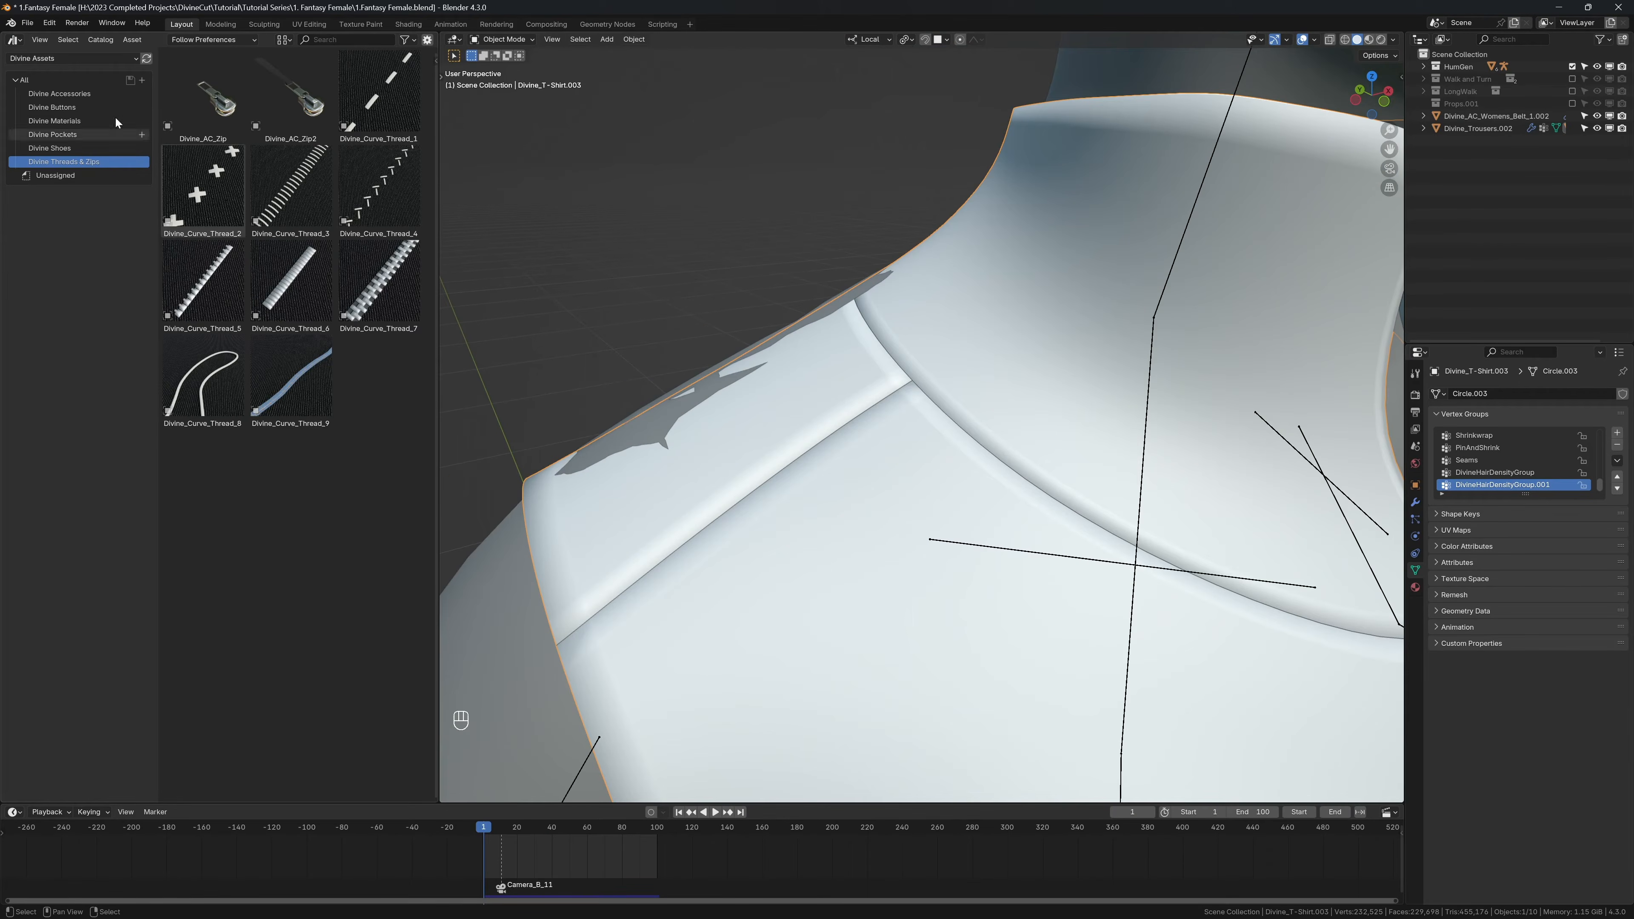
pyautogui.moveTo(438, 119); pyautogui.dragTo(437, 120)
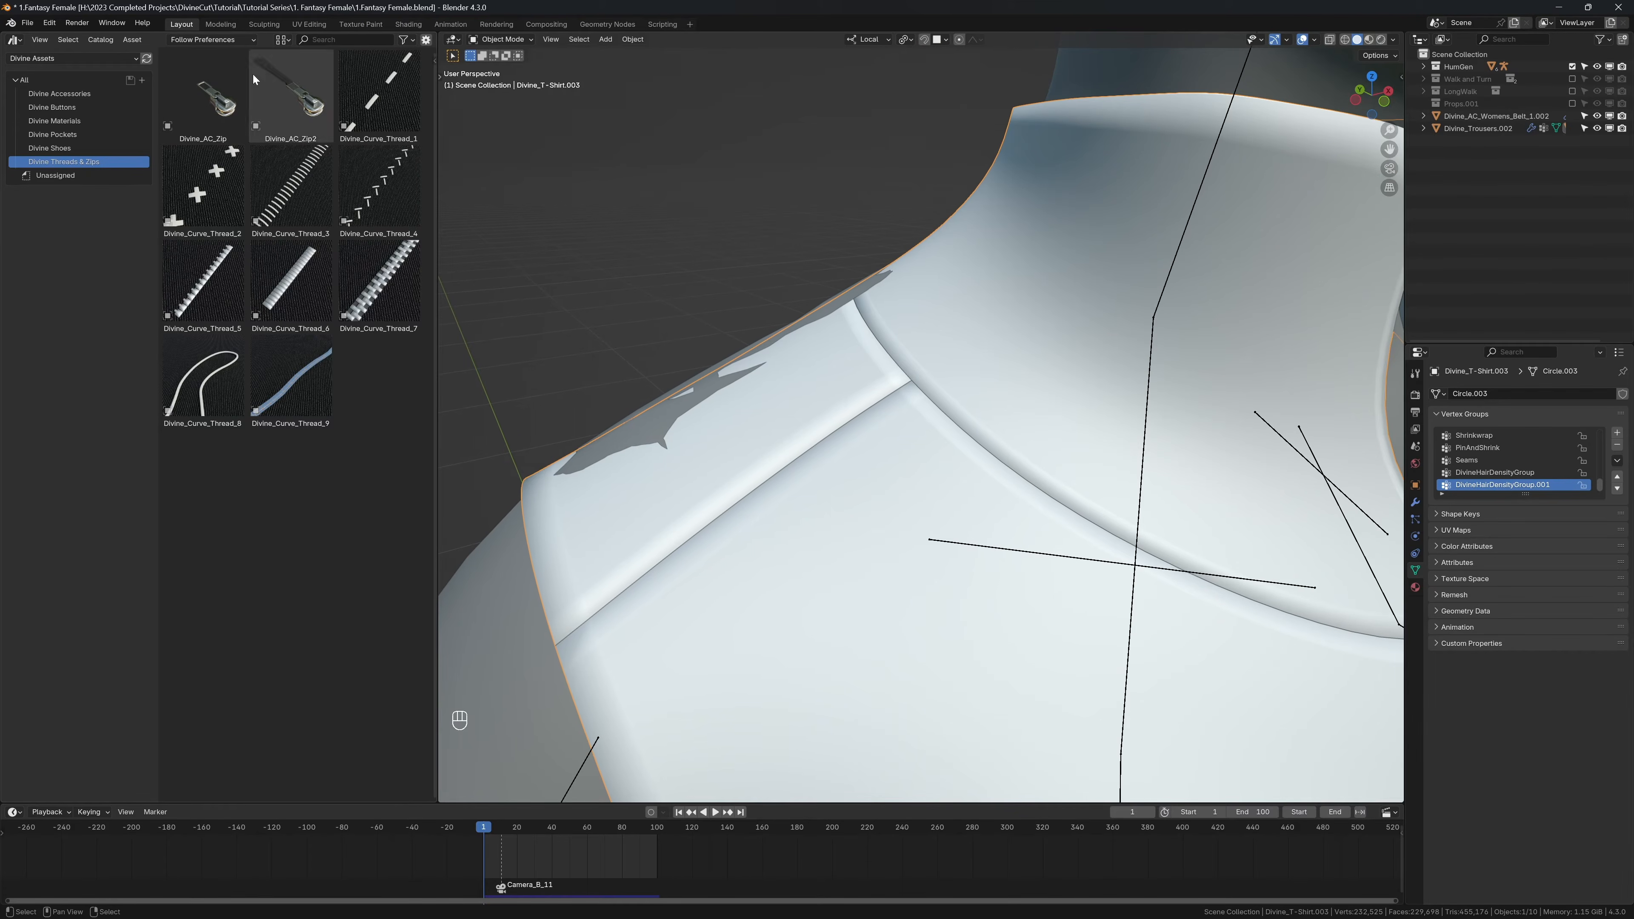
pyautogui.click(14, 39)
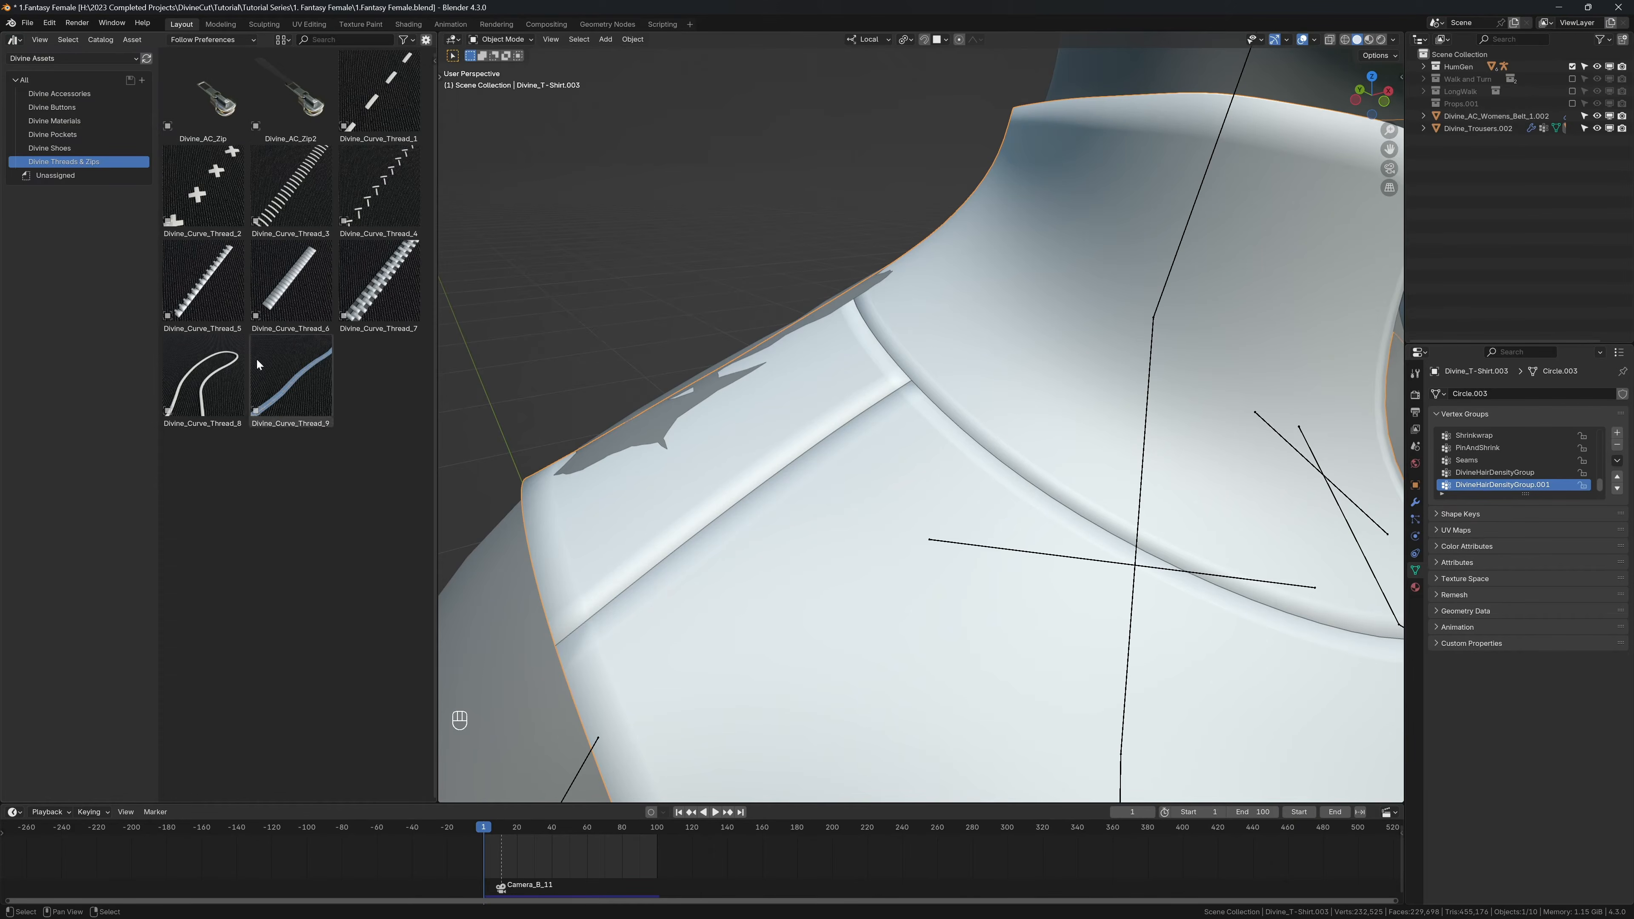
pyautogui.moveTo(202, 187); pyautogui.dragTo(909, 402)
pyautogui.press('s')
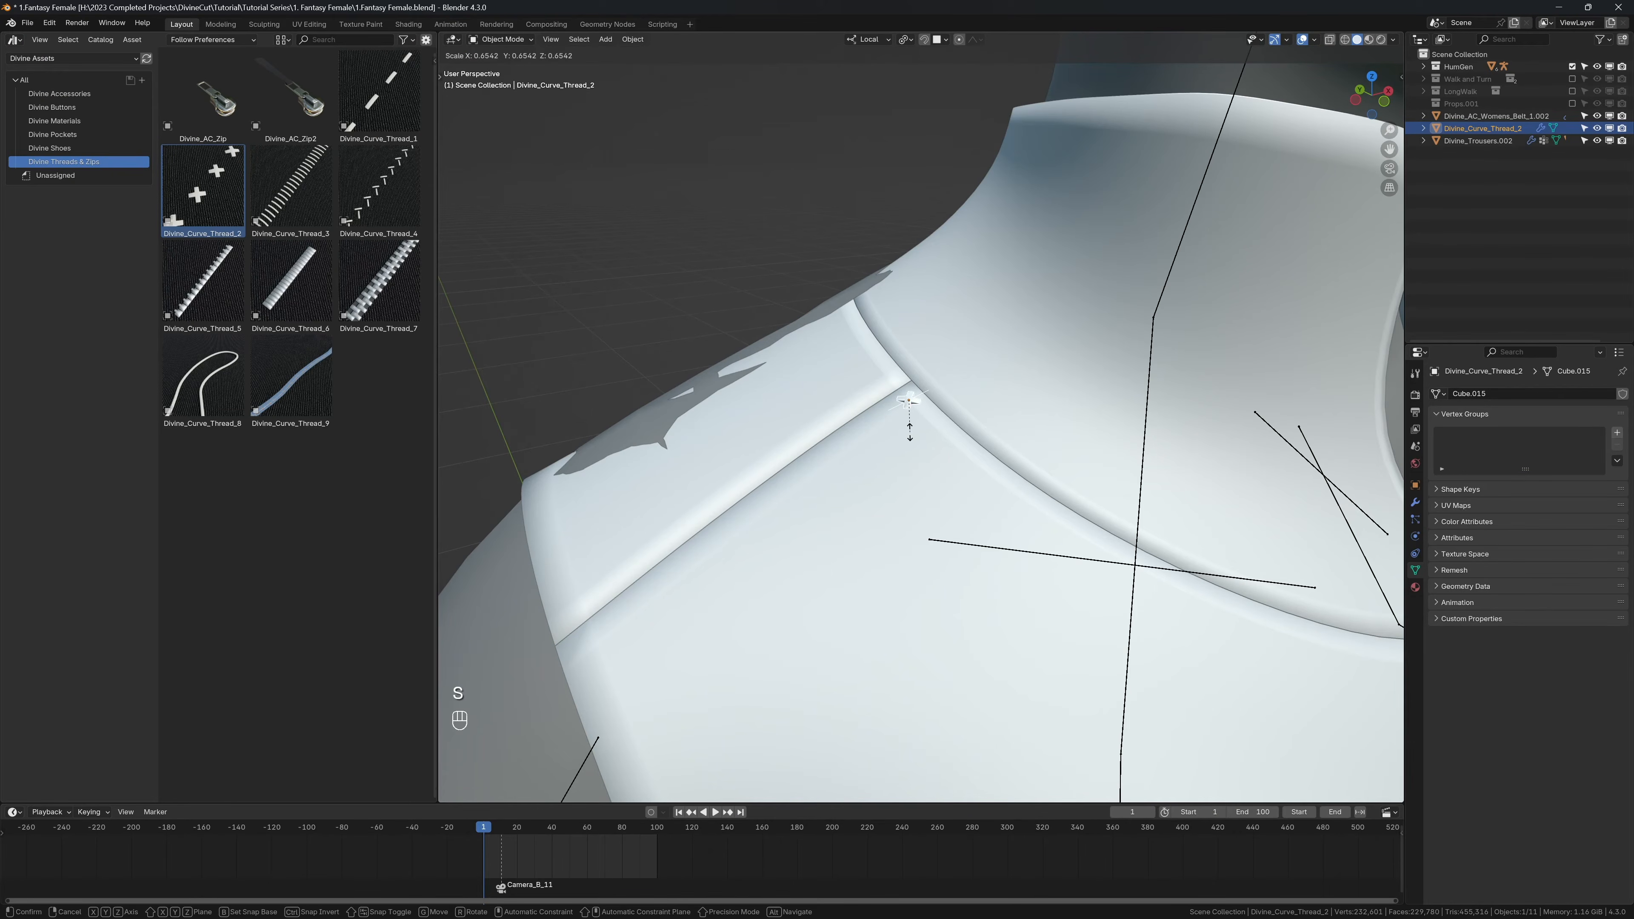
pyautogui.click(911, 434)
# Step: Convert the placed cross-stitch thread into a curve-driven Divine Accessory using the Design options
pyautogui.press('n')
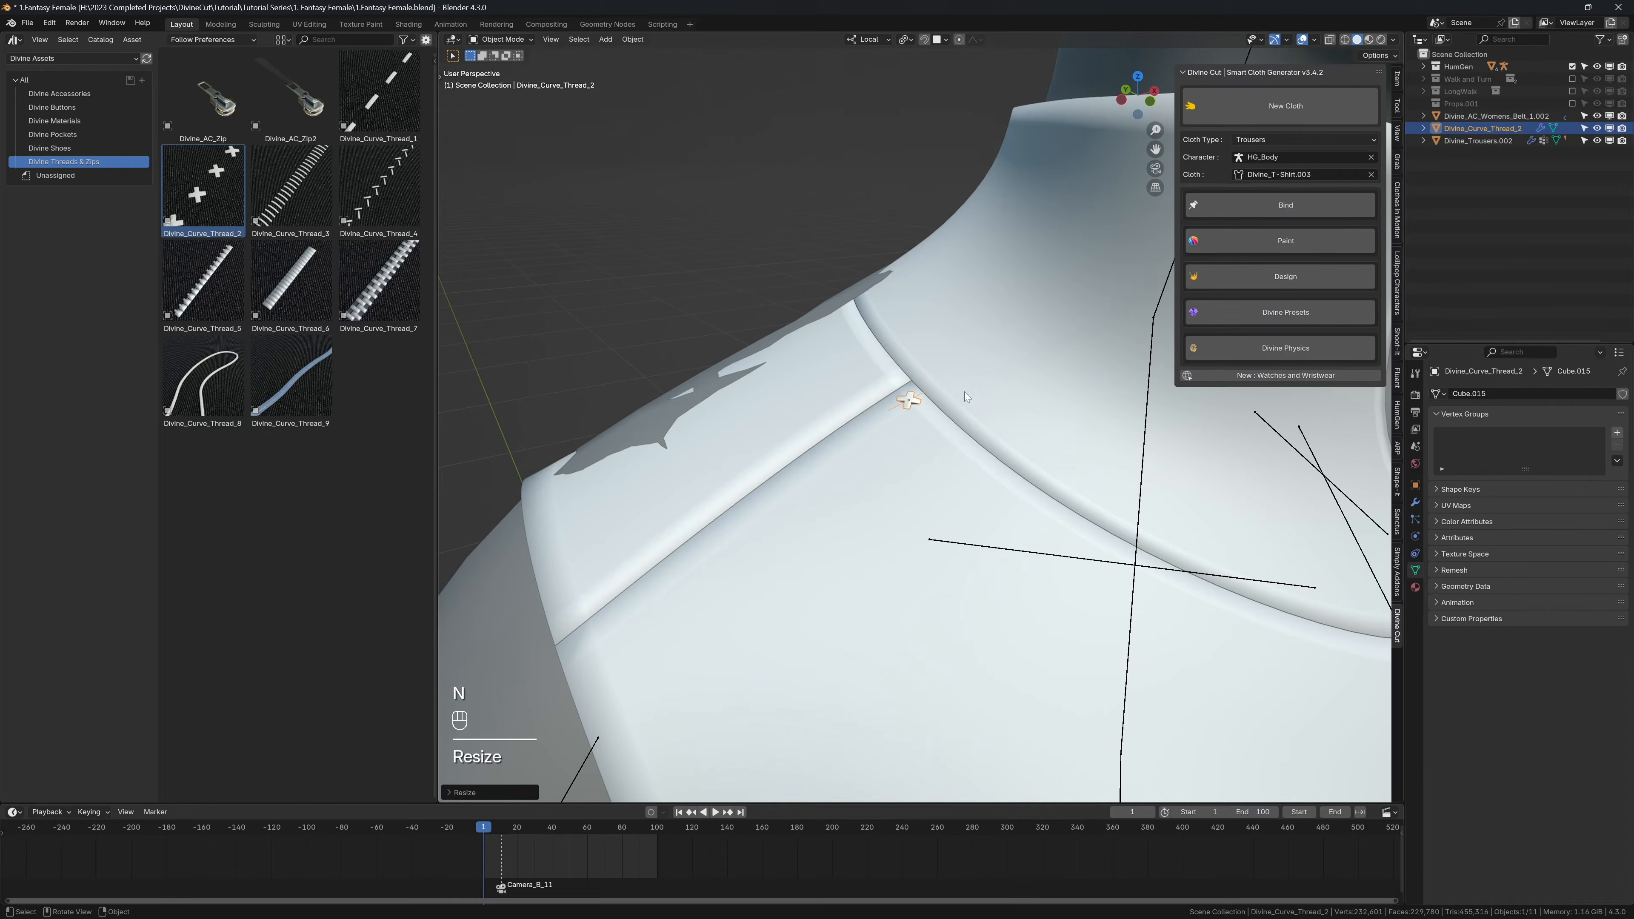
pyautogui.click(1273, 284)
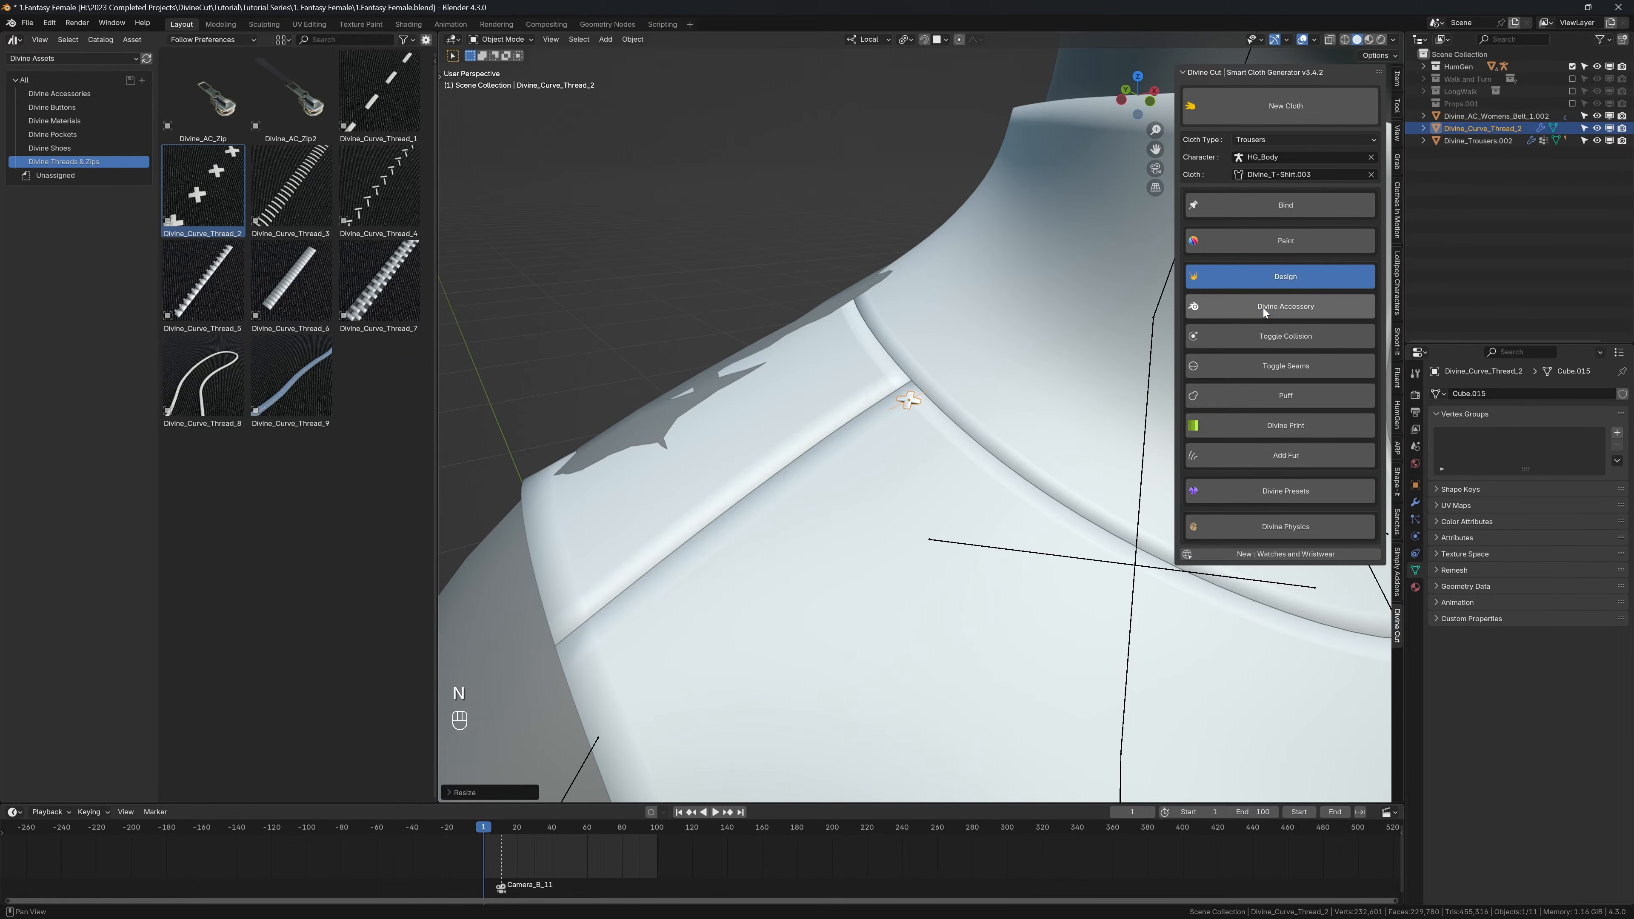
pyautogui.click(1263, 307)
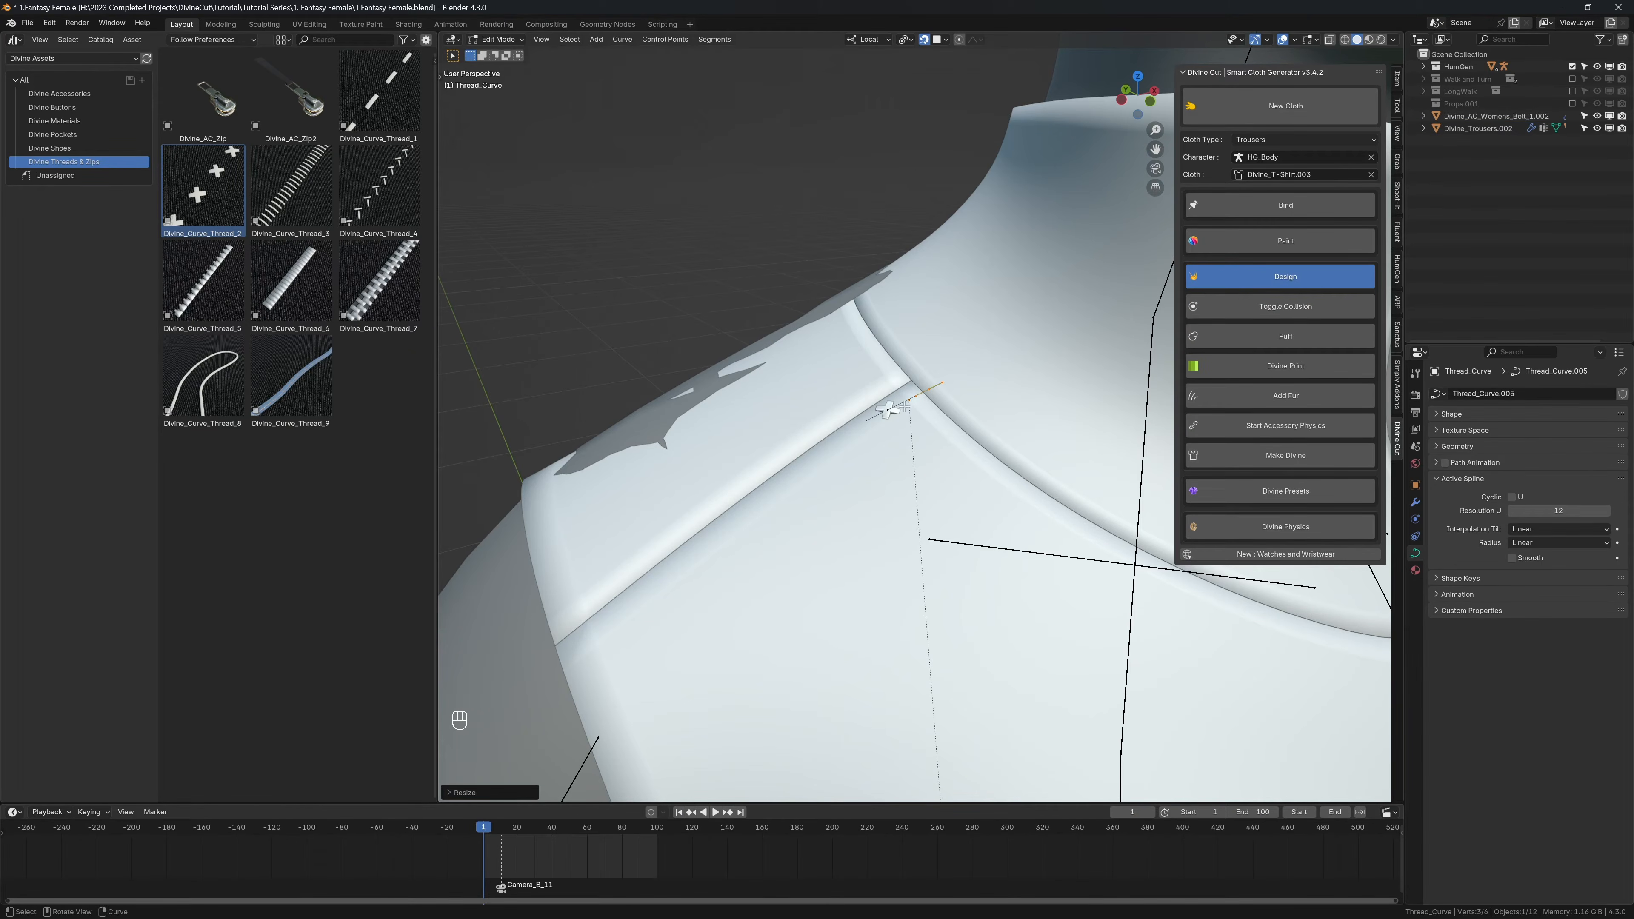
pyautogui.press('n')
# Step: Move the thread curve's end along the shoulder seam and extrude the curve twice to reach the armhole edge
pyautogui.press('g')
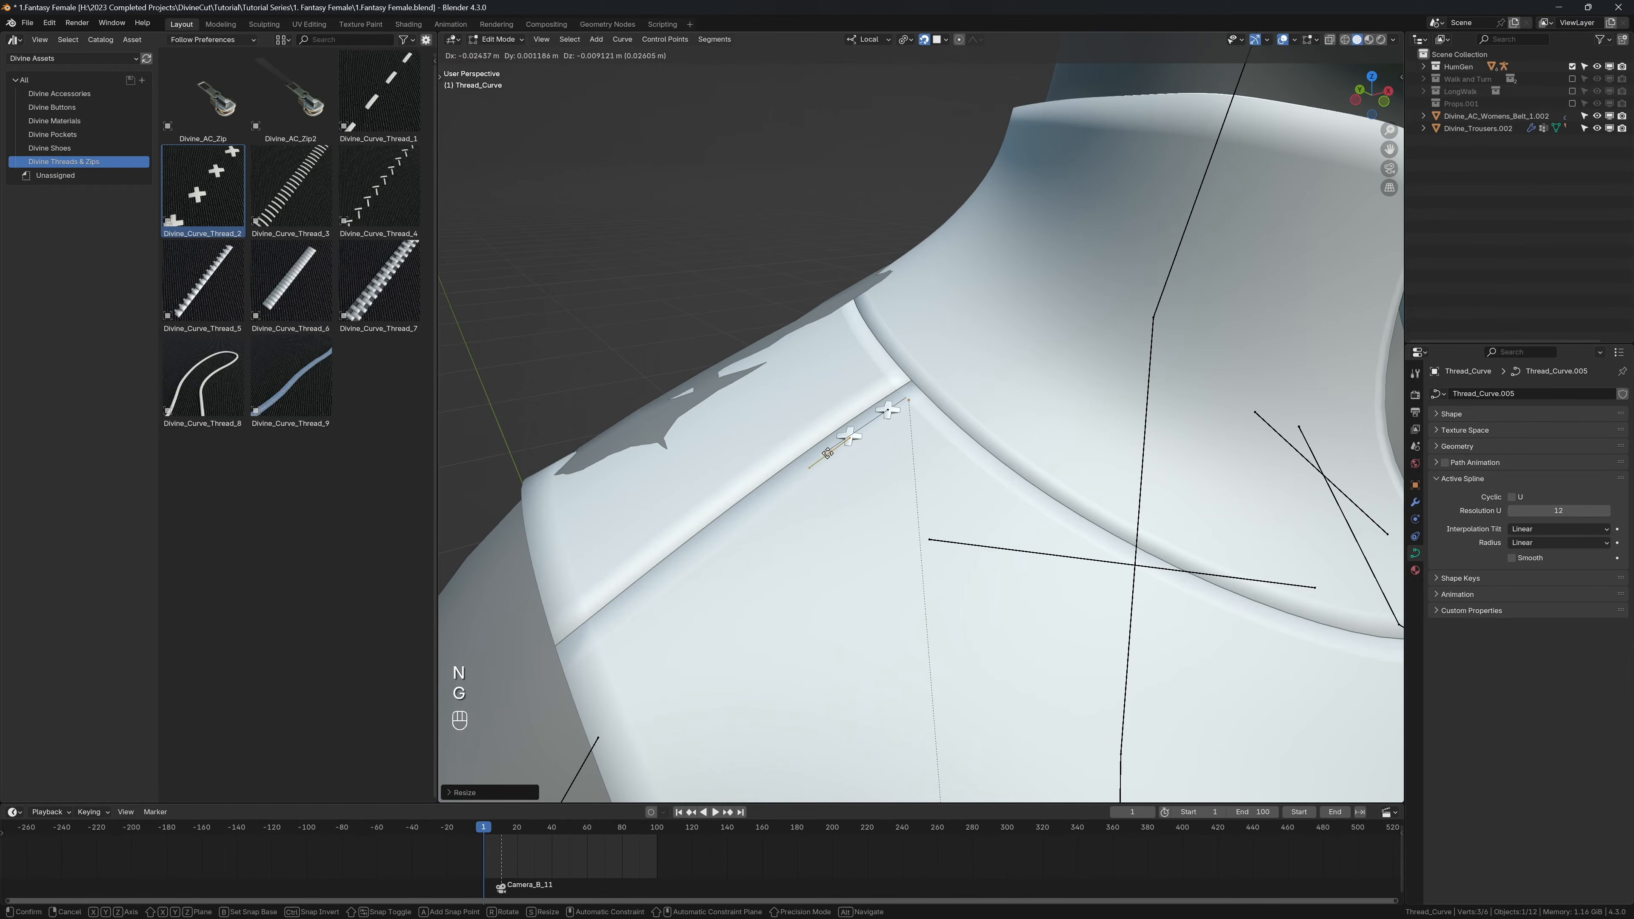
pyautogui.click(795, 475)
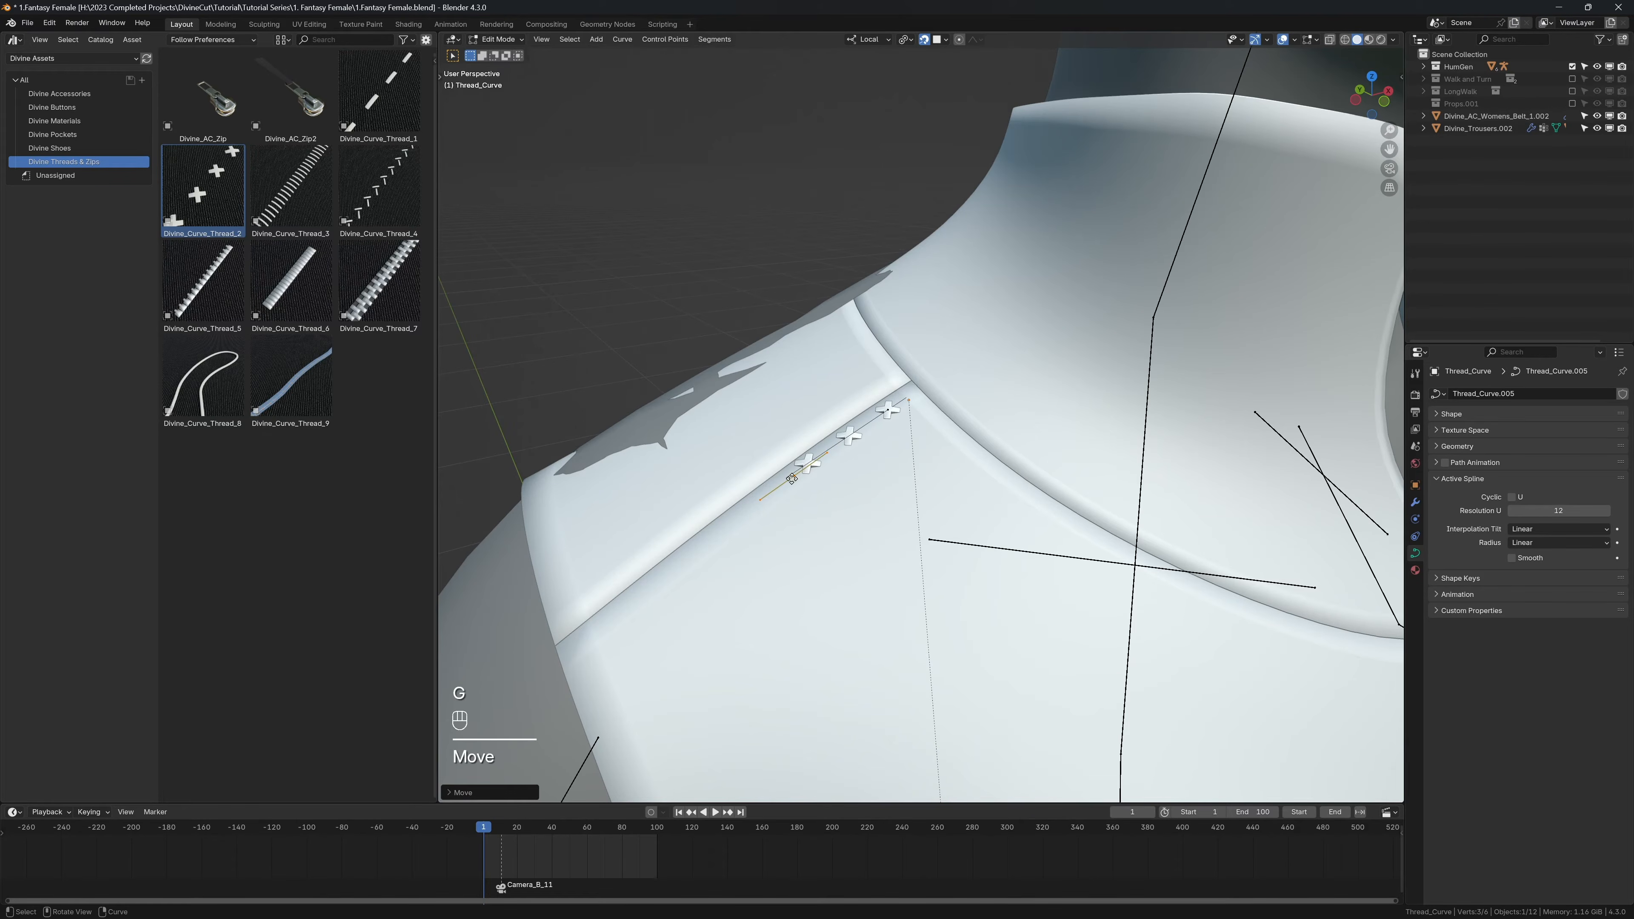
pyautogui.press('e')
pyautogui.click(649, 592)
pyautogui.press('e')
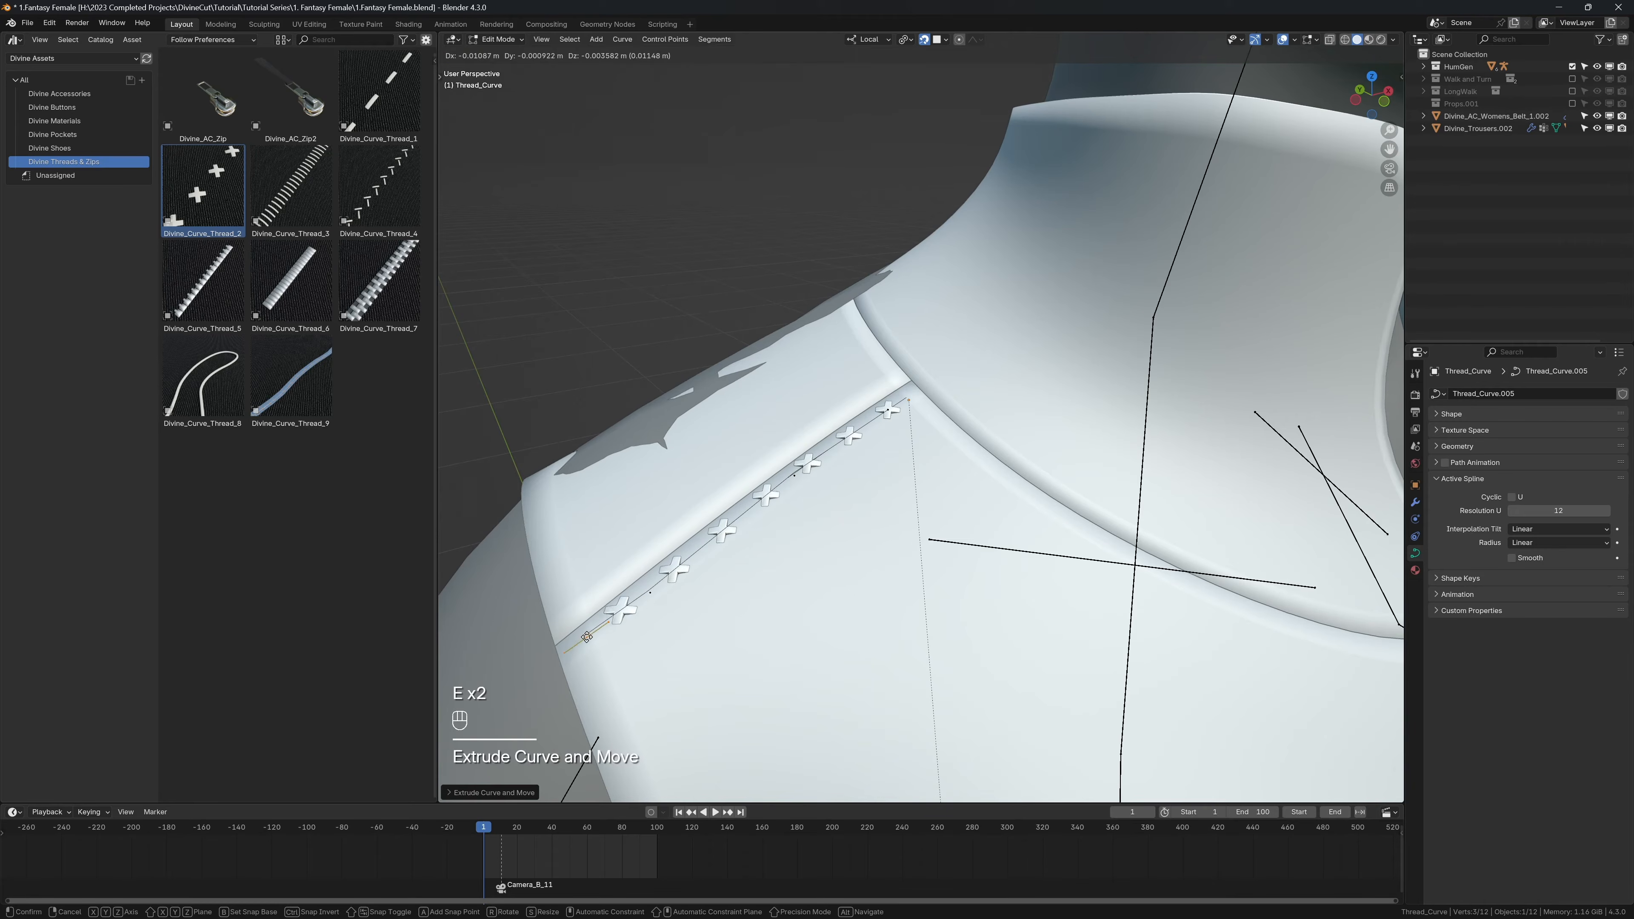
pyautogui.click(580, 644)
# Step: Move the thread curve's starting point up to the collar seam and return to Object Mode
pyautogui.click(890, 411)
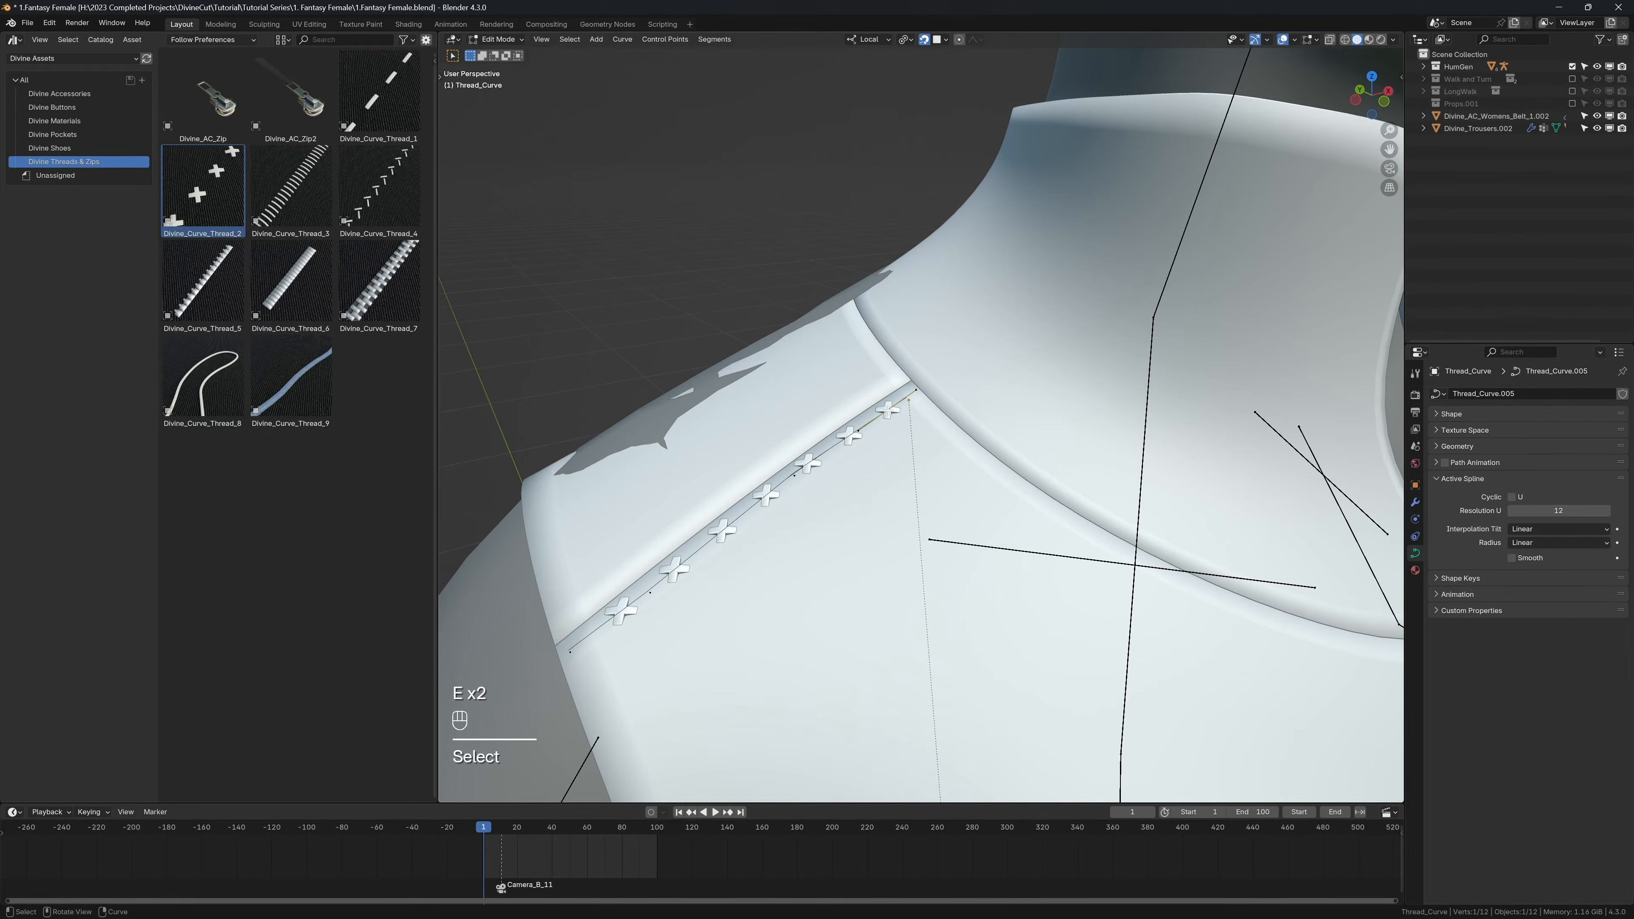
pyautogui.press('g')
pyautogui.click(906, 397)
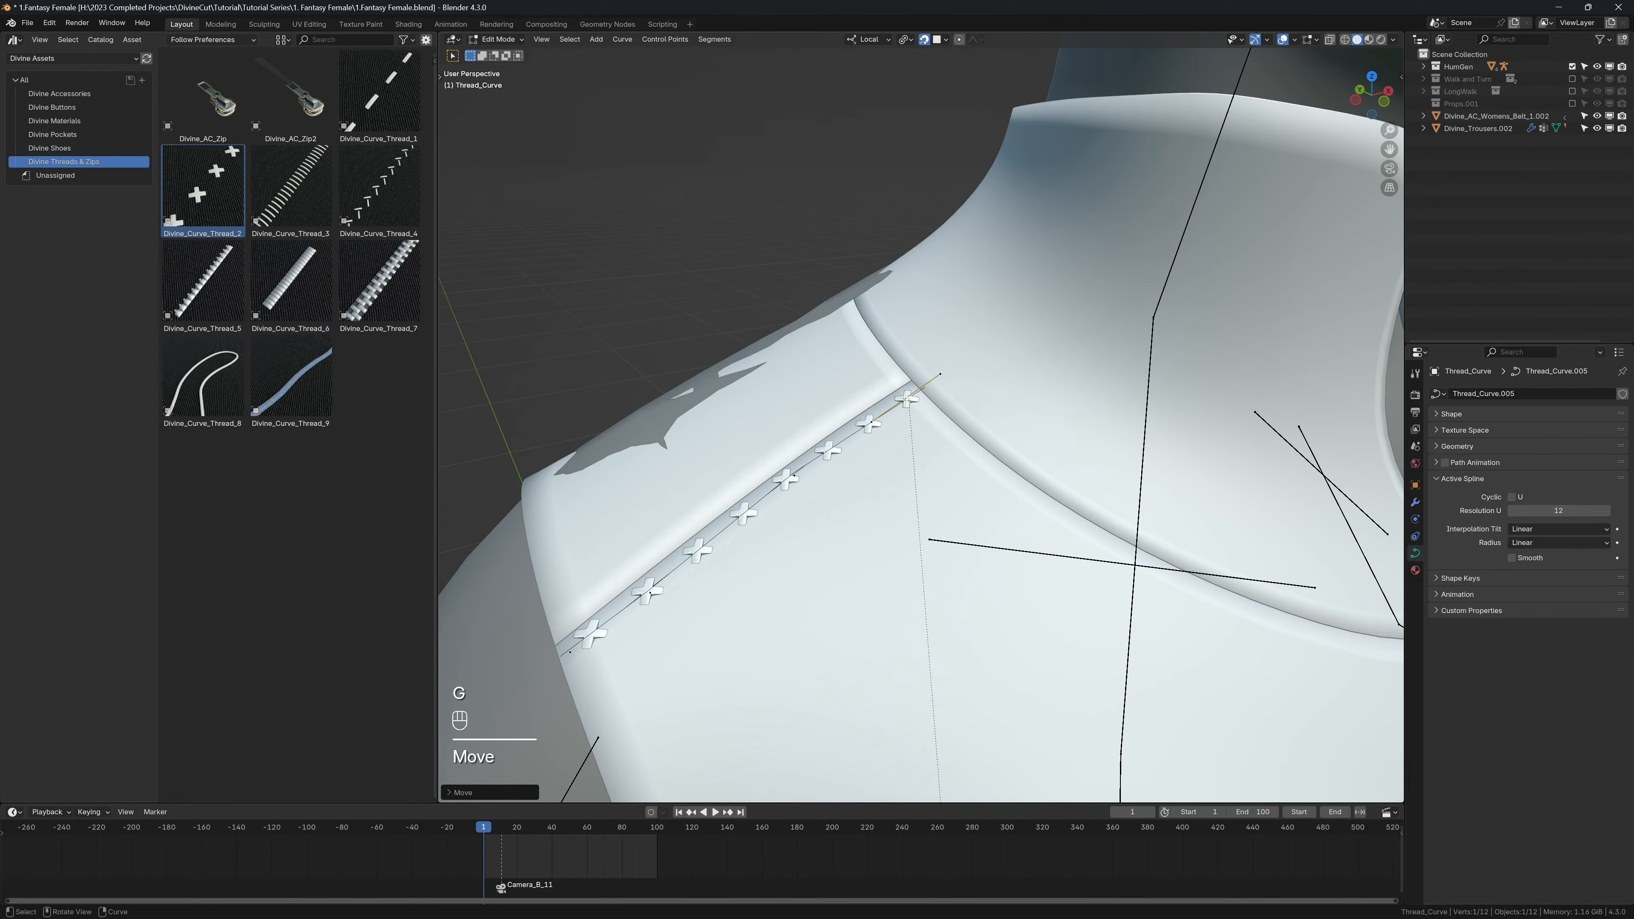
pyautogui.moveTo(849, 398); pyautogui.dragTo(931, 404, button='middle')
pyautogui.keyDown('shift'); pyautogui.moveTo(1145, 402); pyautogui.dragTo(890, 389, button='middle'); pyautogui.keyUp('shift')
pyautogui.press('Tab')
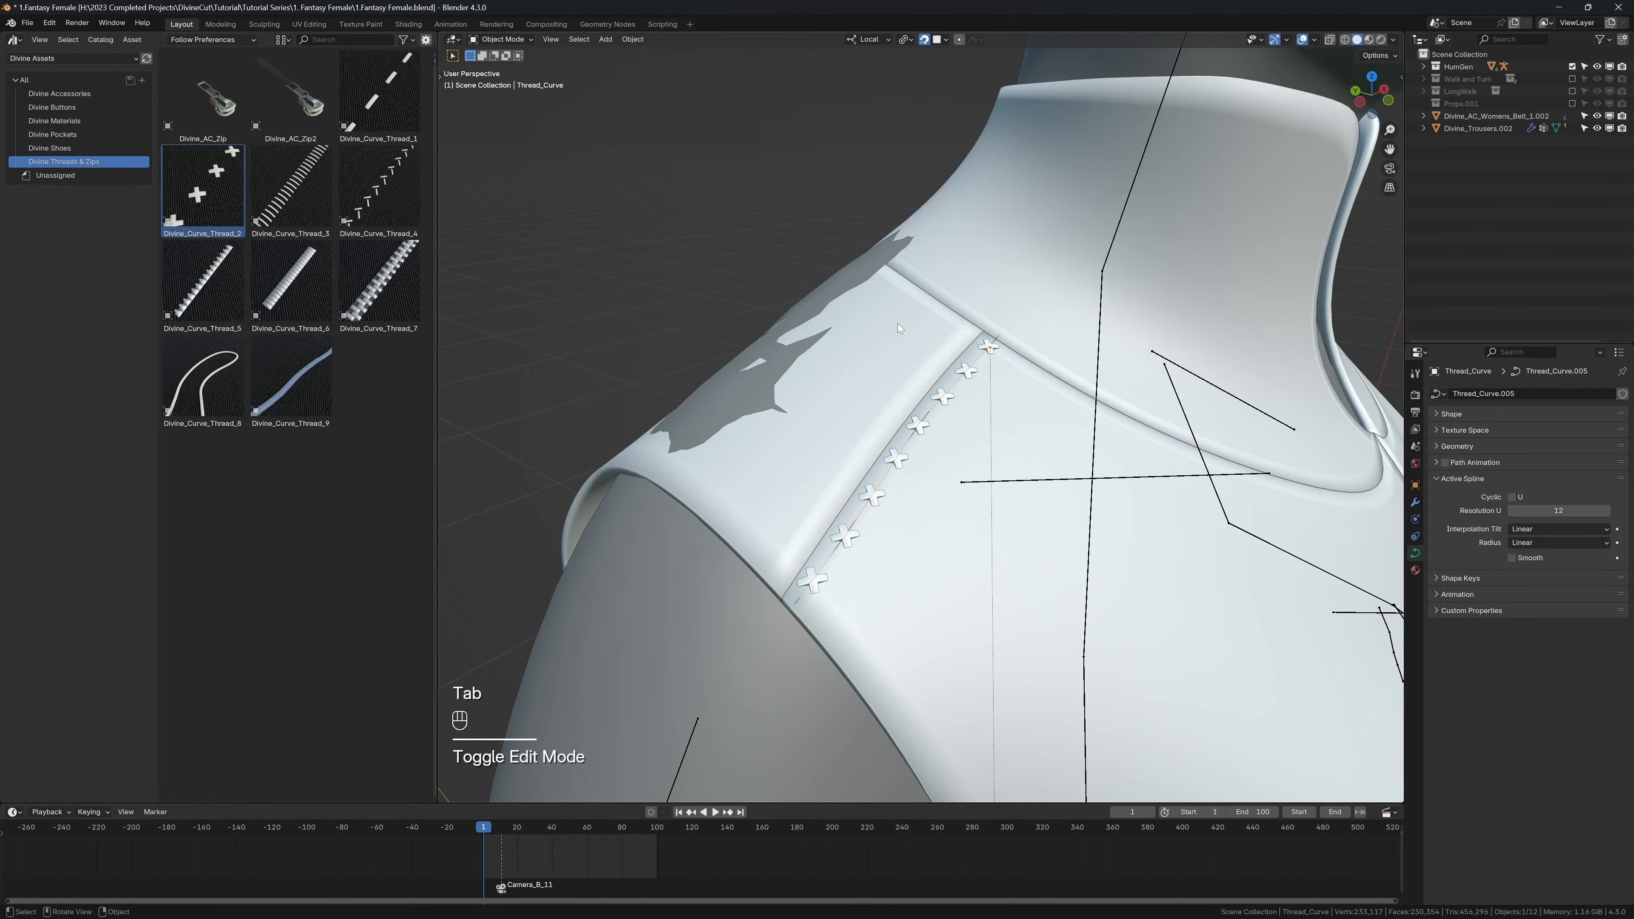
# Step: Add a Mirror modifier to the shoulder stitches, using Divine_T-Shirt.003 as the mirror object
pyautogui.click(994, 352)
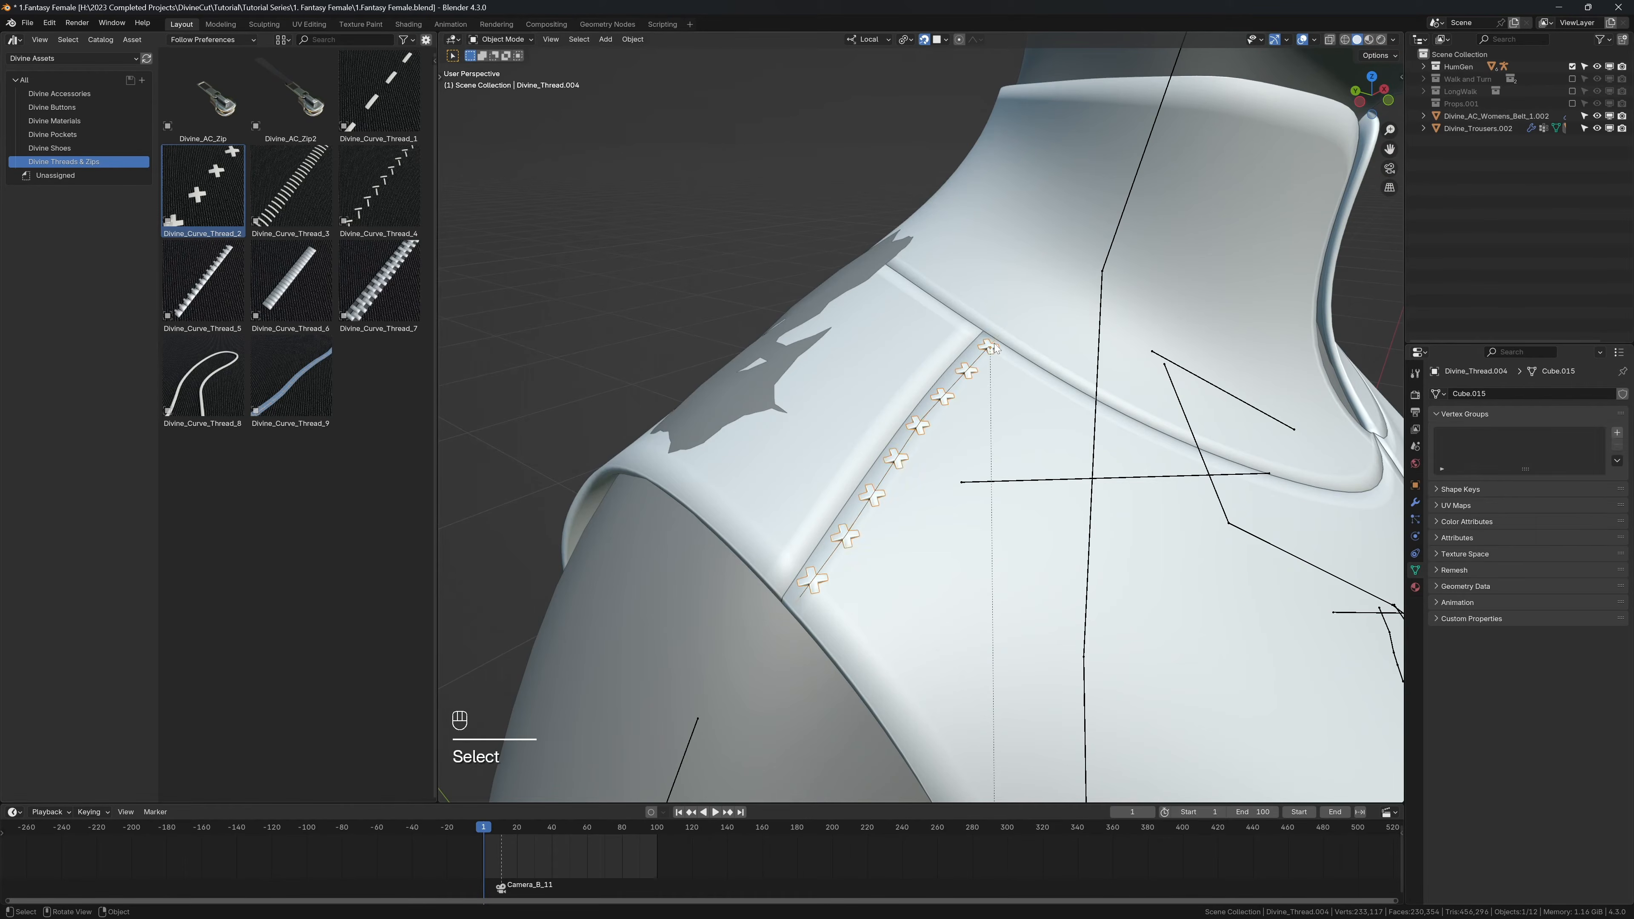
pyautogui.moveTo(994, 350); pyautogui.dragTo(1055, 341, button='middle')
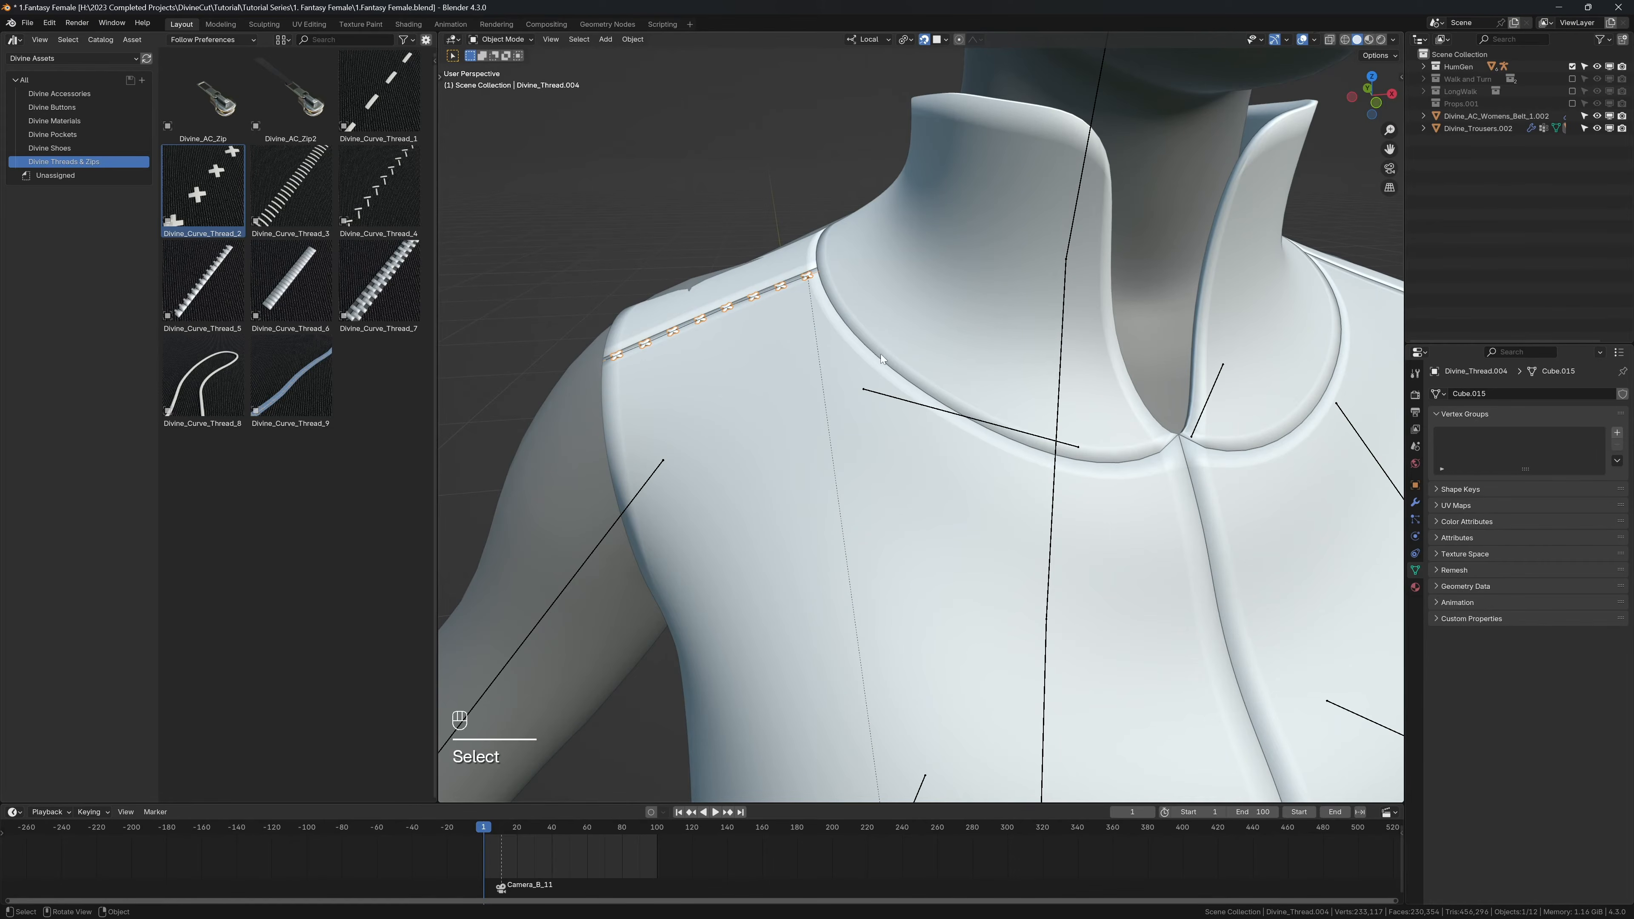
pyautogui.click(1414, 502)
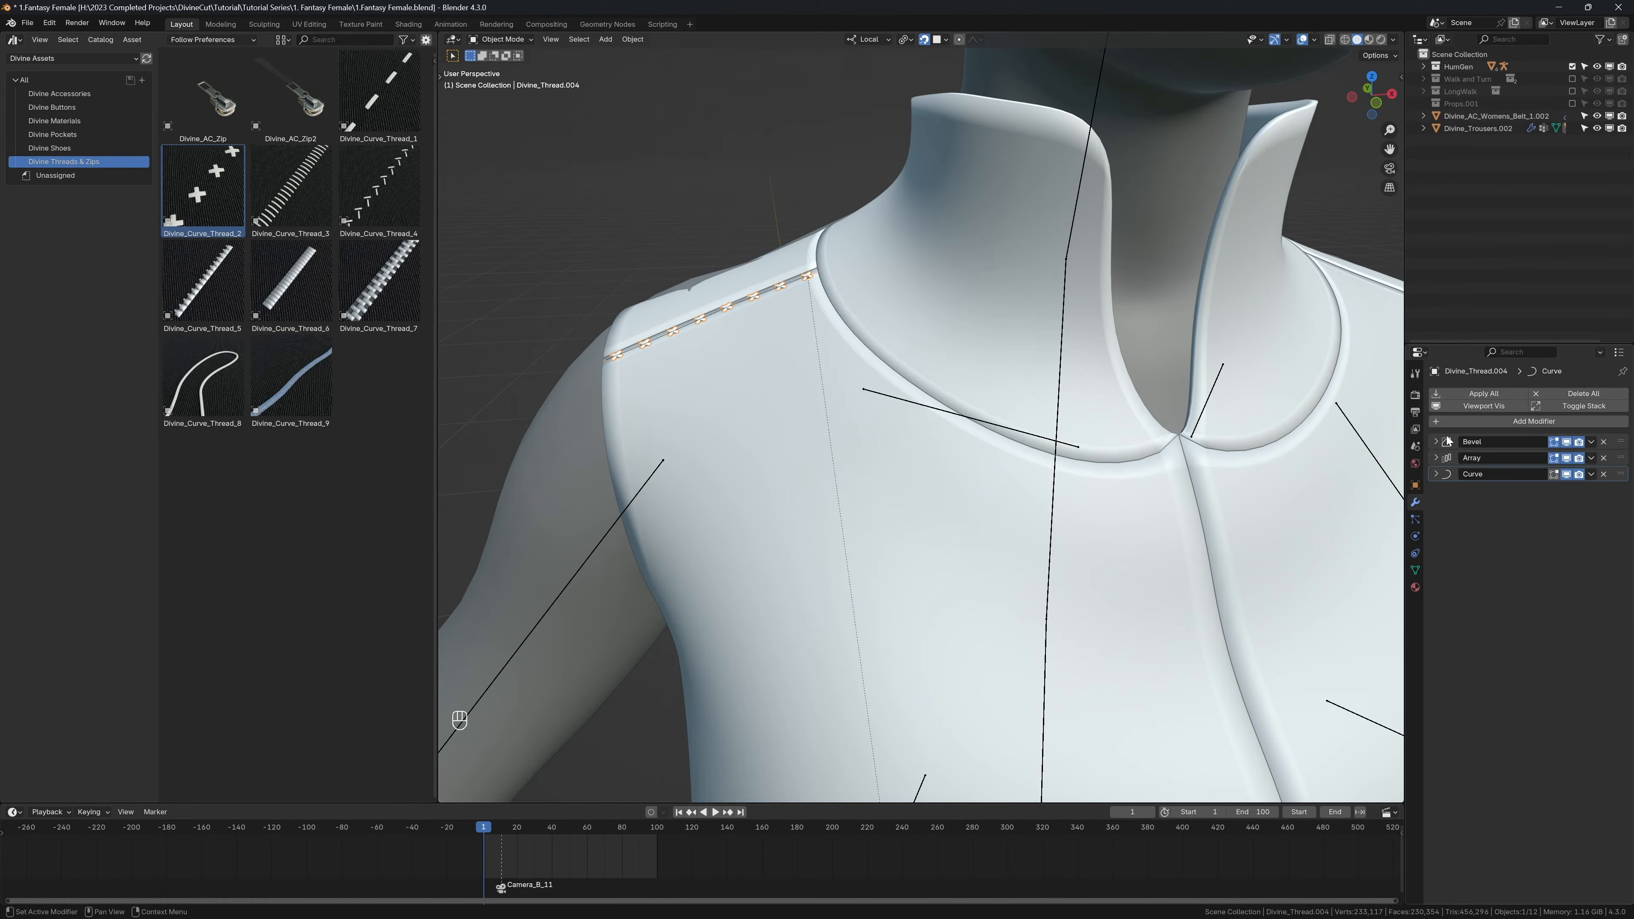
pyautogui.hotkey('shift', 'a')
pyautogui.write('mirror')
pyautogui.press('Return')
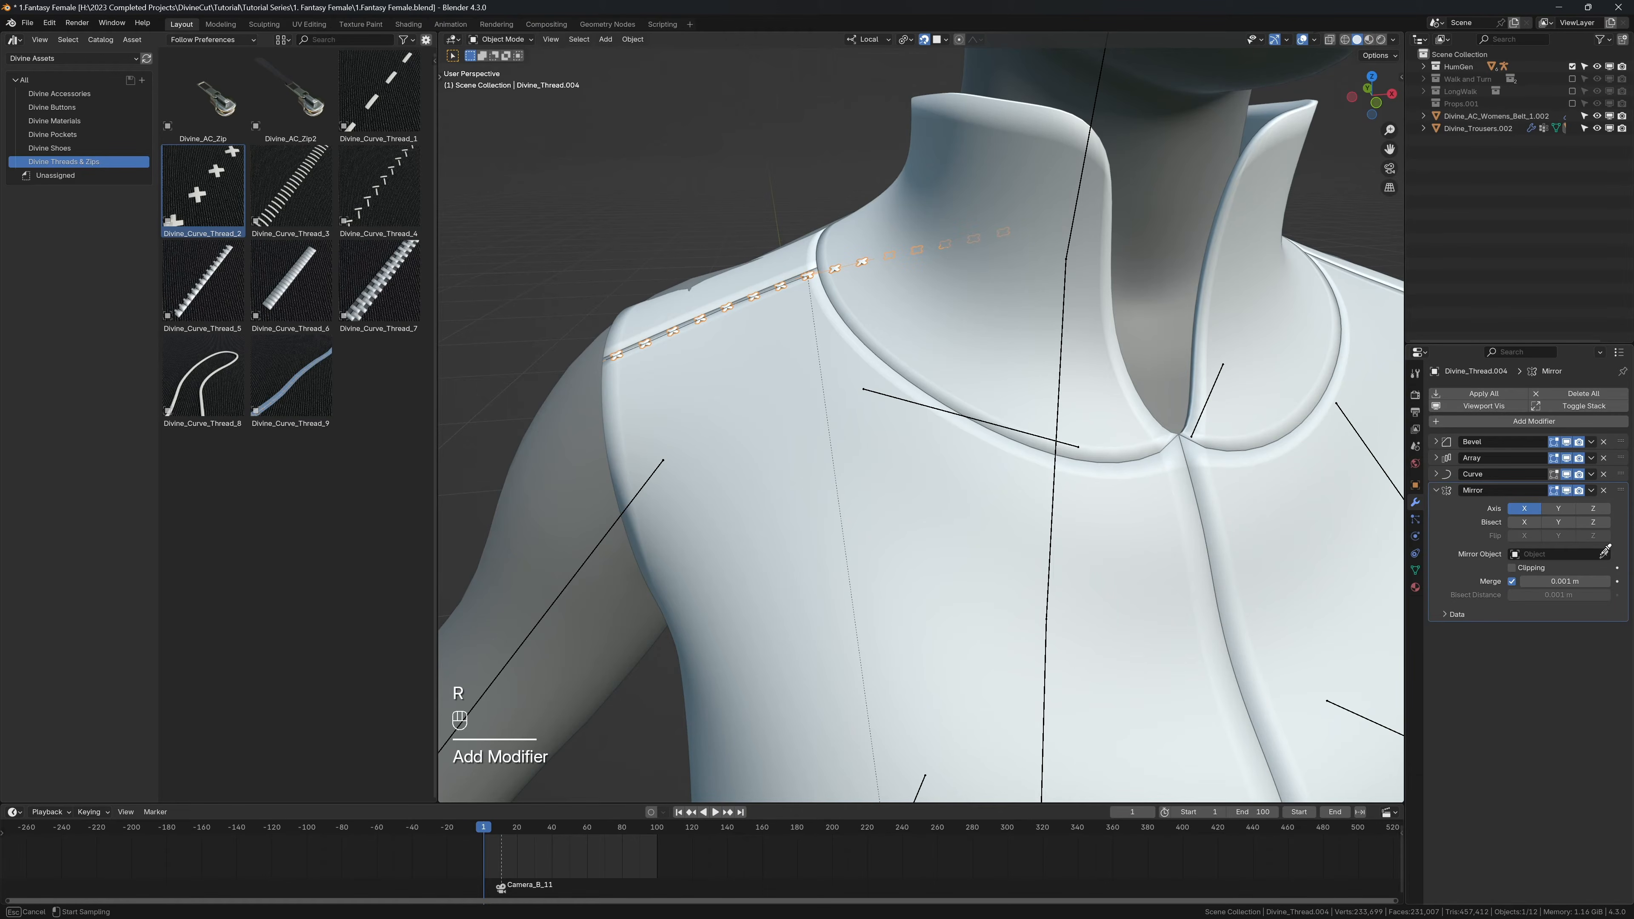
pyautogui.click(1183, 579)
pyautogui.keyDown('shift'); pyautogui.moveTo(1182, 579); pyautogui.dragTo(1047, 447, button='middle'); pyautogui.keyUp('shift')
# Step: Check both shoulders with overlays hidden, narrow the asset browser and its catalog list, and show the overlays again
pyautogui.hotkey('shift', 'alt', 'z')
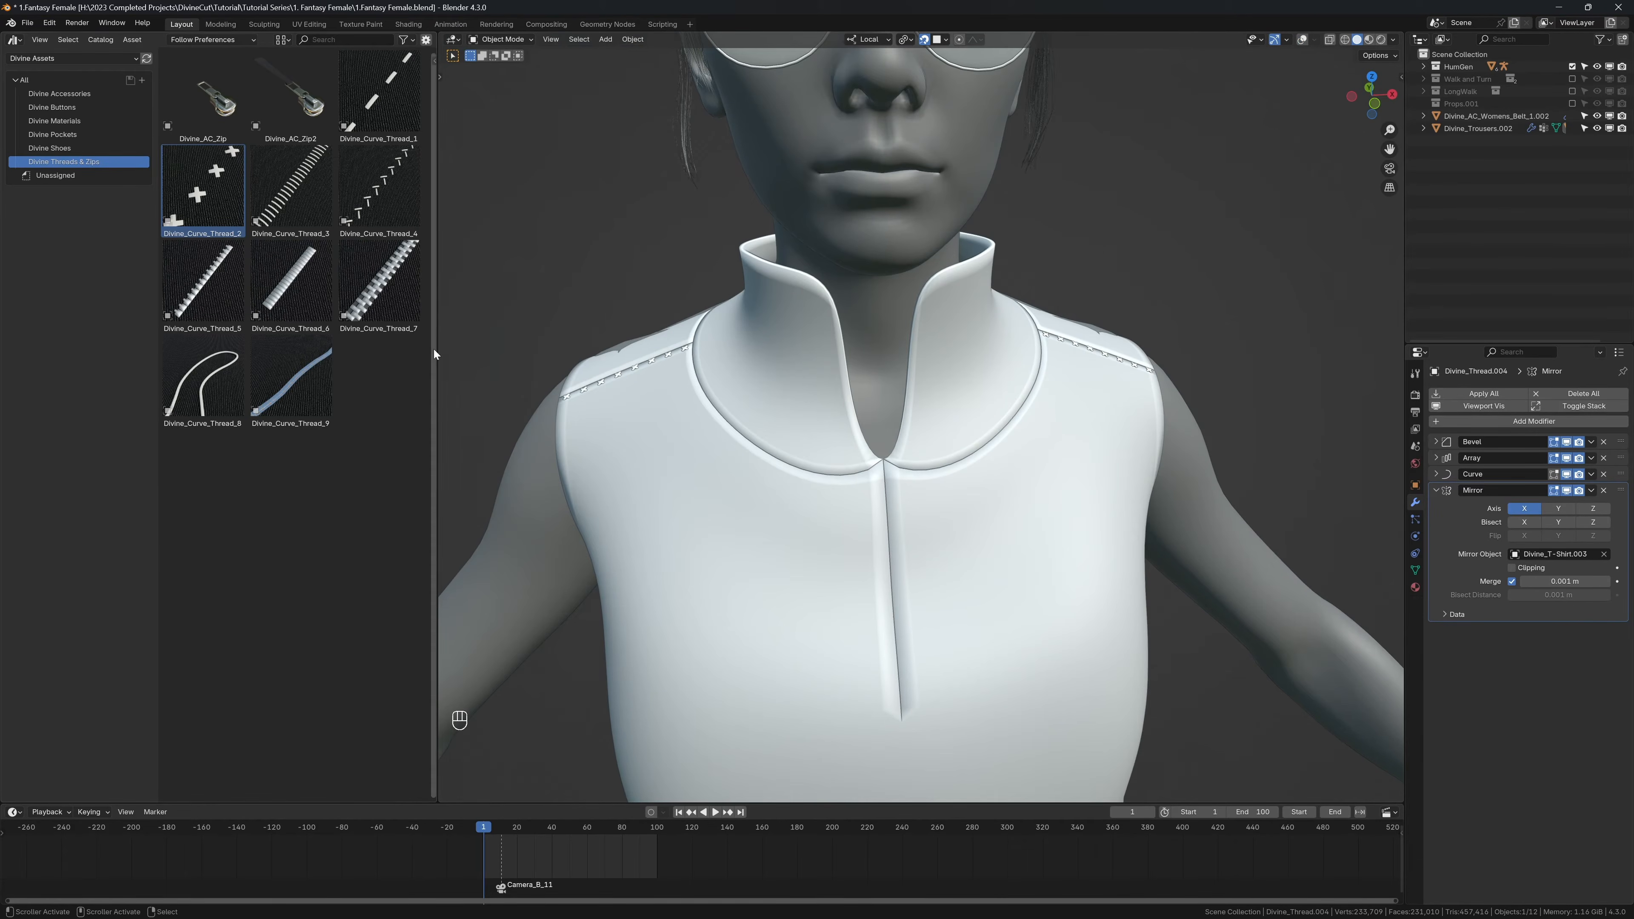
pyautogui.moveTo(435, 349); pyautogui.dragTo(321, 345)
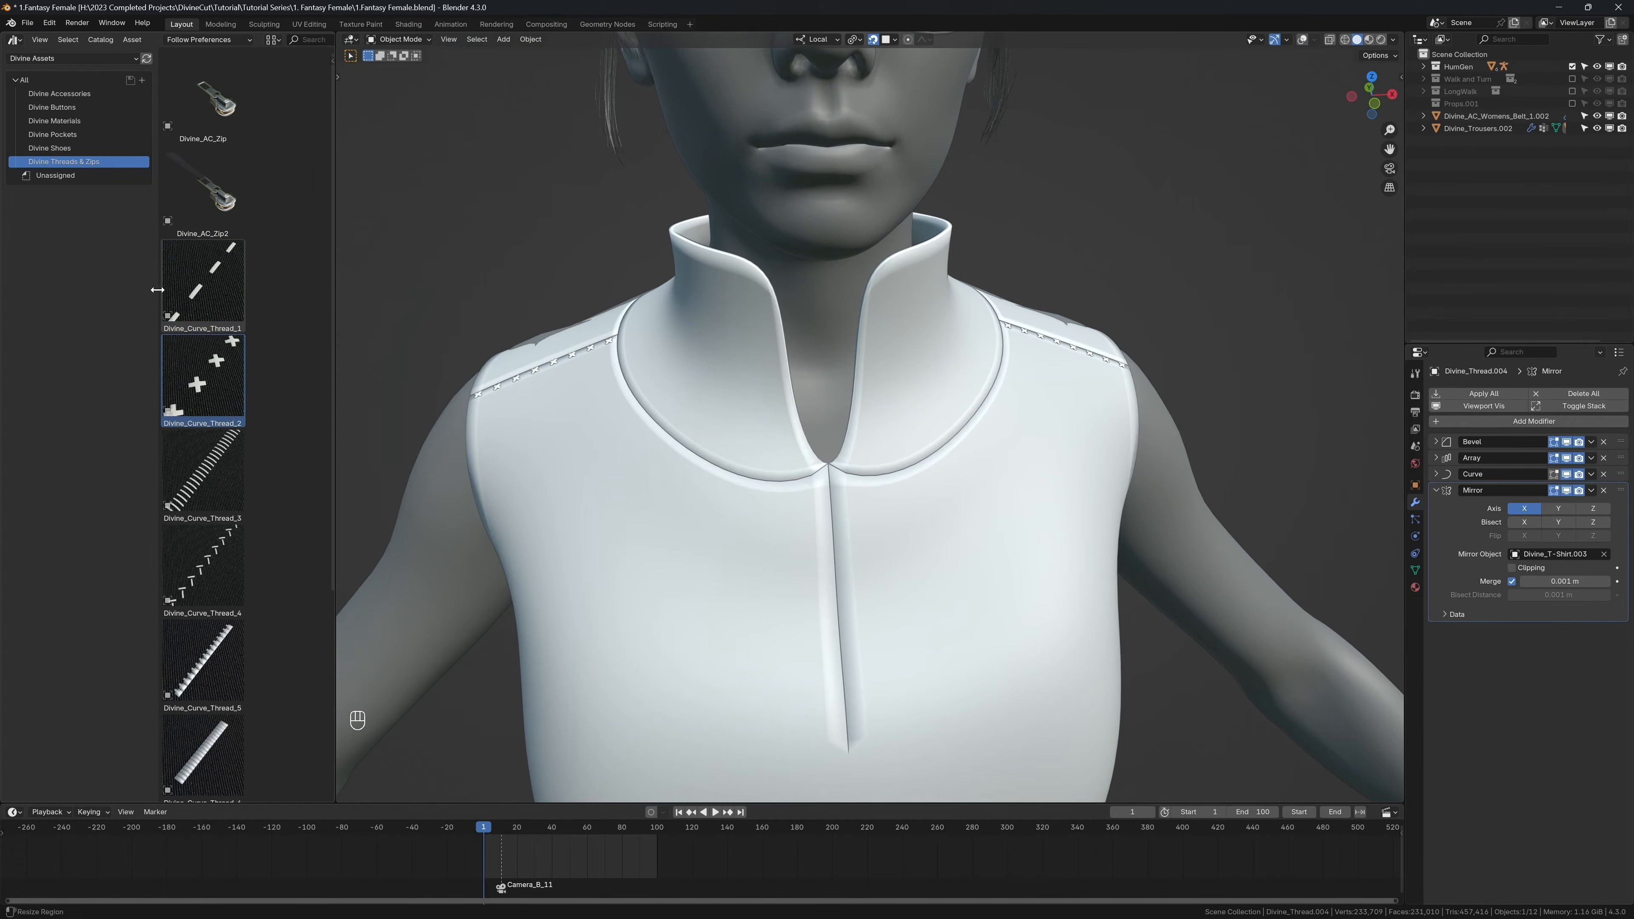
pyautogui.moveTo(157, 290); pyautogui.dragTo(117, 290)
pyautogui.keyDown('shift'); pyautogui.moveTo(639, 370); pyautogui.dragTo(781, 376, button='middle'); pyautogui.keyUp('shift')
pyautogui.scroll(3, 843, 414)
pyautogui.hotkey('shift', 'alt', 'z')
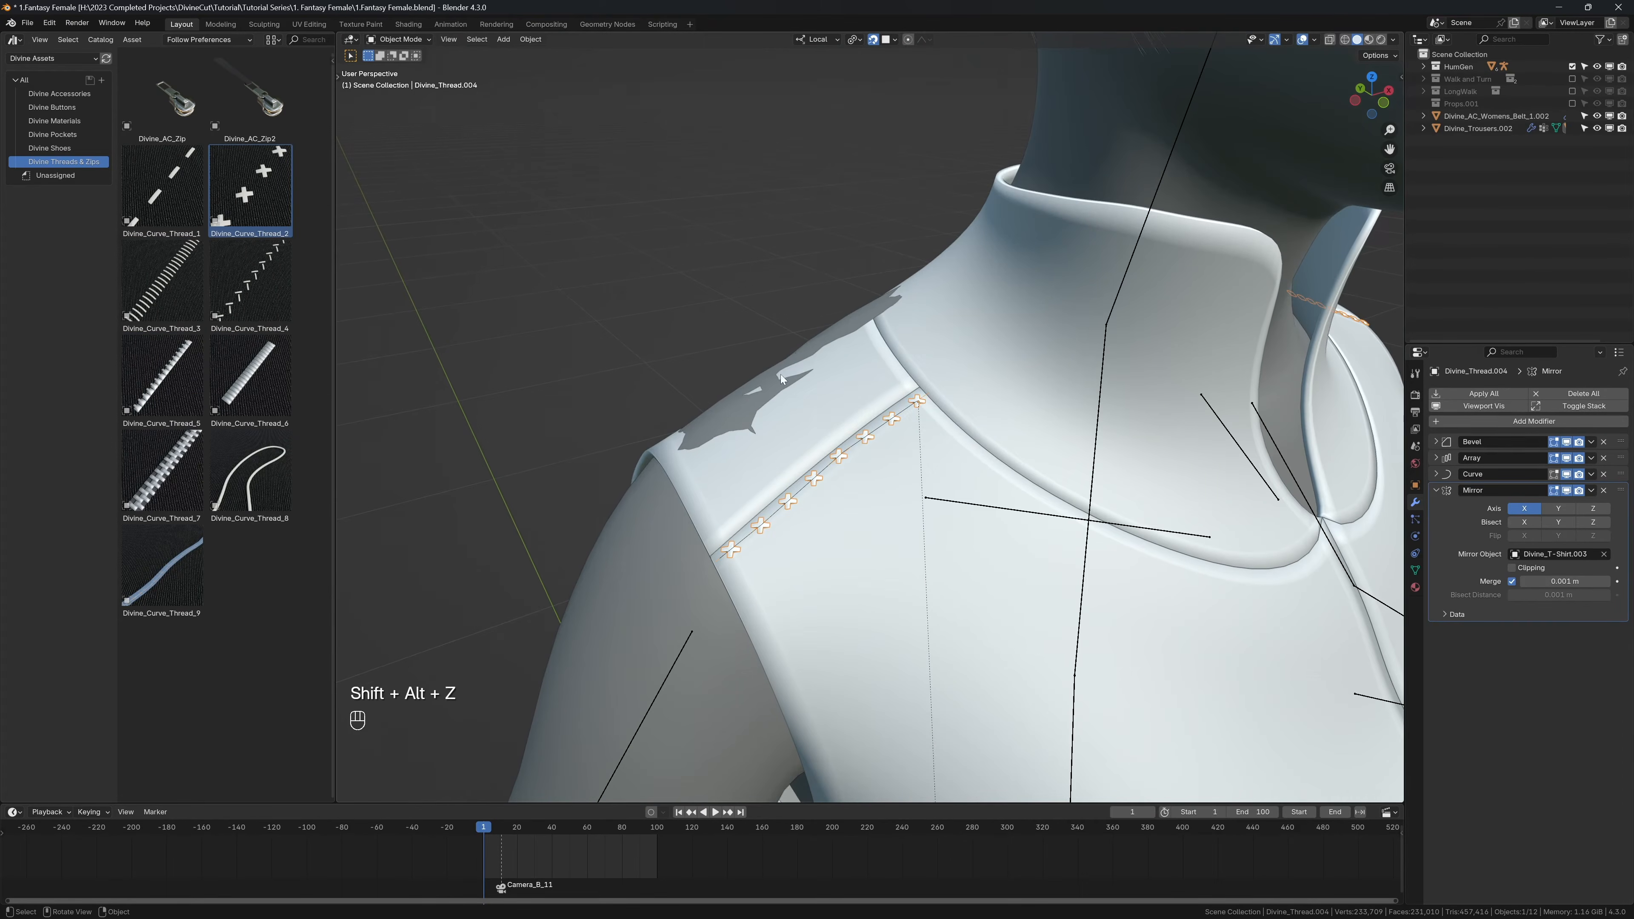
pyautogui.moveTo(253, 193); pyautogui.dragTo(901, 379)
pyautogui.press('x')
pyautogui.click(902, 379)
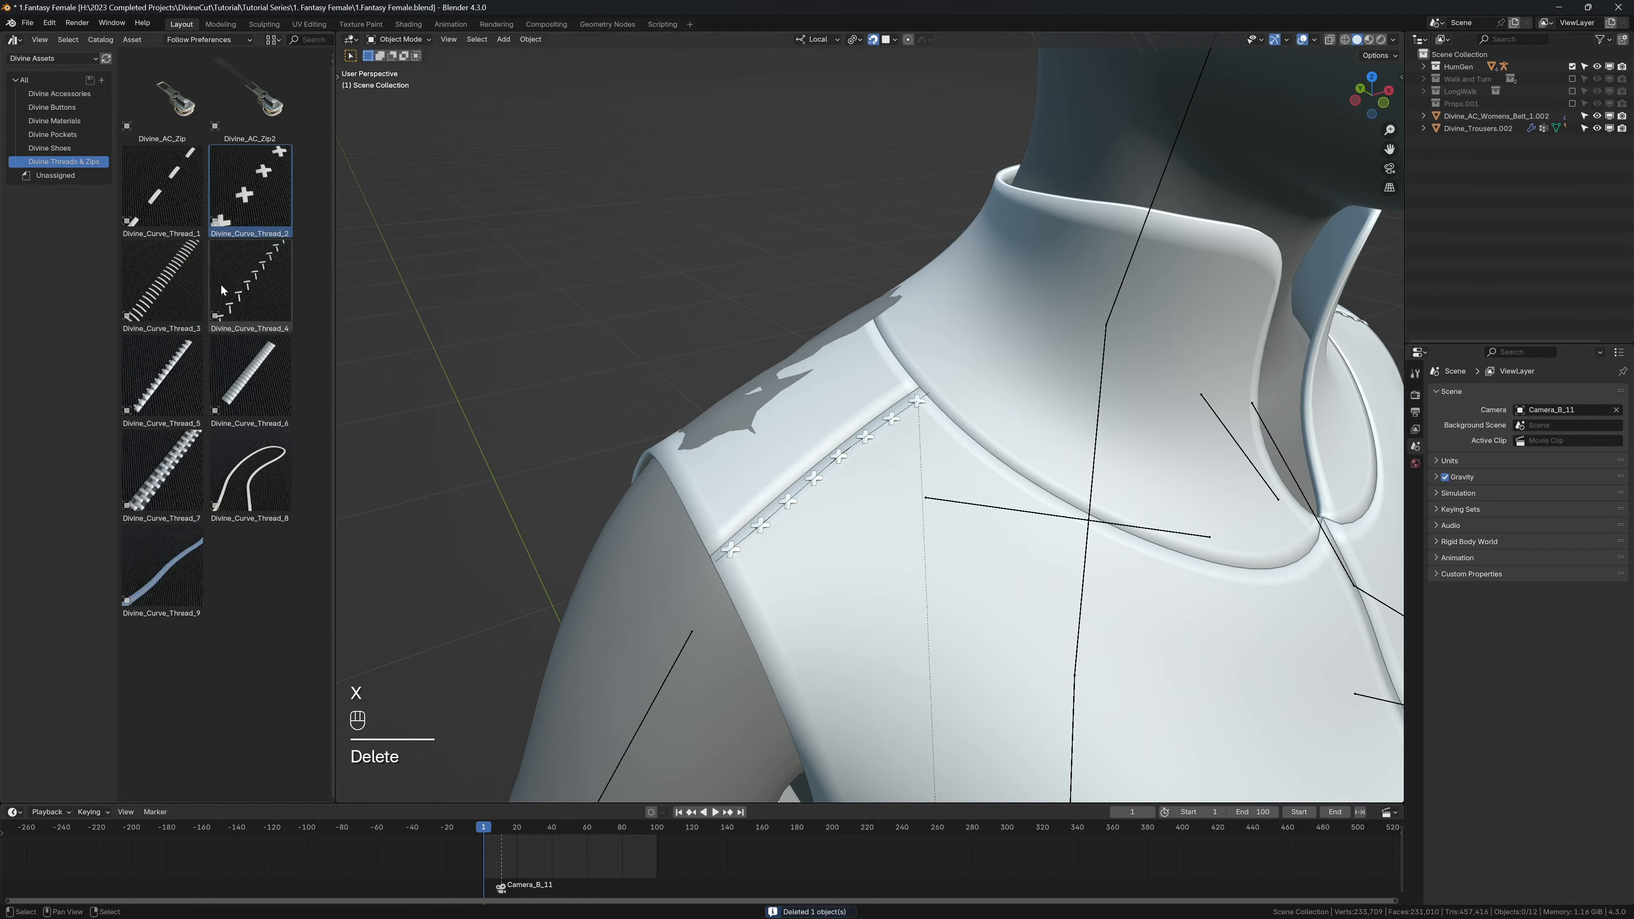
# Step: Place the Divine_Curve_Thread_4 asset on the shoulder beside the collar end of the cross stitches and resize it
pyautogui.moveTo(222, 290); pyautogui.dragTo(900, 385)
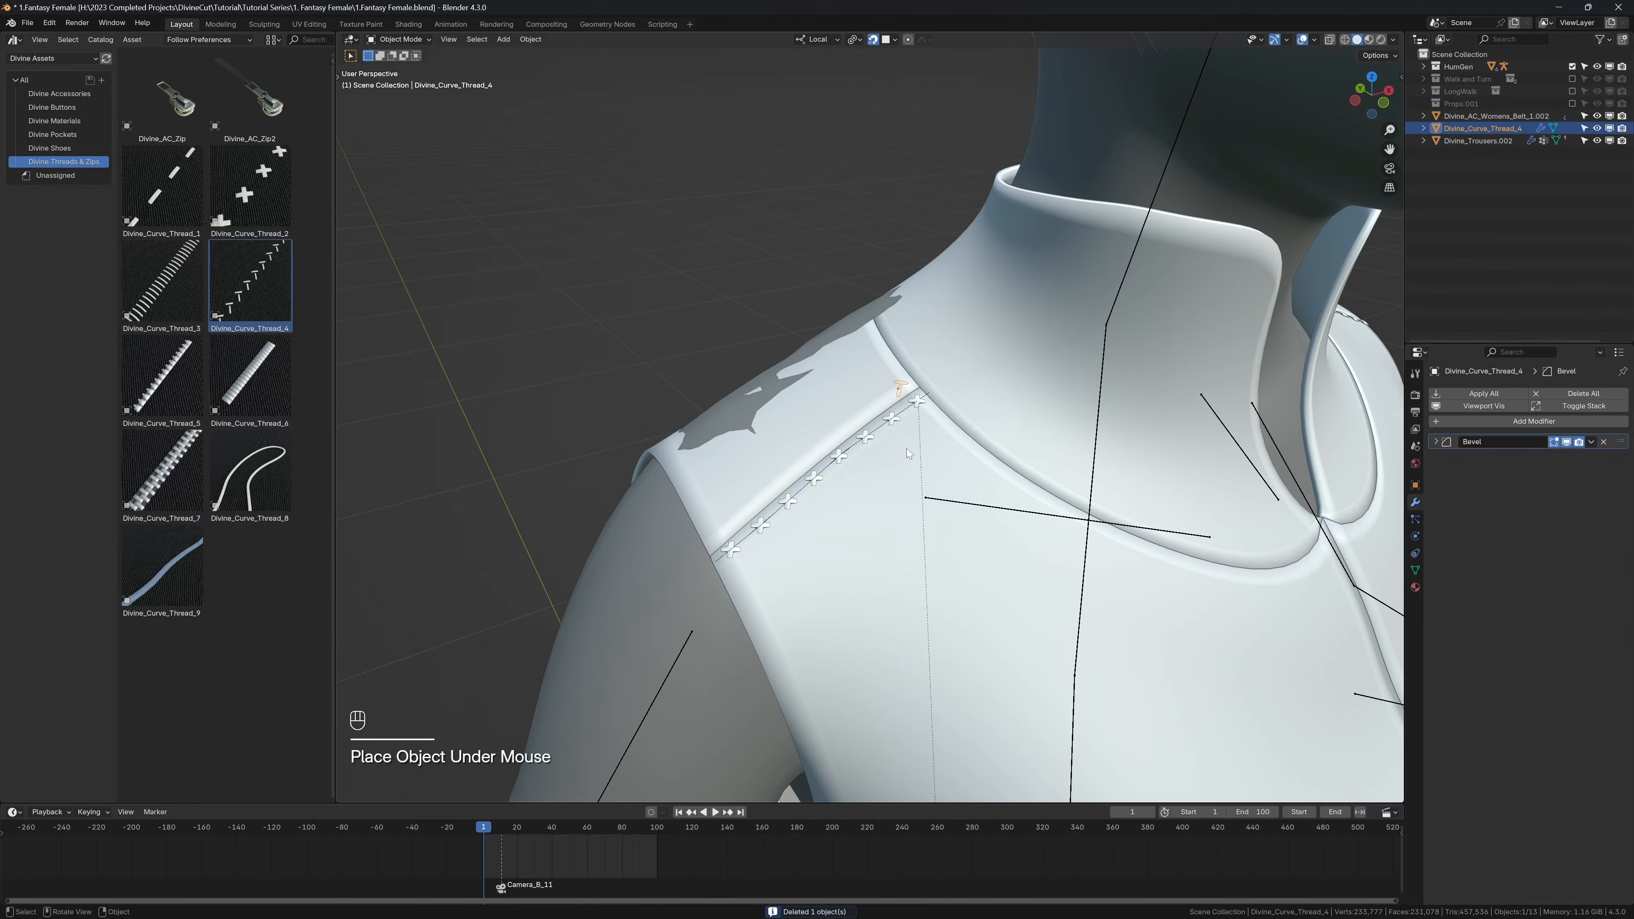
pyautogui.press('s')
pyautogui.click(907, 421)
pyautogui.moveTo(907, 421); pyautogui.dragTo(931, 441, button='middle')
pyautogui.press('s')
pyautogui.click(1088, 484)
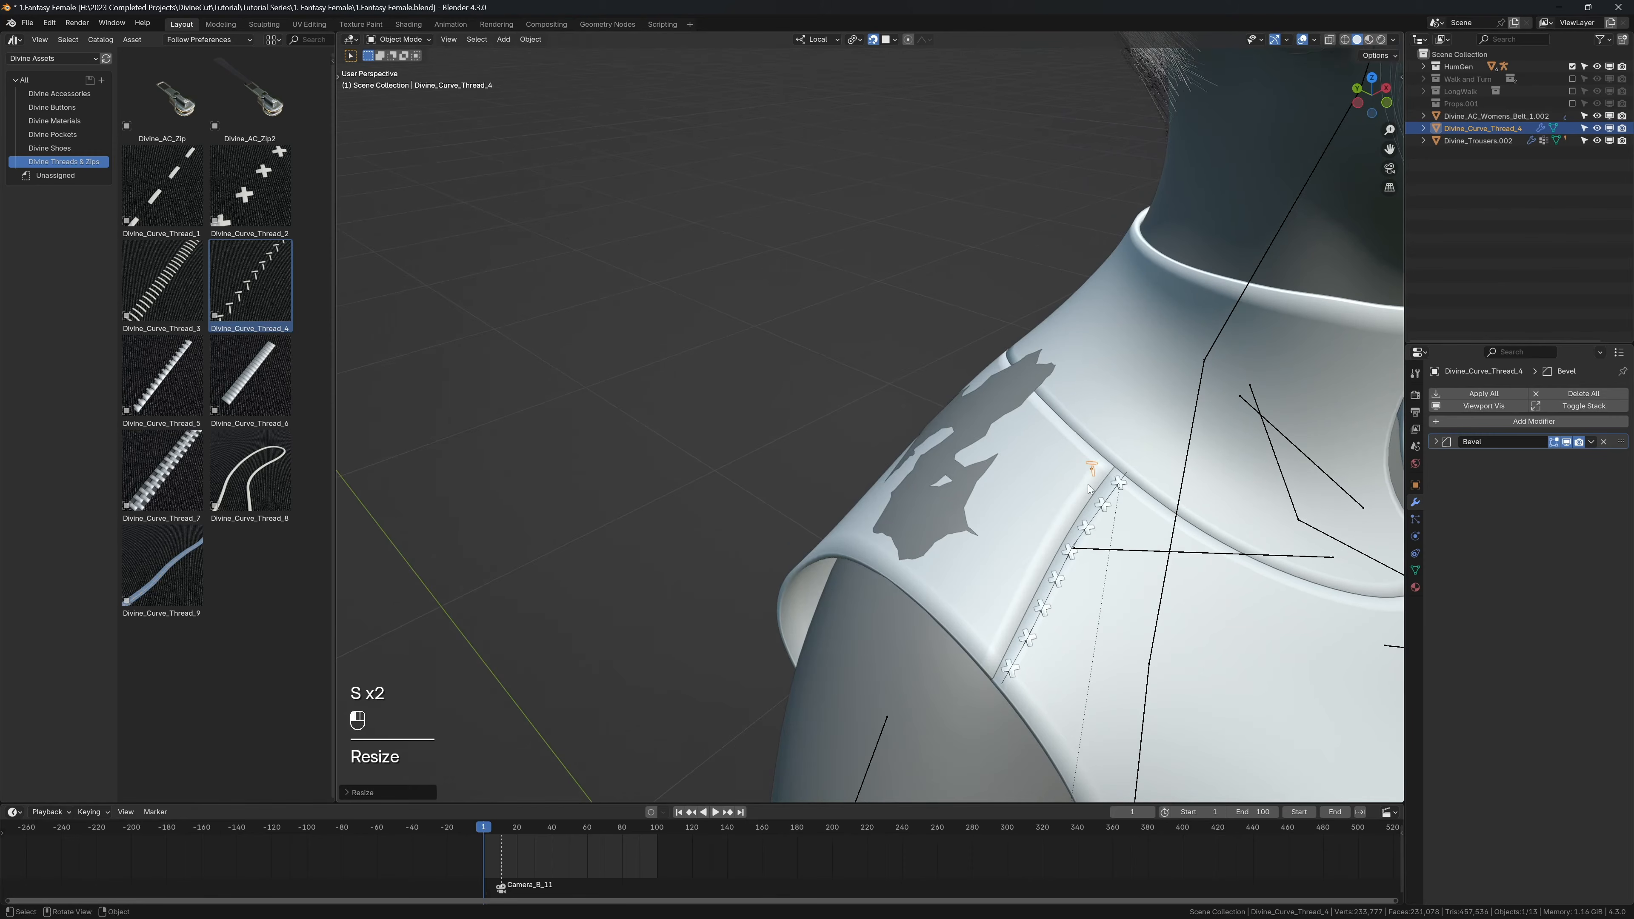
# Step: Move the new thread piece next to the first cross stitch at the collar seam and fine-tune its scale
pyautogui.moveTo(1087, 484); pyautogui.dragTo(1033, 454, button='middle')
pyautogui.press('g')
pyautogui.click(1025, 464)
pyautogui.press('s')
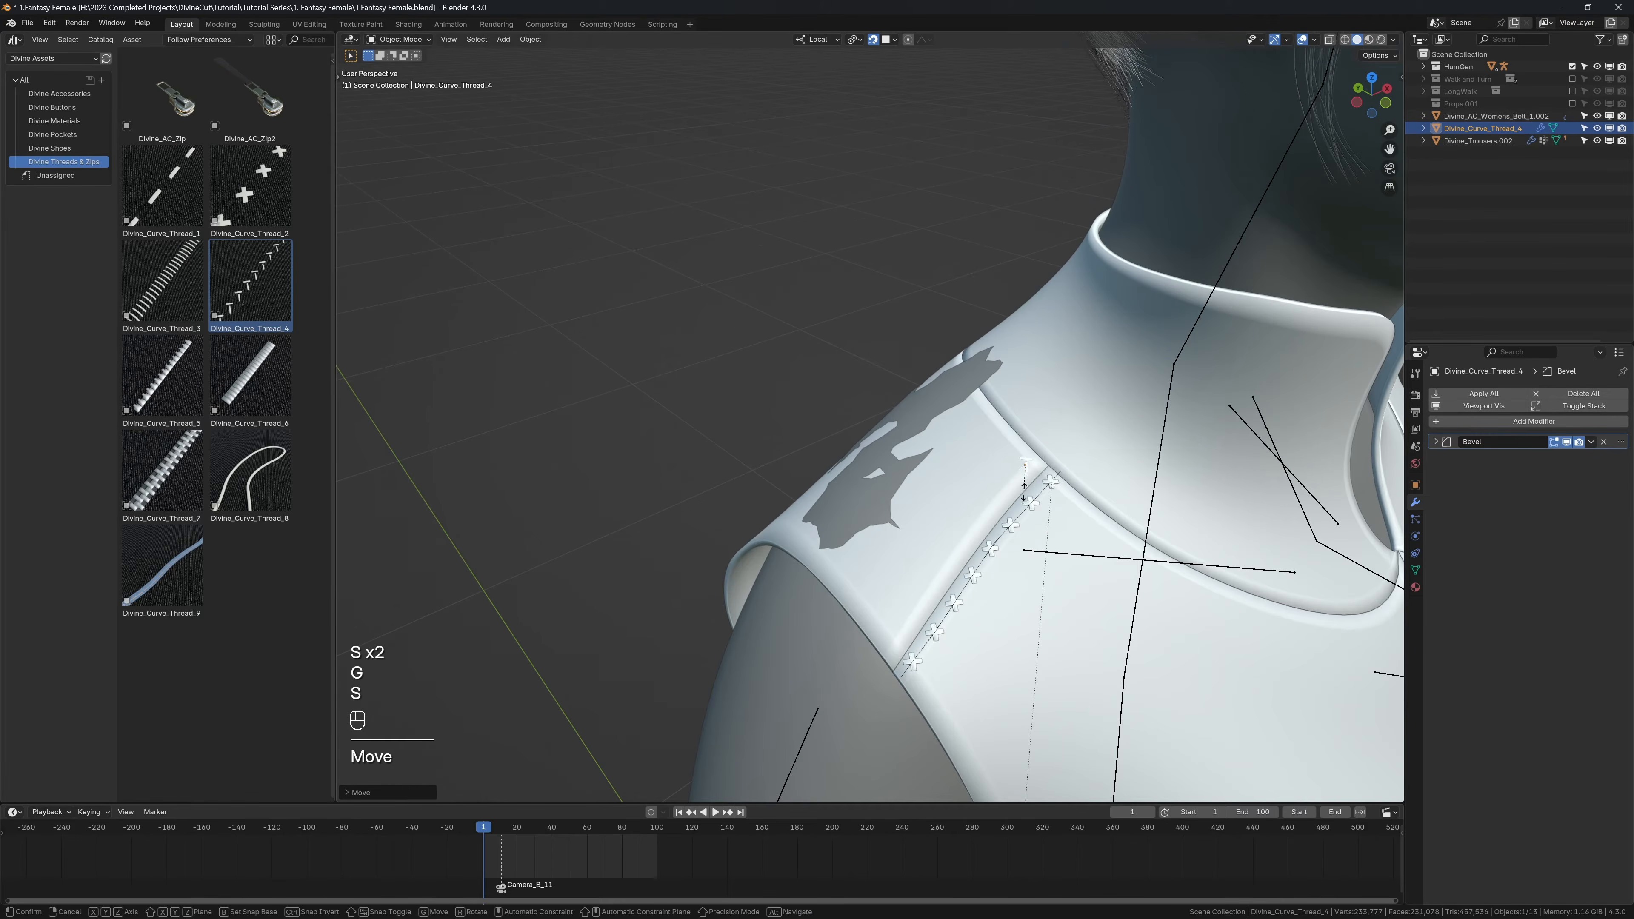
pyautogui.click(1022, 483)
# Step: Turn the thread into a Divine Accessory curve, move its end down the shoulder and extrude it to the armhole edge
pyautogui.press('n')
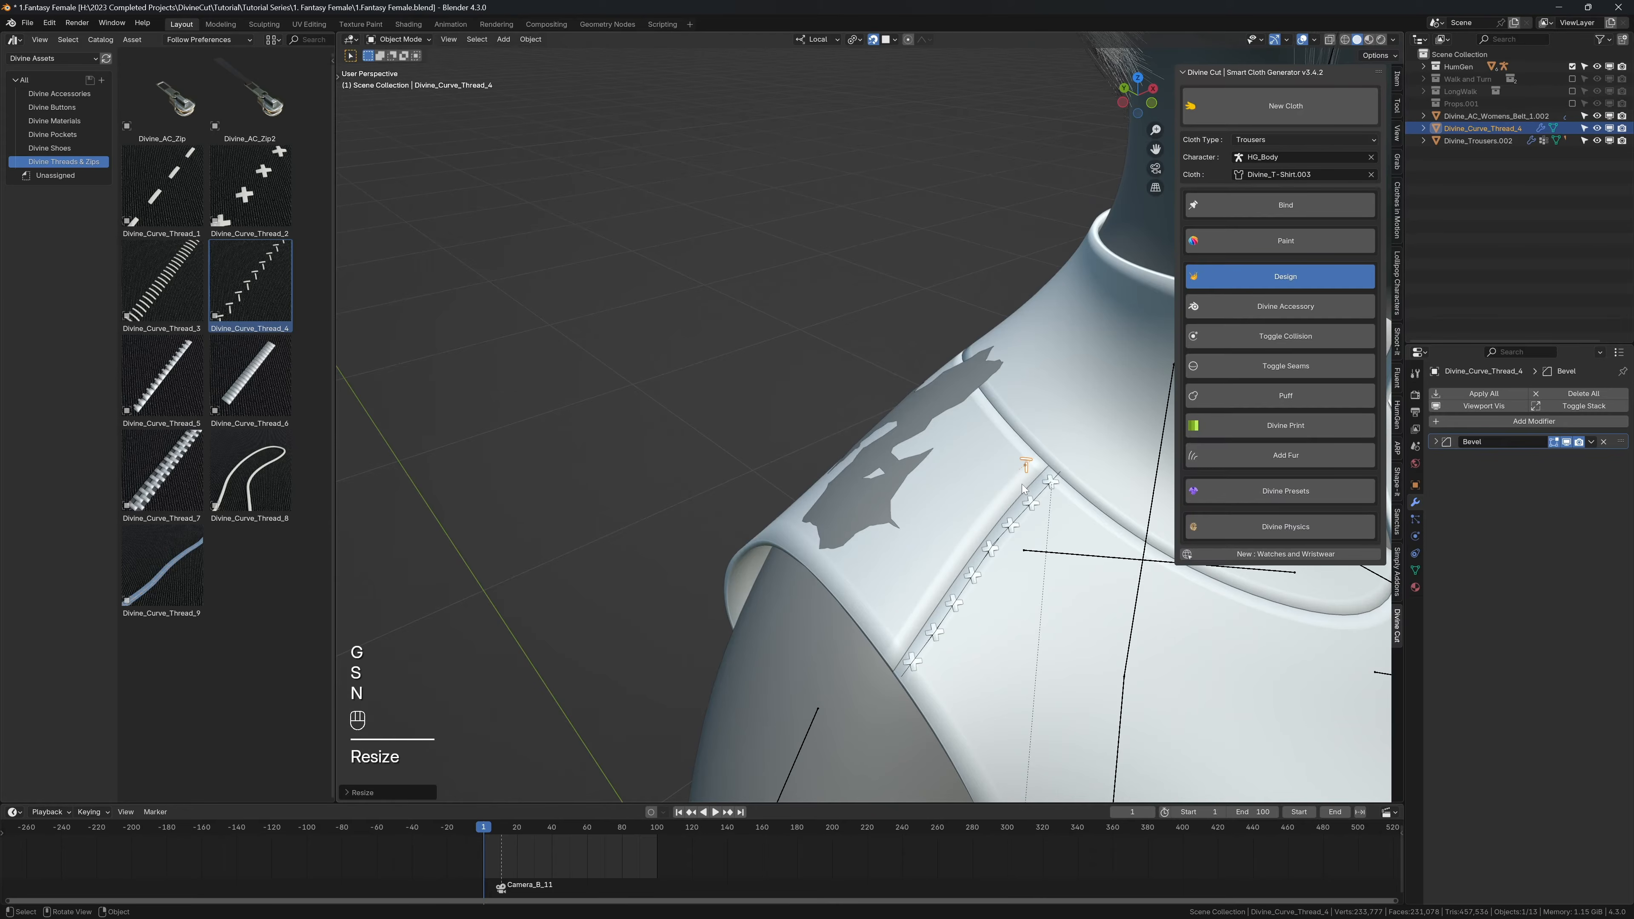
pyautogui.click(1230, 308)
pyautogui.press('n')
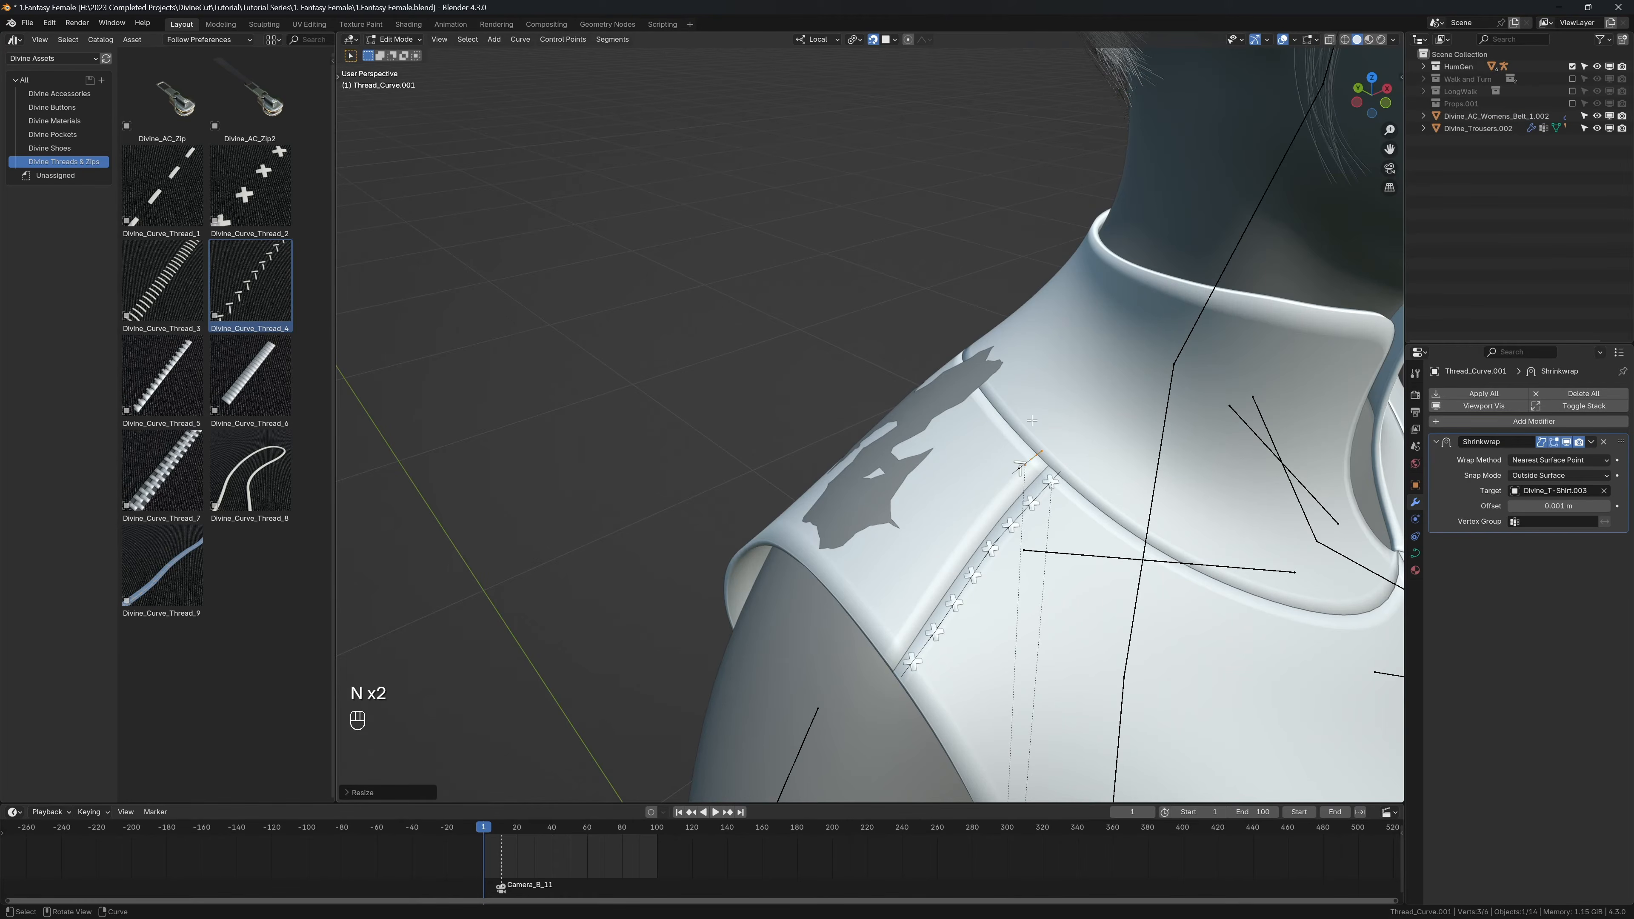
pyautogui.press('g')
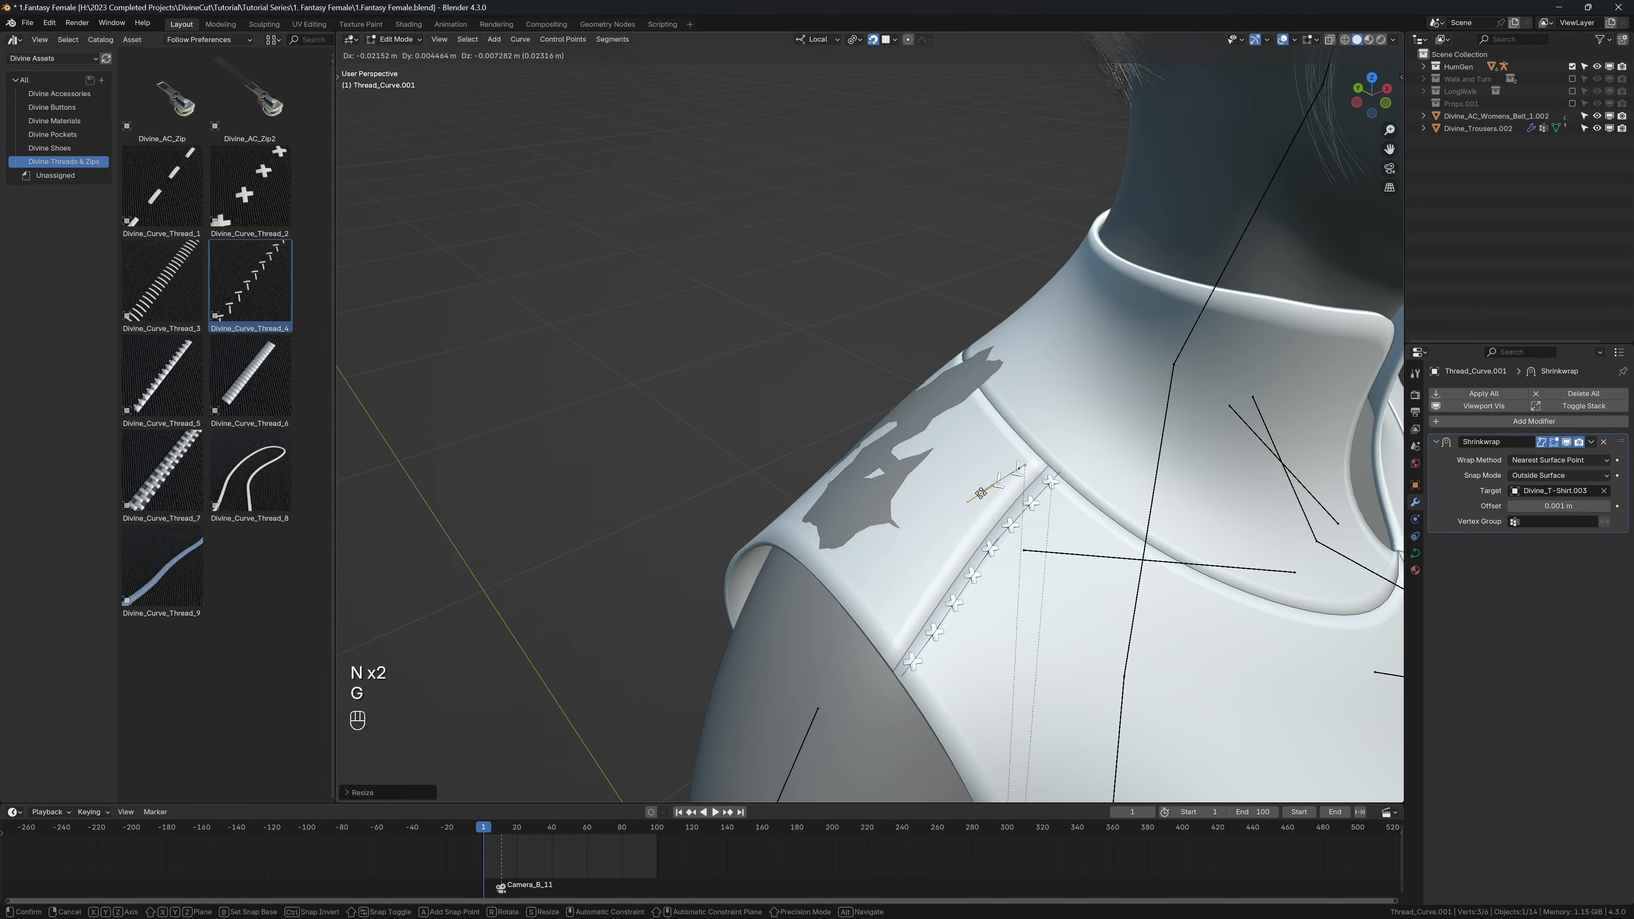
pyautogui.click(970, 527)
pyautogui.press('e')
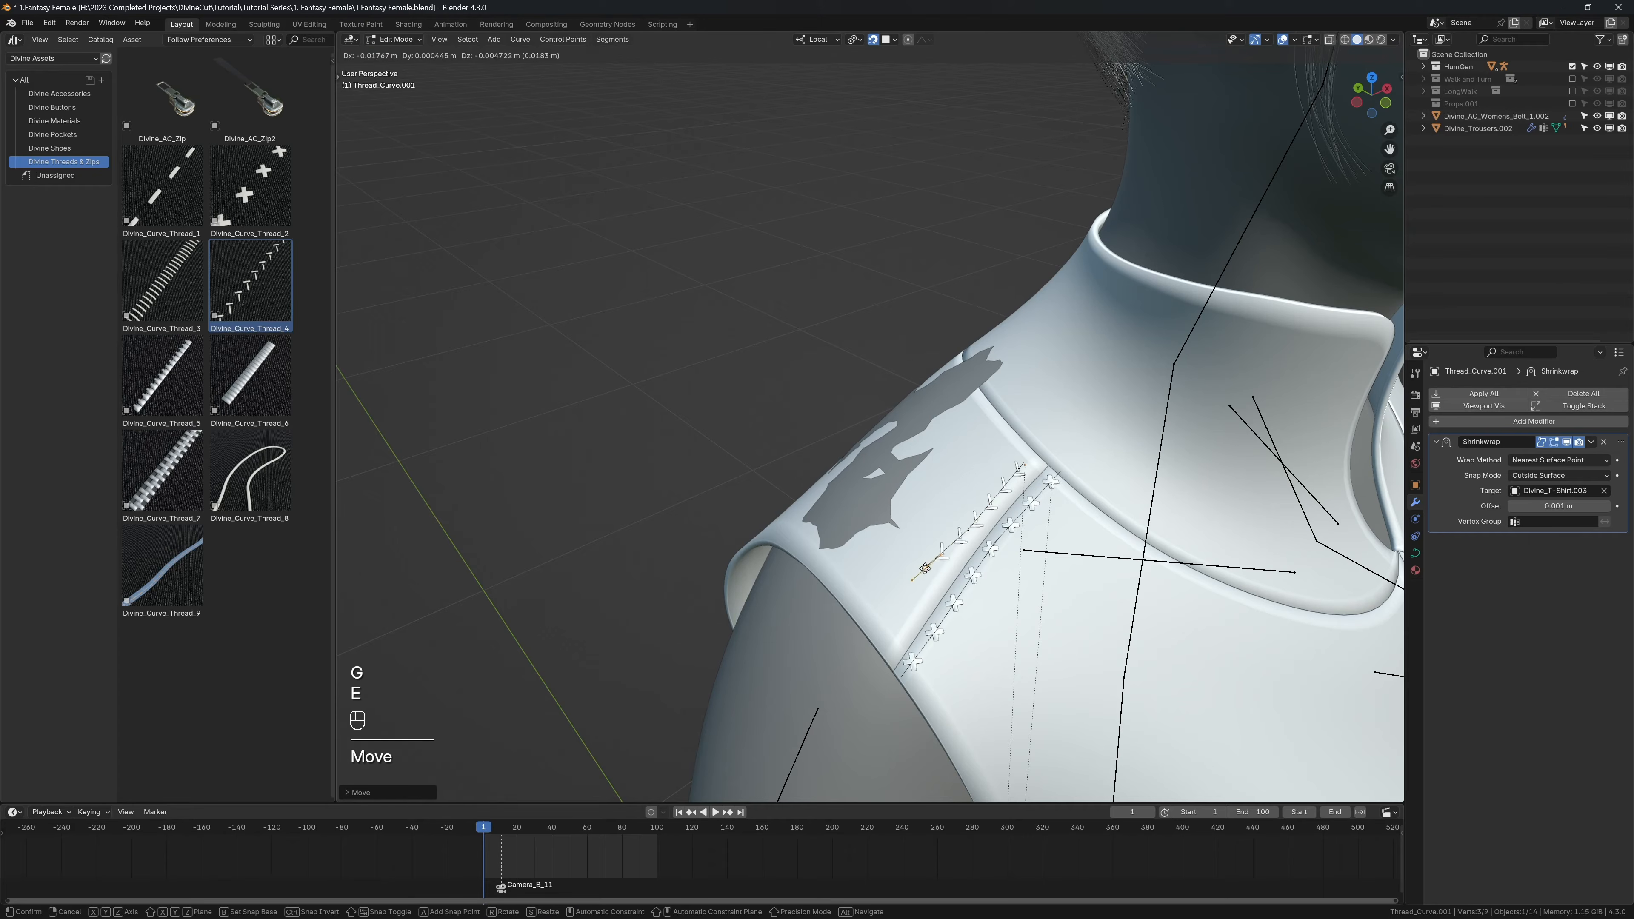
pyautogui.click(887, 648)
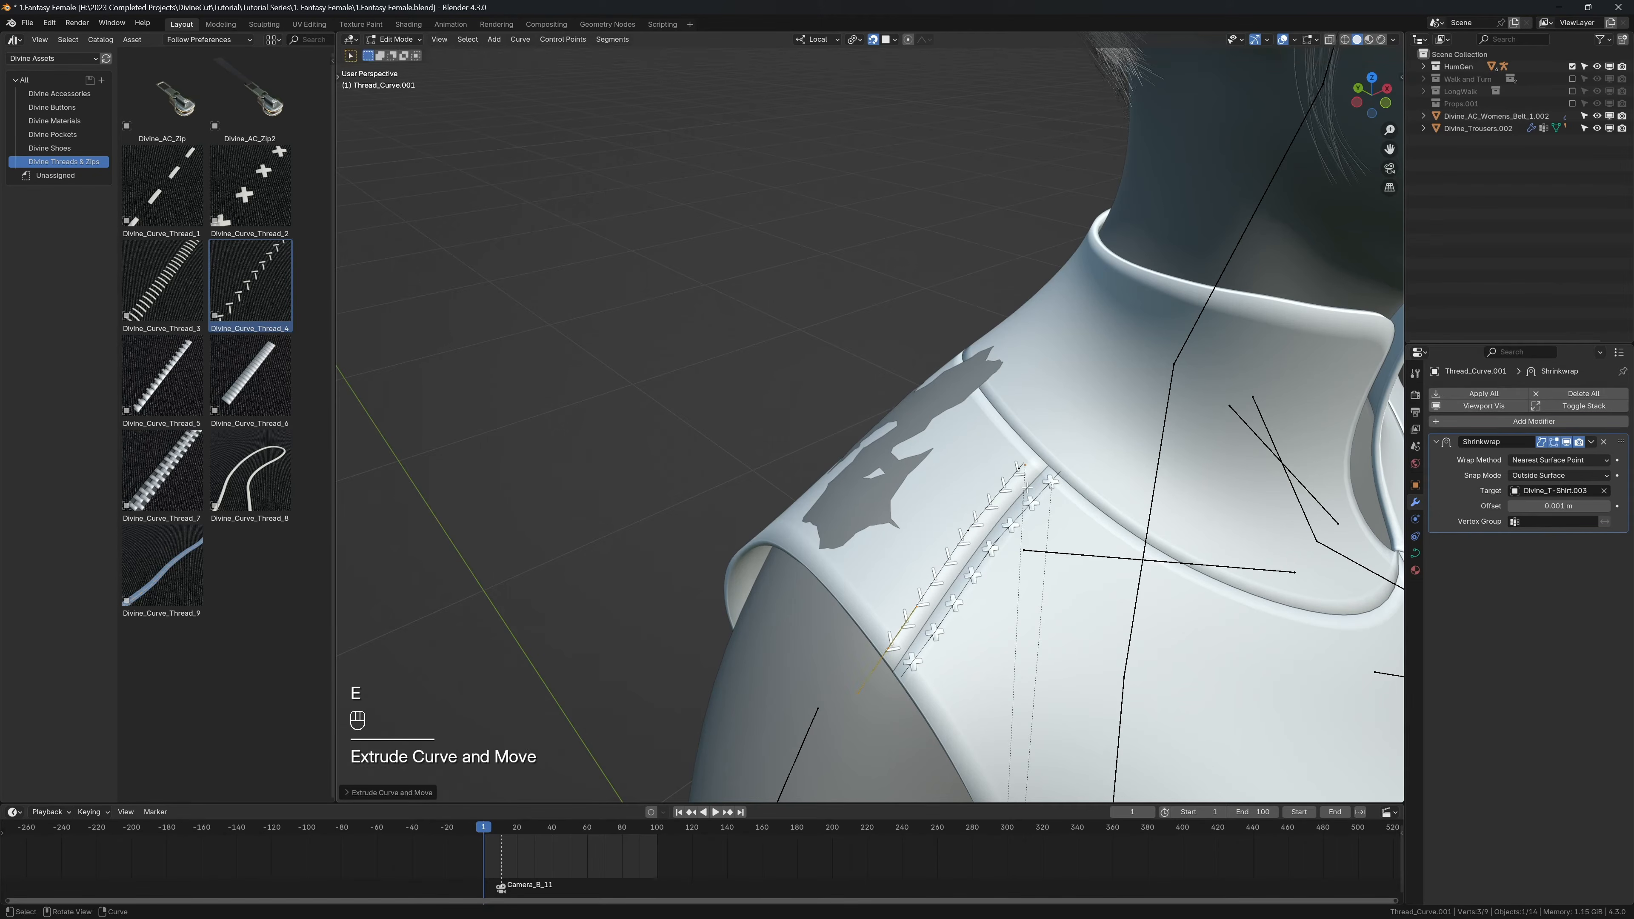
# Step: Reposition the second thread curve's start and intermediate points to follow the shoulder seam, and return to Object Mode
pyautogui.click(1019, 469)
pyautogui.press('g')
pyautogui.click(1028, 466)
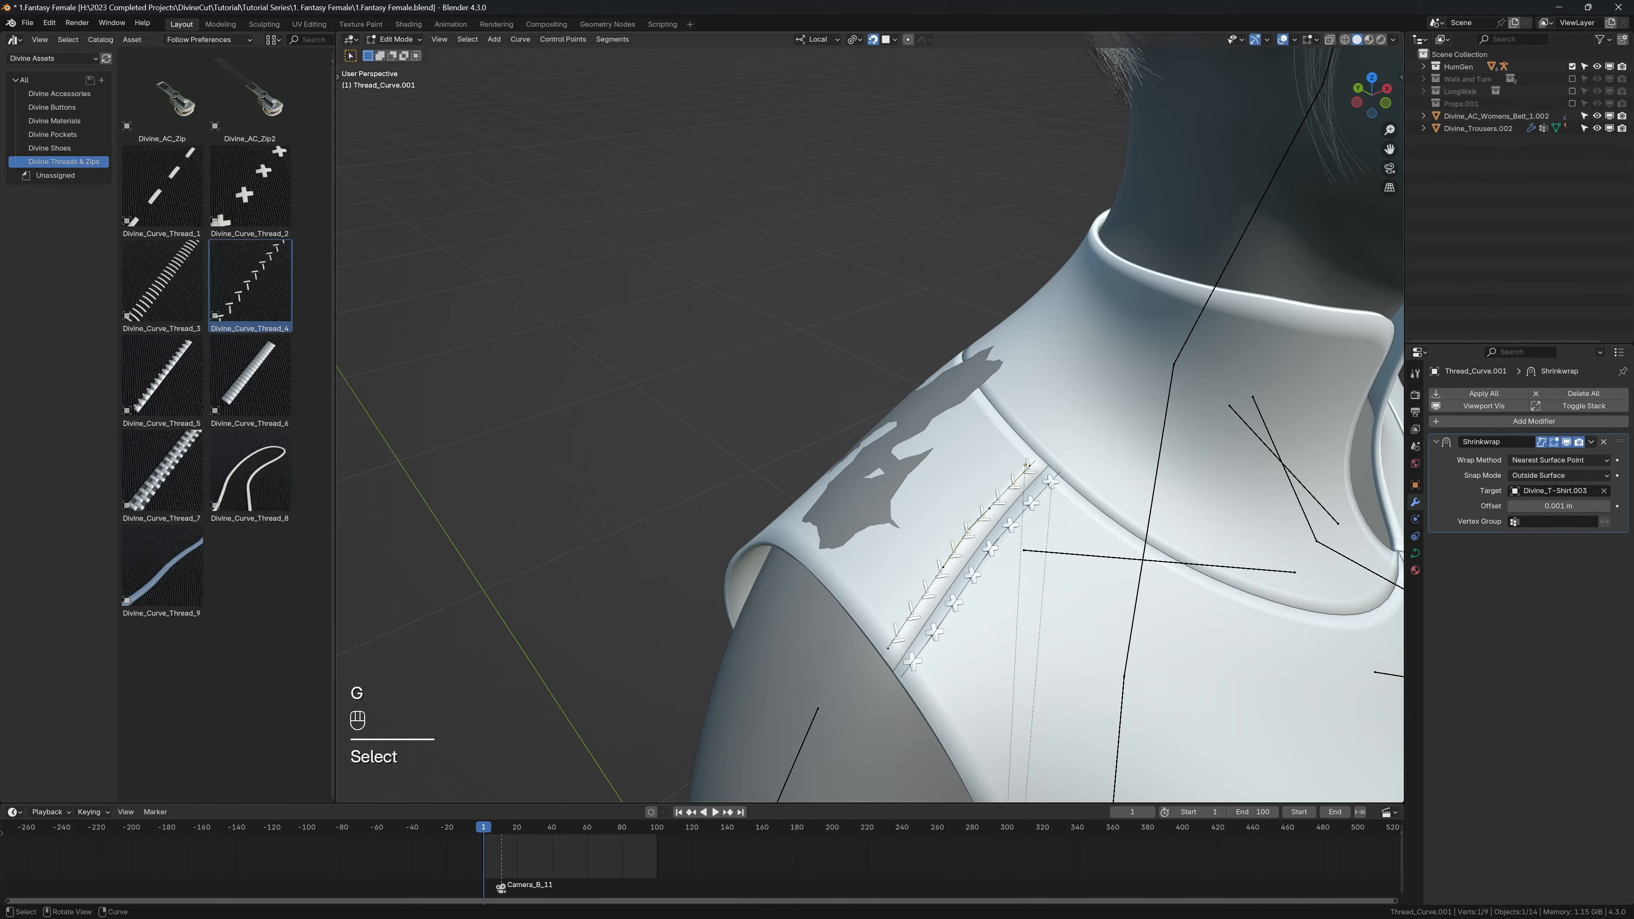
pyautogui.press('g')
pyautogui.click(937, 567)
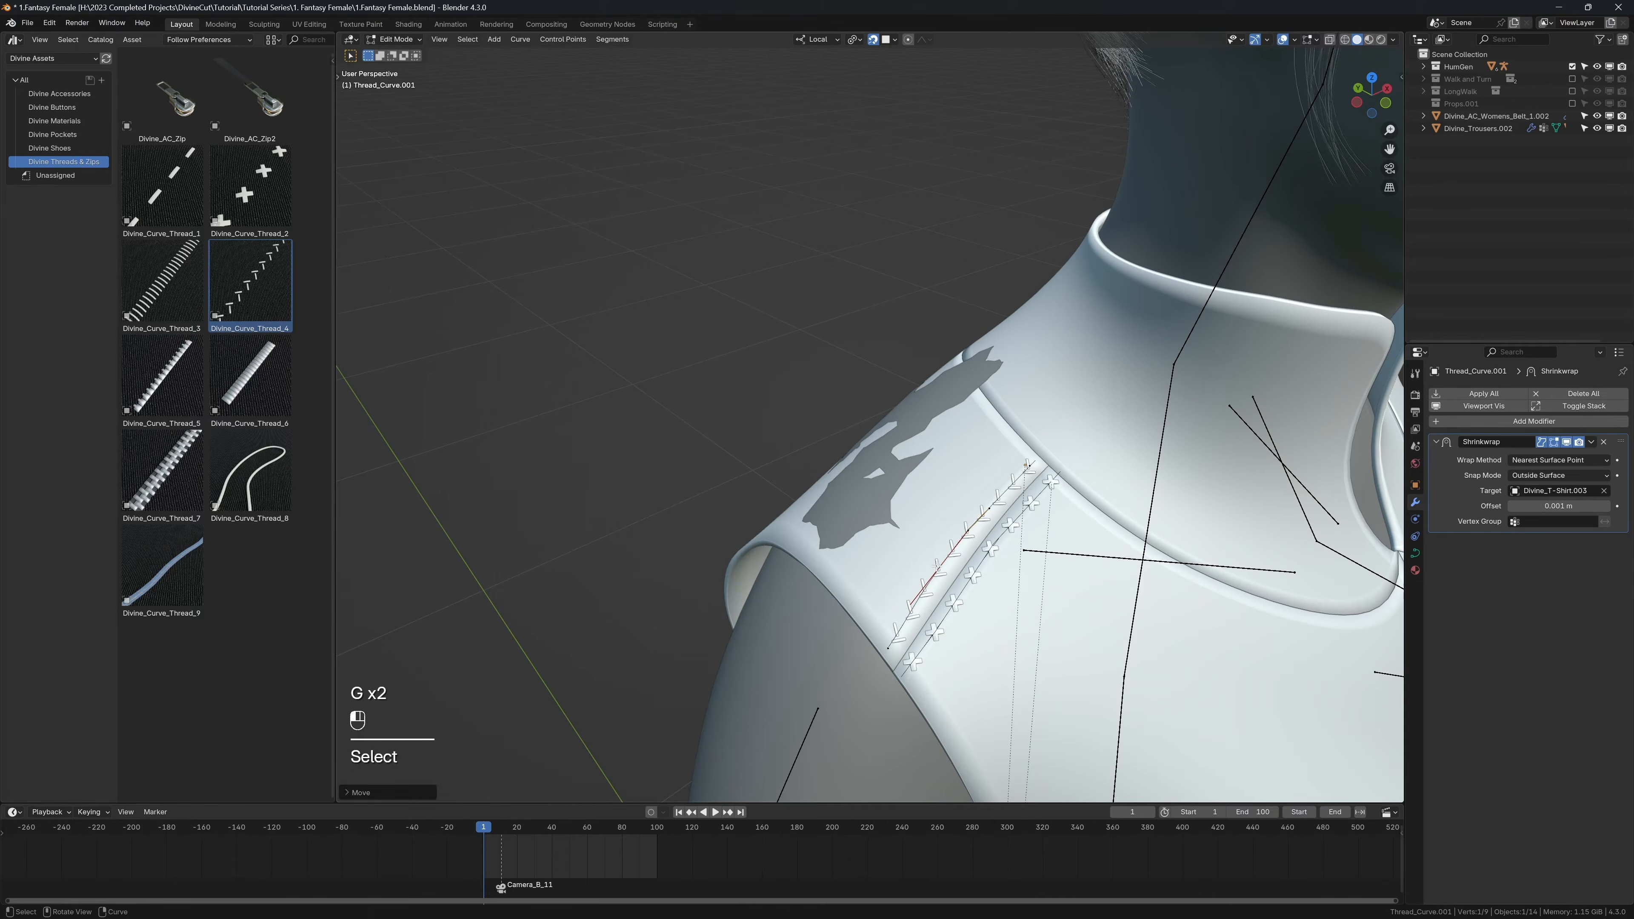
pyautogui.press('g')
pyautogui.click(985, 513)
pyautogui.moveTo(985, 513); pyautogui.dragTo(794, 339, button='middle')
pyautogui.press('Tab')
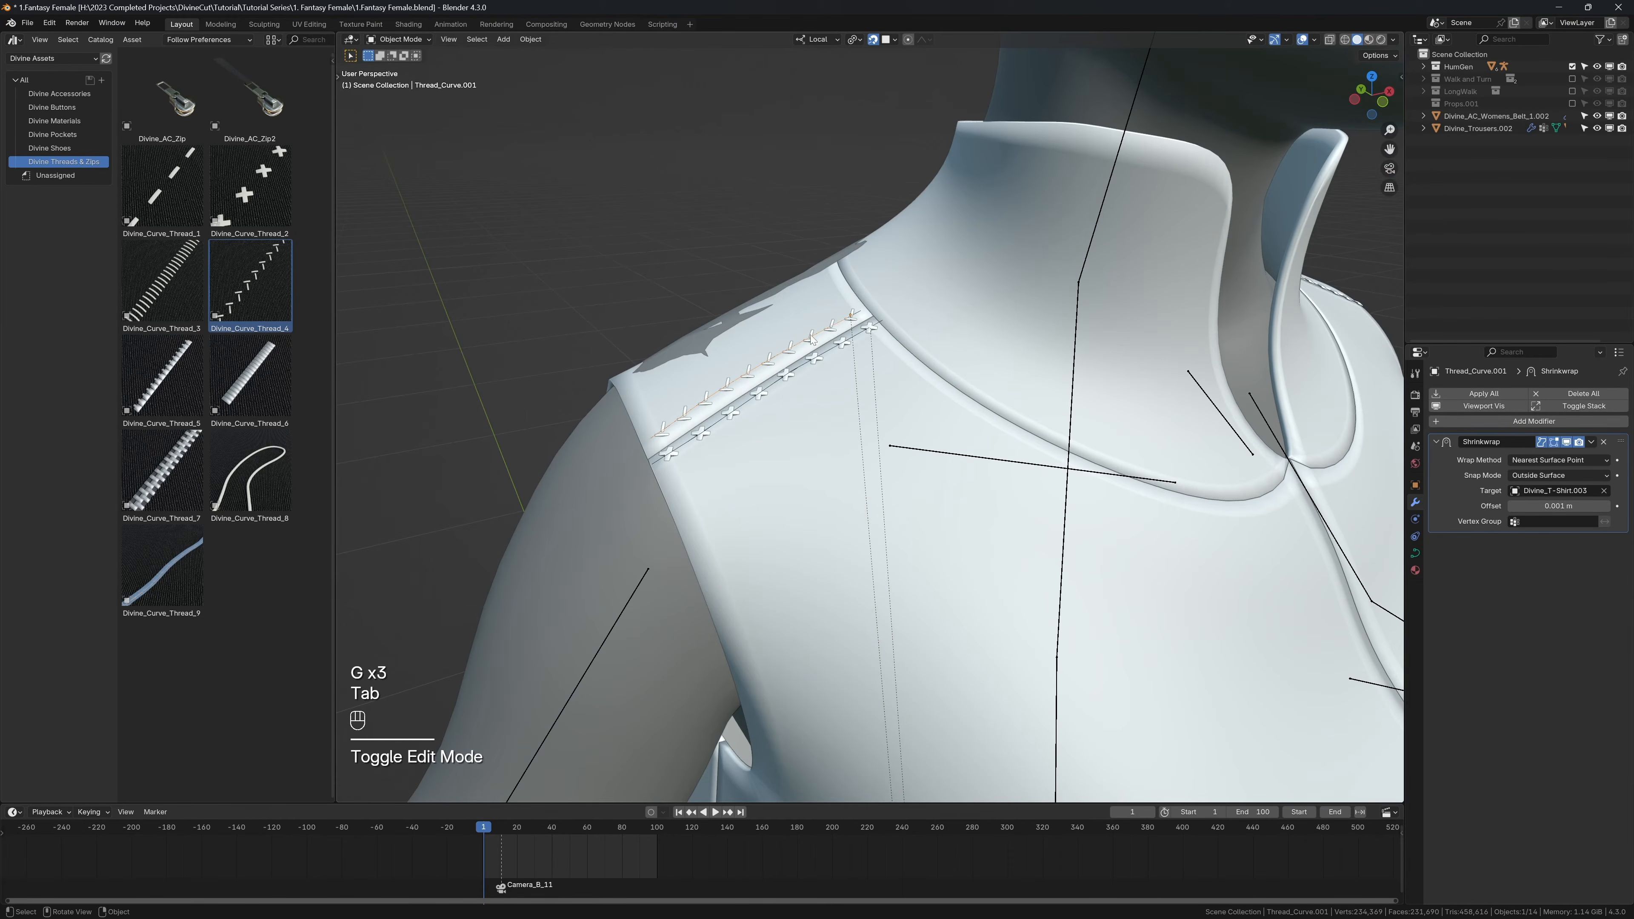
# Step: Add a Mirror modifier to the second row of shoulder stitches, using Divine_T-Shirt.003 as the mirror object
pyautogui.click(812, 339)
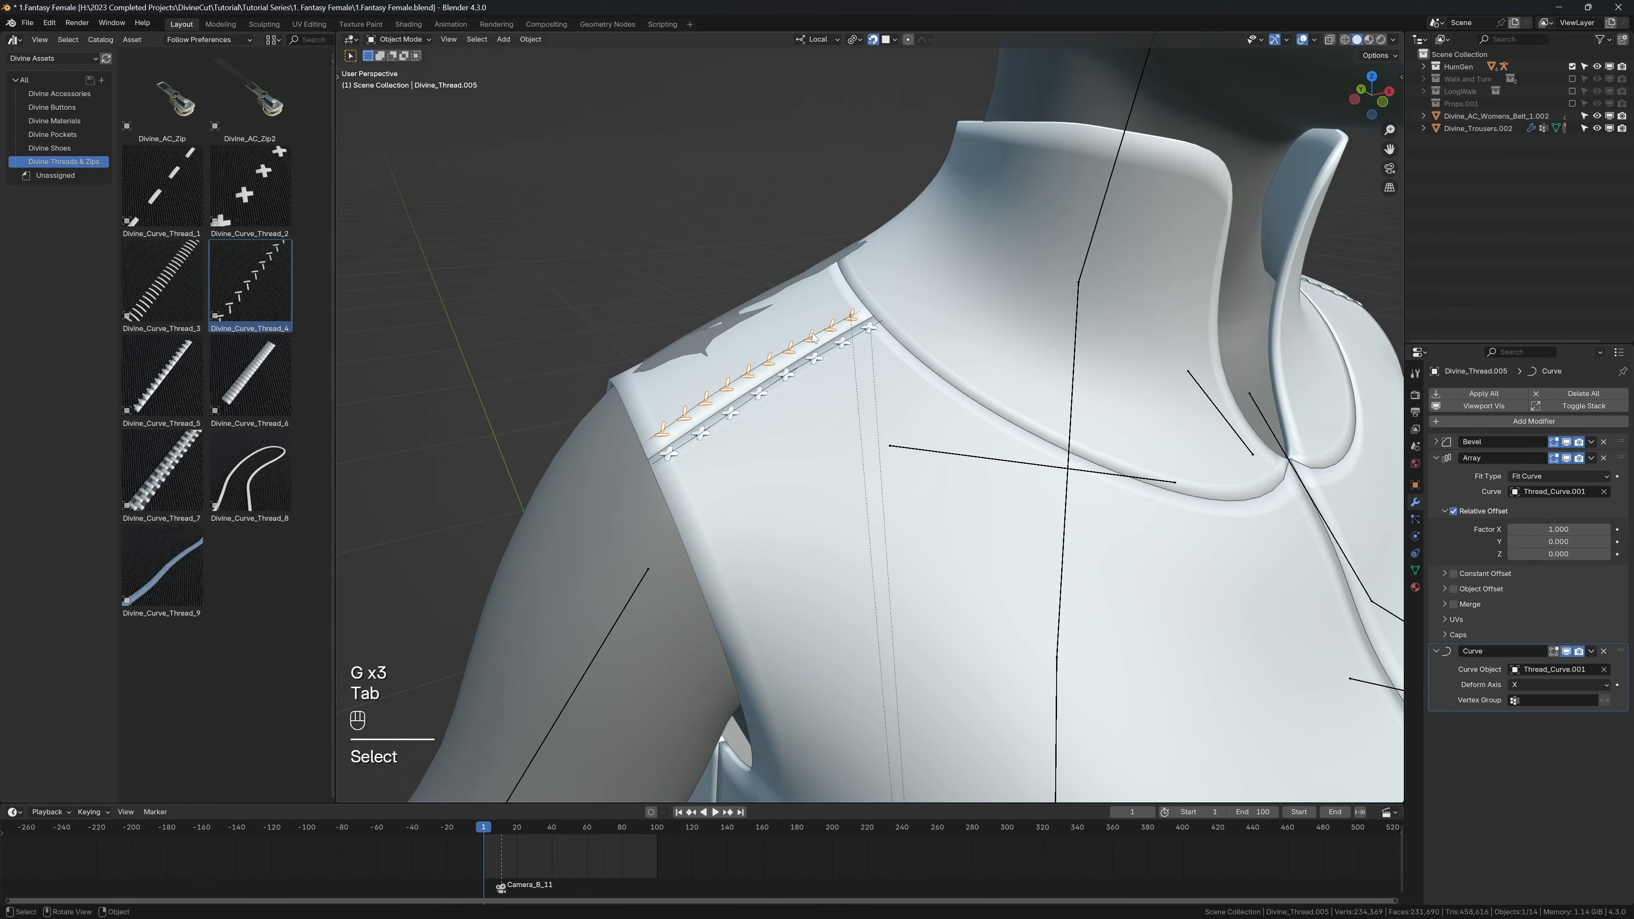
pyautogui.click(1434, 458)
pyautogui.click(1450, 422)
pyautogui.write('mirr')
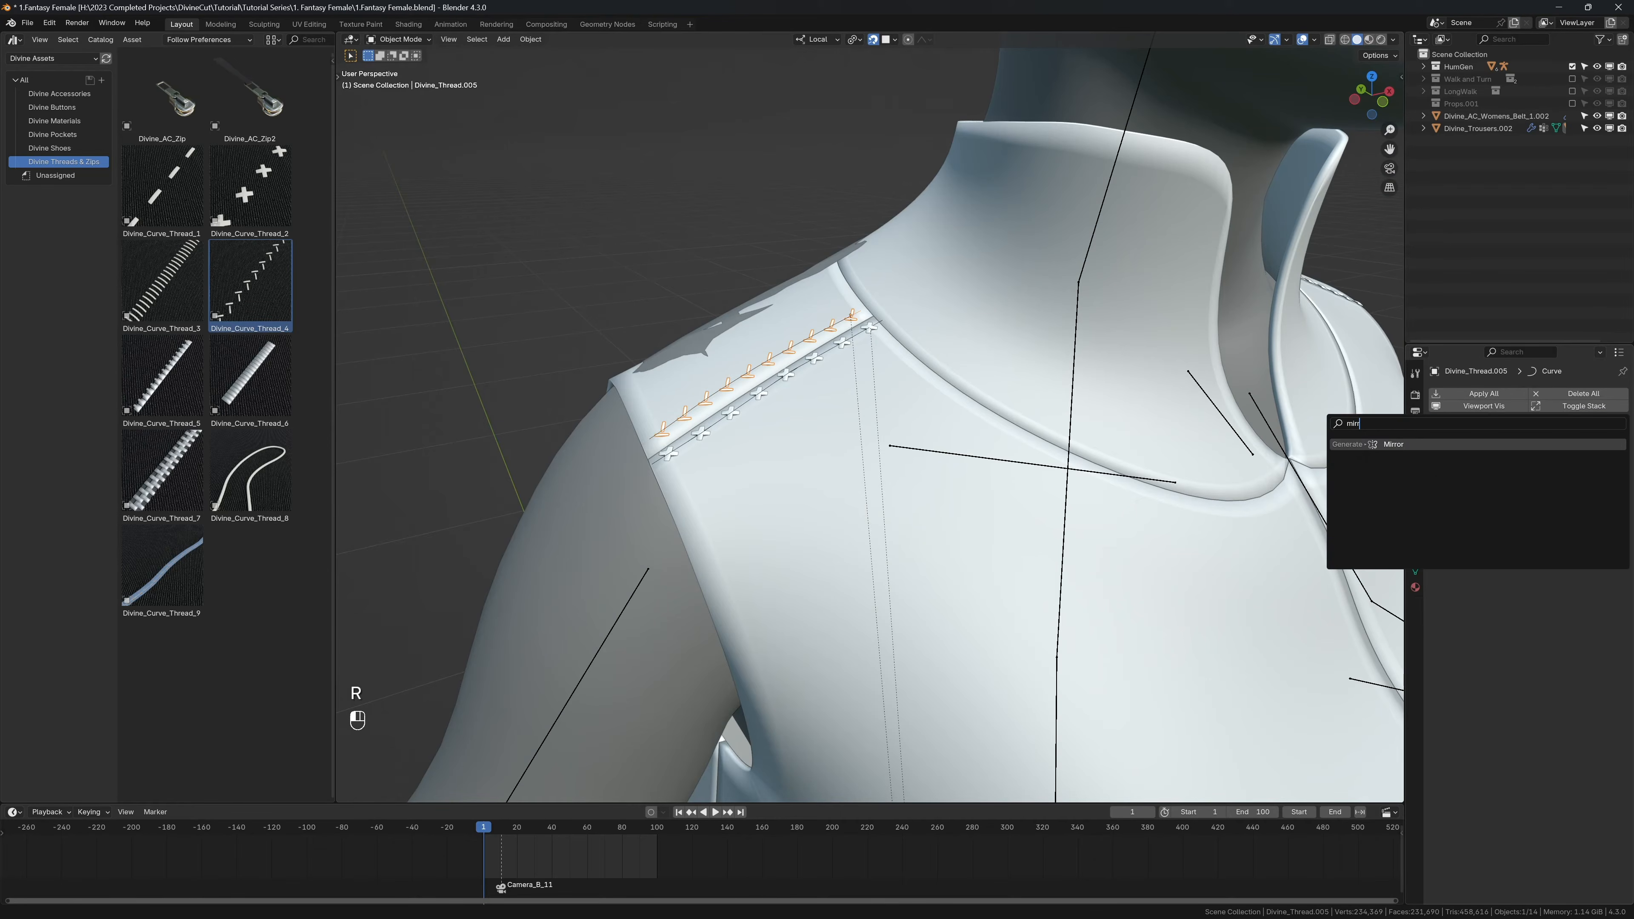
pyautogui.press('Return')
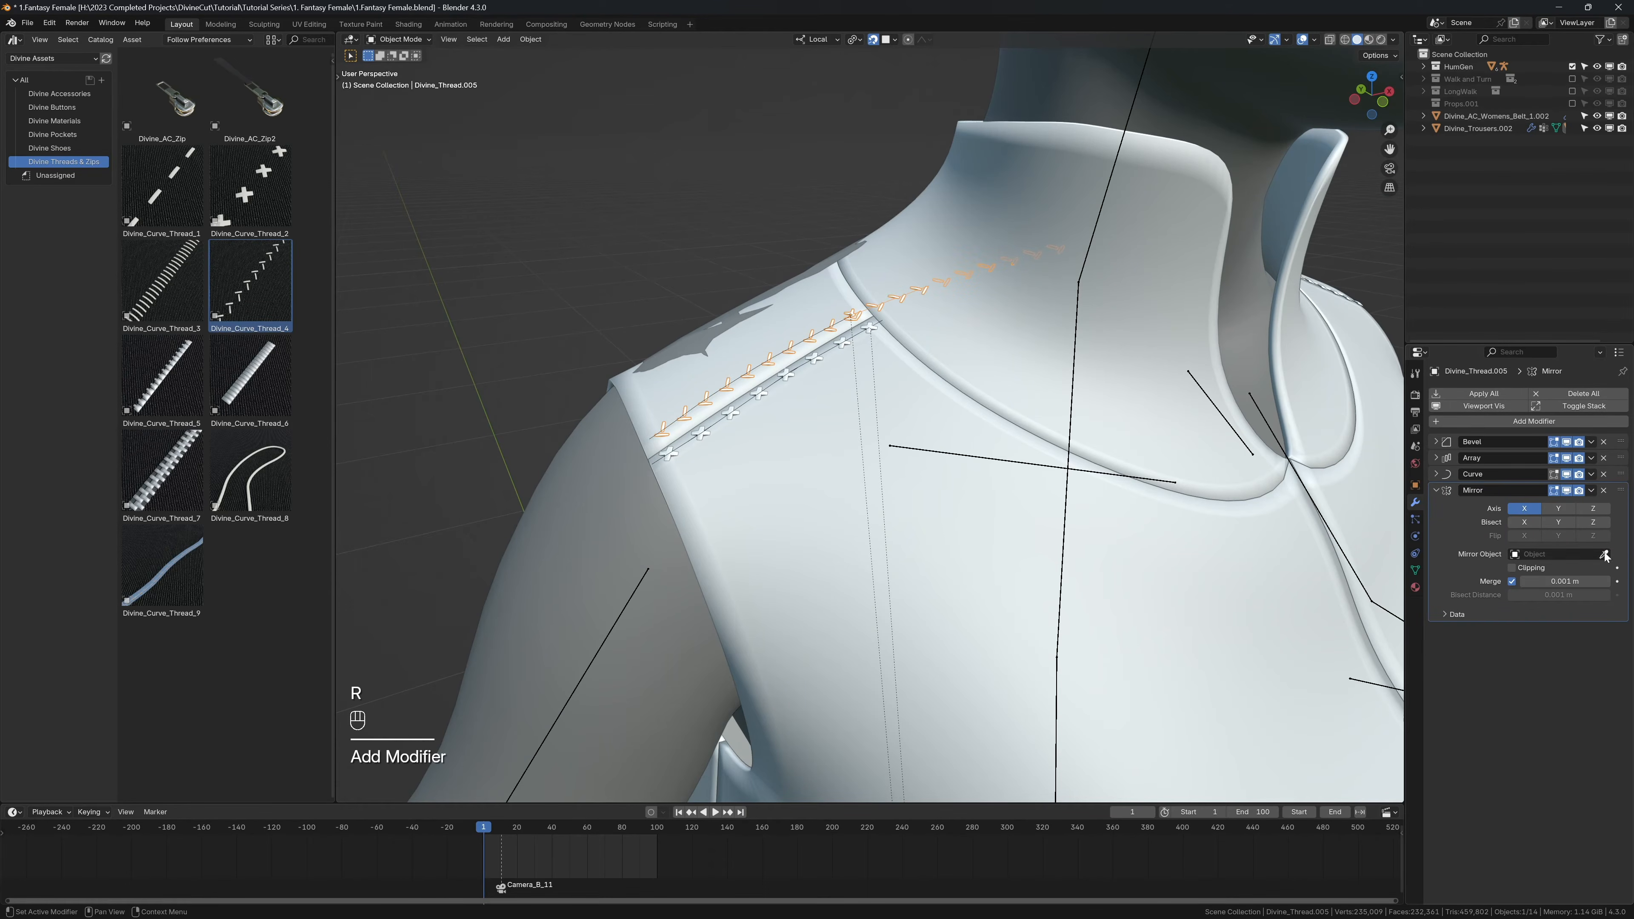
pyautogui.click(1160, 570)
pyautogui.moveTo(1160, 570); pyautogui.dragTo(894, 475, button='middle')
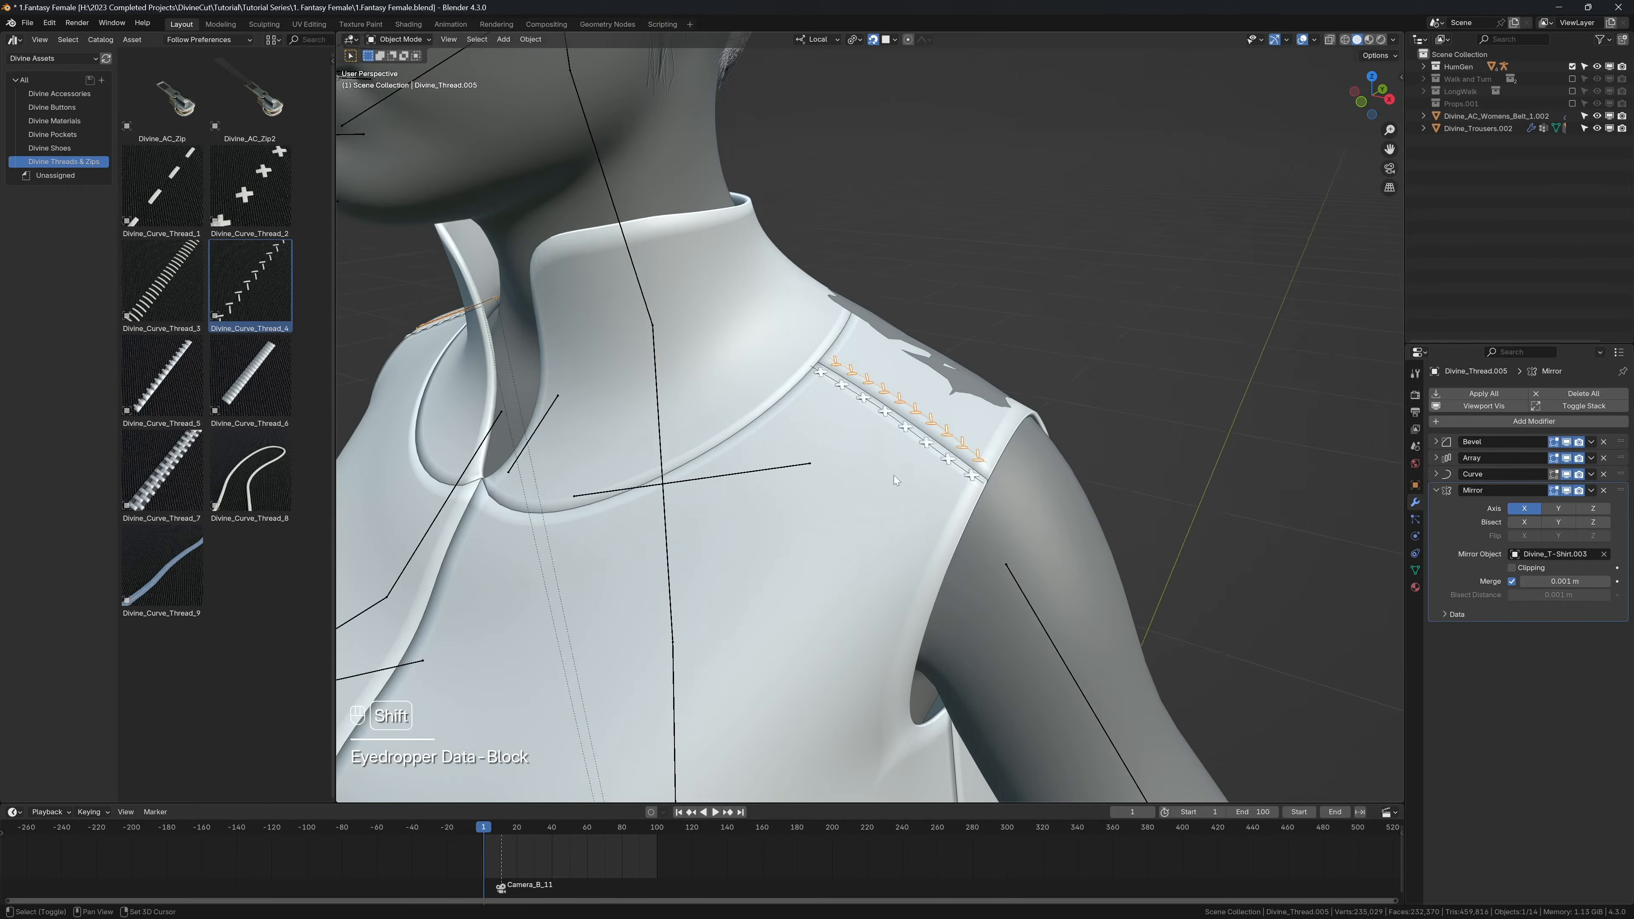
# Step: Inspect the mirrored stitch rows with overlays hidden, show the overlays again and view the collar from the front
pyautogui.hotkey('shift', 'alt', 'z')
pyautogui.hotkey('shift', 'alt', 'z')
pyautogui.moveTo(886, 401); pyautogui.dragTo(860, 352, button='middle')
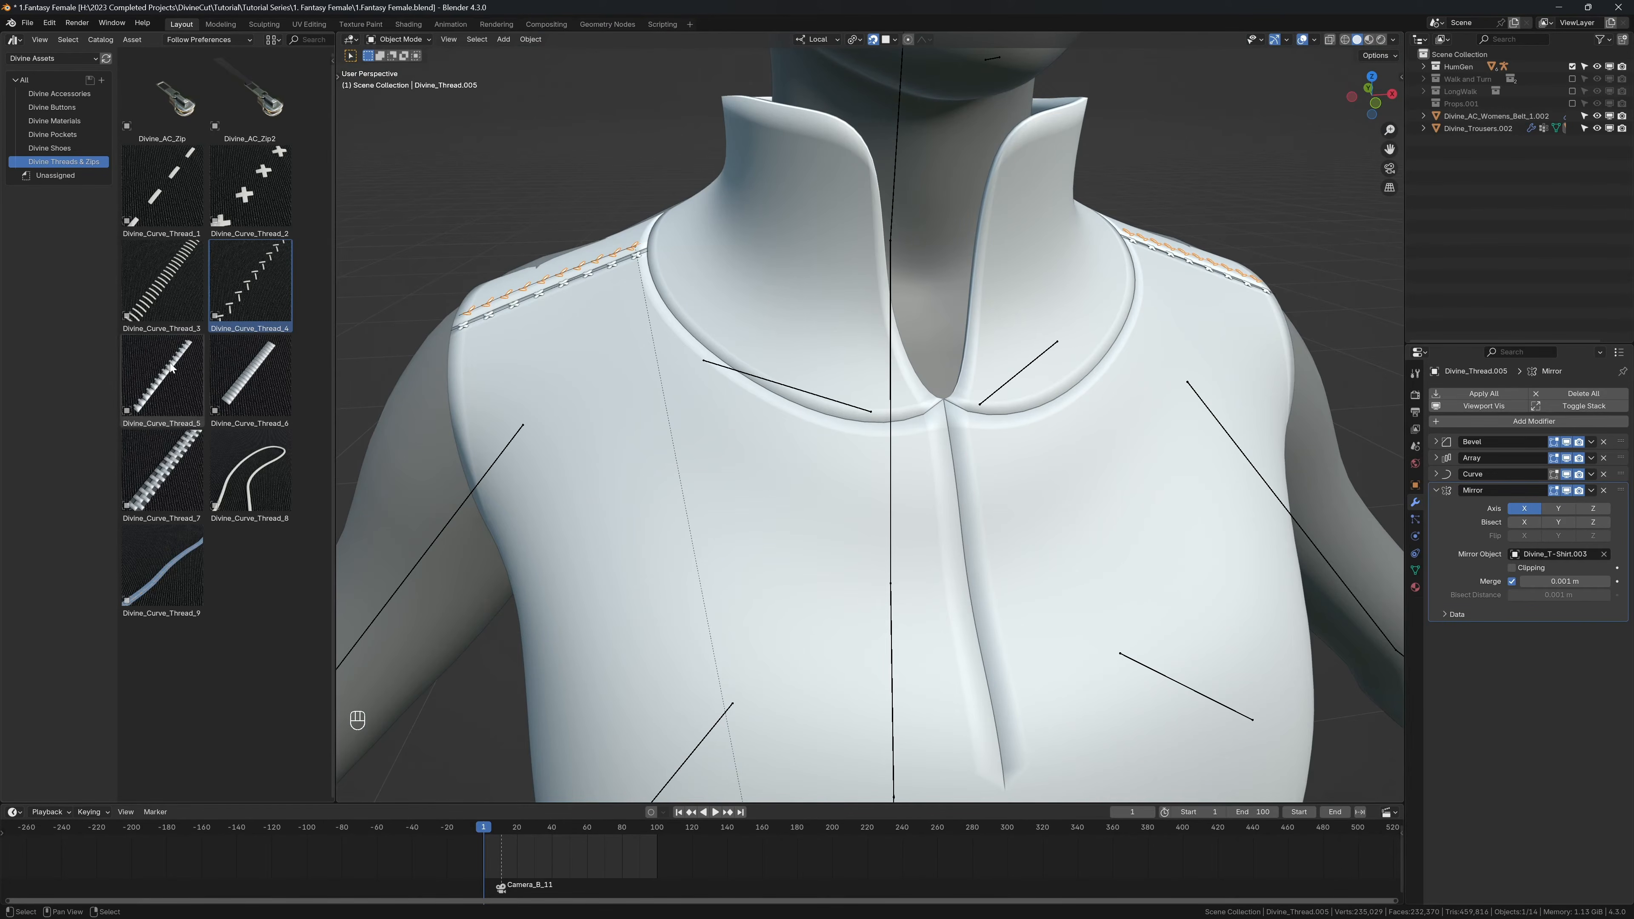
# Step: Place the Divine_Curve_Thread_1 asset on the collar seam beside the front opening and convert it with Divine Accessory
pyautogui.moveTo(162, 193); pyautogui.dragTo(919, 404)
pyautogui.scroll(4, 918, 409)
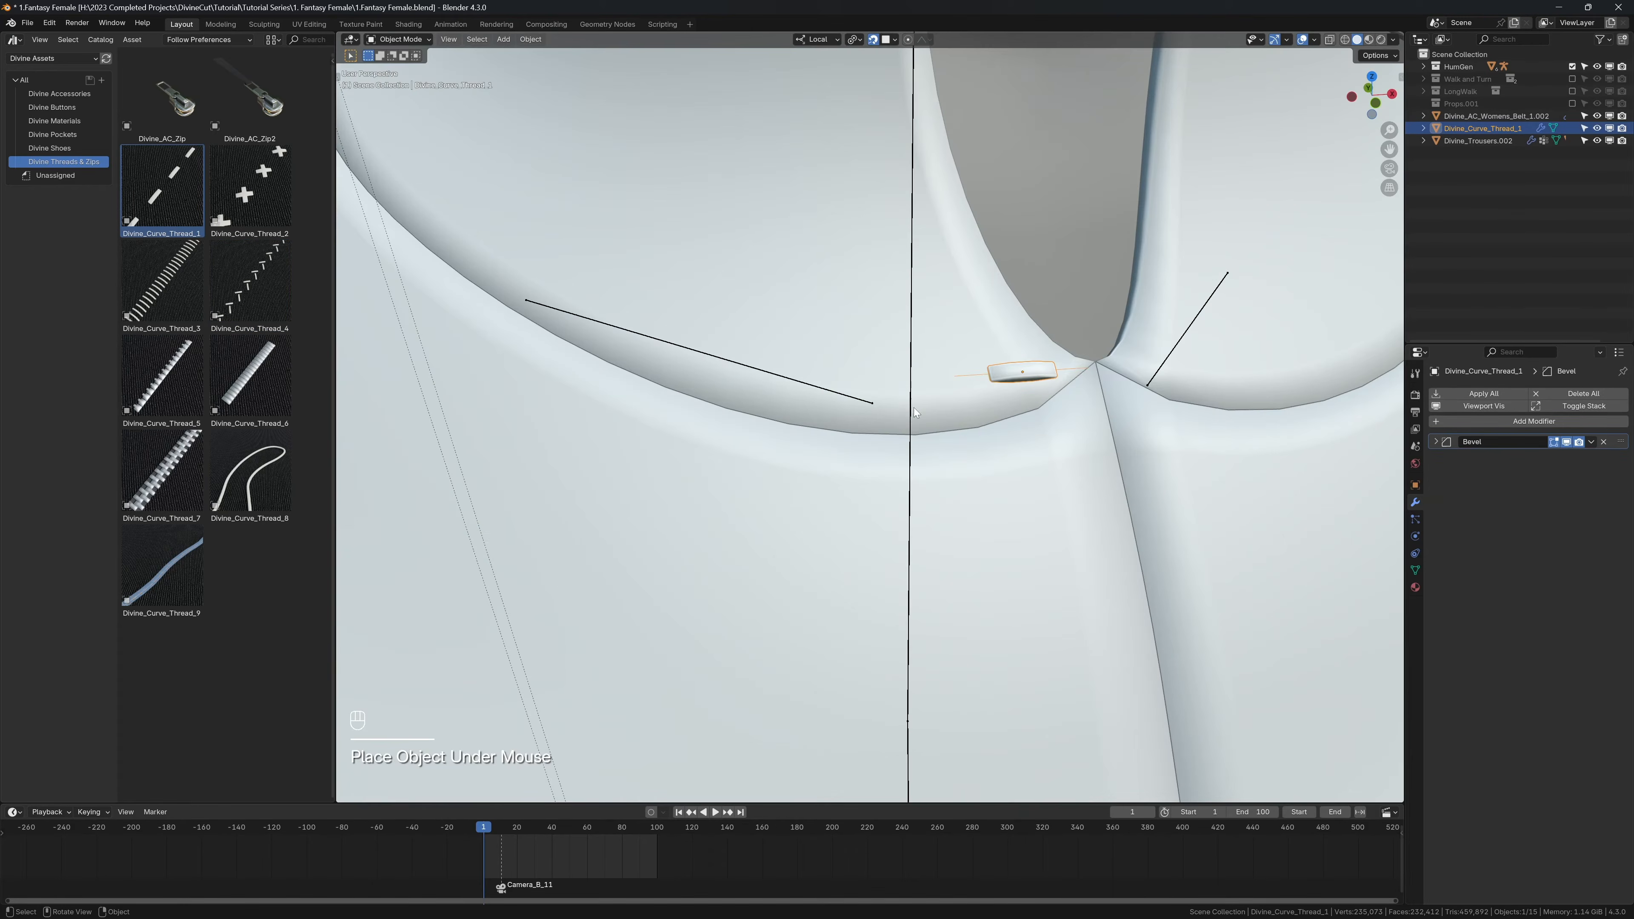
pyautogui.scroll(-5, 994, 381)
pyautogui.press('n')
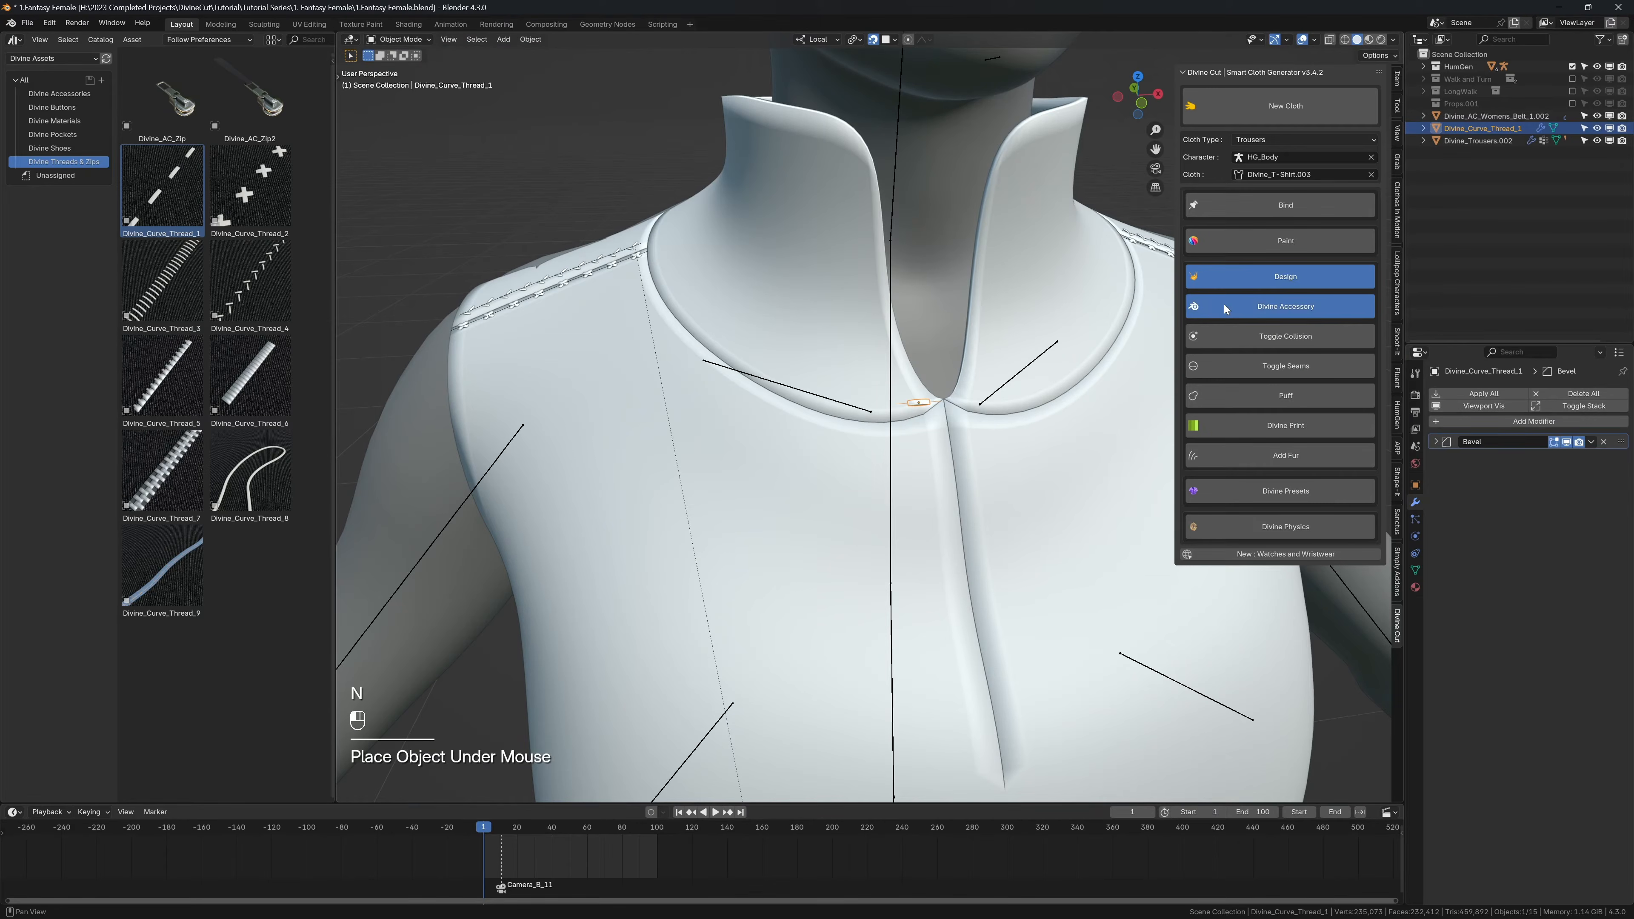
pyautogui.press('n')
# Step: Move the new thread curve's end along the collar seam and adjust its starting point at the front opening
pyautogui.press('g')
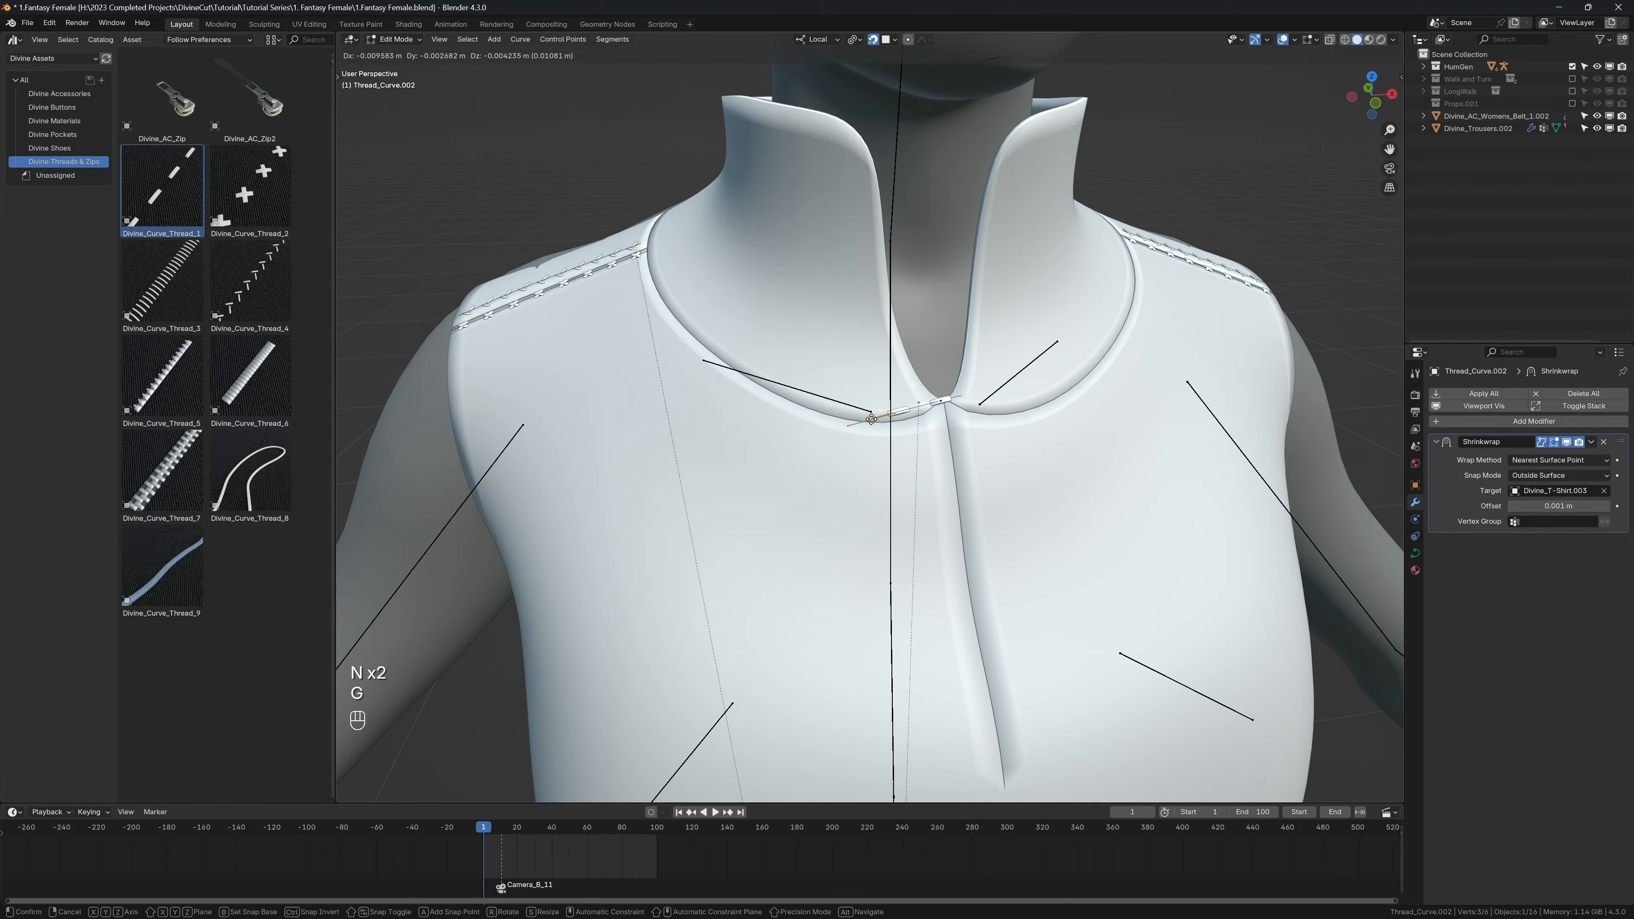
pyautogui.click(913, 386)
pyautogui.click(940, 401)
pyautogui.press('g')
pyautogui.click(924, 401)
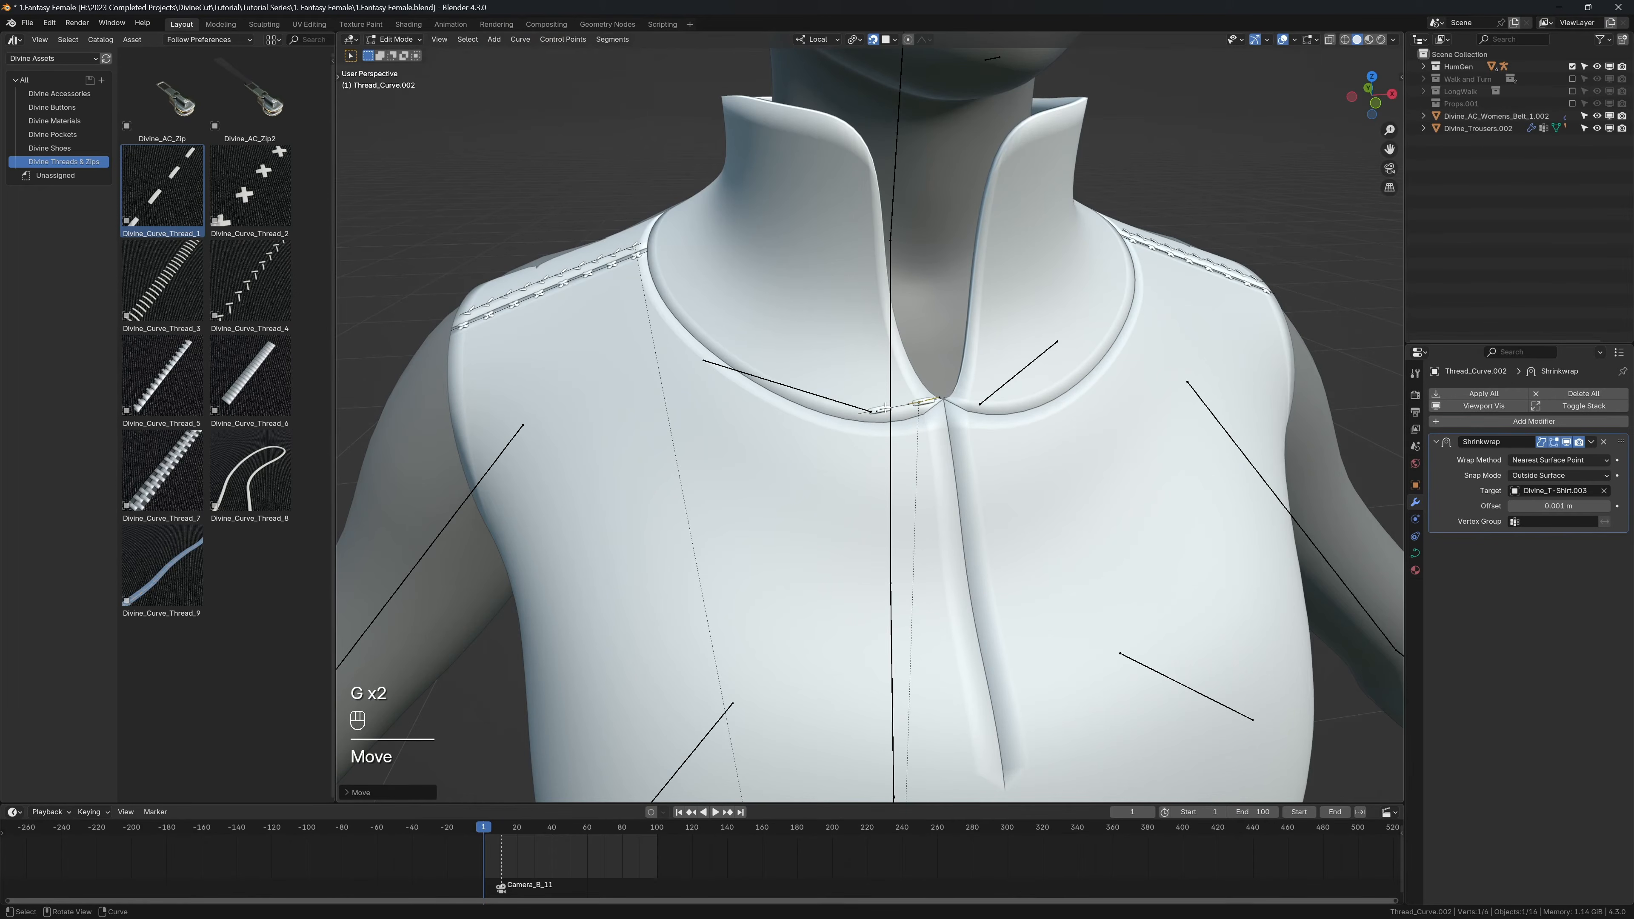
# Step: Extrude the thread curve three times from its end along the front of the collar seam
pyautogui.click(865, 412)
pyautogui.press('e')
pyautogui.click(829, 409)
pyautogui.press('e')
pyautogui.click(729, 349)
pyautogui.press('e')
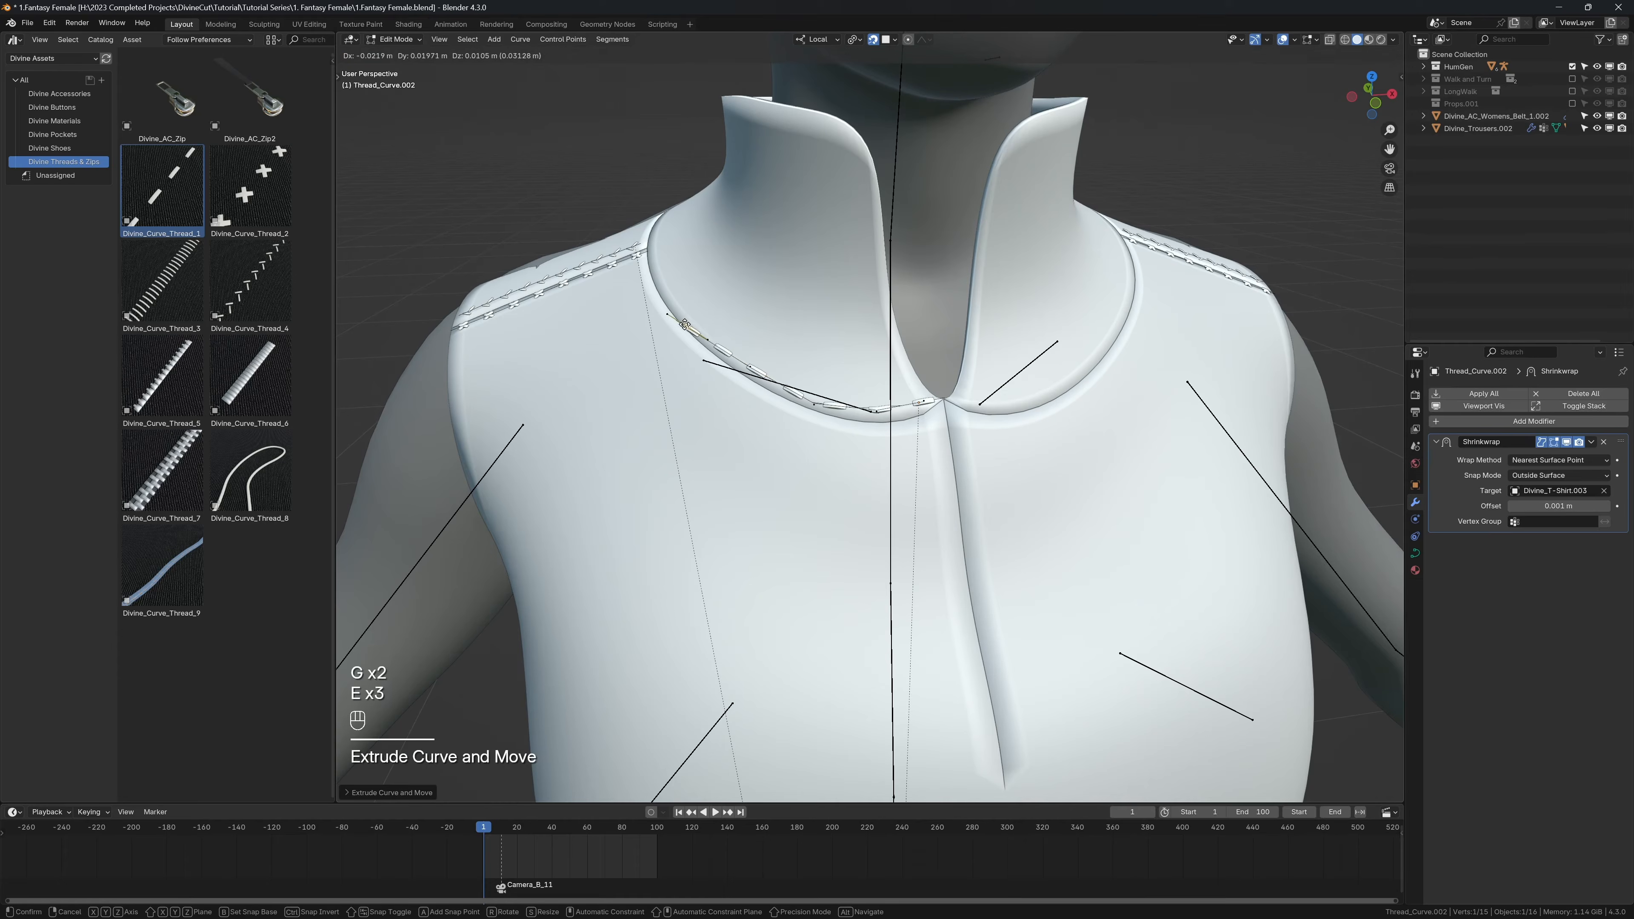
pyautogui.click(689, 310)
# Step: Extrude the collar thread curve twice more up to the top of the shoulder seam
pyautogui.moveTo(690, 310); pyautogui.dragTo(740, 393, button='middle')
pyautogui.press('e')
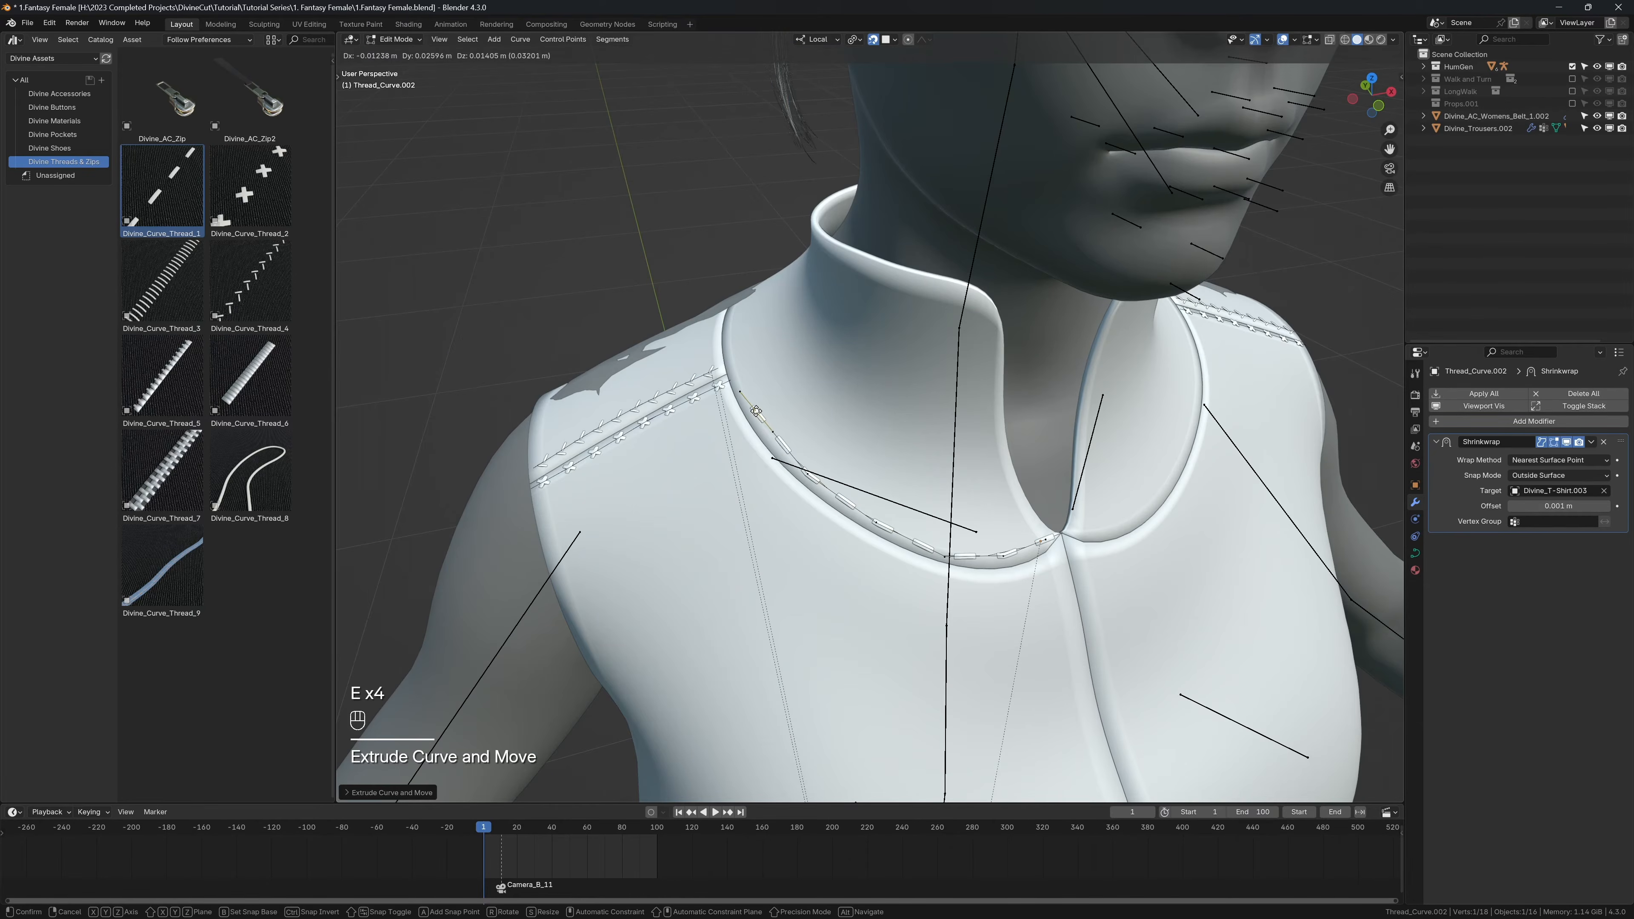
pyautogui.click(754, 411)
pyautogui.press('e')
pyautogui.click(740, 374)
# Step: Extrude the collar thread curve three more times around the side of the neck towards the back
pyautogui.scroll(2, 955, 549)
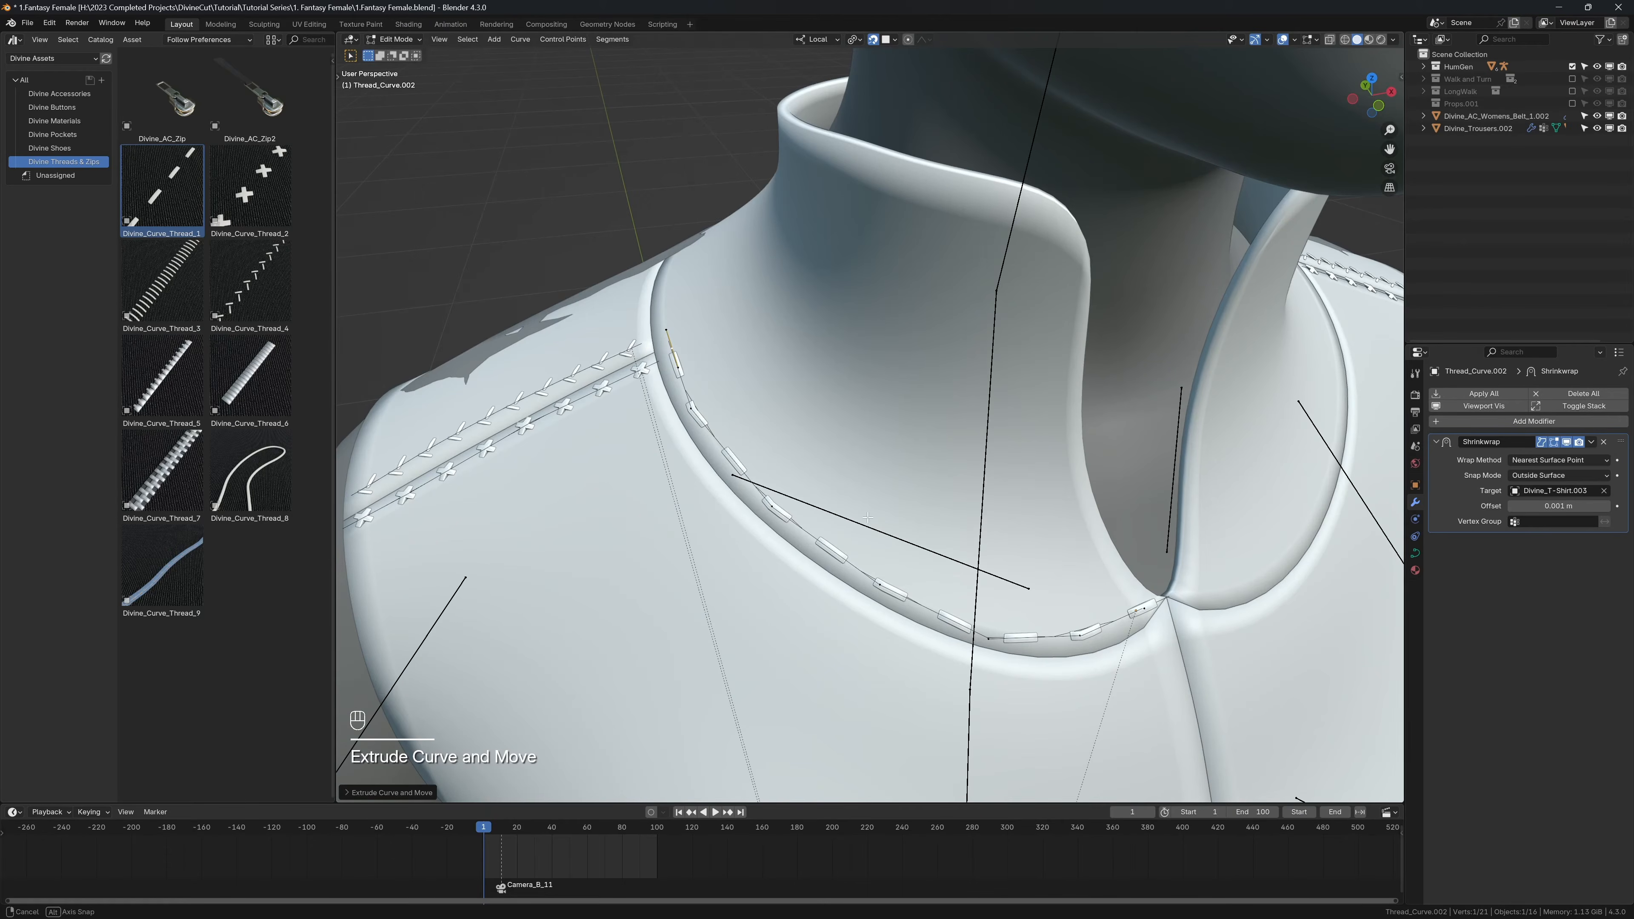
pyautogui.moveTo(868, 517); pyautogui.dragTo(1003, 490, button='middle')
pyautogui.keyDown('shift'); pyautogui.moveTo(920, 399); pyautogui.dragTo(864, 505, button='middle'); pyautogui.keyUp('shift')
pyautogui.press('e')
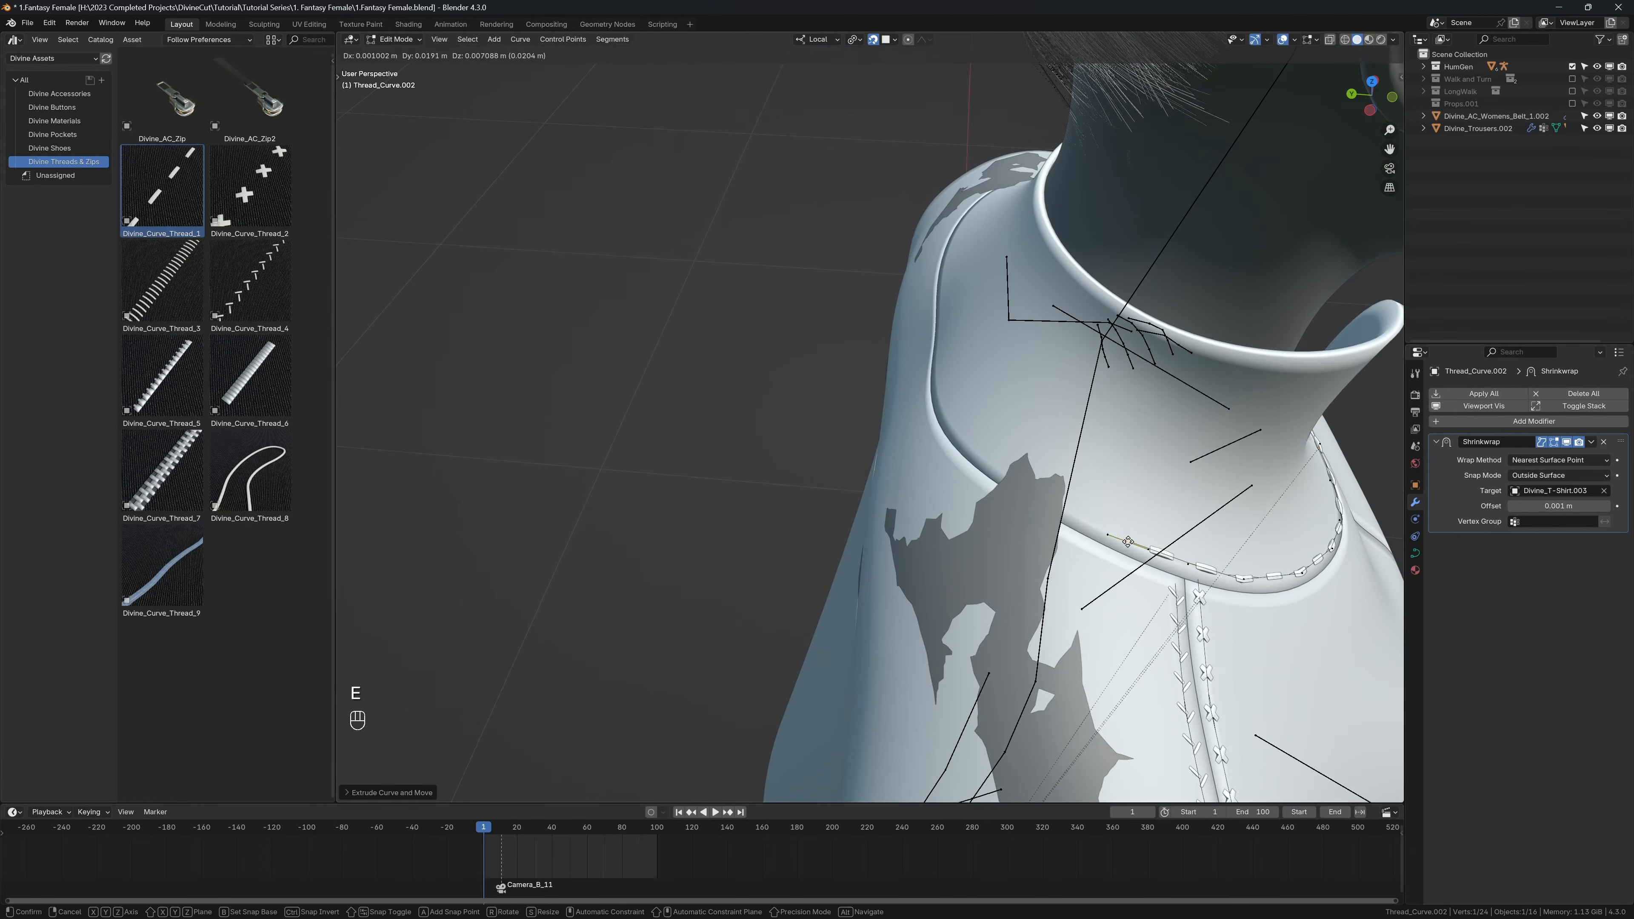
pyautogui.click(1127, 541)
pyautogui.press('e')
pyautogui.click(1047, 497)
pyautogui.press('e')
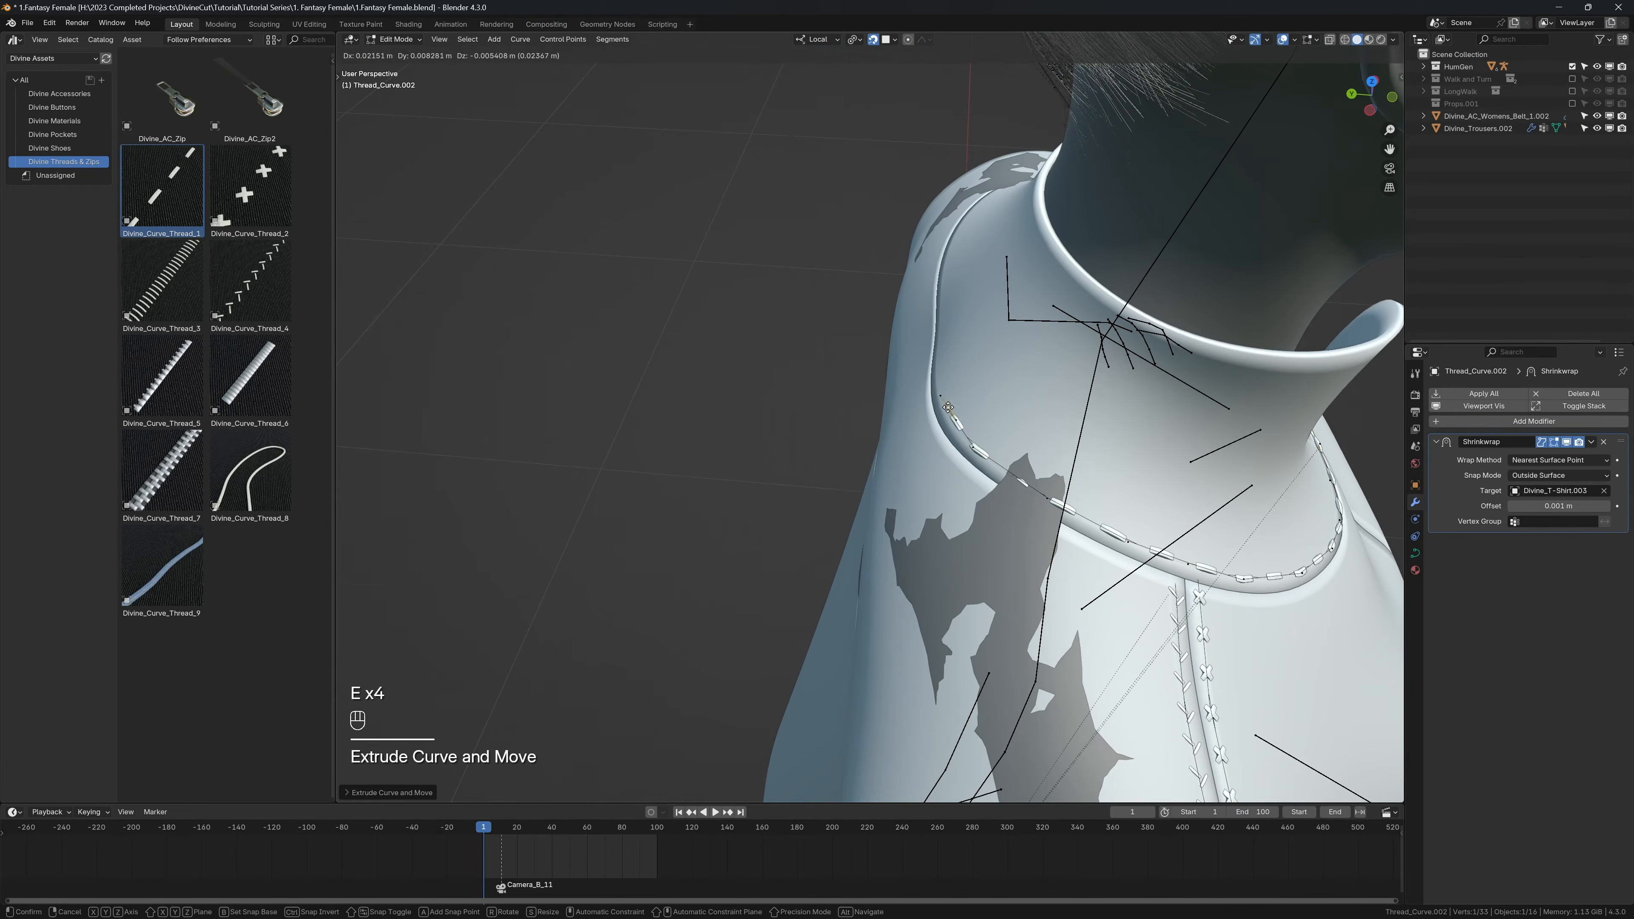
pyautogui.click(948, 407)
# Step: Extend the thread curve along the back collar seam with further extrusions, finishing in back view at the centre line
pyautogui.moveTo(947, 407); pyautogui.dragTo(1145, 412, button='middle')
pyautogui.keyDown('shift'); pyautogui.moveTo(1145, 411); pyautogui.dragTo(1041, 528, button='middle'); pyautogui.keyUp('shift')
pyautogui.scroll(2, 1065, 369)
pyautogui.press('e')
pyautogui.click(1116, 467)
pyautogui.press('KP_1')
pyautogui.press('ctrl+KP_1')
pyautogui.scroll(2, 1132, 340)
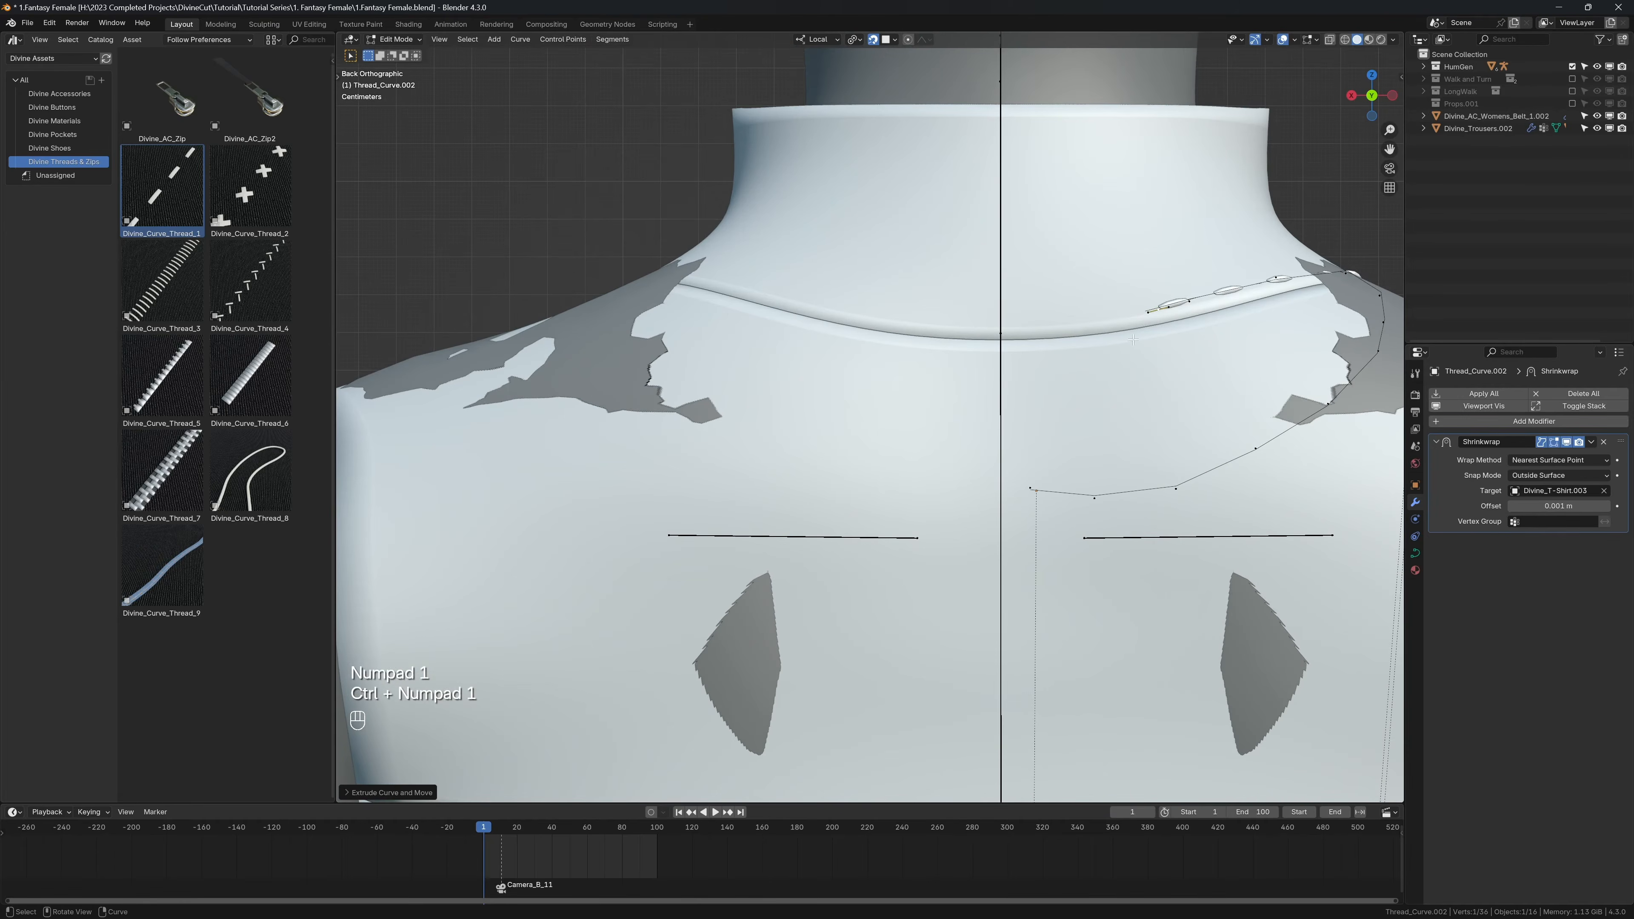
pyautogui.press('e')
pyautogui.click(1097, 319)
pyautogui.press('e')
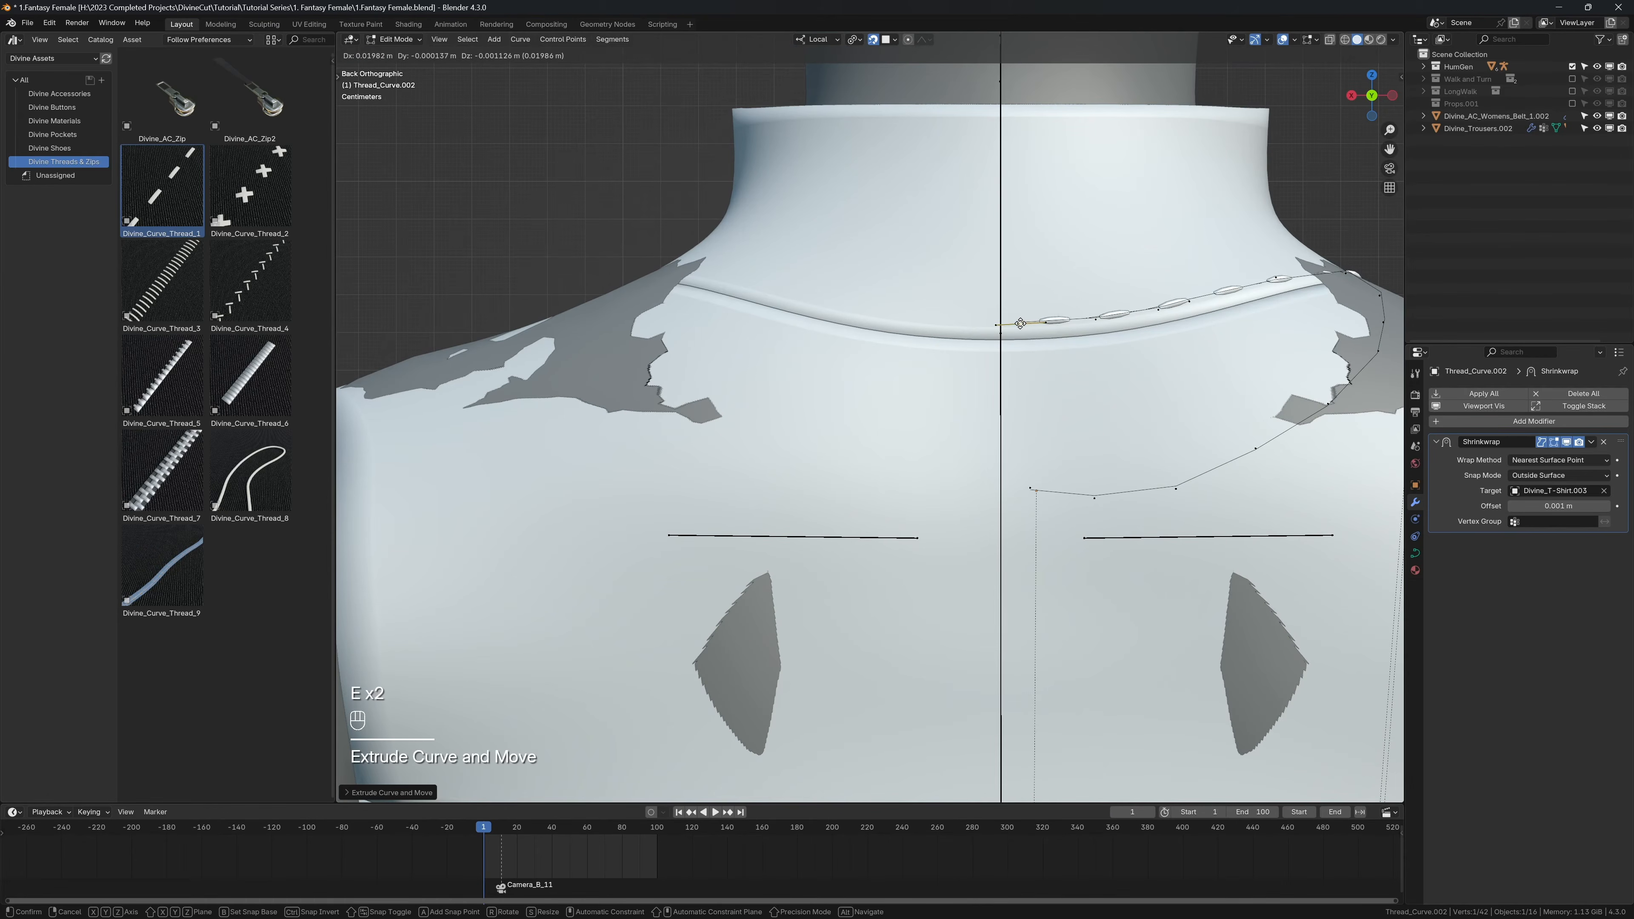
pyautogui.click(1013, 323)
# Step: Select the run of curve points along the back collar seam and tilt them so the stitches lie flat
pyautogui.keyDown('shift'); pyautogui.moveTo(1181, 301); pyautogui.dragTo(1078, 324, button='middle'); pyautogui.keyUp('shift')
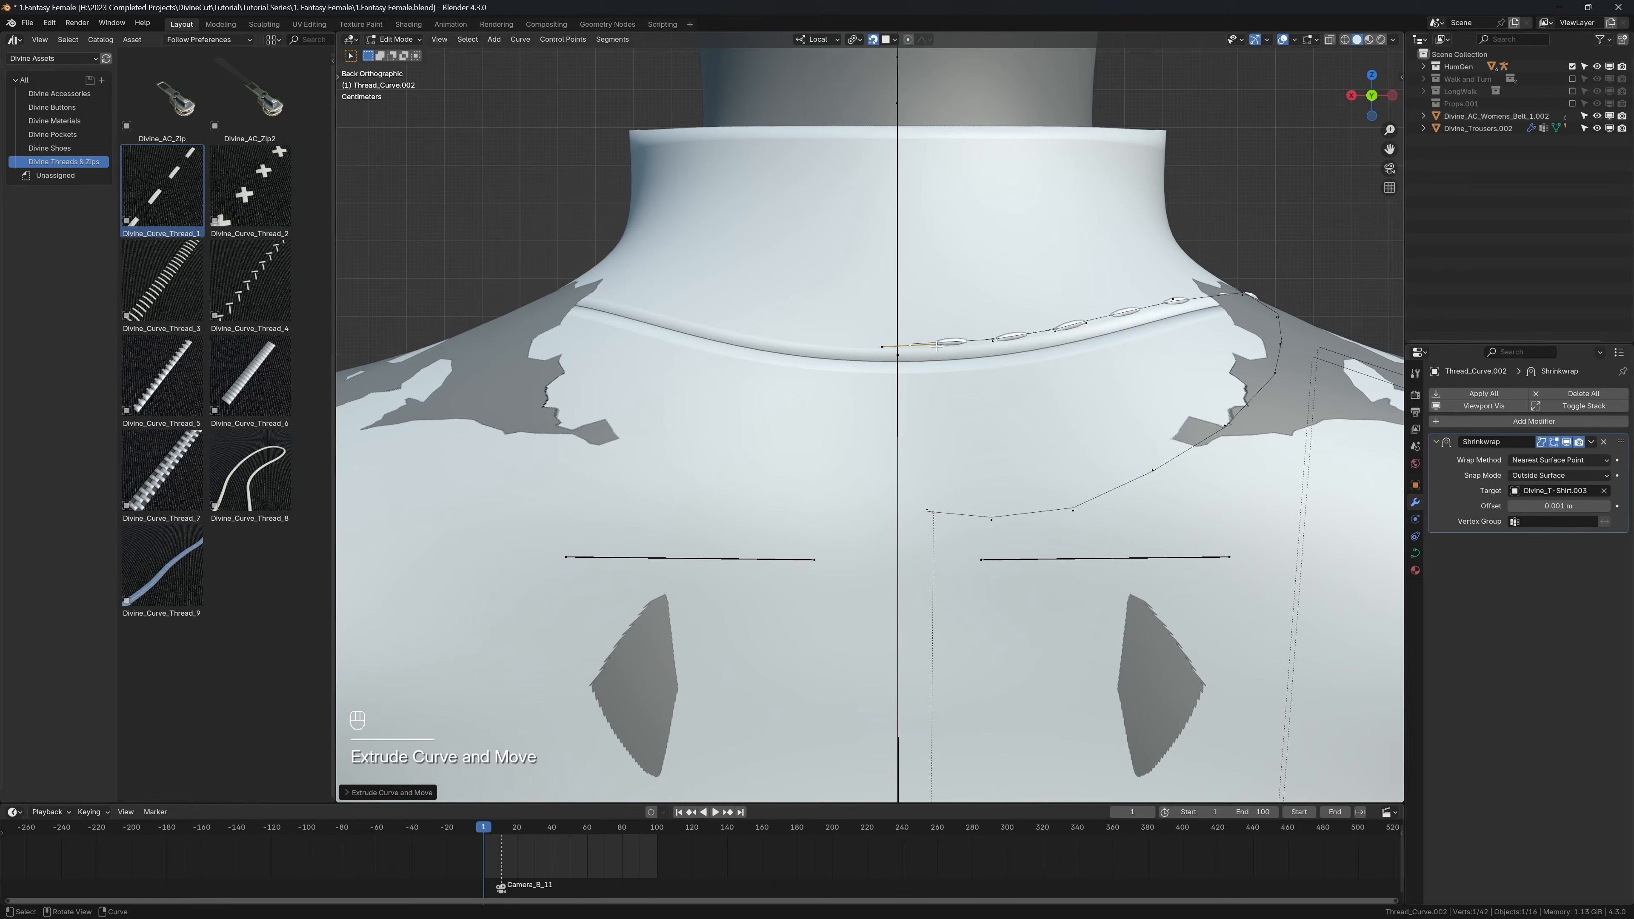
pyautogui.keyDown('ctrl'); pyautogui.click(1173, 299); pyautogui.keyUp('ctrl')
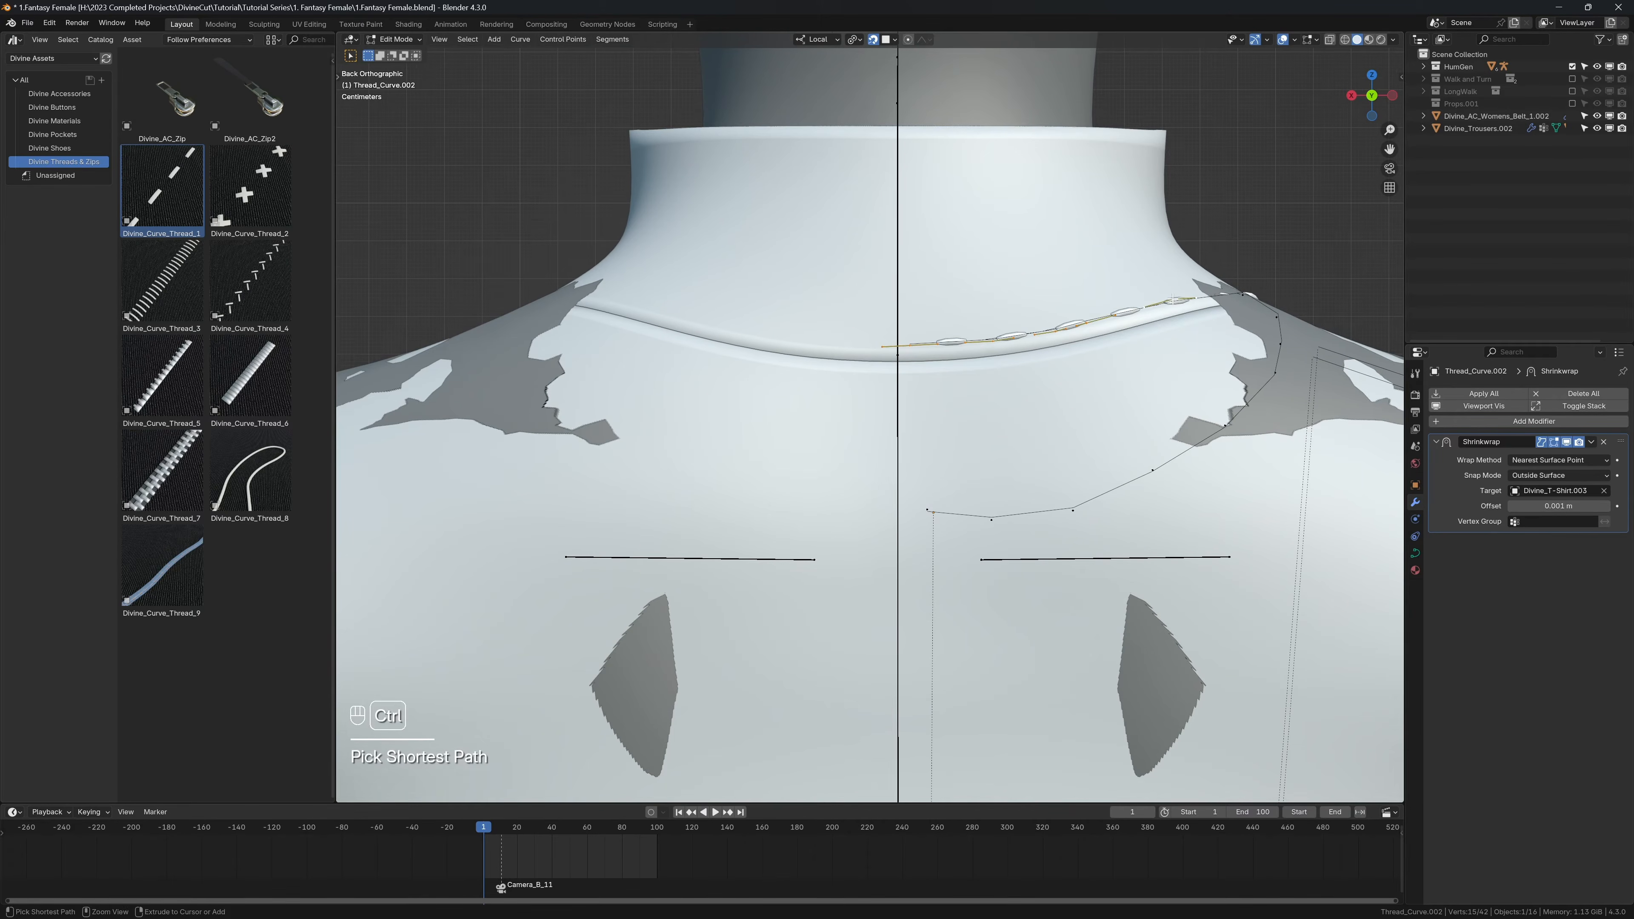
pyautogui.scroll(1, 1222, 378)
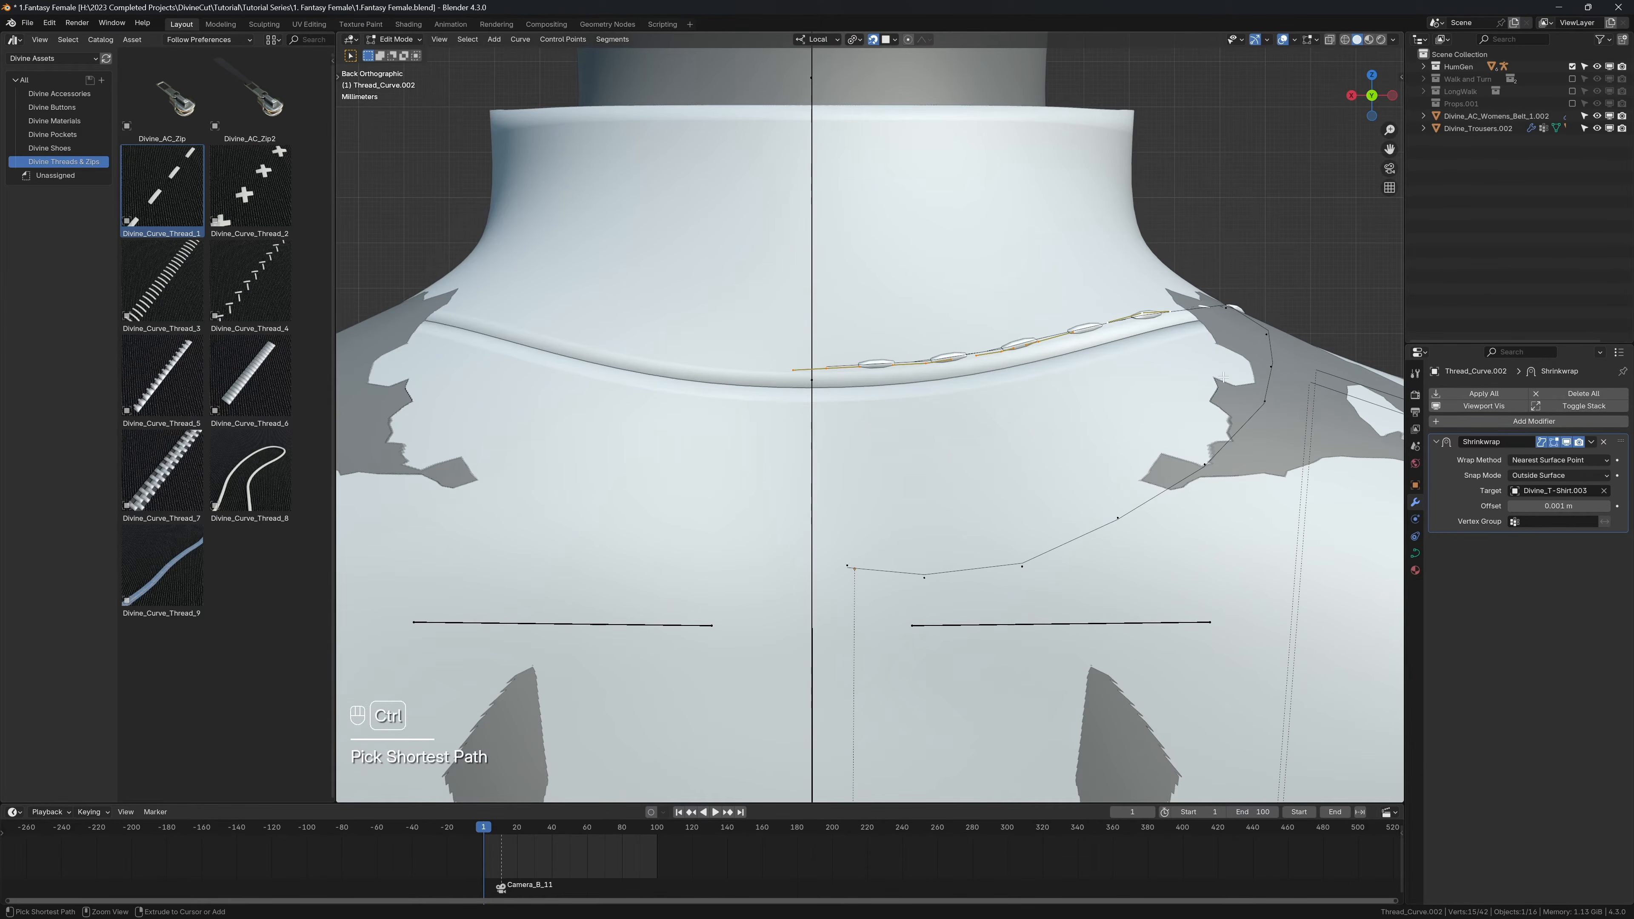
pyautogui.hotkey('ctrl', 't')
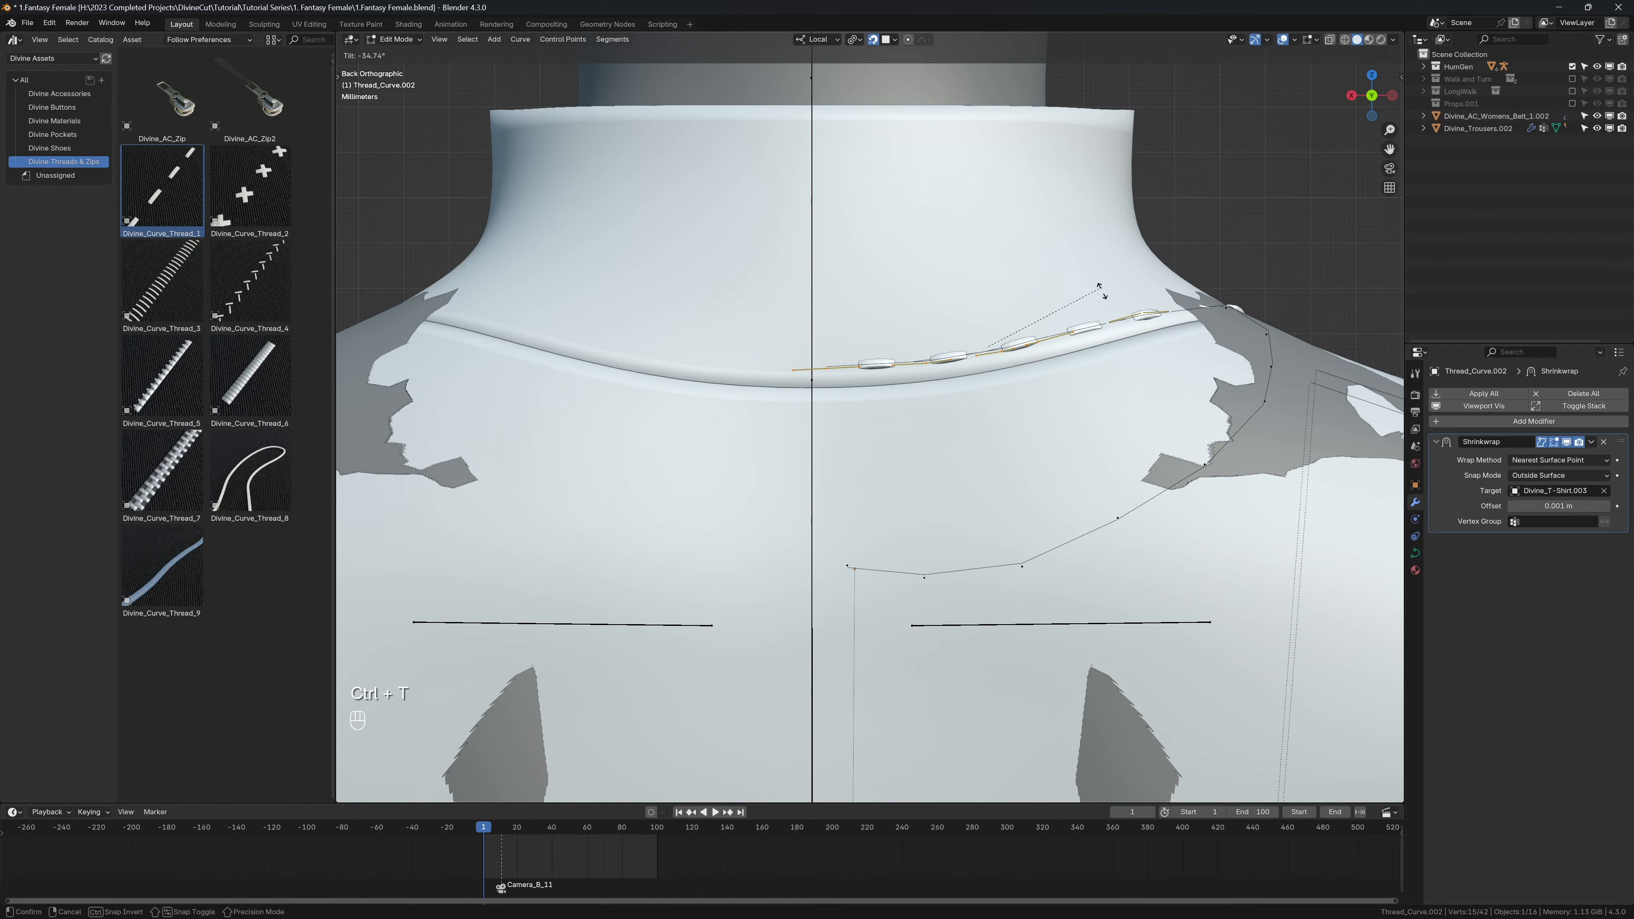
pyautogui.click(1062, 260)
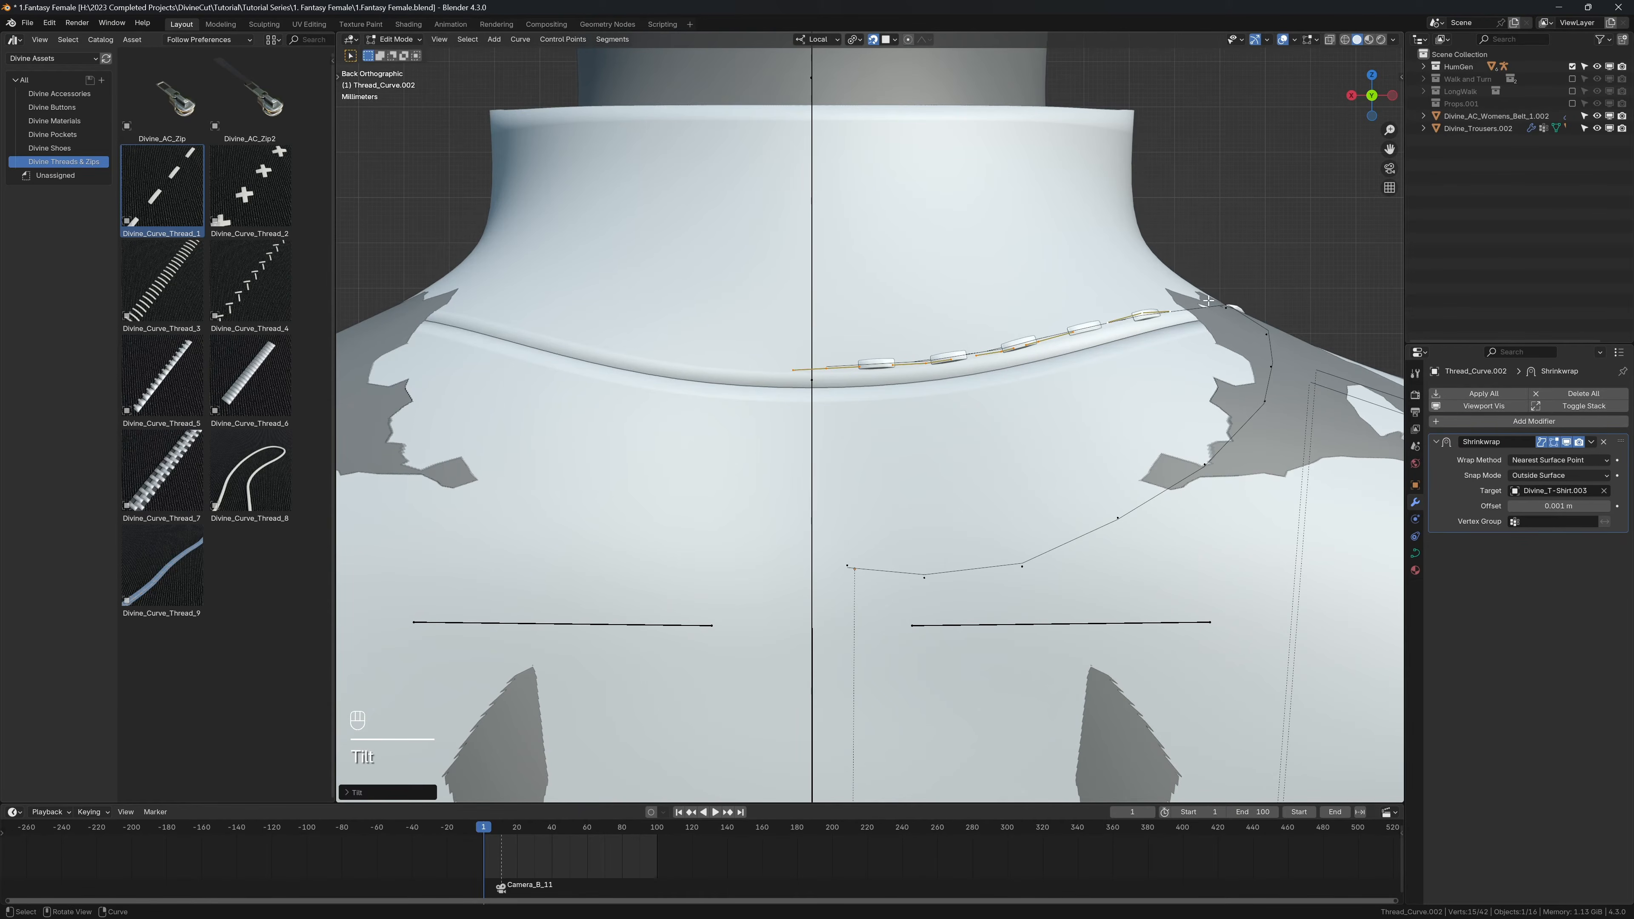
# Step: Turn off snapping and subdivide the thread curve section at the back of the collar near the shoulder
pyautogui.moveTo(1209, 300); pyautogui.dragTo(1158, 324, button='middle')
pyautogui.scroll(-3, 1145, 341)
pyautogui.moveTo(1116, 380); pyautogui.dragTo(1037, 422, button='middle')
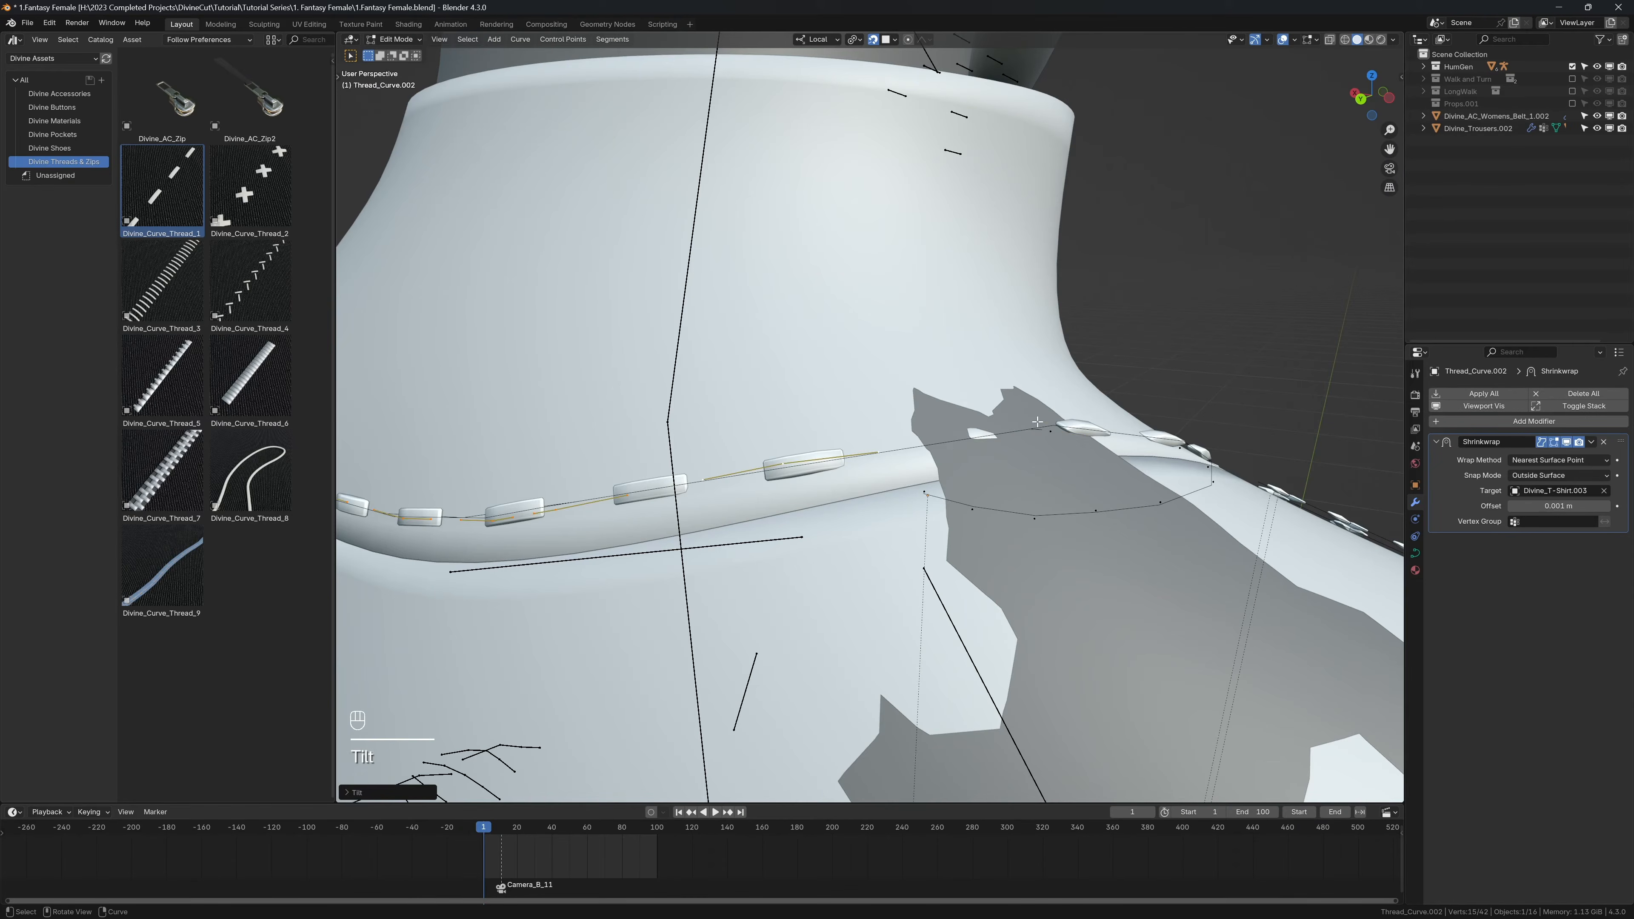
pyautogui.click(1049, 431)
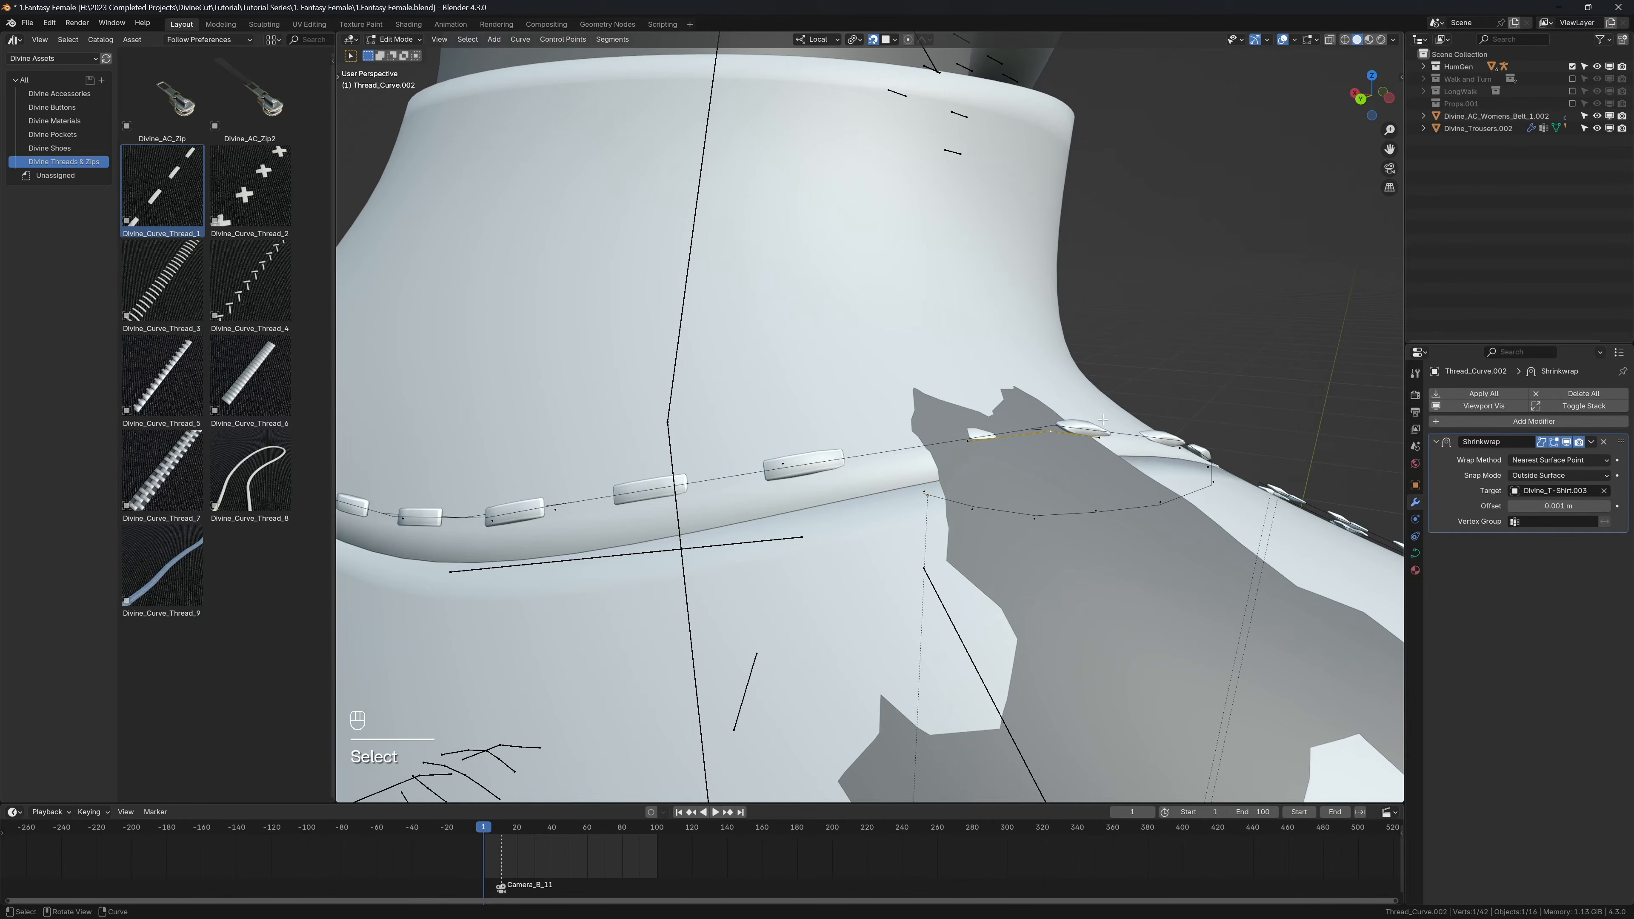
pyautogui.hotkey('shift', 'Tab')
pyautogui.press('g')
pyautogui.rightClick(1117, 340)
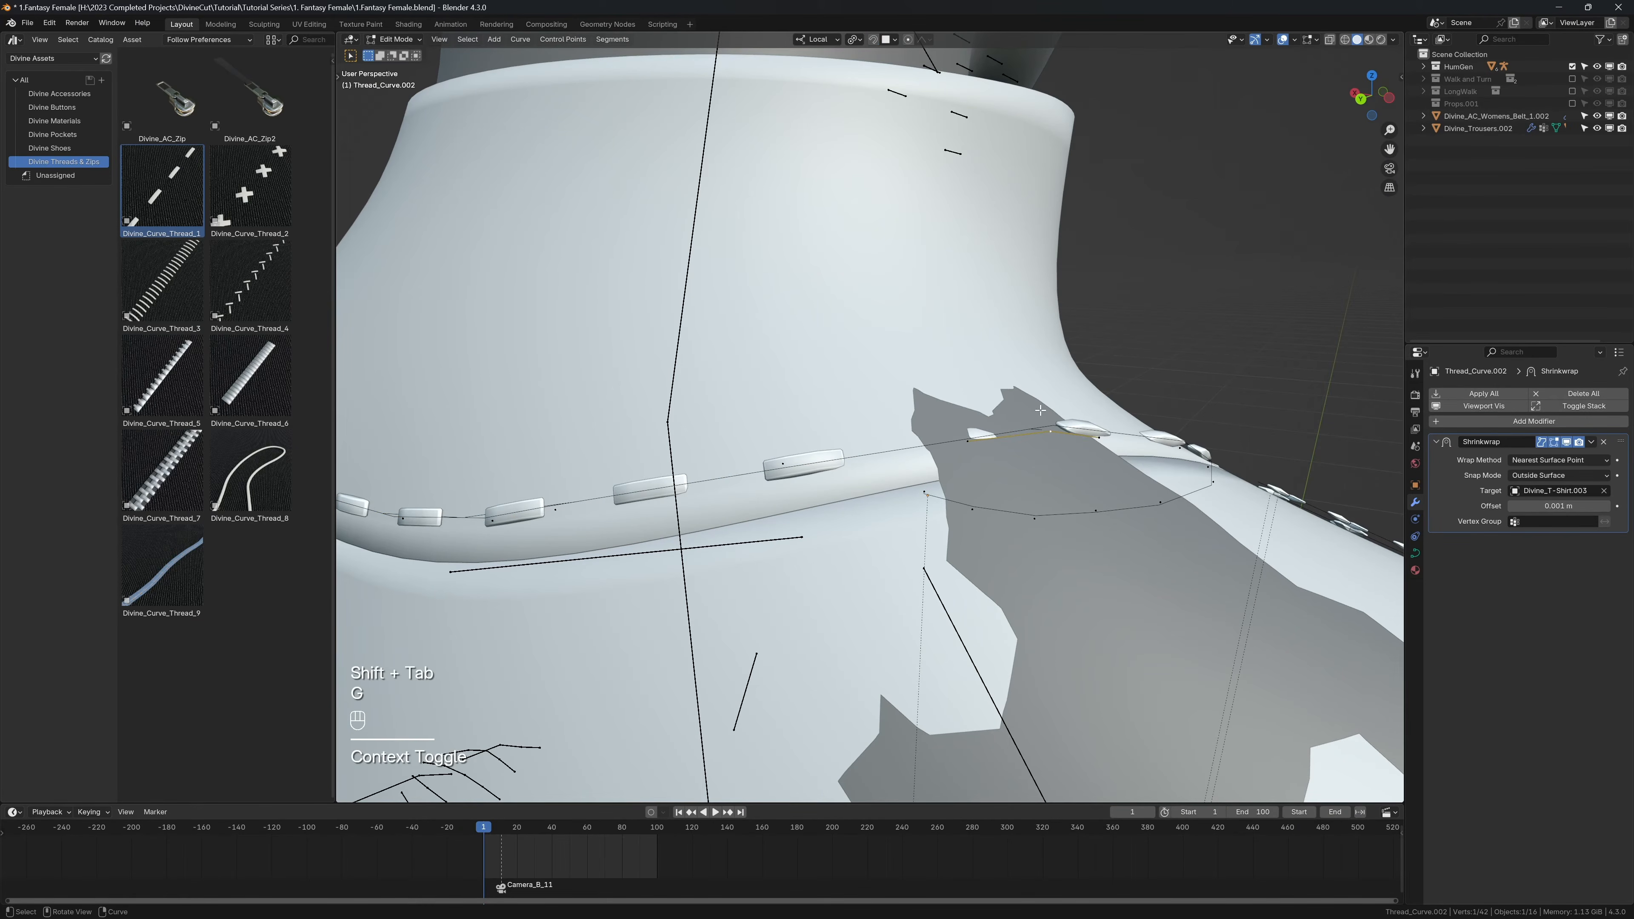
pyautogui.rightClick(816, 472)
pyautogui.click(814, 468)
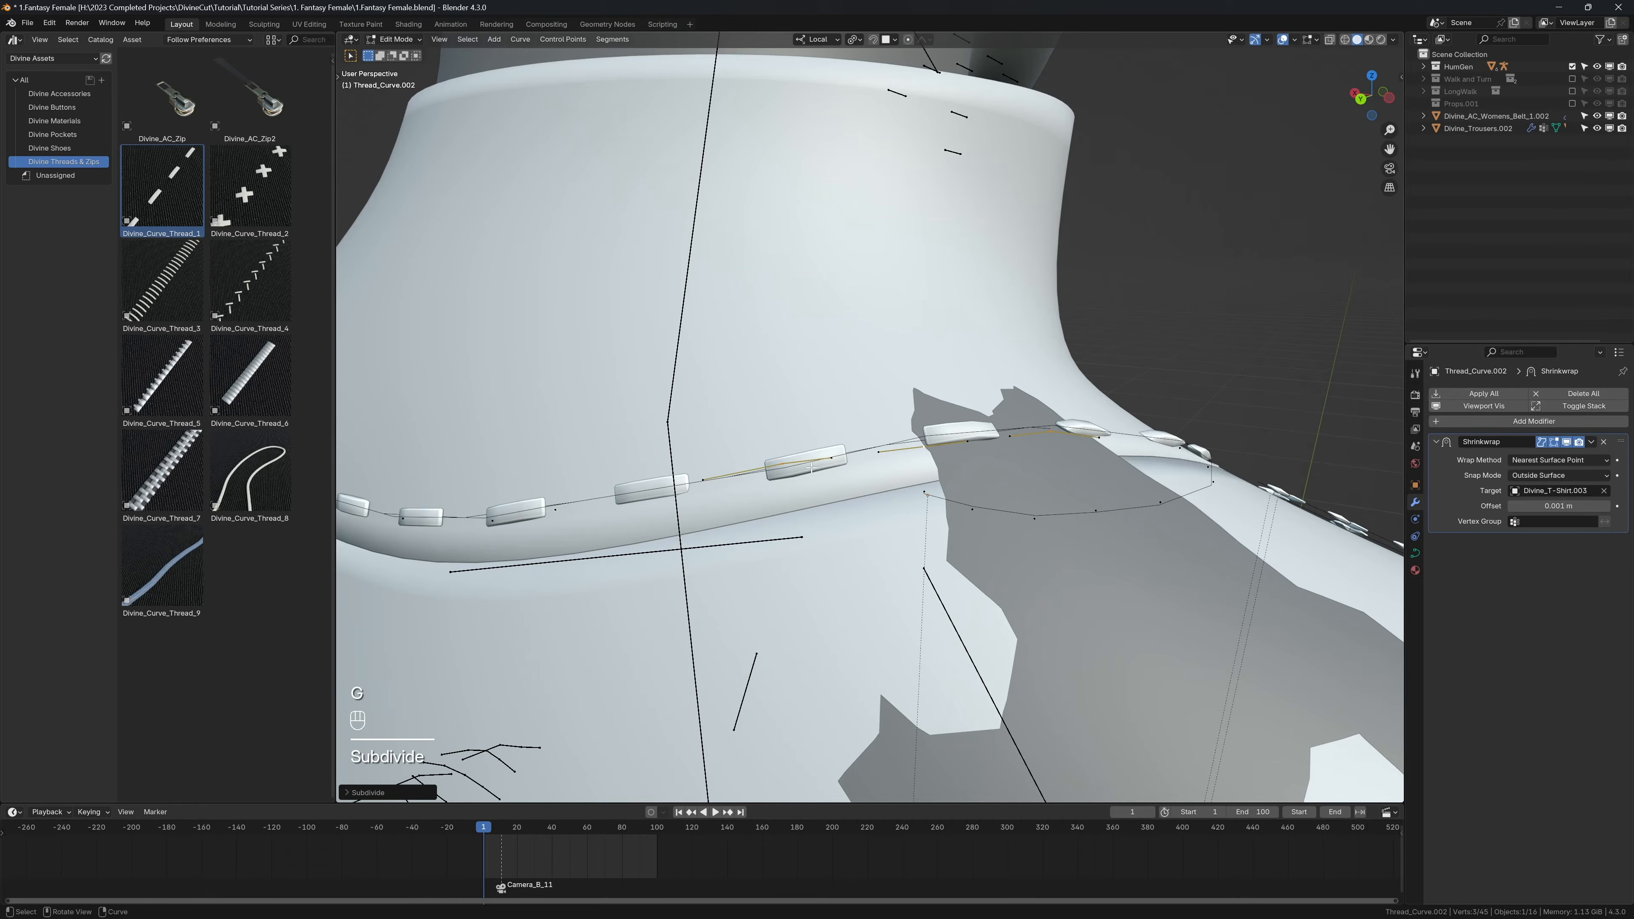
# Step: Undo the last subdivision and subdivide the selected thread curve segment at the back of the collar again
pyautogui.hotkey('ctrl', 'z')
pyautogui.rightClick(920, 267)
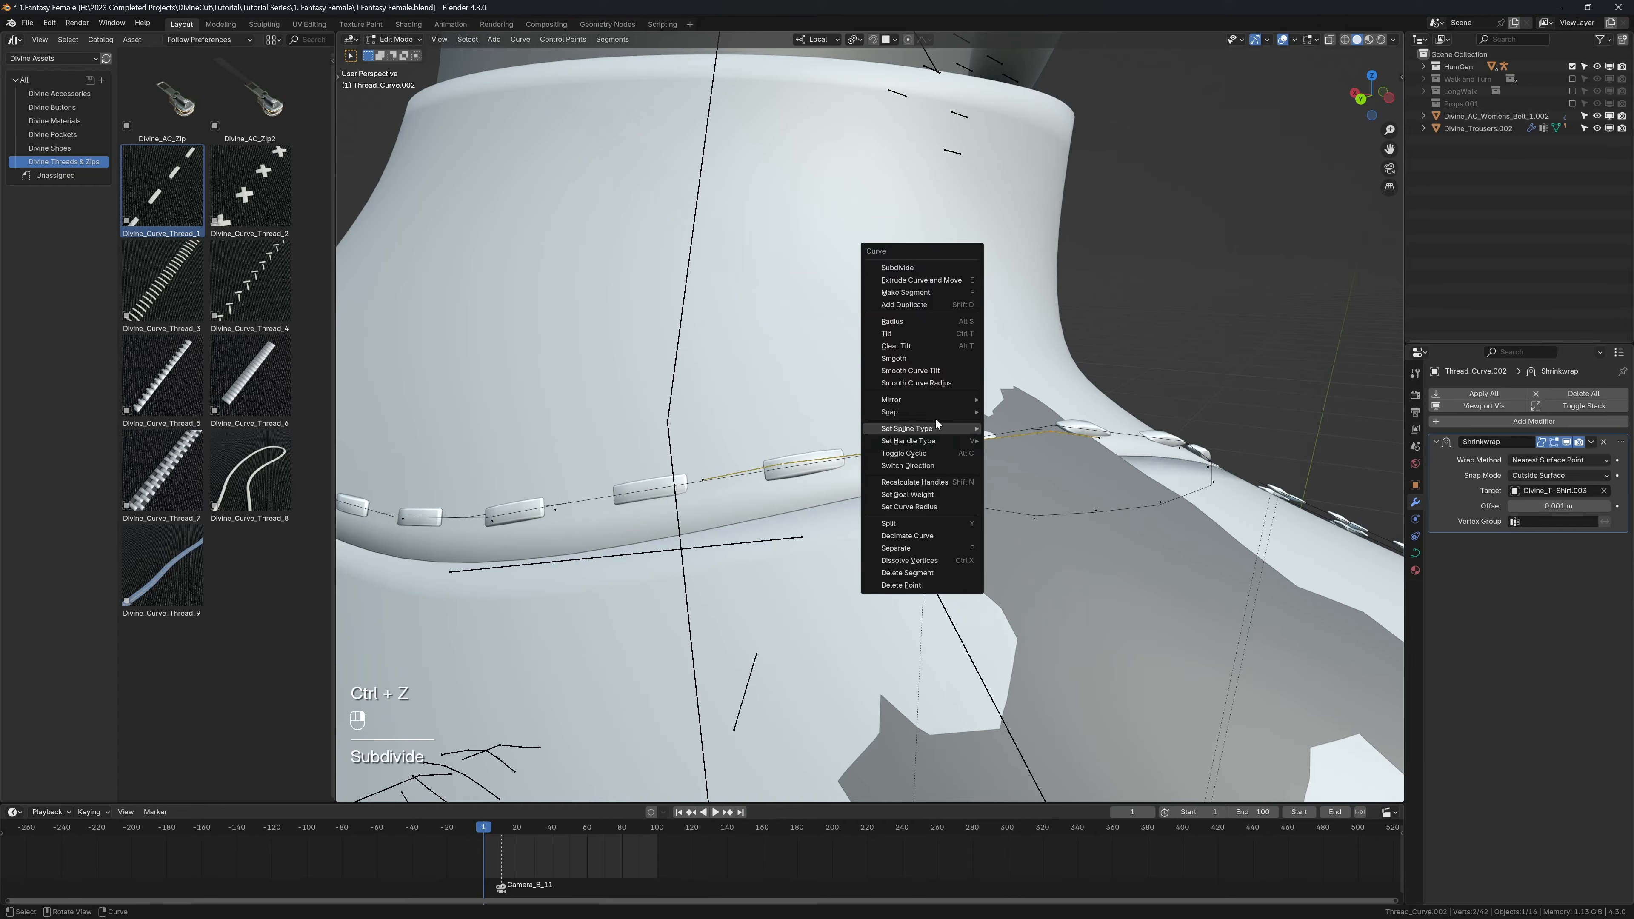
pyautogui.click(906, 266)
# Step: Turn snapping back on and move the new curve point onto the back collar seam
pyautogui.click(938, 479)
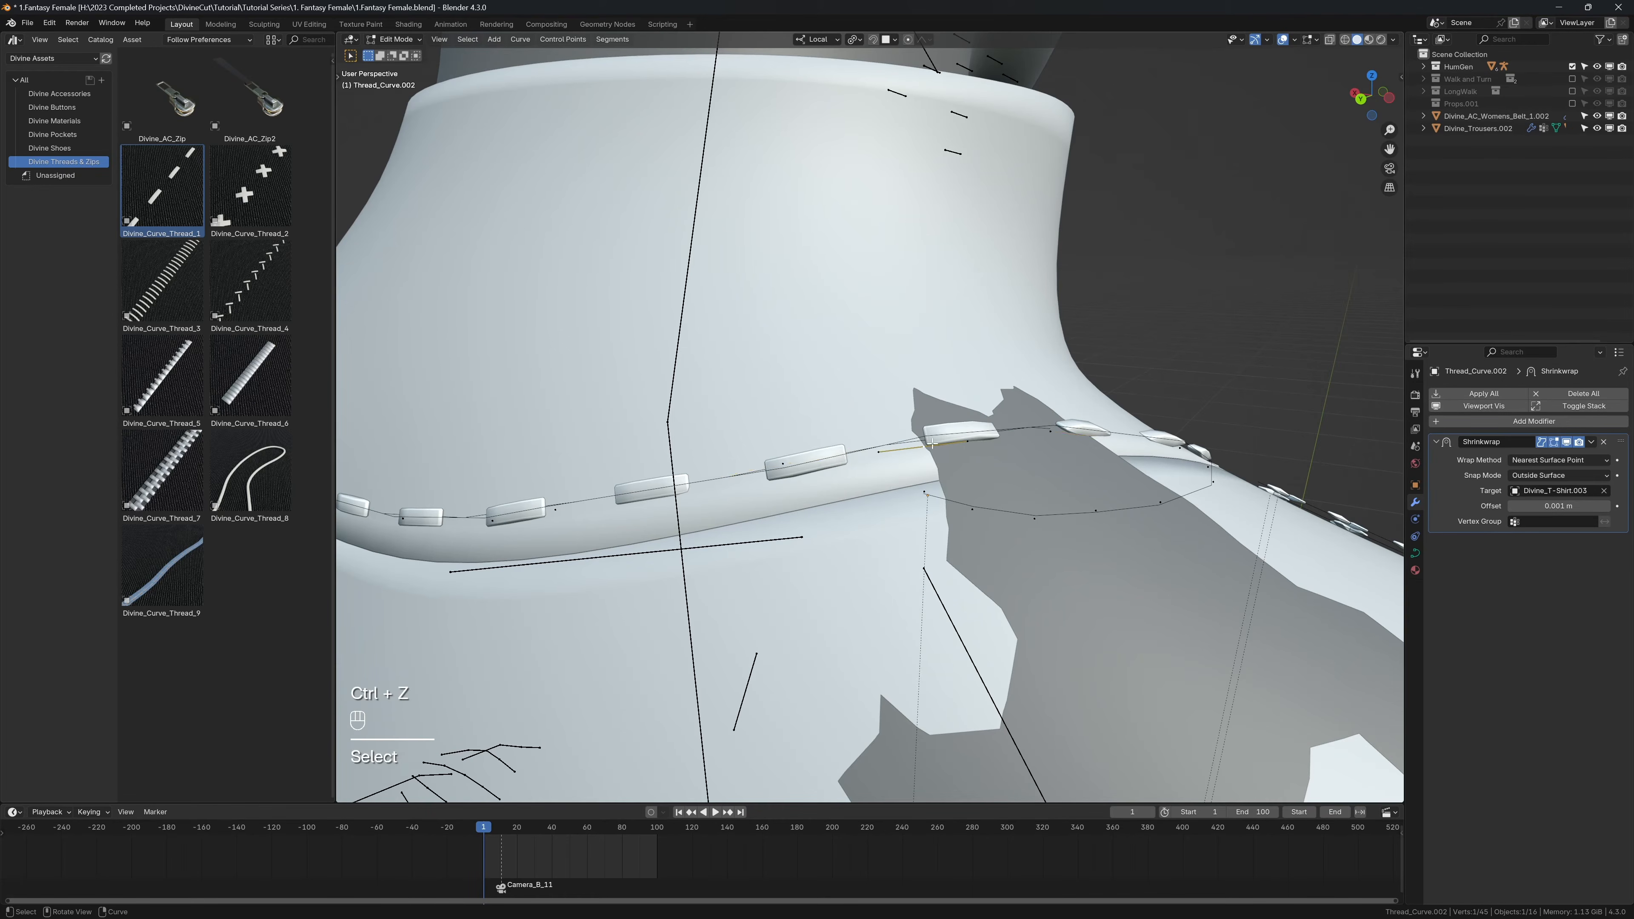
pyautogui.press('g')
pyautogui.rightClick(943, 494)
pyautogui.hotkey('shift', 'Tab')
pyautogui.moveTo(943, 494); pyautogui.dragTo(931, 534, button='middle')
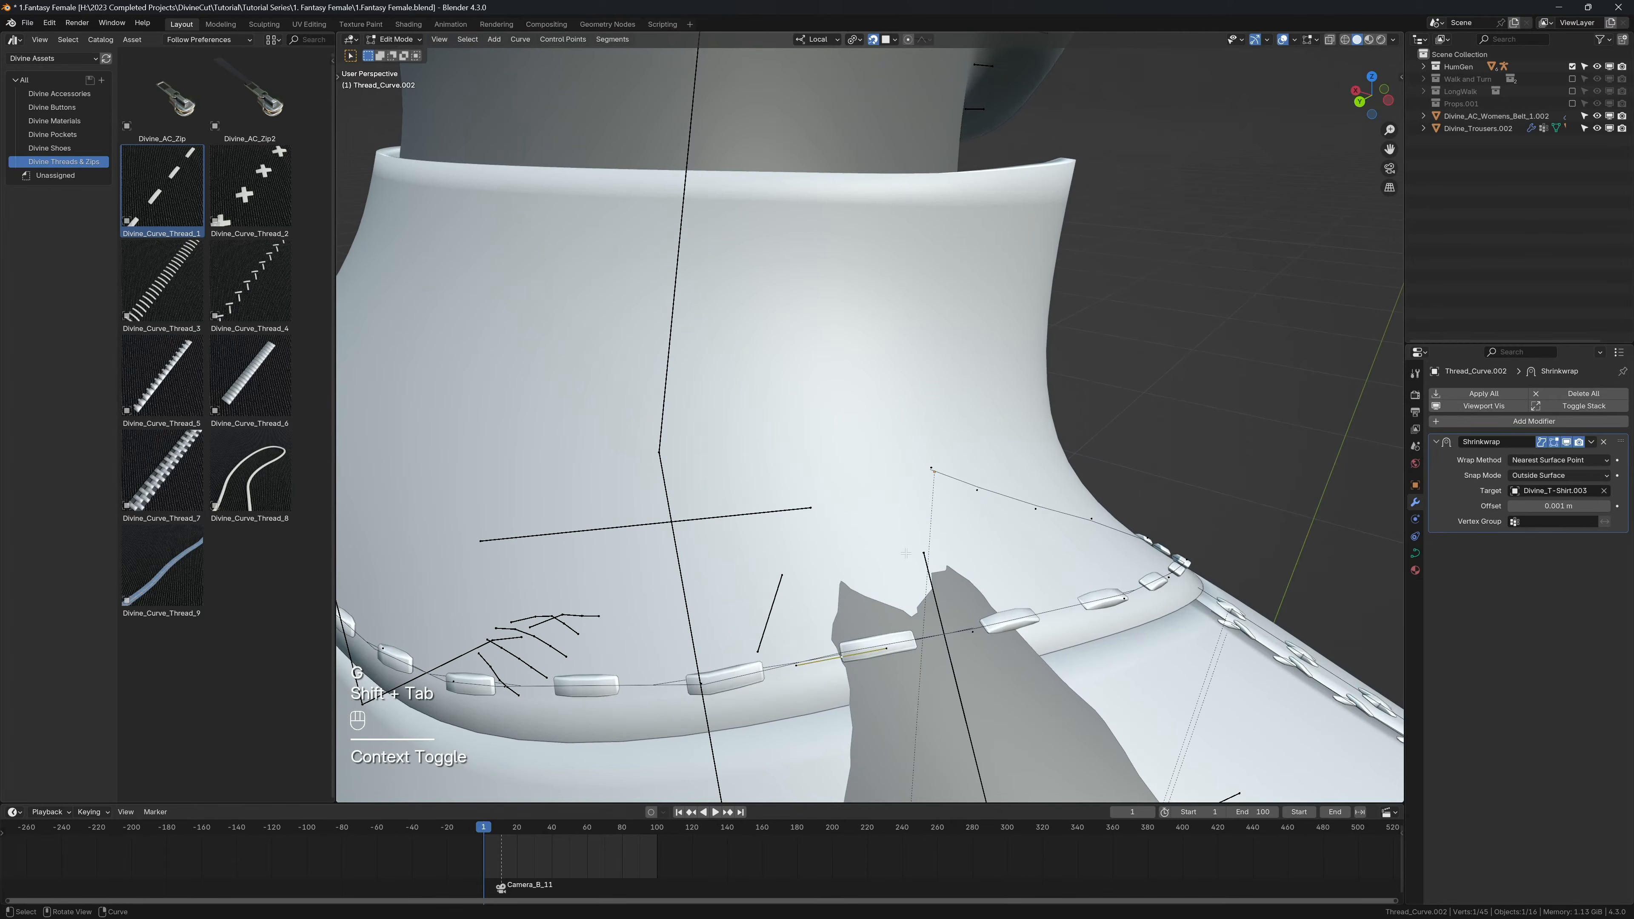
pyautogui.press('g')
pyautogui.click(881, 662)
# Step: Change the handle type of all collar thread curve points and return to Object Mode
pyautogui.moveTo(882, 663); pyautogui.dragTo(858, 517, button='middle')
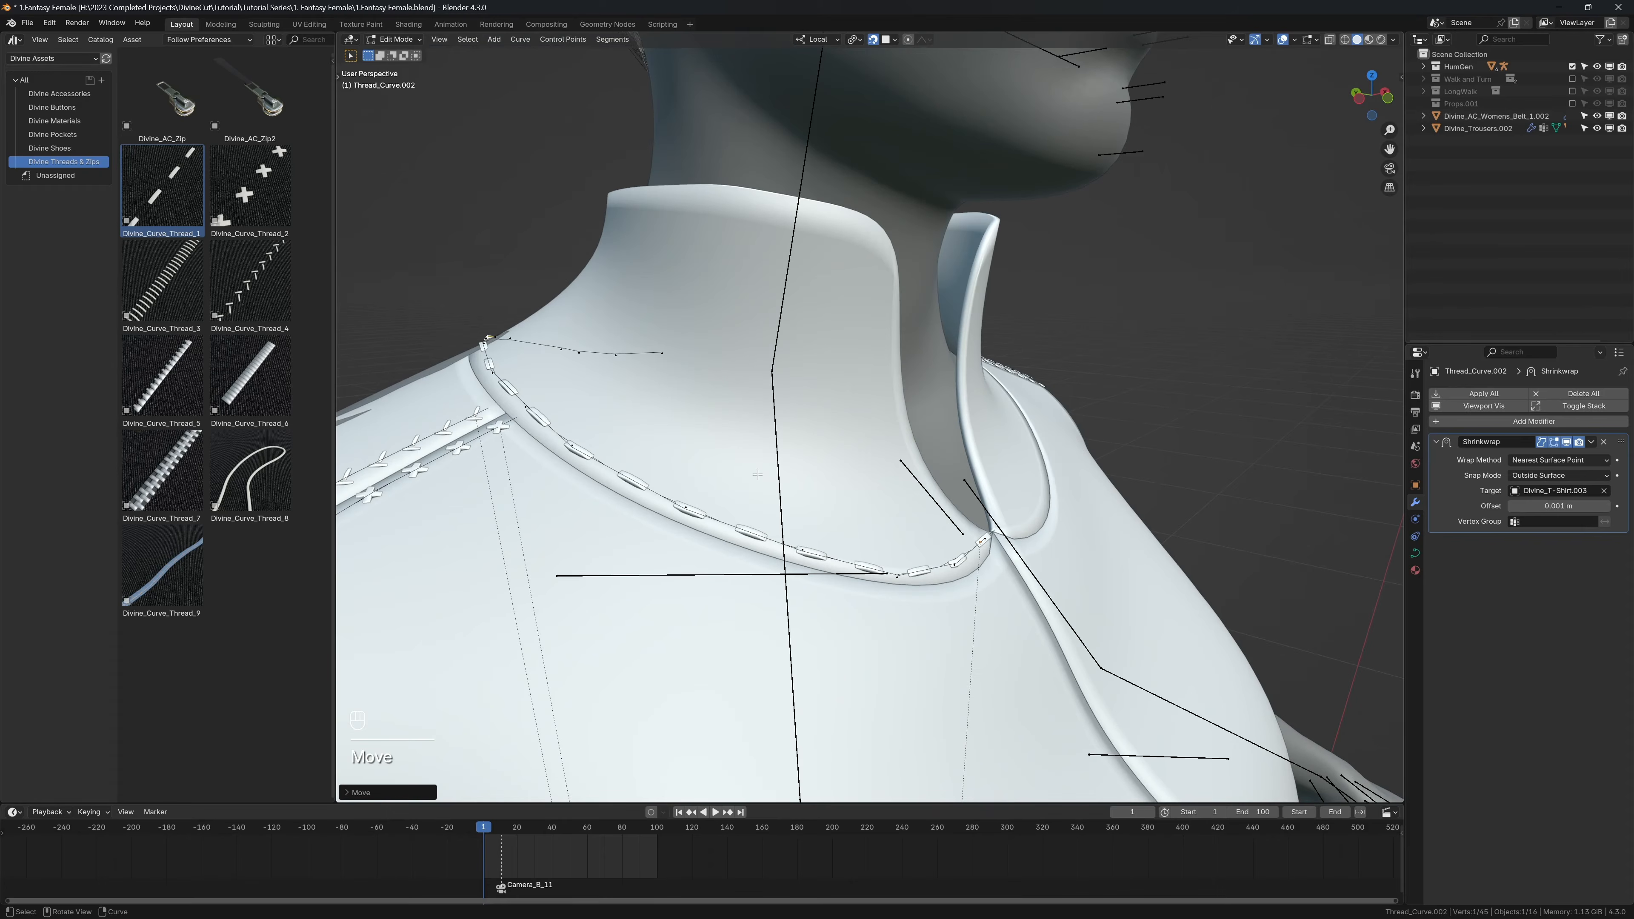
pyautogui.press('a')
pyautogui.rightClick(672, 436)
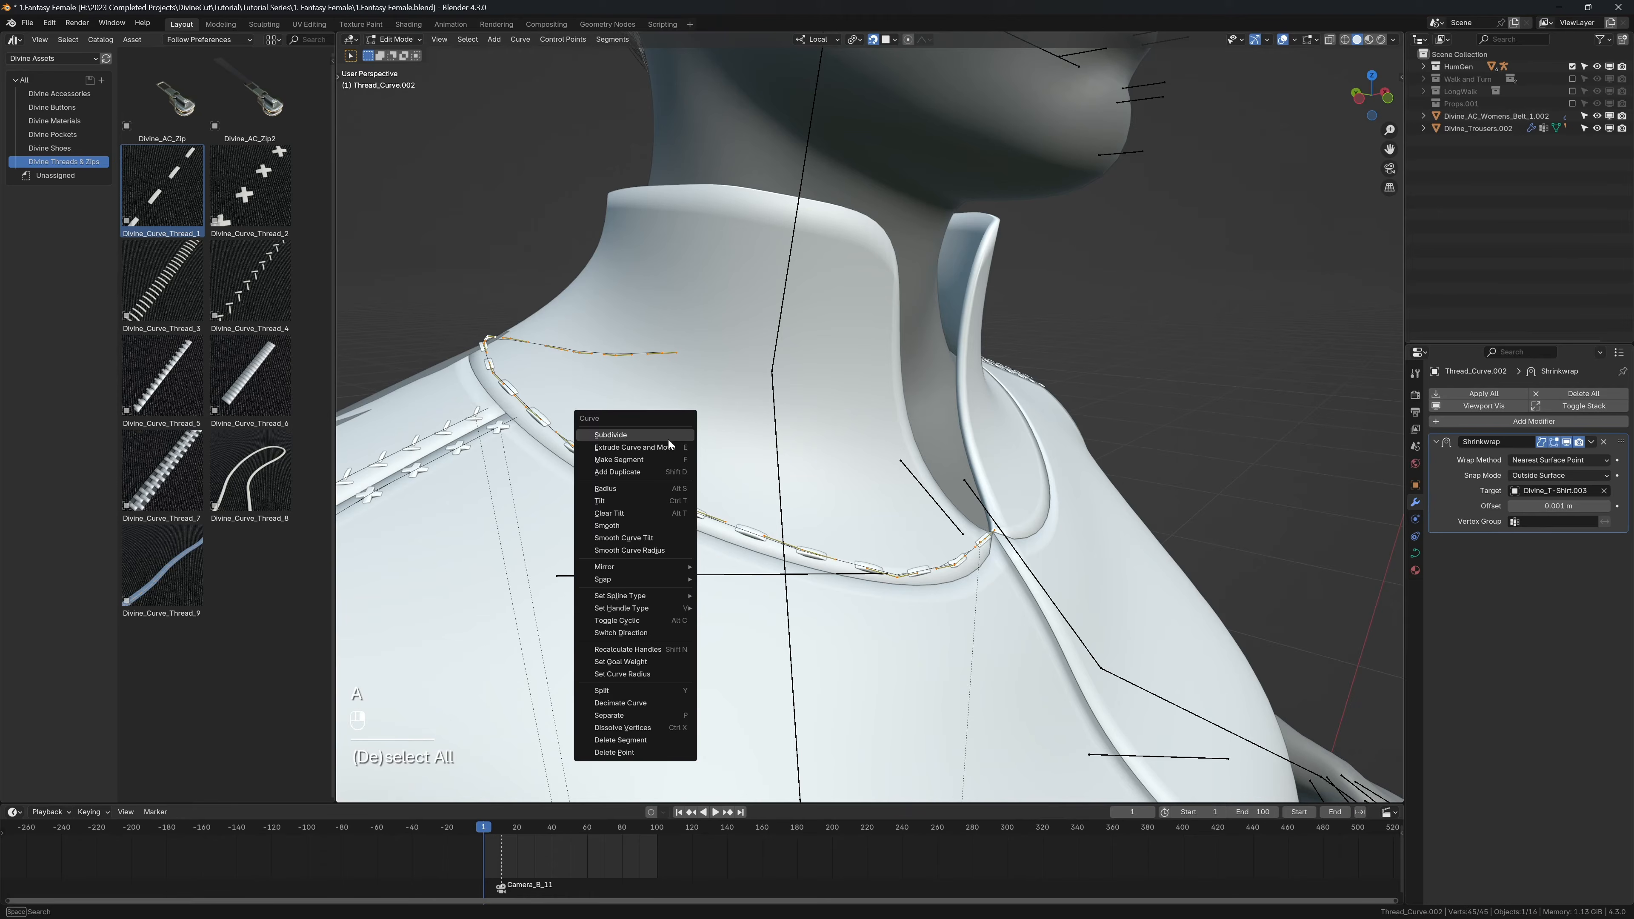
pyautogui.moveTo(639, 611)
pyautogui.click(721, 611)
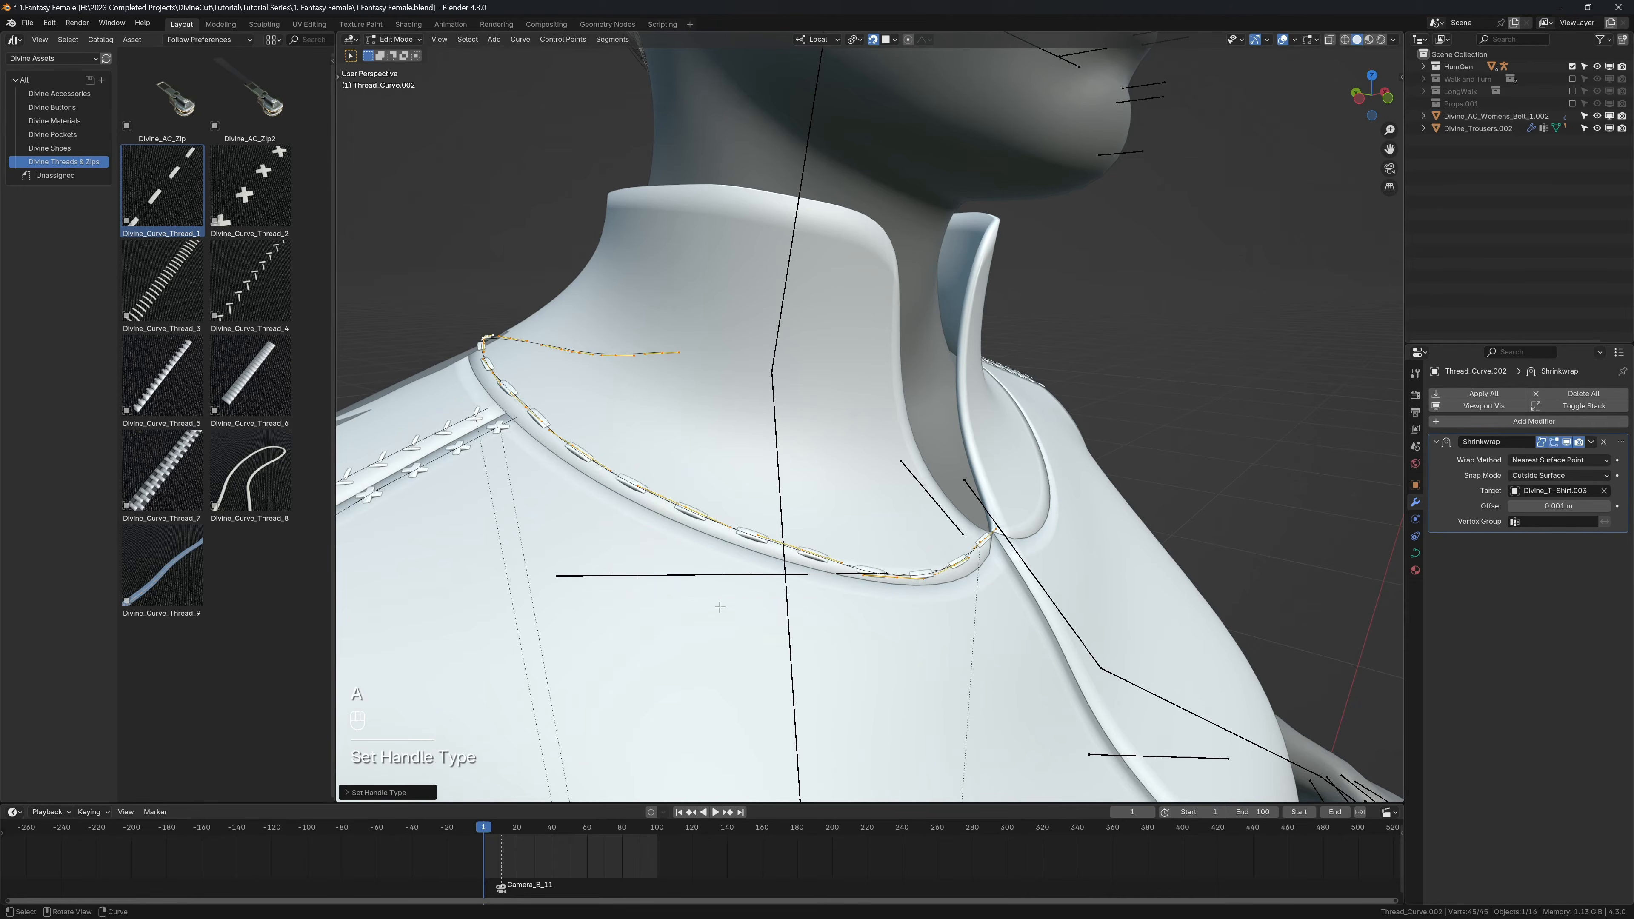
pyautogui.moveTo(720, 611); pyautogui.dragTo(845, 547, button='middle')
pyautogui.press('Tab')
# Step: Add a Mirror modifier to the collar stitches with Divine_T-Shirt.003 as the mirror object, and turn off snapping
pyautogui.click(835, 548)
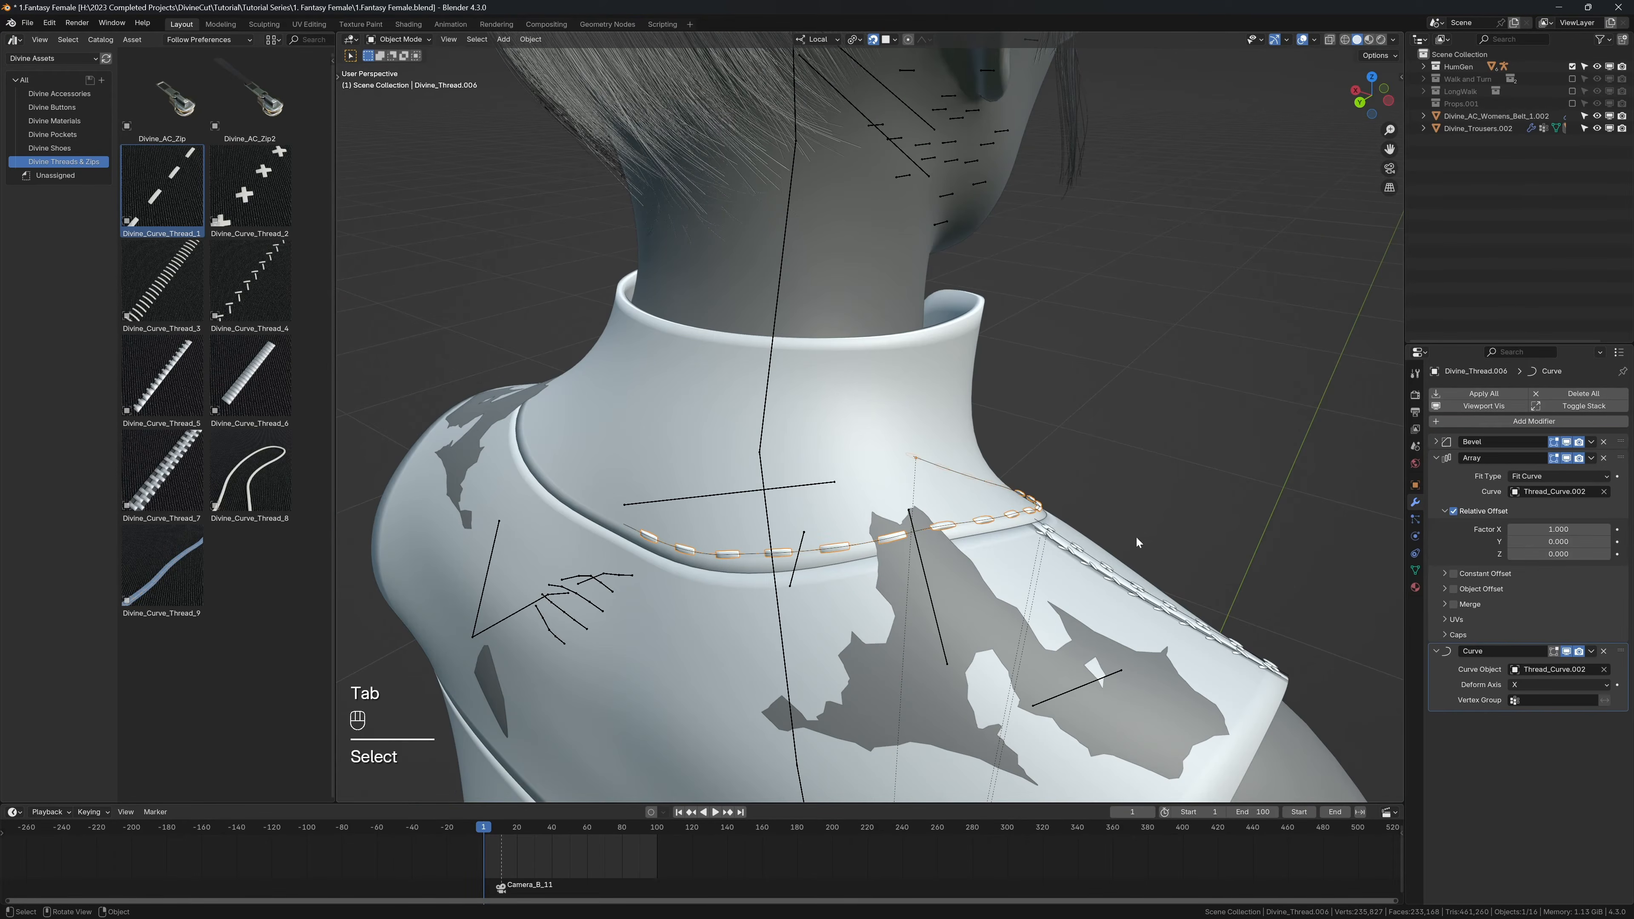
pyautogui.keyDown('ctrl'); pyautogui.click(1441, 461); pyautogui.keyUp('ctrl')
pyautogui.click(1499, 421)
pyautogui.write('mirro')
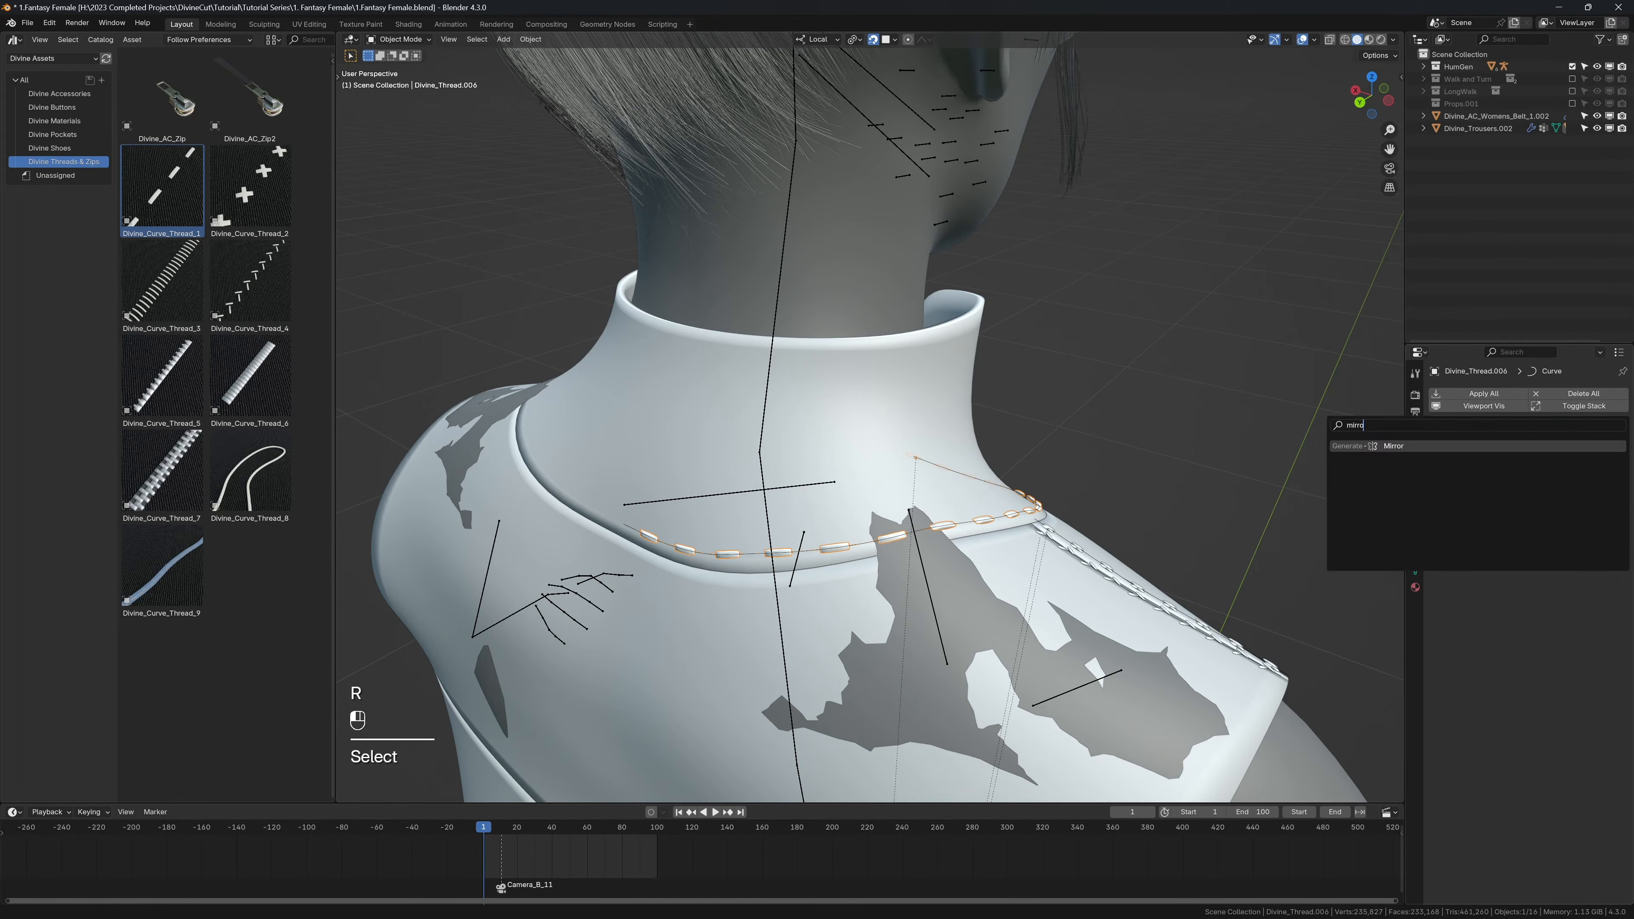
pyautogui.press('Return')
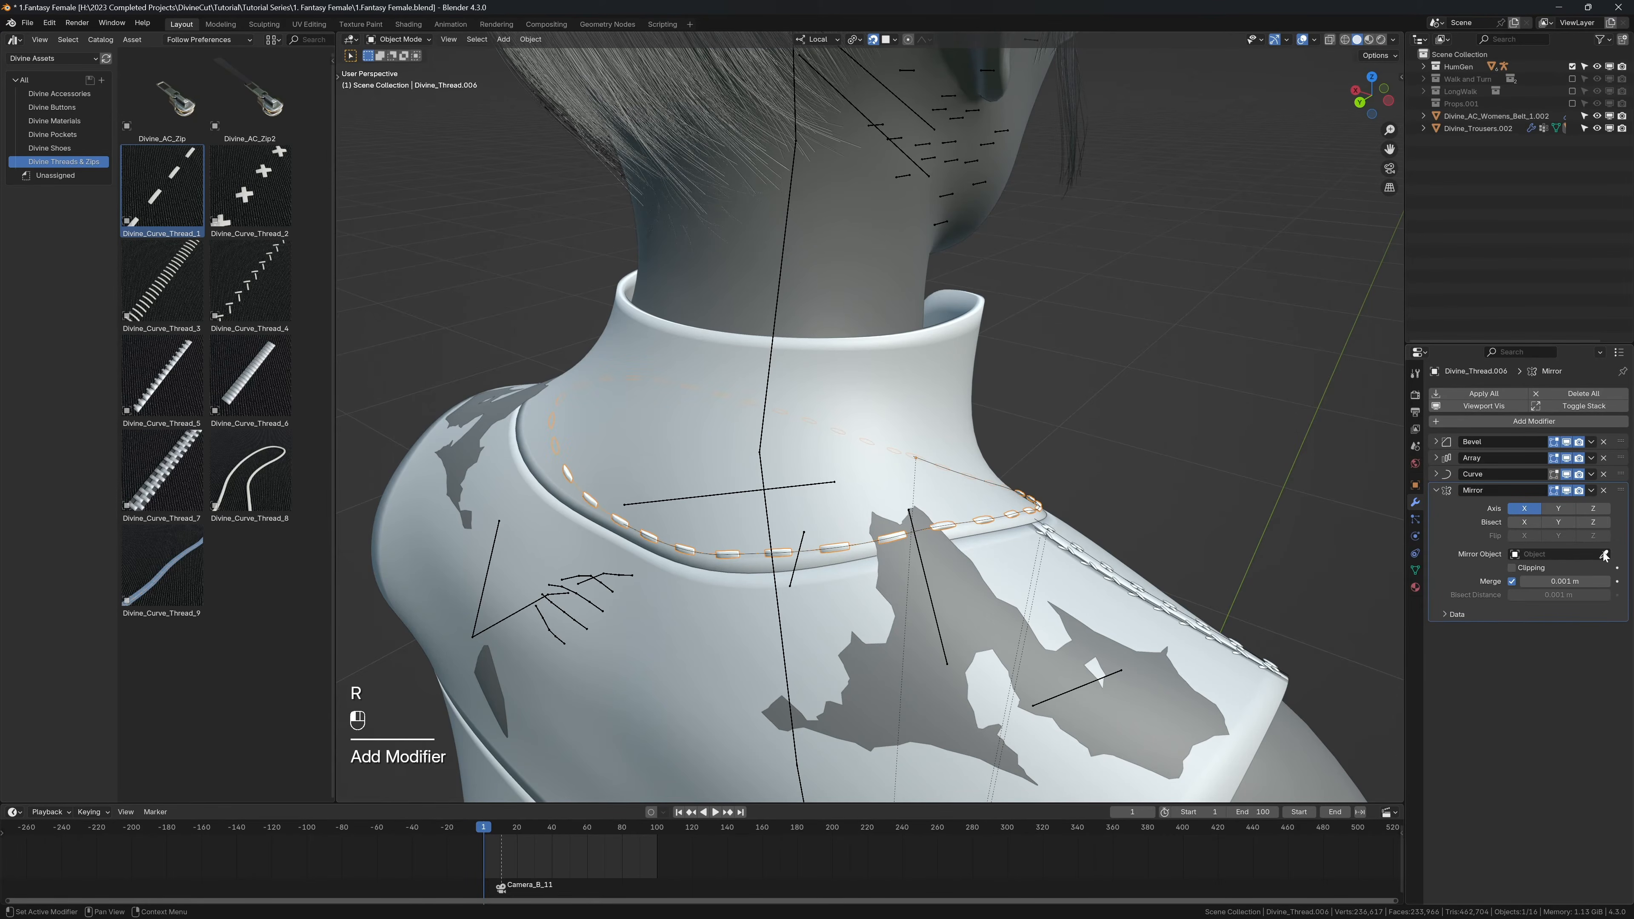
pyautogui.click(933, 395)
pyautogui.moveTo(897, 386); pyautogui.dragTo(1022, 346, button='middle')
pyautogui.hotkey('shift', 'alt', 'z')
pyautogui.hotkey('shift', 'alt', 'z')
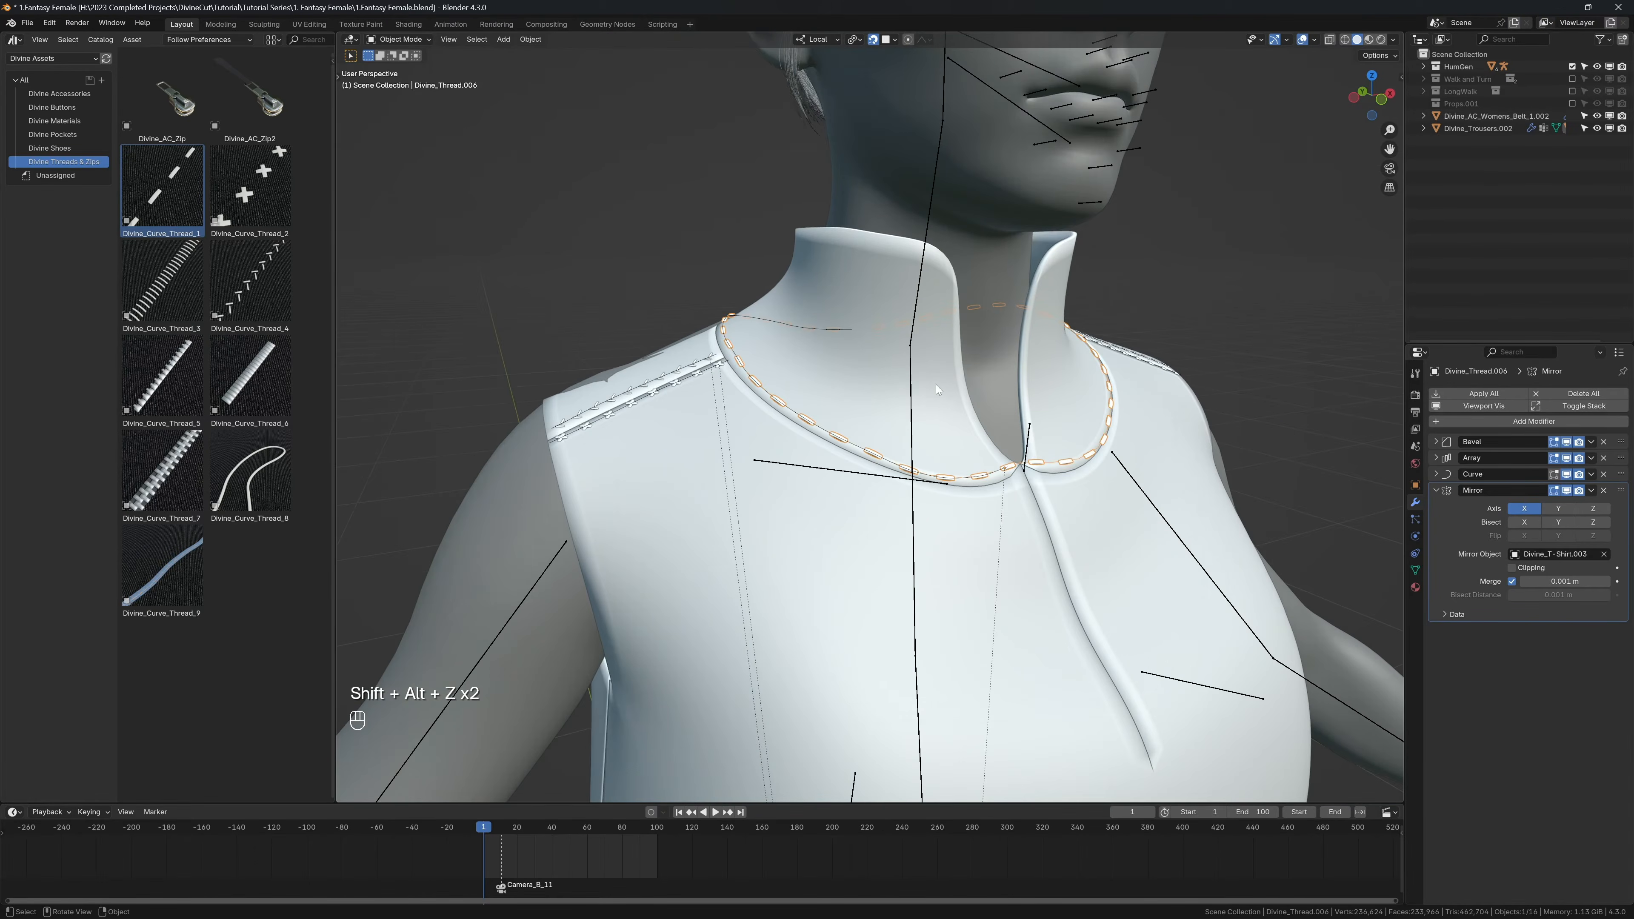
pyautogui.scroll(-3, 936, 386)
pyautogui.hotkey('shift', 'Tab')
# Step: Play the opening frames to check how the collar stitching follows the shirt, and return to the first frame
pyautogui.hotkey('shift', 'space')
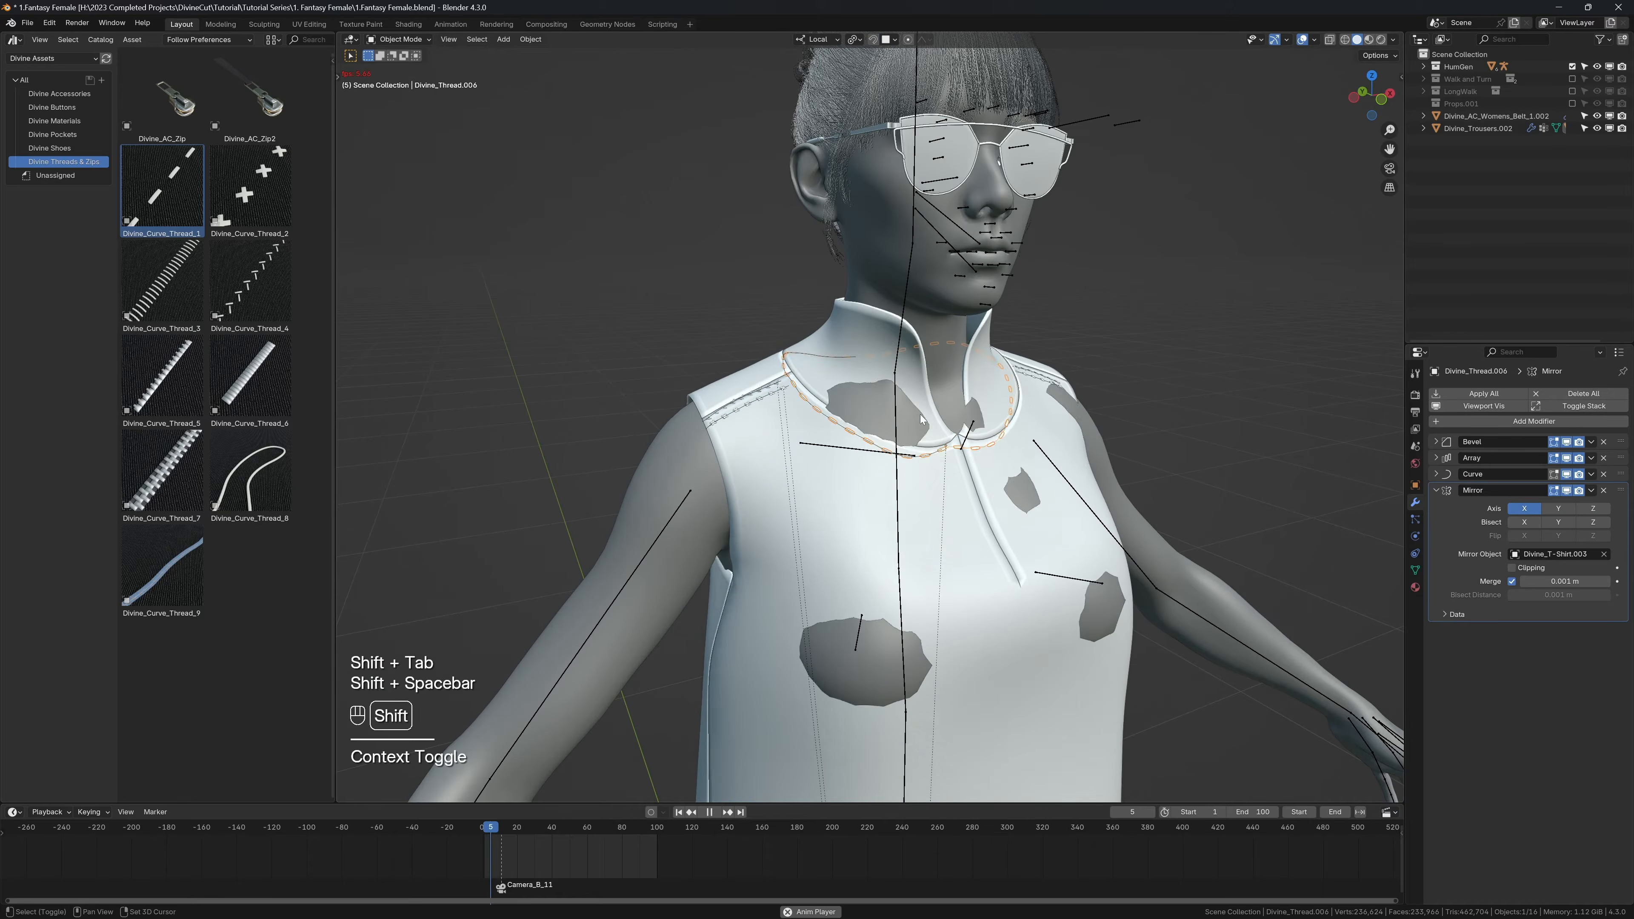
pyautogui.hotkey('shift', 'space')
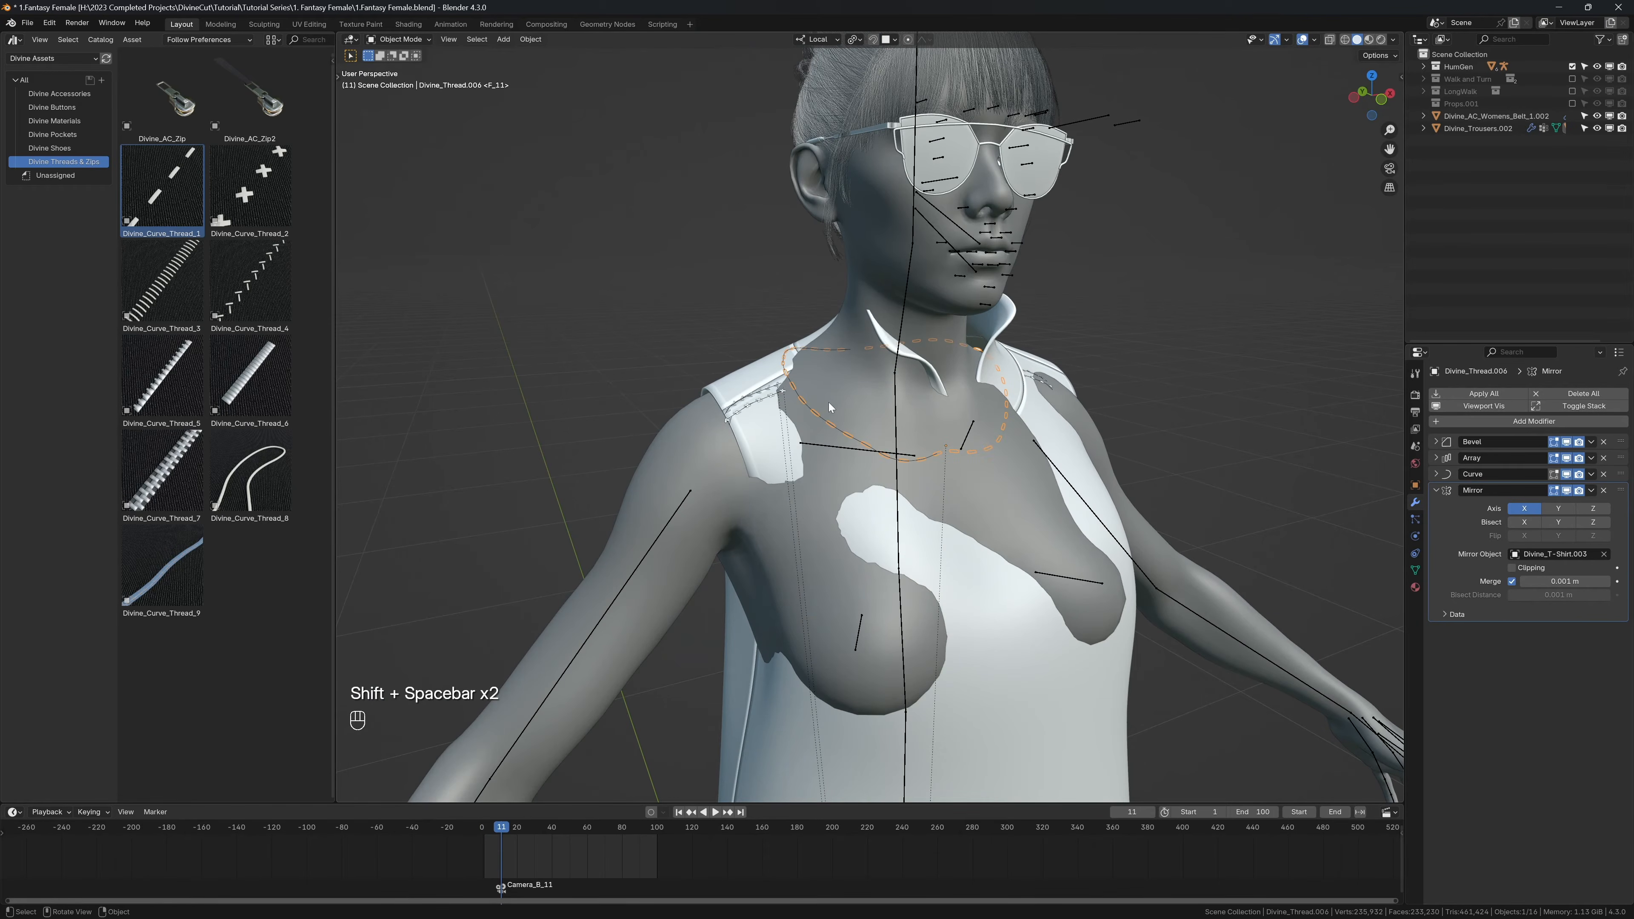
pyautogui.hotkey('shift', 'Left')
# Step: Bind the collar stitches and both rows of shoulder stitches to Divine_T-Shirt.003, and switch off Design mode
pyautogui.scroll(5, 870, 393)
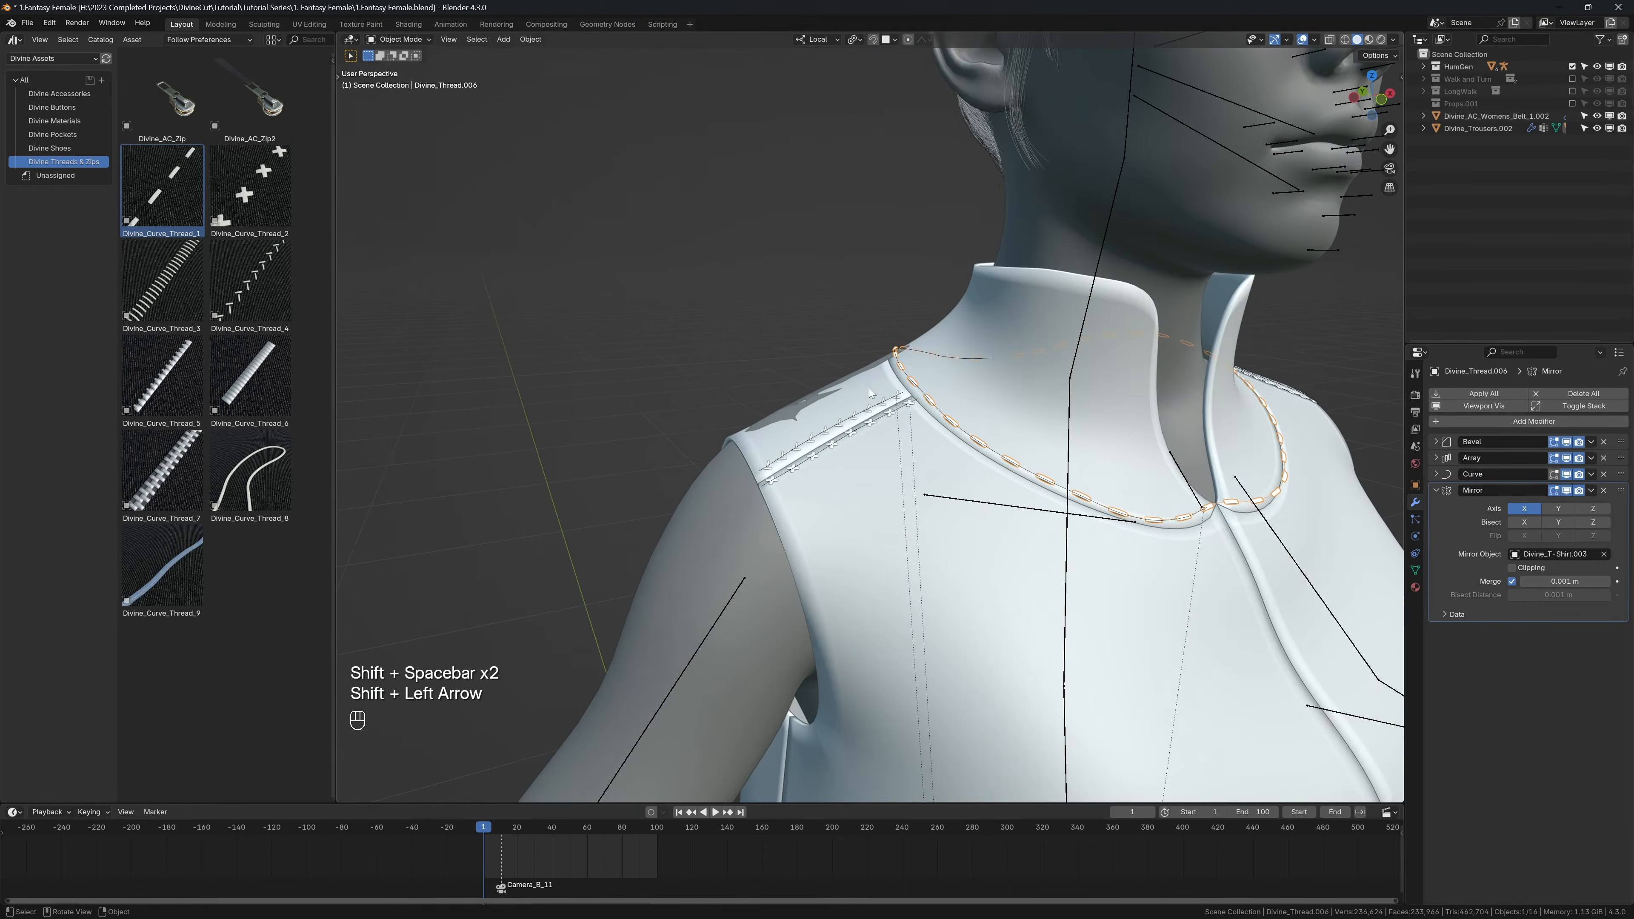
pyautogui.scroll(3, 883, 364)
pyautogui.click(910, 313)
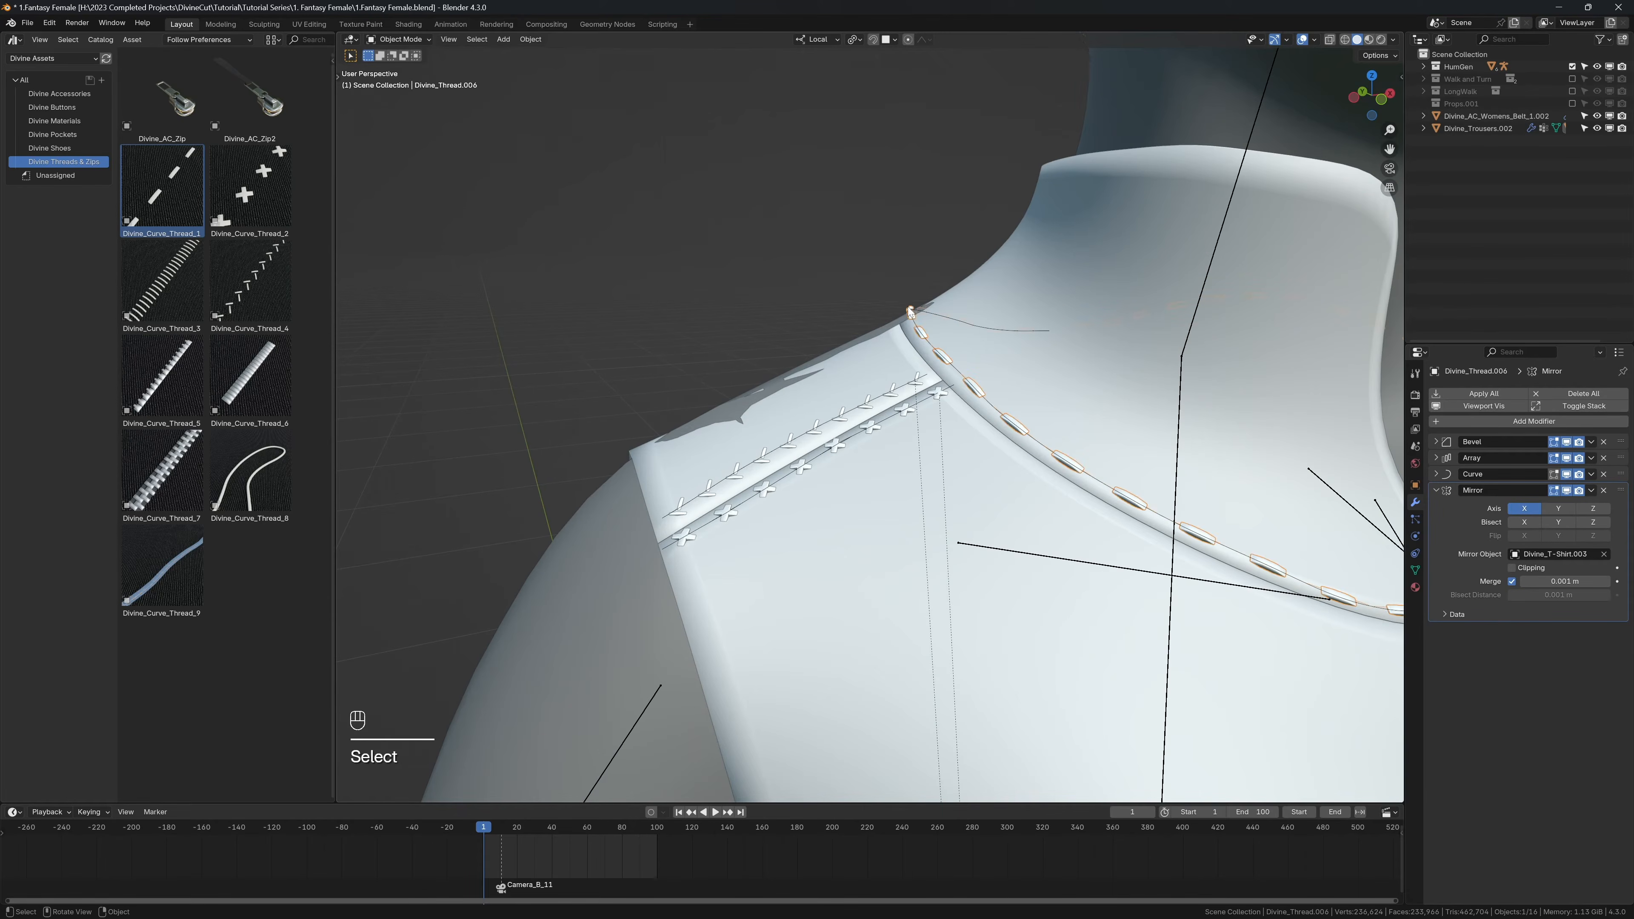
pyautogui.press('n')
pyautogui.click(1208, 208)
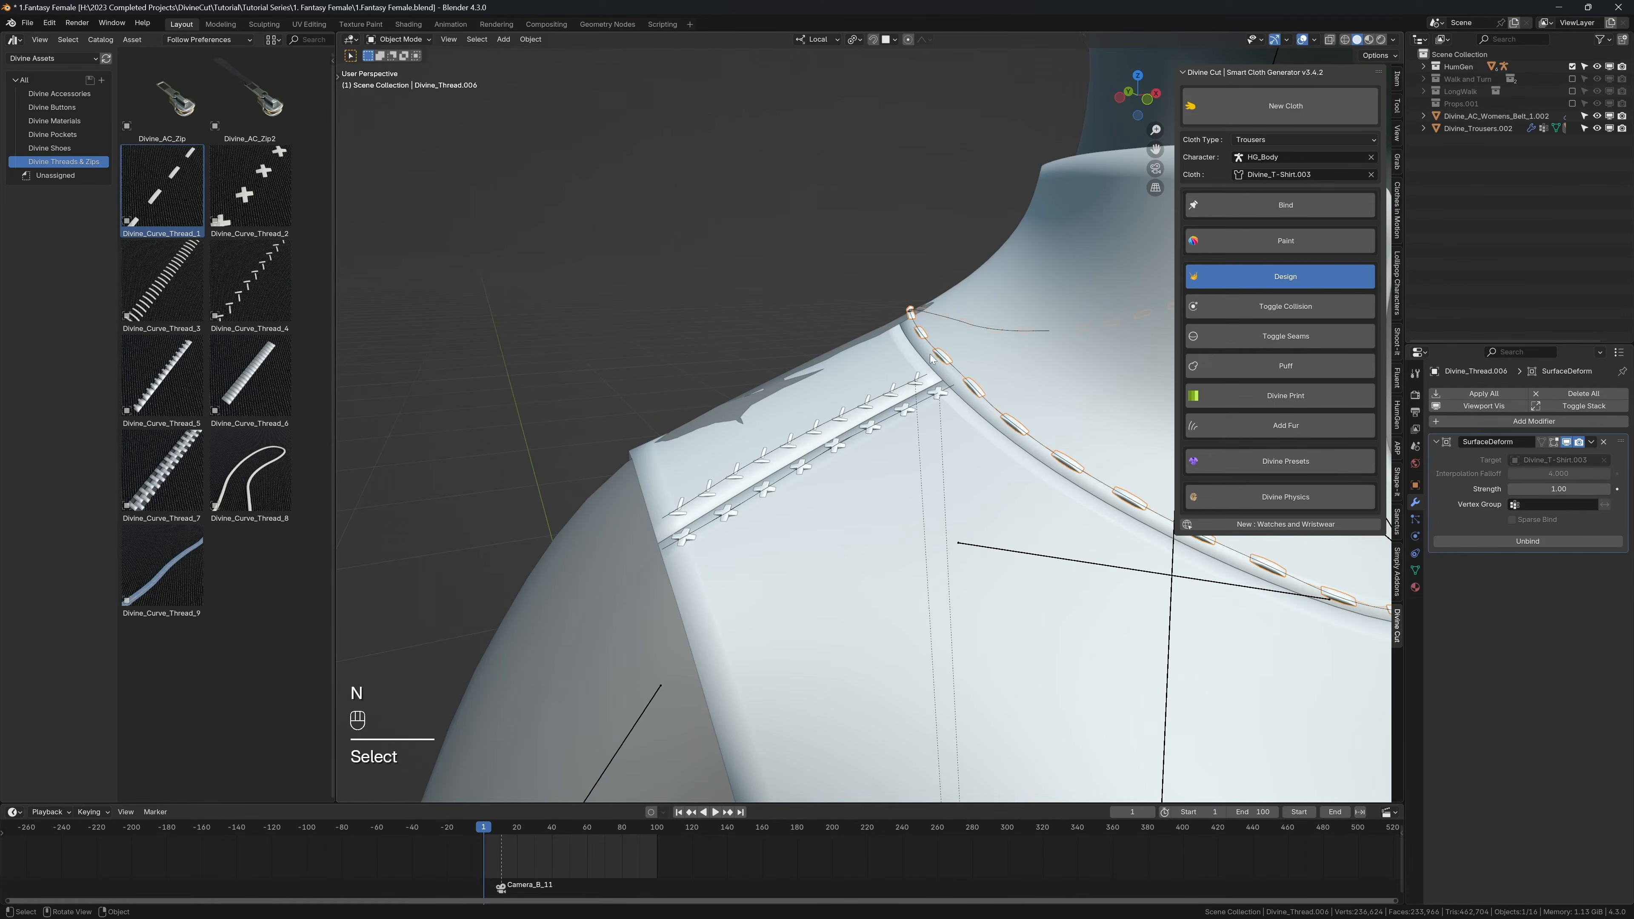
pyautogui.click(902, 414)
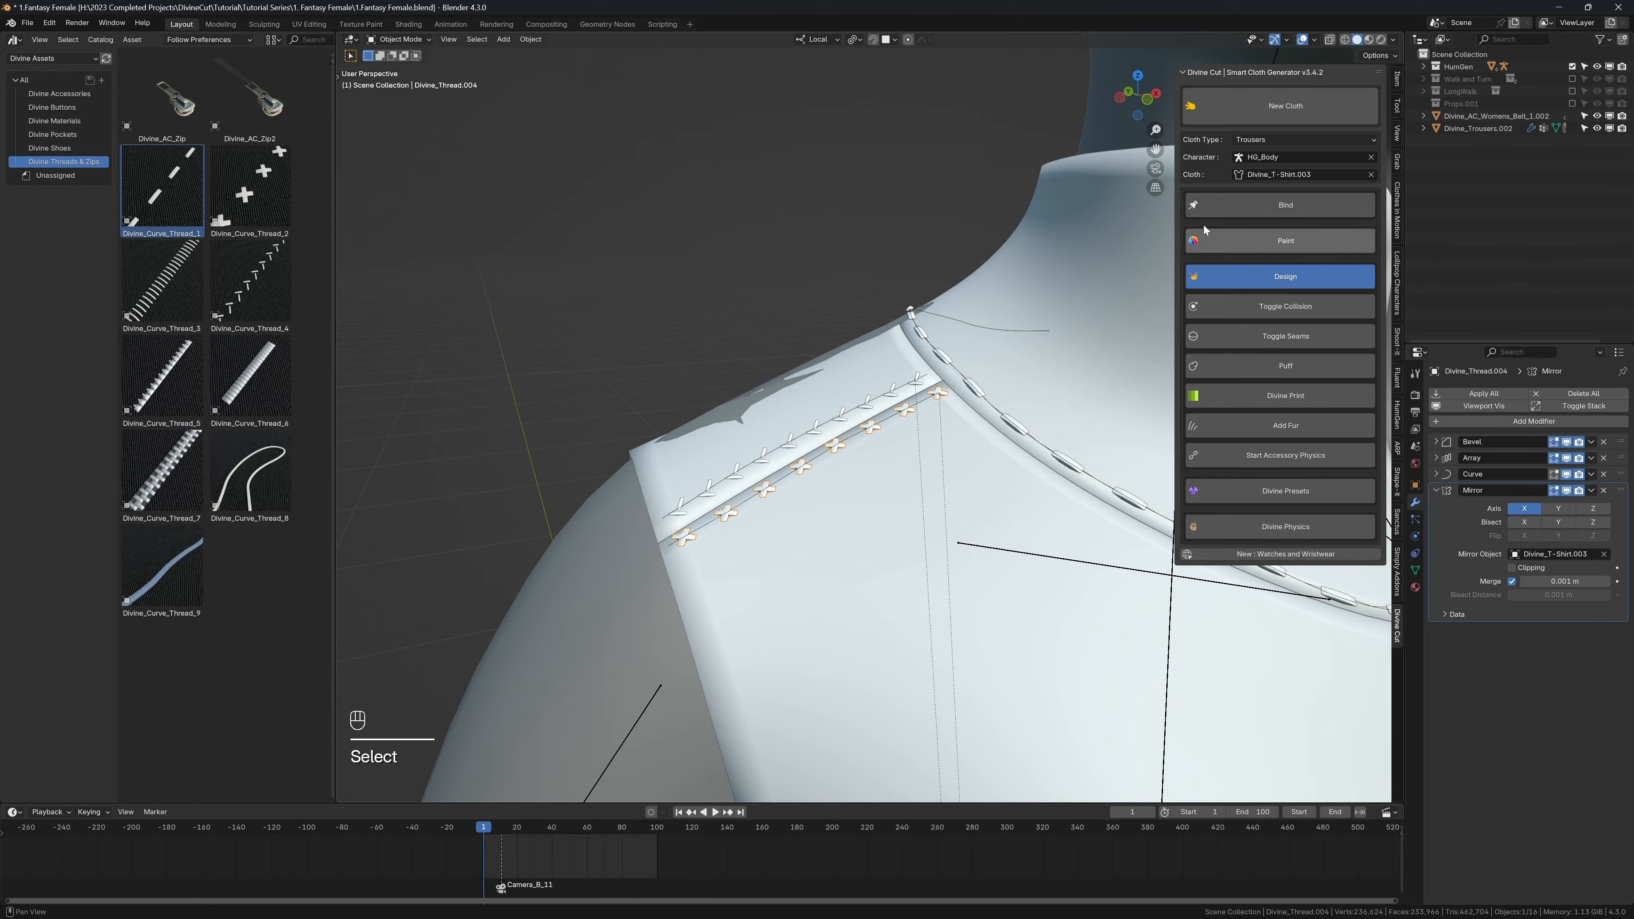
pyautogui.click(916, 385)
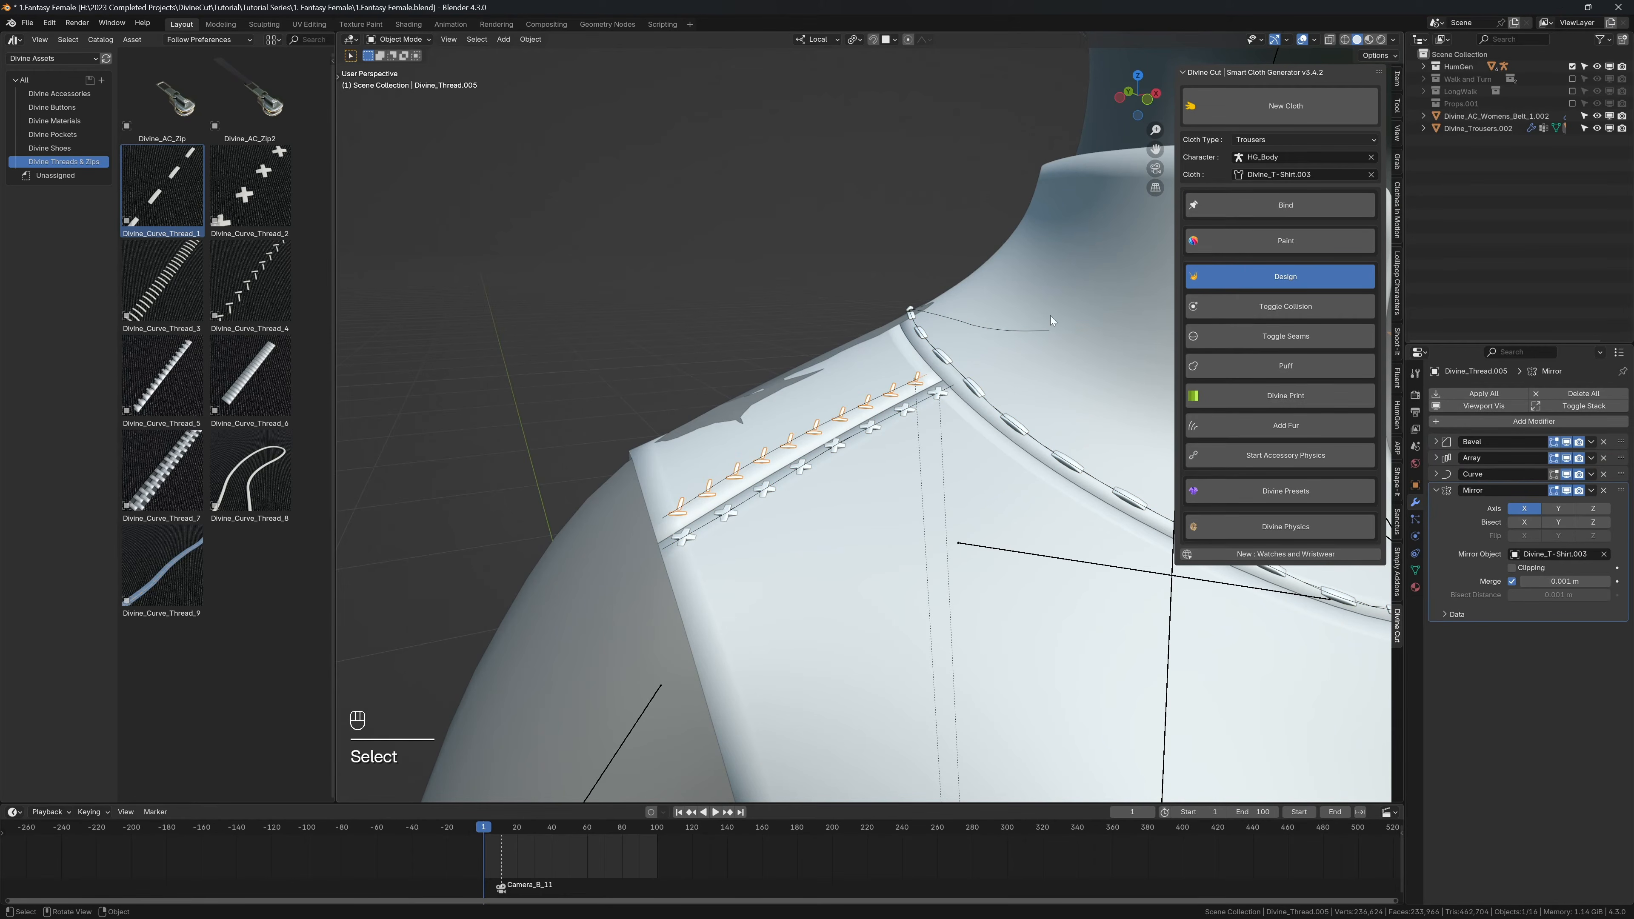
pyautogui.click(1228, 203)
pyautogui.click(1230, 275)
pyautogui.press('n')
pyautogui.scroll(-4, 965, 387)
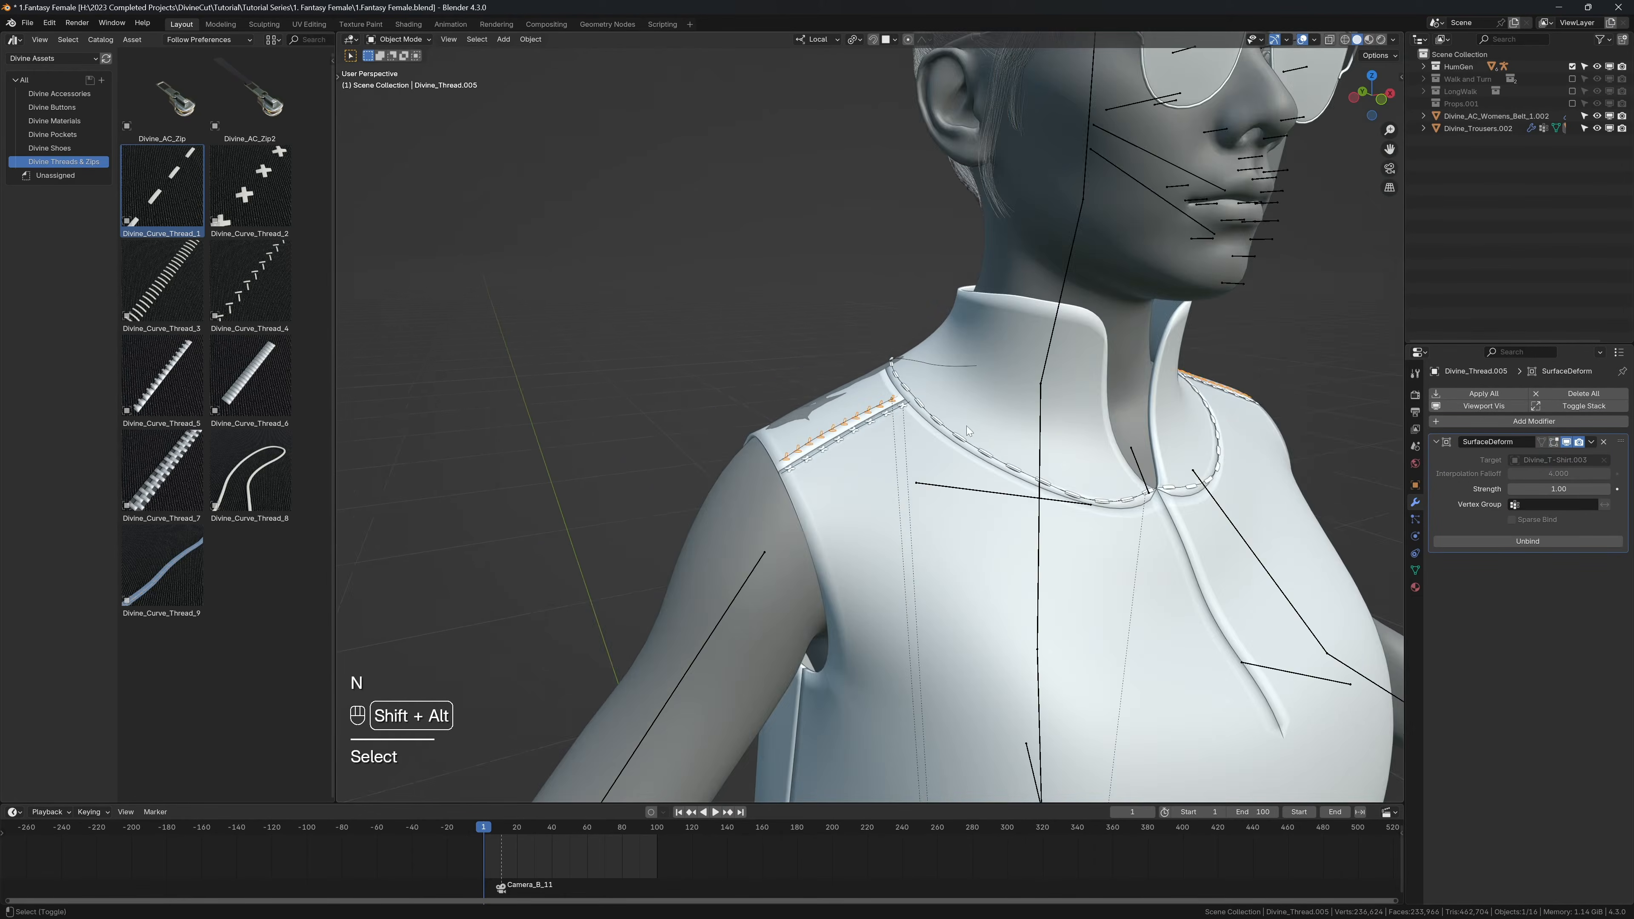
# Step: Hide the overlays and play the animation to check the bound stitching, returning to the first frame
pyautogui.hotkey('shift', 'alt', 'z')
pyautogui.scroll(-6, 985, 489)
pyautogui.keyDown('shift'); pyautogui.moveTo(994, 545); pyautogui.dragTo(914, 446, button='middle'); pyautogui.keyUp('shift')
pyautogui.hotkey('shift', 'space')
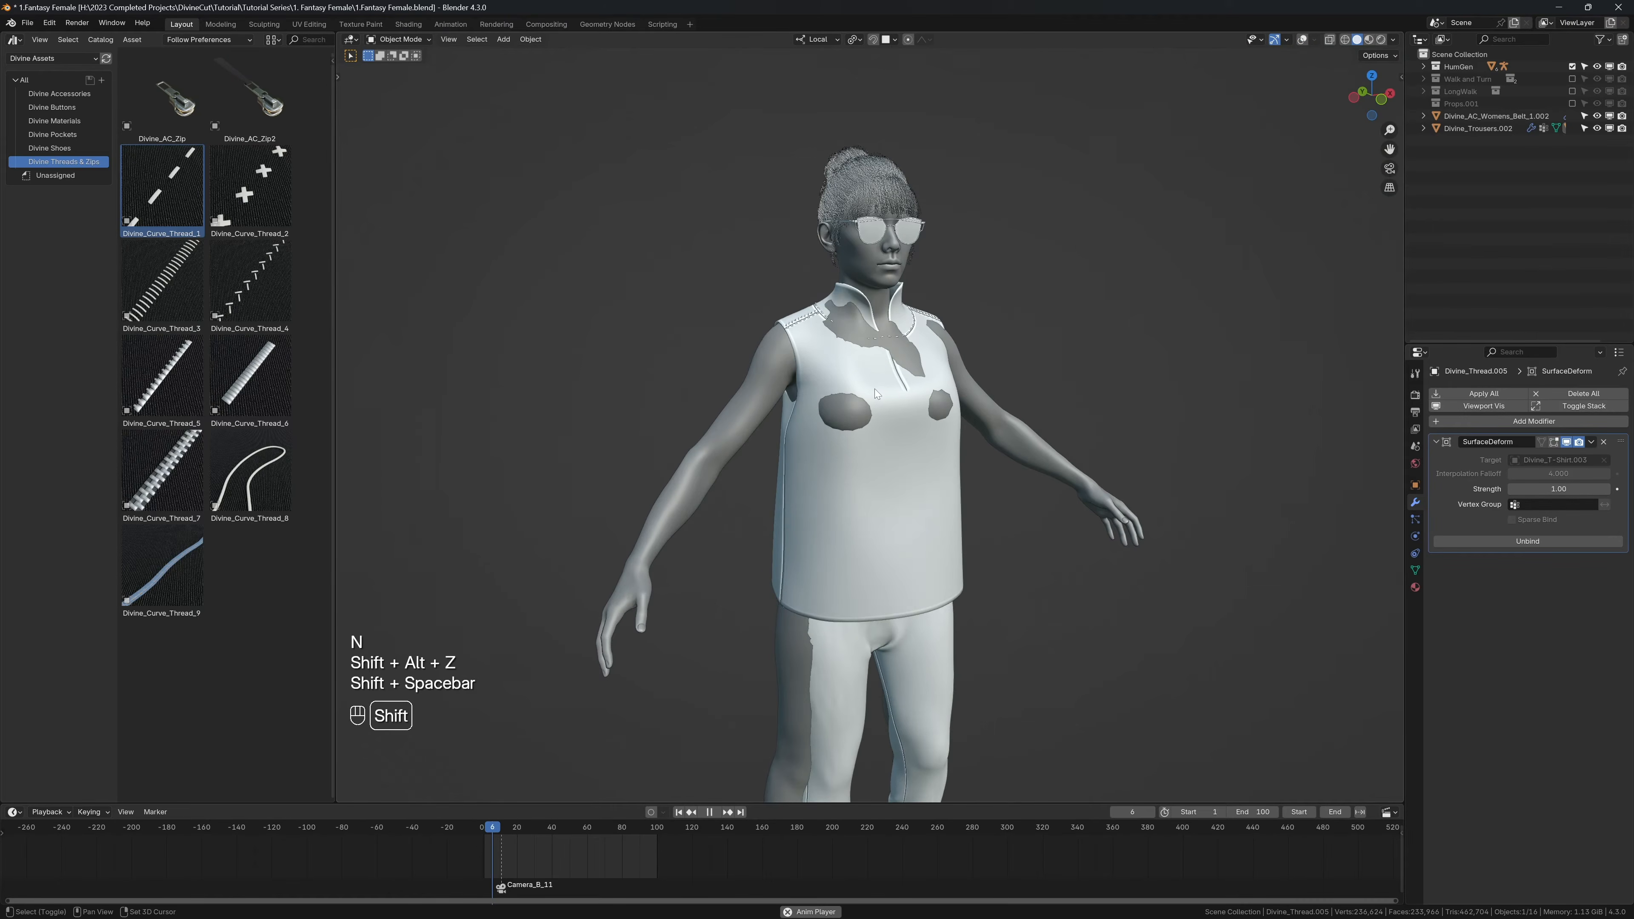
pyautogui.hotkey('shift', 'space')
pyautogui.hotkey('shift', 'Left')
# Step: Show the overlays again and switch the character's armature from rest to Pose Position
pyautogui.hotkey('shift', 'alt', 'z')
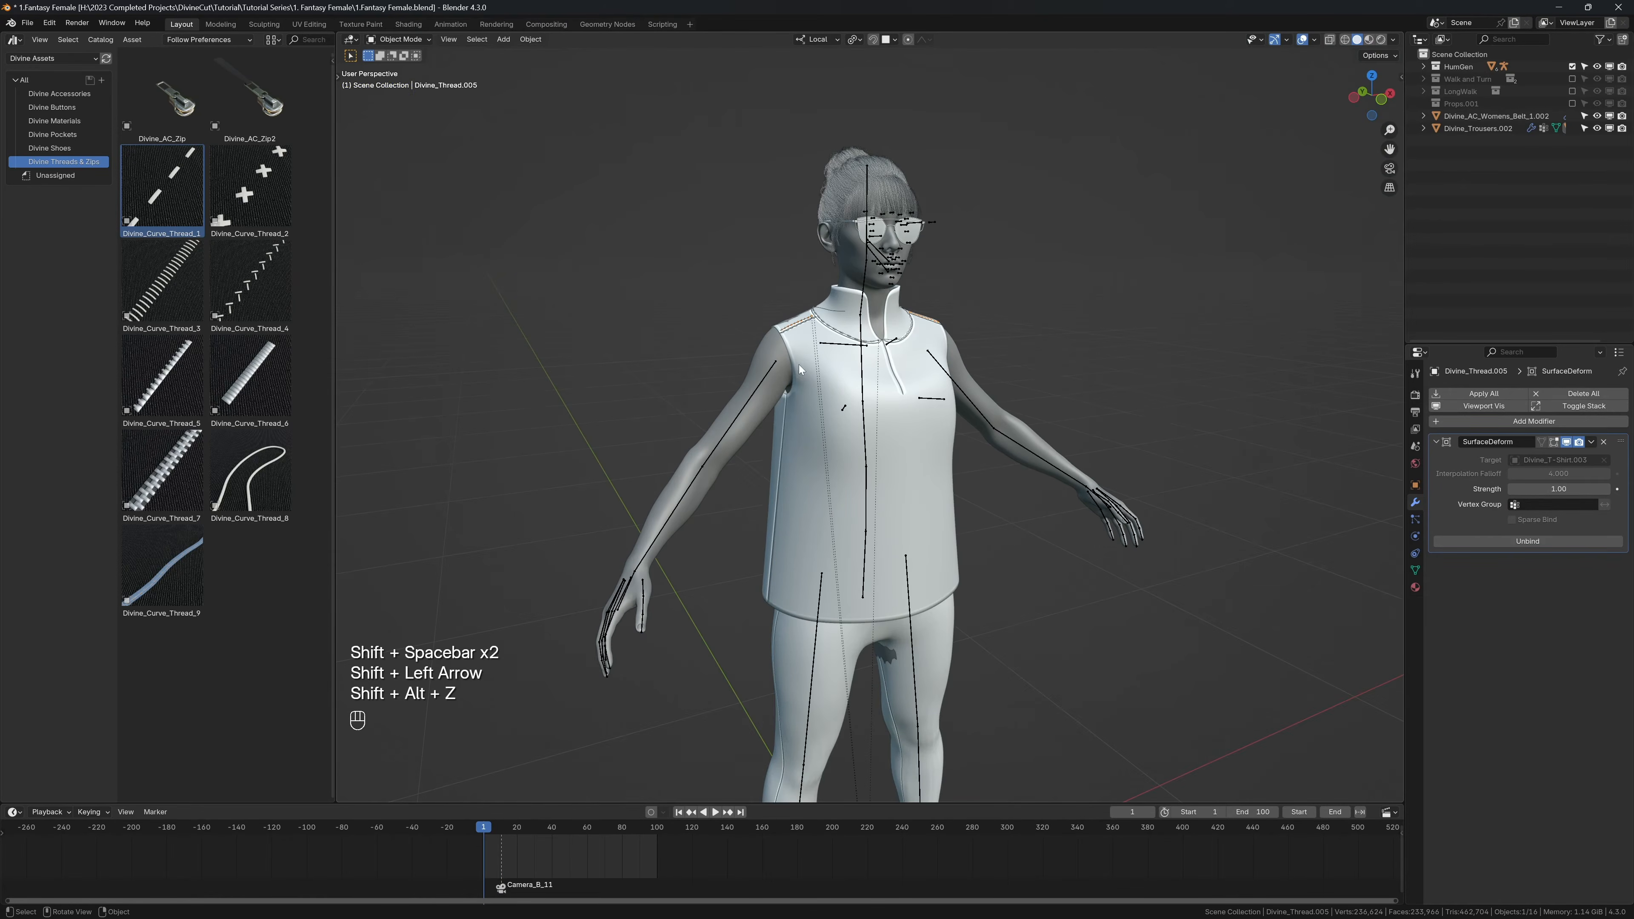
pyautogui.click(839, 348)
pyautogui.click(1413, 536)
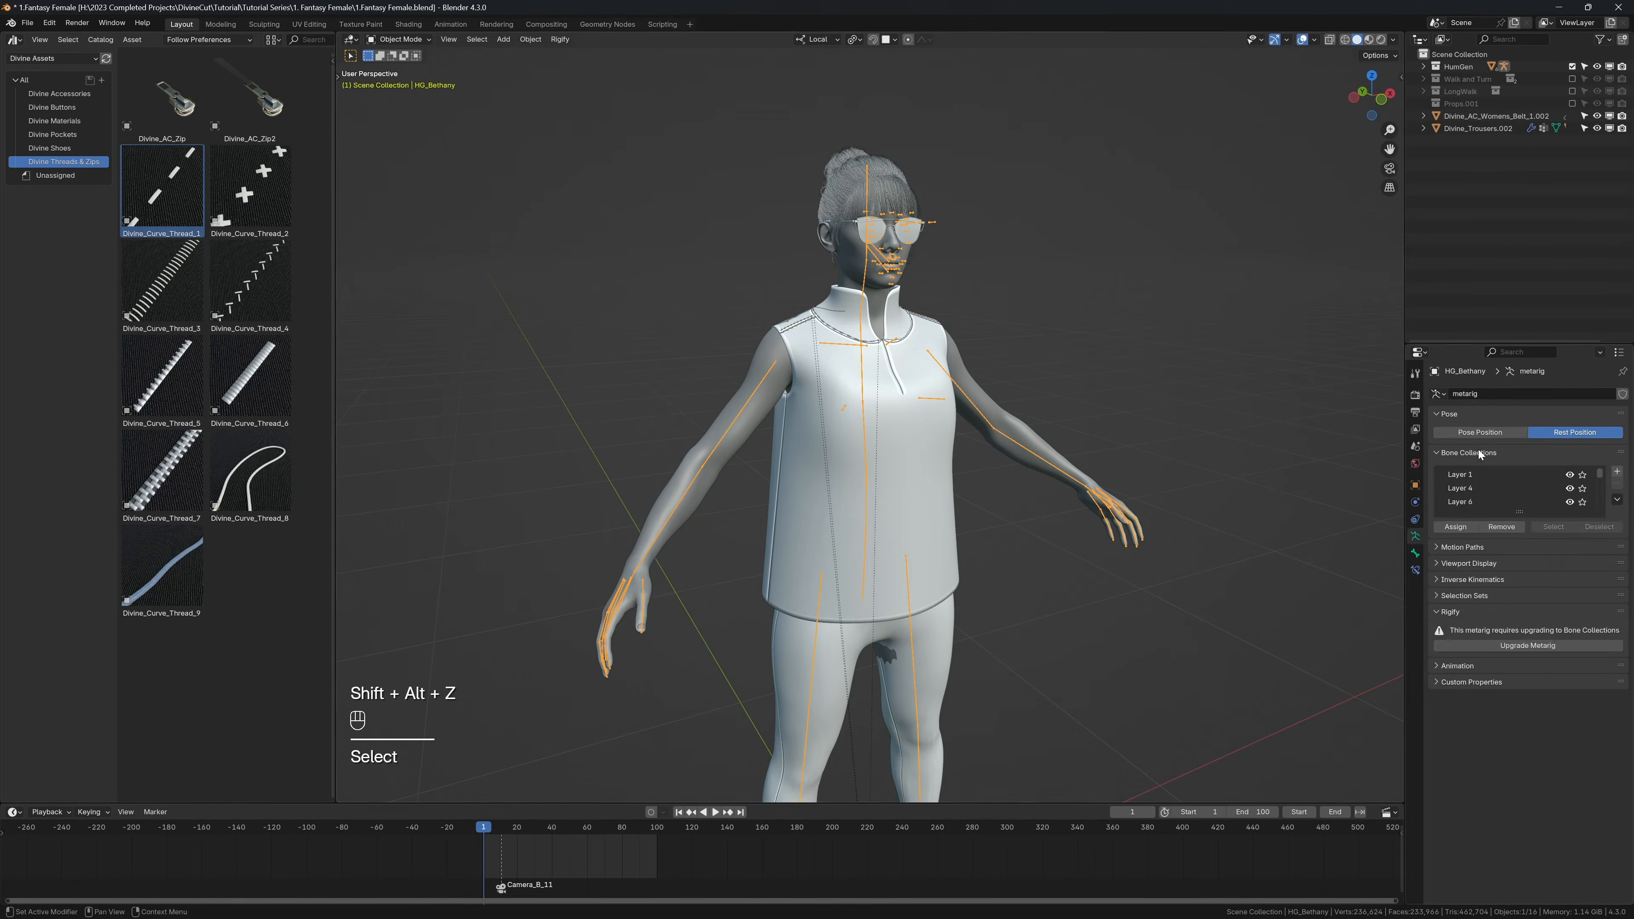
pyautogui.click(1491, 437)
# Step: Play the animation without overlays to check the stitching on the posed character, returning to the first frame
pyautogui.hotkey('shift', 'alt', 'z')
pyautogui.hotkey('shift', 'space')
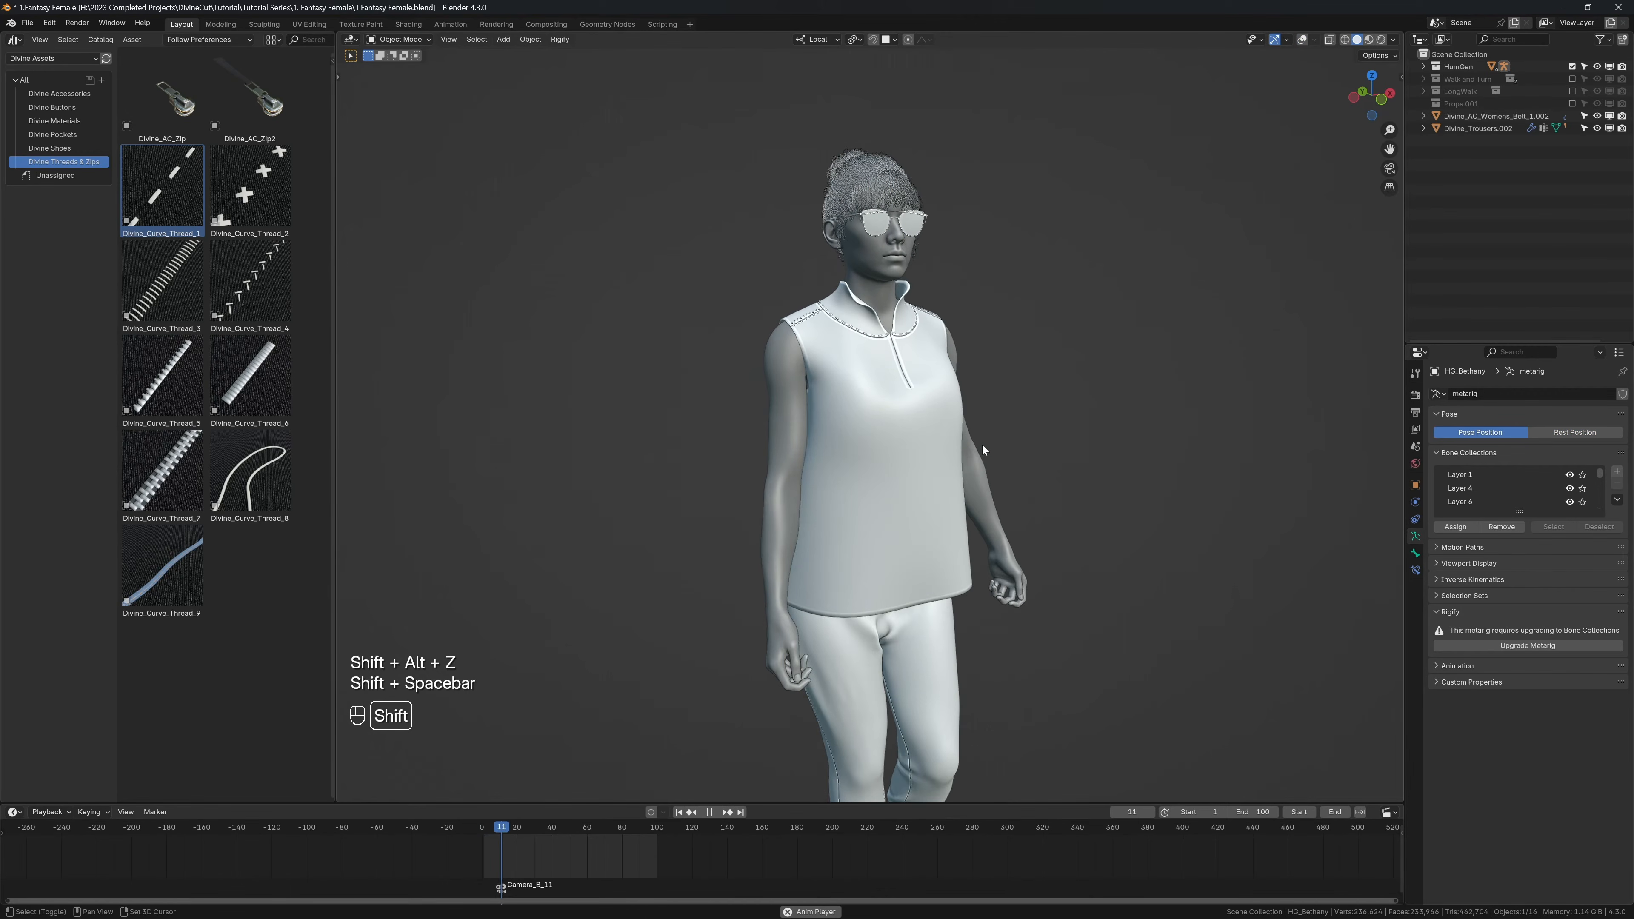
pyautogui.hotkey('shift', 'space')
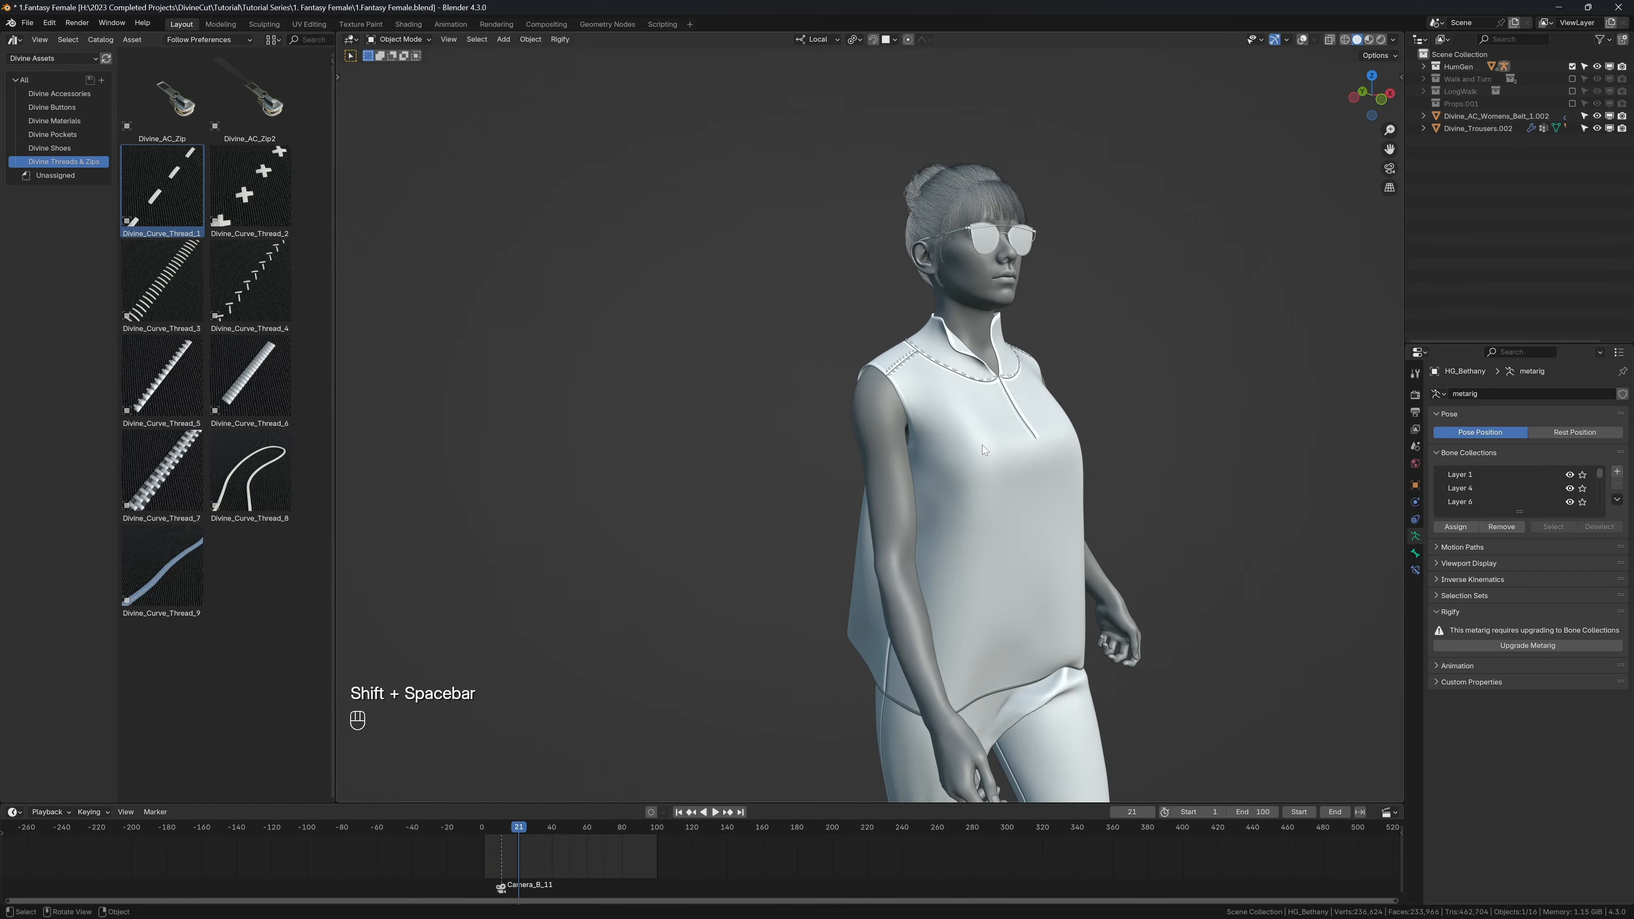
pyautogui.hotkey('shift', 'Left')
pyautogui.hotkey('shift', 'alt', 'z')
pyautogui.scroll(3, 898, 472)
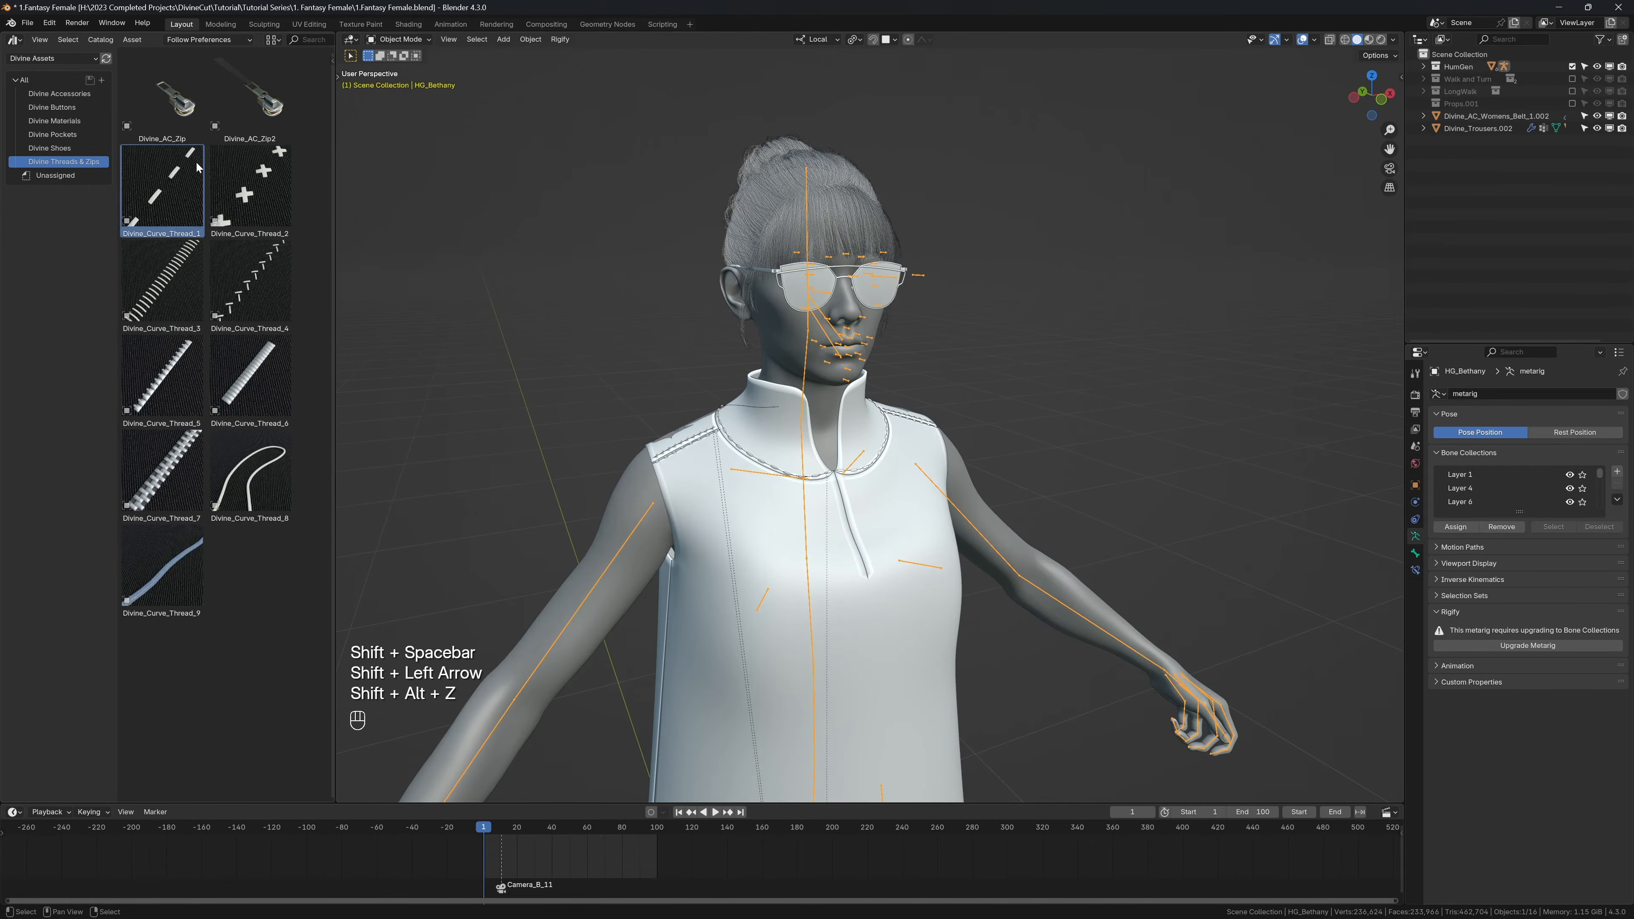
pyautogui.moveTo(162, 97); pyautogui.dragTo(833, 478)
pyautogui.press('x')
pyautogui.click(376, 380)
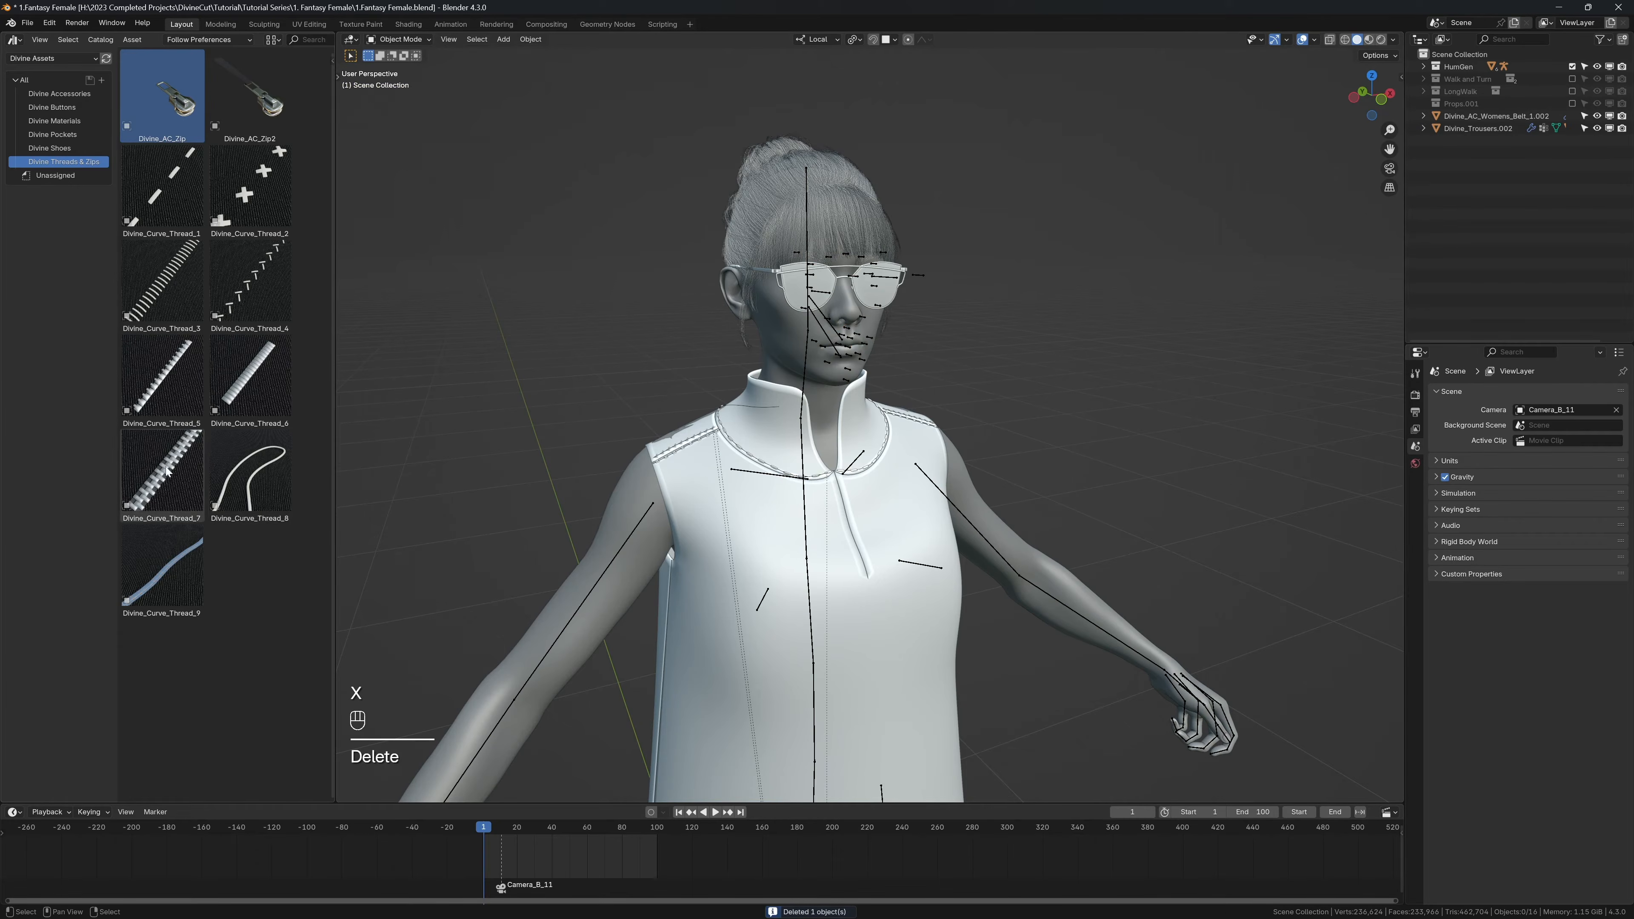
# Step: Place the Divine_Curve_Thread_7 asset at the lower end of the shirt's front opening and scale it up
pyautogui.moveTo(166, 471); pyautogui.dragTo(868, 576)
pyautogui.moveTo(868, 575); pyautogui.dragTo(824, 555, button='middle')
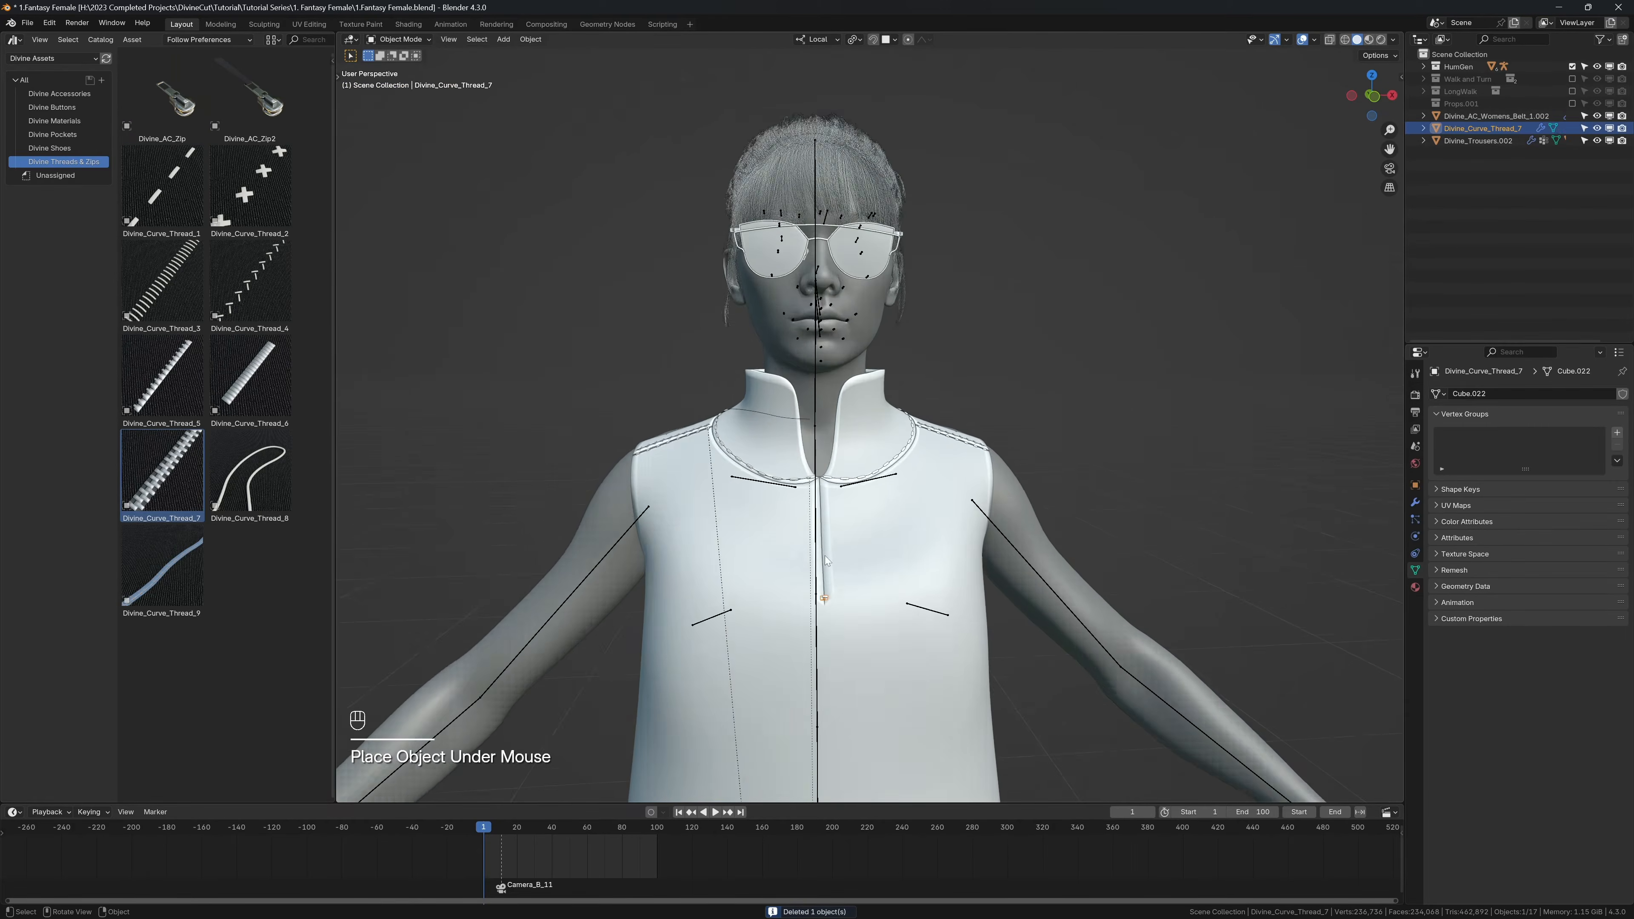
pyautogui.scroll(5, 825, 556)
pyautogui.press('s')
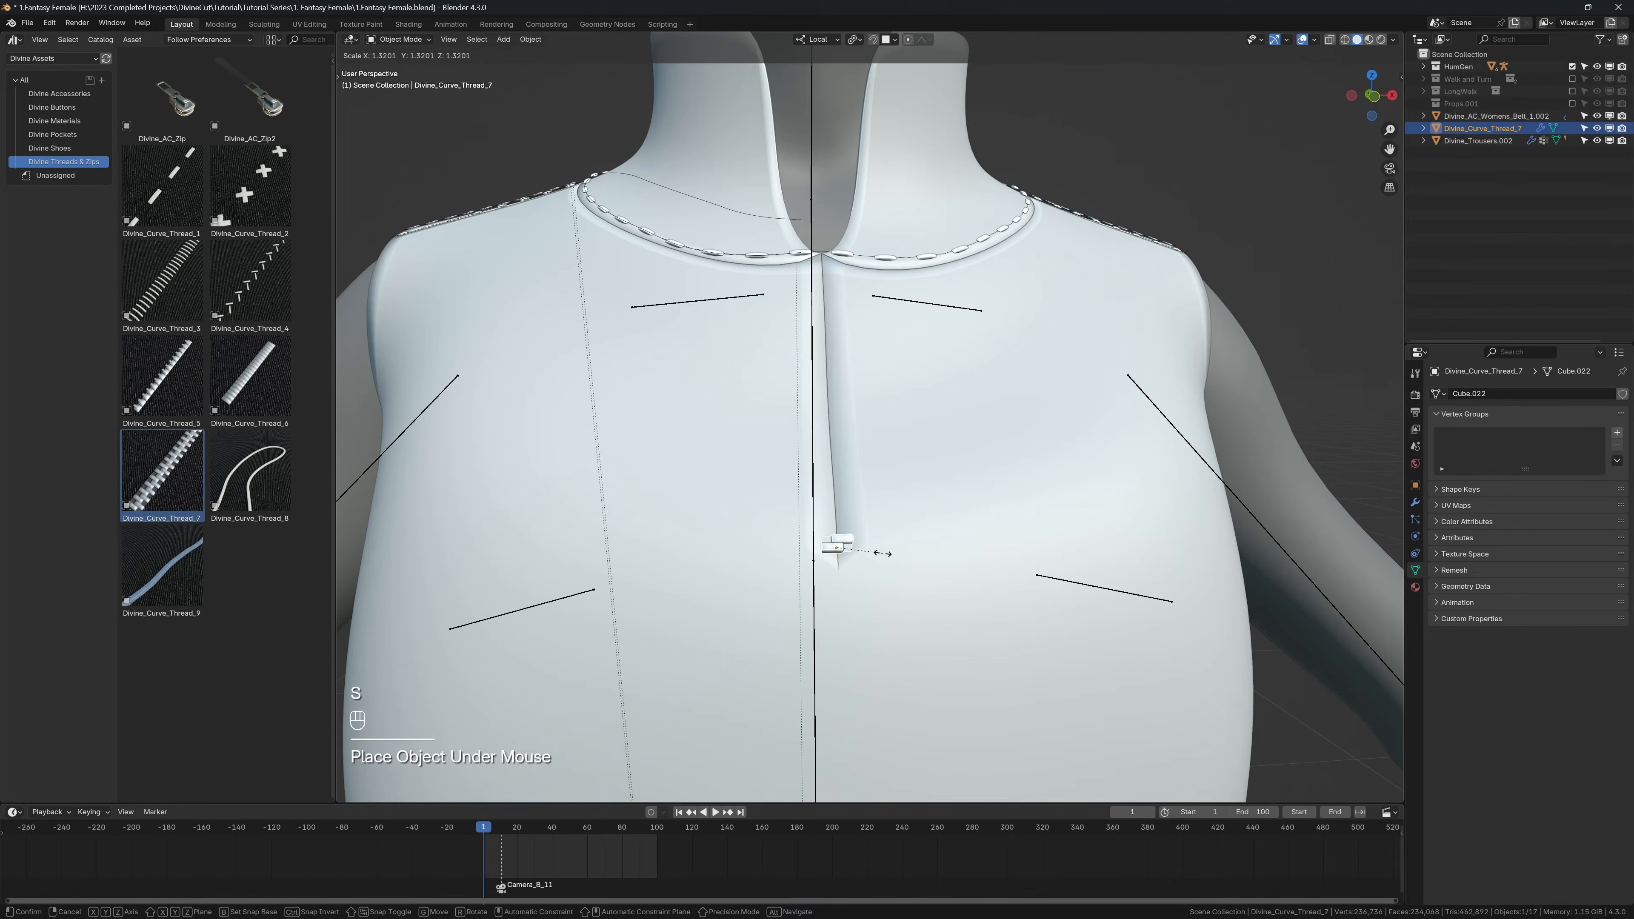
pyautogui.click(883, 553)
pyautogui.press('s')
pyautogui.click(888, 550)
# Step: Turn on Design mode and turn the placed zip thread into an editable thread curve
pyautogui.press('n')
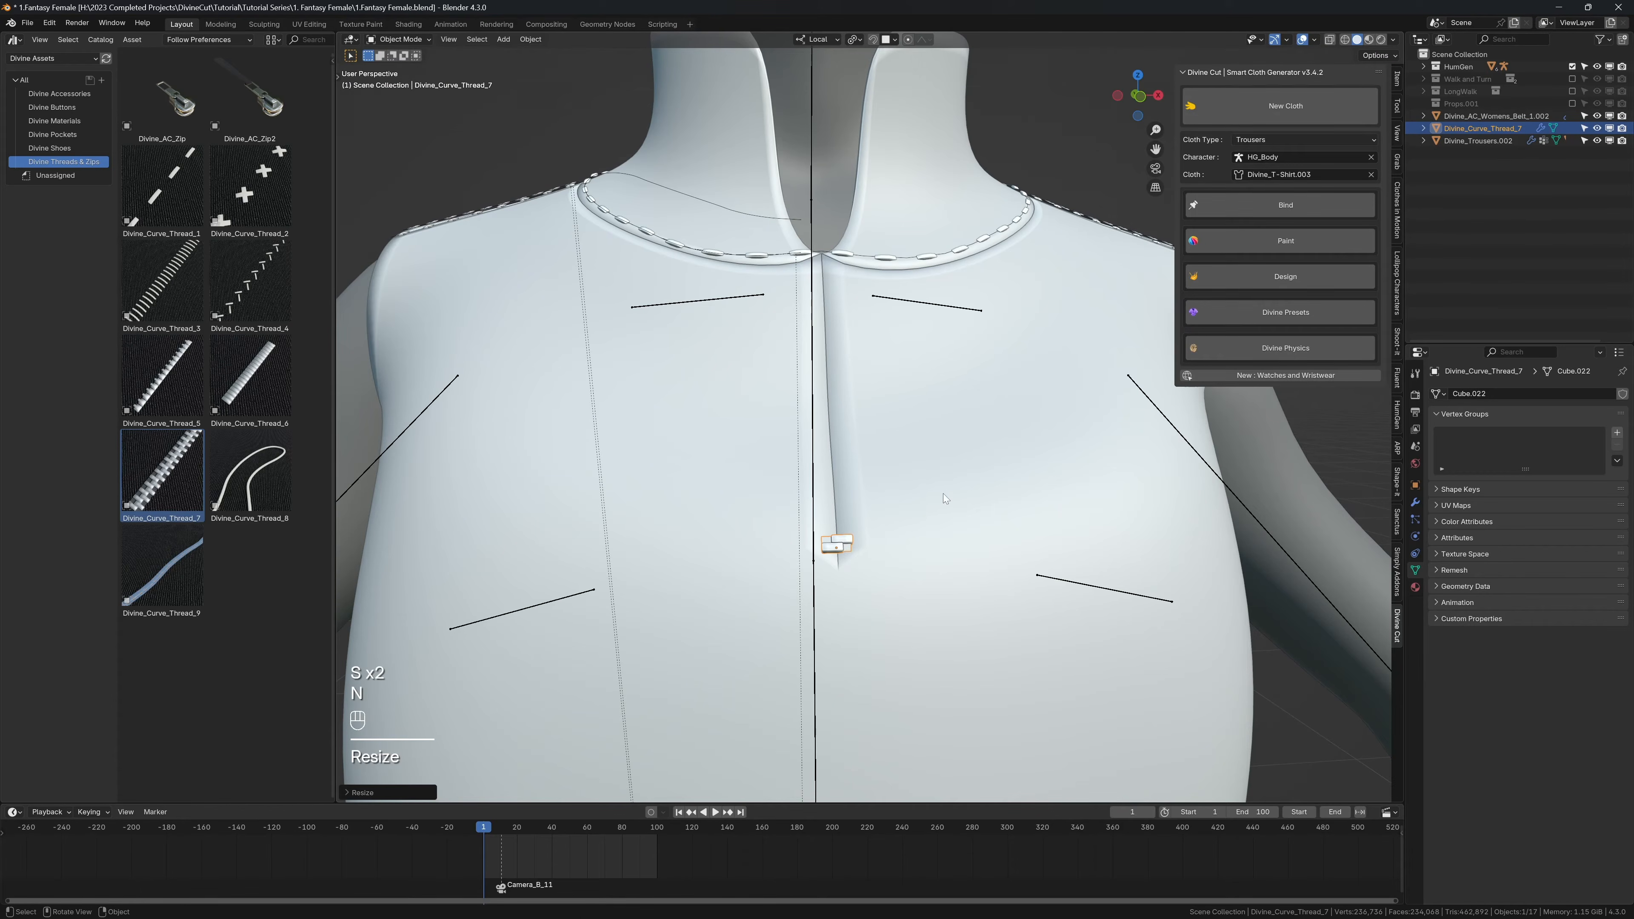
pyautogui.click(1222, 276)
pyautogui.click(1240, 313)
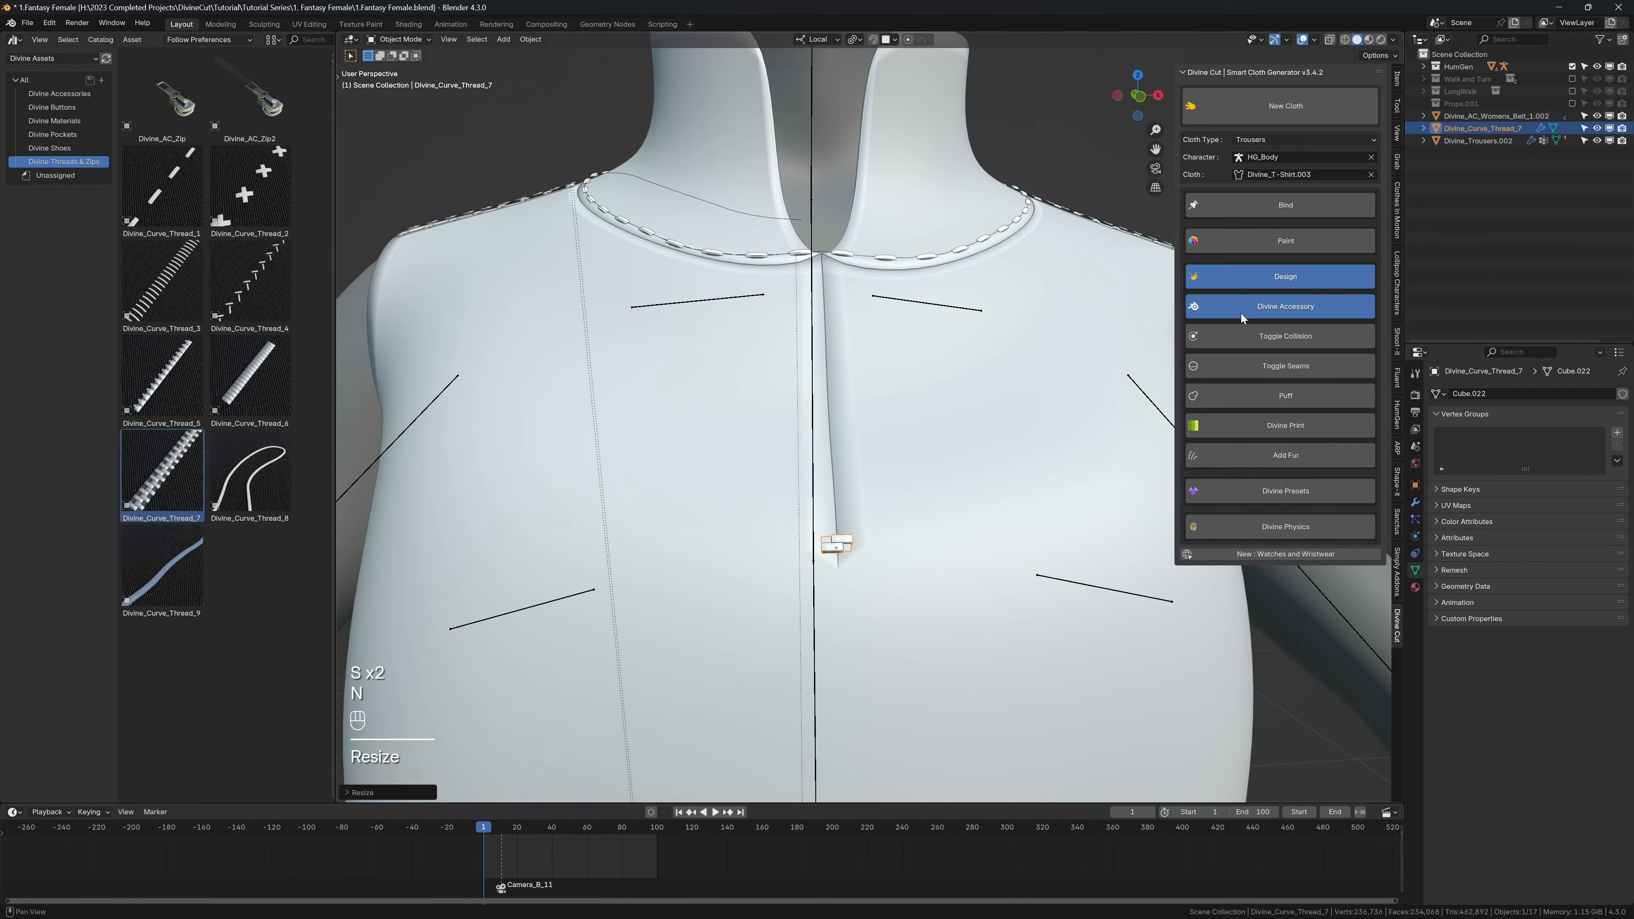
# Step: Move the zip curve's end point up the front opening and extrude it further to the collar seam
pyautogui.press('g')
pyautogui.click(826, 465)
pyautogui.press('e')
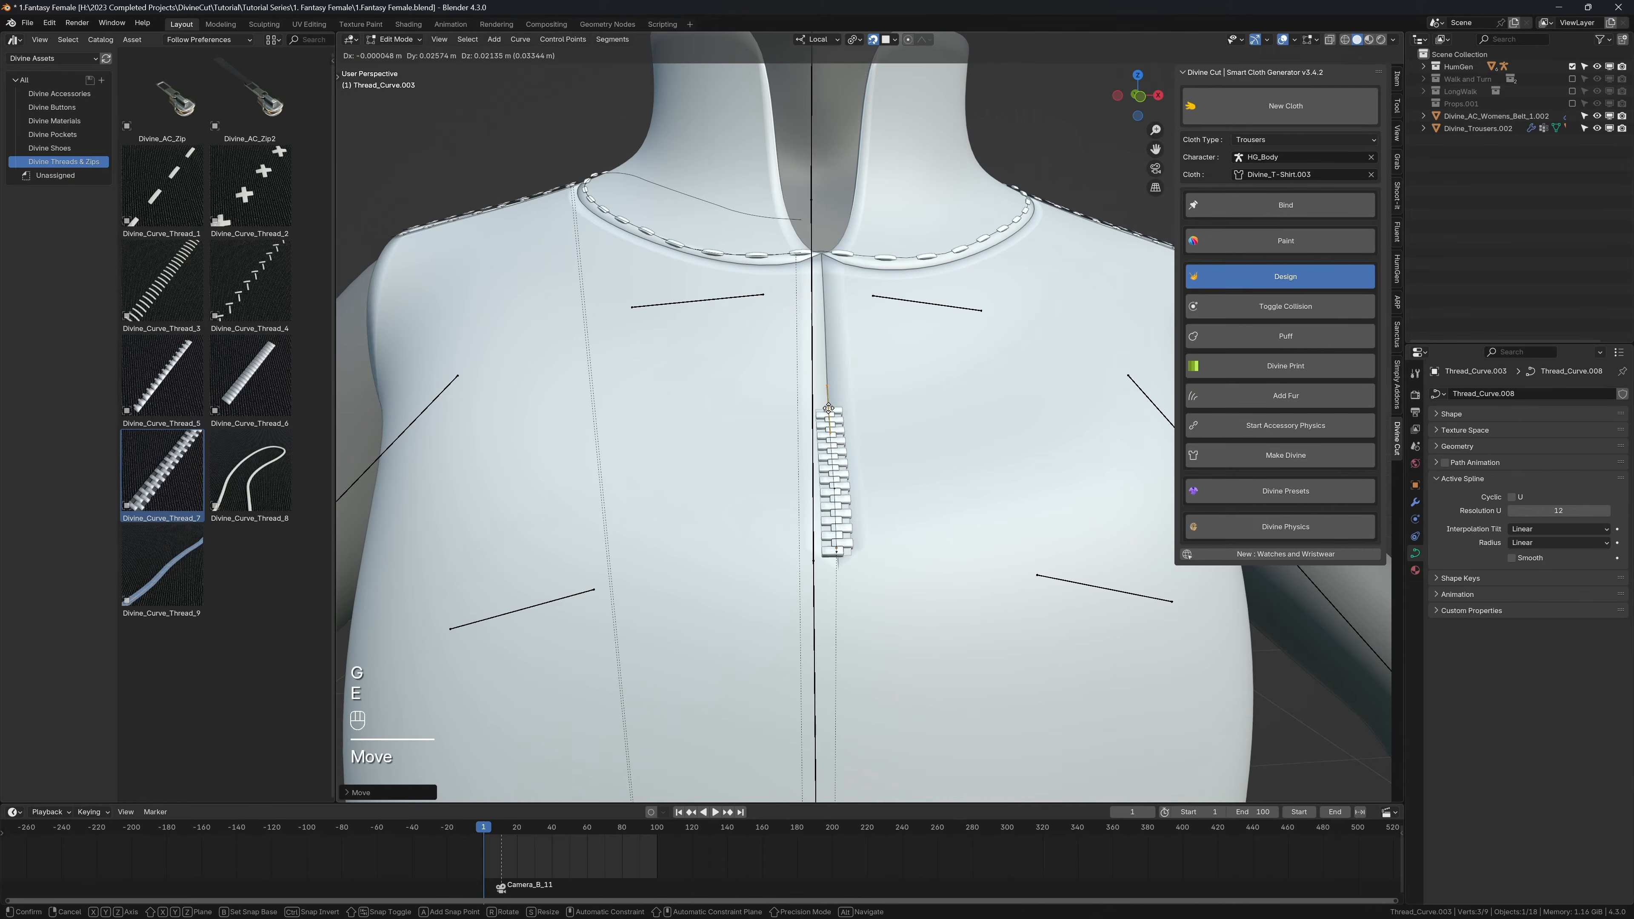
pyautogui.click(826, 386)
pyautogui.press('e')
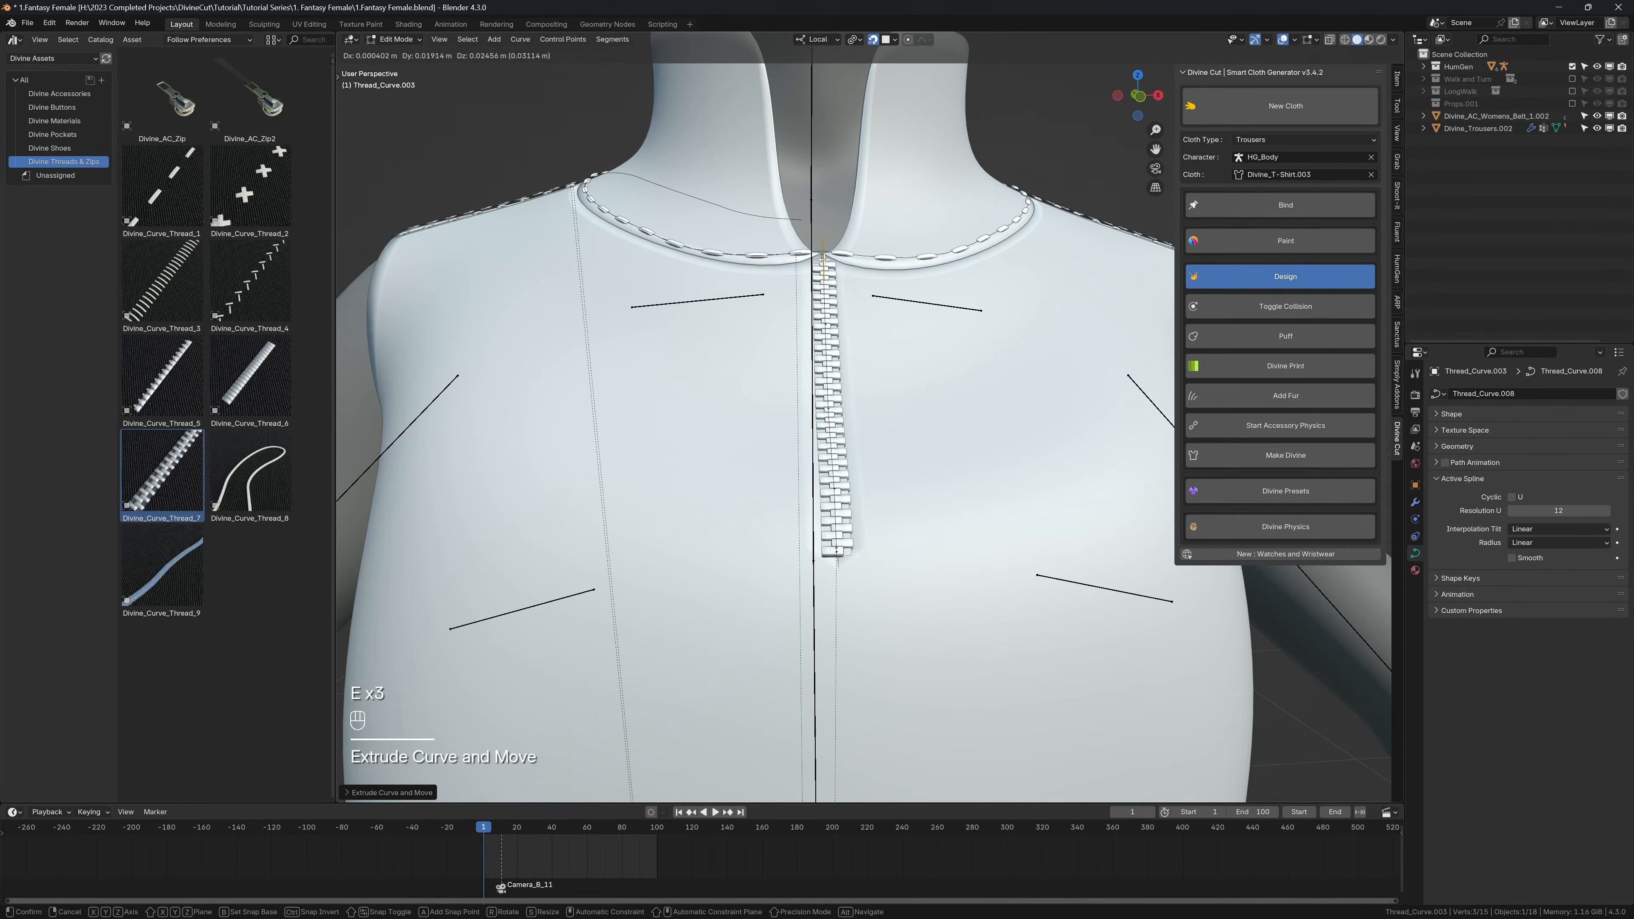
pyautogui.click(824, 260)
pyautogui.rightClick(822, 262)
# Step: Move the zip curve's top point to where the collar seams meet, and save the file
pyautogui.moveTo(836, 238); pyautogui.dragTo(827, 305, button='middle')
pyautogui.press('g')
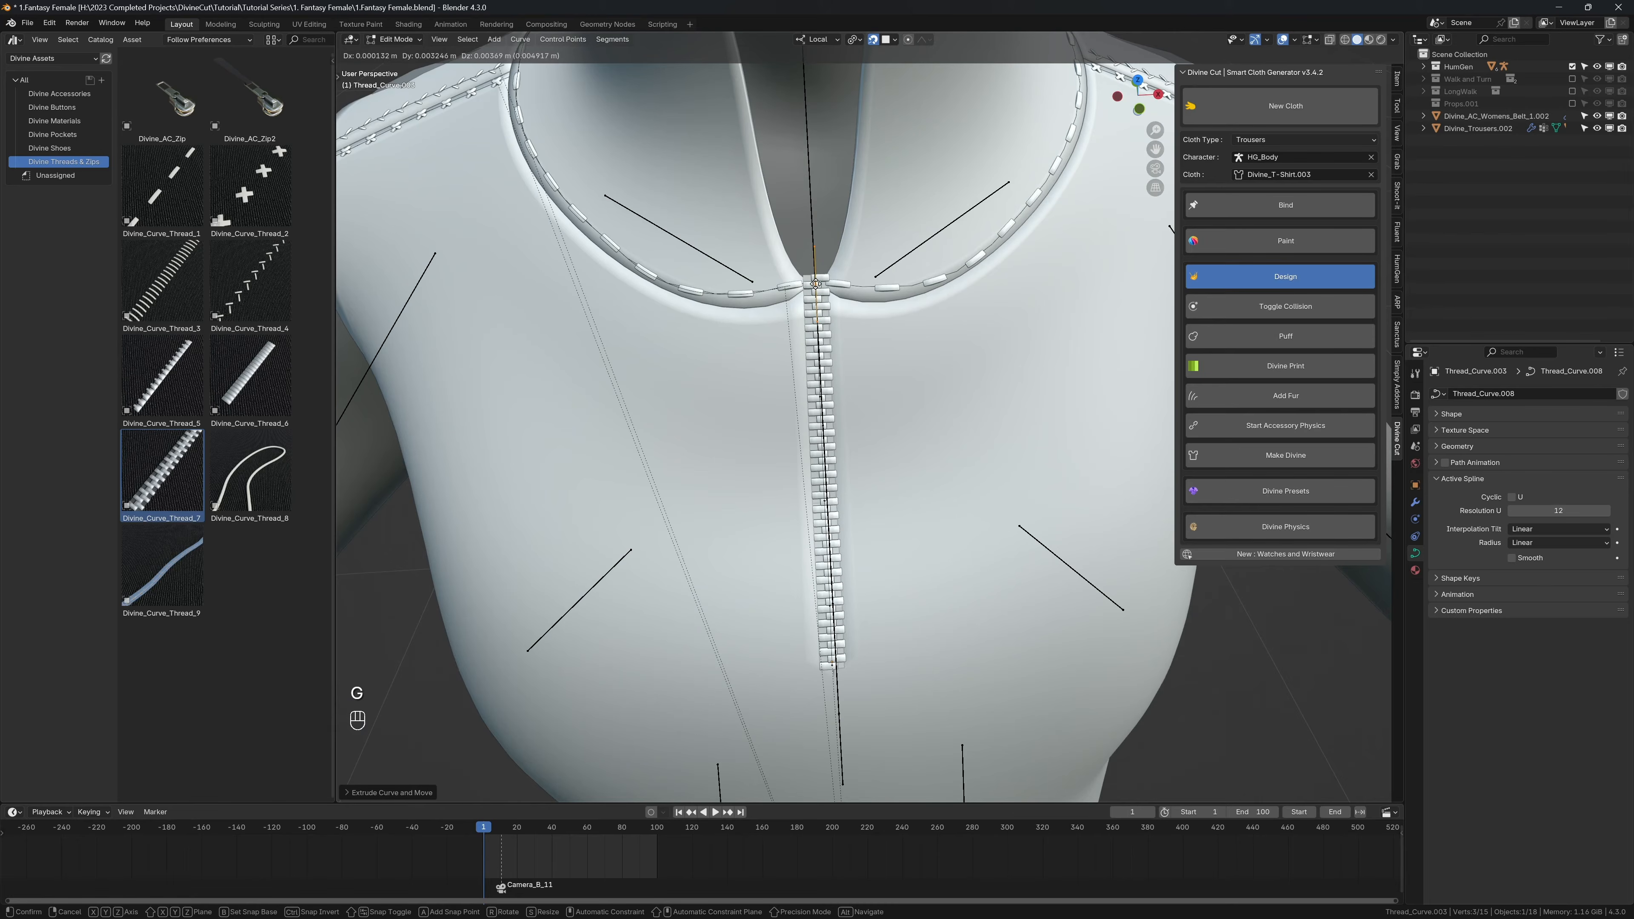
pyautogui.click(815, 283)
pyautogui.moveTo(909, 405)
pyautogui.mouseDown(button='middle')
pyautogui.moveTo(913, 362)
pyautogui.moveTo(935, 393)
pyautogui.mouseUp(button='middle')
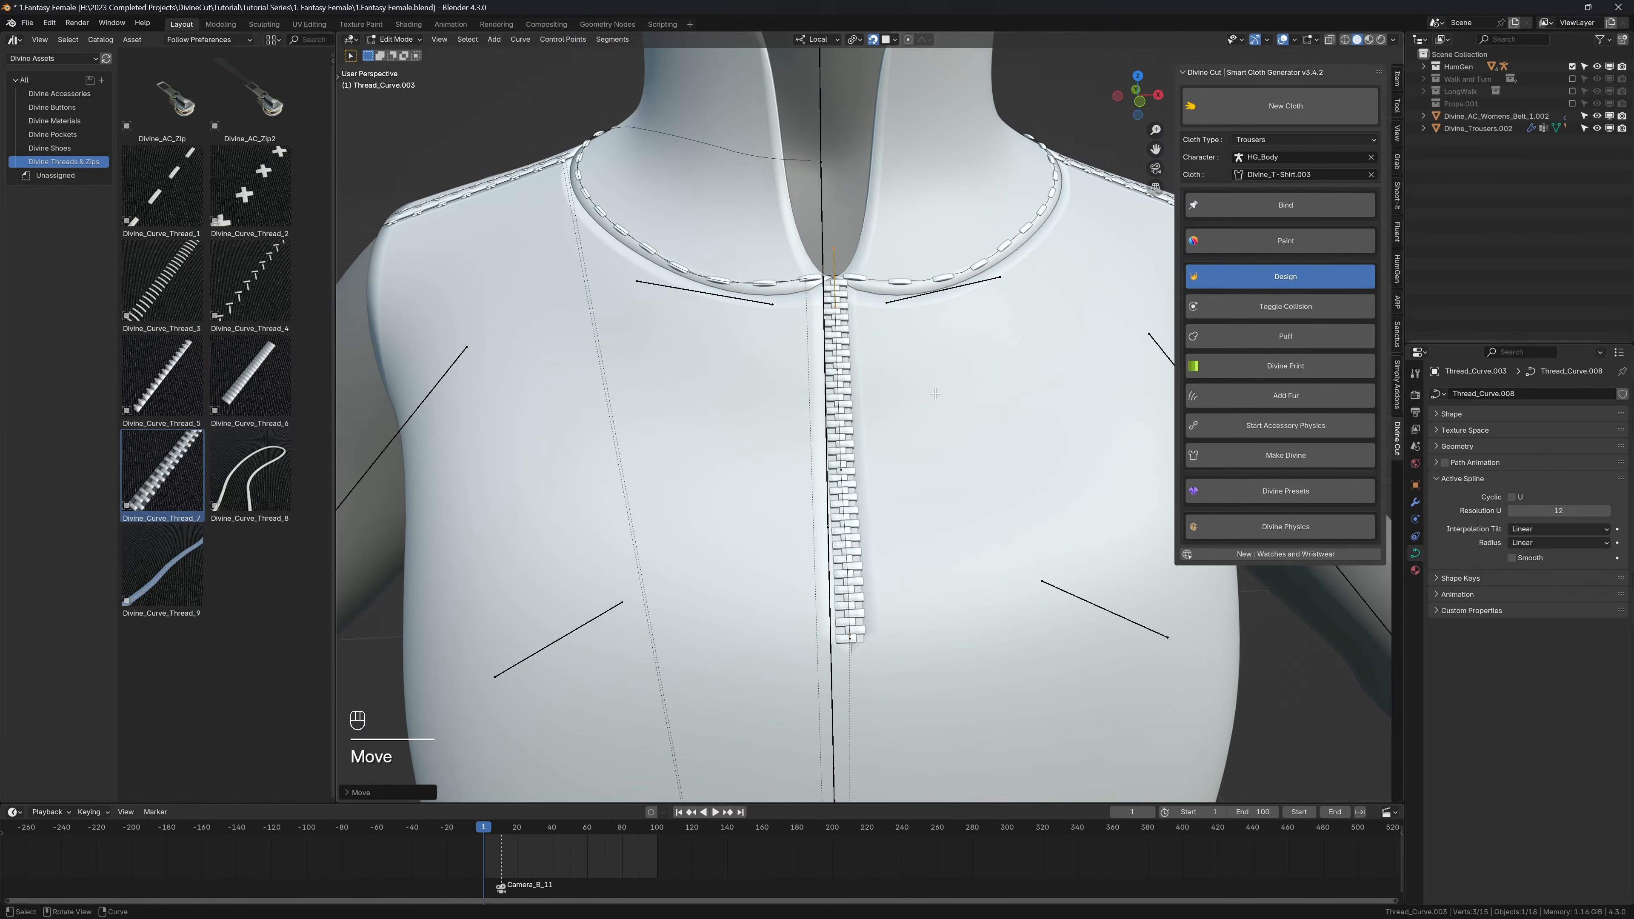
pyautogui.hotkey('ctrl', 's')
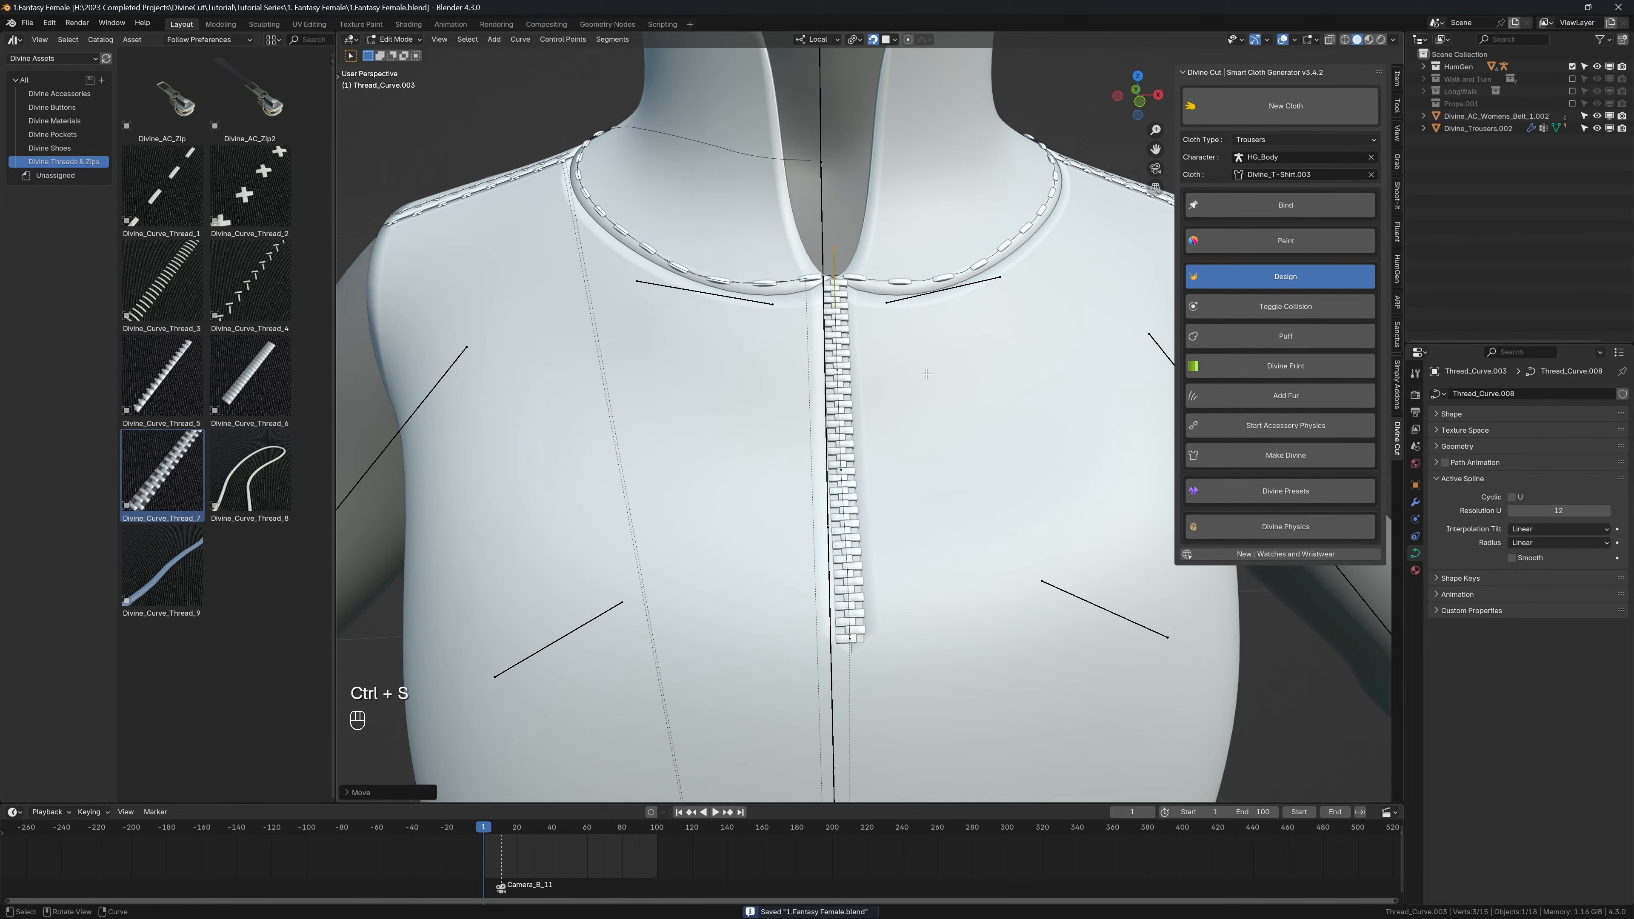
# Step: Try to shrink the zip curve's radius at its top end
pyautogui.hotkey('alt', 's')
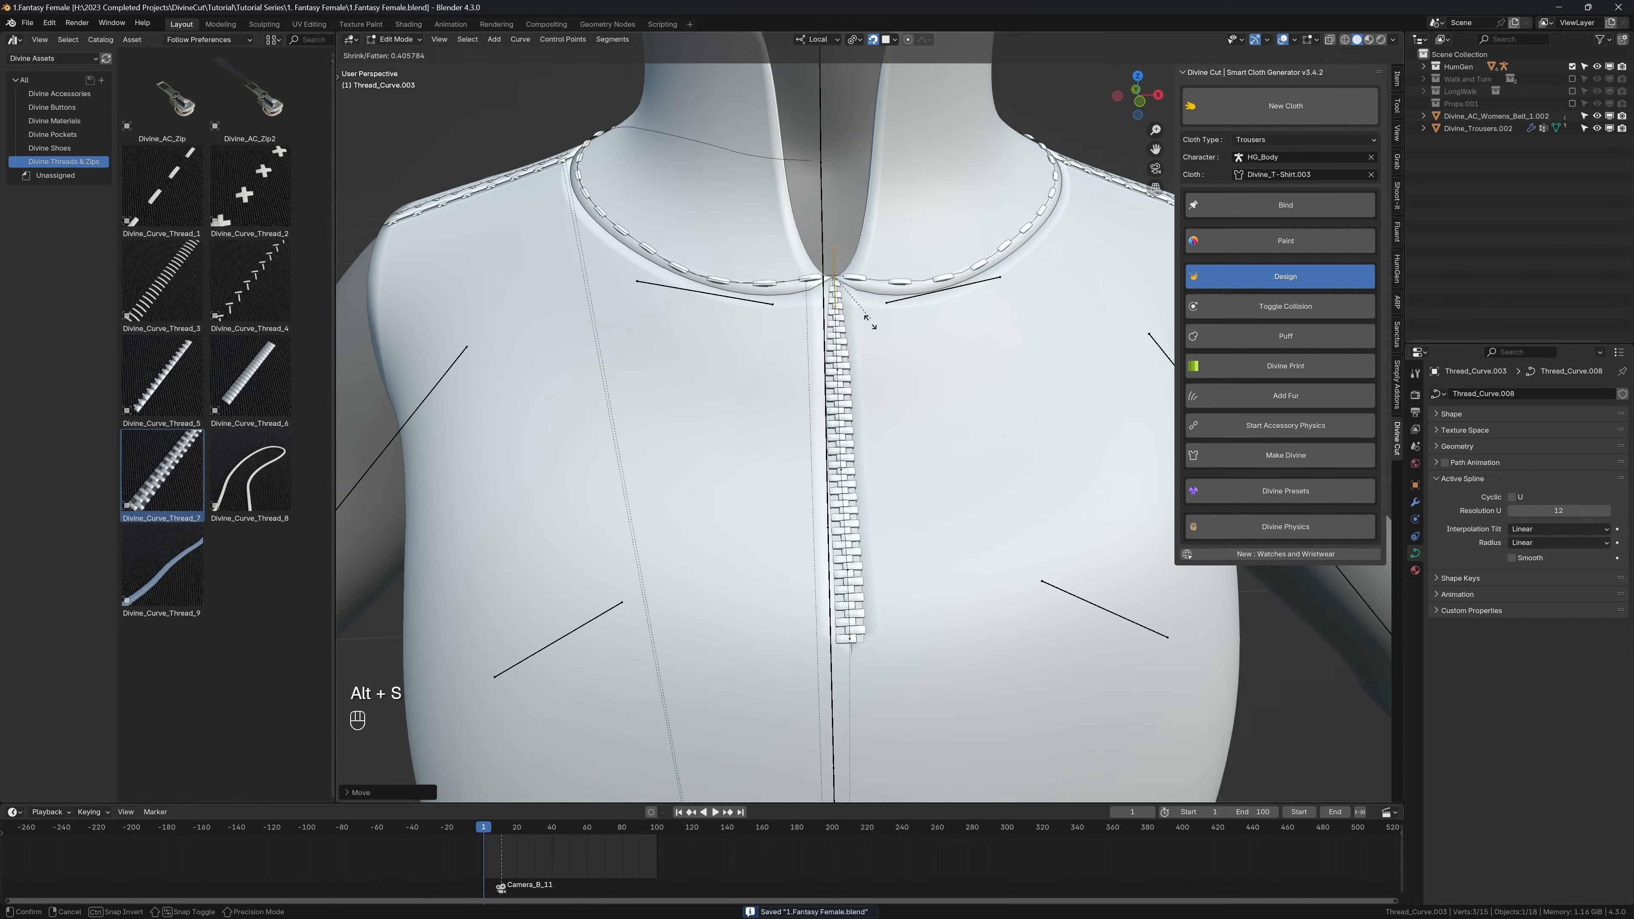
pyautogui.click(875, 332)
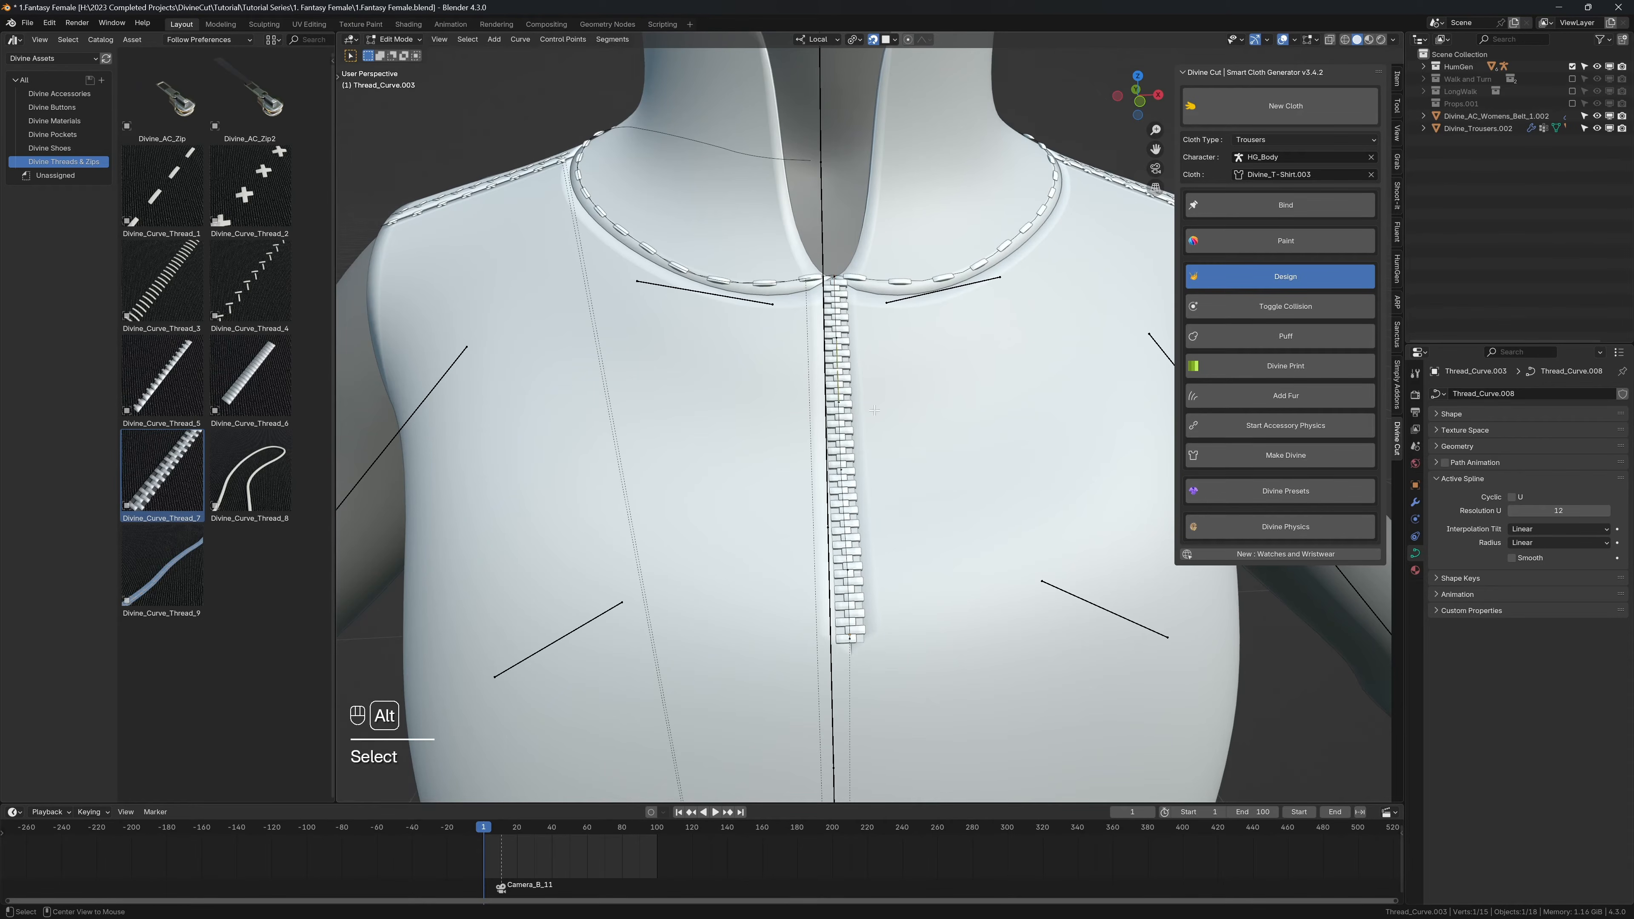
# Step: Open the front zip's teeth mesh for editing with everything selected, and show the Curve modifier's deformation on the edit cage
pyautogui.click(839, 295)
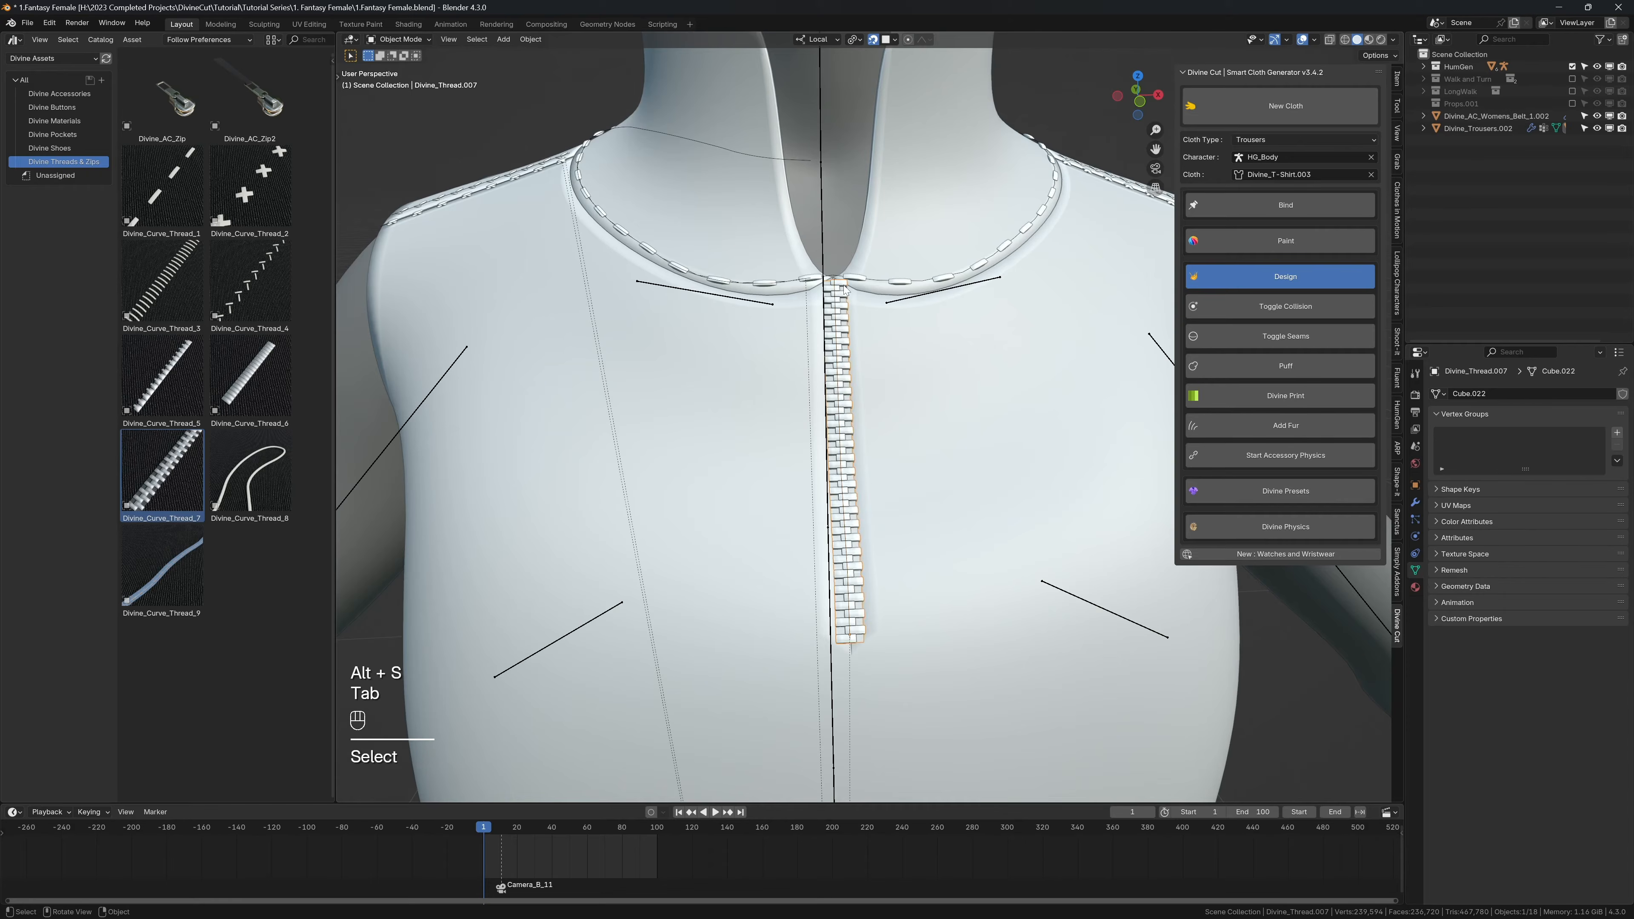
pyautogui.press('Tab')
pyautogui.moveTo(873, 403); pyautogui.dragTo(951, 607, button='middle')
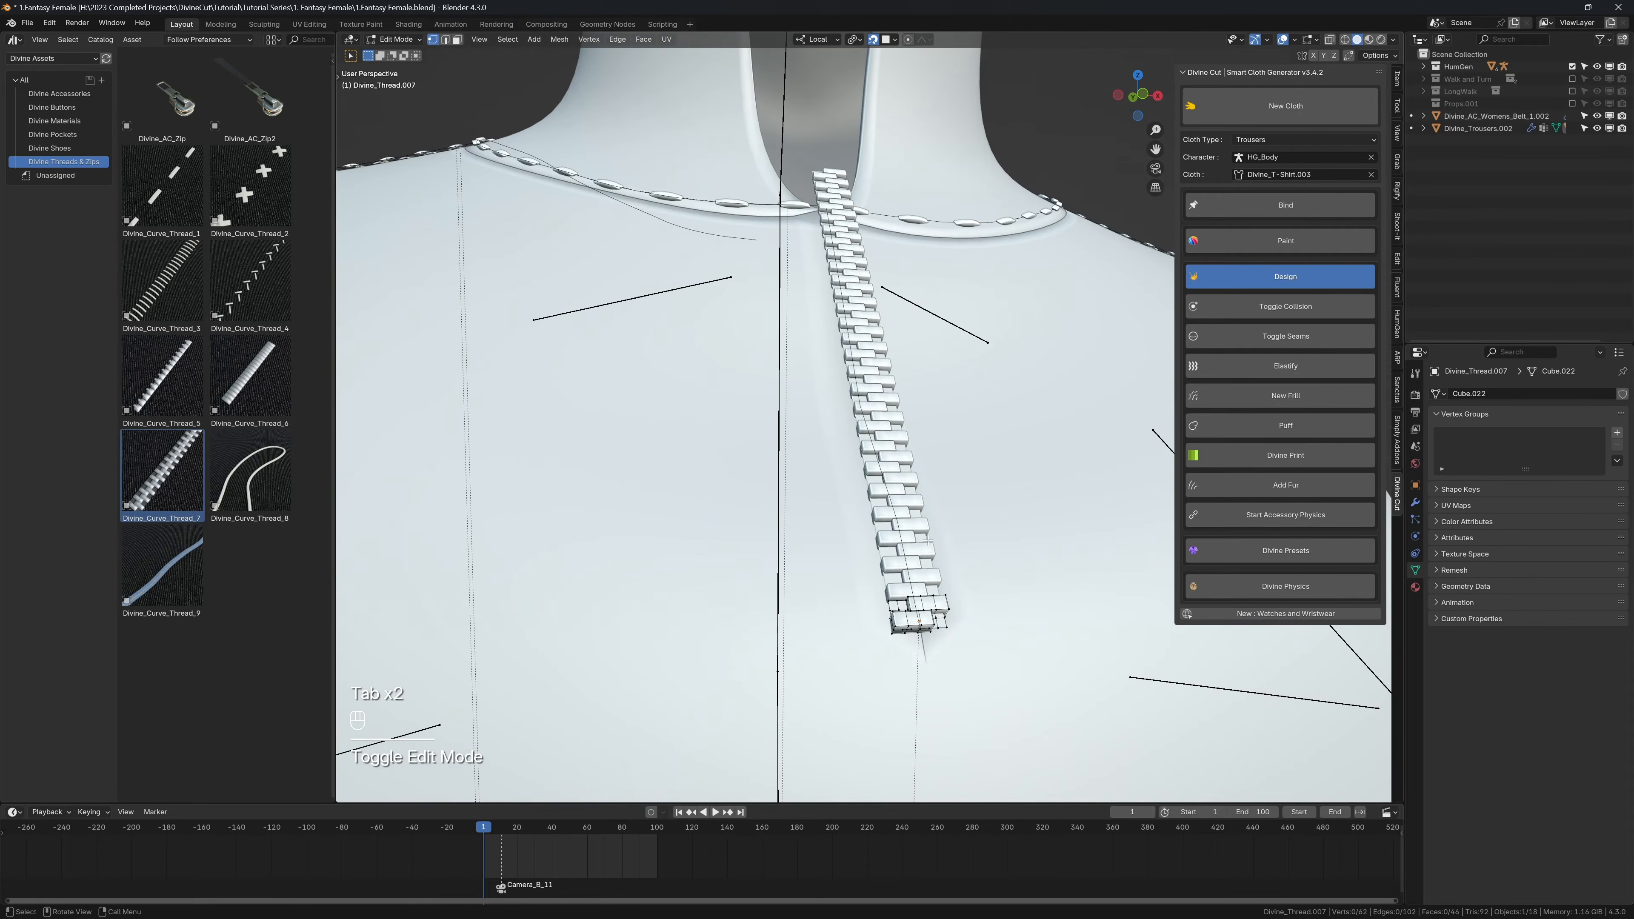
pyautogui.press('a')
pyautogui.click(1416, 503)
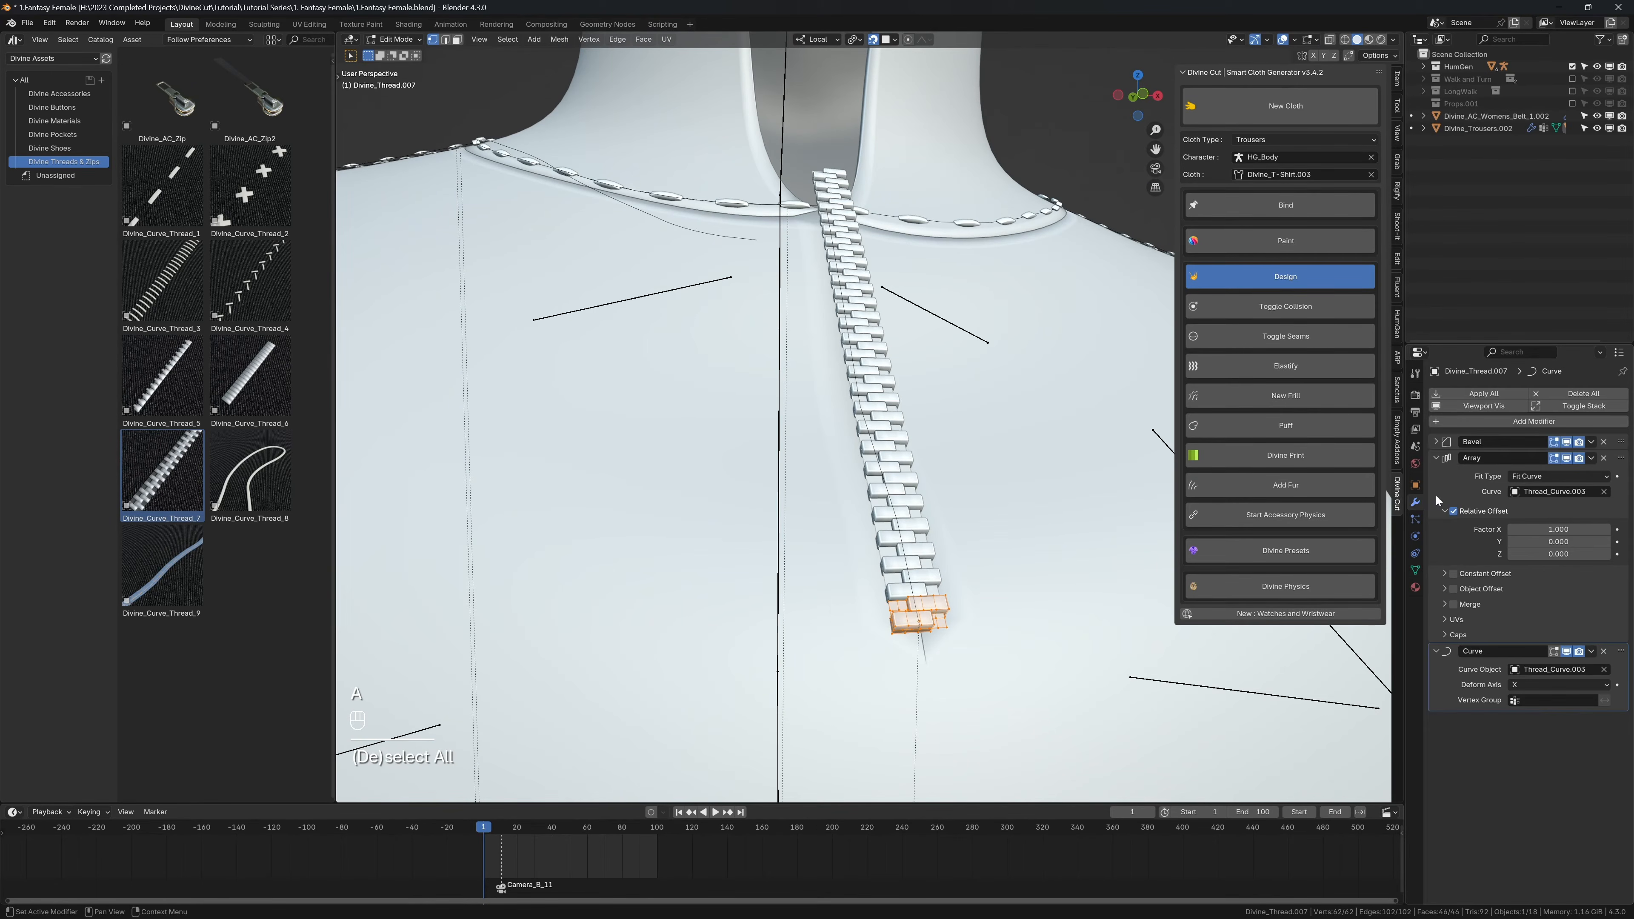
pyautogui.moveTo(1438, 459); pyautogui.dragTo(1457, 508)
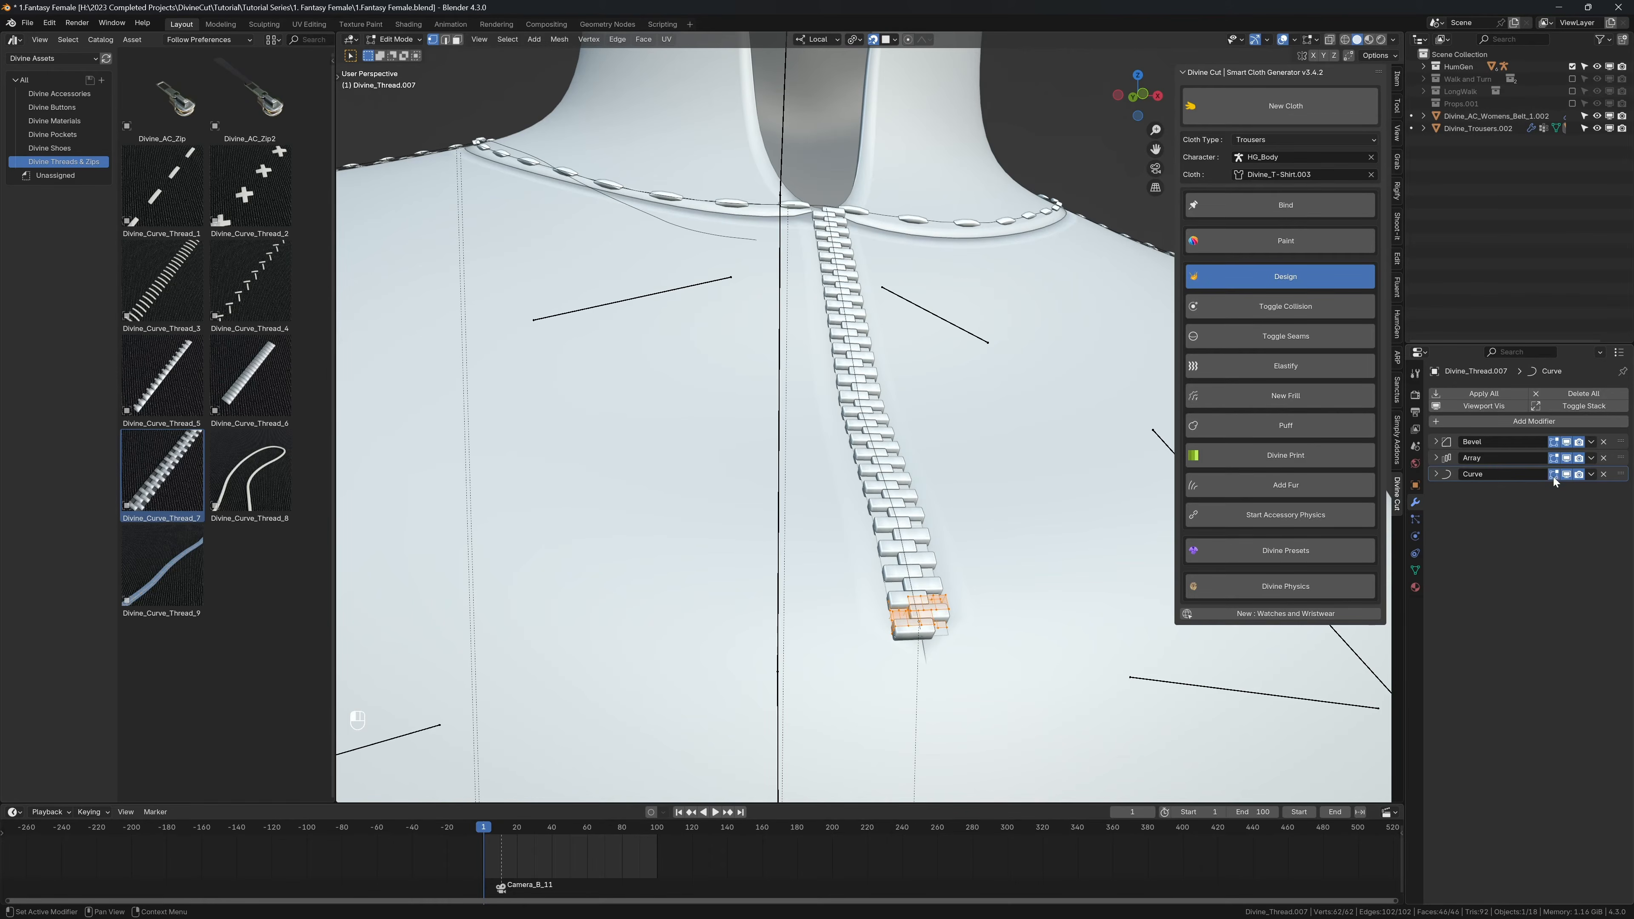
# Step: Turn off snapping and slide the front zip's teeth mesh along its local X axis
pyautogui.scroll(2, 935, 532)
pyautogui.press('g')
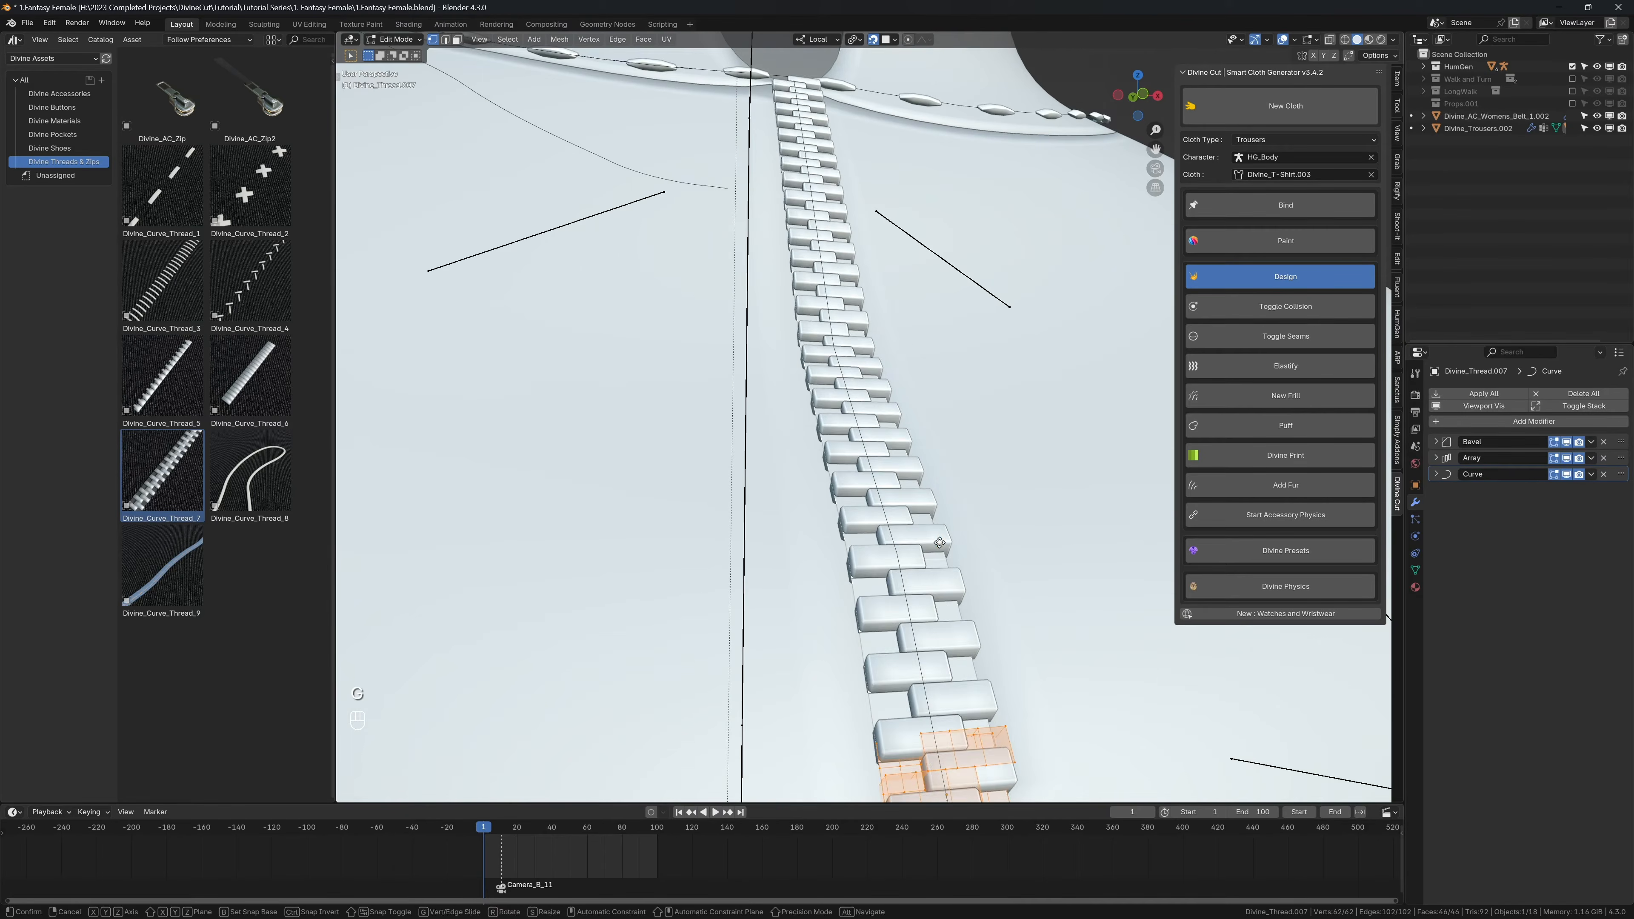
pyautogui.press('x')
pyautogui.rightClick(974, 536)
pyautogui.scroll(-2, 971, 534)
pyautogui.hotkey('shift', 'Tab')
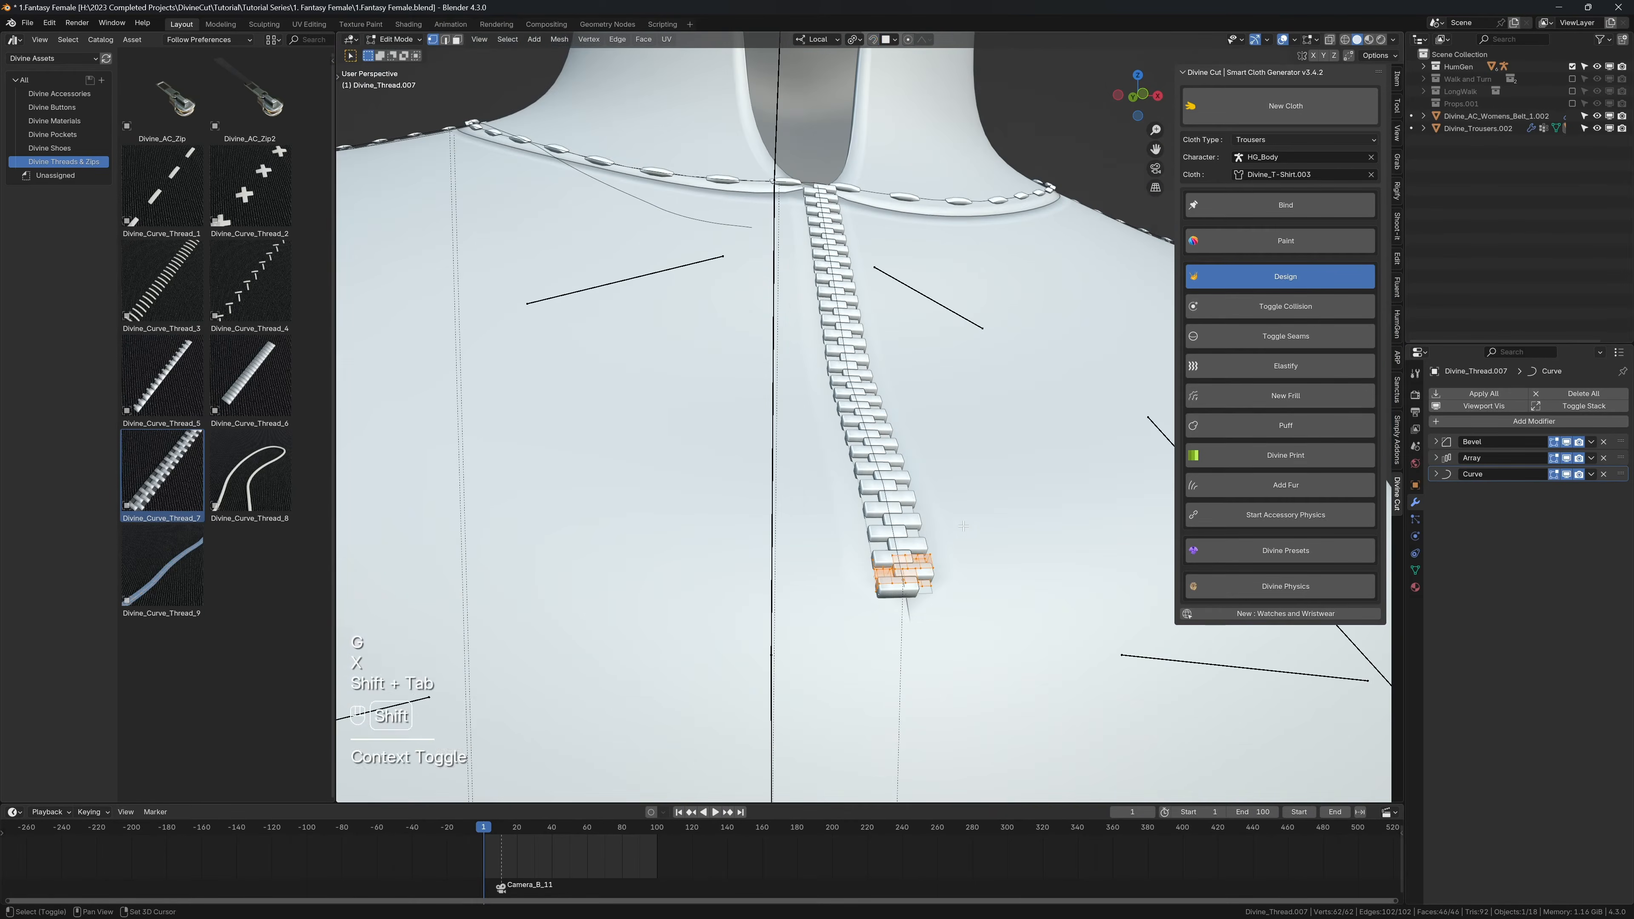
pyautogui.press('g')
pyautogui.press('x')
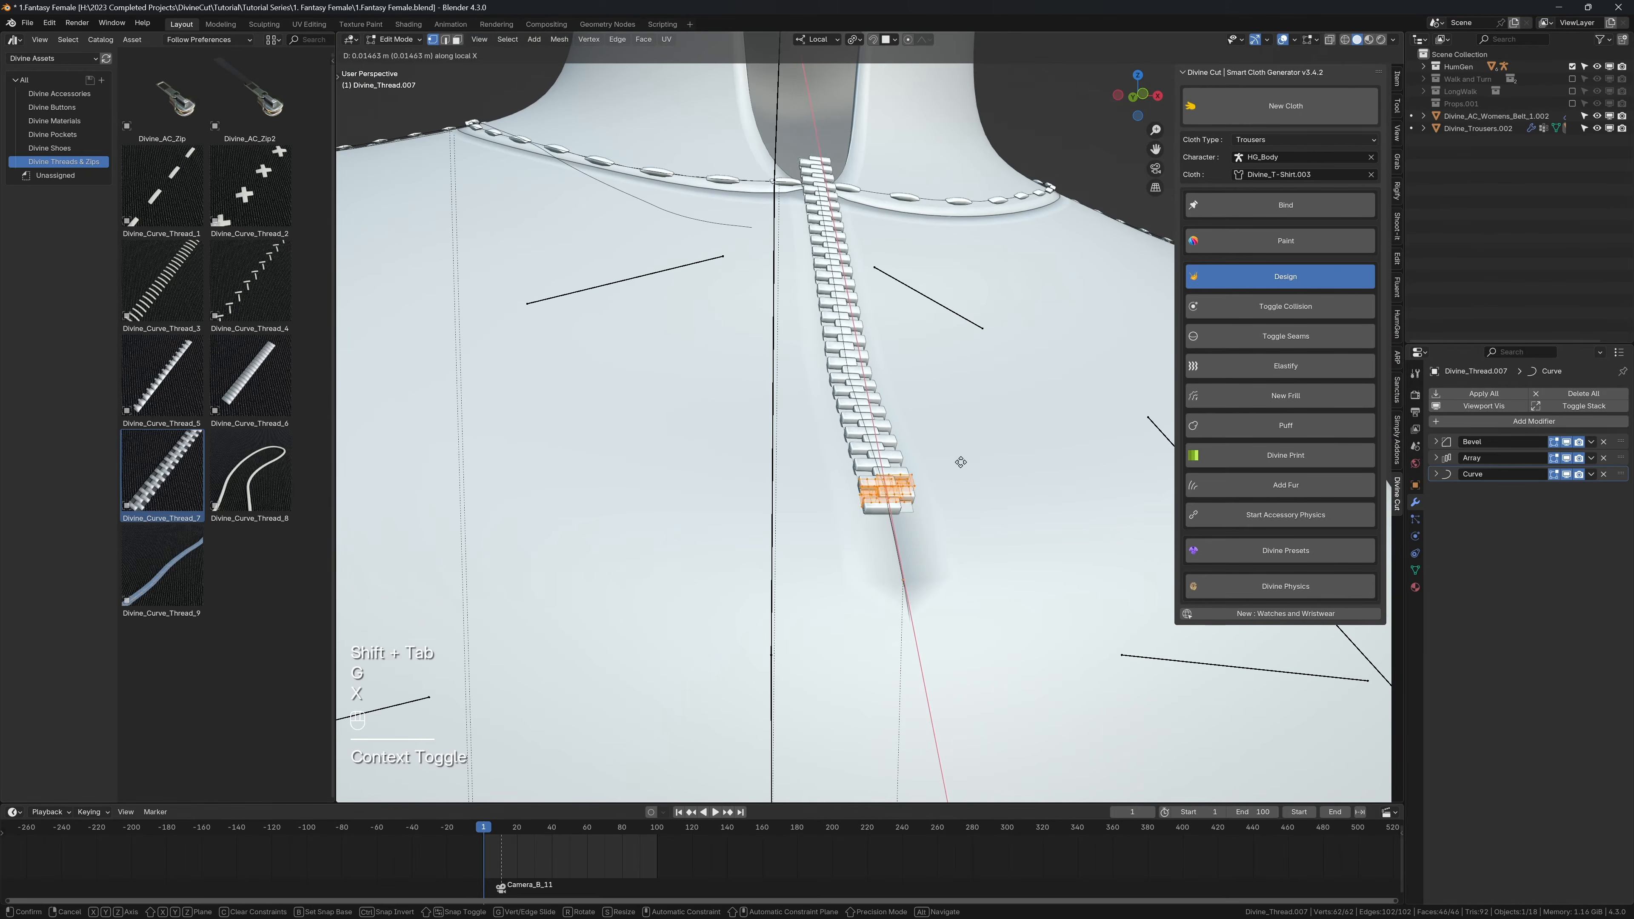
pyautogui.click(978, 560)
# Step: Try shifting the front zip's teeth along local Y, and adjust their height over the shirt along local Z
pyautogui.press('g')
pyautogui.press('y')
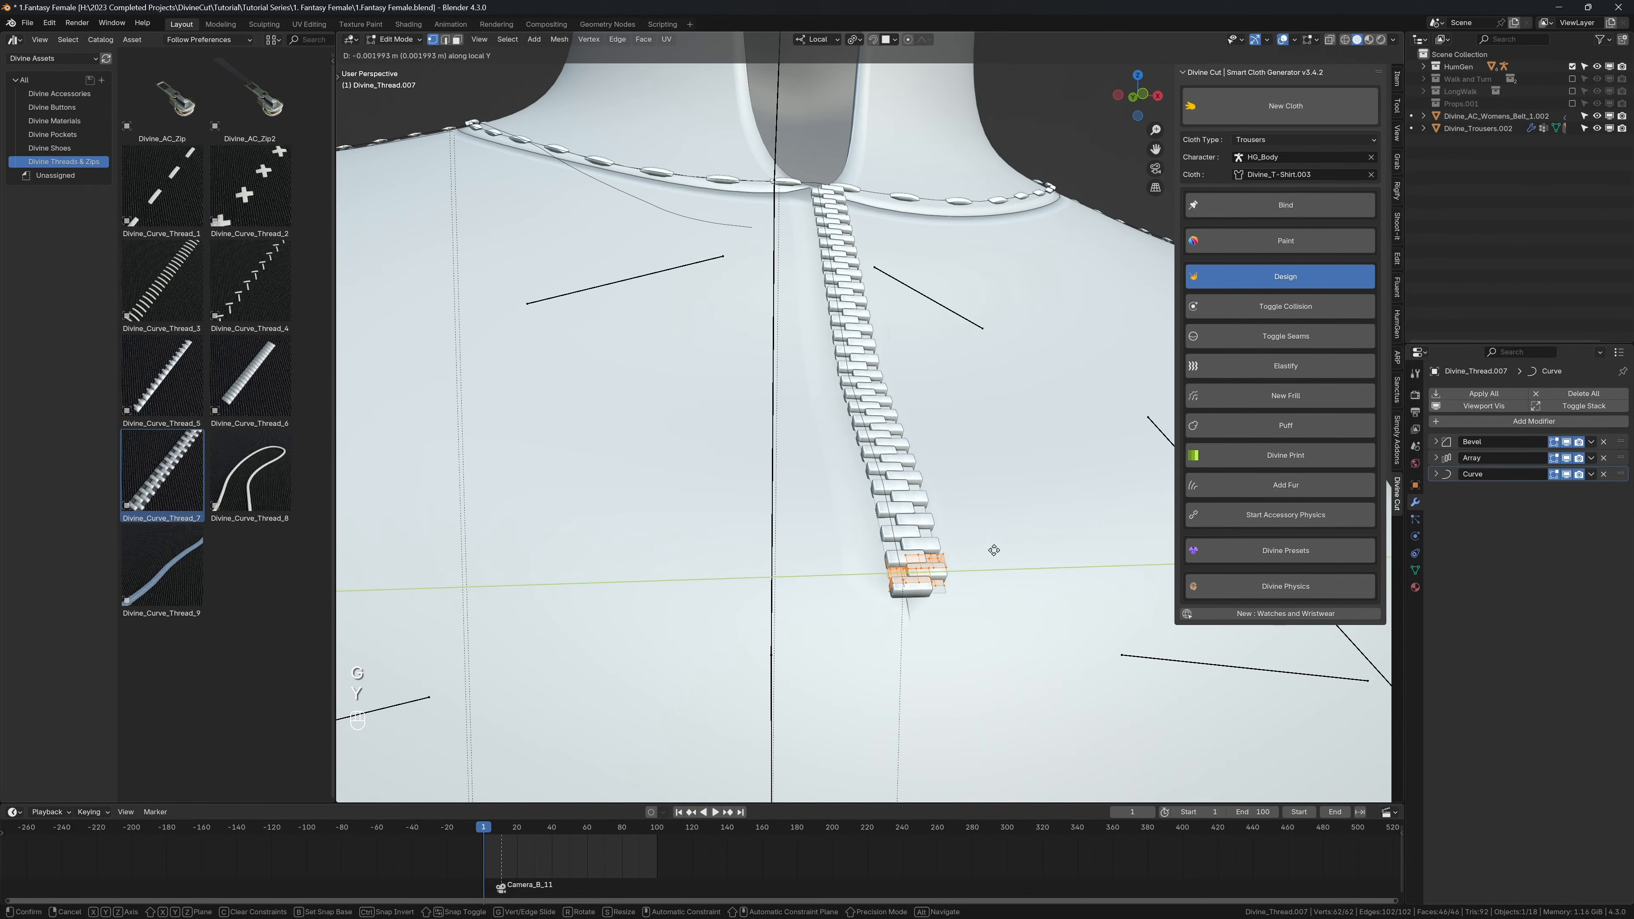
pyautogui.press('z')
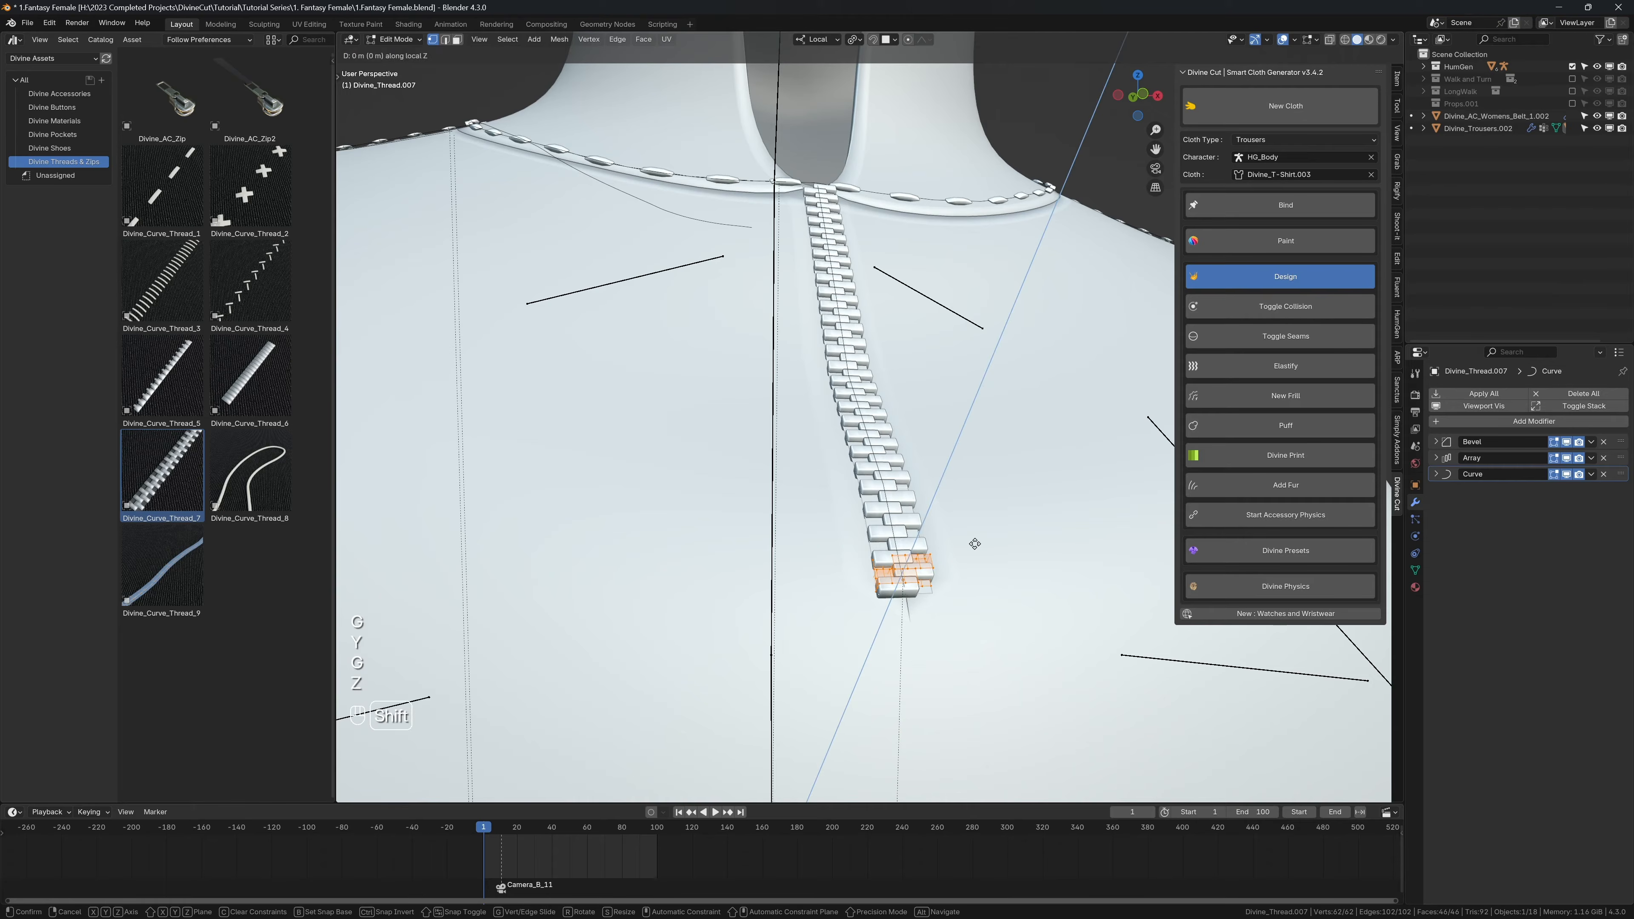
pyautogui.click(941, 585)
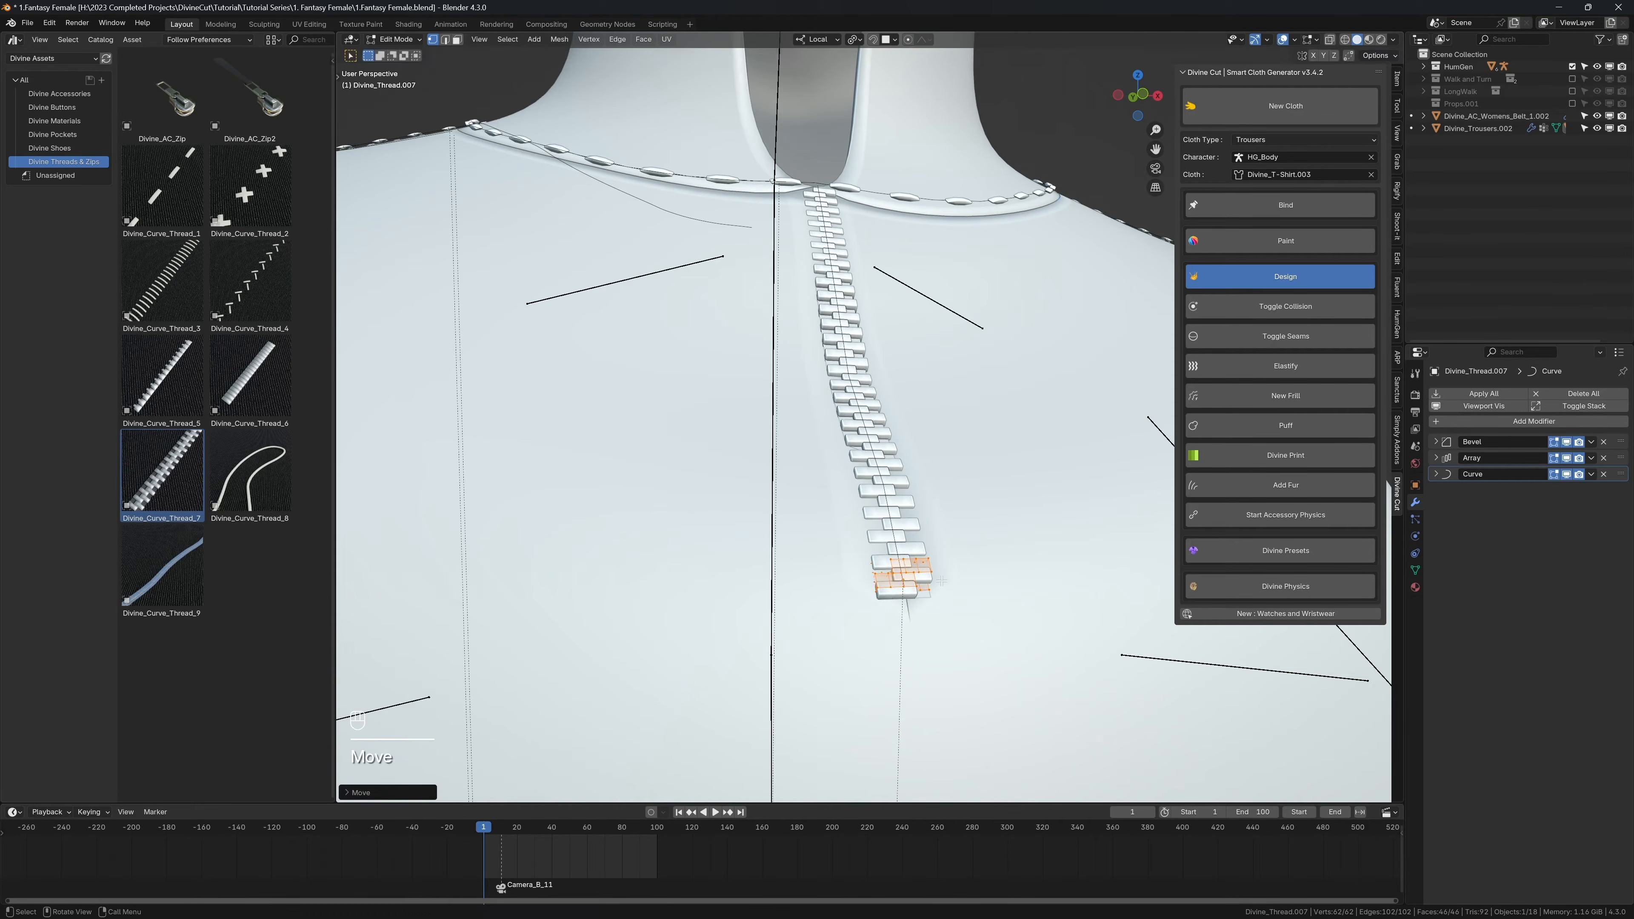
pyautogui.press('g')
pyautogui.press('z')
pyautogui.click(957, 559)
# Step: Delete the linked backing piece from the front zip's teeth mesh in wireframe display, and return to solid shading in Object Mode
pyautogui.scroll(2, 929, 582)
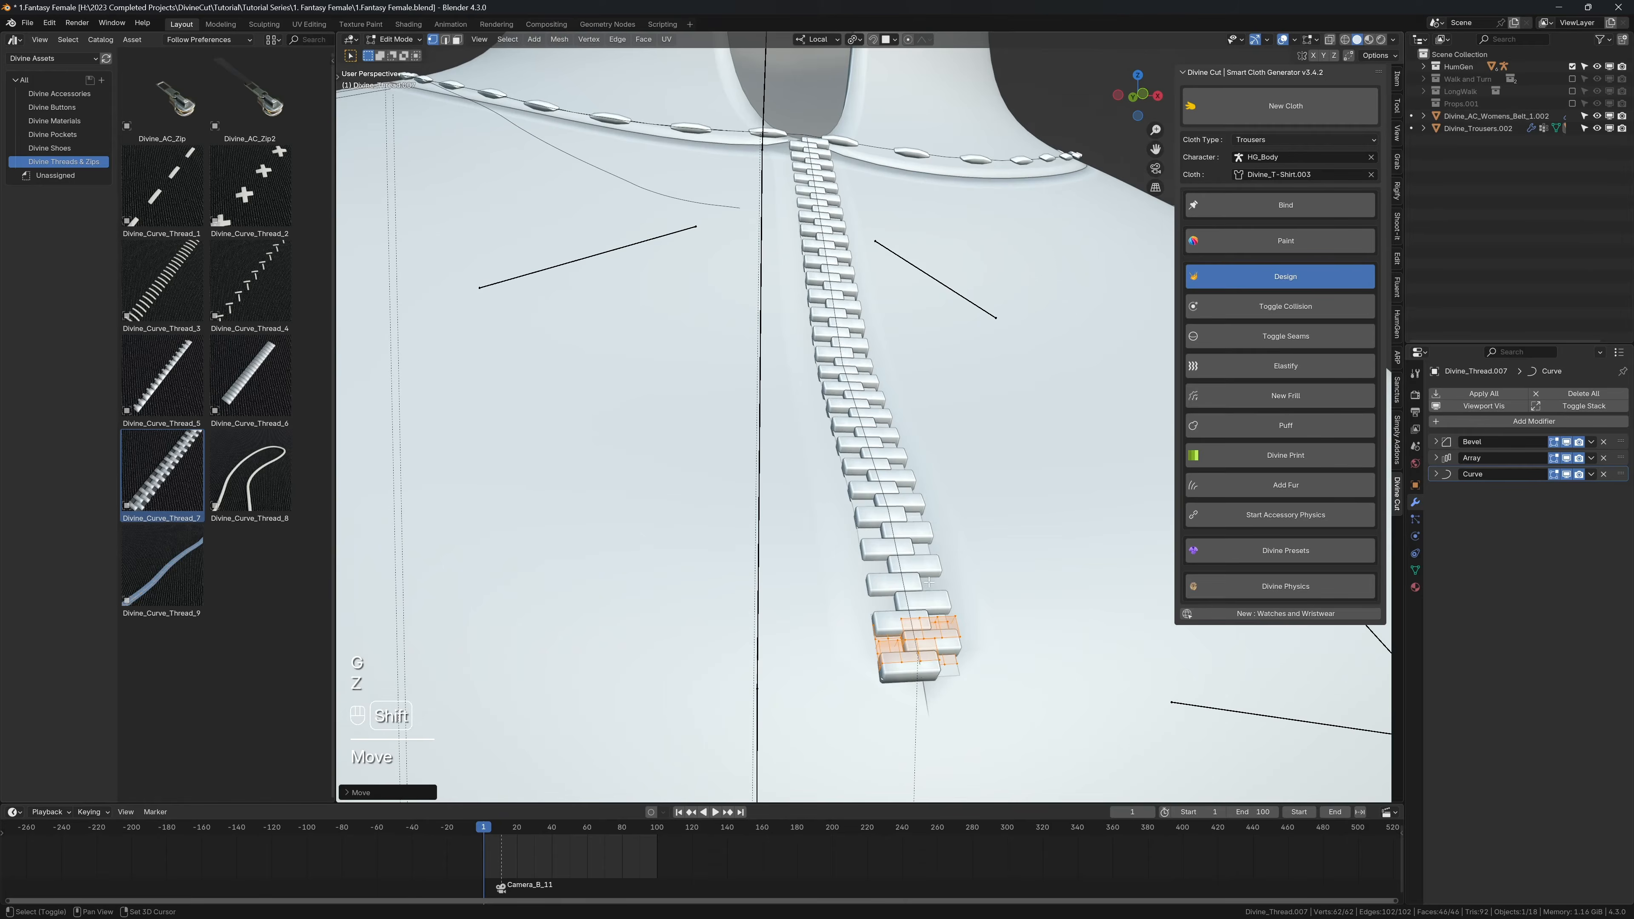
pyautogui.press('z')
pyautogui.click(862, 558)
pyautogui.hotkey('alt', 'a')
pyautogui.press('l')
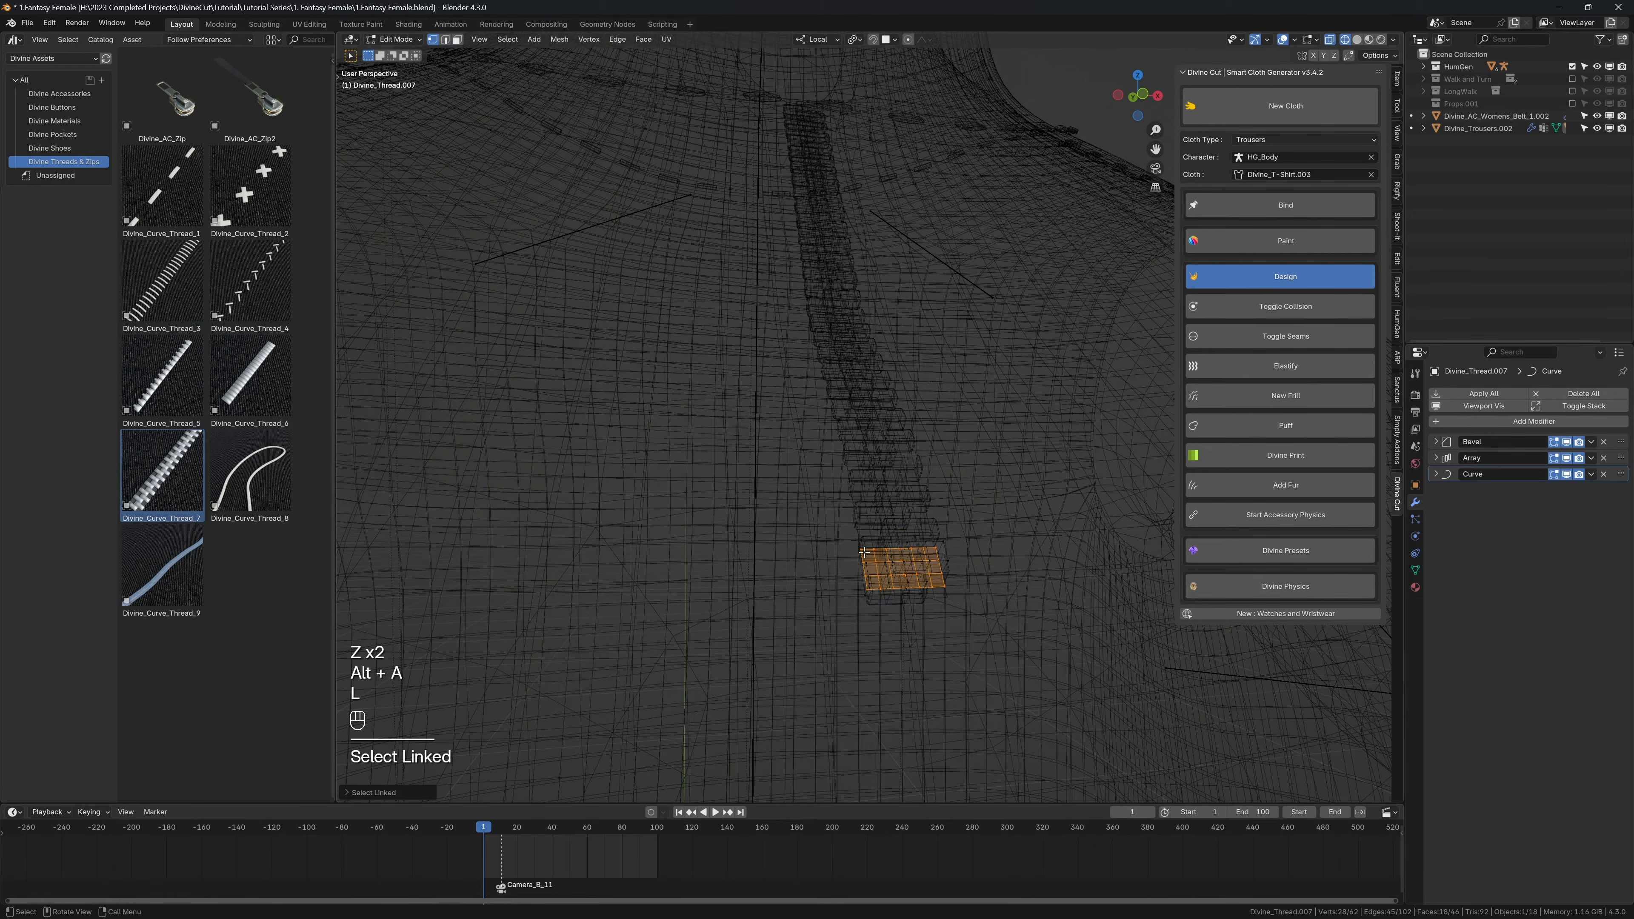
pyautogui.press('x')
pyautogui.click(864, 553)
pyautogui.press('z')
pyautogui.click(965, 552)
pyautogui.press('Tab')
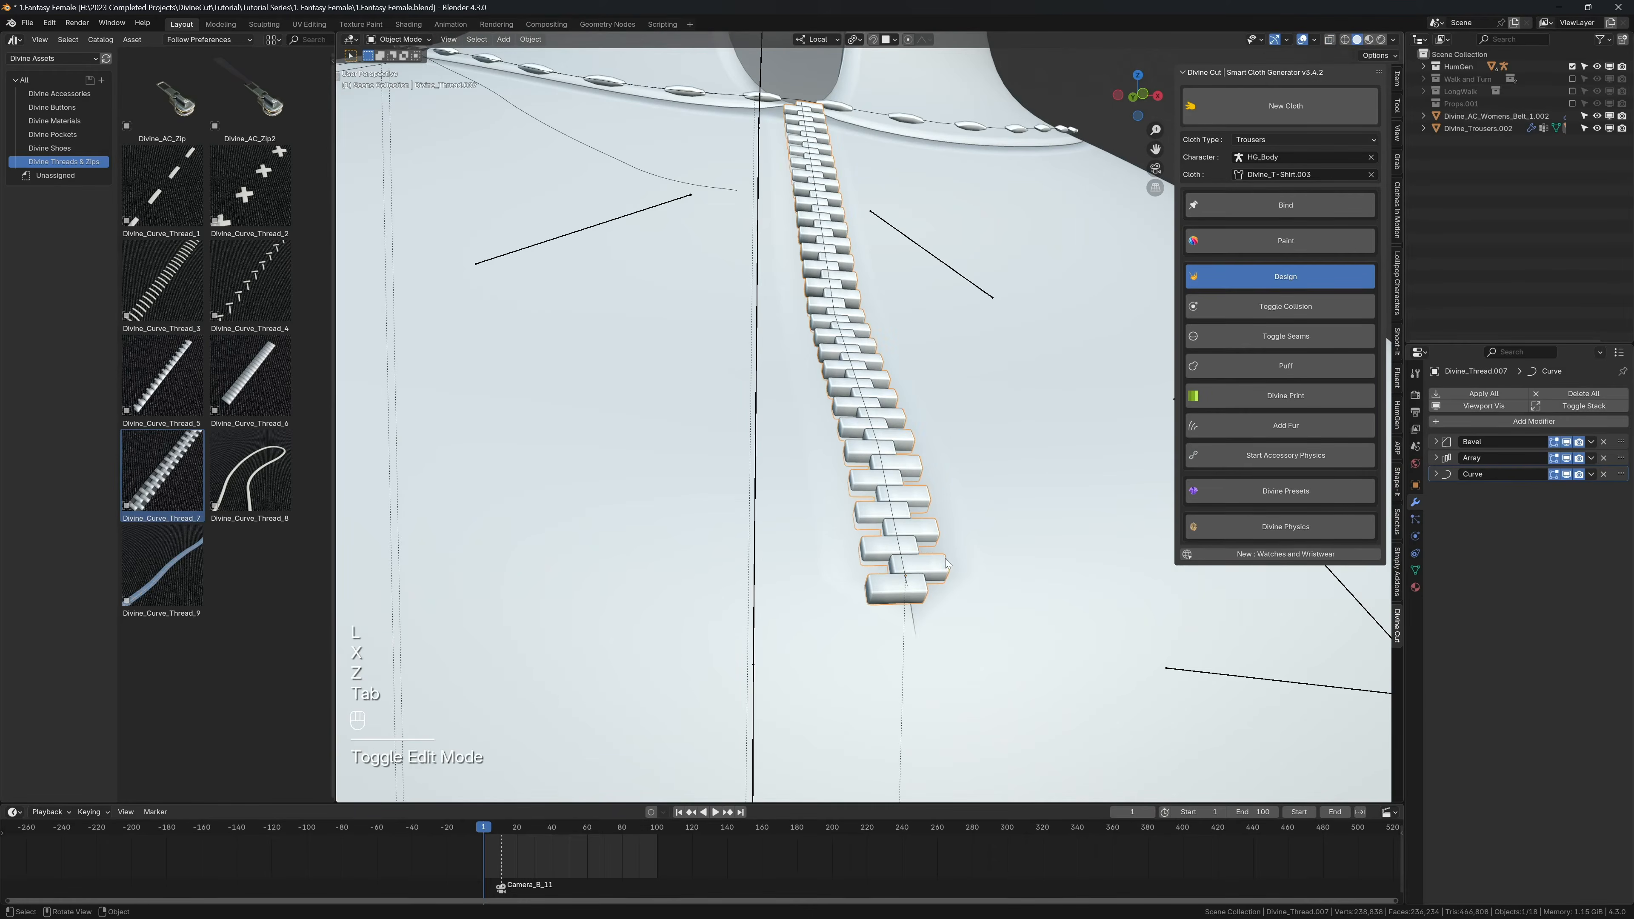
# Step: Examine the front zip and the collar stitching with the viewport overlays hidden
pyautogui.moveTo(945, 515); pyautogui.dragTo(920, 560, button='middle')
pyautogui.hotkey('shift', 'alt', 'z')
pyautogui.scroll(-2, 836, 386)
pyautogui.keyDown('shift'); pyautogui.moveTo(826, 372); pyautogui.dragTo(841, 430, button='middle'); pyautogui.keyUp('shift')
pyautogui.scroll(-3, 843, 422)
pyautogui.hotkey('shift', 'alt', 'z')
pyautogui.scroll(2, 842, 430)
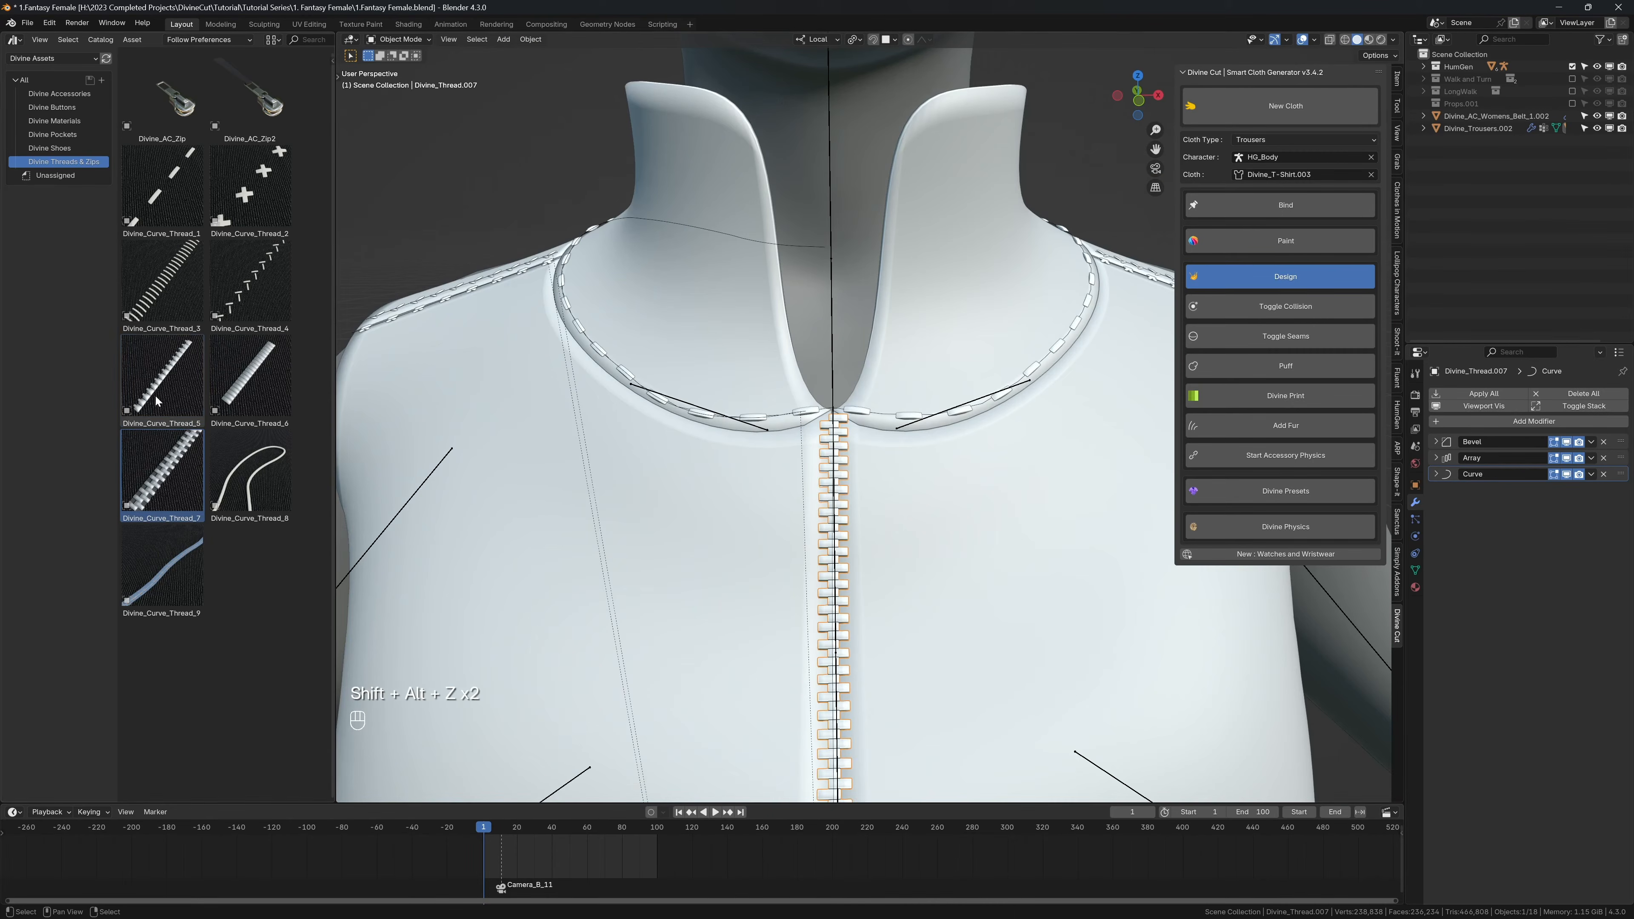
# Step: Place the Divine_Curve_Thread_5 asset at the top end of the front zip and scale it up about 1.56 times
pyautogui.moveTo(164, 380); pyautogui.dragTo(817, 413)
pyautogui.press('s')
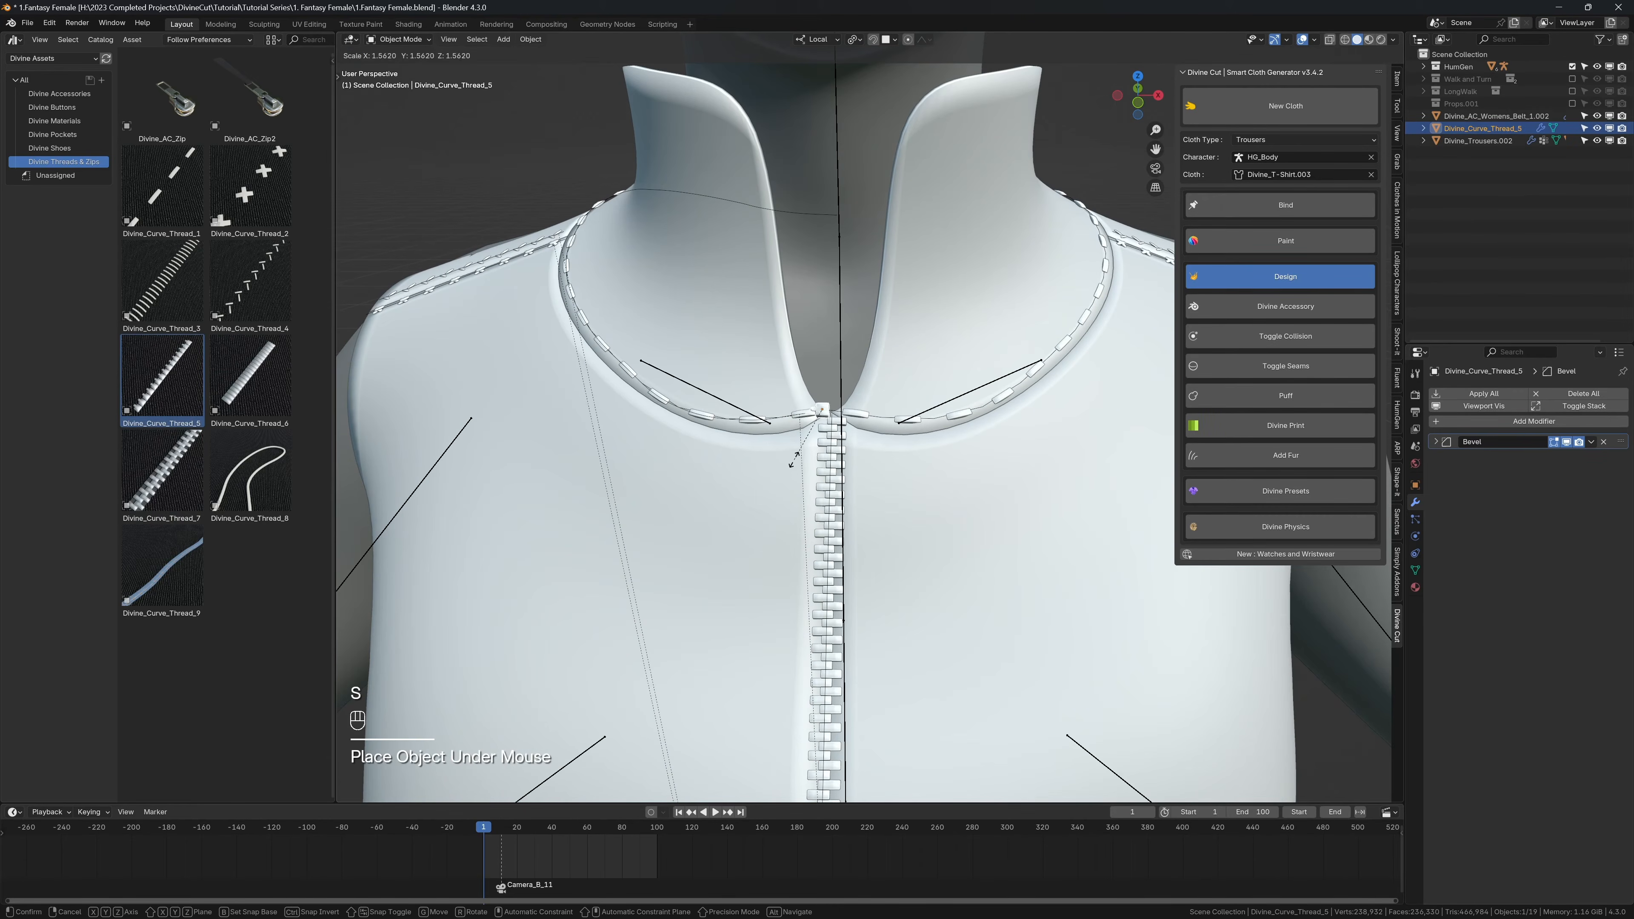
pyautogui.click(793, 459)
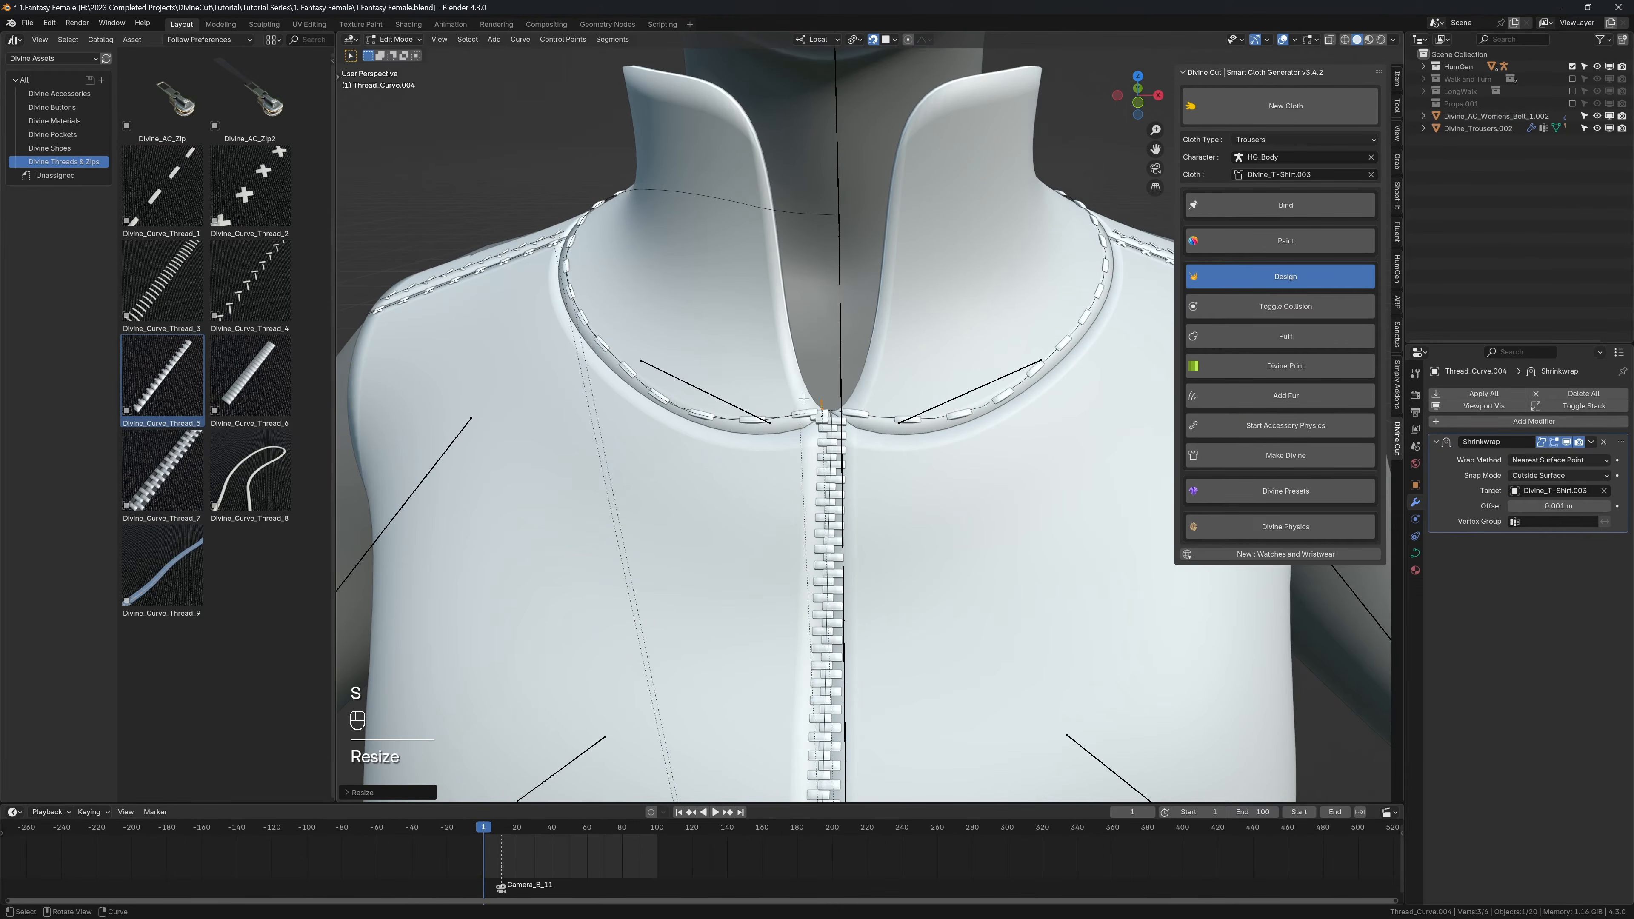
# Step: Extrude the new thread curve point by point up the collar's opening edge to the rounded upper corner
pyautogui.press('g')
pyautogui.press('e')
pyautogui.click(794, 363)
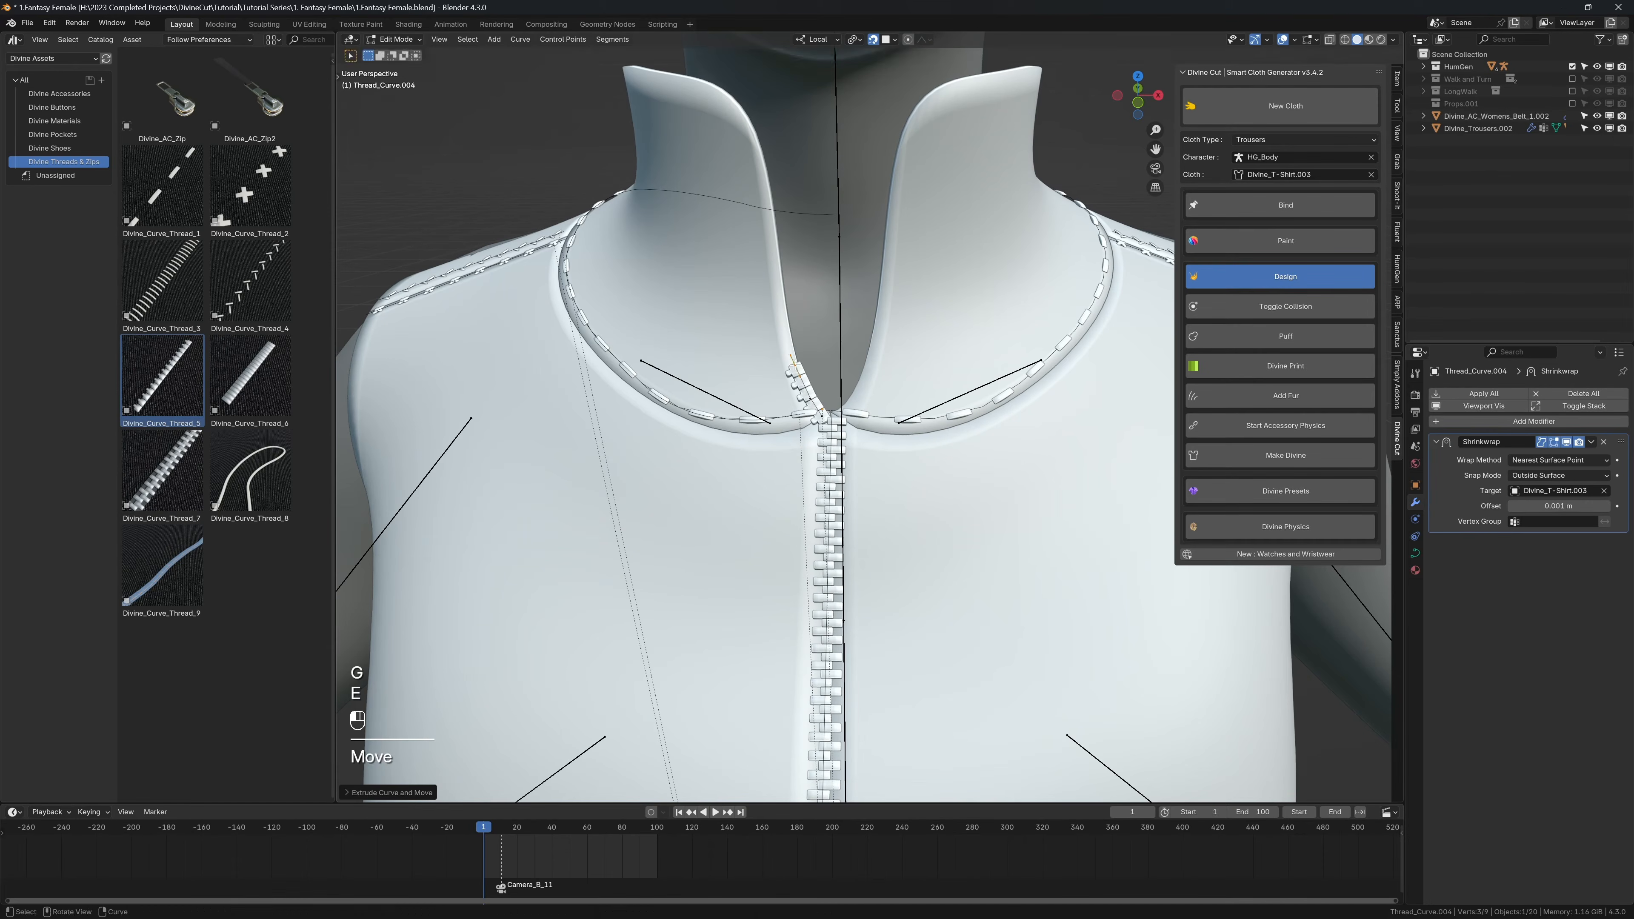
pyautogui.press('e')
pyautogui.click(780, 300)
pyautogui.press('e')
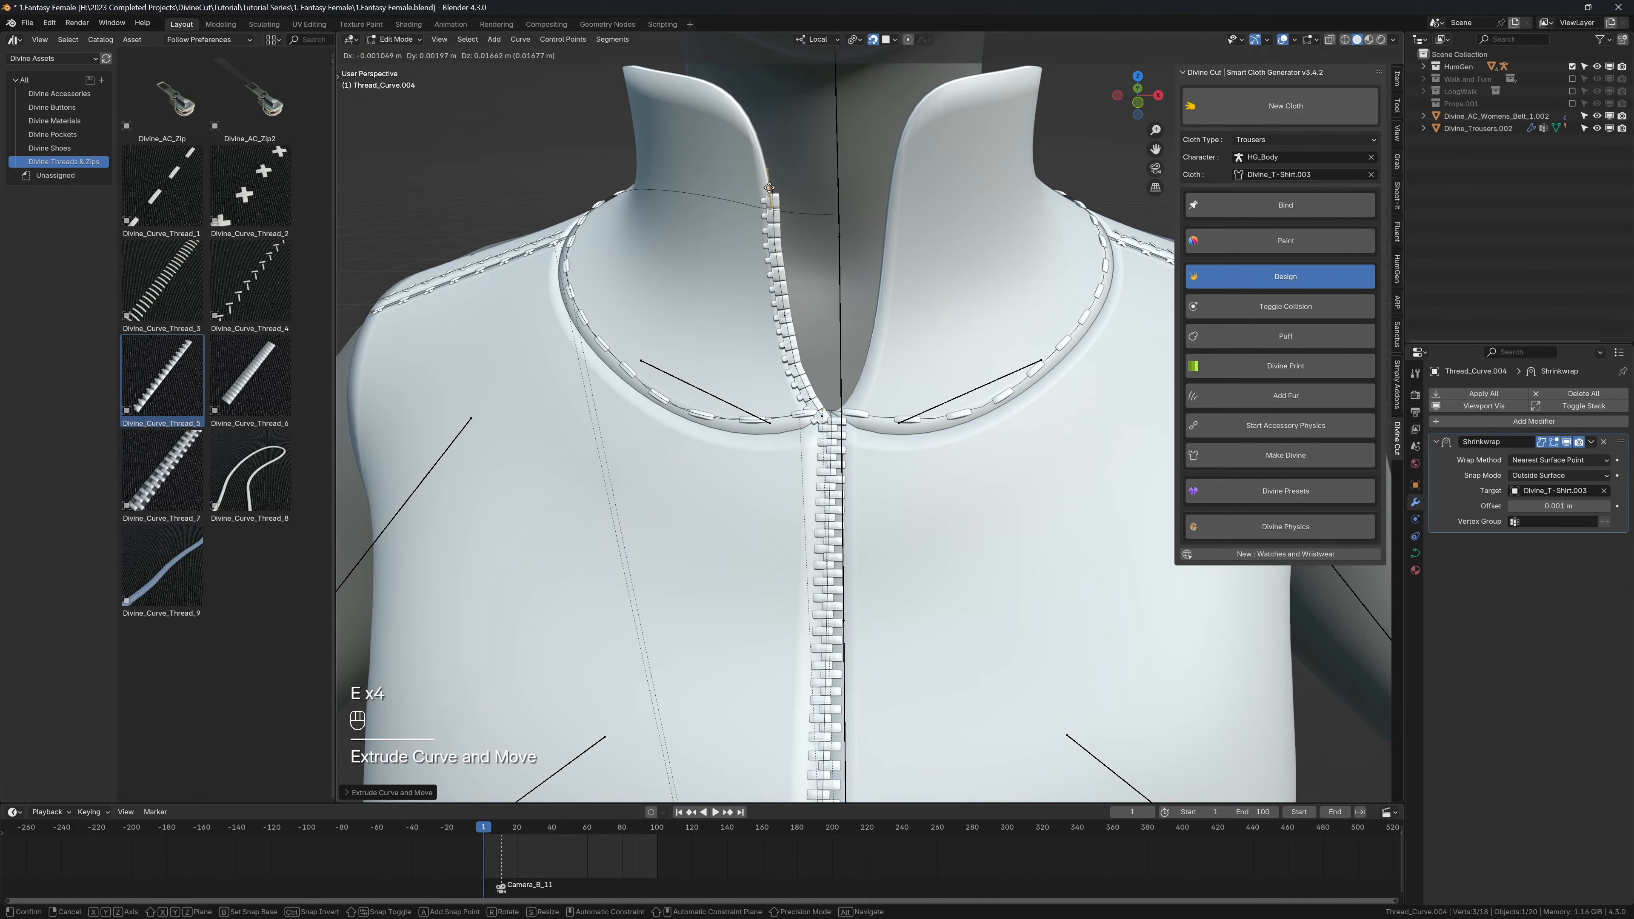
pyautogui.click(769, 188)
pyautogui.press('e')
pyautogui.click(754, 140)
pyautogui.press('e')
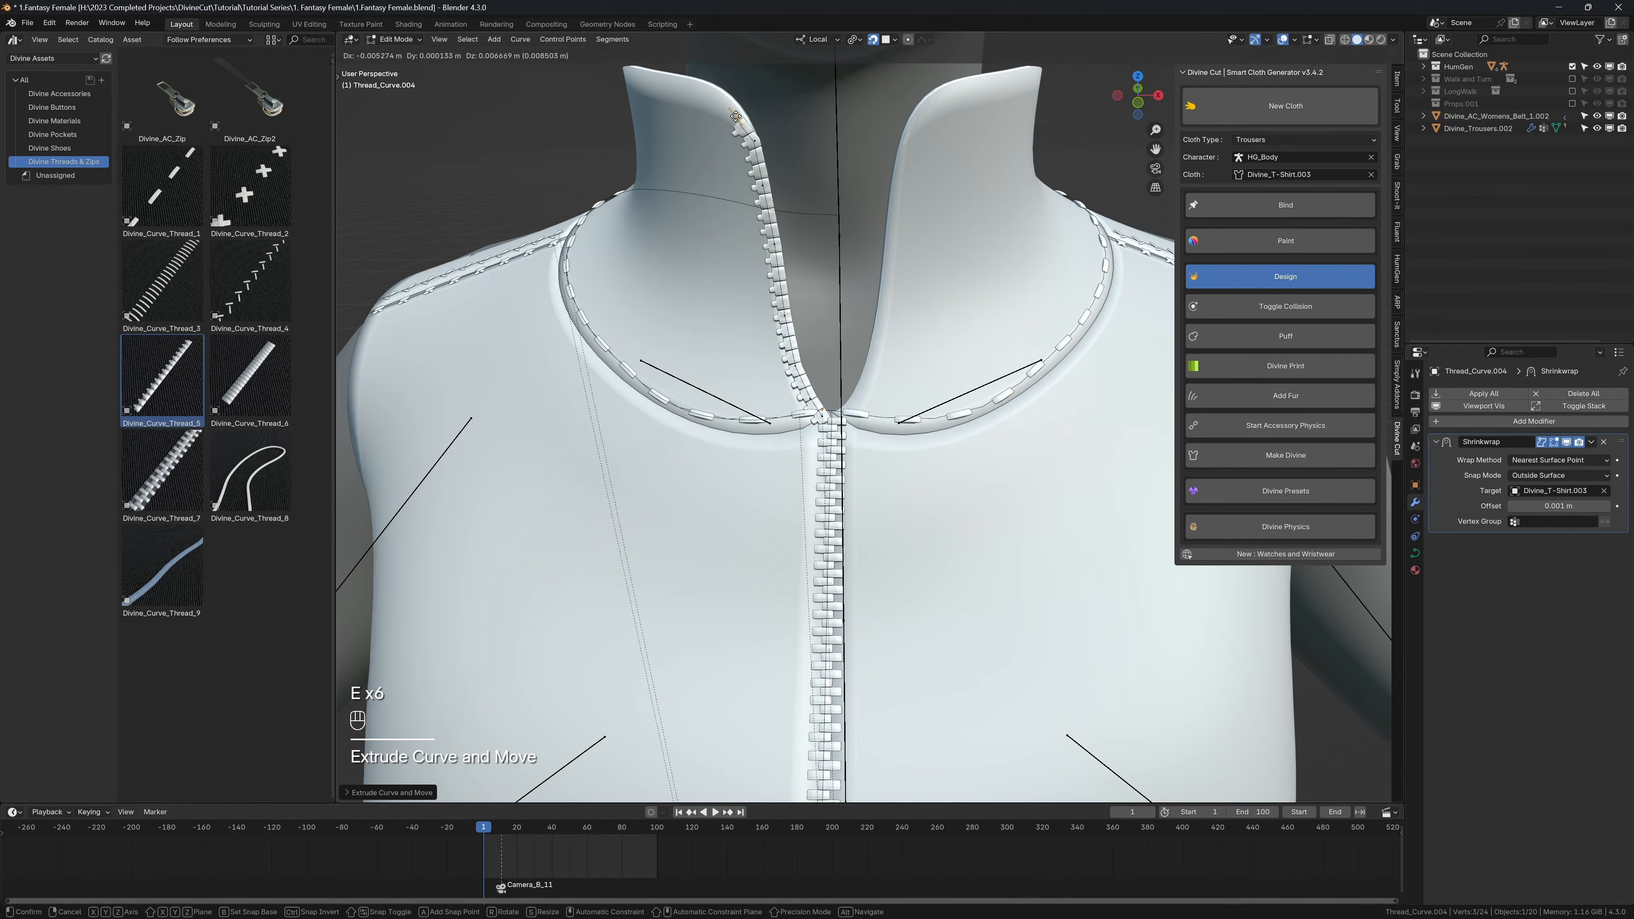
pyautogui.click(733, 105)
pyautogui.moveTo(762, 209); pyautogui.dragTo(800, 298, button='middle')
pyautogui.scroll(3, 791, 382)
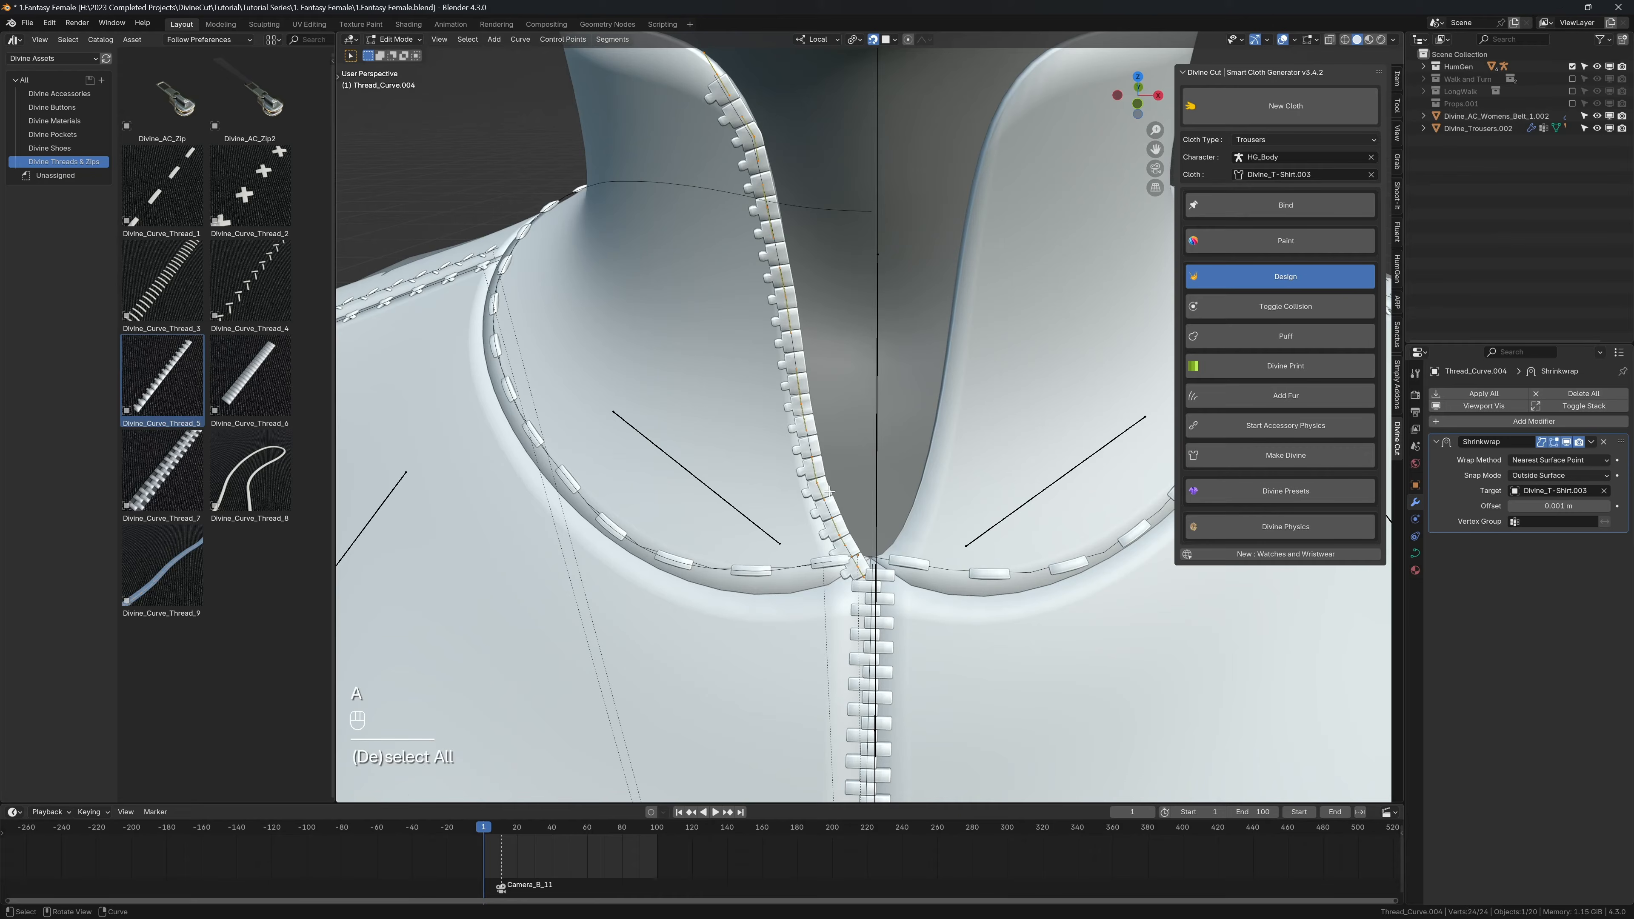
pyautogui.hotkey('ctrl', 't')
pyautogui.write('180')
pyautogui.press('Return')
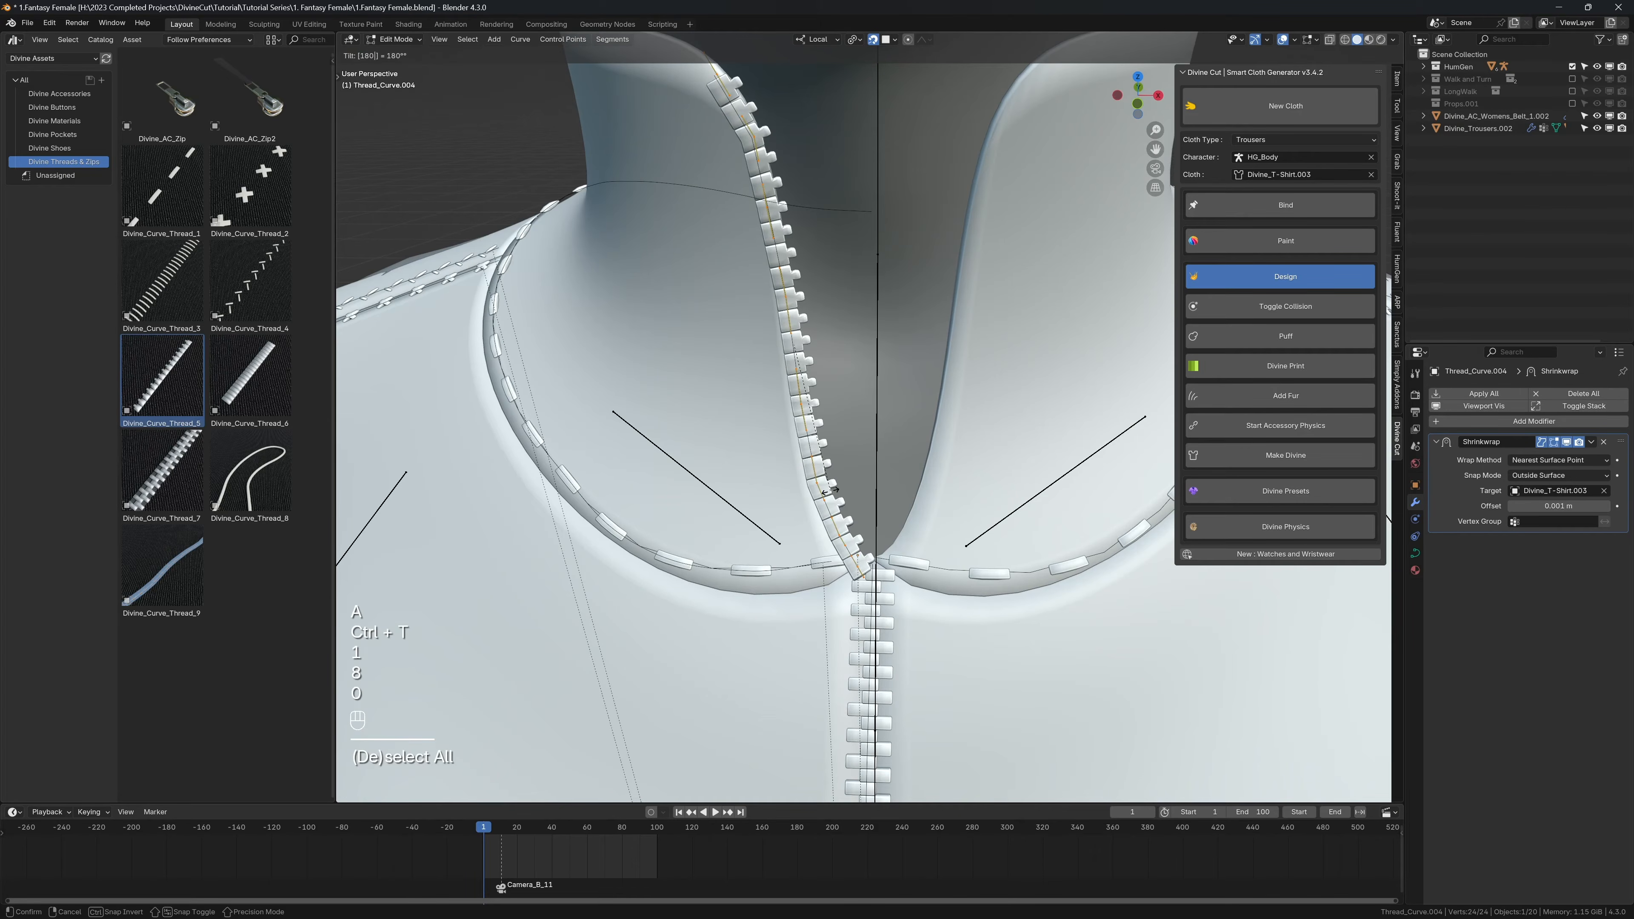
pyautogui.moveTo(828, 490); pyautogui.dragTo(798, 473, button='middle')
pyautogui.hotkey('ctrl', 'z')
# Step: Select the whole collar zip teeth mesh in Edit Mode and rotate it 180 degrees about its local X axis
pyautogui.press('Tab')
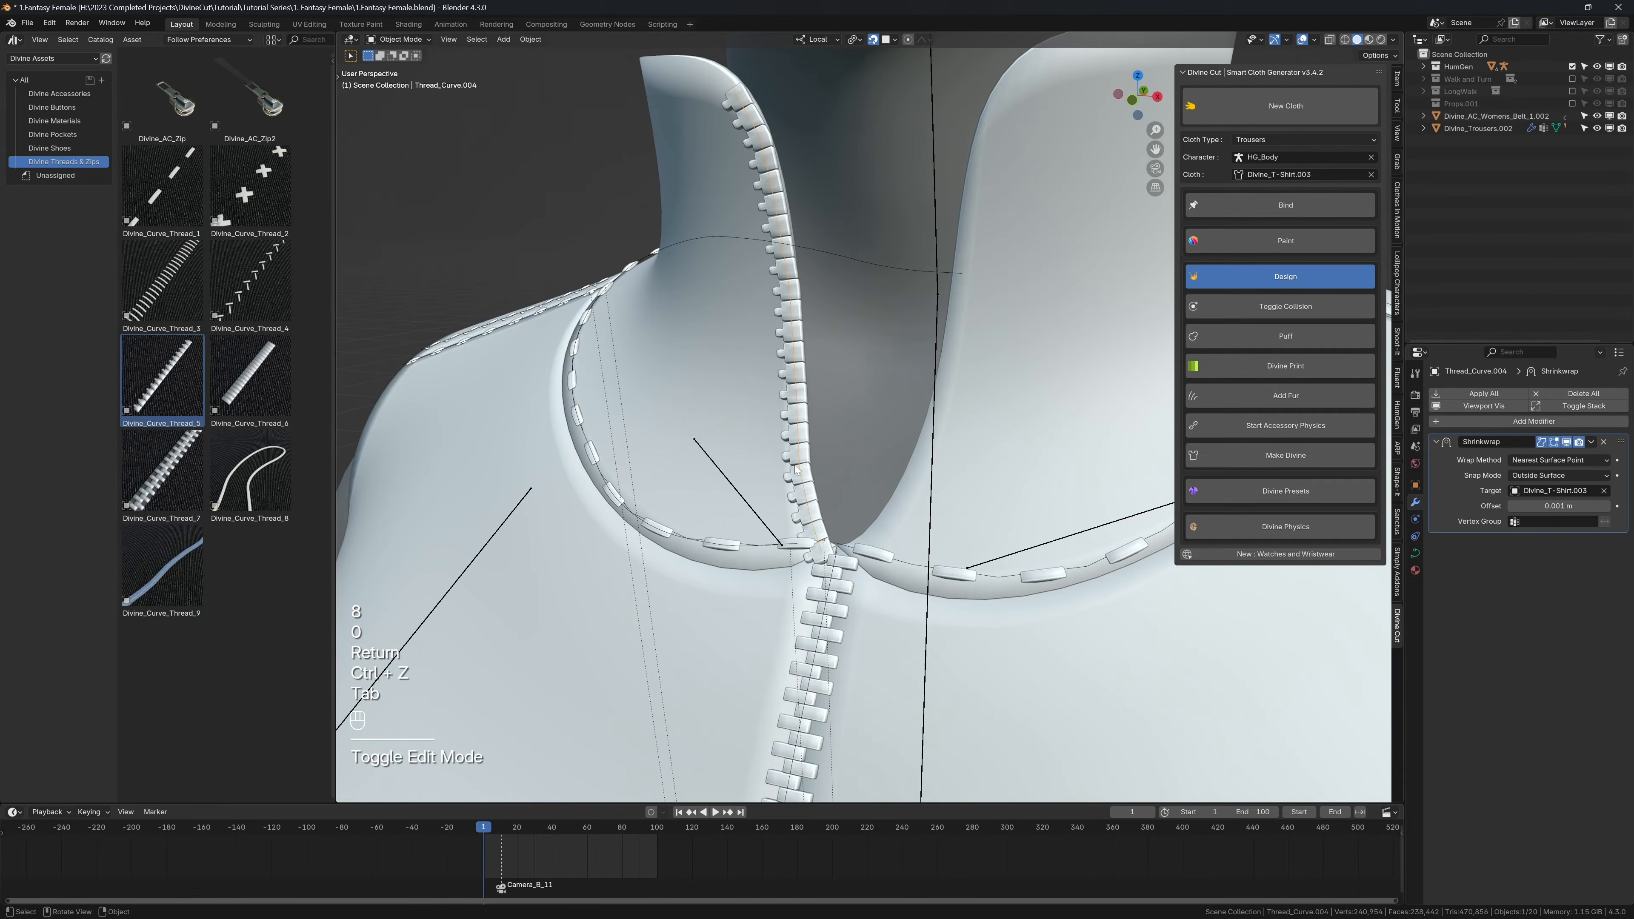
pyautogui.click(798, 437)
pyautogui.moveTo(1436, 458); pyautogui.dragTo(1438, 475)
pyautogui.press('Tab')
pyautogui.press('a')
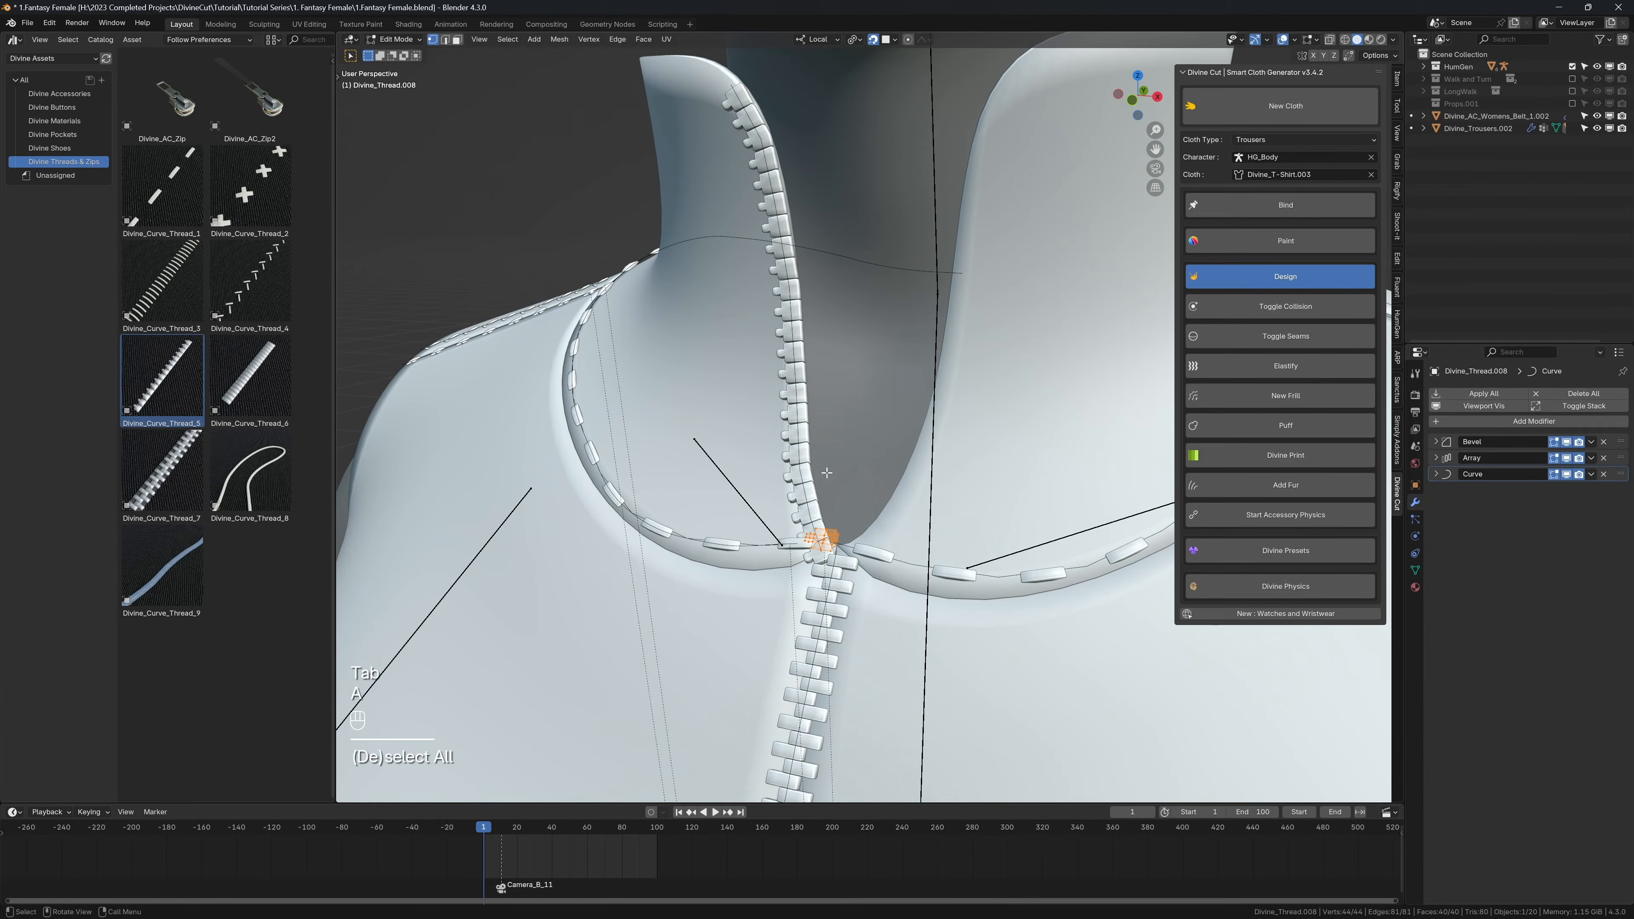
pyautogui.press('r')
pyautogui.write('y1')
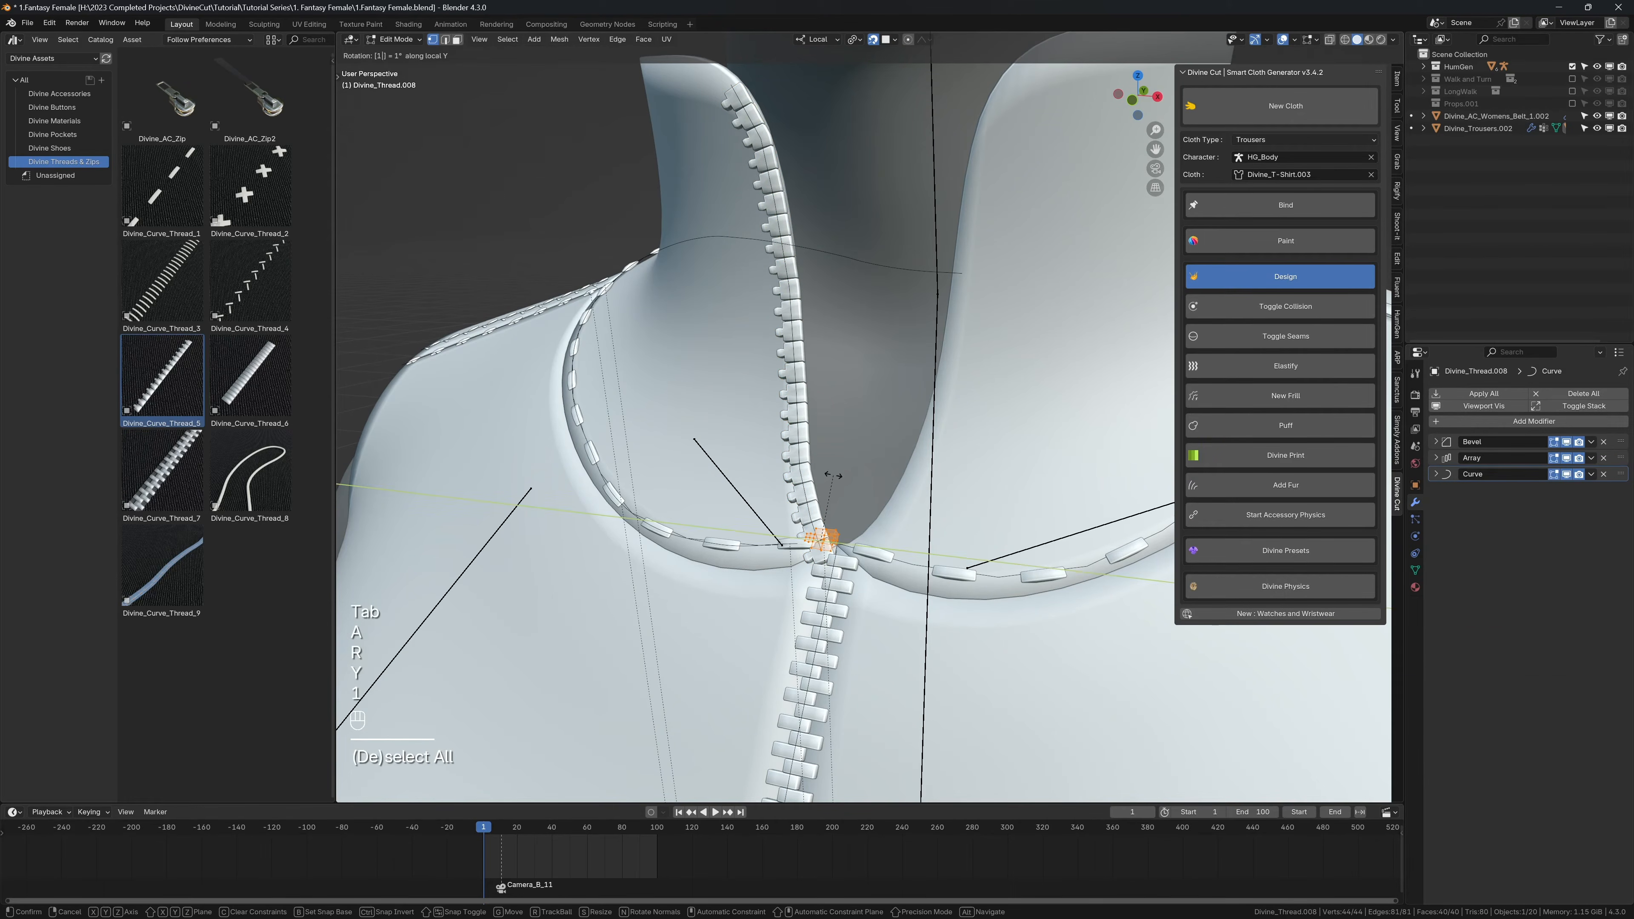
pyautogui.write('80')
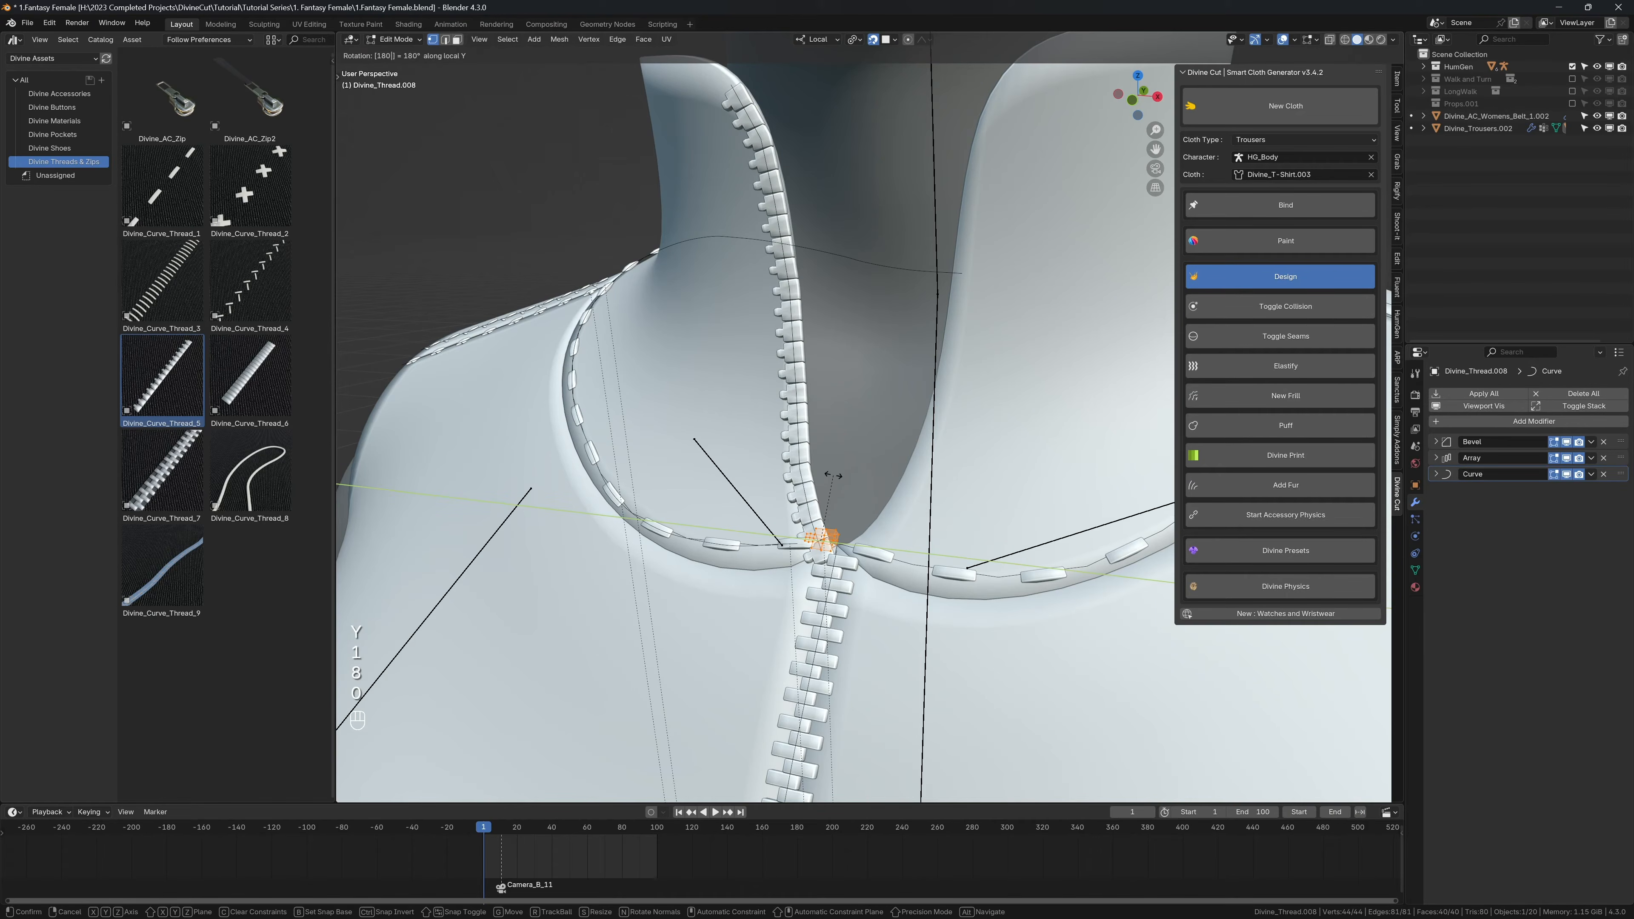
pyautogui.write('x')
pyautogui.press('Return')
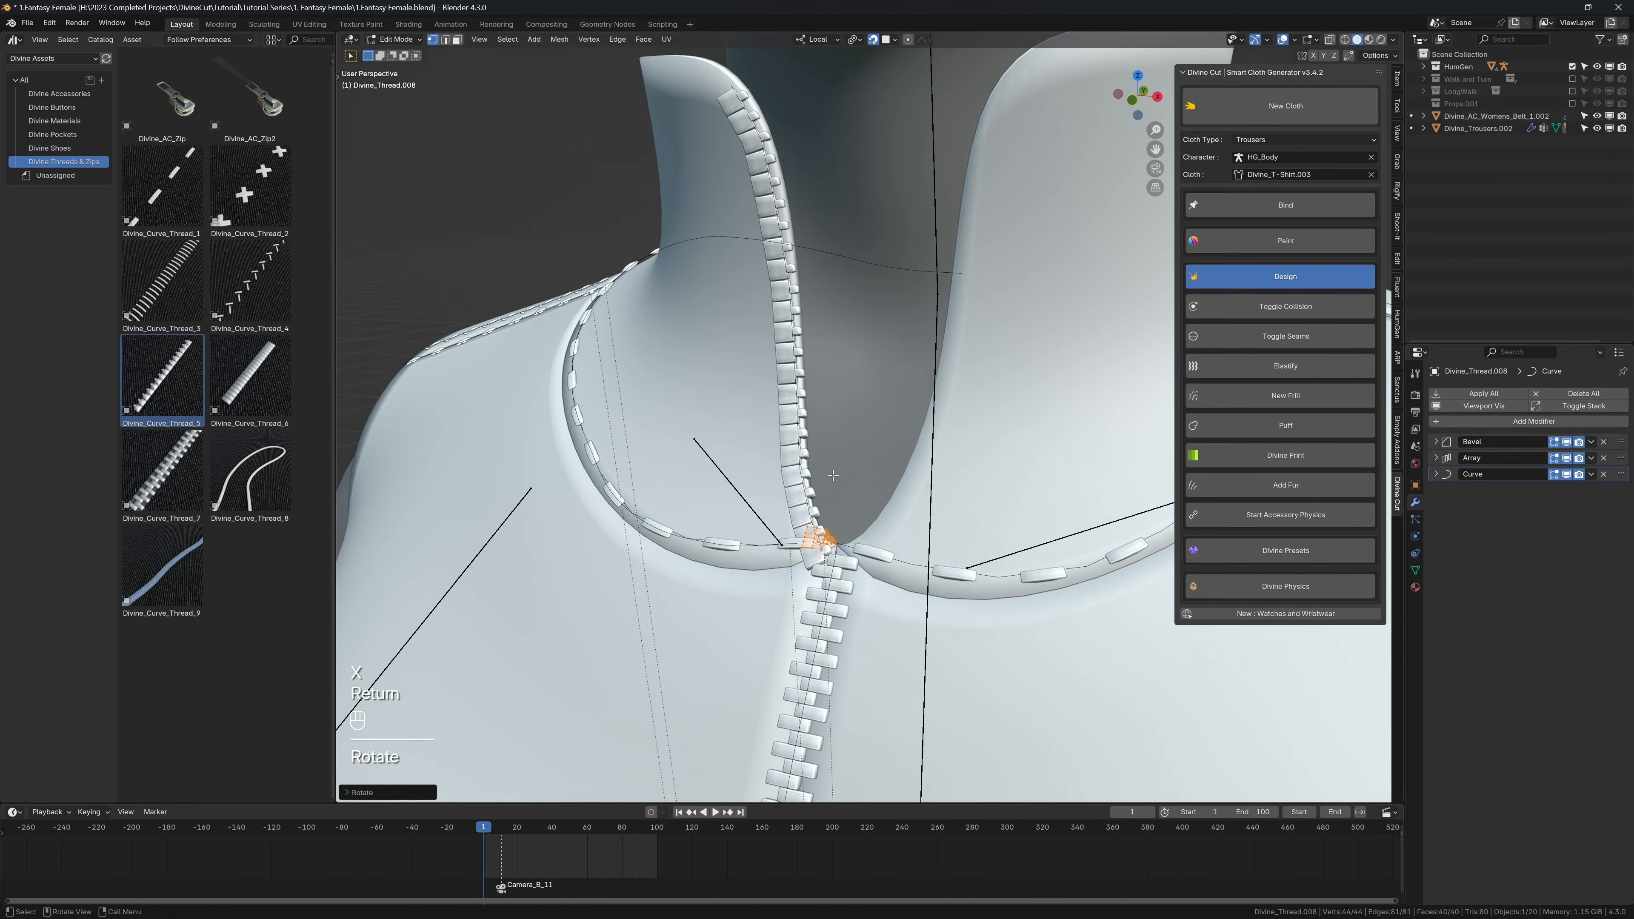
# Step: Turn off snapping and shift the collar zip teeth along local X and Y toward the collar's opening edge
pyautogui.press('g')
pyautogui.press('x')
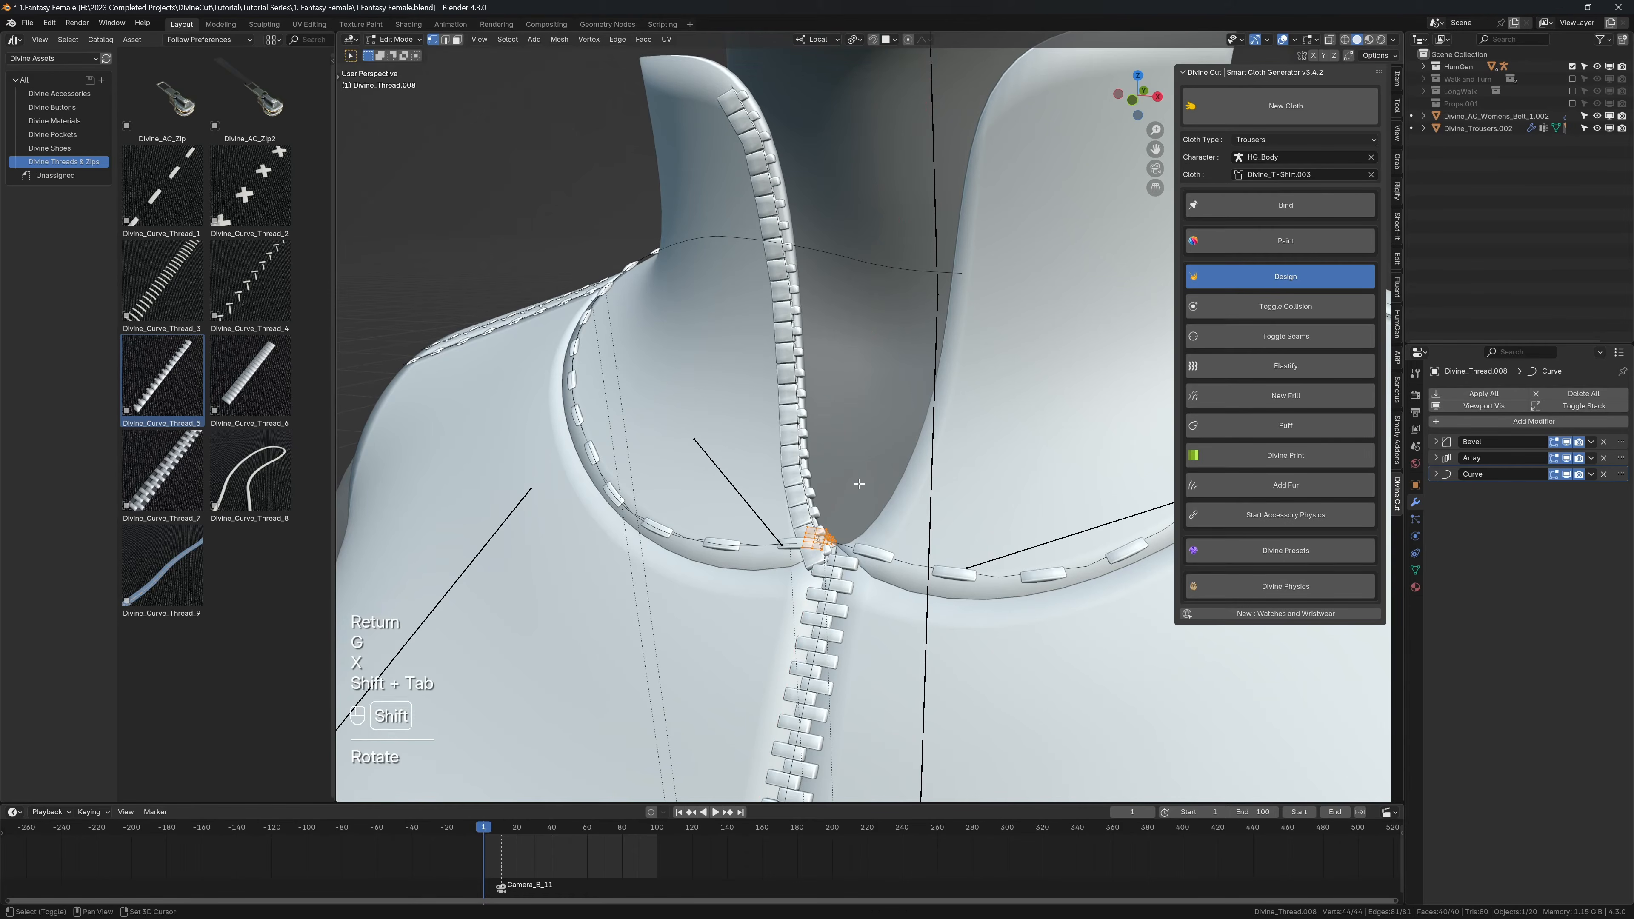
pyautogui.hotkey('shift', 'Tab')
pyautogui.press('g')
pyautogui.press('x')
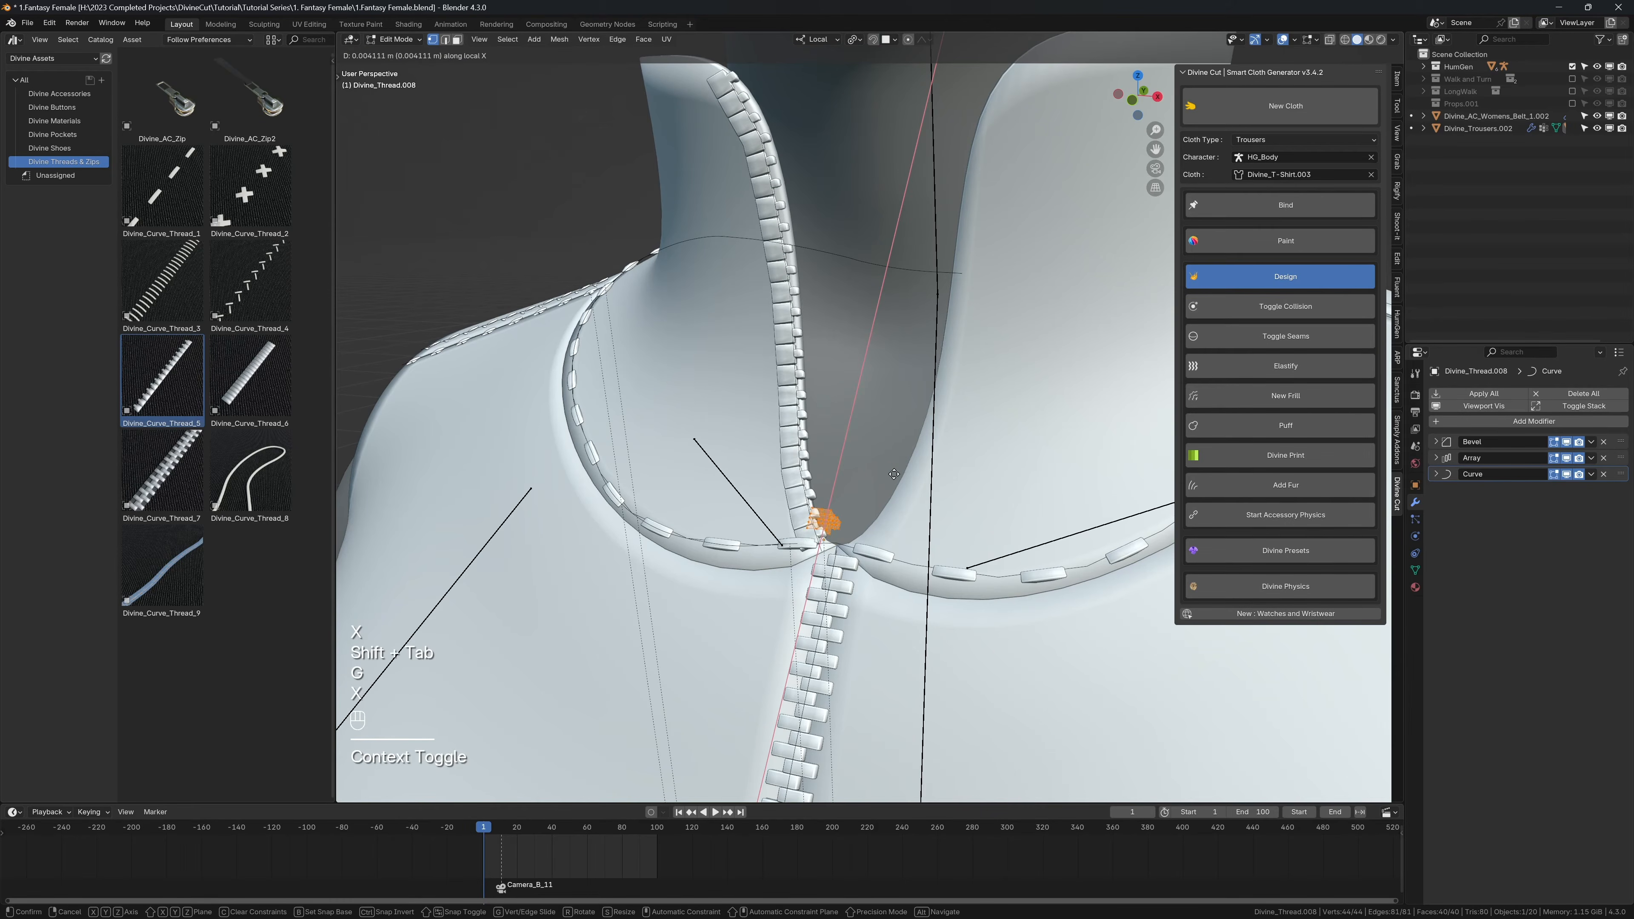
pyautogui.click(888, 477)
pyautogui.press('g')
pyautogui.press('y')
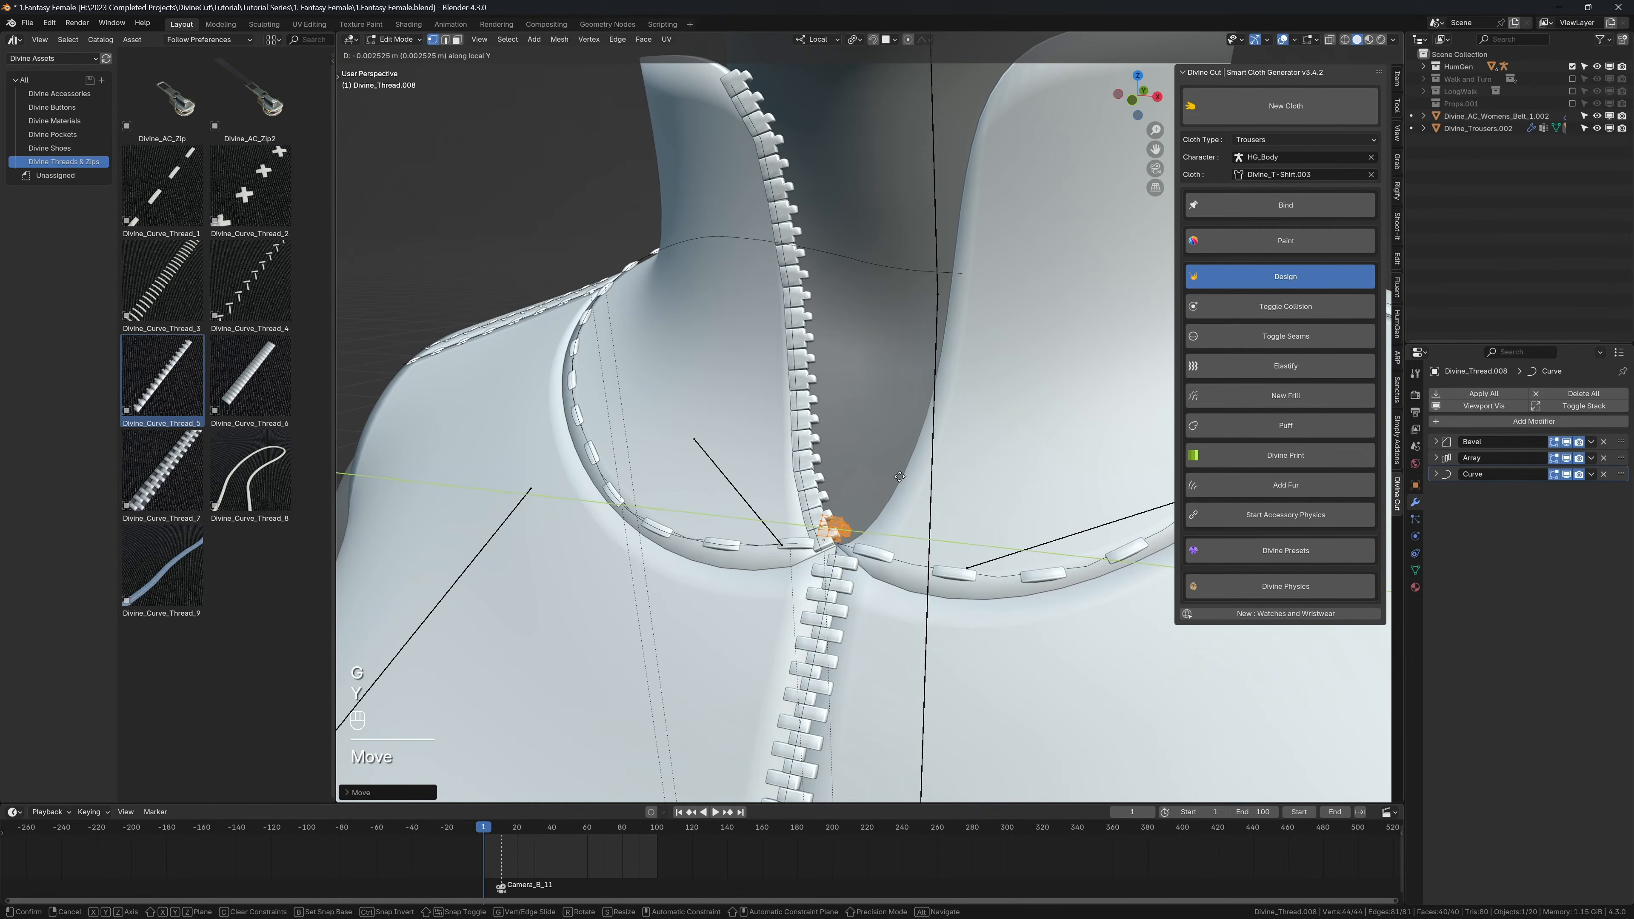
pyautogui.click(890, 478)
# Step: Move the collar zip teeth about -0.0026 m along local Z, fine-tune them along X and Y, and leave Edit Mode
pyautogui.press('g')
pyautogui.press('z')
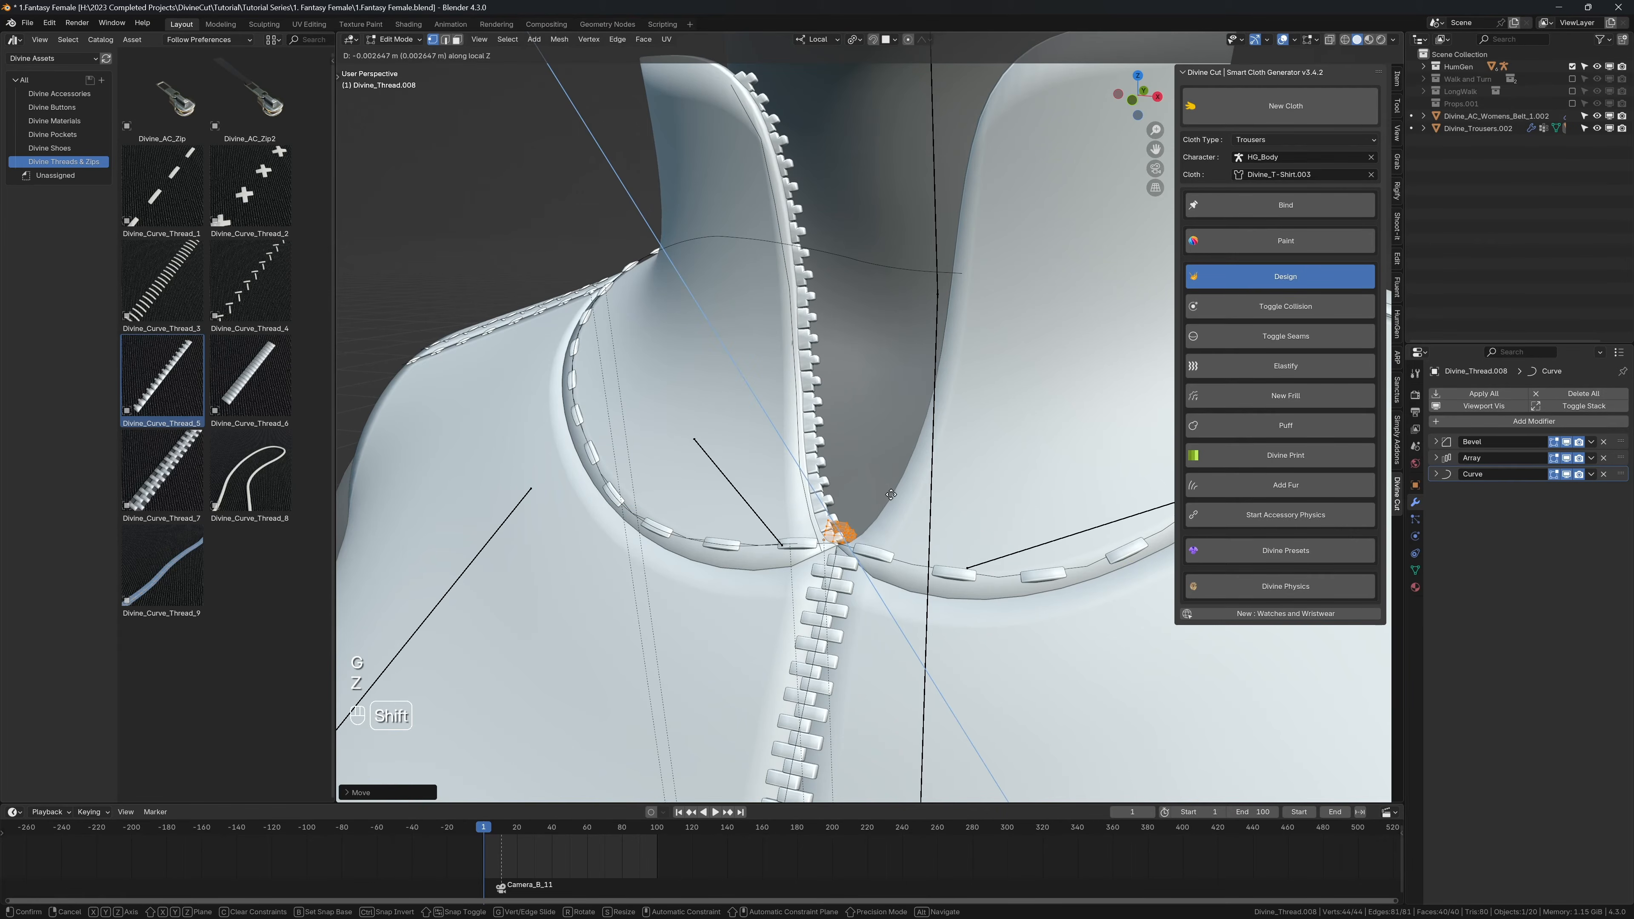
pyautogui.click(891, 494)
pyautogui.press('g')
pyautogui.press('x')
pyautogui.click(899, 492)
pyautogui.press('g')
pyautogui.press('y')
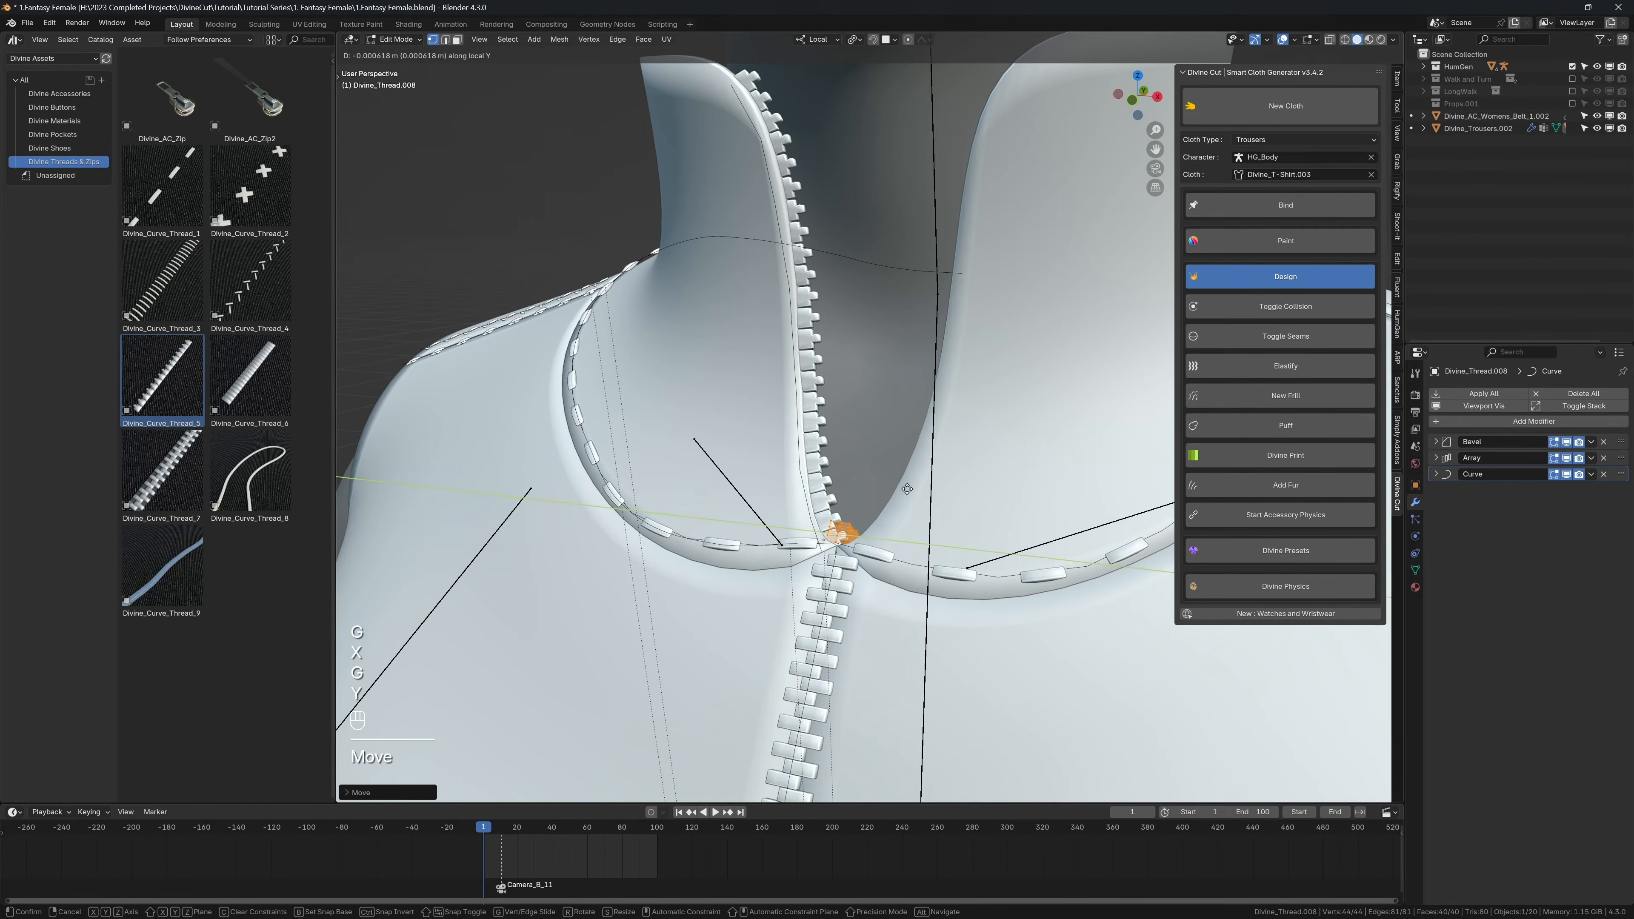
pyautogui.click(910, 483)
pyautogui.press('Tab')
# Step: Add a Mirror modifier to the collar zip teeth
pyautogui.scroll(-1, 902, 427)
pyautogui.moveTo(862, 464); pyautogui.dragTo(835, 381, button='middle')
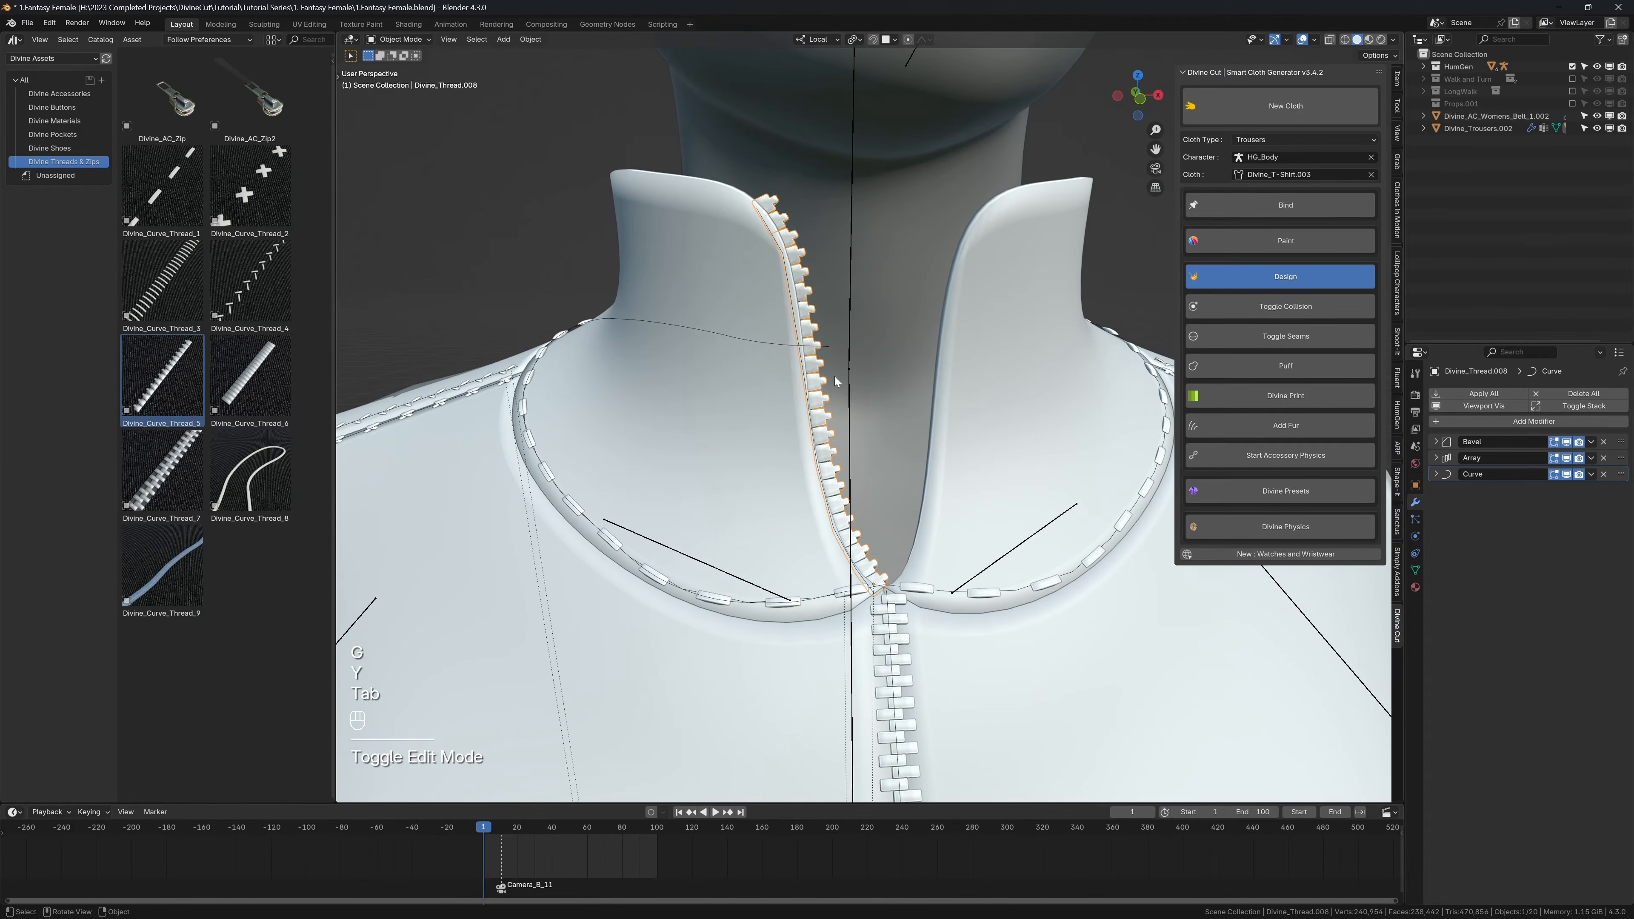
pyautogui.click(1478, 422)
pyautogui.write('mir')
pyautogui.press('Return')
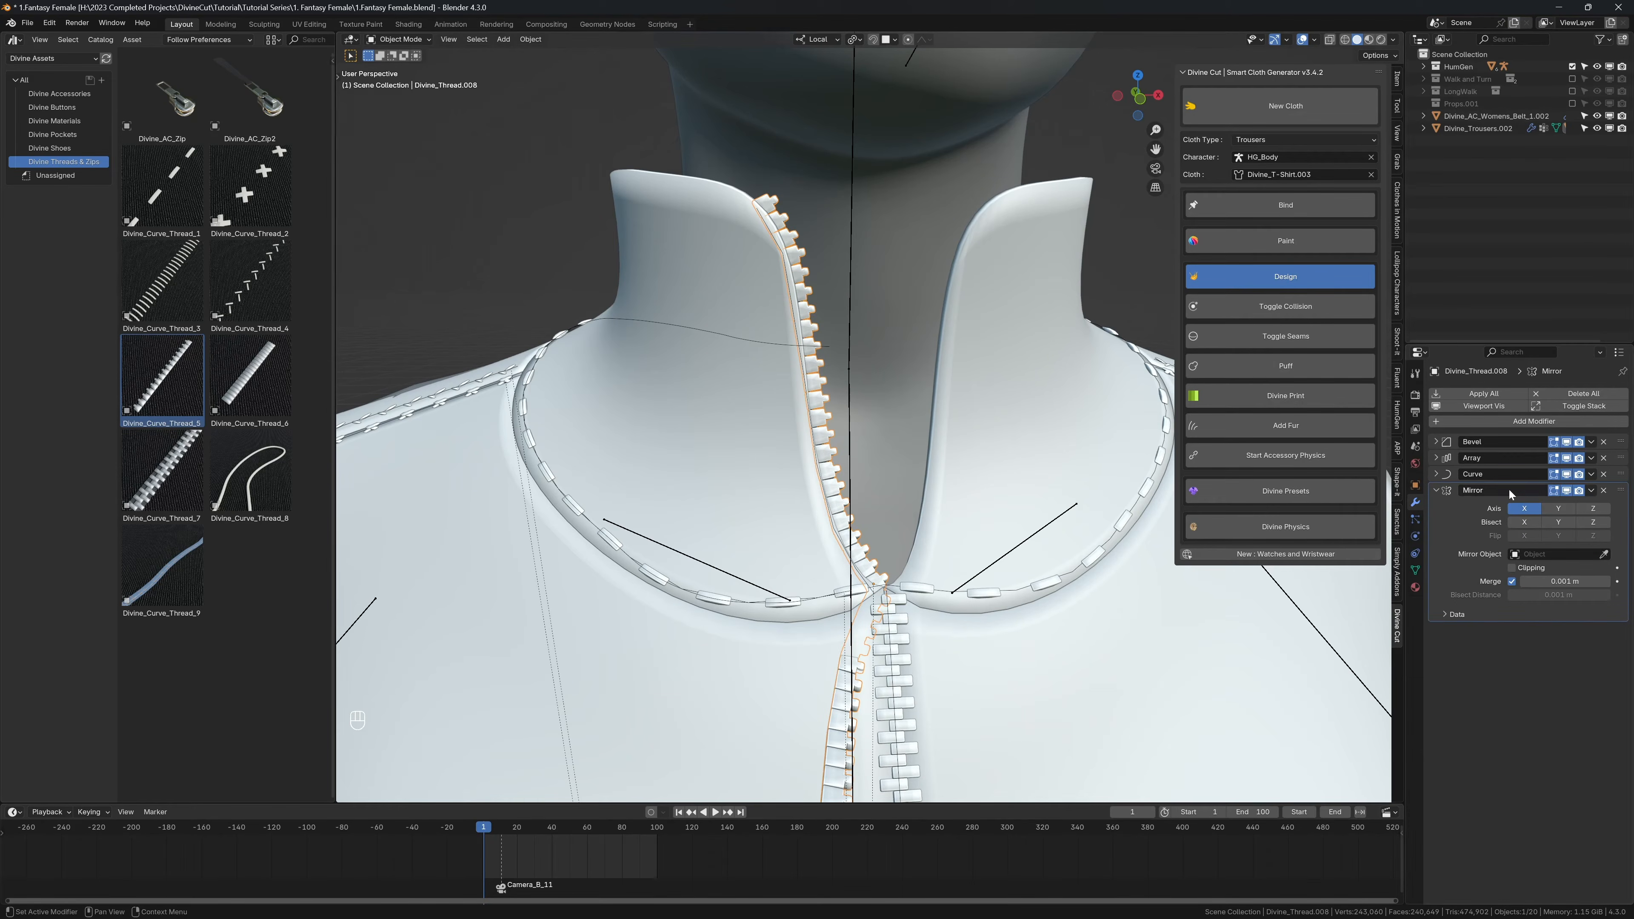
# Step: Set the shirt, Divine_T-Shirt.003, as the mirror object for the collar zip teeth
pyautogui.click(1037, 412)
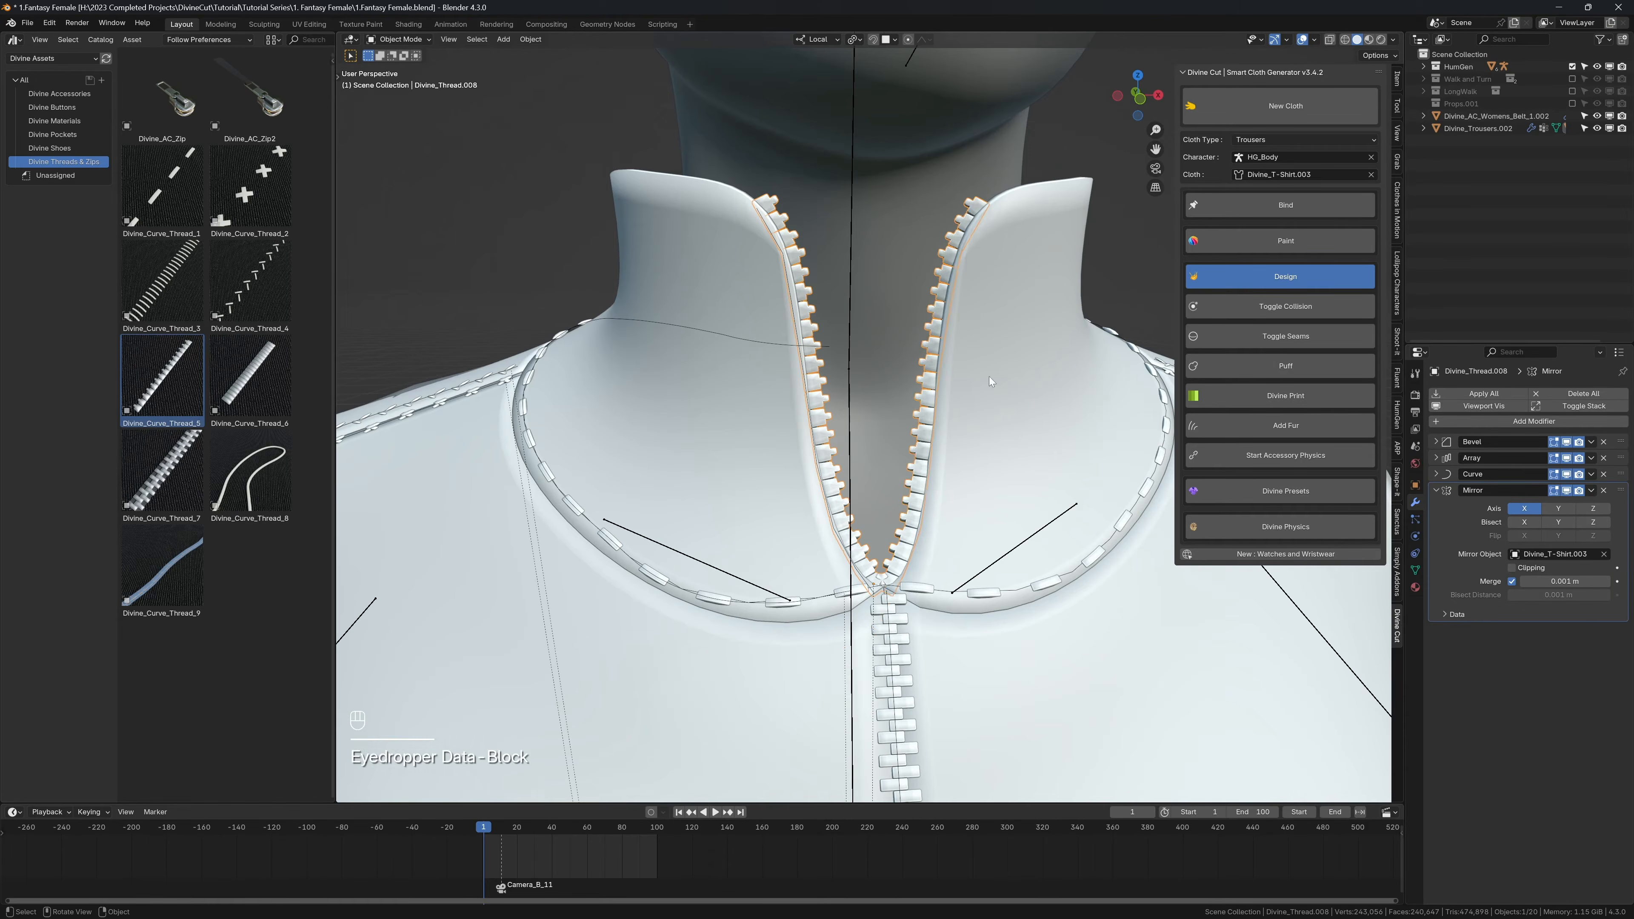
pyautogui.moveTo(1037, 412); pyautogui.dragTo(801, 315, button='middle')
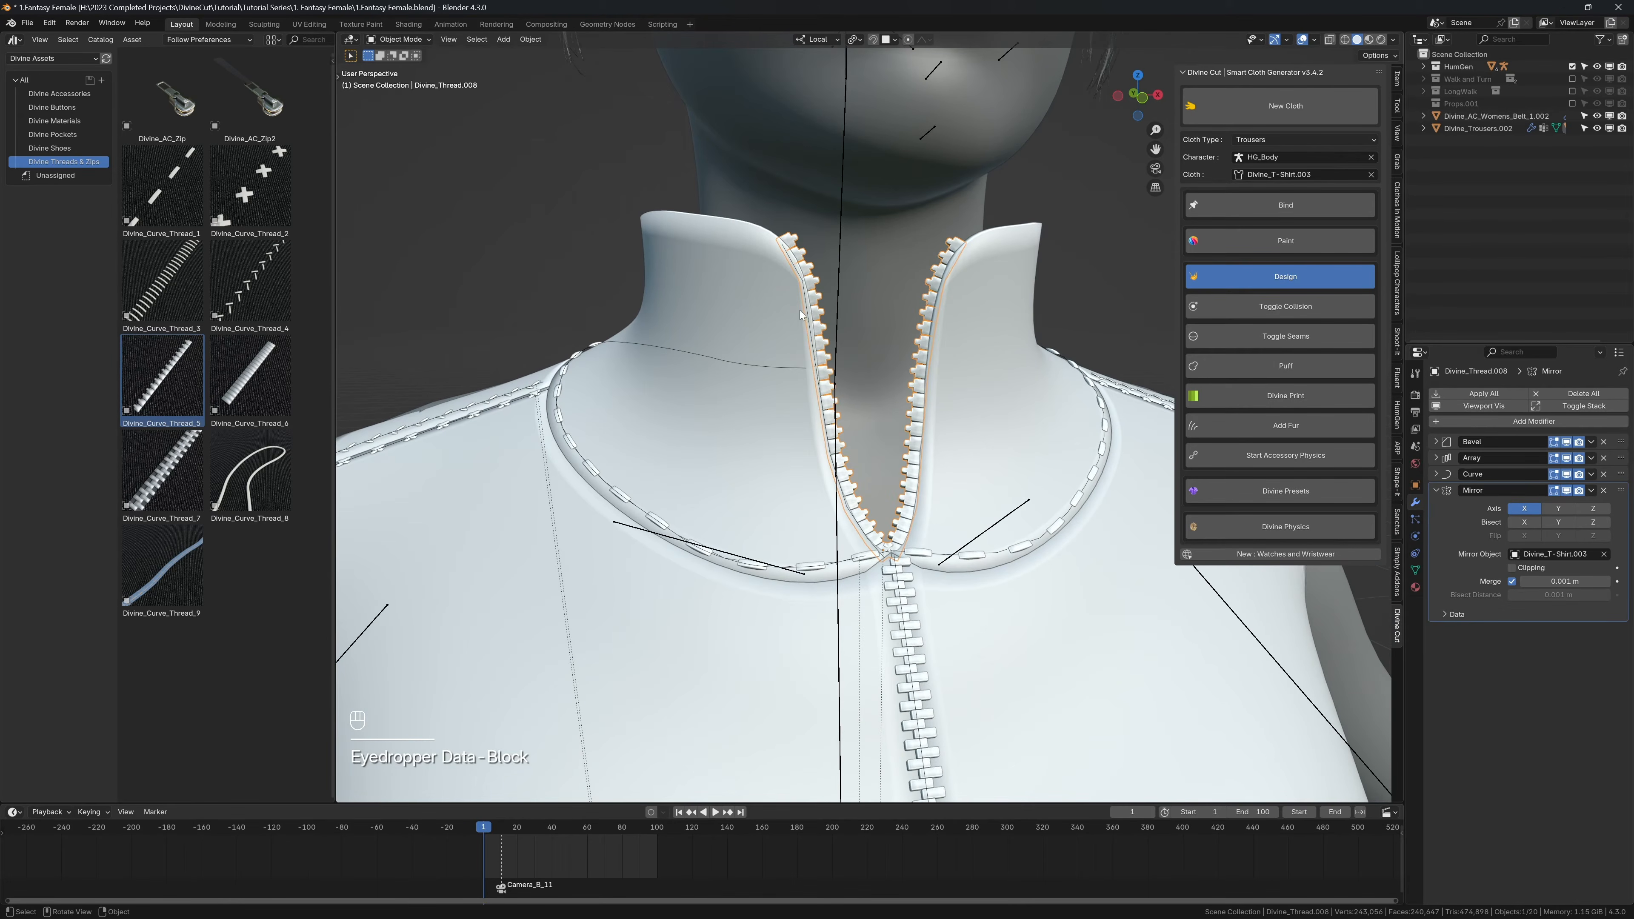
# Step: Enter Edit Mode on the collar zip's curve and shrink the radius of its upper control points so the teeth taper
pyautogui.click(784, 252)
pyautogui.press('Tab')
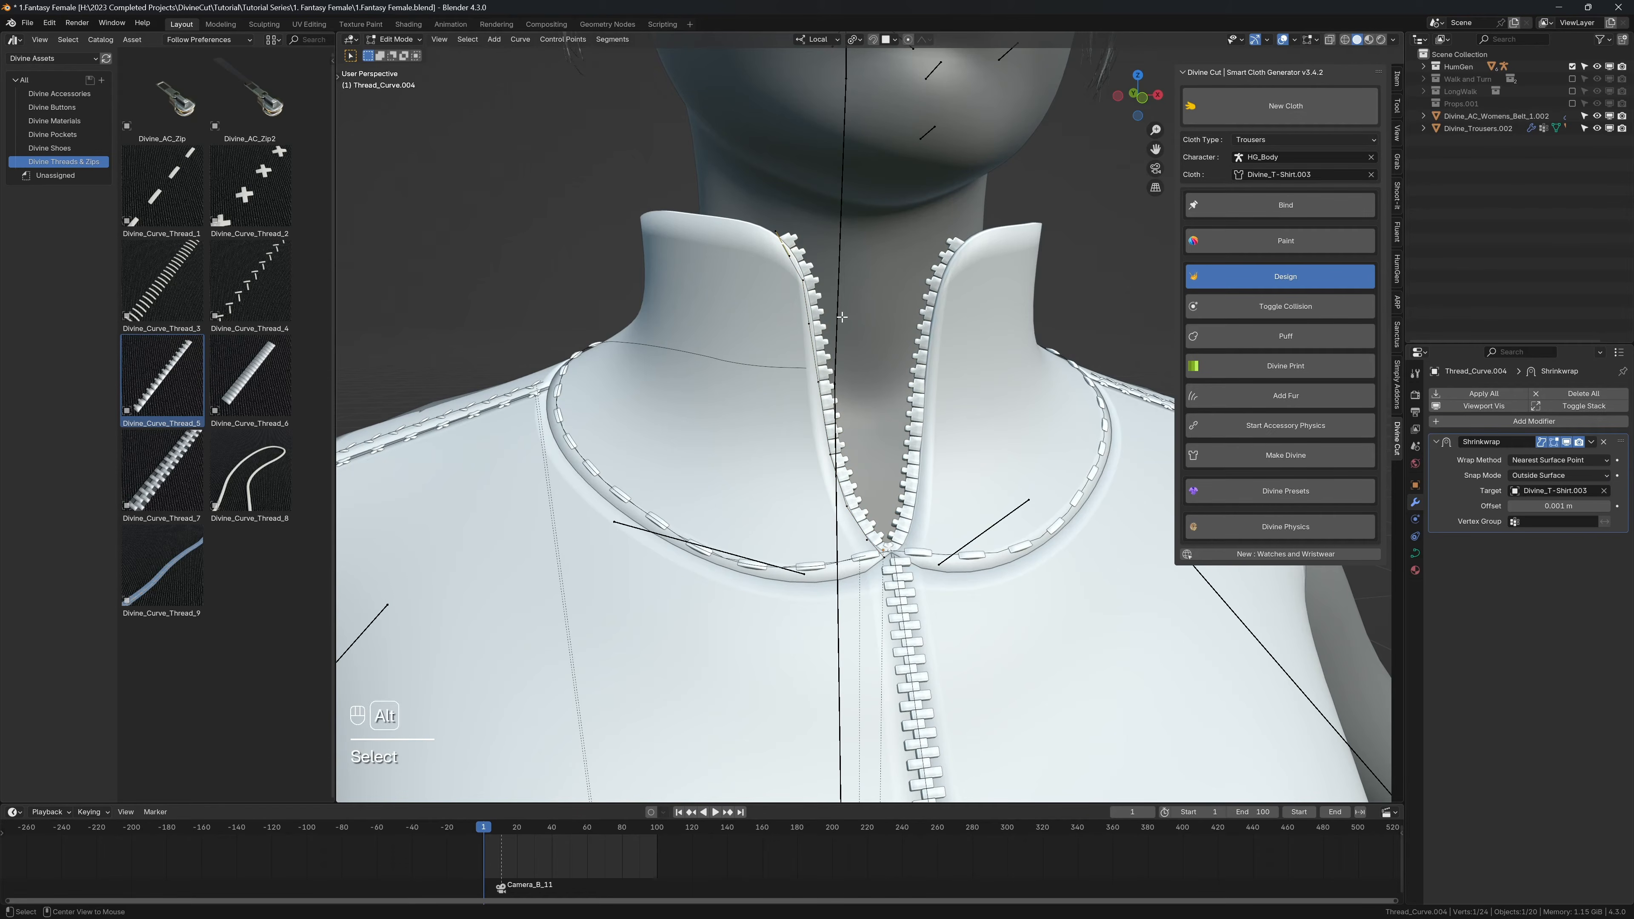
pyautogui.hotkey('alt', 's')
pyautogui.click(803, 277)
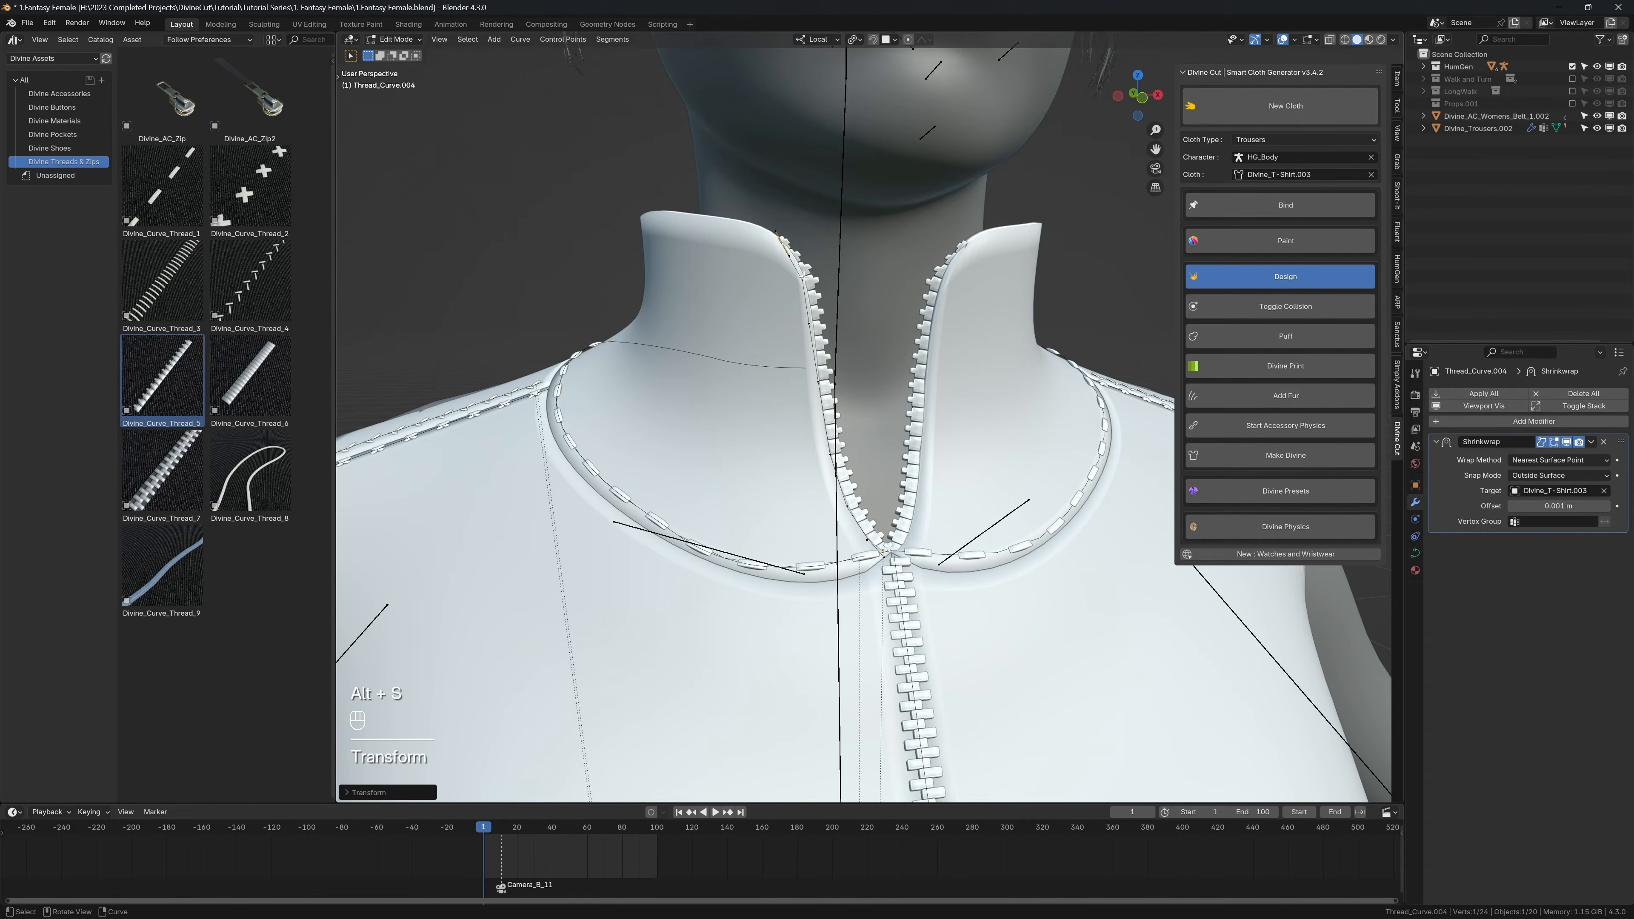
pyautogui.hotkey('alt', 's')
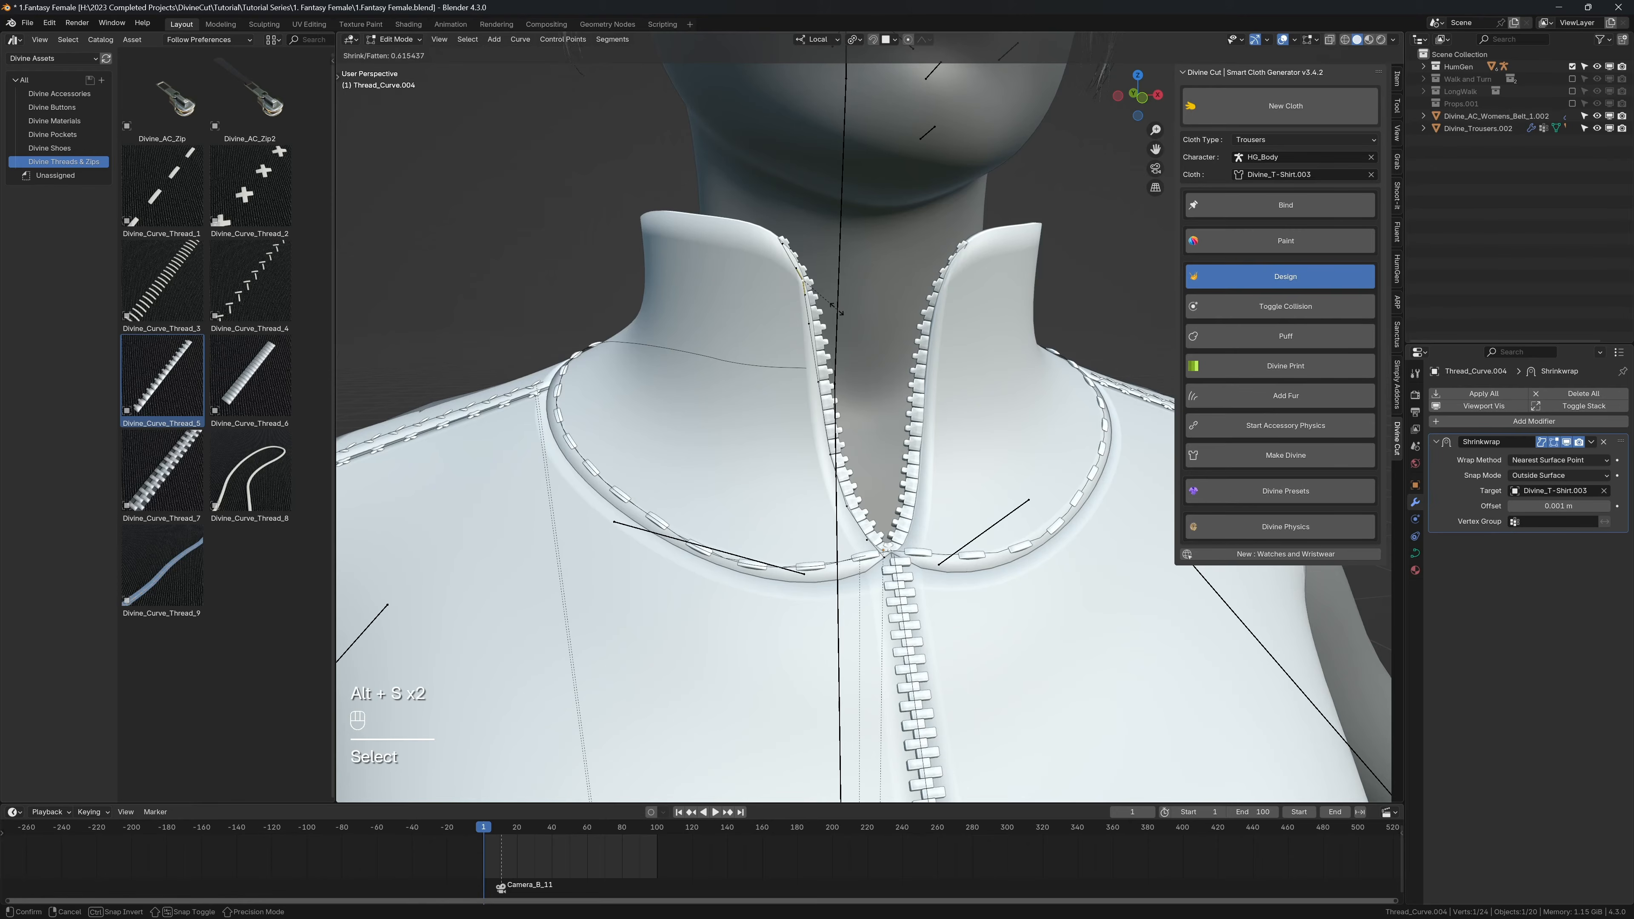
pyautogui.click(847, 315)
# Step: Move the top point of the collar zip curve in two nudges to tuck the teeth into the collar edge, and leave Edit Mode
pyautogui.moveTo(787, 246); pyautogui.dragTo(870, 261, button='middle')
pyautogui.press('g')
pyautogui.click(724, 271)
pyautogui.press('Tab')
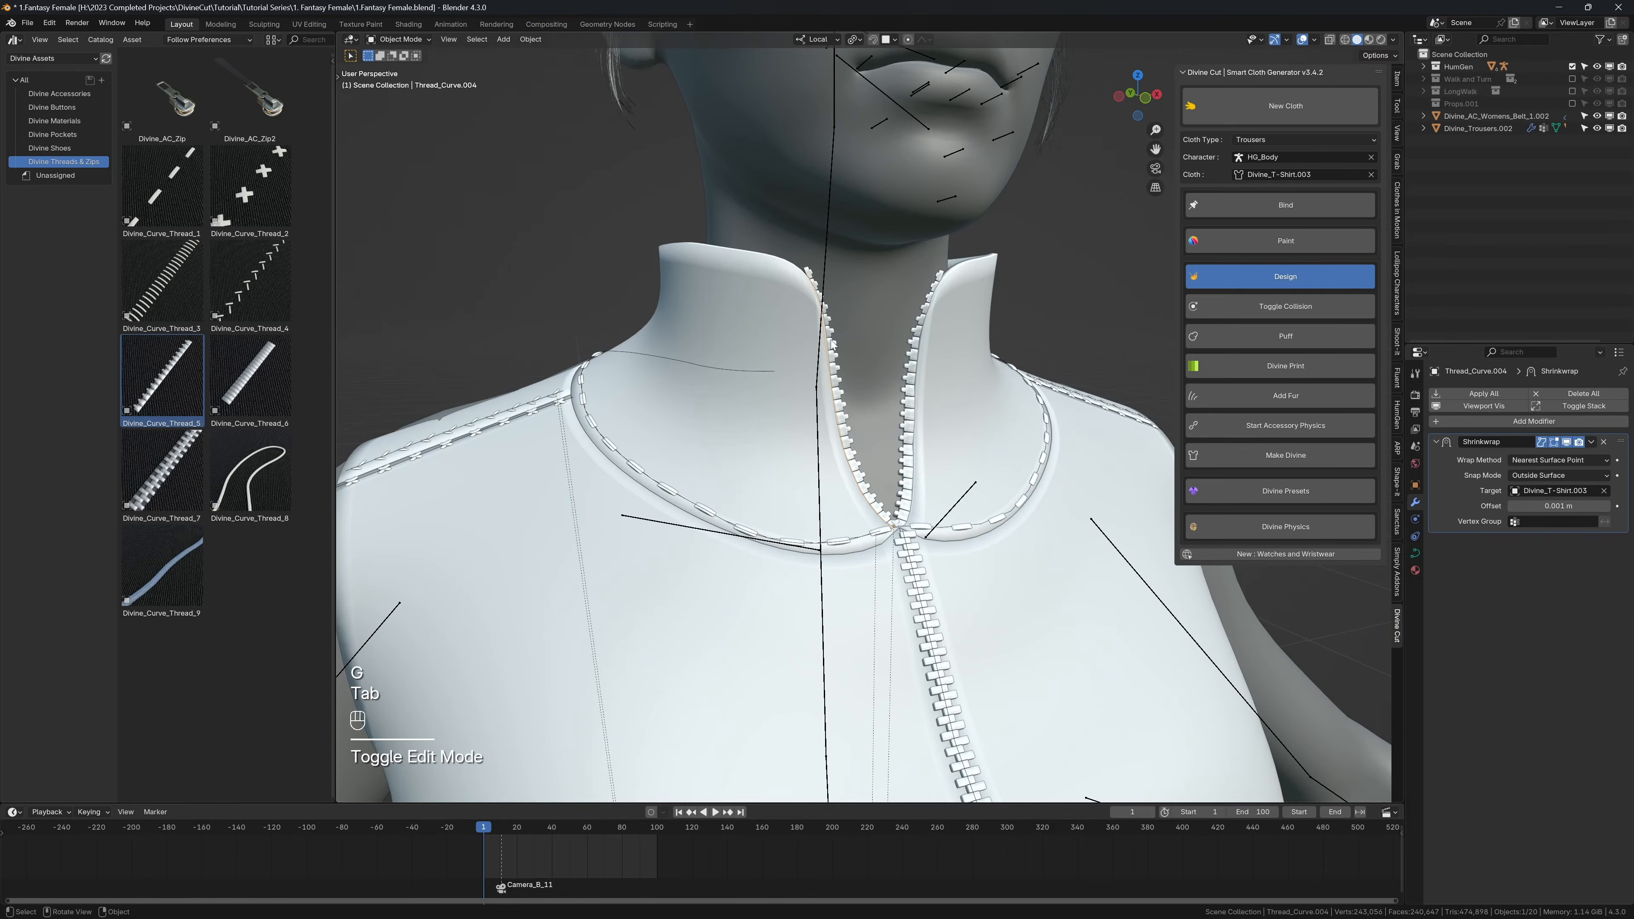
pyautogui.click(832, 345)
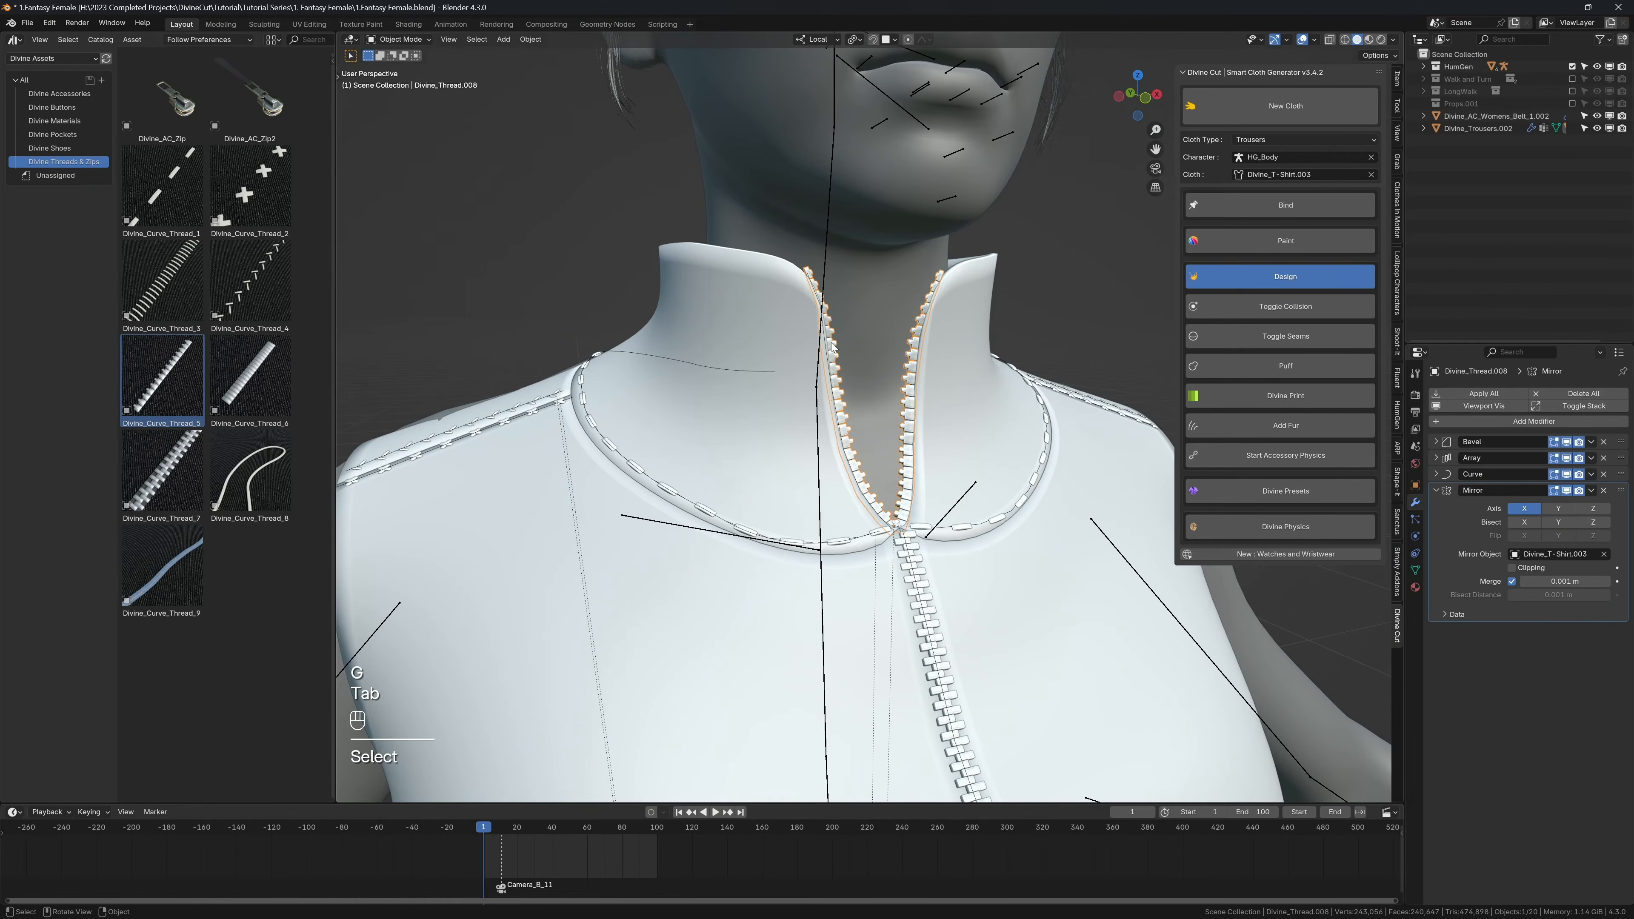
pyautogui.click(812, 279)
pyautogui.press('Tab')
pyautogui.press('g')
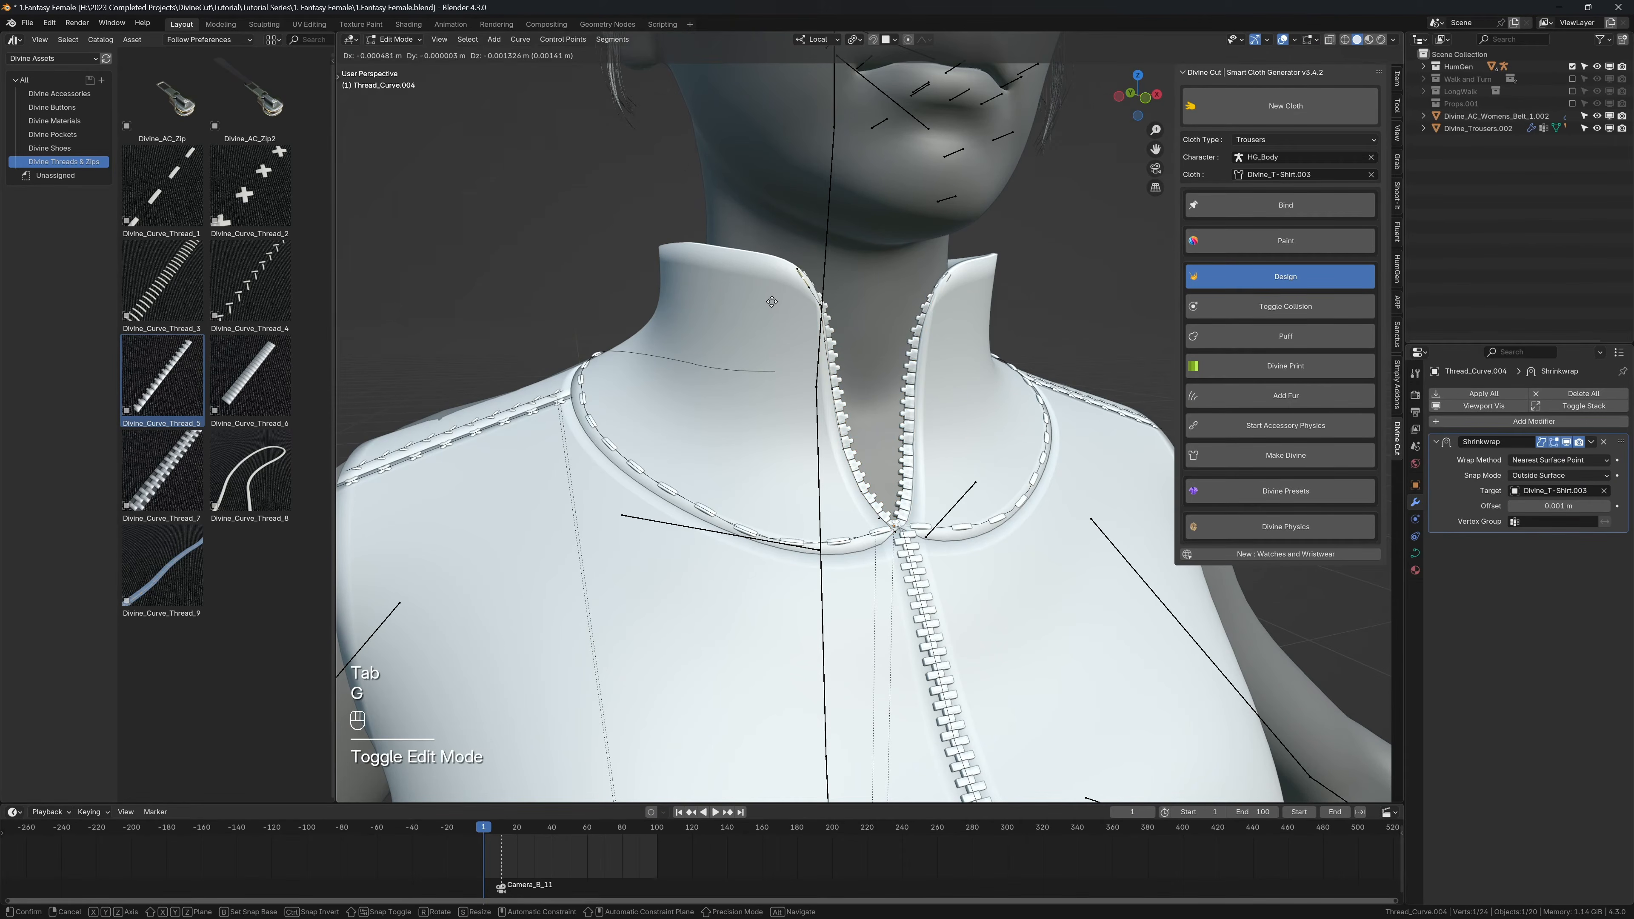
pyautogui.click(772, 301)
pyautogui.press('Tab')
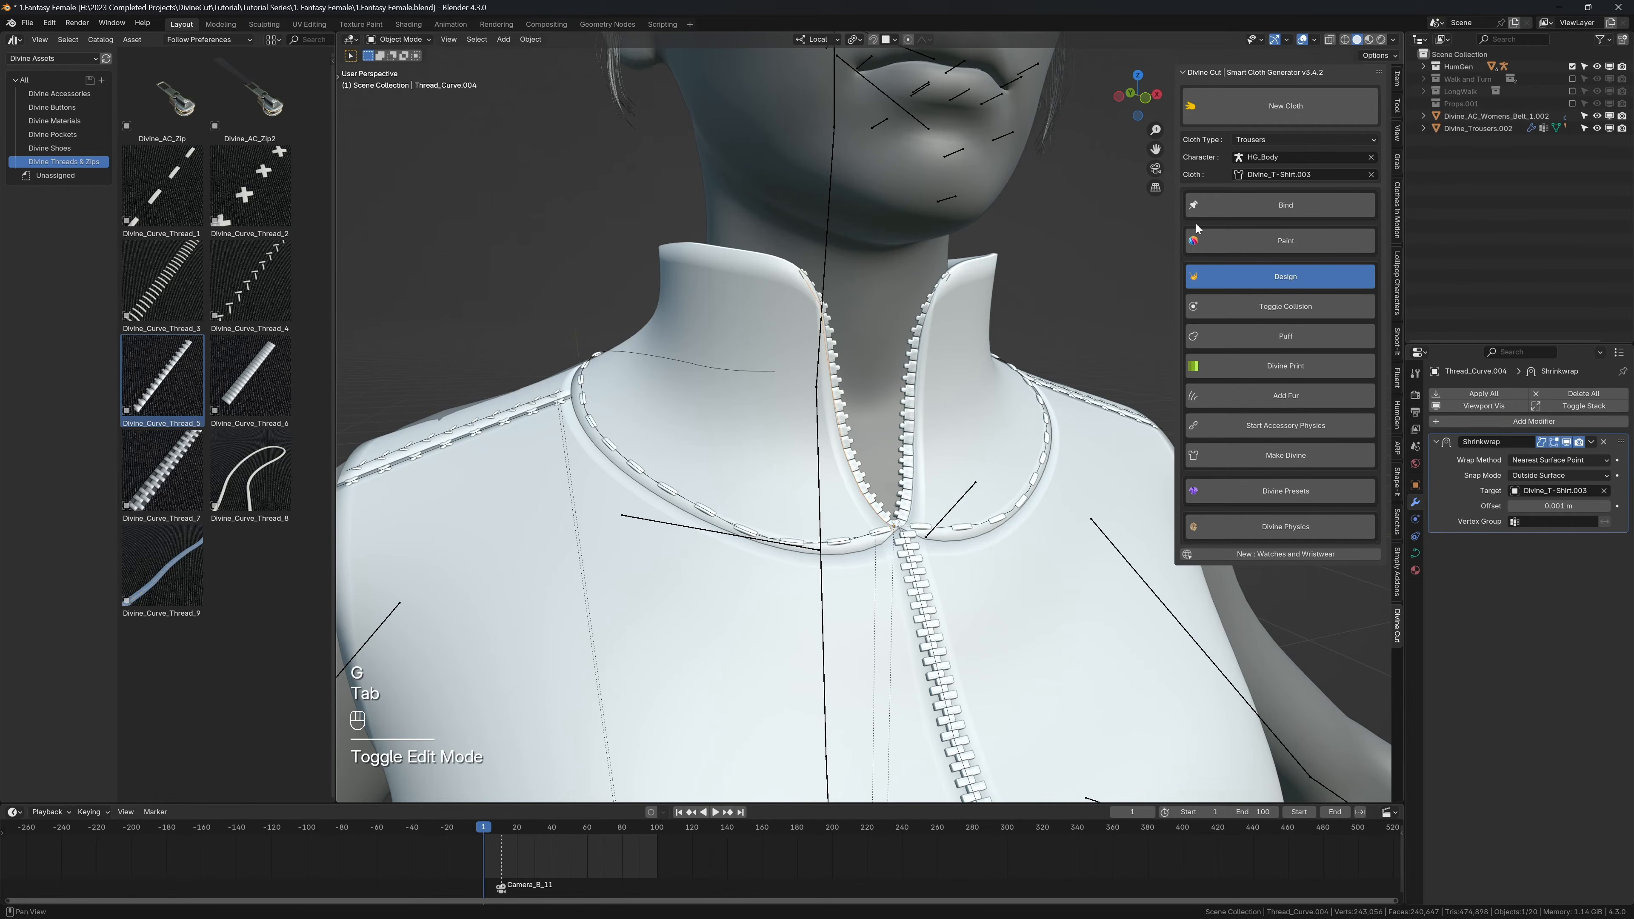
# Step: Refine the collar zip curve's top point with another small move from the opposite viewing angle, leaving Edit Mode
pyautogui.press('Tab')
pyautogui.moveTo(876, 291); pyautogui.dragTo(801, 292, button='middle')
pyautogui.press('g')
pyautogui.click(783, 305)
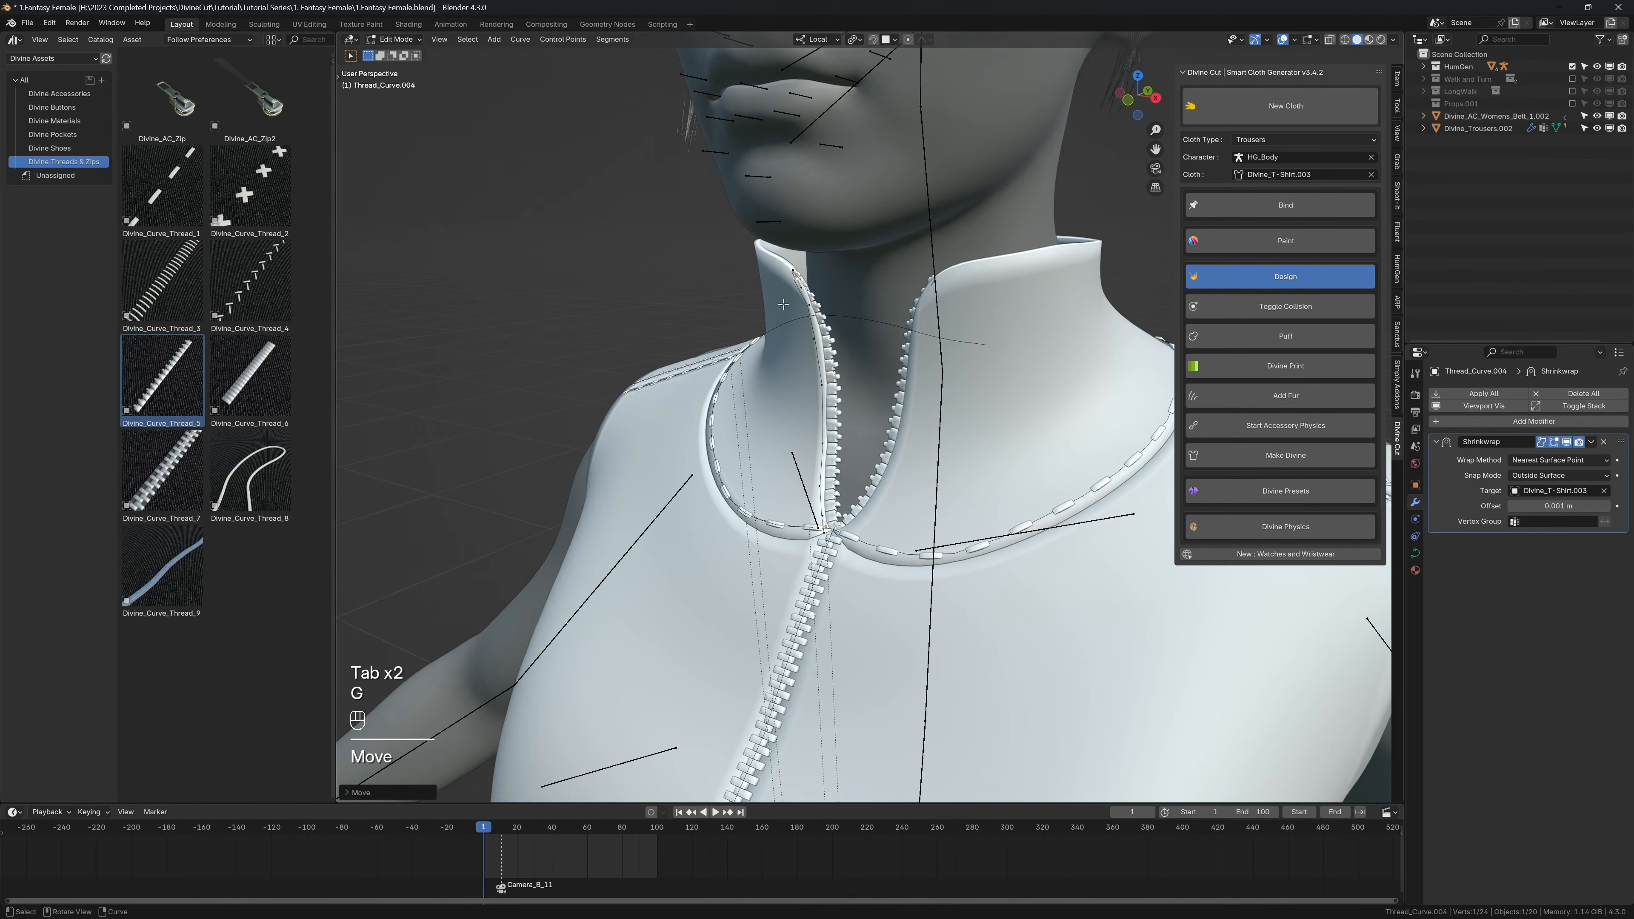
pyautogui.press('Tab')
# Step: Nudge the whole collar zip curve slightly in Object Mode and move its top point closer to the collar edge in Edit Mode
pyautogui.scroll(3, 783, 304)
pyautogui.press('g')
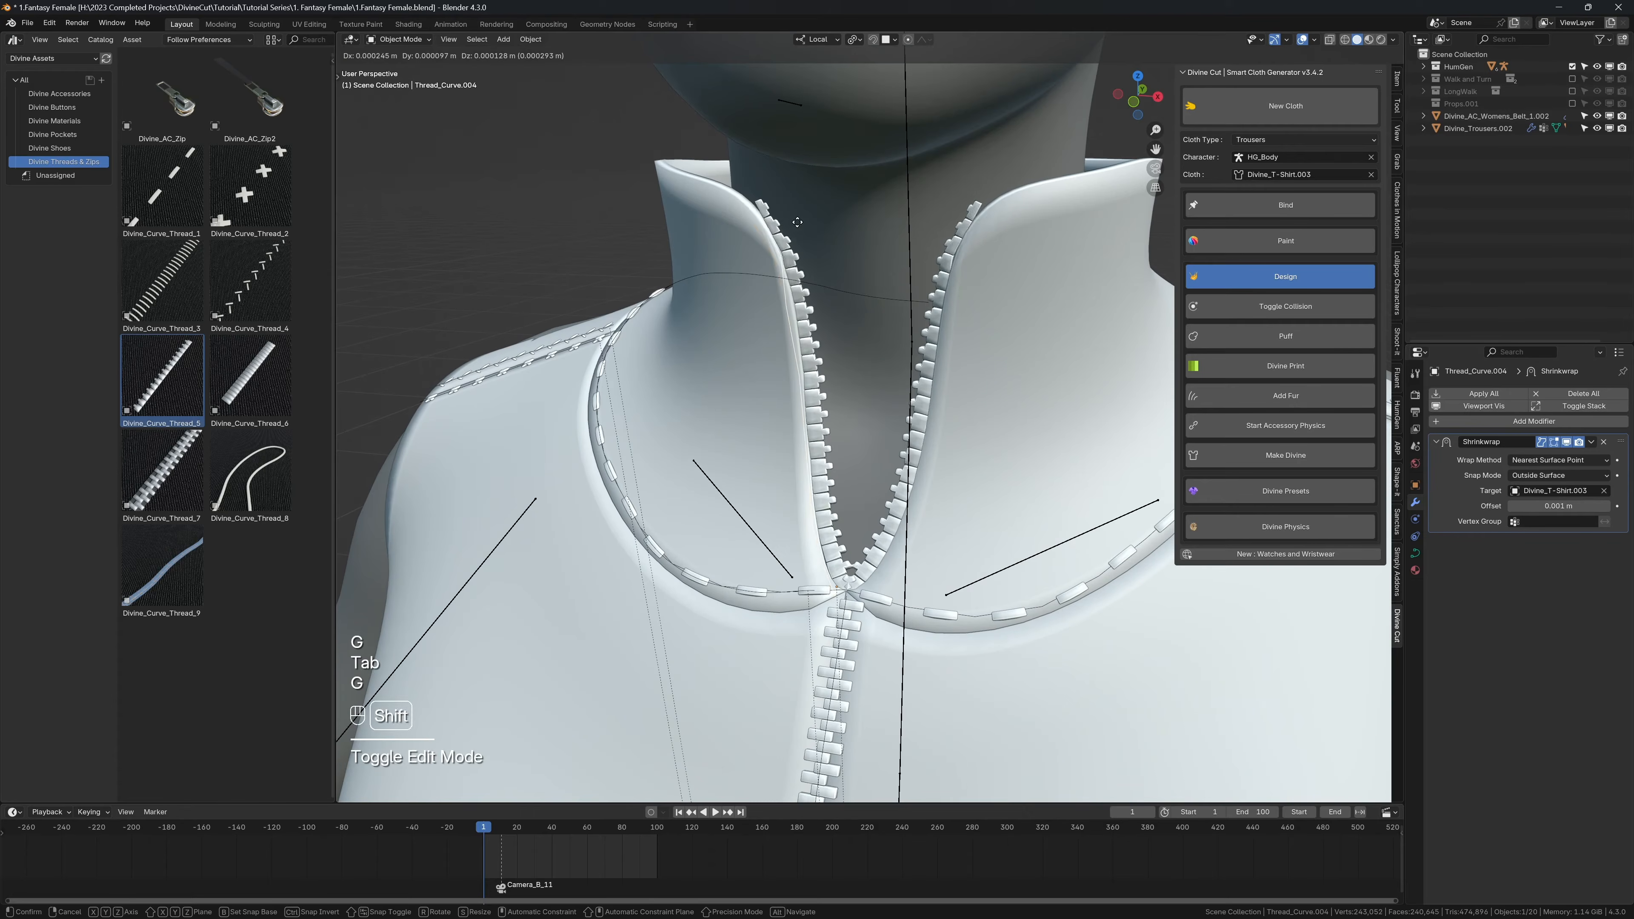
pyautogui.click(776, 224)
pyautogui.press('Tab')
pyautogui.moveTo(793, 236); pyautogui.dragTo(734, 252, button='middle')
pyautogui.press('g')
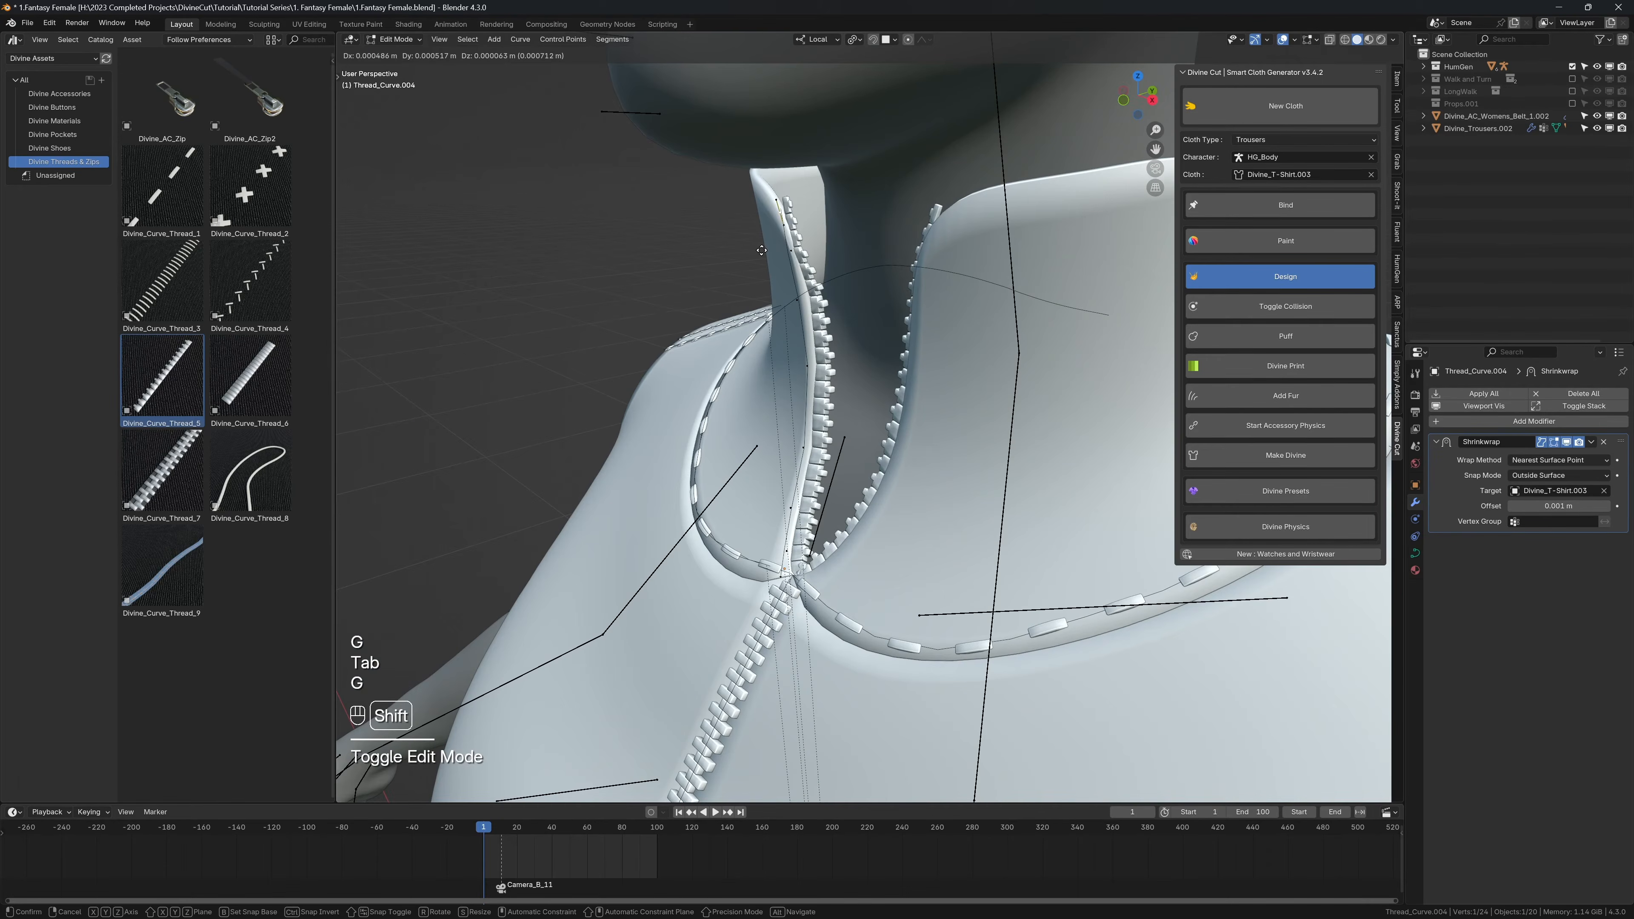
pyautogui.click(759, 282)
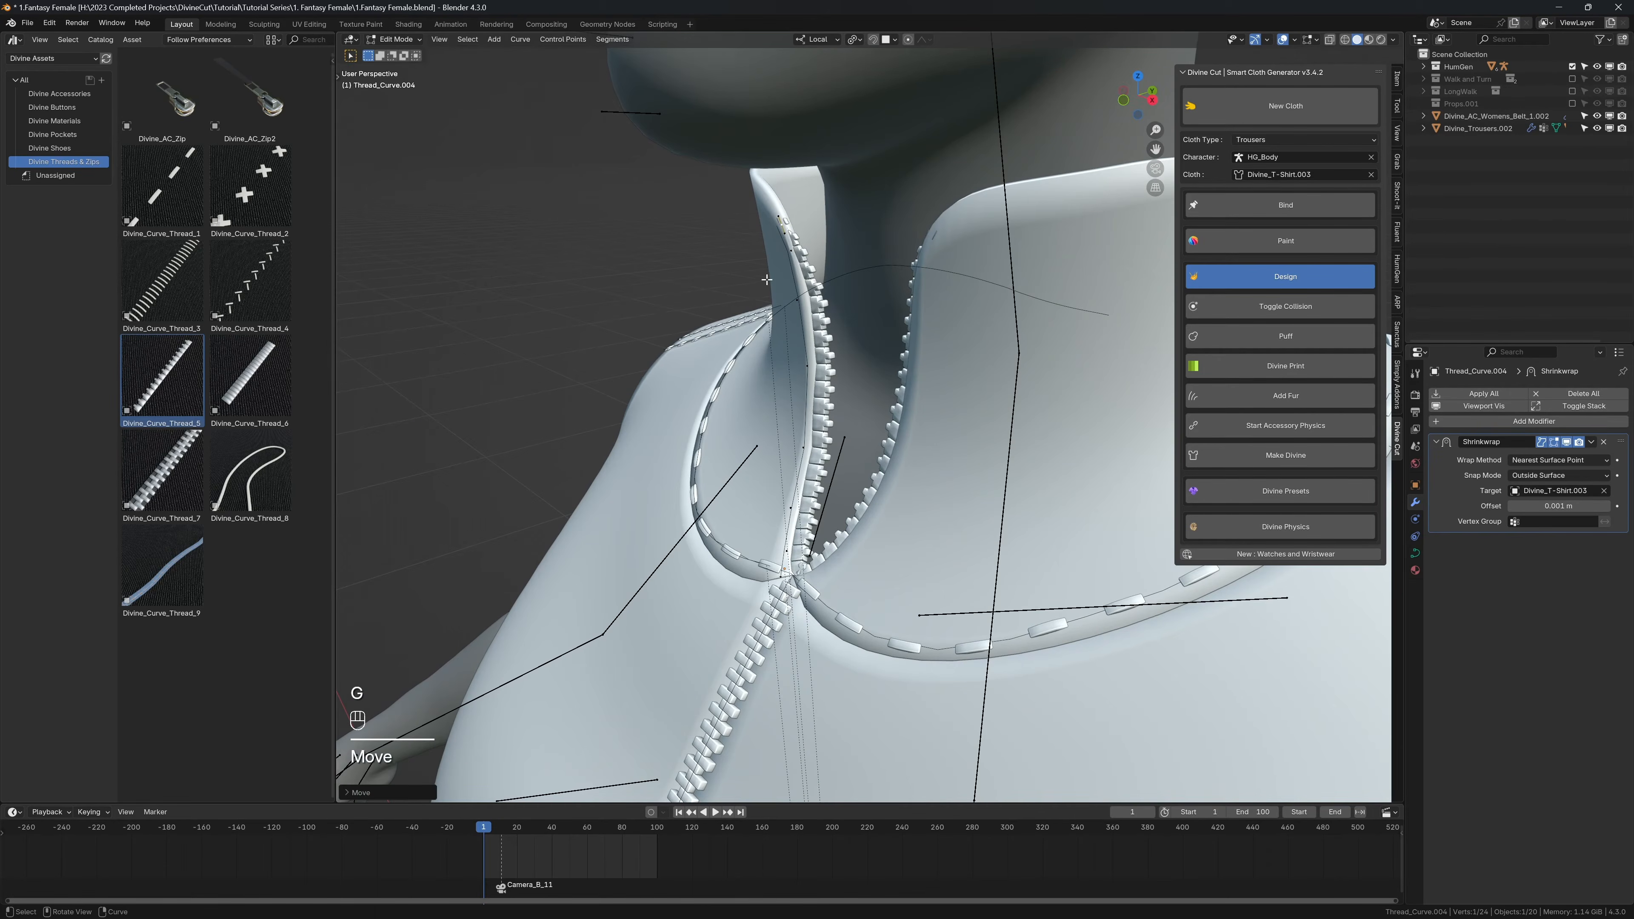
pyautogui.moveTo(760, 281); pyautogui.dragTo(894, 261, button='middle')
pyautogui.press('Tab')
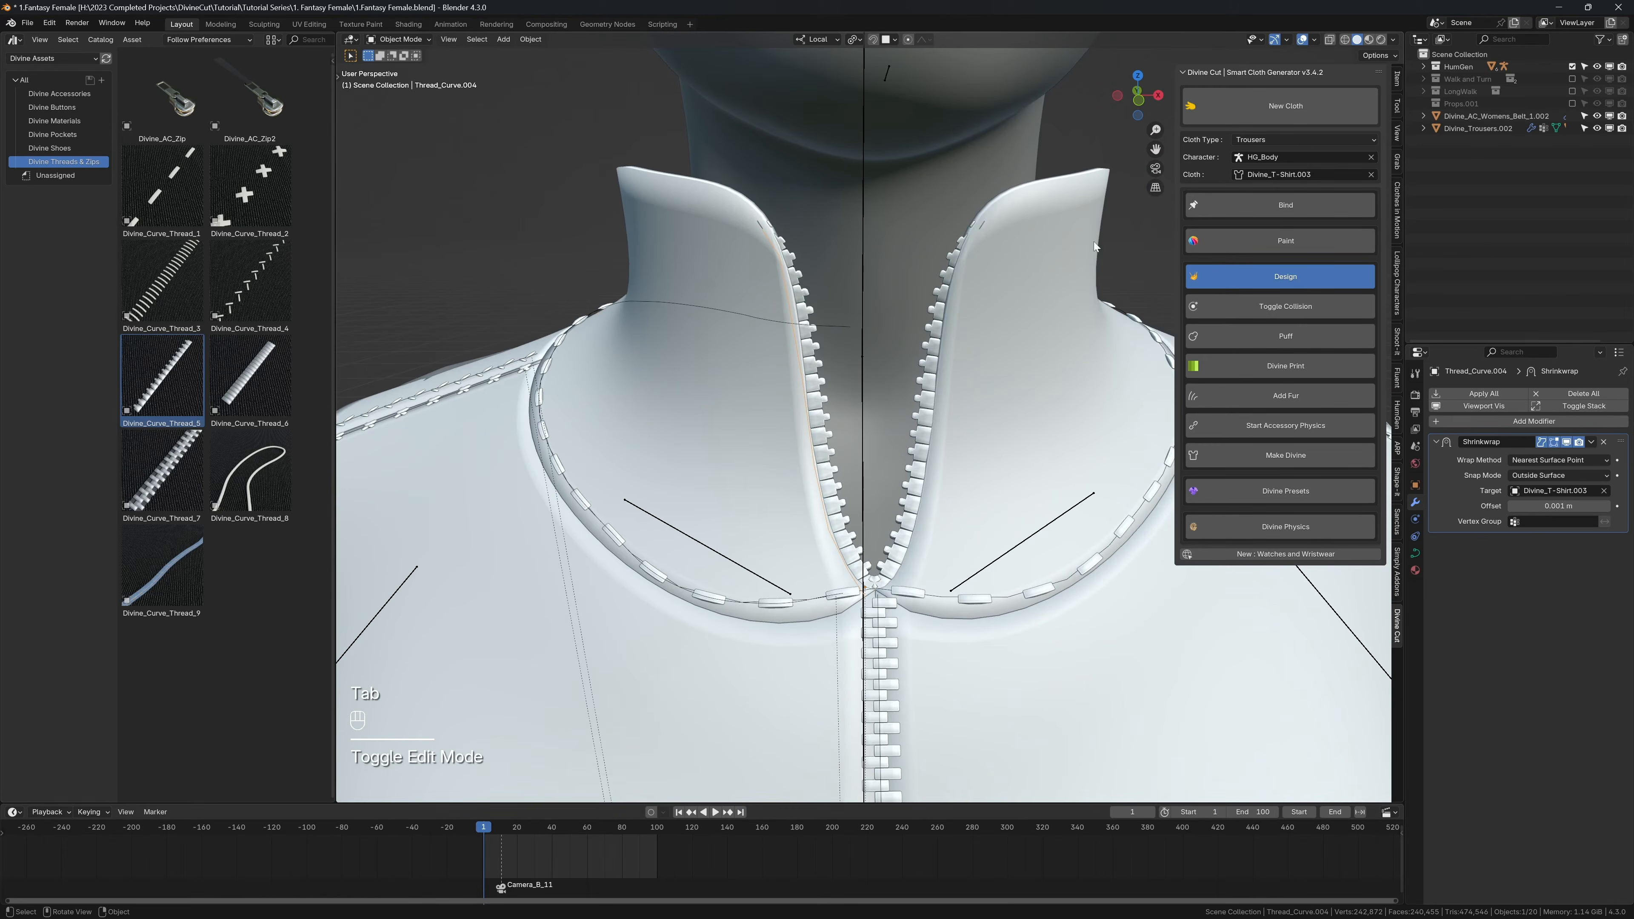
# Step: Bind the collar zip teeth and the front zip teeth to the shirt with Divine Cut's Bind
pyautogui.click(808, 310)
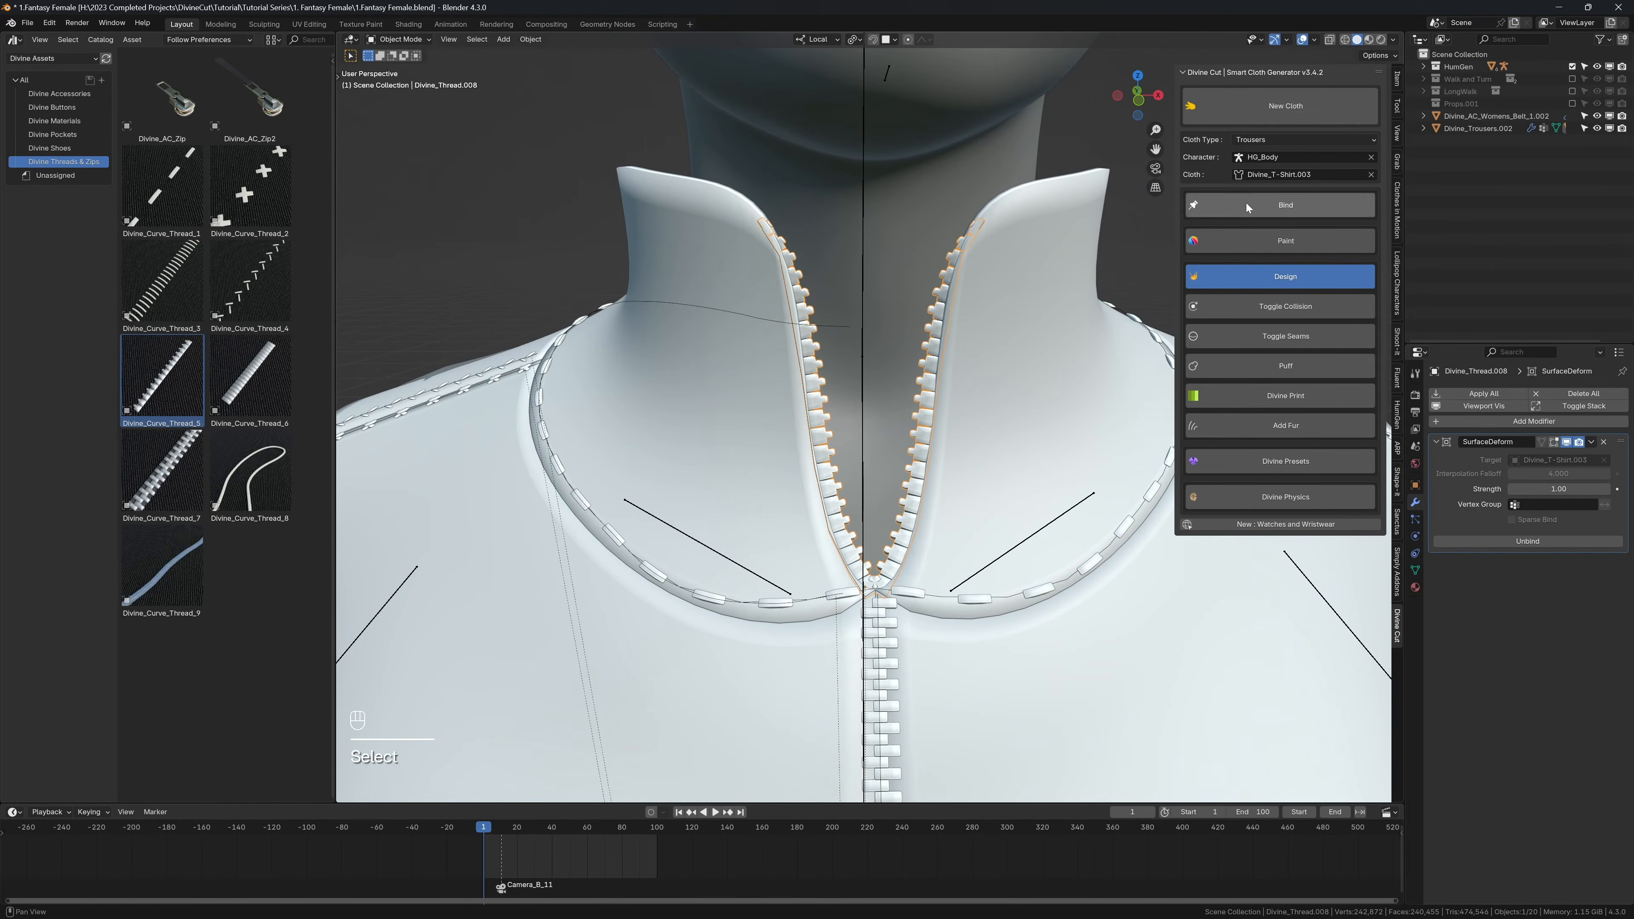
pyautogui.moveTo(913, 489); pyautogui.dragTo(883, 517, button='middle')
pyautogui.click(883, 517)
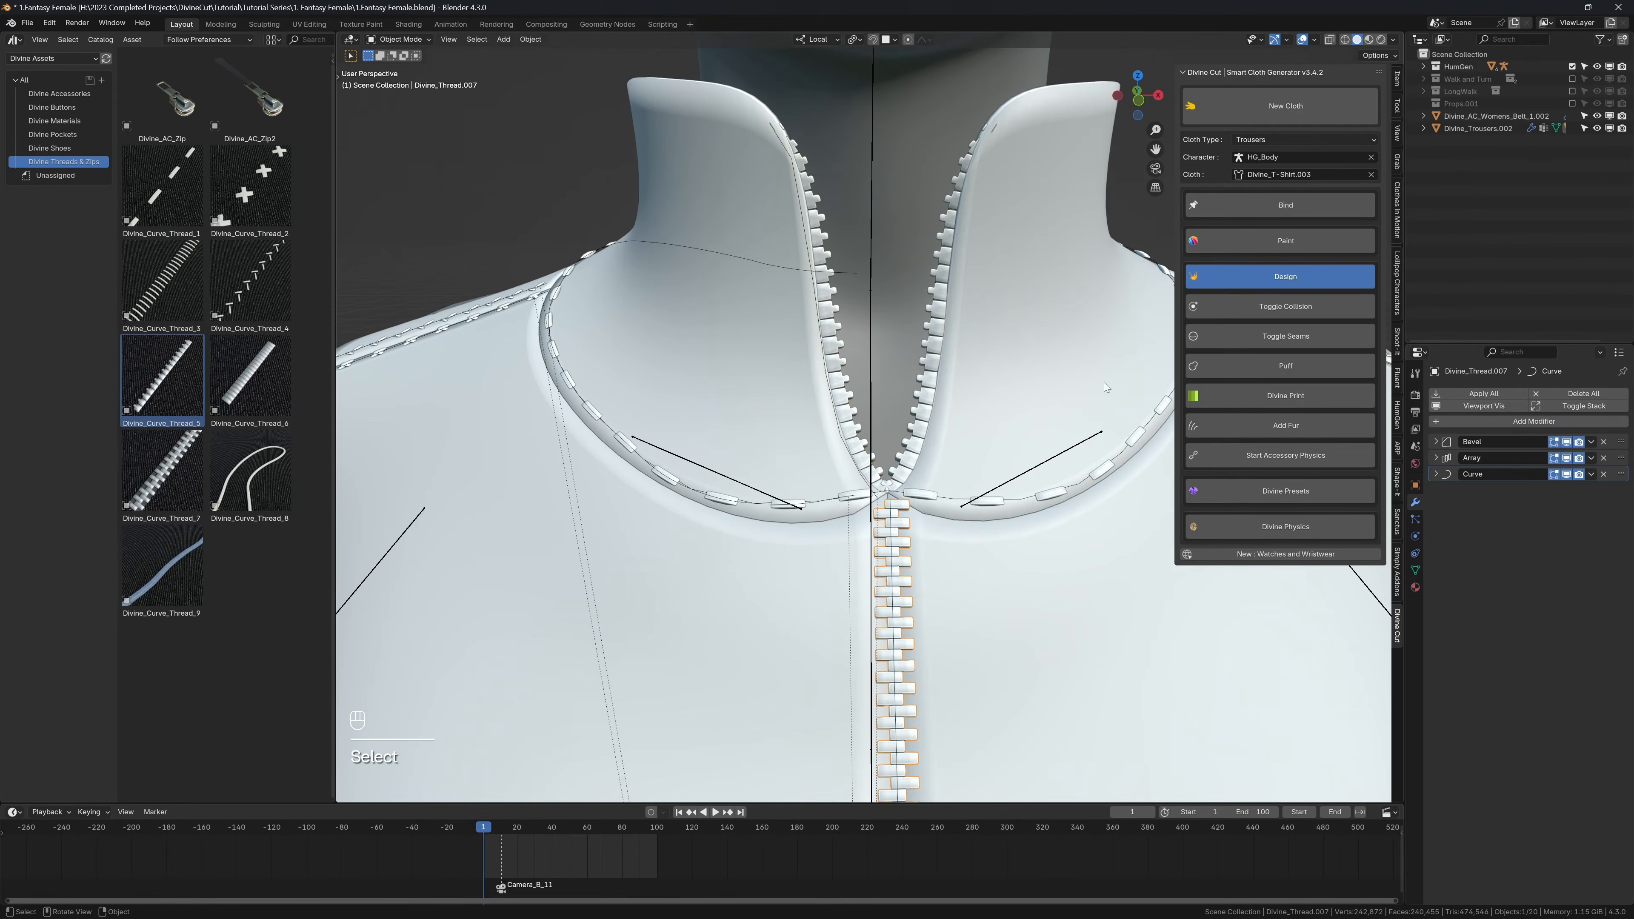
pyautogui.click(1281, 205)
pyautogui.scroll(-5, 939, 412)
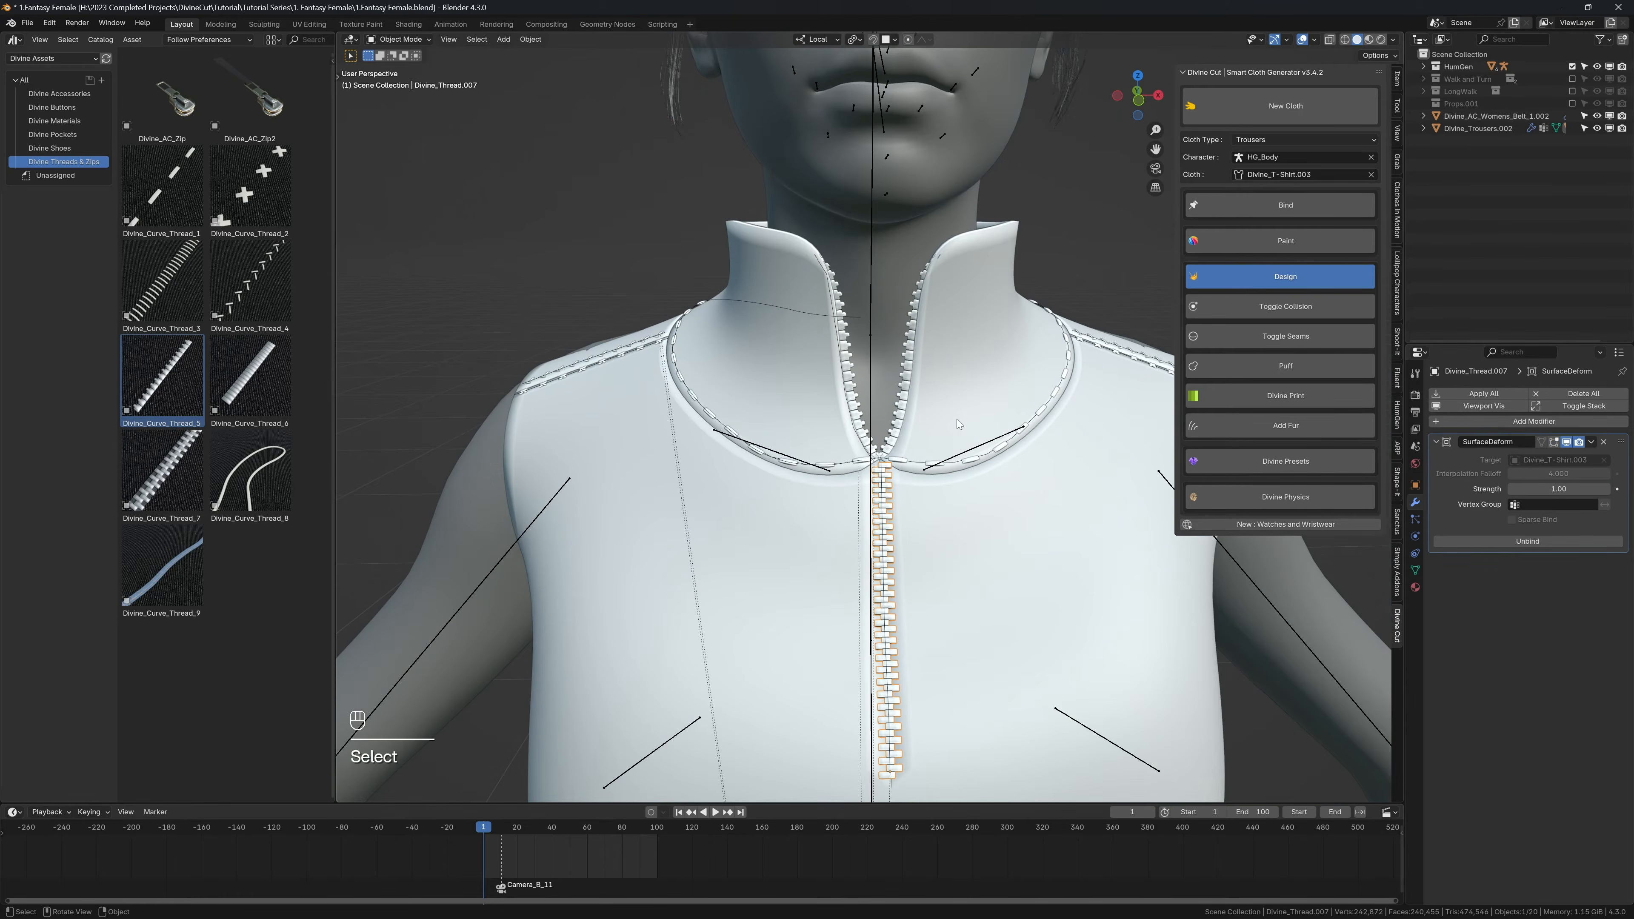
# Step: Play the animation without overlays to check how the bound zips follow the shirt, and return to frame 1
pyautogui.press('n')
pyautogui.hotkey('shift', 'alt', 'z')
pyautogui.scroll(-5, 942, 400)
pyautogui.hotkey('shift', 'space')
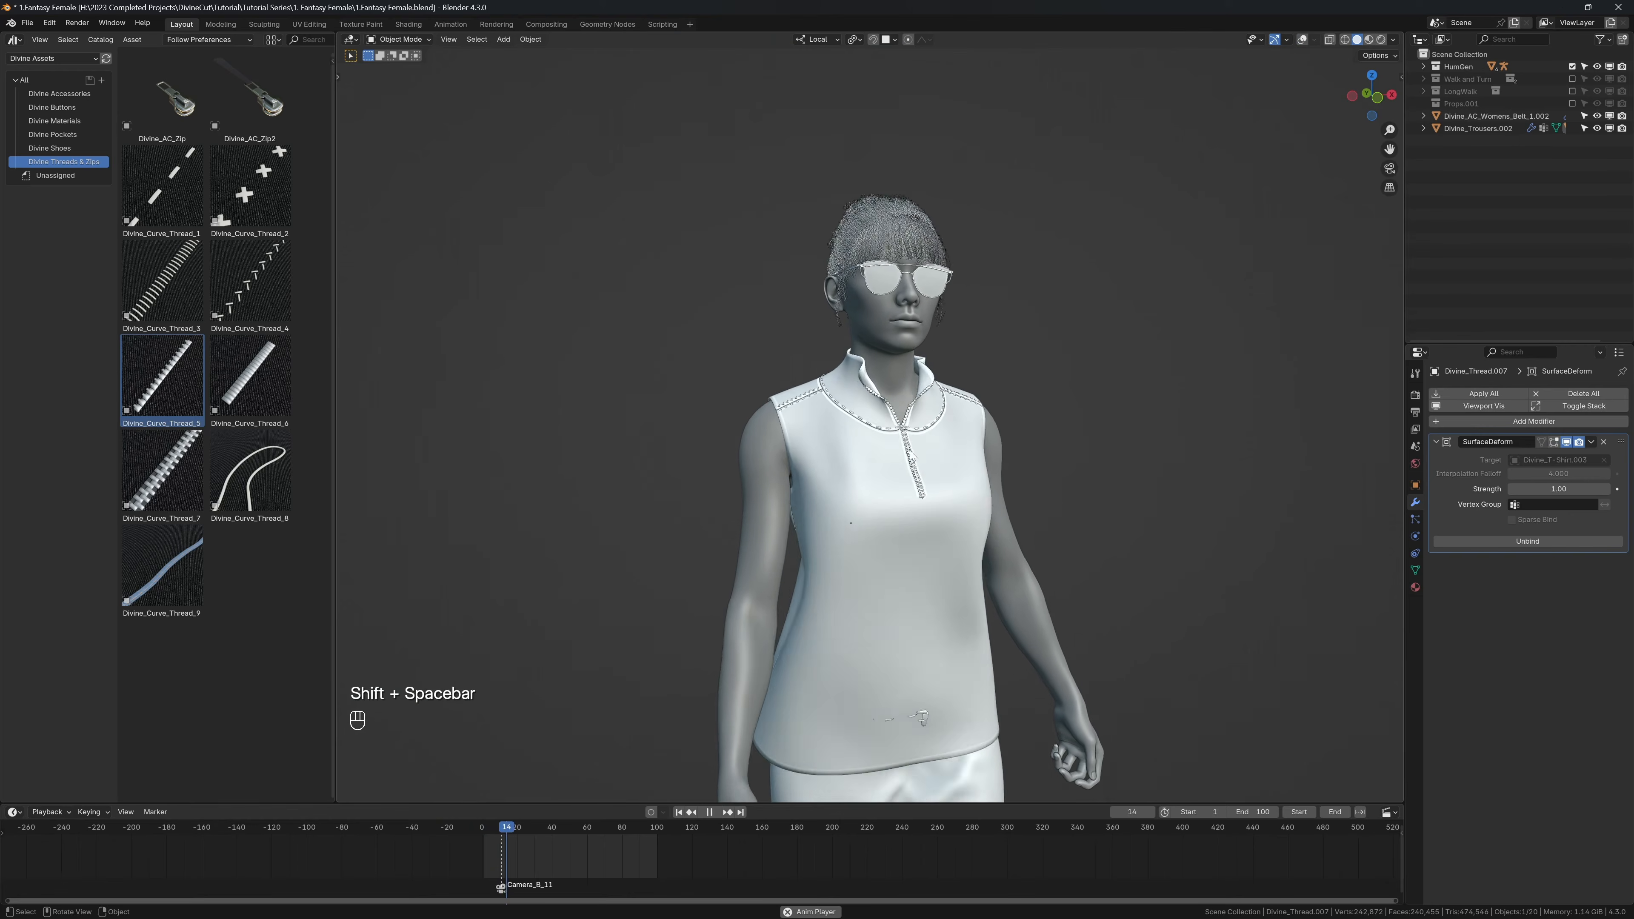
pyautogui.hotkey('shift', 'space')
pyautogui.hotkey('shift', 'alt', 'z')
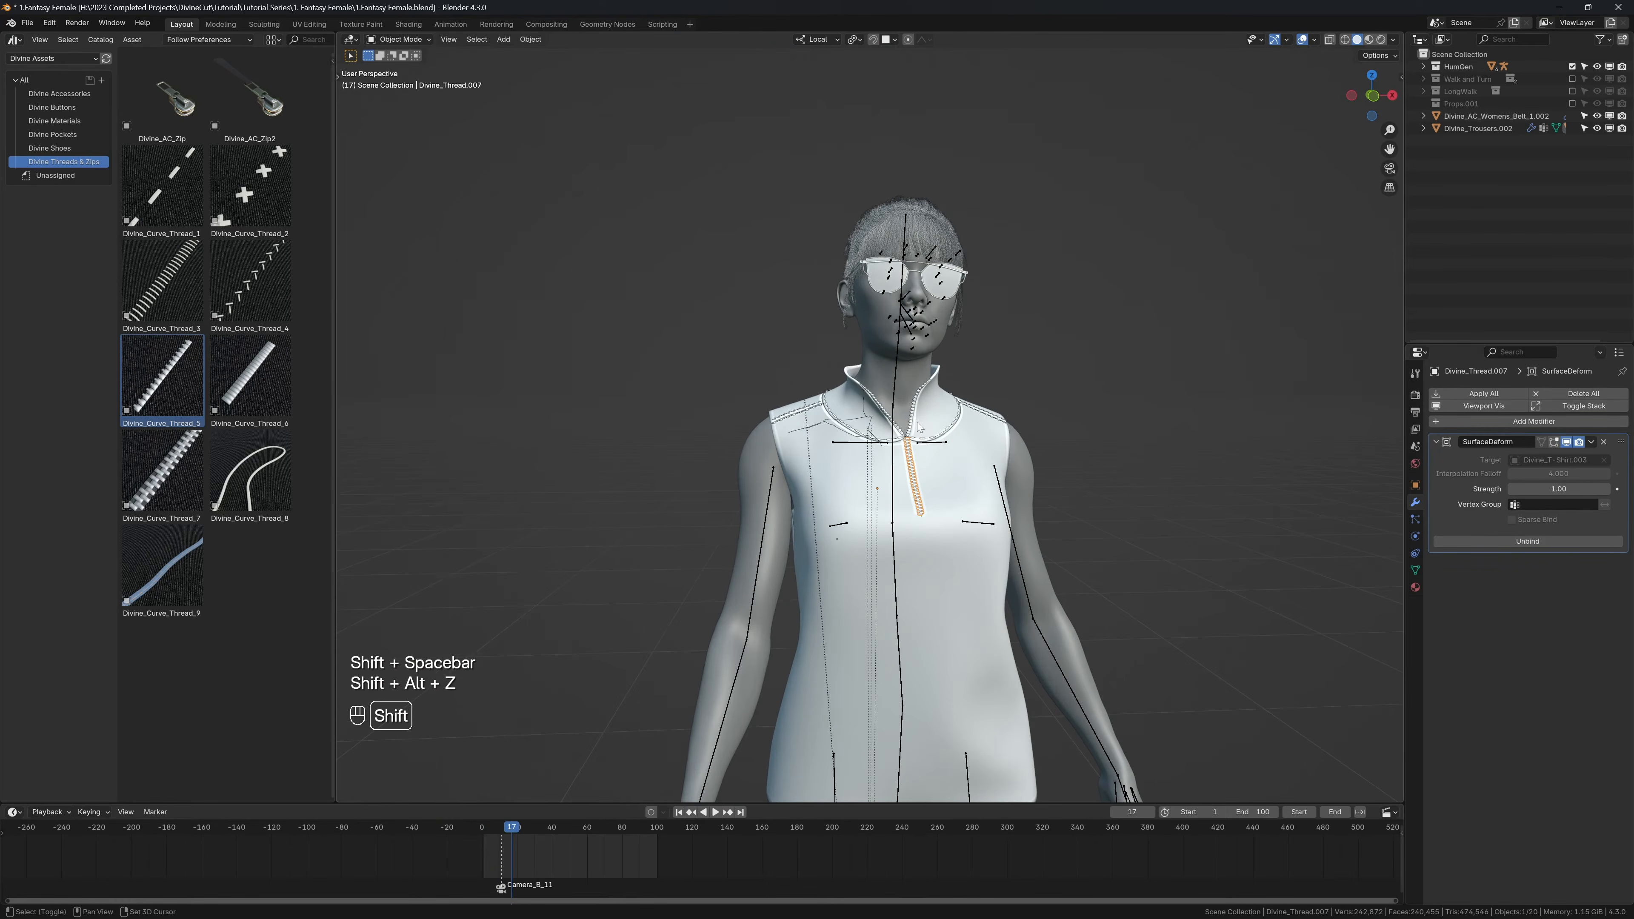
pyautogui.hotkey('shift', 'Left')
pyautogui.keyDown('shift'); pyautogui.moveTo(839, 439); pyautogui.dragTo(858, 407, button='middle'); pyautogui.keyUp('shift')
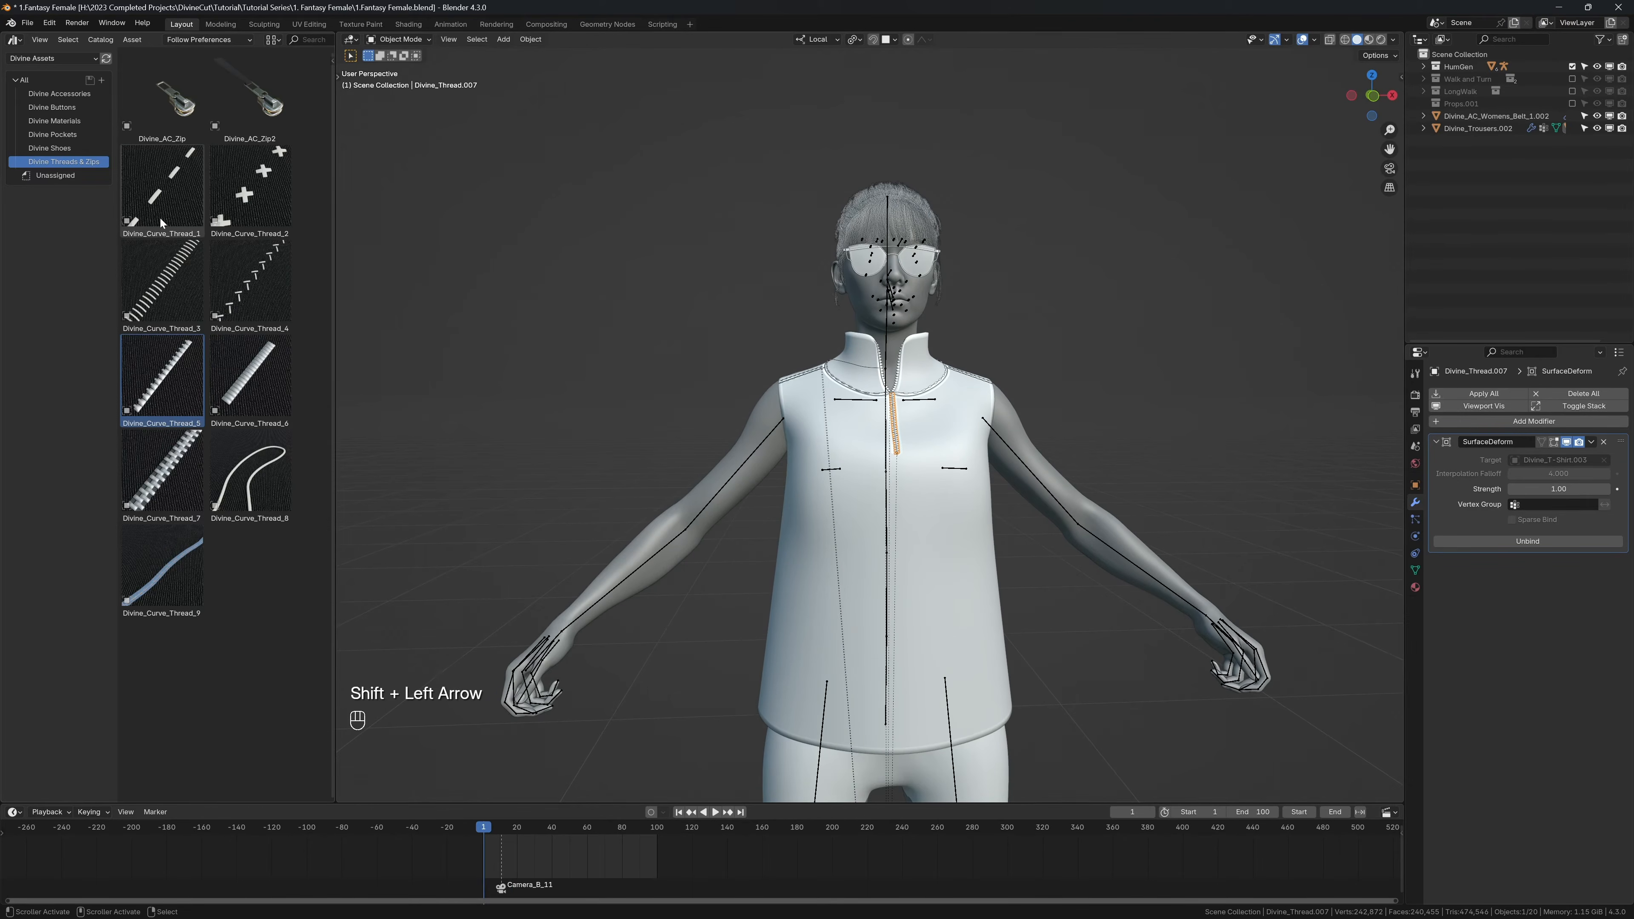
# Step: Browse the Divine Shoes assets and switch the asset library to Divine Sneakers and Trainers Pack [Vol1]
pyautogui.click(56, 148)
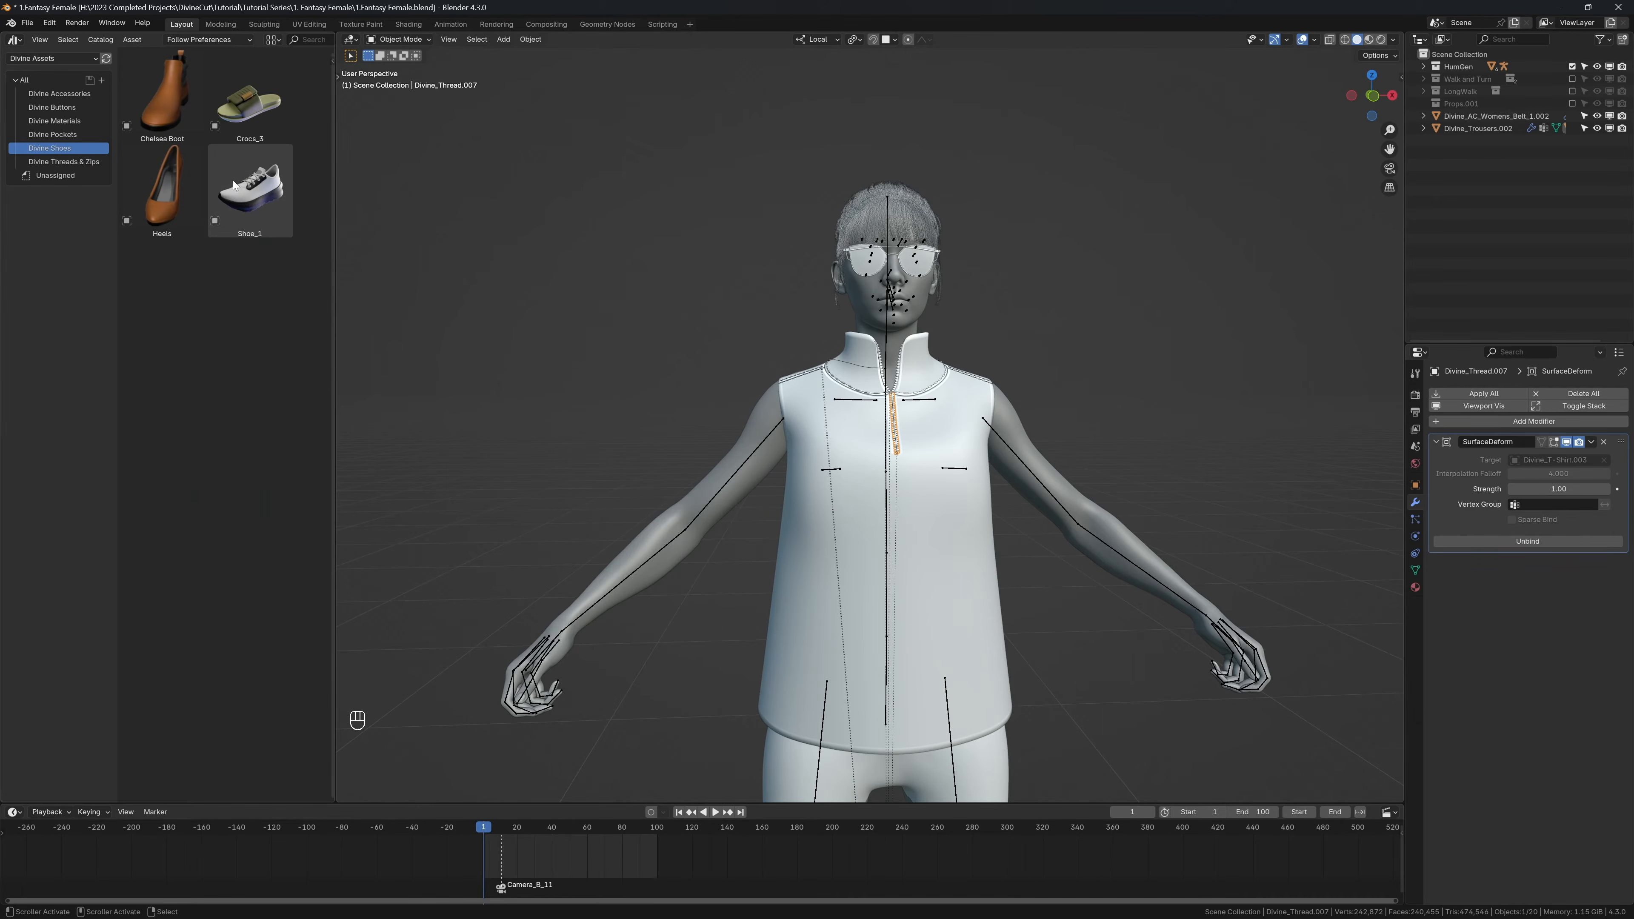
pyautogui.keyDown('shift'); pyautogui.moveTo(485, 298); pyautogui.dragTo(666, 321, button='middle'); pyautogui.keyUp('shift')
pyautogui.moveTo(666, 322)
pyautogui.mouseDown(button='middle')
pyautogui.moveTo(632, 308)
pyautogui.moveTo(675, 317)
pyautogui.mouseUp(button='middle')
pyautogui.click(41, 56)
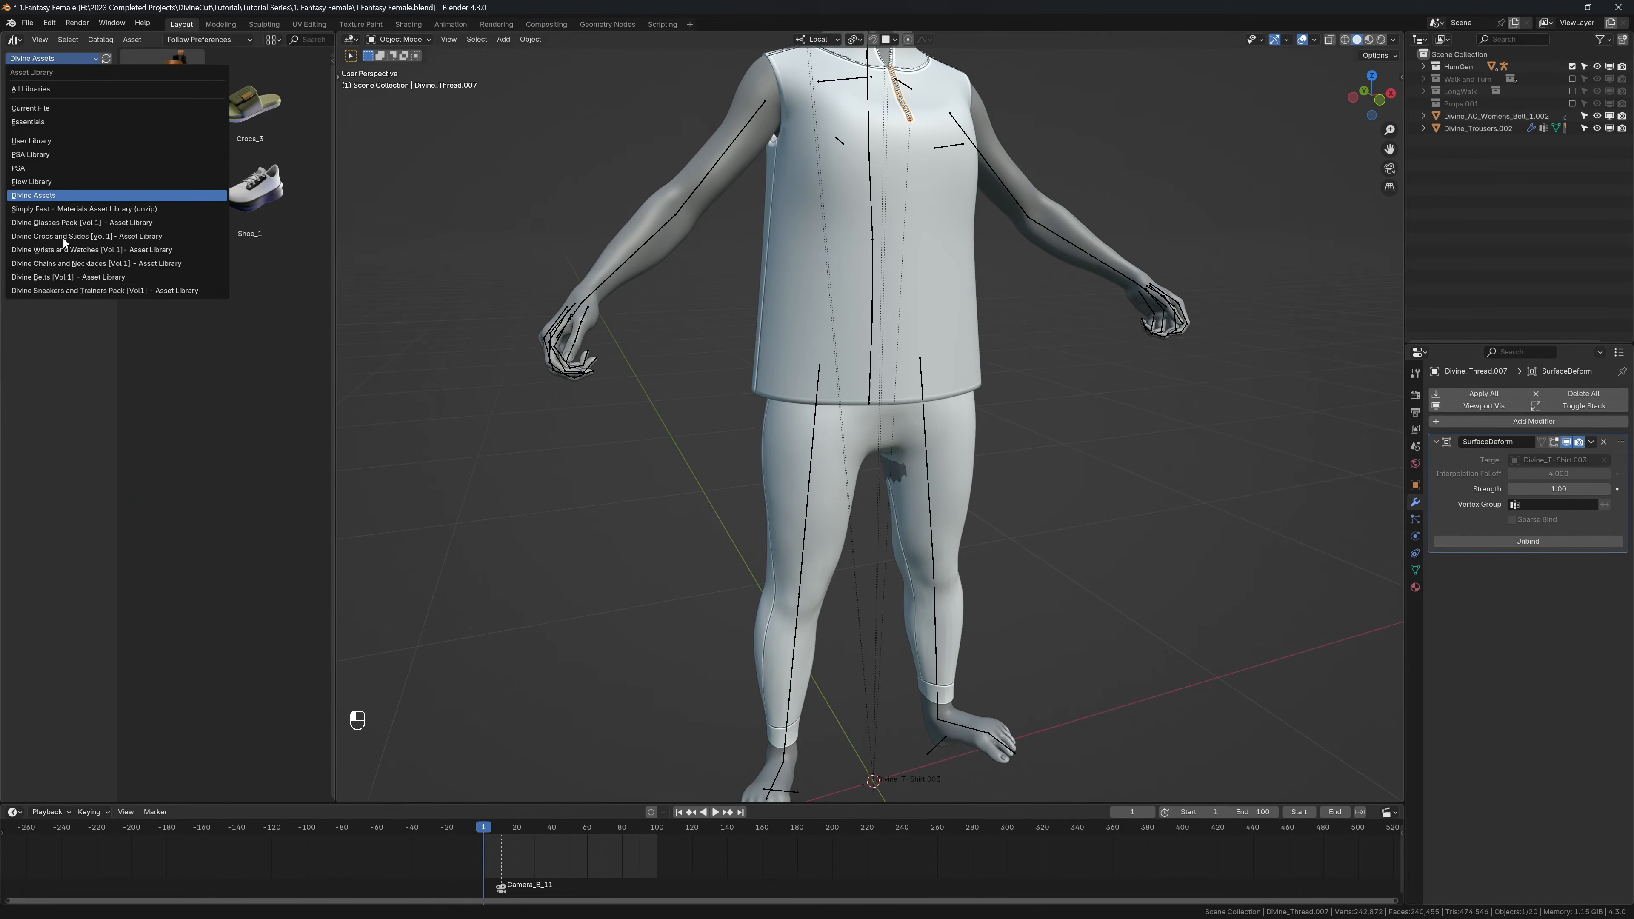
pyautogui.click(59, 289)
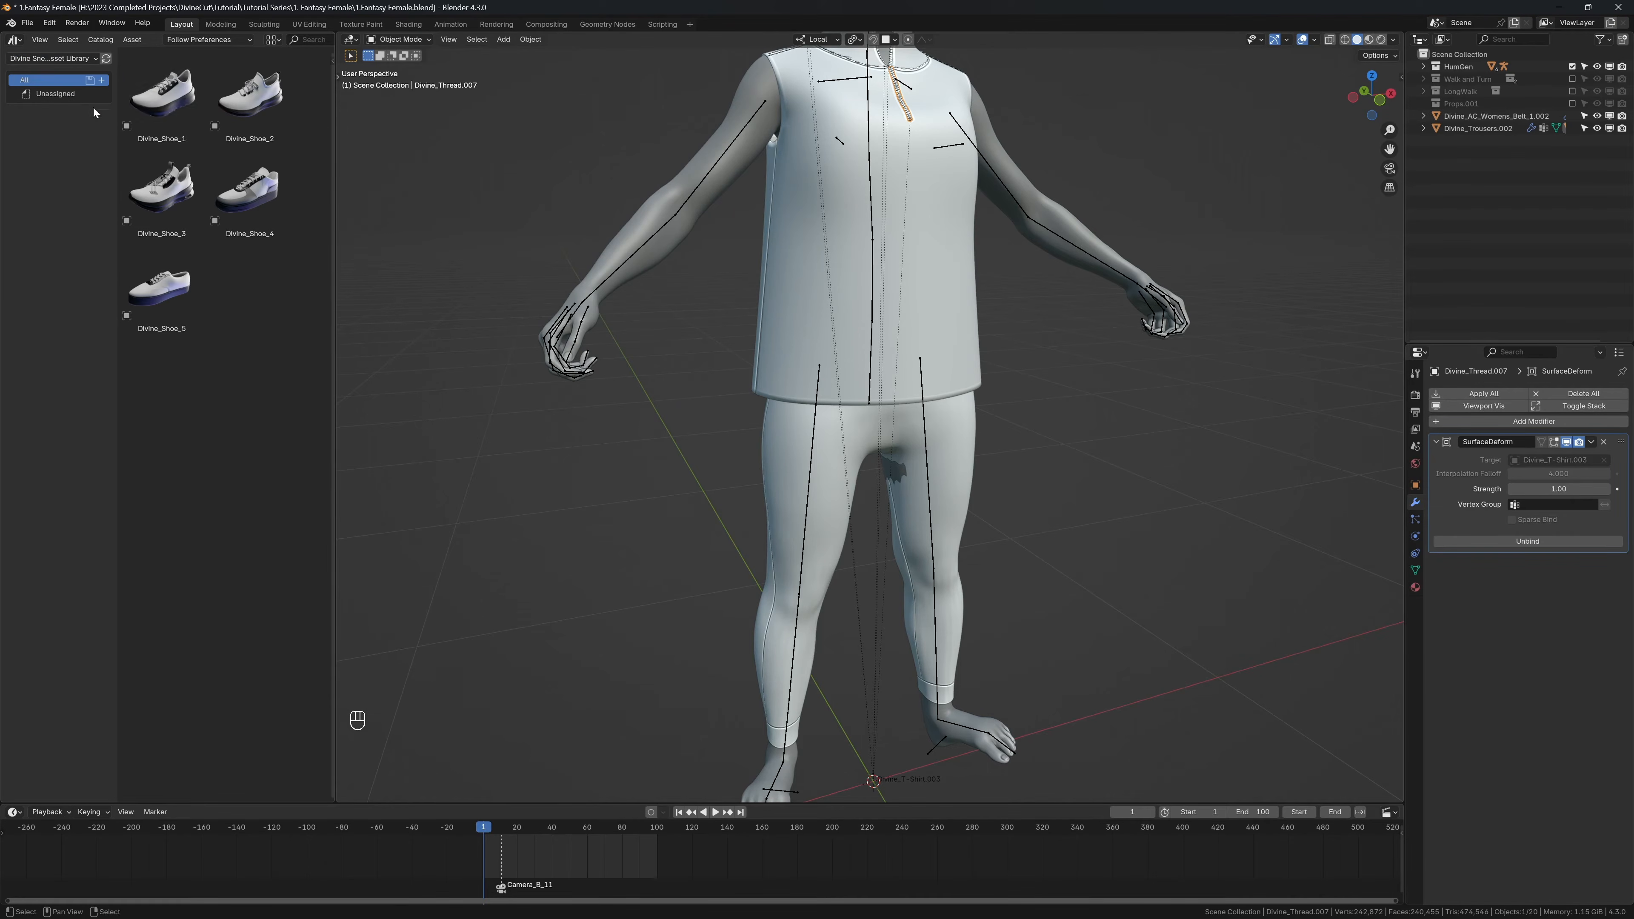
# Step: Place the Divine_Shoe_1 asset in the scene beside the character's feet and clear its rotation
pyautogui.moveTo(160, 96); pyautogui.dragTo(674, 716)
pyautogui.keyDown('shift'); pyautogui.moveTo(674, 715); pyautogui.dragTo(677, 578, button='middle'); pyautogui.keyUp('shift')
pyautogui.hotkey('alt', 'r')
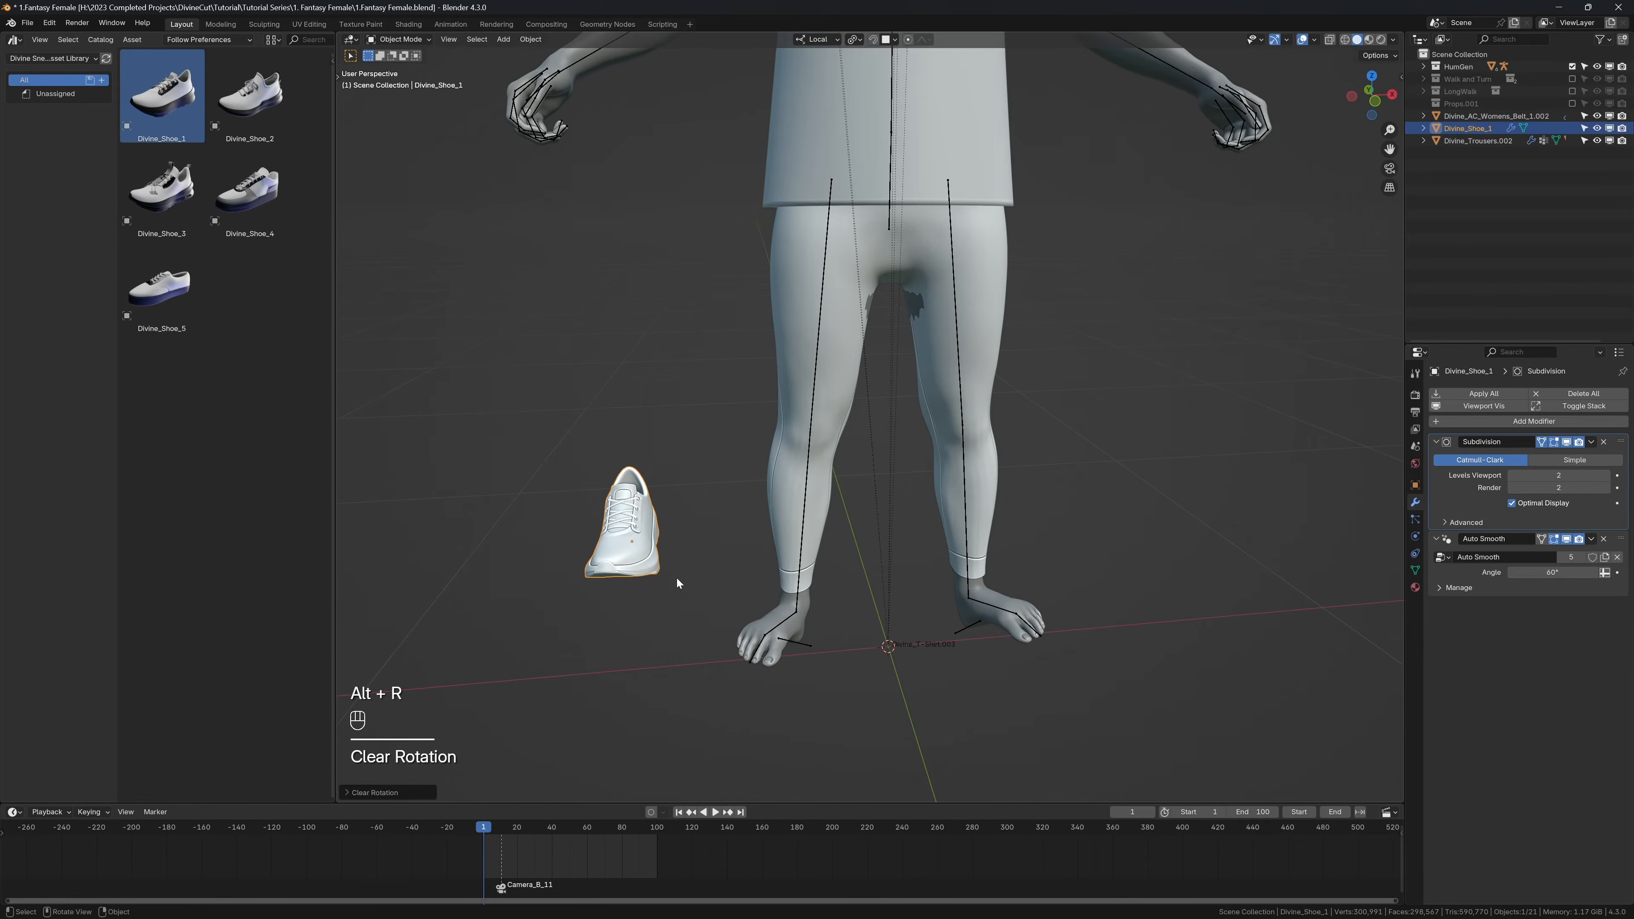
# Step: Preview the feet's motion in the animation, return to frame 1, and set the character's rig to Rest Position
pyautogui.keyDown('shift'); pyautogui.click(789, 616); pyautogui.keyUp('shift')
pyautogui.moveTo(808, 622); pyautogui.dragTo(782, 547, button='middle')
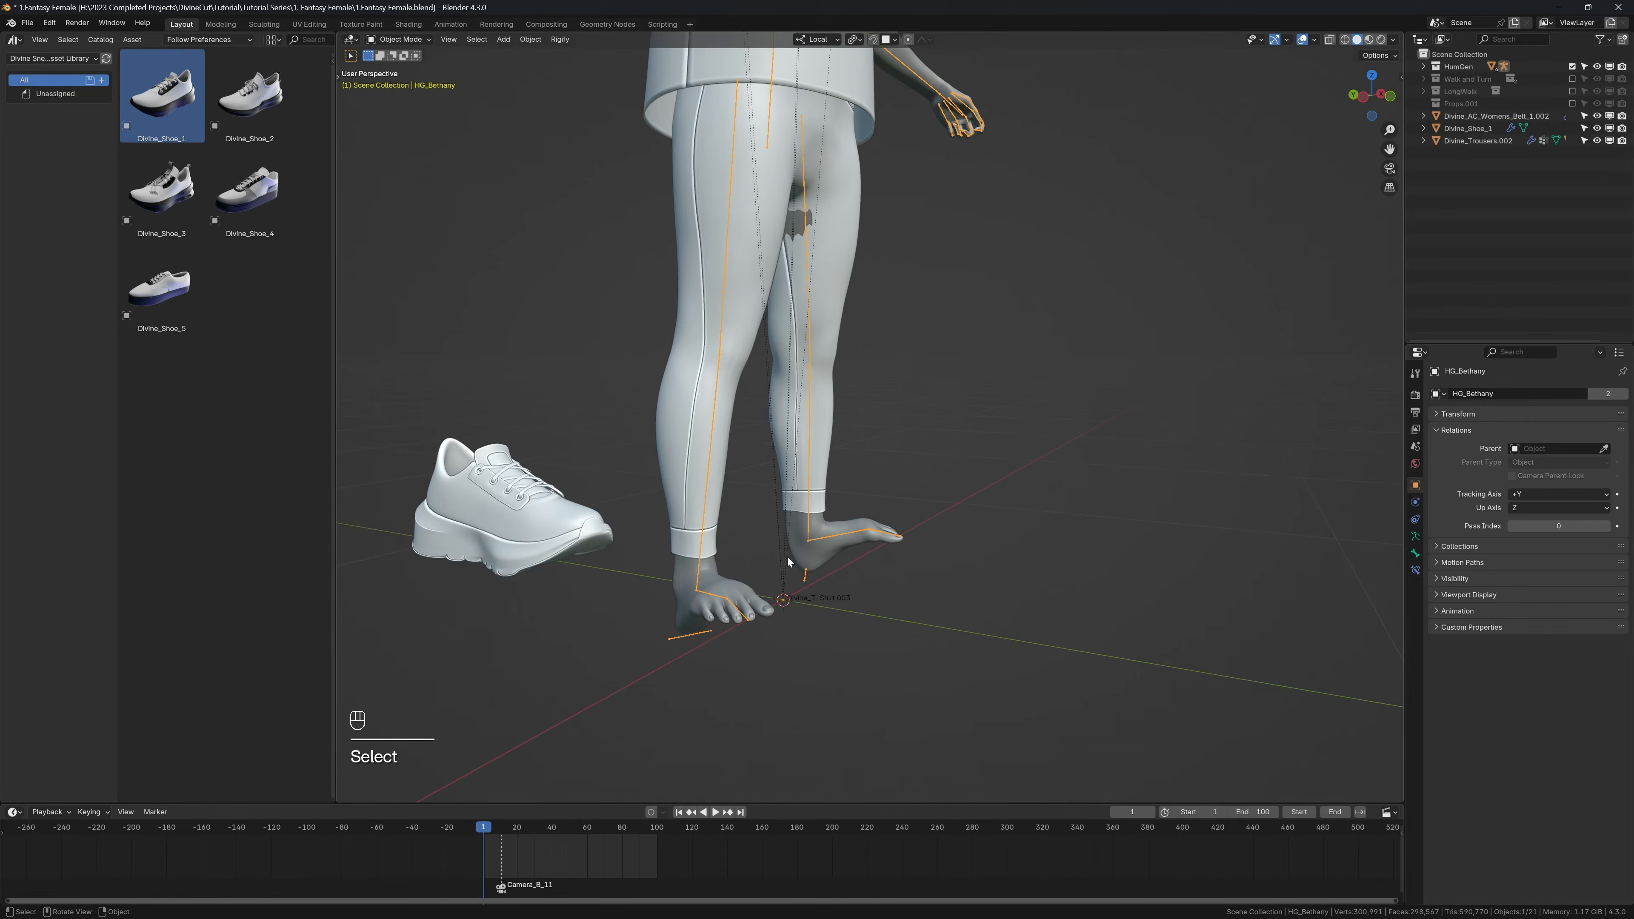
pyautogui.hotkey('shift', 'space')
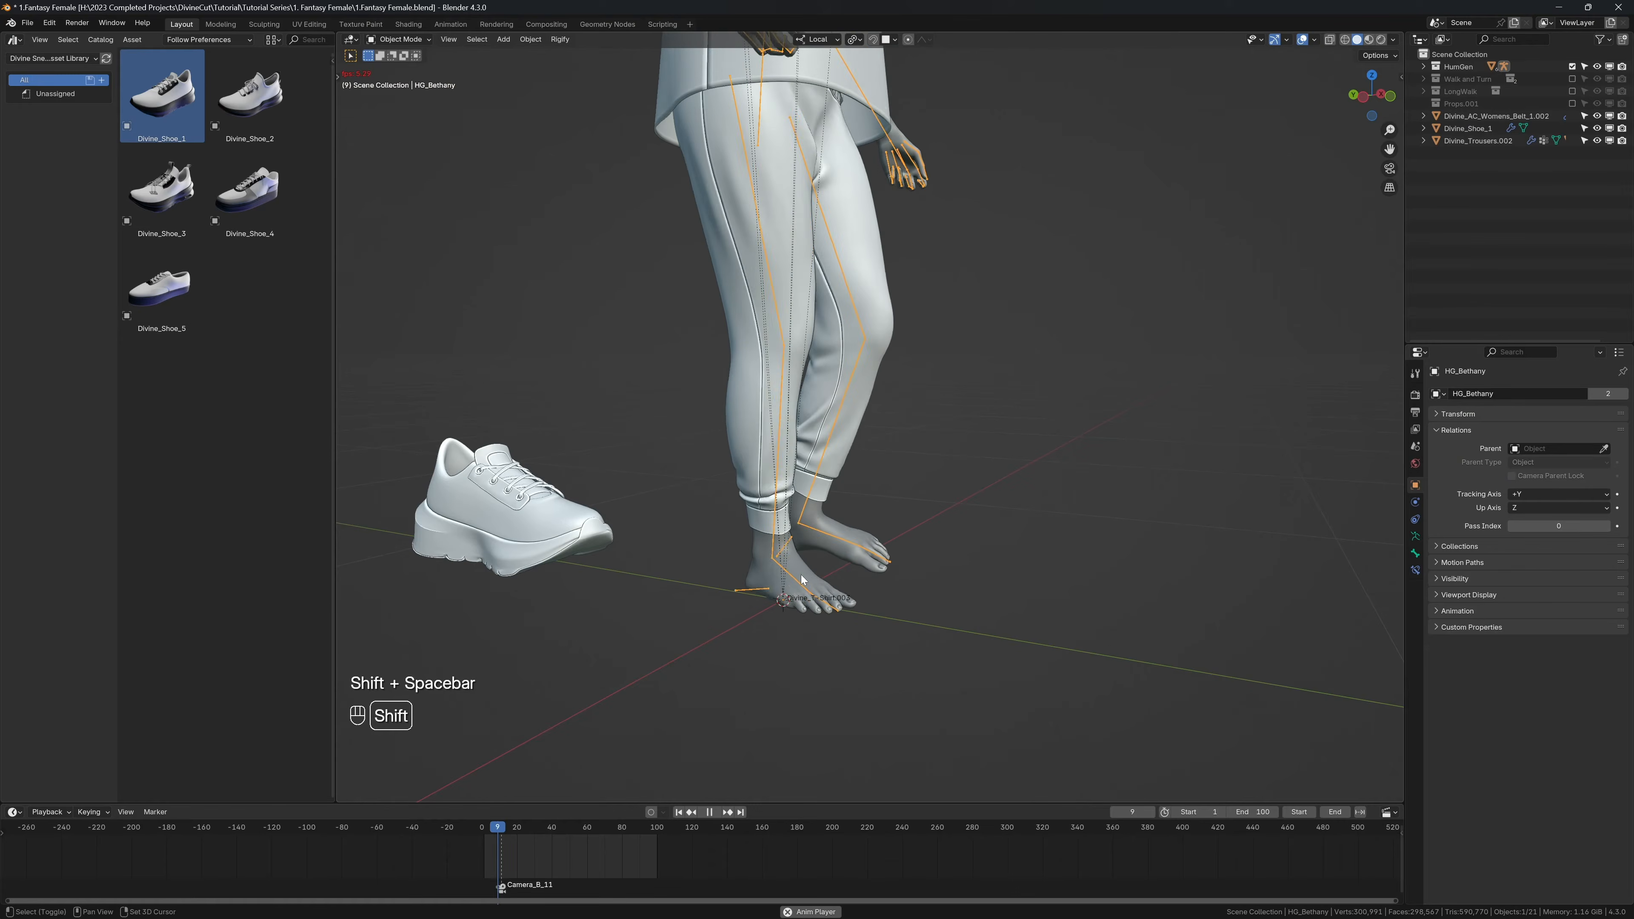
pyautogui.hotkey('shift', 'space')
pyautogui.hotkey('shift', 'space')
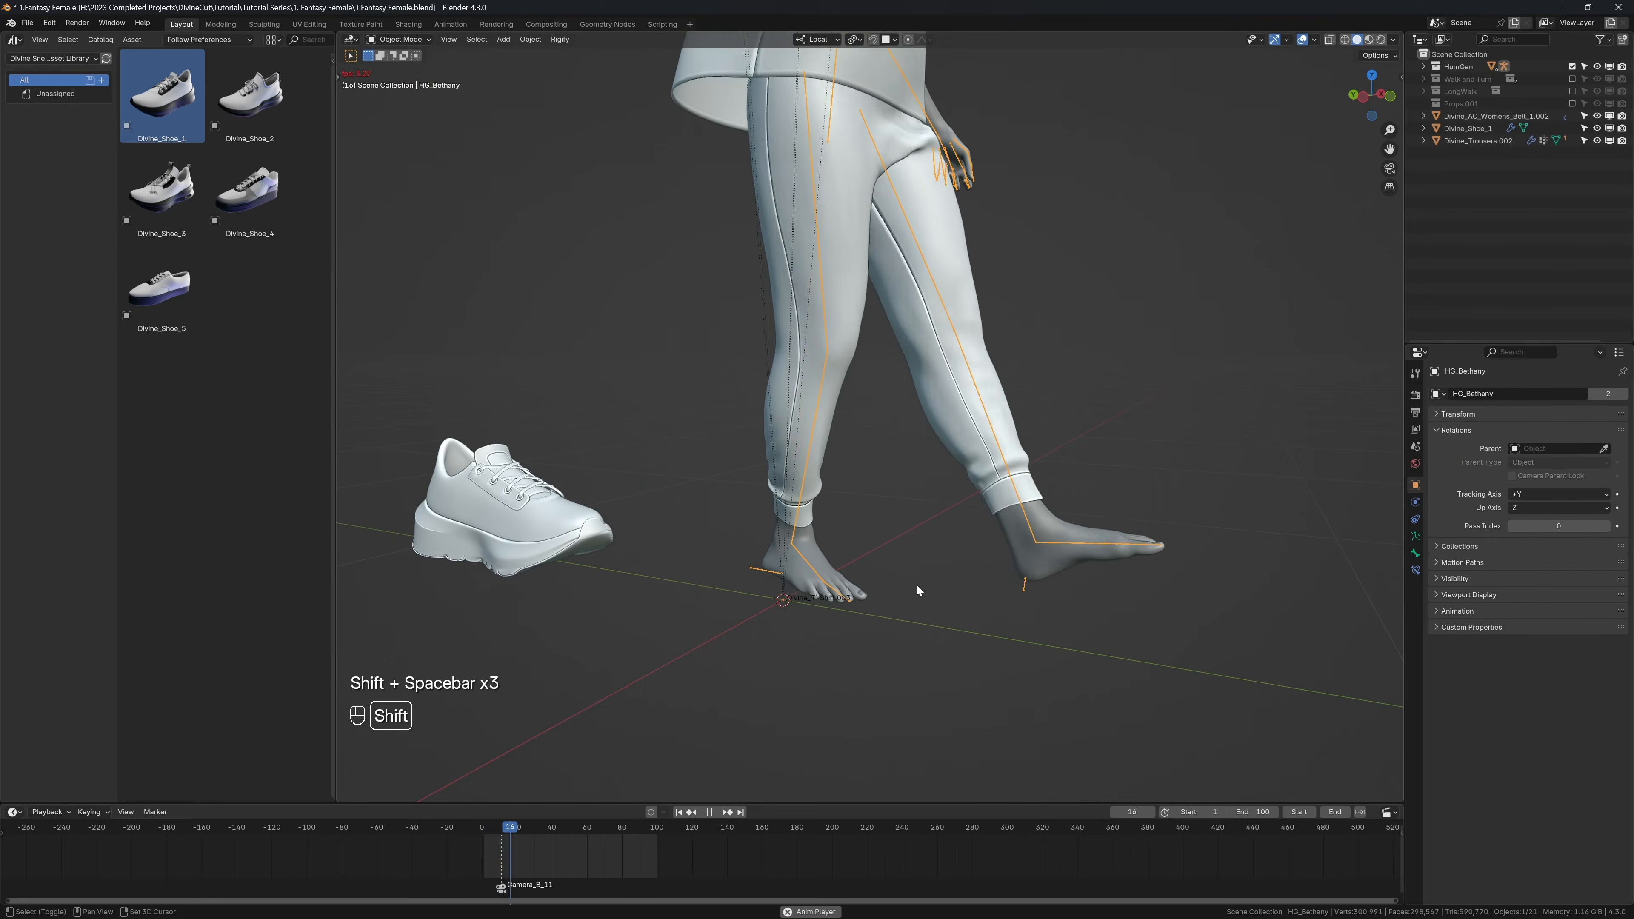
pyautogui.hotkey('shift', 'space')
pyautogui.hotkey('shift', 'Left')
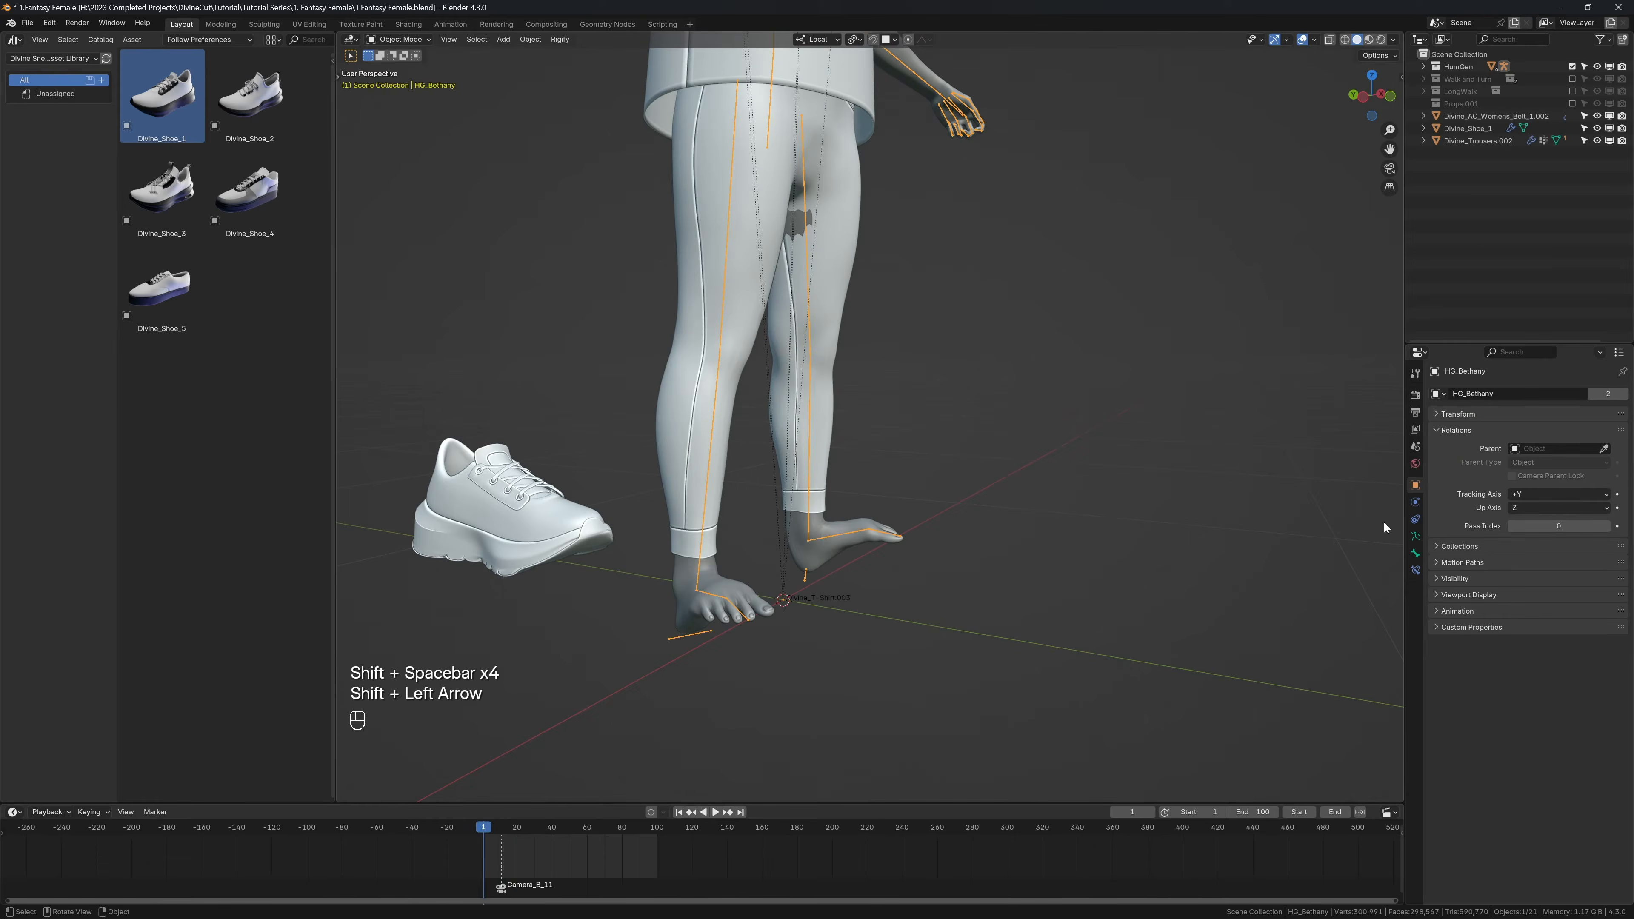
pyautogui.click(1415, 536)
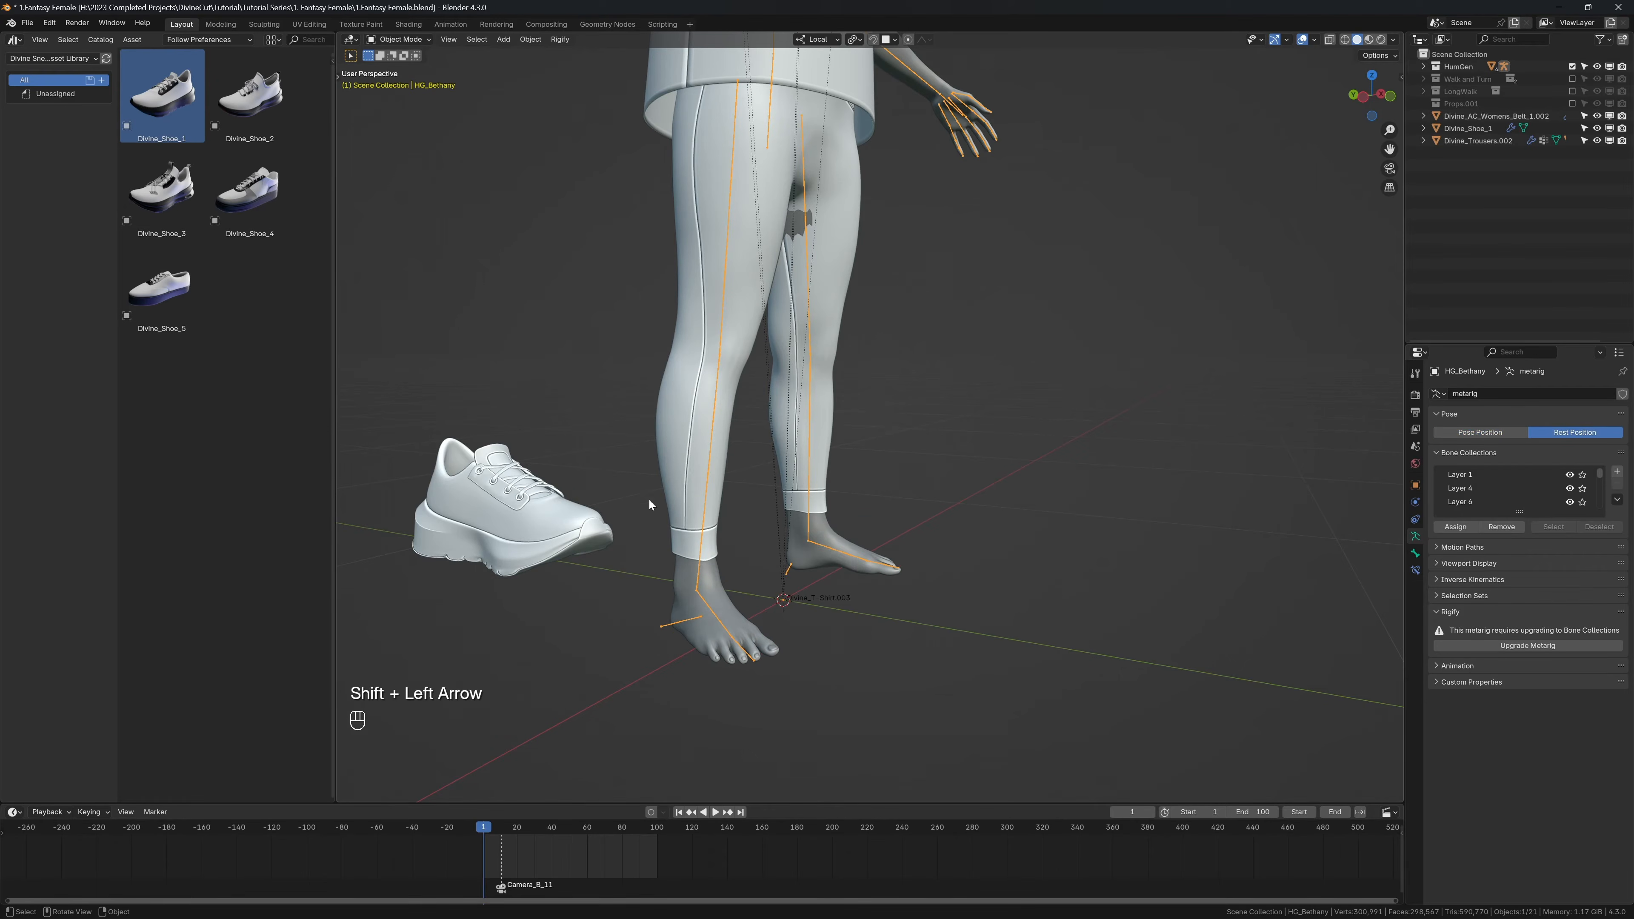
# Step: Try to move the shoe freehand in front view about 0.19 m along X and -0.15 m along Z toward the foot
pyautogui.click(573, 503)
pyautogui.press('KP_1')
pyautogui.press('g')
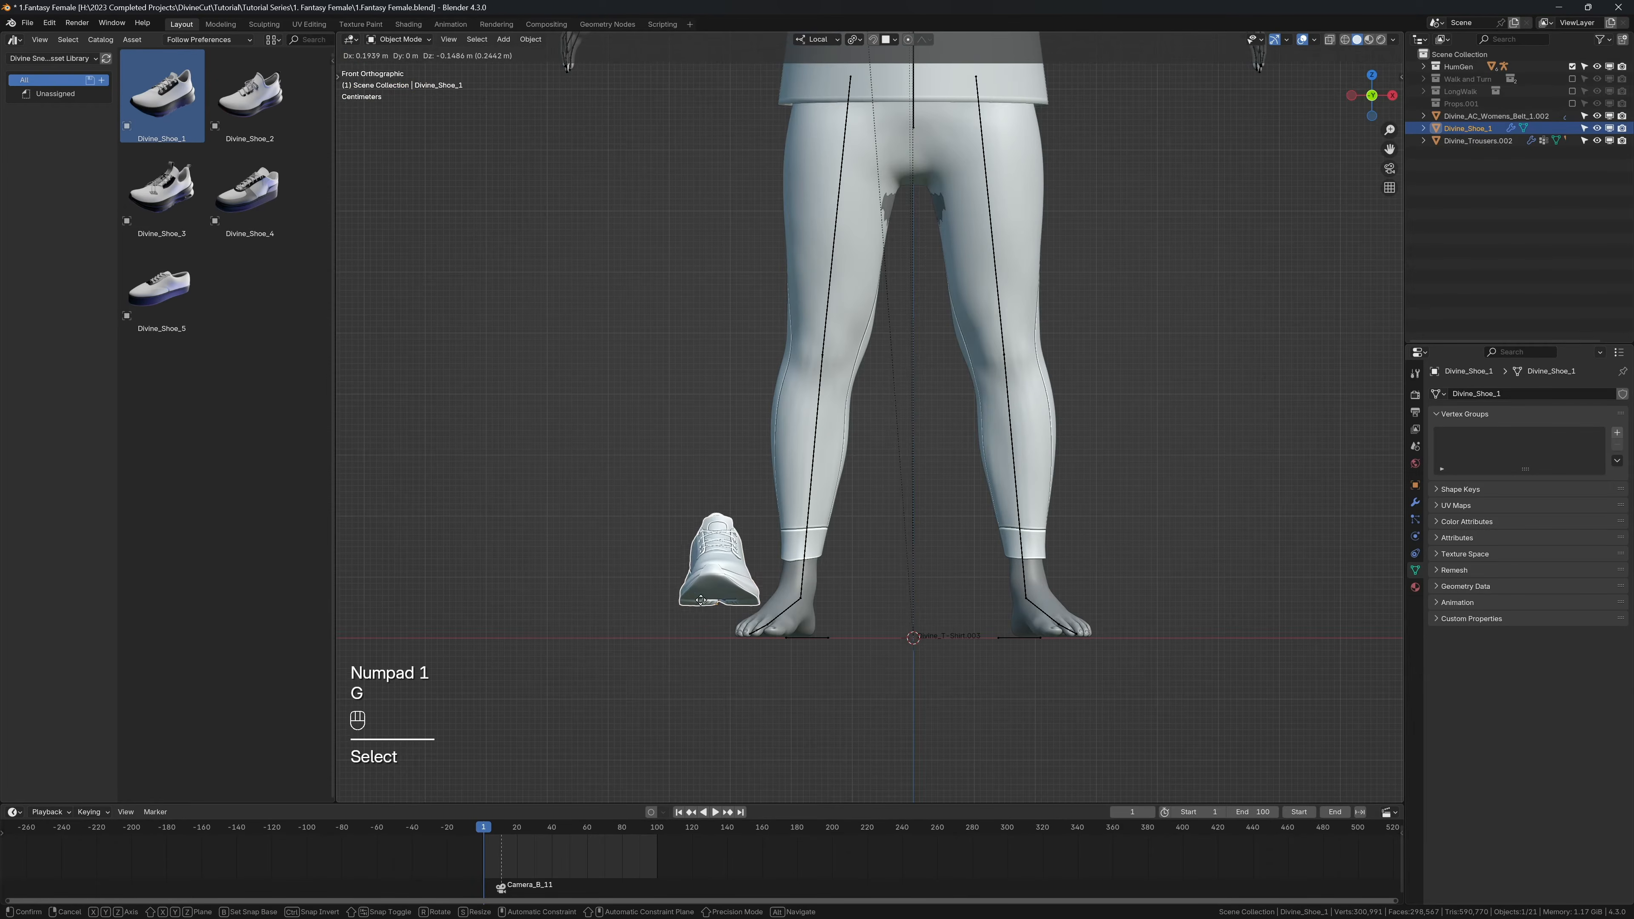
pyautogui.click(701, 599)
pyautogui.moveTo(749, 654)
pyautogui.mouseDown(button='middle')
pyautogui.moveTo(839, 629)
pyautogui.moveTo(746, 642)
pyautogui.mouseUp(button='middle')
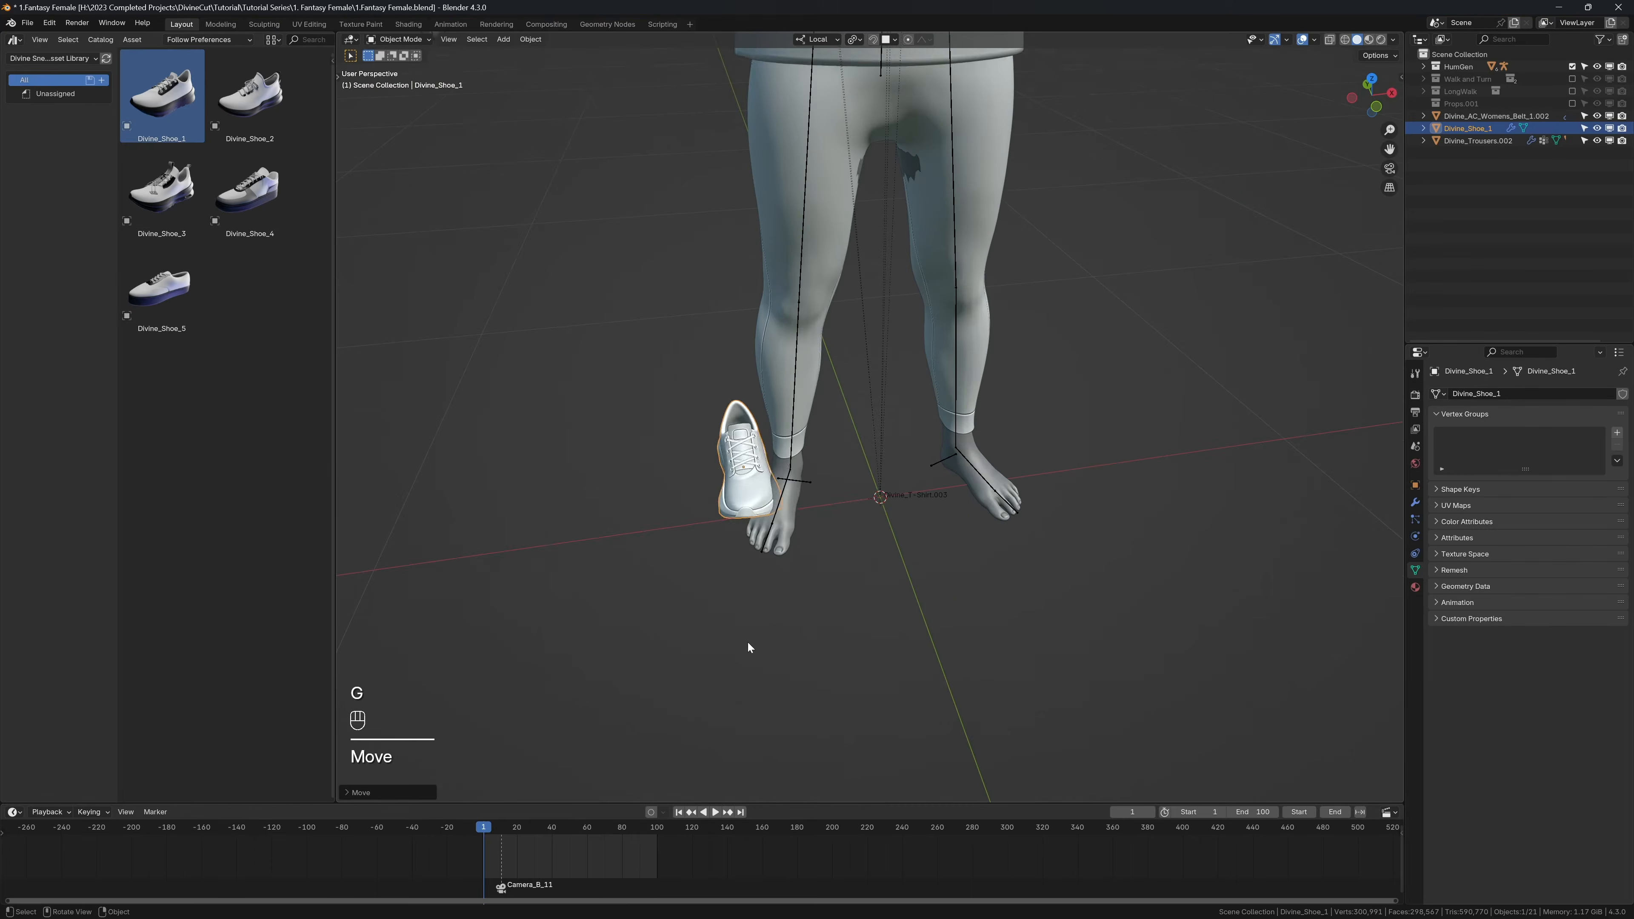
pyautogui.press('g')
pyautogui.rightClick(846, 650)
# Step: Clear the shoe's location and move it about 0.19 m along local X to the character's left foot
pyautogui.hotkey('alt', 'g')
pyautogui.press('g')
pyautogui.press('x')
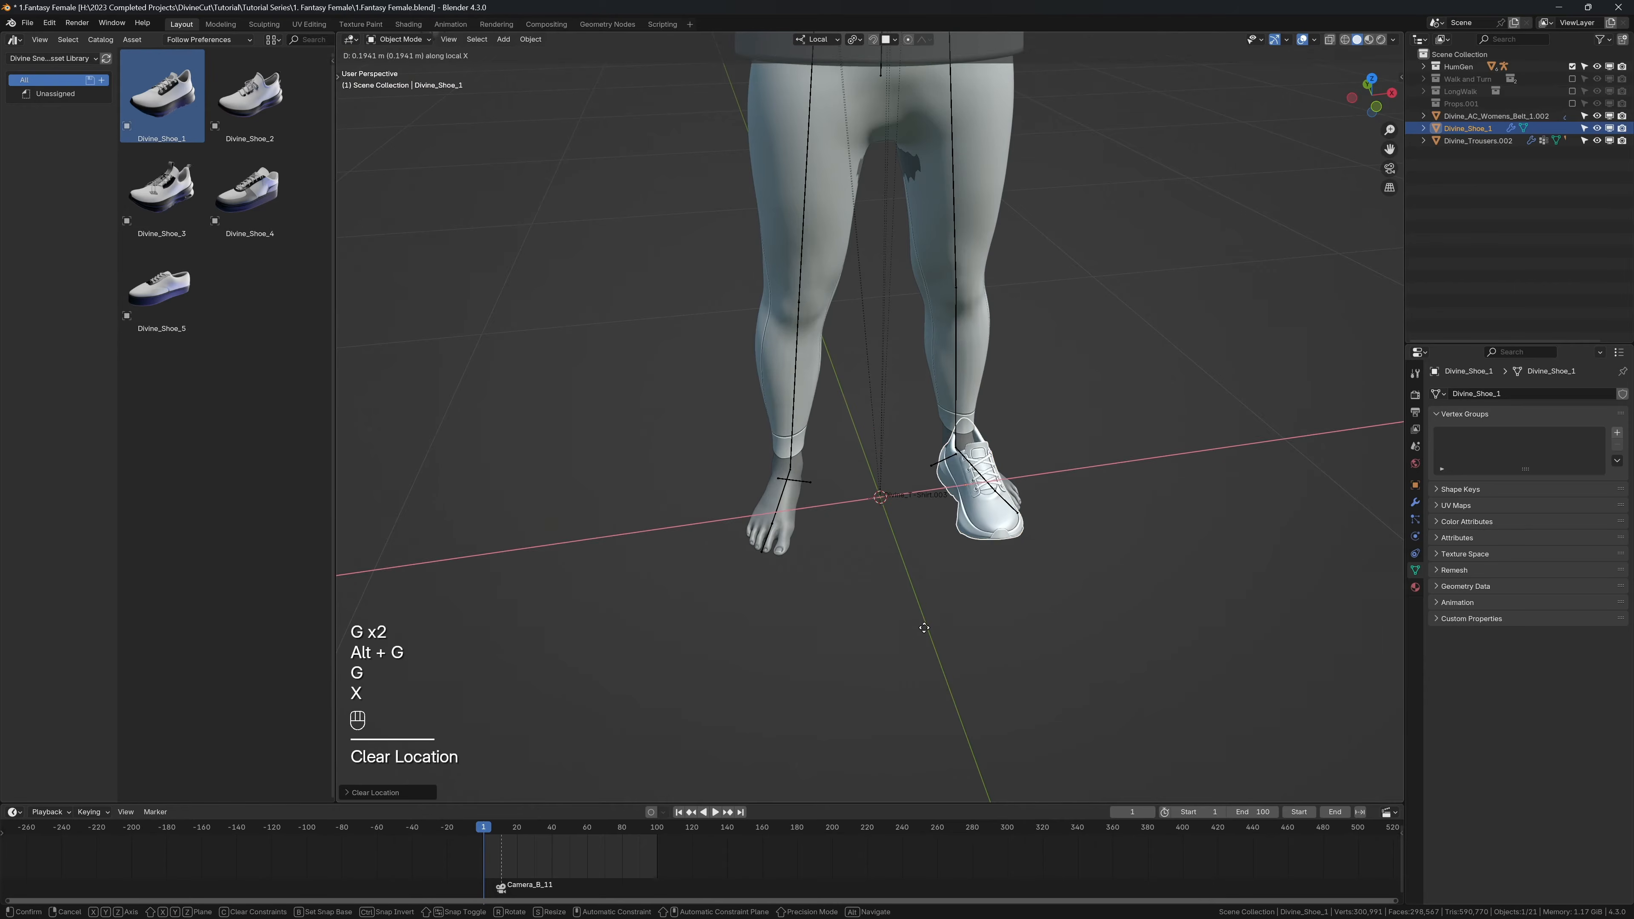
pyautogui.click(908, 621)
# Step: Rotate the shoe about the Z axis to line it up with the direction of the foot
pyautogui.moveTo(908, 622); pyautogui.dragTo(794, 625, button='middle')
pyautogui.press('r')
pyautogui.press('z')
pyautogui.click(844, 634)
# Step: Hide the shoe and overlays temporarily to examine the bare foot, and restore them
pyautogui.hotkey('shift', 'alt', 'z')
pyautogui.press('h')
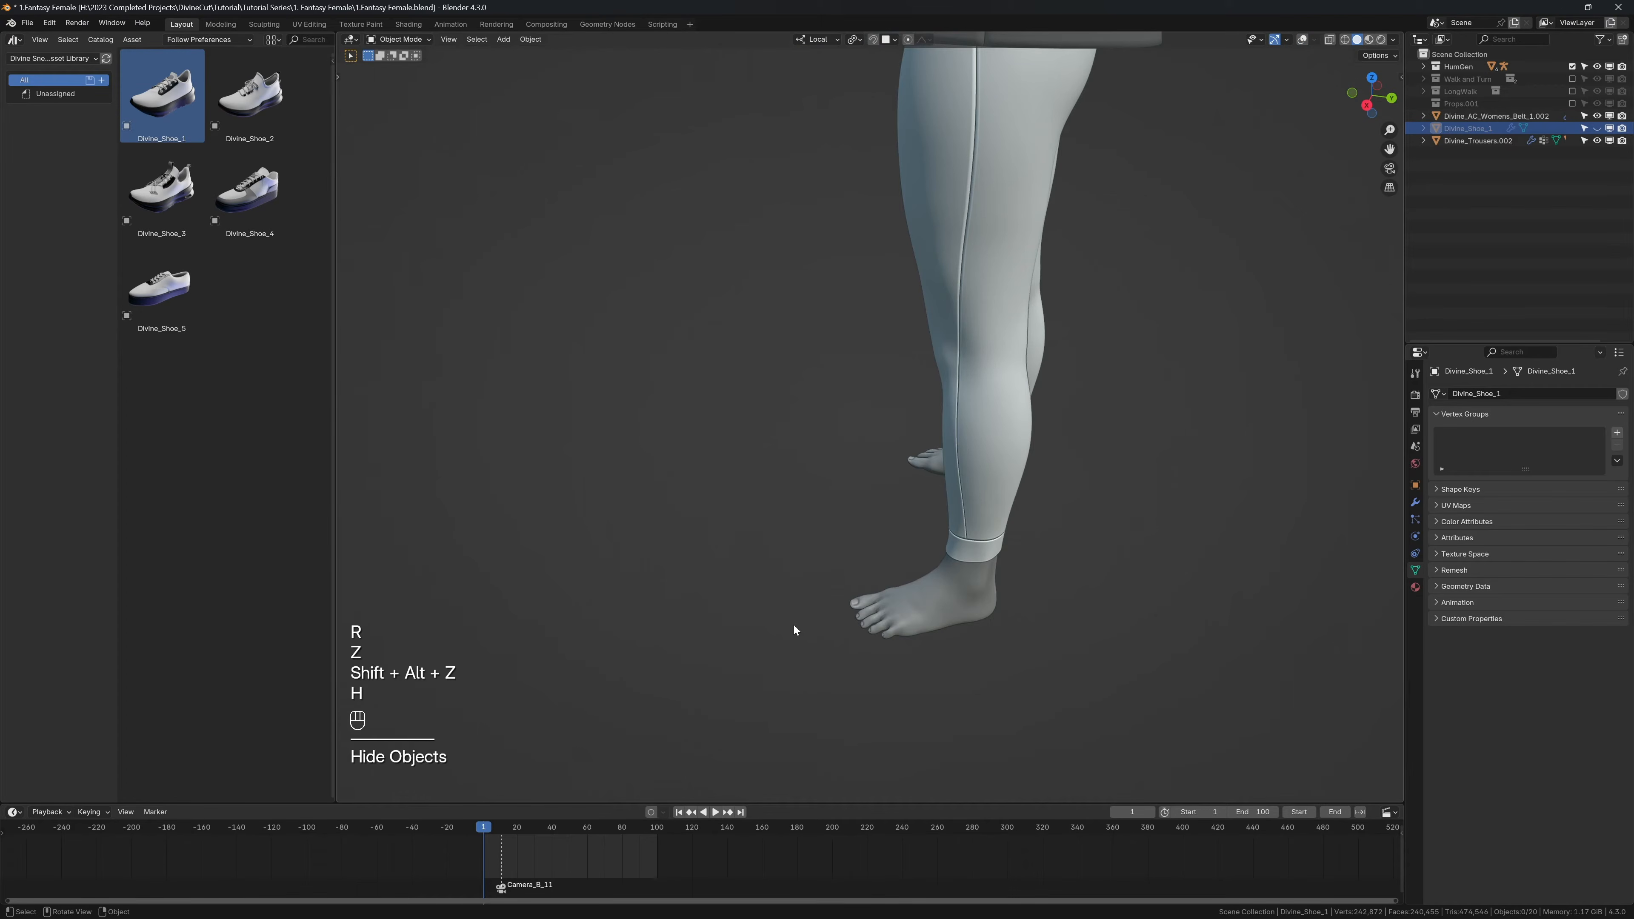
pyautogui.hotkey('alt', 'h')
pyautogui.hotkey('shift', 'alt', 'z')
# Step: Slide the shoe back about 0.05 m in the horizontal plane, with local Z locked, to cover the character's left heel
pyautogui.click(821, 600)
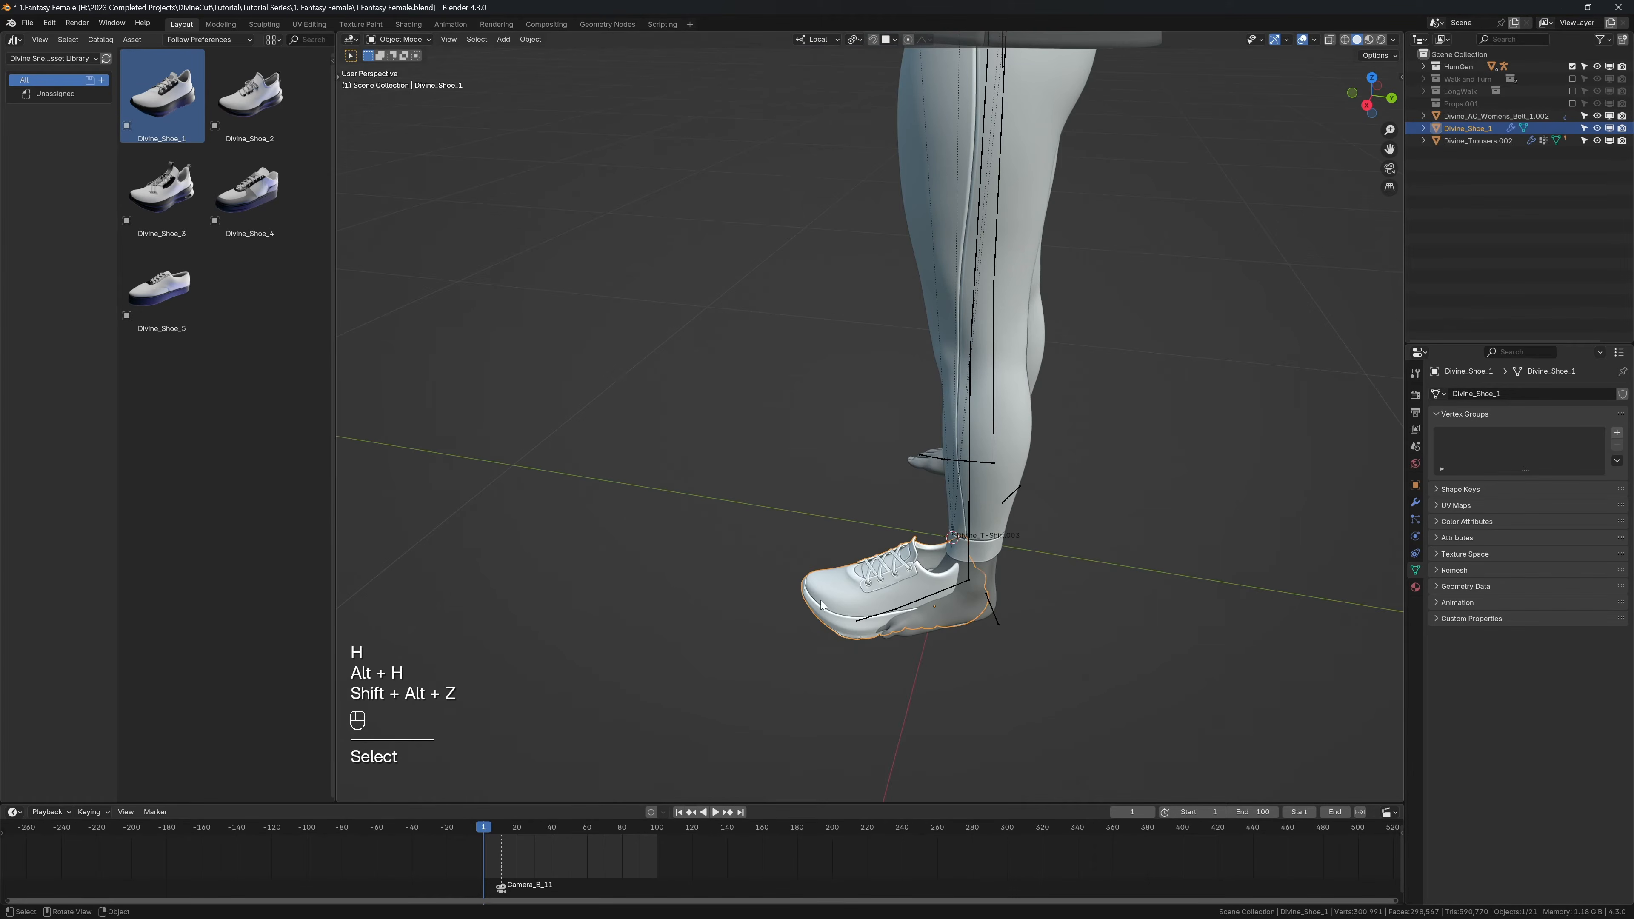
pyautogui.press('g')
pyautogui.hotkey('shift', 'z')
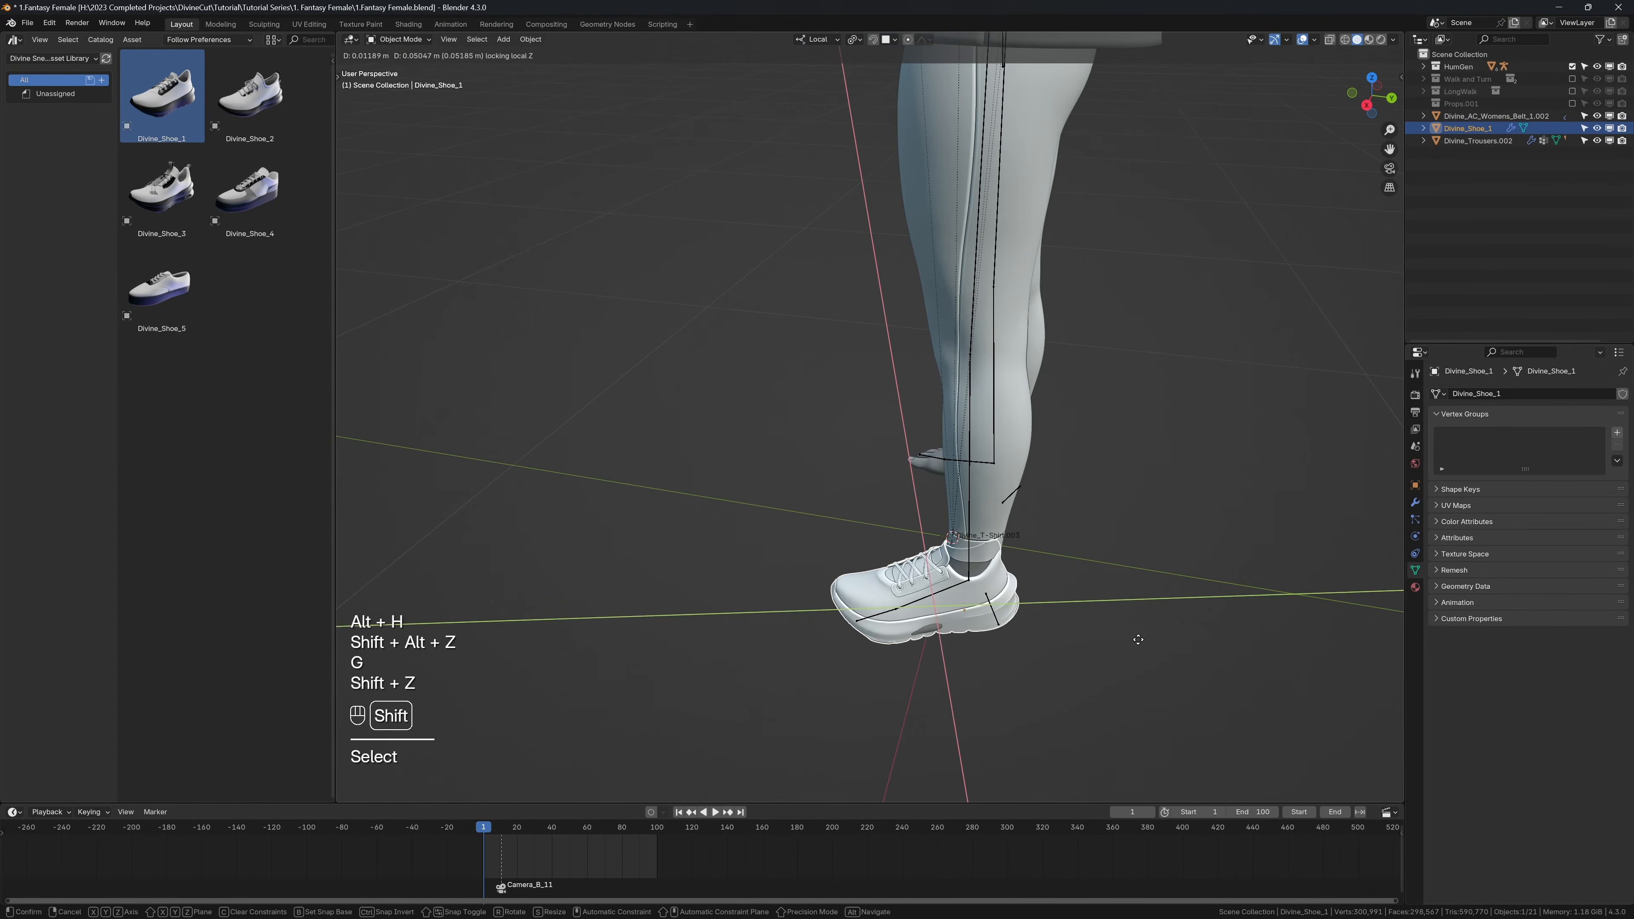
pyautogui.click(1151, 635)
pyautogui.moveTo(941, 596); pyautogui.dragTo(998, 582, button='middle')
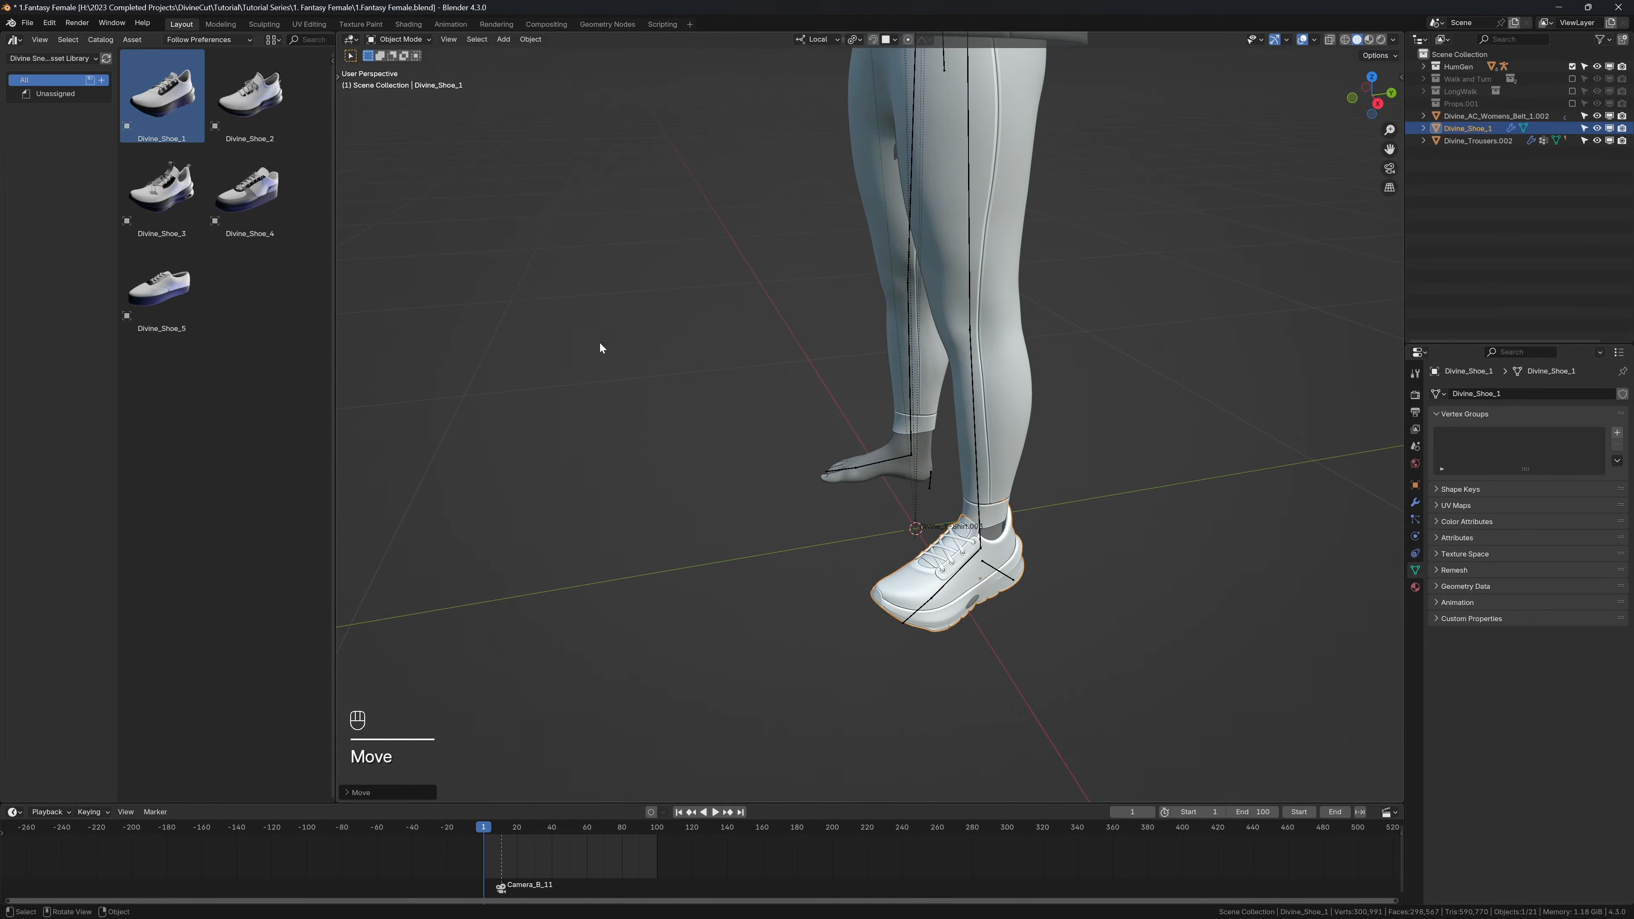
# Step: Put the shoe in Sculpt Mode with the Elastic Grab brush at a 253 px radius, and display the scene in wireframe
pyautogui.click(409, 40)
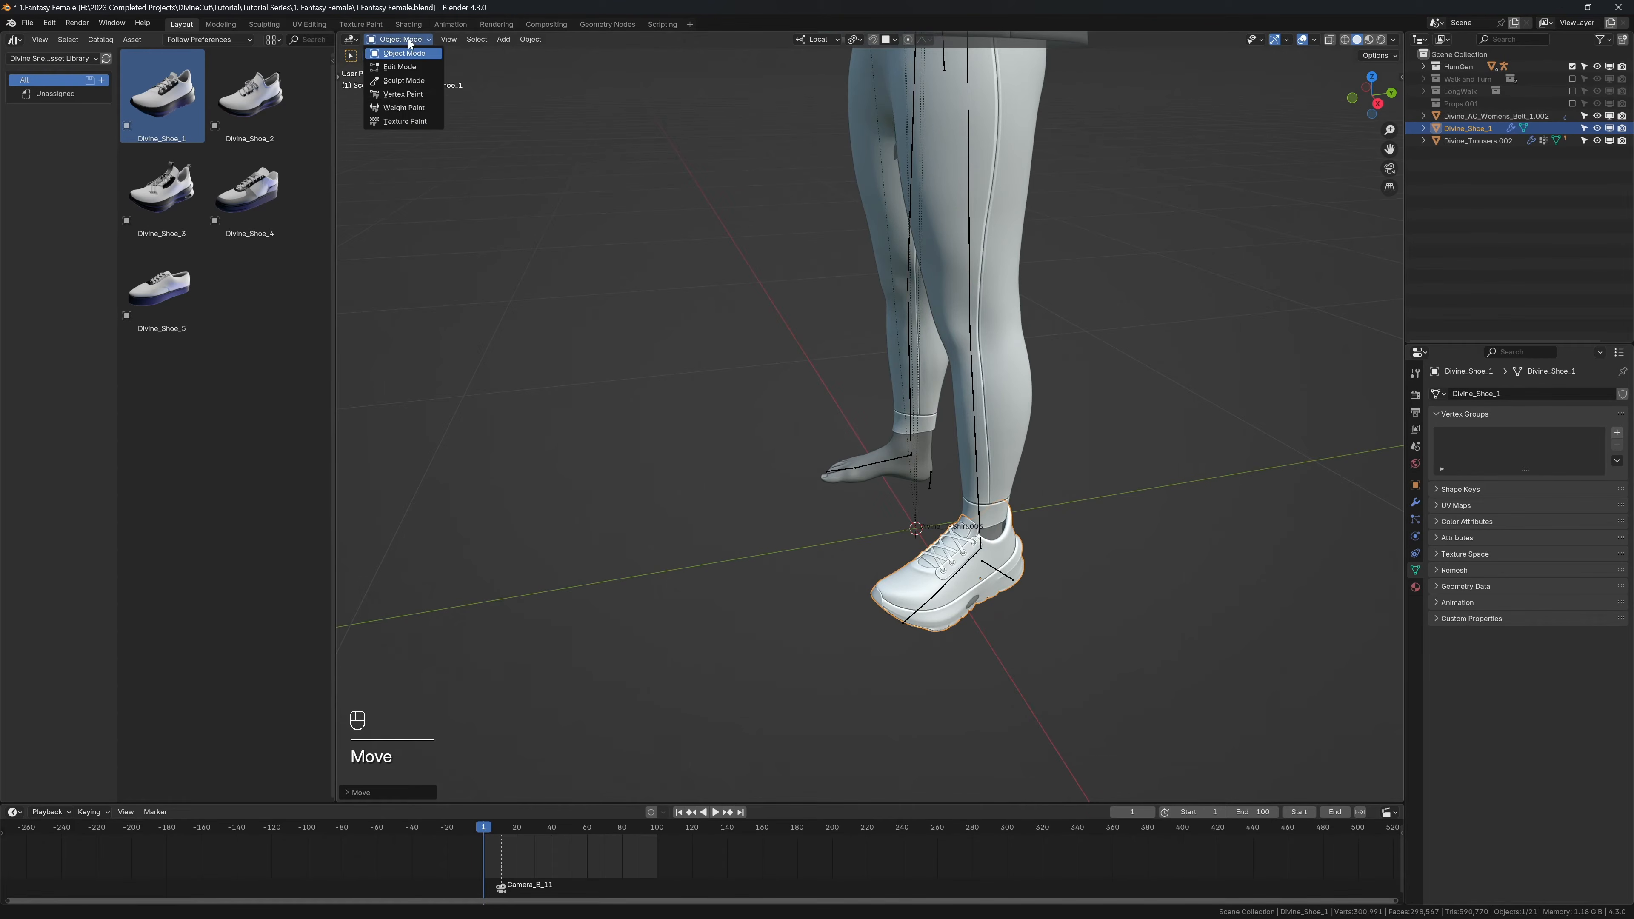
pyautogui.click(403, 80)
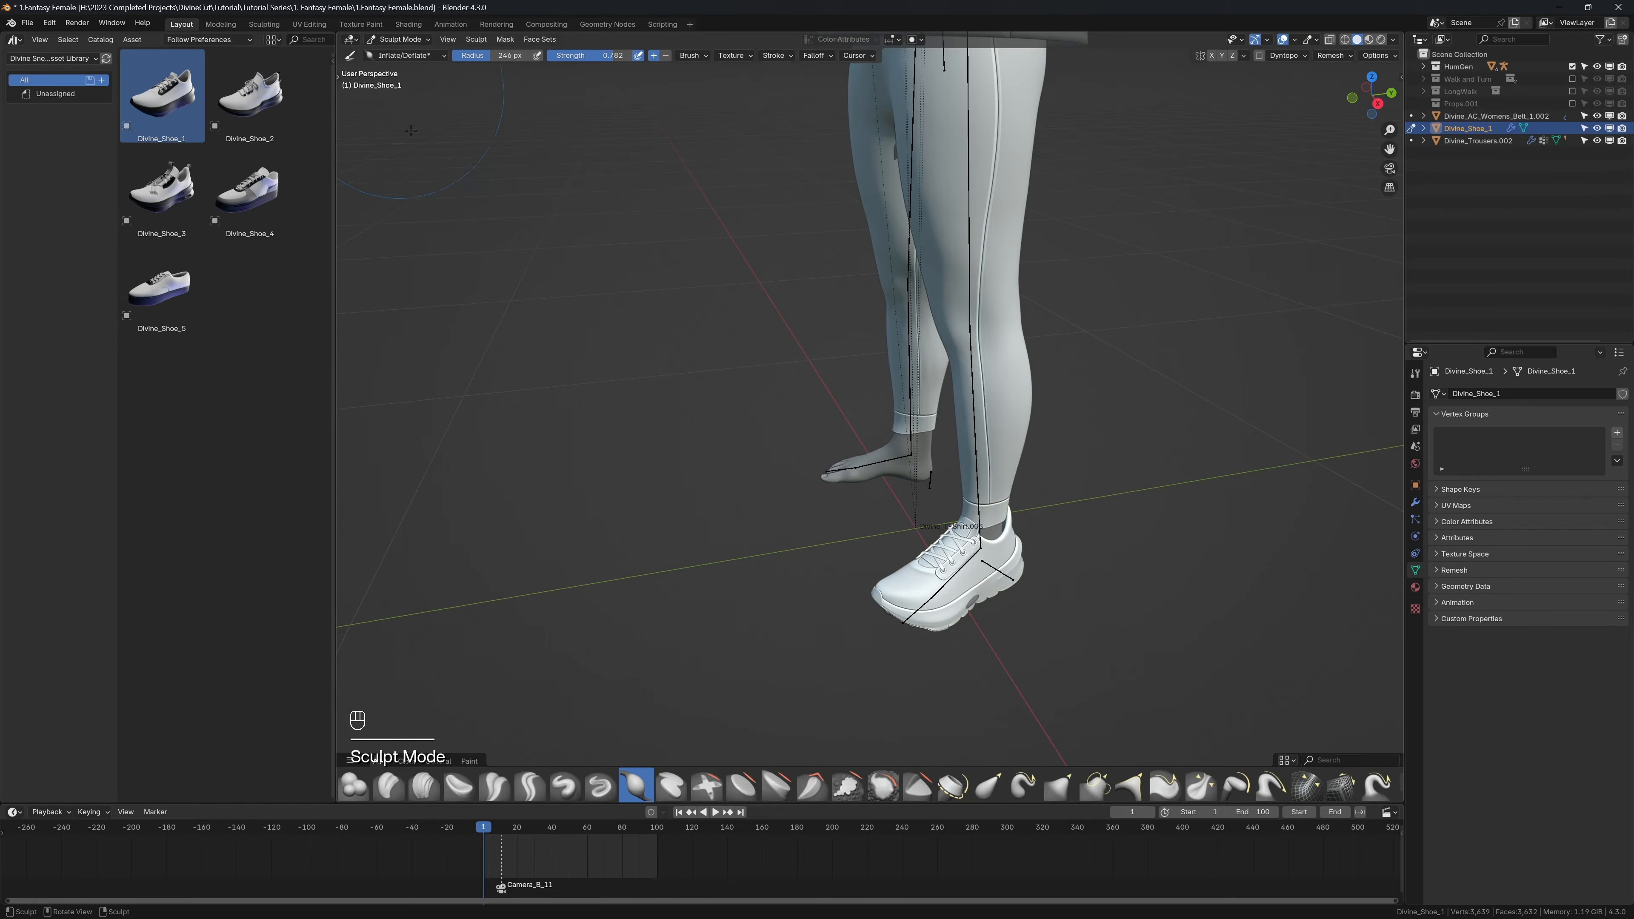
pyautogui.click(989, 790)
pyautogui.moveTo(916, 644)
pyautogui.mouseDown(button='middle')
pyautogui.moveTo(804, 610)
pyautogui.moveTo(729, 525)
pyautogui.moveTo(688, 512)
pyautogui.mouseUp(button='middle')
pyautogui.press('z')
pyautogui.press('f')
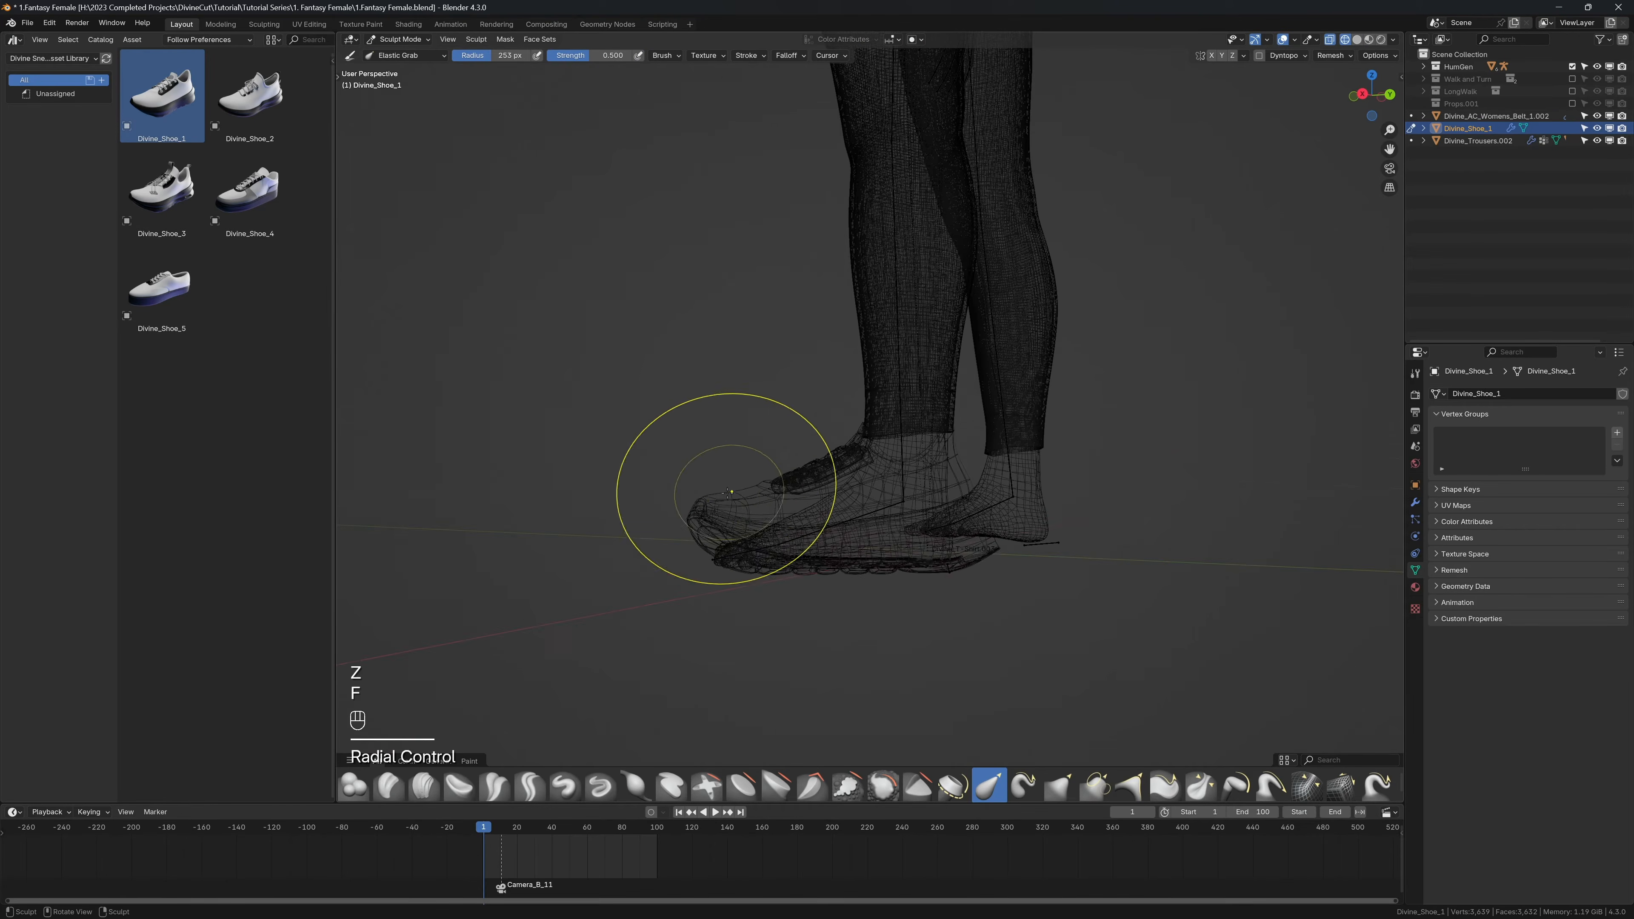
# Step: Sculpt the shoe's toe, sole and heel around the foot, restoring solid shading for the heel, and return to Object Mode
pyautogui.moveTo(703, 524); pyautogui.dragTo(728, 618)
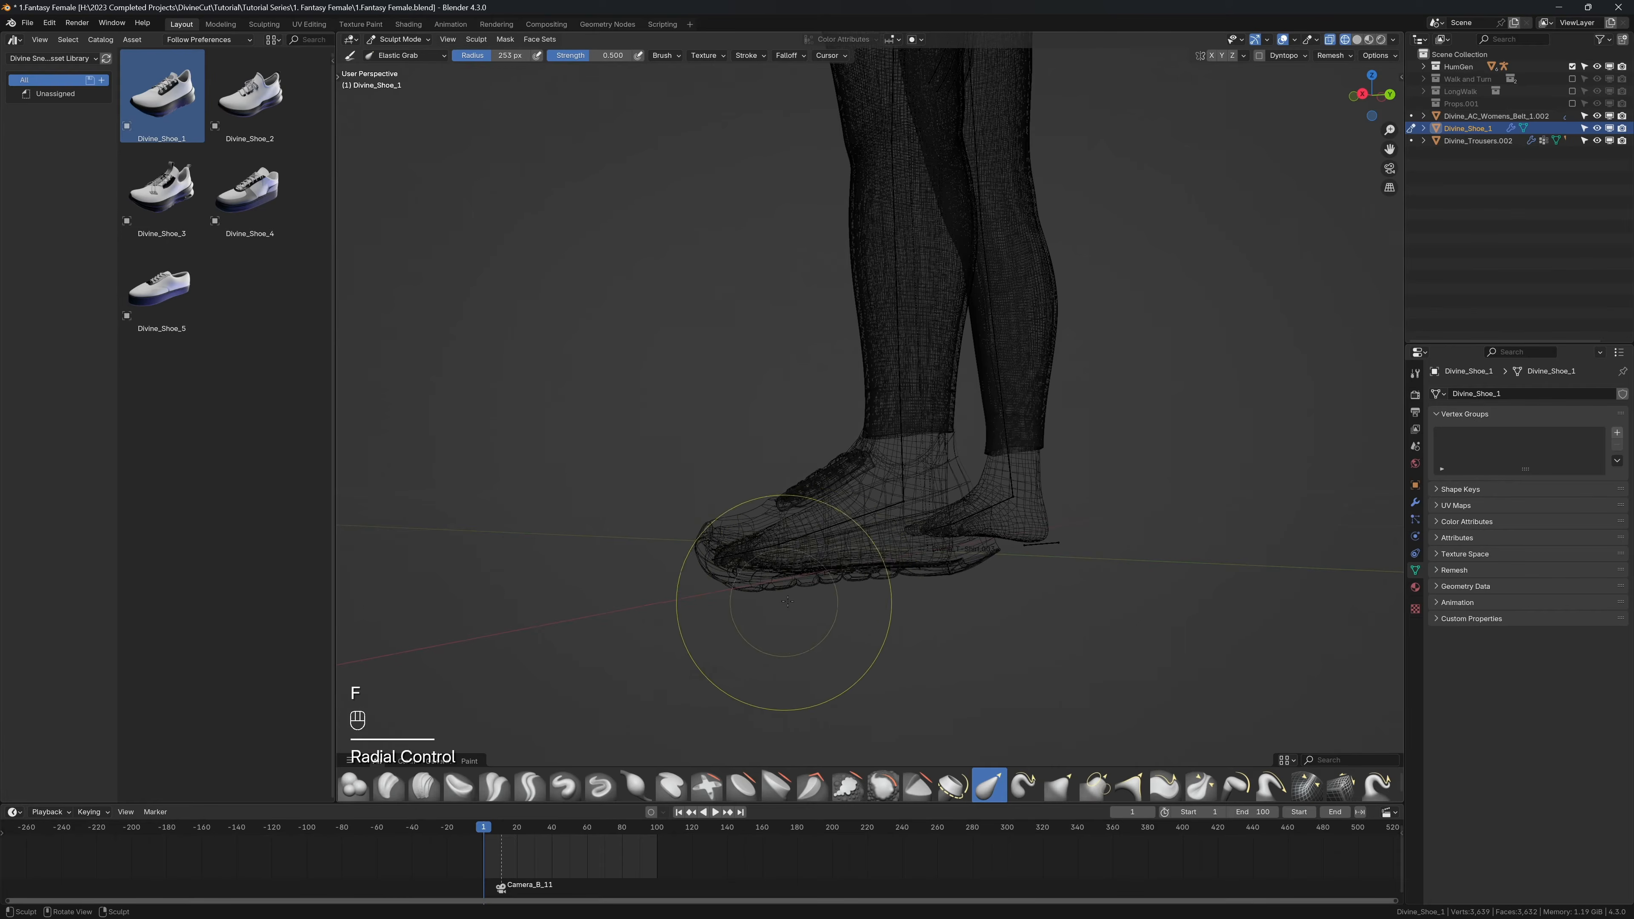
pyautogui.moveTo(916, 562); pyautogui.dragTo(914, 577)
pyautogui.scroll(2, 920, 555)
pyautogui.press('z')
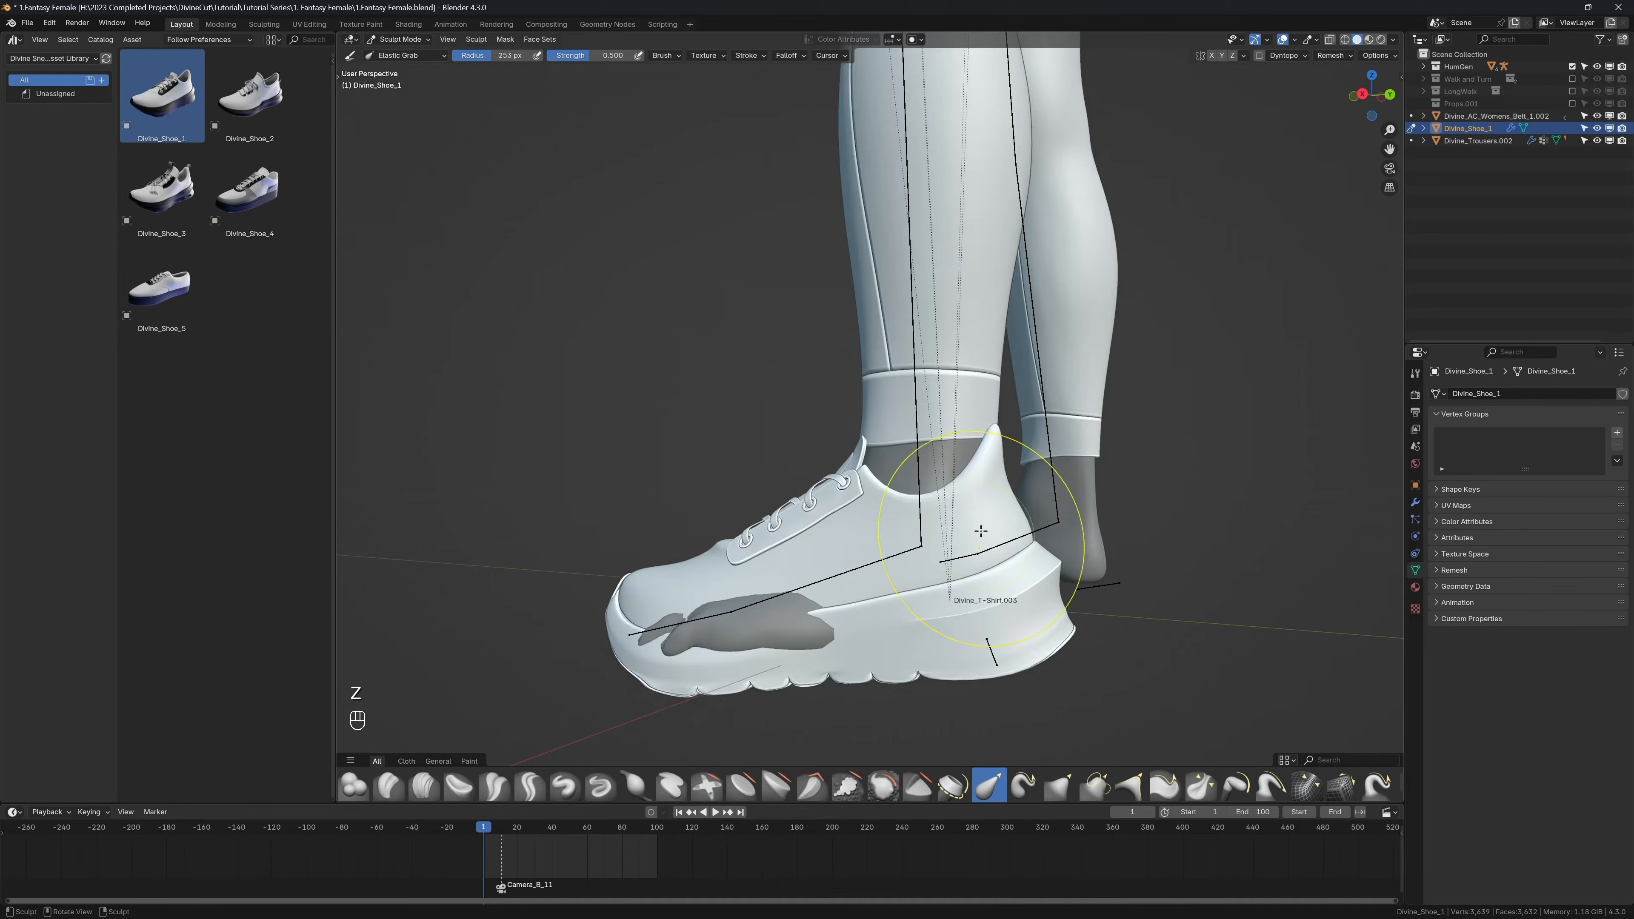
pyautogui.moveTo(981, 530)
pyautogui.mouseDown(button='middle')
pyautogui.moveTo(1021, 632)
pyautogui.moveTo(984, 657)
pyautogui.moveTo(965, 602)
pyautogui.moveTo(1040, 567)
pyautogui.moveTo(957, 552)
pyautogui.mouseUp(button='middle')
pyautogui.click(1035, 551)
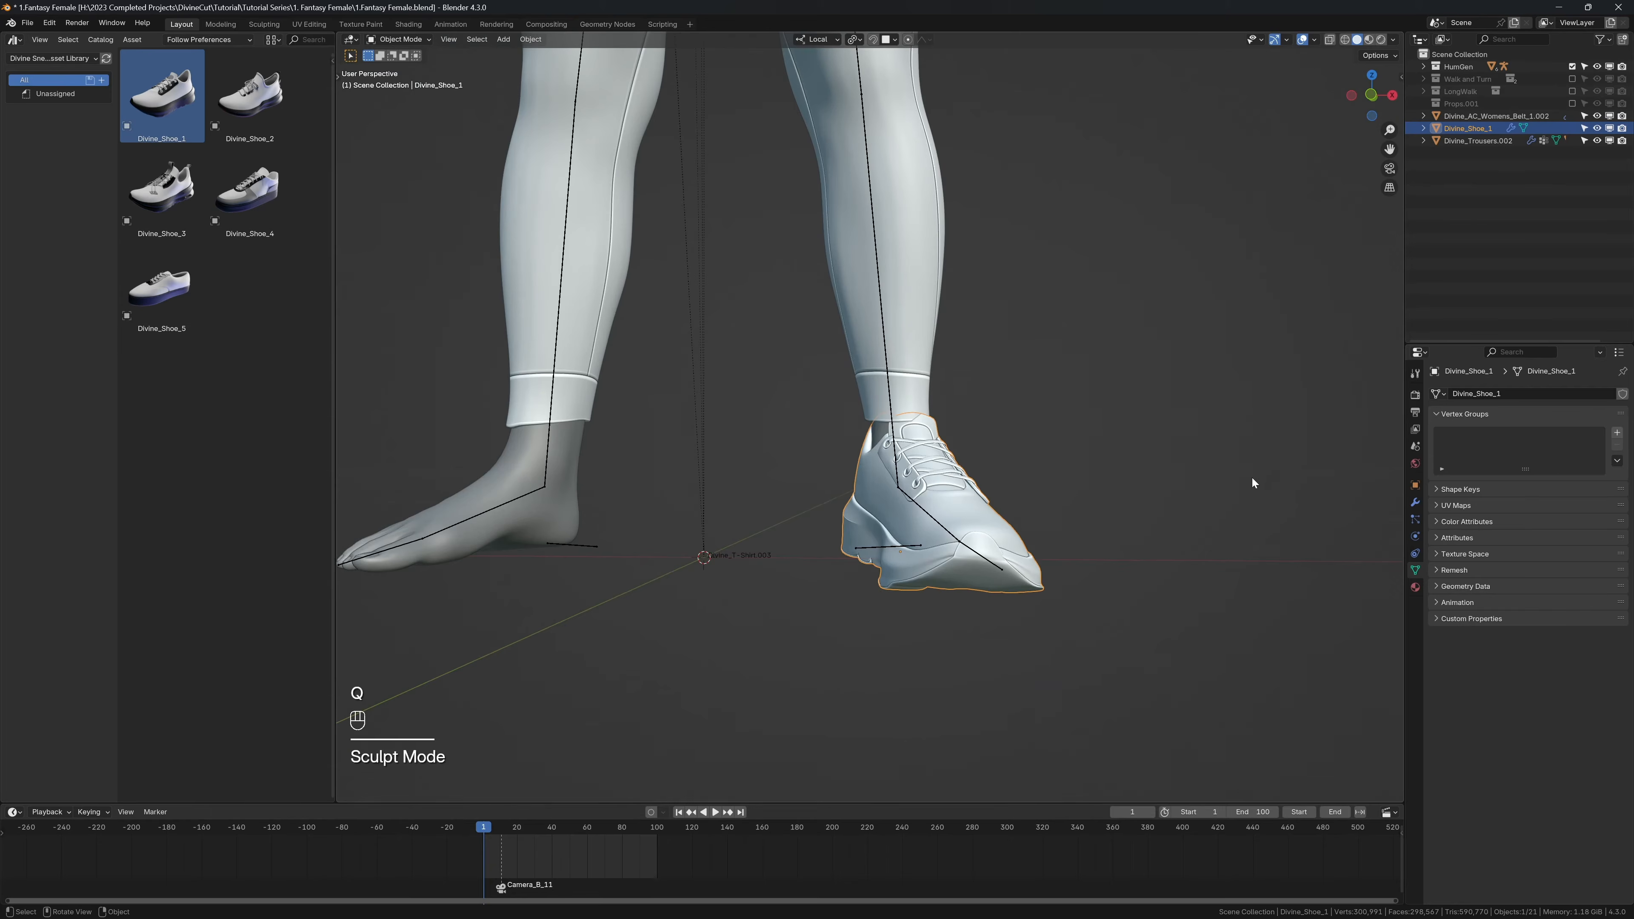
# Step: Mirror the shoe onto the character's right foot and bind the pair to the body
pyautogui.press('n')
pyautogui.click(1239, 305)
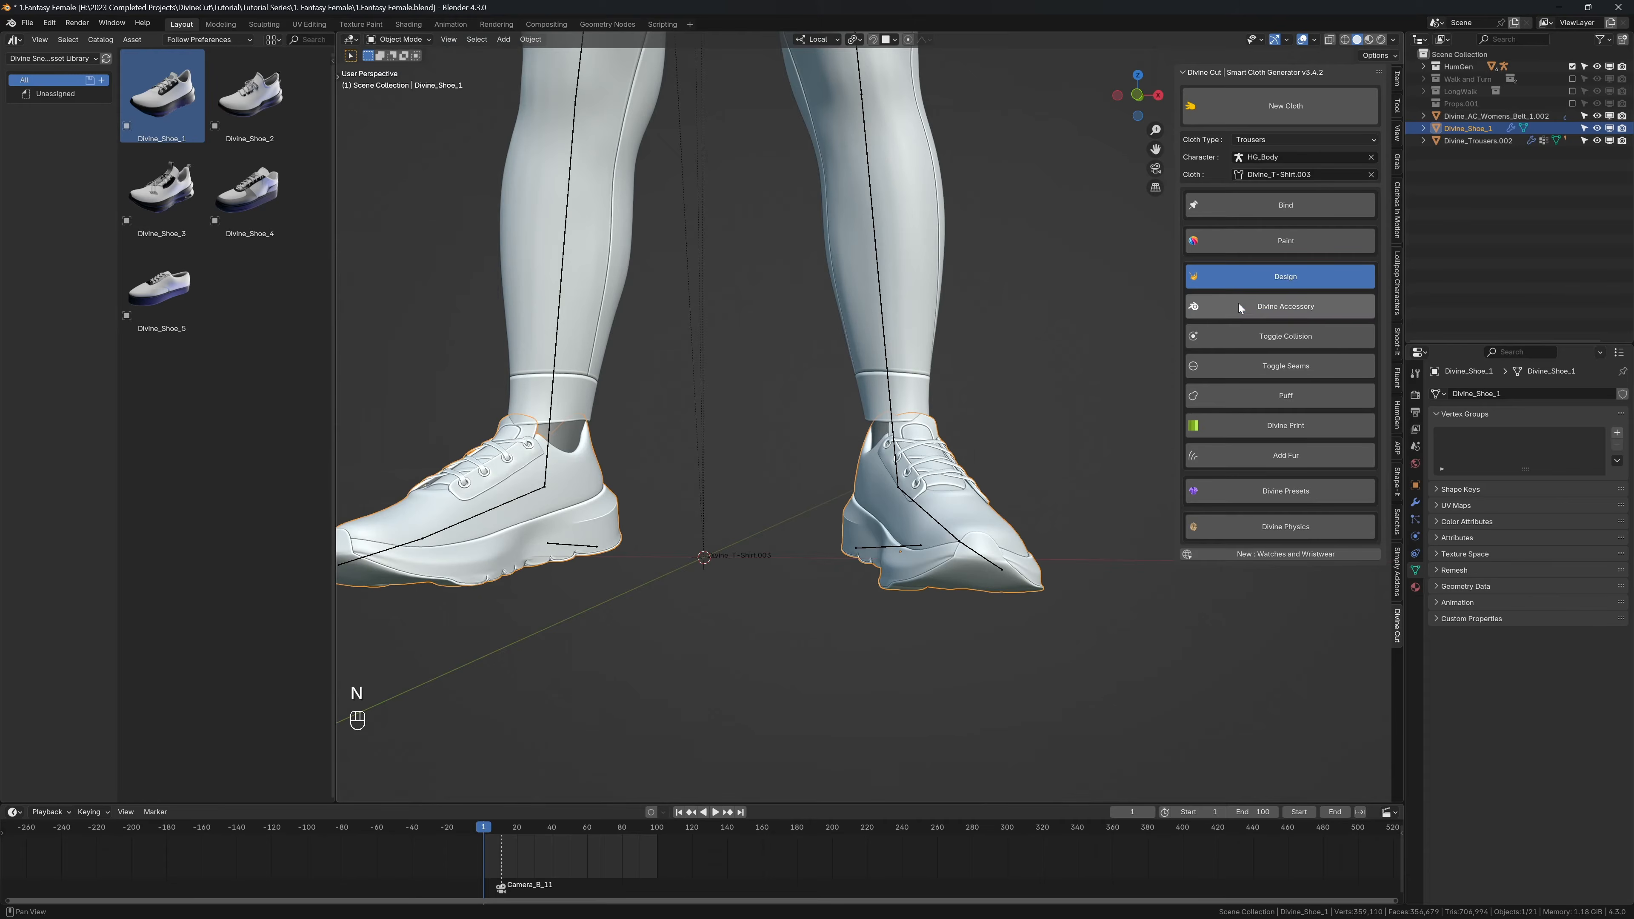
pyautogui.moveTo(601, 483); pyautogui.dragTo(958, 430, button='middle')
pyautogui.hotkey('shift', 'alt', 'z')
pyautogui.hotkey('shift', 'alt', 'z')
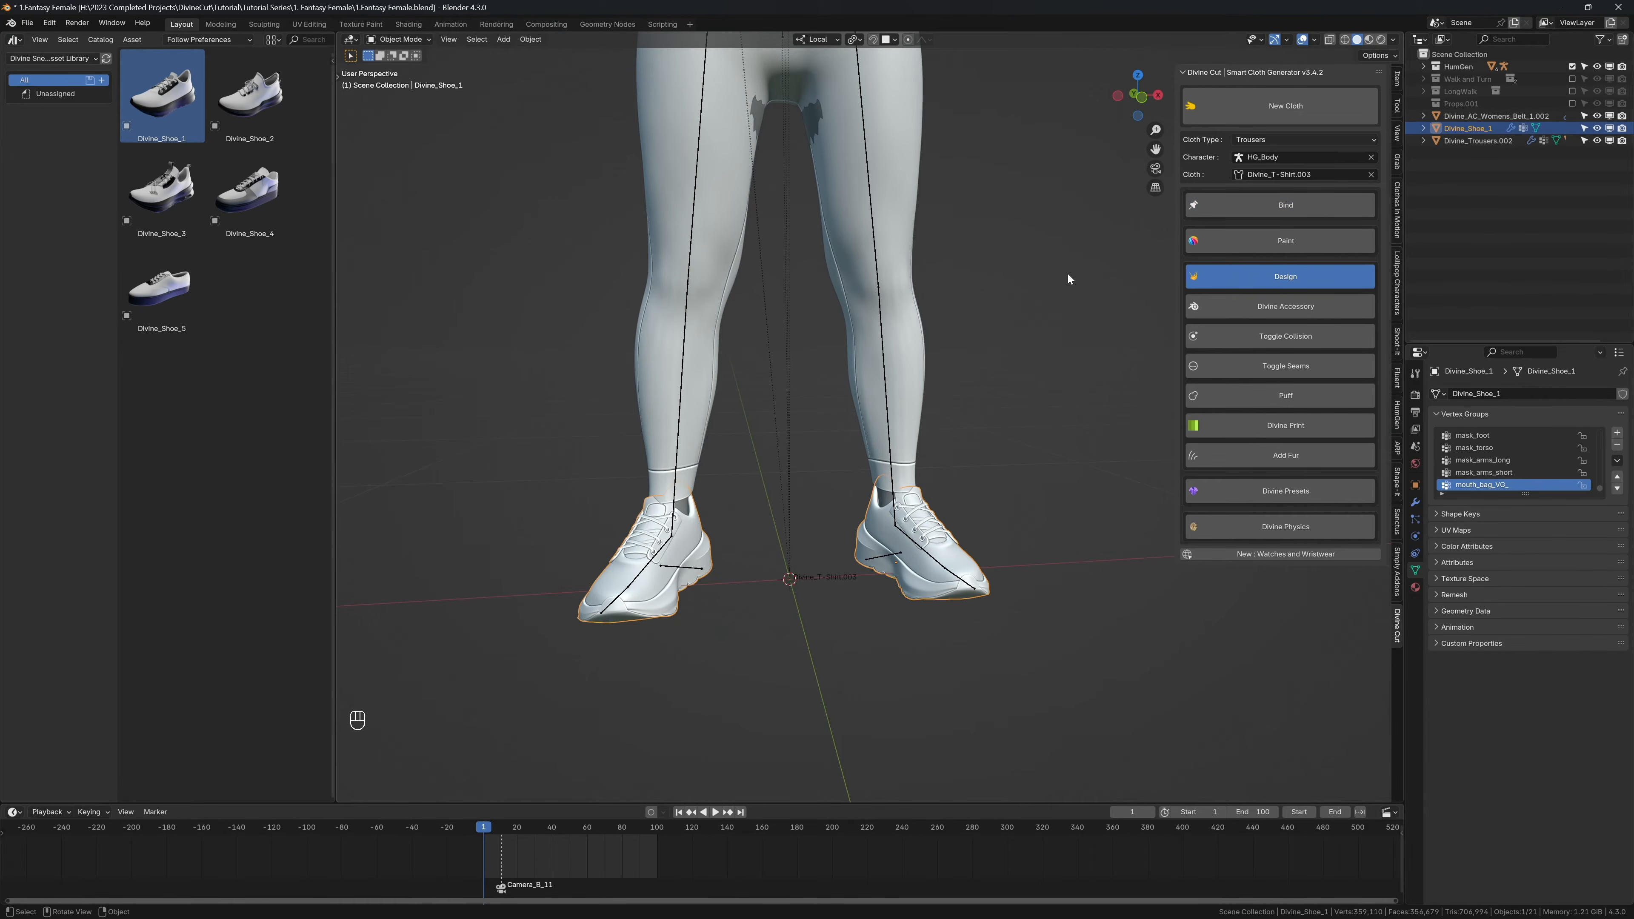
# Step: Select the character's rig and switch its armature to Pose Position
pyautogui.click(891, 475)
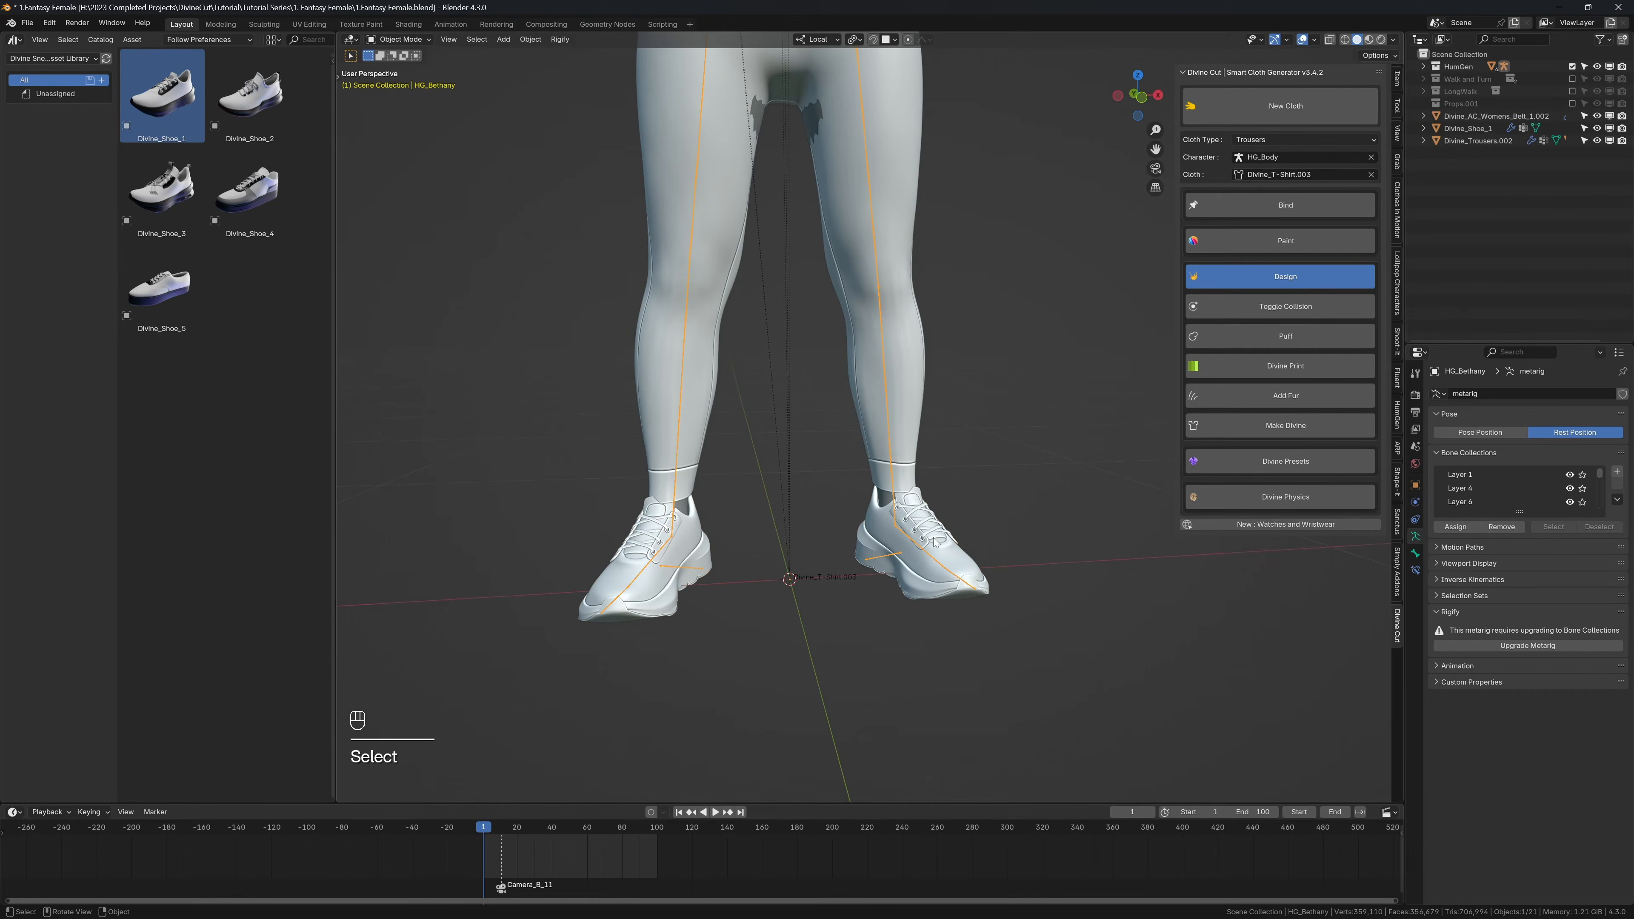
pyautogui.click(1454, 433)
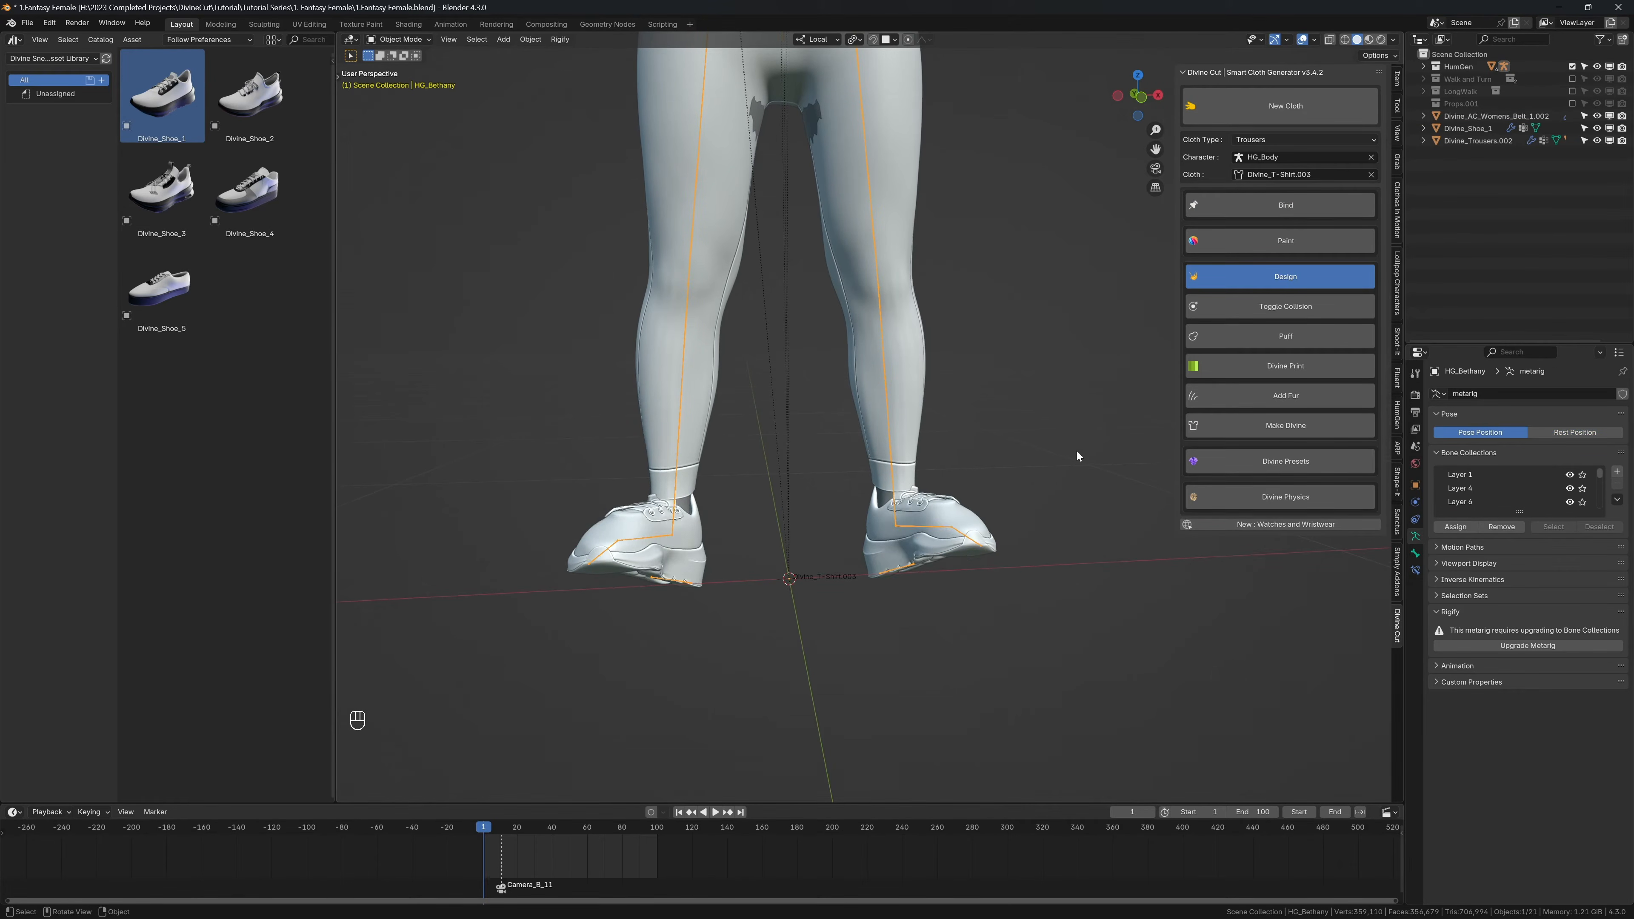
pyautogui.moveTo(1076, 450); pyautogui.dragTo(1018, 475, button='middle')
pyautogui.hotkey('shift', 'alt', 'z')
pyautogui.hotkey('shift', 'alt', 'z')
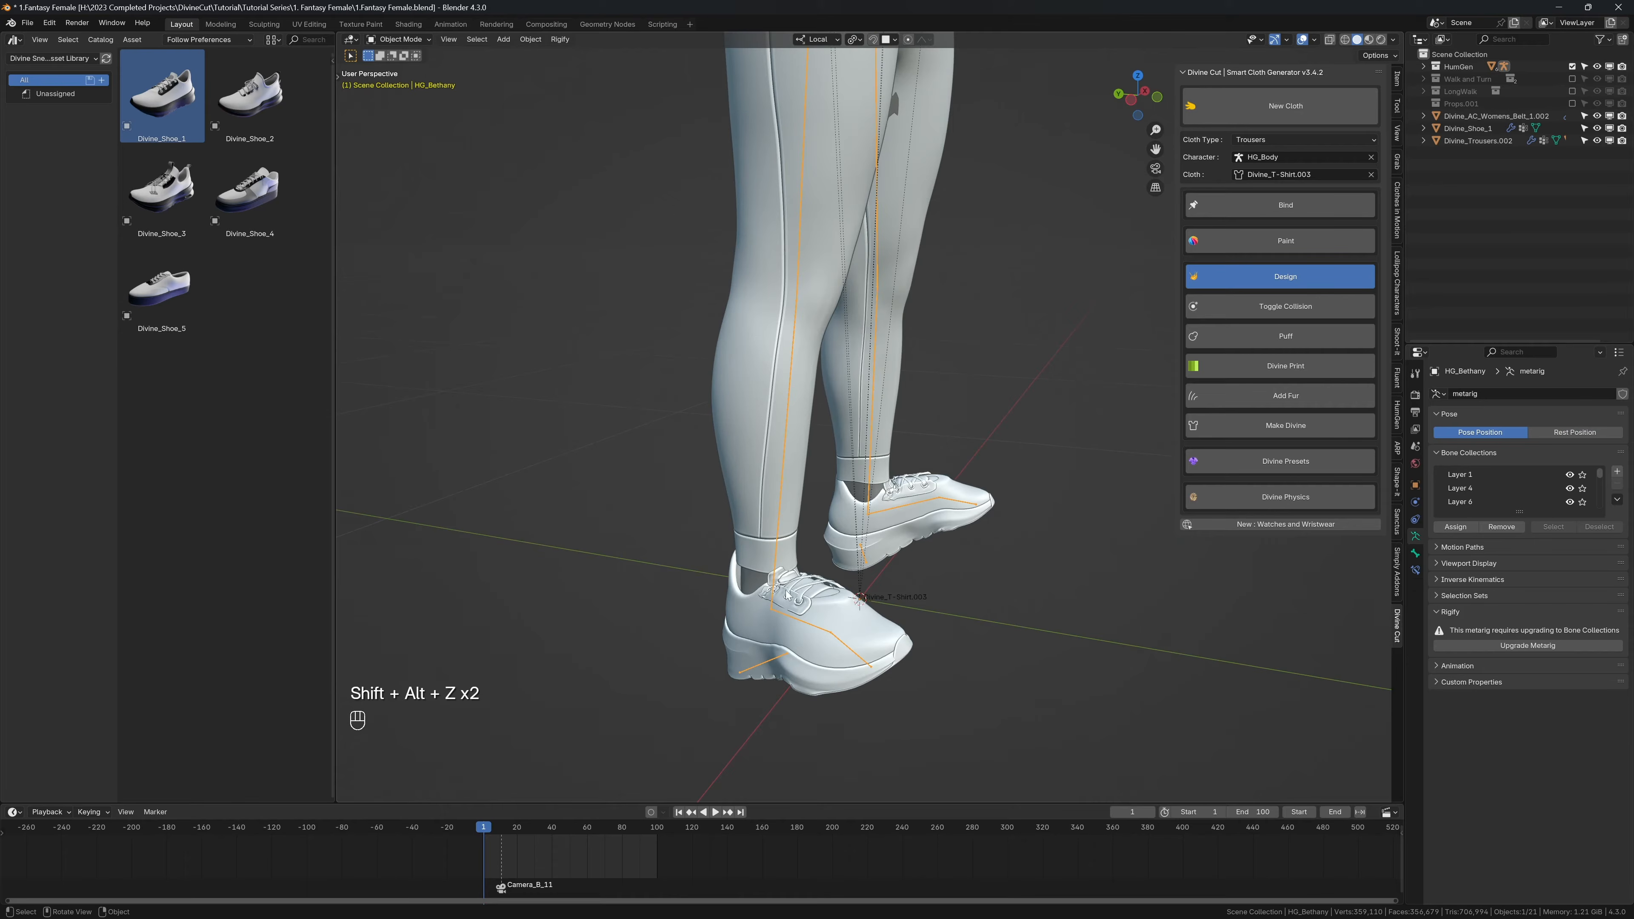
pyautogui.scroll(-3, 809, 602)
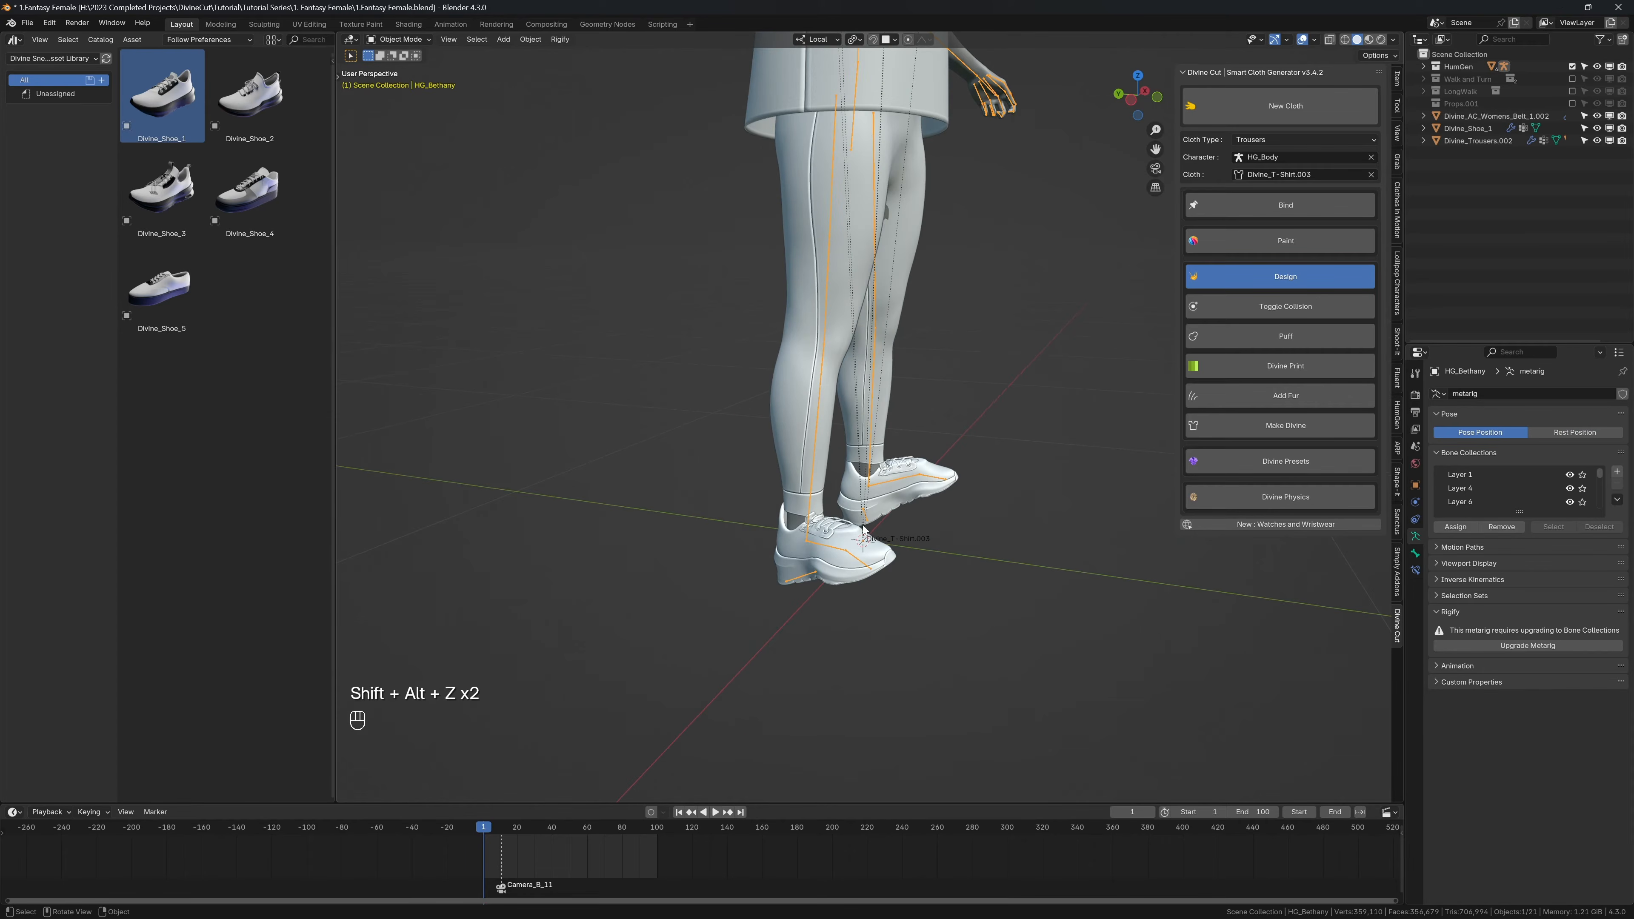
# Step: Play the walk animation without overlays to examine how the shoes follow the feet, and return to frame 1
pyautogui.hotkey('shift', 'alt', 'z')
pyautogui.hotkey('shift', 'space')
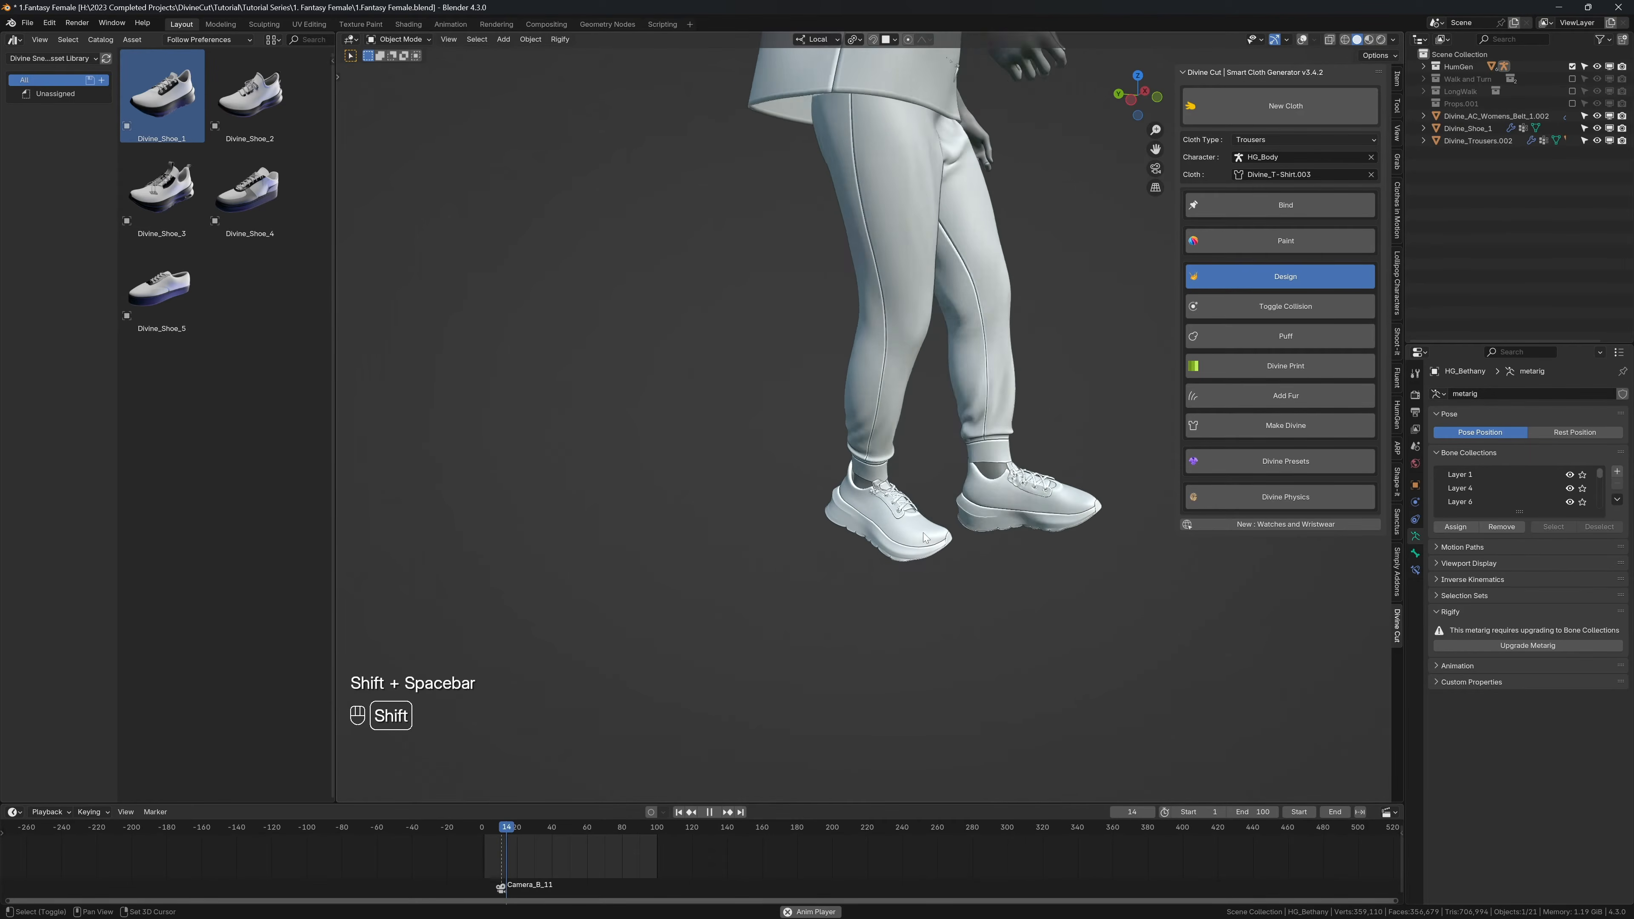
pyautogui.hotkey('shift', 'space')
pyautogui.hotkey('shift', 'space')
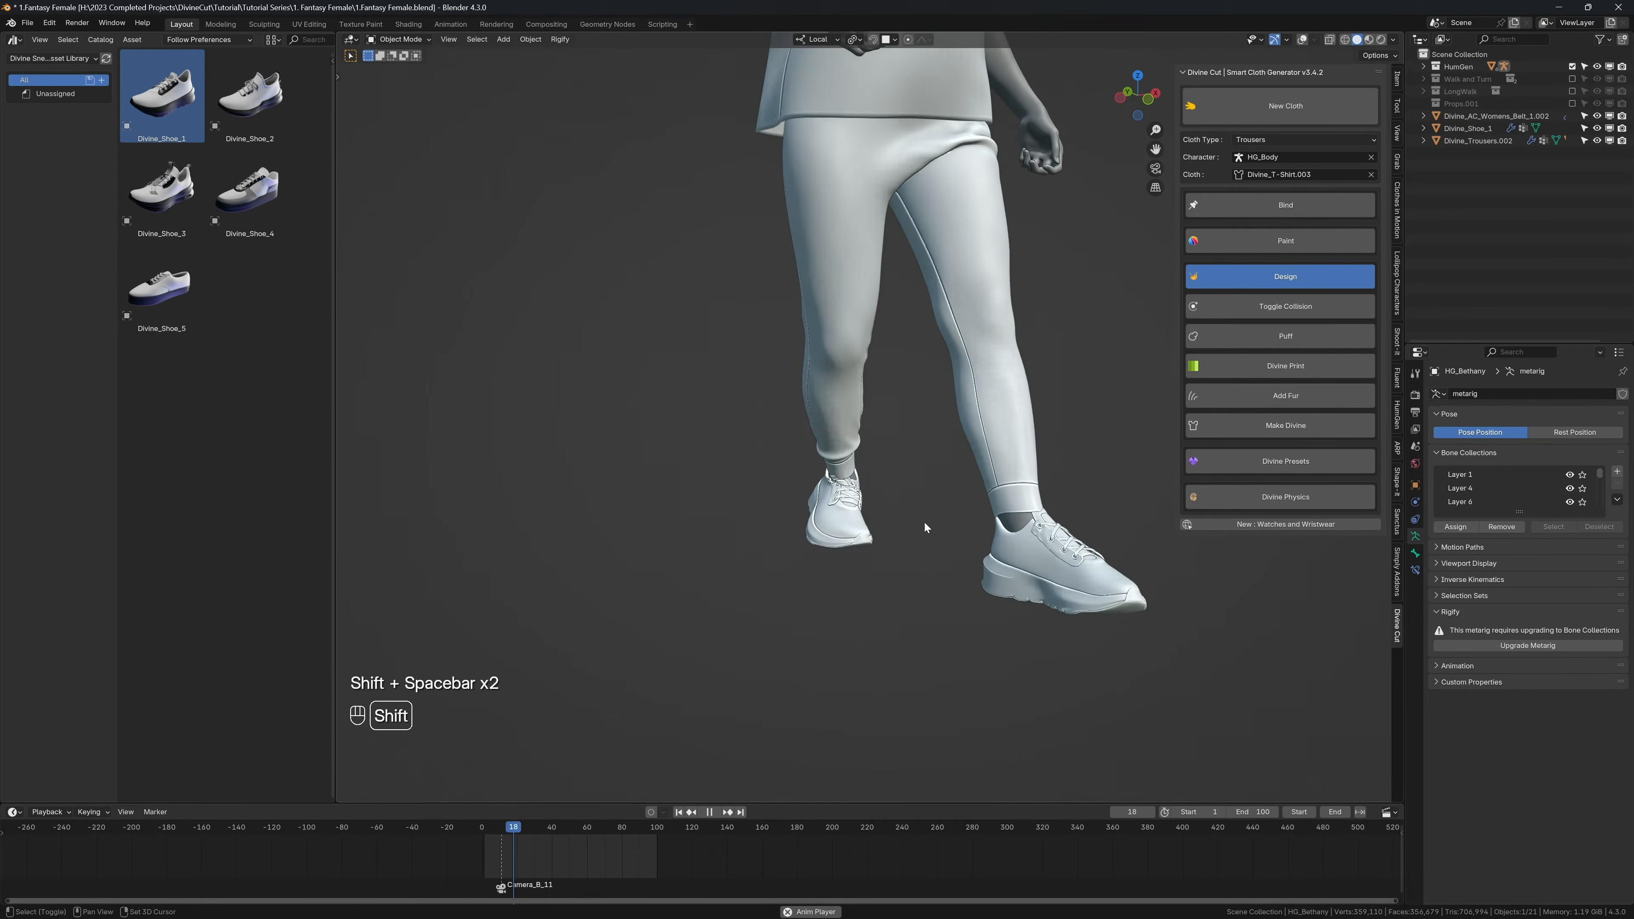
pyautogui.hotkey('shift', 'space')
pyautogui.hotkey('shift', 'alt', 'z')
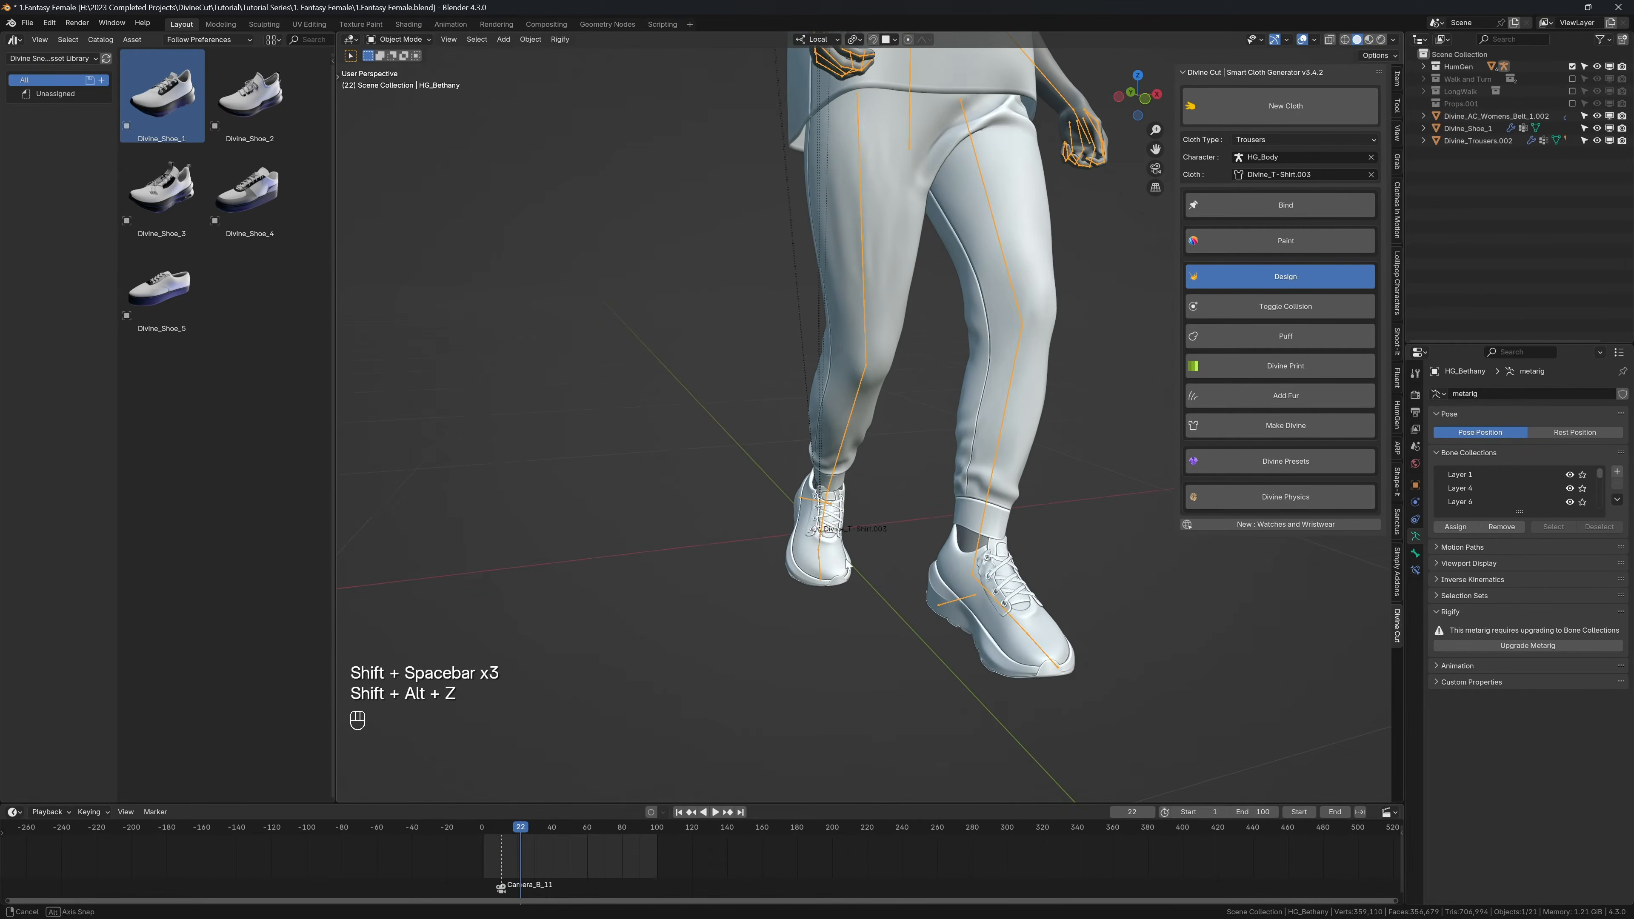
pyautogui.hotkey('shift', 'alt', 'z')
pyautogui.hotkey('shift', 'alt', 'z')
pyautogui.hotkey('shift', 'Left')
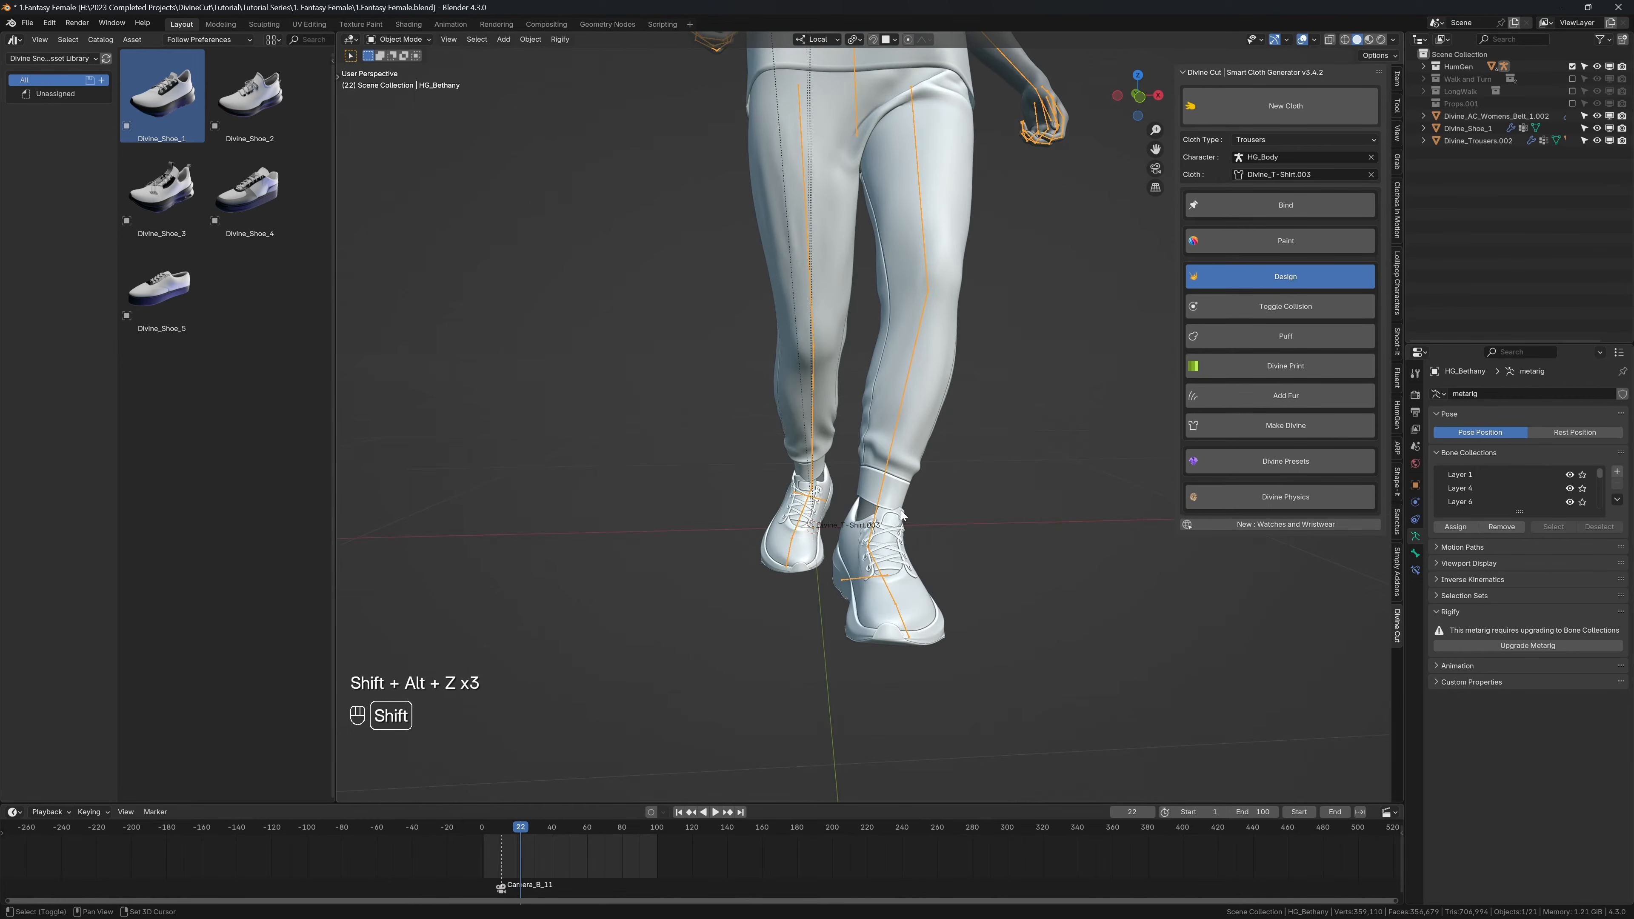
pyautogui.hotkey('shift', 'alt', 'z')
pyautogui.hotkey('shift', 'alt', 'z')
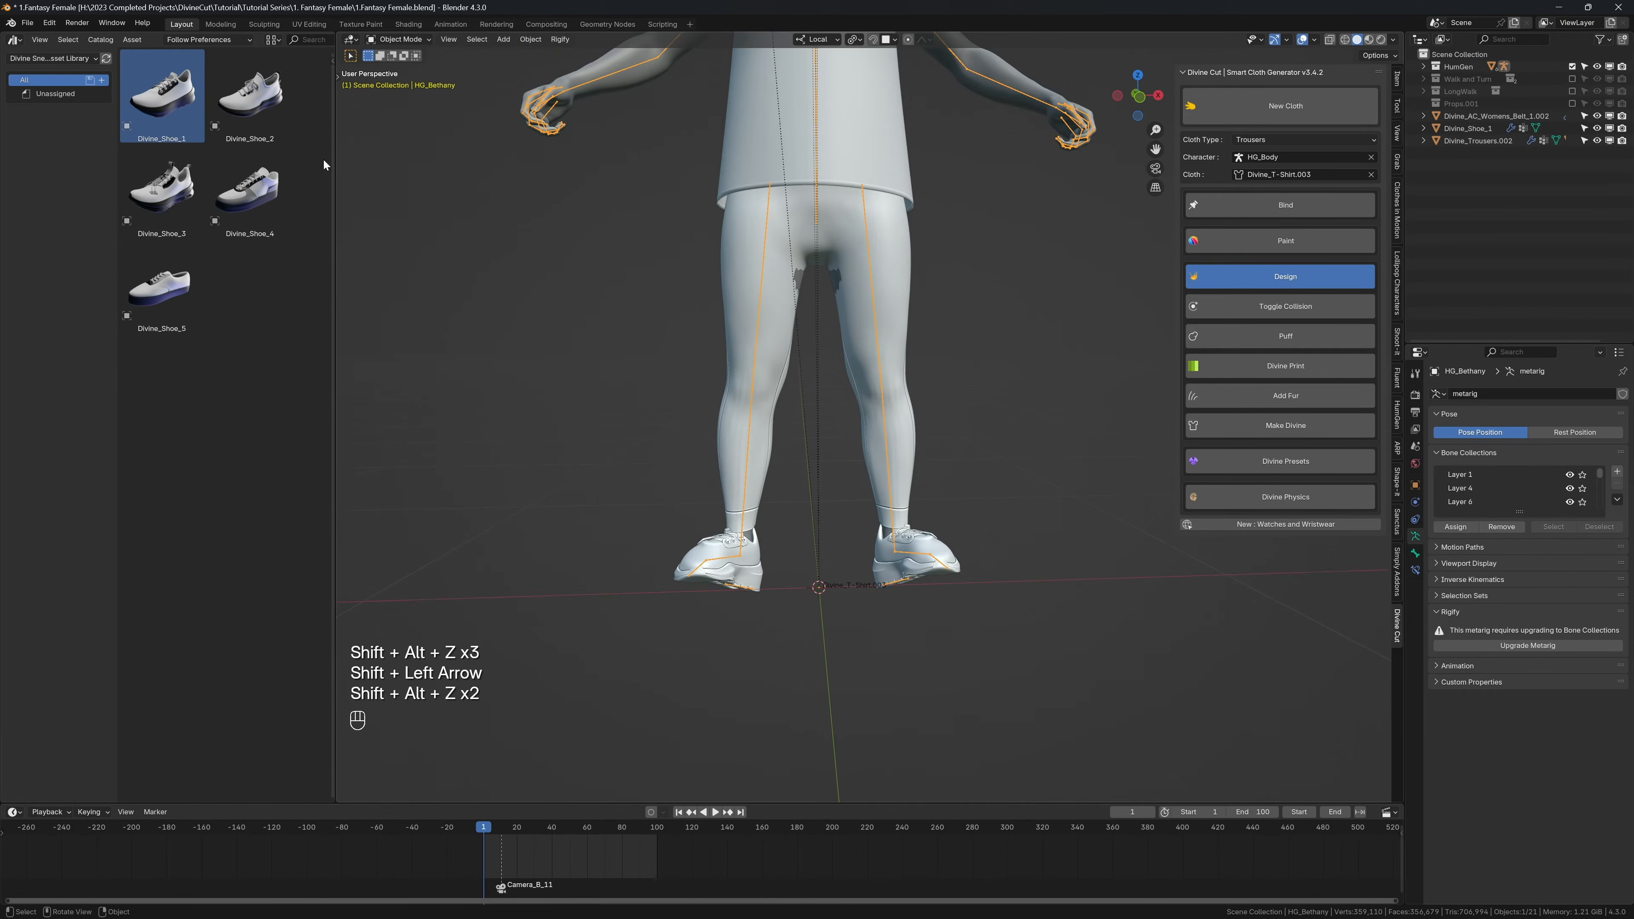
# Step: Switch the asset browser to the Divine Assets library, show the Divine Pockets catalog, and frame the character's upper body
pyautogui.click(51, 58)
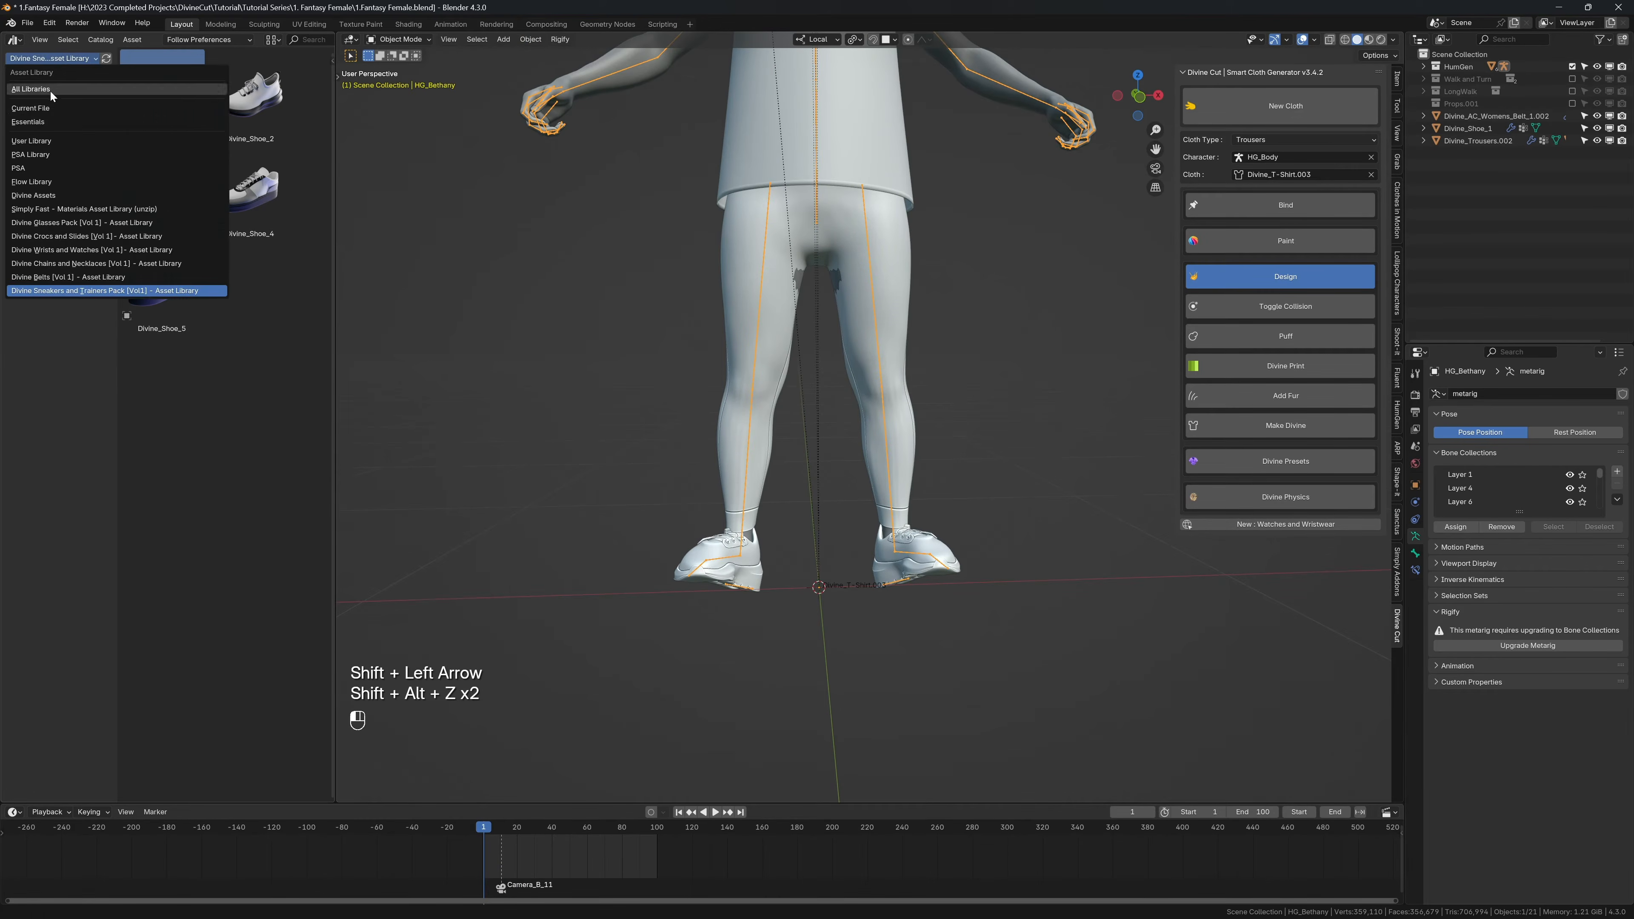
pyautogui.click(42, 193)
pyautogui.moveTo(737, 487); pyautogui.dragTo(746, 489, button='middle')
pyautogui.click(736, 557)
pyautogui.moveTo(737, 557); pyautogui.dragTo(759, 557, button='middle')
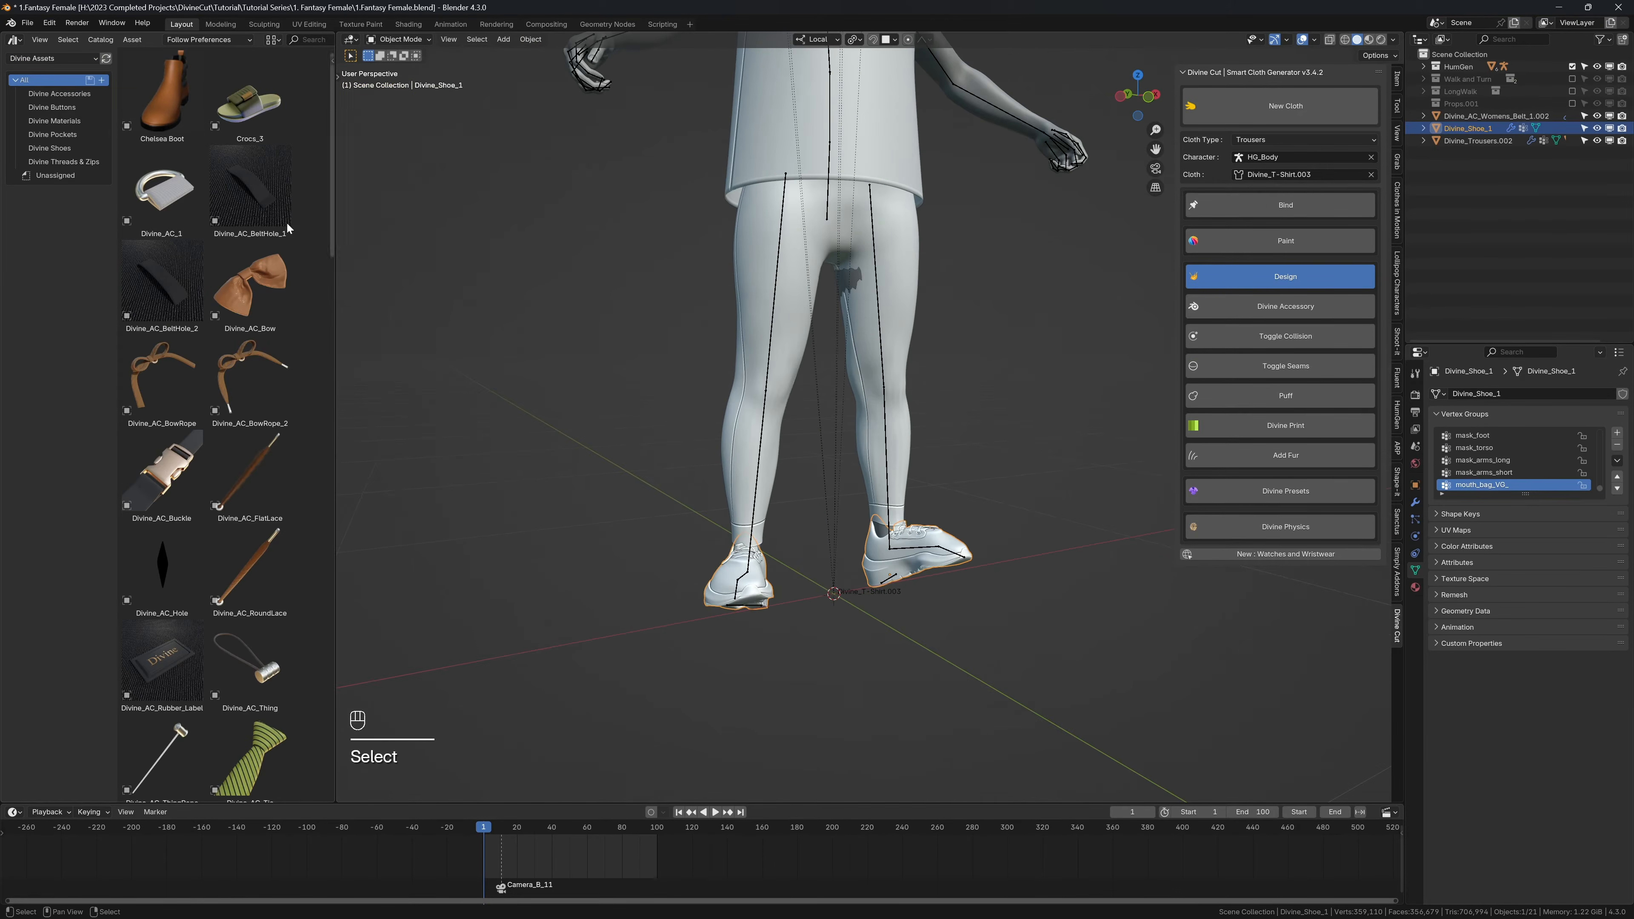
pyautogui.click(53, 134)
pyautogui.keyDown('shift'); pyautogui.moveTo(764, 116); pyautogui.dragTo(764, 462, button='middle'); pyautogui.keyUp('shift')
pyautogui.scroll(3, 764, 459)
pyautogui.keyDown('shift'); pyautogui.moveTo(752, 369); pyautogui.dragTo(751, 458, button='middle'); pyautogui.keyUp('shift')
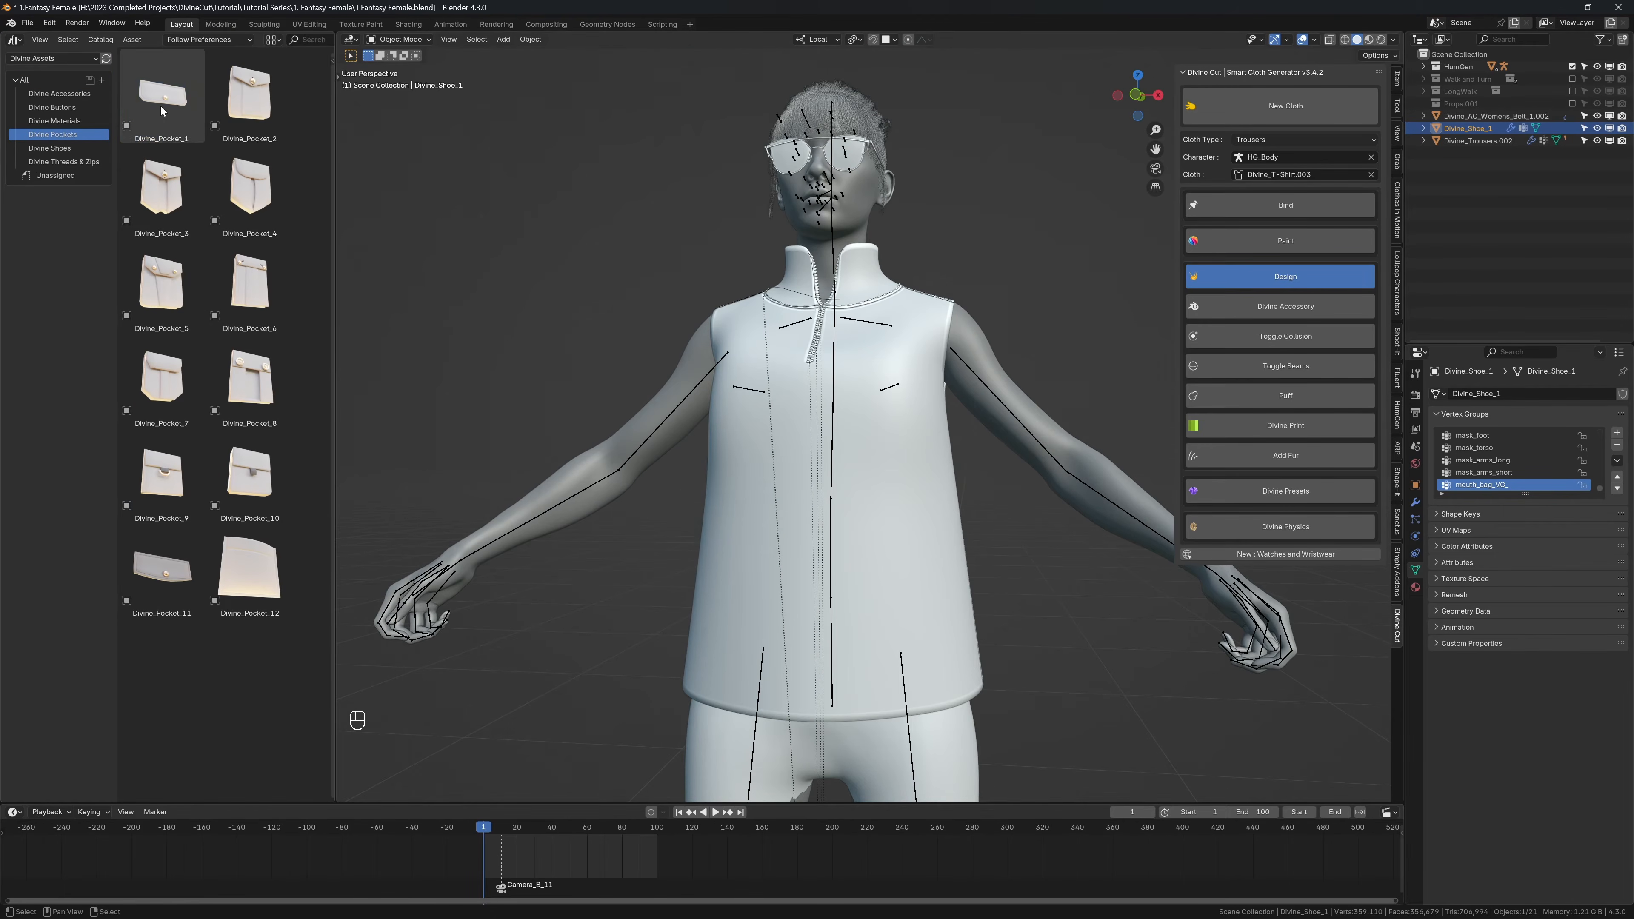
# Step: Place Divine_Pocket_1 on the left chest of the shirt and rotate it 90° about its local Z axis
pyautogui.moveTo(160, 108); pyautogui.dragTo(875, 337)
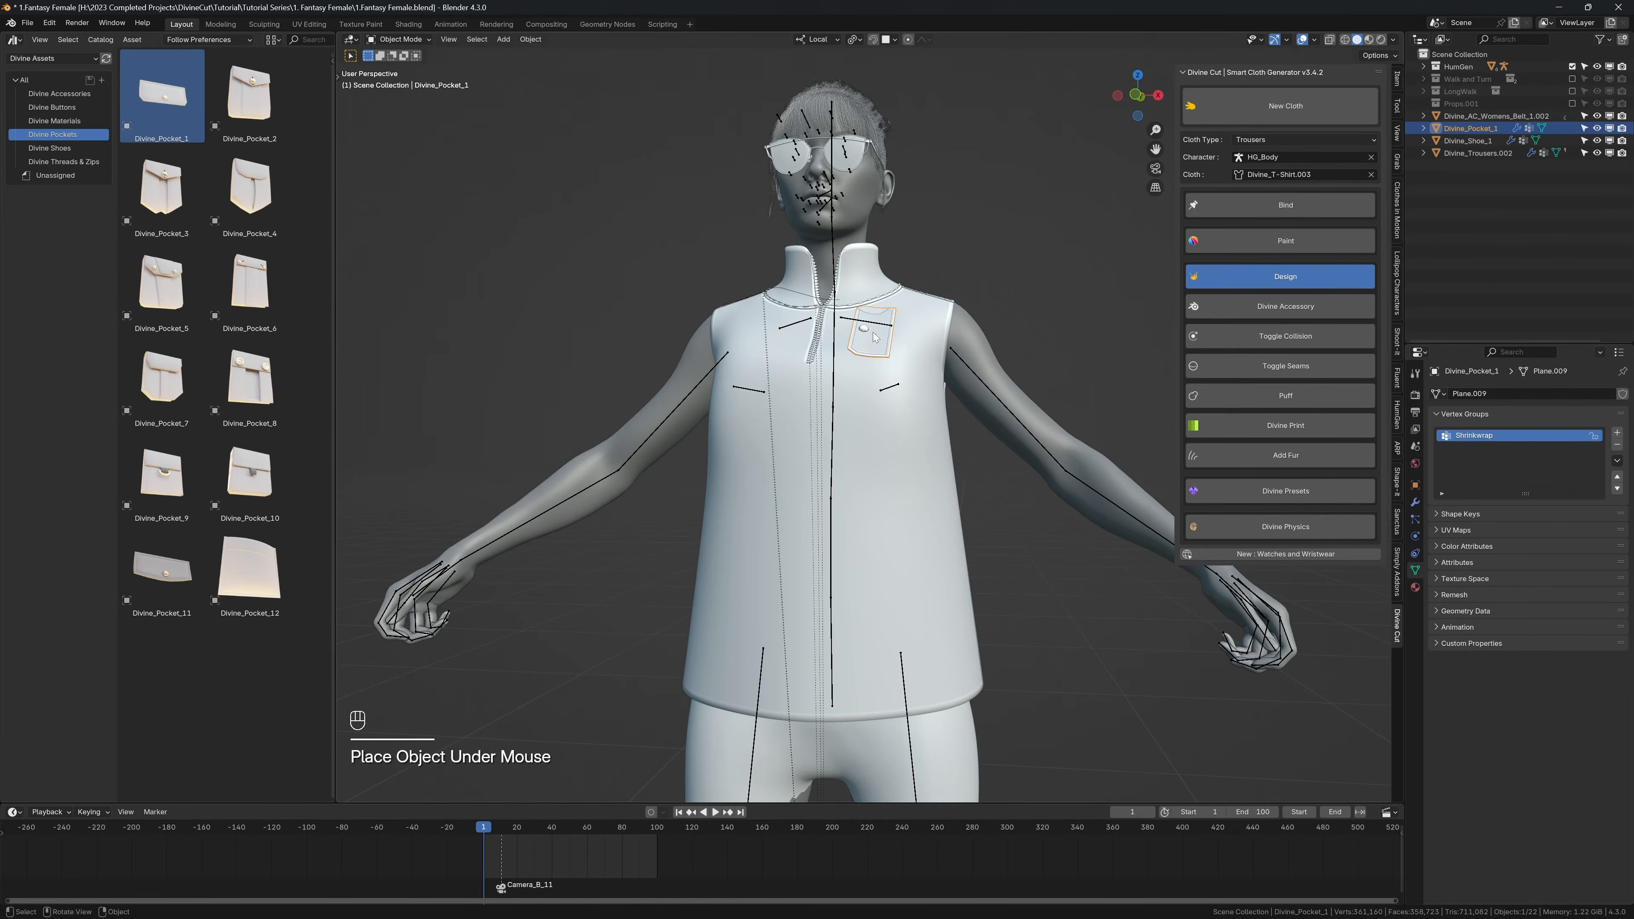
pyautogui.scroll(2, 932, 409)
pyautogui.moveTo(936, 461); pyautogui.dragTo(920, 458, button='middle')
pyautogui.write('rz')
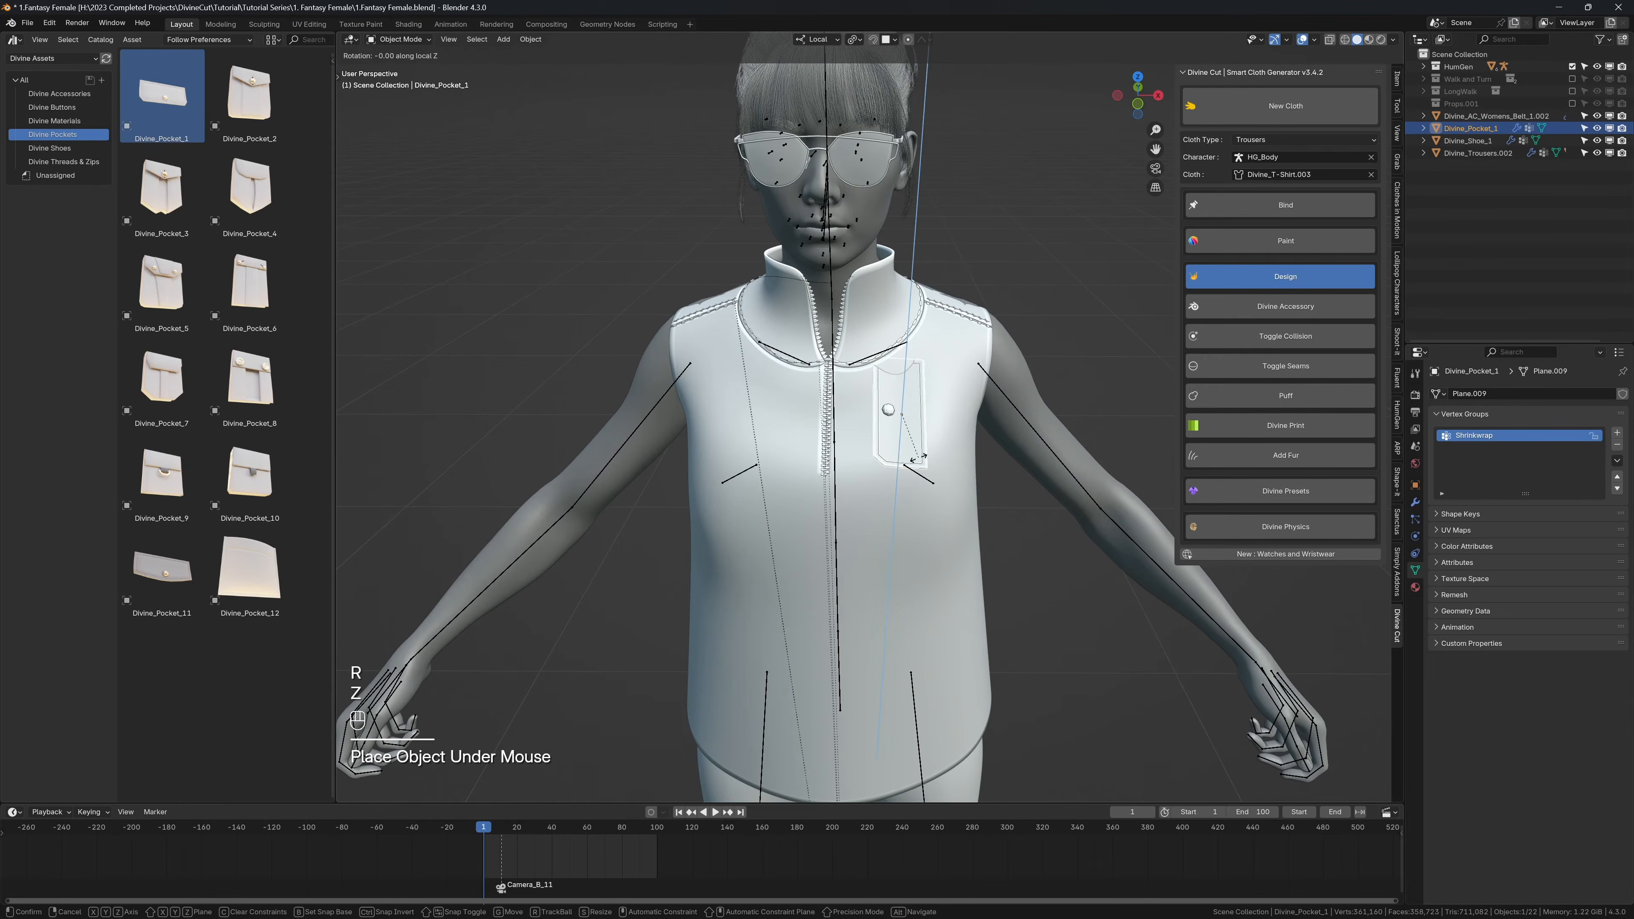
pyautogui.write('90')
pyautogui.press('Return')
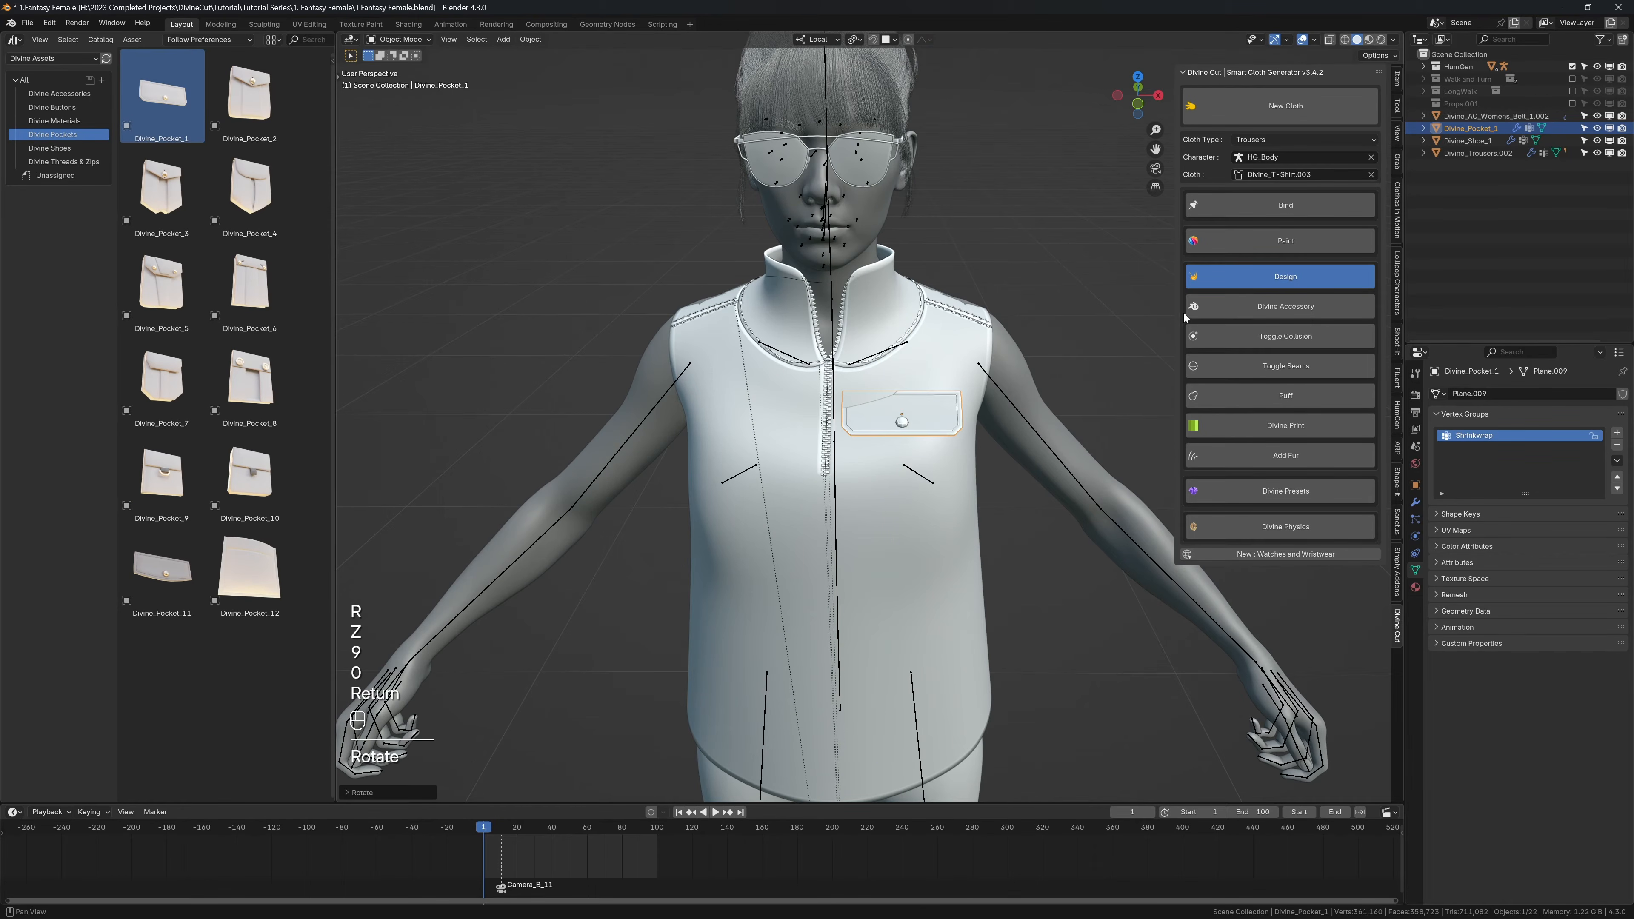
# Step: Reposition the chest pocket slightly with surface snapping and adjust its scale
pyautogui.press('g')
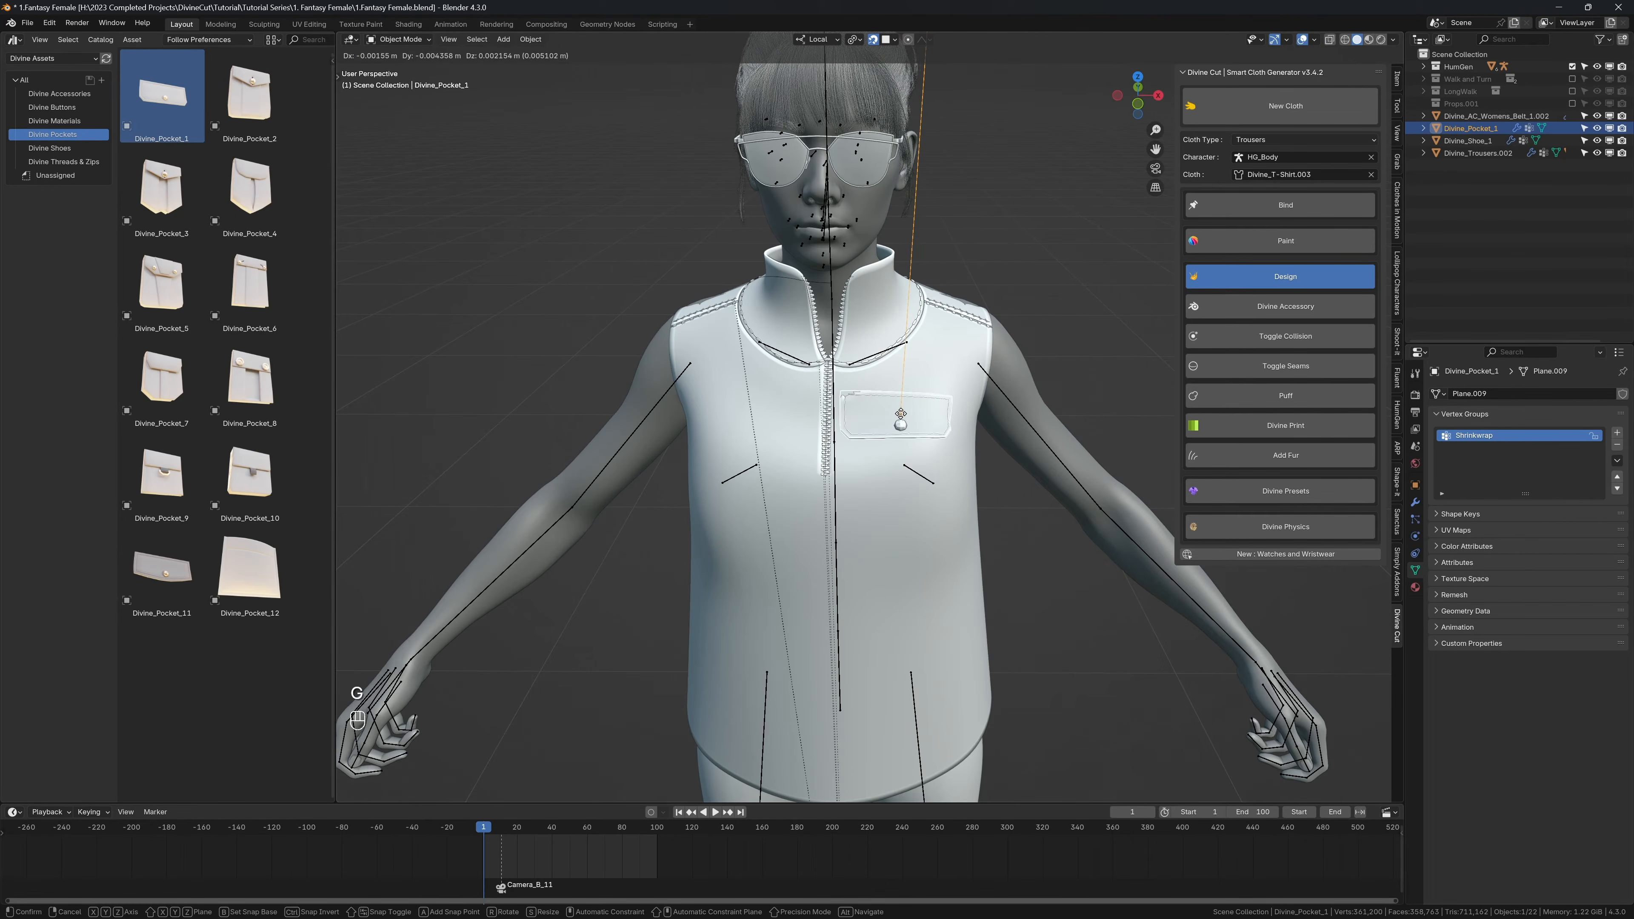
pyautogui.click(908, 409)
pyautogui.press('s')
pyautogui.click(907, 407)
pyautogui.scroll(3, 891, 404)
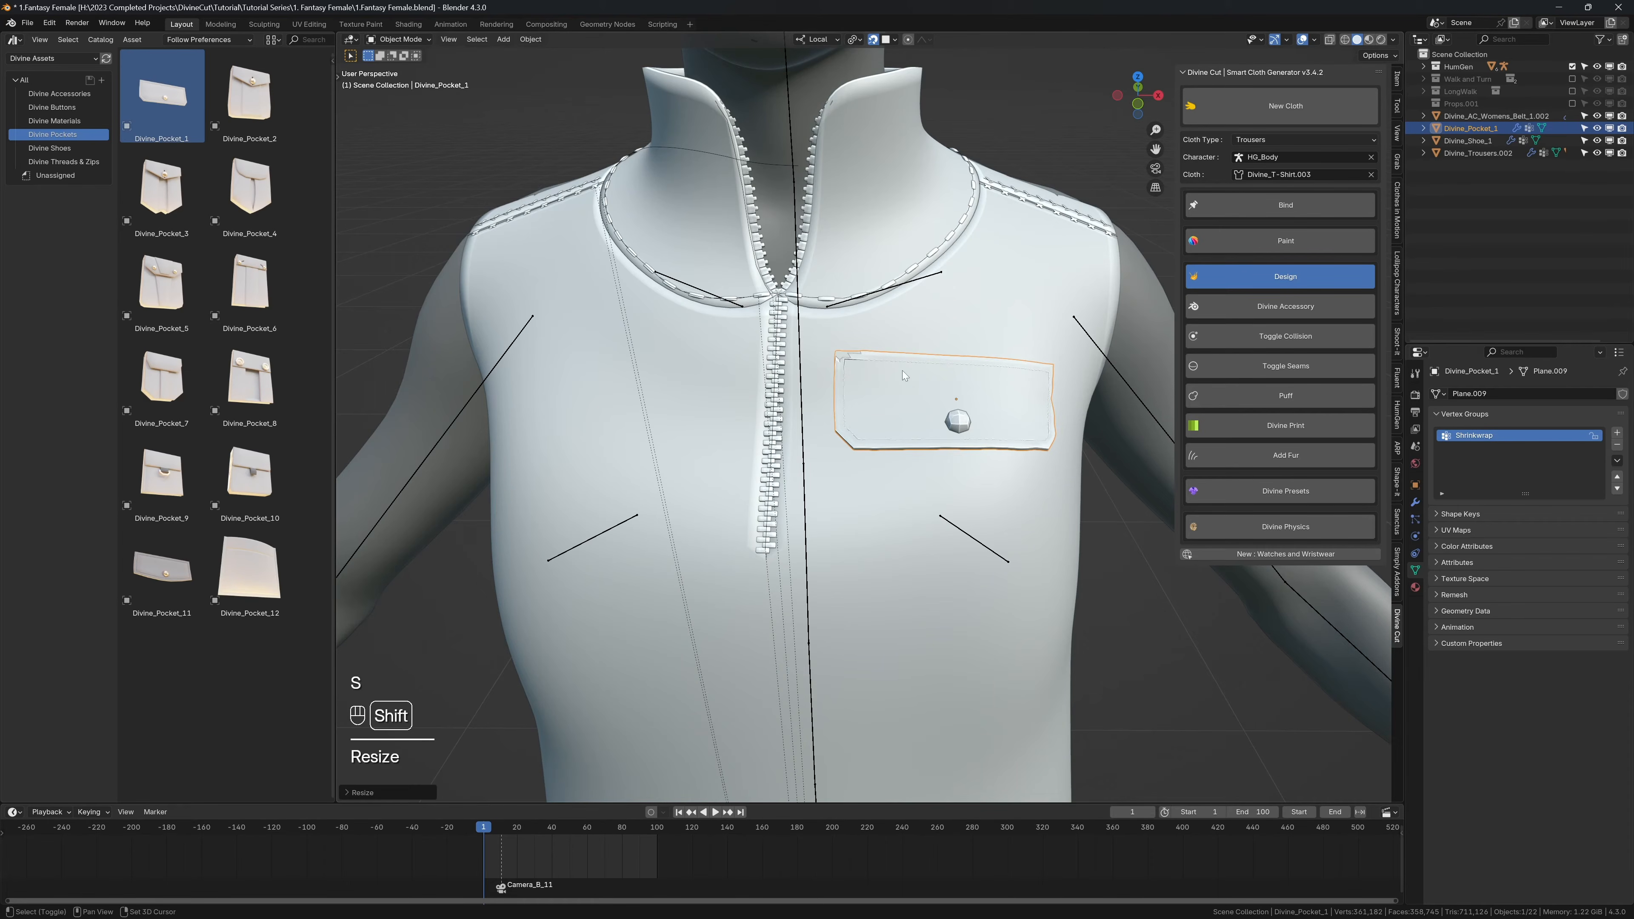
# Step: Turn off snapping and move the pocket along its local Z axis to sit close against the shirt
pyautogui.moveTo(904, 375); pyautogui.dragTo(900, 121, button='middle')
pyautogui.hotkey('shift', 'Tab')
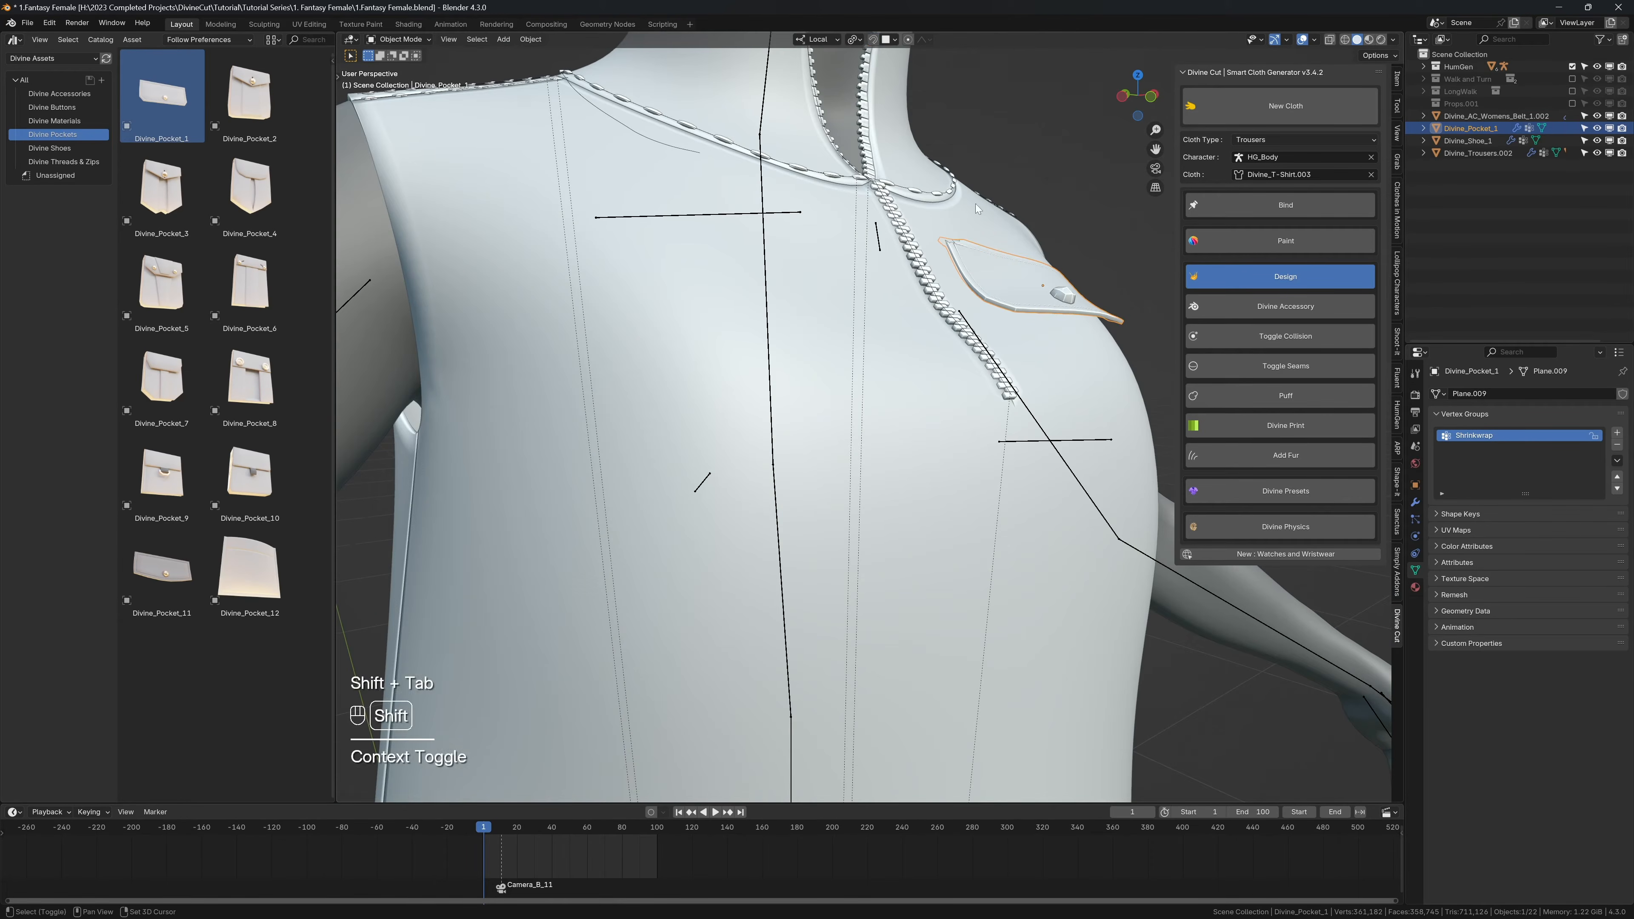
pyautogui.keyDown('shift'); pyautogui.moveTo(1093, 238); pyautogui.dragTo(812, 348, button='middle'); pyautogui.keyUp('shift')
pyautogui.press('g')
pyautogui.press('z')
pyautogui.click(969, 287)
pyautogui.moveTo(811, 347); pyautogui.dragTo(1004, 297, button='middle')
pyautogui.scroll(-2, 1141, 296)
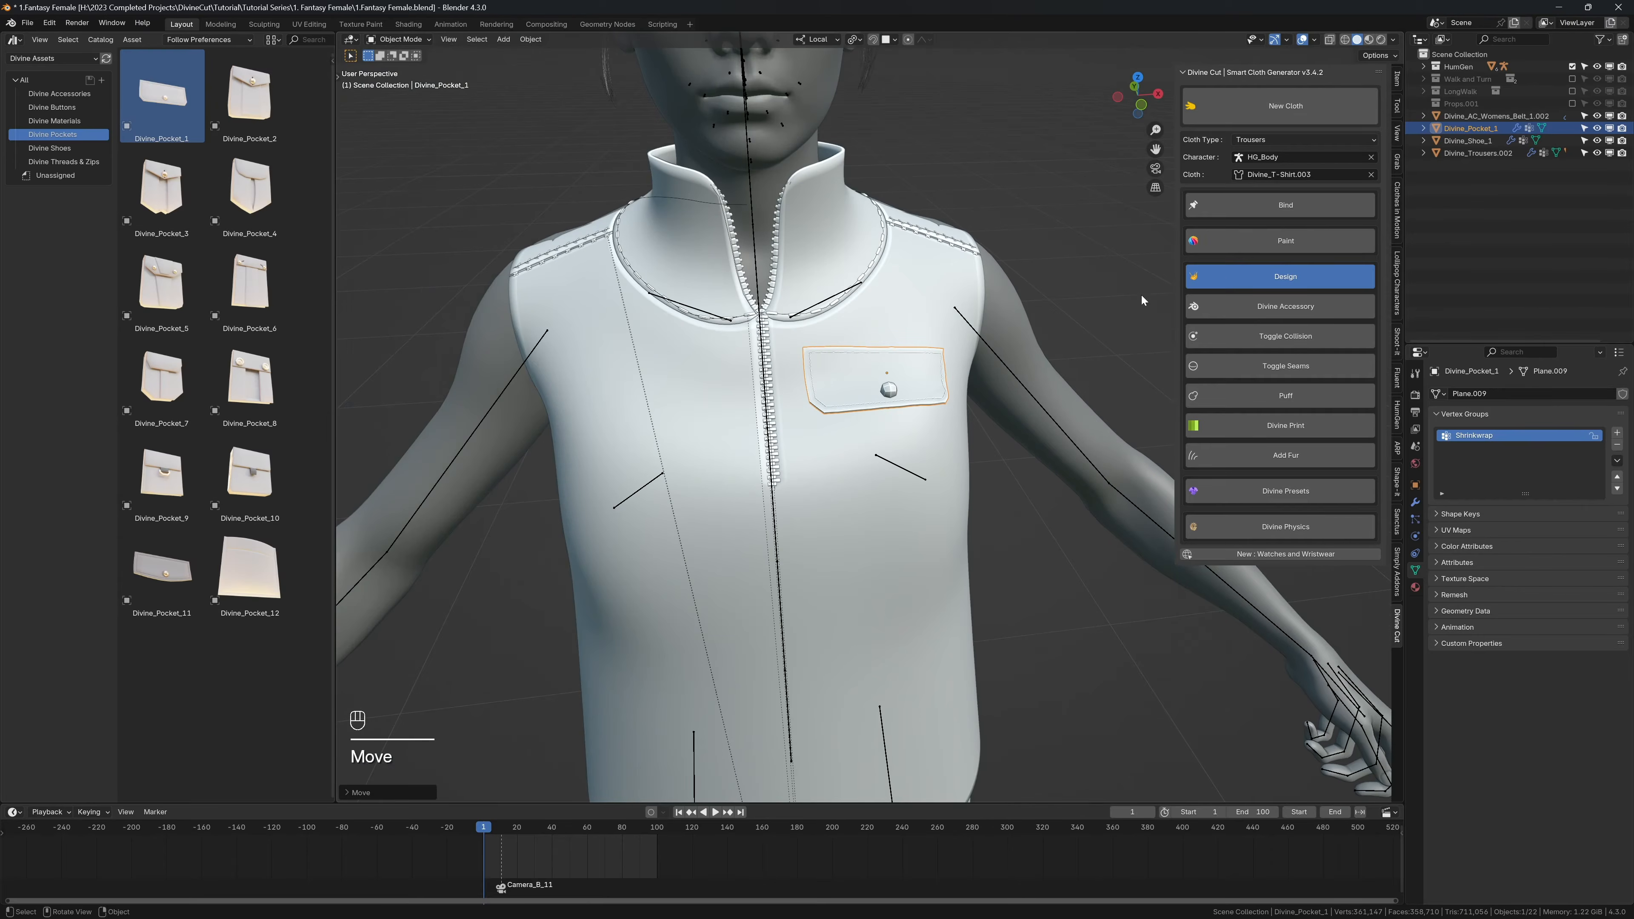
# Step: Bind the pocket to the shirt, play the walk animation to check how it follows, and return to frame 1
pyautogui.click(1287, 208)
pyautogui.scroll(-4, 904, 432)
pyautogui.hotkey('shift', 'alt', 'z')
pyautogui.hotkey('shift', 'space')
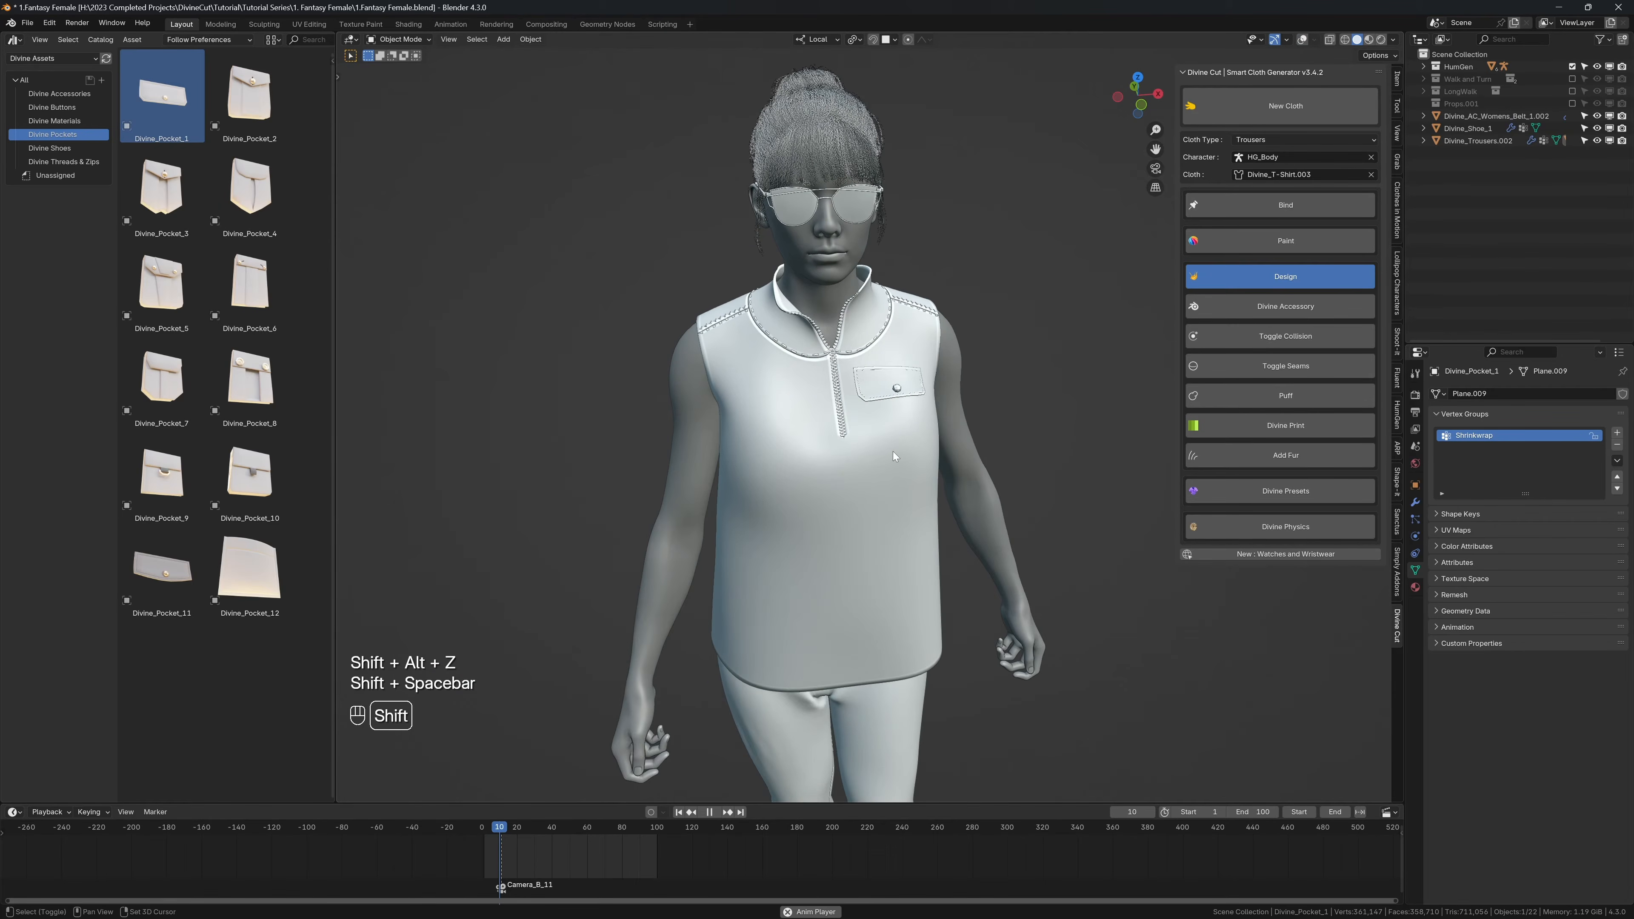
pyautogui.hotkey('shift', 'space')
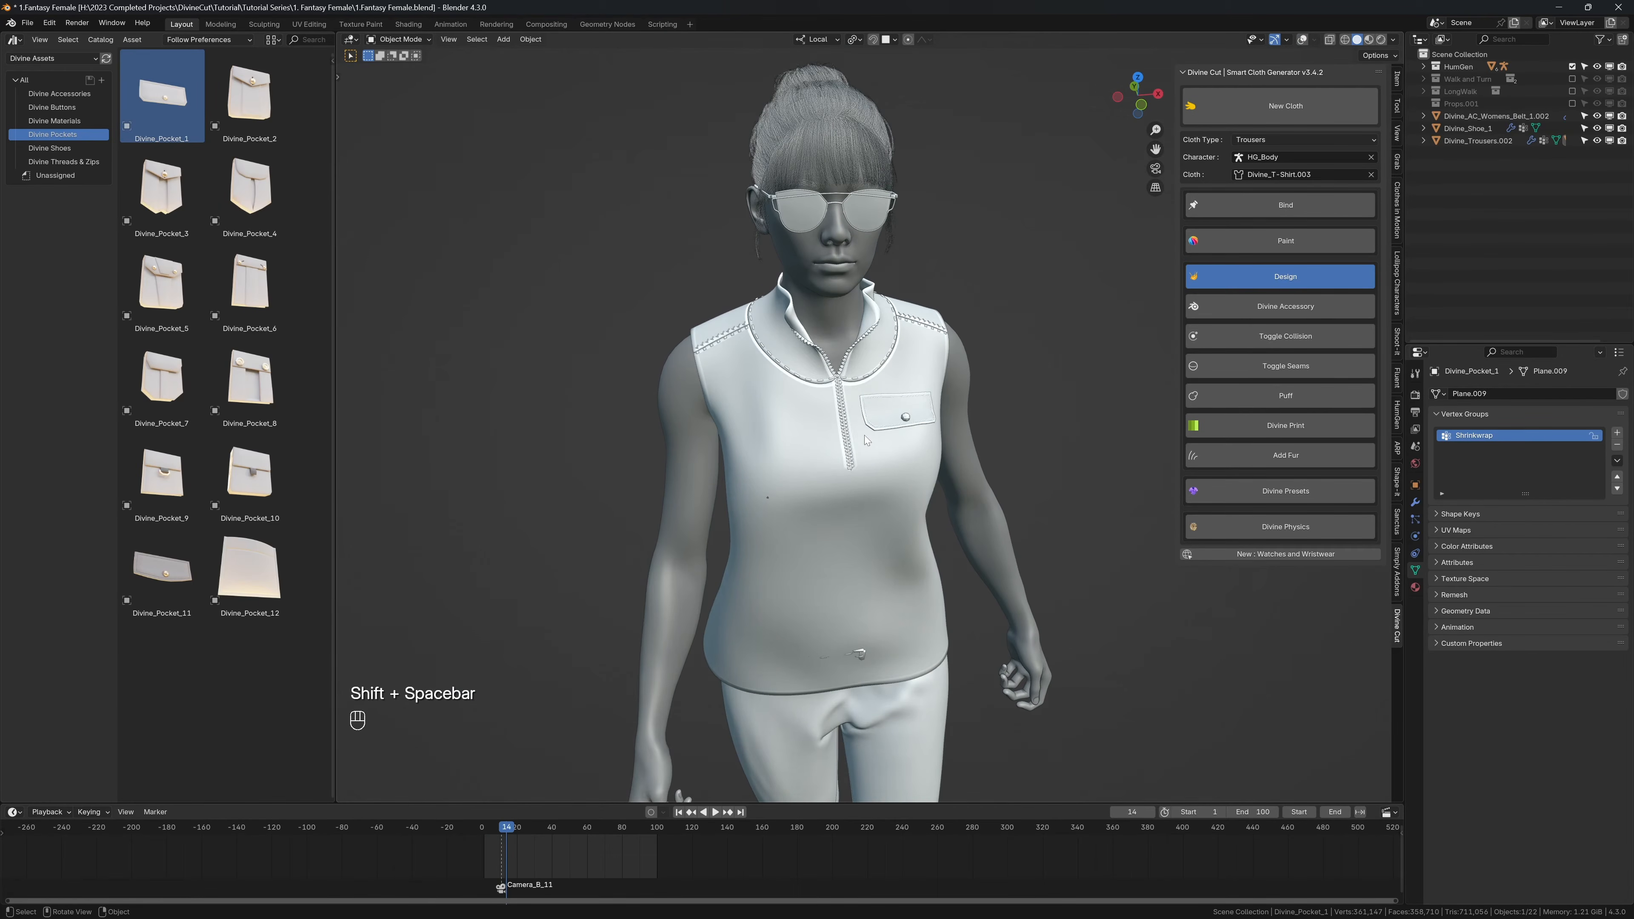
pyautogui.hotkey('shift', 'Left')
pyautogui.hotkey('shift', 'alt', 'z')
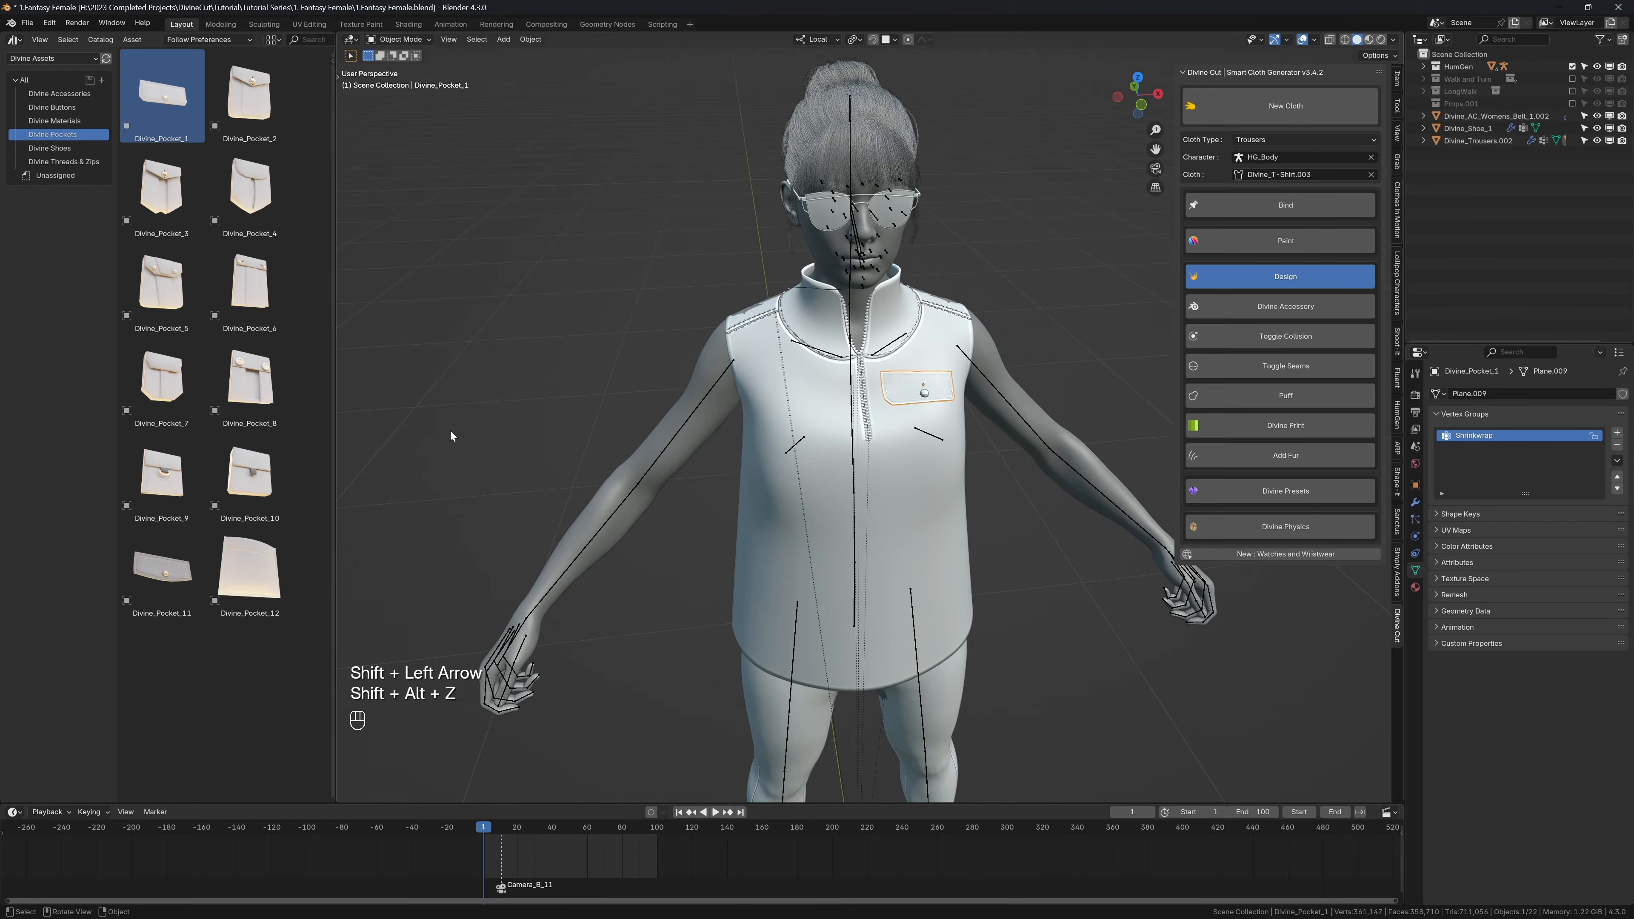
# Step: Place Divine_Pocket_12 on the right chest of the shirt and rotate it 90° about its local Z axis
pyautogui.click(251, 559)
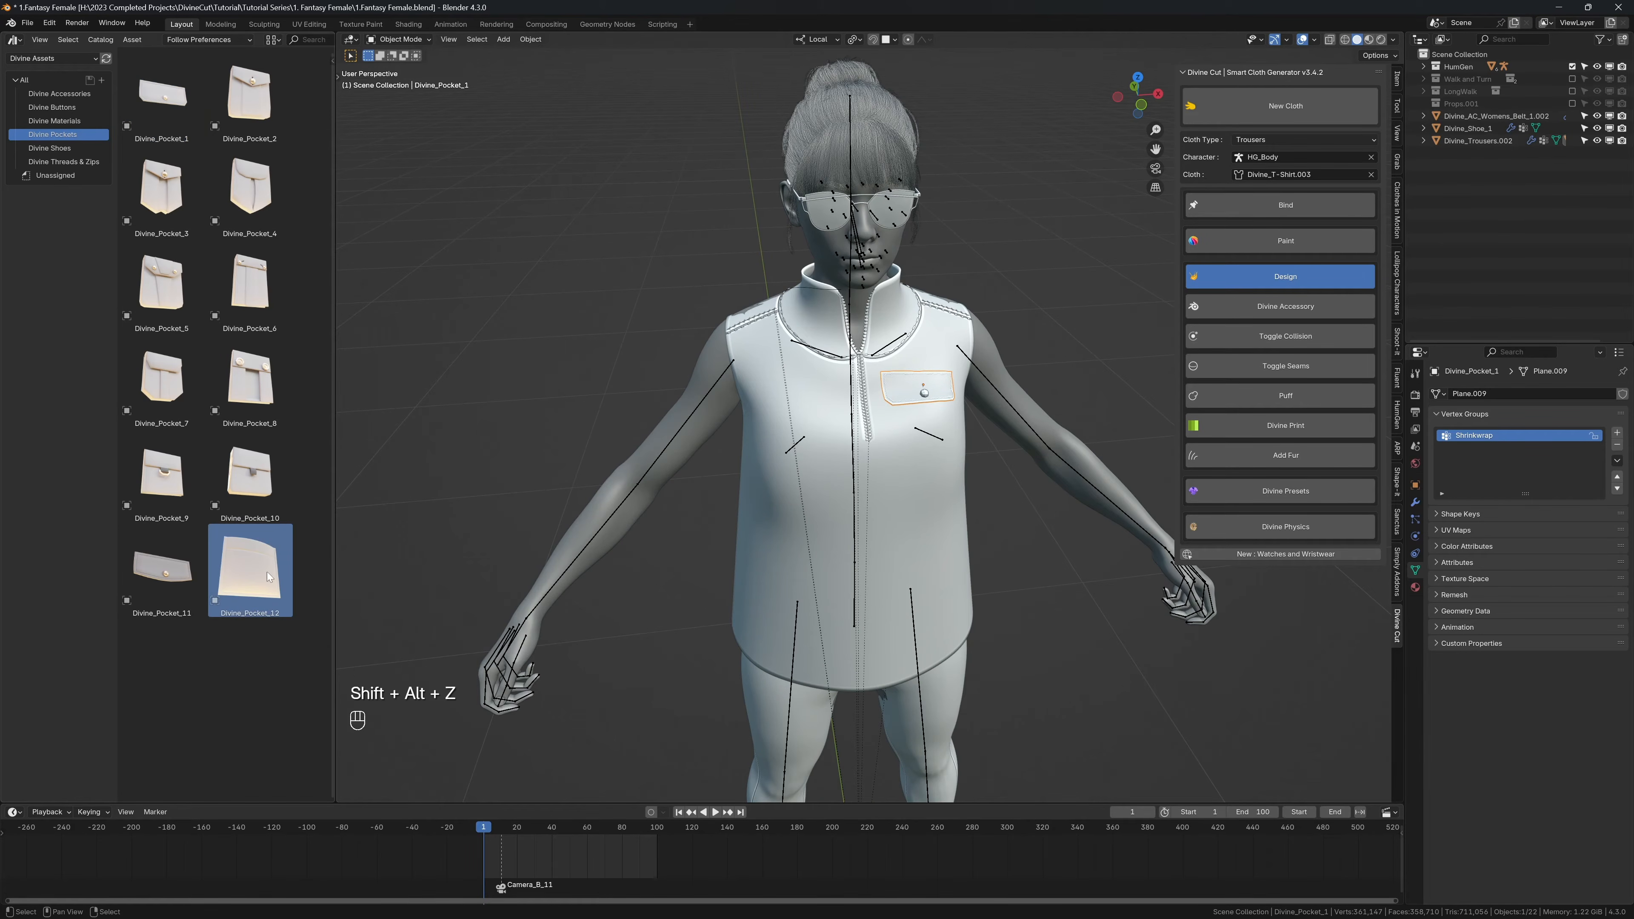
pyautogui.moveTo(250, 578); pyautogui.dragTo(796, 410)
pyautogui.scroll(3, 795, 409)
pyautogui.write('r')
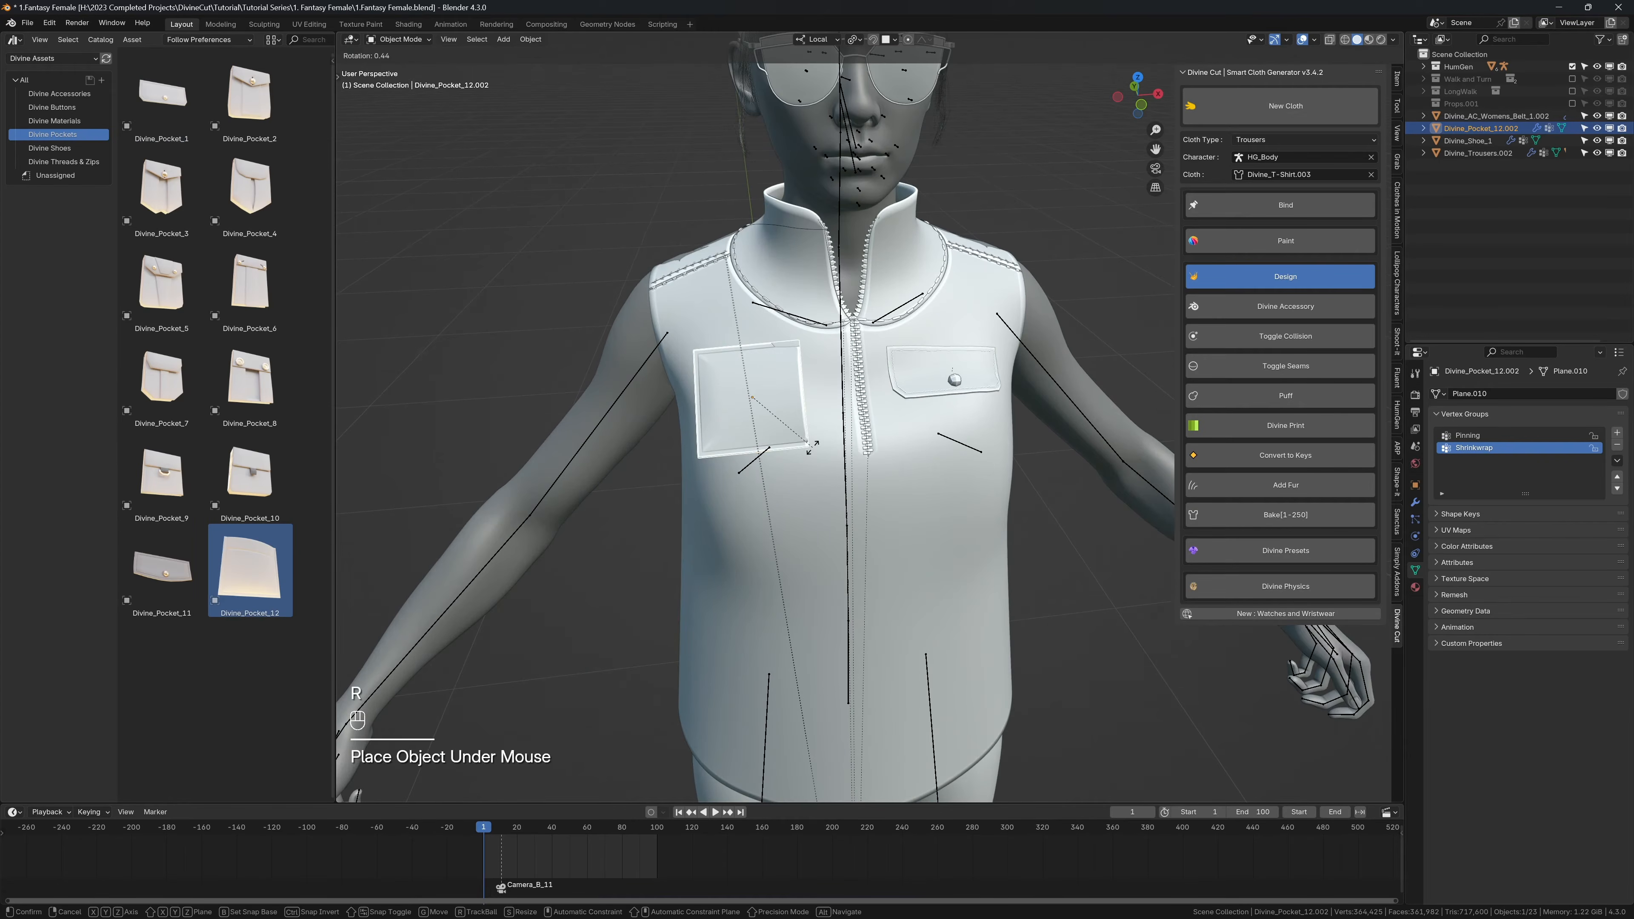
pyautogui.write('z90')
pyautogui.press('Return')
# Step: Reposition the right chest pocket with surface snapping and rotate it slightly to line it up with the shirt
pyautogui.moveTo(812, 447); pyautogui.dragTo(972, 385, button='middle')
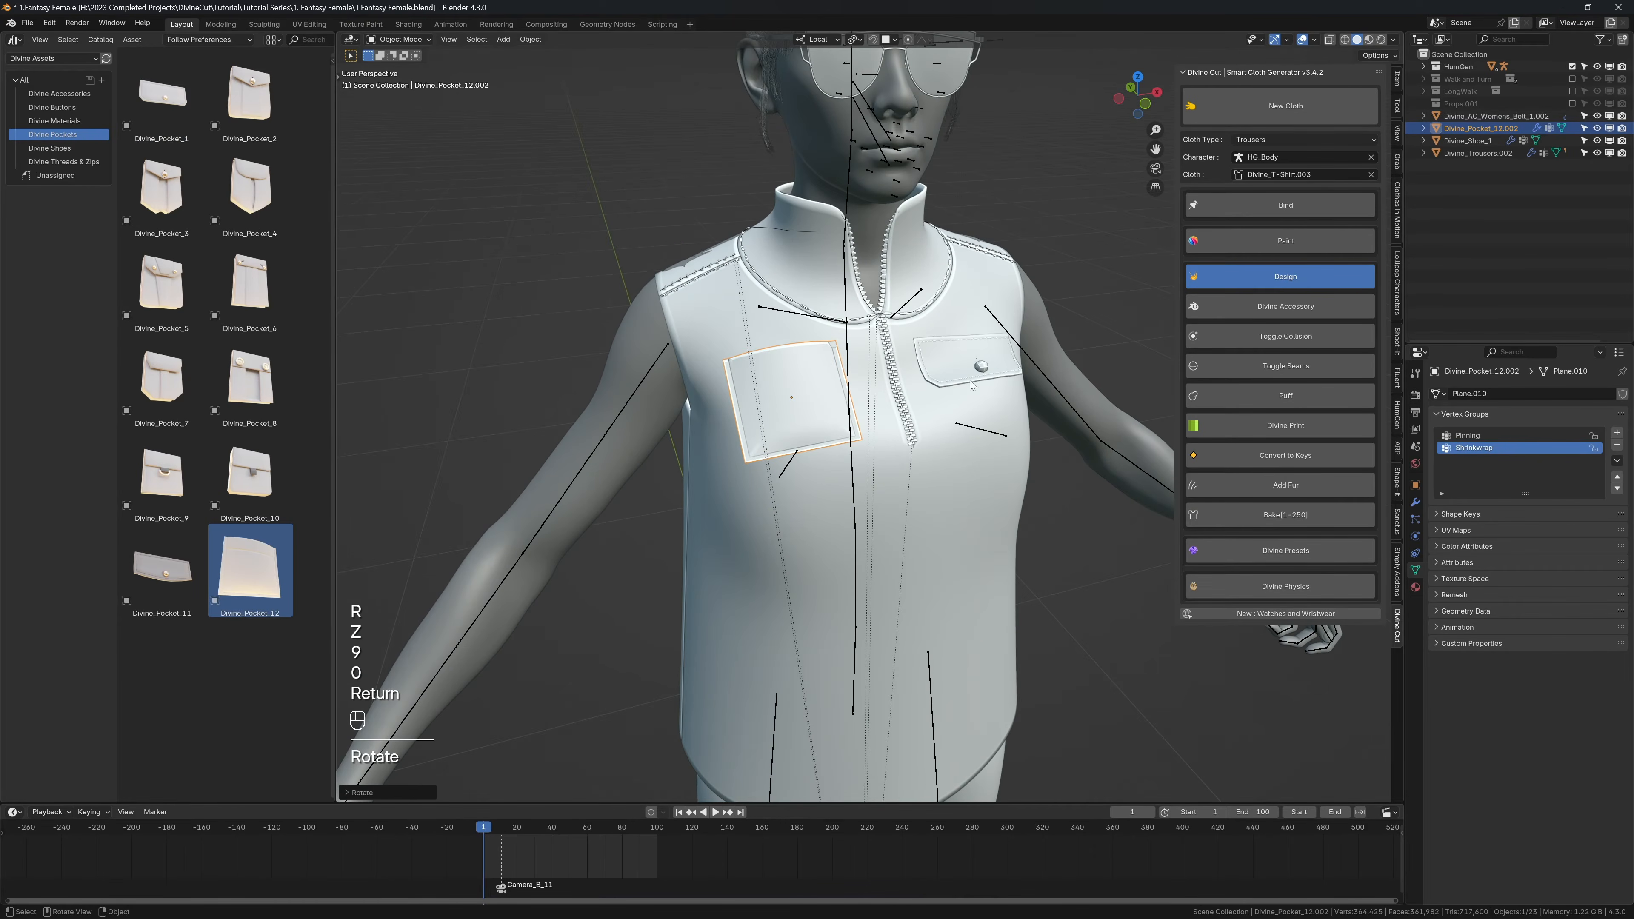
pyautogui.click(1277, 311)
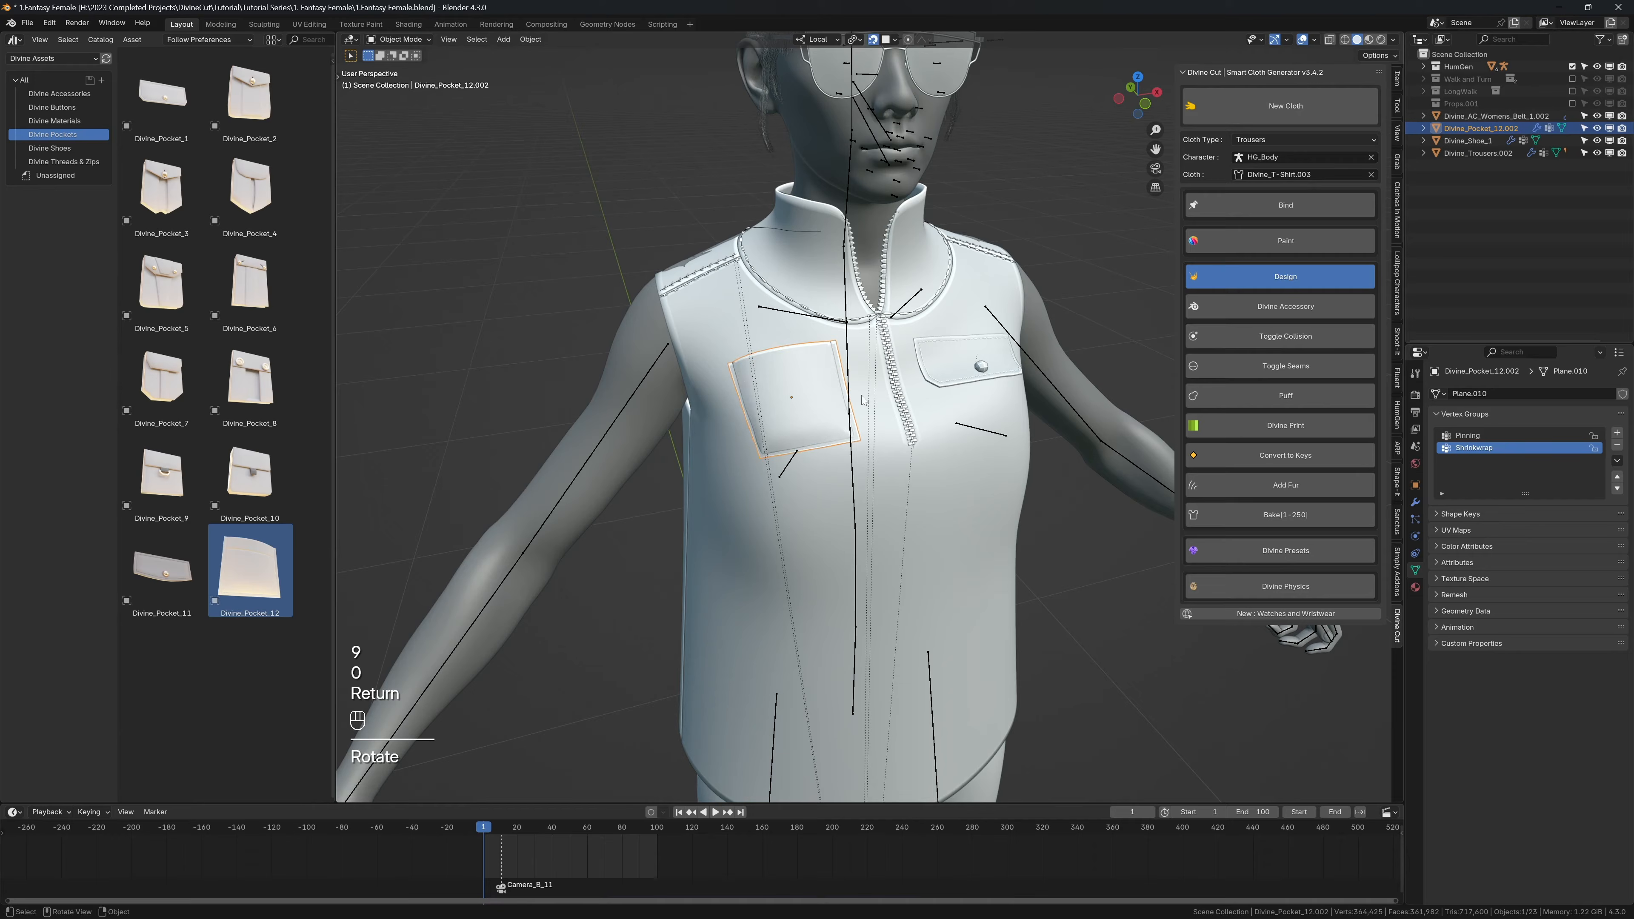
pyautogui.press('g')
pyautogui.click(797, 390)
pyautogui.moveTo(717, 389); pyautogui.dragTo(683, 381, button='middle')
pyautogui.press('r')
pyautogui.click(882, 342)
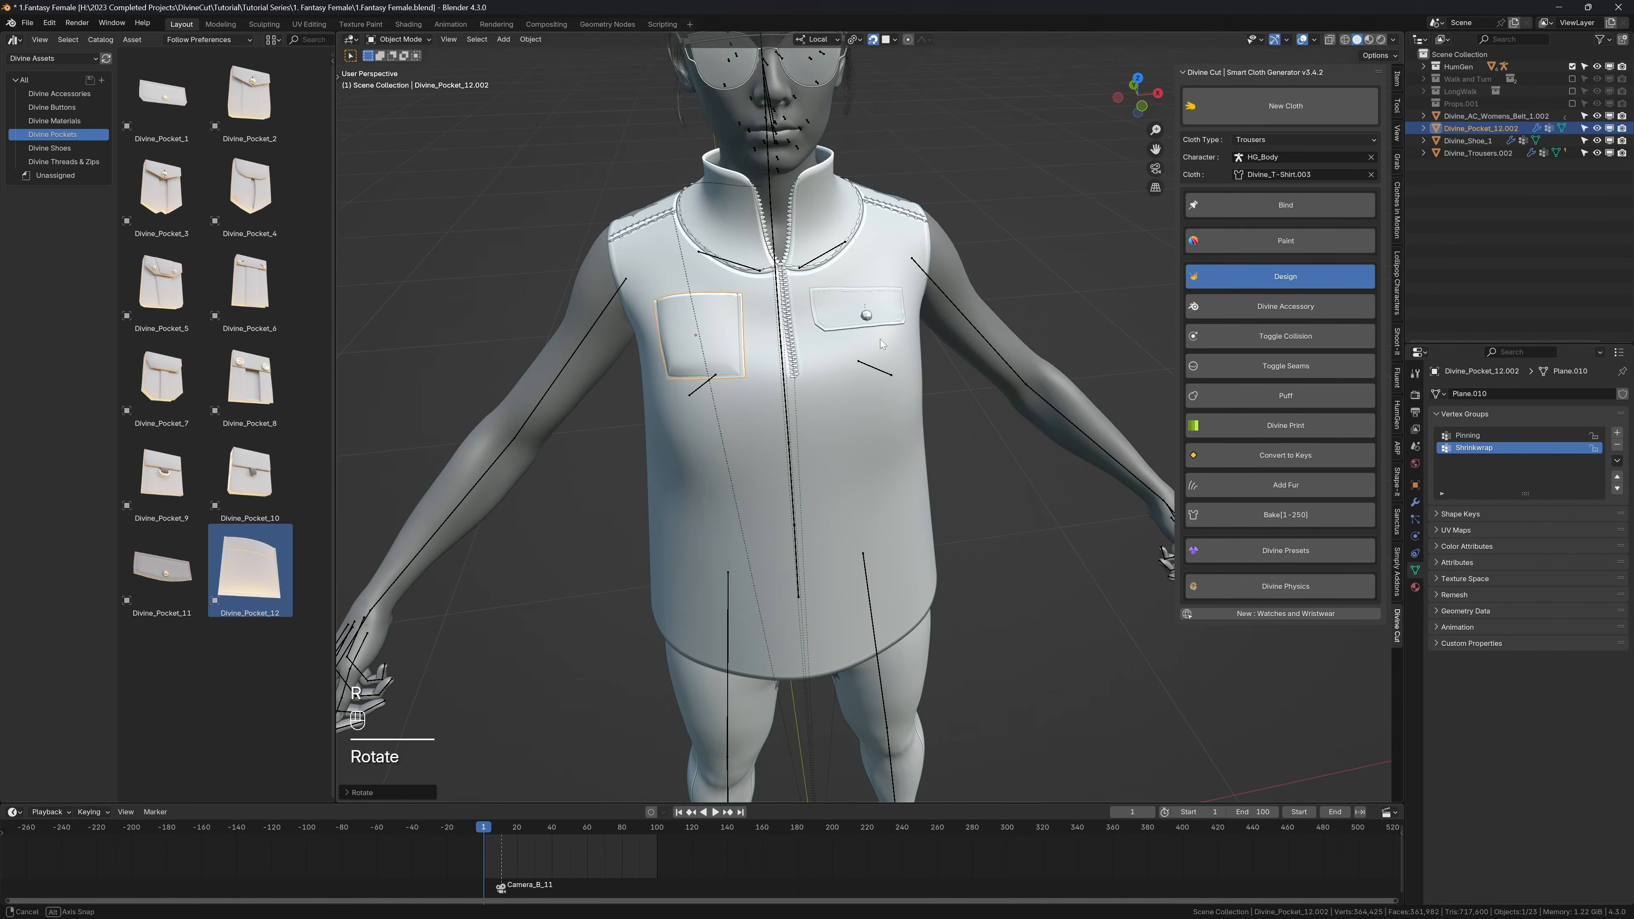
# Step: Check the right chest pocket's fit from the side and bind it to the shirt
pyautogui.moveTo(882, 344); pyautogui.dragTo(970, 327, button='middle')
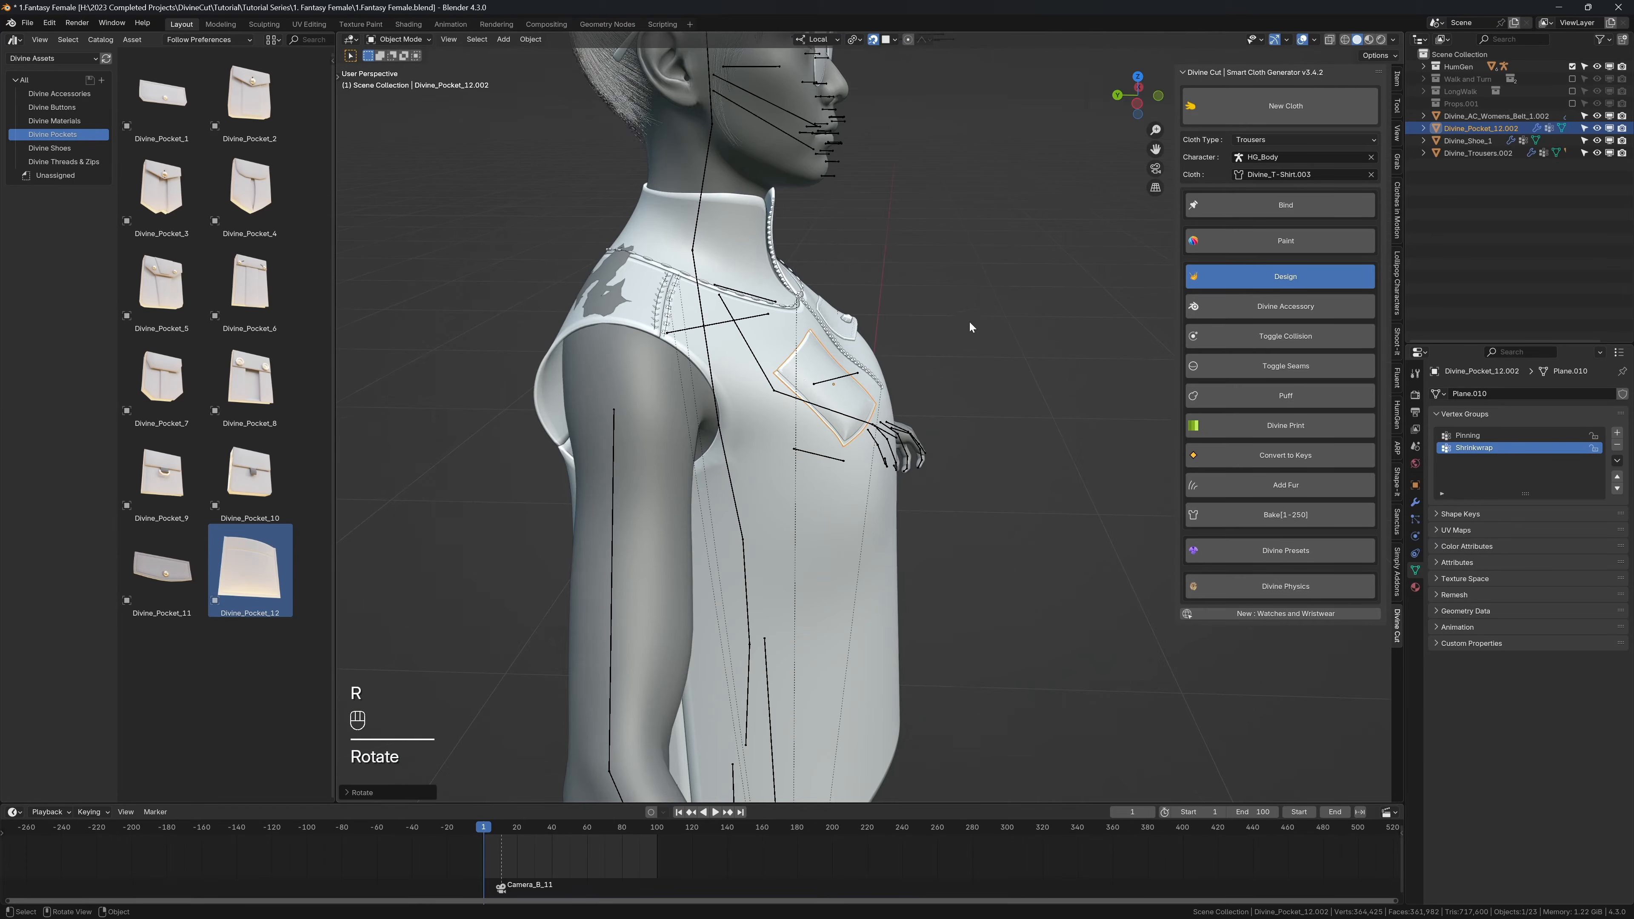
pyautogui.click(1265, 207)
pyautogui.moveTo(787, 495); pyautogui.dragTo(747, 466, button='middle')
pyautogui.scroll(-3, 821, 454)
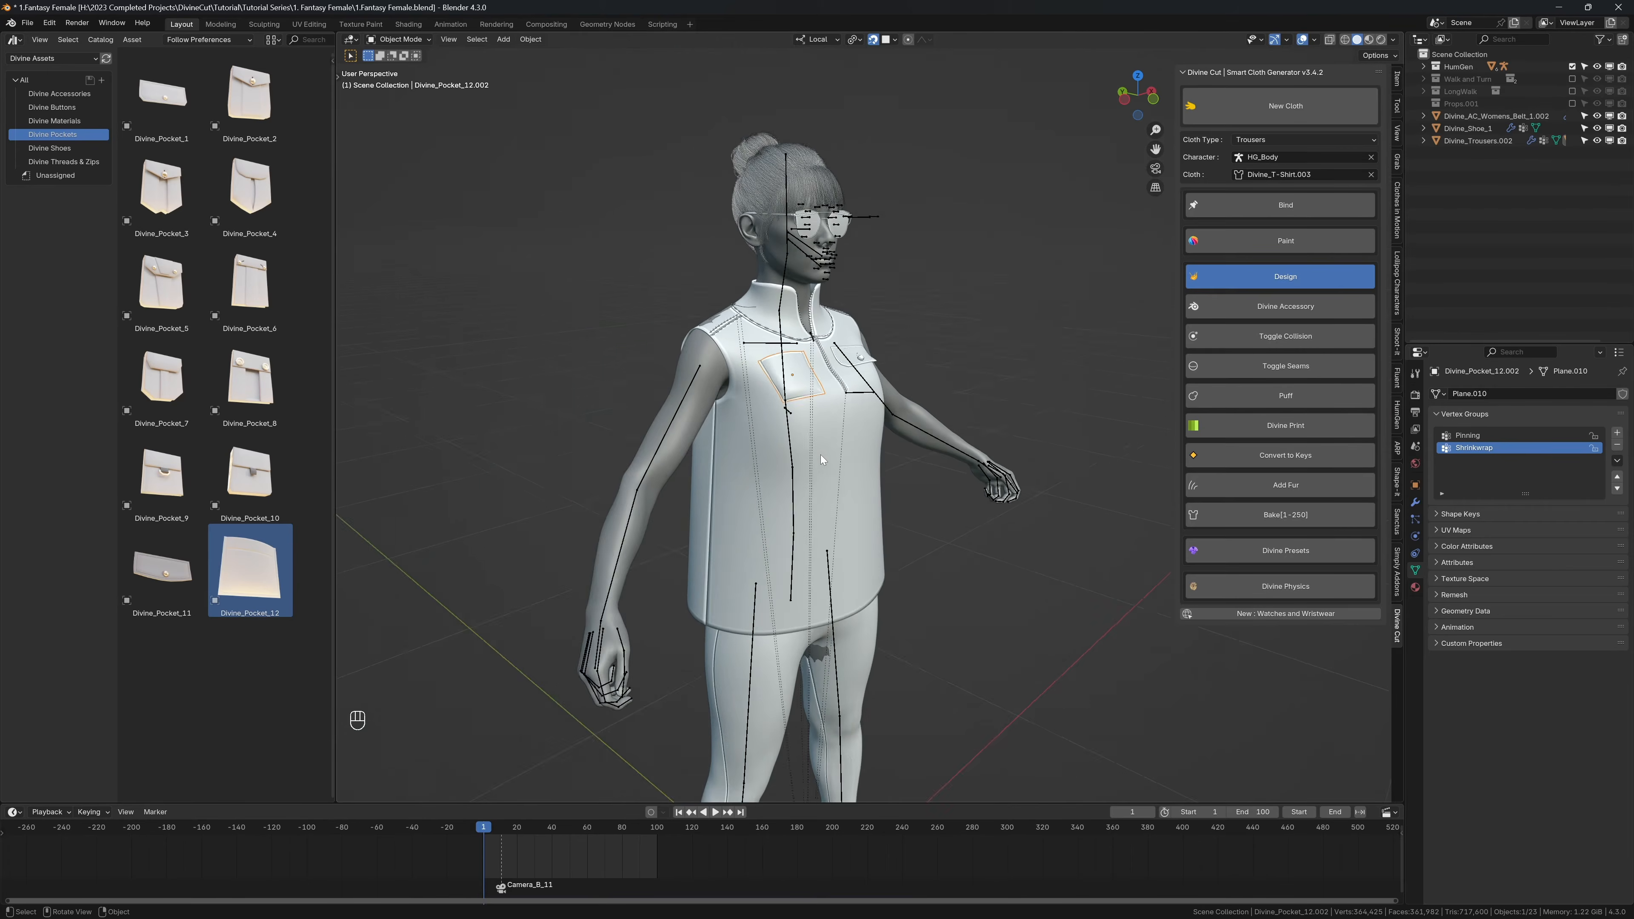
# Step: Turn off snapping and play the animation with the overlays hidden to check how the chest pockets follow the shirt
pyautogui.hotkey('shift', 'alt', 'z')
pyautogui.hotkey('shift', 'Tab')
pyautogui.hotkey('shift', 'space')
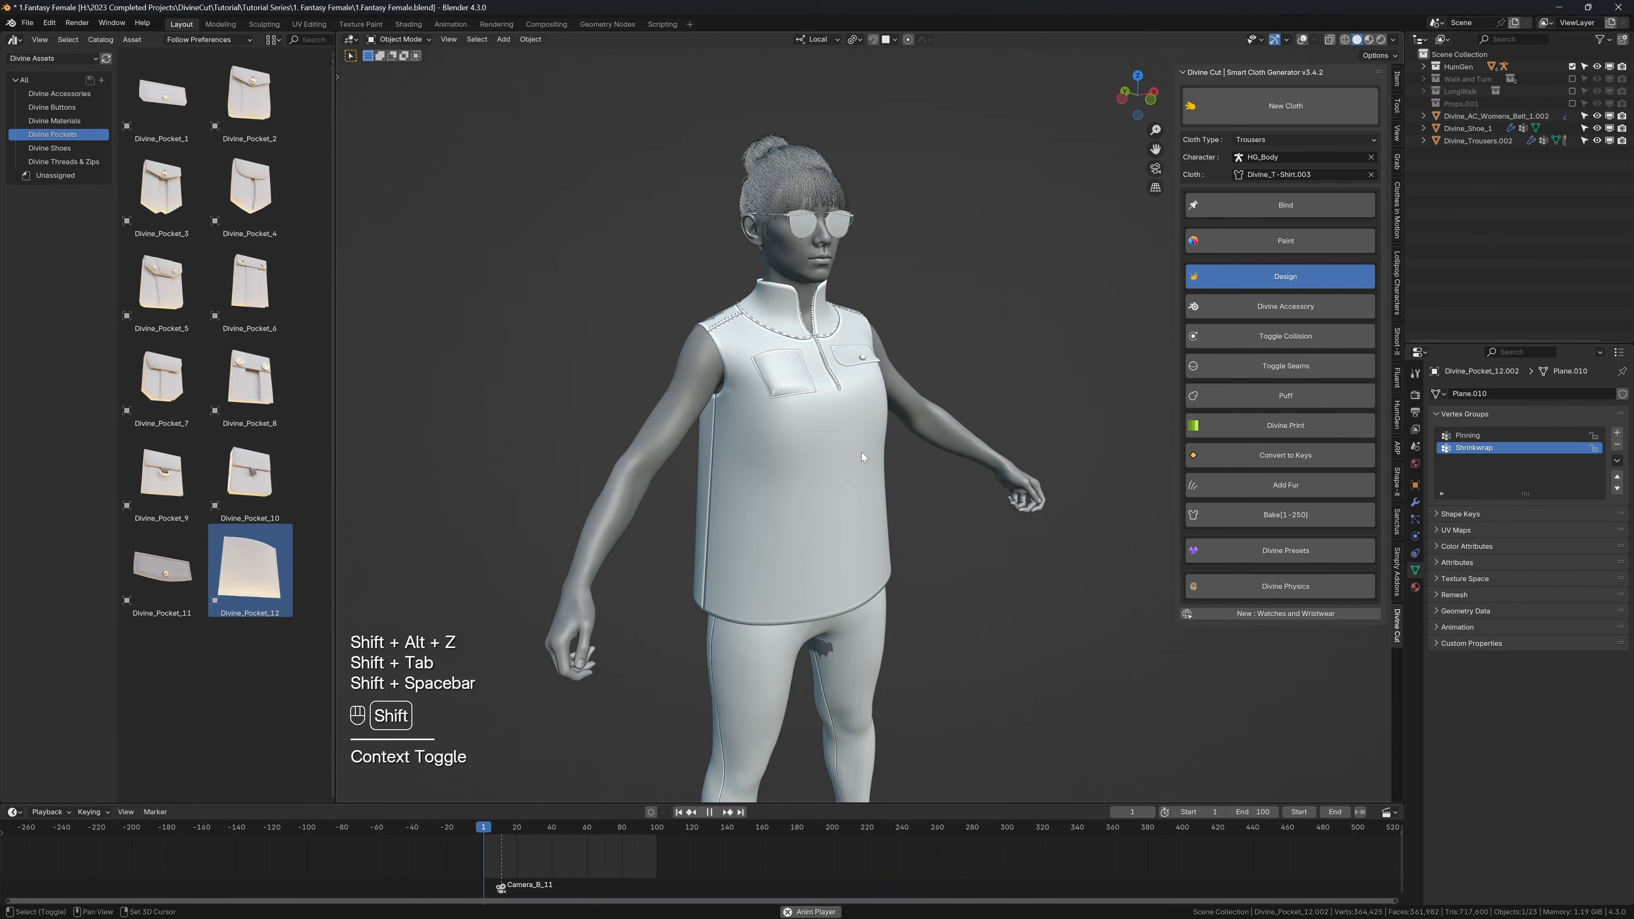
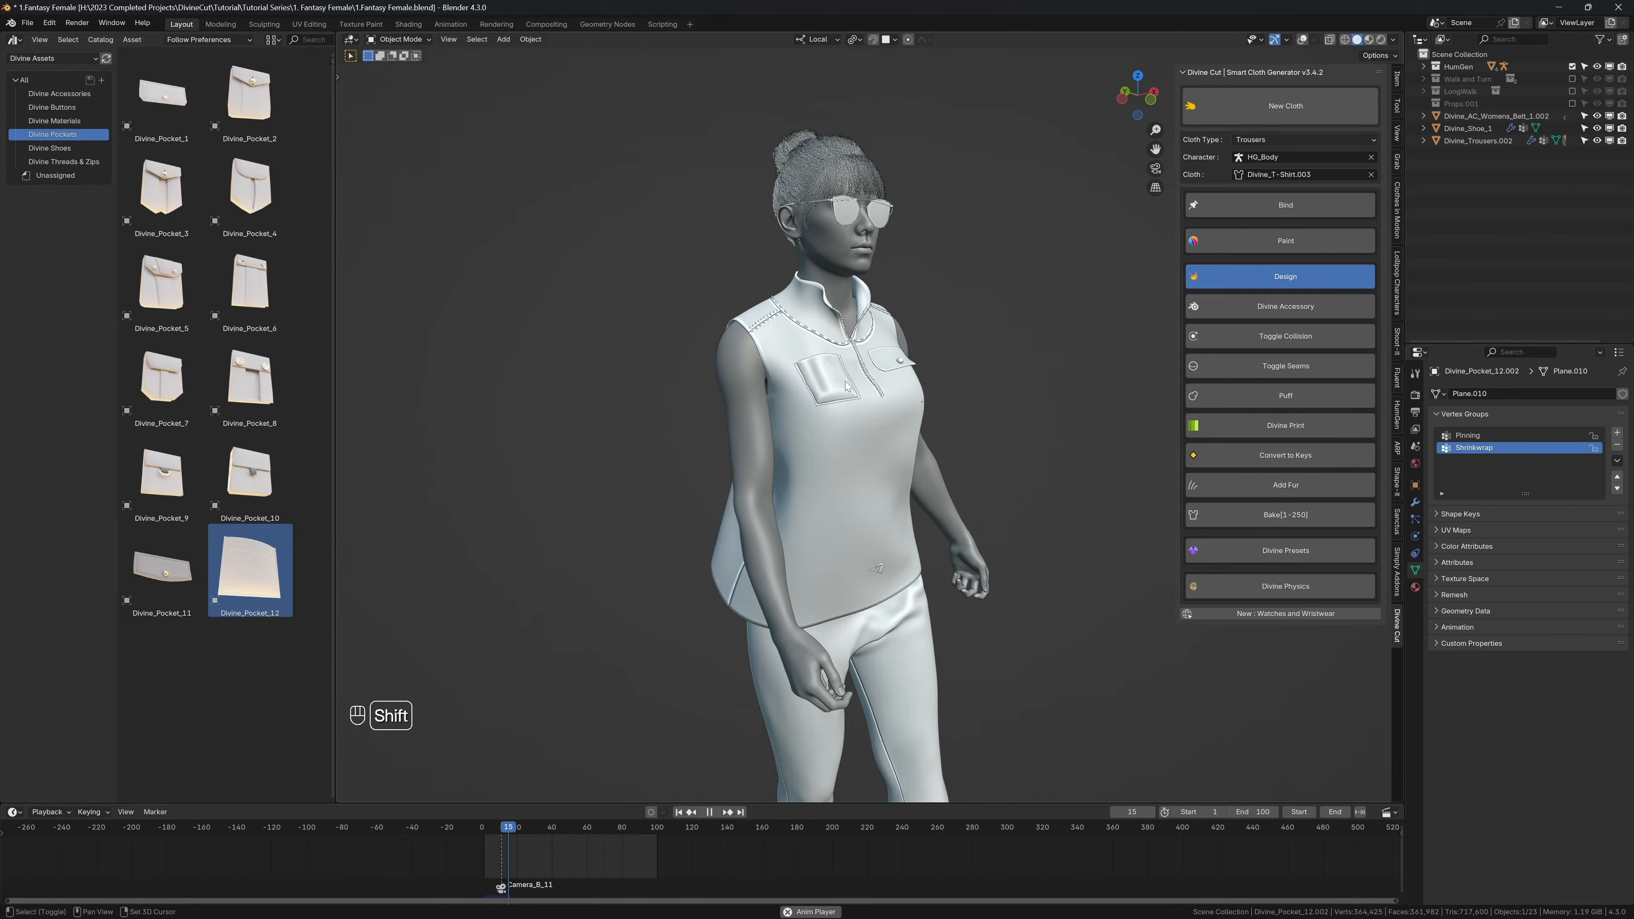
# Step: Stop the animation, show the overlays and open the shirt's physics settings to examine its collision options
pyautogui.hotkey('shift', 'space')
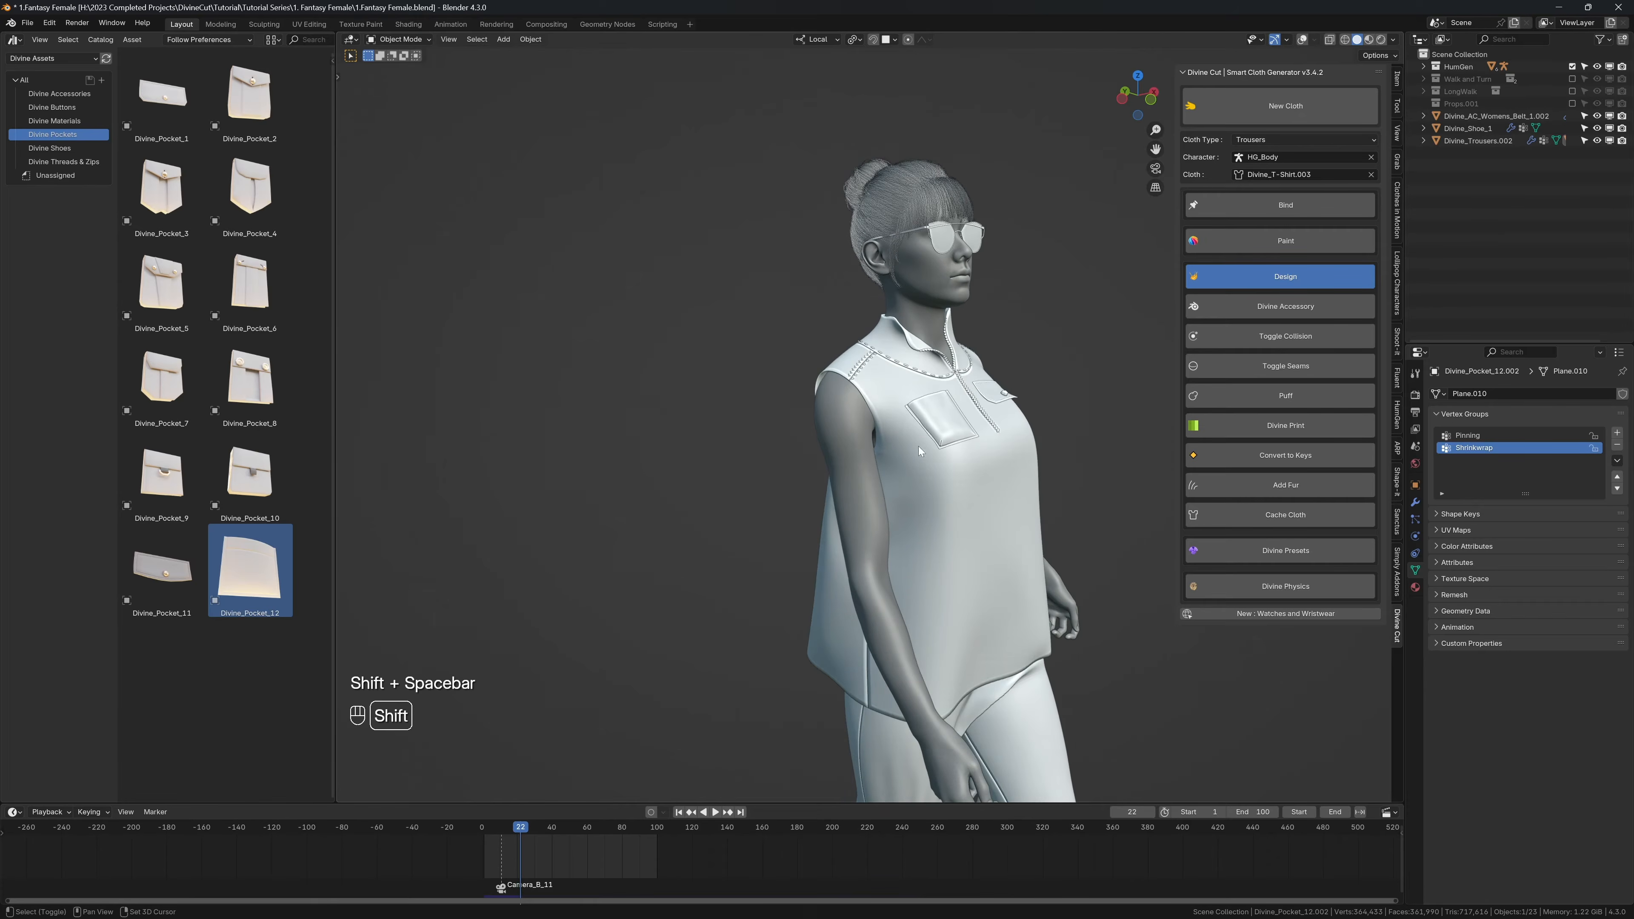
pyautogui.click(926, 412)
pyautogui.hotkey('shift', 'alt', 'z')
pyautogui.click(1415, 537)
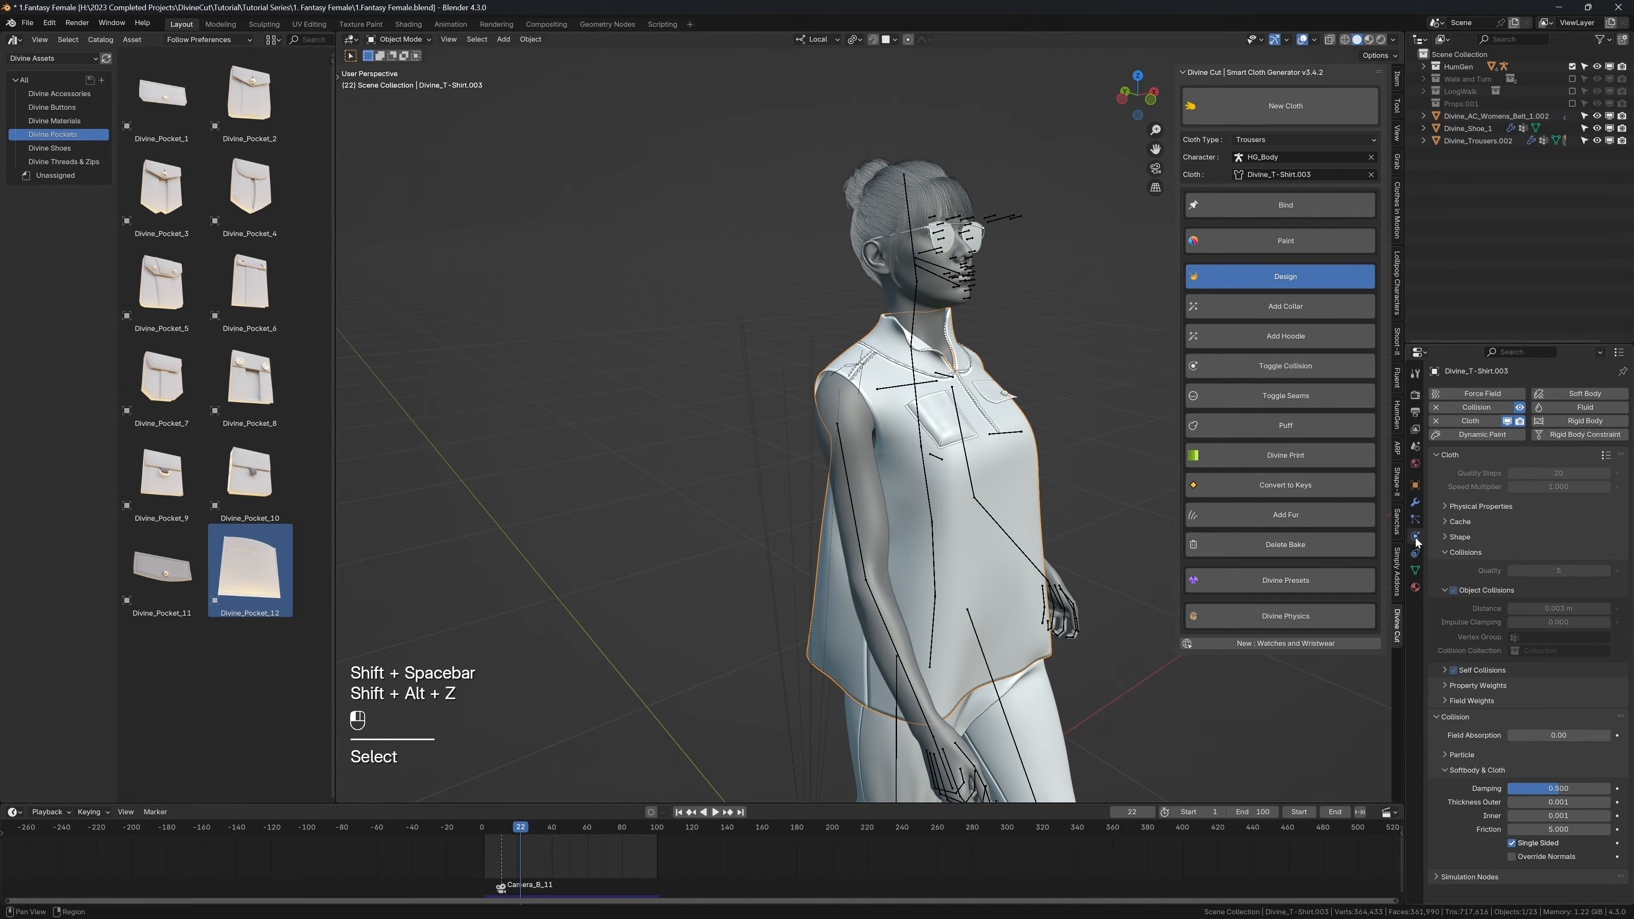
pyautogui.scroll(3, 885, 448)
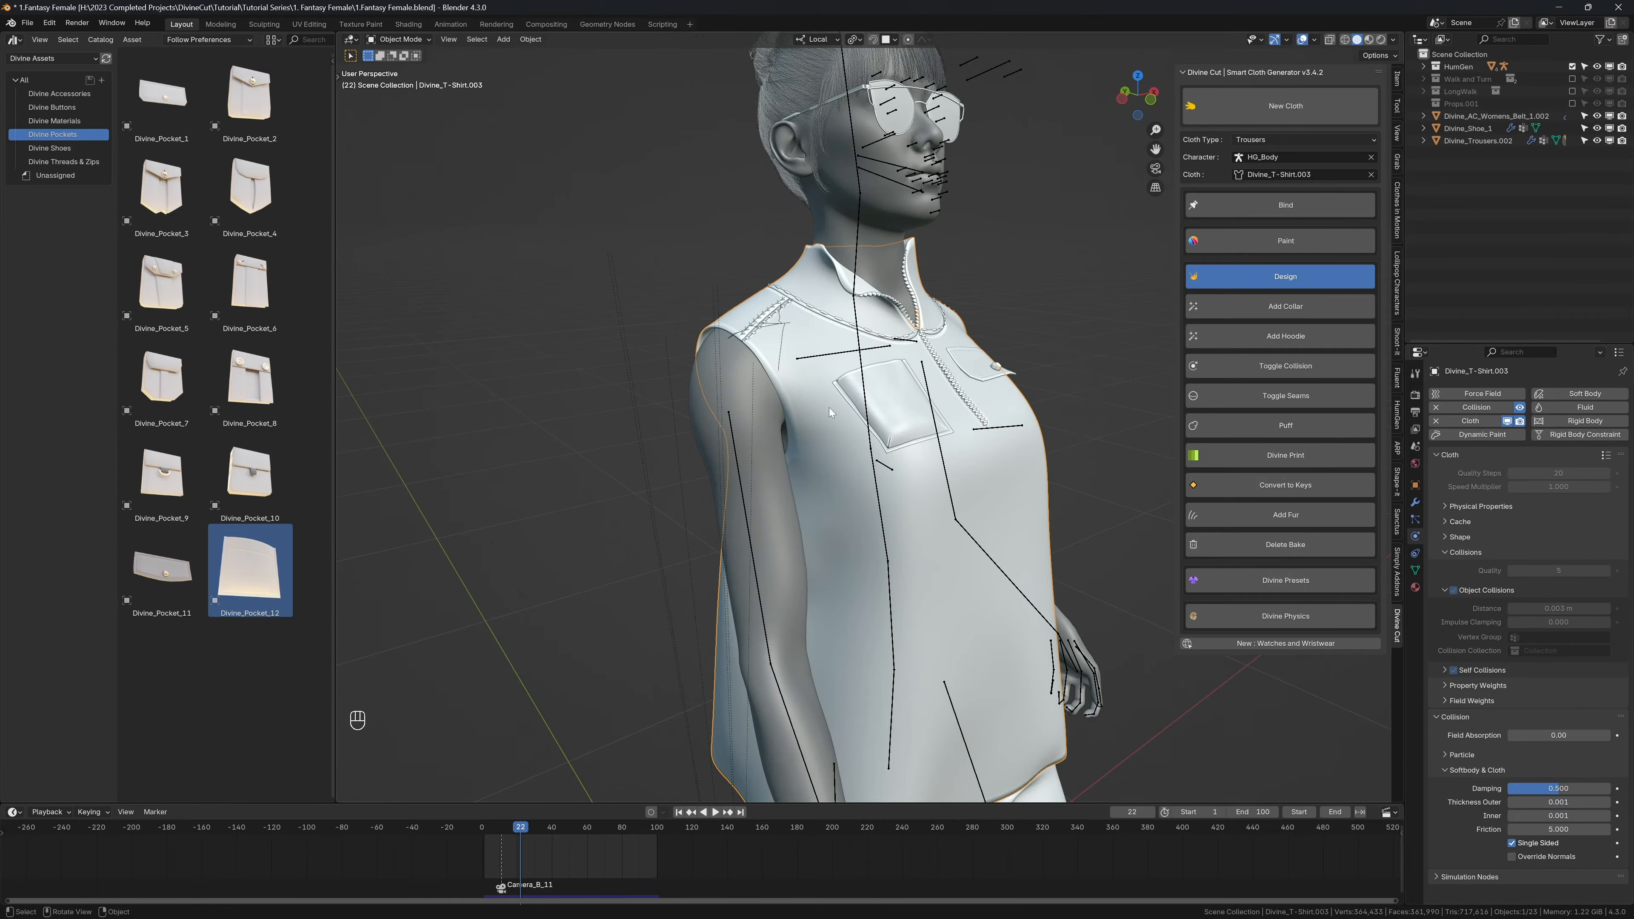
# Step: Return to the first frame and toggle the shirt's collision off and back on
pyautogui.hotkey('shift', 'Left')
pyautogui.click(1229, 367)
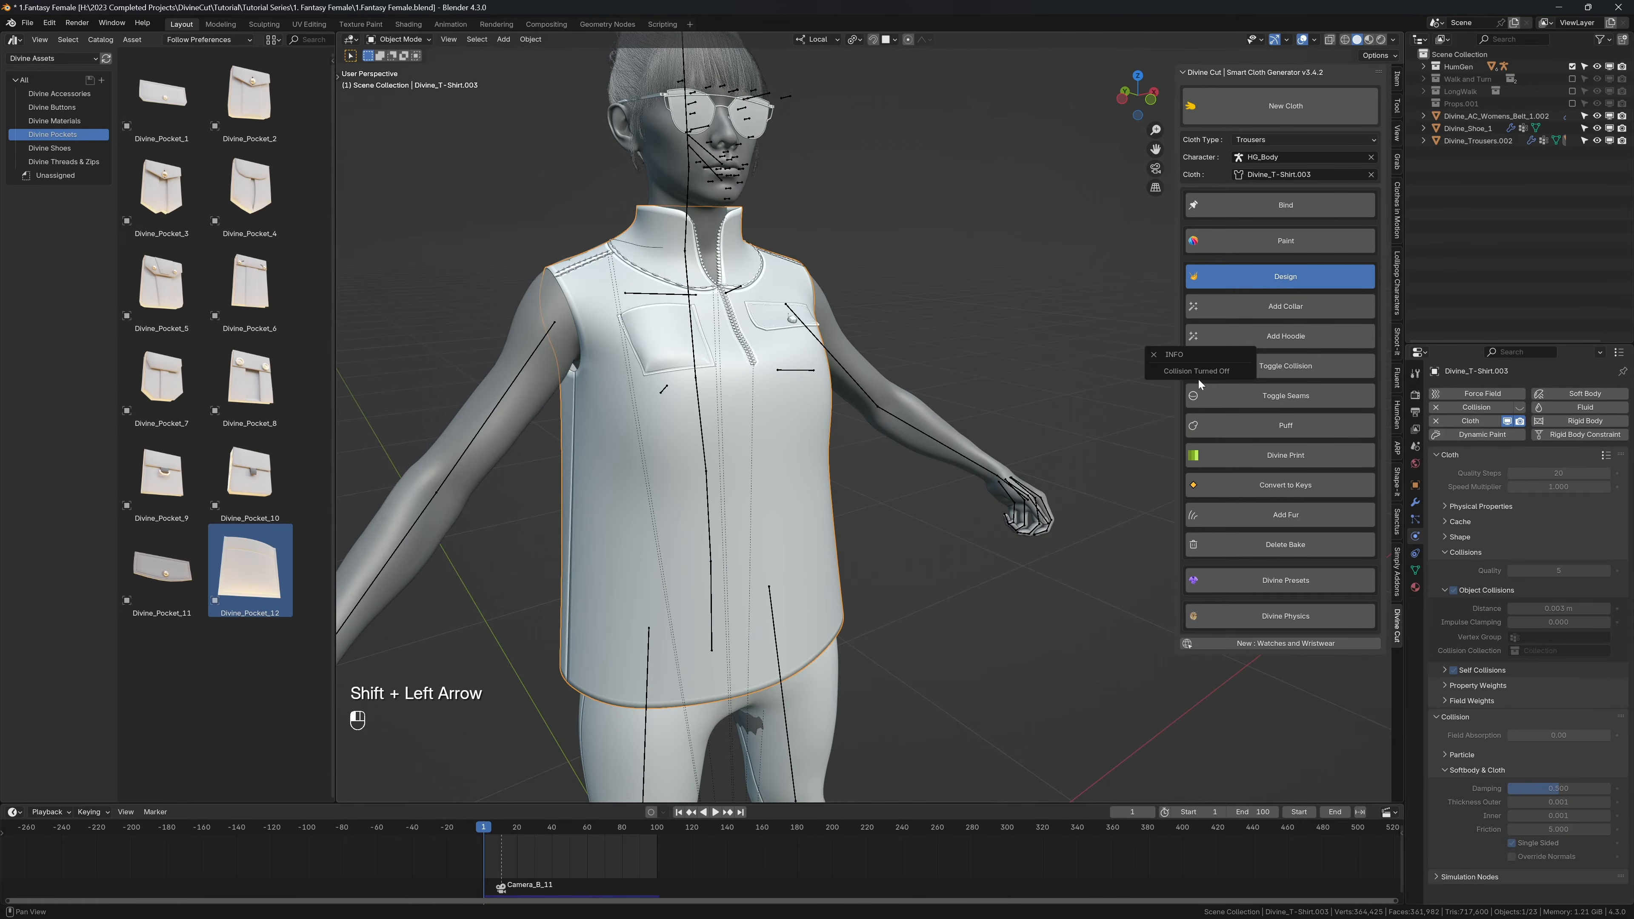
pyautogui.click(1229, 373)
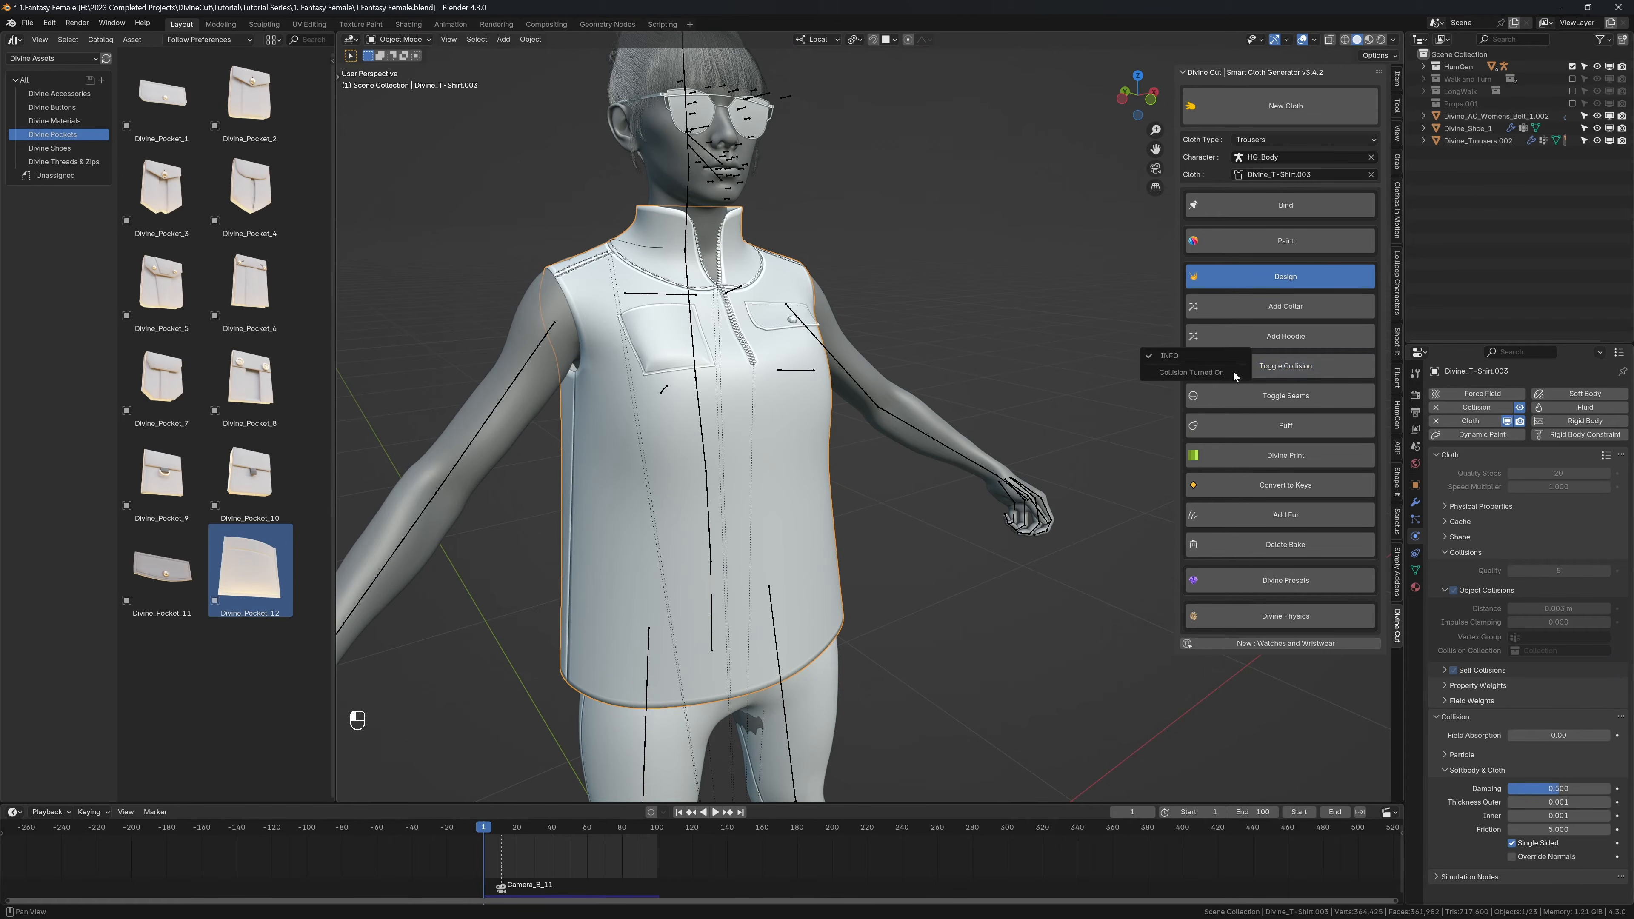
# Step: Select the right chest pocket and play the animation with overlays hidden to check how it deforms with the shirt
pyautogui.keyDown('shift'); pyautogui.click(655, 330); pyautogui.keyUp('shift')
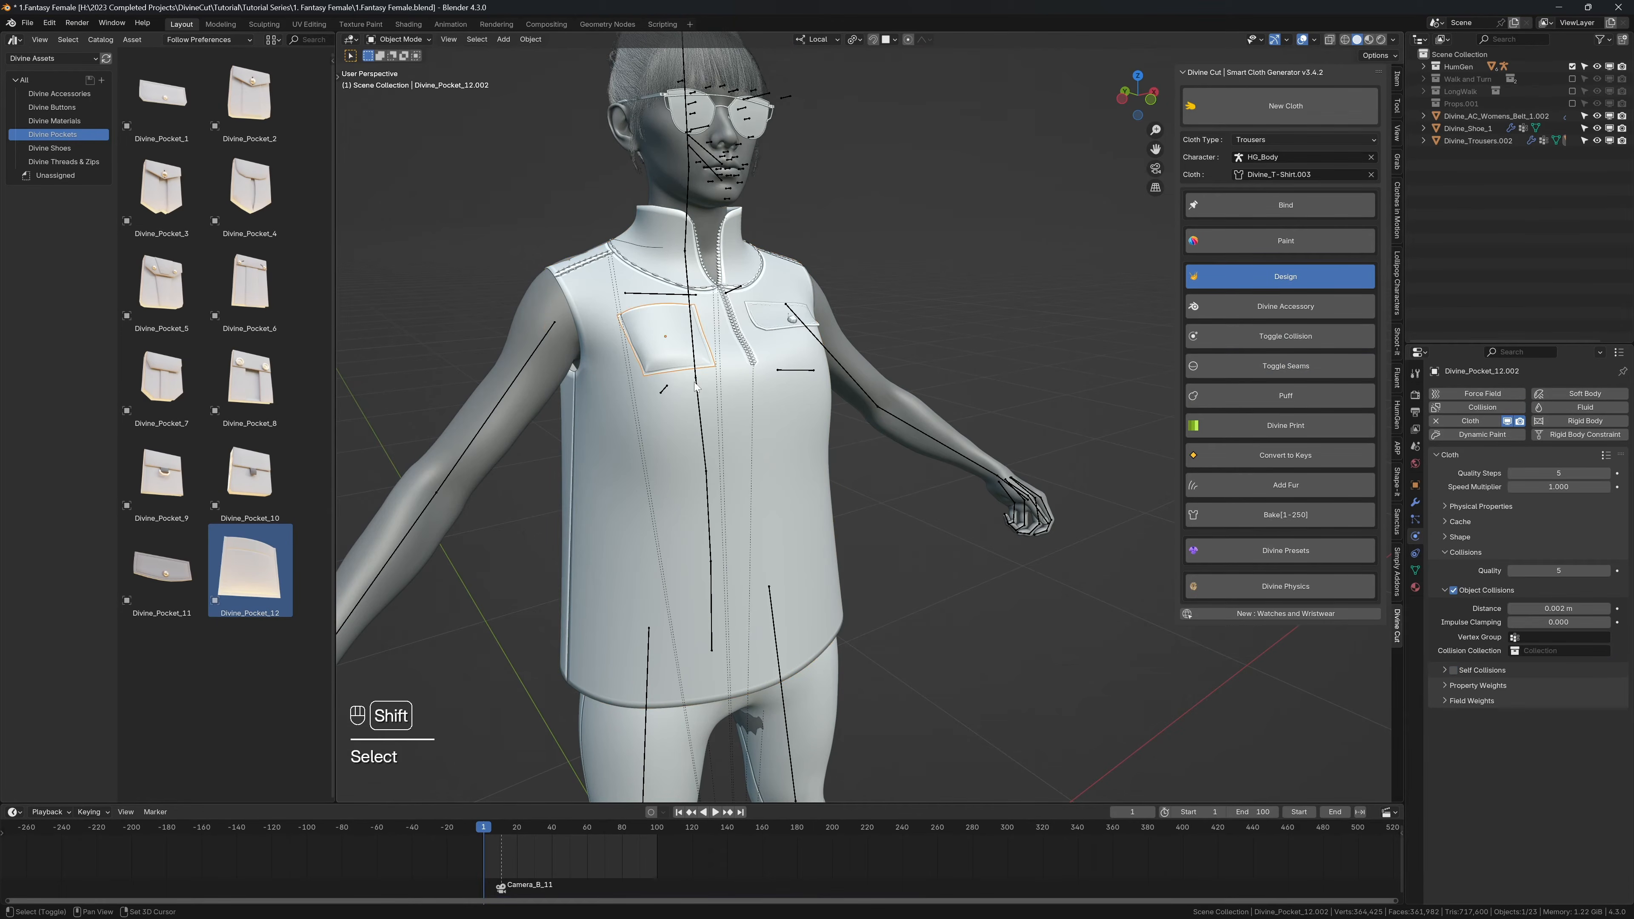
pyautogui.hotkey('shift', 'space')
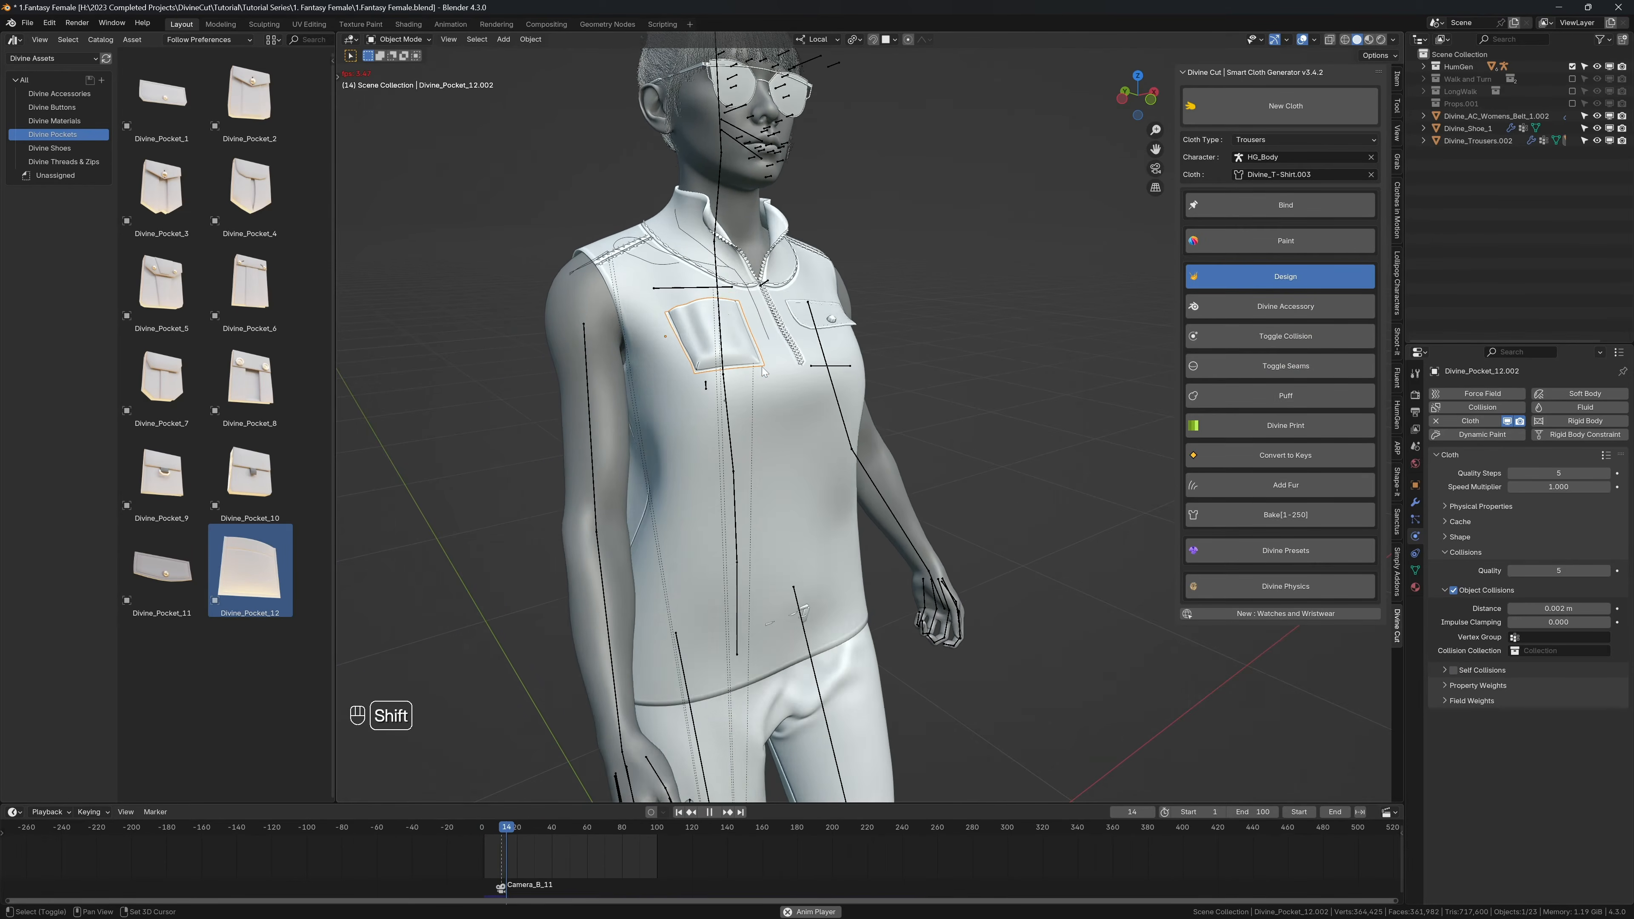
pyautogui.hotkey('shift', 'alt', 'z')
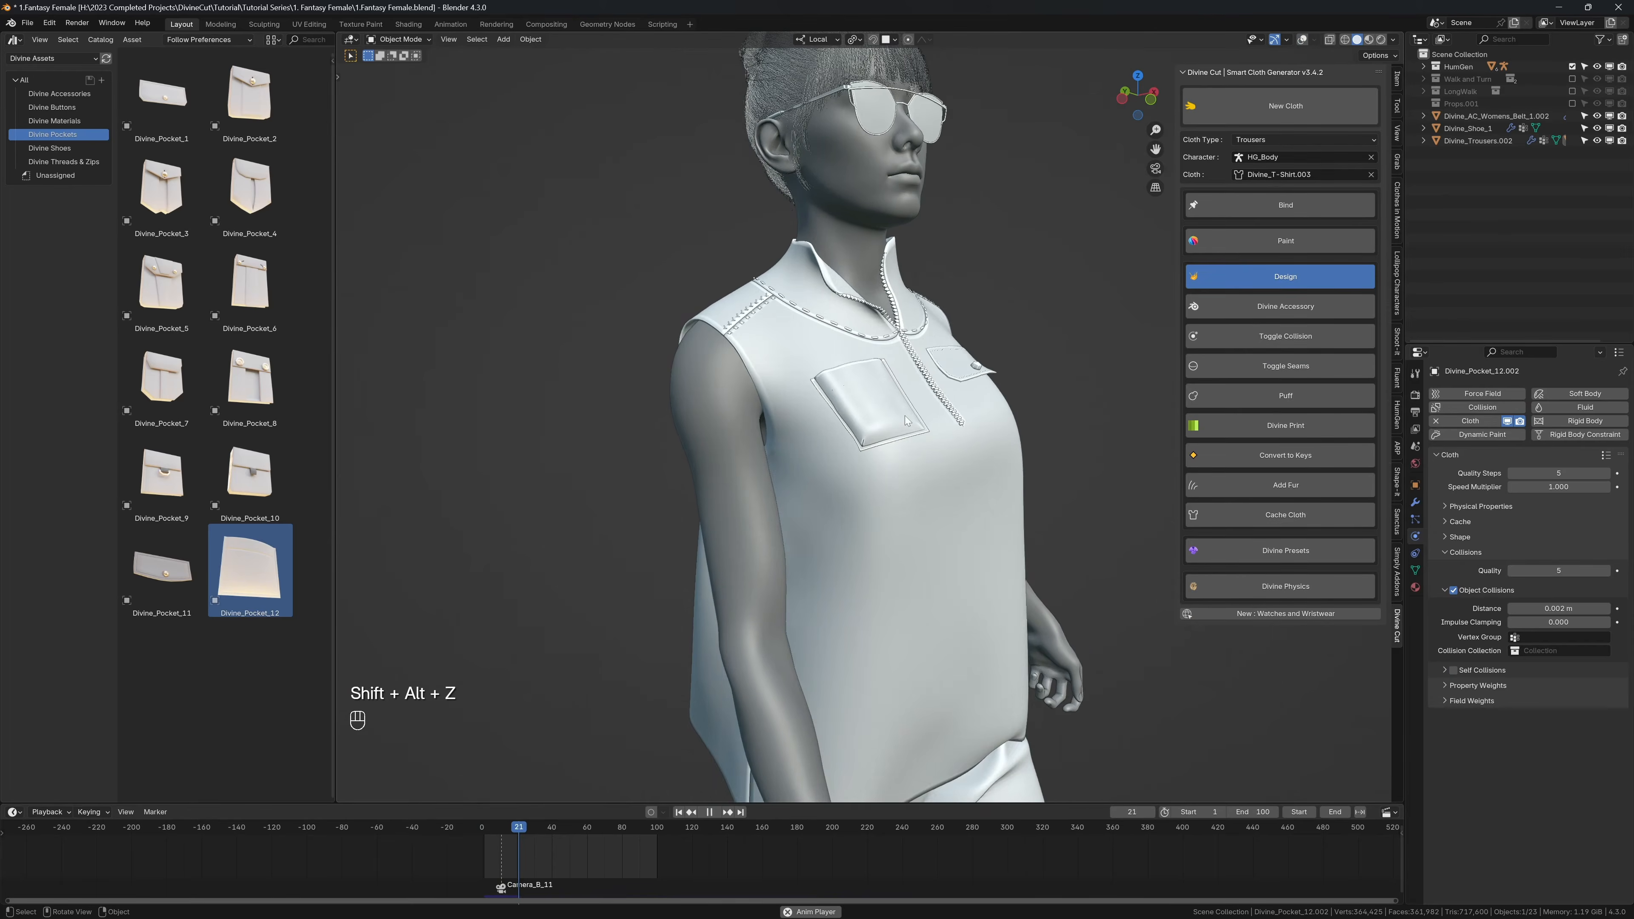
pyautogui.hotkey('shift', 'space')
pyautogui.moveTo(861, 407); pyautogui.dragTo(816, 431, button='middle')
pyautogui.hotkey('shift', 'alt', 'z')
pyautogui.hotkey('shift', 'alt', 'z')
pyautogui.scroll(-2, 816, 431)
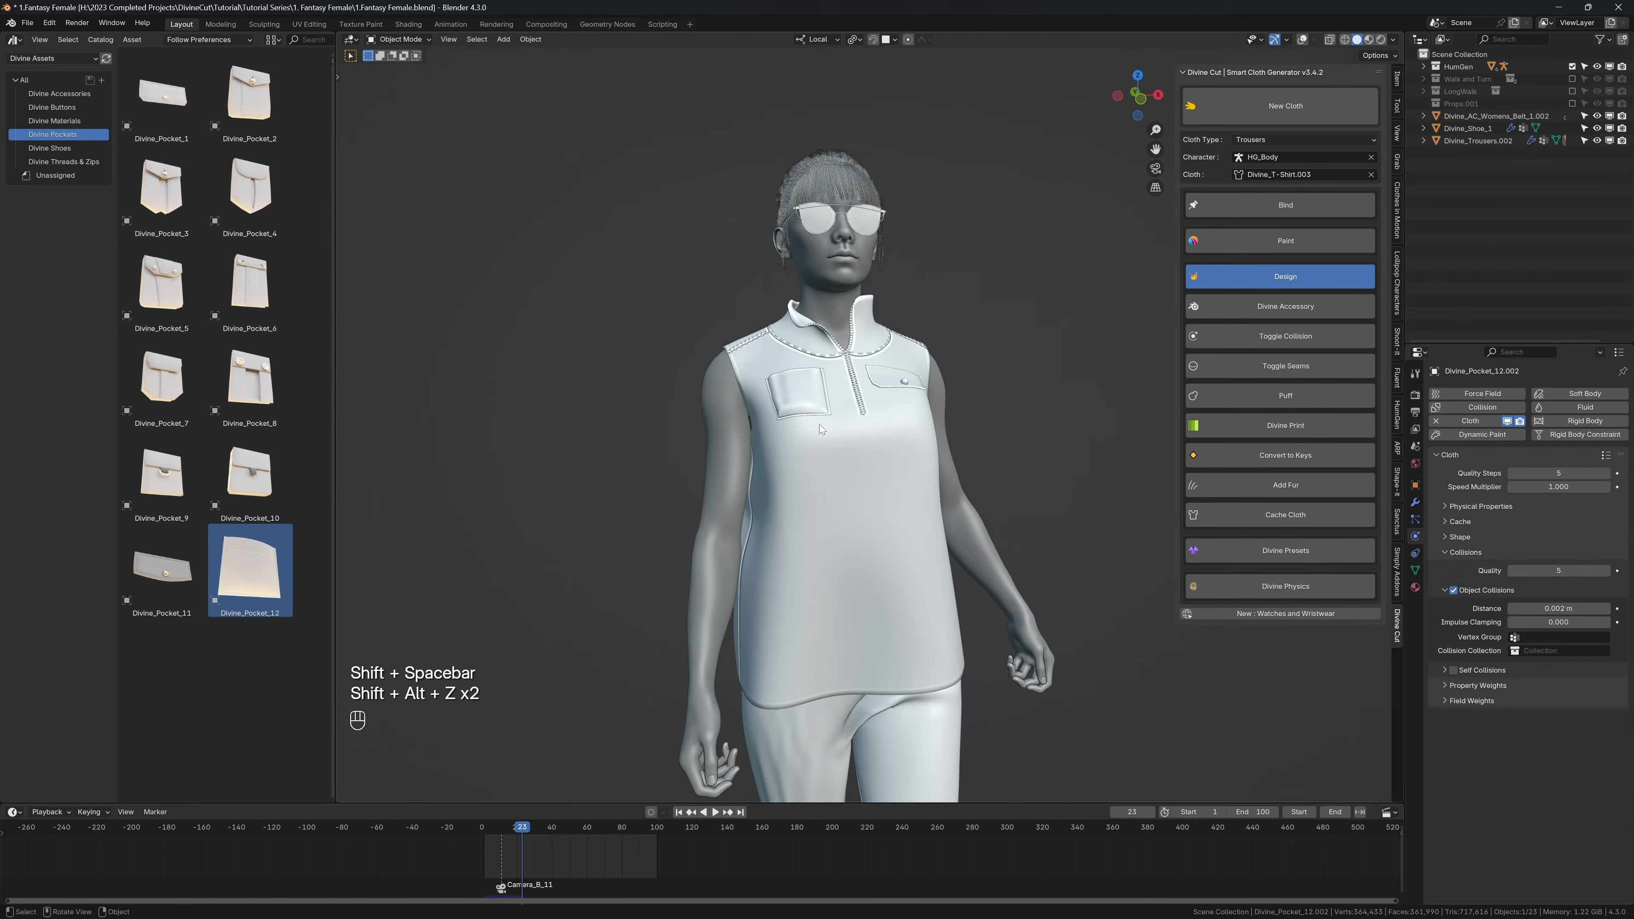
pyautogui.hotkey('shift', 'space')
pyautogui.hotkey('shift', 'space')
# Step: Try Rendered viewport shading and return to Solid
pyautogui.press('z')
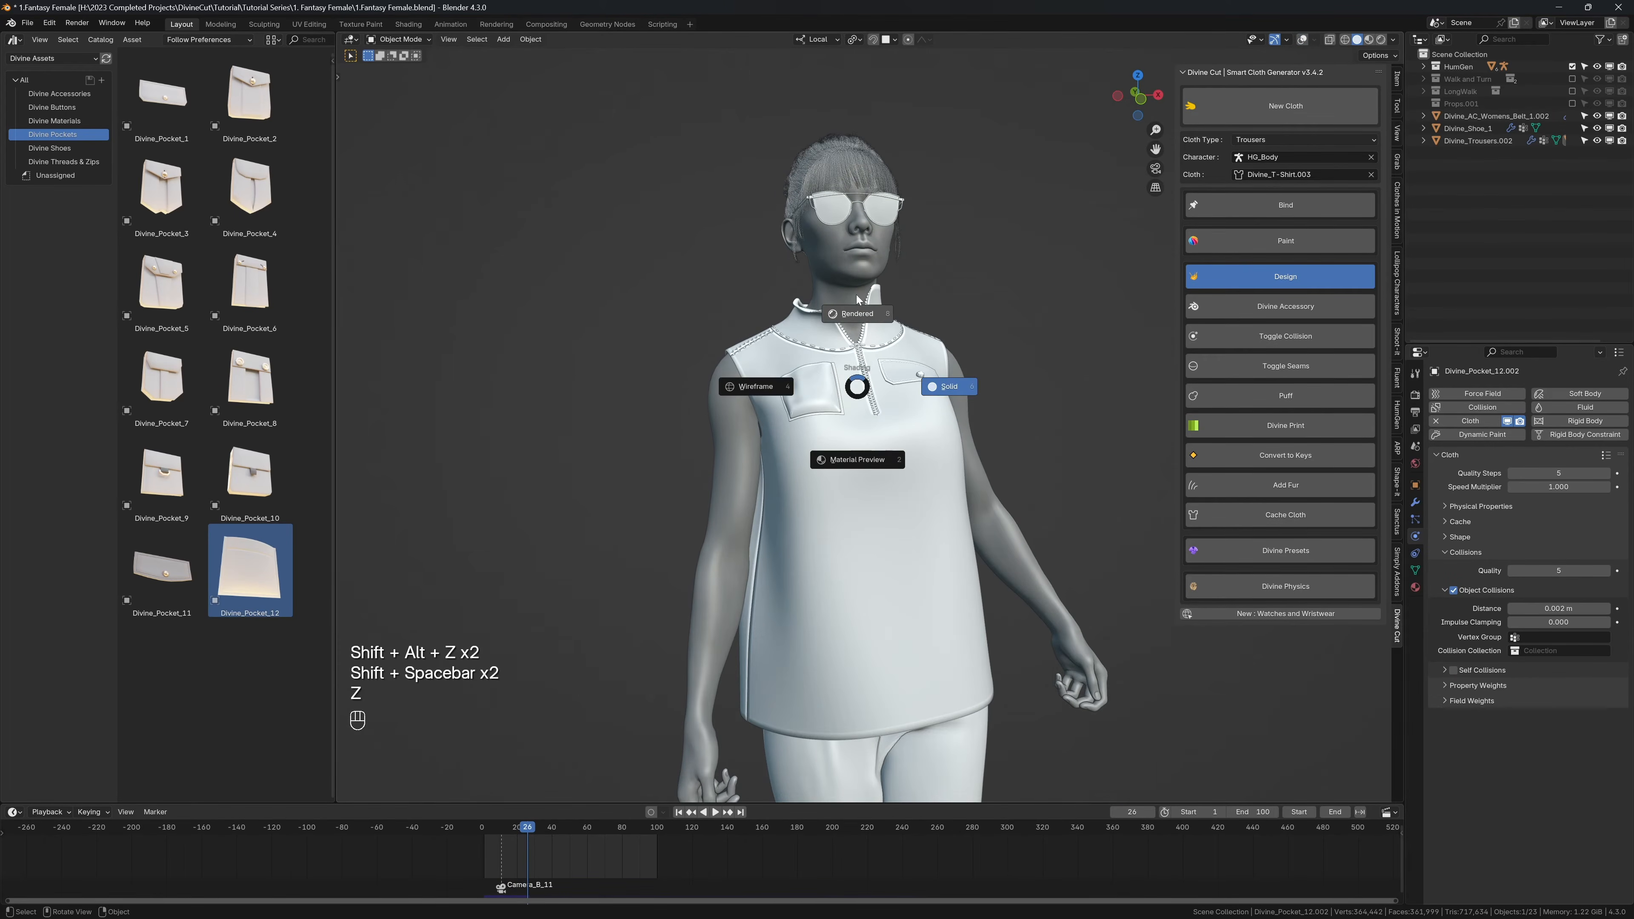
pyautogui.click(831, 348)
pyautogui.press('z')
pyautogui.click(927, 355)
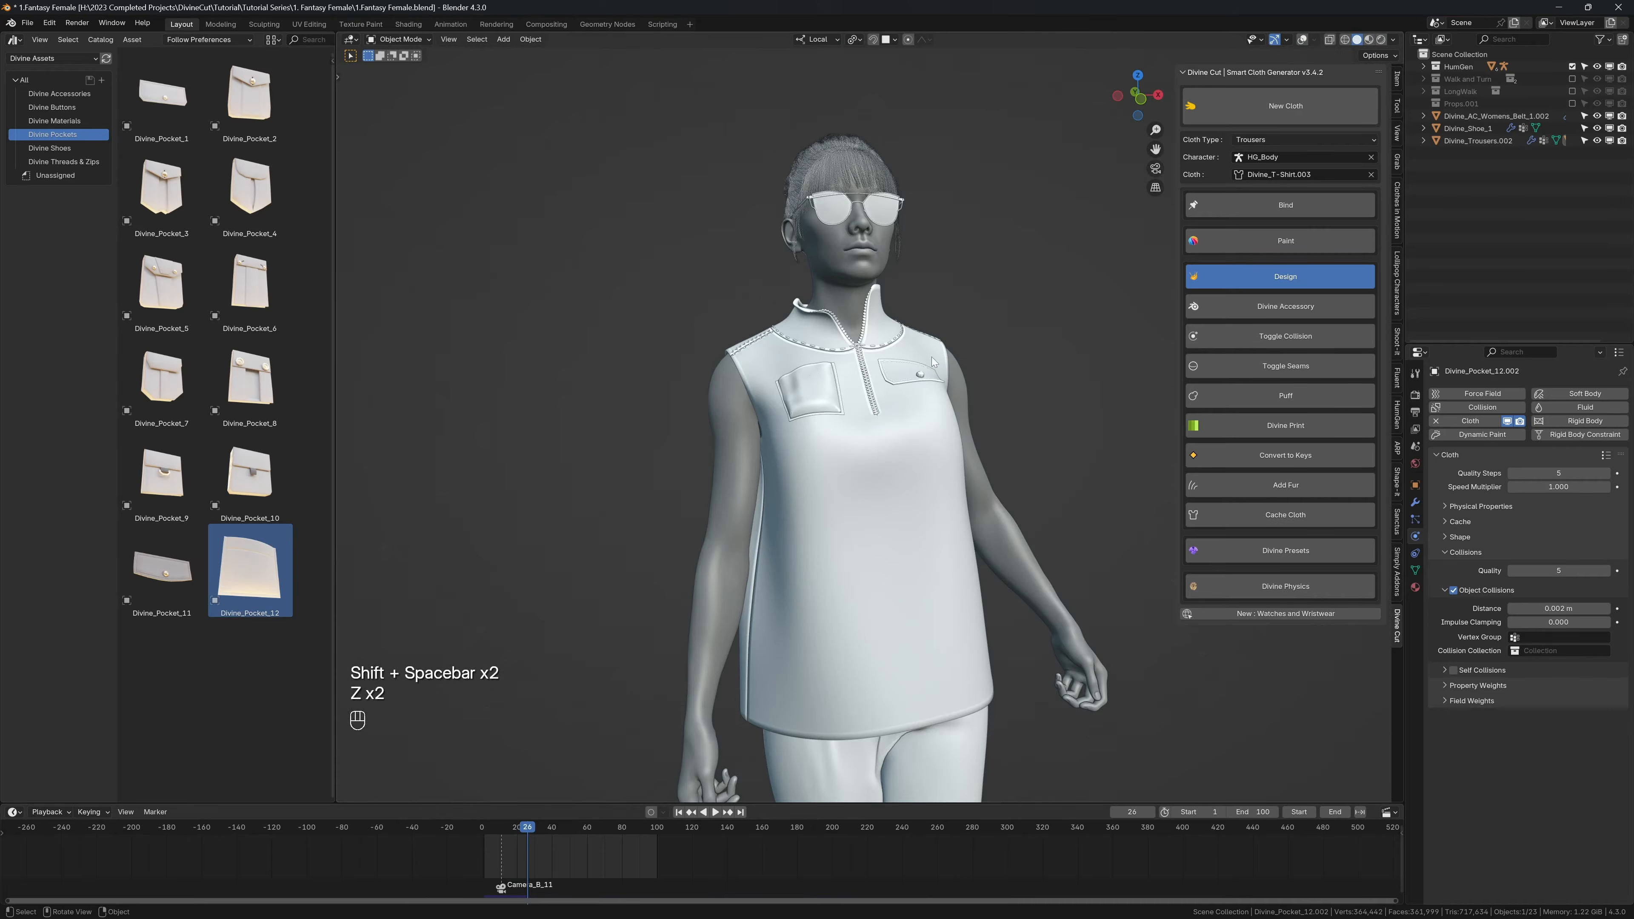
# Step: Return to the first frame, place Divine_Pocket_6 on the lower left front of the shirt and move it towards the side
pyautogui.hotkey('shift', 'alt', 'z')
pyautogui.hotkey('shift', 'Left')
pyautogui.scroll(3, 714, 335)
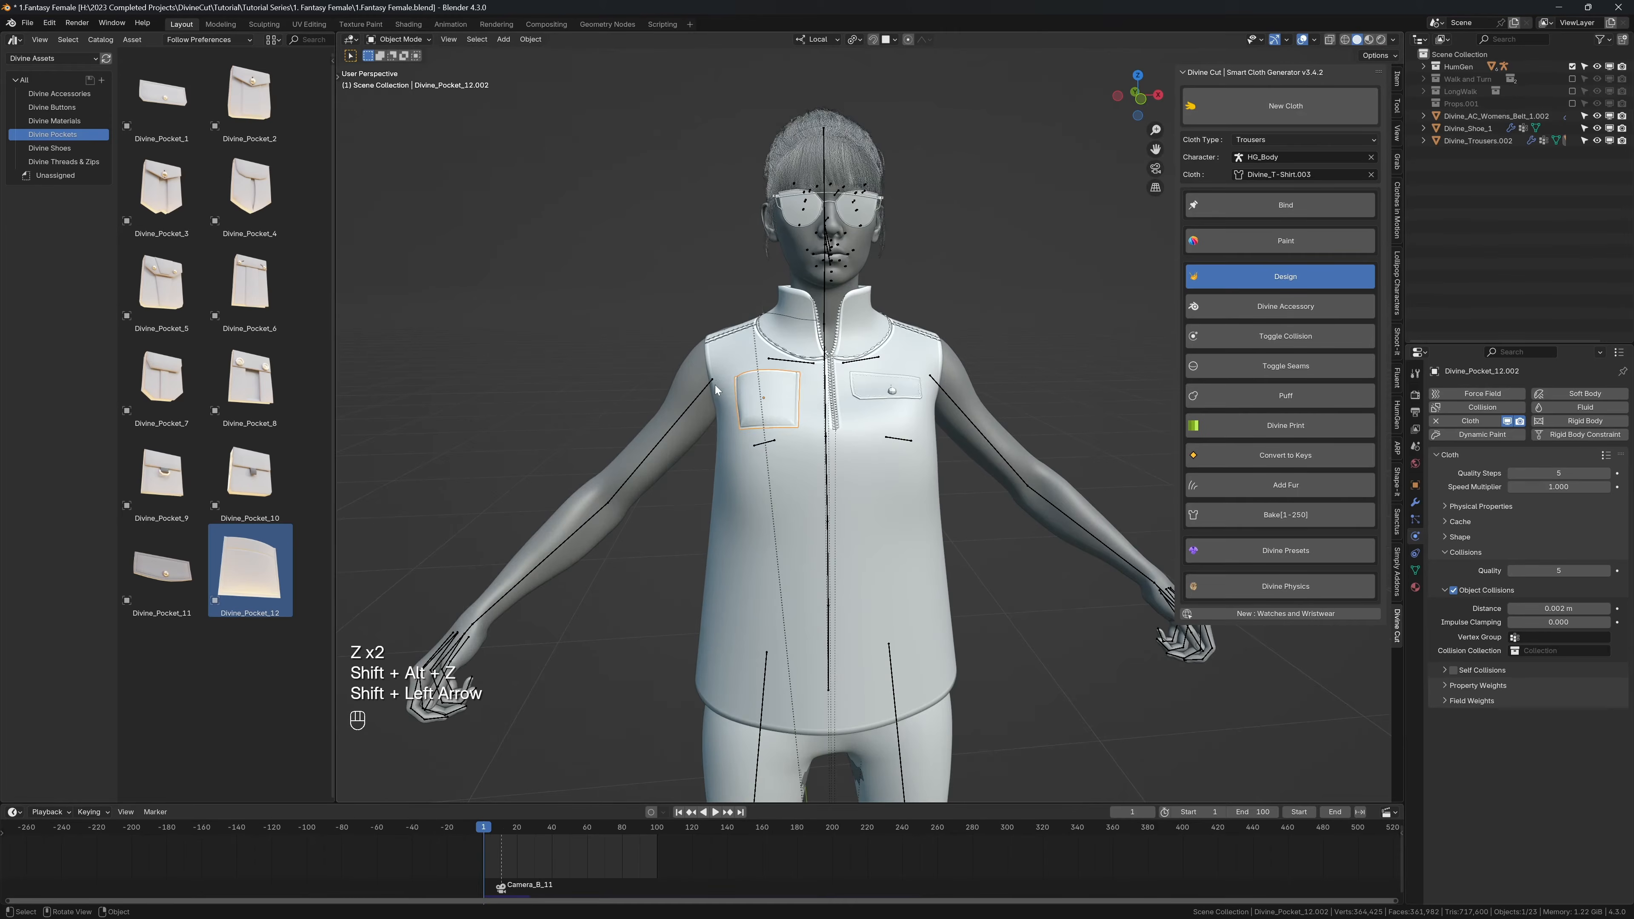
pyautogui.keyDown('shift'); pyautogui.moveTo(526, 168); pyautogui.dragTo(509, 116, button='middle'); pyautogui.keyUp('shift')
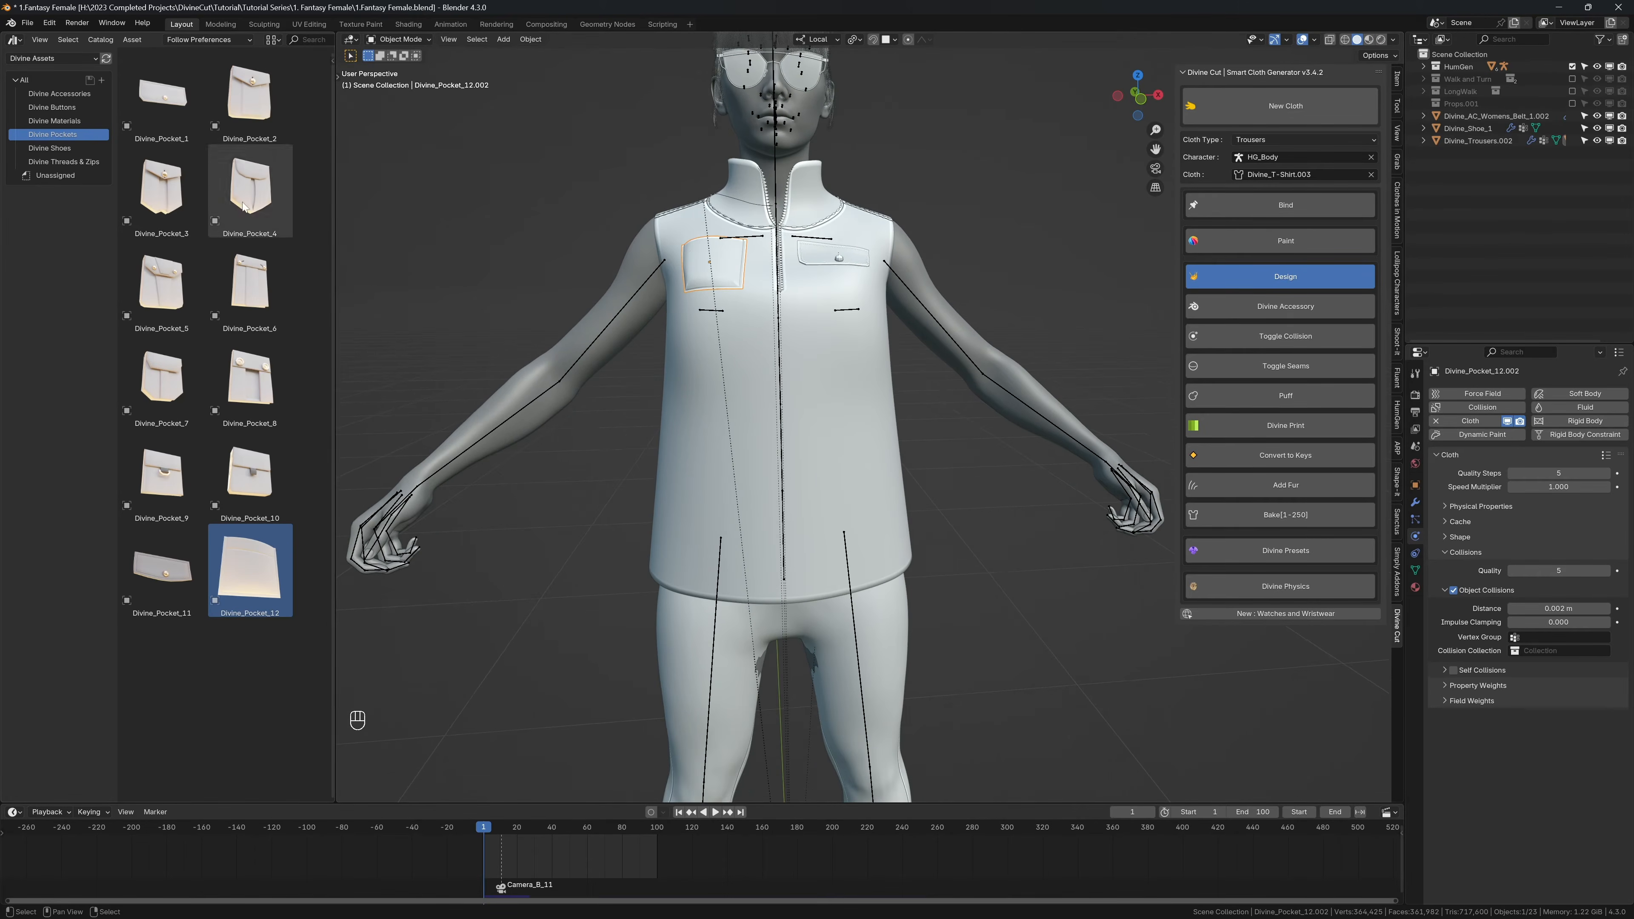
pyautogui.moveTo(250, 285); pyautogui.dragTo(886, 532)
pyautogui.moveTo(887, 533); pyautogui.dragTo(867, 517, button='middle')
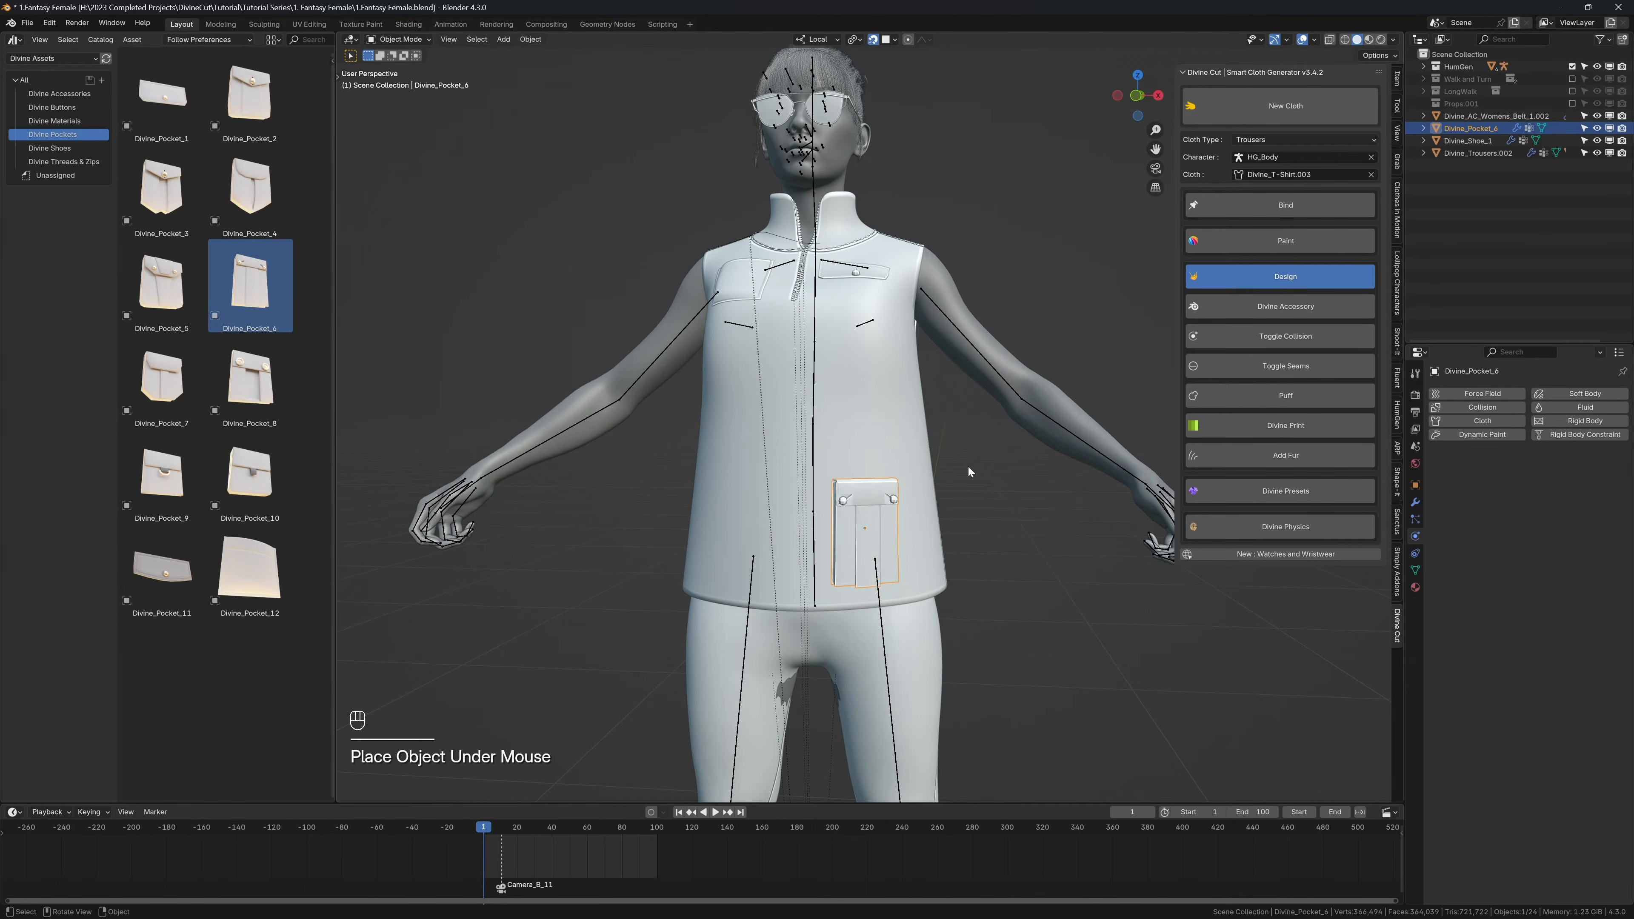
pyautogui.moveTo(966, 573); pyautogui.dragTo(933, 547, button='middle')
pyautogui.press('g')
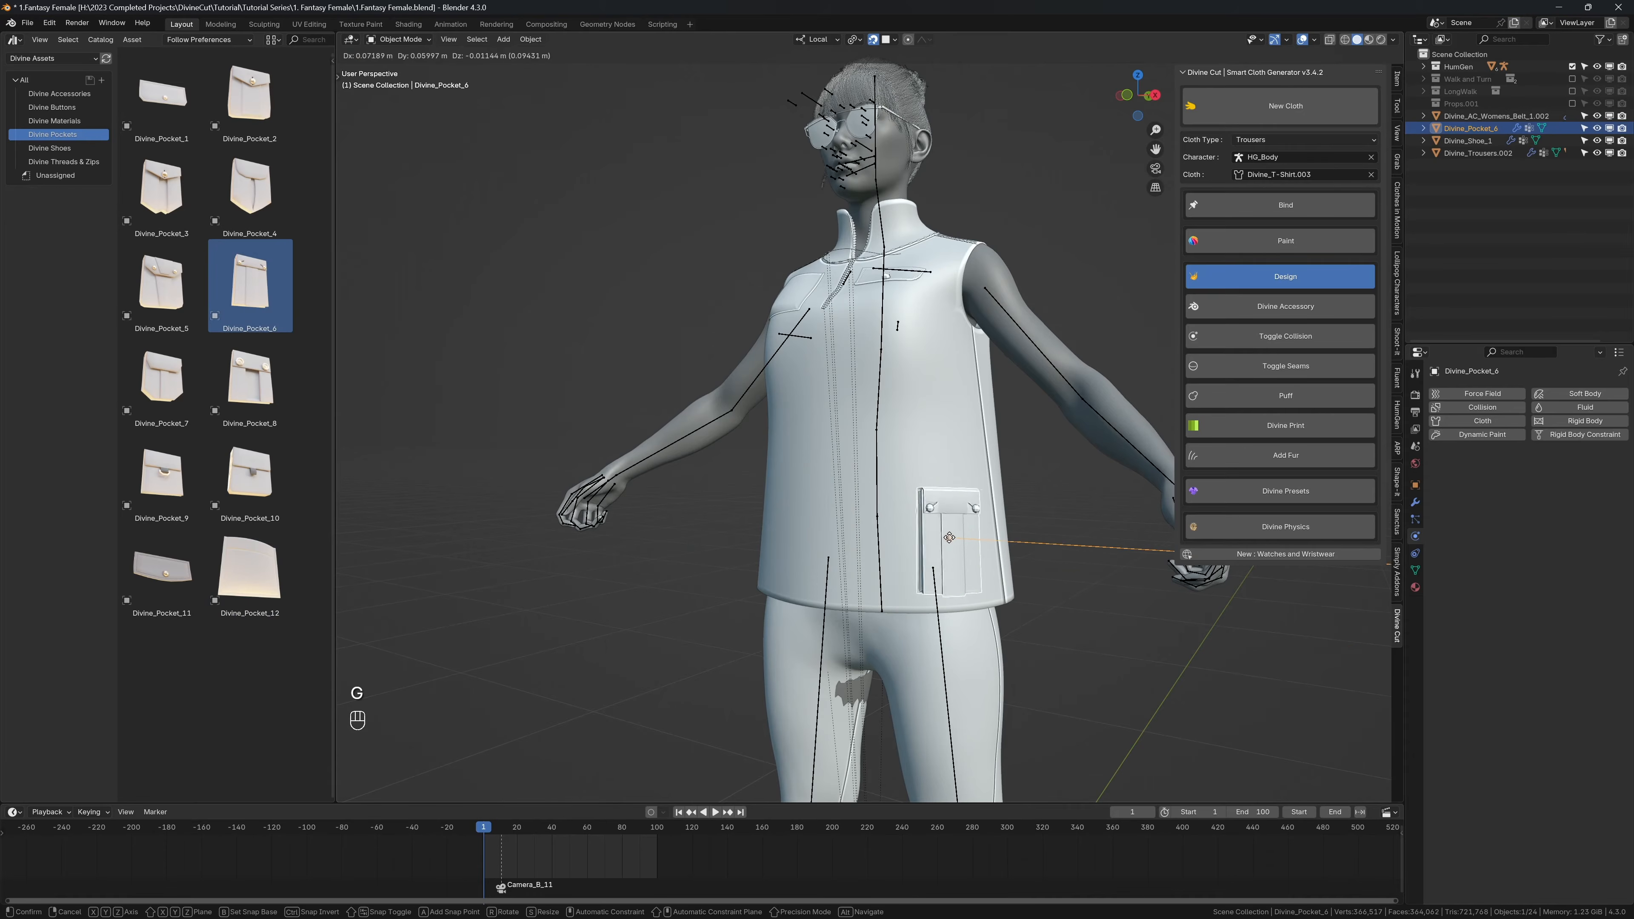
pyautogui.click(955, 539)
# Step: Scale the lower pocket to about 0.81 along its local X axis and move it closer to the shirt's hem
pyautogui.press('s')
pyautogui.press('z')
pyautogui.press('s')
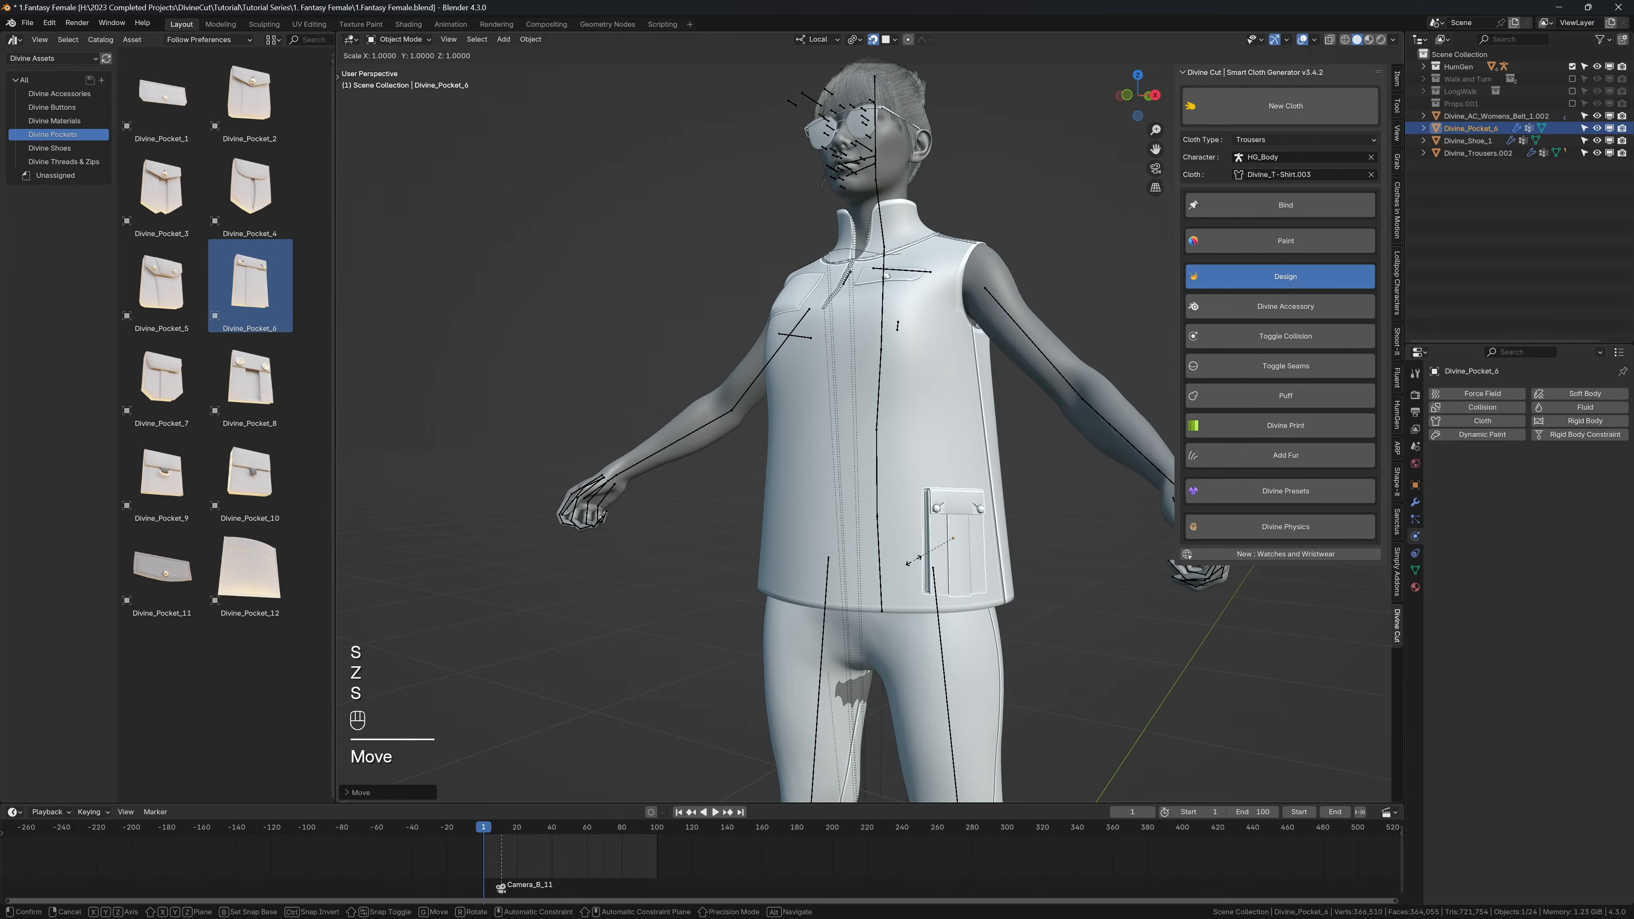
pyautogui.press('y')
pyautogui.press('s')
pyautogui.press('x')
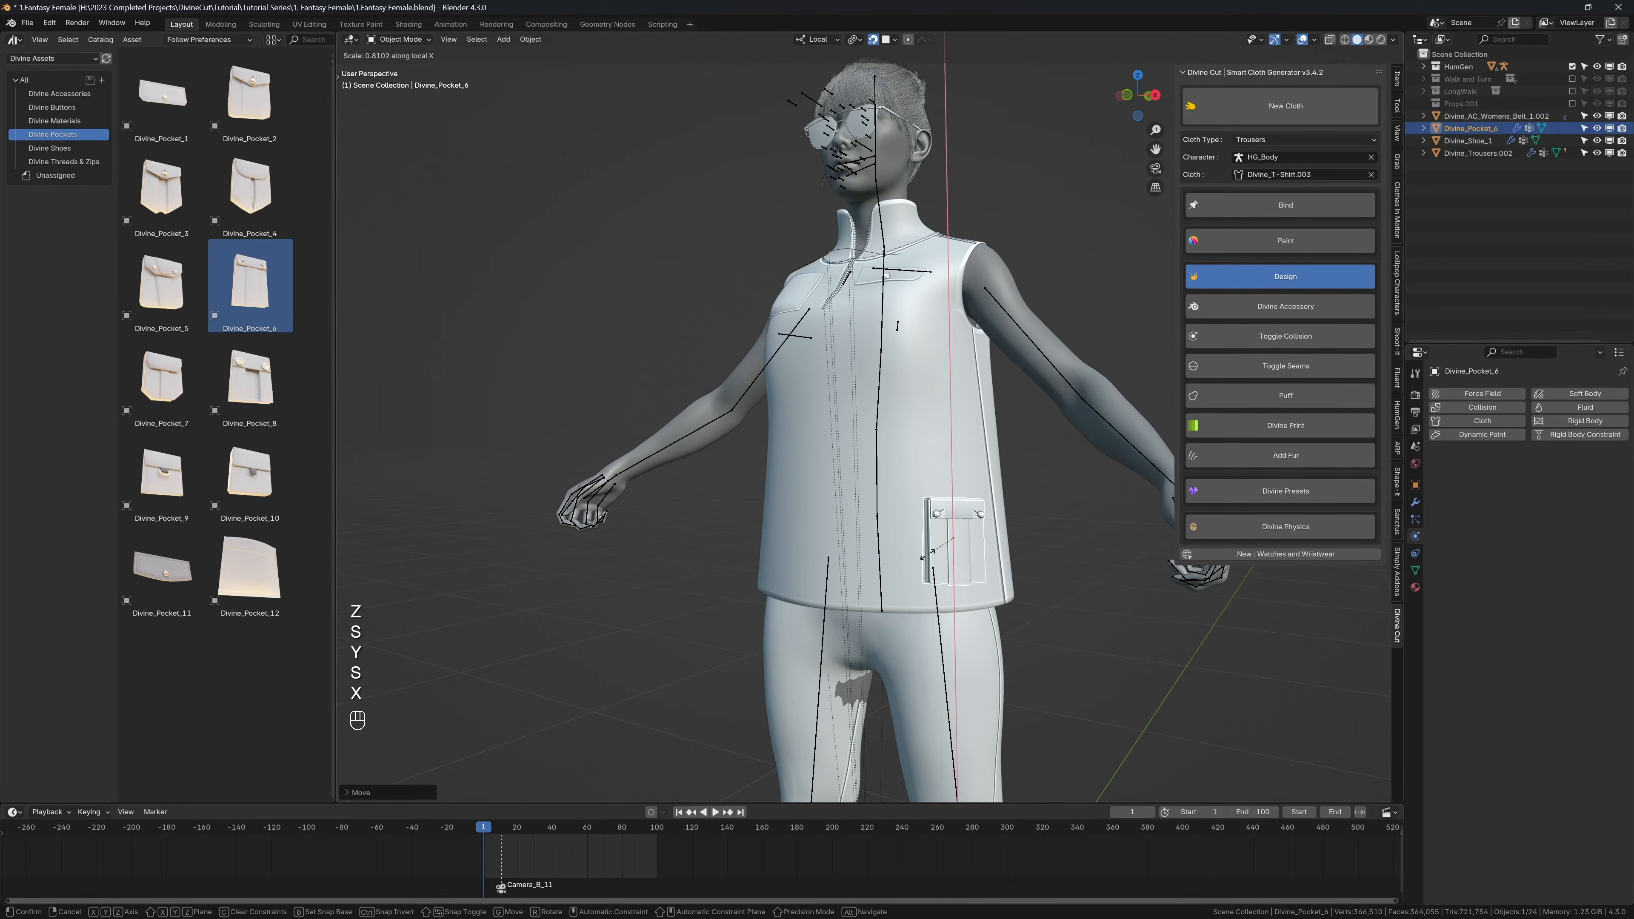
pyautogui.click(927, 554)
pyautogui.press('g')
pyautogui.click(952, 549)
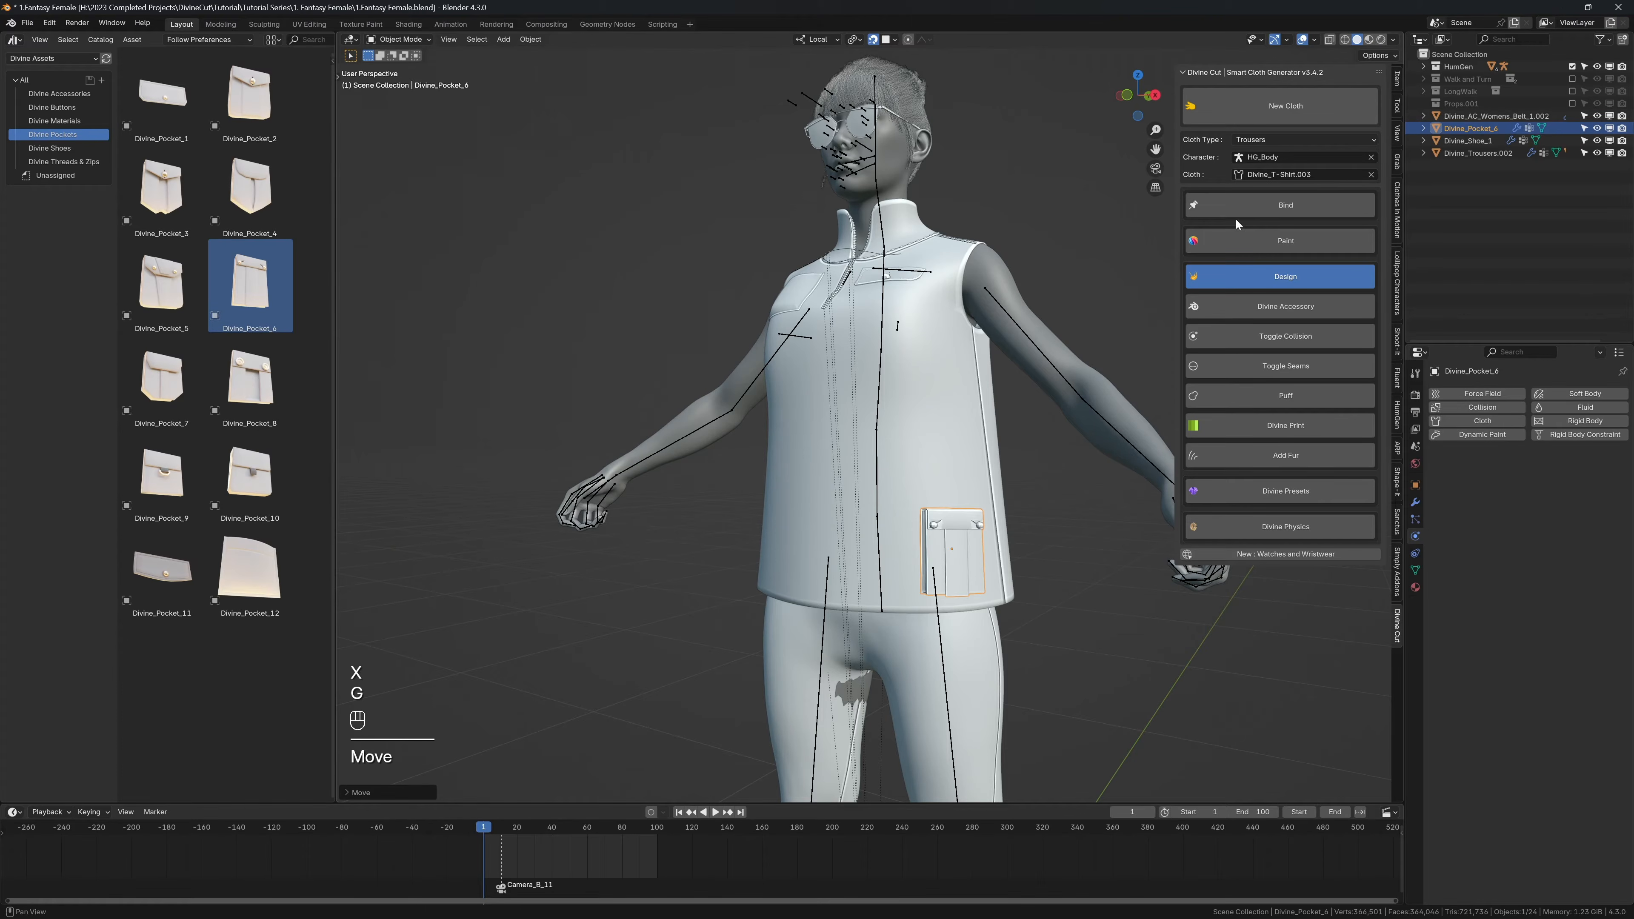
# Step: Check the lower pocket's placement from the front and add a Mirror modifier to it
pyautogui.click(1222, 212)
pyautogui.moveTo(926, 370); pyautogui.dragTo(961, 383, button='middle')
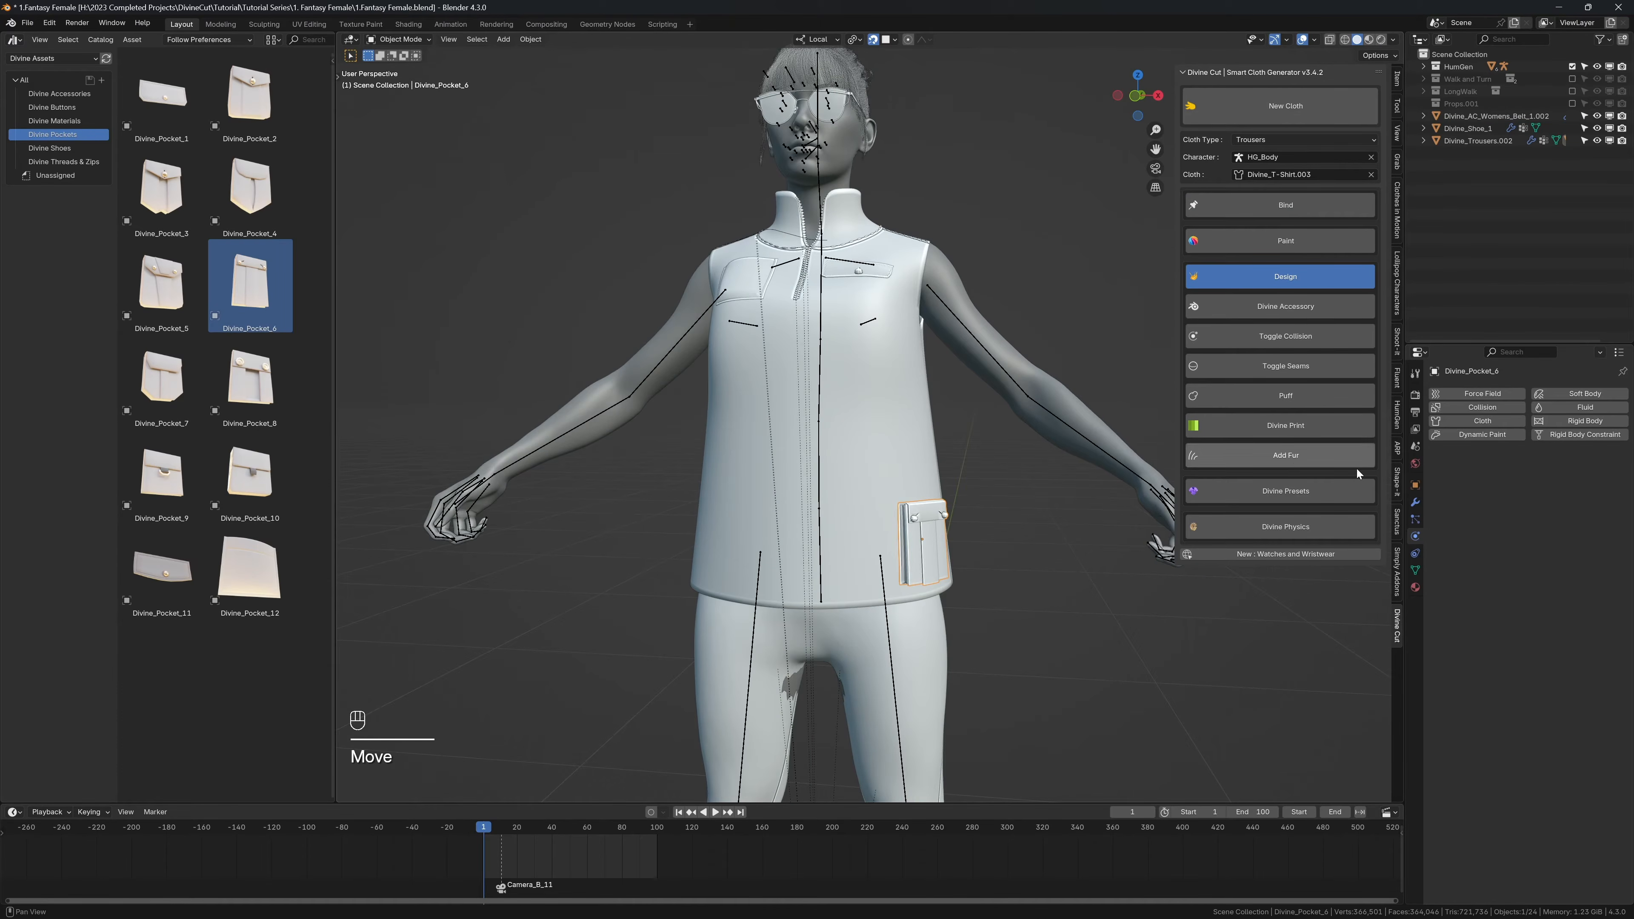
pyautogui.click(1415, 502)
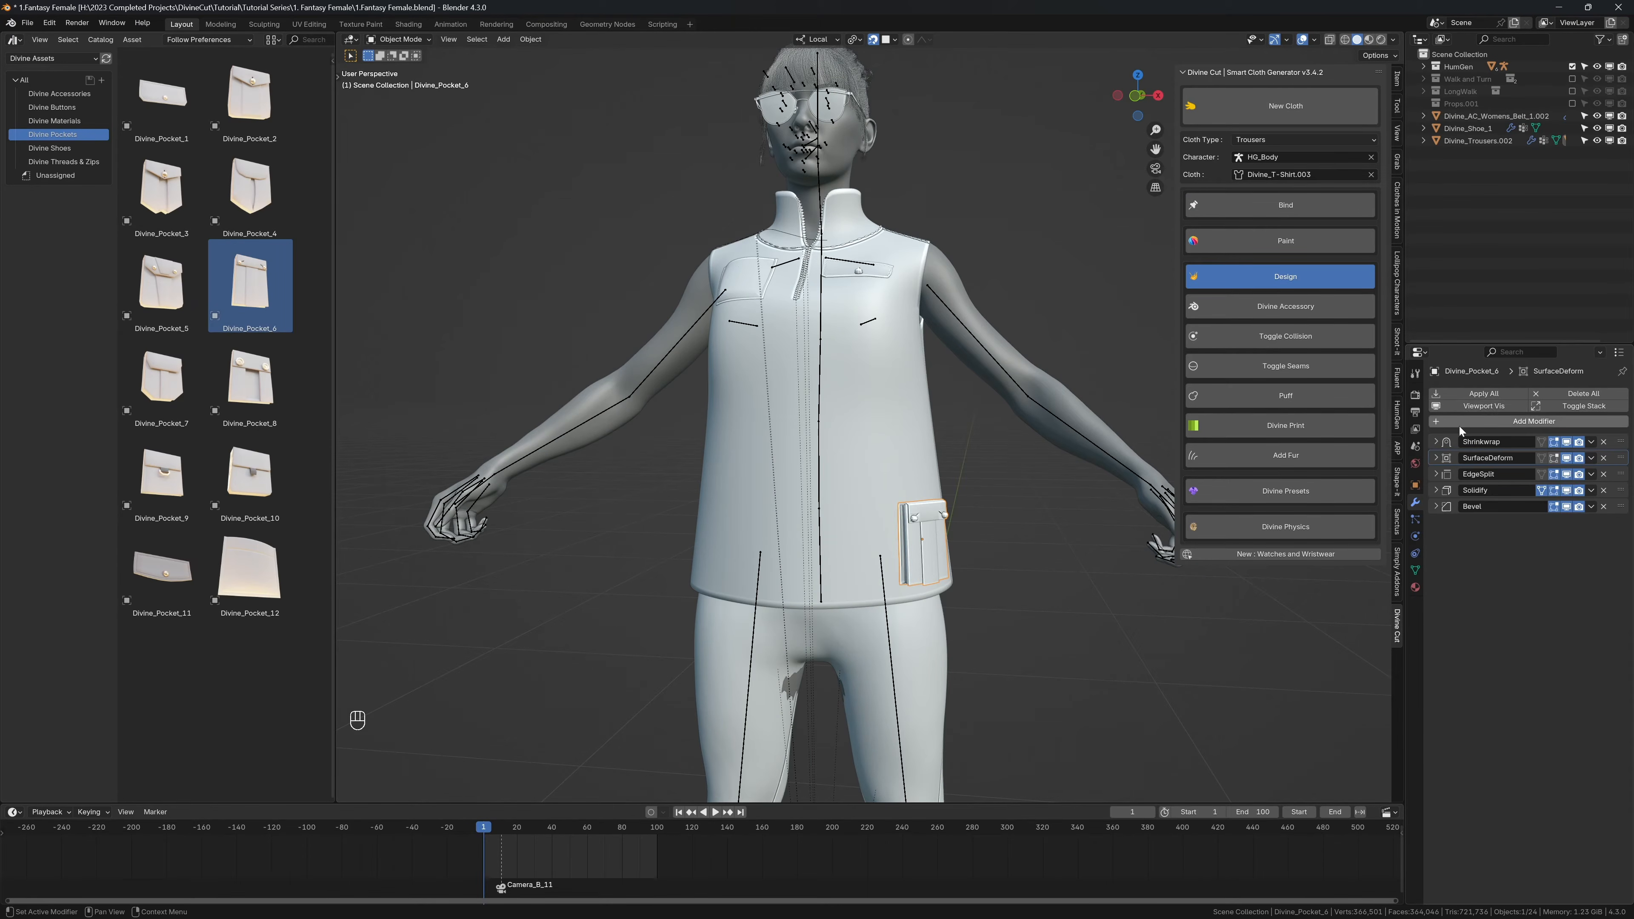
pyautogui.click(1457, 424)
pyautogui.write('mir')
pyautogui.press('Return')
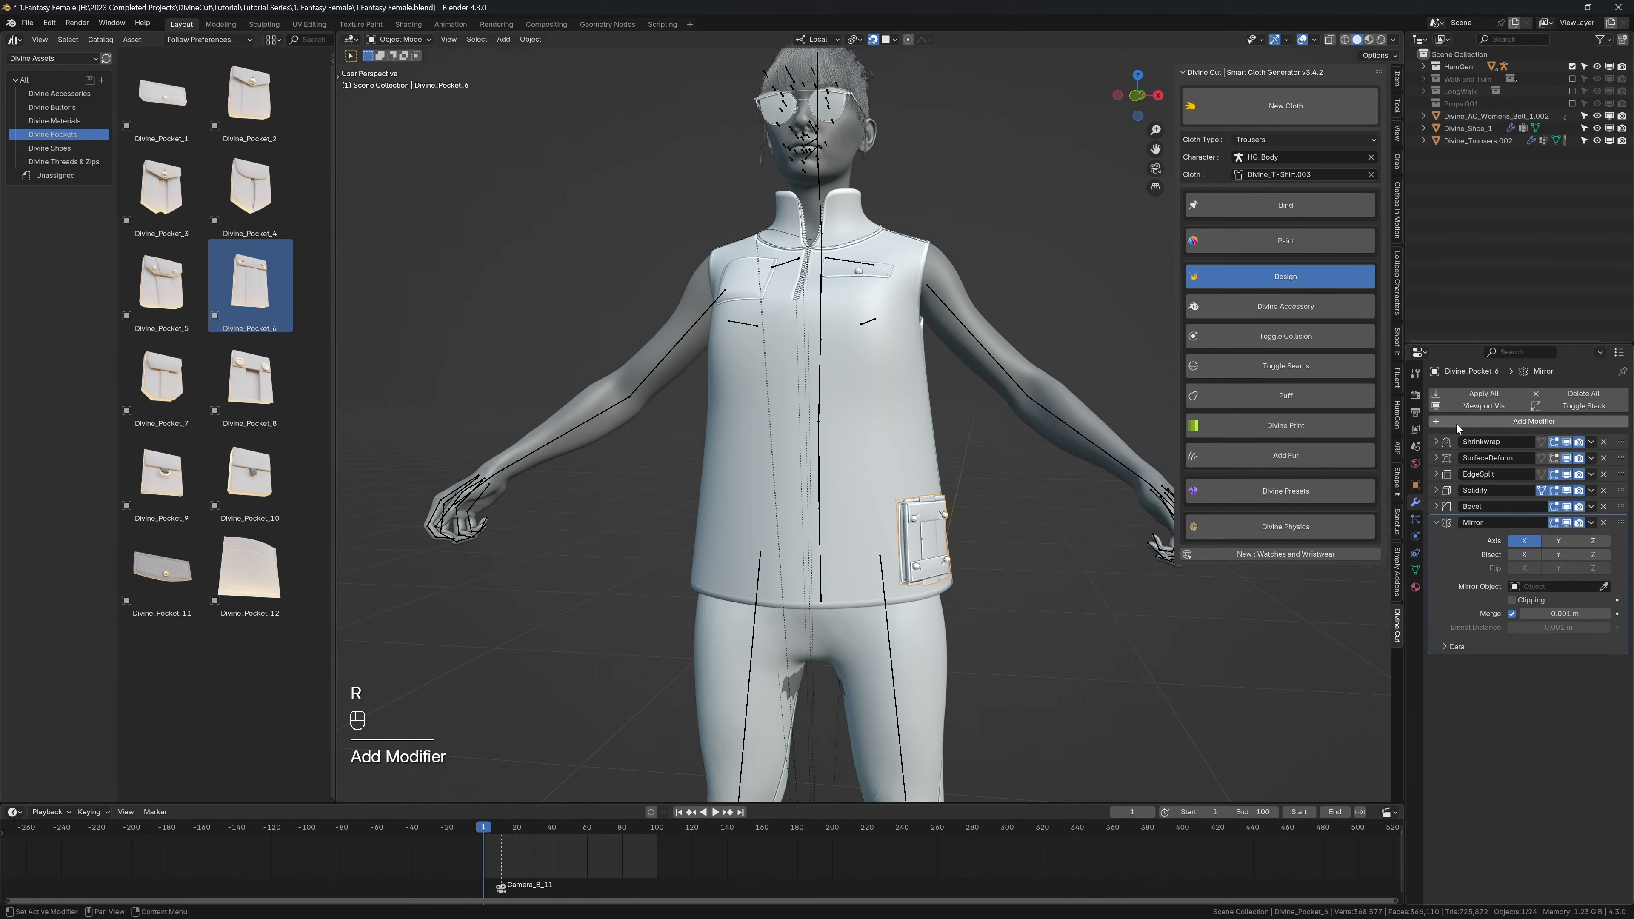
# Step: Place the pocket's Mirror modifier directly after Shrinkwrap and use Divine_T-Shirt.003 as its mirror object
pyautogui.click(1436, 522)
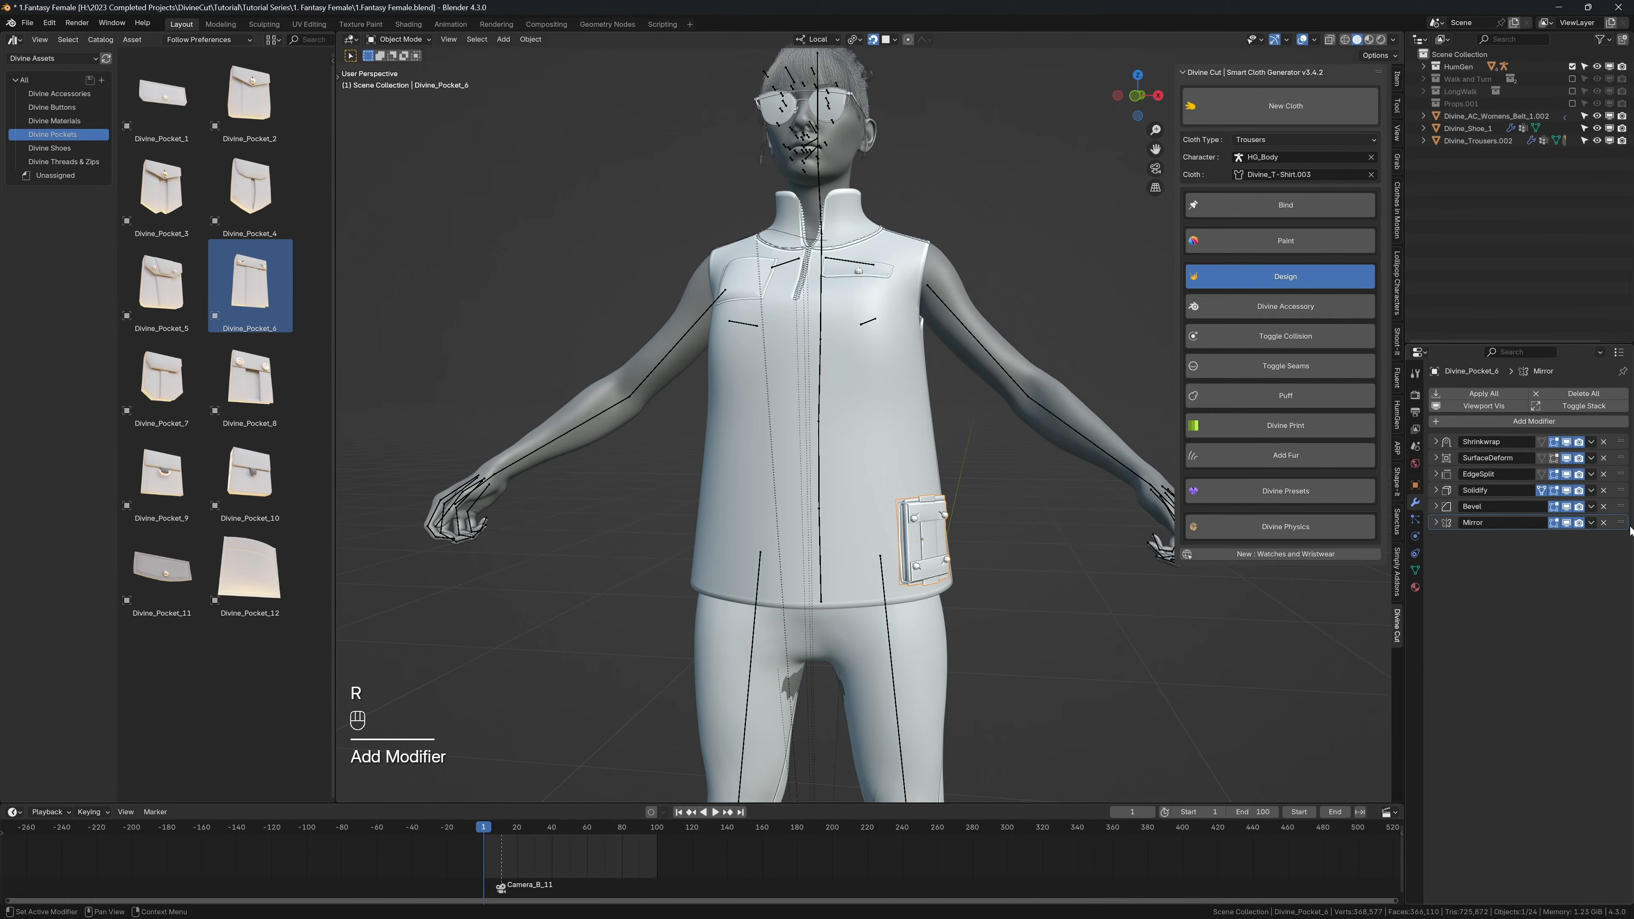
pyautogui.moveTo(1622, 522); pyautogui.dragTo(1621, 458)
pyautogui.click(1436, 457)
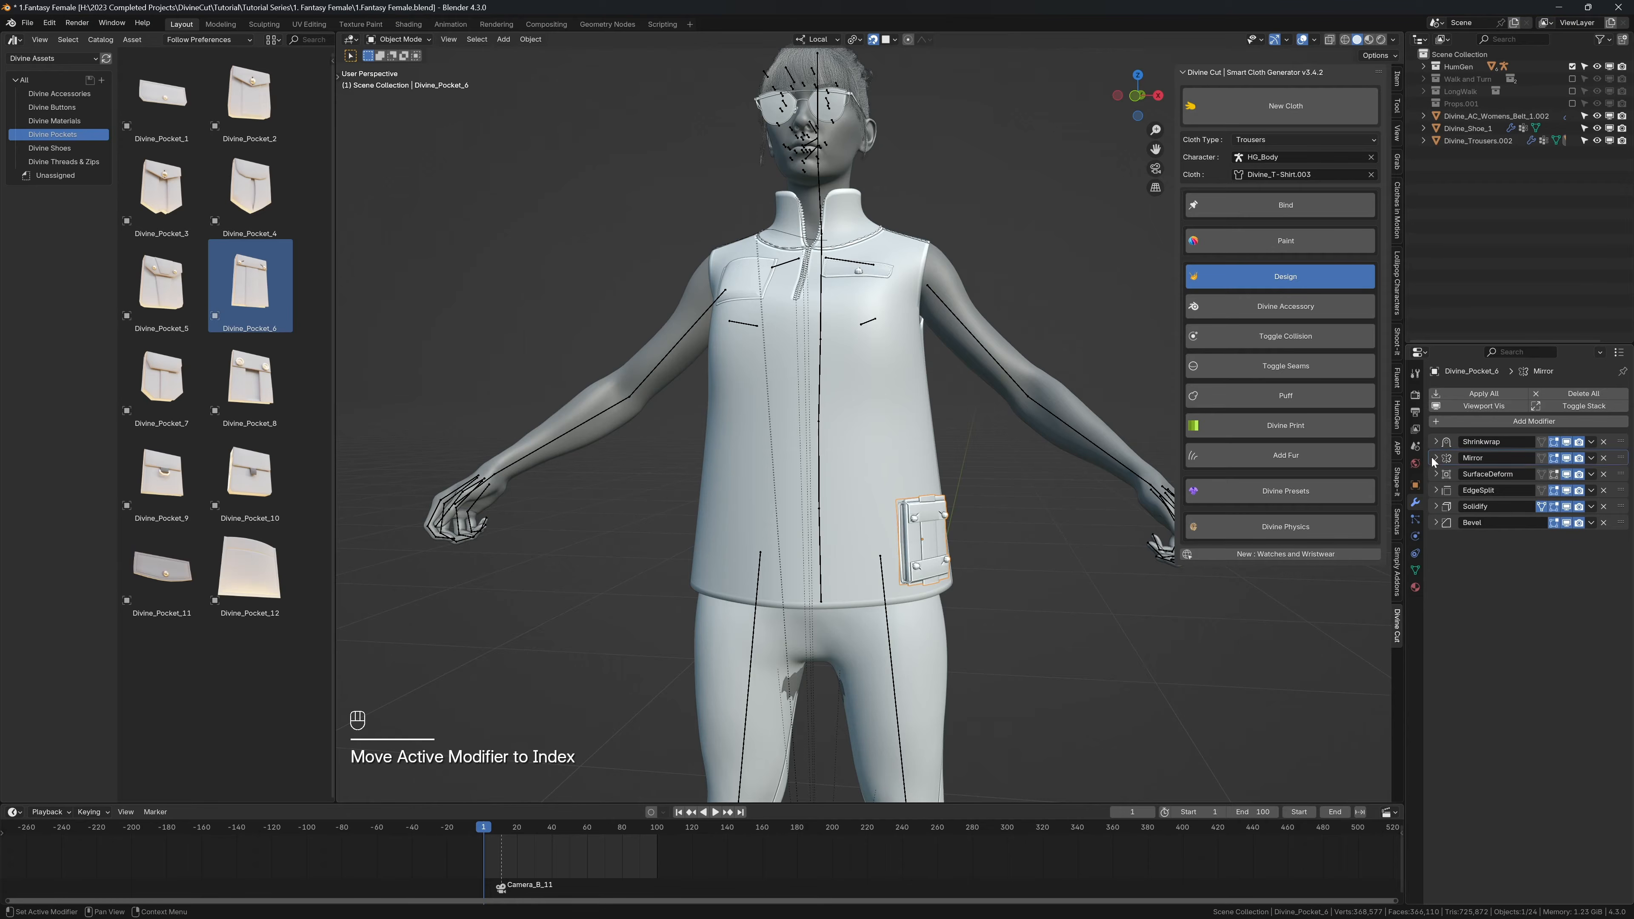
pyautogui.click(896, 446)
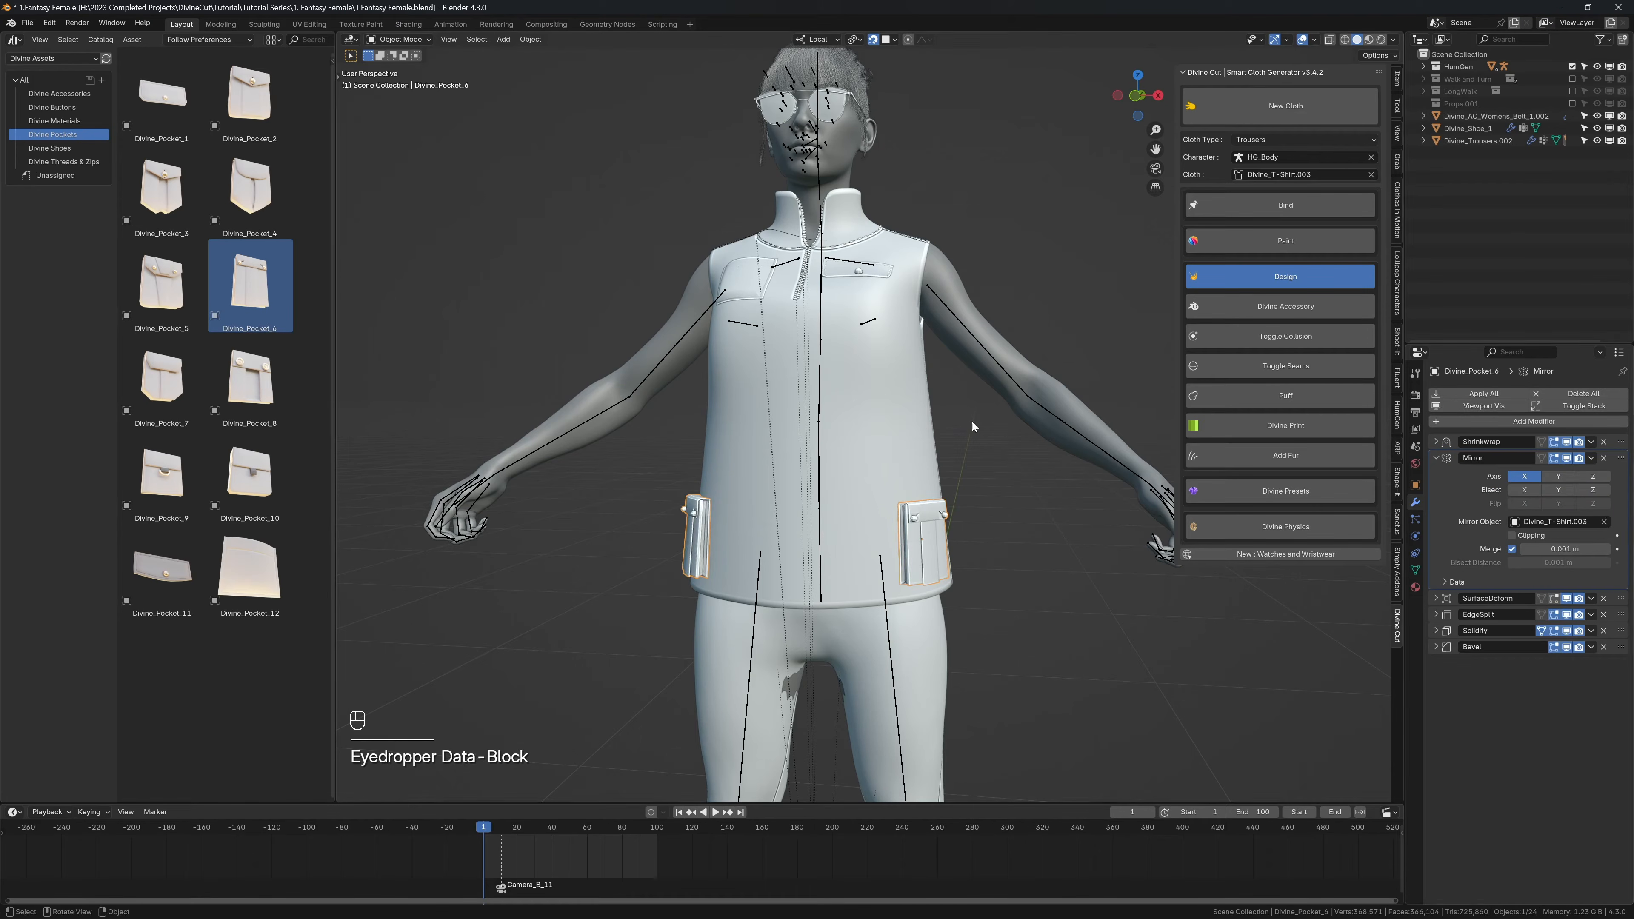
# Step: Bind the mirrored lower pockets to the shirt, play the animation with overlays hidden to check them, and return to the first frame
pyautogui.click(1269, 283)
pyautogui.hotkey('shift', 'alt', 'z')
pyautogui.scroll(2, 1055, 328)
pyautogui.scroll(-2, 925, 402)
pyautogui.hotkey('shift', 'space')
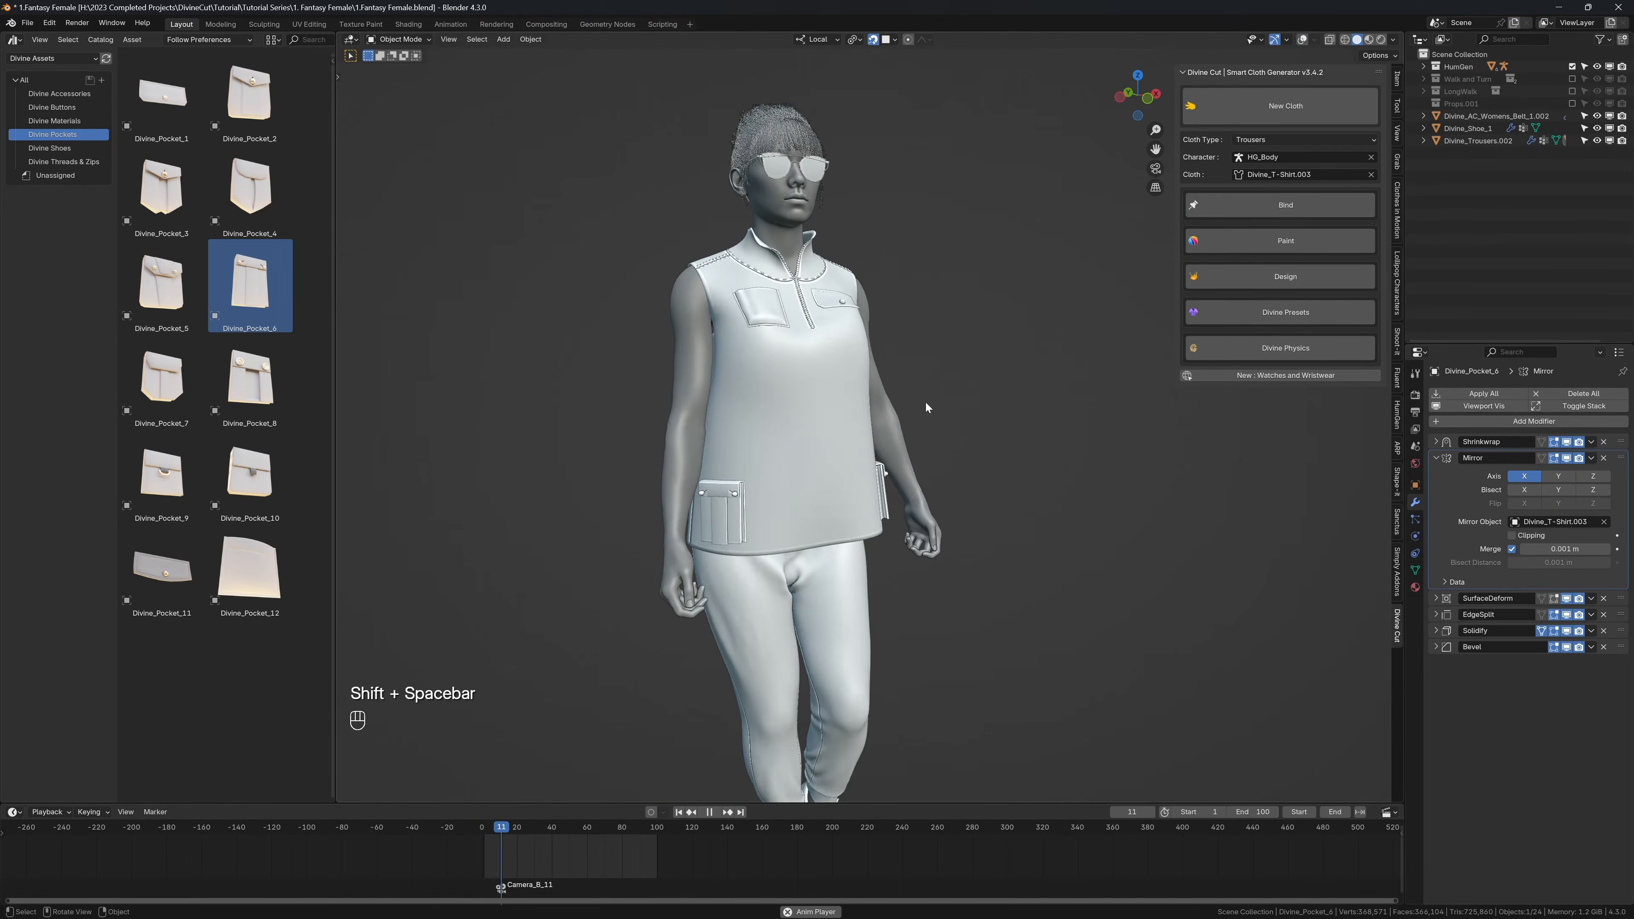
pyautogui.hotkey('shift', 'space')
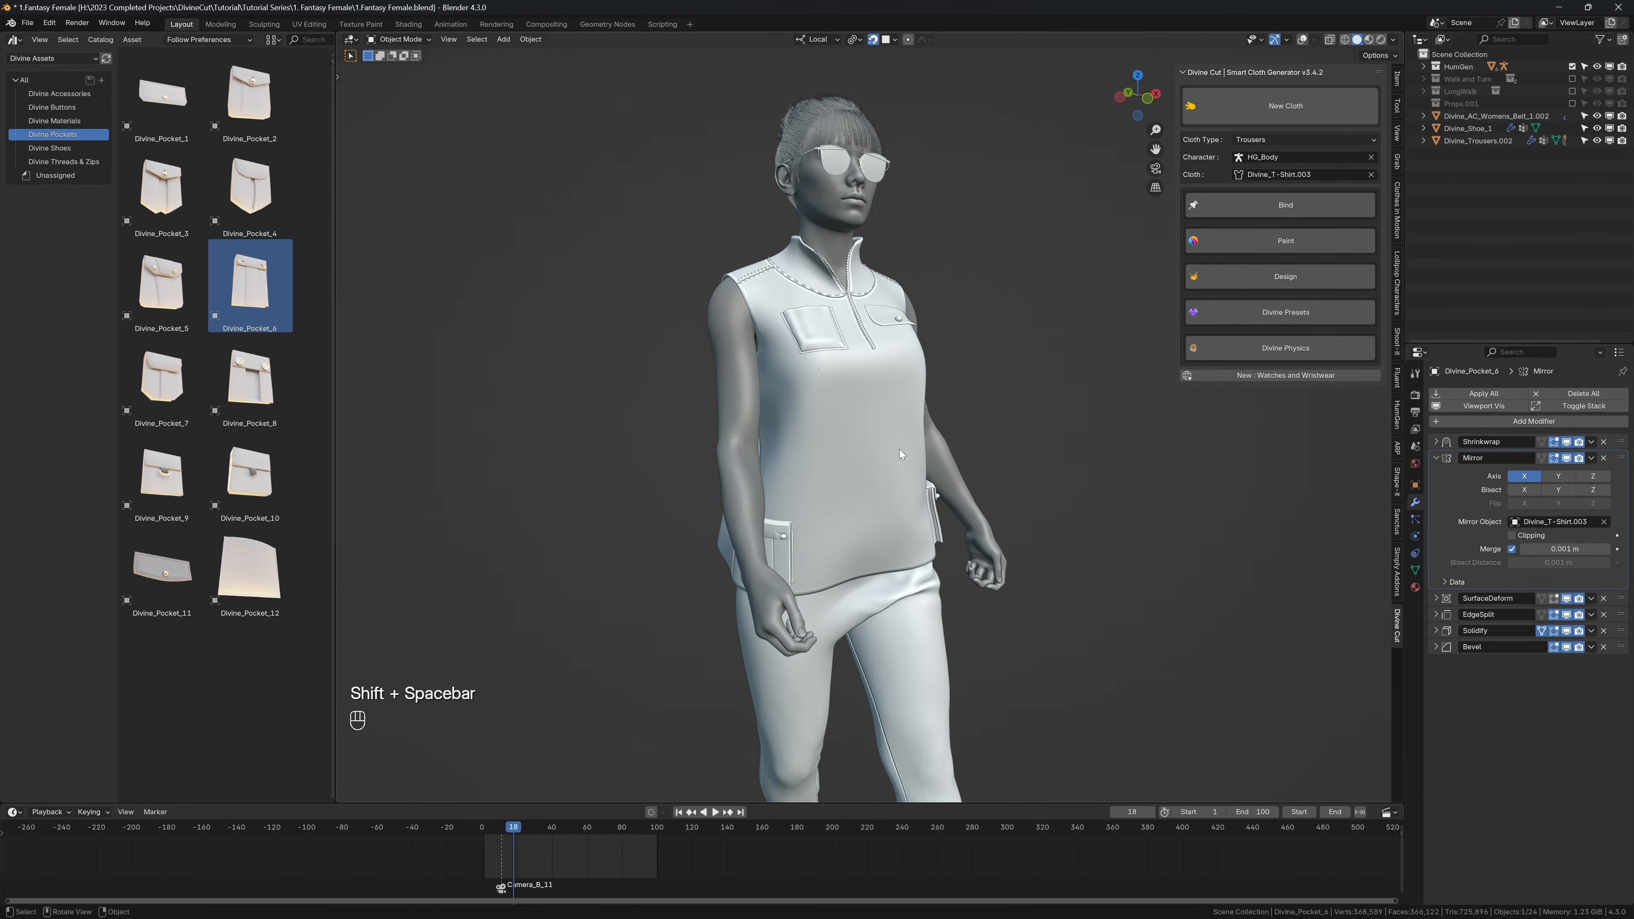
pyautogui.hotkey('shift', 'Left')
# Step: Open the Divine Materials assets, turn off snapping, and switch the viewport to Rendered shading with overlays hidden
pyautogui.click(54, 120)
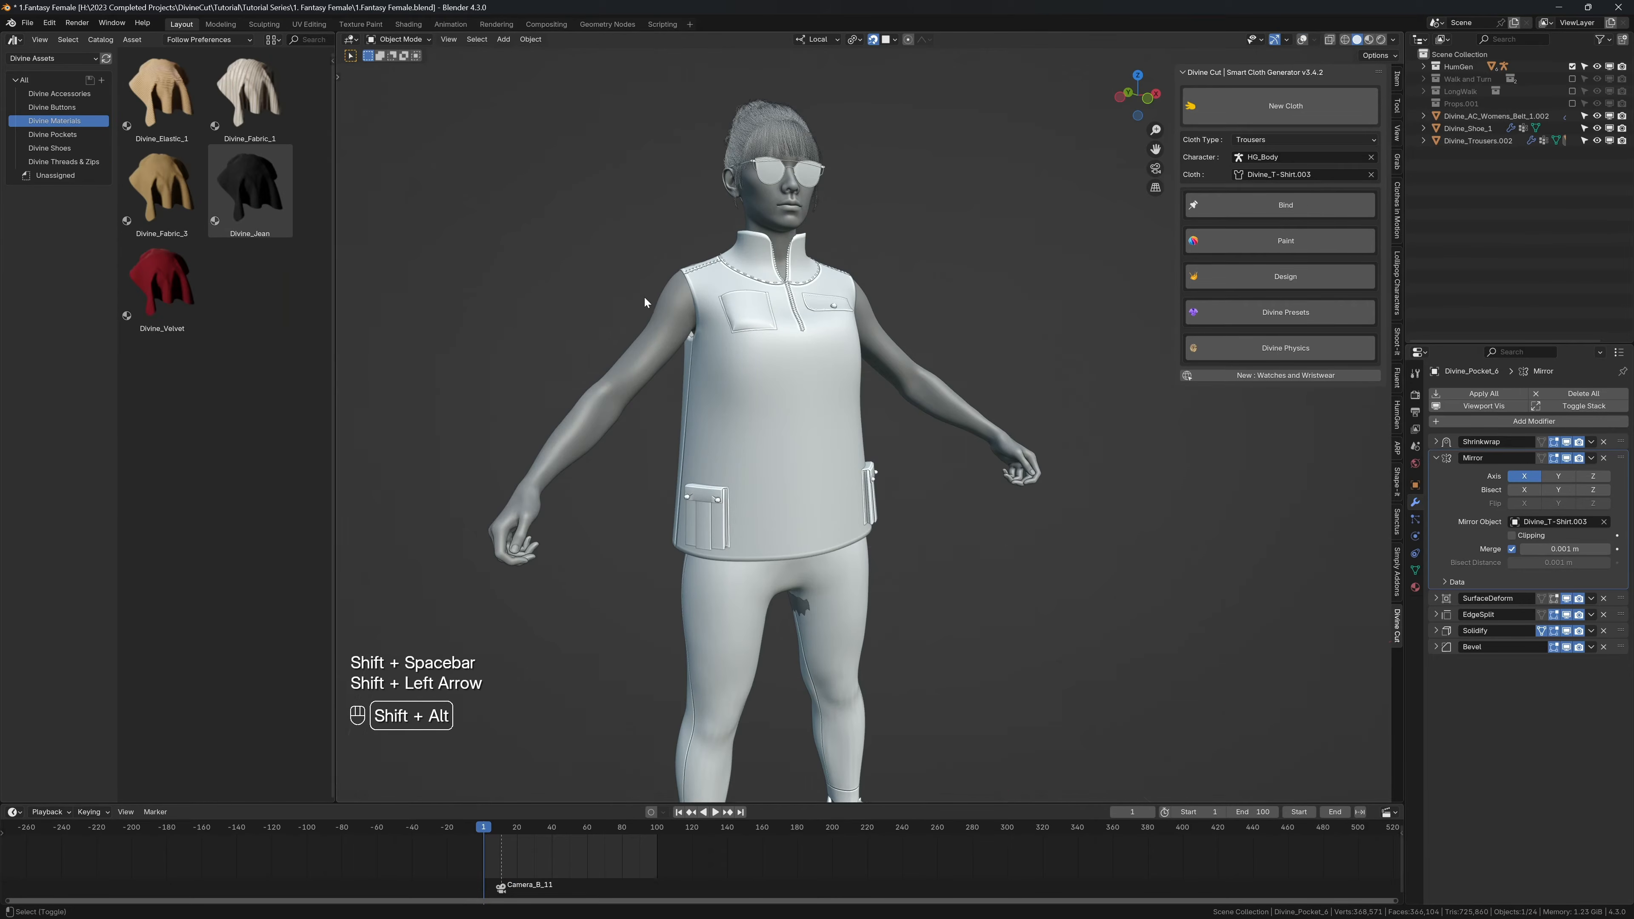
pyautogui.hotkey('shift', 'alt', 'z')
pyautogui.moveTo(686, 330); pyautogui.dragTo(508, 236, button='middle')
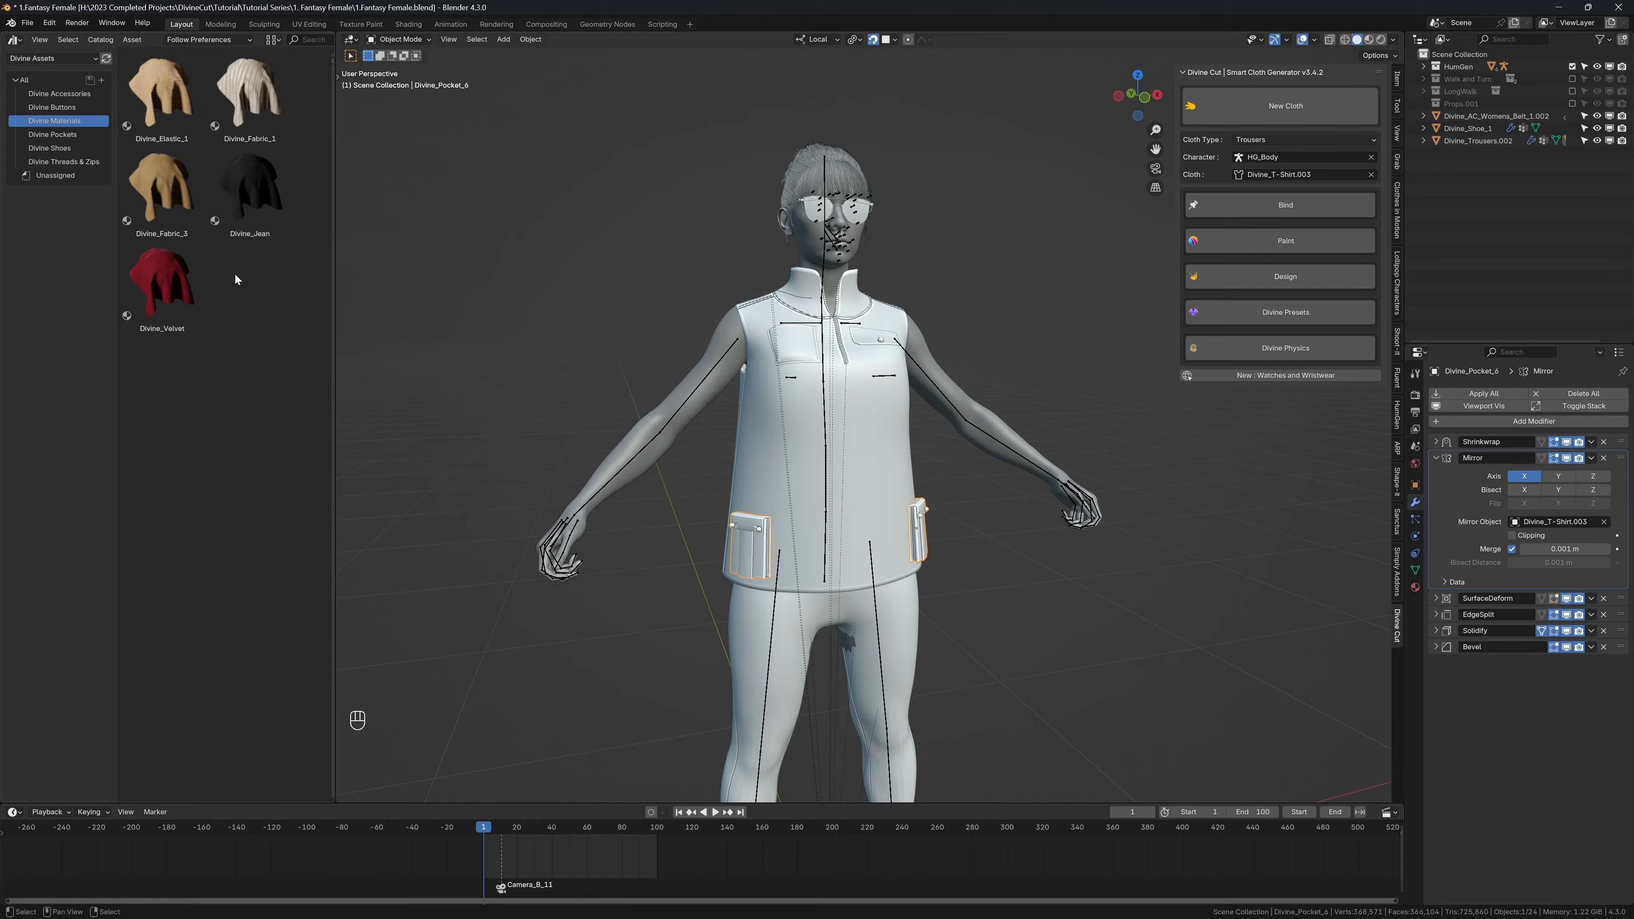
pyautogui.hotkey('shift', 'Tab')
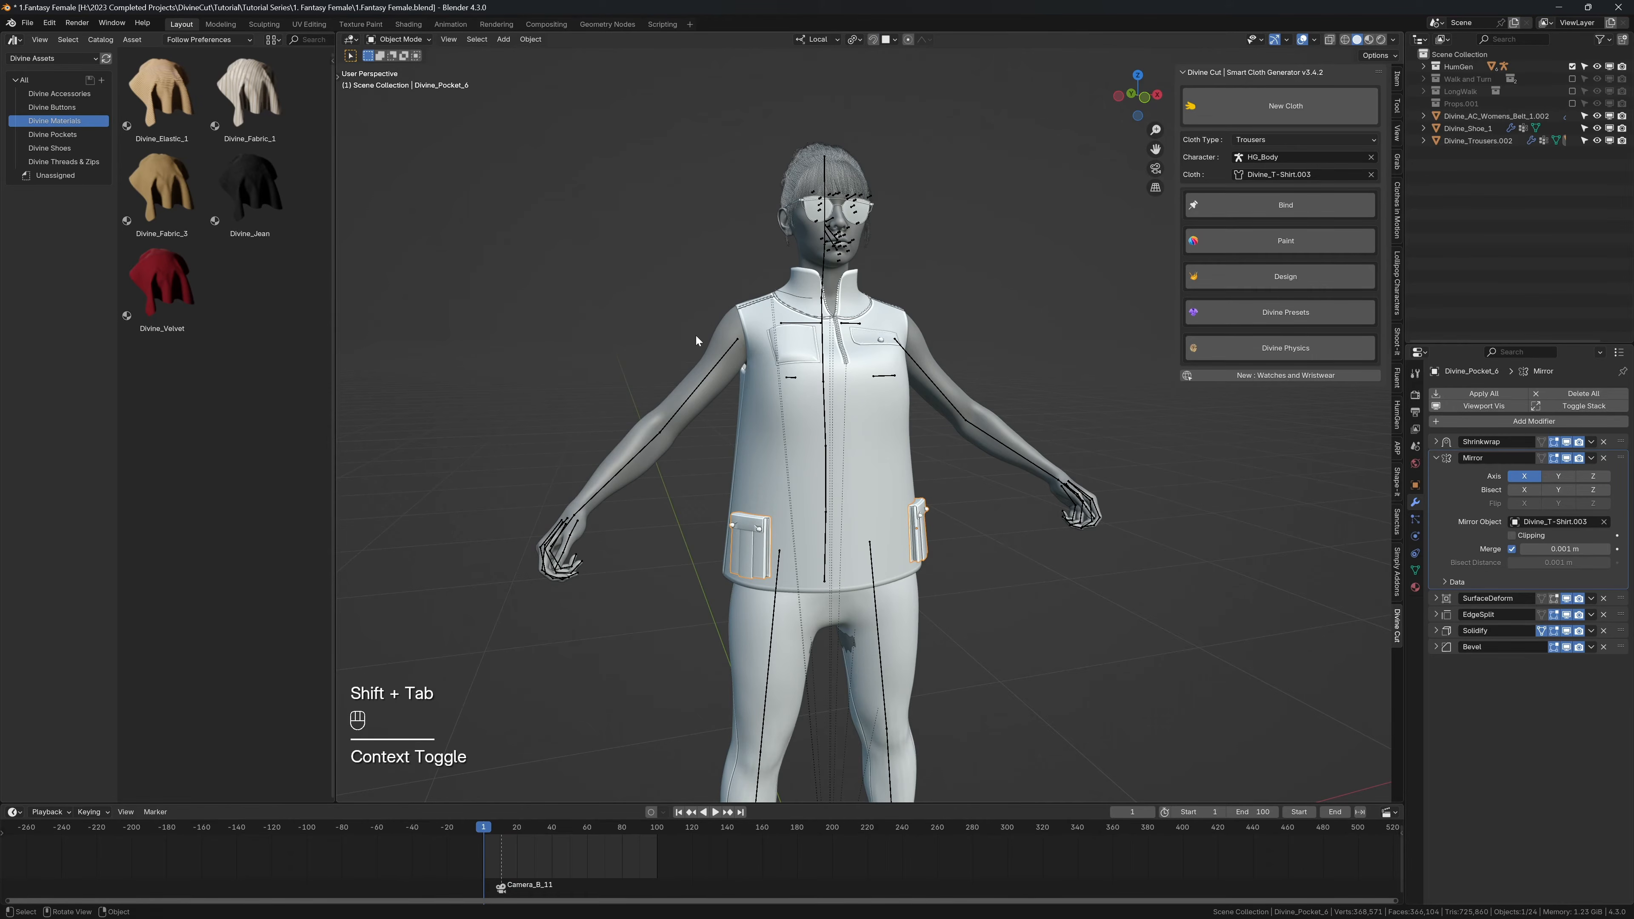
pyautogui.press('z')
pyautogui.click(776, 304)
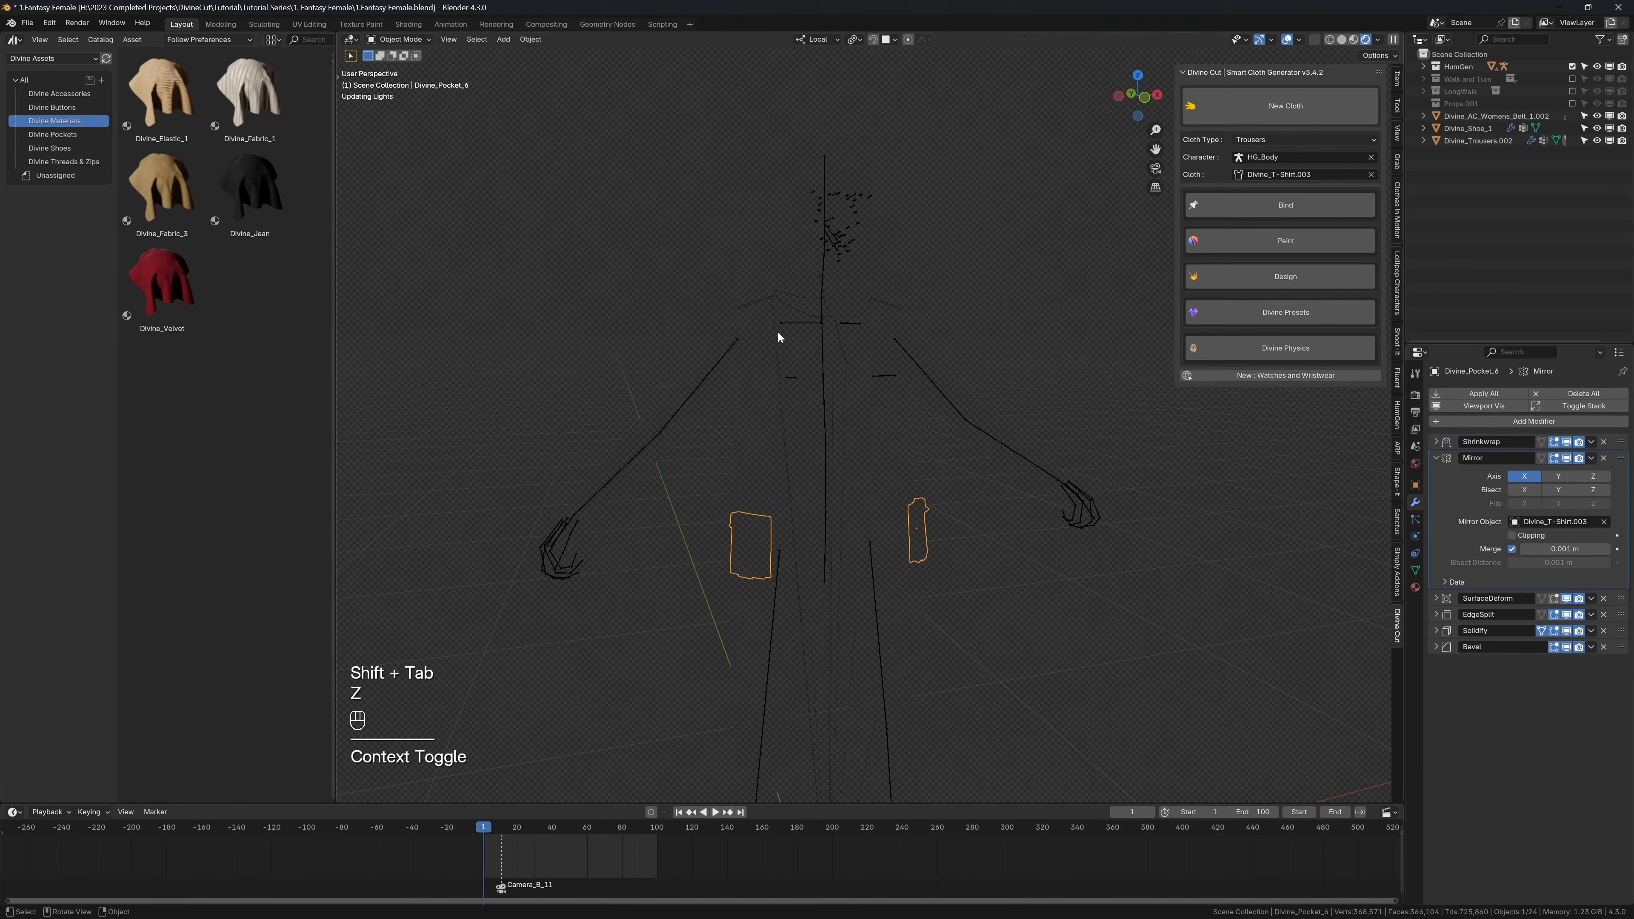
pyautogui.hotkey('shift', 'alt', 'z')
# Step: Apply the Divine_Velvet material to the shirt, both chest pockets and the mirrored lower pockets
pyautogui.moveTo(165, 287); pyautogui.dragTo(747, 415)
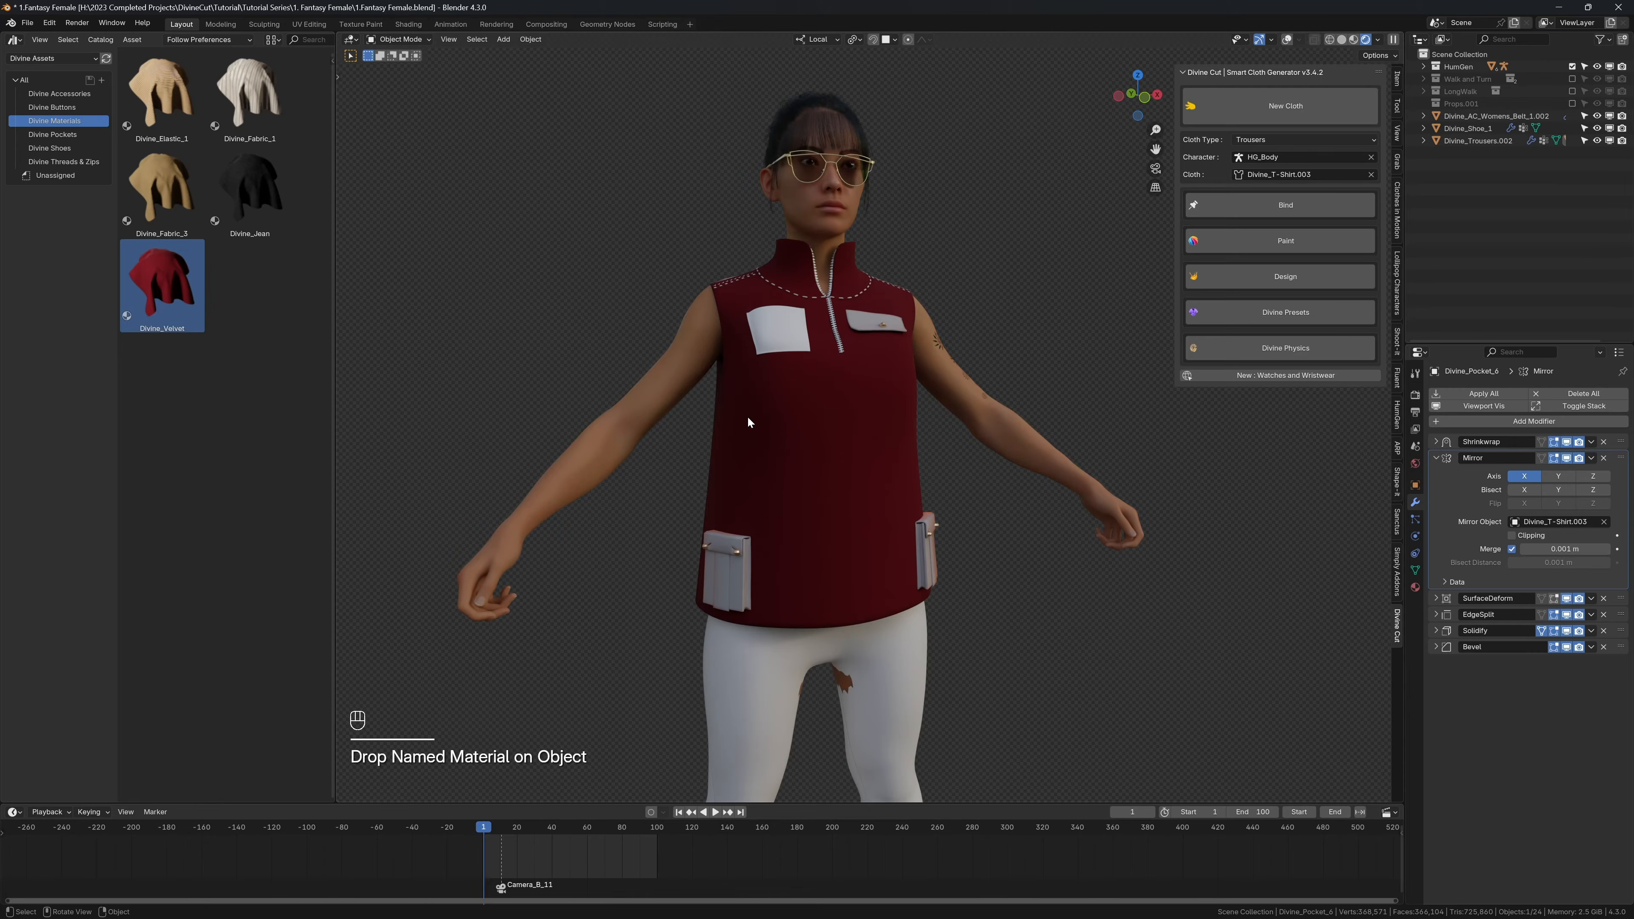
pyautogui.moveTo(162, 286); pyautogui.dragTo(853, 326)
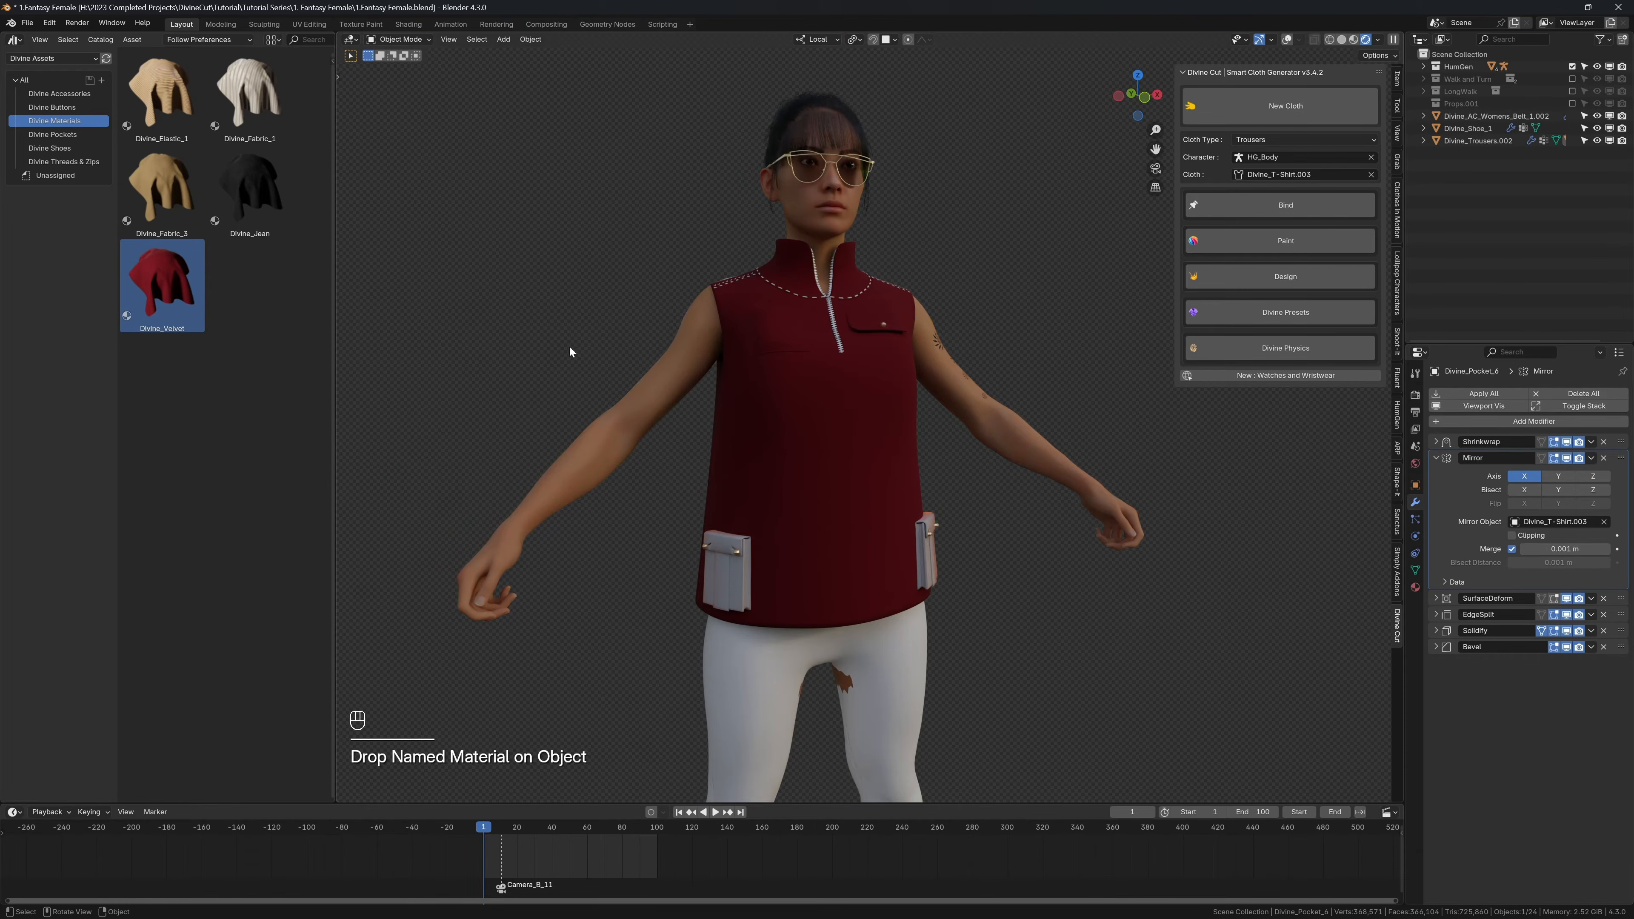
pyautogui.scroll(2, 560, 353)
pyautogui.moveTo(163, 286); pyautogui.dragTo(634, 608)
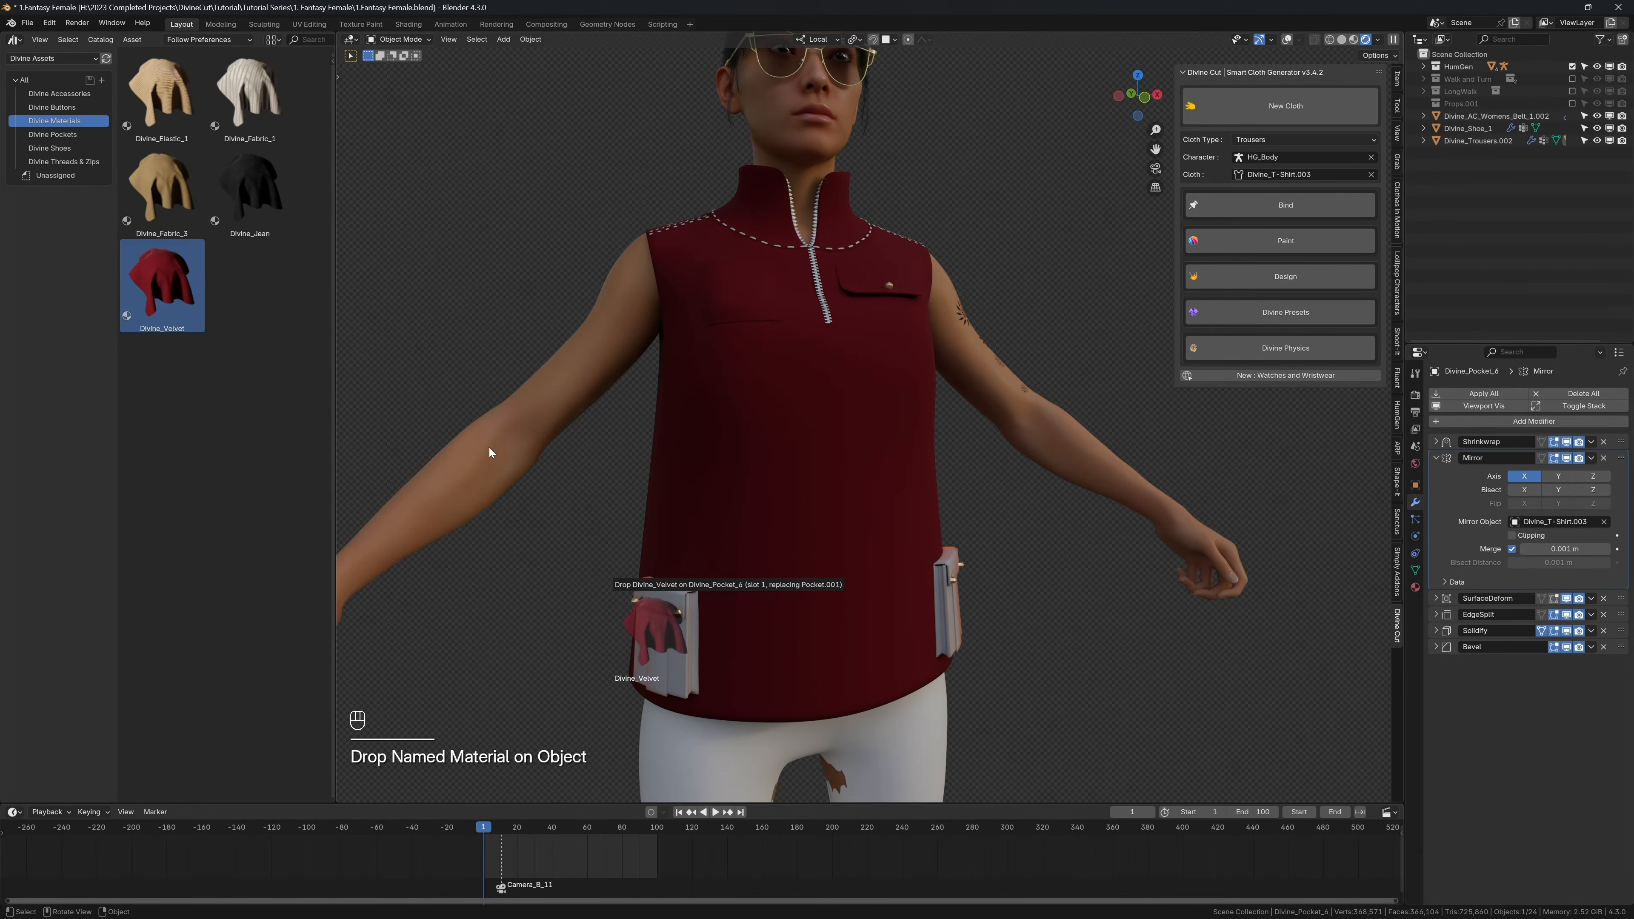
pyautogui.moveTo(162, 286); pyautogui.dragTo(431, 376)
pyautogui.moveTo(436, 367); pyautogui.dragTo(565, 325, button='middle')
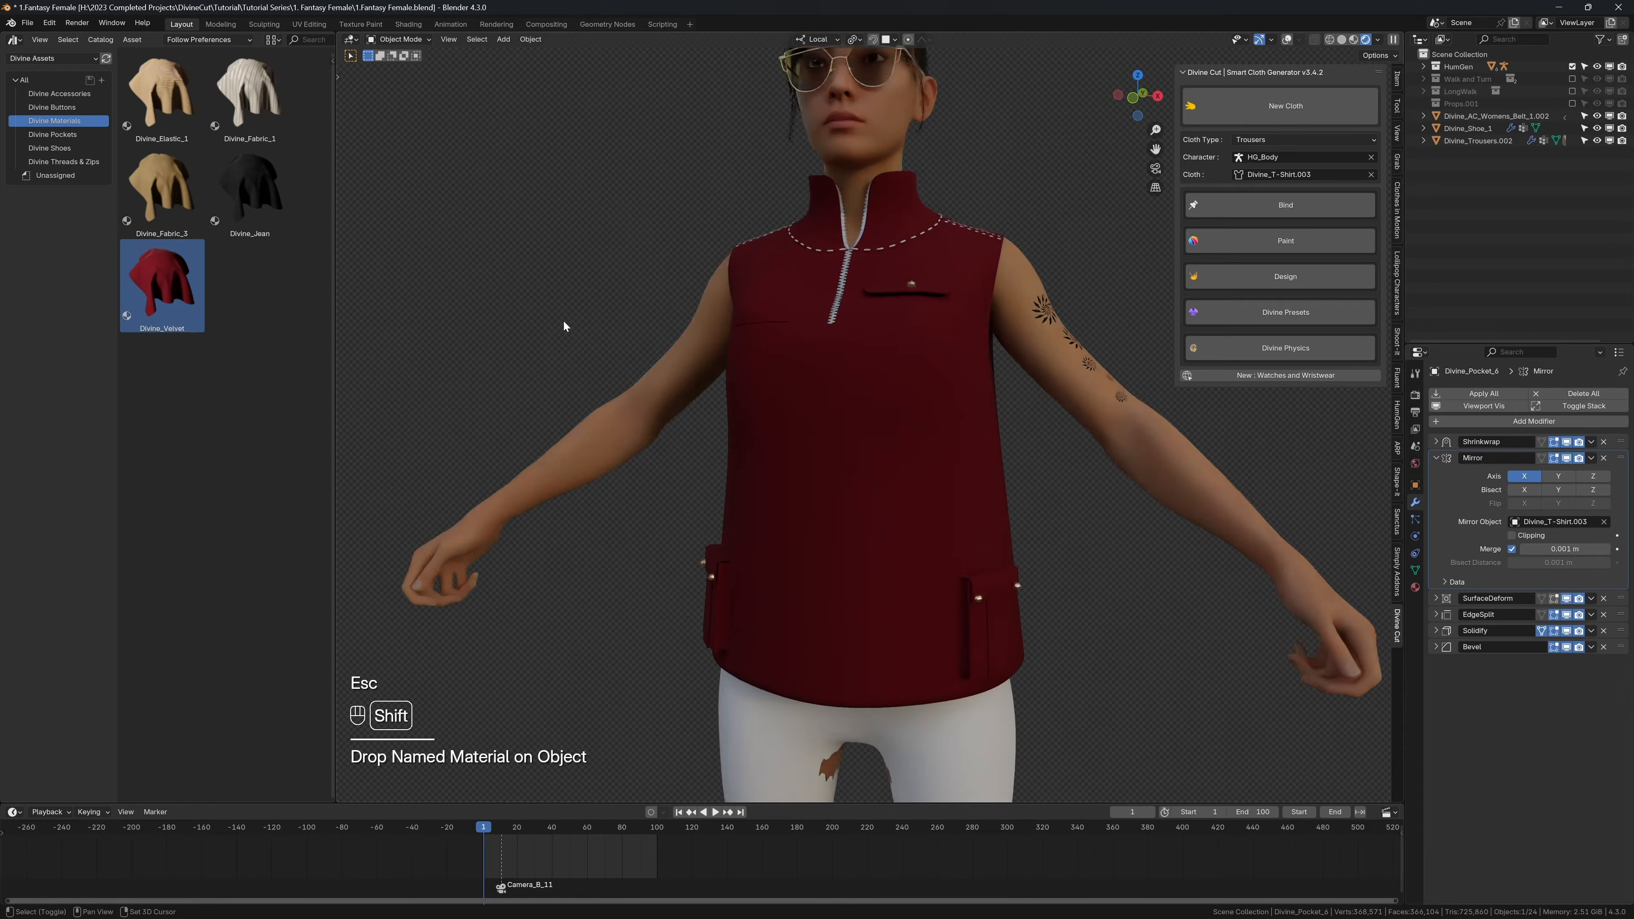
# Step: Change the base color of the lower pockets' Divine_Velvet.003 material to dark blue
pyautogui.keyDown('shift'); pyautogui.moveTo(1011, 410); pyautogui.dragTo(986, 475, button='middle'); pyautogui.keyUp('shift')
pyautogui.click(1414, 587)
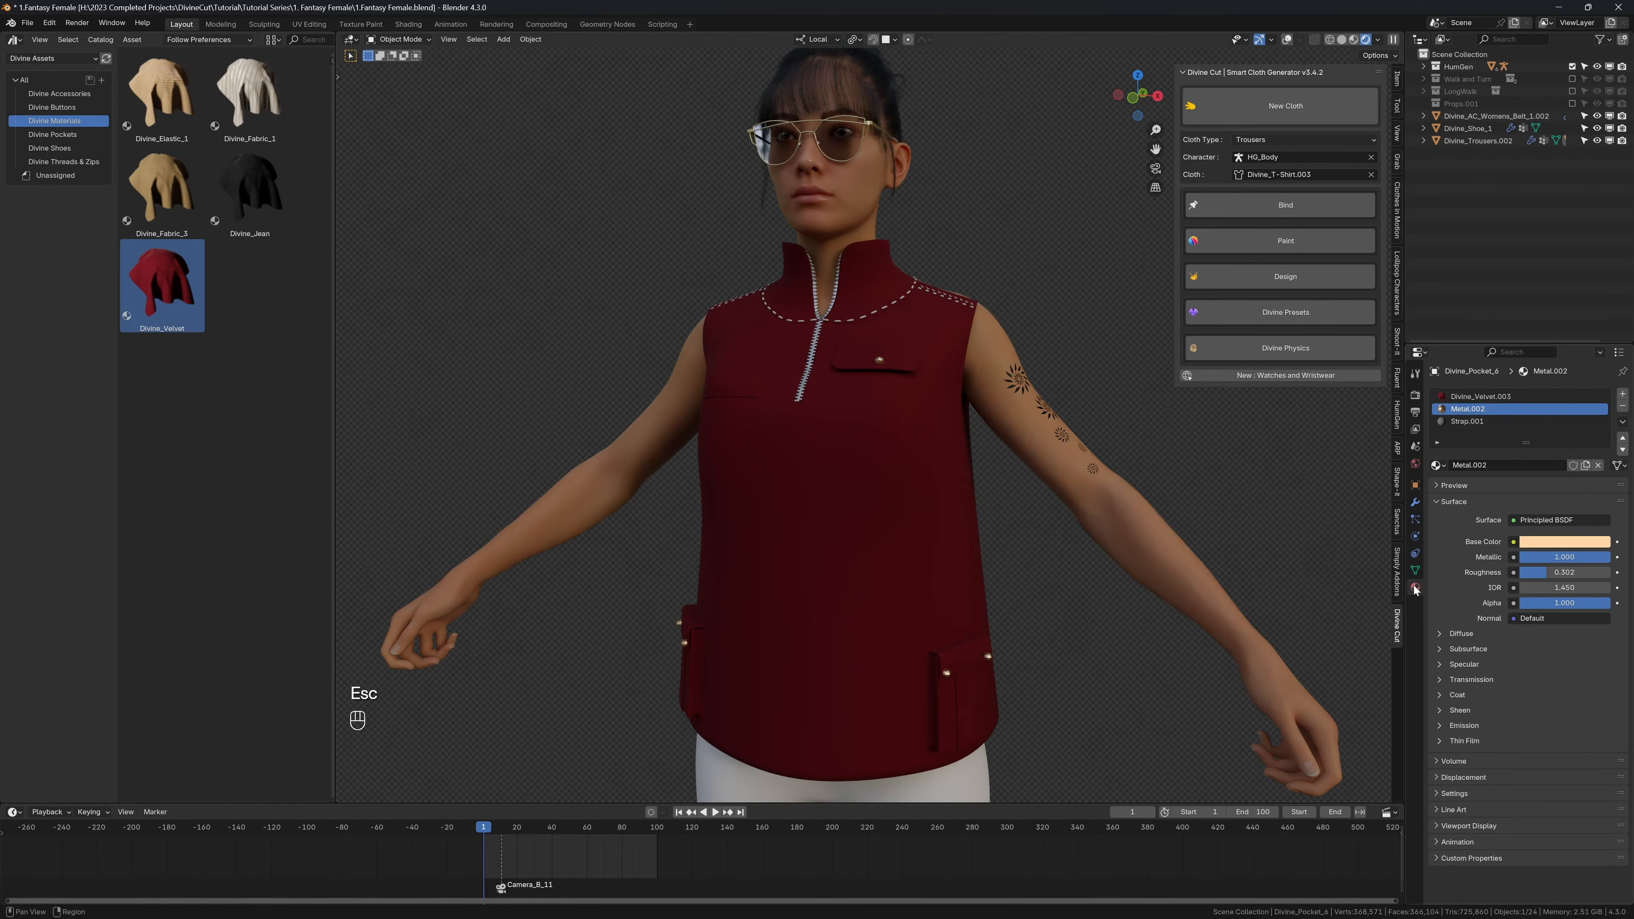
pyautogui.click(1459, 397)
pyautogui.hotkey('shift', 'alt', 'z')
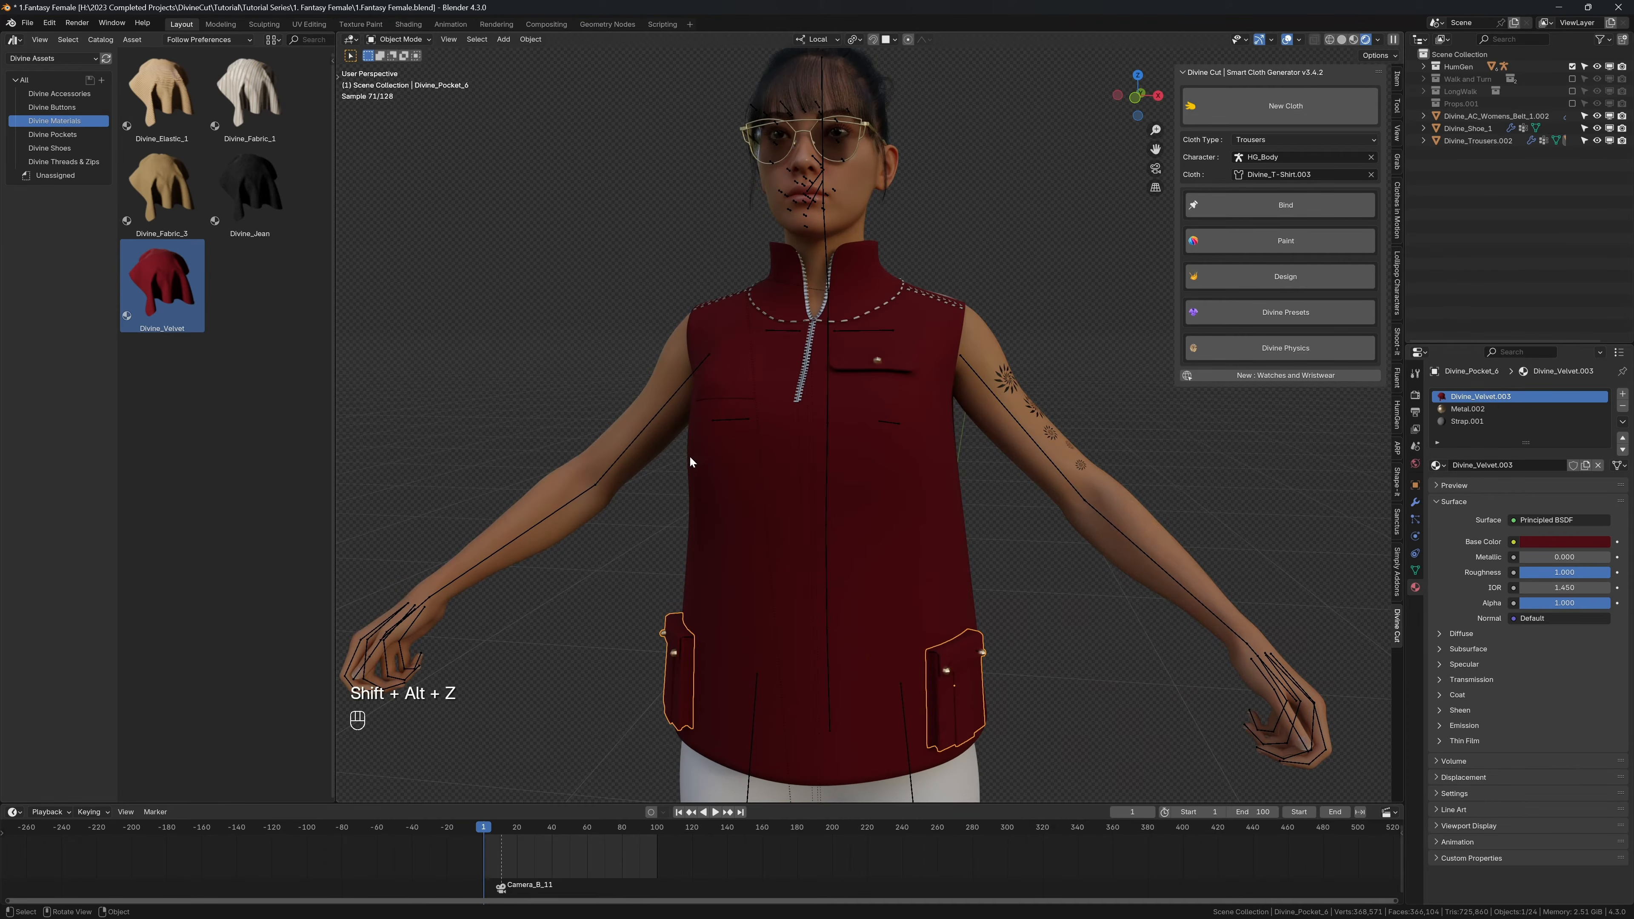
pyautogui.press('shift')
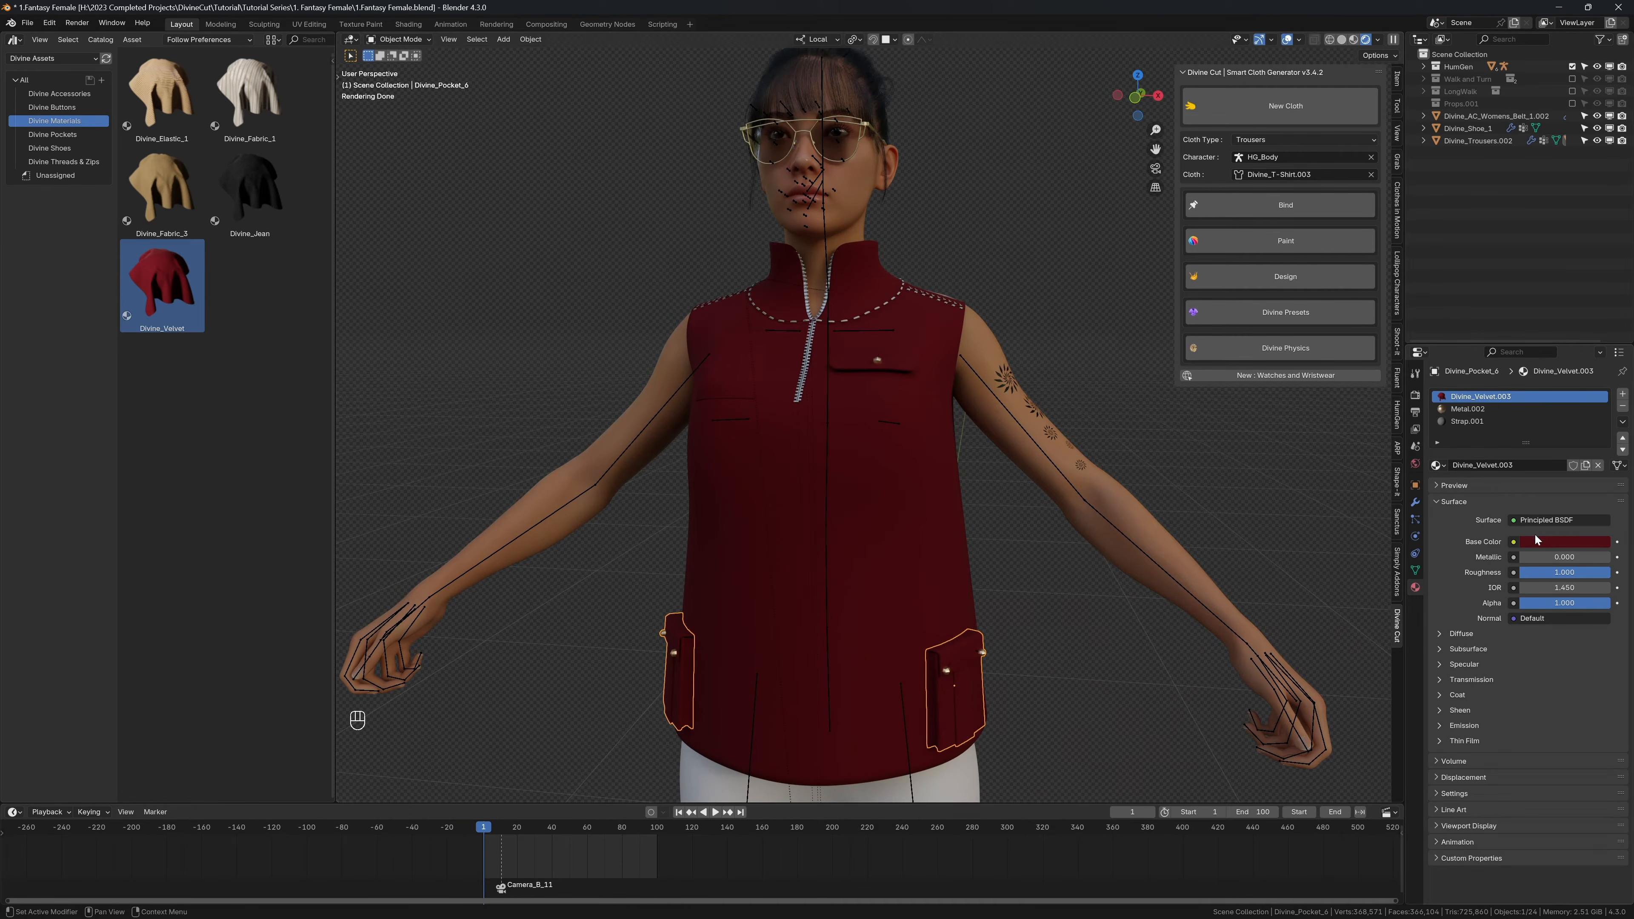
pyautogui.click(1538, 538)
pyautogui.click(1556, 377)
# Step: Link the shirt's materials to the lower pockets and the character's left chest pocket, with the shirt as the active object
pyautogui.press('shift')
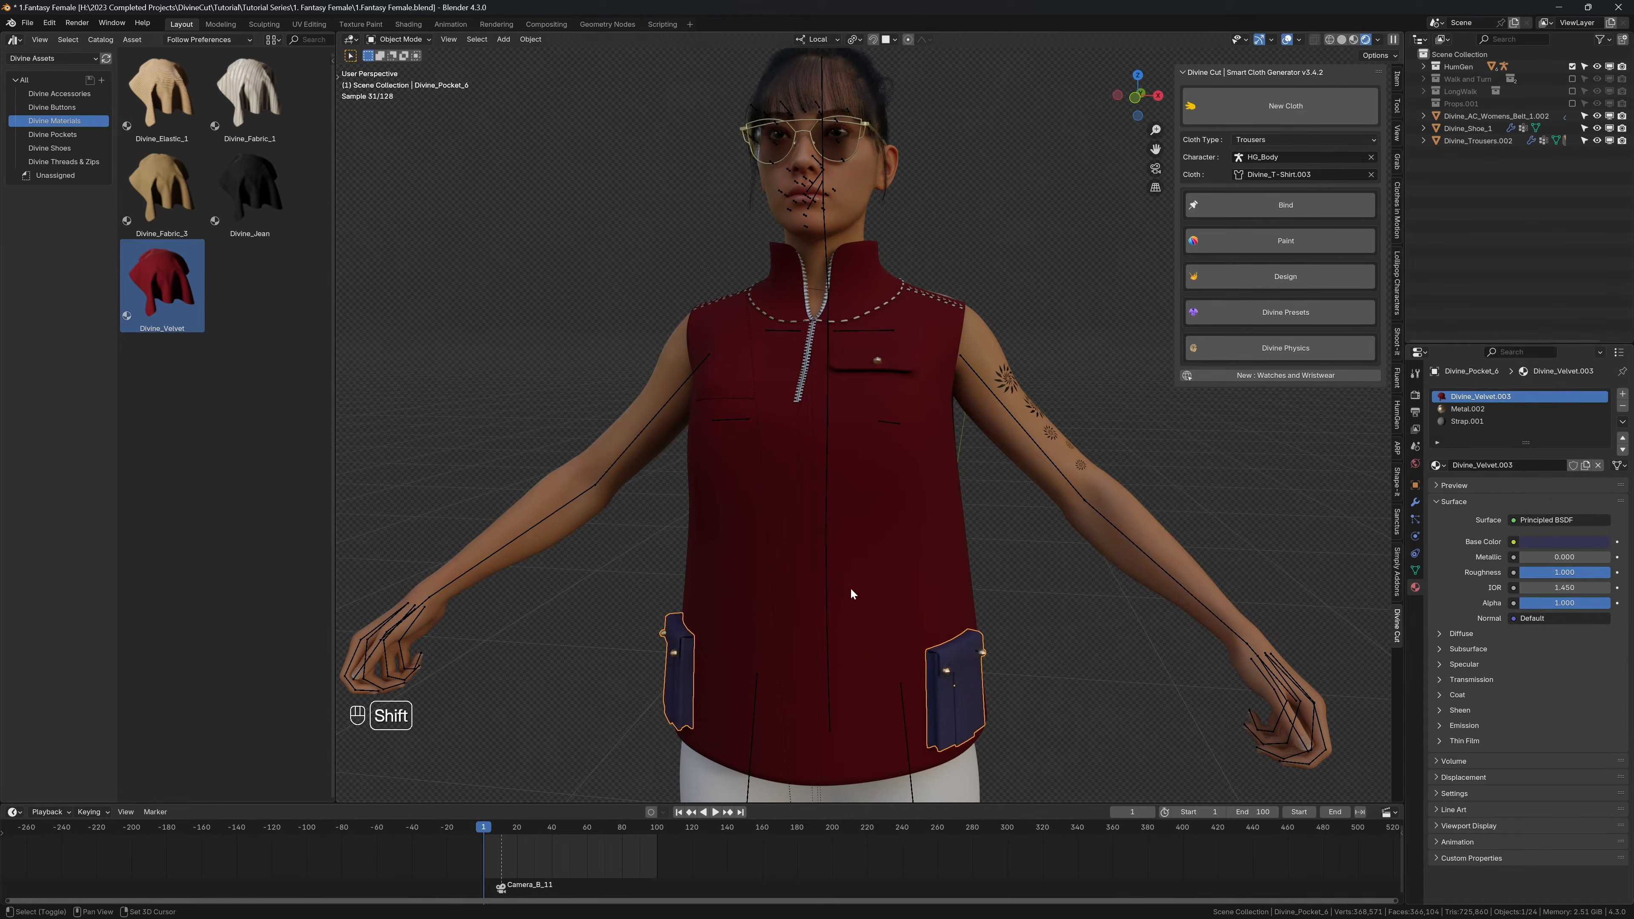
pyautogui.keyDown('shift'); pyautogui.click(841, 359); pyautogui.keyUp('shift')
pyautogui.keyDown('shift'); pyautogui.click(852, 452); pyautogui.keyUp('shift')
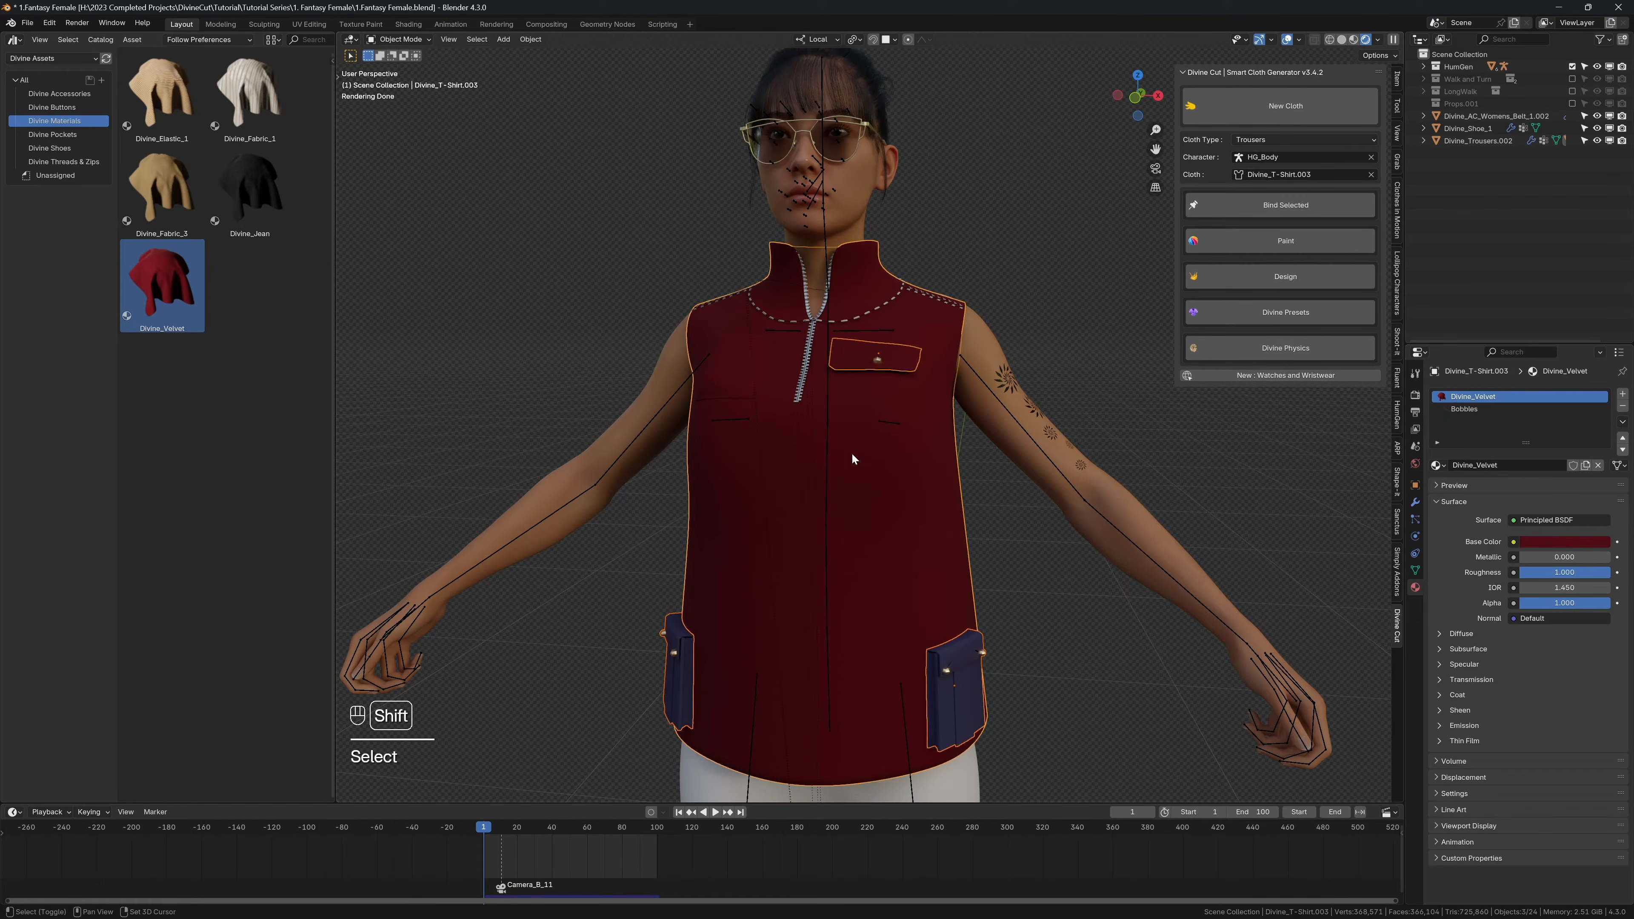
pyautogui.hotkey('ctrl', 'l')
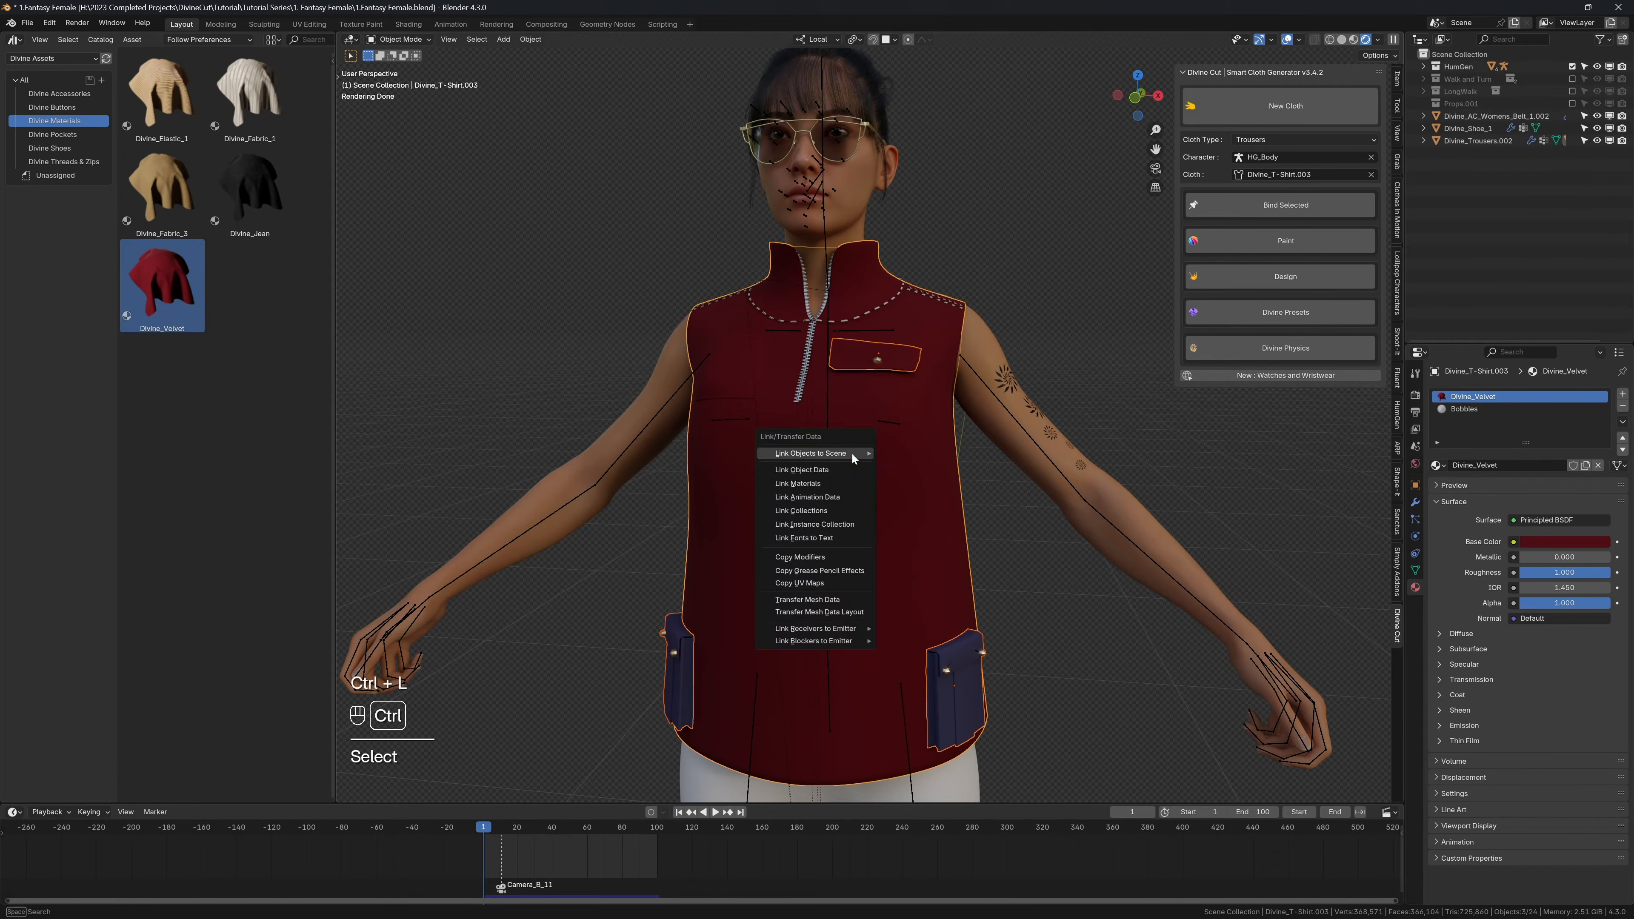
pyautogui.click(815, 482)
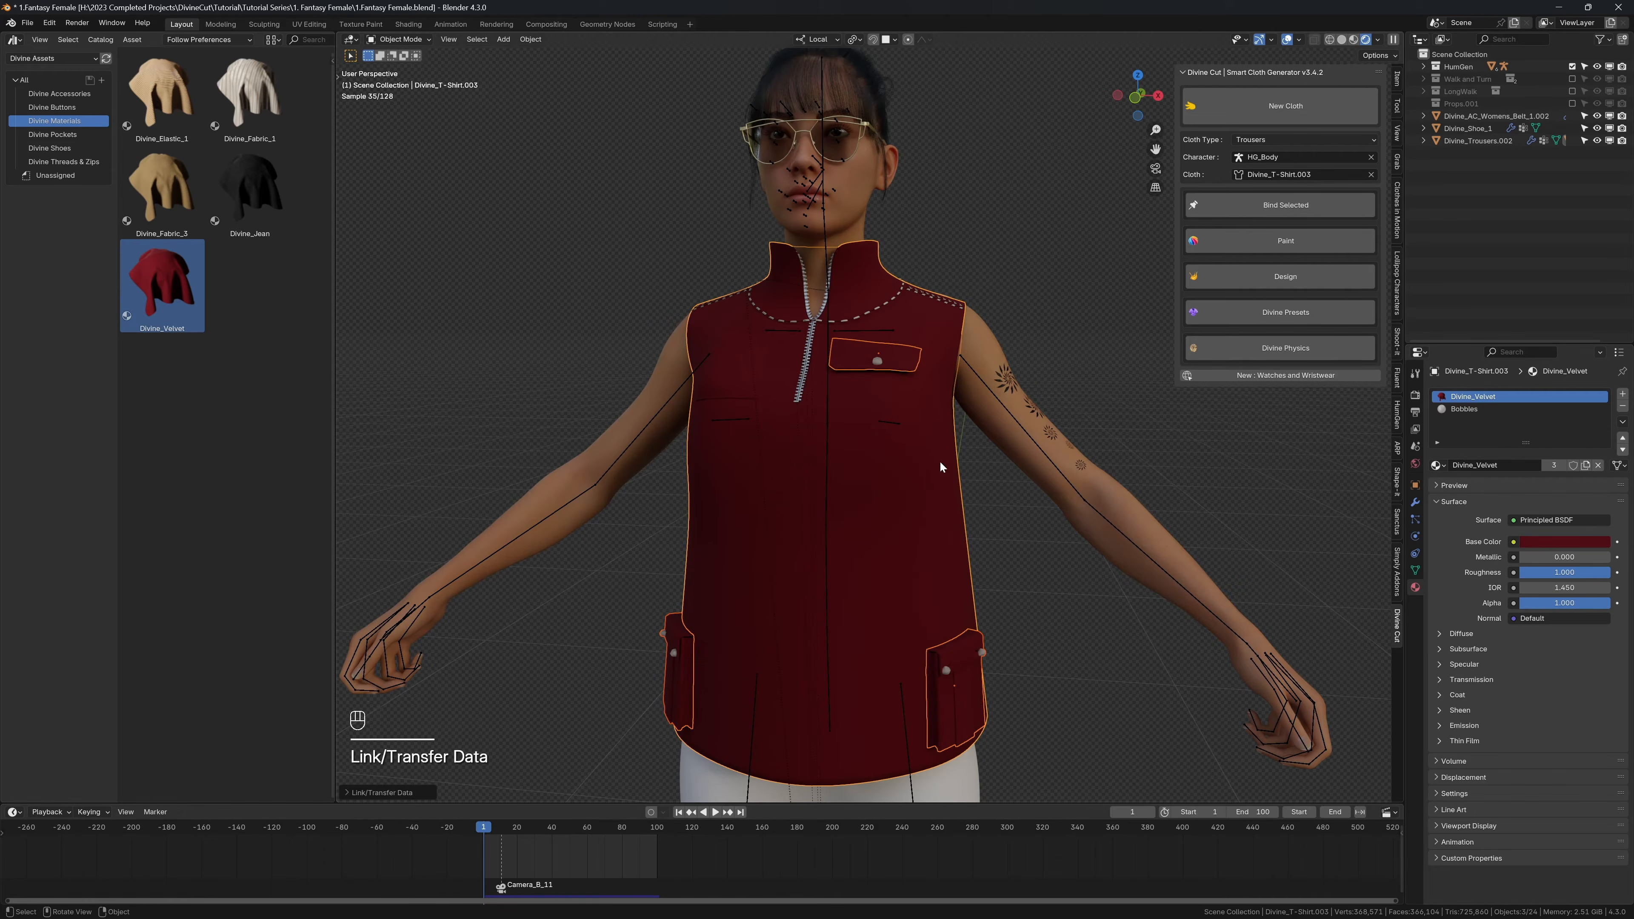
# Step: Copy the shirt's Divine_Velvet base color and change it to blue with overlays hidden
pyautogui.click(931, 496)
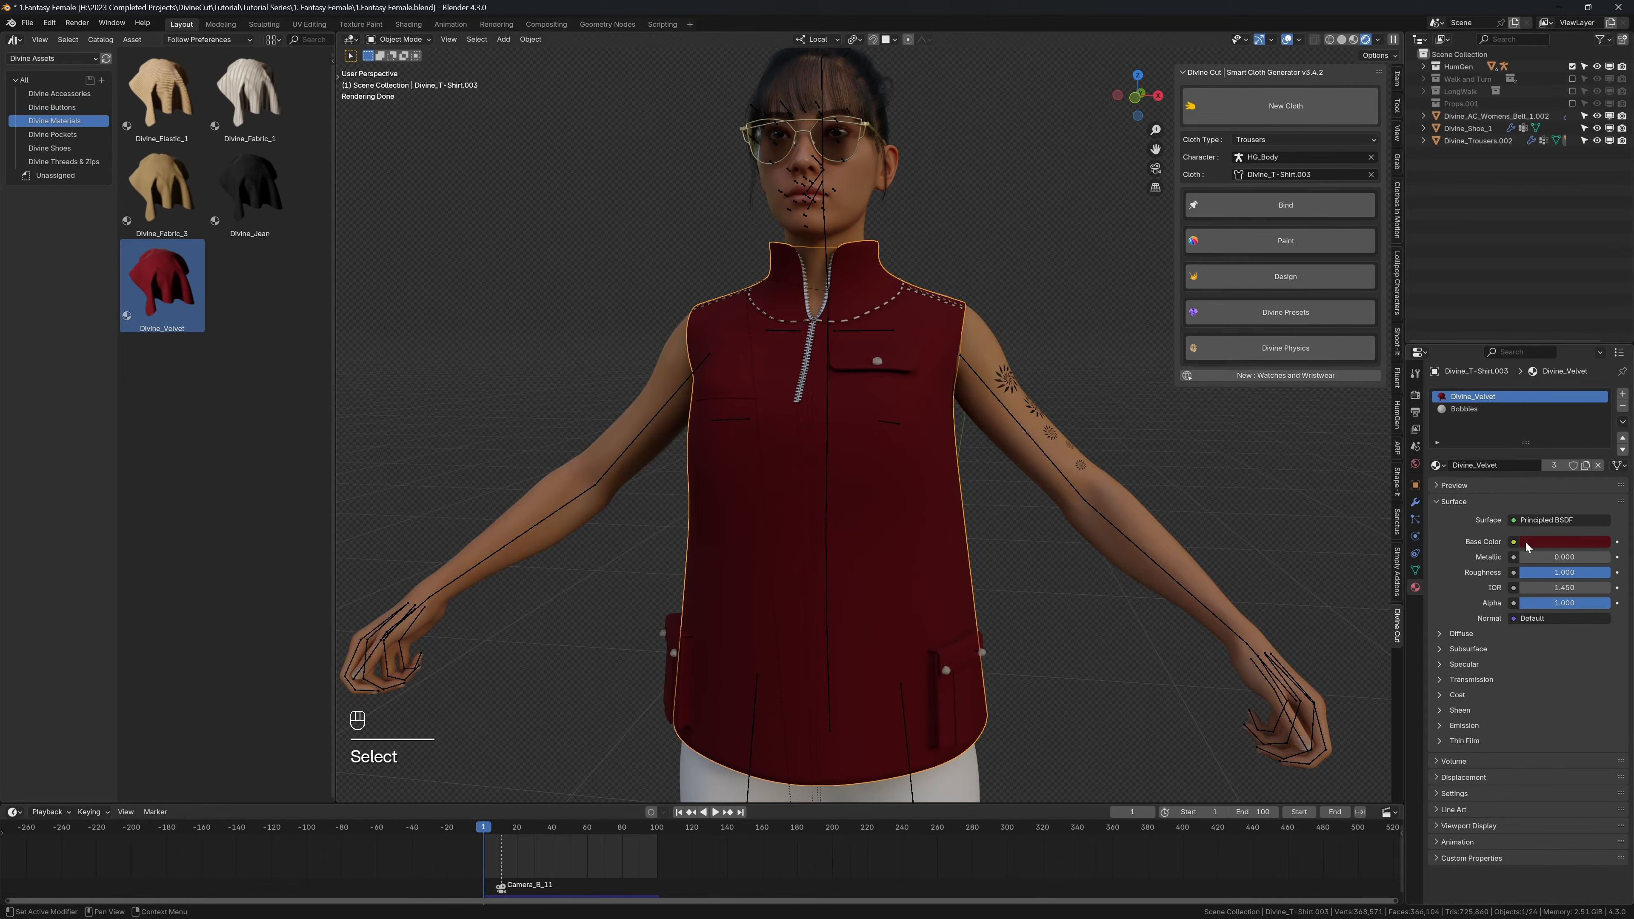
pyautogui.hotkey('shift', 'alt', 'z')
pyautogui.hotkey('ctrl', 'c')
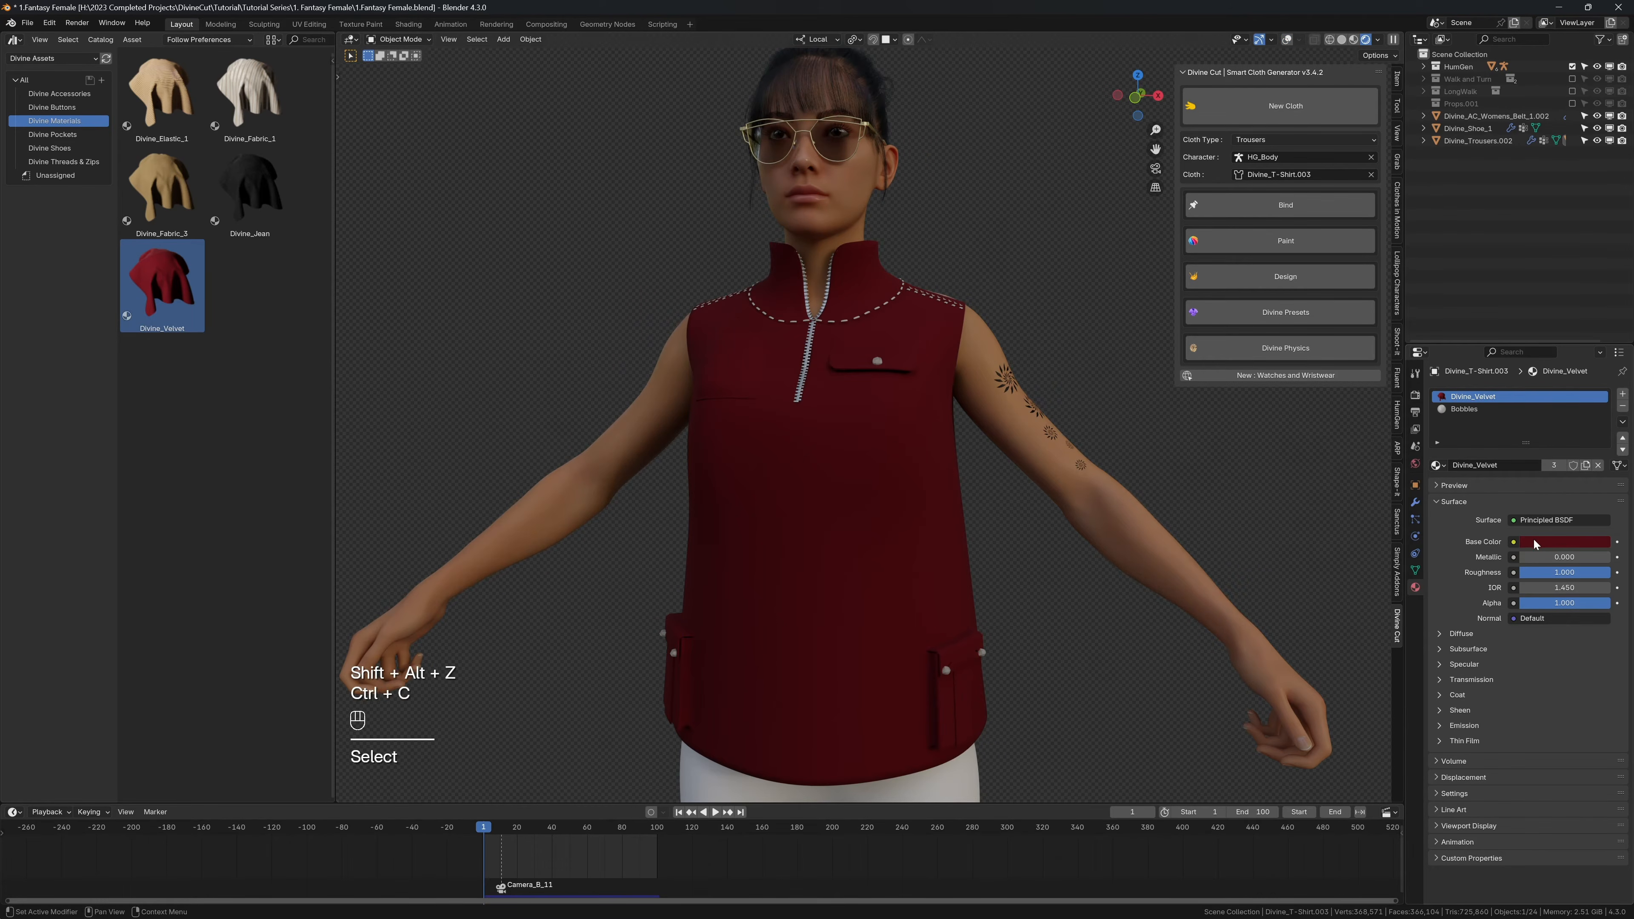
pyautogui.click(1534, 542)
pyautogui.click(1552, 361)
pyautogui.click(1563, 363)
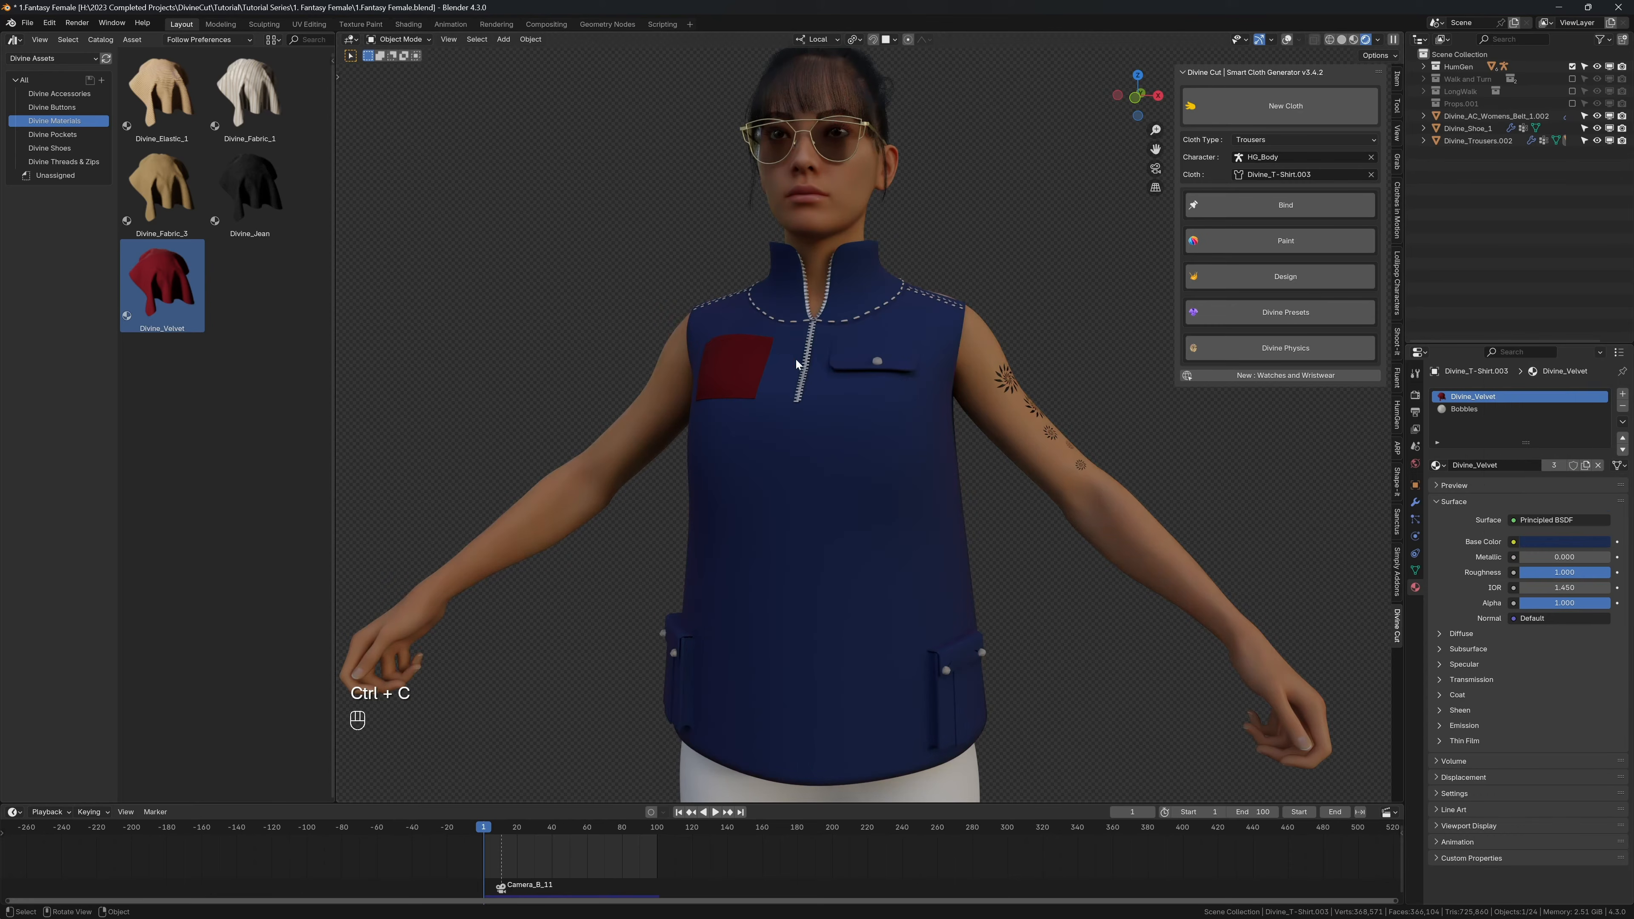
# Step: Show overlays and link the shirt's materials to the character's right chest pocket
pyautogui.keyDown('shift'); pyautogui.click(755, 359); pyautogui.keyUp('shift')
pyautogui.keyDown('shift'); pyautogui.click(761, 412); pyautogui.keyUp('shift')
pyautogui.hotkey('shift', 'alt', 'z')
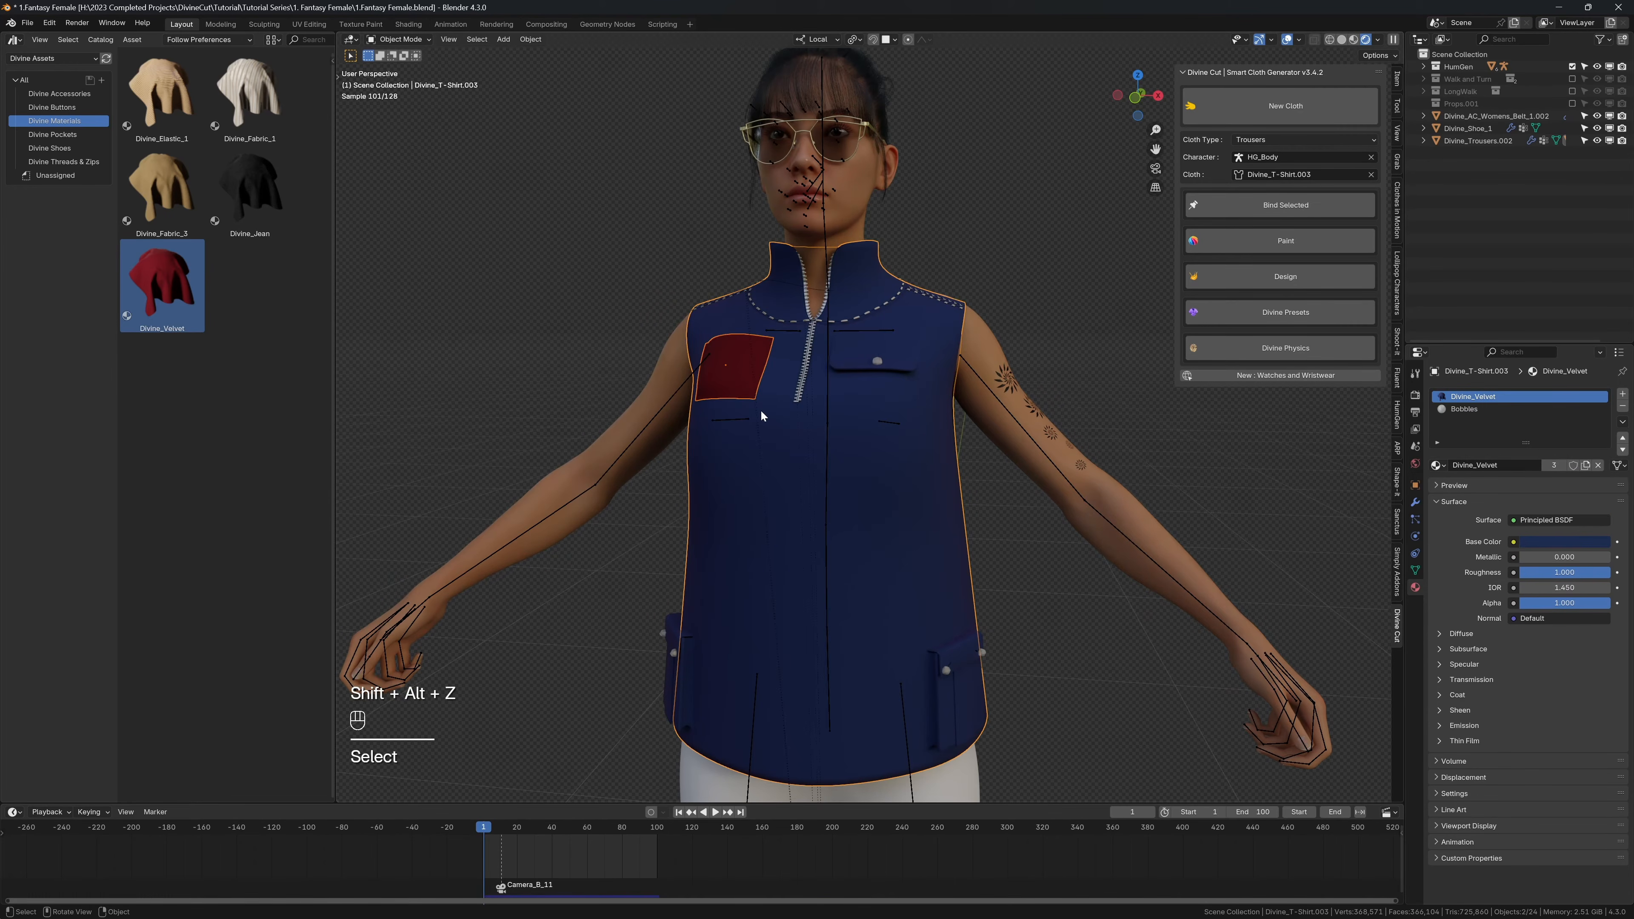
pyautogui.hotkey('ctrl', 'l')
pyautogui.click(761, 402)
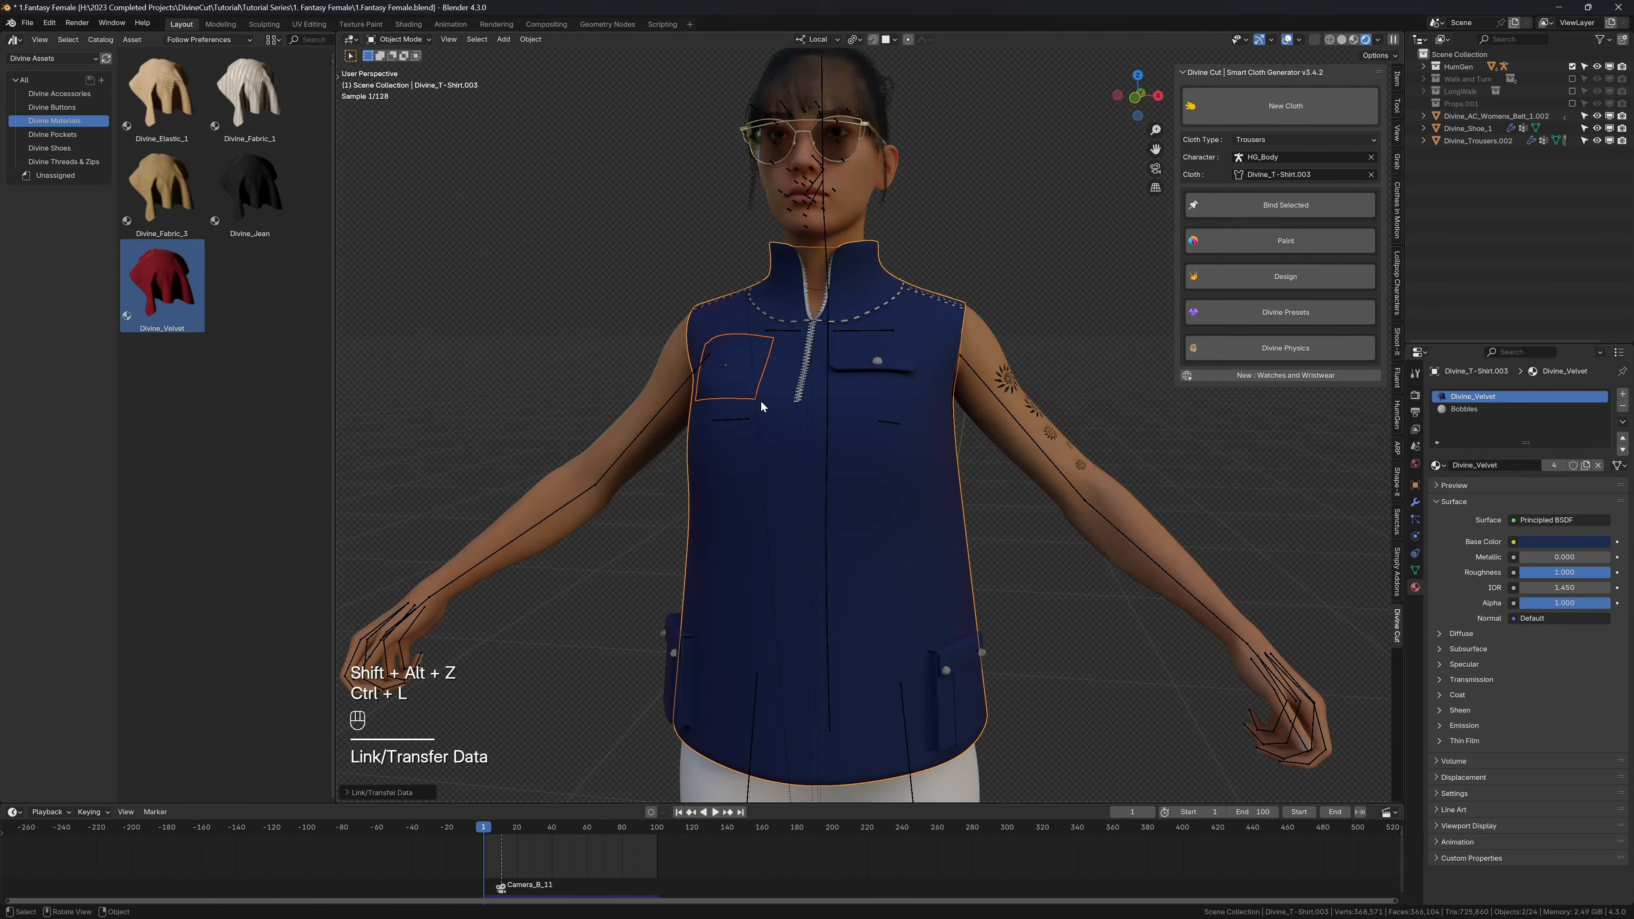
# Step: Deselect everything and set the shared Divine_Velvet base color to dark red (#4F1016FF)
pyautogui.hotkey('alt', 'a')
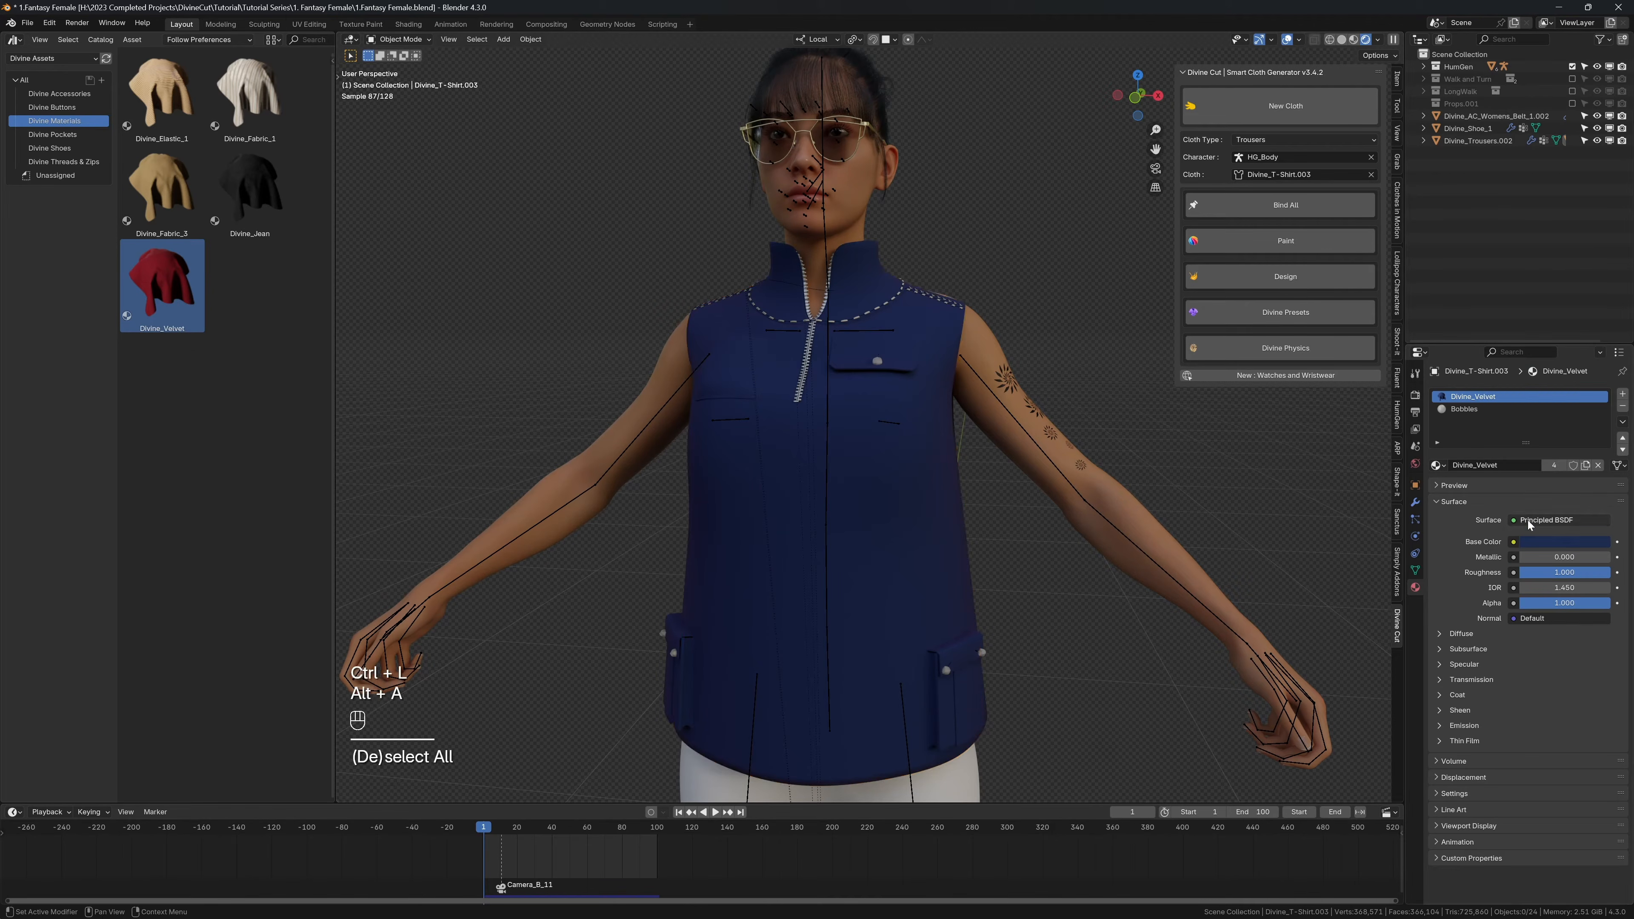
pyautogui.click(1548, 541)
pyautogui.click(1544, 429)
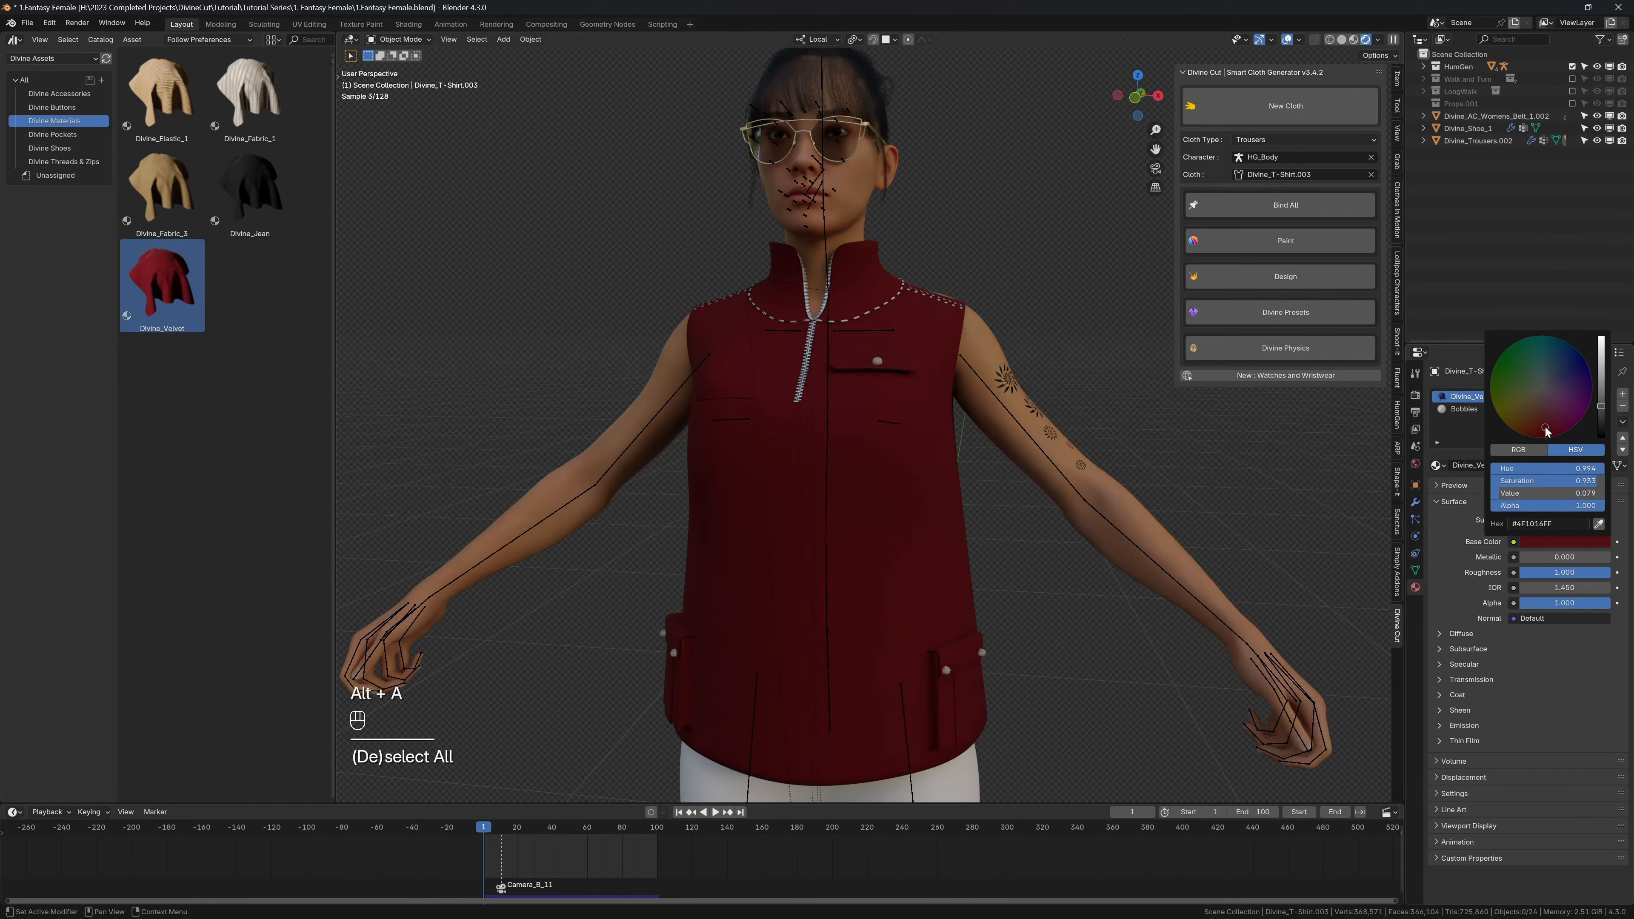
# Step: In Solid shading with snapping on, place Divine_Decal_Button_1 on the shirt's lower front and resize it
pyautogui.press('z')
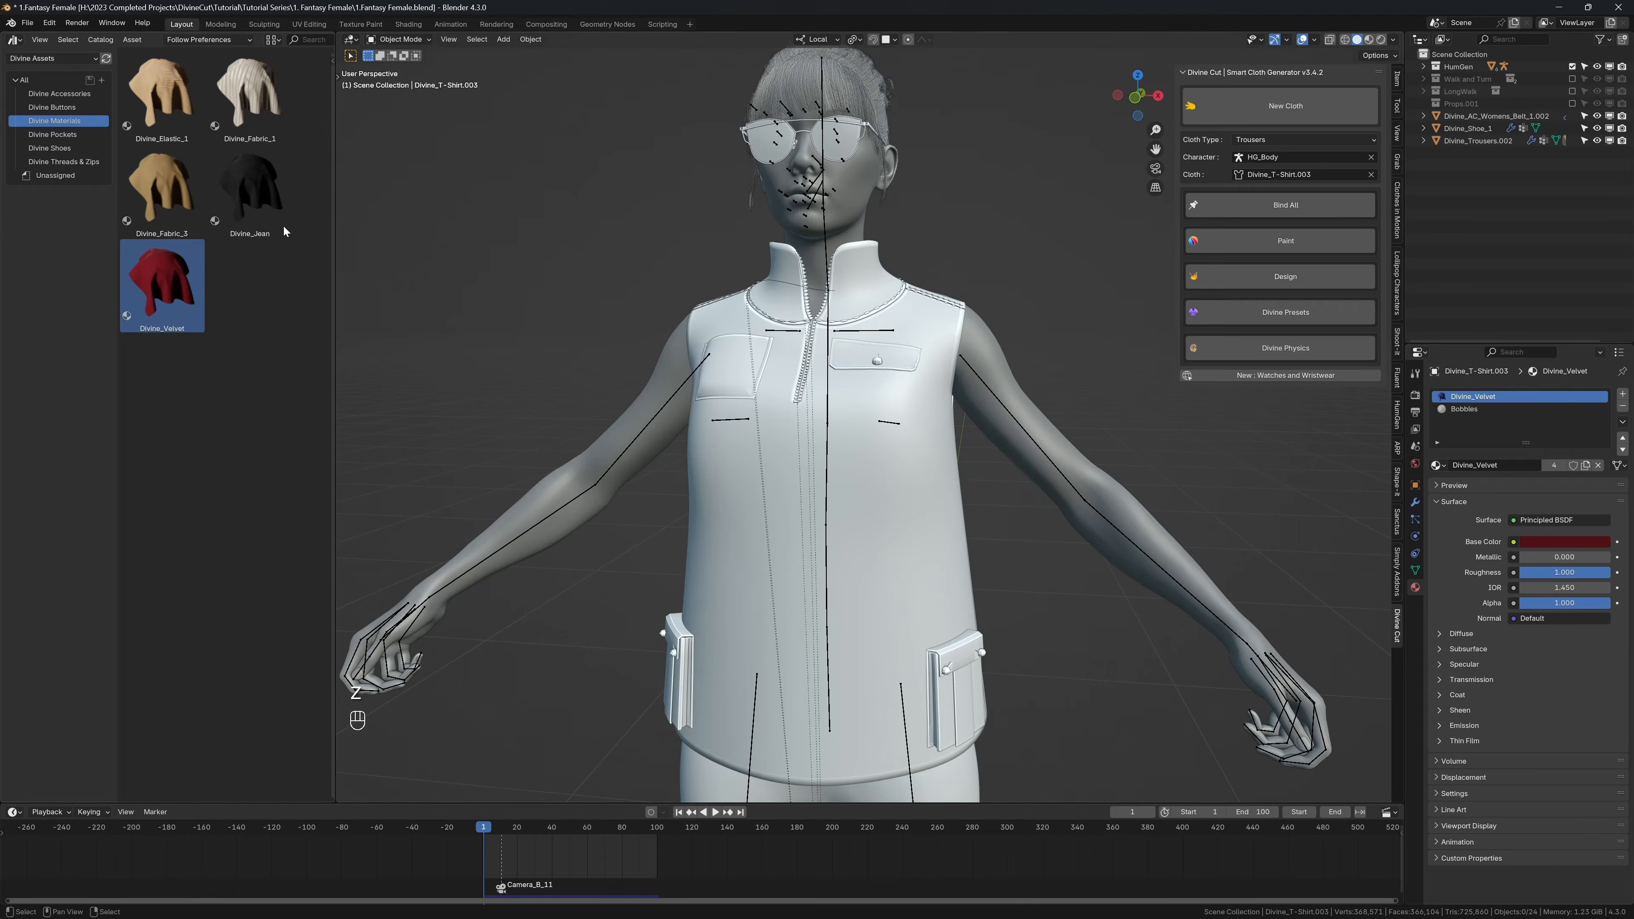
pyautogui.click(51, 107)
pyautogui.keyDown('shift'); pyautogui.moveTo(529, 286); pyautogui.dragTo(511, 213, button='middle'); pyautogui.keyUp('shift')
pyautogui.moveTo(250, 95); pyautogui.dragTo(833, 599)
pyautogui.scroll(2, 834, 599)
pyautogui.press('s')
pyautogui.keyDown('shift'); pyautogui.click(874, 577); pyautogui.keyUp('shift')
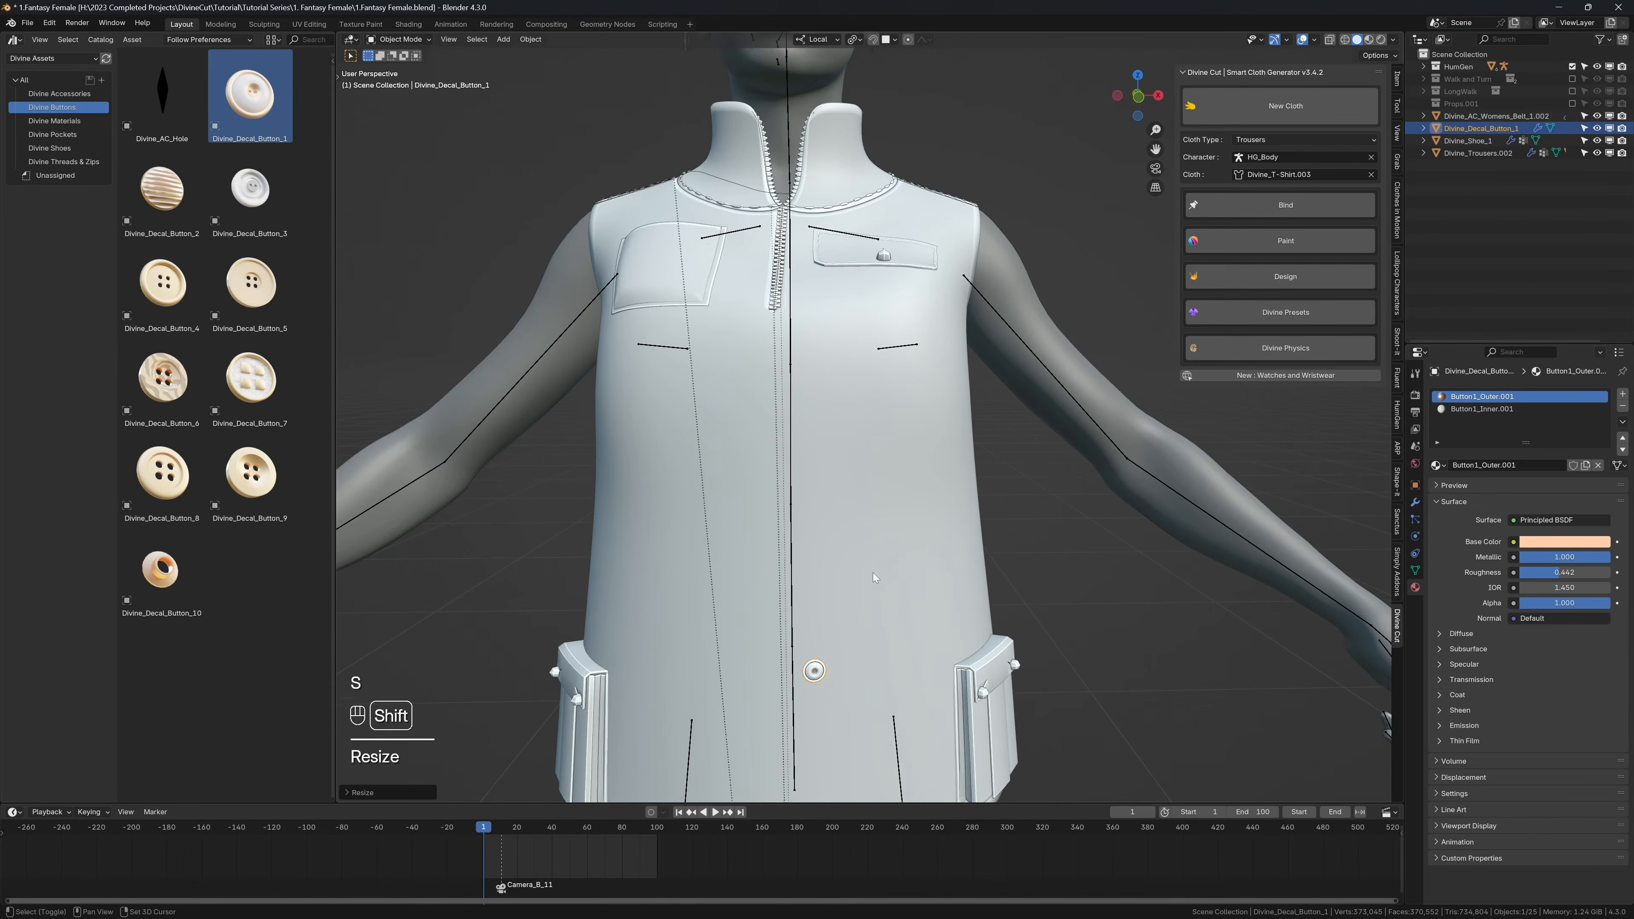
pyautogui.keyDown('shift'); pyautogui.moveTo(874, 577); pyautogui.dragTo(929, 471, button='middle'); pyautogui.keyUp('shift')
pyautogui.click(1225, 276)
pyautogui.click(1230, 308)
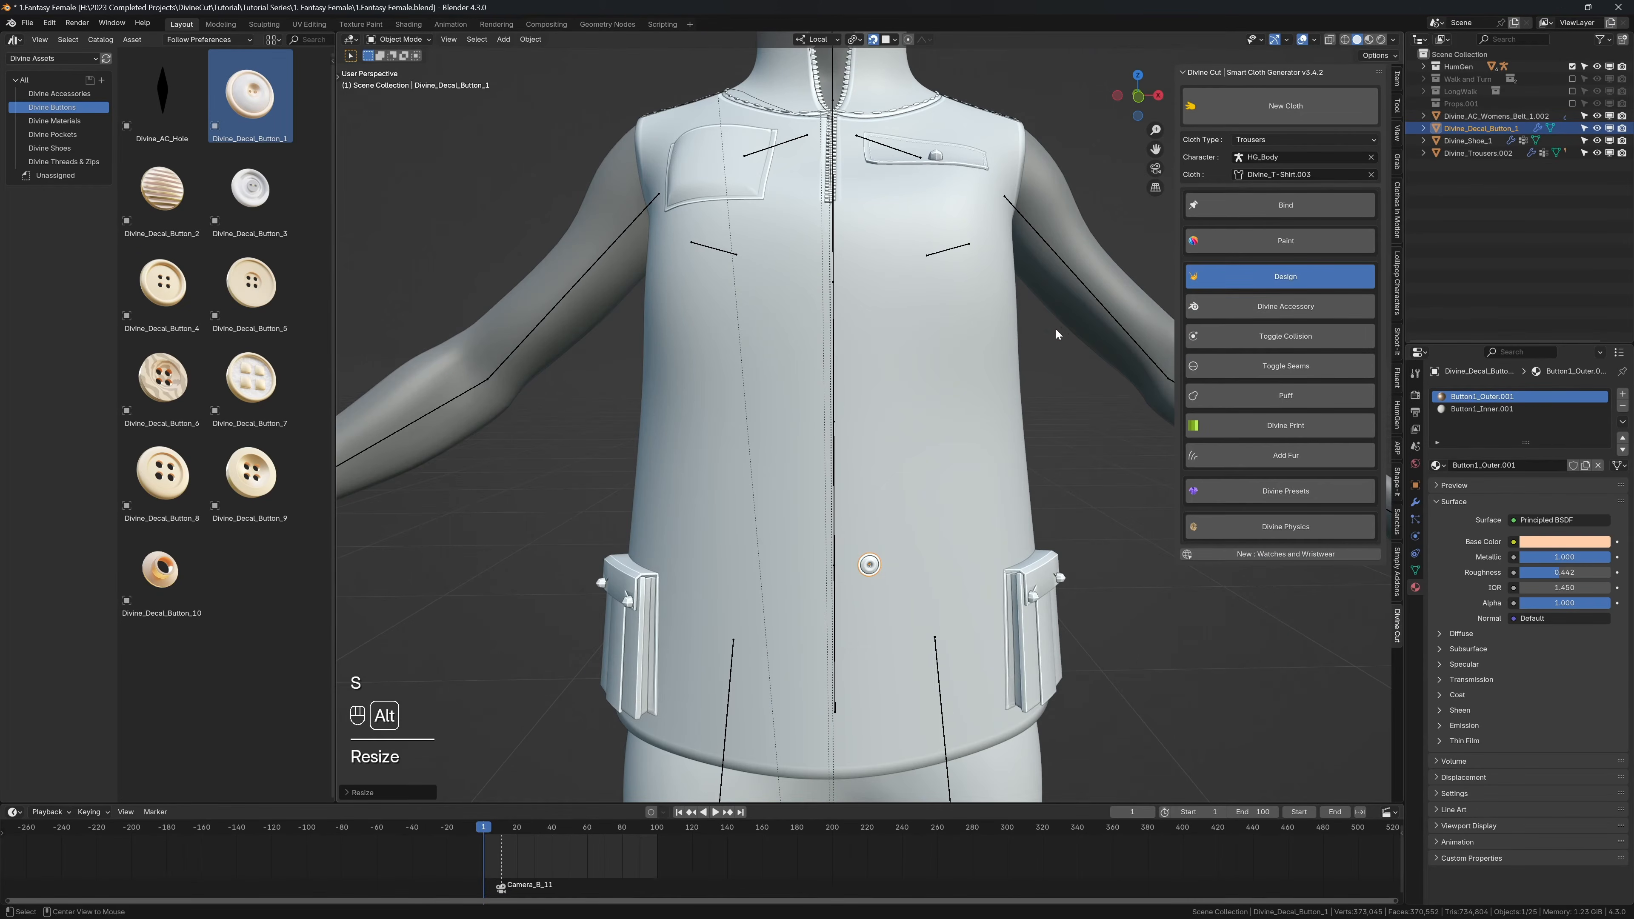
# Step: Duplicate the button four times, arranging the copies in an upward arc on the left front of the shirt
pyautogui.moveTo(866, 541); pyautogui.dragTo(865, 511, button='middle')
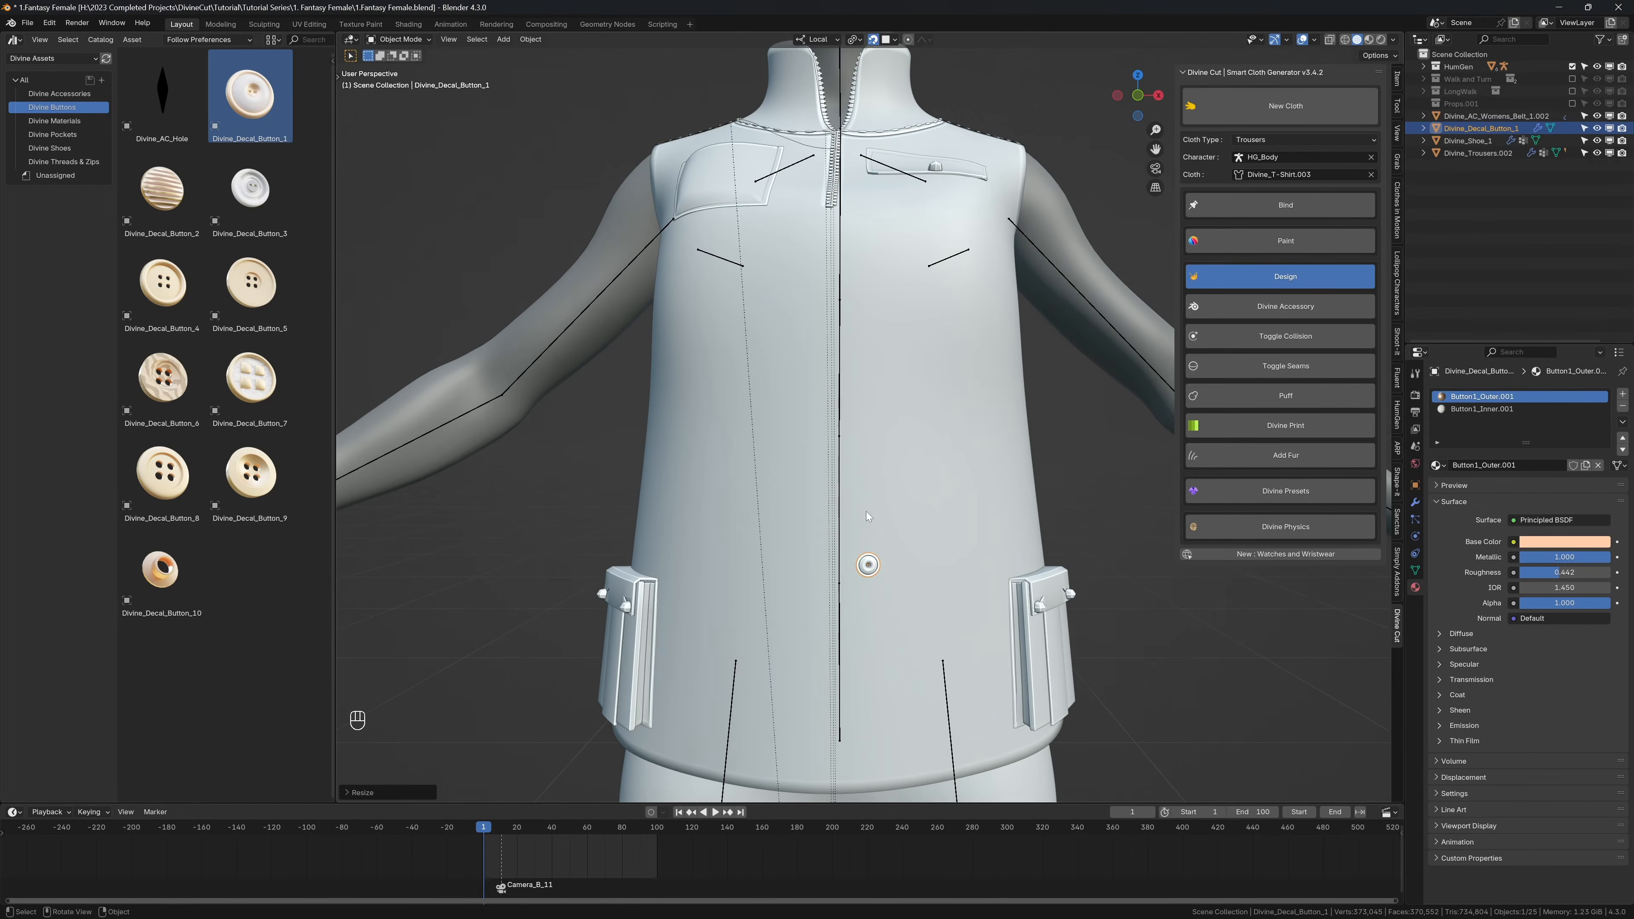
pyautogui.hotkey('shift', 'd')
pyautogui.click(920, 538)
pyautogui.hotkey('shift', 'd')
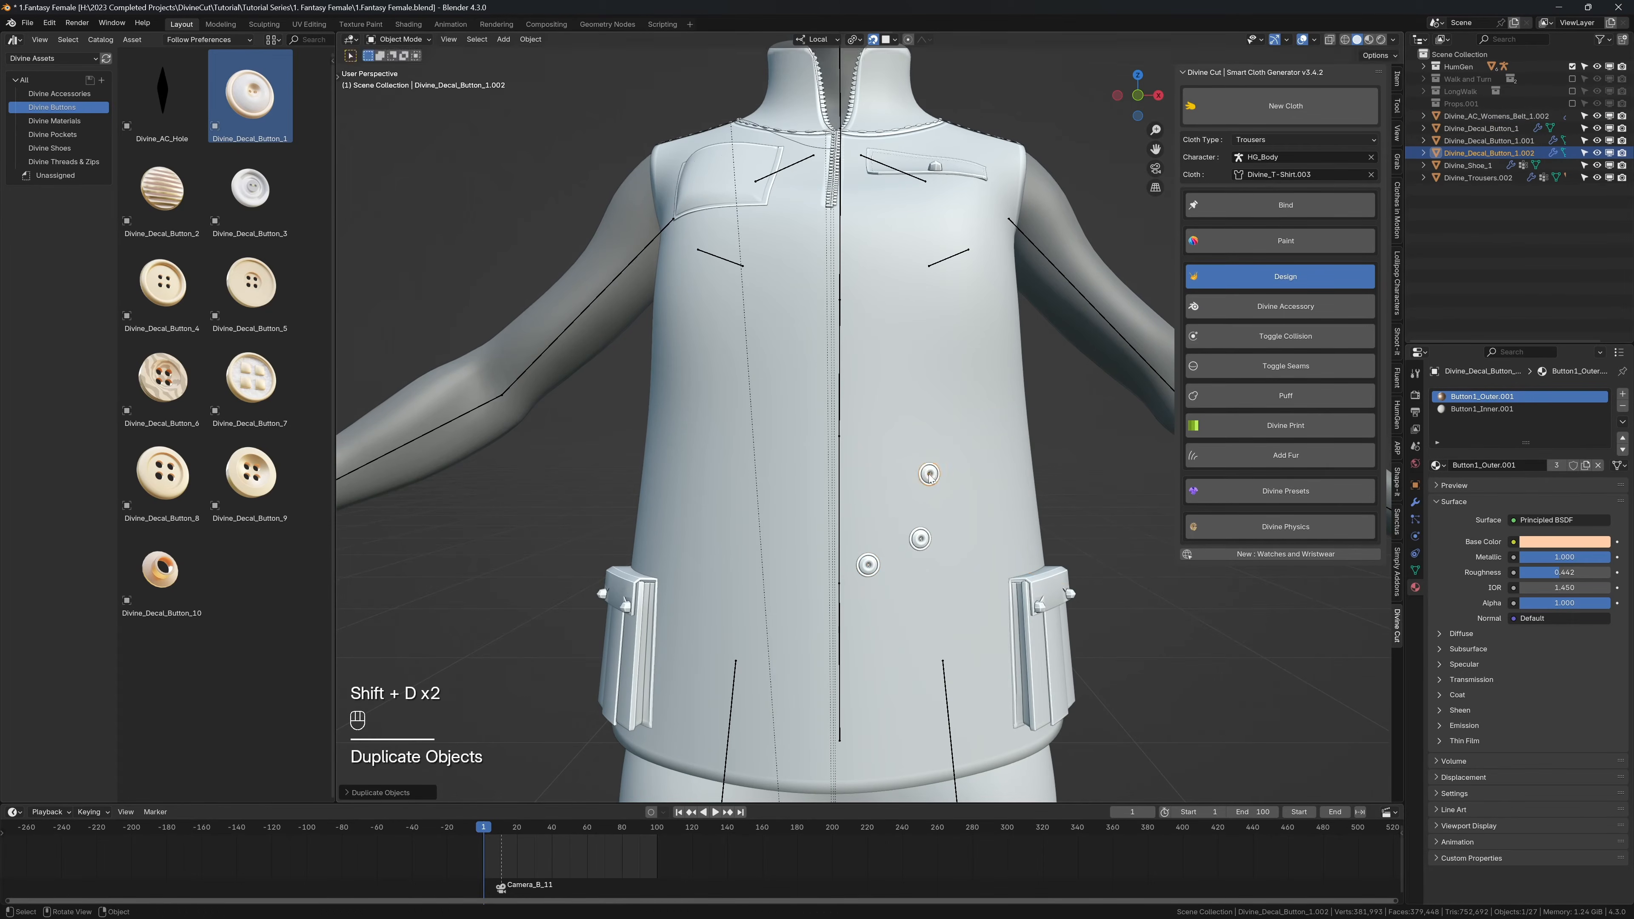
pyautogui.click(929, 473)
pyautogui.hotkey('shift', 'd')
pyautogui.click(915, 408)
pyautogui.hotkey('shift', 'd')
pyautogui.click(892, 383)
# Step: Select all five front buttons and bind them to Divine_T-Shirt.003
pyautogui.moveTo(892, 383); pyautogui.dragTo(932, 369, button='middle')
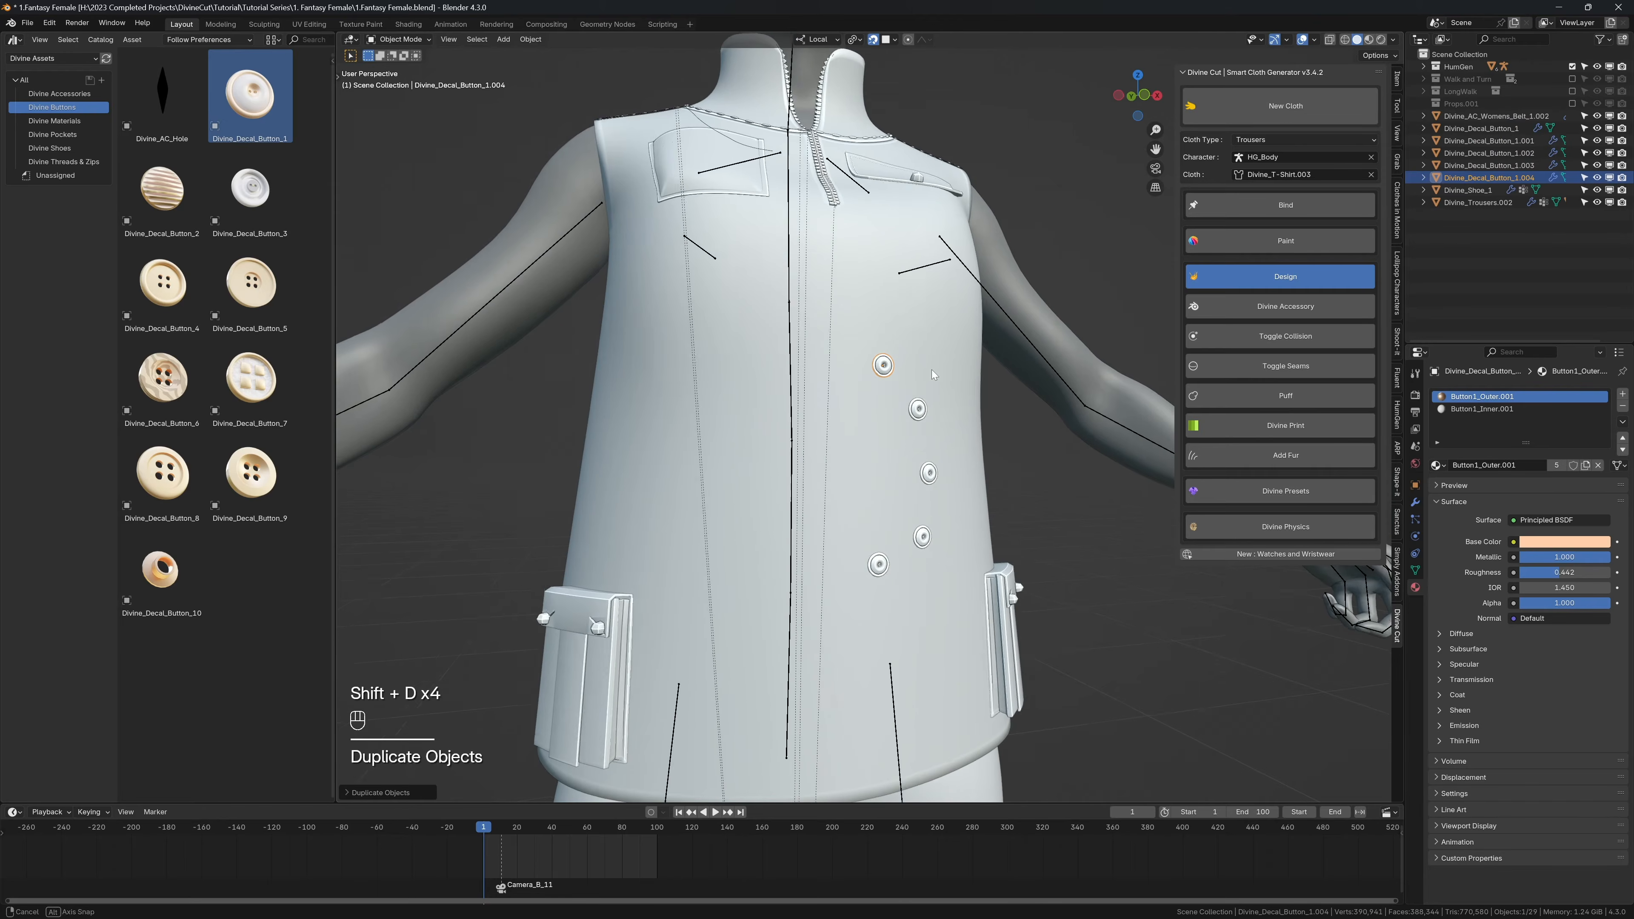
pyautogui.keyDown('shift'); pyautogui.click(919, 407); pyautogui.keyUp('shift')
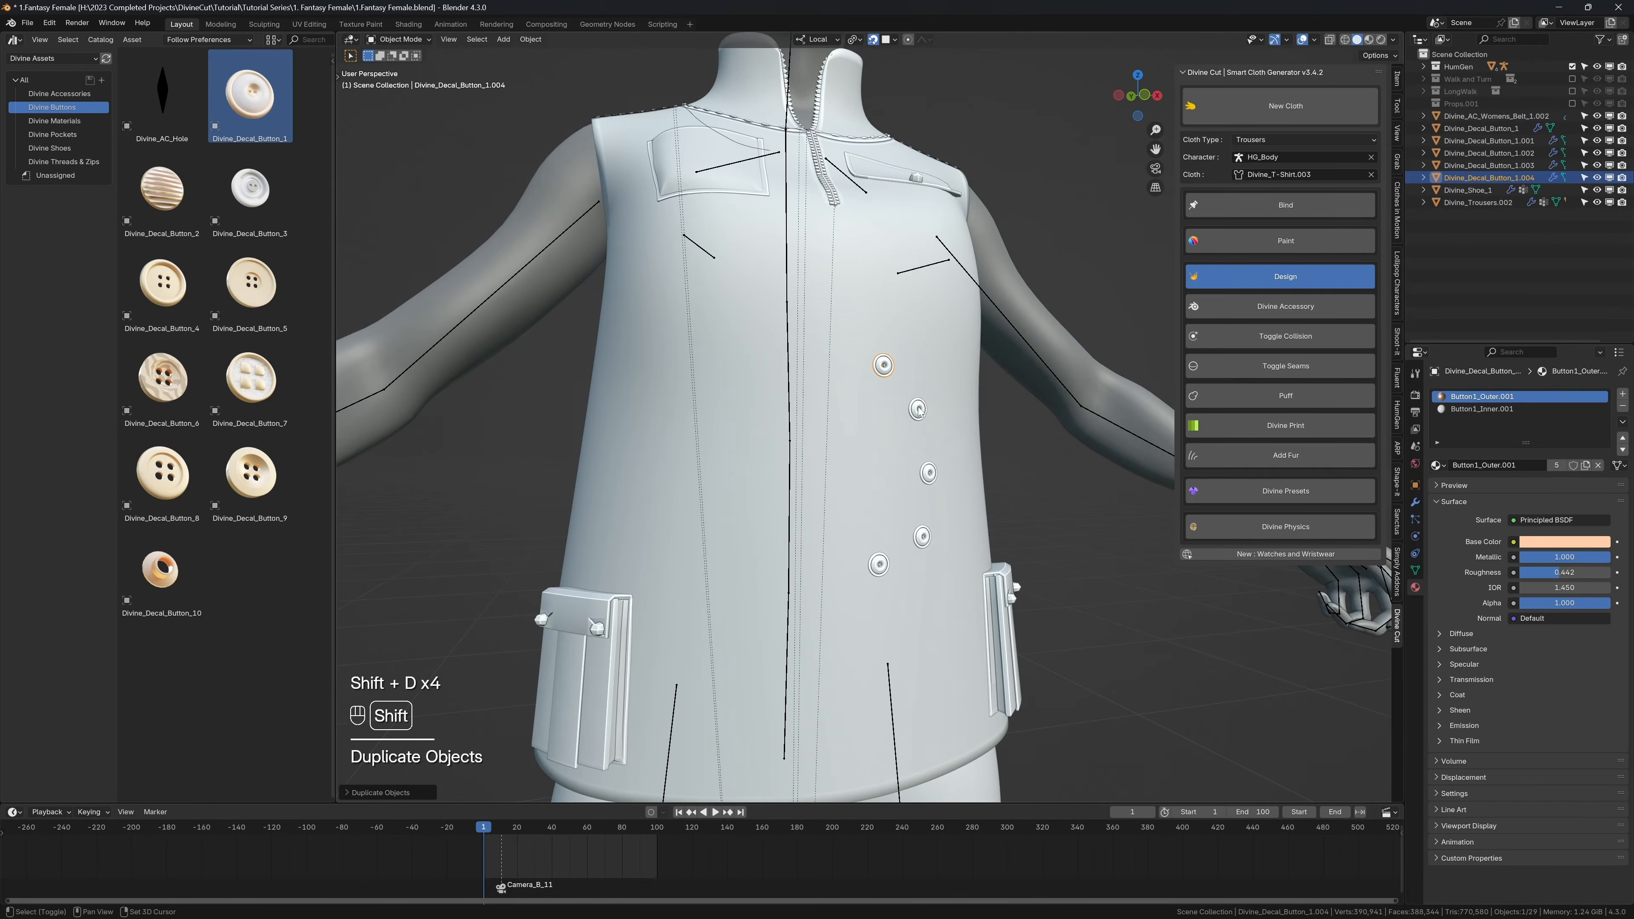
pyautogui.keyDown('shift'); pyautogui.click(929, 473); pyautogui.keyUp('shift')
pyautogui.keyDown('shift'); pyautogui.click(921, 536); pyautogui.keyUp('shift')
pyautogui.keyDown('shift'); pyautogui.click(879, 565); pyautogui.keyUp('shift')
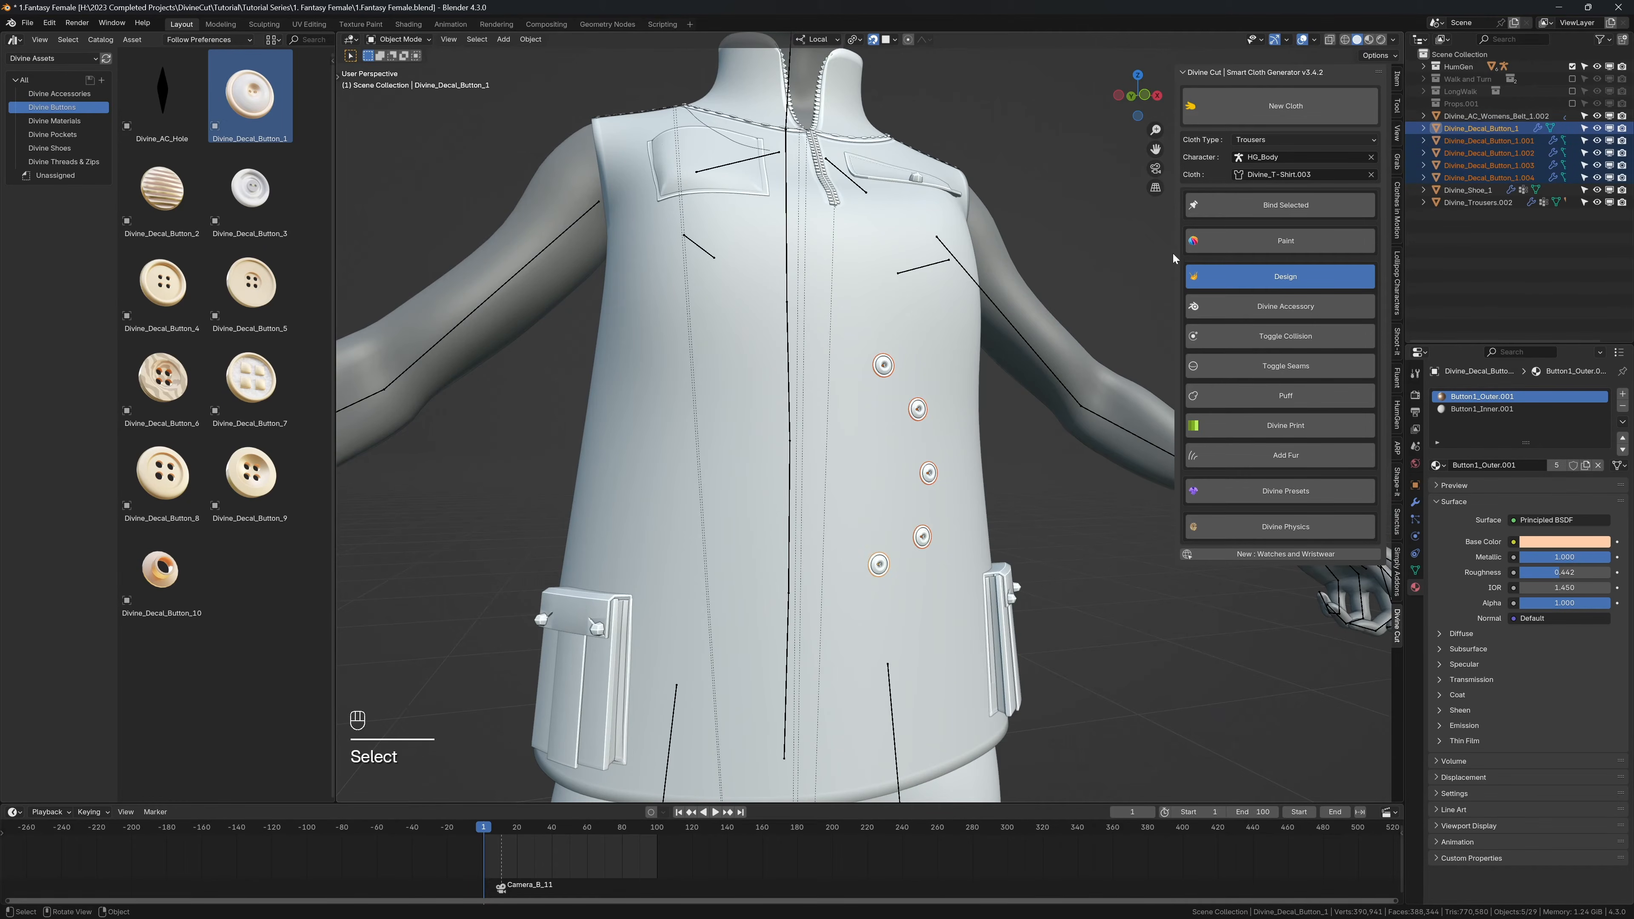
pyautogui.click(1219, 205)
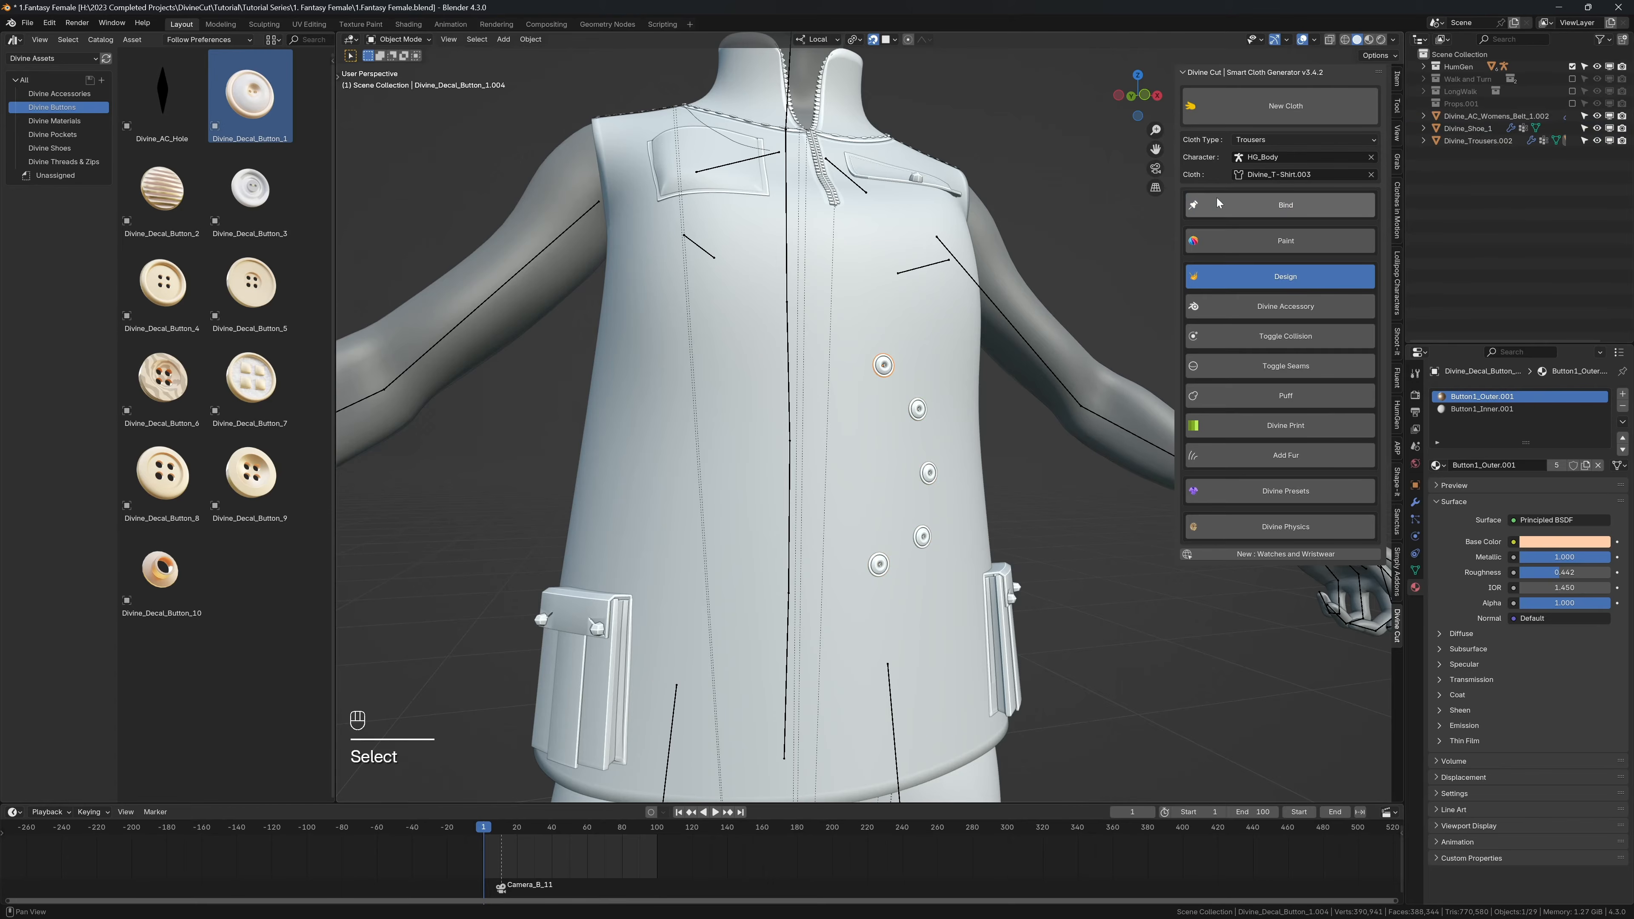
# Step: Play the animation to check that the buttons follow the shirt, and return to the first frame
pyautogui.click(990, 438)
pyautogui.hotkey('shift', 'space')
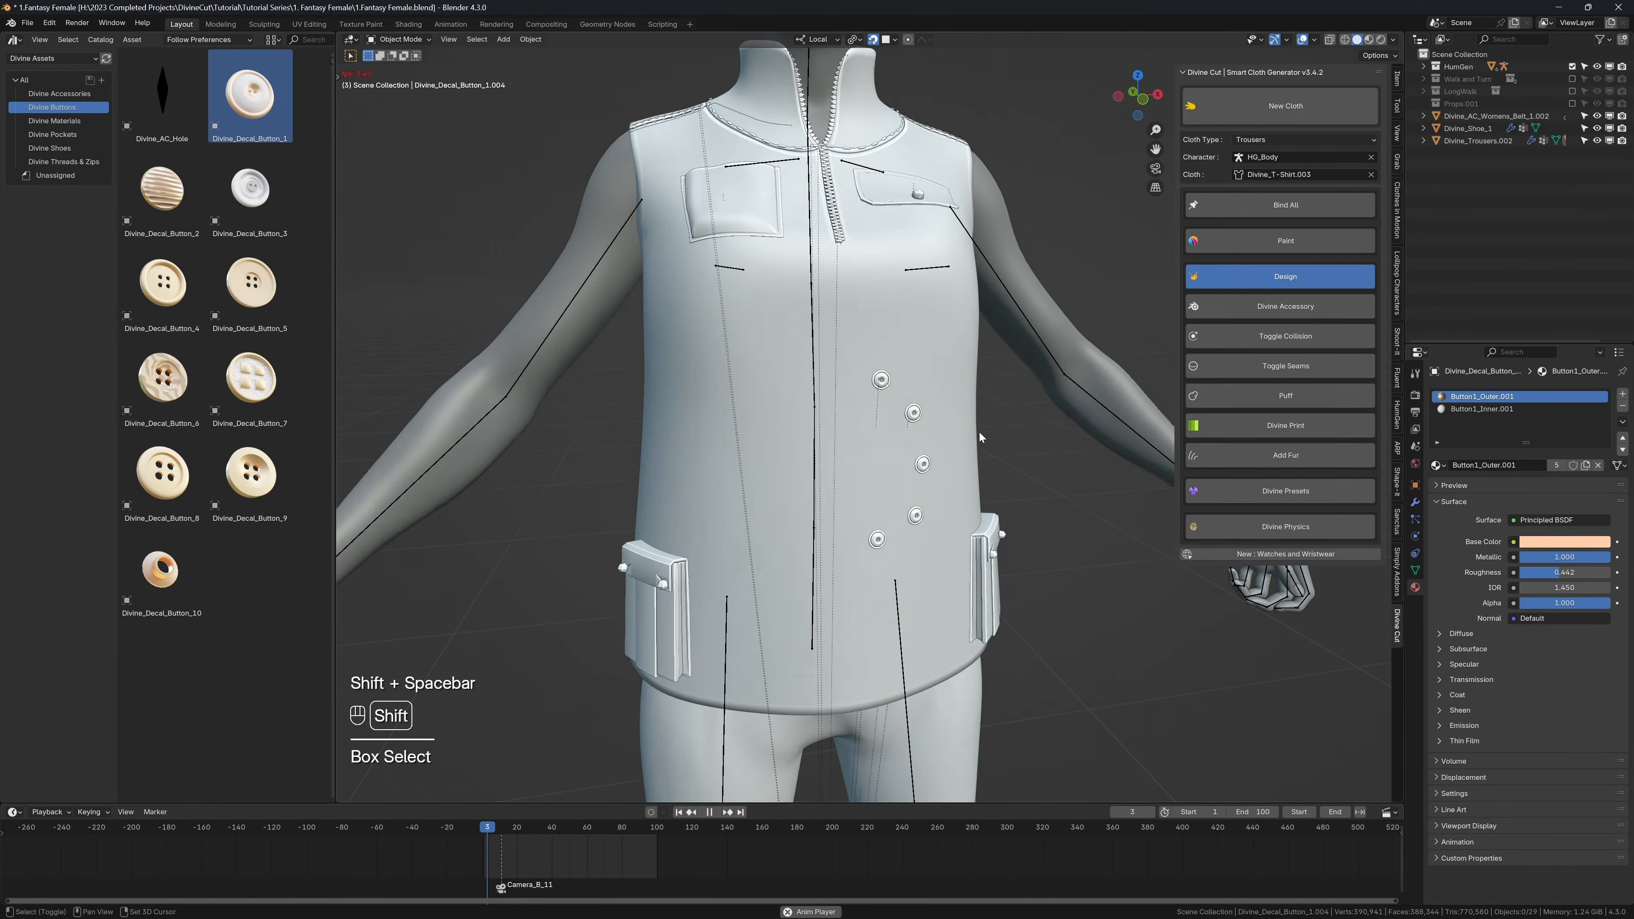
pyautogui.hotkey('shift', 'space')
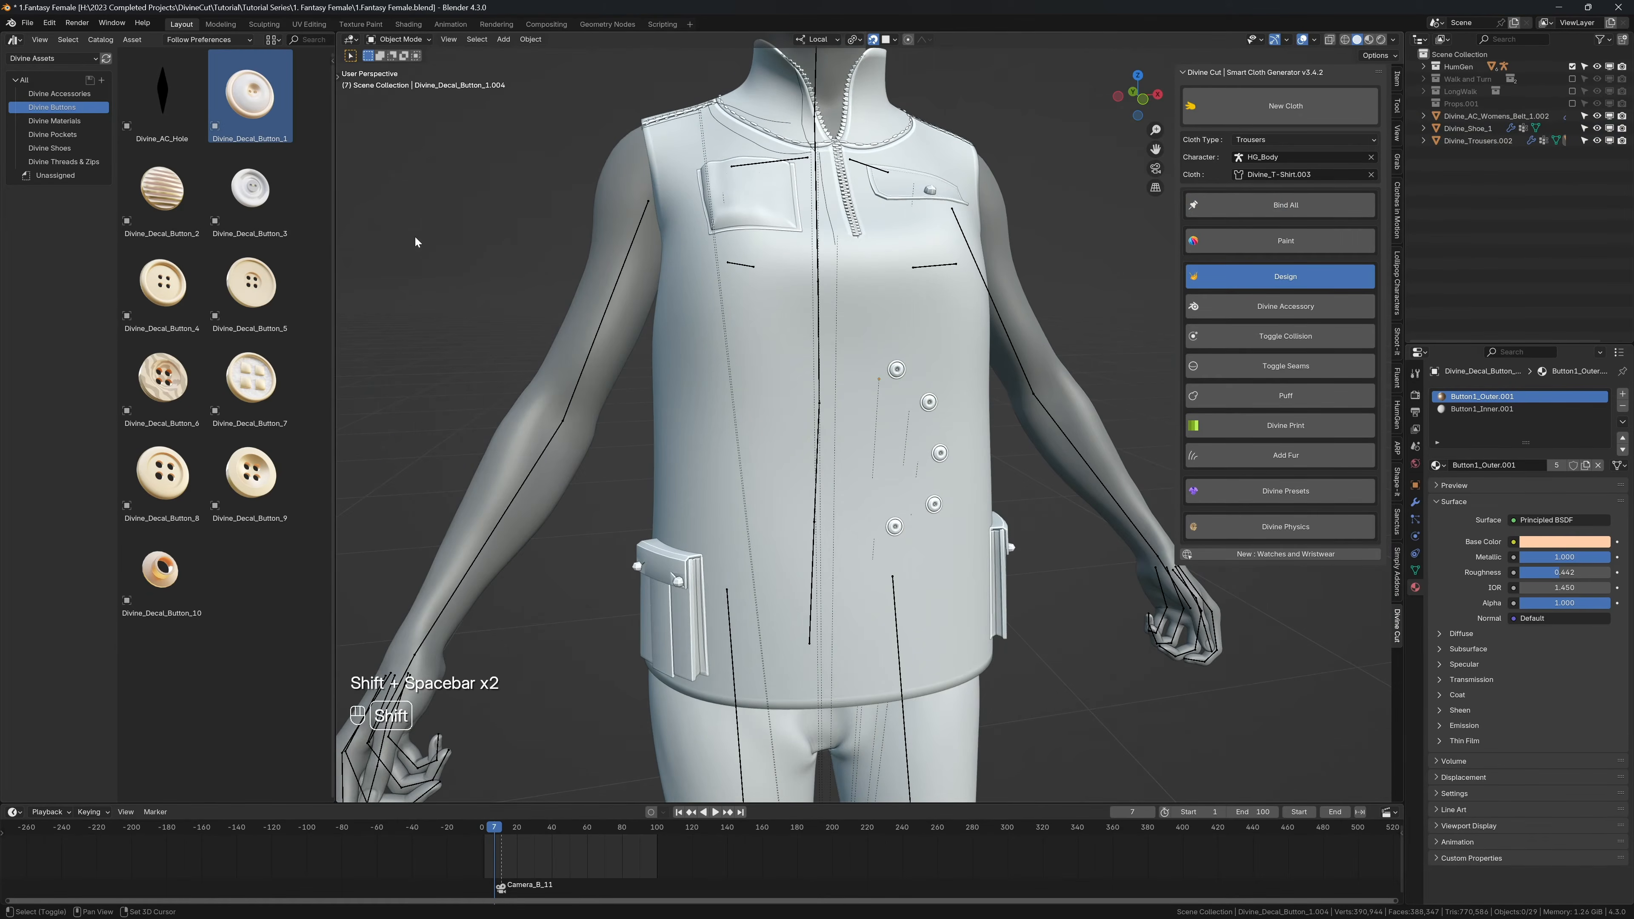
pyautogui.hotkey('shift', 'Left')
# Step: Add the Divine_AC_BowRope_2 accessory to the right front of the shirt
pyautogui.click(76, 94)
pyautogui.keyDown('shift'); pyautogui.moveTo(587, 333); pyautogui.dragTo(590, 382, button='middle'); pyautogui.keyUp('shift')
pyautogui.moveTo(589, 382); pyautogui.dragTo(740, 325, button='middle')
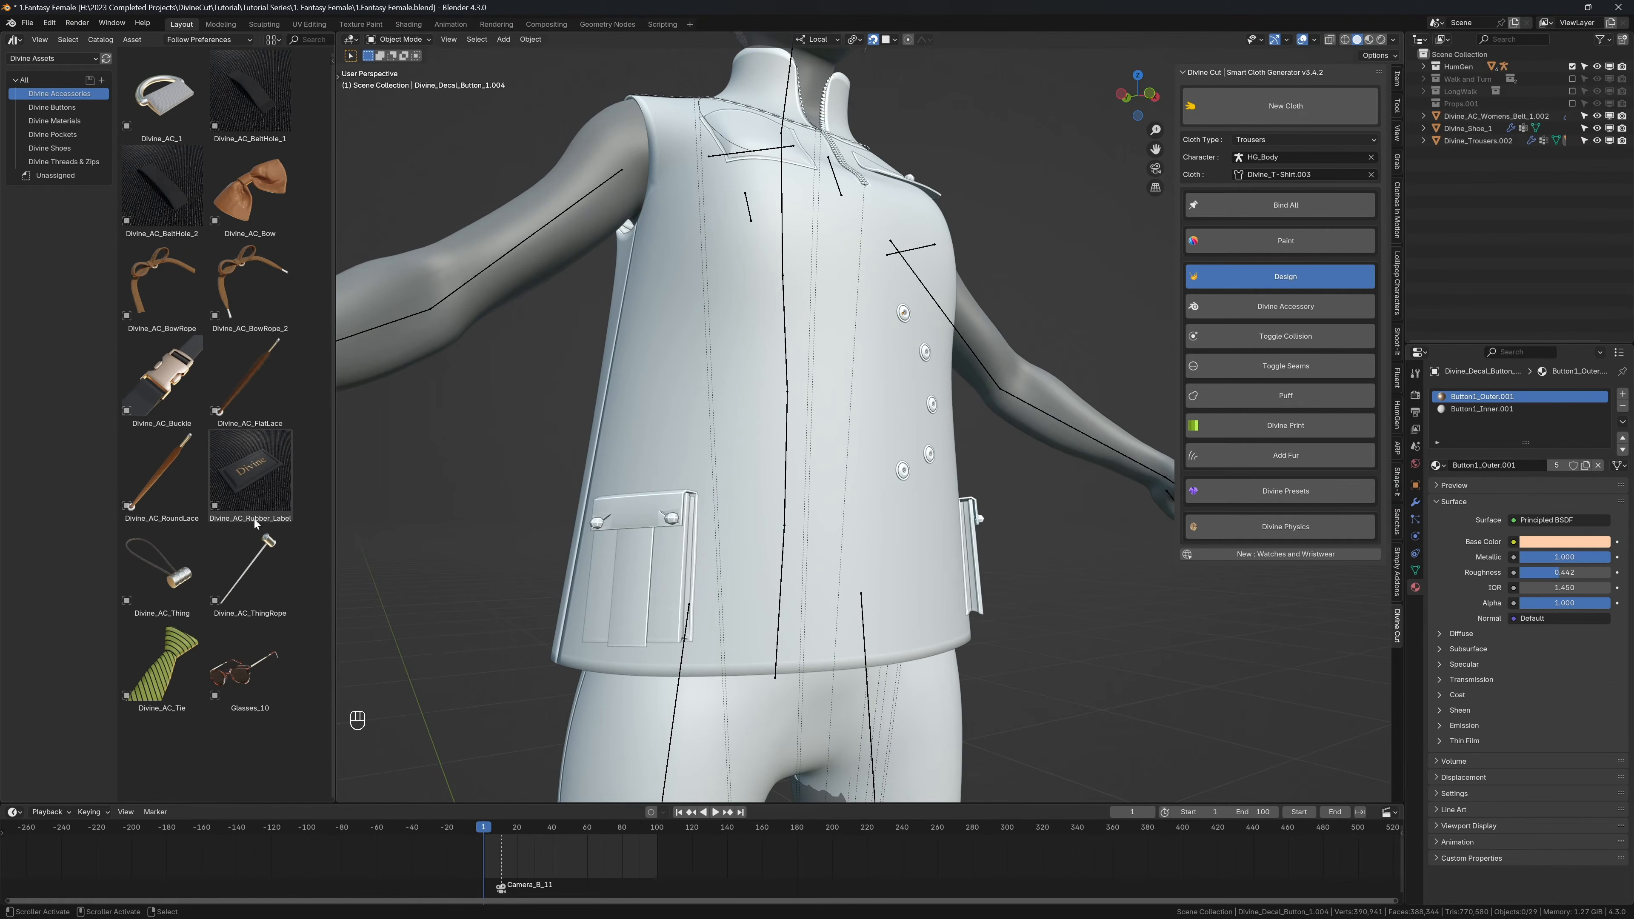
pyautogui.moveTo(246, 315); pyautogui.dragTo(711, 379)
pyautogui.scroll(5, 711, 378)
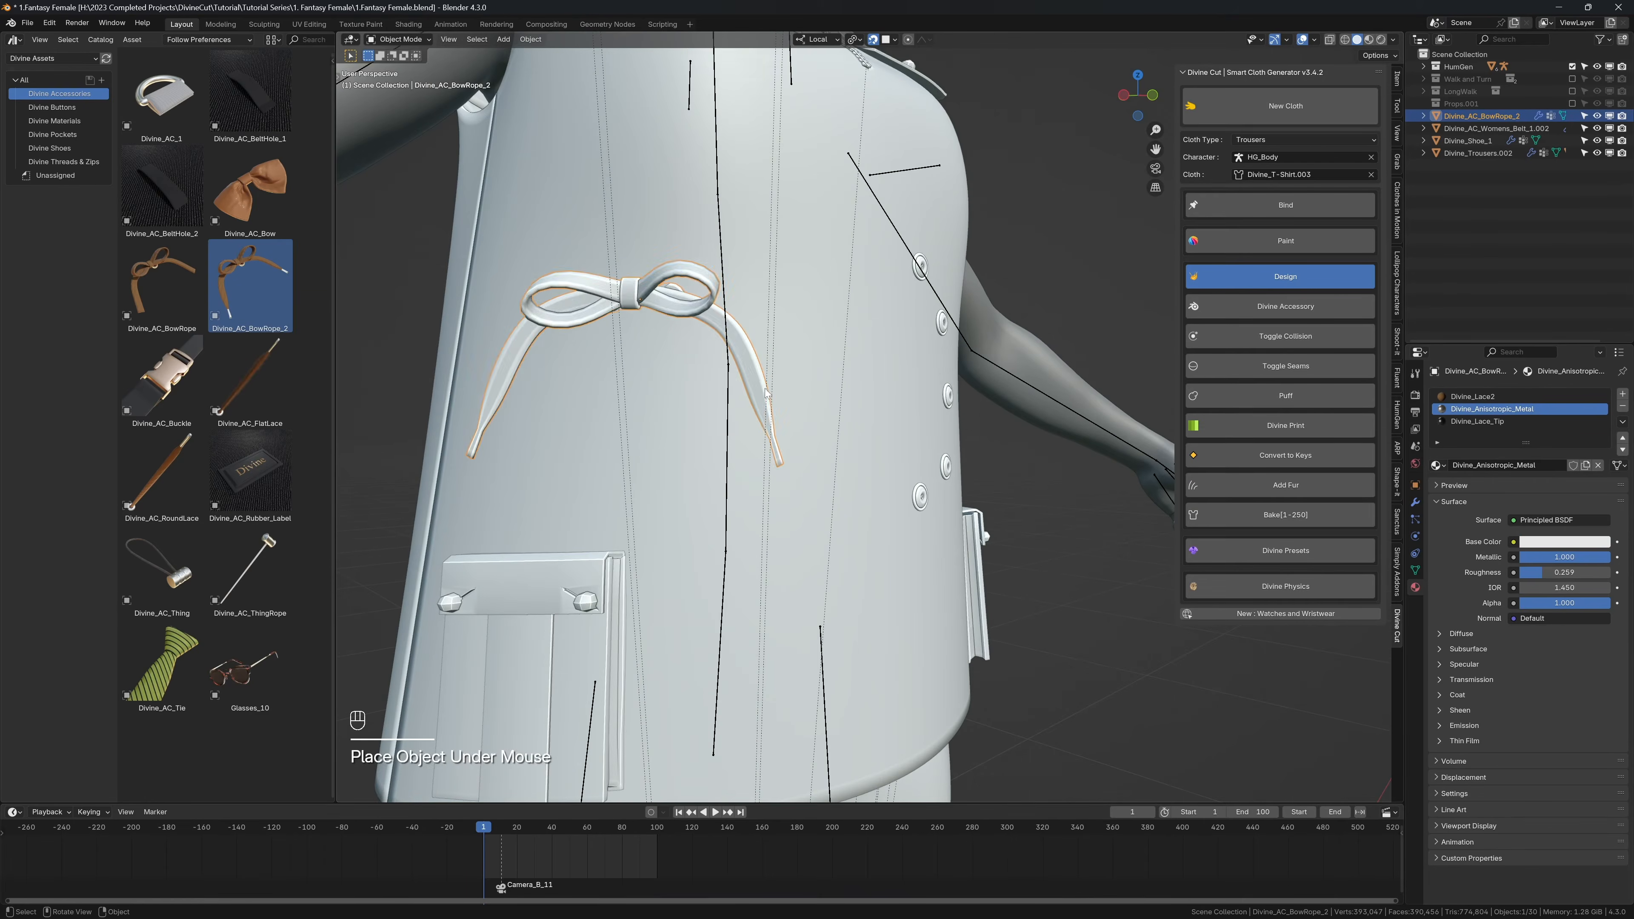
# Step: Scale down the bow rope and move it above the character's right lower pocket, near the side of the shirt
pyautogui.press('s')
pyautogui.moveTo(660, 372); pyautogui.dragTo(667, 389, button='middle')
pyautogui.press('g')
pyautogui.click(663, 392)
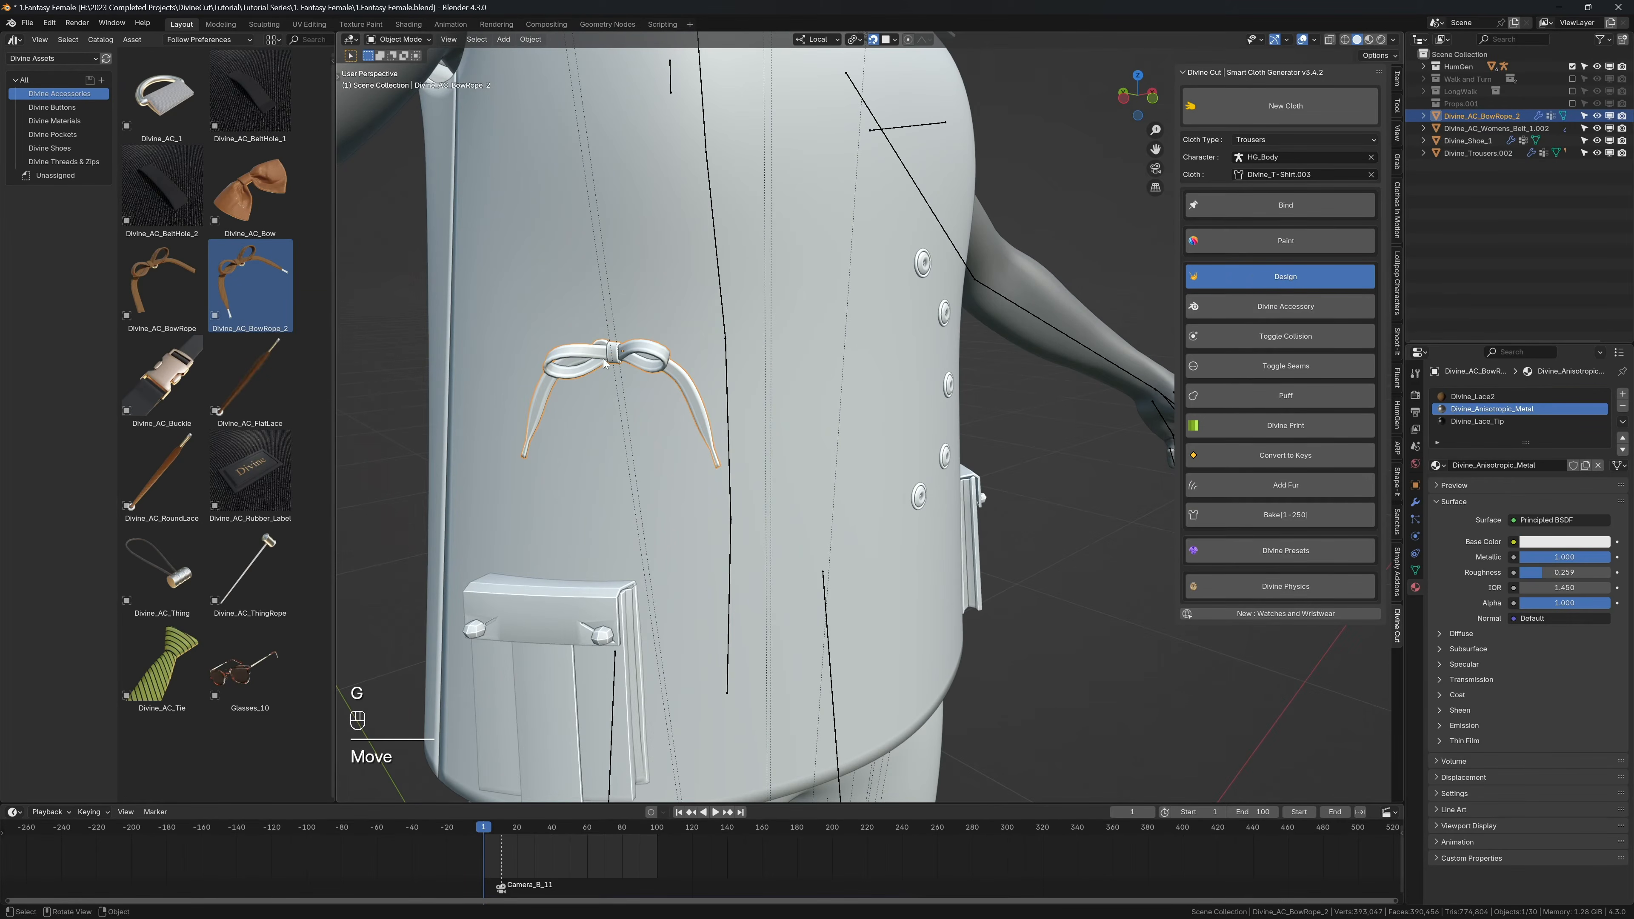
pyautogui.press('g')
pyautogui.click(1088, 276)
# Step: Bind the bow rope to the shirt and turn off snapping
pyautogui.click(1263, 208)
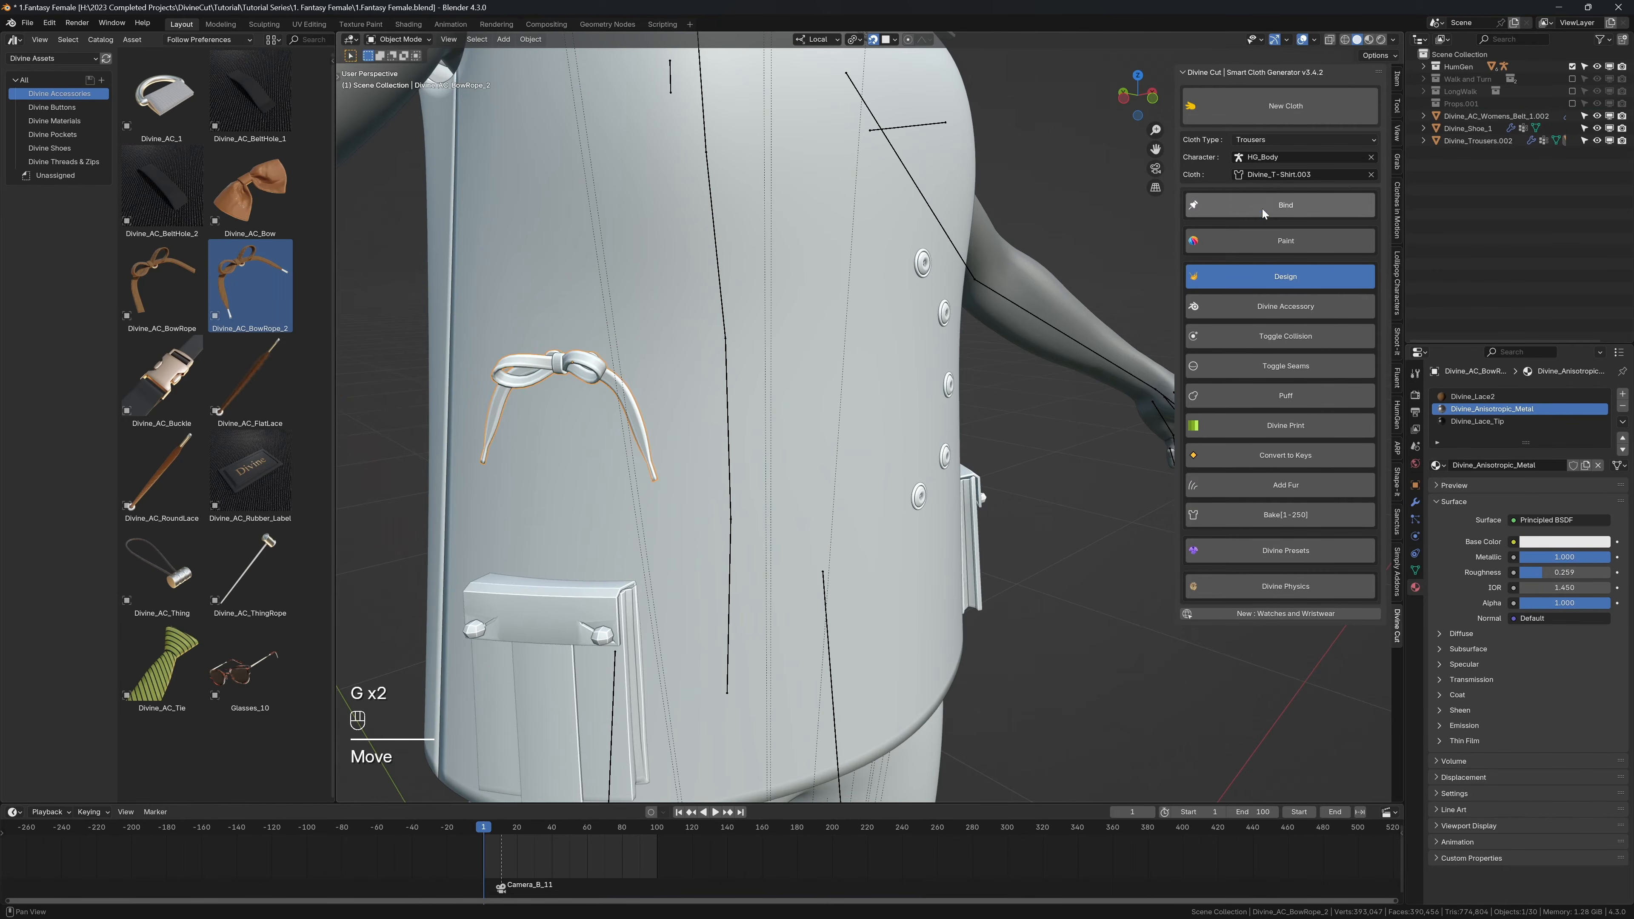
pyautogui.keyDown('shift'); pyautogui.moveTo(657, 330); pyautogui.dragTo(754, 334, button='middle'); pyautogui.keyUp('shift')
pyautogui.moveTo(653, 398); pyautogui.dragTo(612, 393, button='middle')
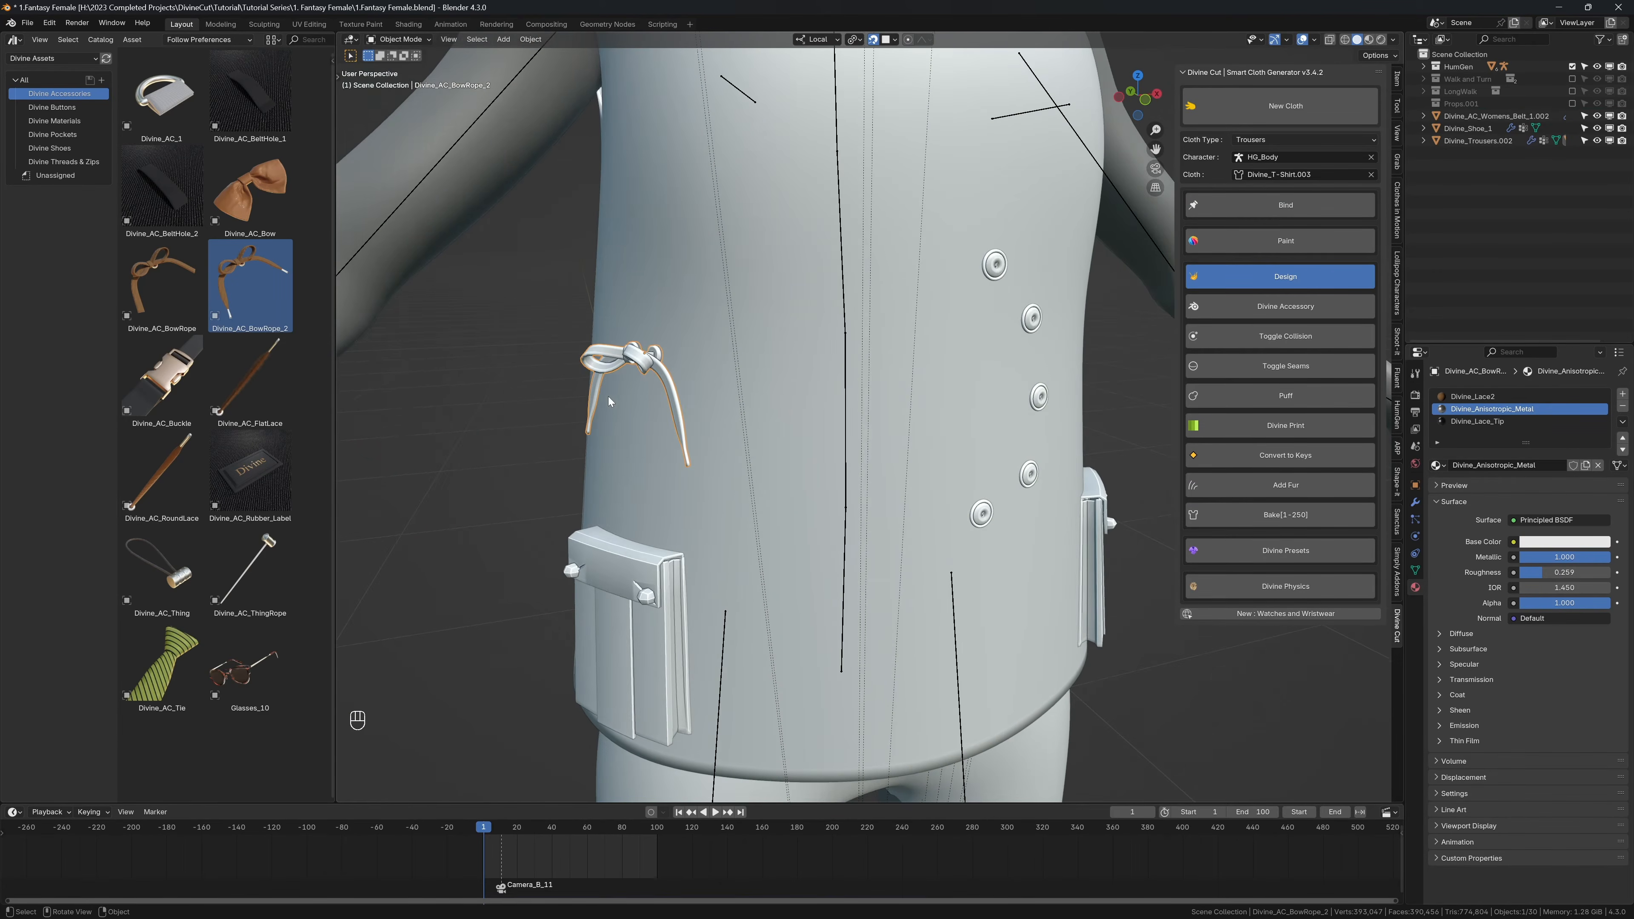
pyautogui.hotkey('shift', 'Tab')
# Step: Play the animation with overlays hidden to check the bow rope's cloth motion, and show overlays again
pyautogui.scroll(-3, 612, 394)
pyautogui.hotkey('shift', 'alt', 'z')
pyautogui.moveTo(801, 412); pyautogui.dragTo(772, 415, button='middle')
pyautogui.hotkey('shift', 'space')
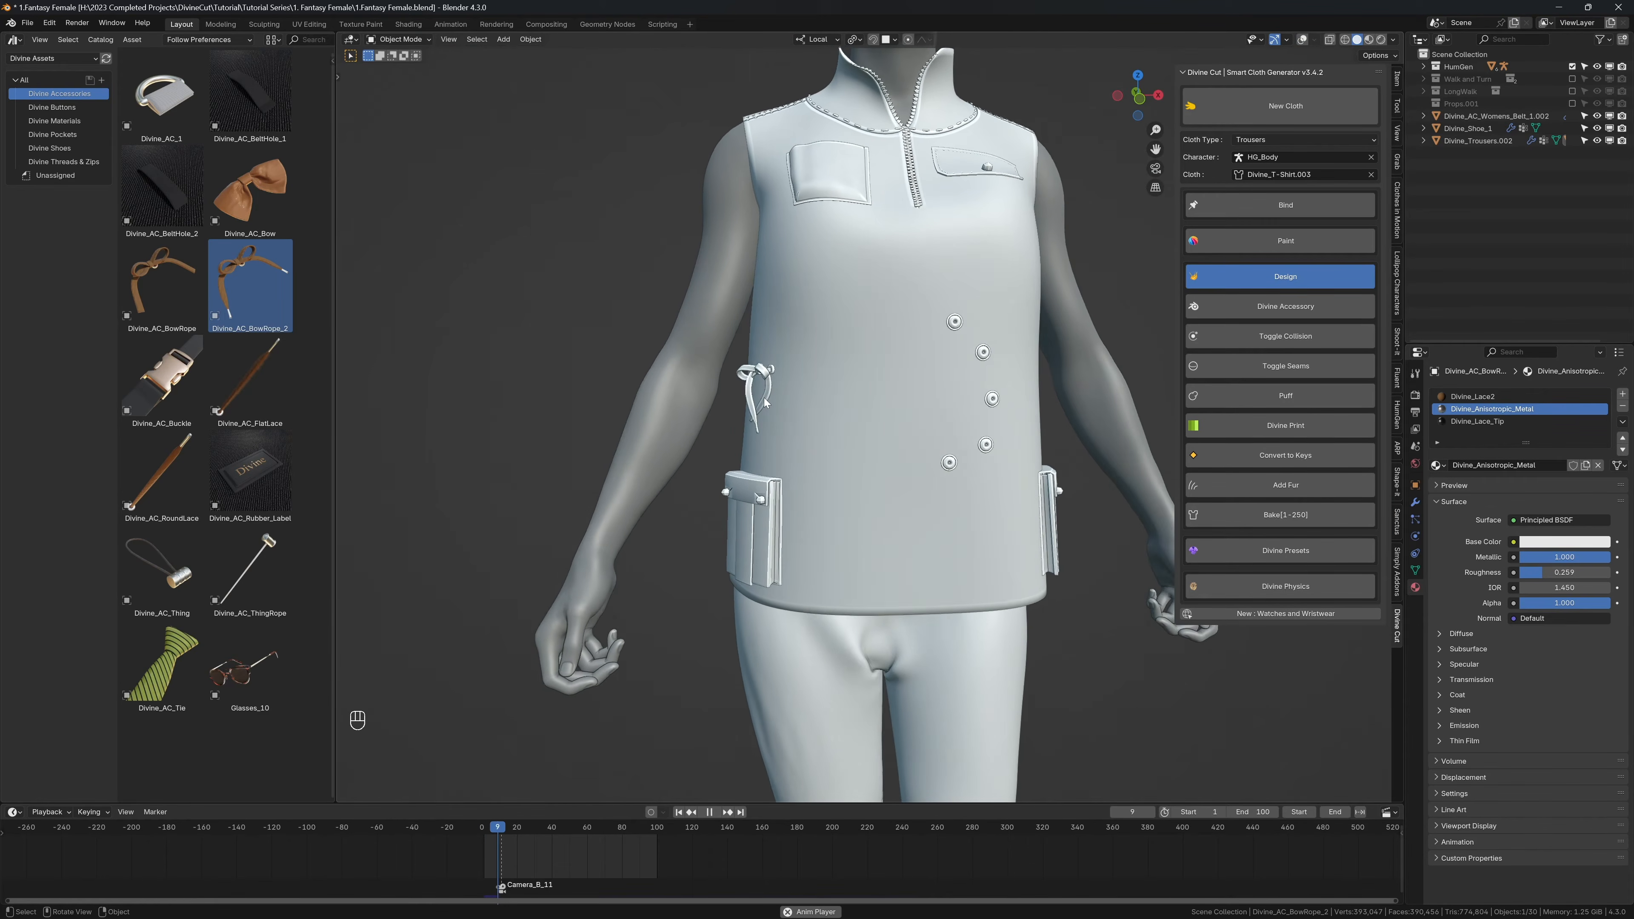
pyautogui.hotkey('shift', 'space')
pyautogui.hotkey('shift', 'alt', 'z')
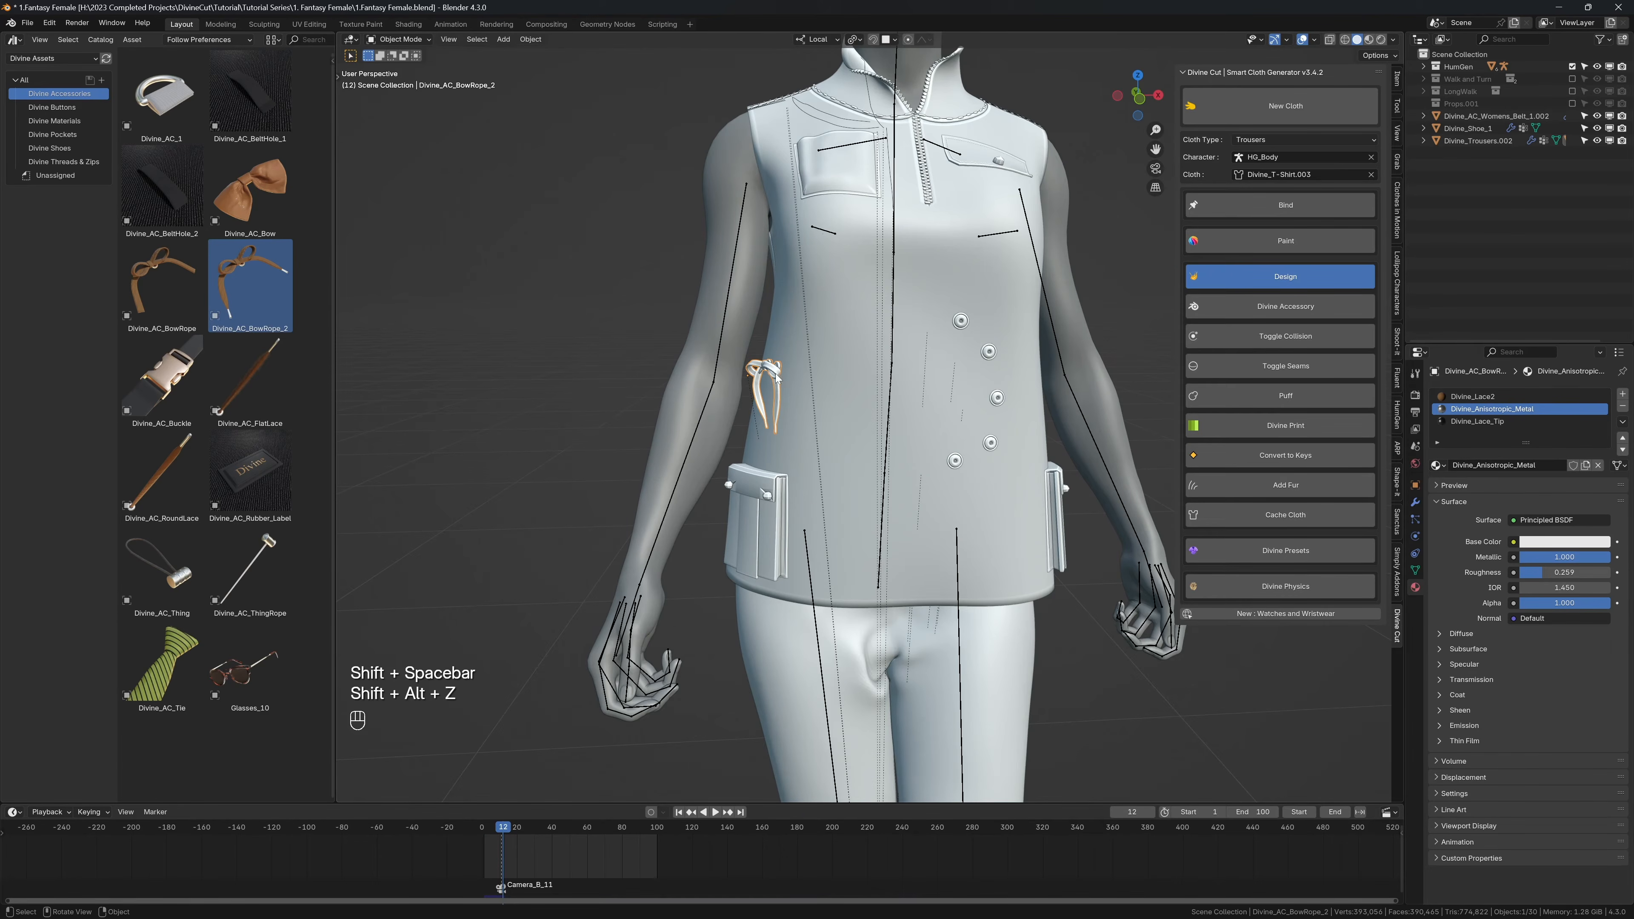
# Step: Set the simulation end of the bow rope's cloth cache to frame 100
pyautogui.click(1414, 539)
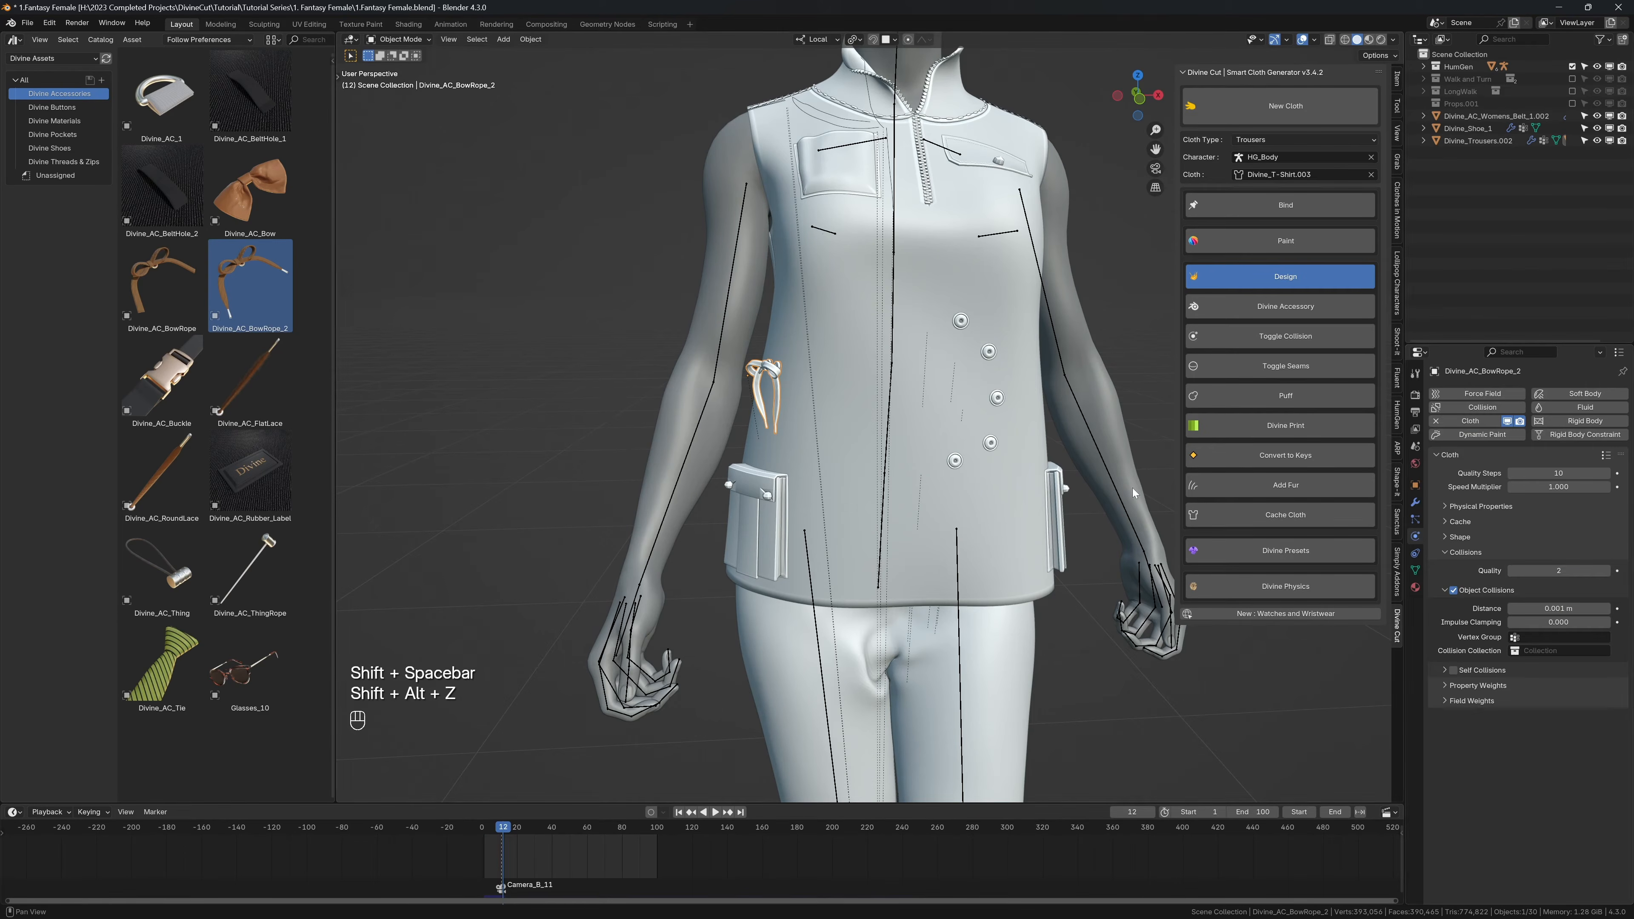
pyautogui.hotkey('shift', 'Left')
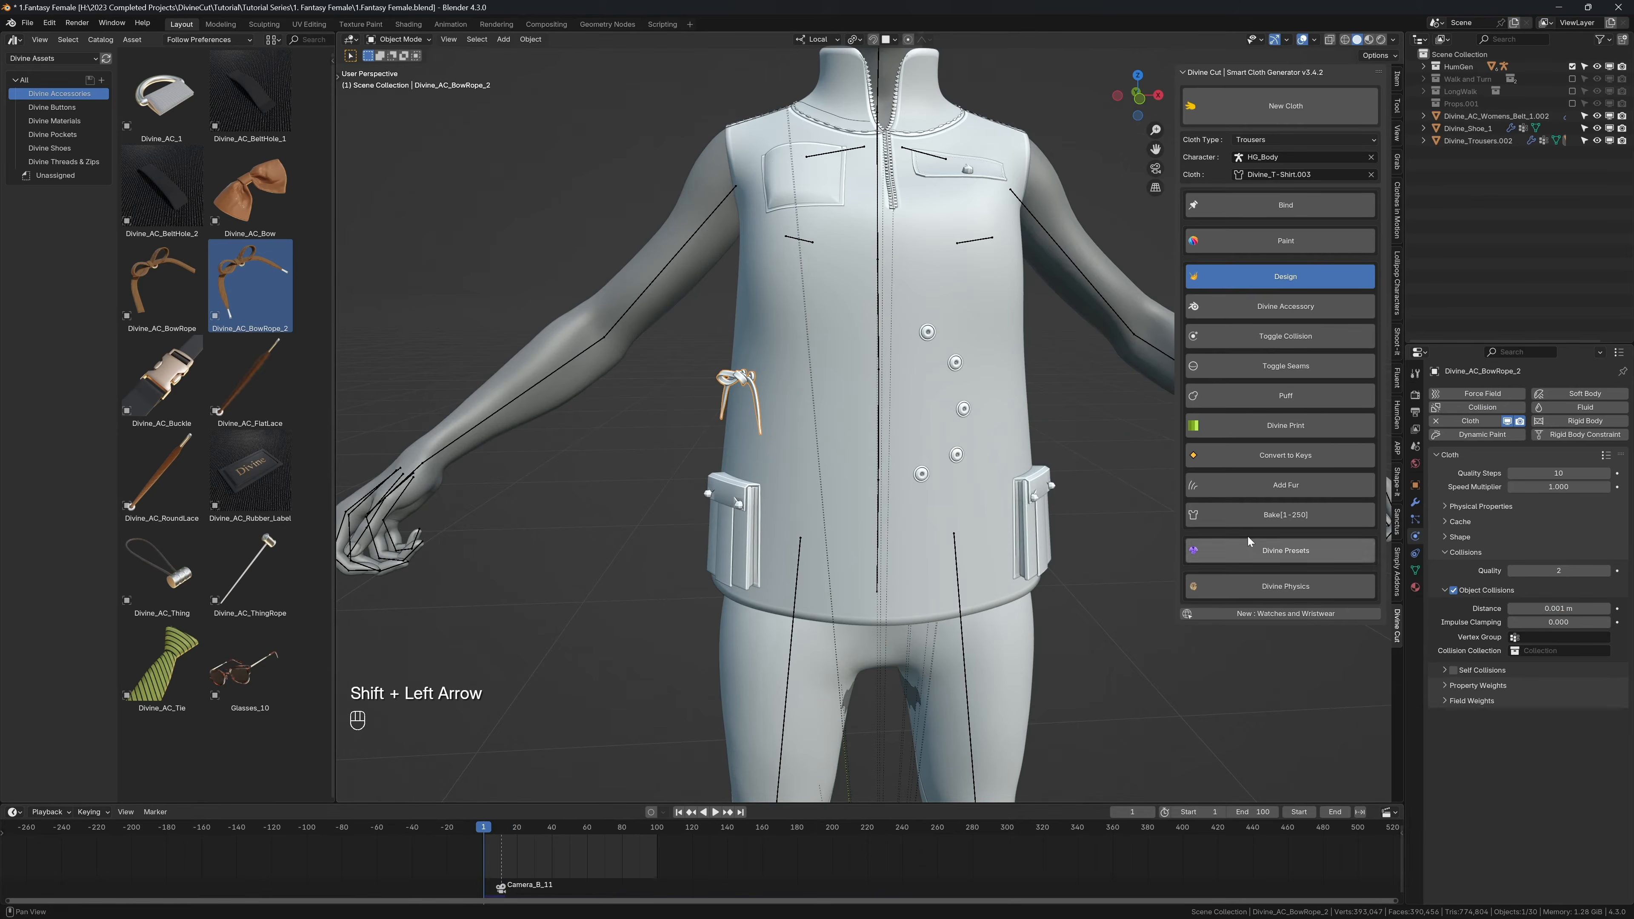
pyautogui.click(1460, 523)
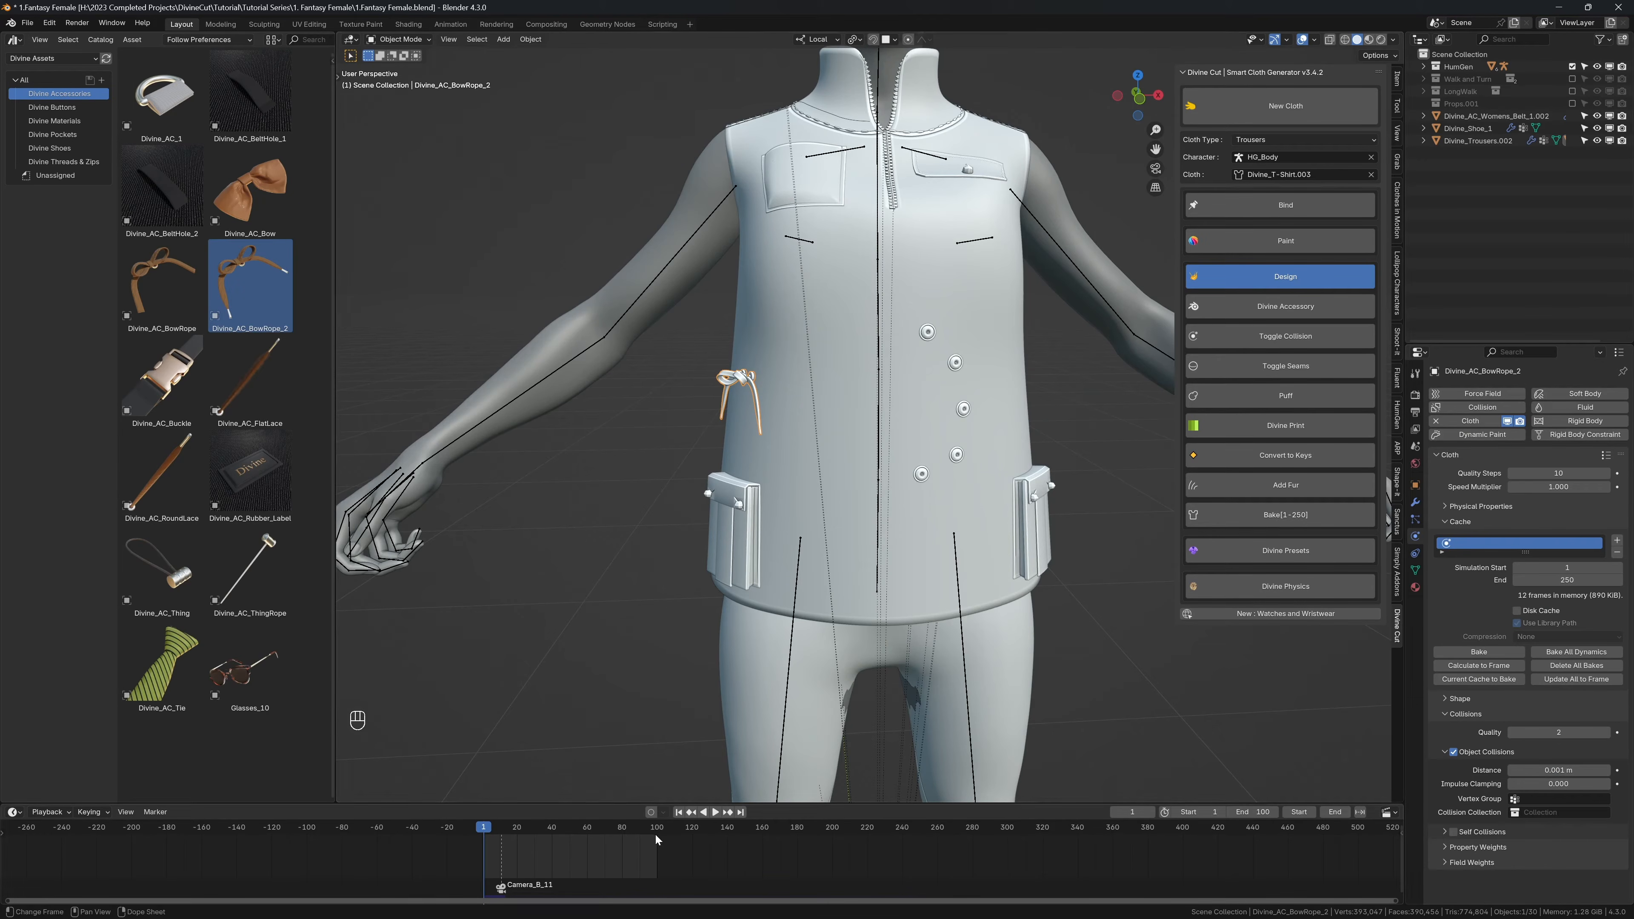
pyautogui.click(1567, 580)
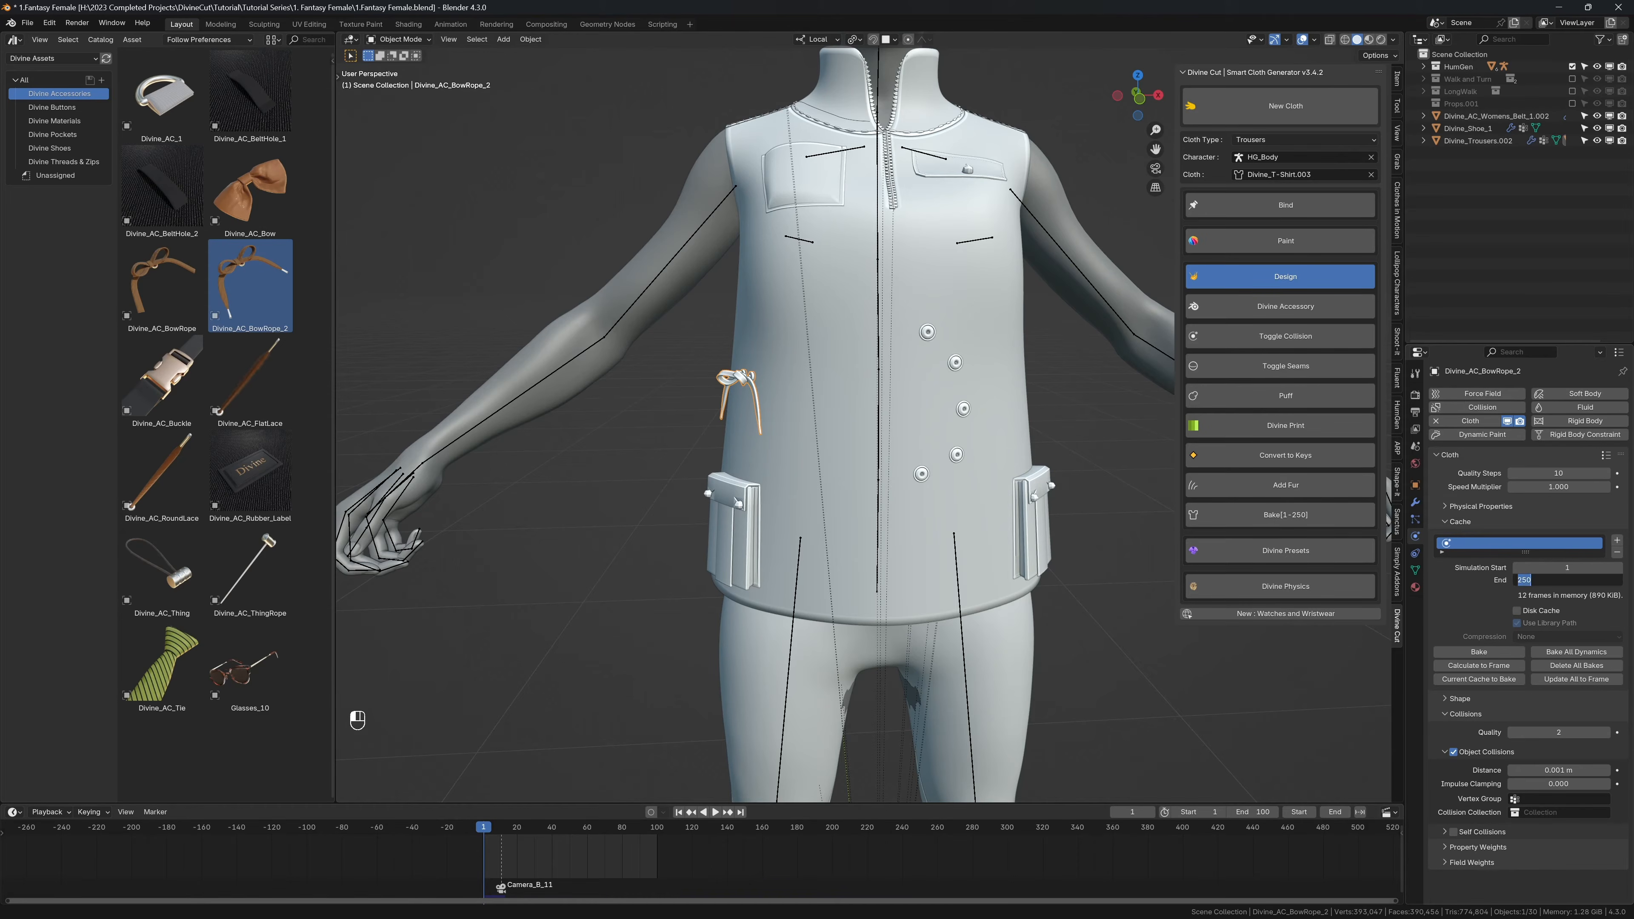
pyautogui.write('100')
pyautogui.press('Return')
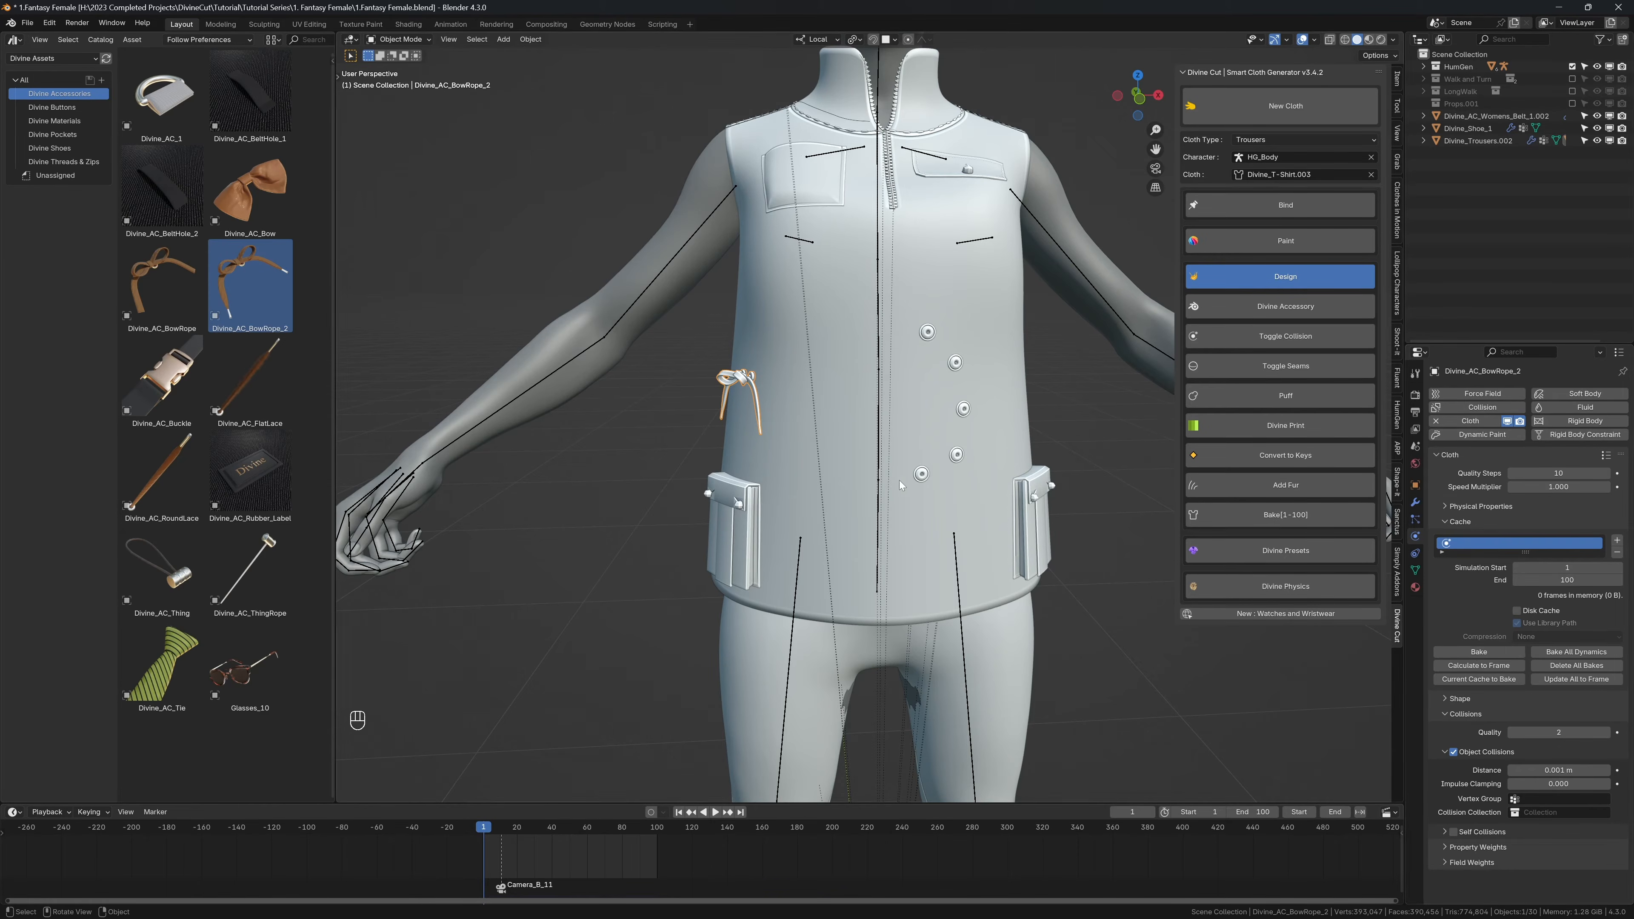
# Step: Delete the bow rope from the side of the shirt
pyautogui.scroll(-2, 750, 383)
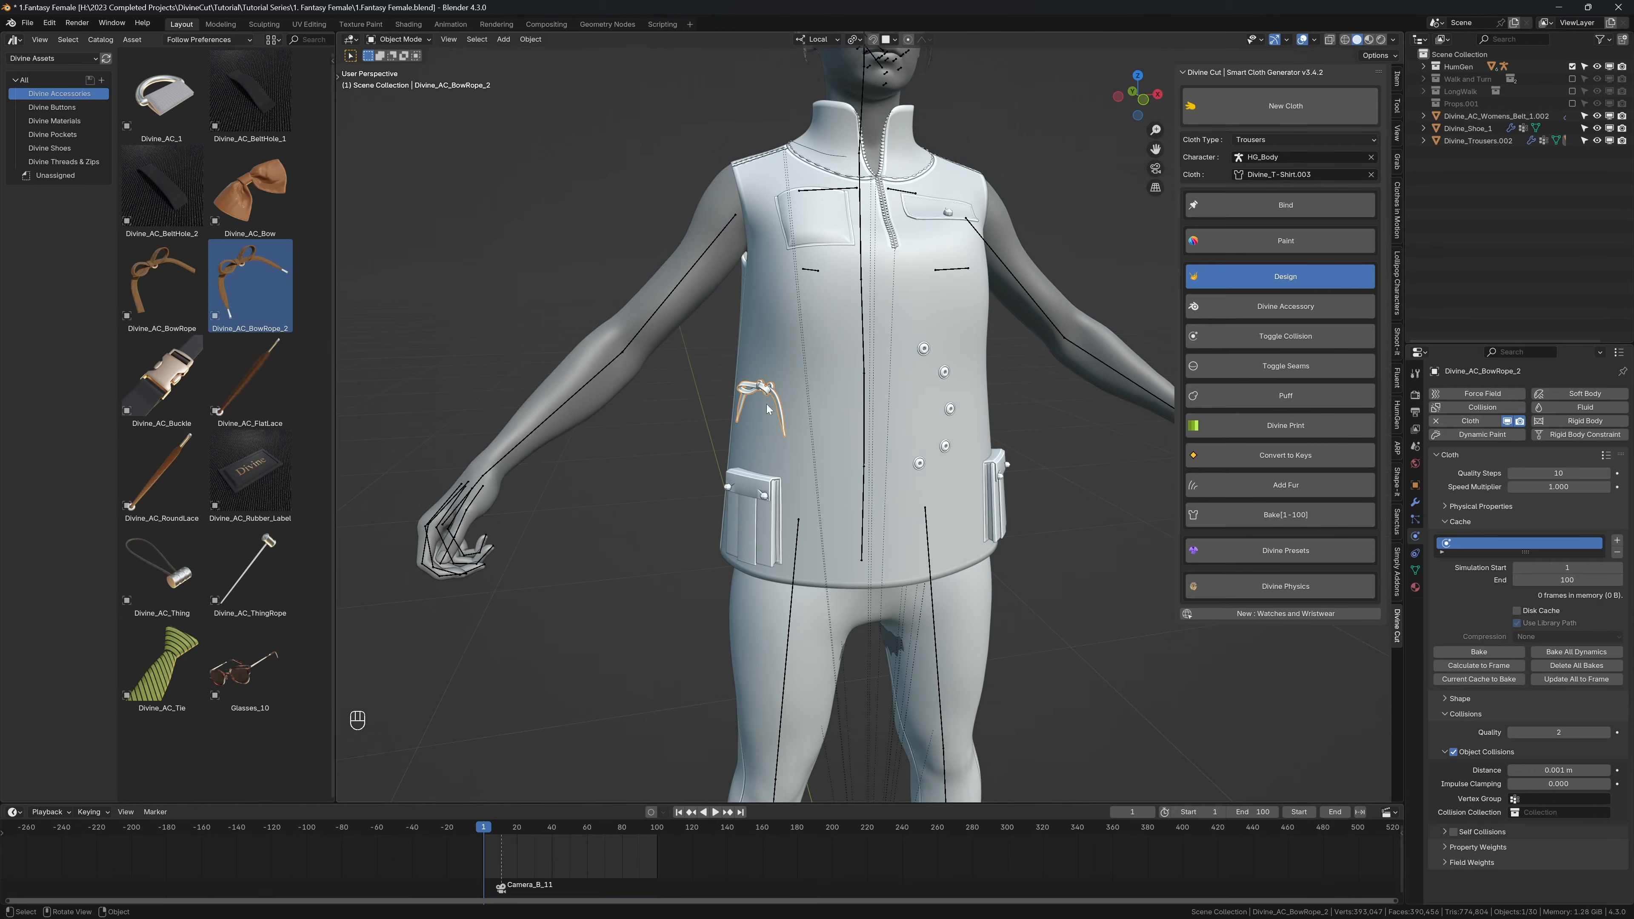
pyautogui.press('x')
pyautogui.click(752, 402)
# Step: Add Divine_AC_FlatLace and Divine_AC_RoundLace above the character's right lower pocket and bind both laces to the shirt
pyautogui.moveTo(246, 389); pyautogui.dragTo(755, 419)
pyautogui.moveTo(171, 490); pyautogui.dragTo(752, 435)
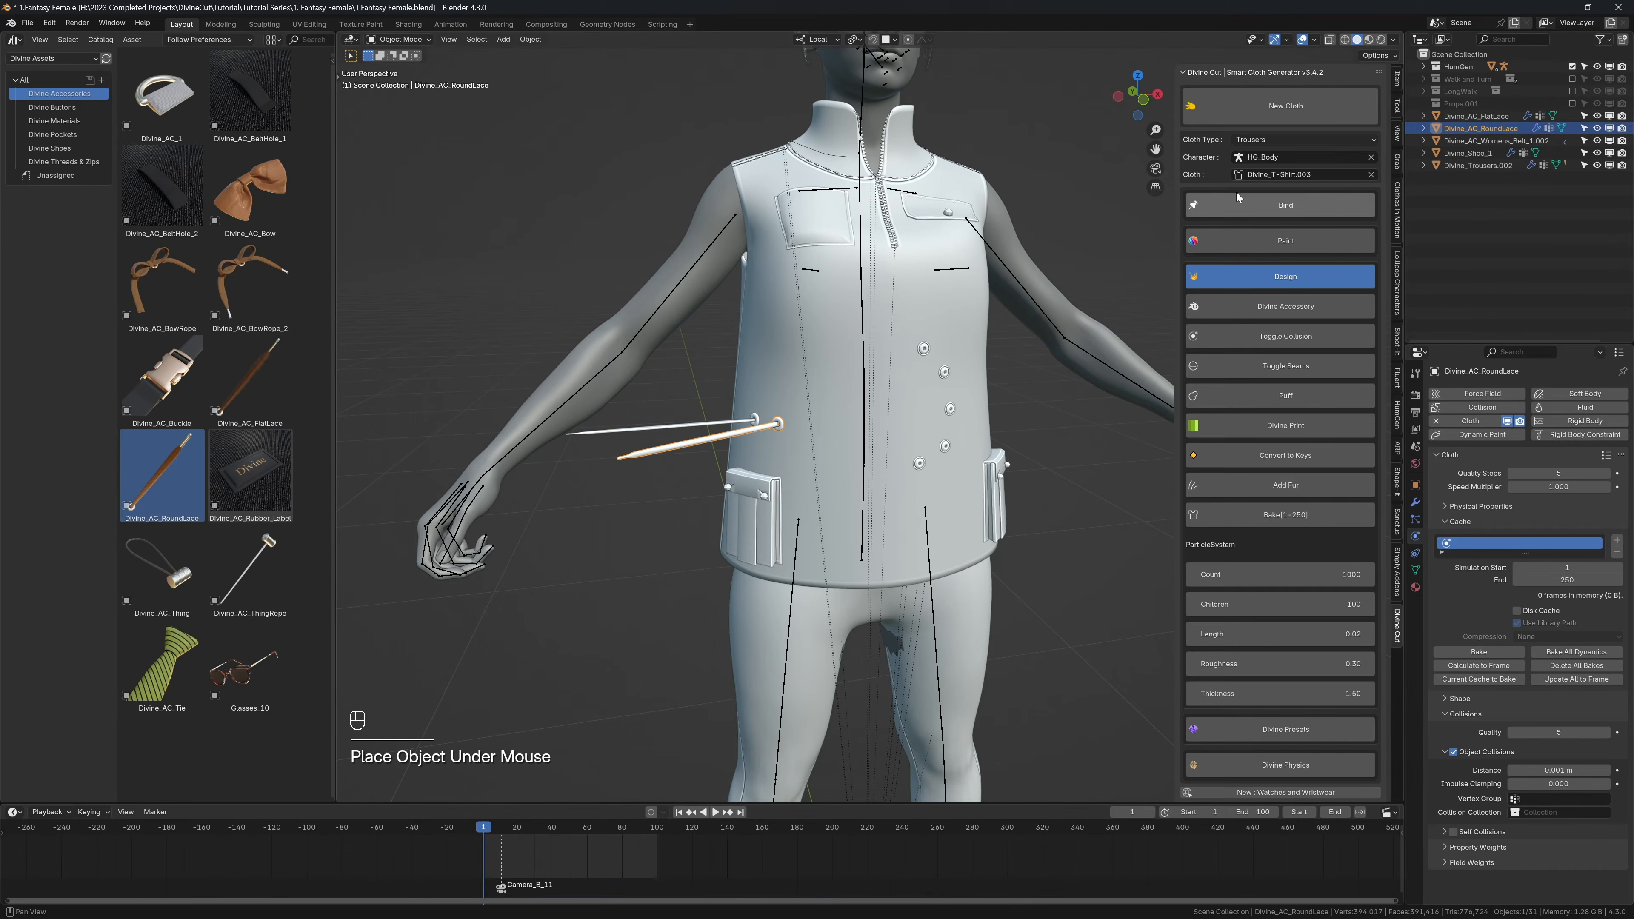
pyautogui.click(1233, 204)
pyautogui.click(689, 427)
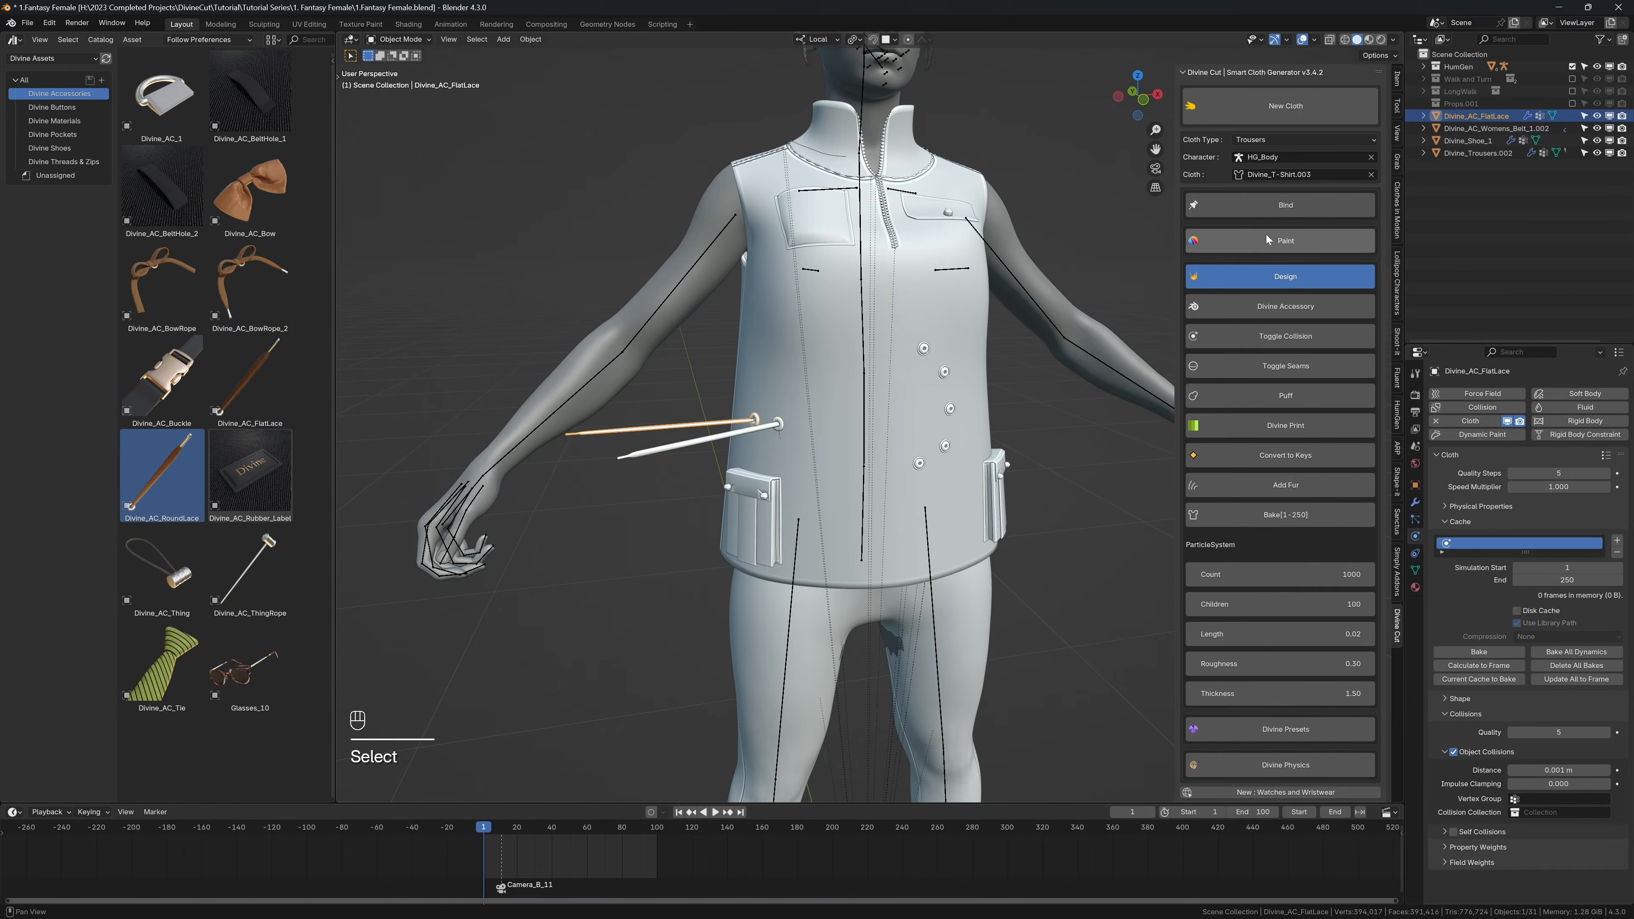
pyautogui.click(1286, 205)
# Step: Collapse the design tools and play the animation to check how the laces move against the pocket
pyautogui.click(1285, 276)
pyautogui.hotkey('shift', 'space')
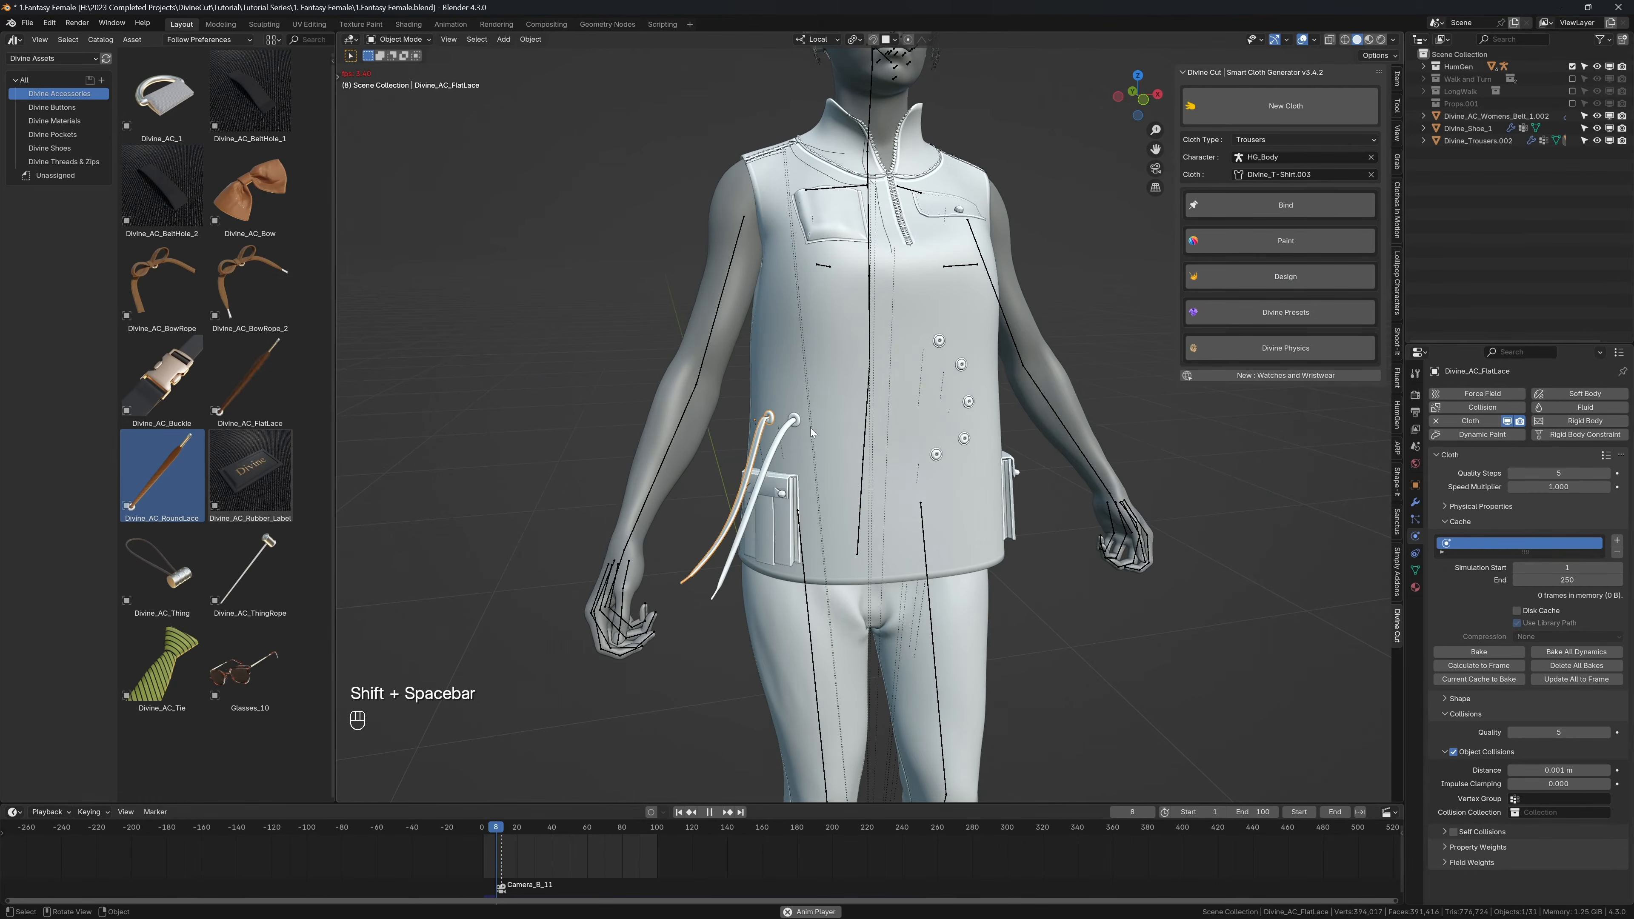
pyautogui.hotkey('shift', 'space')
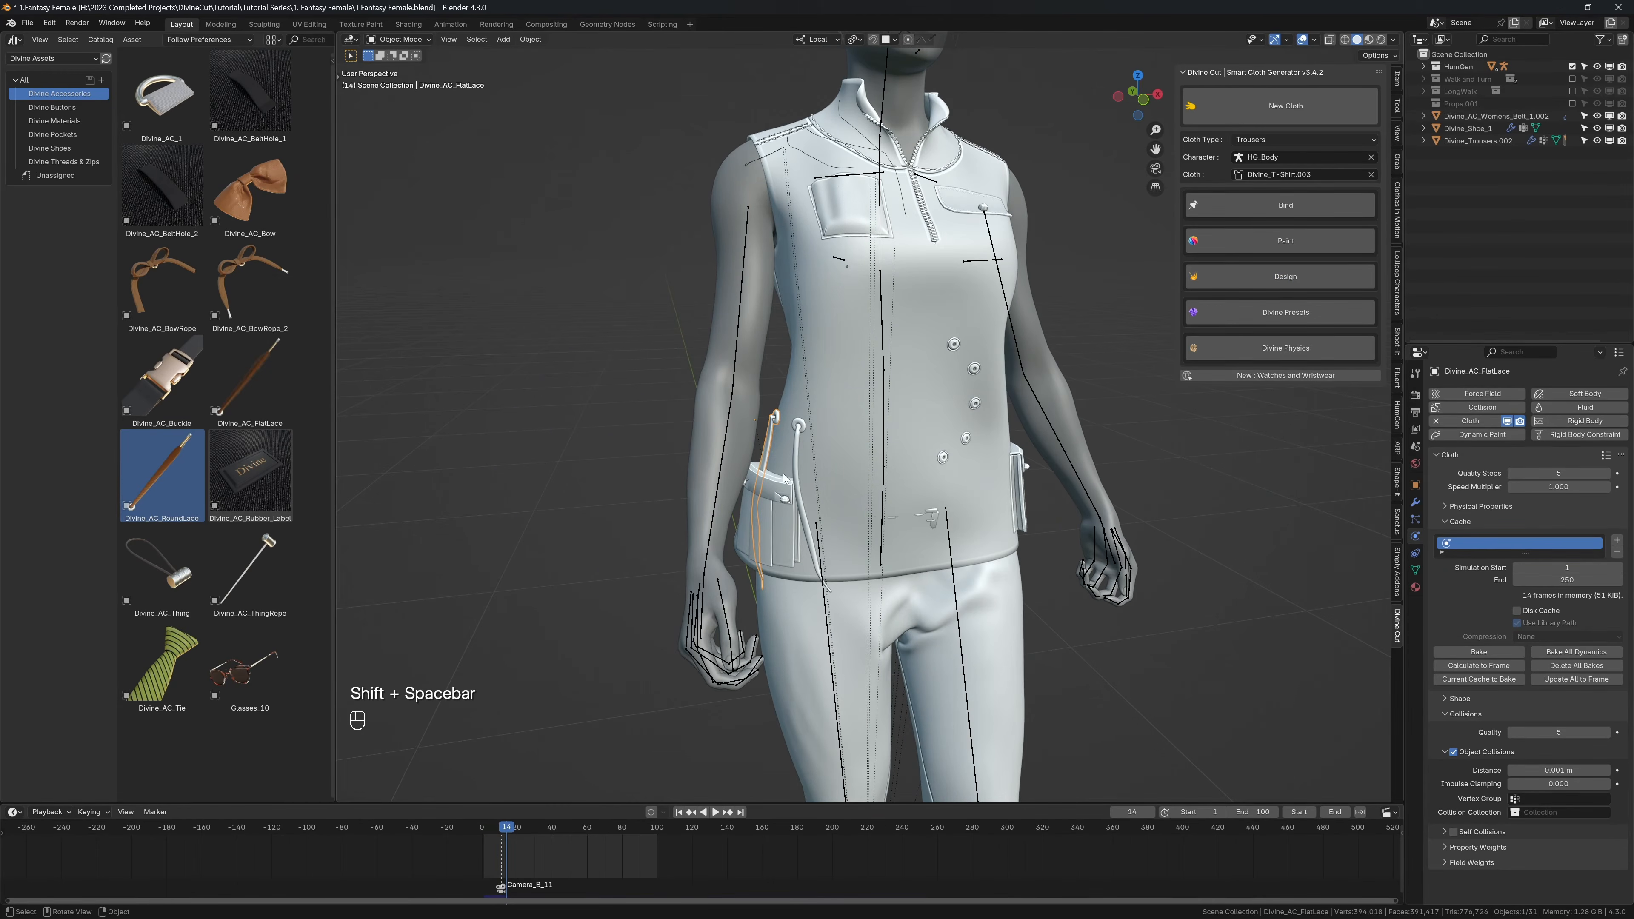
# Step: Return to frame 1 and turn on collision for the lower pocket
pyautogui.click(766, 497)
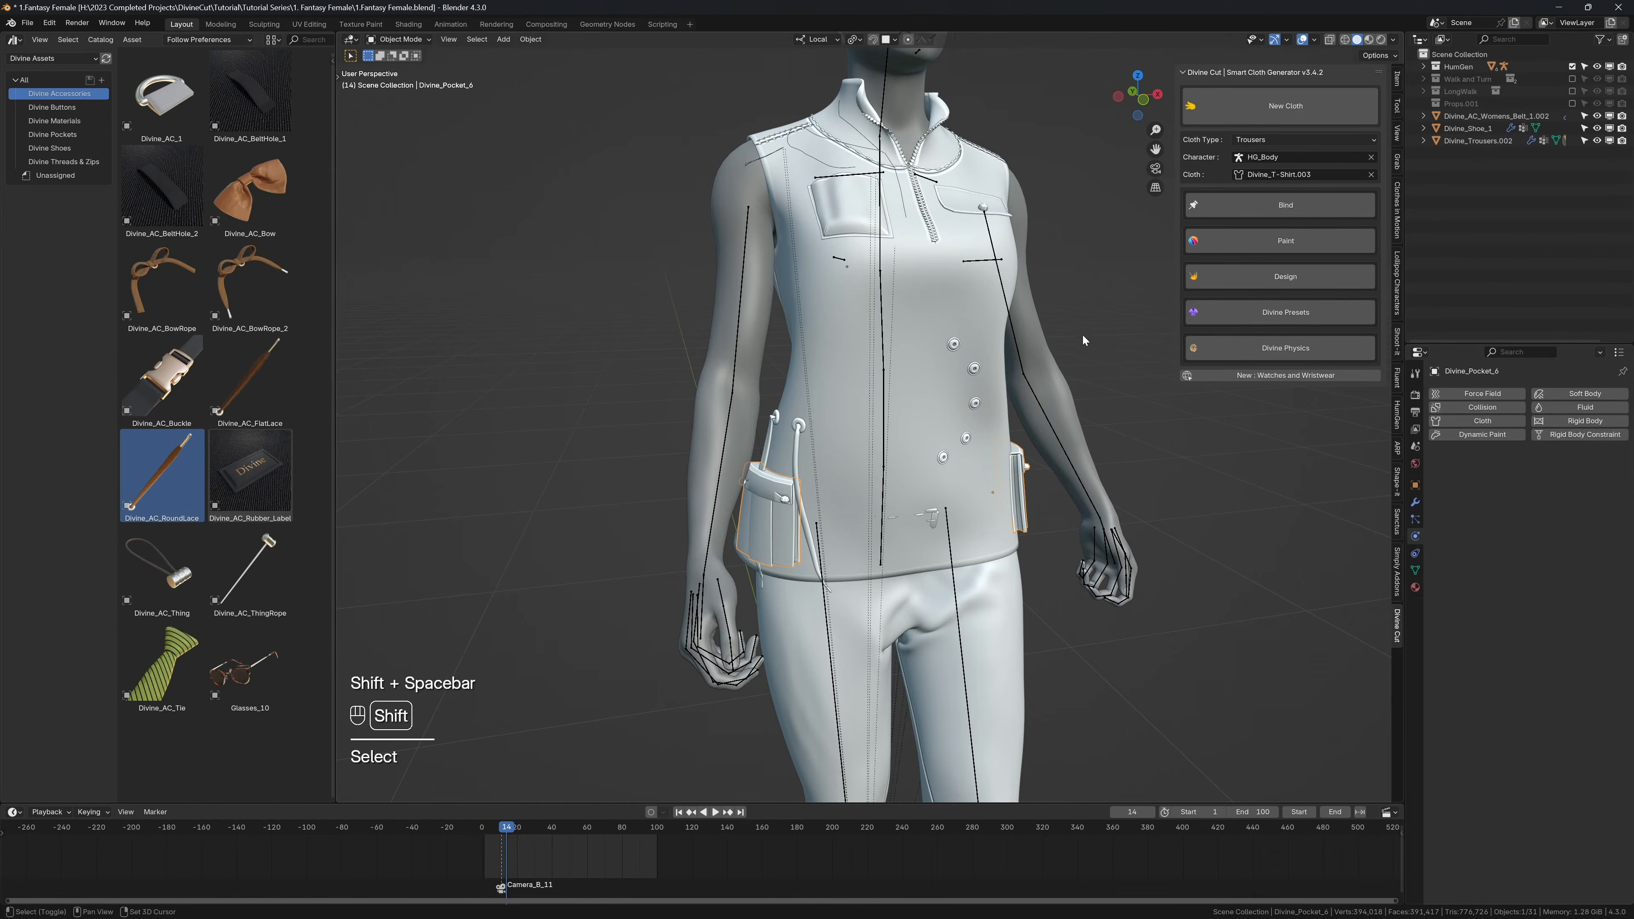
pyautogui.hotkey('shift', 'Left')
pyautogui.click(1248, 276)
pyautogui.click(1258, 335)
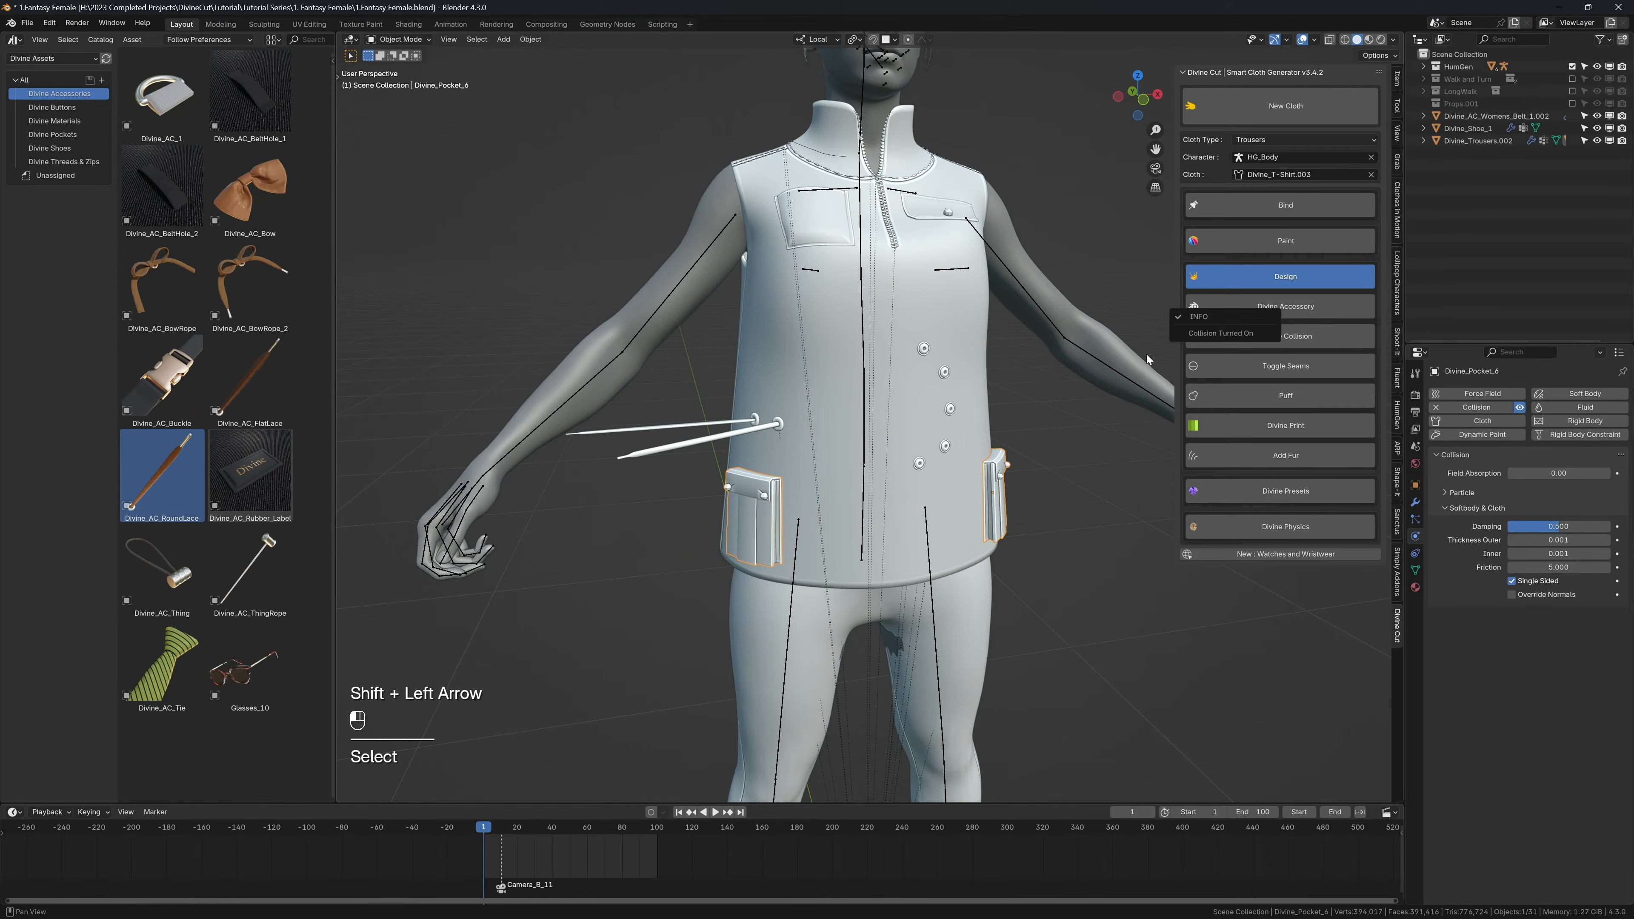
pyautogui.press('n')
# Step: Play the animation to check the laces colliding with the pocket, and return to frame 1
pyautogui.hotkey('shift', 'space')
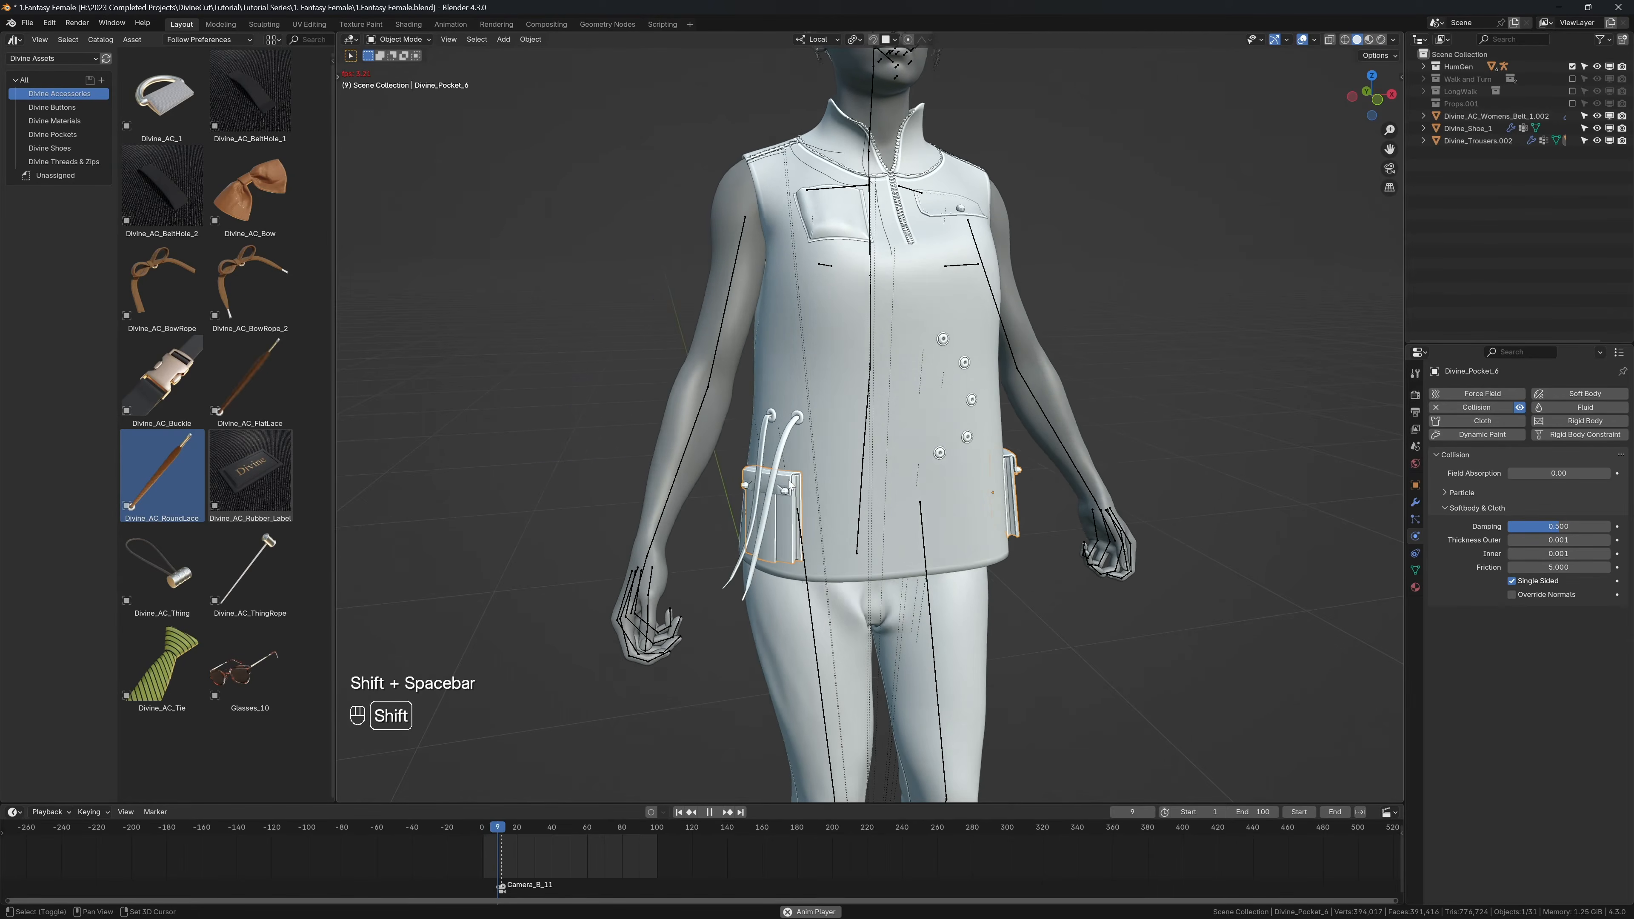
pyautogui.hotkey('shift', 'space')
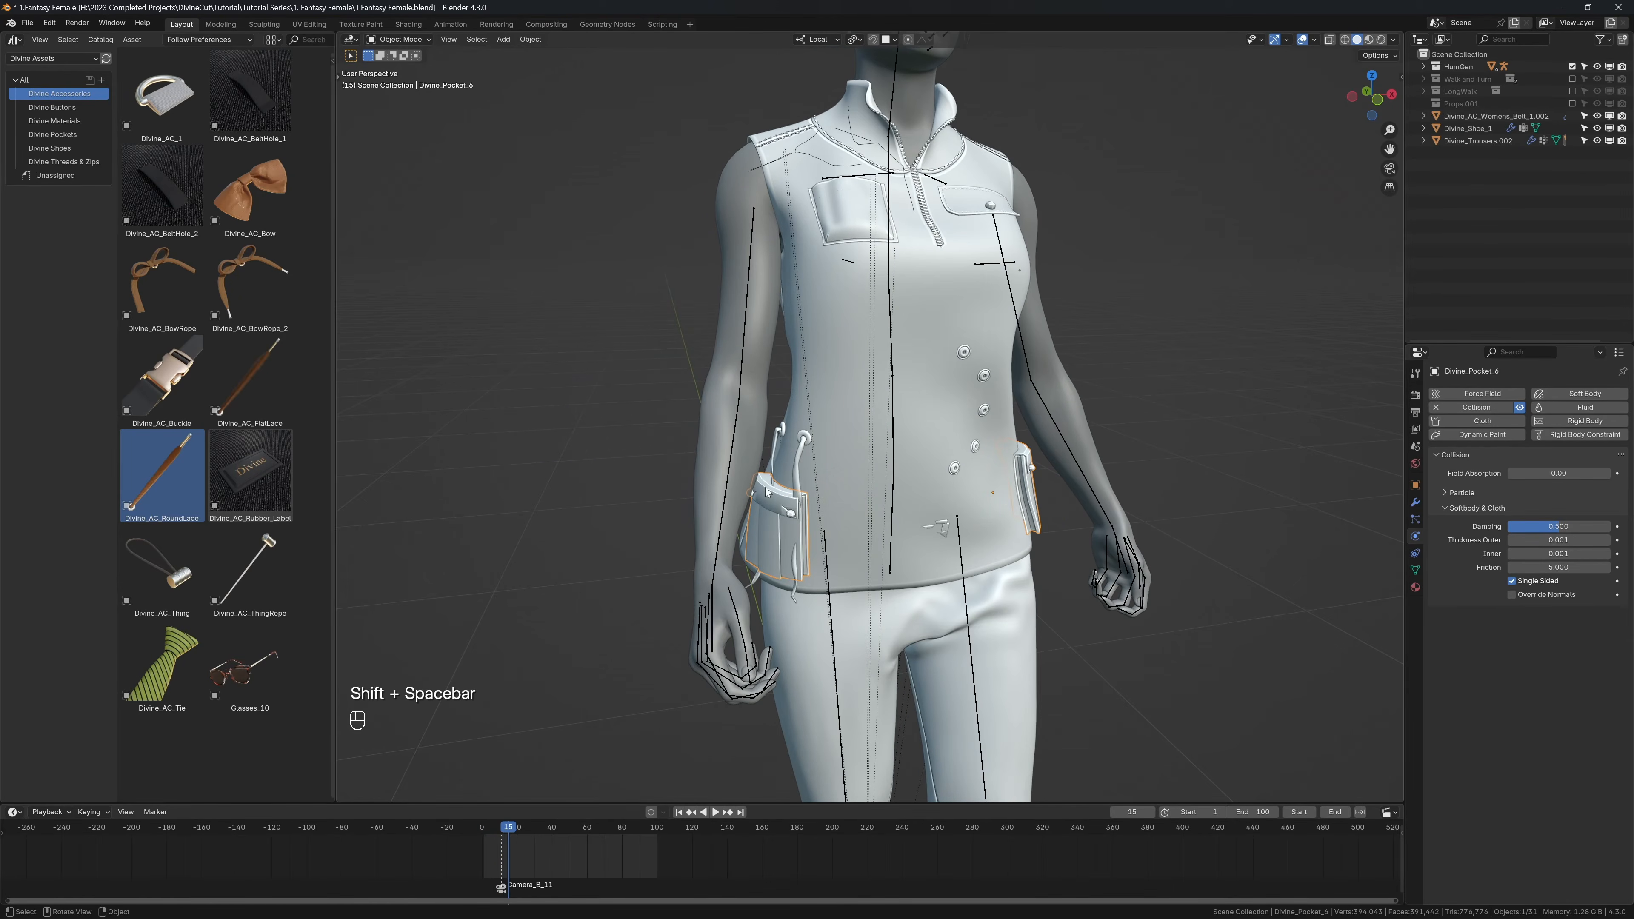
pyautogui.hotkey('shift', 'Left')
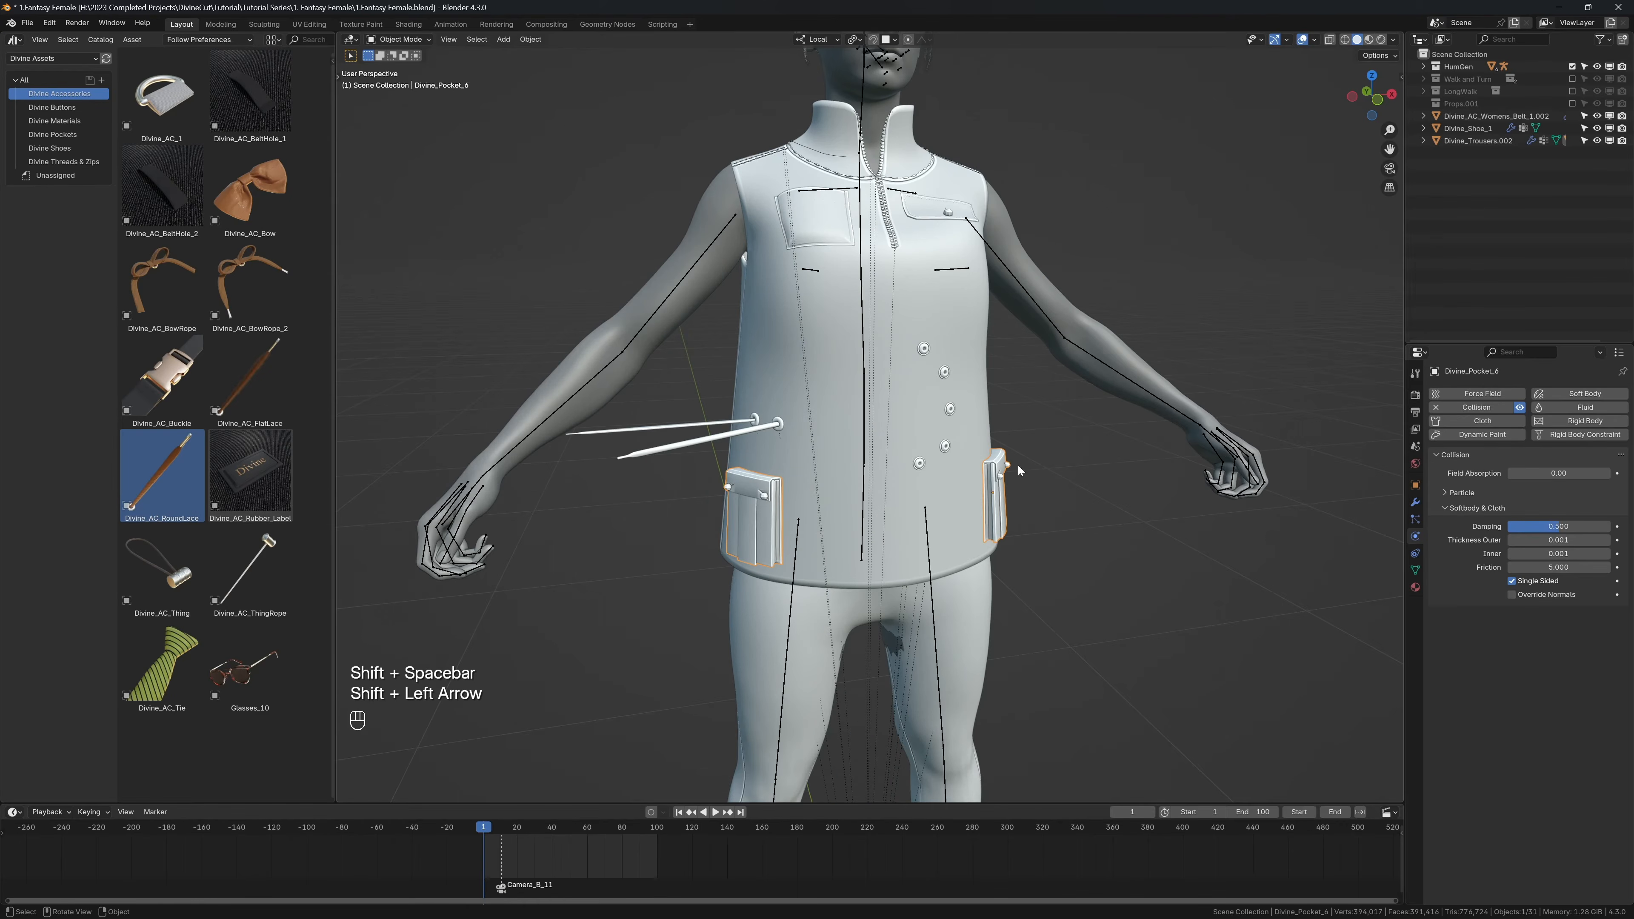
# Step: Move the Collision modifier below Solidify in the lower pocket's modifier stack
pyautogui.click(1415, 503)
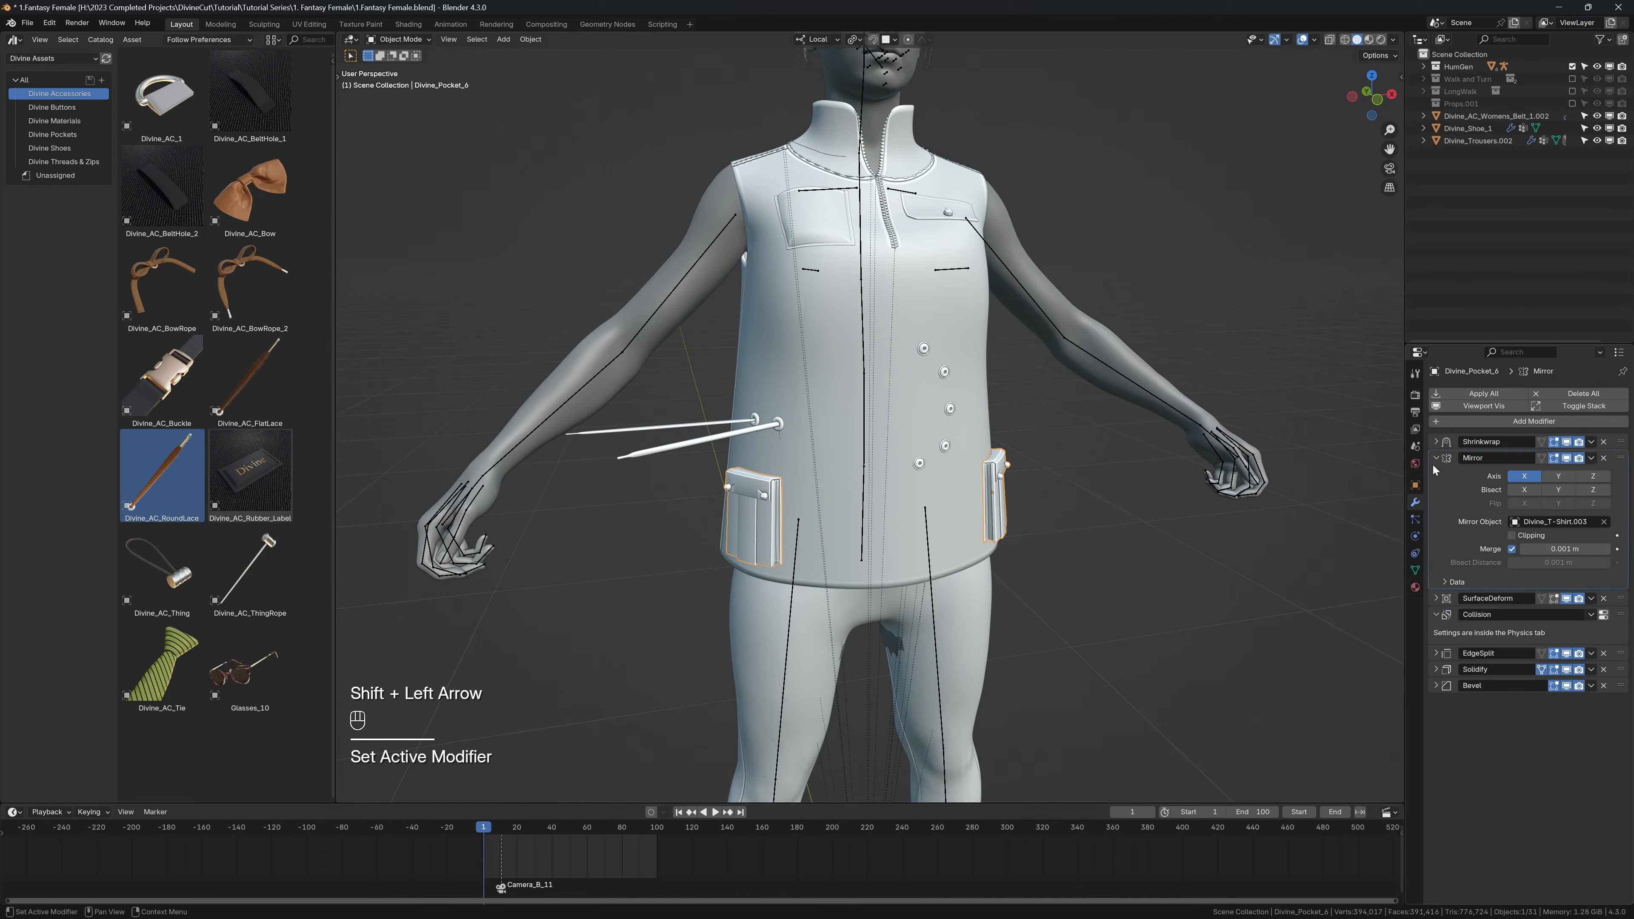
pyautogui.click(1433, 457)
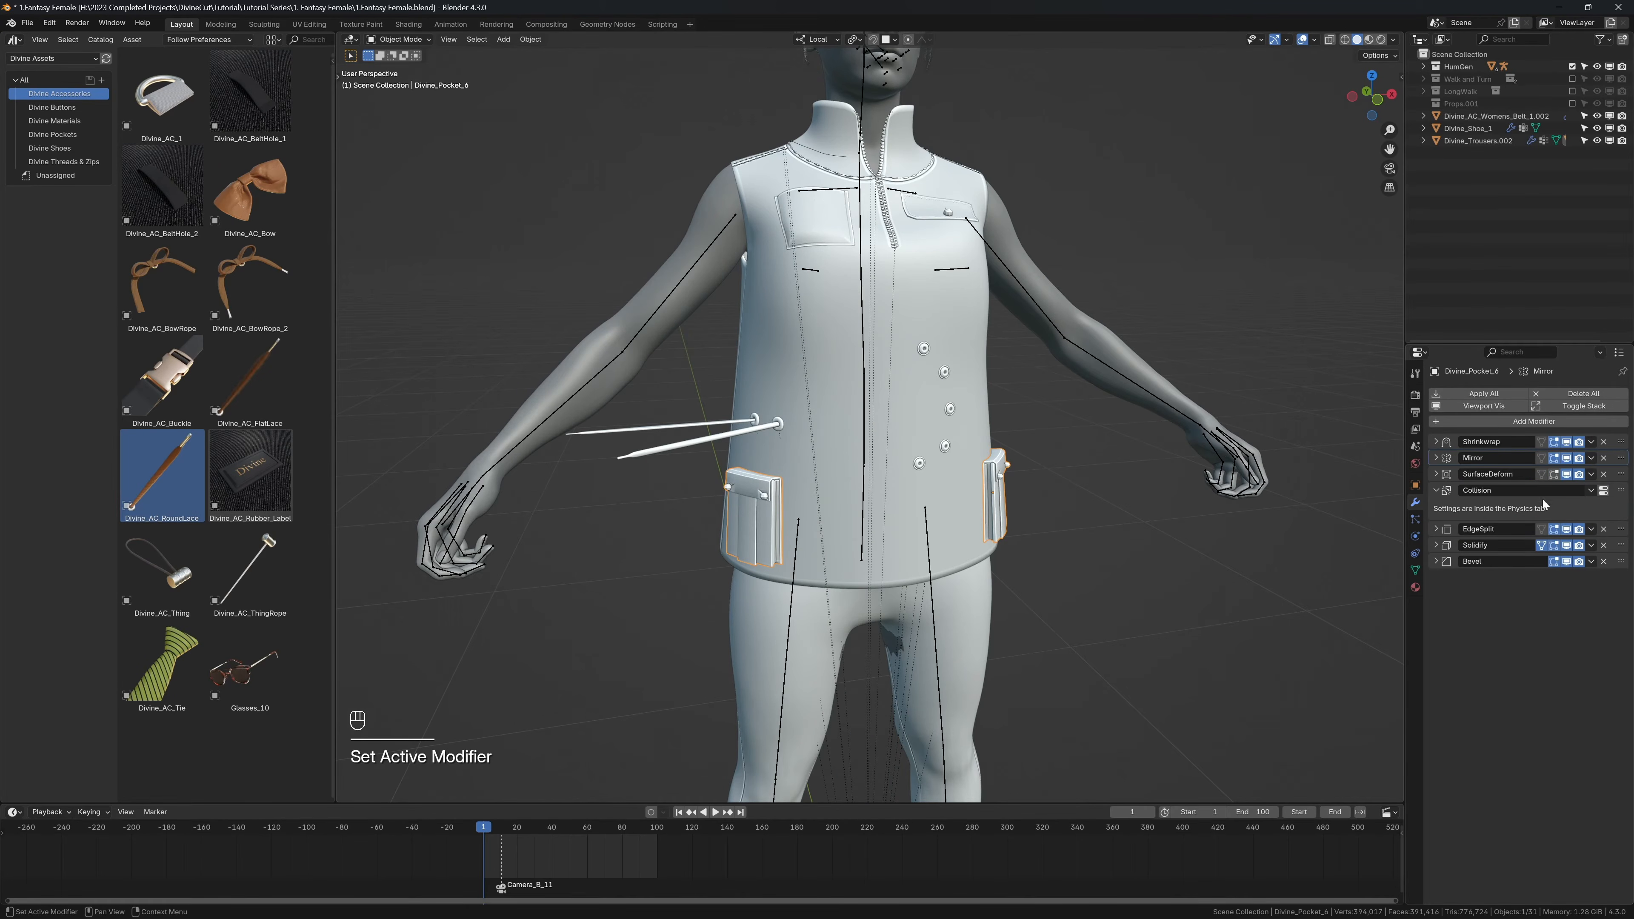
pyautogui.moveTo(1621, 492); pyautogui.dragTo(1619, 525)
# Step: Play the animation with overlays shown and hidden to check the laces against the reordered pocket collision, and show overlays again
pyautogui.hotkey('shift', 'space')
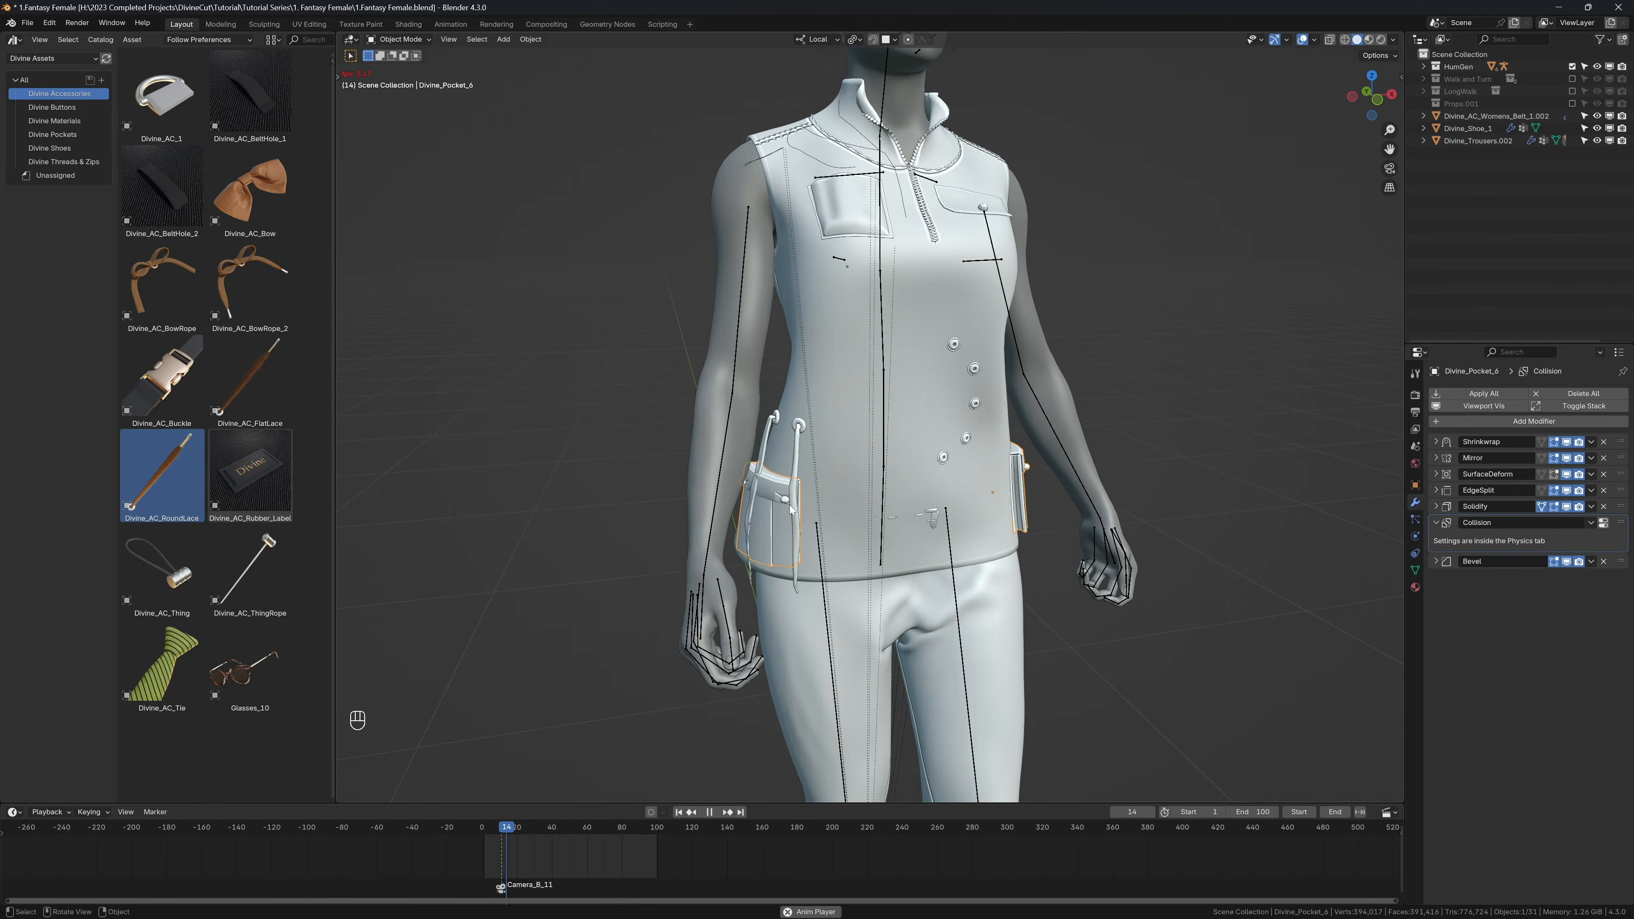
pyautogui.hotkey('shift', 'space')
pyautogui.hotkey('shift', 'alt', 'z')
pyautogui.hotkey('shift', 'space')
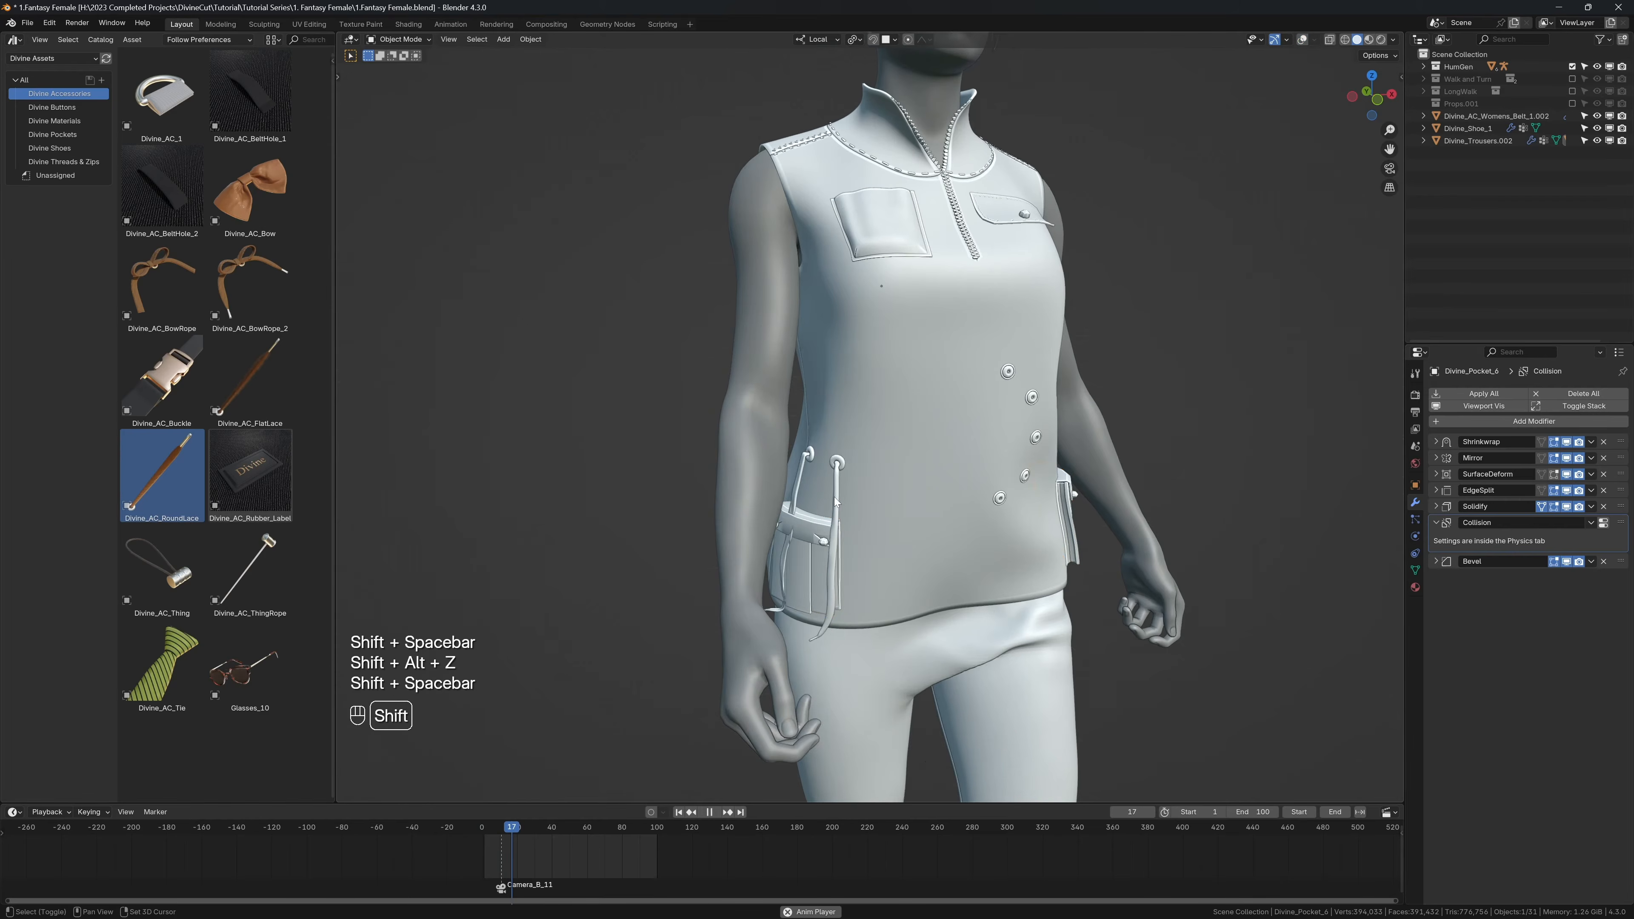
pyautogui.hotkey('shift', 'space')
pyautogui.hotkey('shift', 'alt', 'z')
# Step: Open the cloth physics settings of the flat lace
pyautogui.click(832, 504)
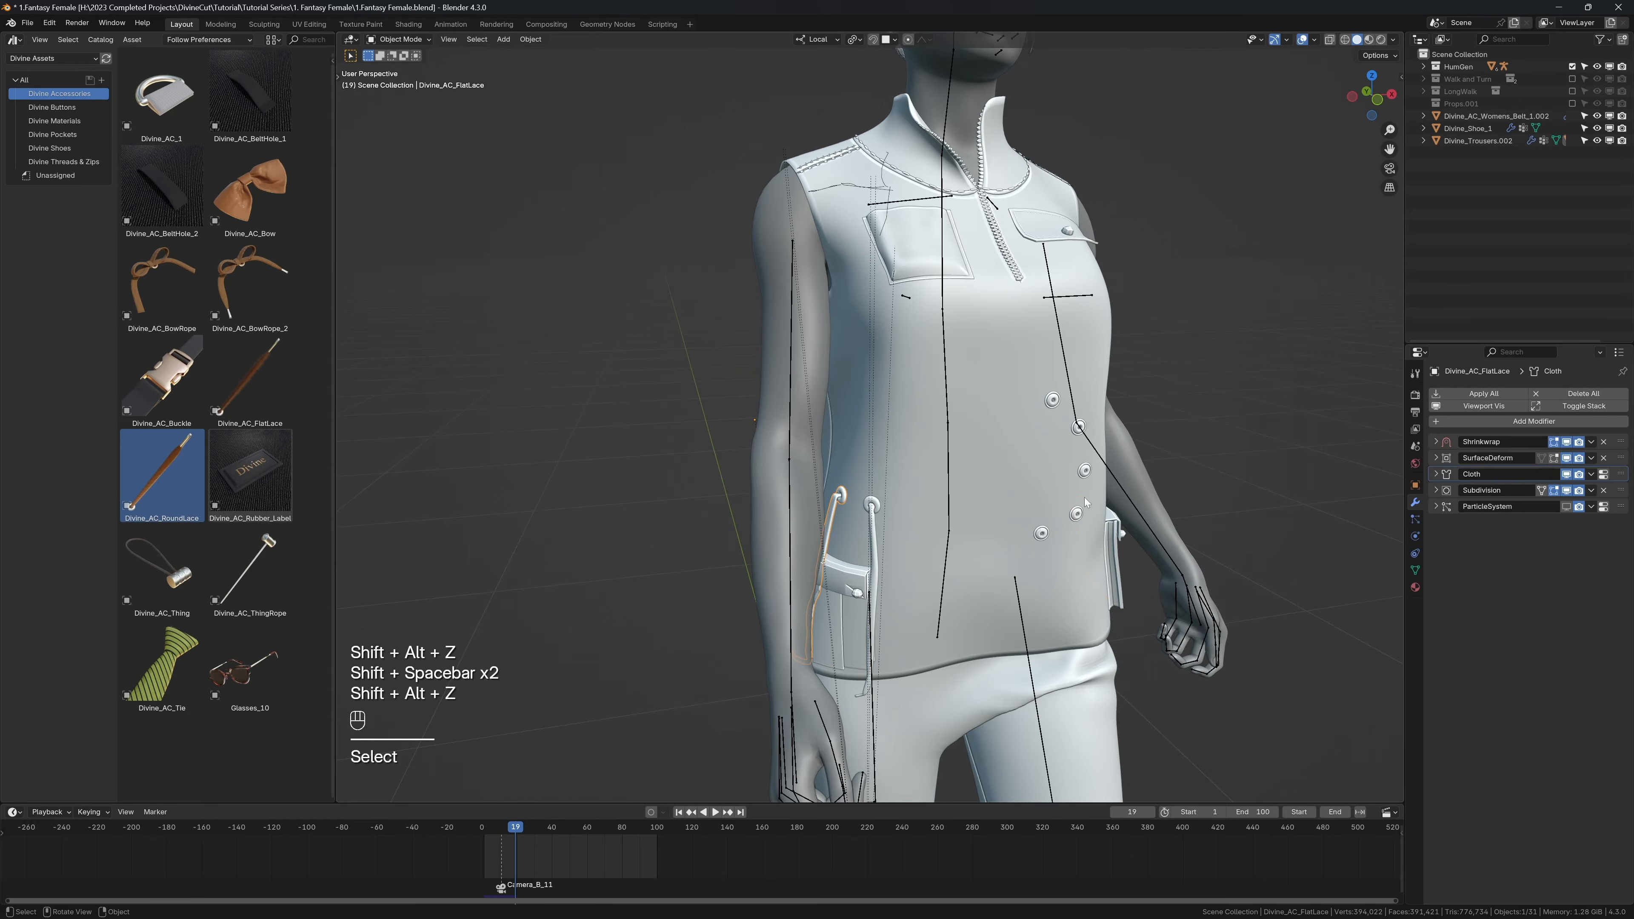
pyautogui.click(1414, 520)
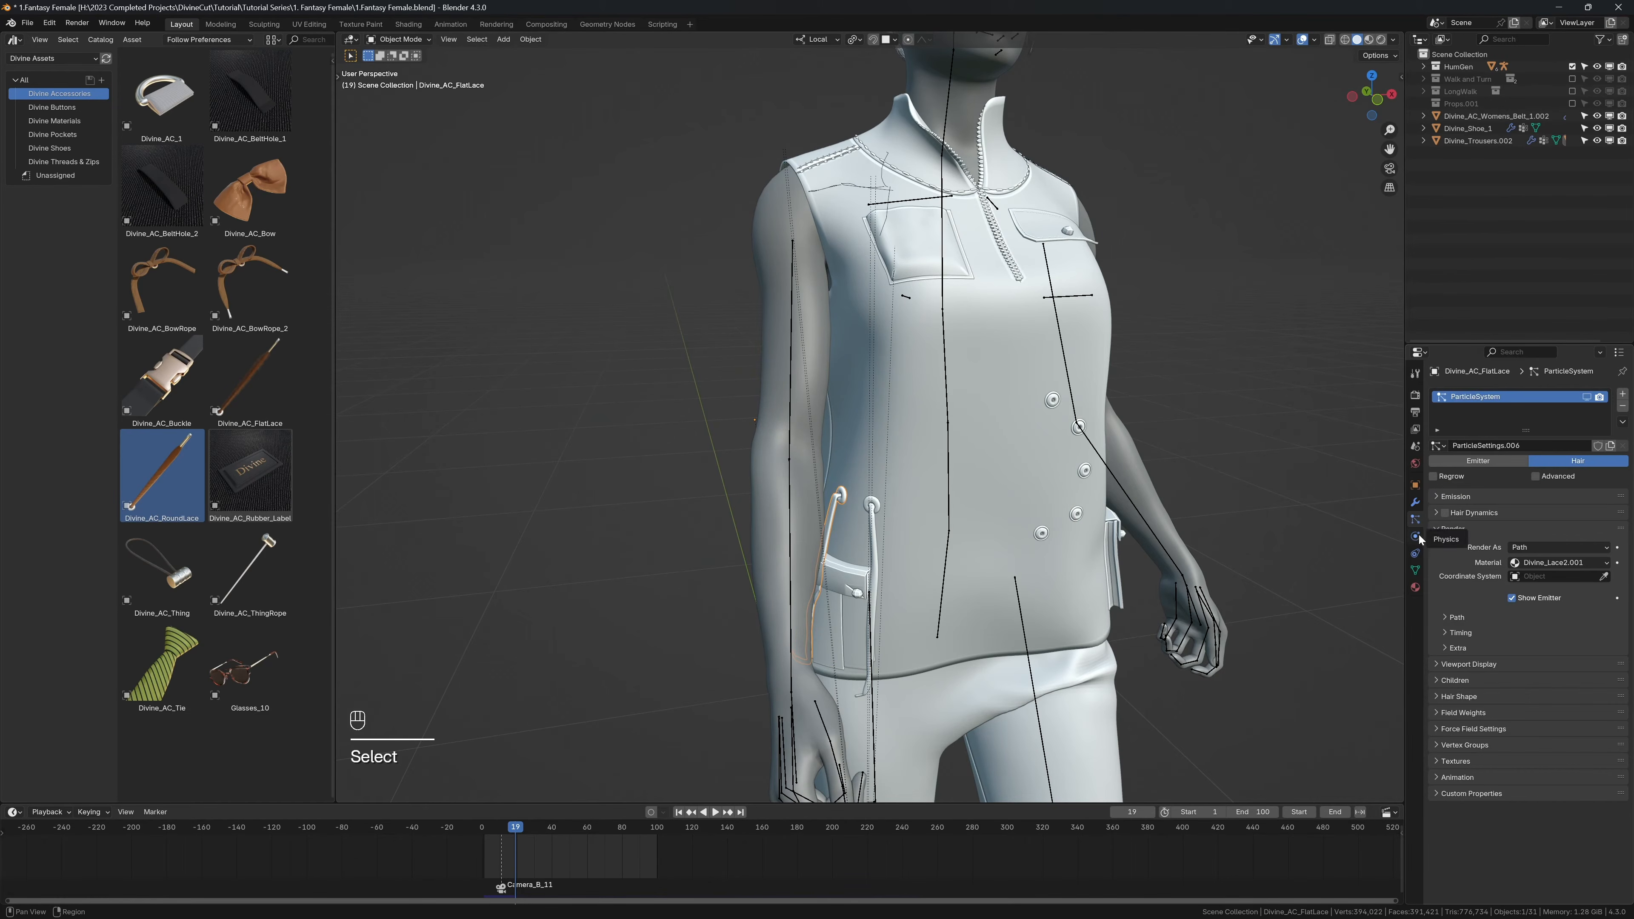
pyautogui.click(1415, 536)
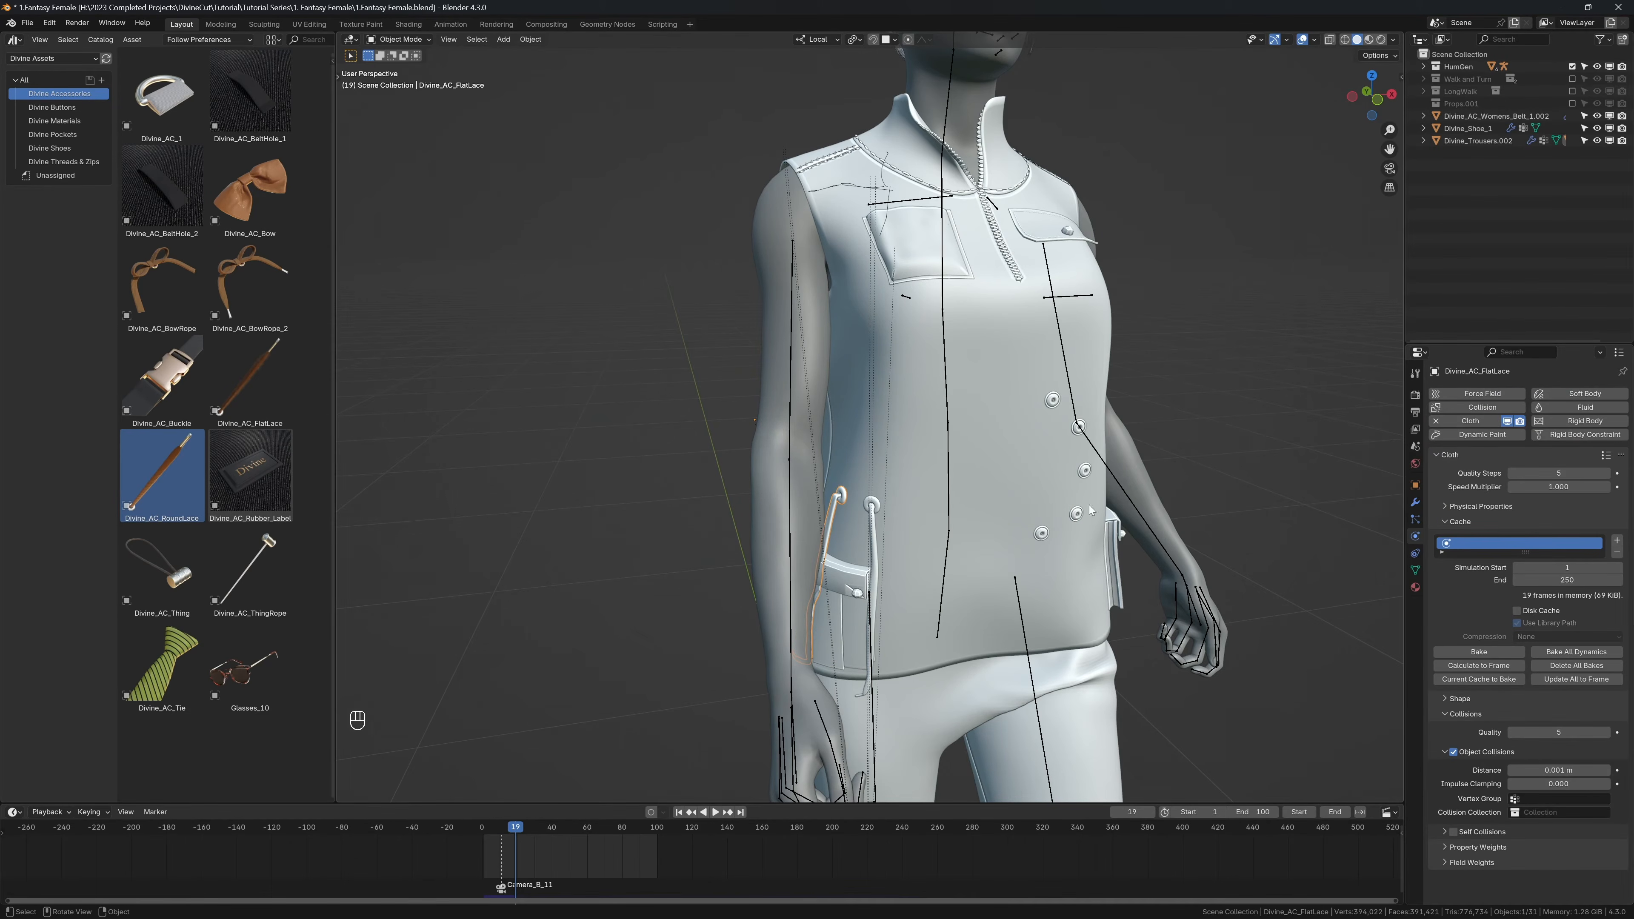
# Step: Return to frame 1 and delete both laces from the shirt
pyautogui.hotkey('shift', 'Left')
pyautogui.keyDown('shift'); pyautogui.click(704, 440); pyautogui.keyUp('shift')
pyautogui.press('x')
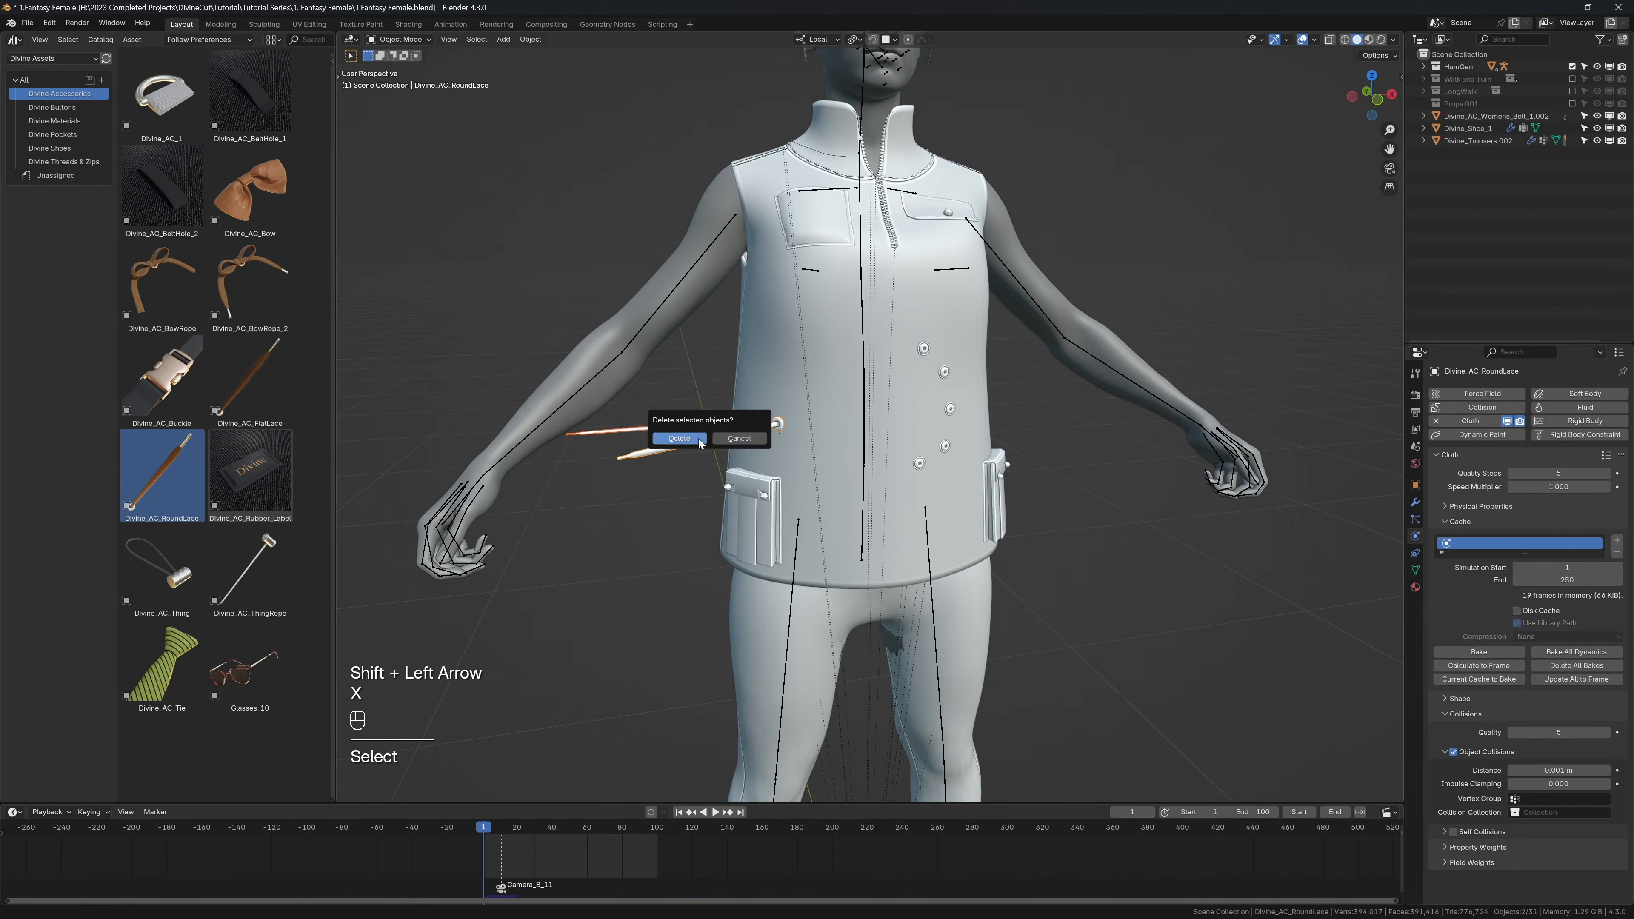
pyautogui.click(704, 441)
# Step: Turn off collision for the lower pocket
pyautogui.click(730, 489)
pyautogui.press('n')
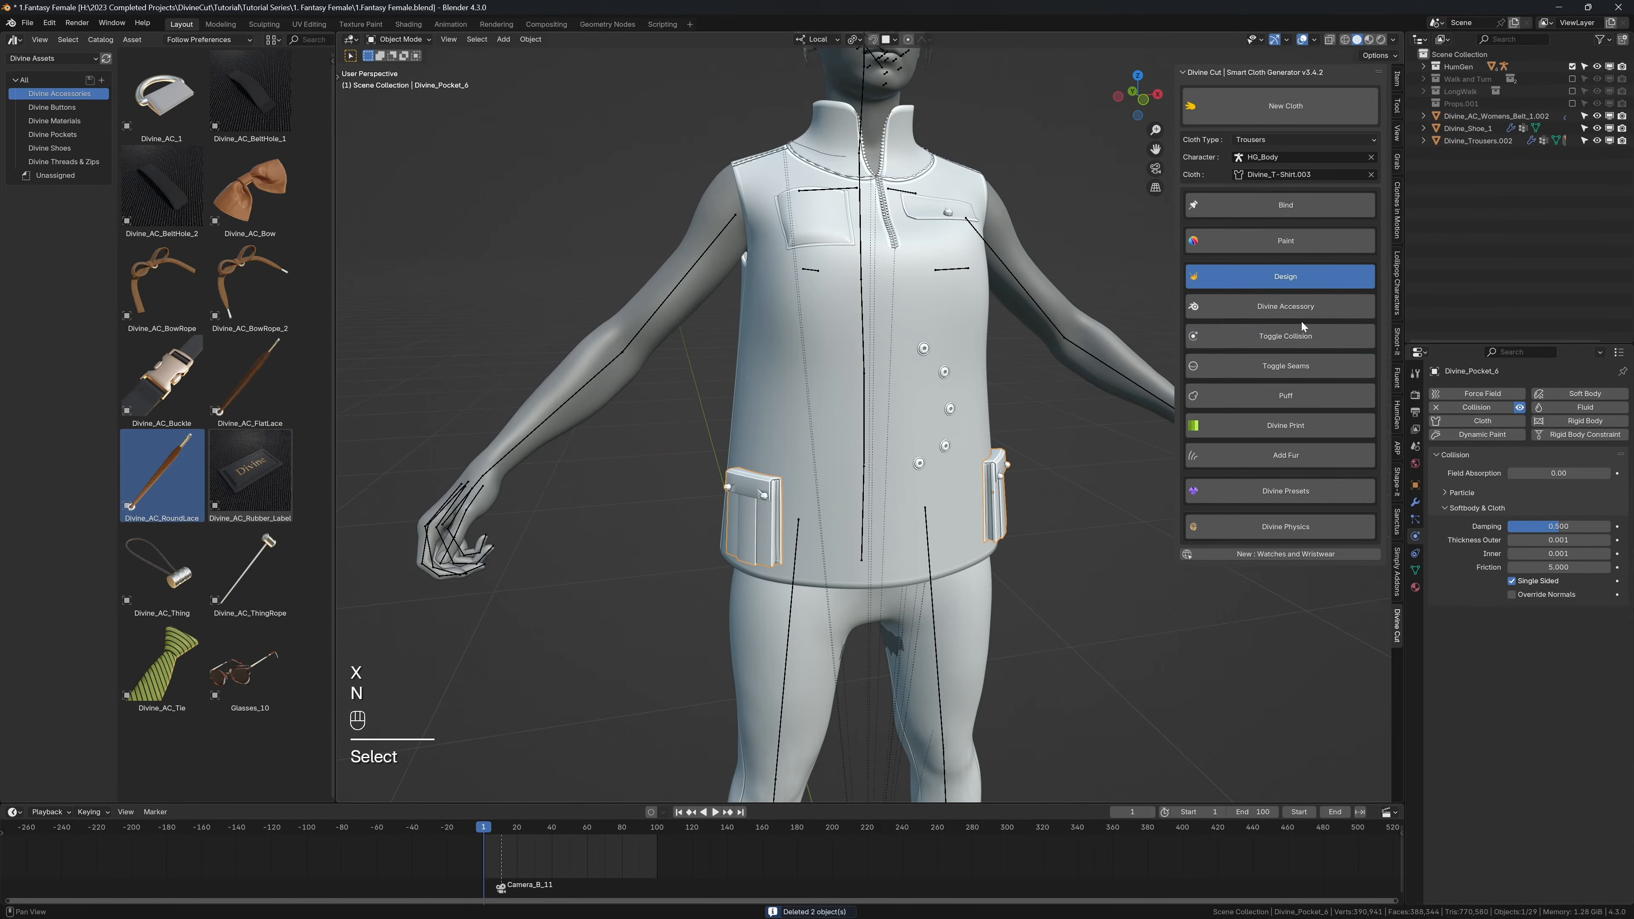
pyautogui.click(1203, 335)
pyautogui.press('n')
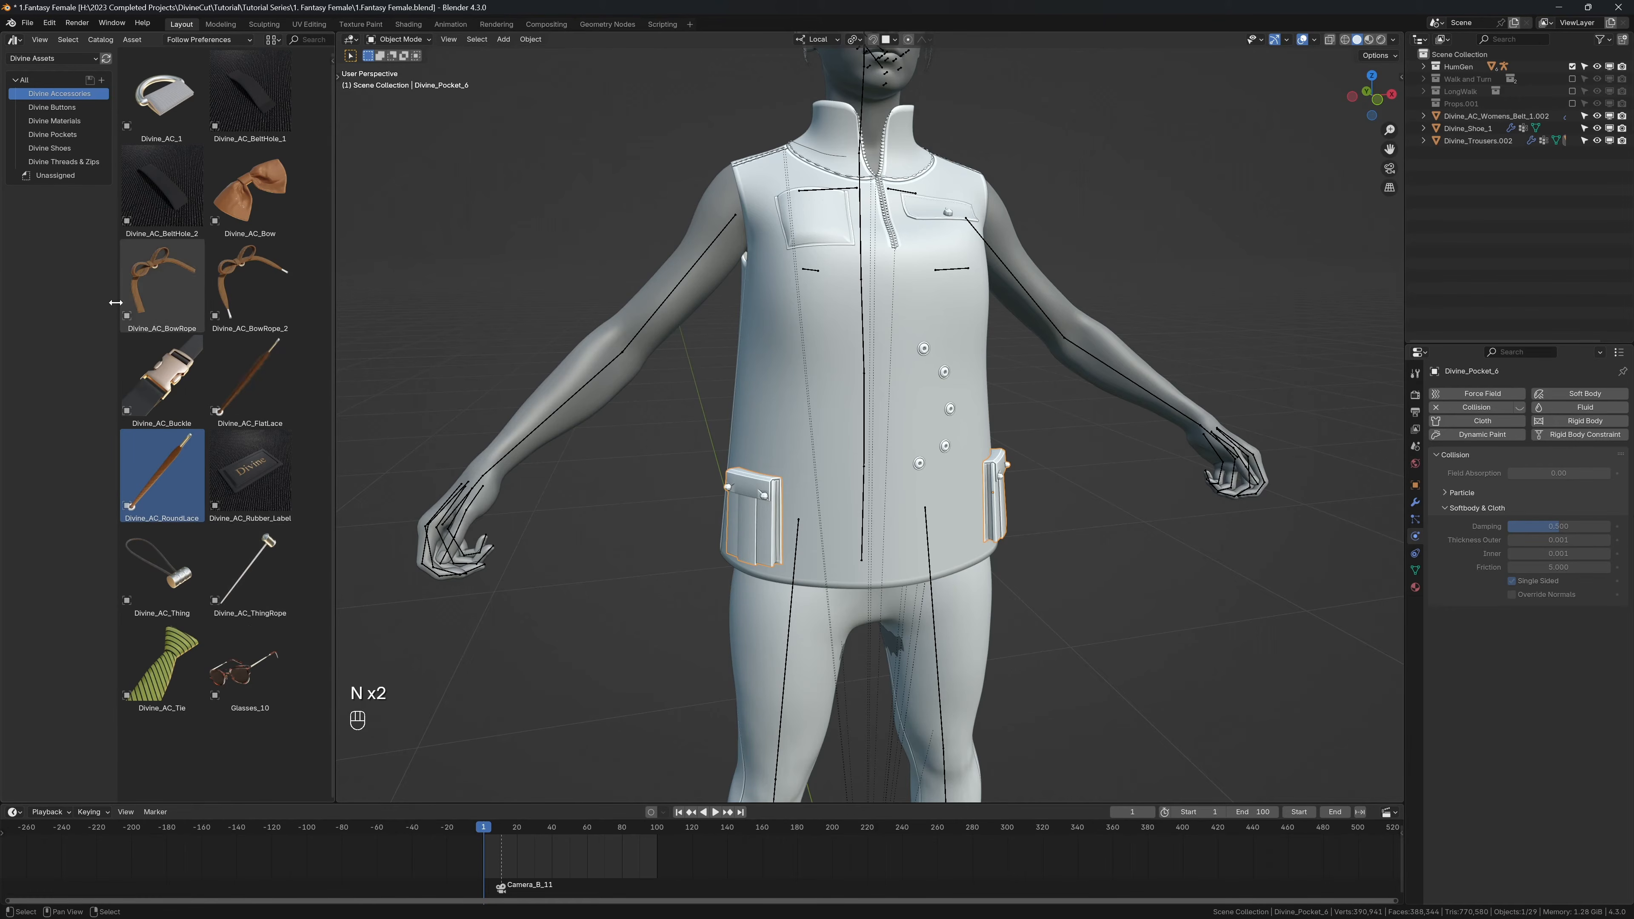
# Step: Switch the asset browser to the Divine Glasses asset library
pyautogui.click(51, 60)
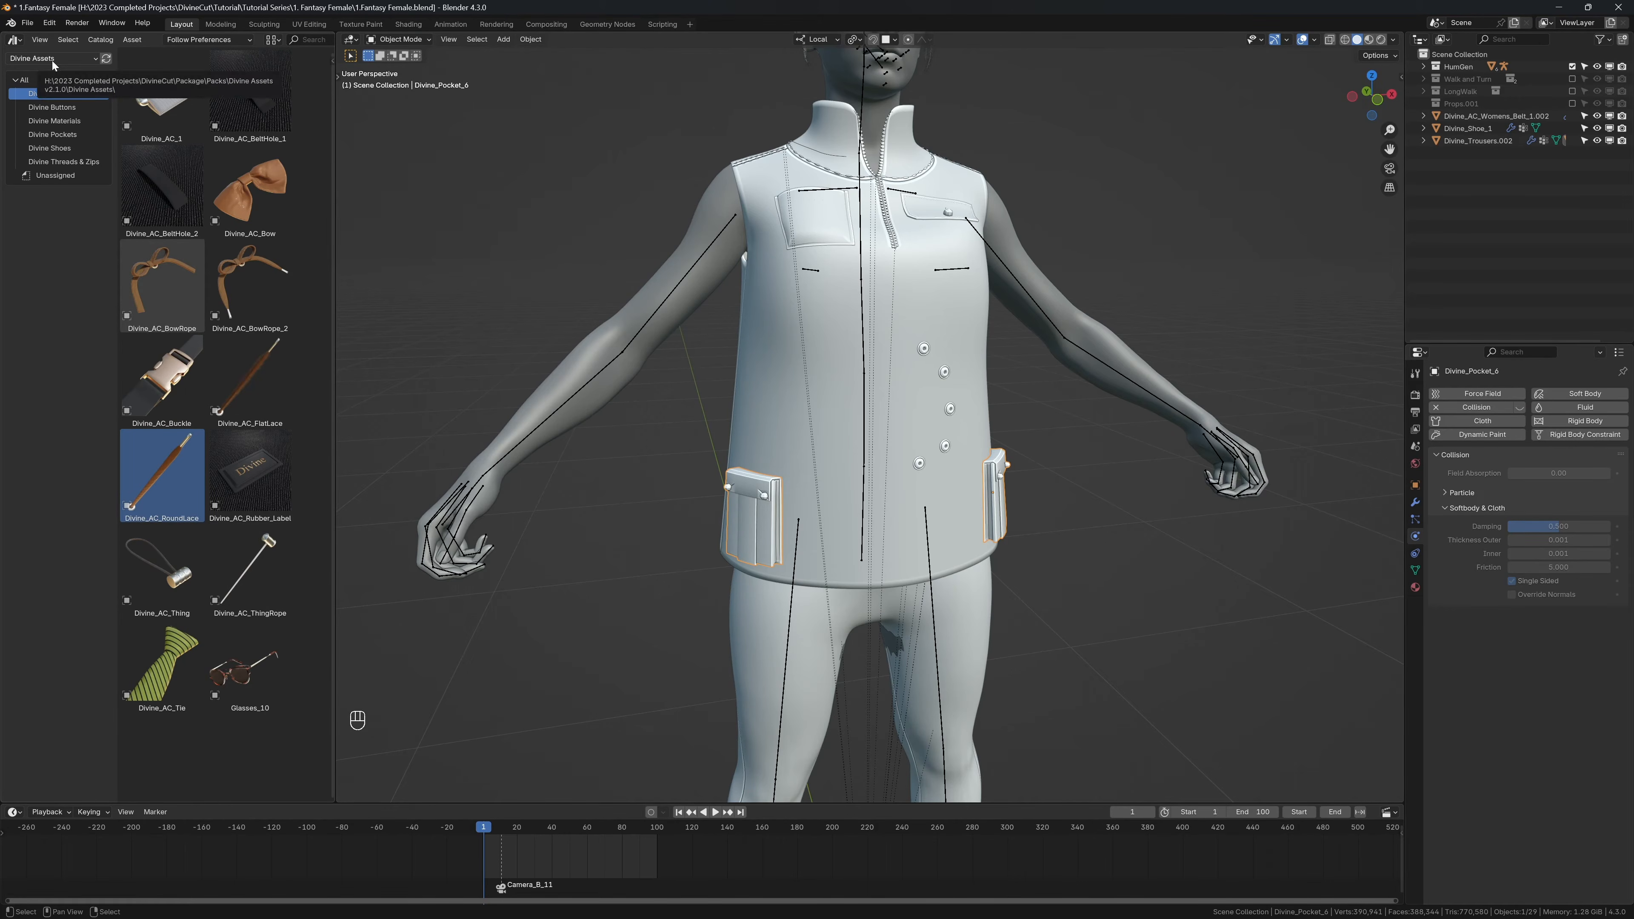
pyautogui.click(64, 221)
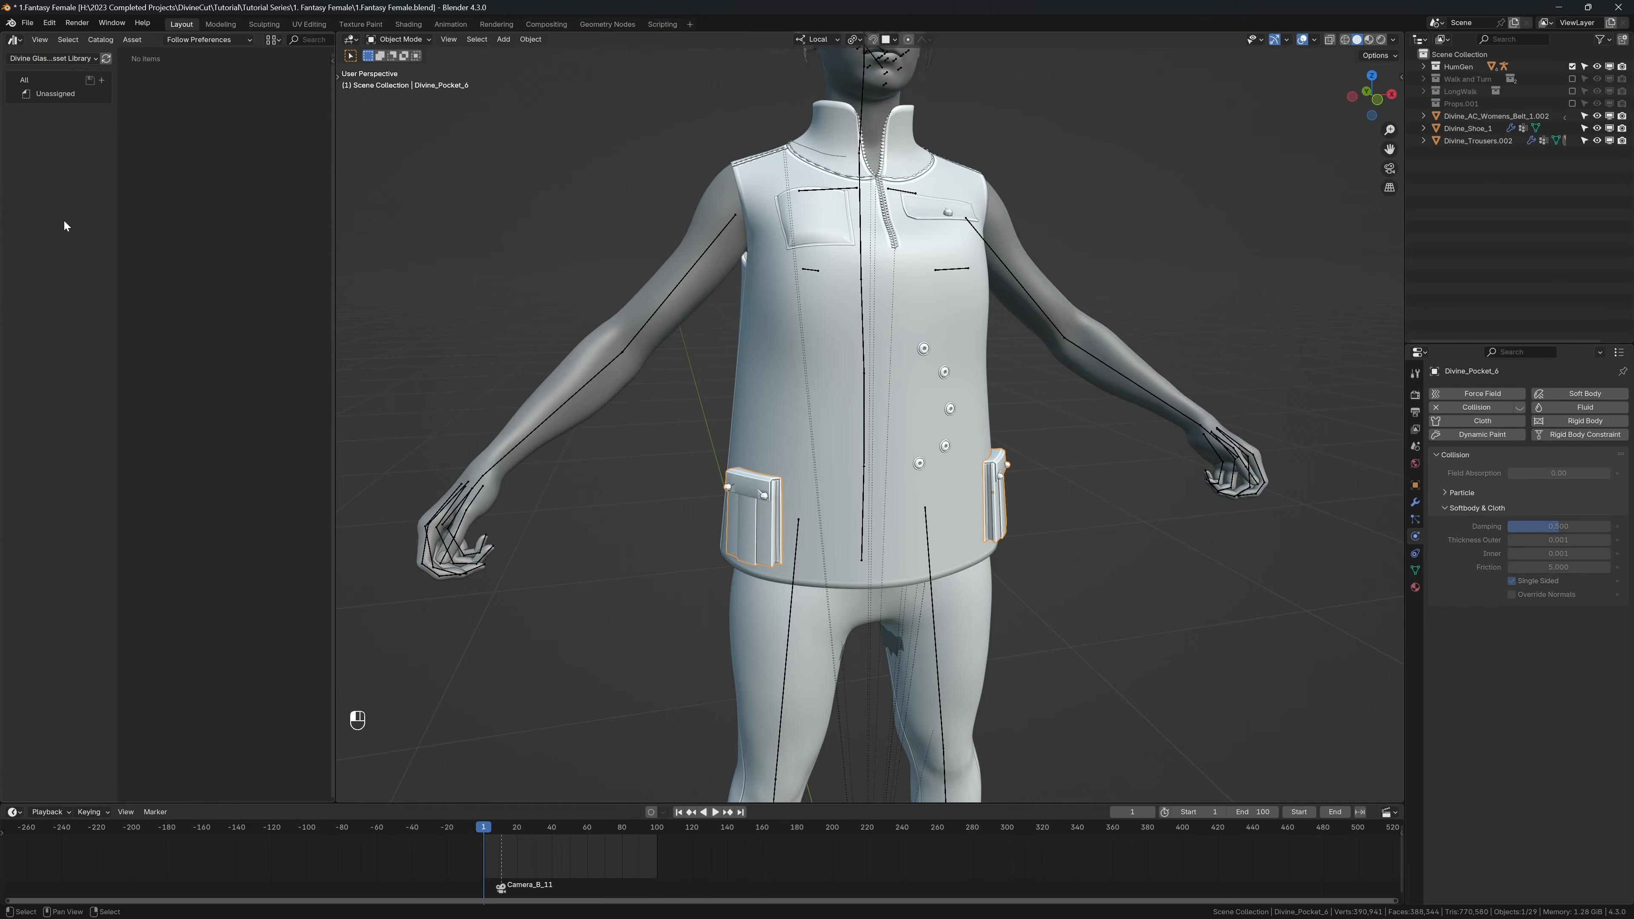
# Step: Delete the glasses currently on the character's face
pyautogui.keyDown('shift'); pyautogui.moveTo(578, 273); pyautogui.dragTo(595, 372, button='middle'); pyautogui.keyUp('shift')
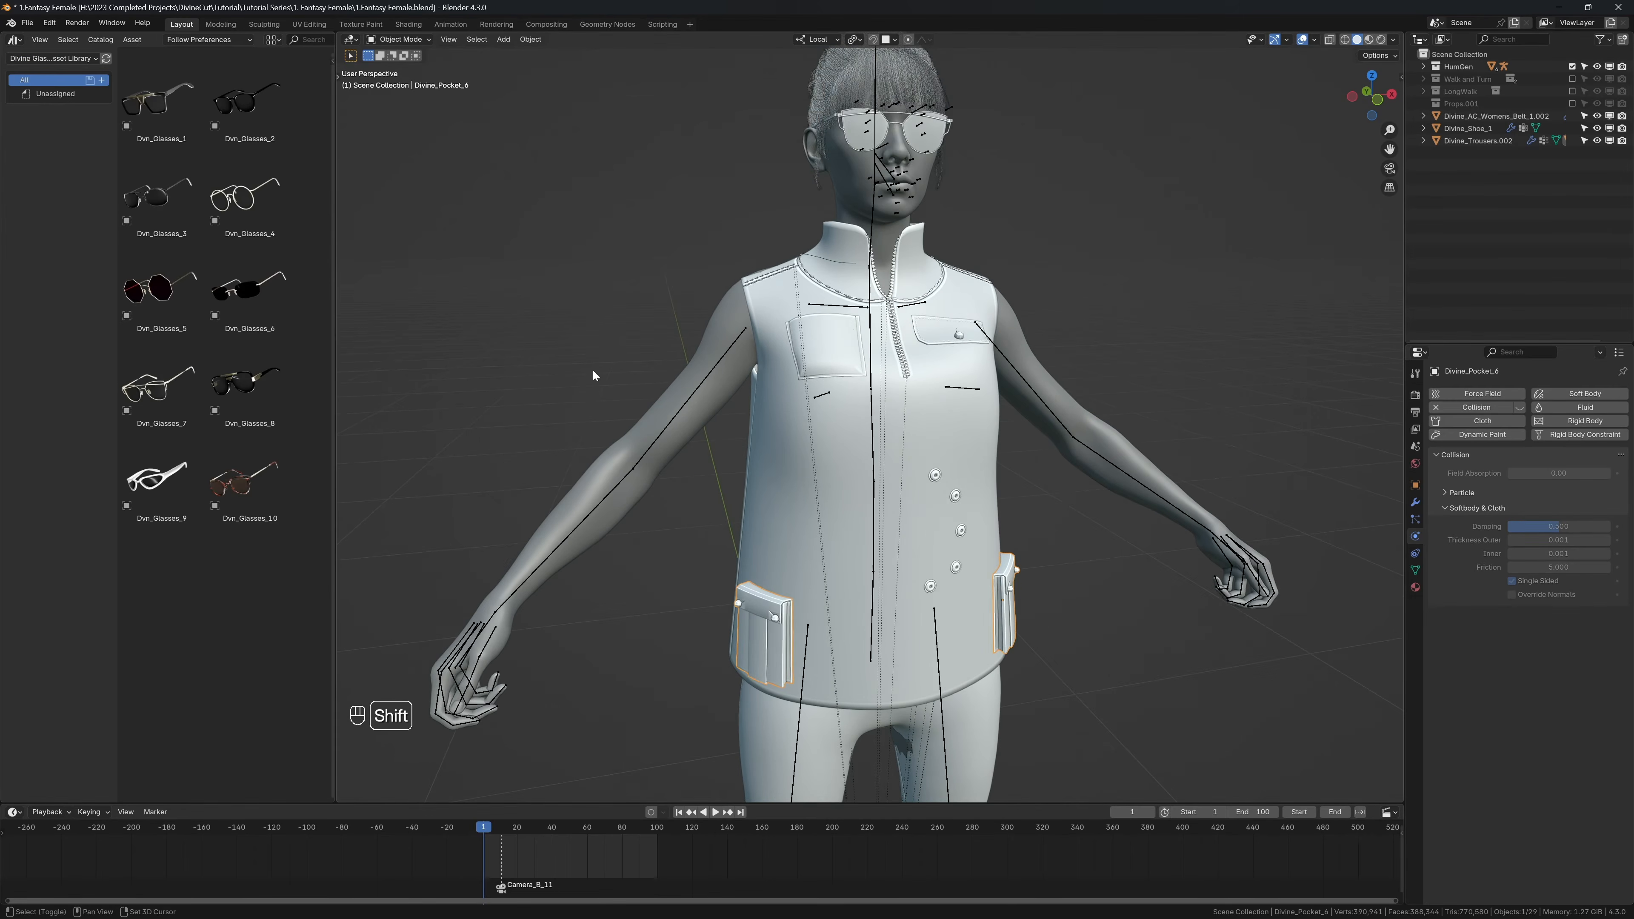
pyautogui.moveTo(737, 372)
pyautogui.mouseDown(button='middle')
pyautogui.moveTo(698, 347)
pyautogui.moveTo(716, 387)
pyautogui.mouseUp(button='middle')
pyautogui.scroll(-2, 716, 387)
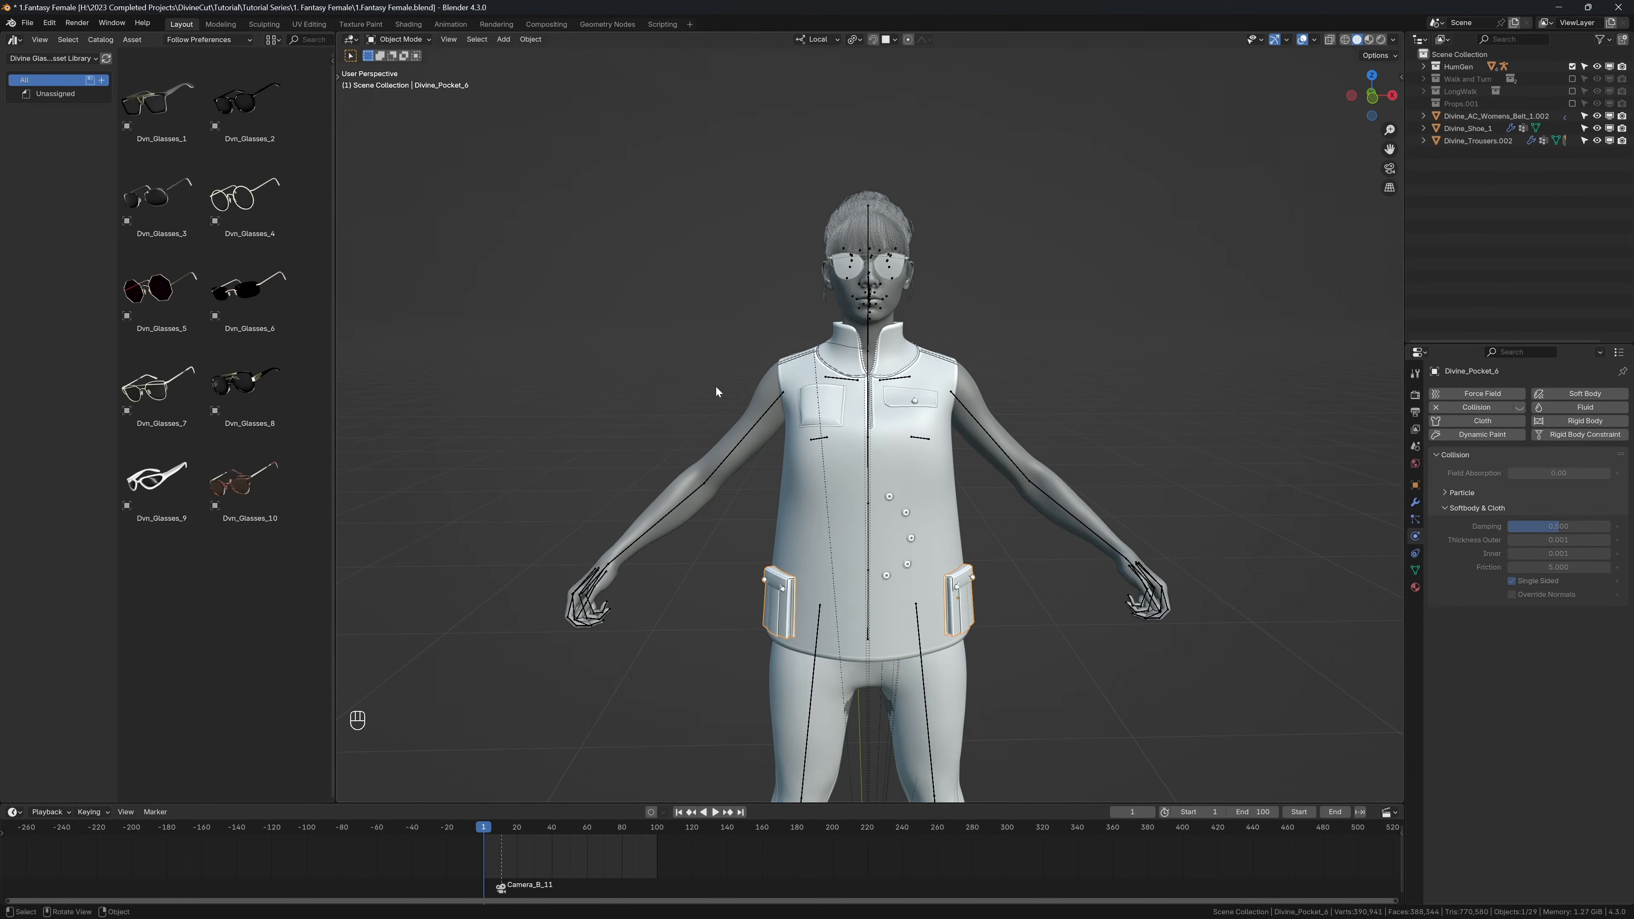
pyautogui.click(840, 274)
pyautogui.press('x')
pyautogui.click(819, 270)
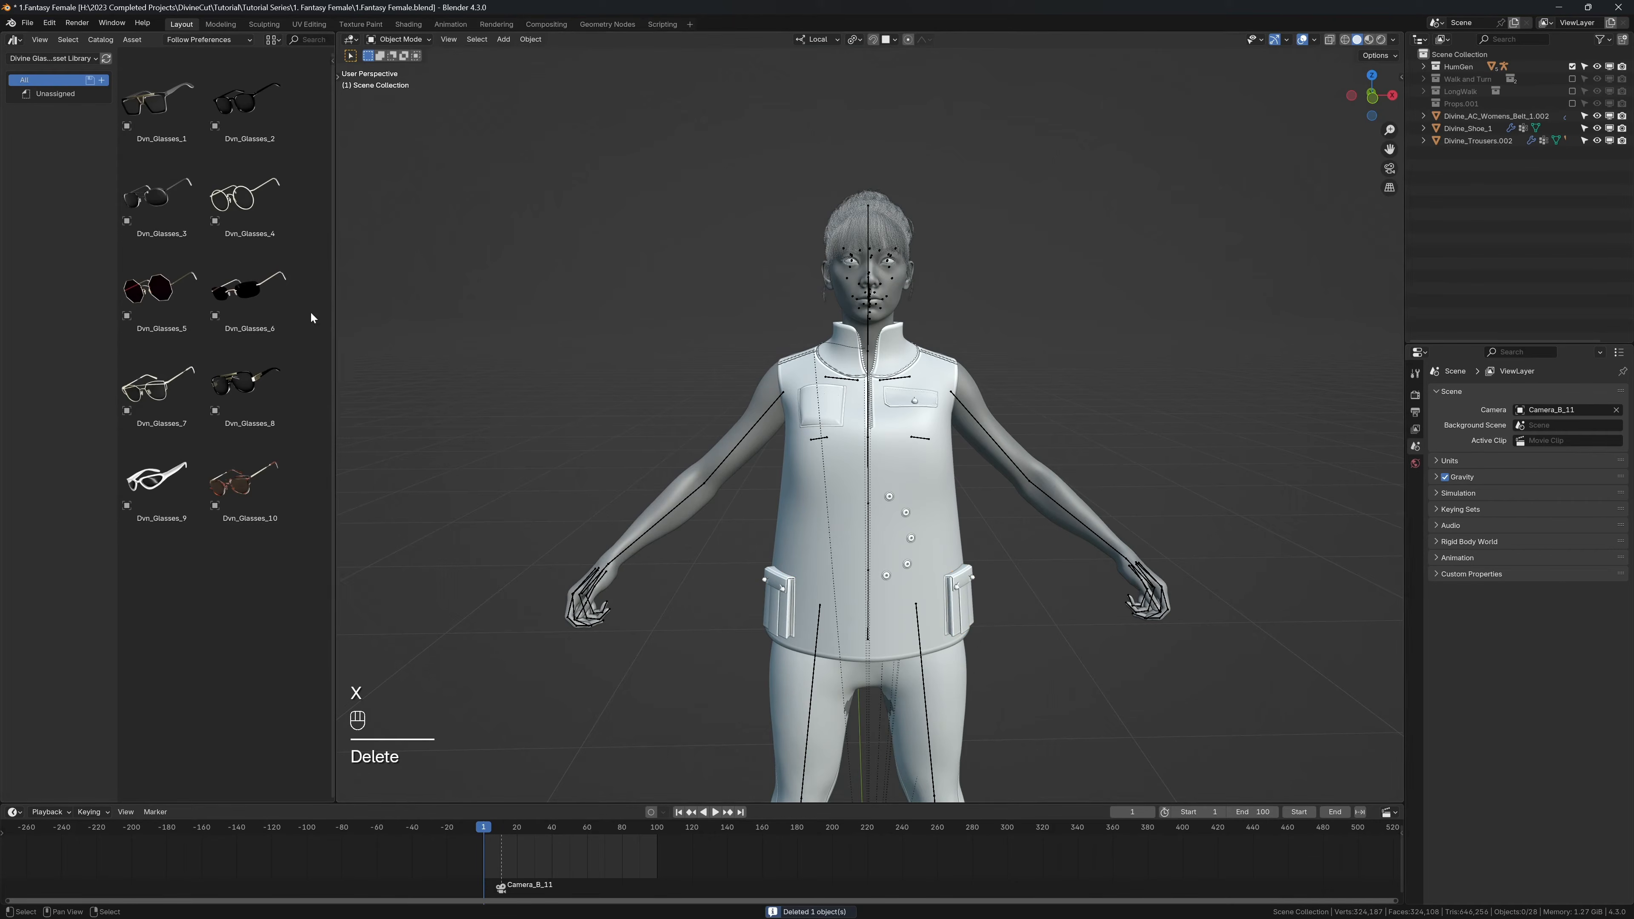
# Step: Add Dvn_Glasses_10 from the asset library onto the character's face
pyautogui.moveTo(248, 479); pyautogui.dragTo(755, 306)
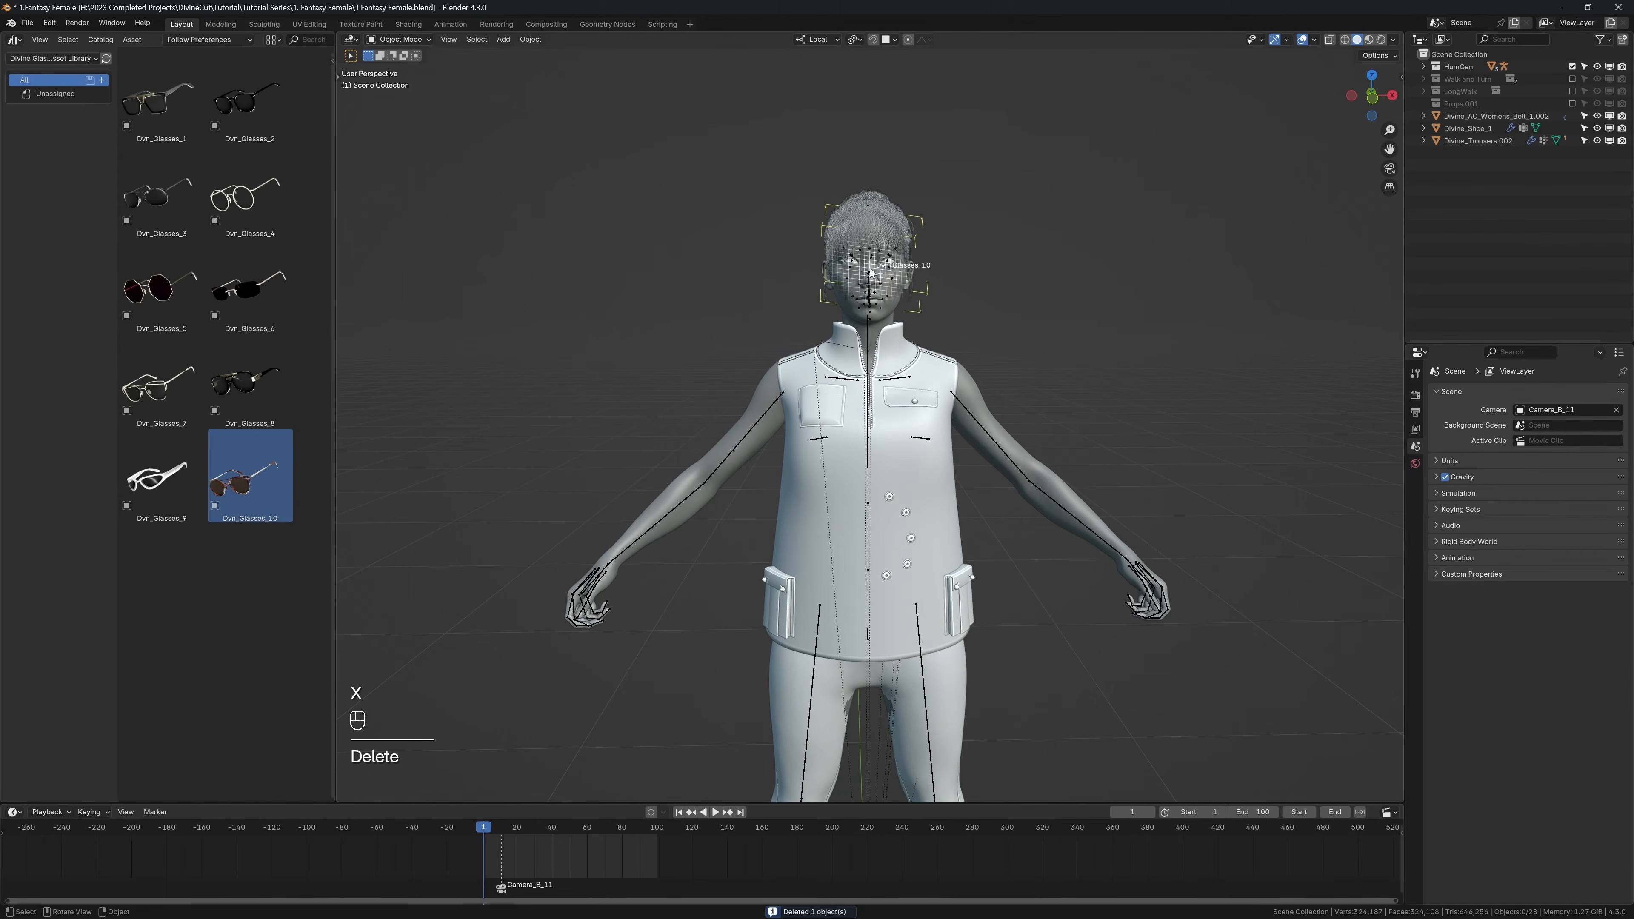
pyautogui.moveTo(872, 273); pyautogui.dragTo(878, 282)
# Step: Move the glasses to the character's ear in side view with snapping enabled and clear their rotation
pyautogui.press('KP_3')
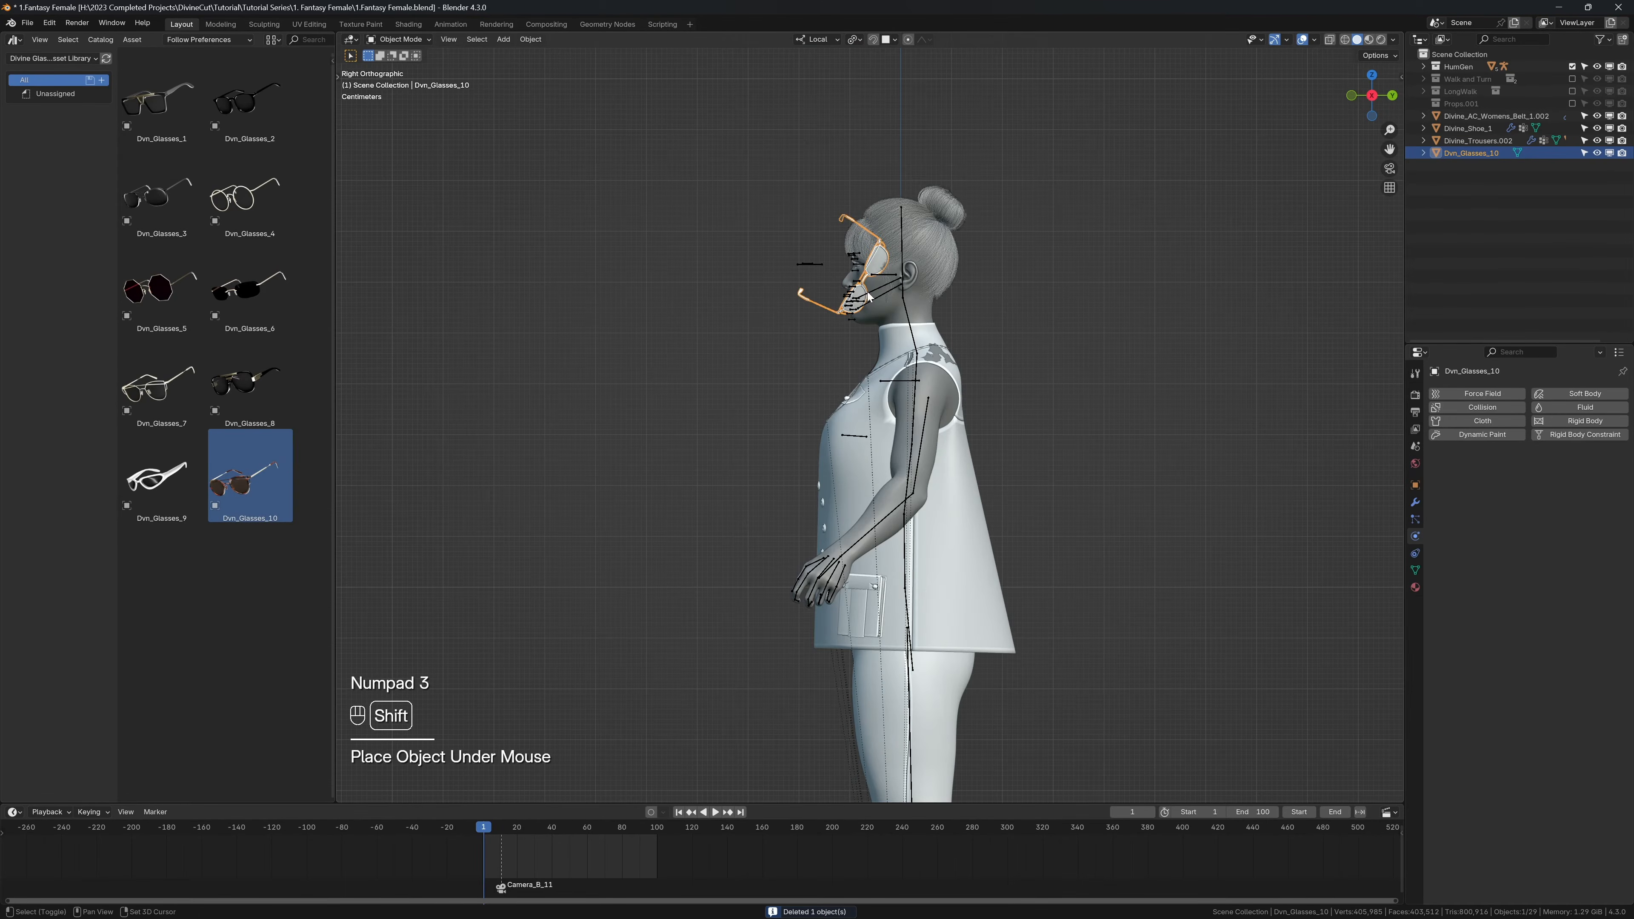
pyautogui.hotkey('shift', 'Tab')
pyautogui.press('g')
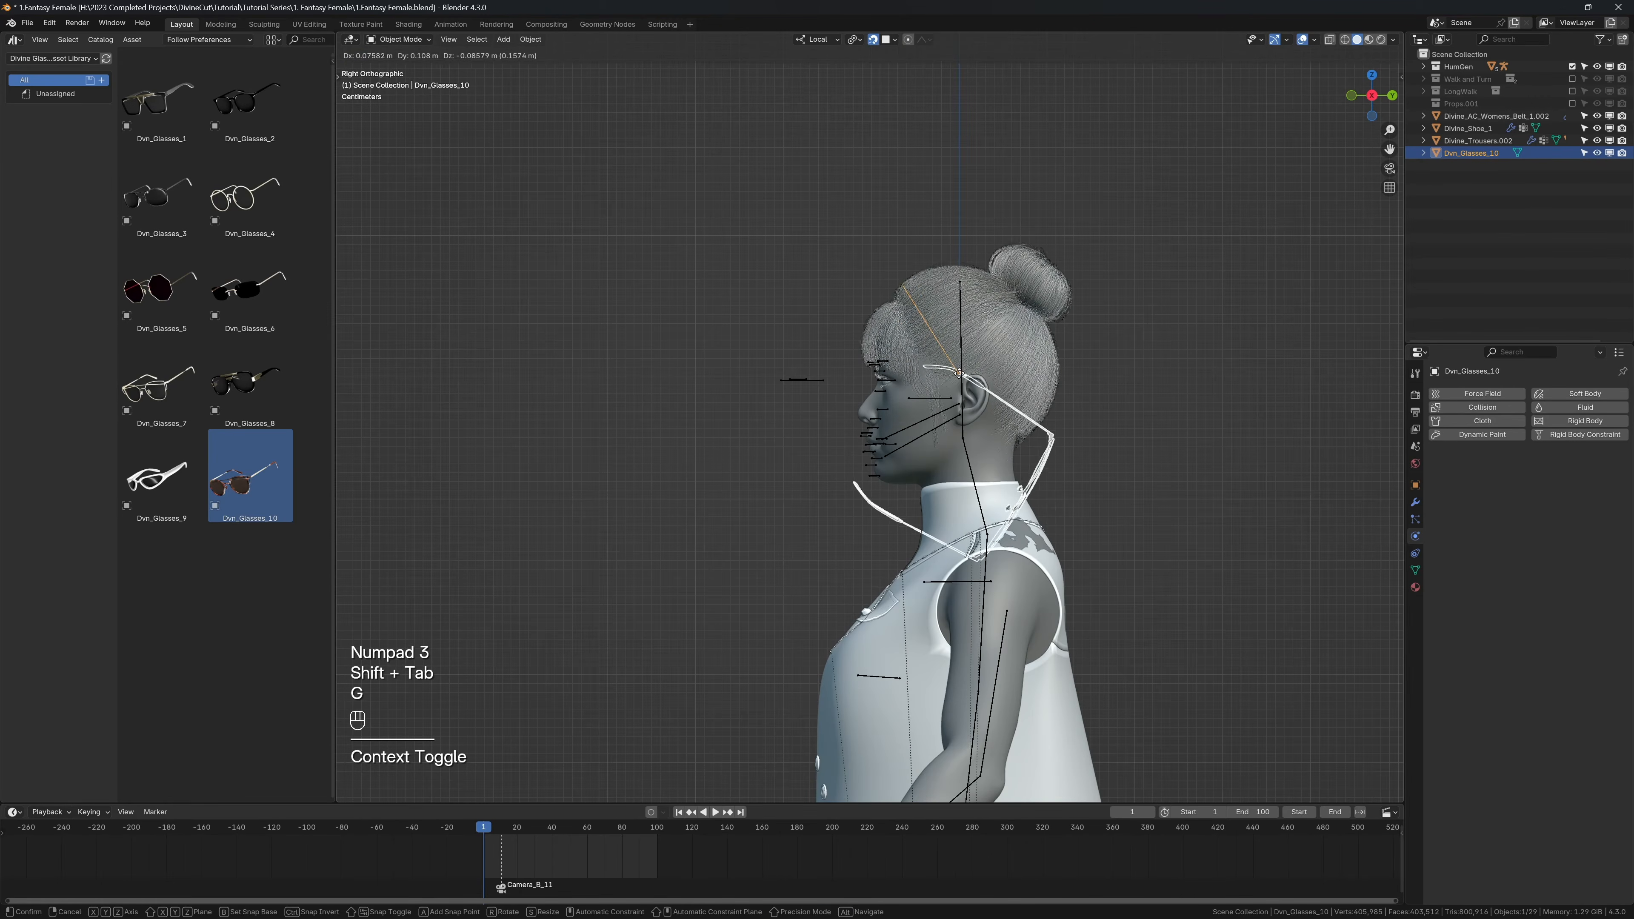
pyautogui.click(940, 393)
pyautogui.scroll(2, 930, 450)
pyautogui.scroll(4, 929, 449)
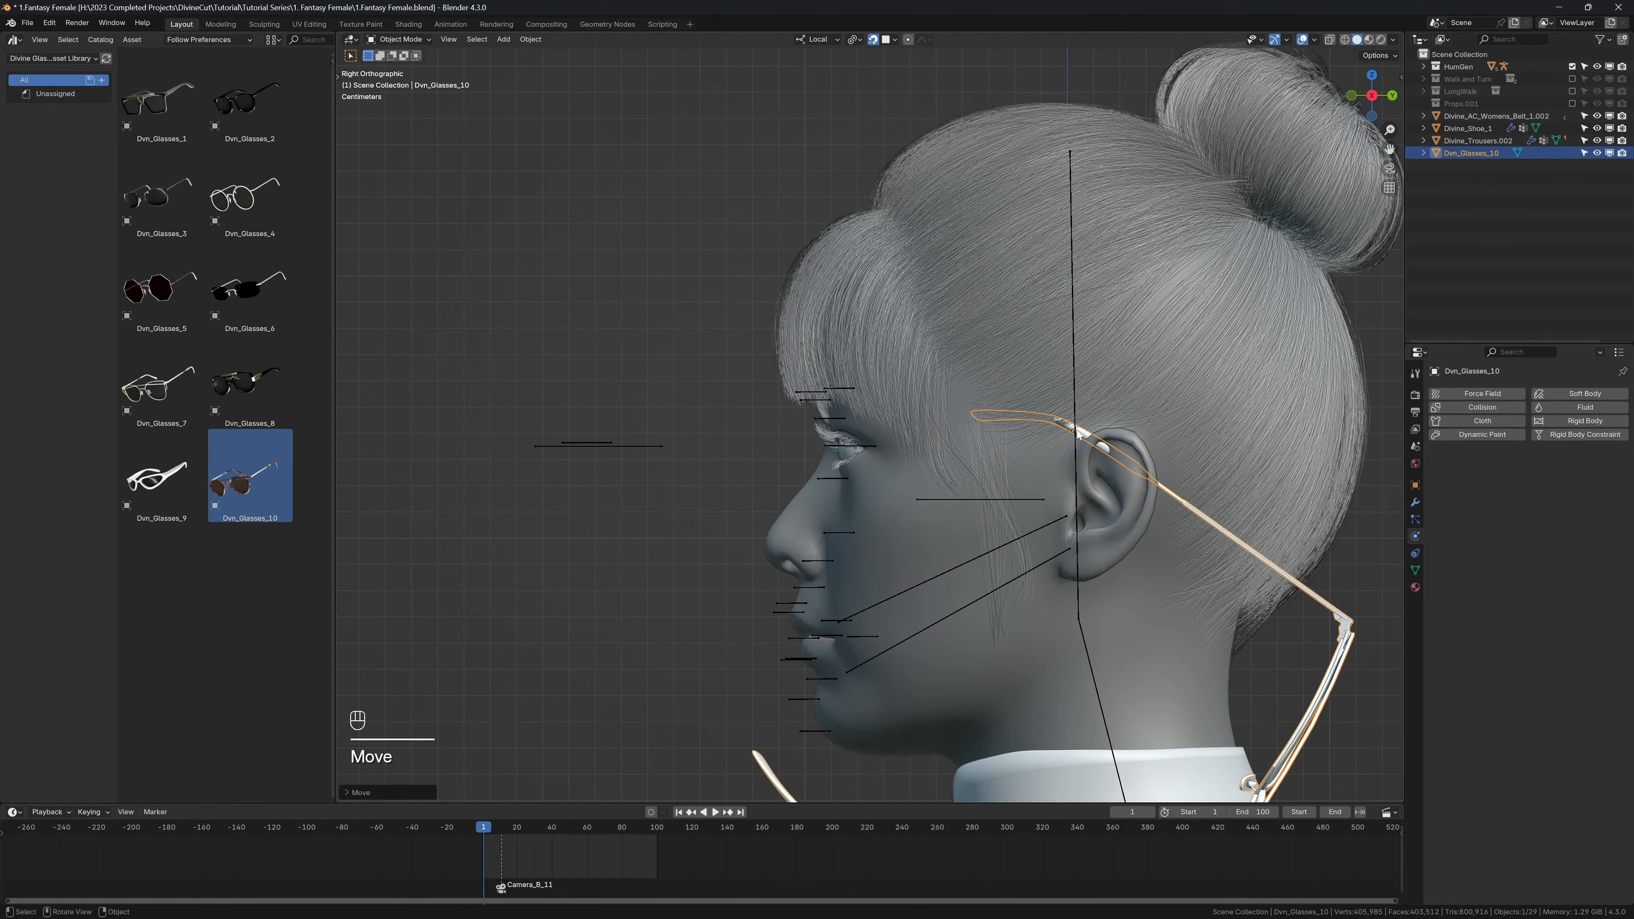
pyautogui.press('g')
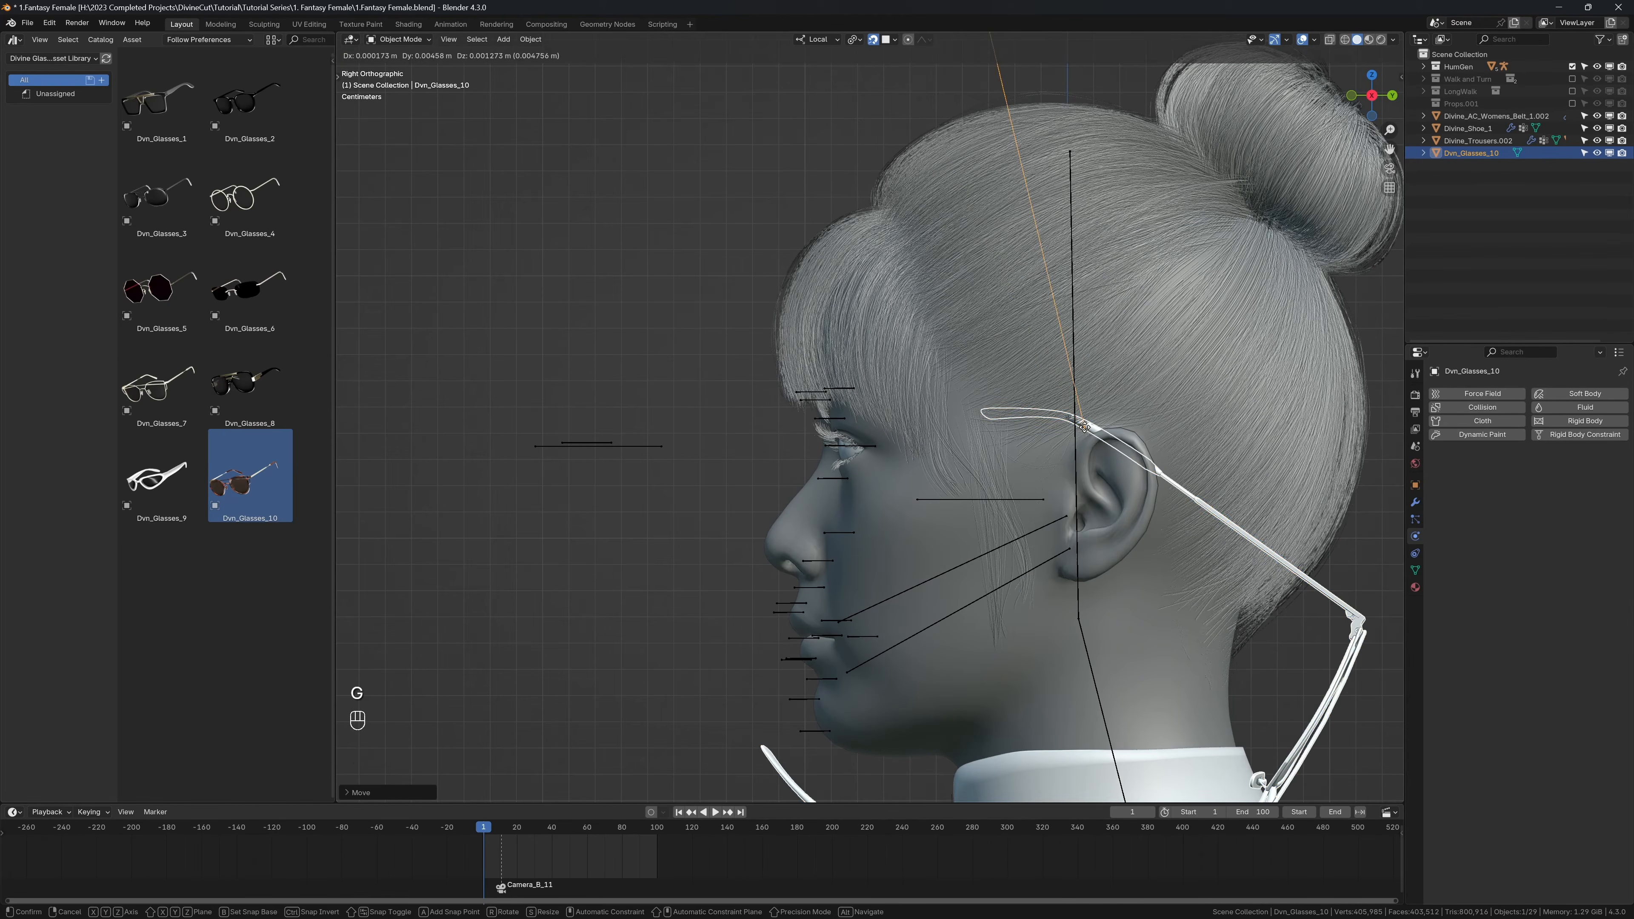
pyautogui.click(1086, 435)
pyautogui.hotkey('alt', 'r')
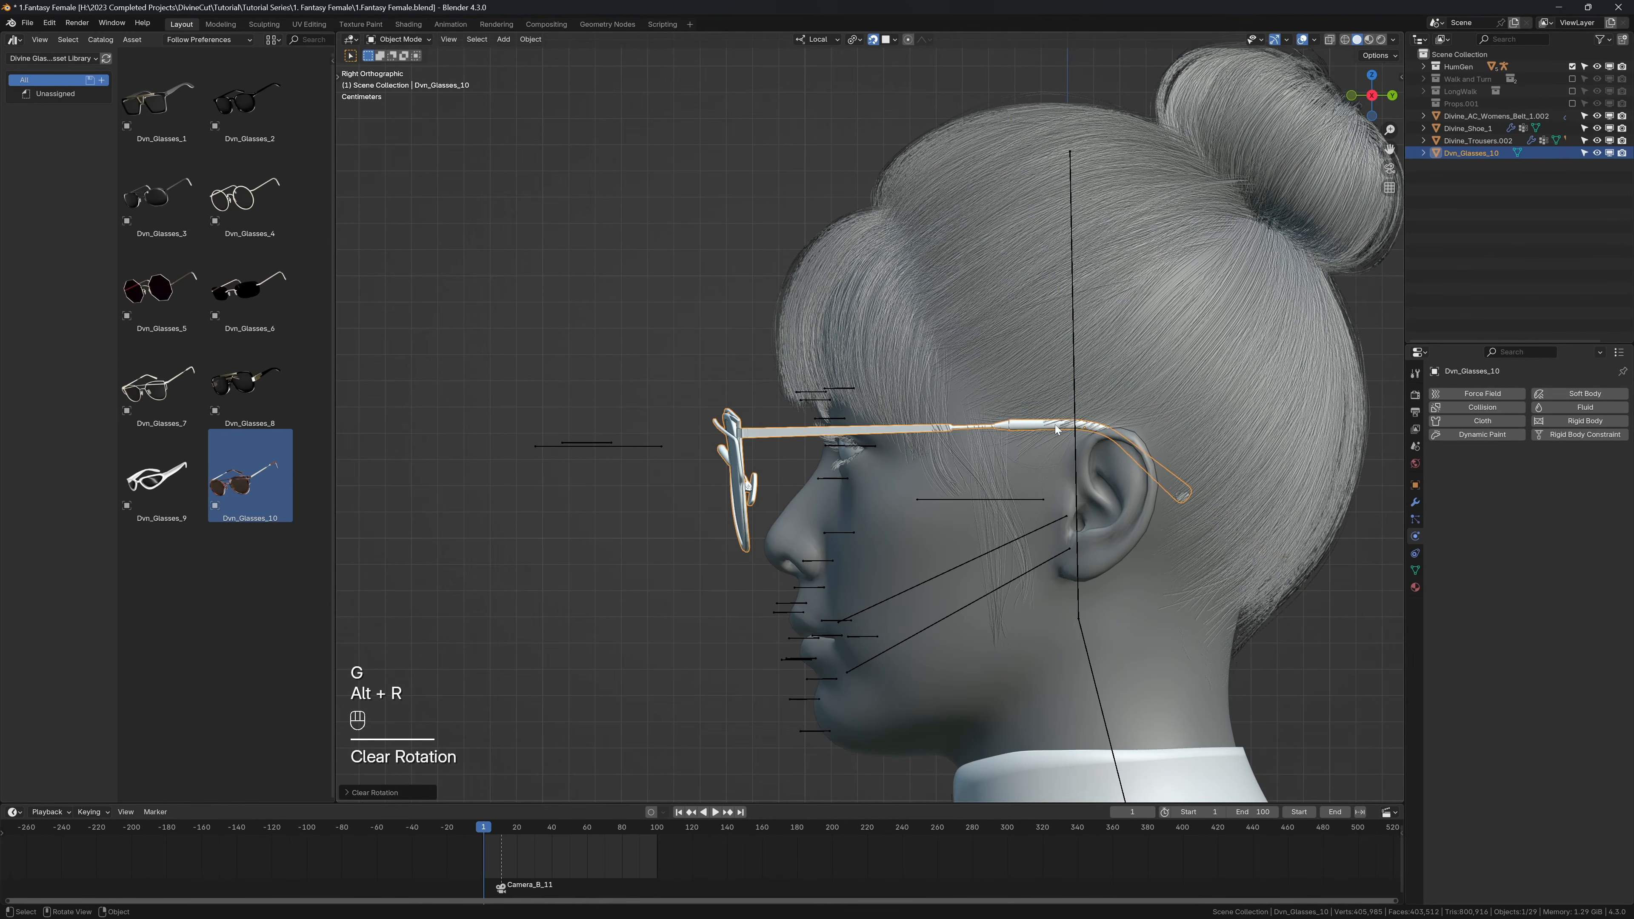
# Step: Turn off snapping and scale the glasses down slightly to fit the width of the character's head
pyautogui.moveTo(784, 498); pyautogui.dragTo(1193, 525, button='middle')
pyautogui.press('KP_1')
pyautogui.press('s')
pyautogui.click(952, 486)
pyautogui.hotkey('shift', 'Tab')
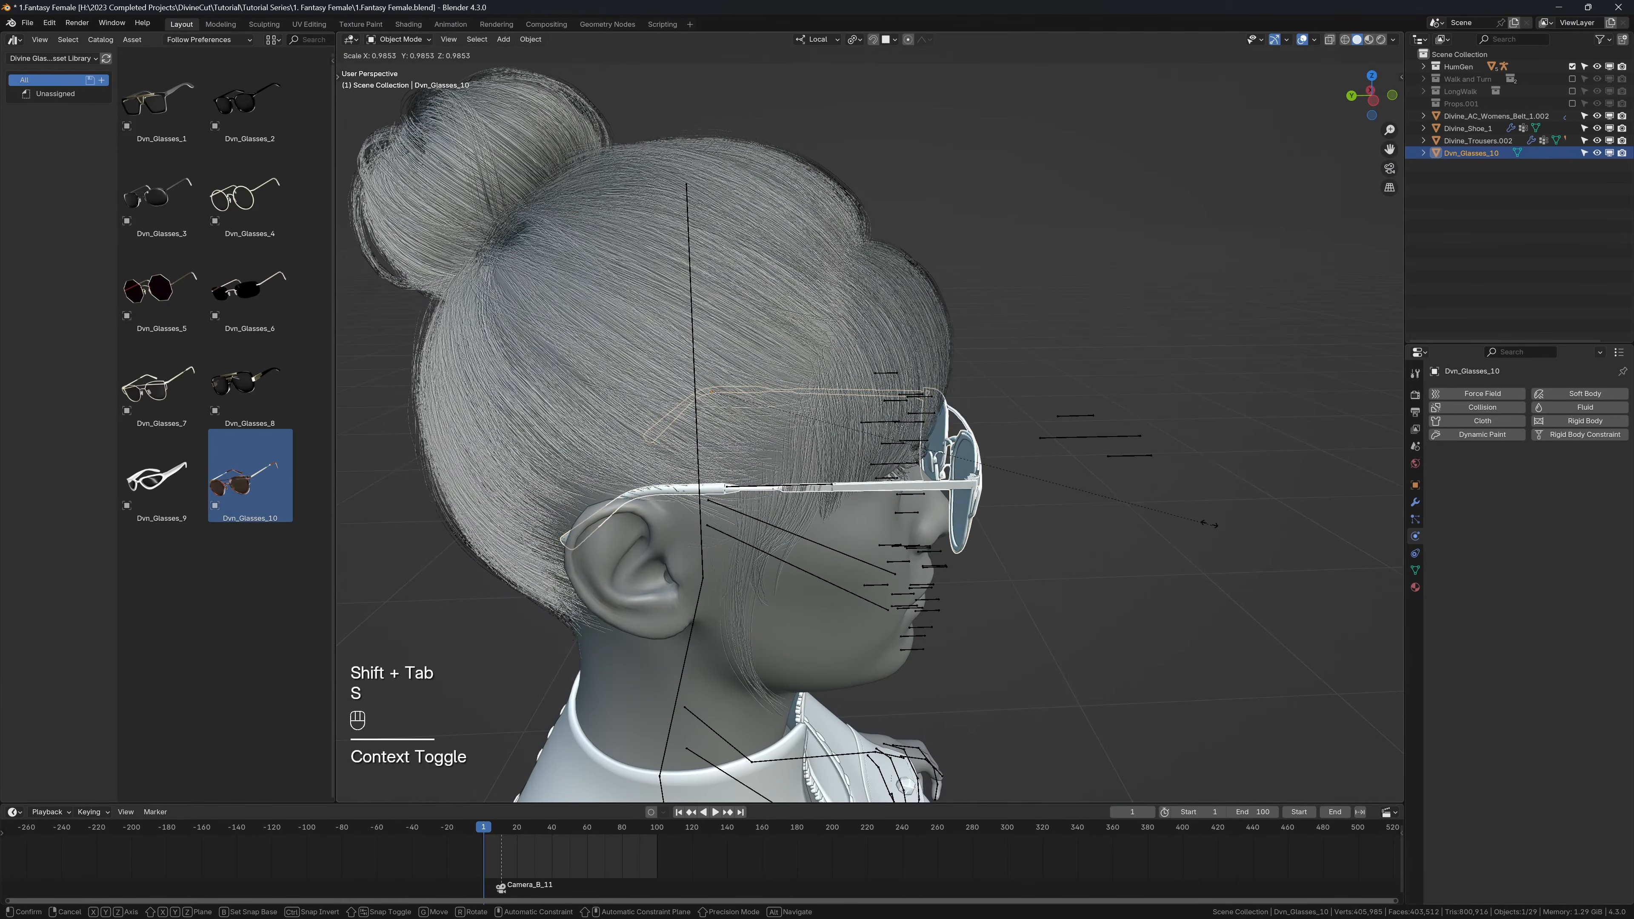
# Step: Shorten the glasses along their local Y axis to fit between the face and ear
pyautogui.press('KP_3')
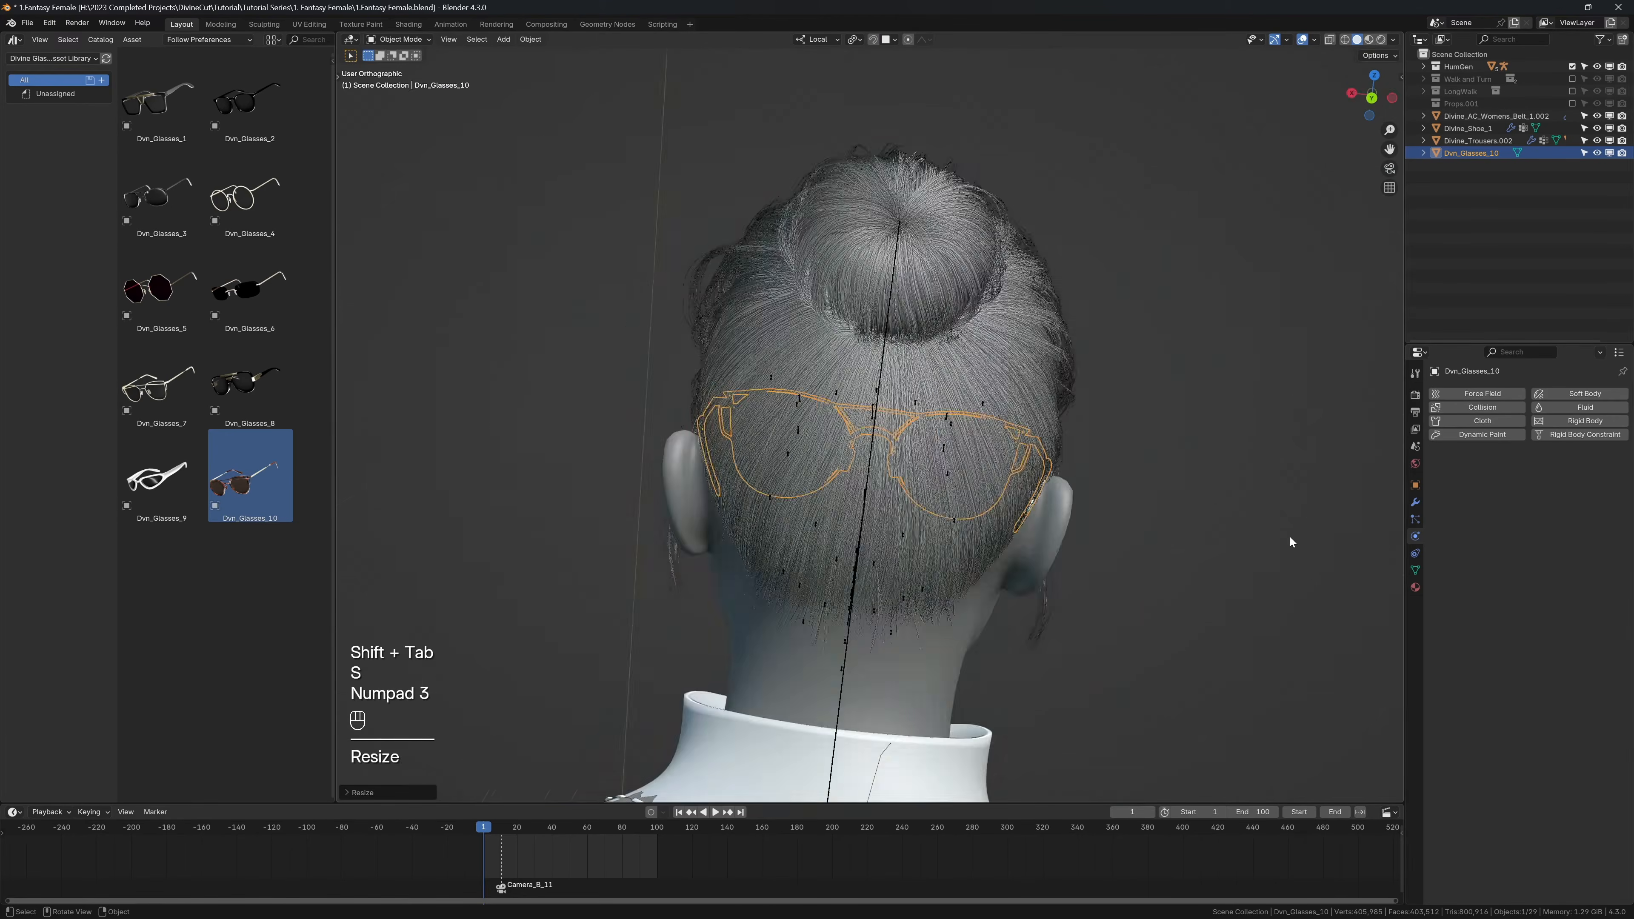
pyautogui.scroll(3, 1287, 535)
pyautogui.press('s')
pyautogui.press('y')
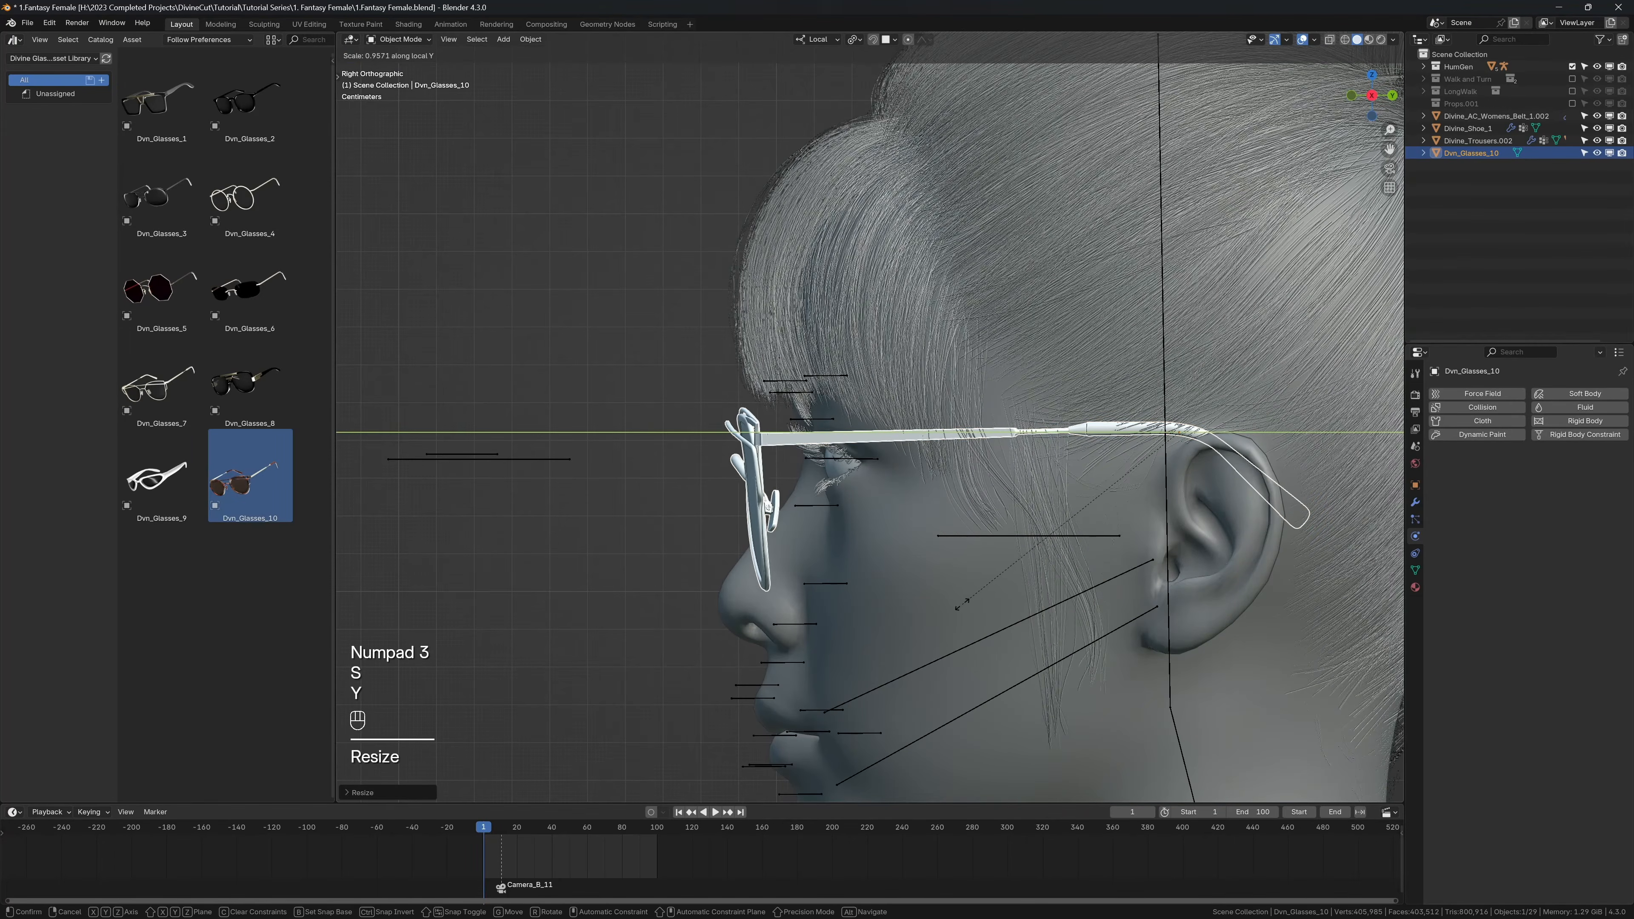
pyautogui.click(971, 596)
pyautogui.press('h')
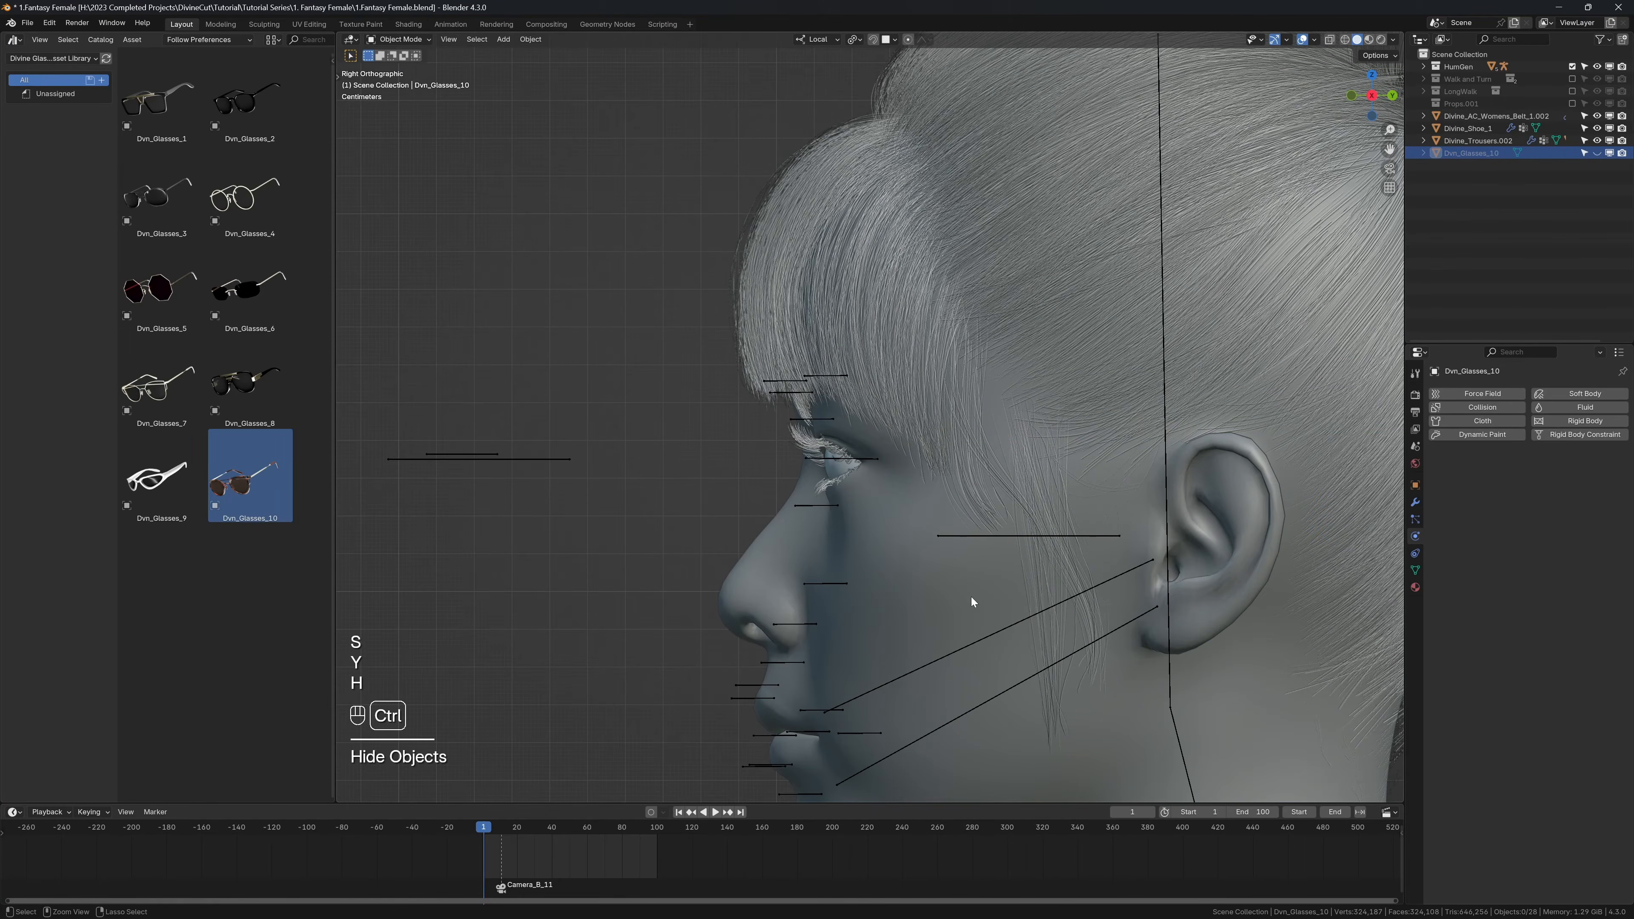
pyautogui.hotkey('ctrl', 'z')
# Step: Move the glasses back along local Y toward the face and rescale them slightly along the same axis
pyautogui.press('g')
pyautogui.press('y')
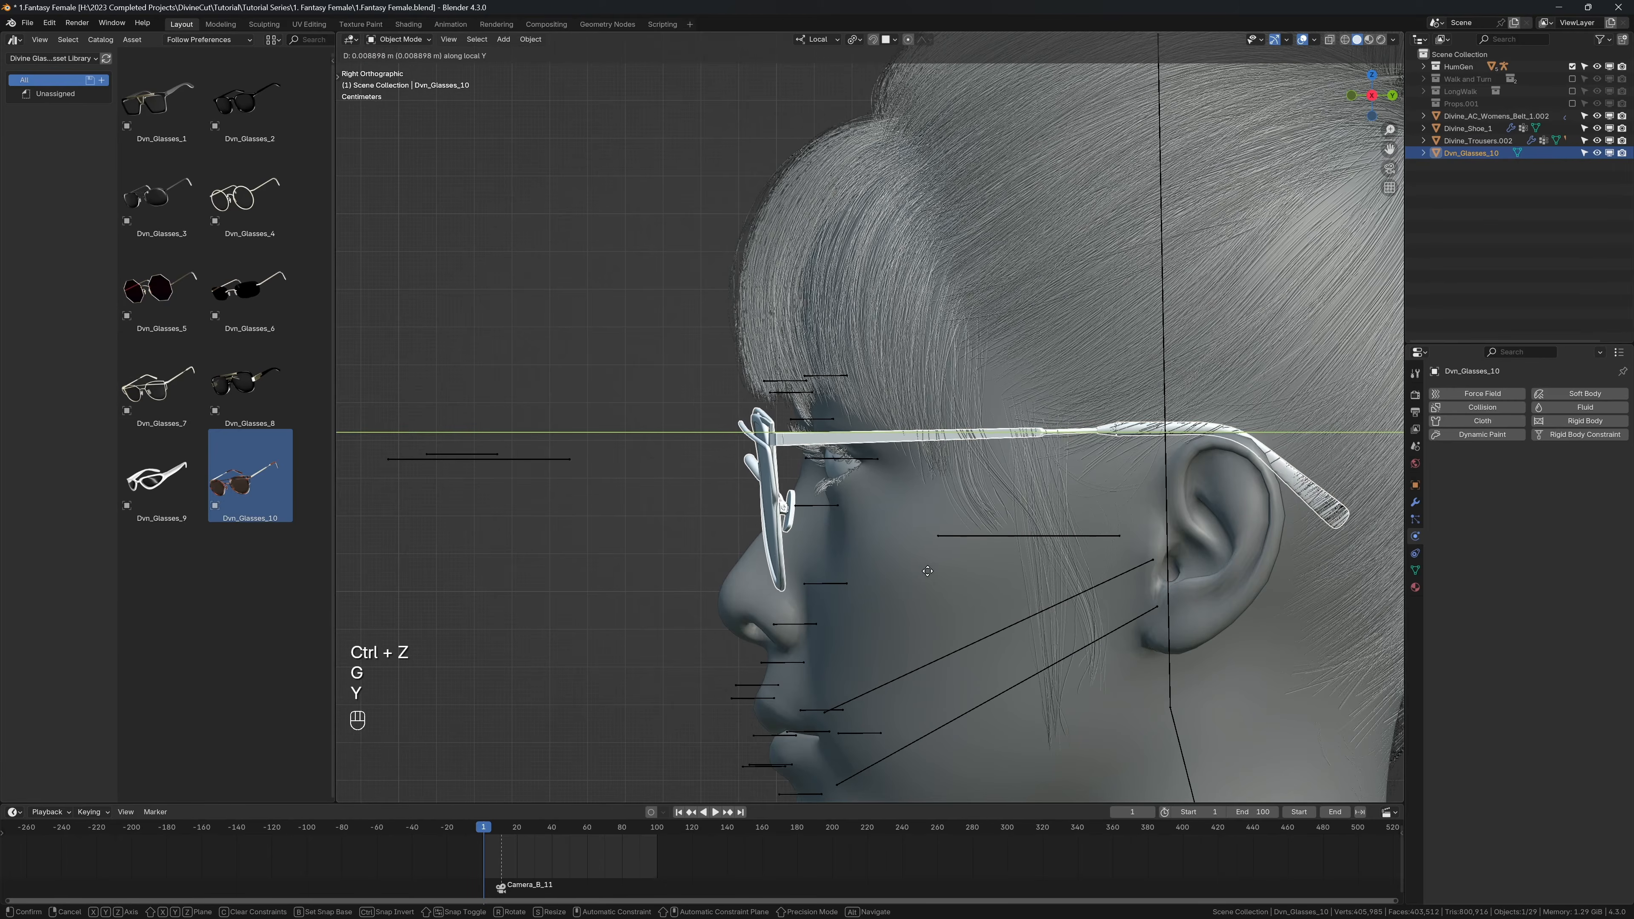
pyautogui.click(916, 570)
pyautogui.press('s')
pyautogui.press('y')
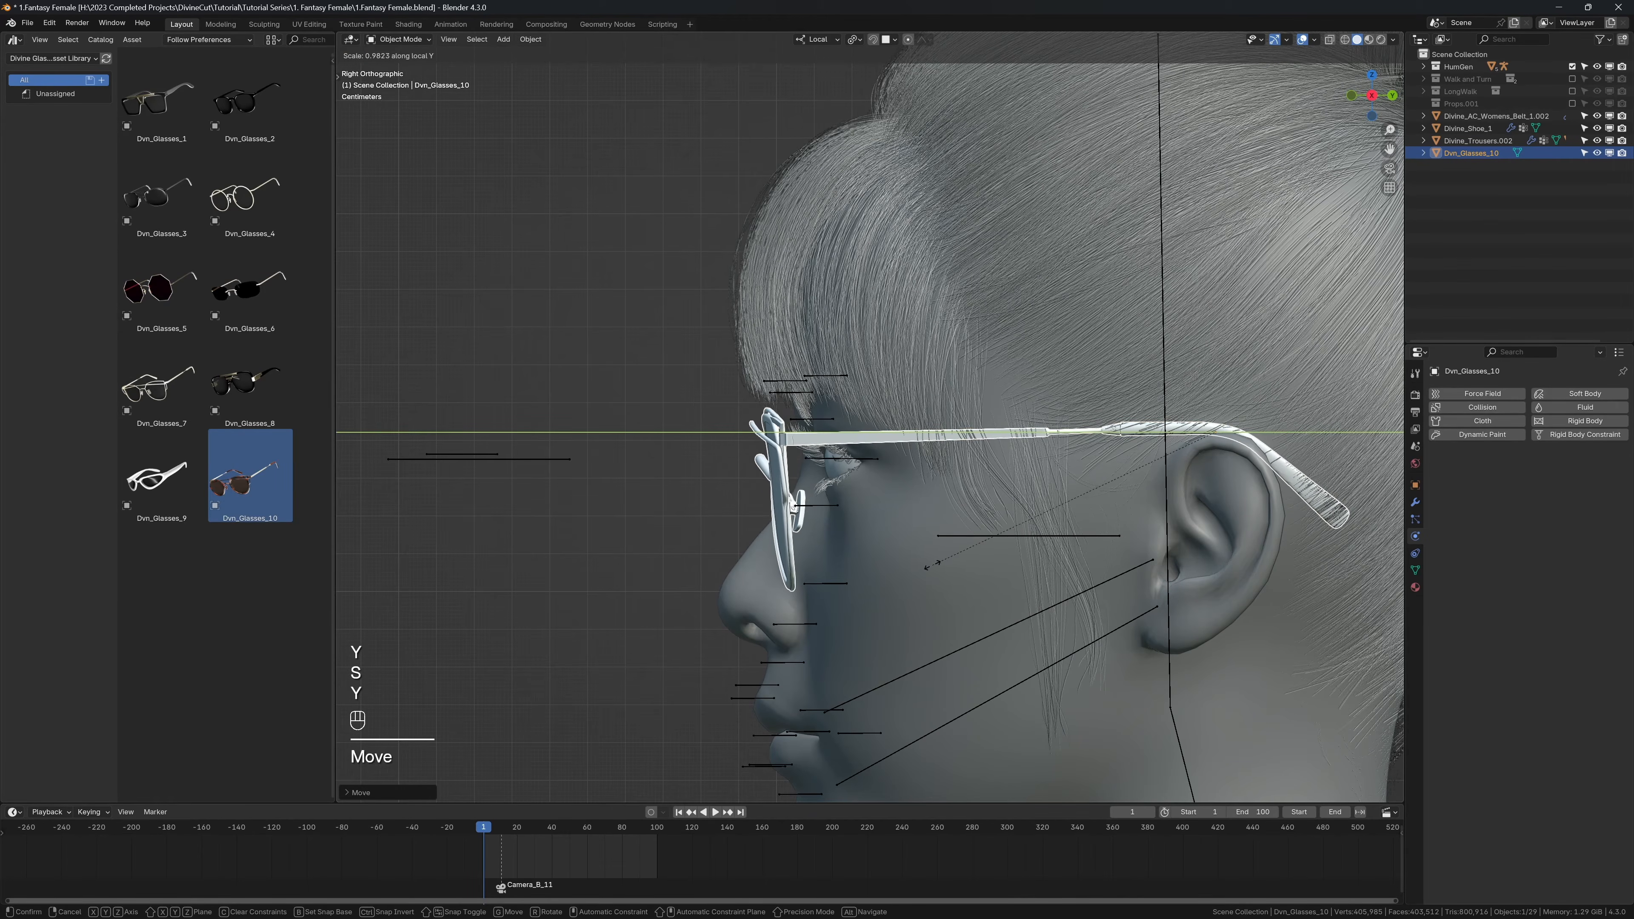
pyautogui.press('shift')
pyautogui.click(943, 548)
# Step: Show the Divine Cut tools and examine how the glasses fit on the character's face
pyautogui.moveTo(940, 544); pyautogui.dragTo(1087, 412, button='middle')
pyautogui.press('n')
pyautogui.click(1233, 266)
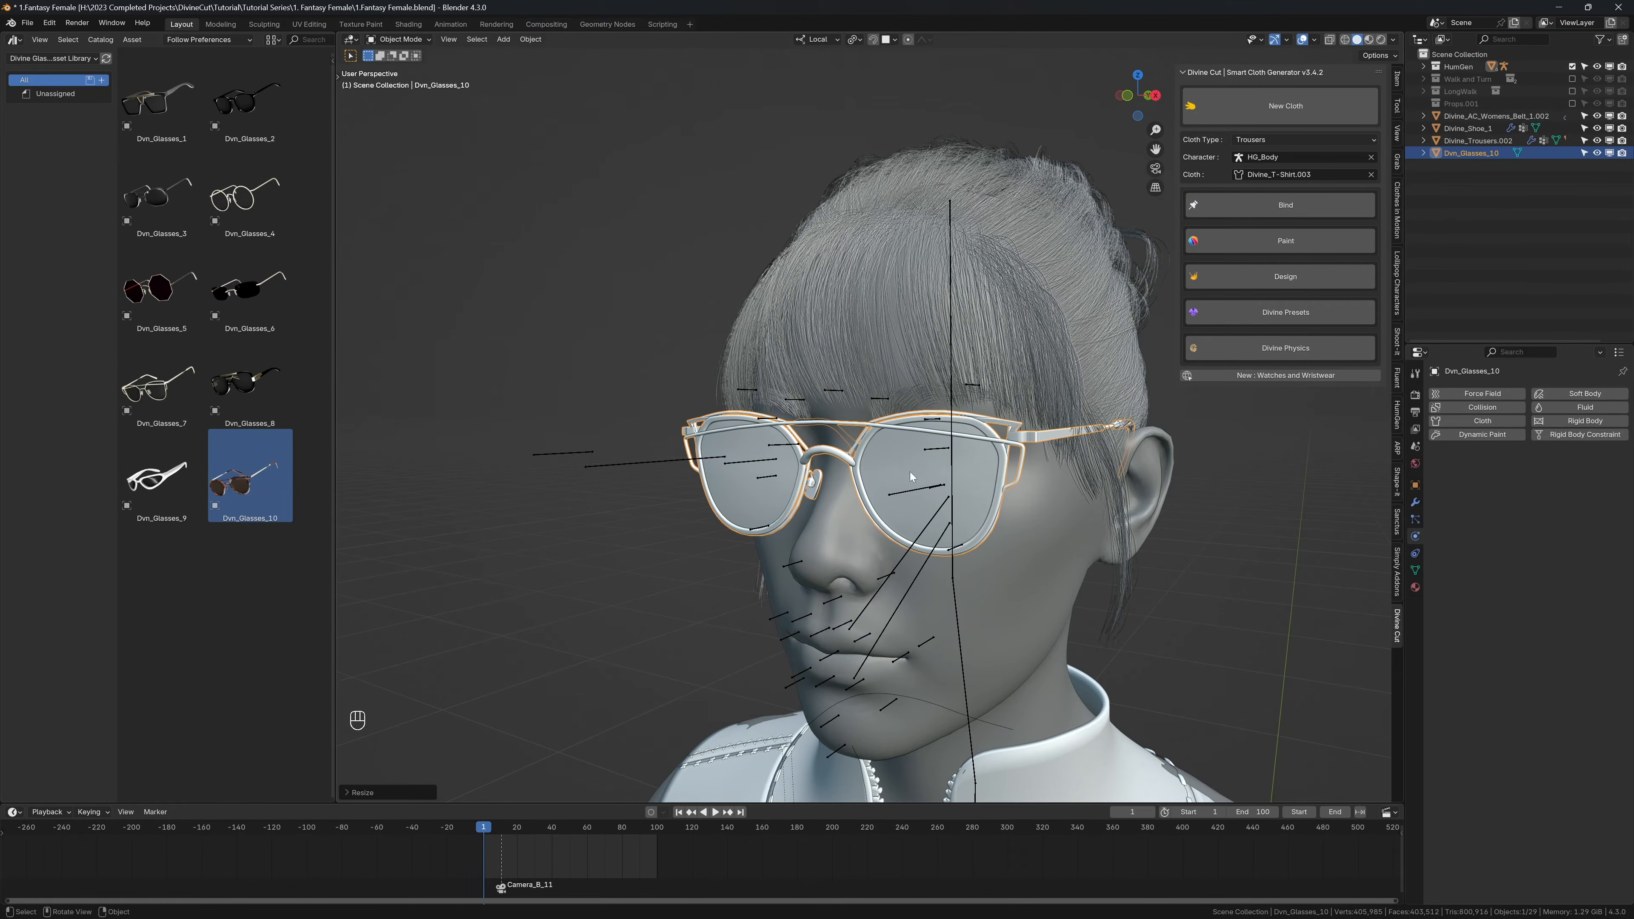
pyautogui.moveTo(939, 470); pyautogui.dragTo(945, 414, button='middle')
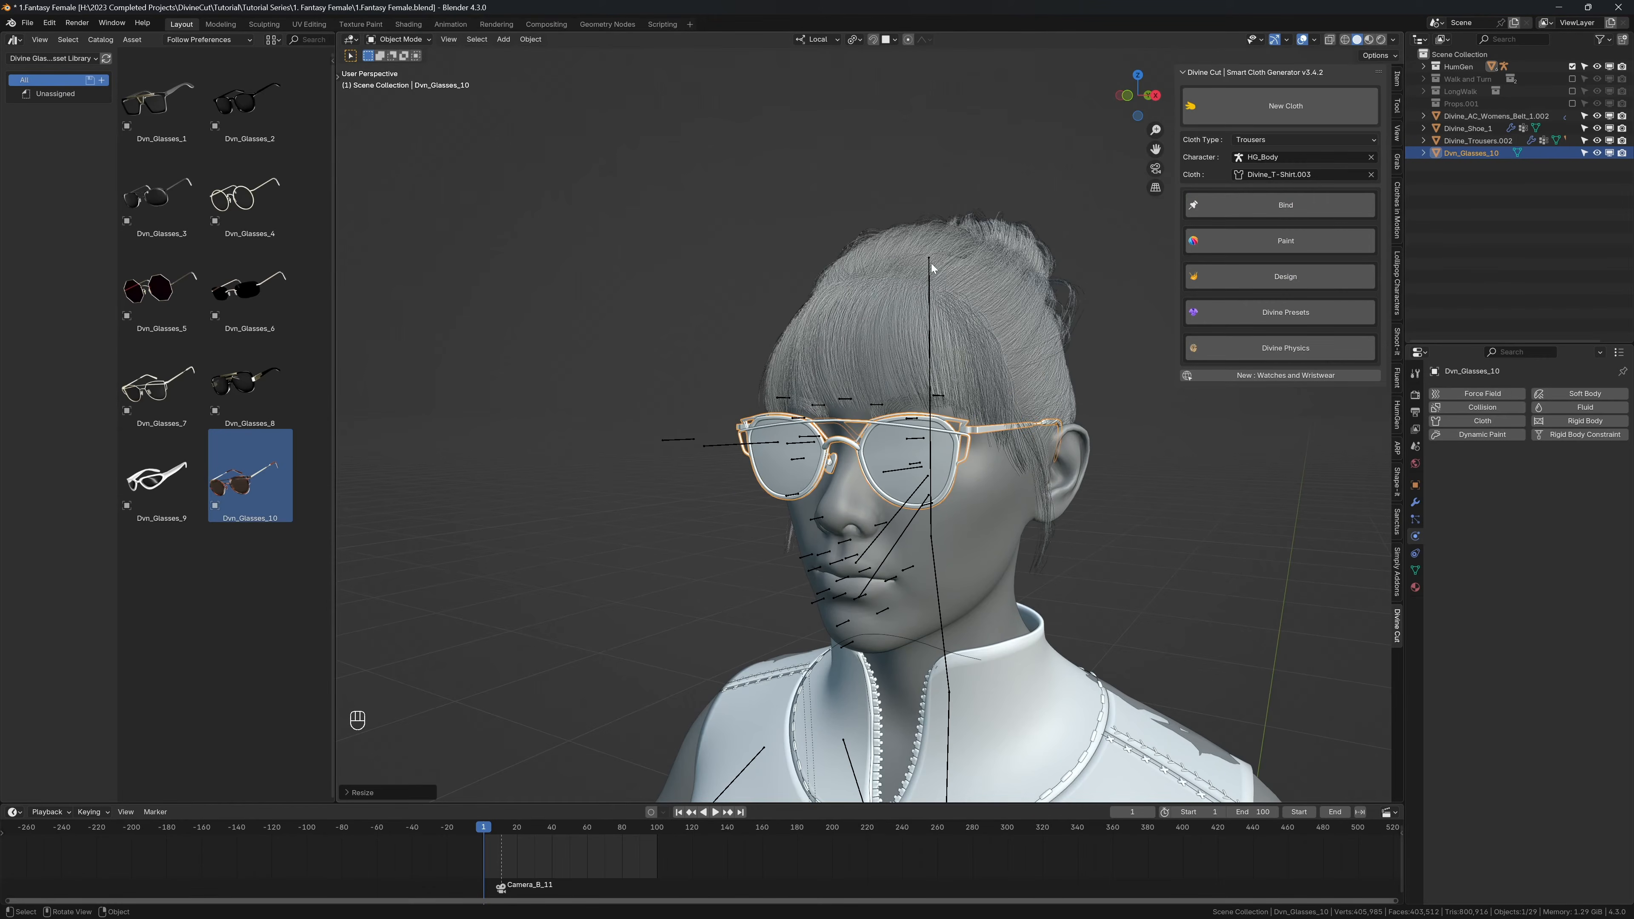
# Step: Select the glasses together with the character's armature and switch the armature to Pose Mode
pyautogui.click(930, 280)
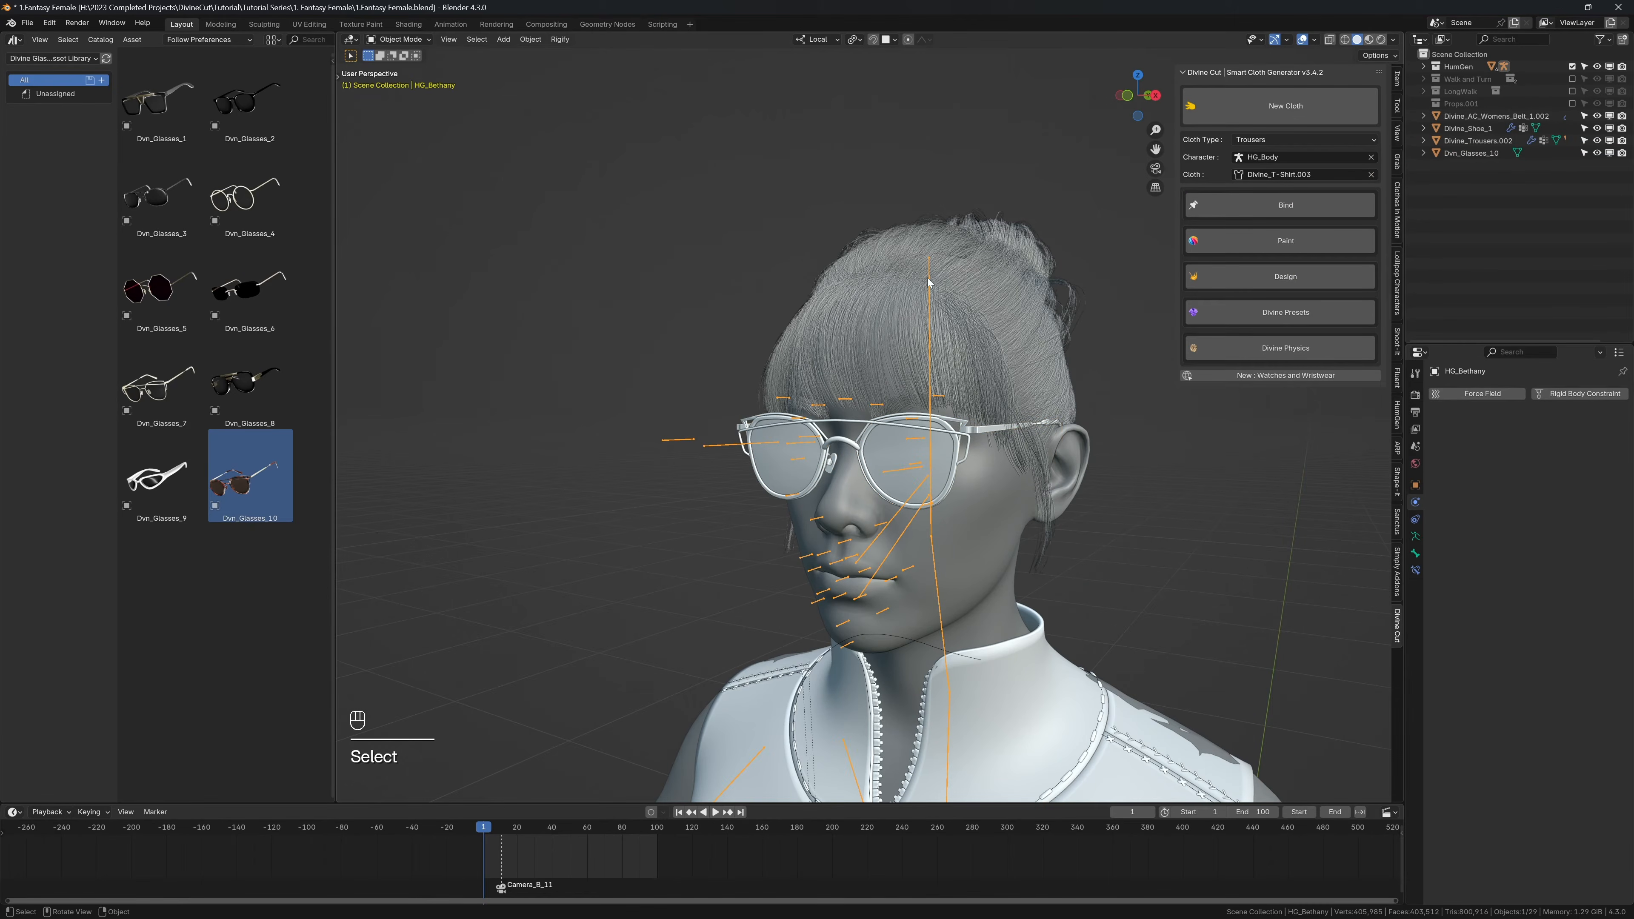
pyautogui.click(791, 475)
pyautogui.moveTo(791, 475); pyautogui.dragTo(887, 412, button='middle')
pyautogui.scroll(-2, 888, 403)
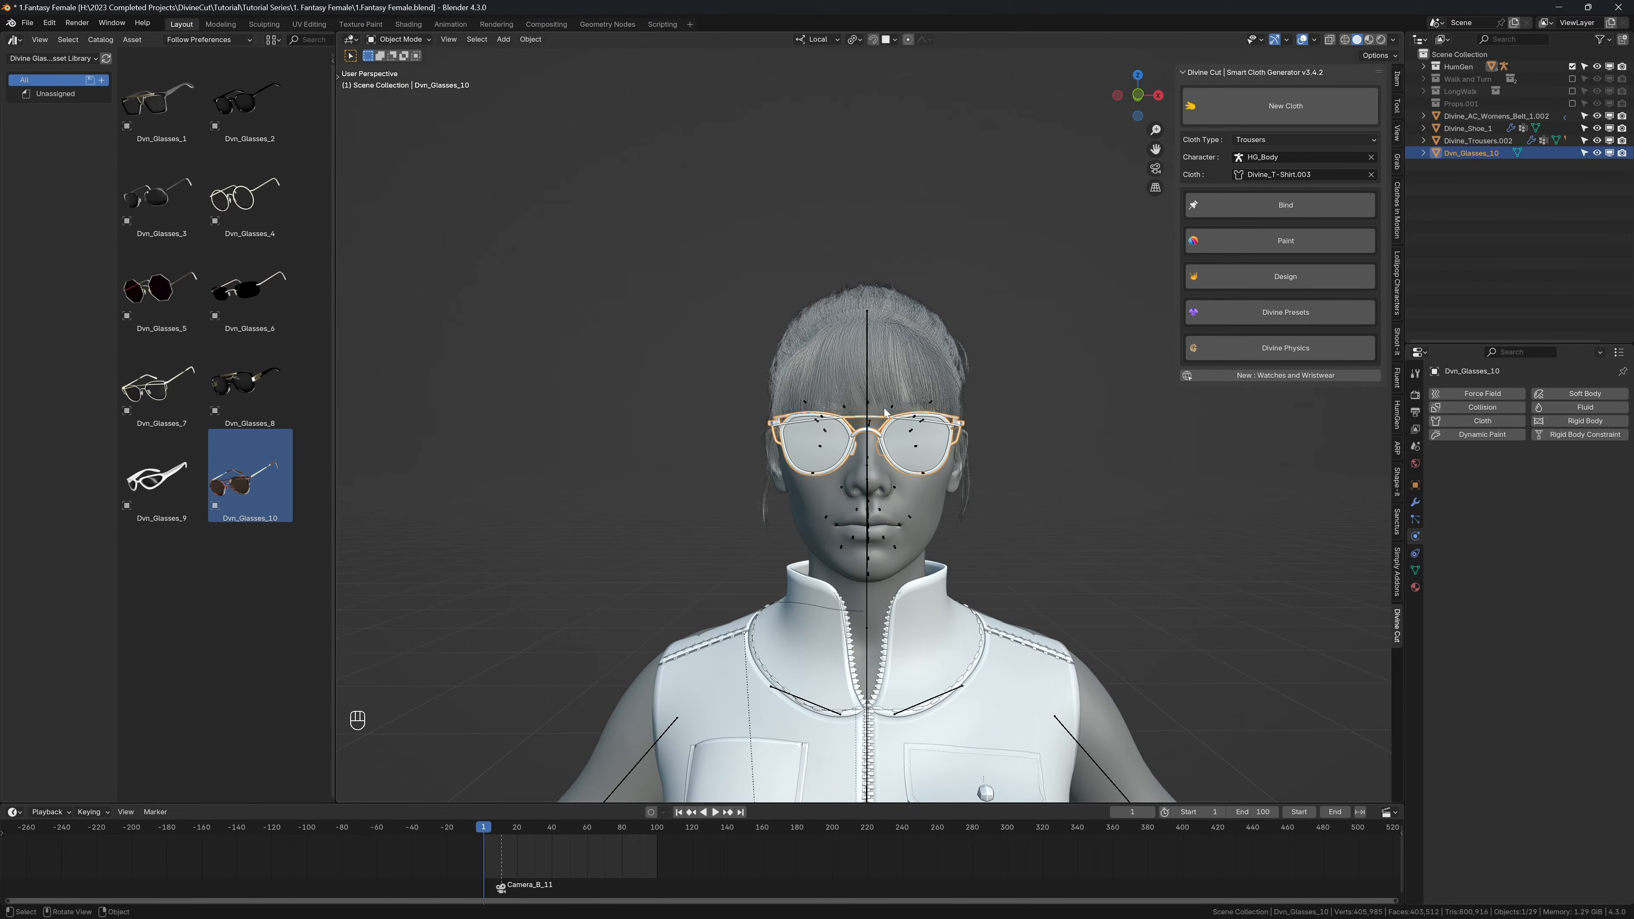
pyautogui.keyDown('shift'); pyautogui.click(865, 352); pyautogui.keyUp('shift')
pyautogui.press('q')
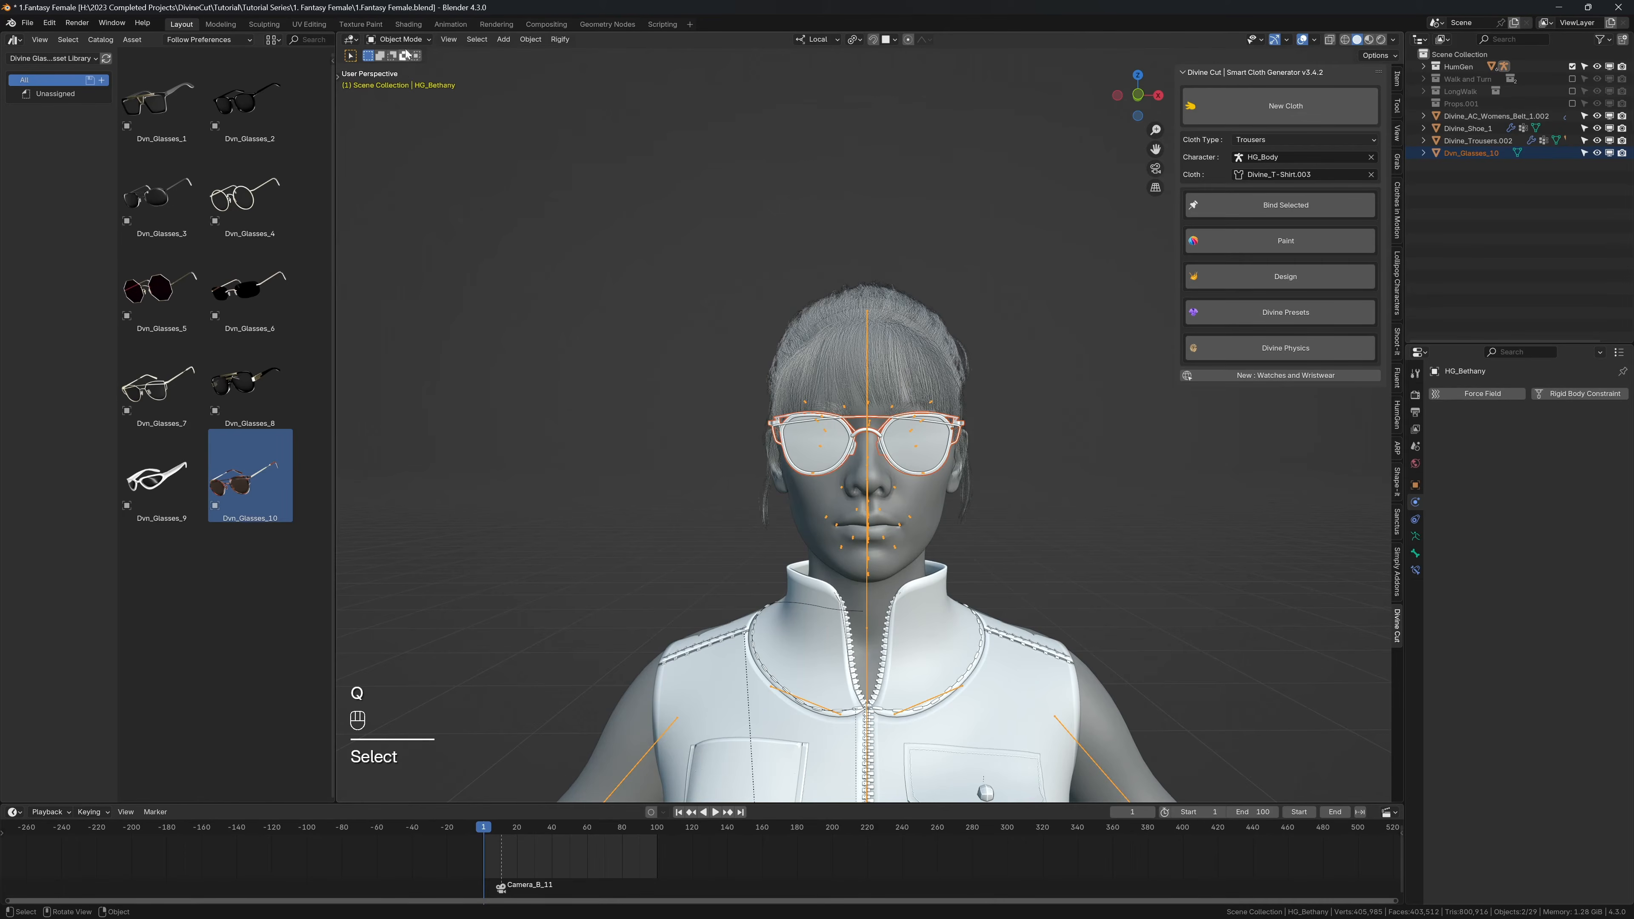
pyautogui.click(398, 39)
pyautogui.click(400, 80)
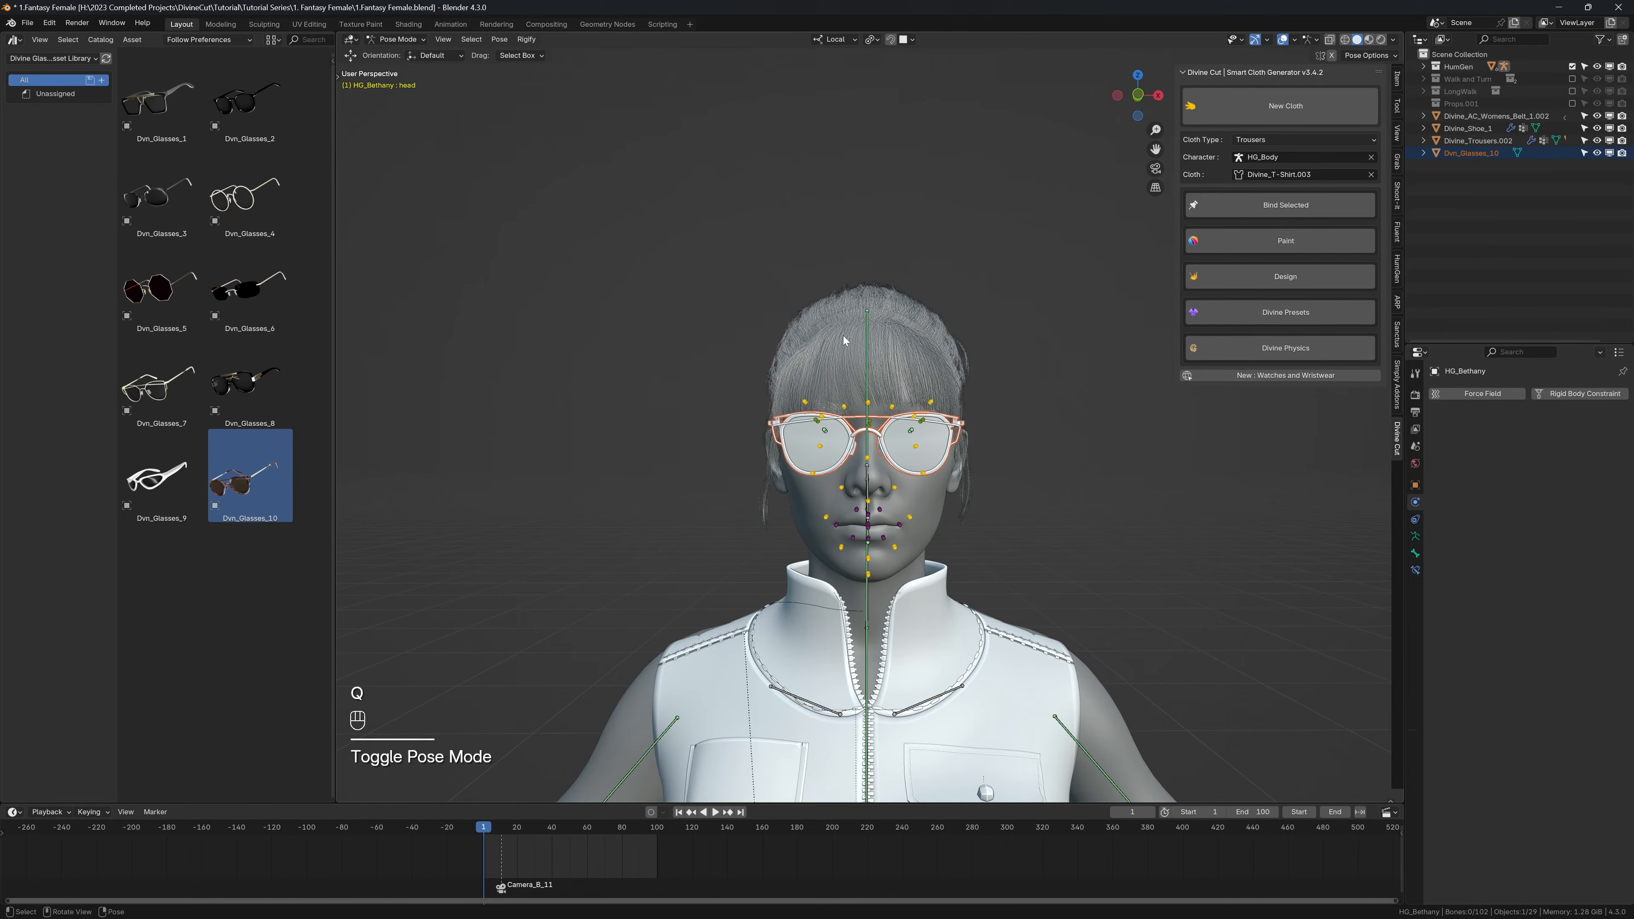
# Step: Parent the glasses to the armature's head bone with the Bone option, return to Object Mode and select the glasses
pyautogui.click(867, 353)
pyautogui.hotkey('ctrl', 'p')
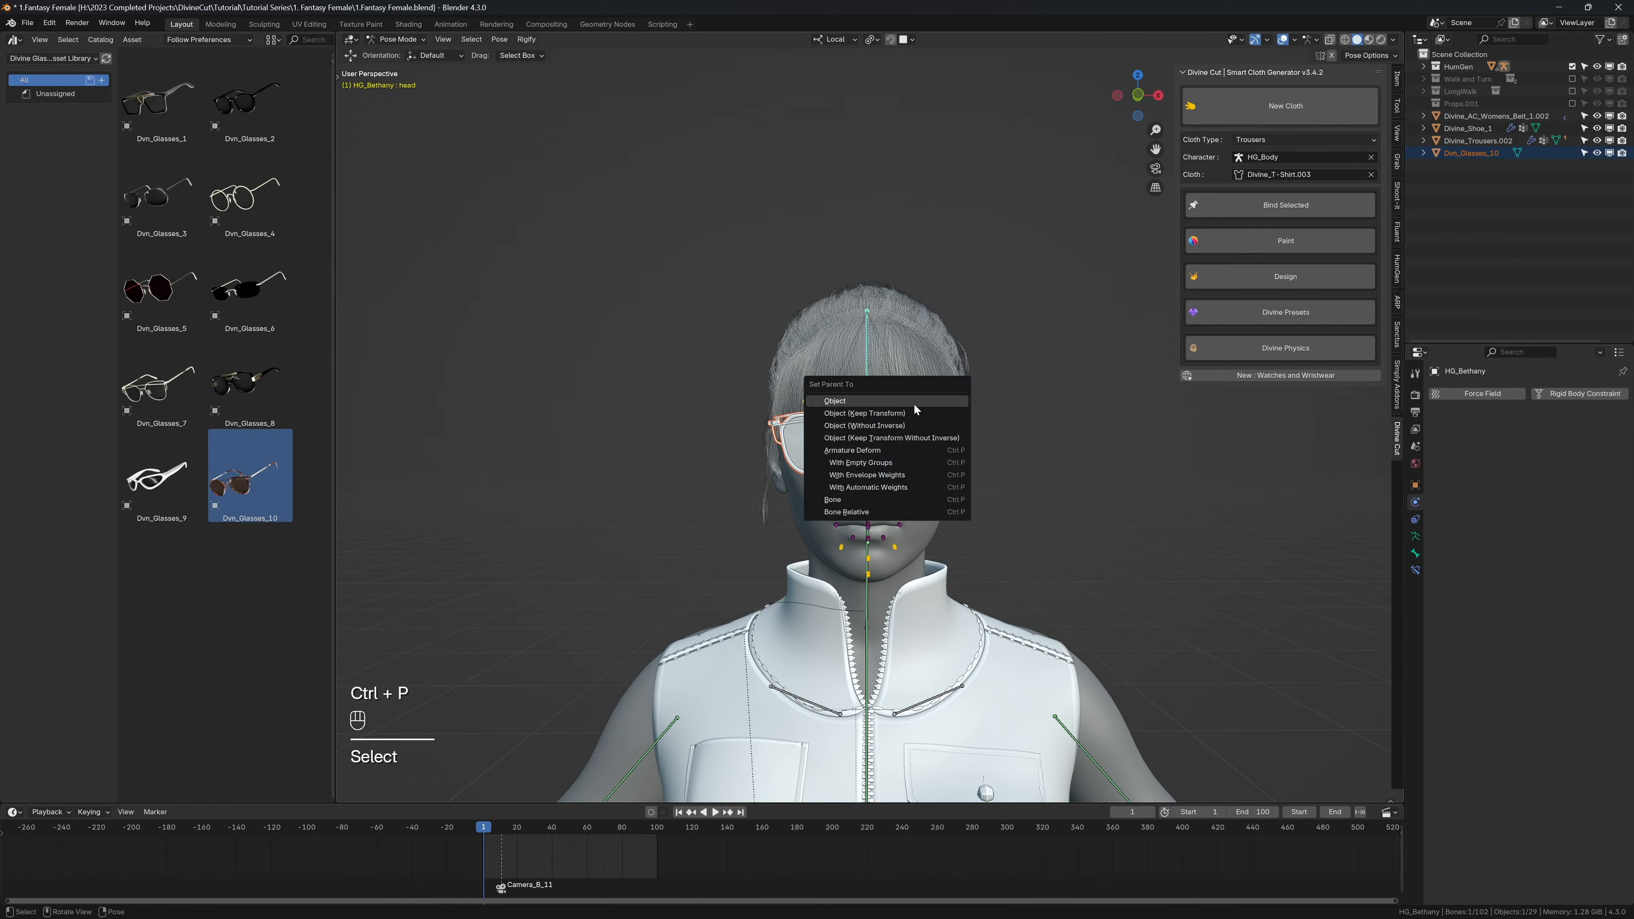
pyautogui.click(862, 500)
pyautogui.press('Escape')
pyautogui.press('q')
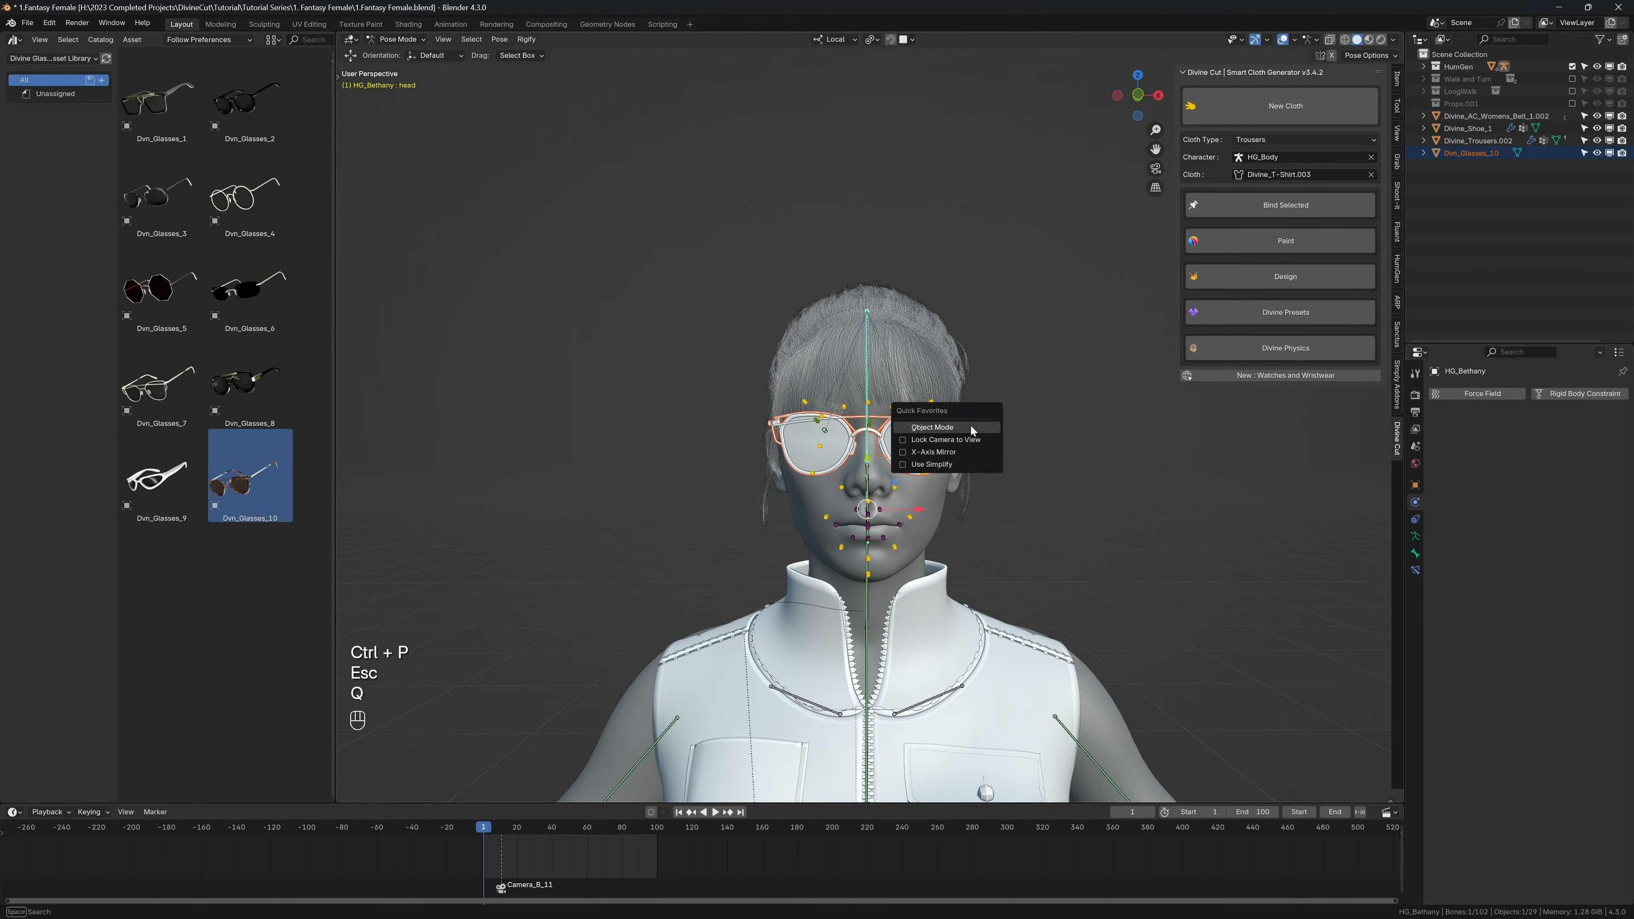
pyautogui.click(971, 426)
pyautogui.click(946, 449)
# Step: Play the animation with overlays hidden to check that the glasses follow the head, and return to frame 1
pyautogui.scroll(-4, 1034, 405)
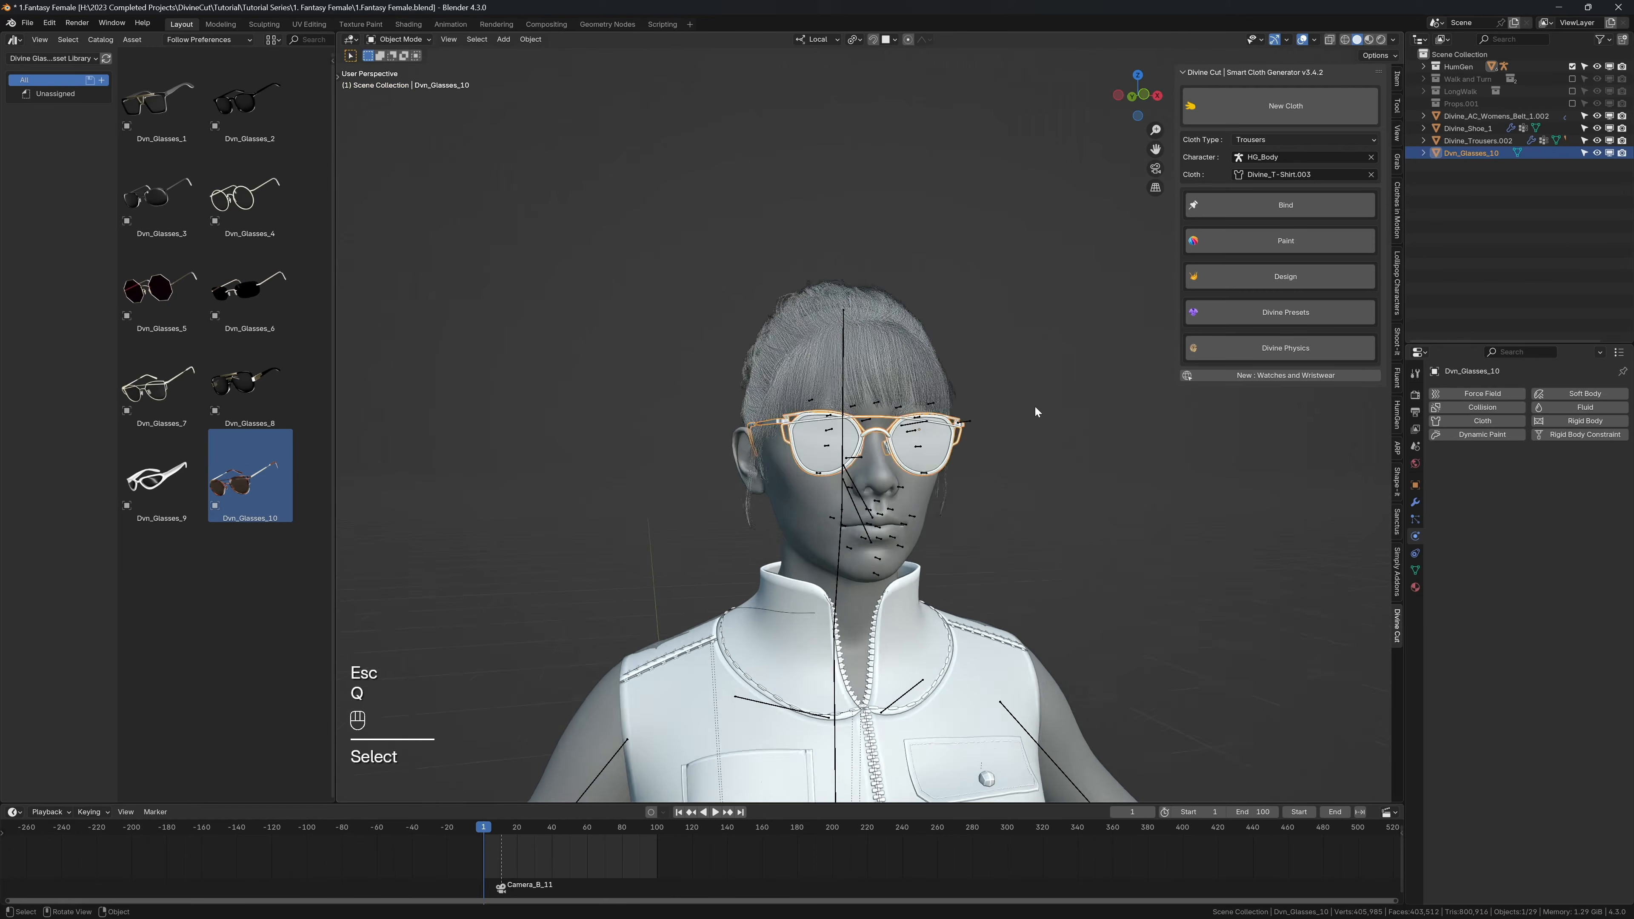
pyautogui.hotkey('shift', 'alt', 'z')
pyautogui.hotkey('shift', 'space')
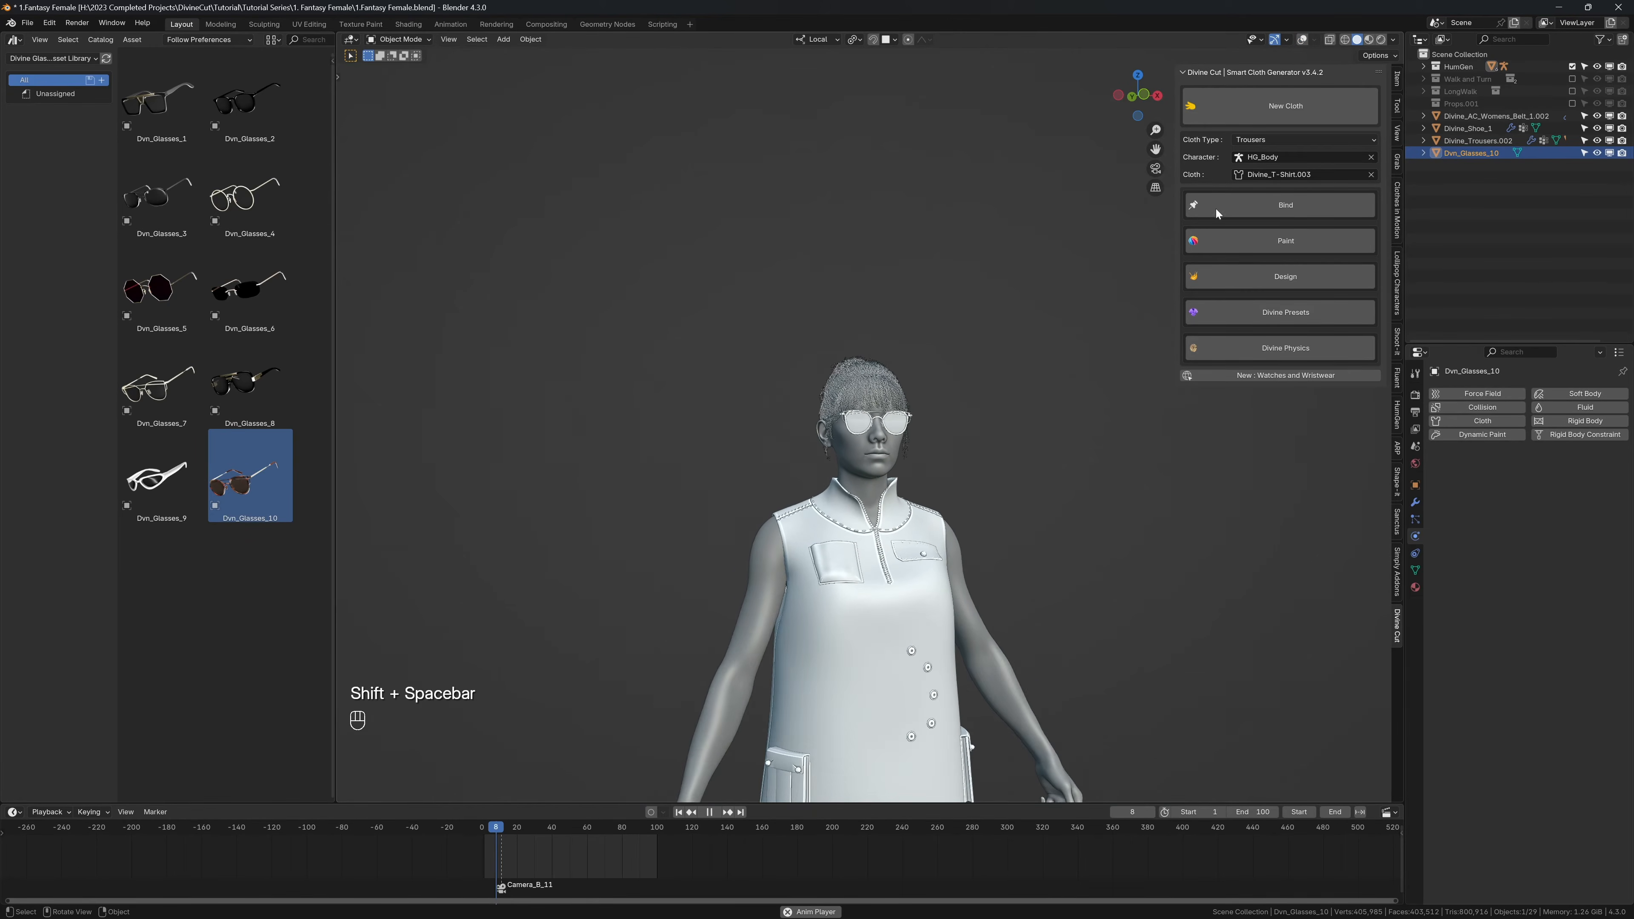
pyautogui.hotkey('shift', 'space')
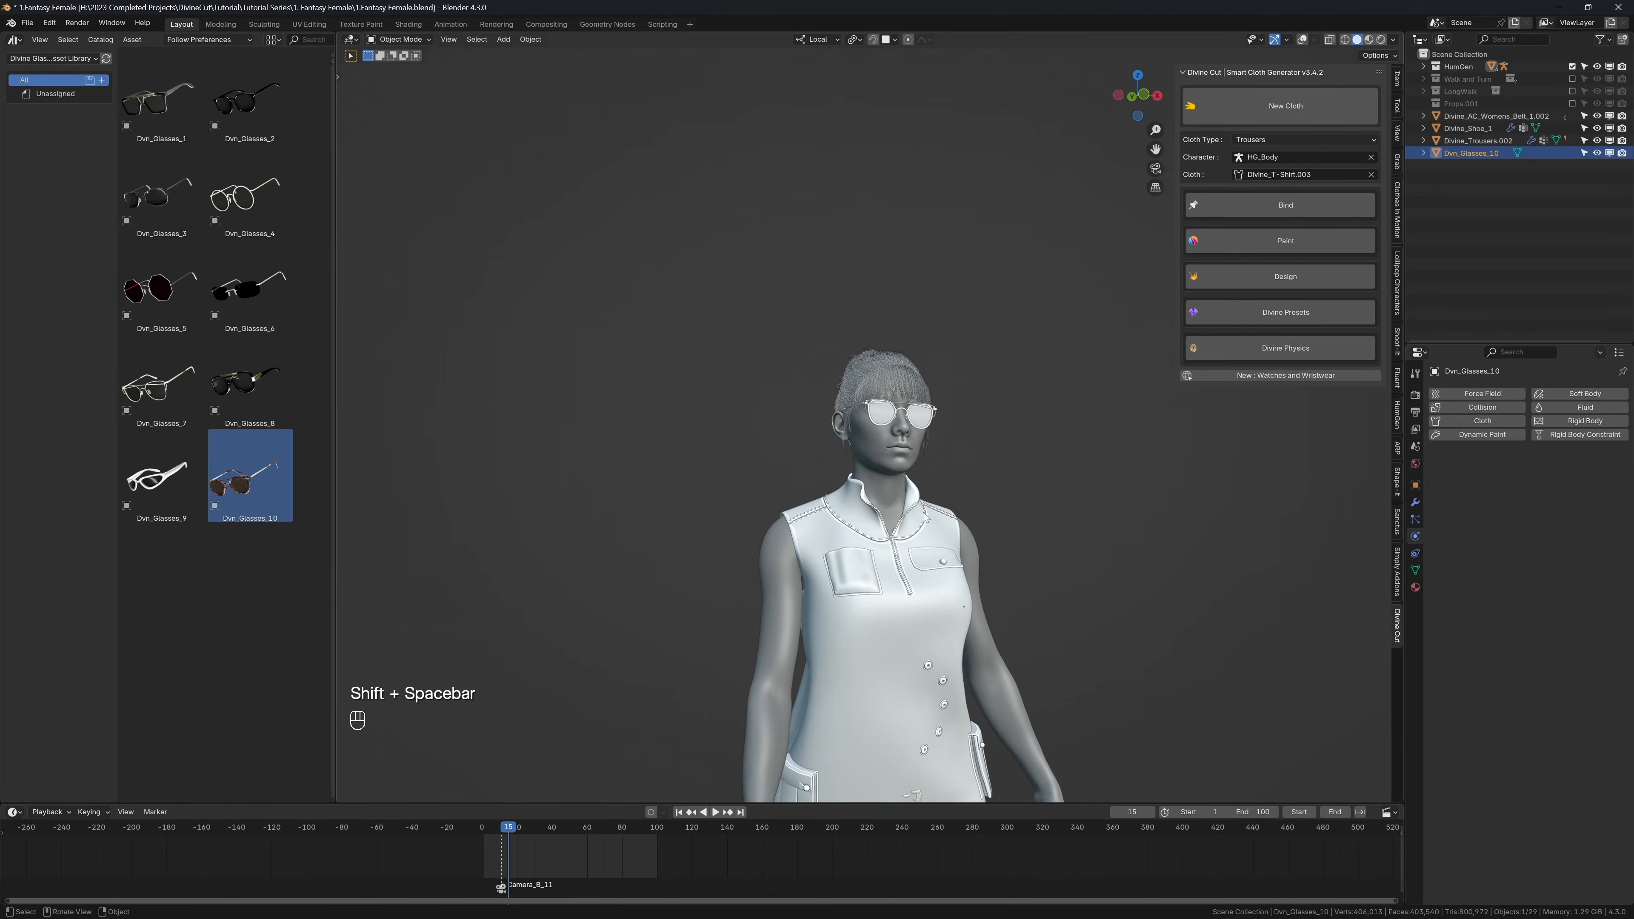
pyautogui.hotkey('shift', 'Left')
# Step: Browse the Divine Crocs and Slides asset library and switch to the Divine Wrists and Watches library
pyautogui.click(77, 59)
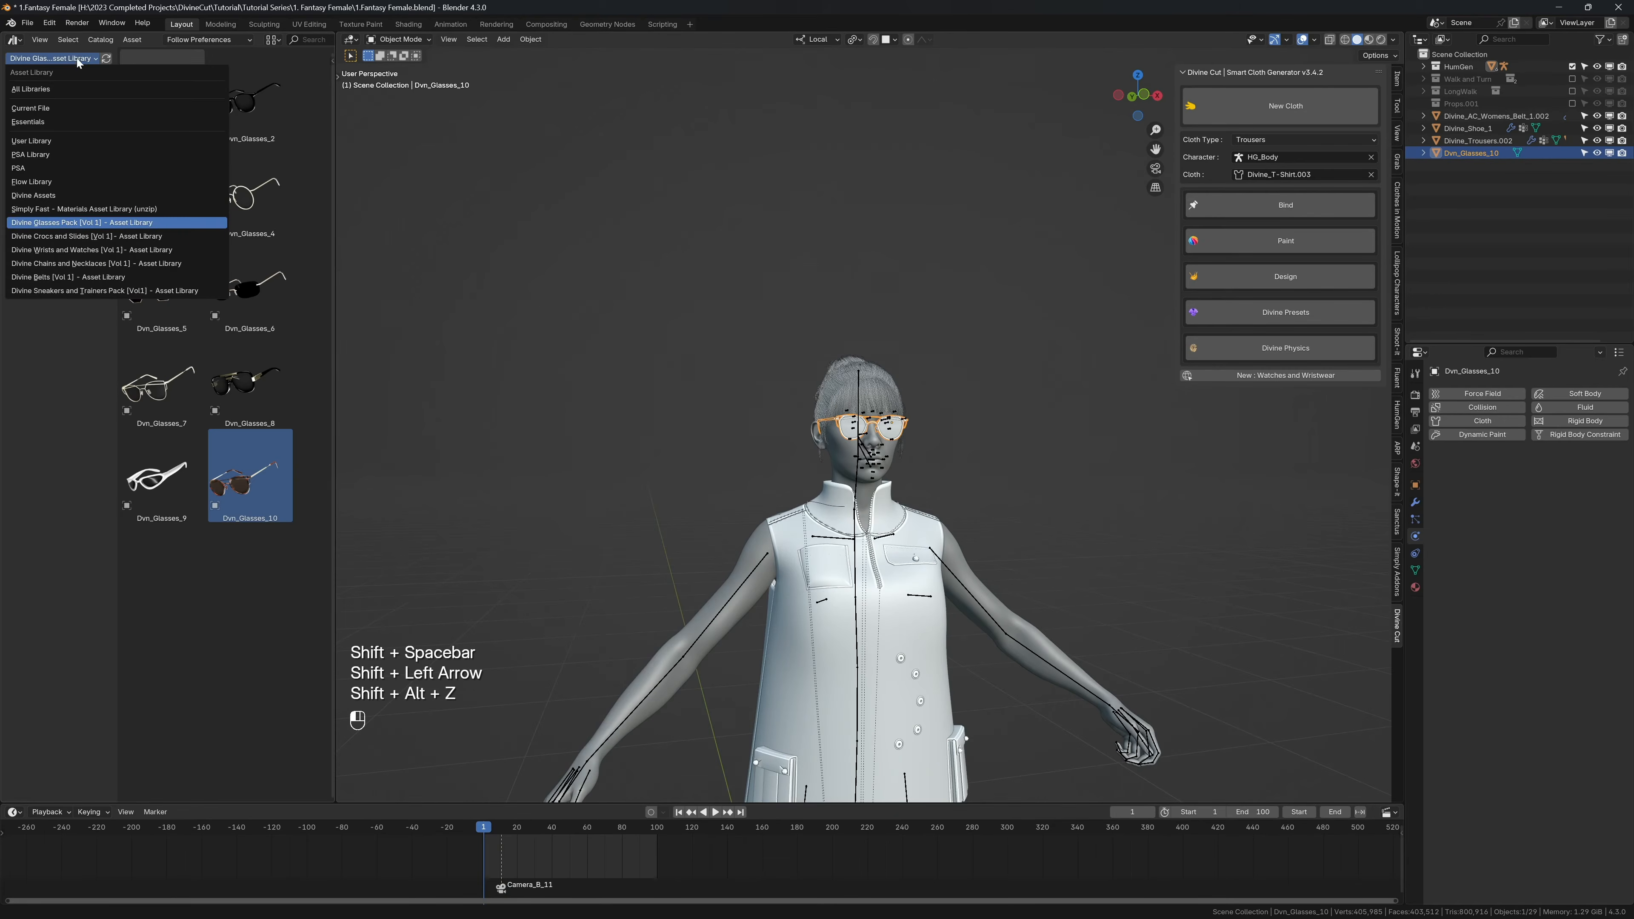
pyautogui.click(73, 237)
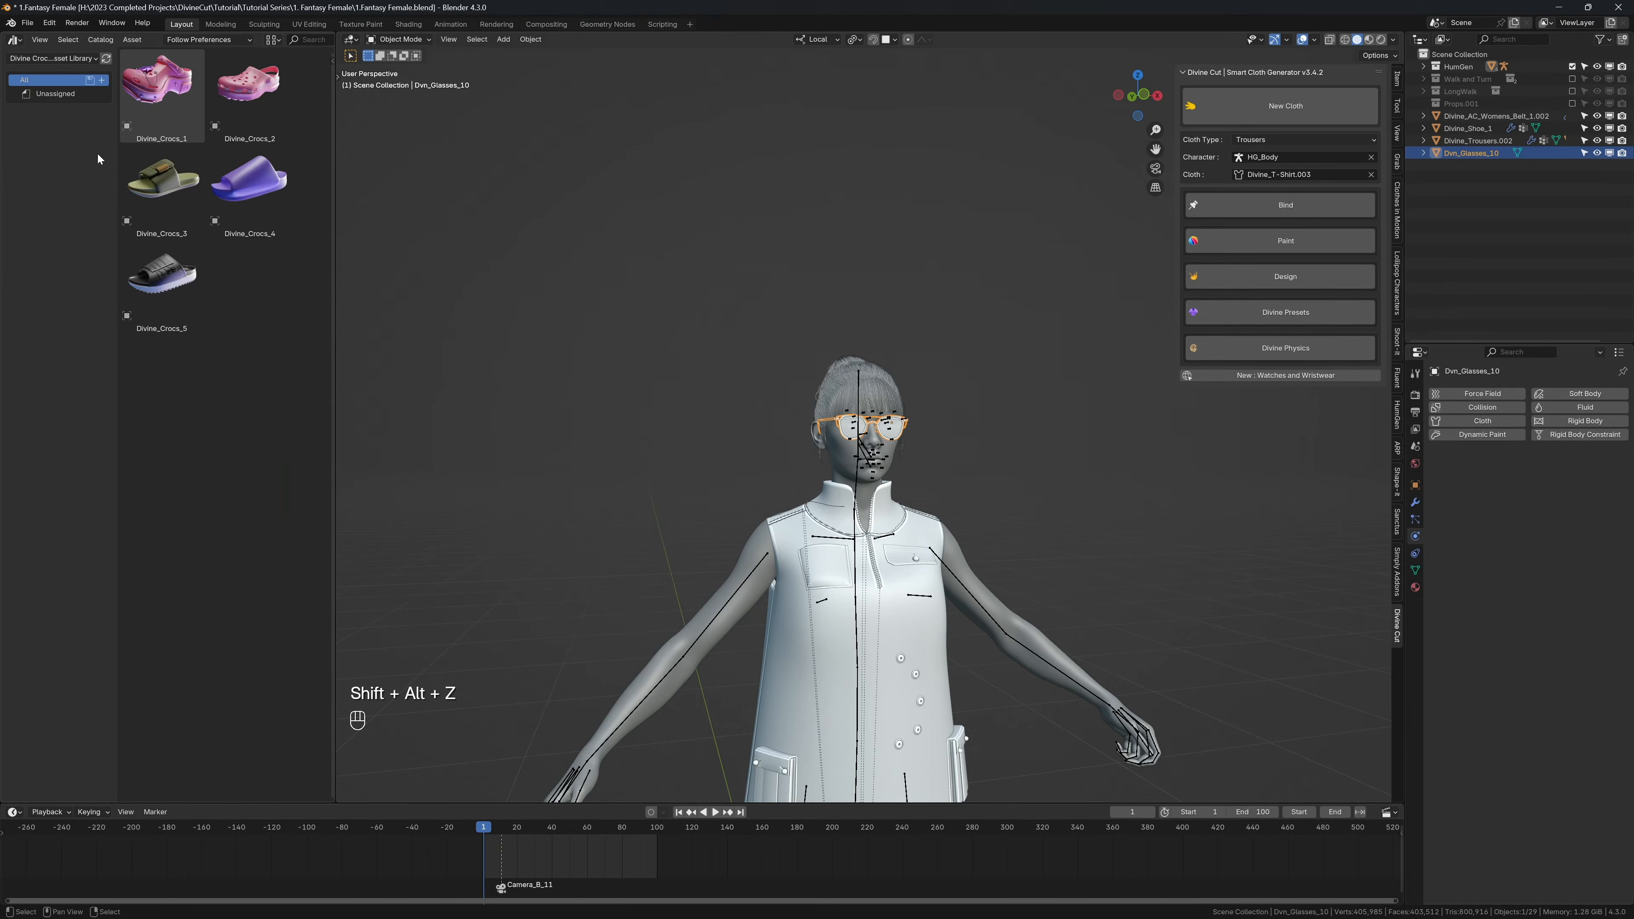
pyautogui.keyDown('shift'); pyautogui.moveTo(715, 615); pyautogui.dragTo(719, 331, button='middle'); pyautogui.keyUp('shift')
pyautogui.scroll(-3, 719, 335)
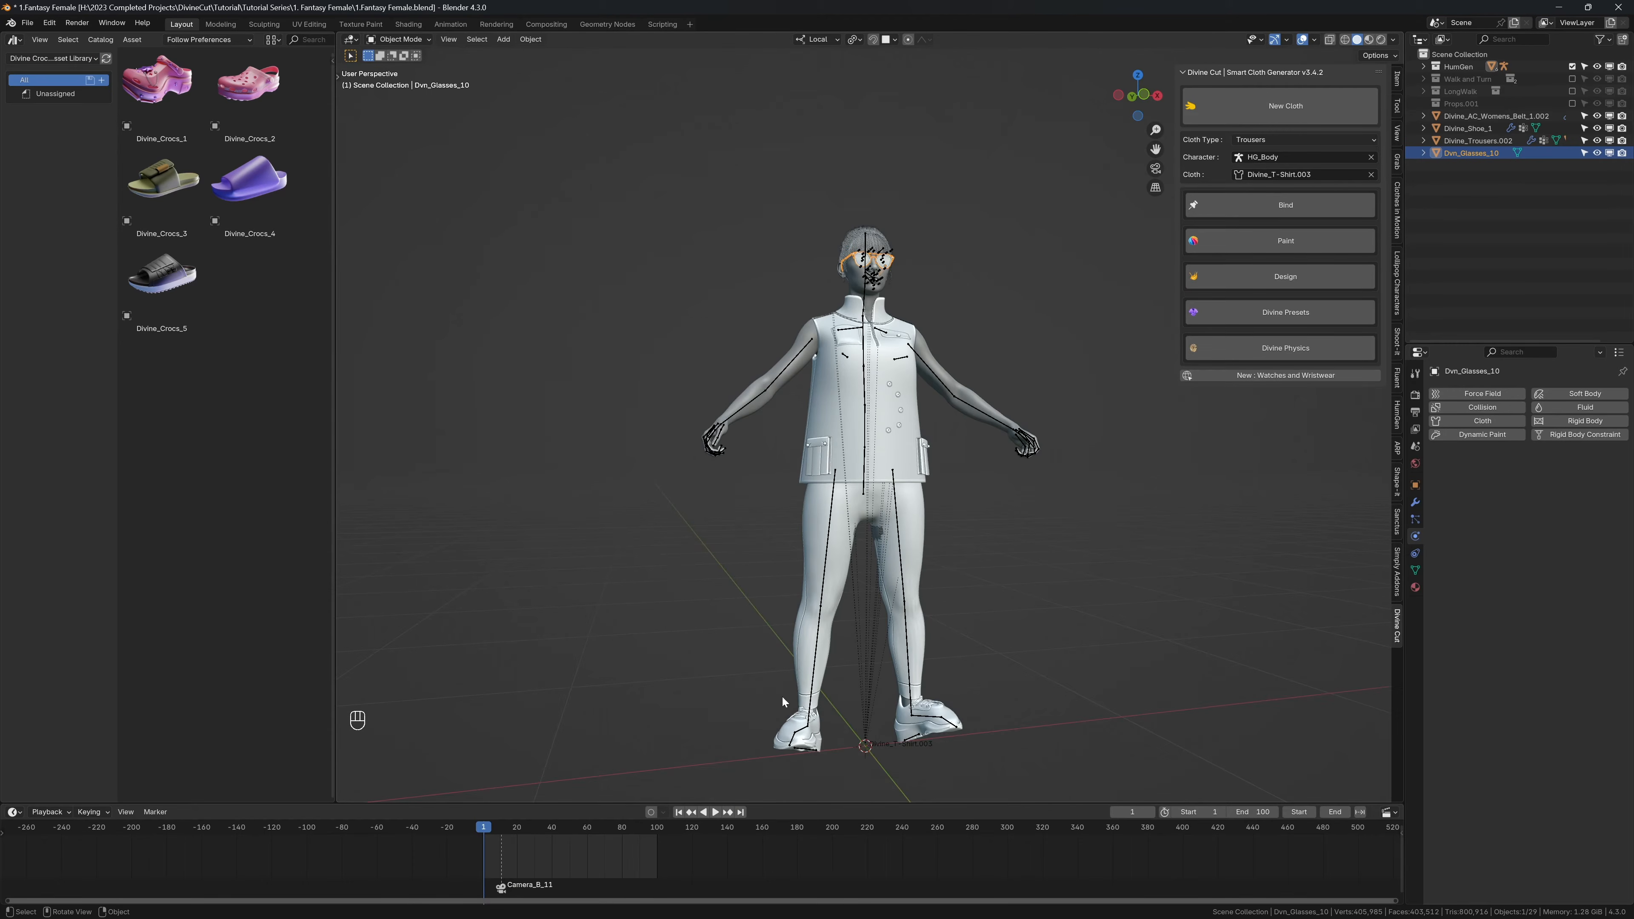
pyautogui.keyDown('shift'); pyautogui.moveTo(515, 300); pyautogui.dragTo(511, 326, button='middle'); pyautogui.keyUp('shift')
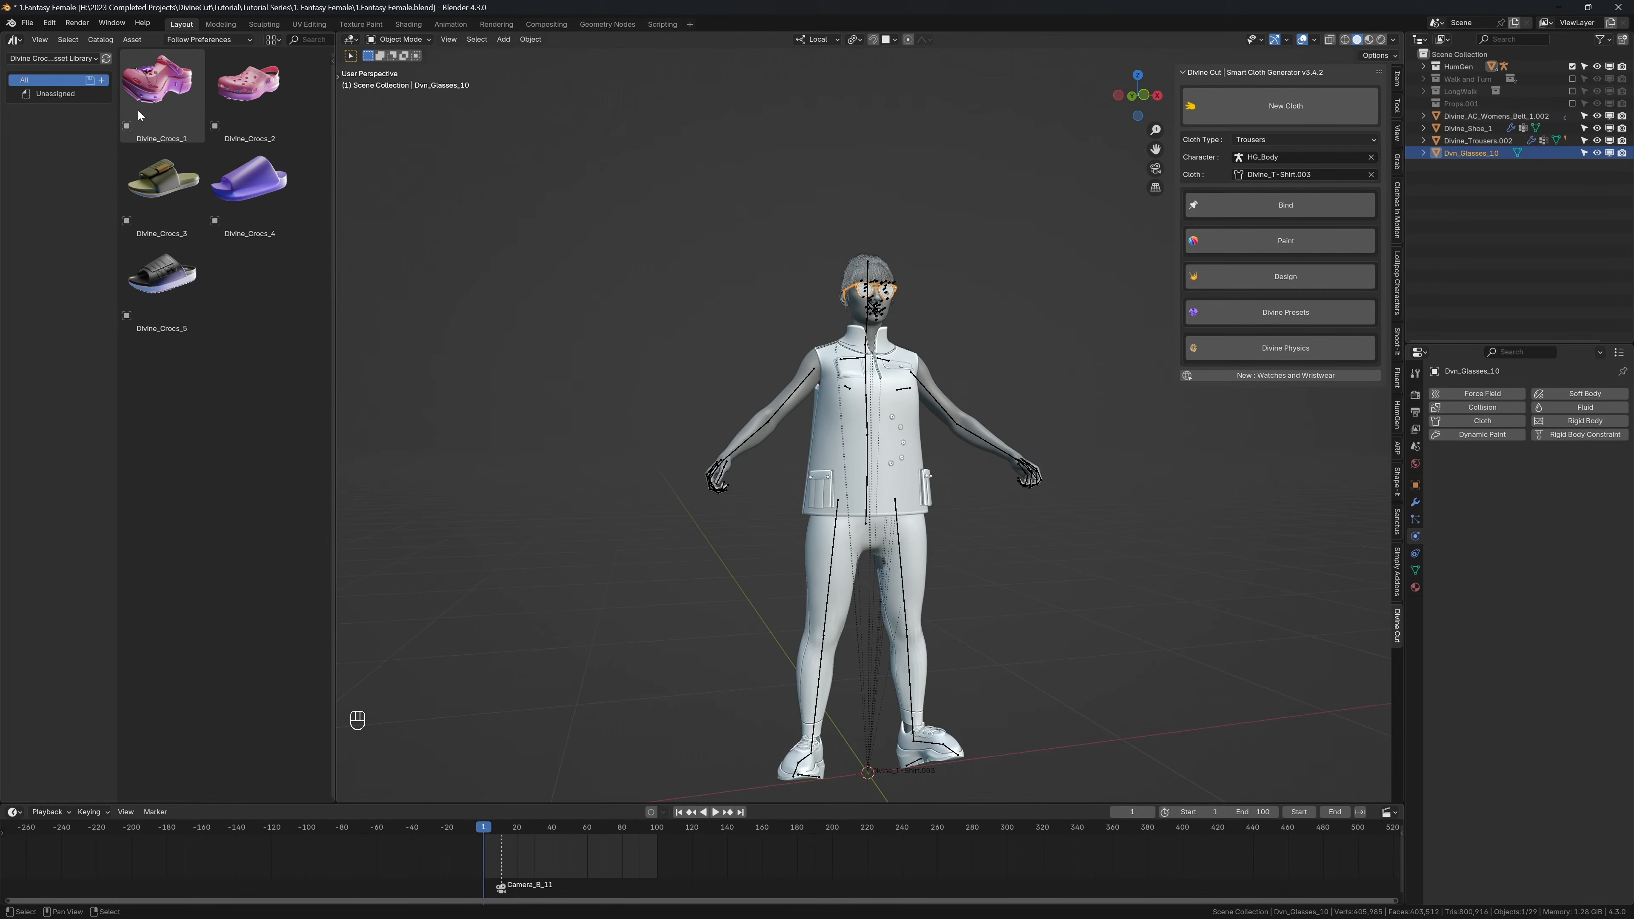
pyautogui.click(65, 59)
pyautogui.click(54, 249)
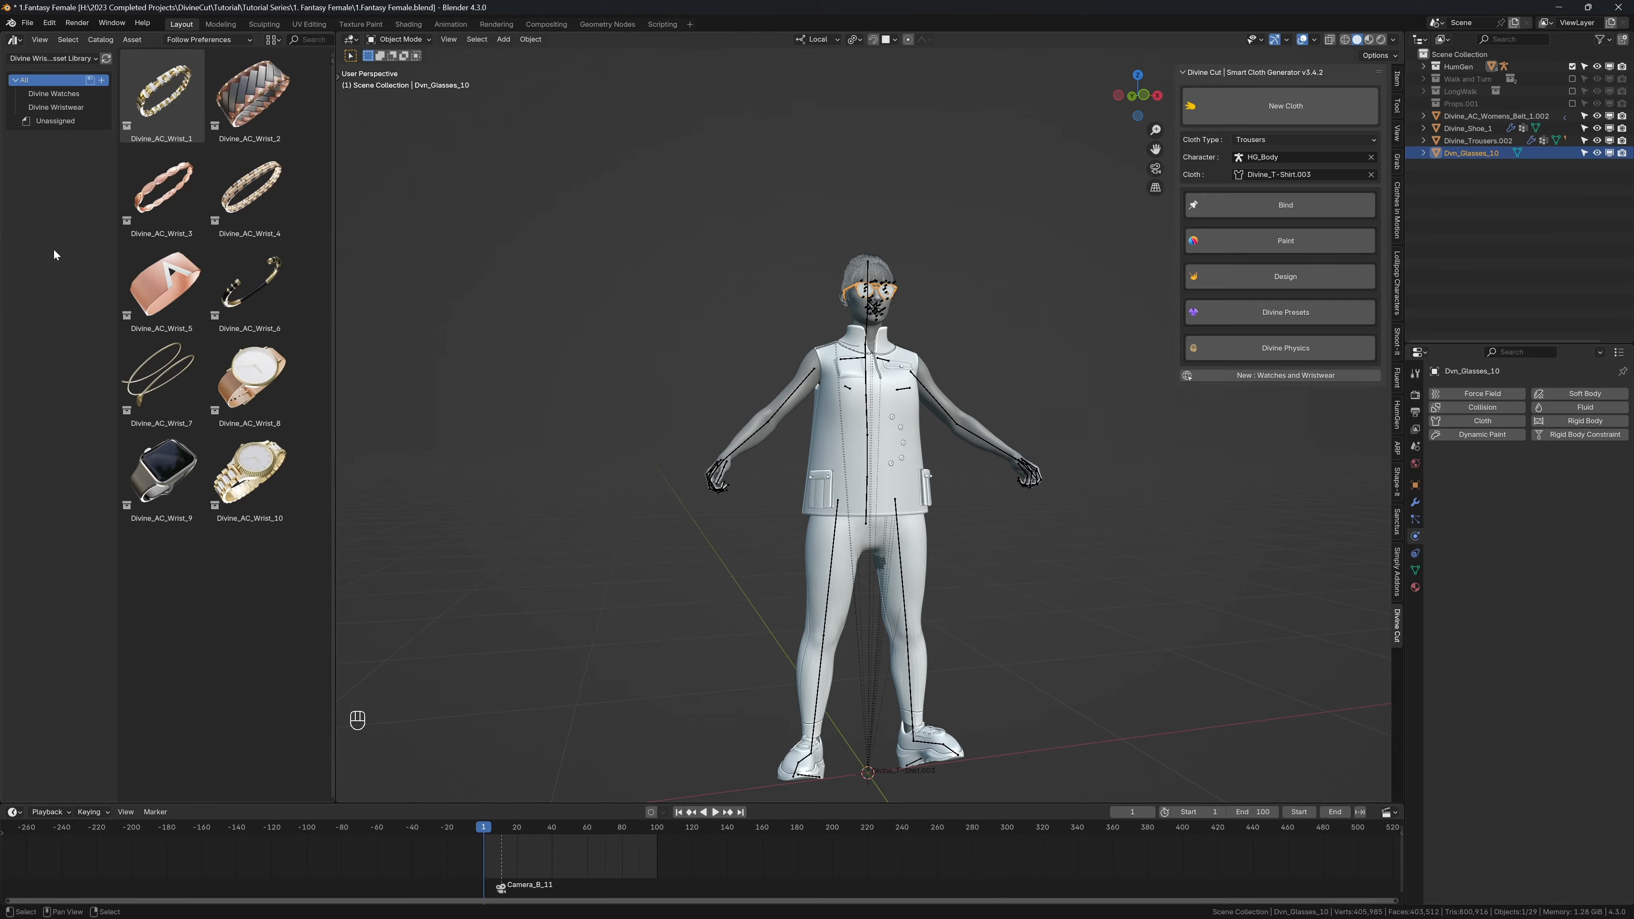
# Step: Set the character's armature to Rest Position
pyautogui.press('KP_1')
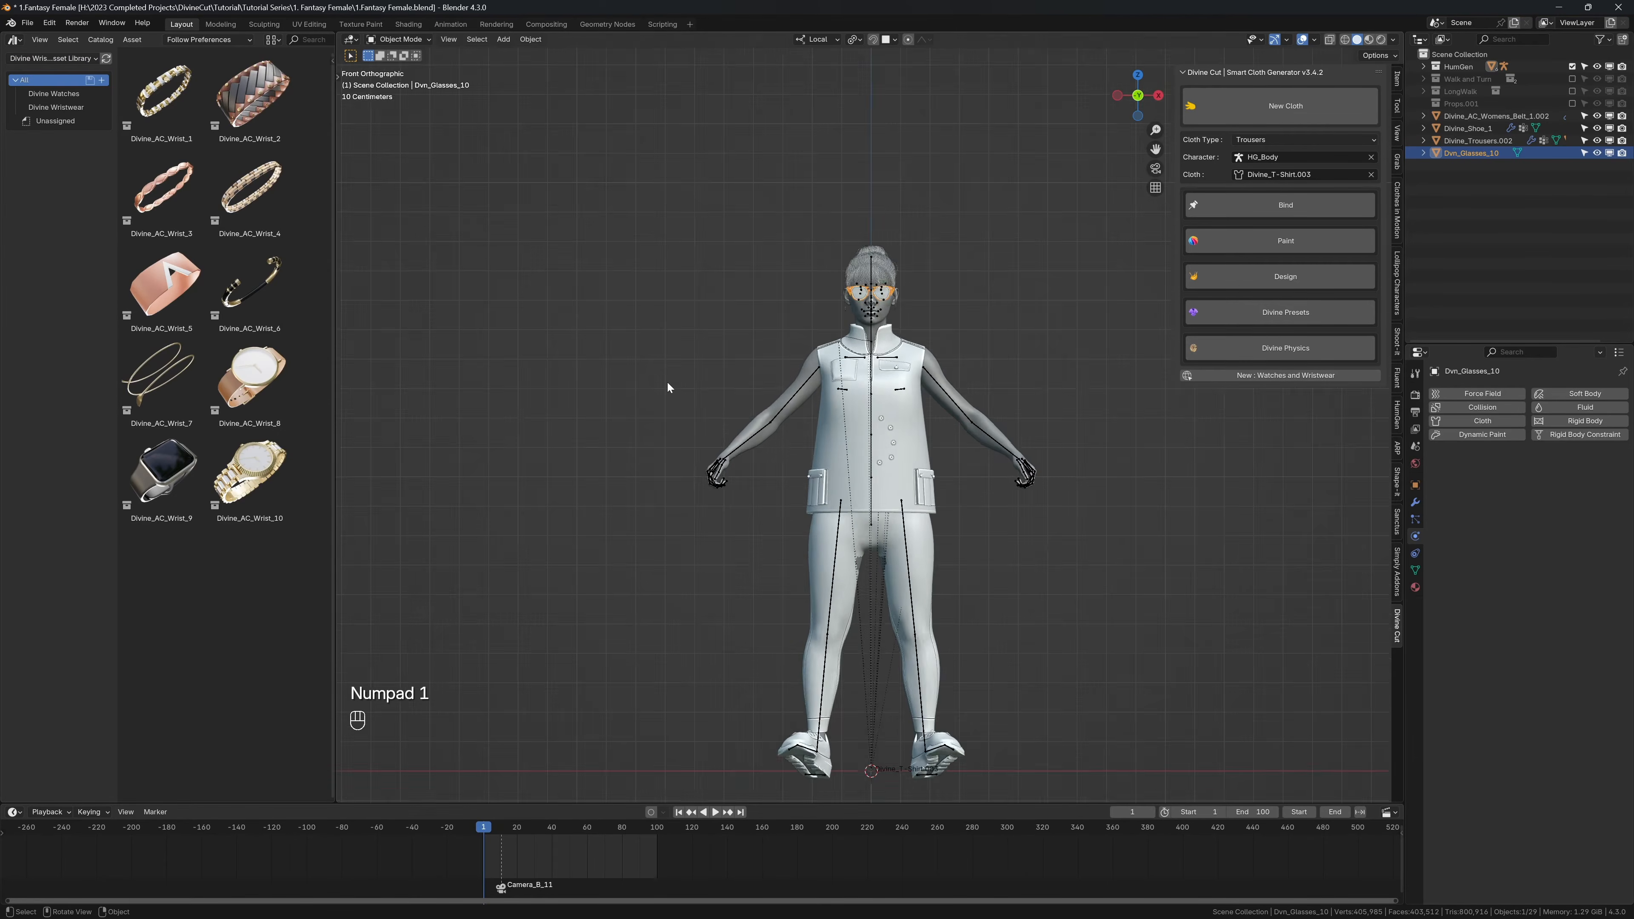
pyautogui.scroll(2, 756, 425)
pyautogui.click(774, 370)
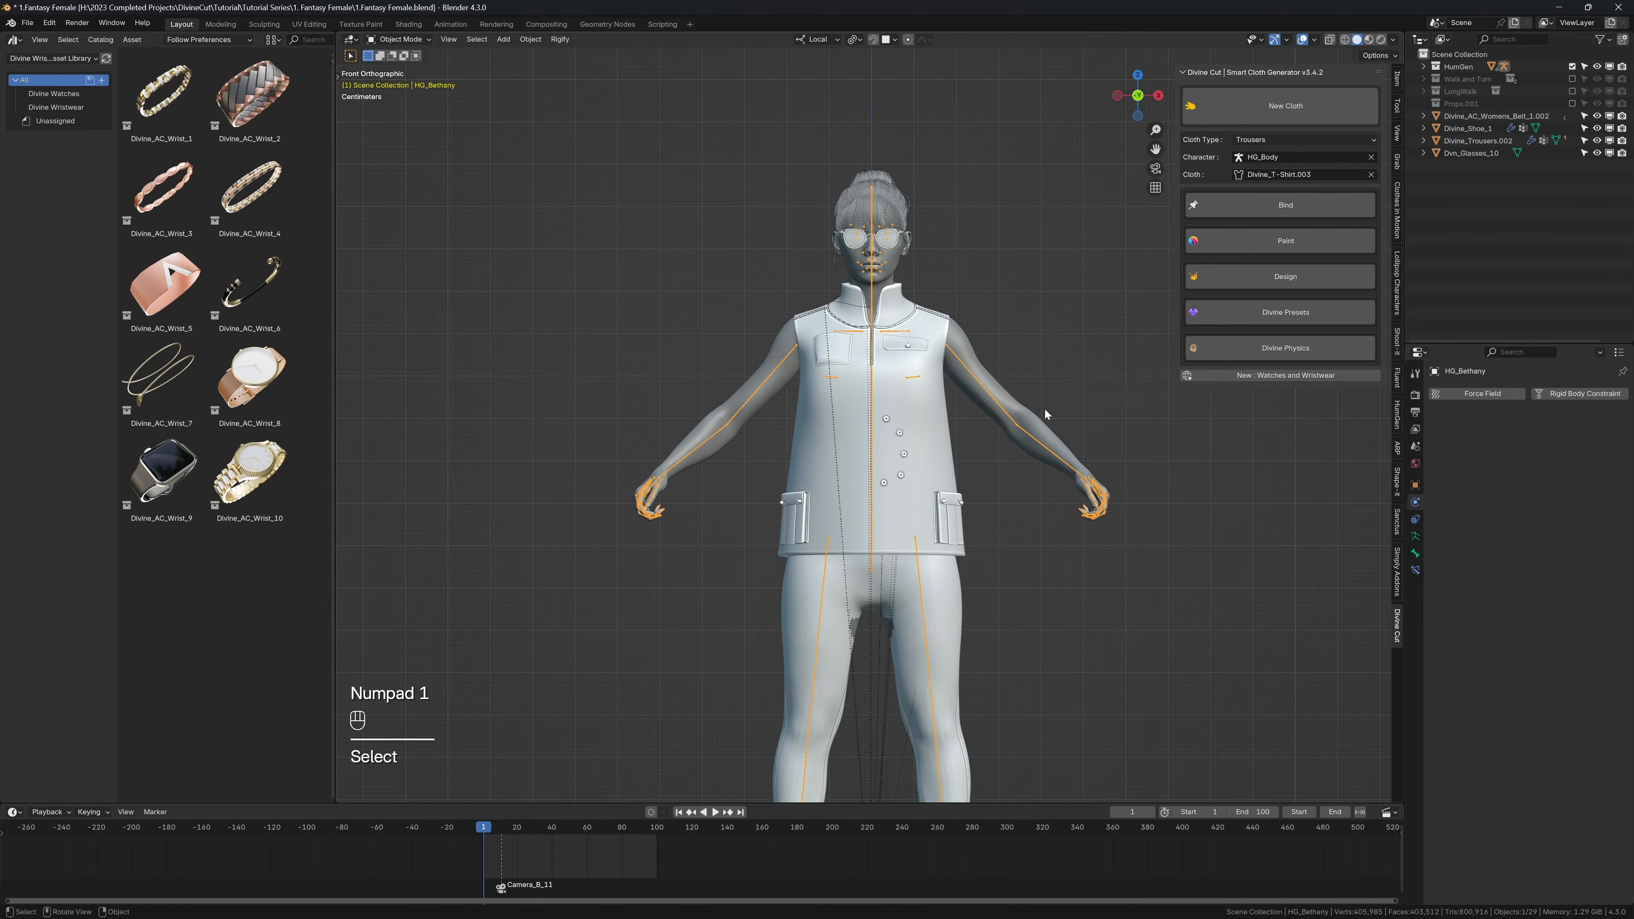
pyautogui.click(1414, 537)
pyautogui.click(1558, 431)
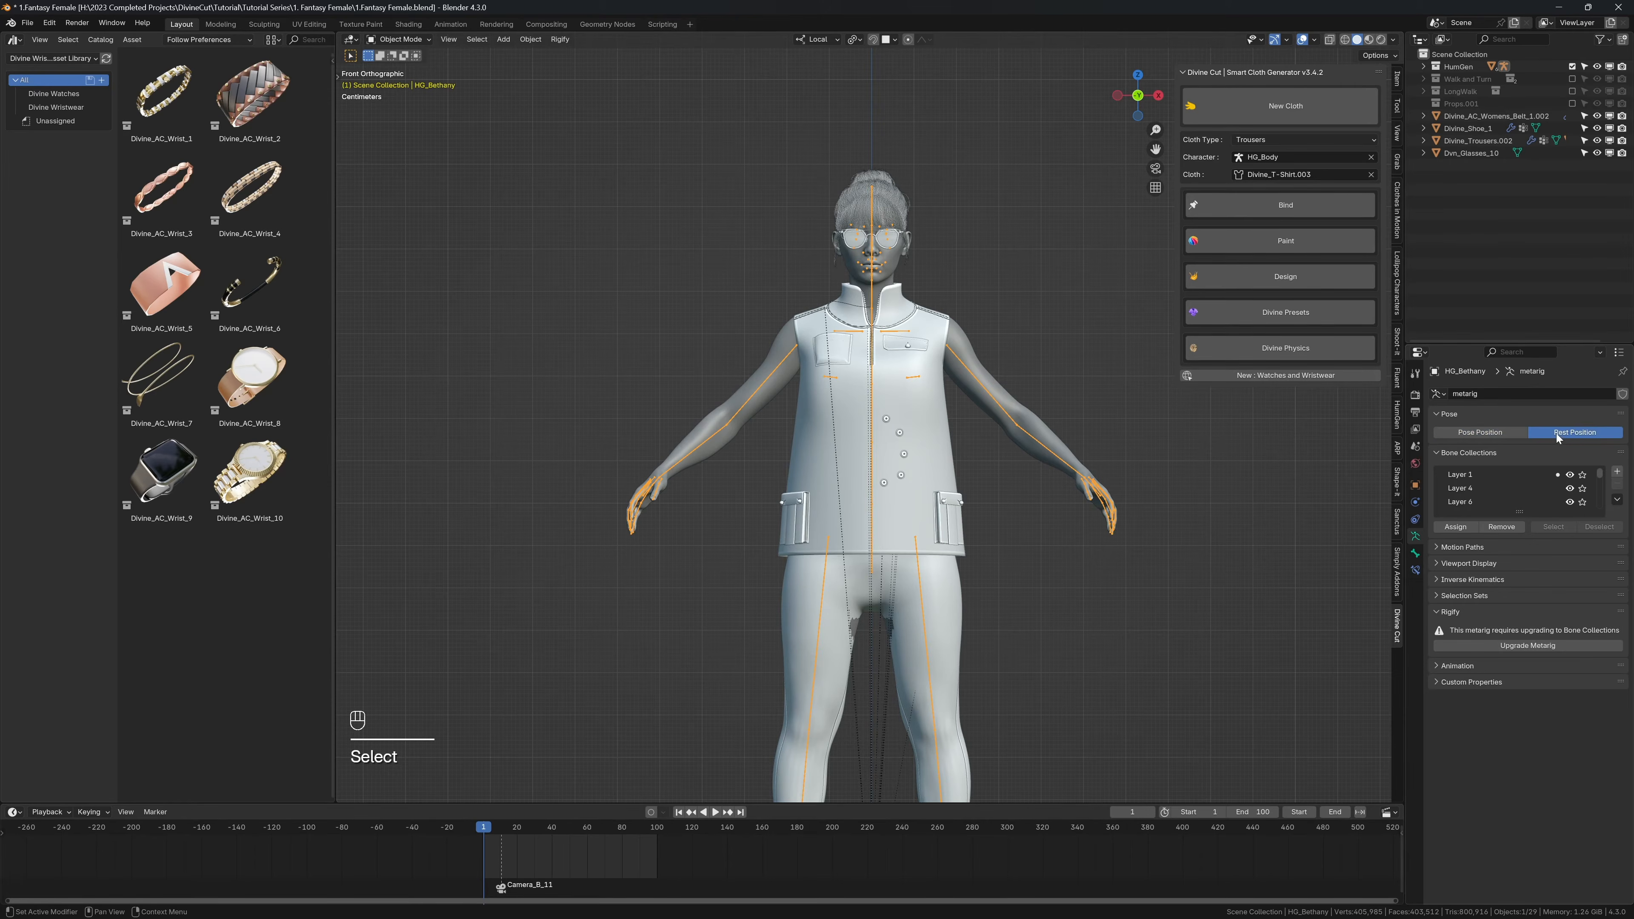
# Step: Add the Divine_AC_Wrist_8 watch from the asset library beside the character's right wrist
pyautogui.scroll(2, 557, 262)
pyautogui.keyDown('shift'); pyautogui.moveTo(513, 287); pyautogui.dragTo(343, 183, button='middle'); pyautogui.keyUp('shift')
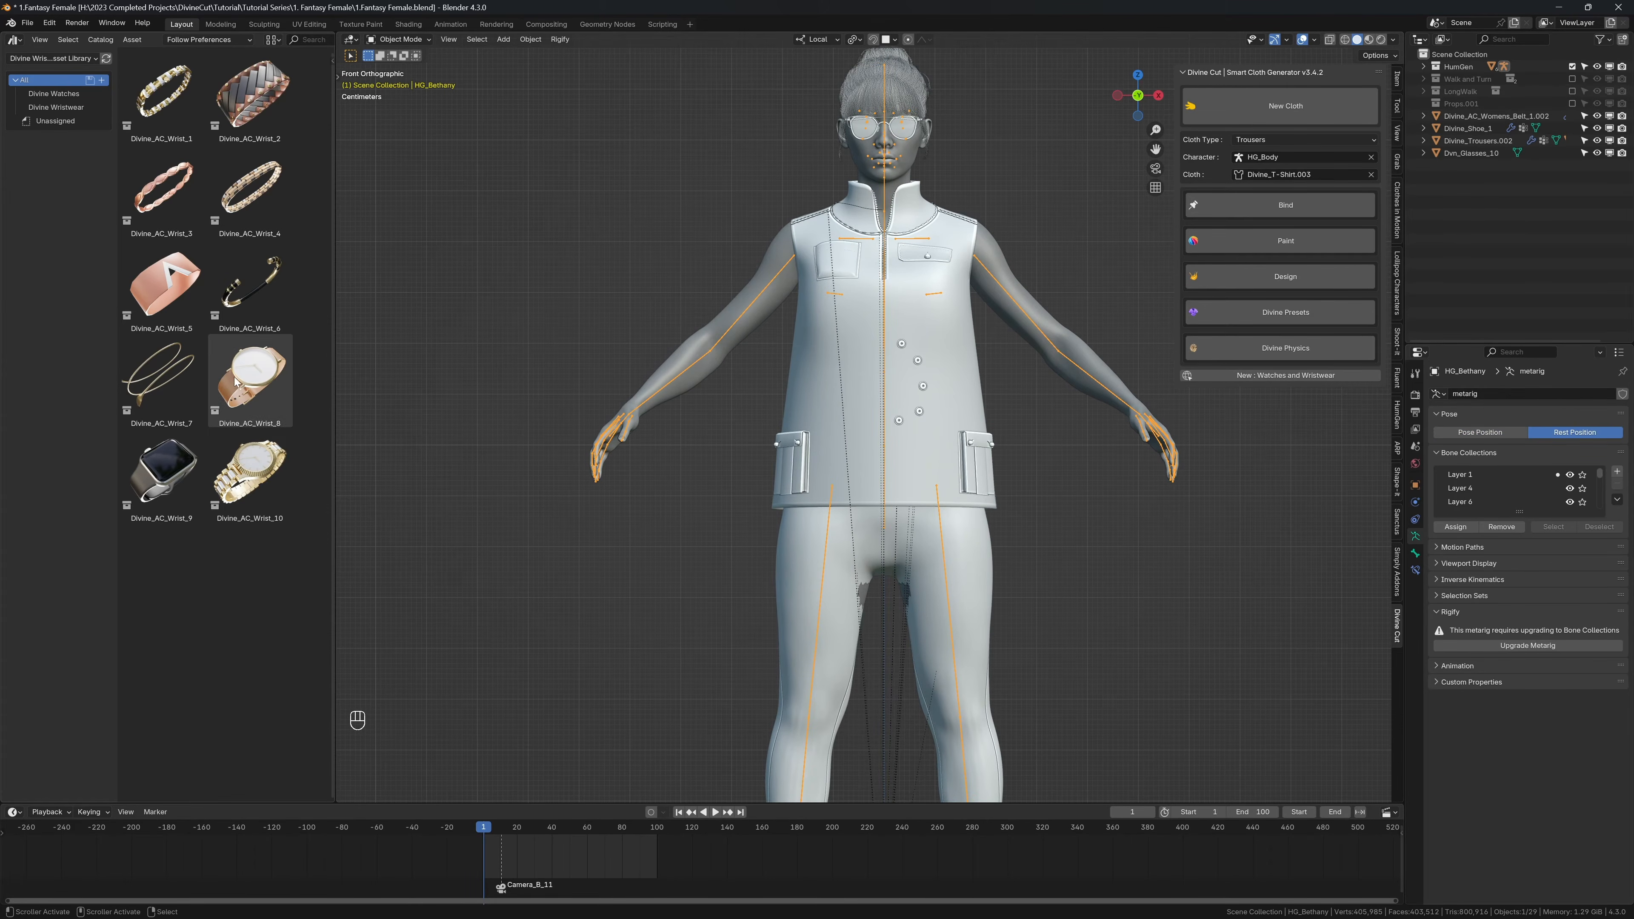
pyautogui.moveTo(245, 381); pyautogui.dragTo(421, 391)
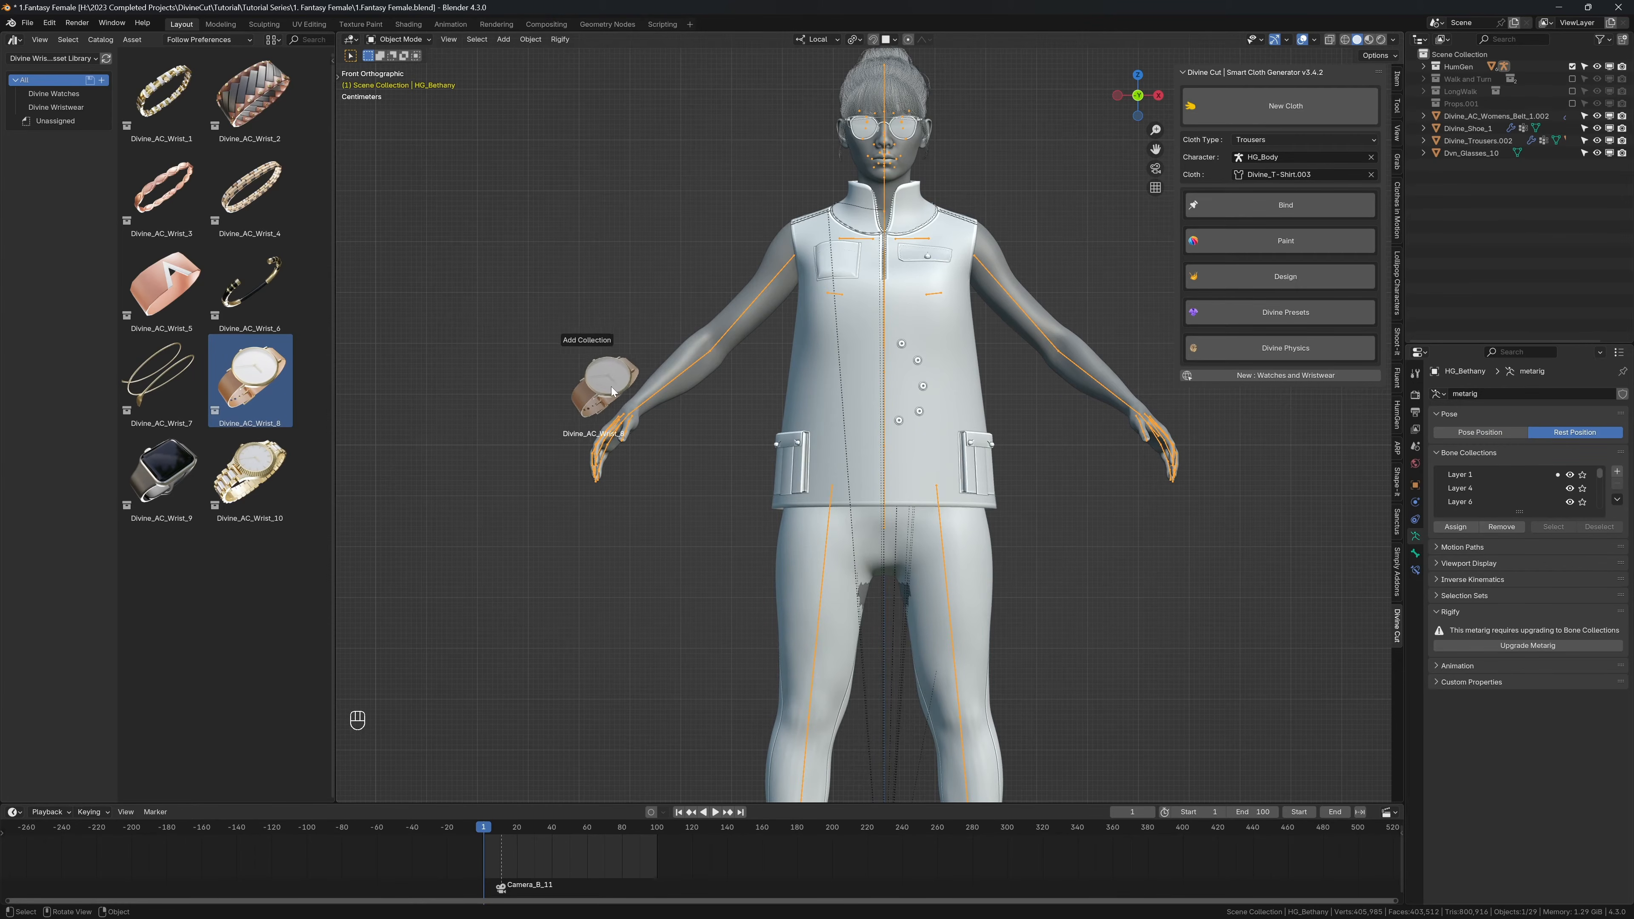
pyautogui.moveTo(647, 402); pyautogui.dragTo(648, 402)
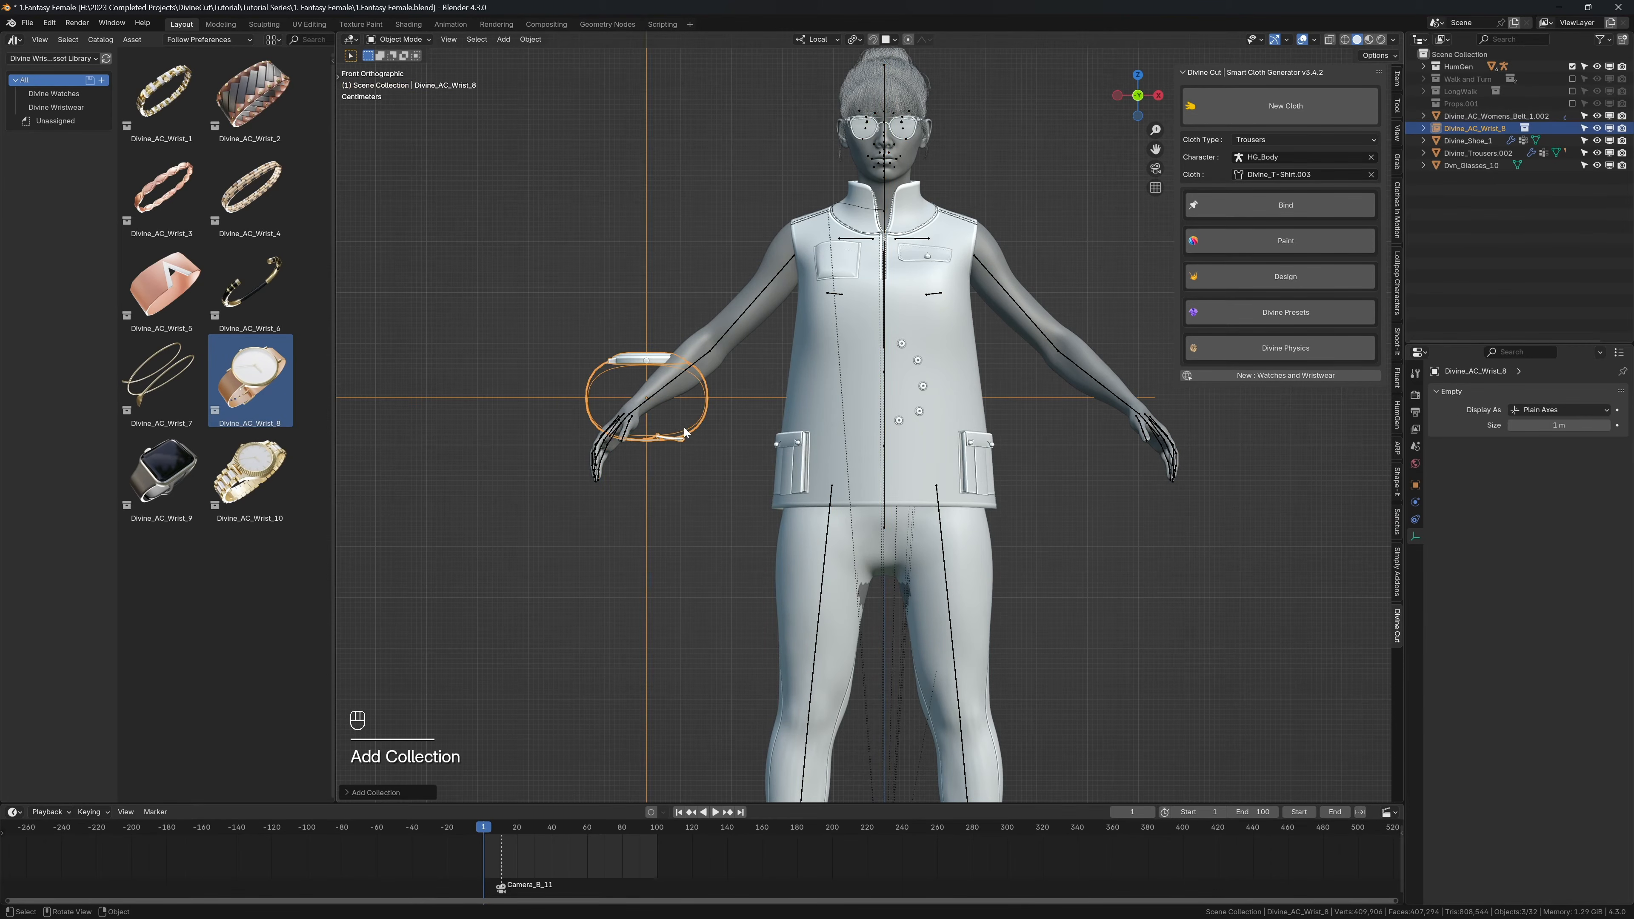
# Step: Rotate the watch to match the forearm's direction and move it onto the character's wrist
pyautogui.moveTo(685, 432); pyautogui.dragTo(823, 497, button='middle')
pyautogui.press('r')
pyautogui.click(906, 576)
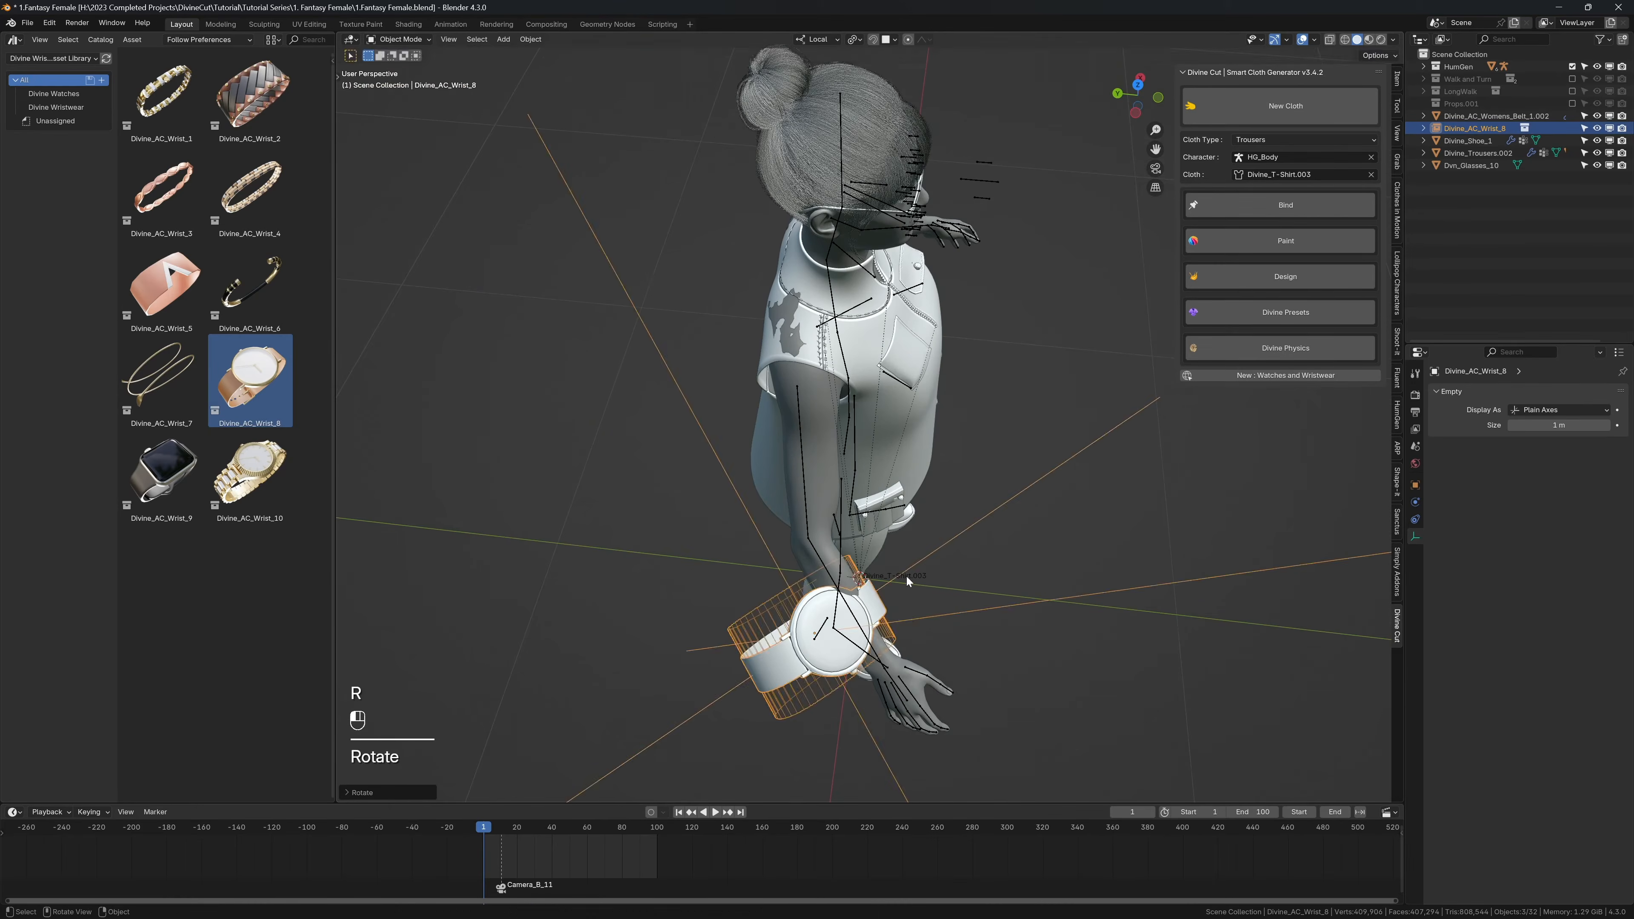
pyautogui.press('g')
pyautogui.click(952, 583)
# Step: Resize the Divine_AC_Wrist_8 watch and rotate it around its local Z and Y axes to encircle the character's right wrist
pyautogui.moveTo(952, 582); pyautogui.dragTo(830, 489, button='middle')
pyautogui.press('s')
pyautogui.click(871, 572)
pyautogui.press('r')
pyautogui.press('z')
pyautogui.press('r')
pyautogui.press('y')
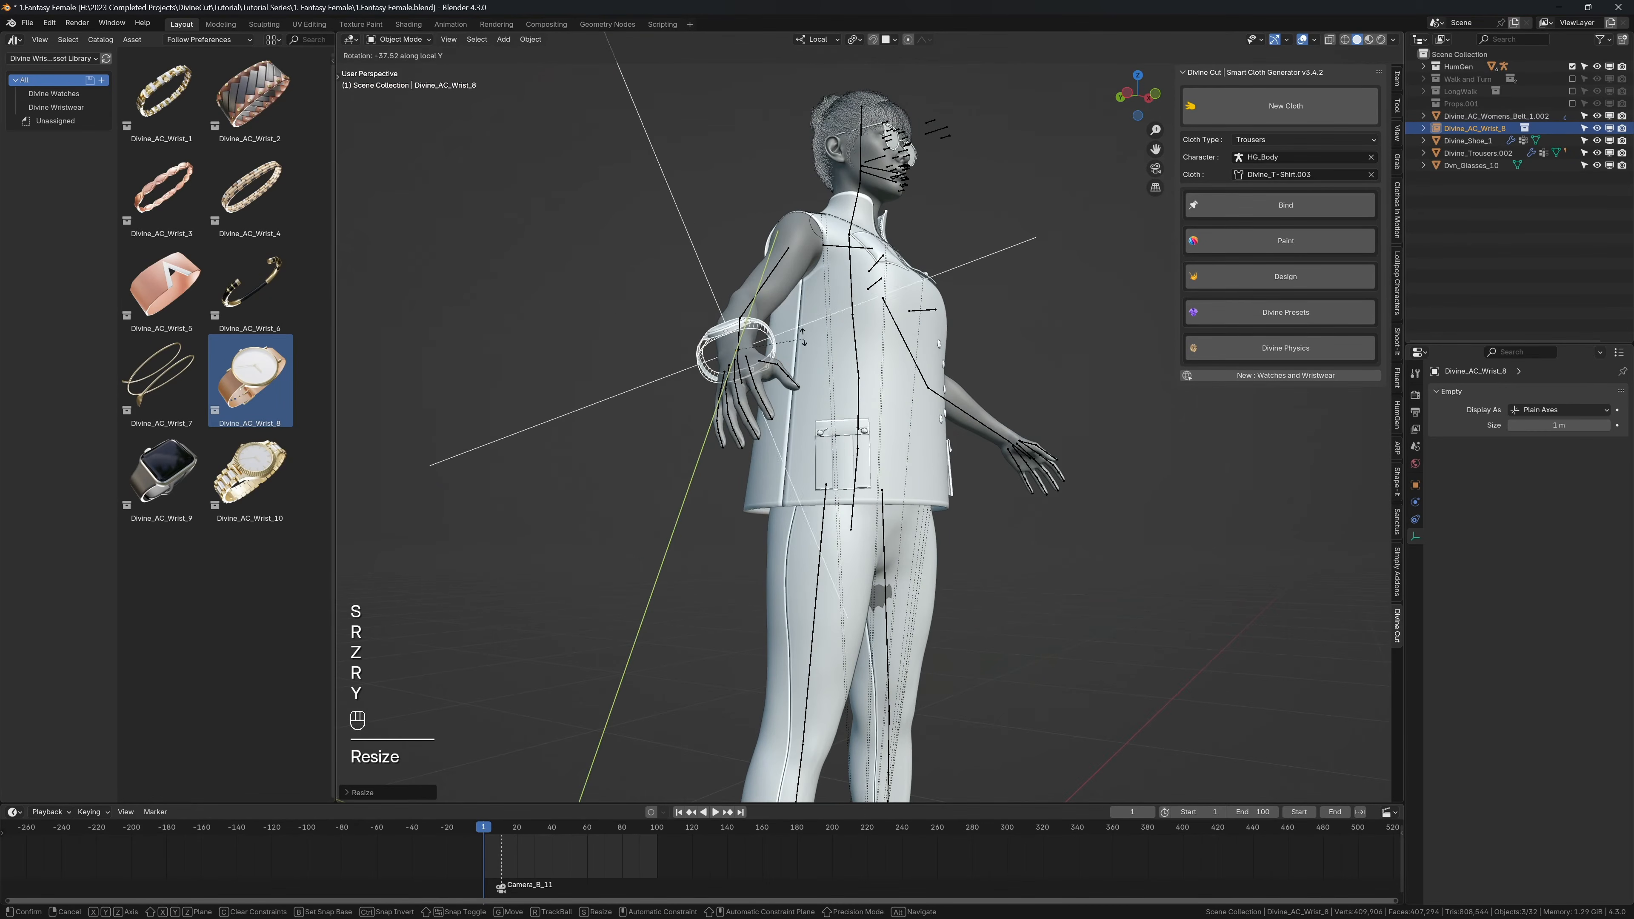
pyautogui.click(798, 326)
pyautogui.press('s')
pyautogui.click(797, 330)
# Step: Reposition, tilt and resize the watch so its strap sits centred around the right wrist
pyautogui.moveTo(797, 330); pyautogui.dragTo(771, 360, button='middle')
pyautogui.scroll(5, 798, 380)
pyautogui.moveTo(810, 386); pyautogui.dragTo(759, 358, button='middle')
pyautogui.press('g')
pyautogui.click(893, 446)
pyautogui.press('g')
pyautogui.click(896, 439)
pyautogui.press('r')
pyautogui.click(895, 447)
pyautogui.press('s')
pyautogui.click(906, 377)
# Step: Fine-tune the watch's rotation and position with overlays toggled so it follows the forearm's direction
pyautogui.press('r')
pyautogui.click(803, 273)
pyautogui.hotkey('shift', 'alt', 'z')
pyautogui.press('g')
pyautogui.click(770, 365)
pyautogui.press('r')
pyautogui.click(755, 360)
# Step: Convert the fitted watch into a Divine Accessory using the Design tools
pyautogui.hotkey('shift', 'alt', 'z')
pyautogui.click(1260, 277)
pyautogui.click(1251, 308)
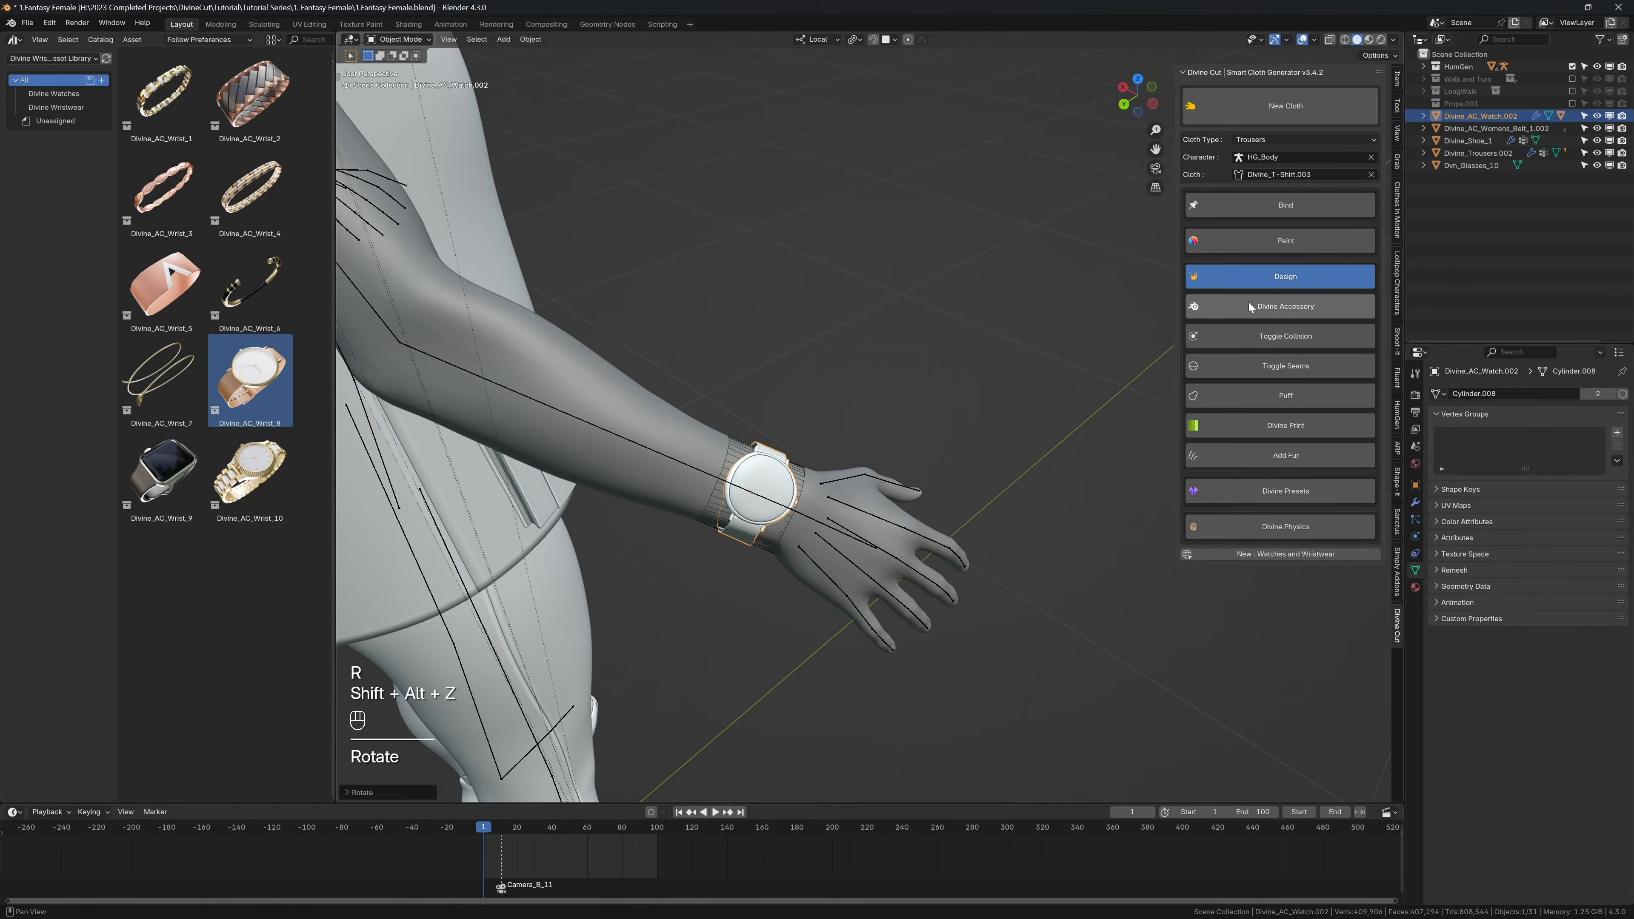
# Step: Inspect the converted watch up close and adjust its position and scale on the wrist
pyautogui.scroll(-4, 893, 394)
pyautogui.hotkey('shift', 'alt', 'z')
pyautogui.moveTo(894, 394); pyautogui.dragTo(785, 341, button='middle')
pyautogui.press('`')
pyautogui.scroll(-2, 805, 364)
pyautogui.press('s')
pyautogui.rightClick(978, 320)
pyautogui.moveTo(977, 322)
pyautogui.mouseDown(button='middle')
pyautogui.moveTo(1040, 366)
pyautogui.moveTo(1056, 403)
pyautogui.moveTo(809, 337)
pyautogui.moveTo(984, 328)
pyautogui.moveTo(981, 350)
pyautogui.mouseUp(button='middle')
pyautogui.press('g')
pyautogui.click(1021, 391)
pyautogui.press('s')
pyautogui.click(1016, 385)
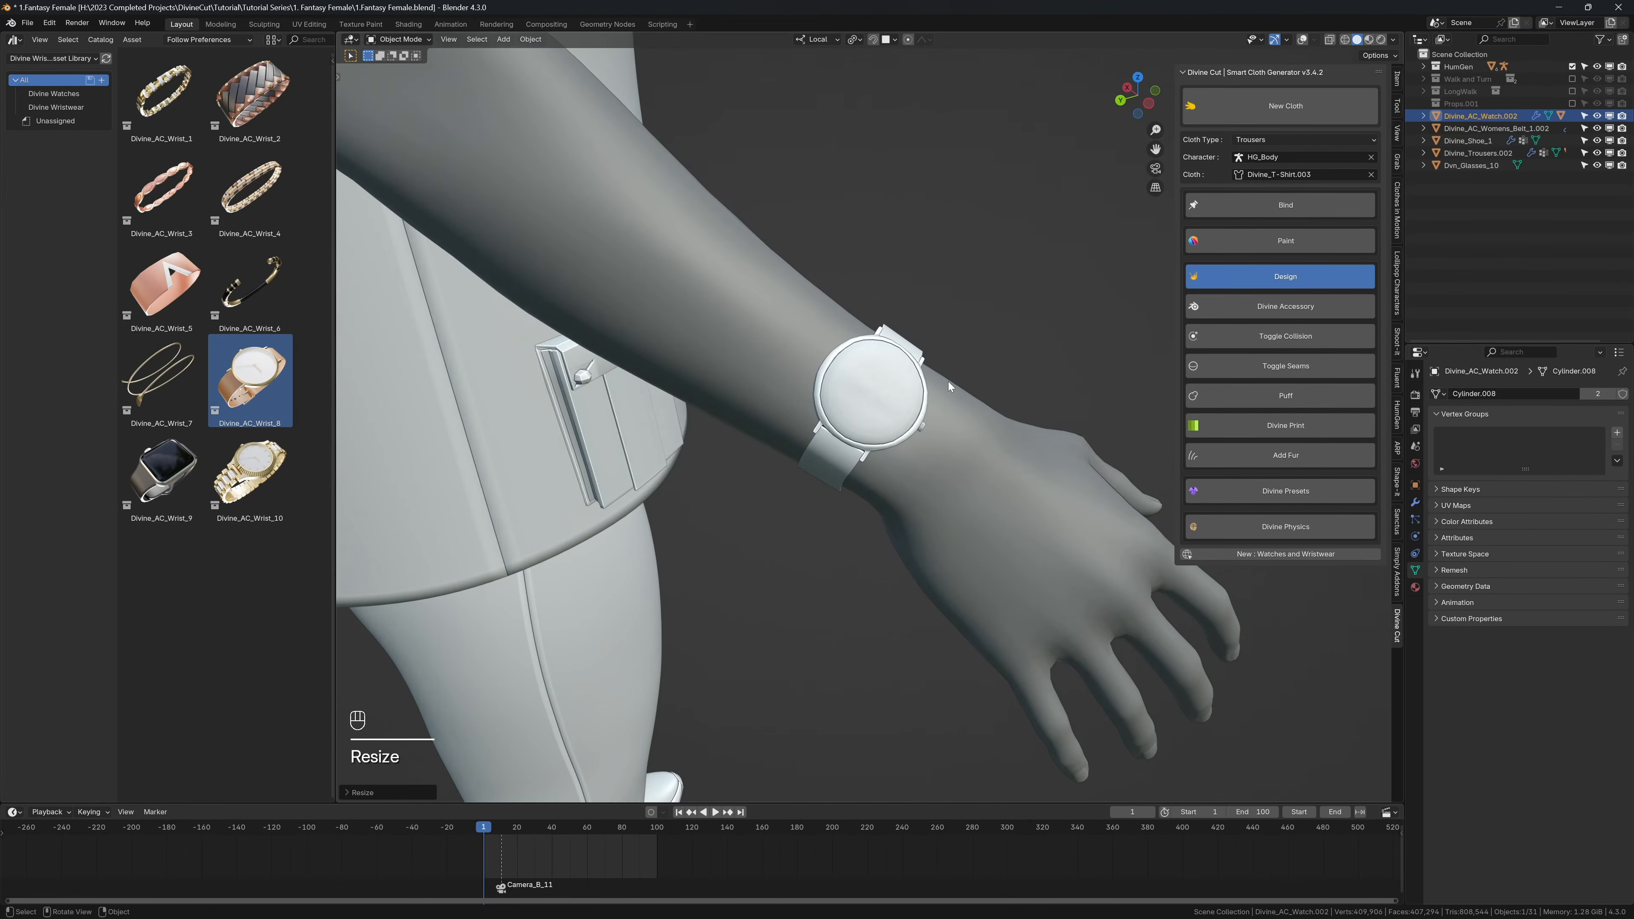
# Step: Nudge the watch face along the wrist and bind the watch to the character
pyautogui.press('g')
pyautogui.click(977, 377)
pyautogui.click(1217, 210)
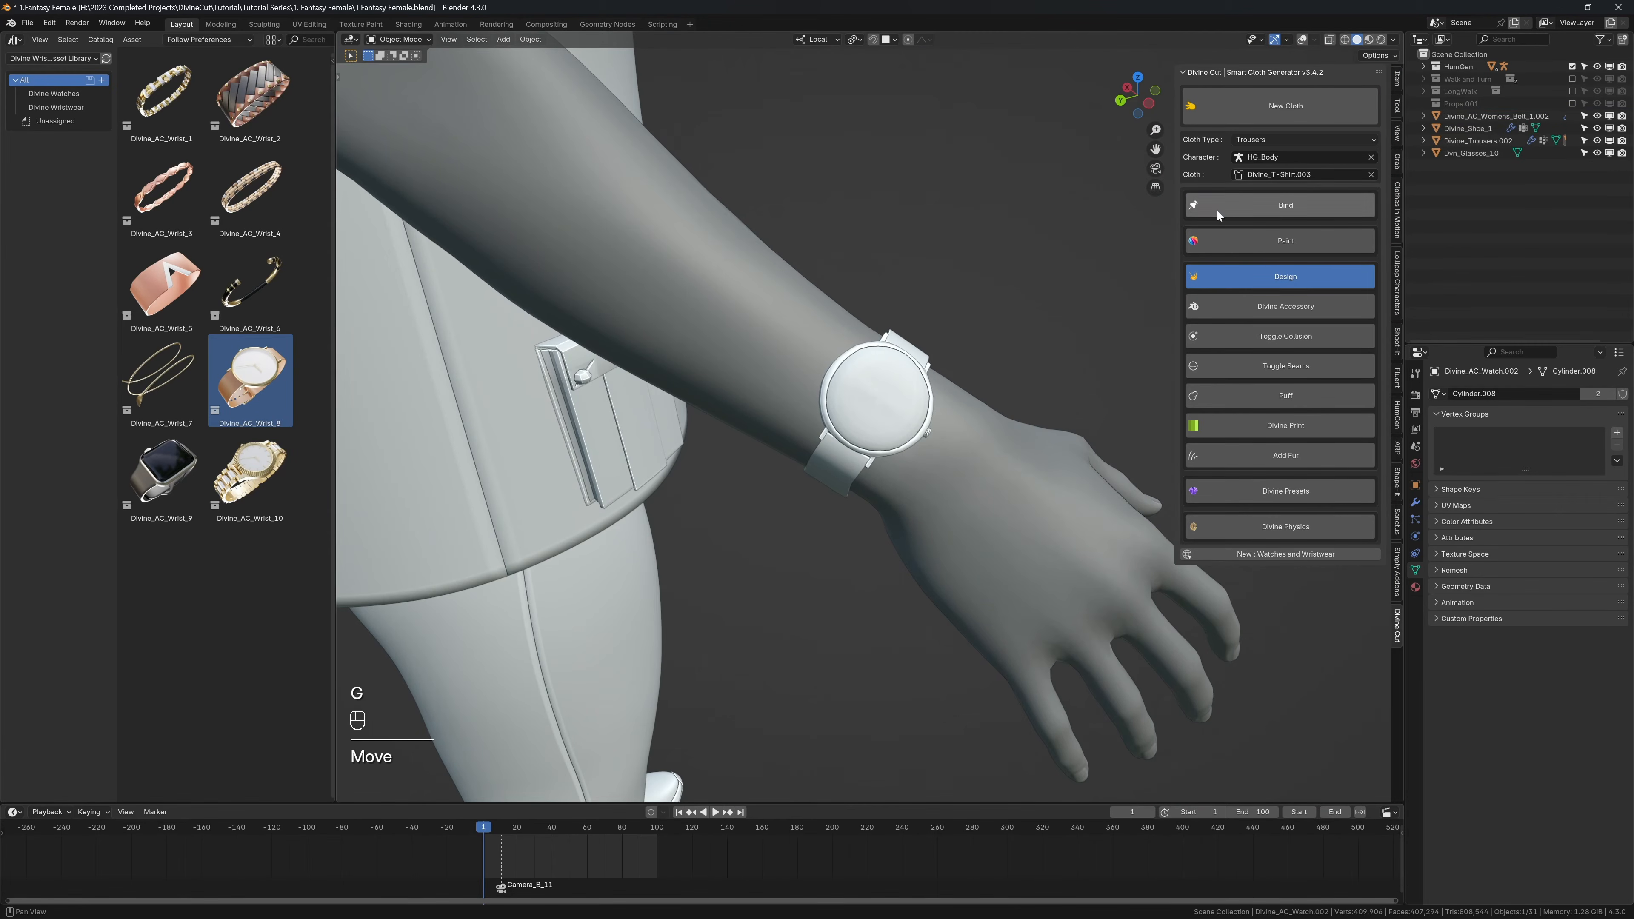
# Step: Select the character's armature and set it to Pose Position
pyautogui.scroll(-2, 934, 286)
pyautogui.hotkey('shift', 'alt', 'z')
pyautogui.moveTo(934, 286); pyautogui.dragTo(837, 368, button='middle')
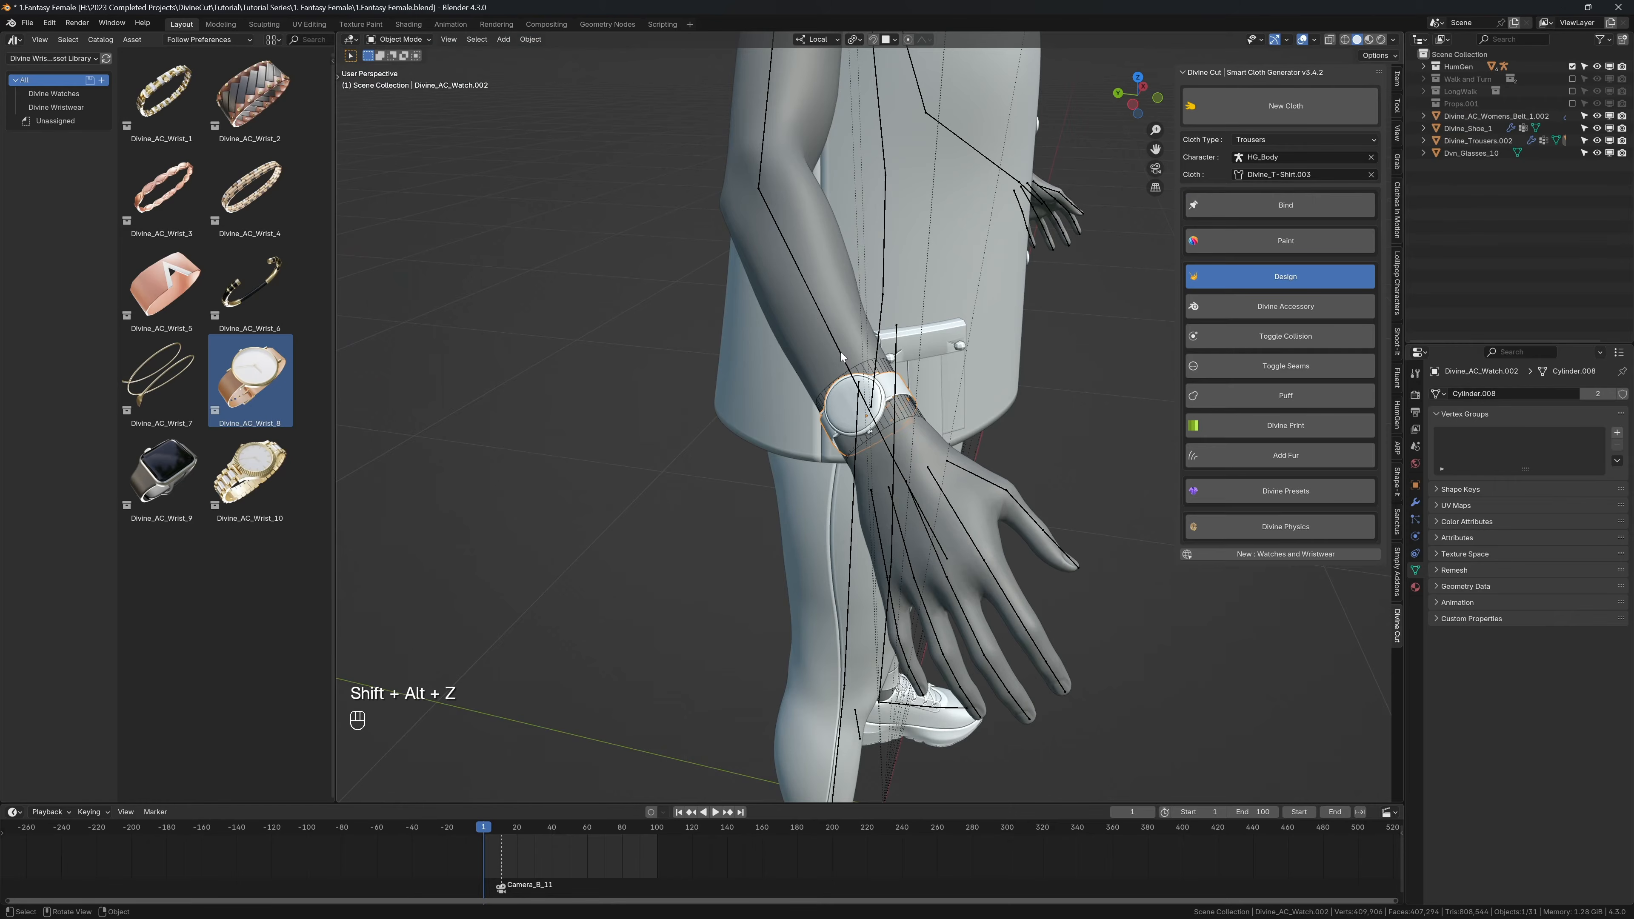
pyautogui.click(842, 354)
pyautogui.click(1432, 432)
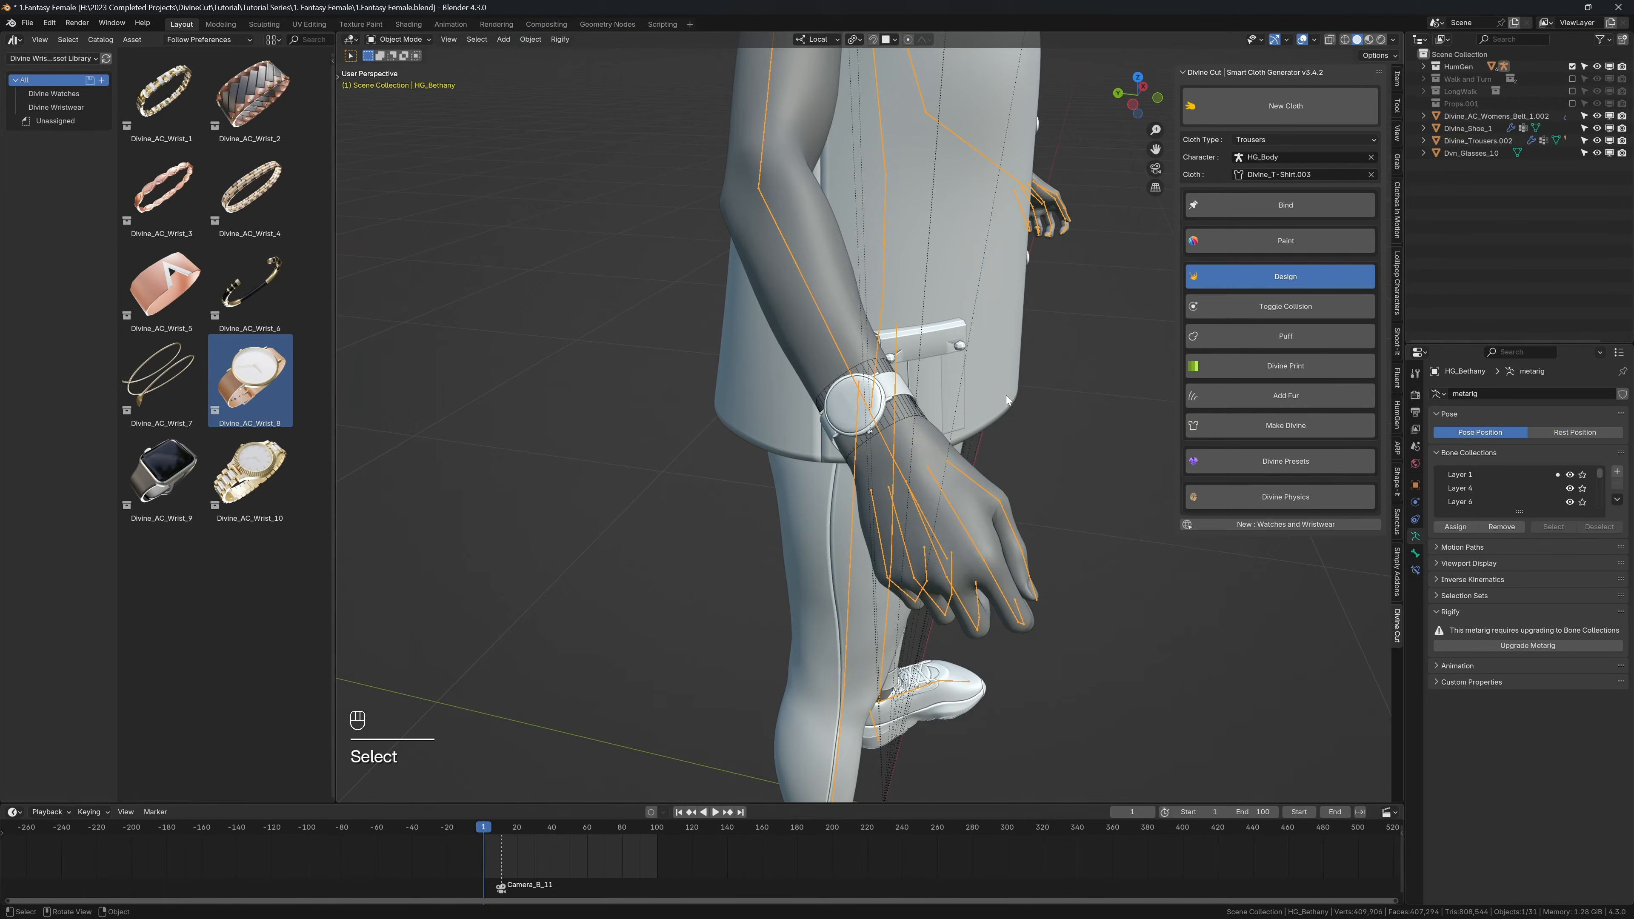
# Step: Play the animation in short bursts to check how the watch follows the wrist, returning to the first frame
pyautogui.press('n')
pyautogui.scroll(-5, 933, 418)
pyautogui.hotkey('shift', 'alt', 'z')
pyautogui.hotkey('shift', 'space')
pyautogui.hotkey('shift', 'space')
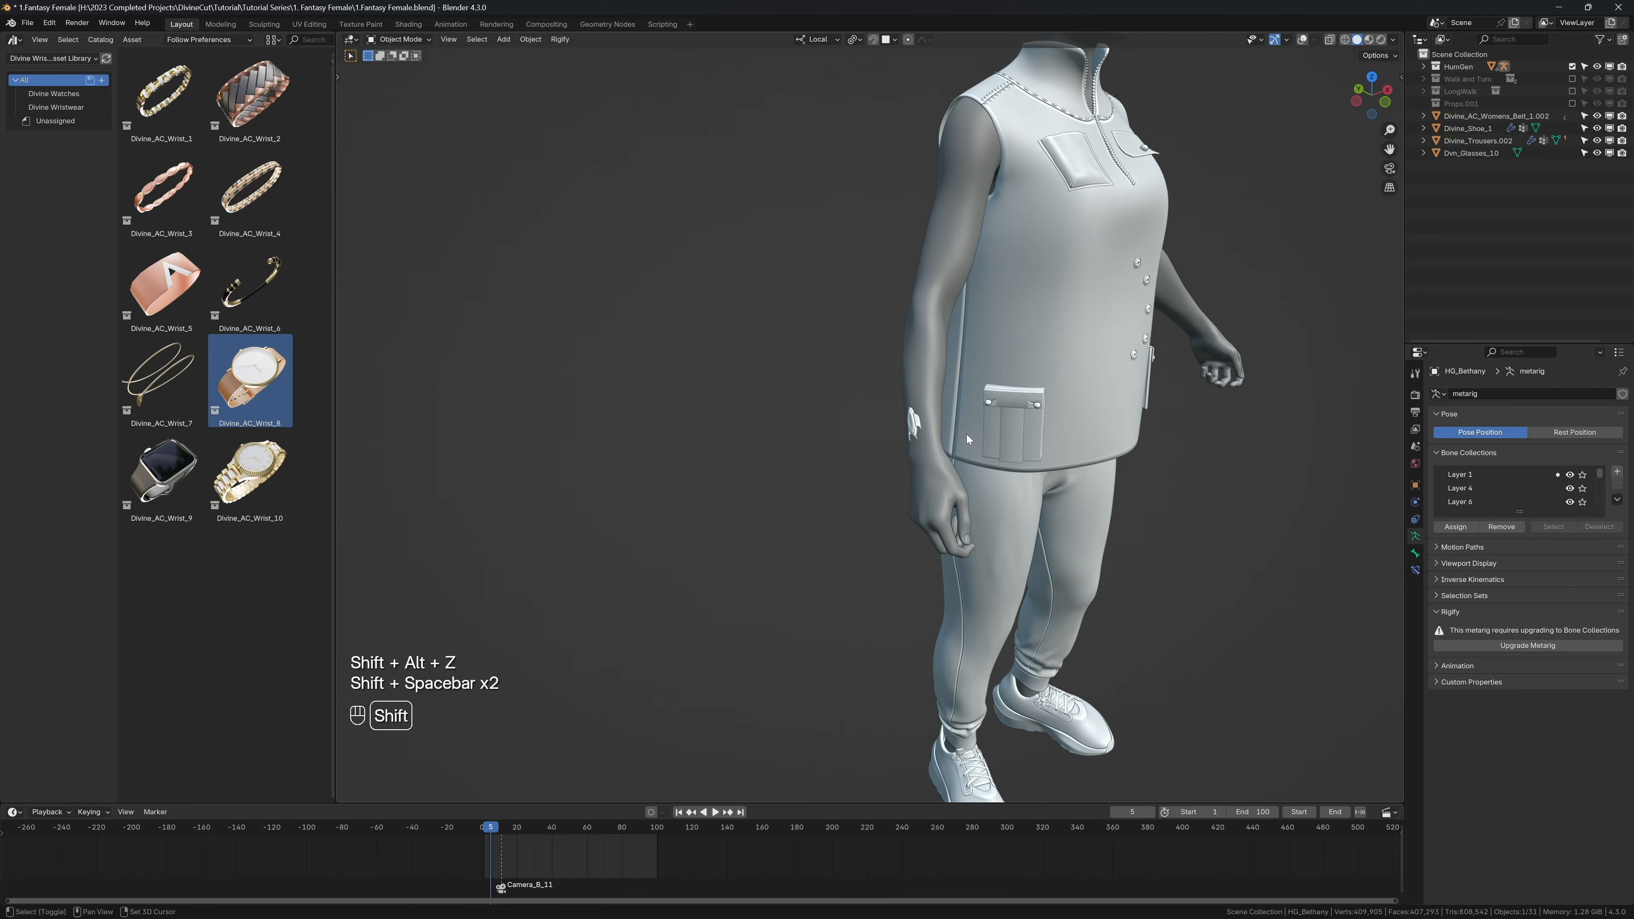
pyautogui.hotkey('shift', 'Left')
pyautogui.hotkey('shift', 'space')
pyautogui.hotkey('shift', 'space')
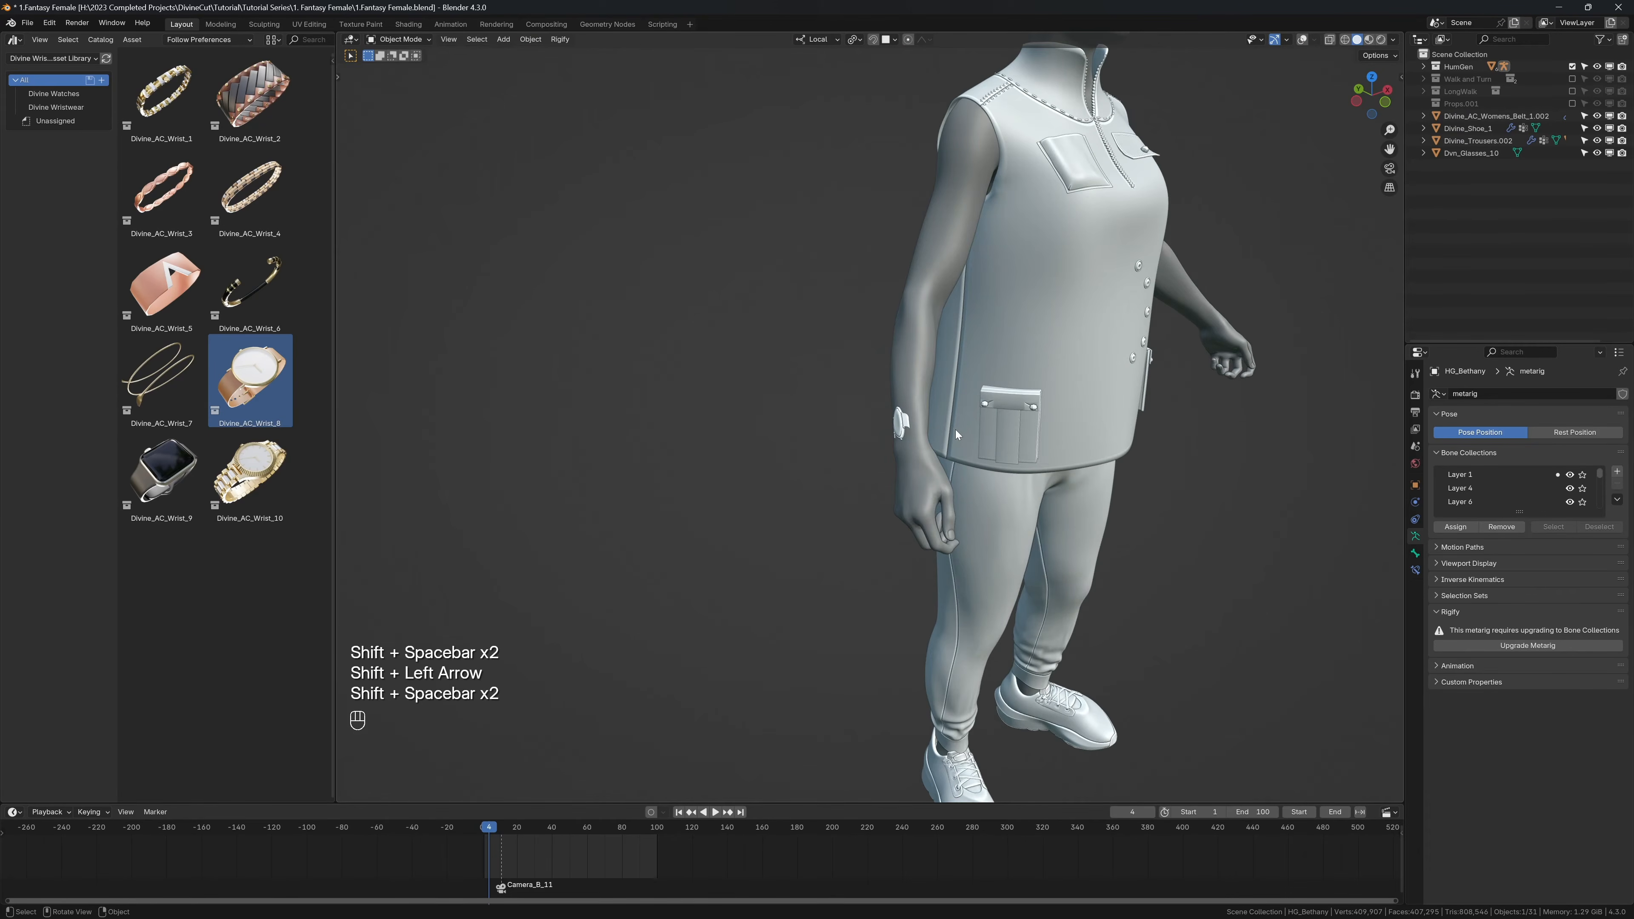
pyautogui.hotkey('shift', 'Left')
# Step: Select the watch's Divine_Shrinkwrapper object, display its modifiers, and bind it to HG_Body
pyautogui.hotkey('shift', 'alt', 'z')
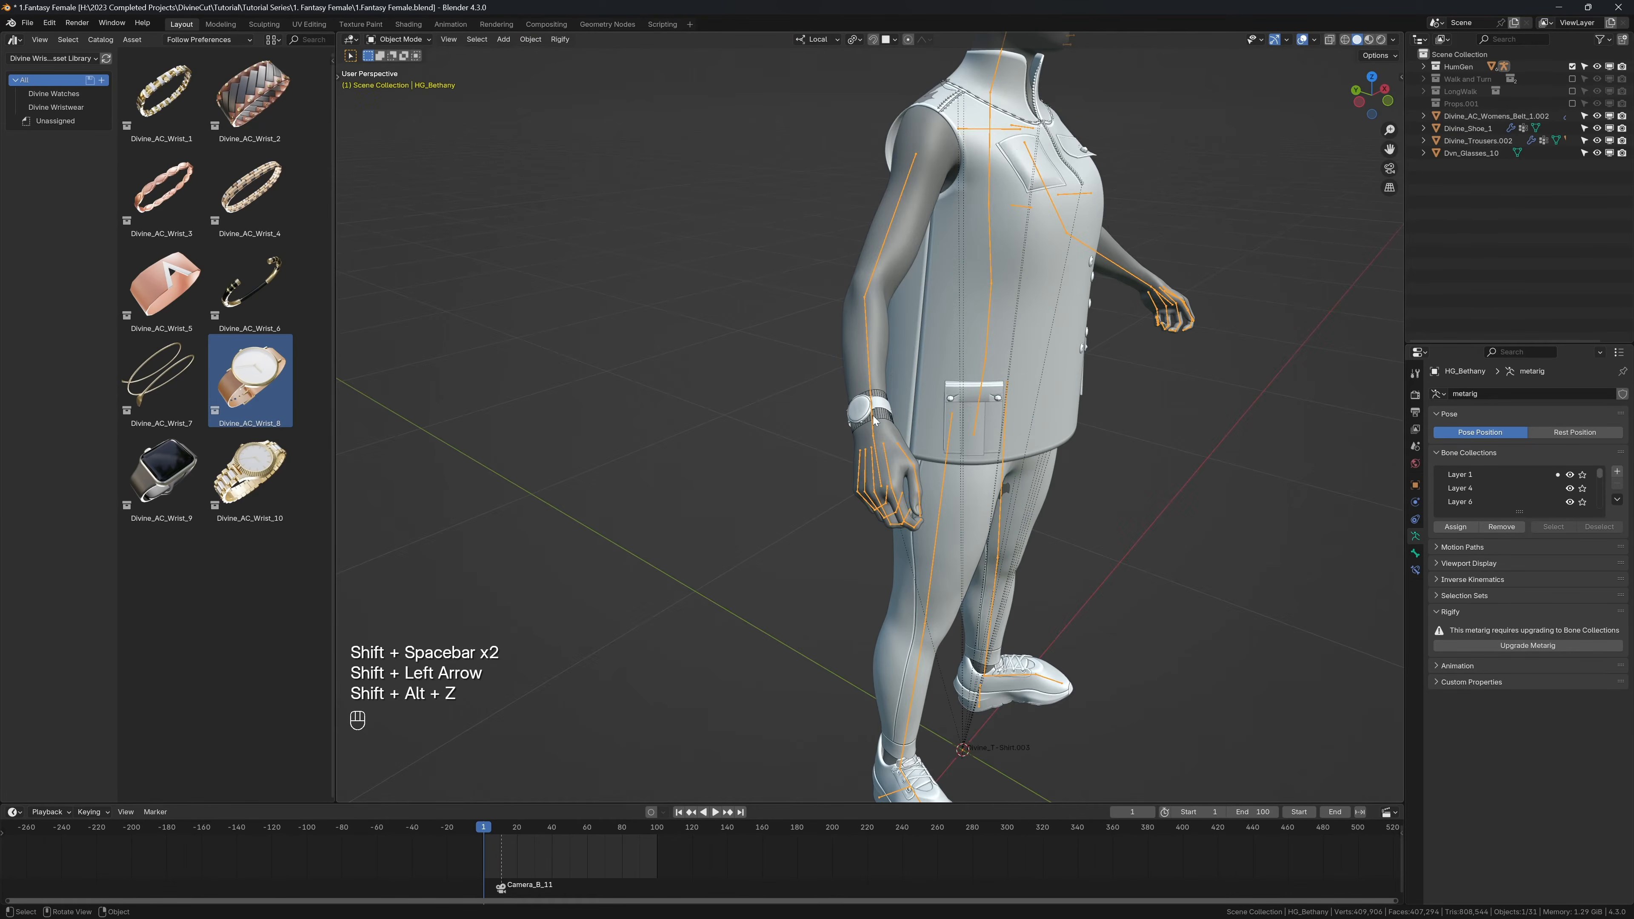
pyautogui.scroll(2, 873, 420)
pyautogui.scroll(1, 852, 416)
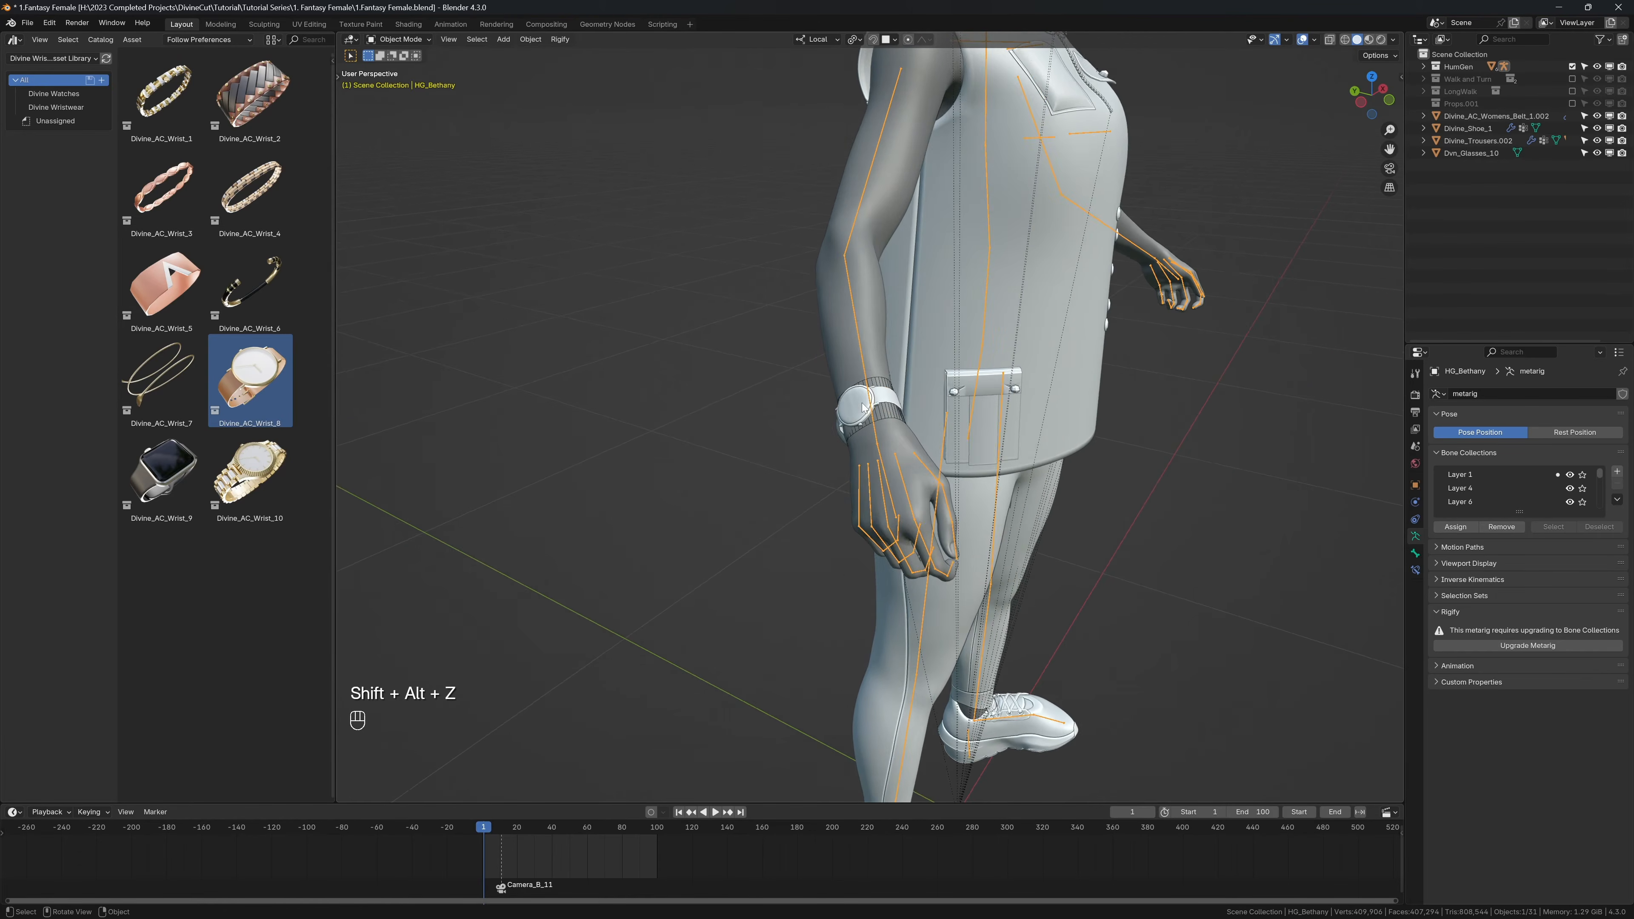
pyautogui.click(881, 417)
pyautogui.click(886, 418)
pyautogui.scroll(4, 894, 421)
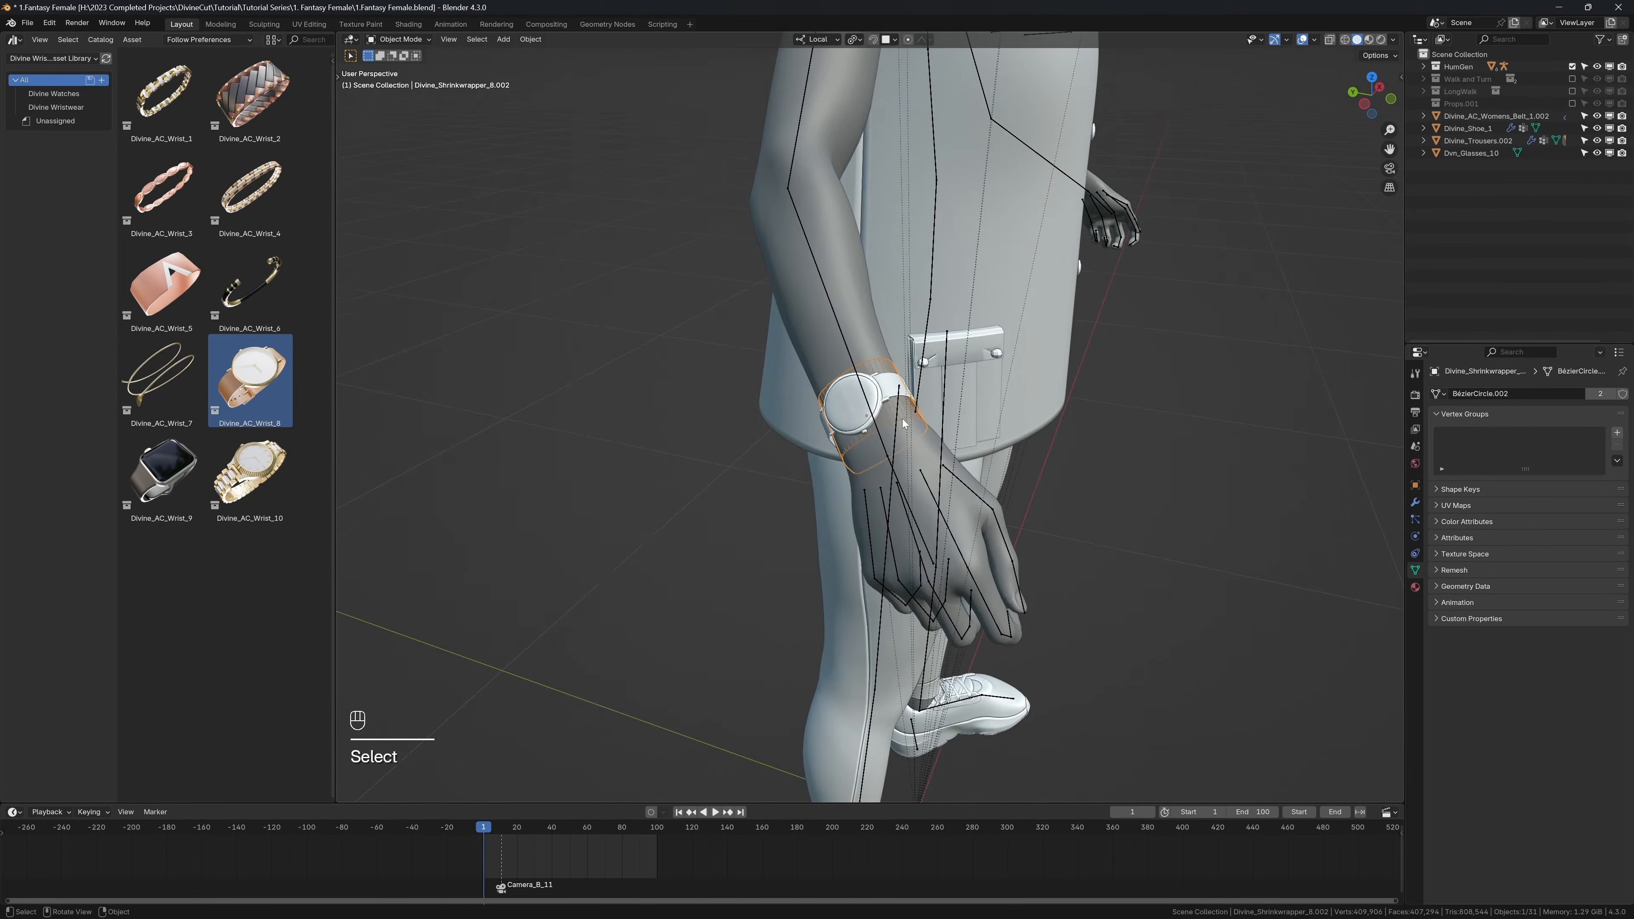
pyautogui.press('n')
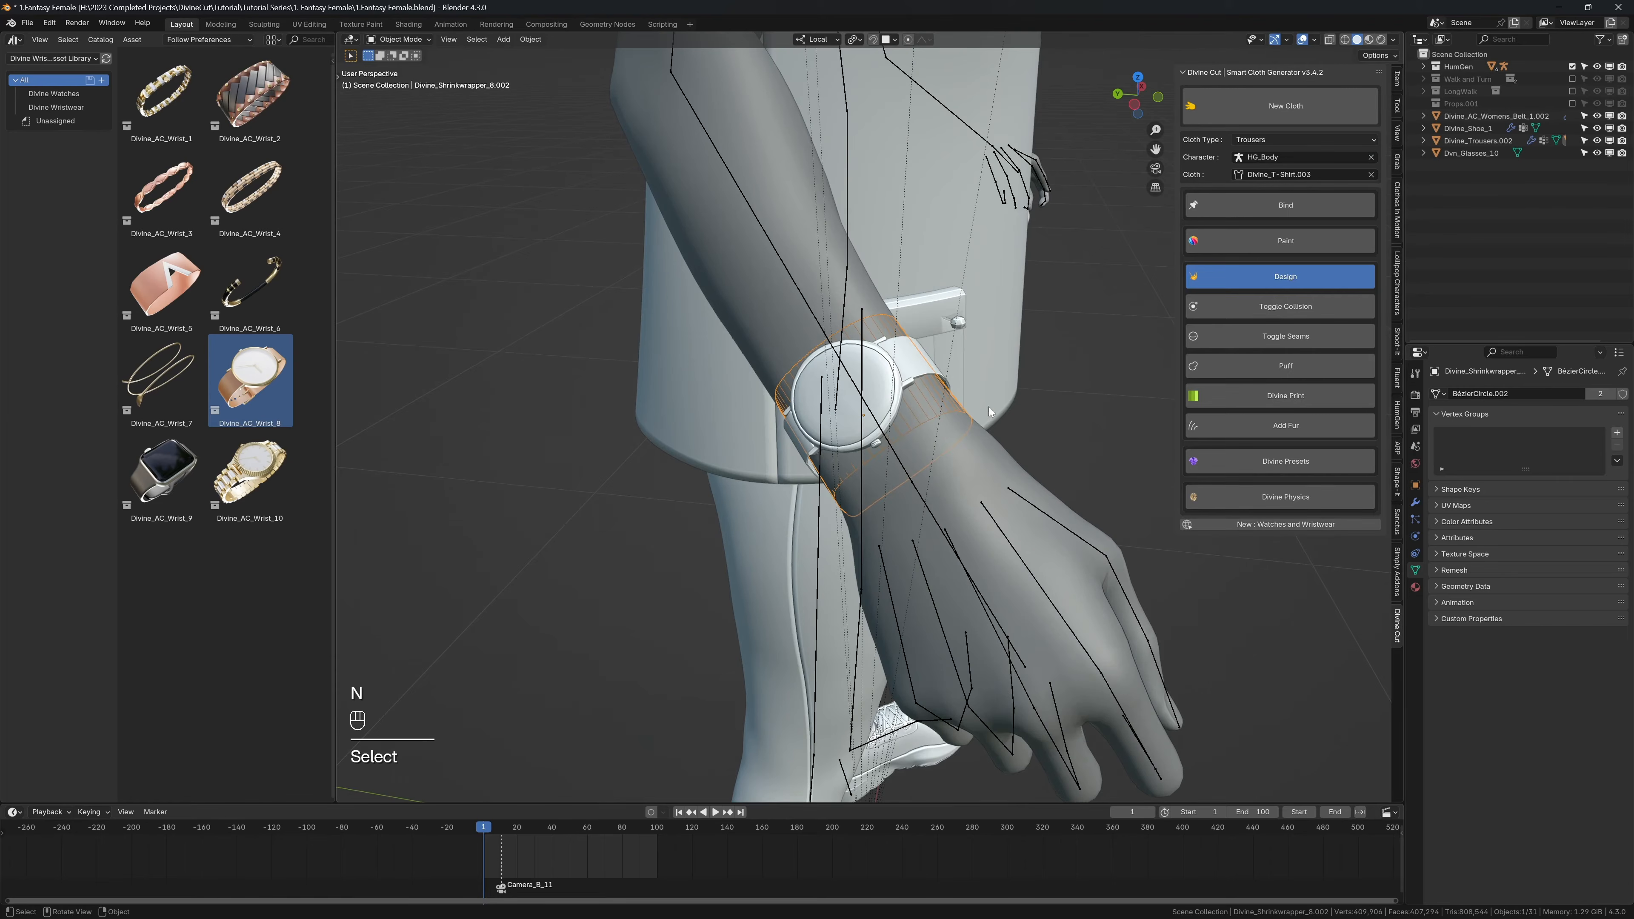
pyautogui.moveTo(1004, 406); pyautogui.dragTo(924, 387, button='middle')
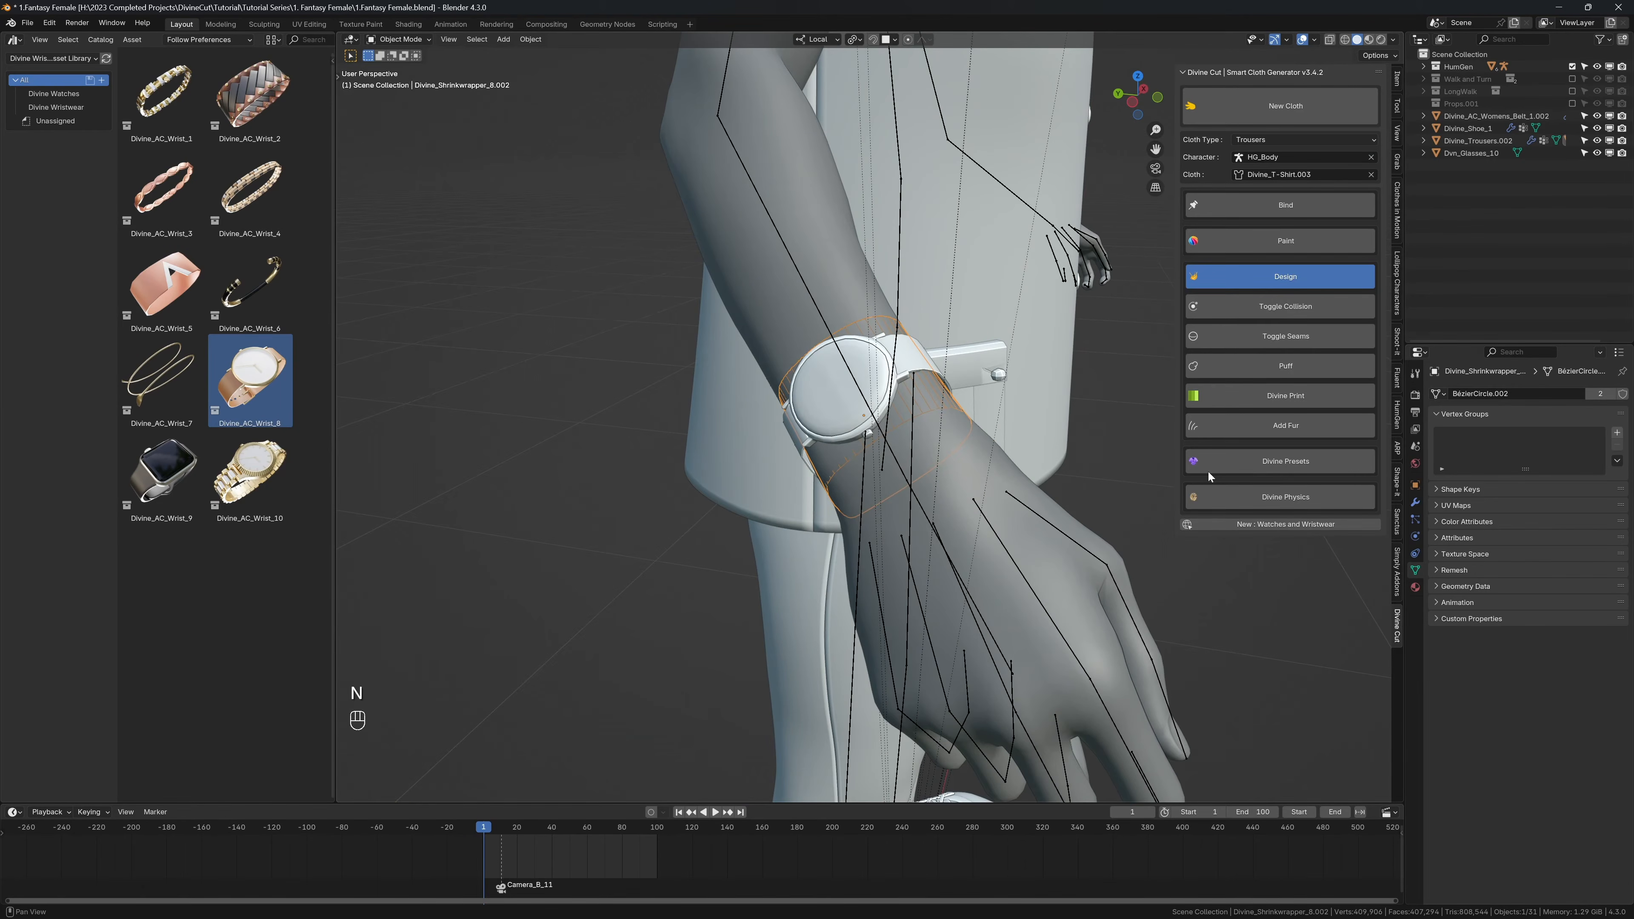
pyautogui.click(1416, 532)
pyautogui.click(1415, 503)
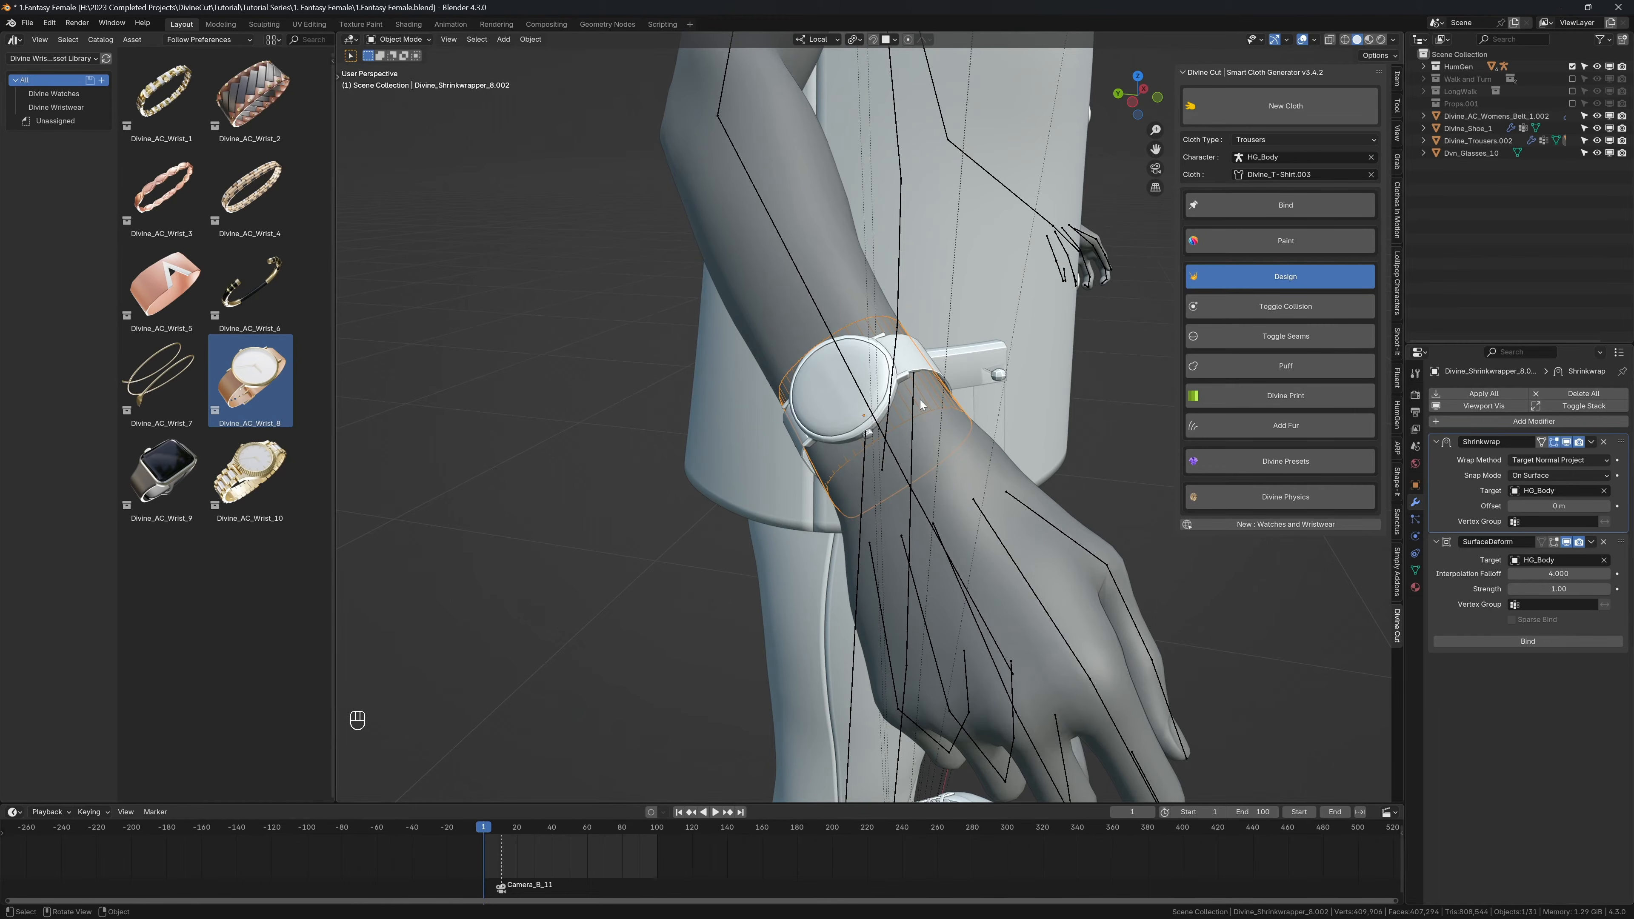
pyautogui.click(1243, 201)
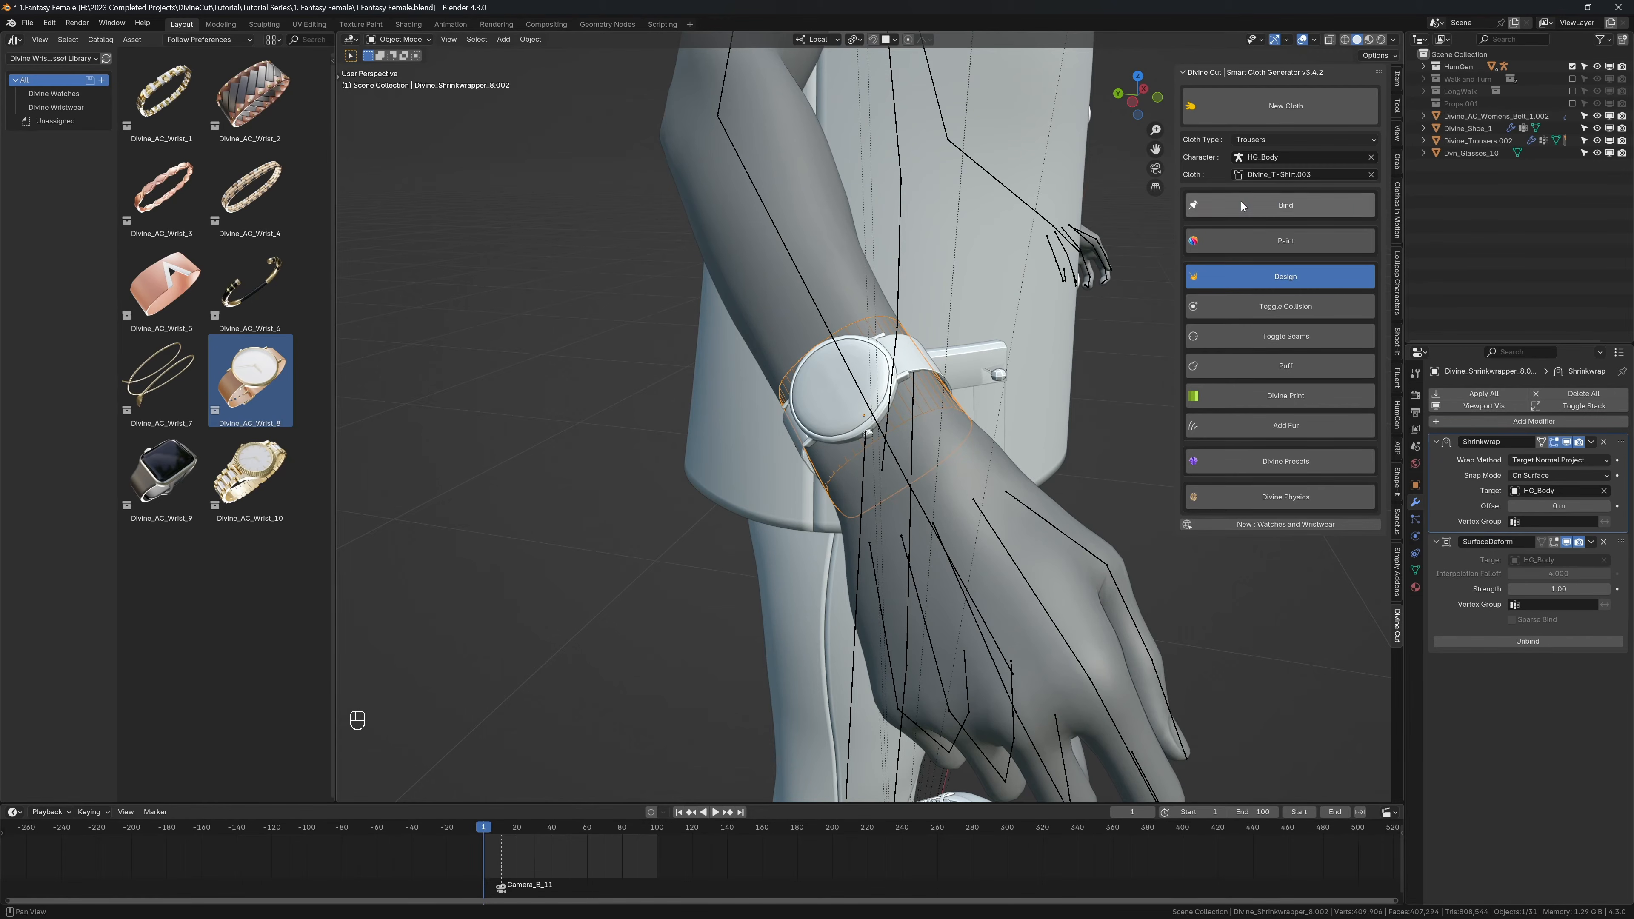
# Step: Play the animation with overlays hidden to check the bound watch, and return to the first frame
pyautogui.press('n')
pyautogui.hotkey('shift', 'alt', 'z')
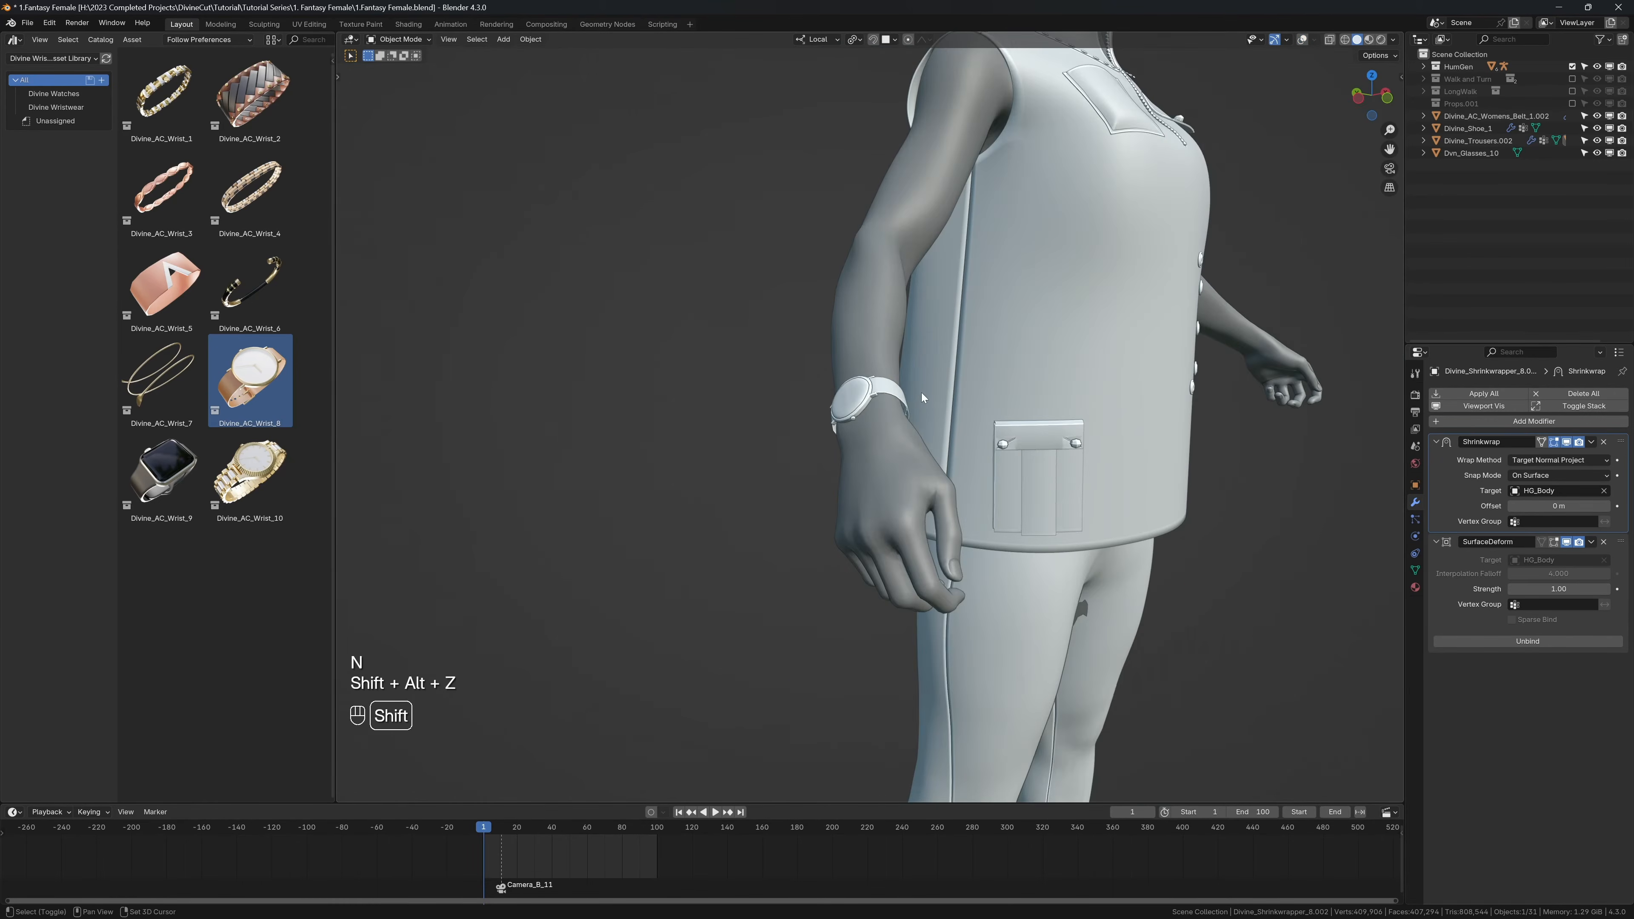
pyautogui.hotkey('shift', 'space')
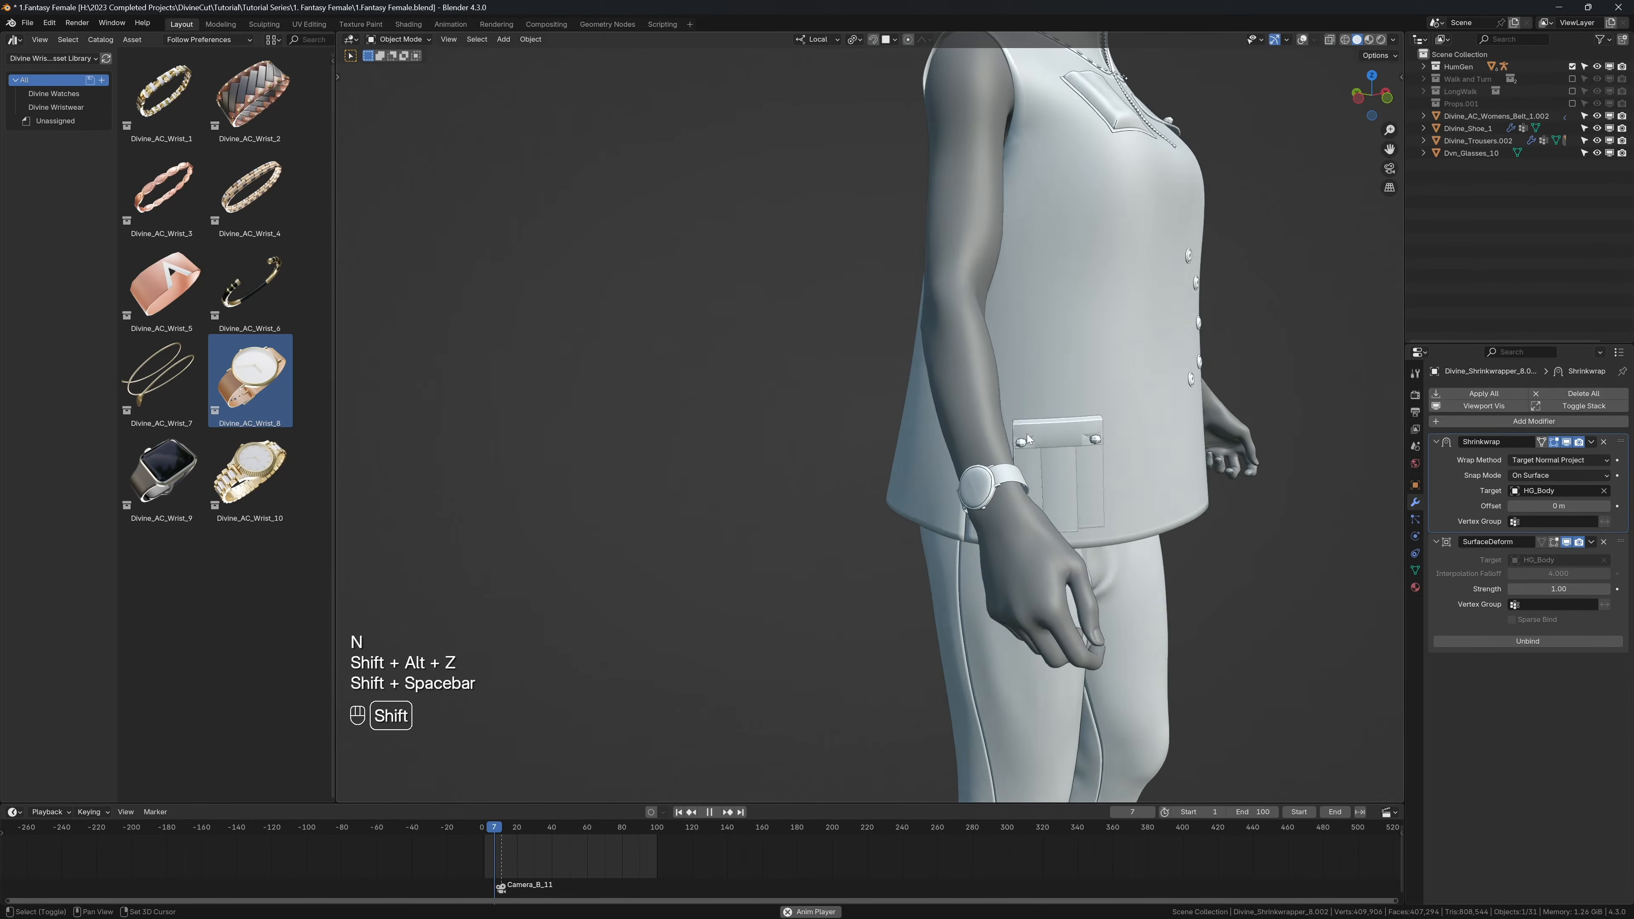
pyautogui.hotkey('shift', 'space')
pyautogui.hotkey('shift', 'alt', 'z')
pyautogui.hotkey('shift', 'Left')
pyautogui.hotkey('shift', 'Down')
pyautogui.hotkey('shift', 'Left')
# Step: Add the Divine_AC_Wrist_10 watch from the asset library near the right wrist in front view and resize it
pyautogui.press('KP_1')
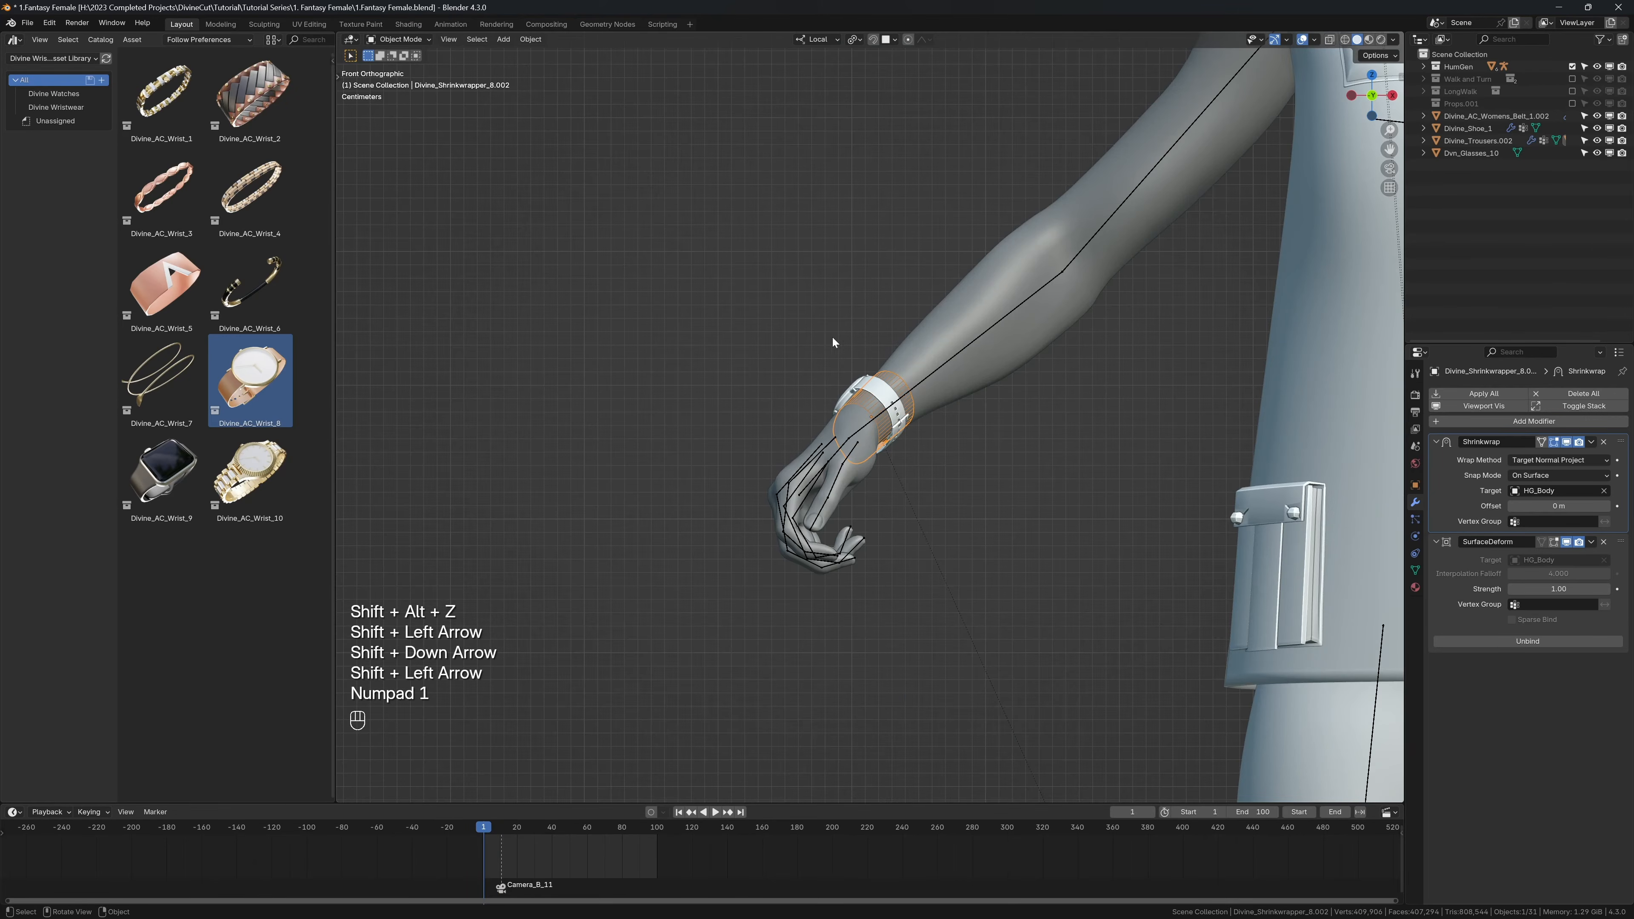
pyautogui.moveTo(261, 480); pyautogui.dragTo(925, 337)
pyautogui.press('s')
pyautogui.click(922, 365)
# Step: Rotate the Divine_AC_Wrist_10 watch to the arm's direction and move it onto the forearm above the first watch
pyautogui.moveTo(924, 383); pyautogui.dragTo(977, 512, button='middle')
pyautogui.press('r')
pyautogui.click(836, 322)
pyautogui.press('g')
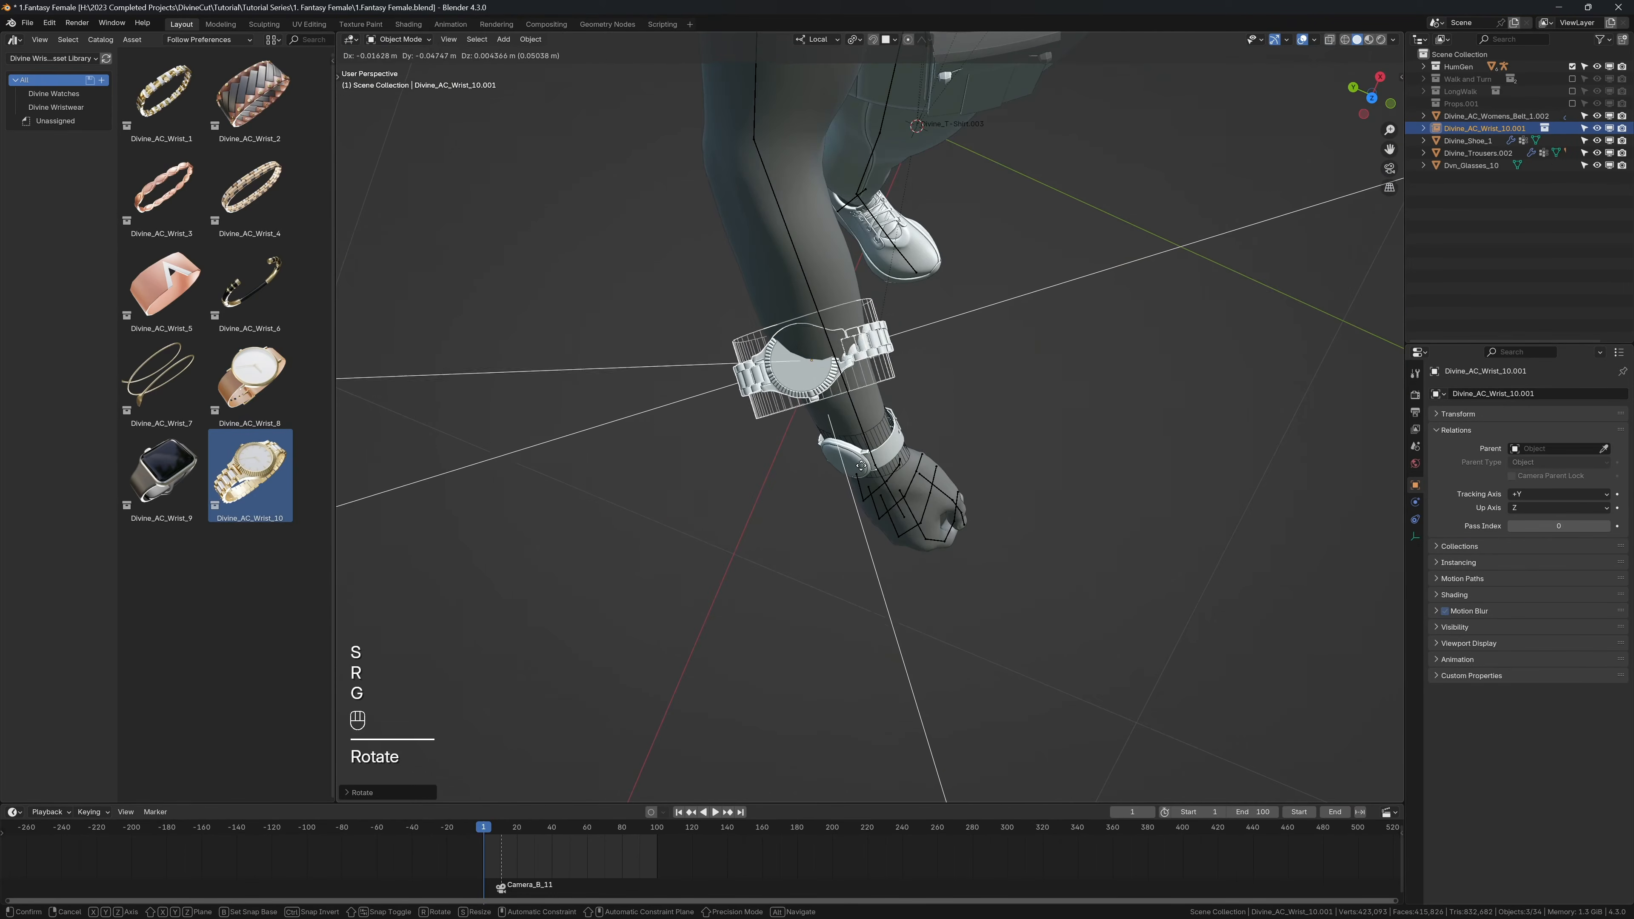
pyautogui.click(879, 432)
pyautogui.moveTo(879, 432); pyautogui.dragTo(751, 322, button='middle')
pyautogui.press('r')
pyautogui.press('r')
pyautogui.click(876, 412)
pyautogui.press('g')
pyautogui.click(891, 408)
# Step: Turn the second watch around its Y axis, resize it, and position it around the forearm
pyautogui.press('r')
pyautogui.press('y')
pyautogui.click(868, 284)
pyautogui.press('s')
pyautogui.click(911, 298)
pyautogui.press('g')
pyautogui.click(973, 335)
pyautogui.press('g')
pyautogui.click(748, 340)
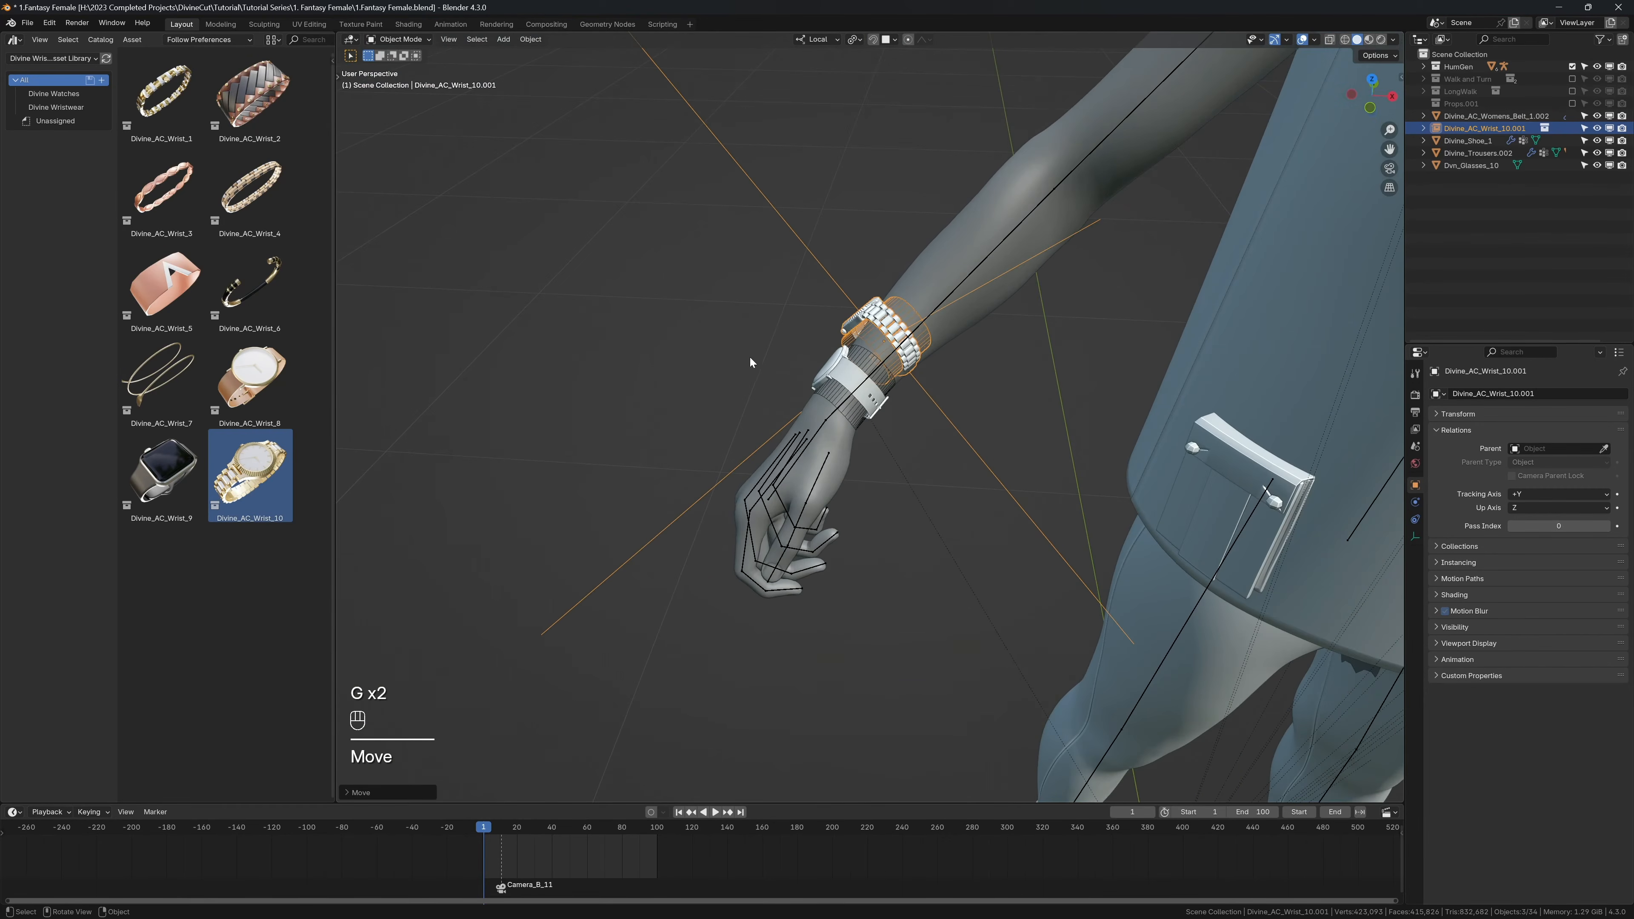
# Step: Refine the second watch's tilt and scale, and shift it snugly beside the first watch
pyautogui.press('r')
pyautogui.click(745, 383)
pyautogui.press('s')
pyautogui.press('s')
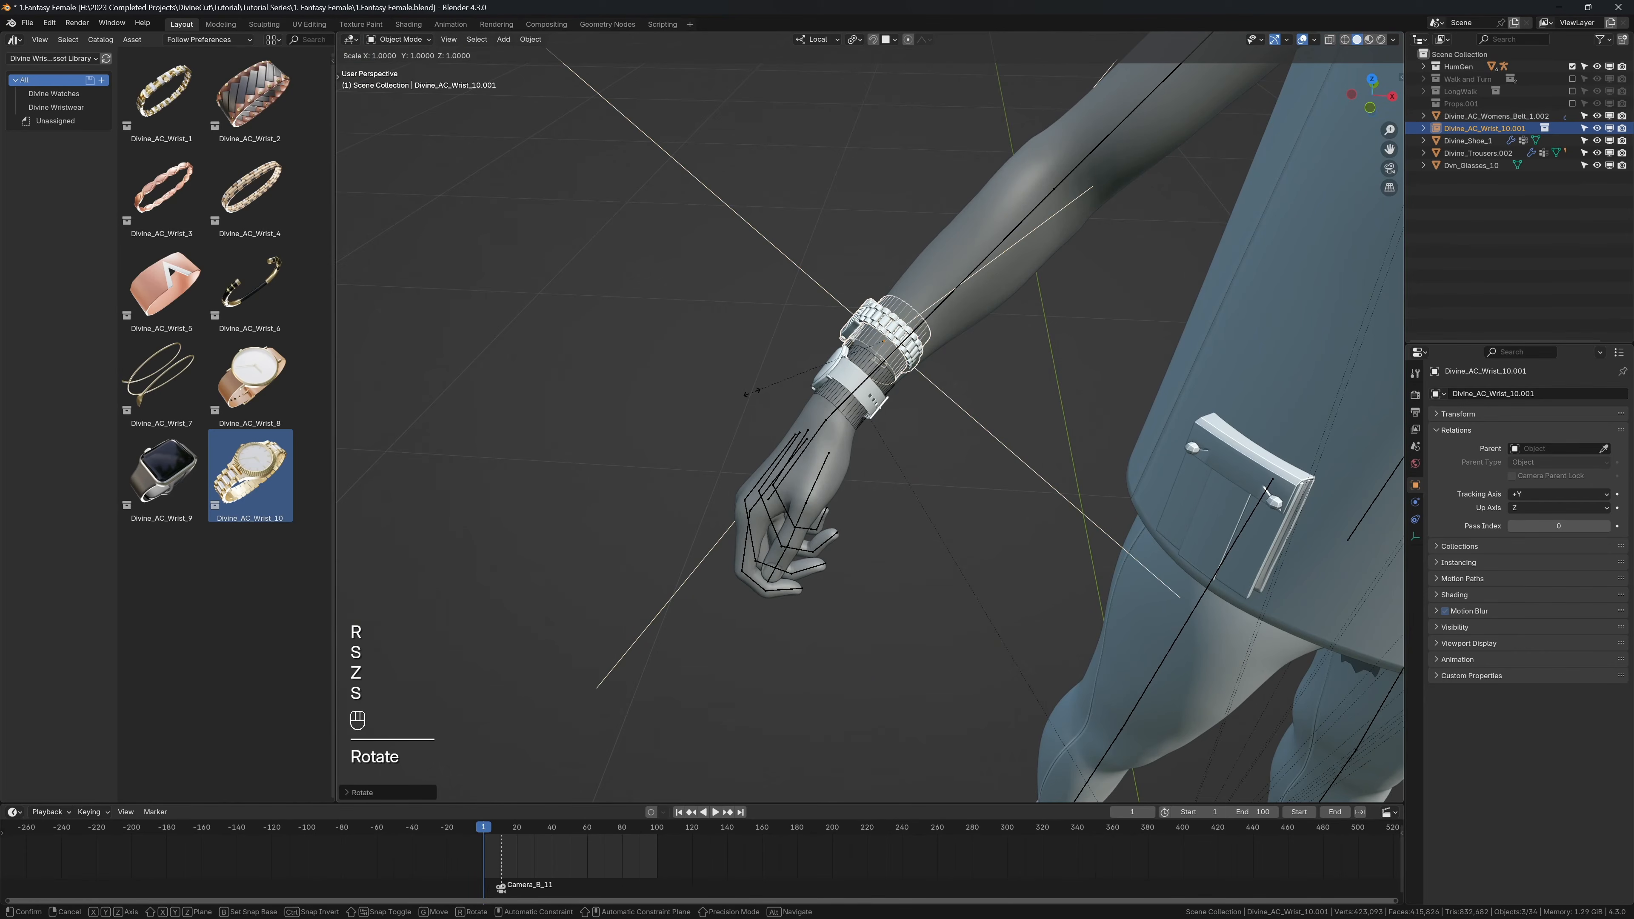
pyautogui.press('s')
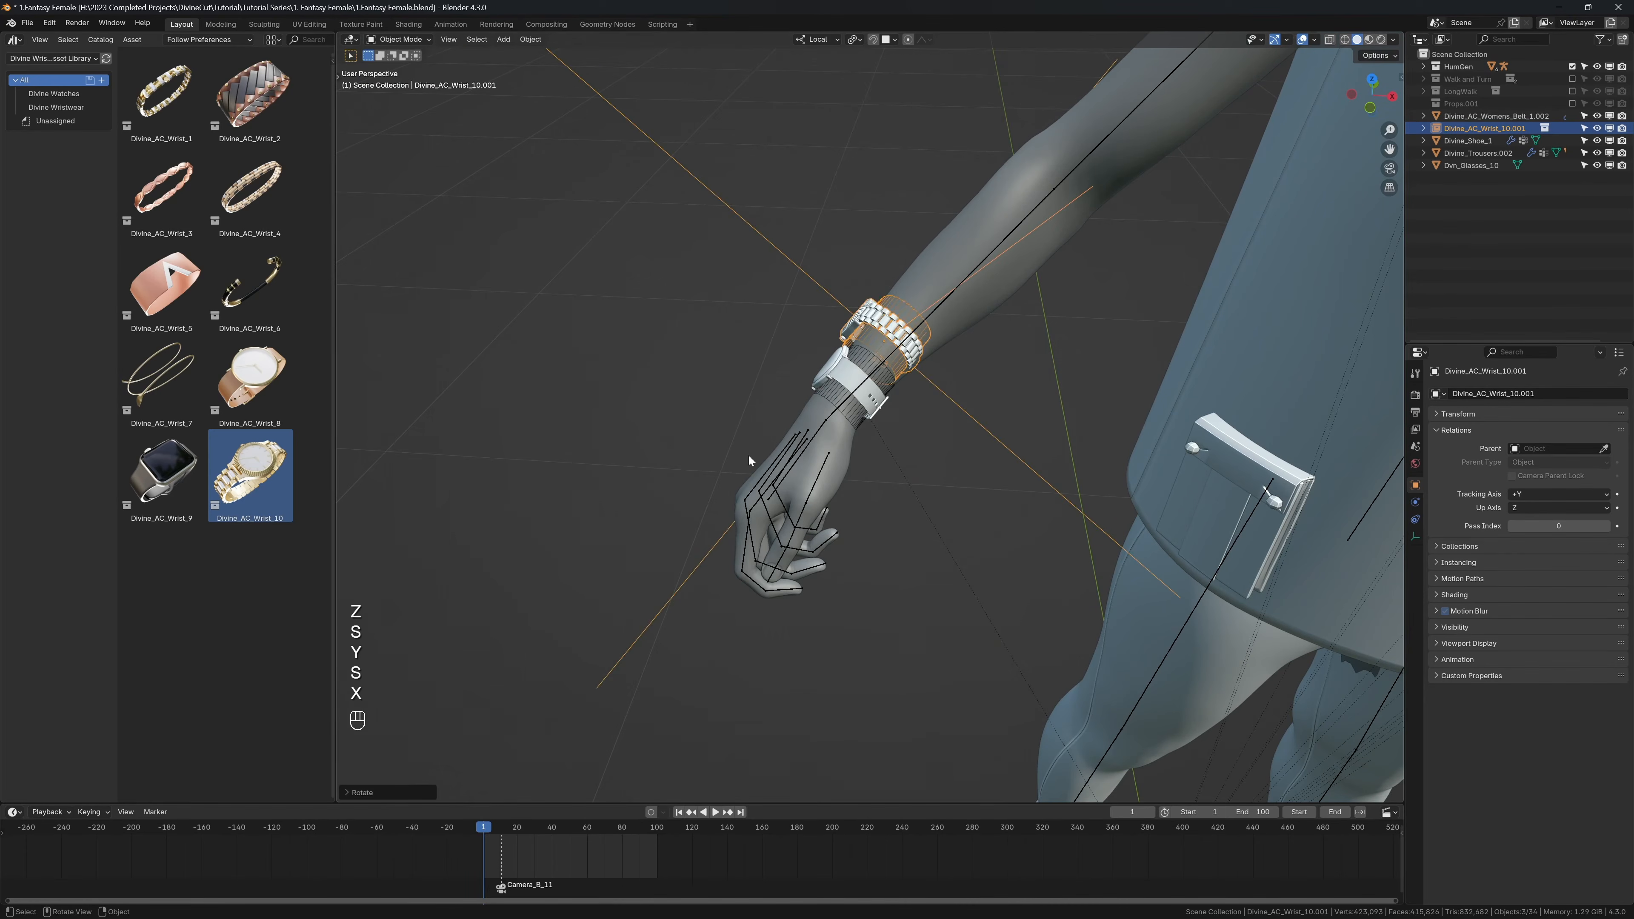
pyautogui.press('z')
pyautogui.click(740, 475)
pyautogui.press('g')
pyautogui.moveTo(837, 367); pyautogui.dragTo(997, 284, button='middle')
pyautogui.click(901, 373)
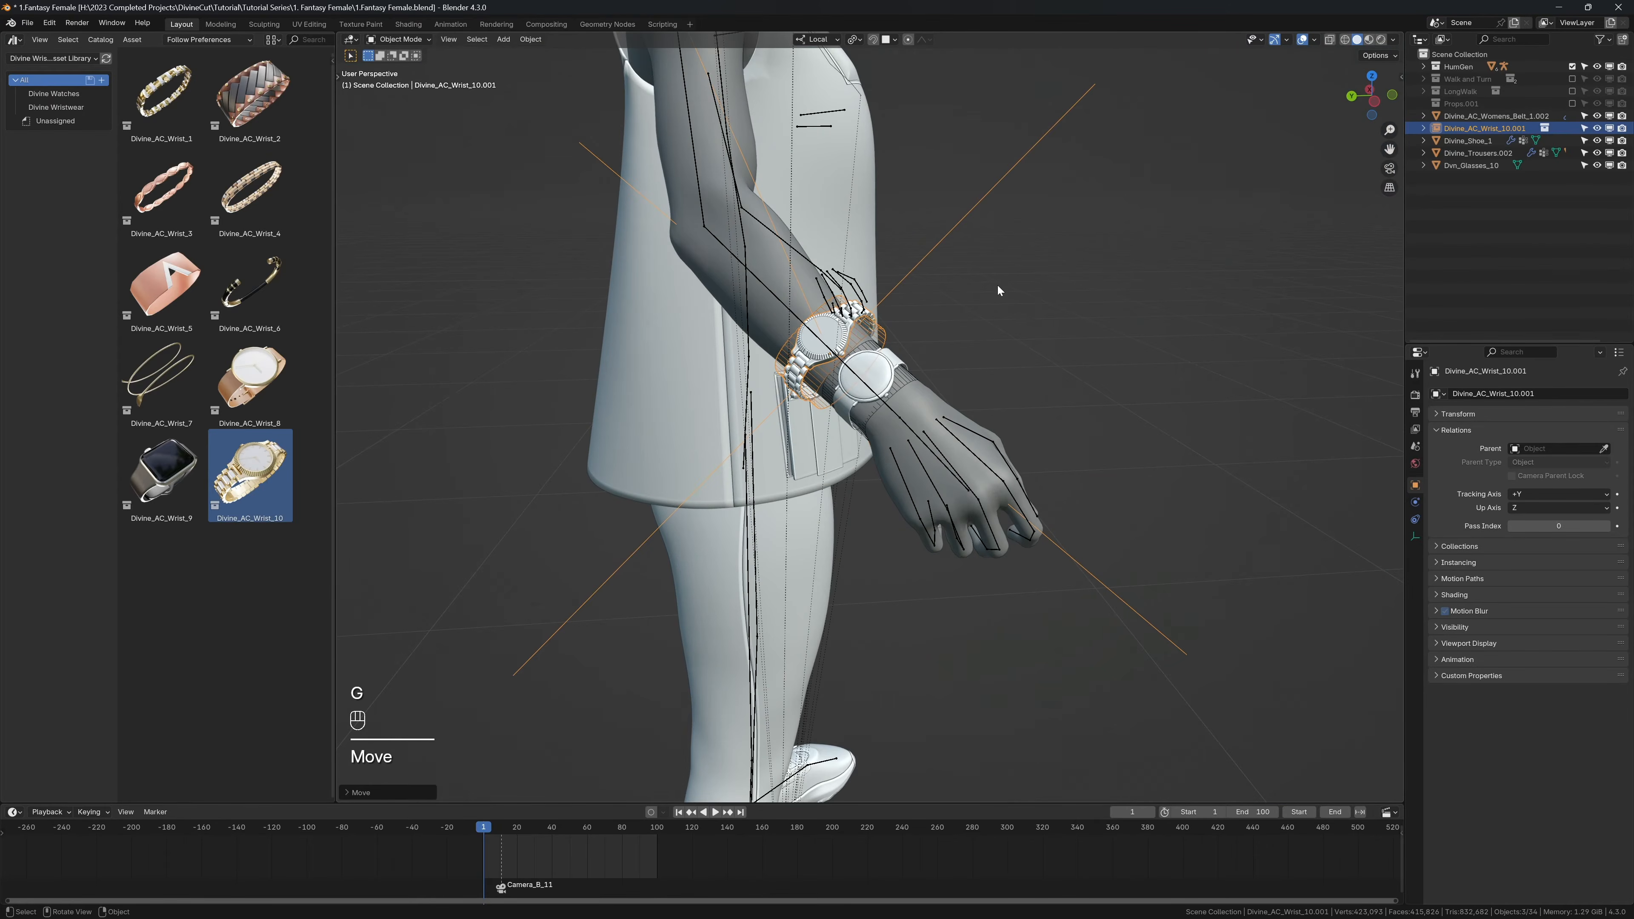
# Step: Convert the Divine_AC_Wrist_10 watch into a Divine Accessory and bind it to the character
pyautogui.press('n')
pyautogui.click(1258, 272)
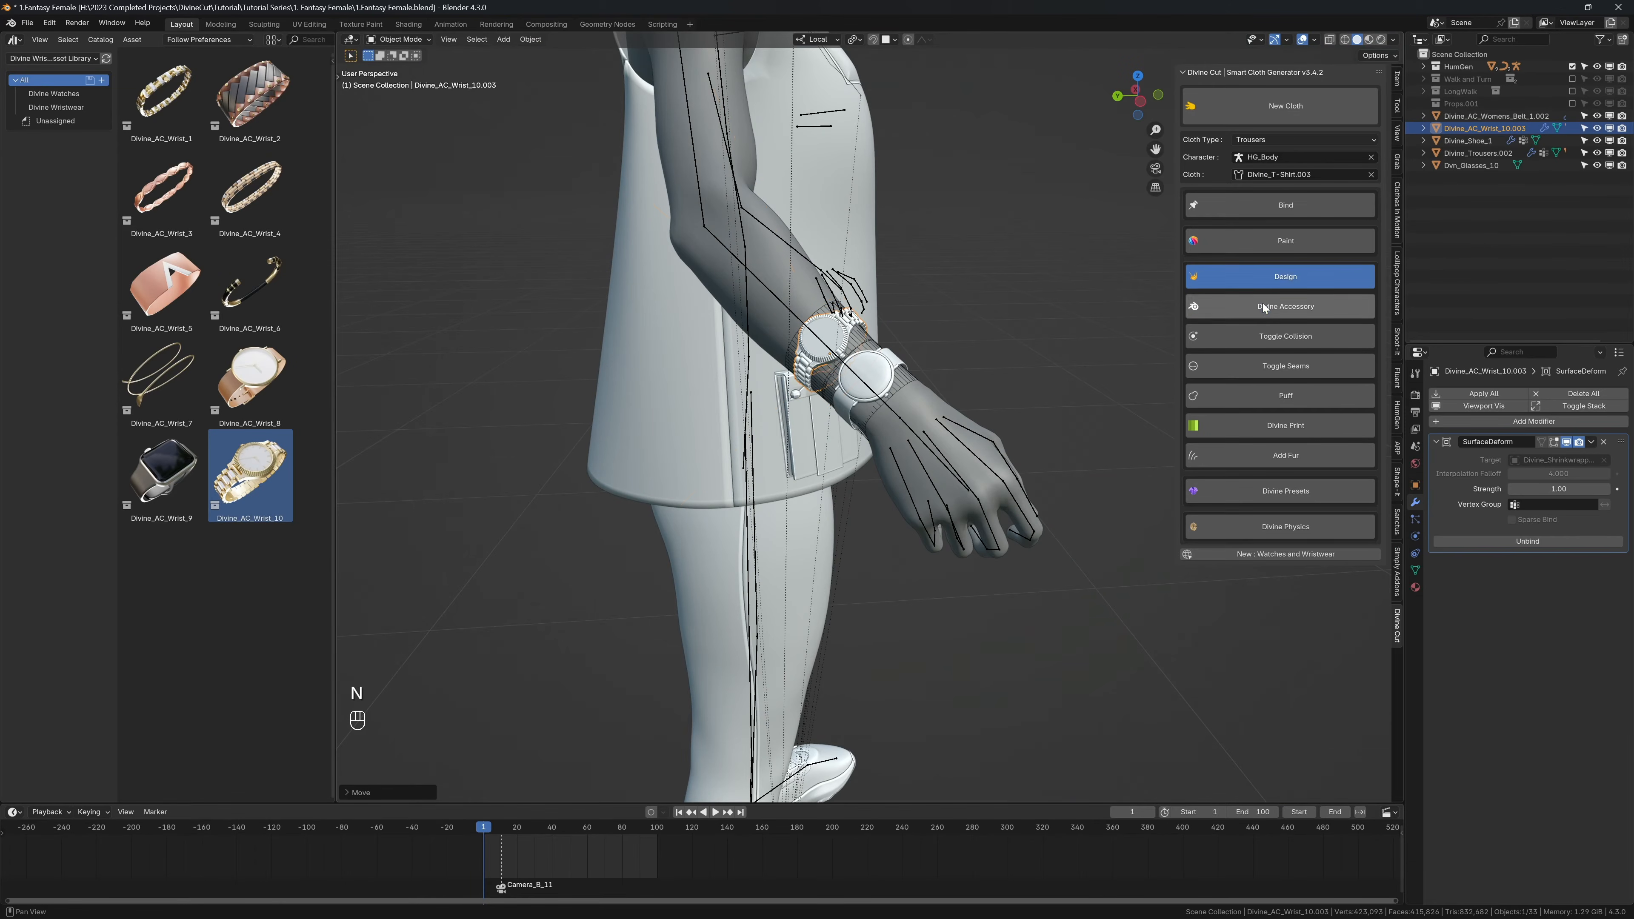
pyautogui.hotkey('shift', 'alt', 'z')
pyautogui.scroll(3, 931, 339)
pyautogui.moveTo(931, 339)
pyautogui.mouseDown(button='middle')
pyautogui.moveTo(945, 348)
pyautogui.moveTo(927, 332)
pyautogui.mouseUp(button='middle')
pyautogui.press('r')
pyautogui.press('g')
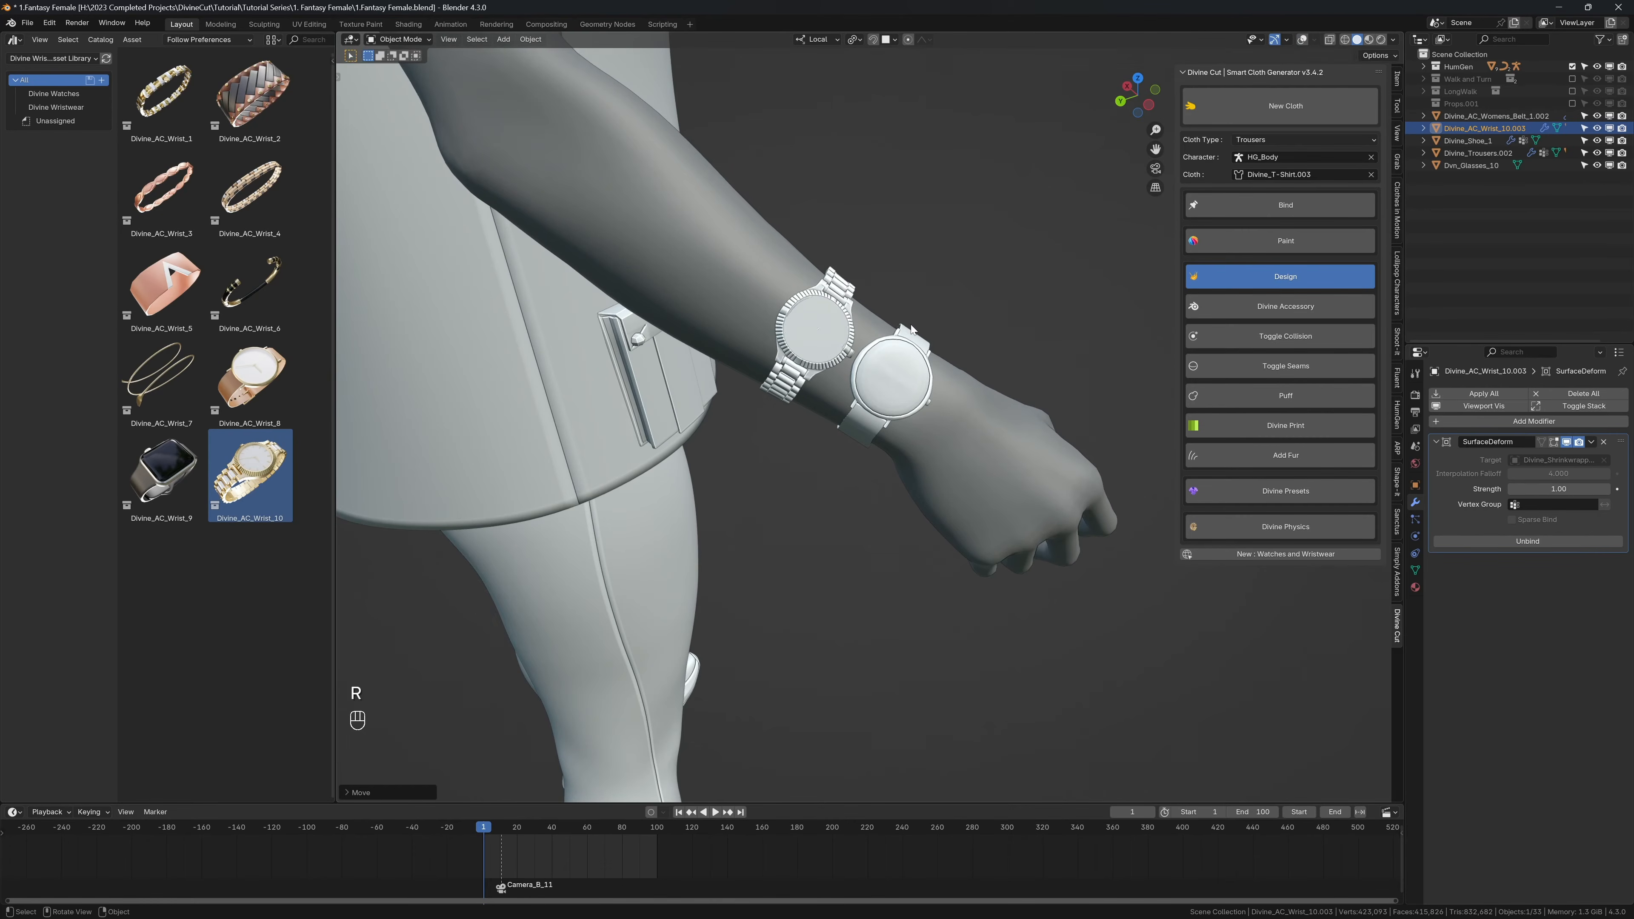
pyautogui.click(894, 325)
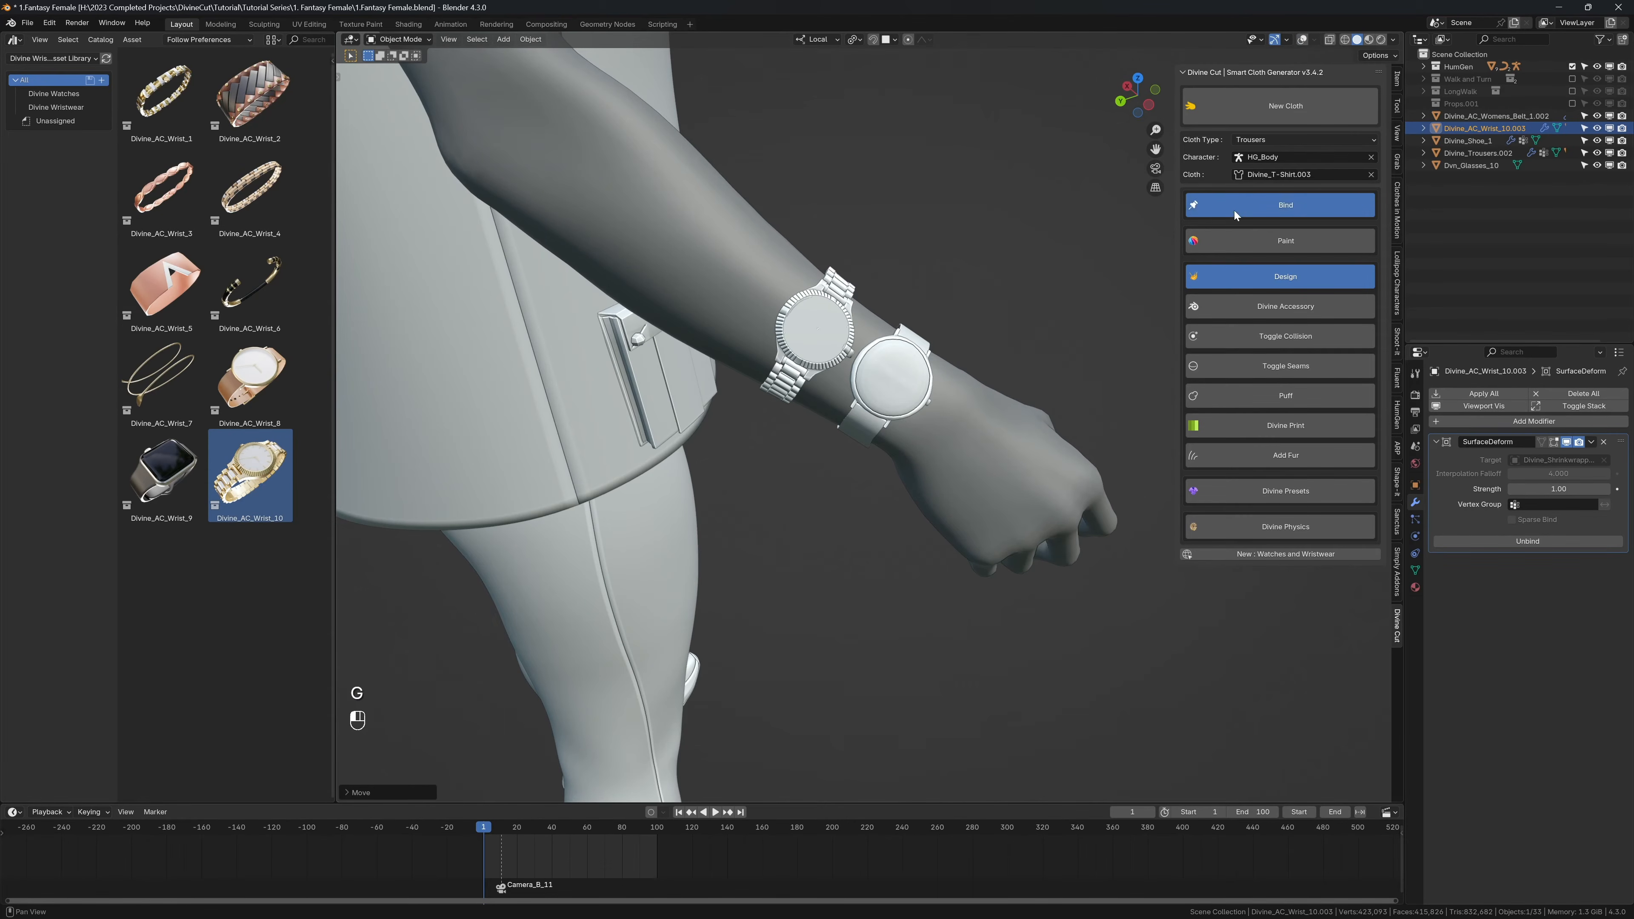
# Step: Play the animation to examine how both watches move with the arm, and return to the first frame
pyautogui.hotkey('shift', 'alt', 'z')
pyautogui.moveTo(1055, 260); pyautogui.dragTo(916, 284, button='middle')
pyautogui.hotkey('shift', 'alt', 'z')
pyautogui.scroll(-2, 907, 364)
pyautogui.hotkey('shift', 'space')
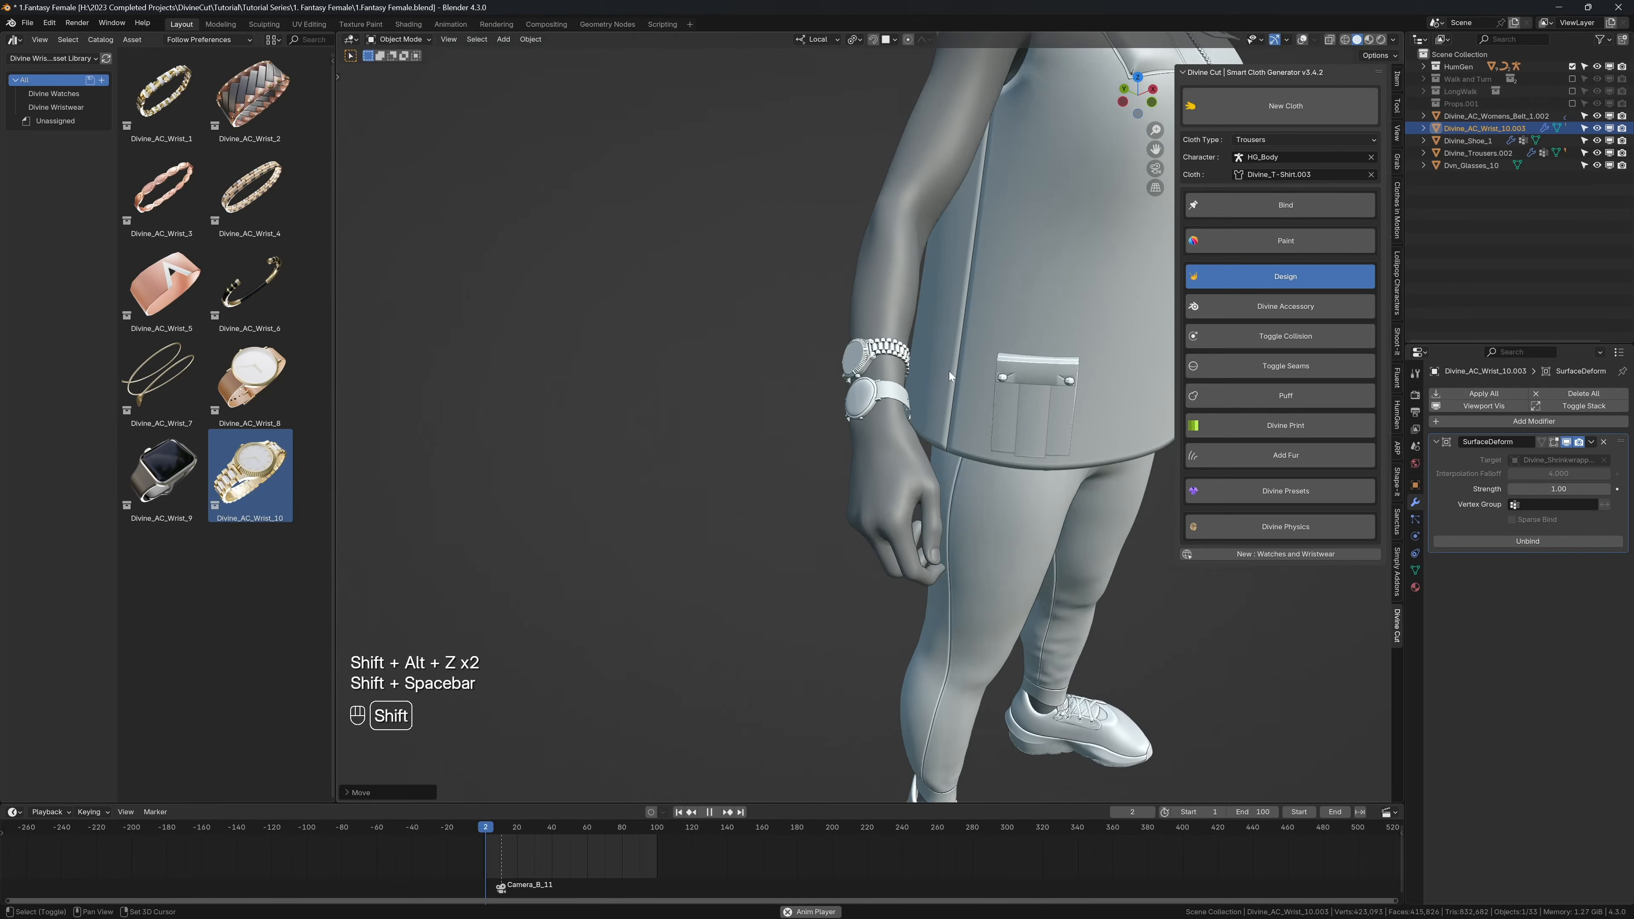
pyautogui.hotkey('shift', 'space')
pyautogui.scroll(-3, 1003, 406)
pyautogui.scroll(2, 1019, 424)
pyautogui.moveTo(1003, 406); pyautogui.dragTo(794, 386, button='middle')
pyautogui.hotkey('shift', 'space')
pyautogui.hotkey('shift', 'space')
pyautogui.hotkey('shift', 'Left')
# Step: Add the Divine_AC_Wrist_7 bracelet from the asset library over the character's left upper arm in front view
pyautogui.hotkey('shift', 'alt', 'z')
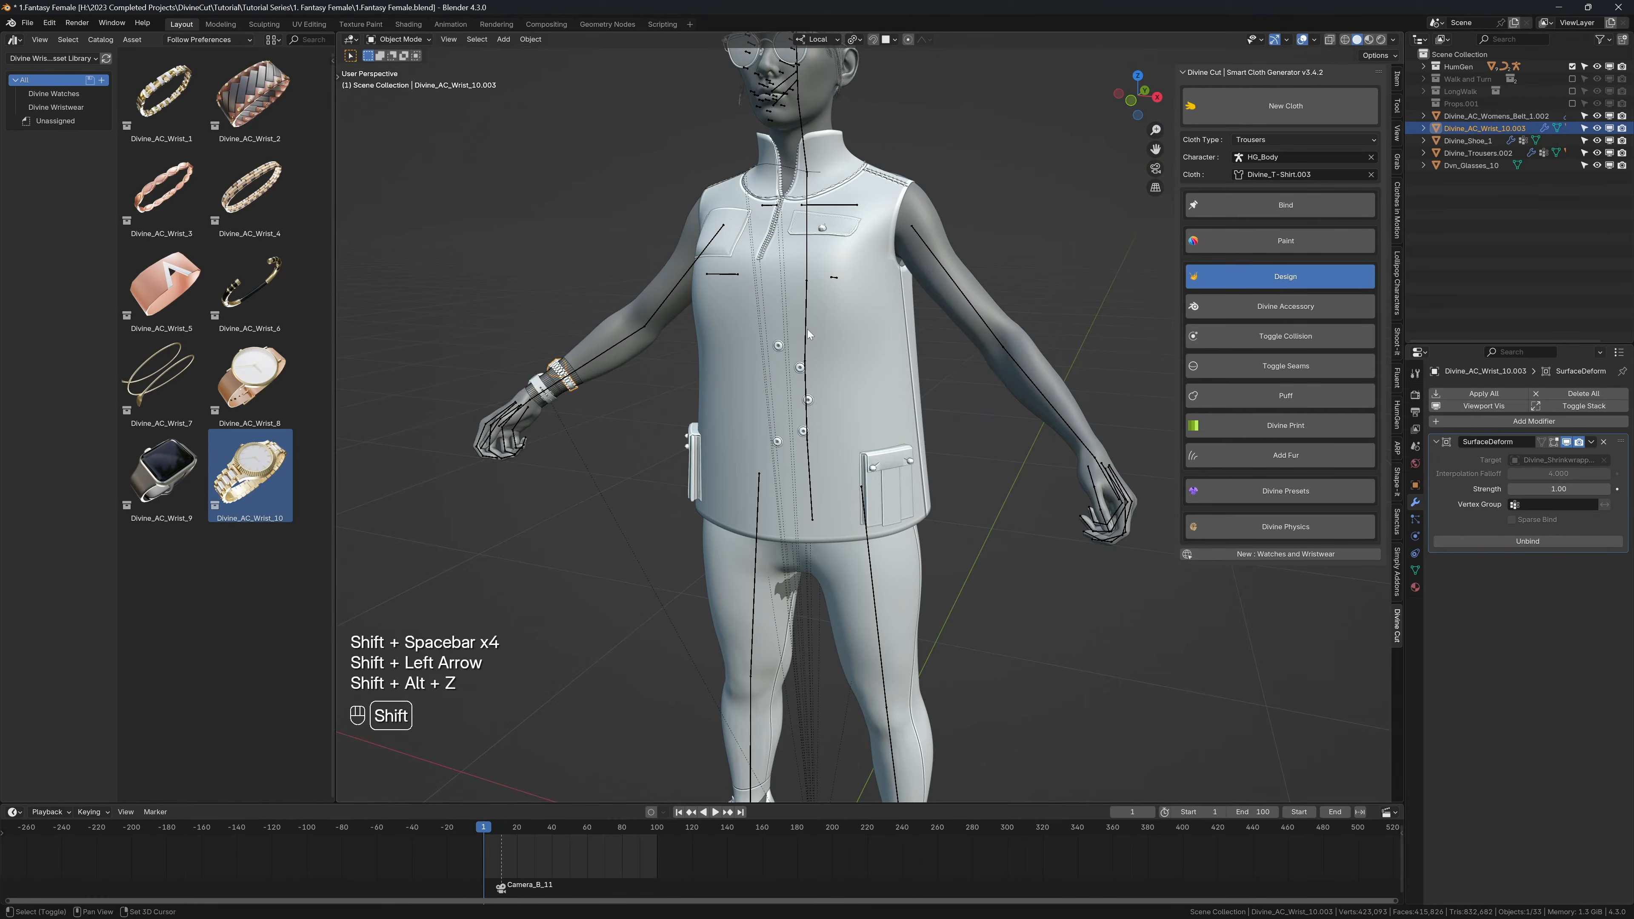
pyautogui.click(170, 385)
pyautogui.press('KP_1')
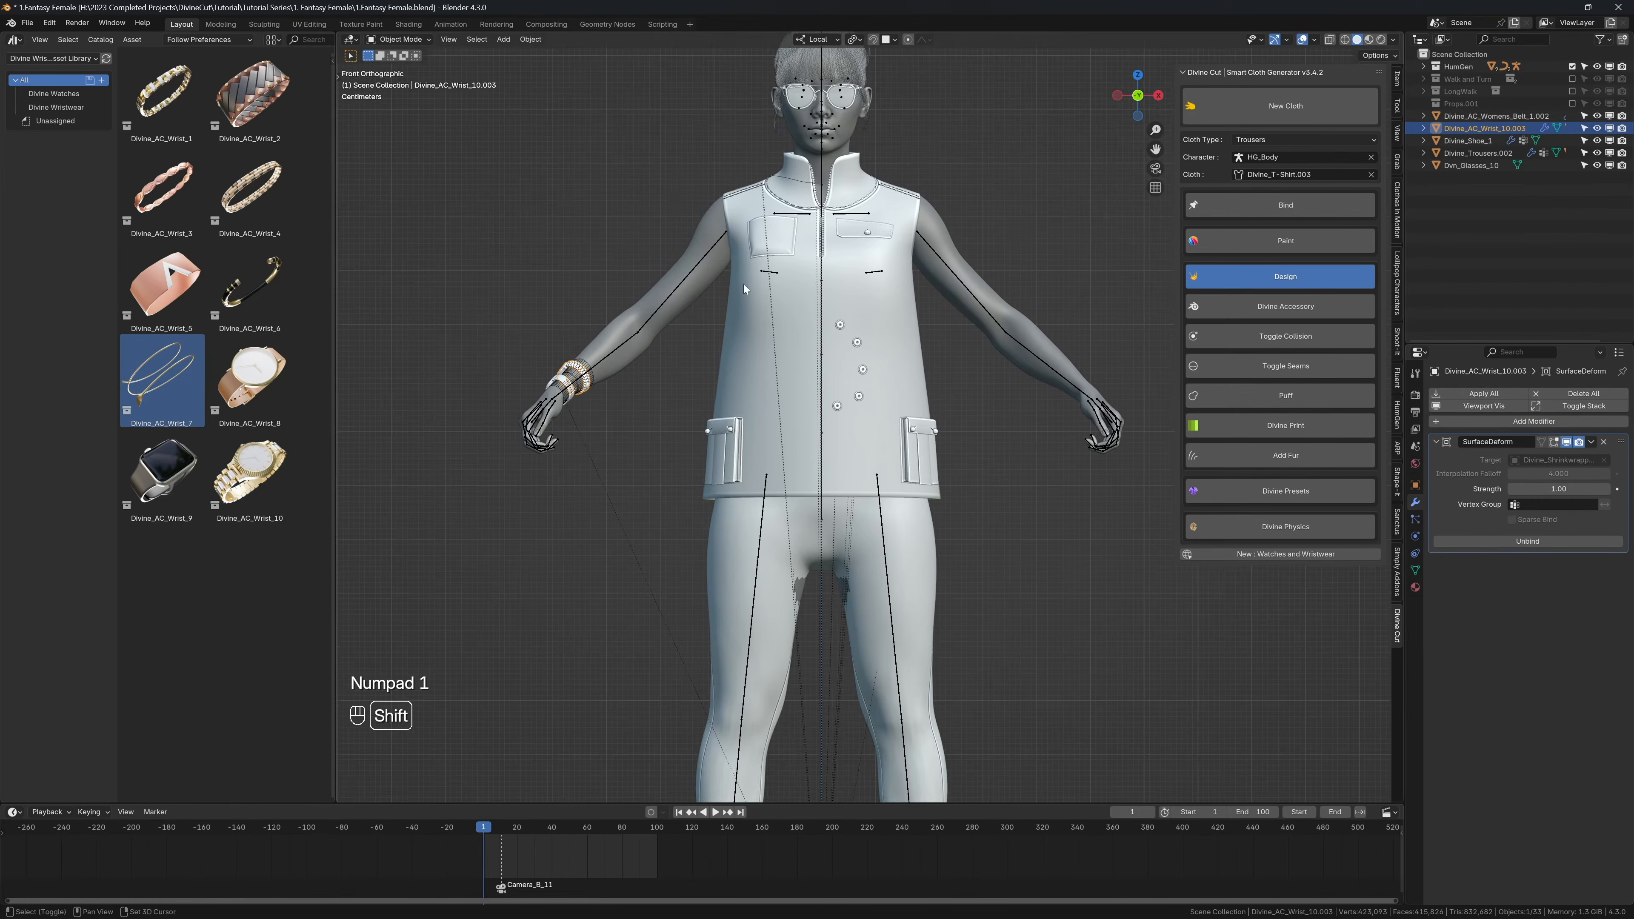
pyautogui.keyDown('shift'); pyautogui.moveTo(744, 289); pyautogui.dragTo(757, 378, button='middle'); pyautogui.keyUp('shift')
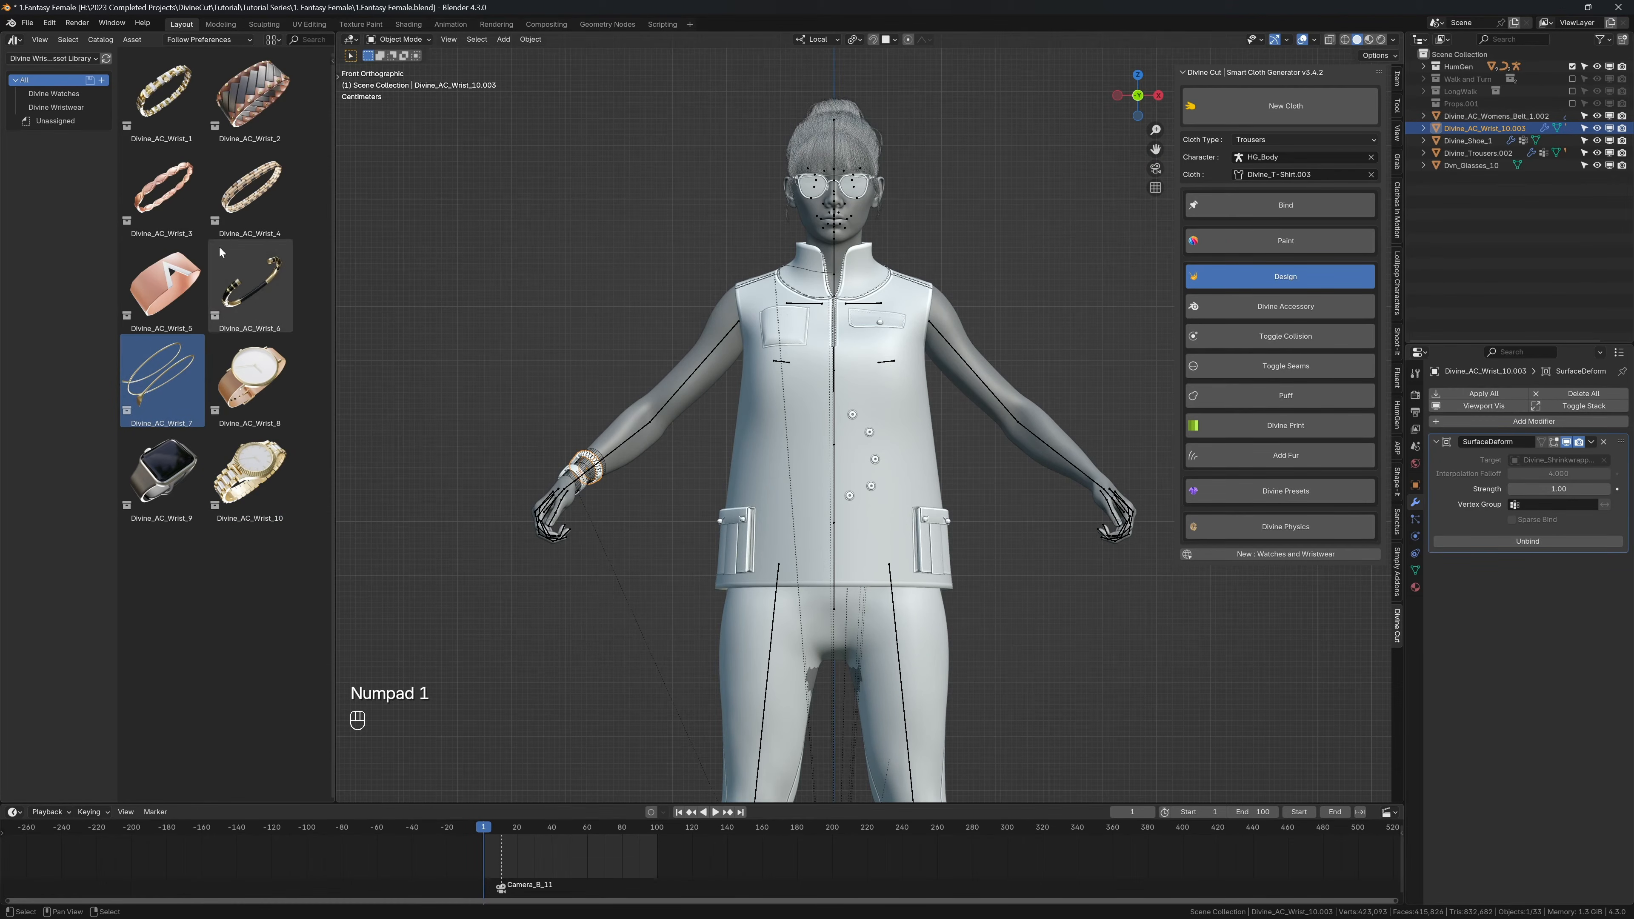
pyautogui.moveTo(164, 366); pyautogui.dragTo(587, 383)
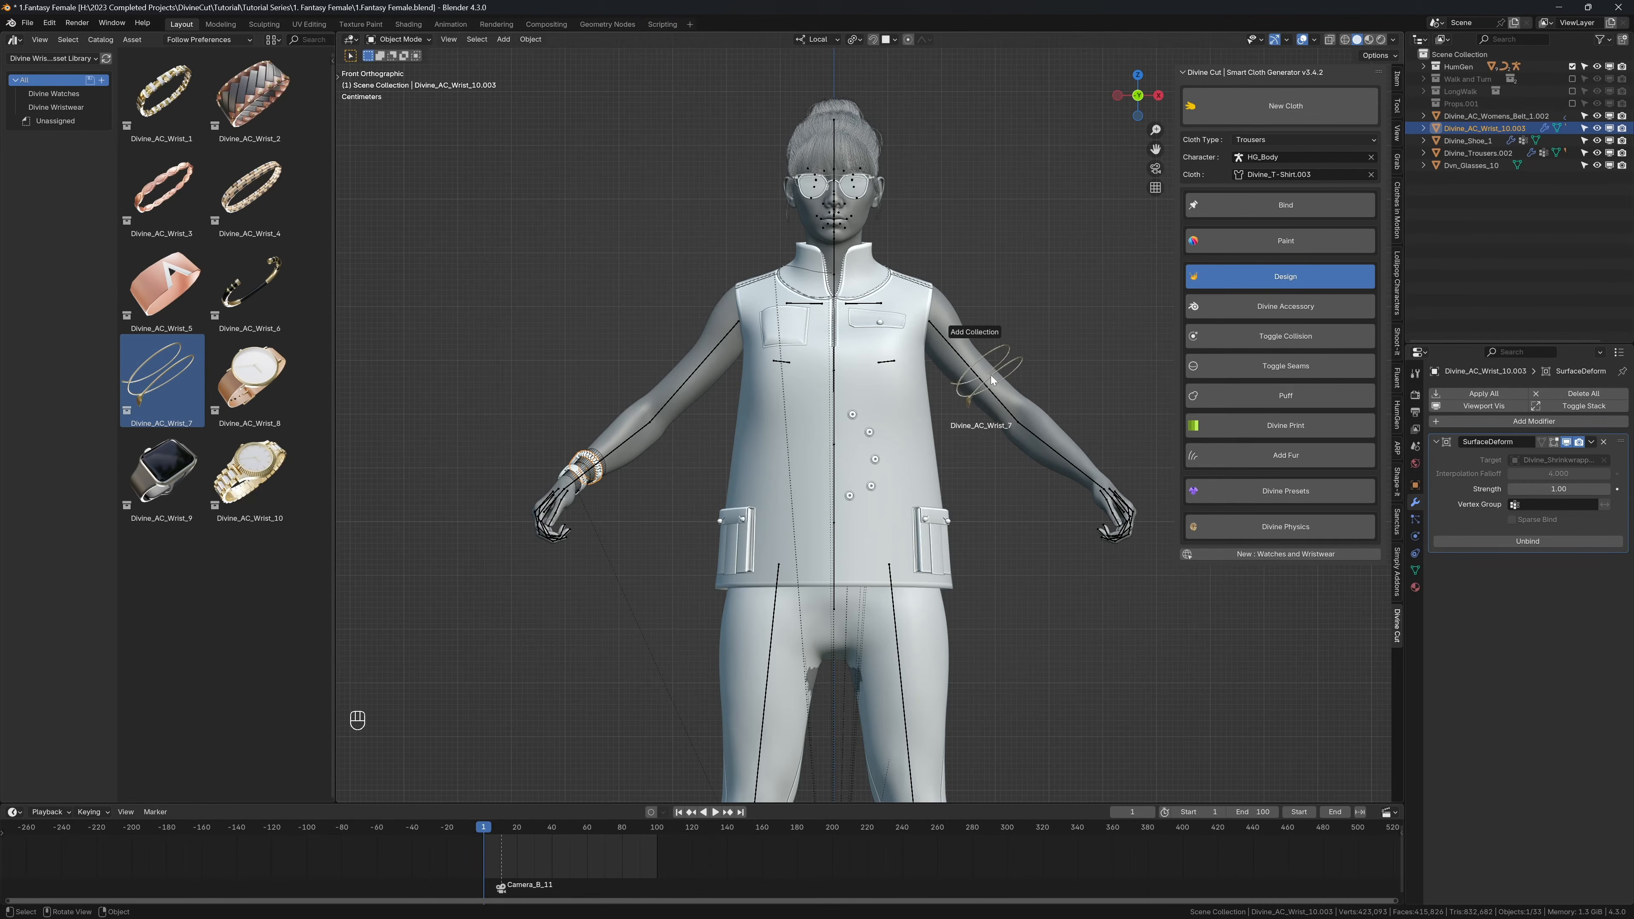
pyautogui.moveTo(979, 369); pyautogui.dragTo(979, 370)
# Step: Scale the Divine_AC_Wrist_7 bracelet down to roughly the width of the left upper arm
pyautogui.keyDown('shift'); pyautogui.moveTo(1048, 418); pyautogui.dragTo(893, 463, button='middle'); pyautogui.keyUp('shift')
pyautogui.scroll(3, 893, 462)
pyautogui.press('s')
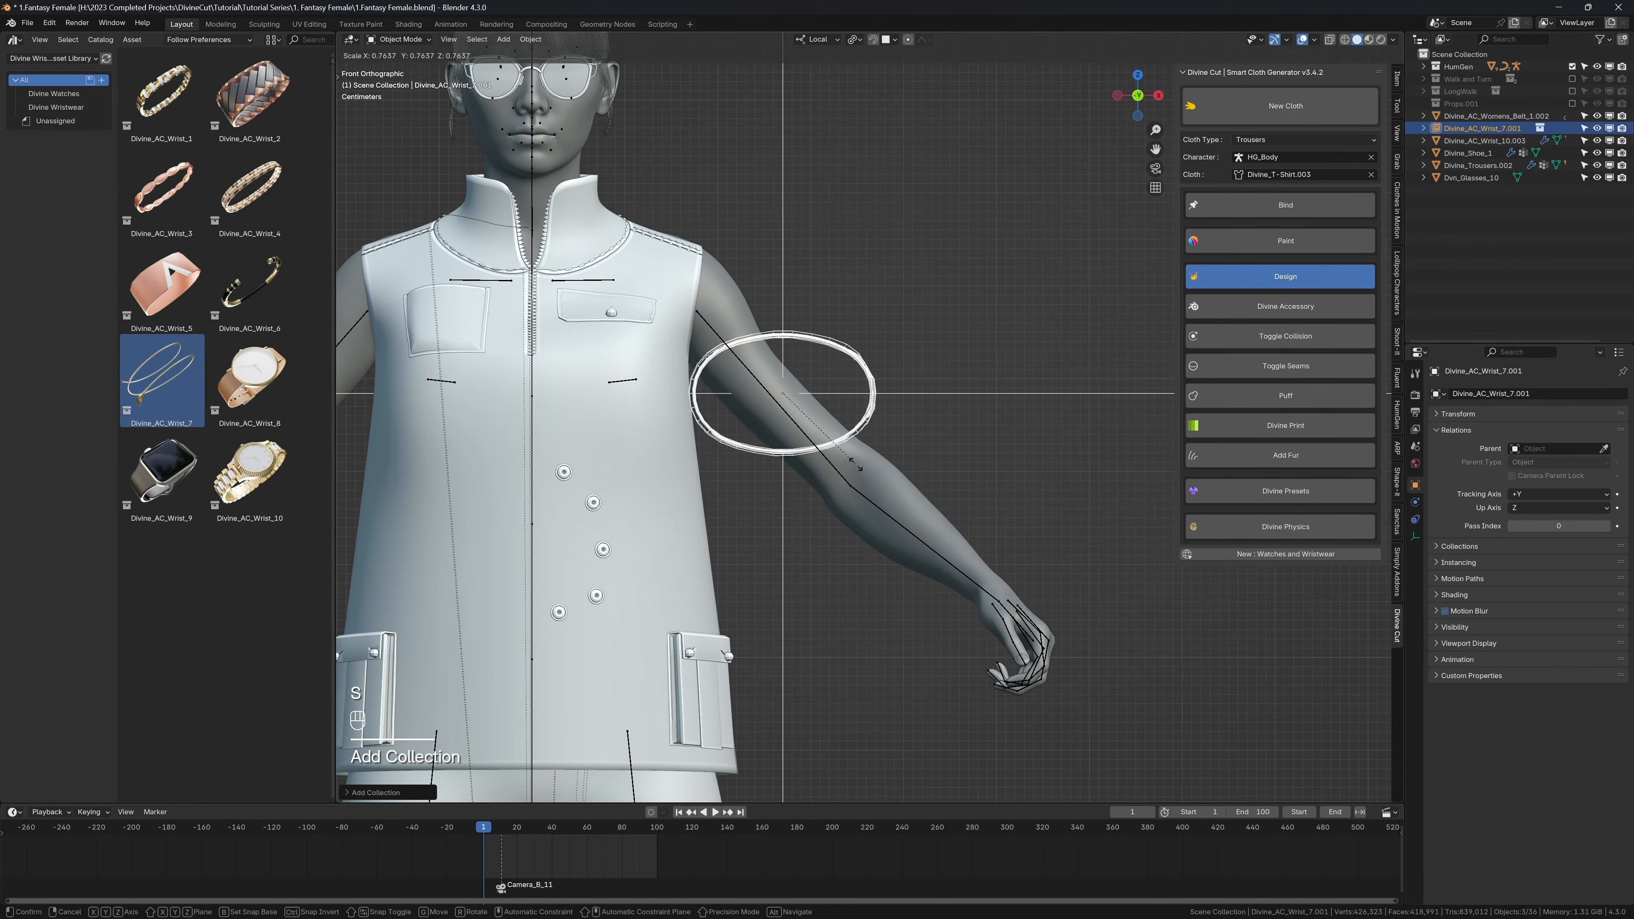
pyautogui.click(844, 449)
# Step: Rotate the bracelet about 90 degrees in top view, move it onto the upper arm, and resize it
pyautogui.press('KP_7')
pyautogui.press('r')
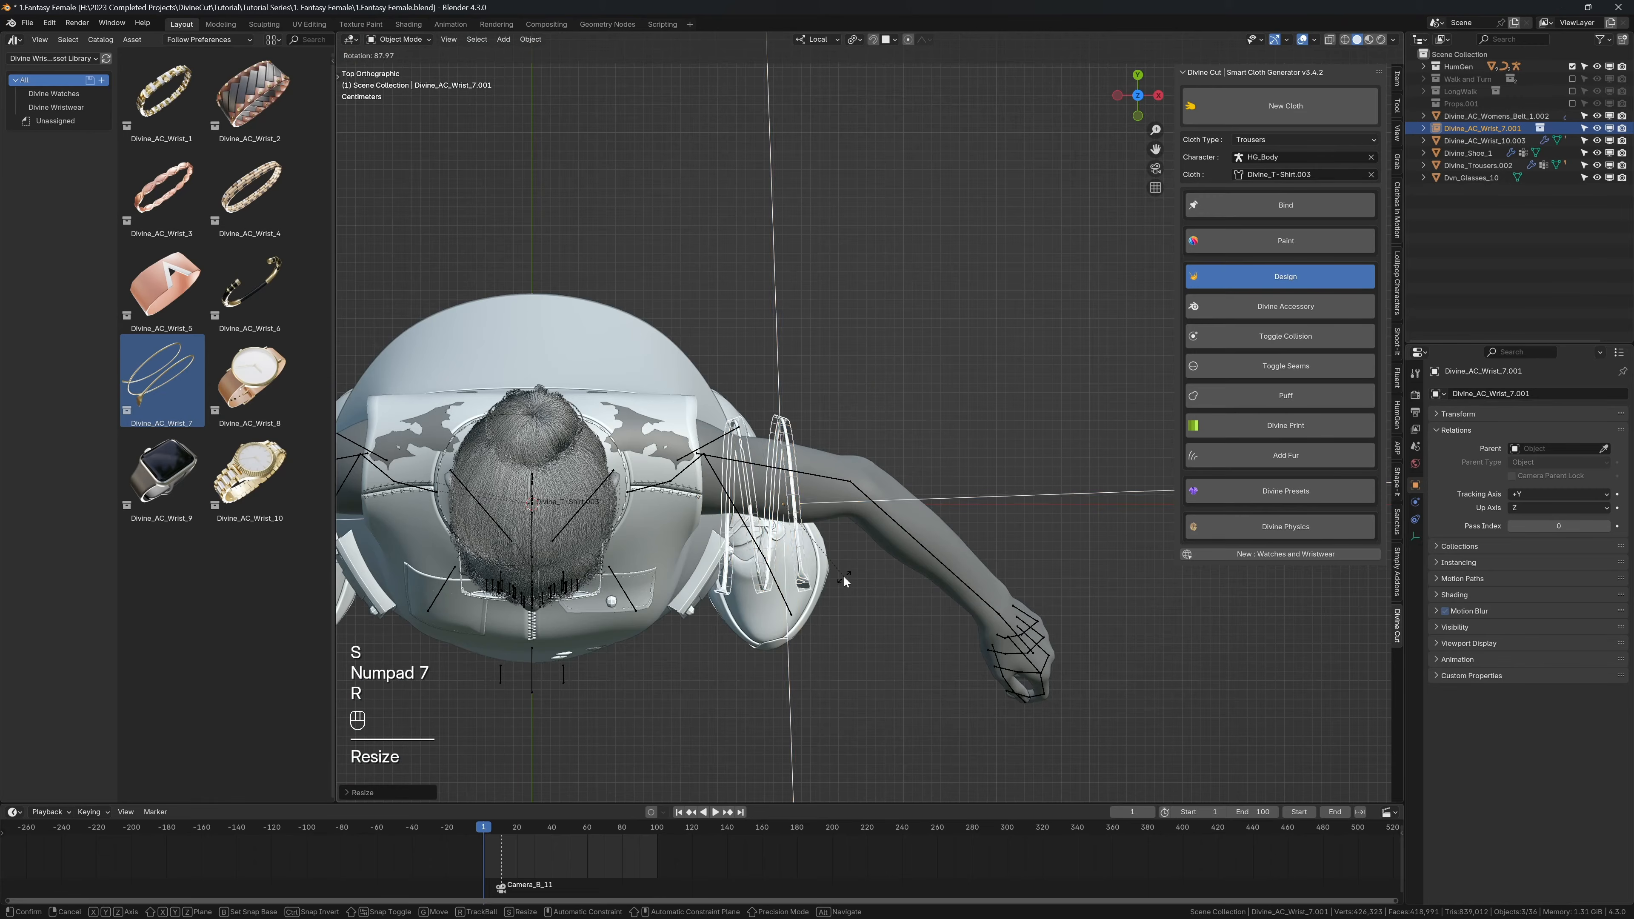
pyautogui.click(847, 566)
pyautogui.press('g')
pyautogui.click(849, 551)
pyautogui.press('s')
pyautogui.click(833, 542)
# Step: Rotate the bracelet about 33 degrees in front view and move it onto the character's left upper arm
pyautogui.press('KP_0')
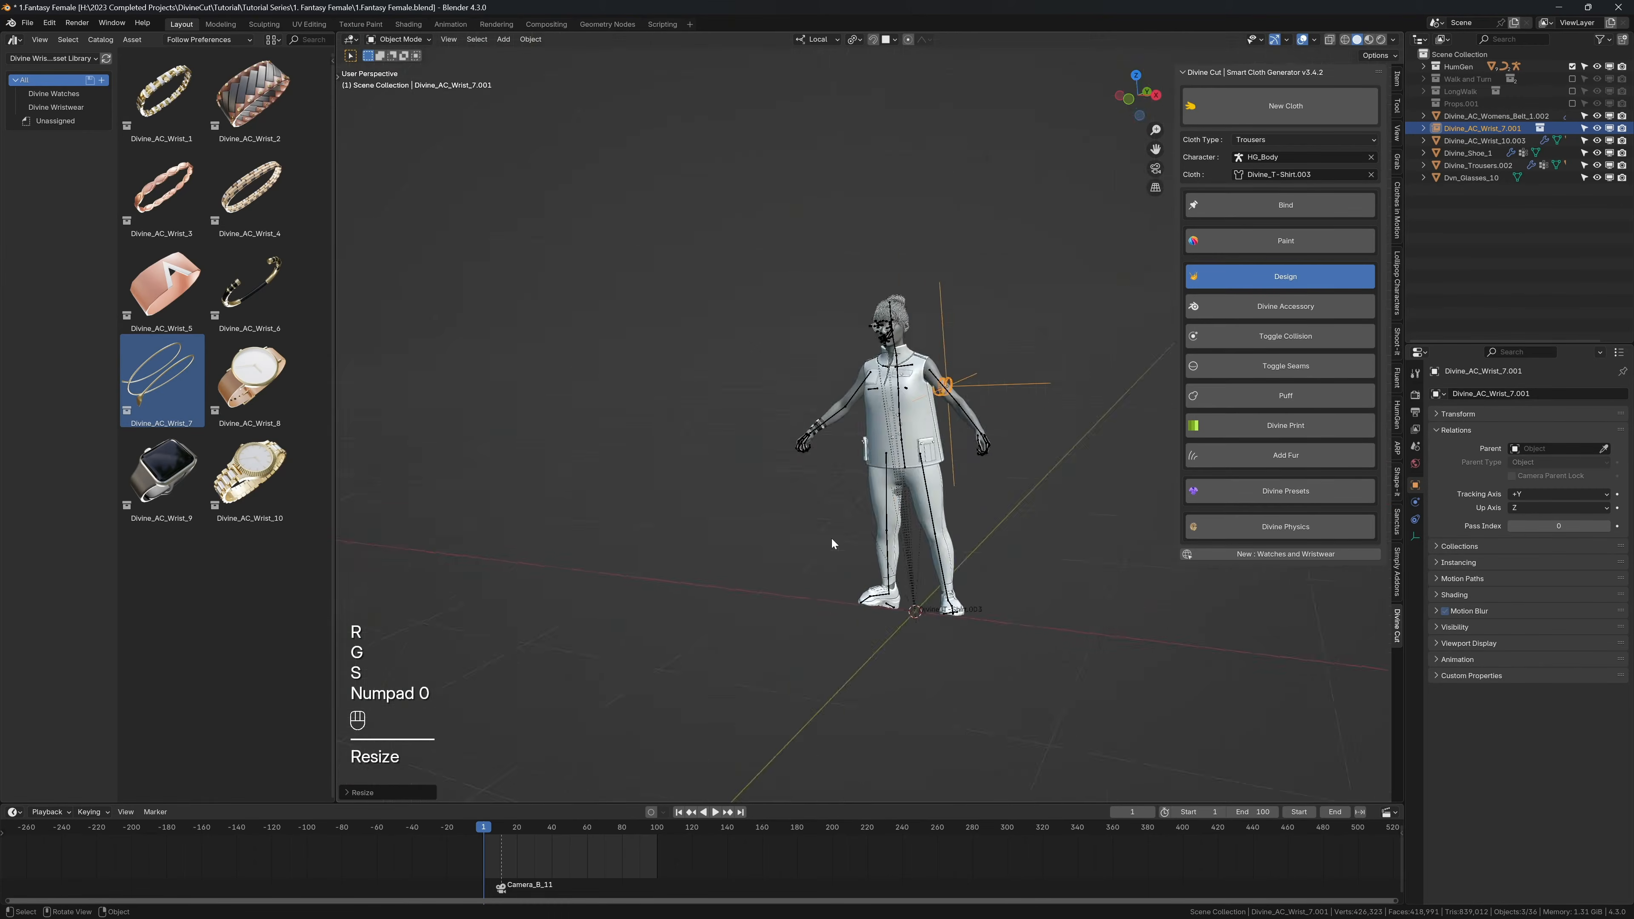
pyautogui.press('Right')
pyautogui.press('KP_1')
pyautogui.press('r')
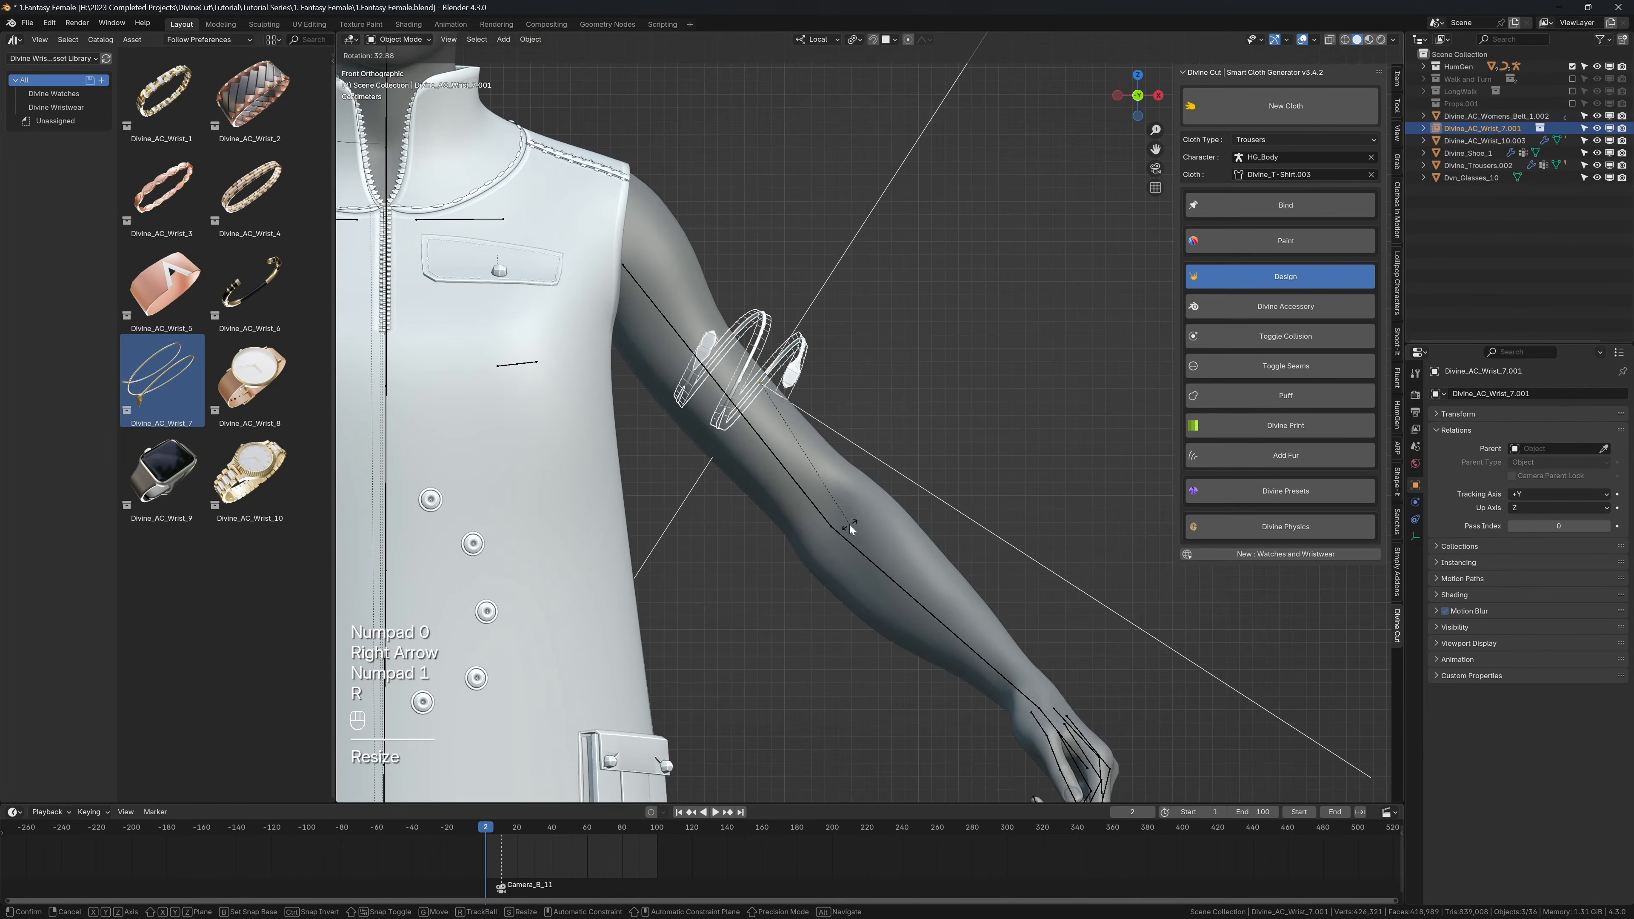
pyautogui.click(849, 534)
pyautogui.press('g')
pyautogui.click(854, 572)
pyautogui.hotkey('alt', 'shift', 'z')
pyautogui.moveTo(852, 571); pyautogui.dragTo(701, 572, button='middle')
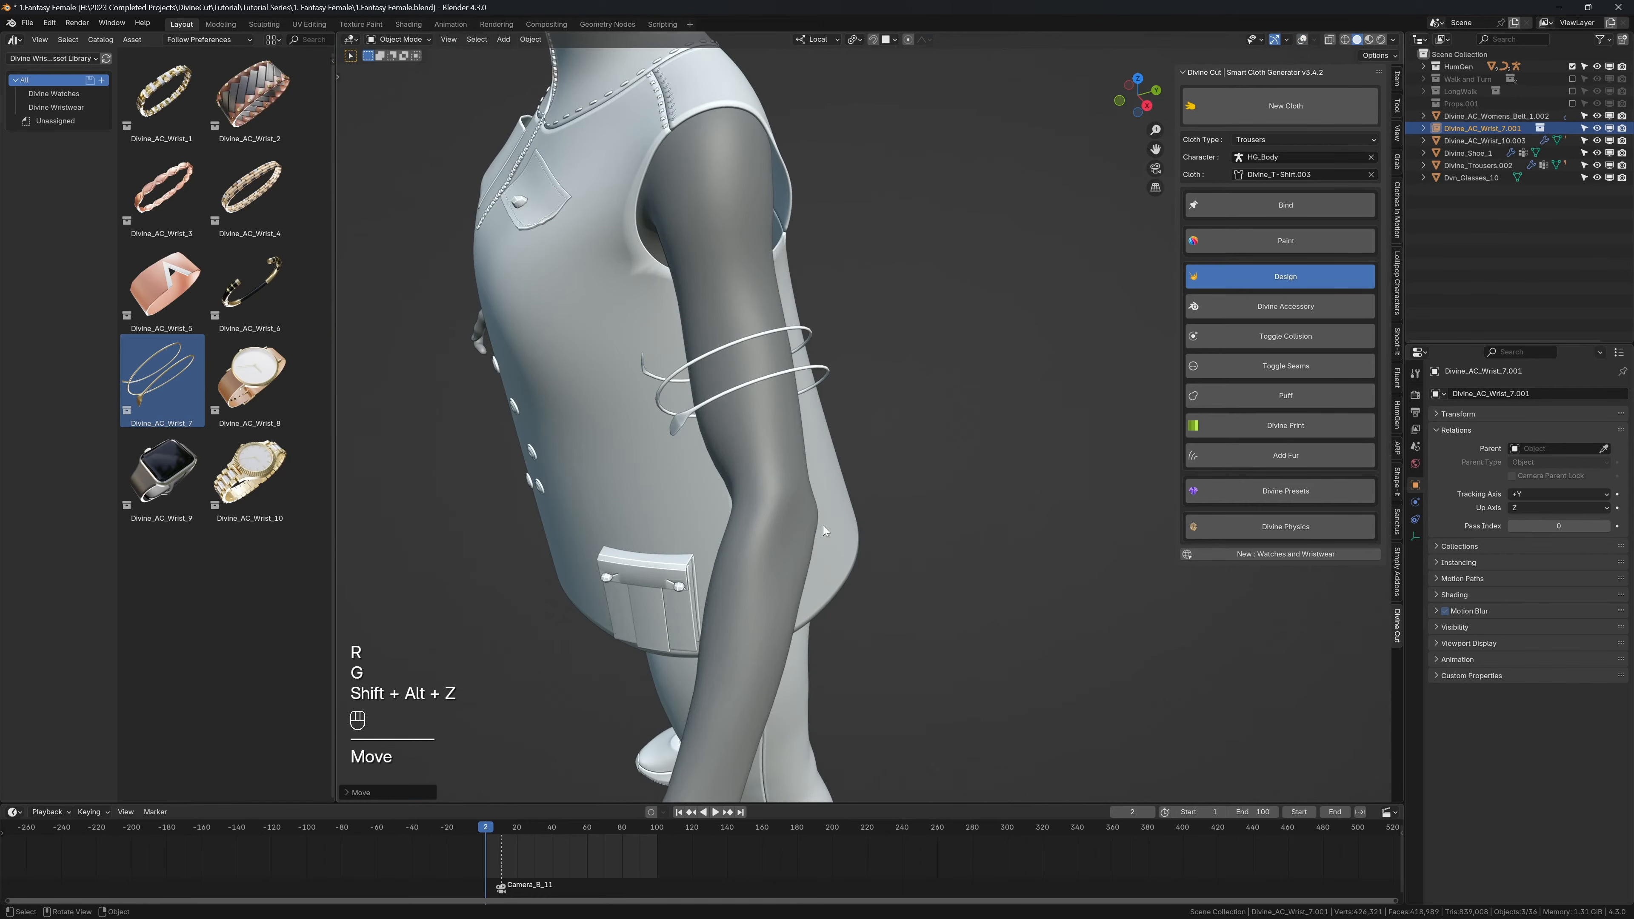
# Step: Scale the upper-arm bracelet along its local X and Z axes to match the arm's thickness
pyautogui.press('s')
pyautogui.press('x')
pyautogui.click(783, 512)
pyautogui.press('t')
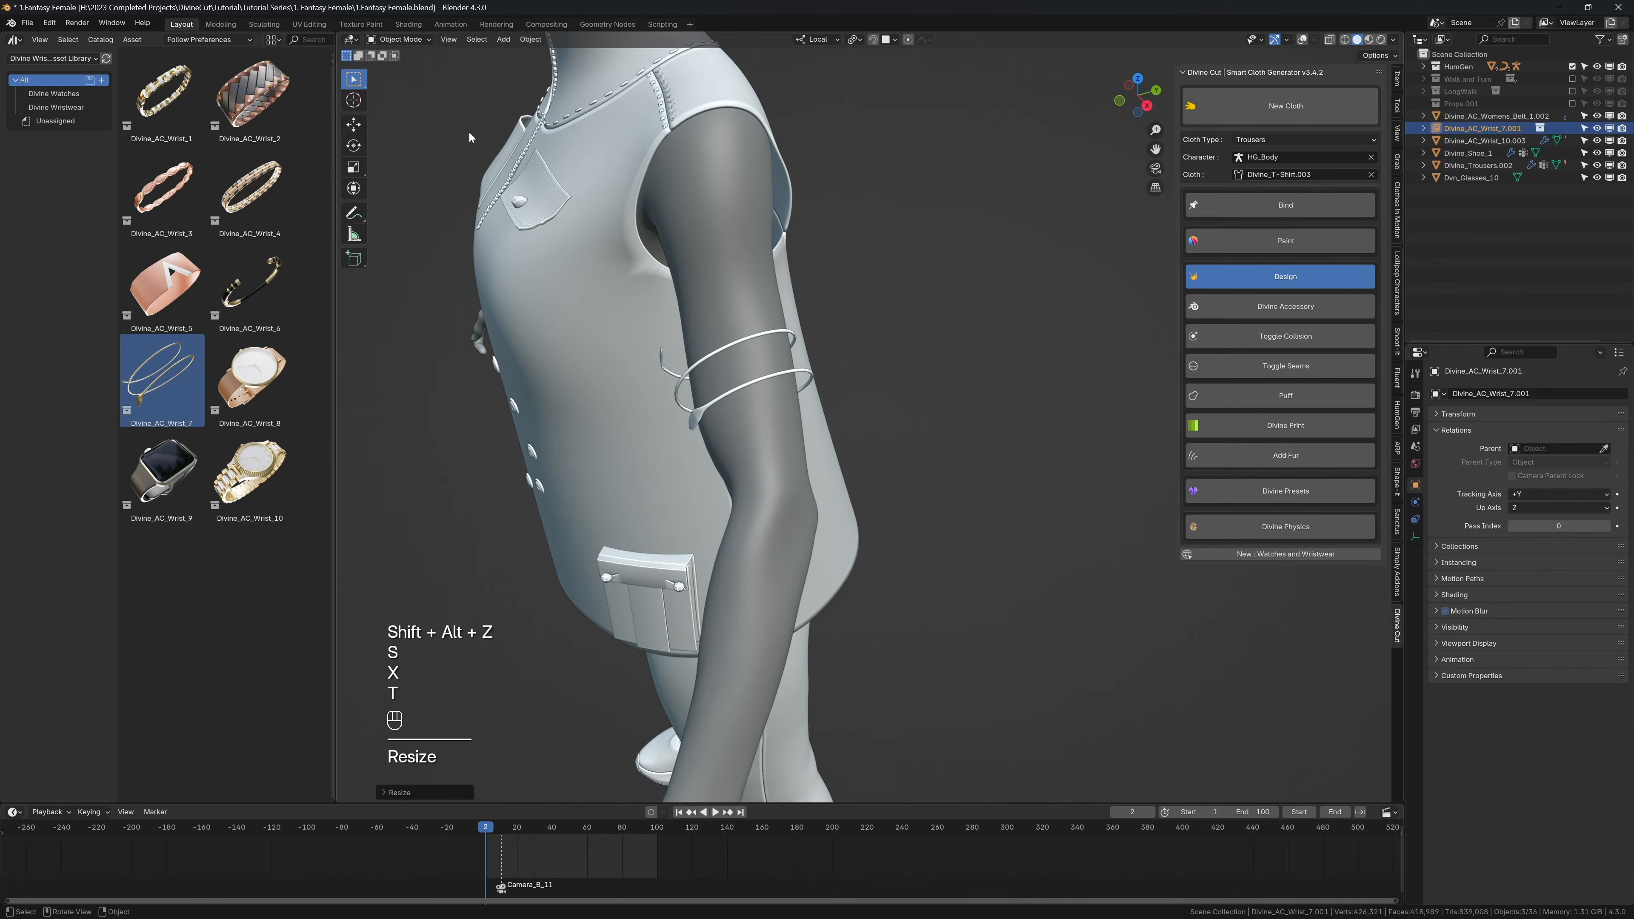
pyautogui.hotkey('shift', 'alt', 'z')
pyautogui.moveTo(804, 321)
pyautogui.mouseDown(button='middle')
pyautogui.moveTo(926, 255)
pyautogui.moveTo(798, 379)
pyautogui.moveTo(809, 353)
pyautogui.mouseUp(button='middle')
pyautogui.press('s')
pyautogui.press('z')
pyautogui.click(955, 259)
# Step: Rotate the bracelet slightly to align its loops with the upper arm
pyautogui.press('r')
pyautogui.click(956, 288)
pyautogui.press('r')
pyautogui.click(945, 333)
pyautogui.moveTo(952, 329); pyautogui.dragTo(1080, 314, button='middle')
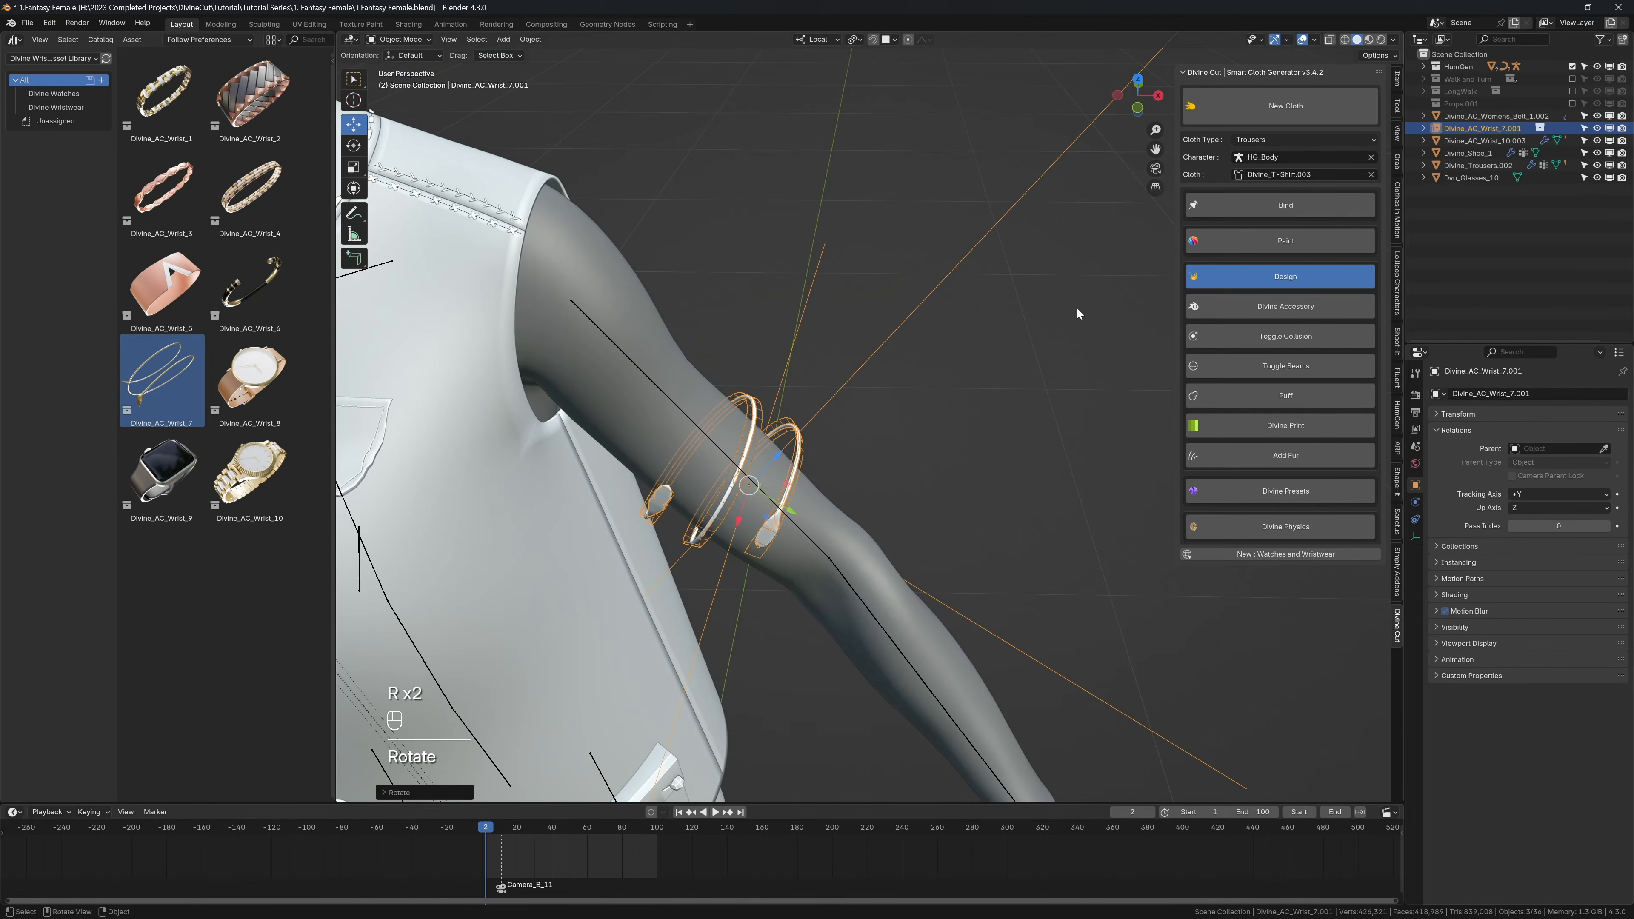
# Step: Convert the upper-arm bracelet with Divine Accessory so it wraps onto the arm
pyautogui.hotkey('shift', 'alt', 'z')
pyautogui.moveTo(777, 412); pyautogui.dragTo(813, 383, button='middle')
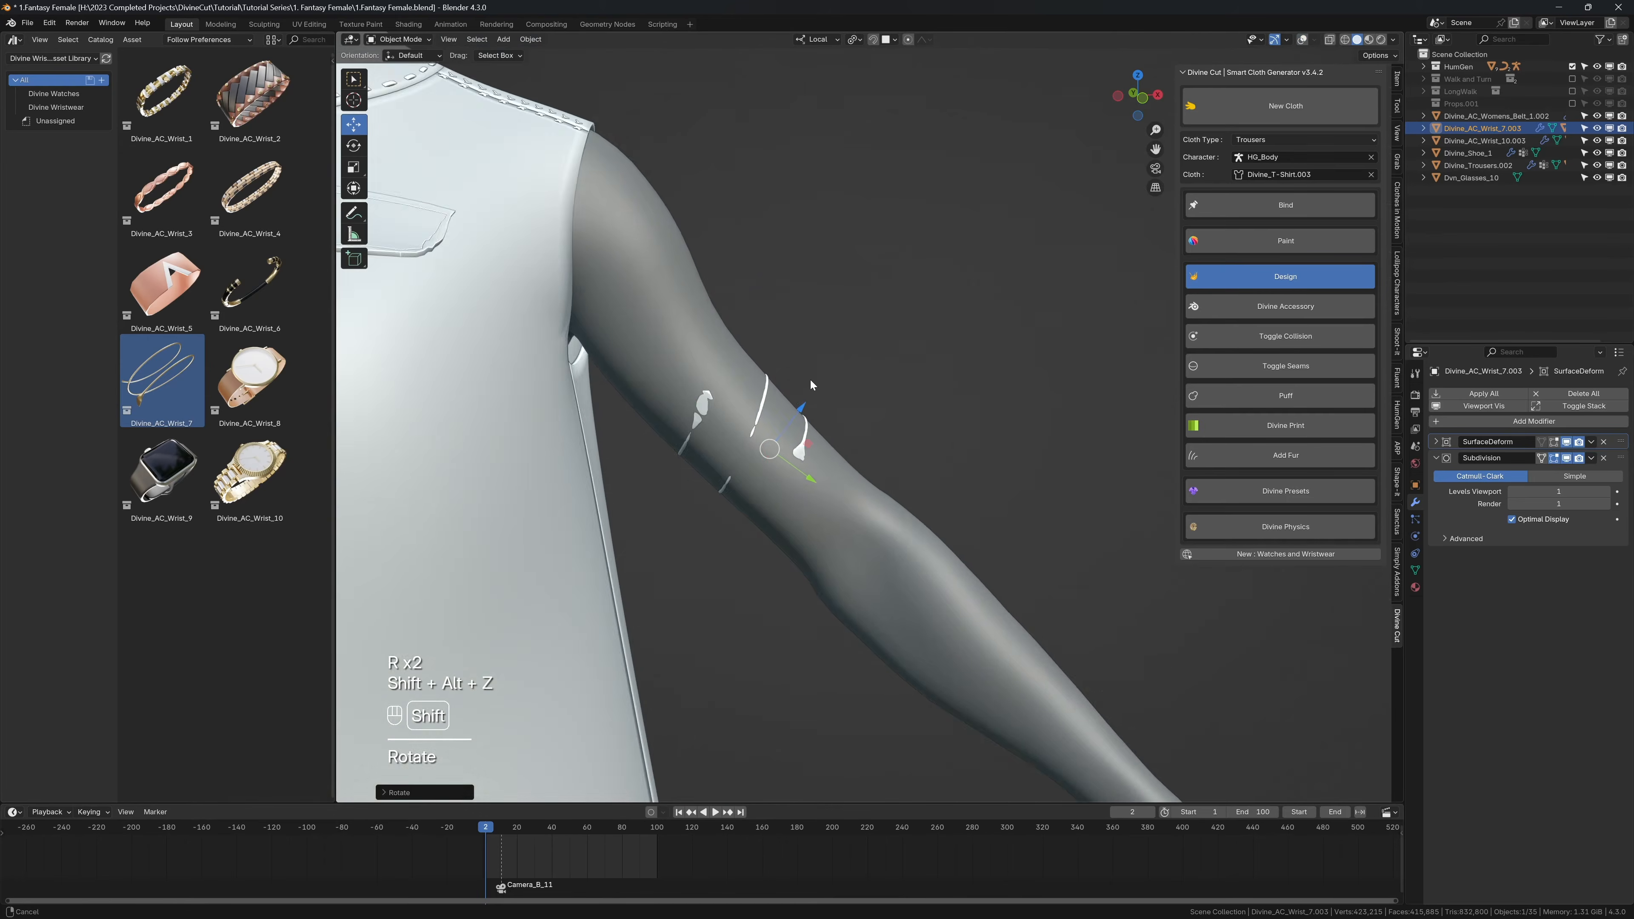
pyautogui.scroll(2, 784, 376)
pyautogui.hotkey('shift', 'alt', 'z')
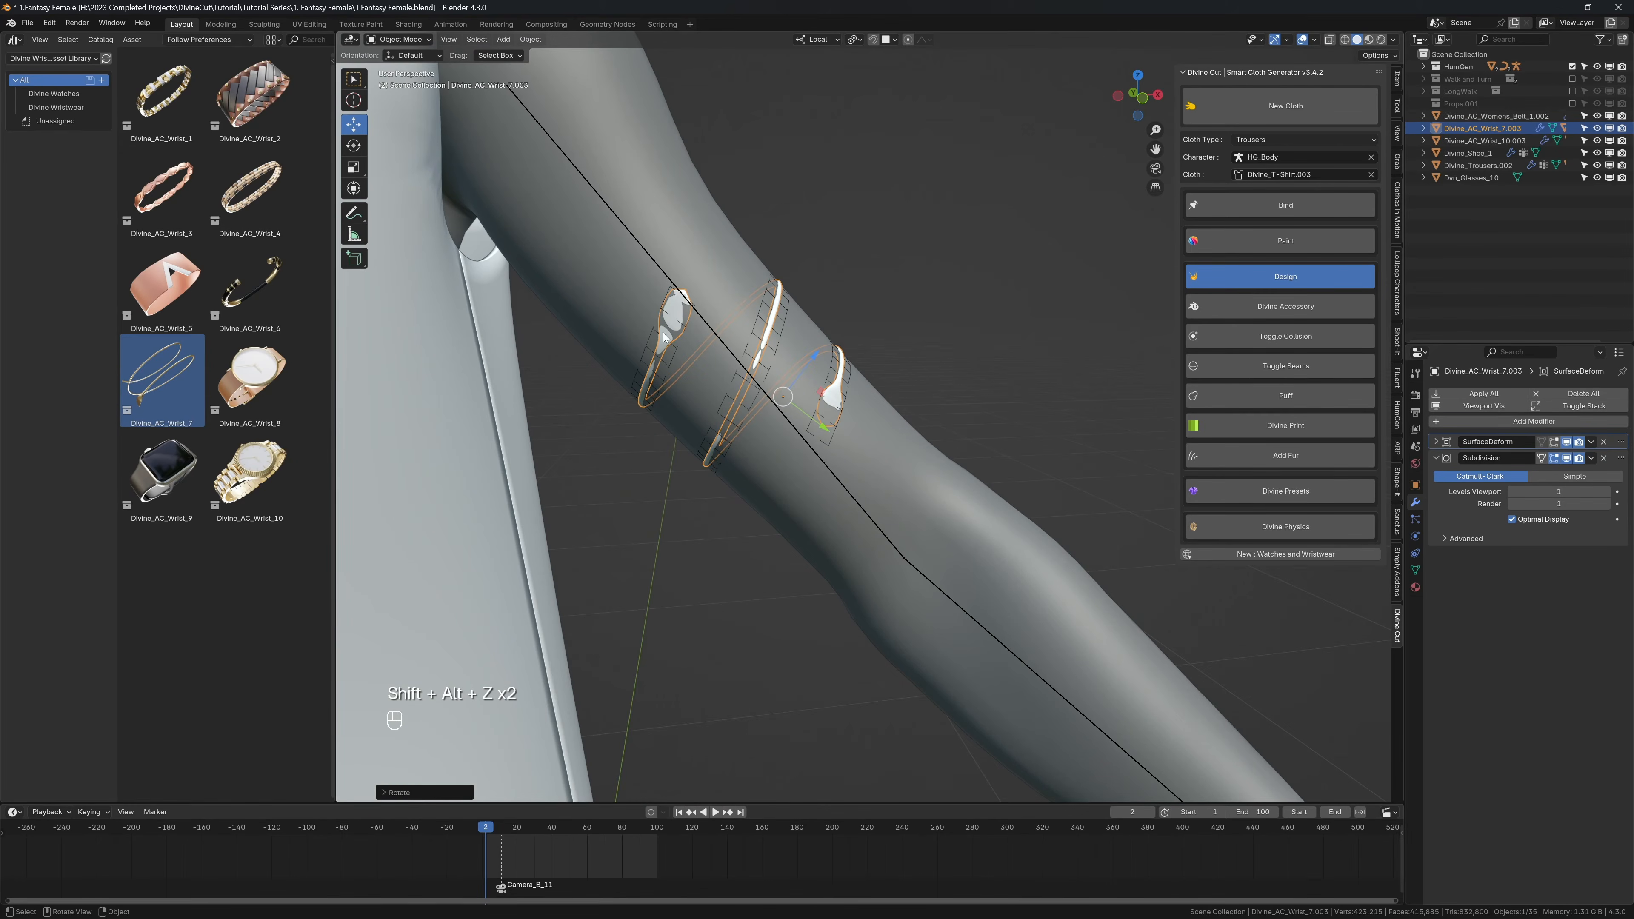
# Step: Select the bracelet's shrinkwrapper cage and set its Shrinkwrap offset to 0.003 m
pyautogui.click(762, 317)
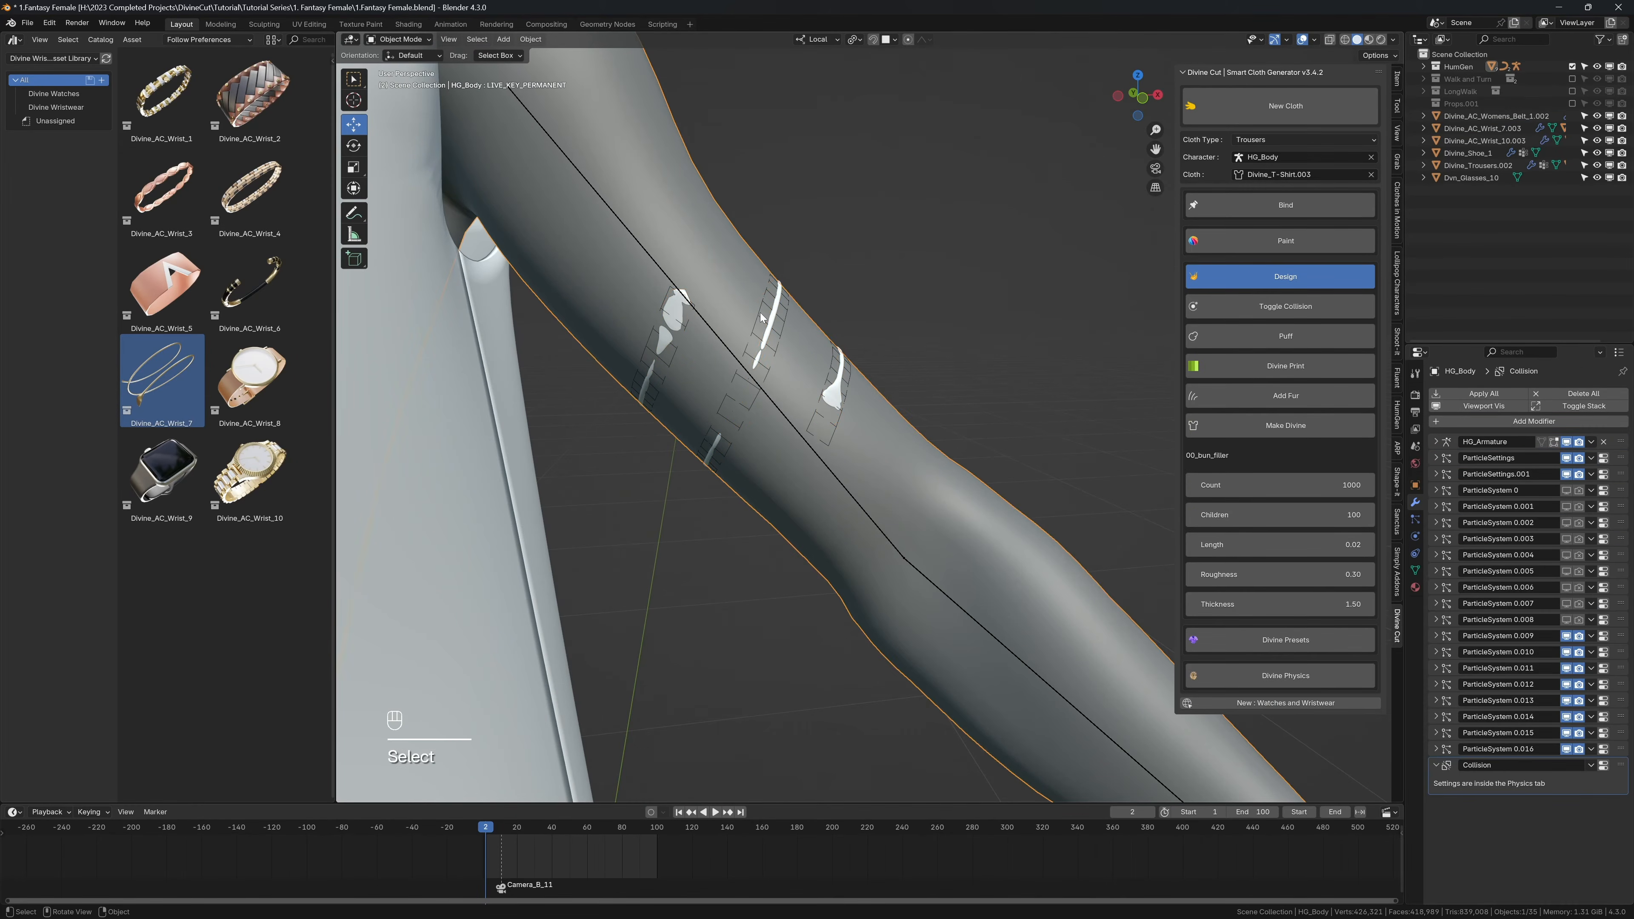
pyautogui.click(758, 318)
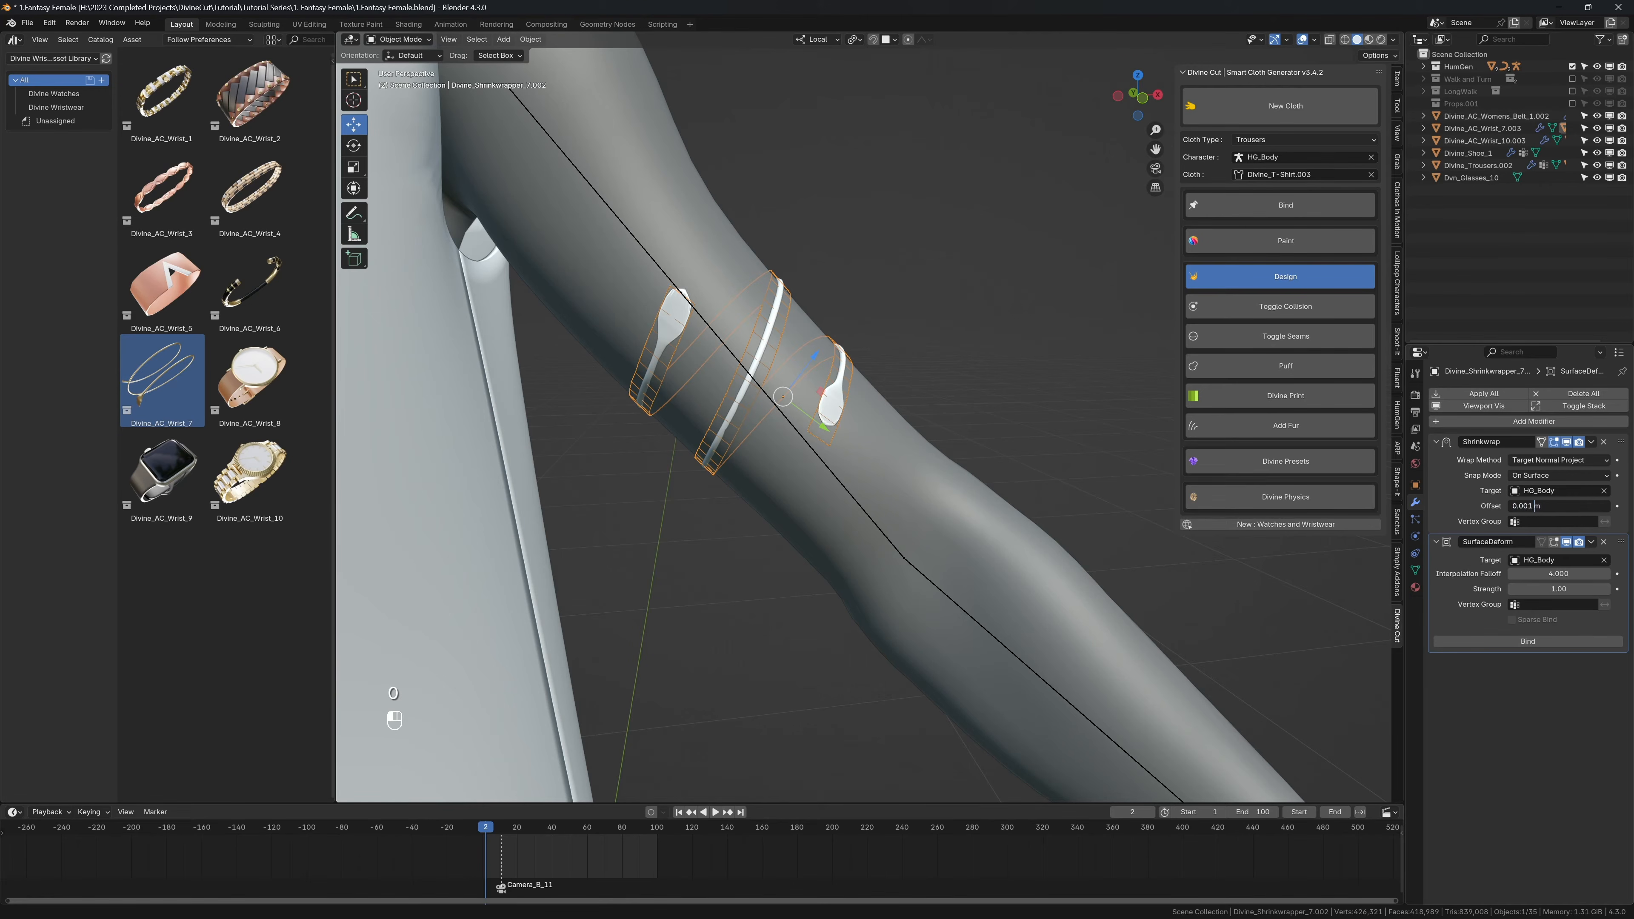
pyautogui.press('Return')
pyautogui.hotkey('shift', 'alt', 'z')
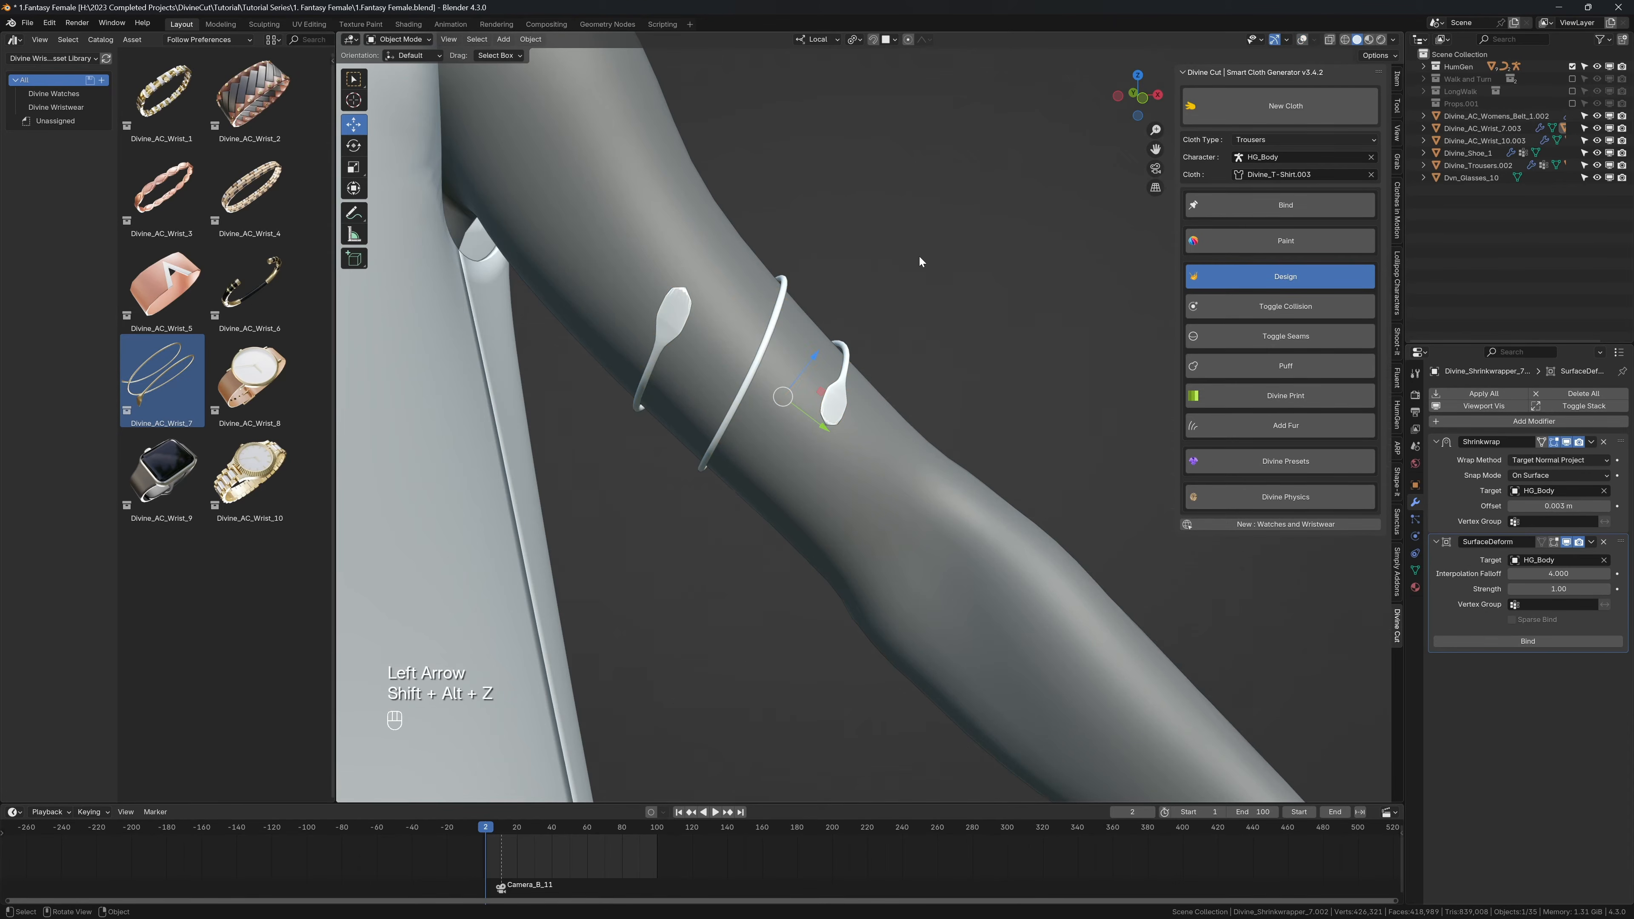
pyautogui.hotkey('shift', 'alt', 'z')
pyautogui.moveTo(919, 259); pyautogui.dragTo(828, 276, button='middle')
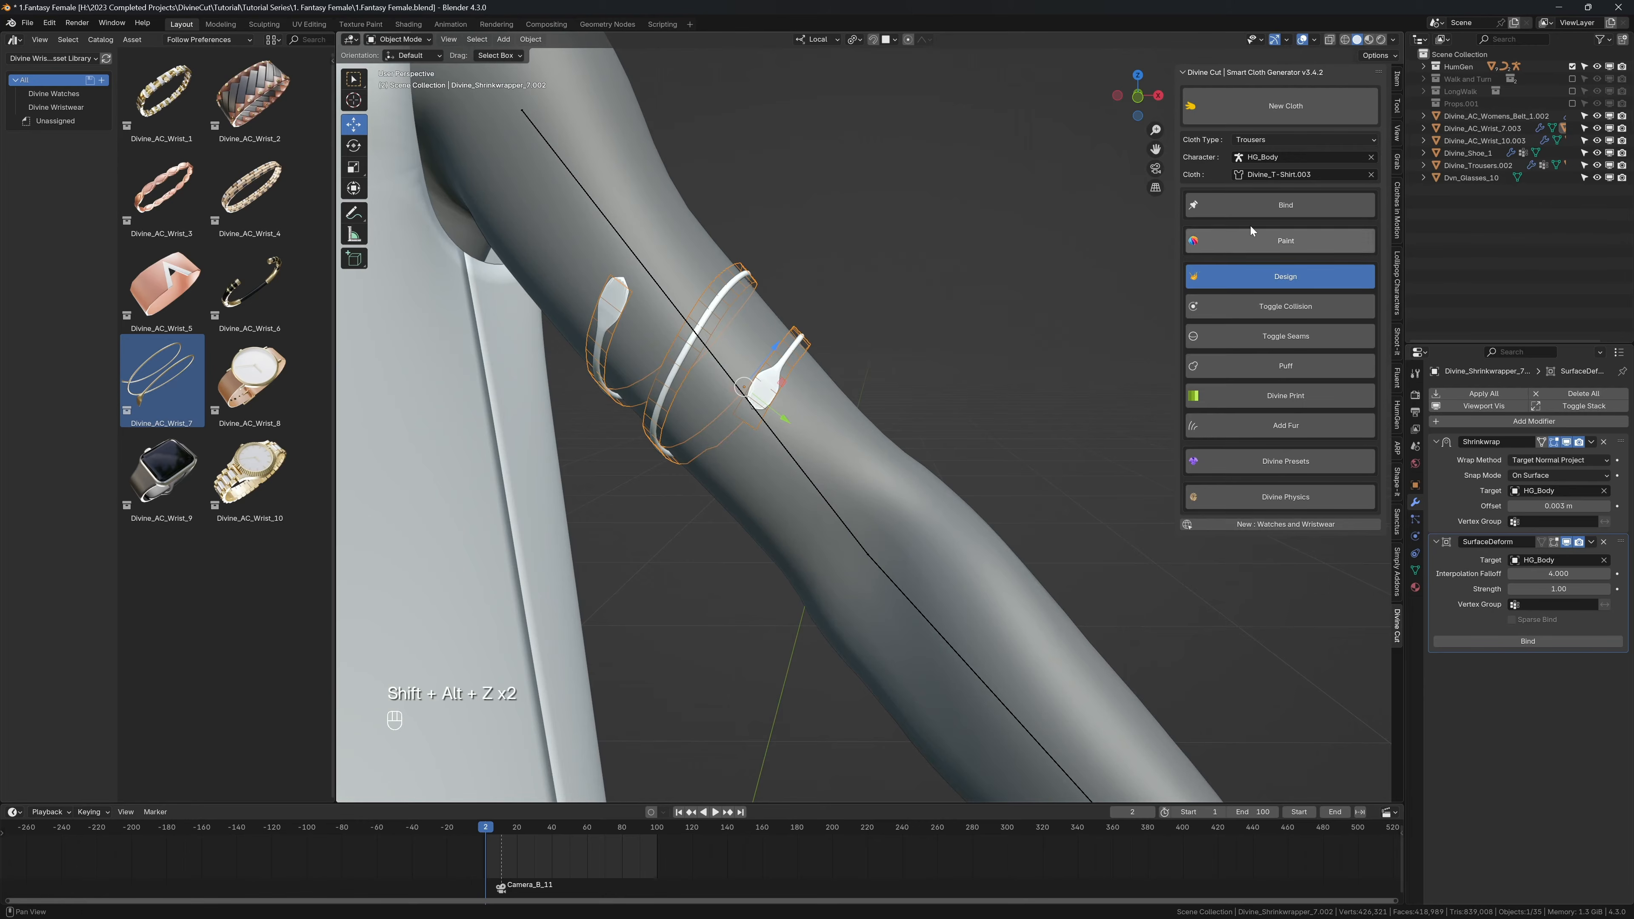
# Step: Select the upper-arm bracelet mesh and bind it to the body
pyautogui.click(747, 271)
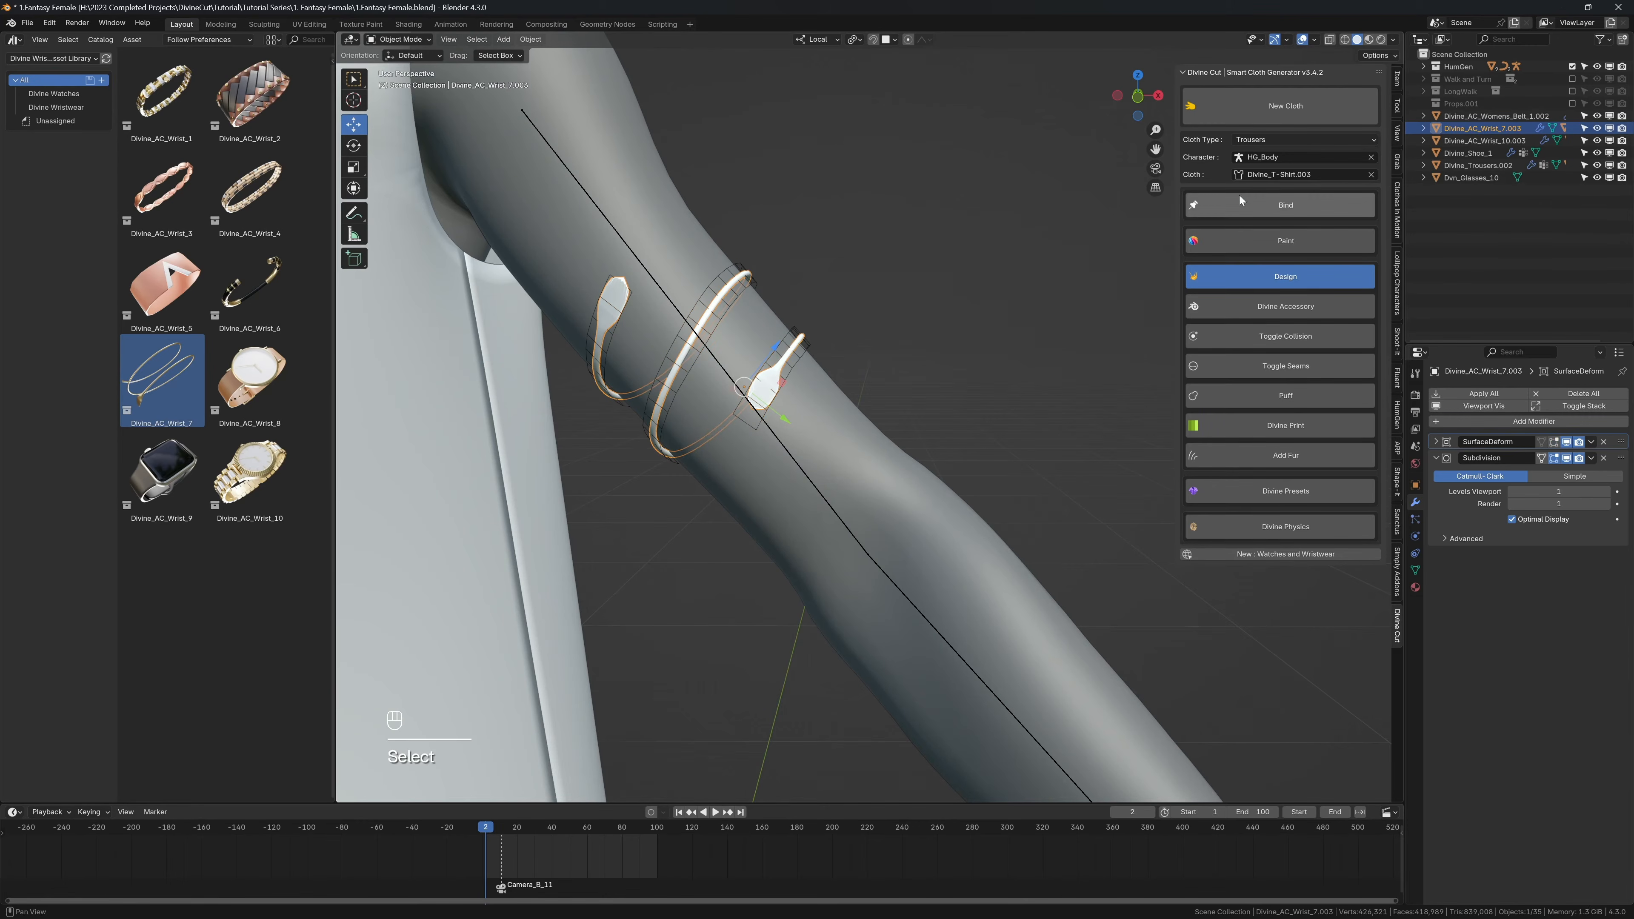
pyautogui.hotkey('shift', 'alt', 'z')
pyautogui.scroll(-8, 806, 297)
# Step: Play the animation without overlays to examine how the upper-arm bracelet follows the arm, and return to the first frame
pyautogui.press('n')
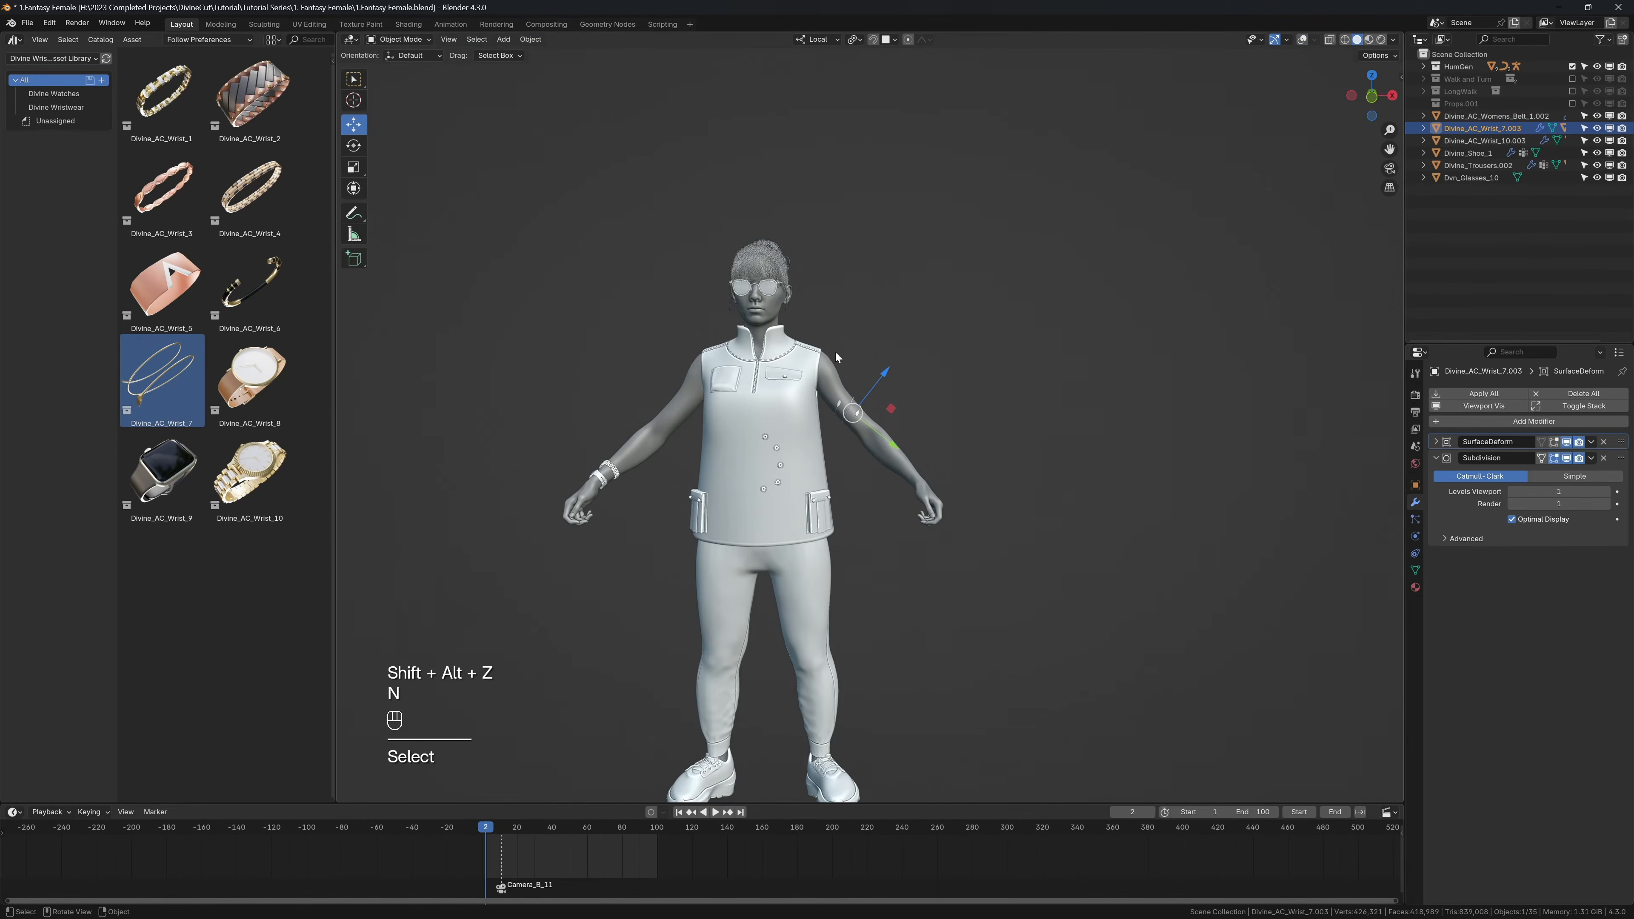
pyautogui.hotkey('shift', 'space')
pyautogui.hotkey('shift', 'space')
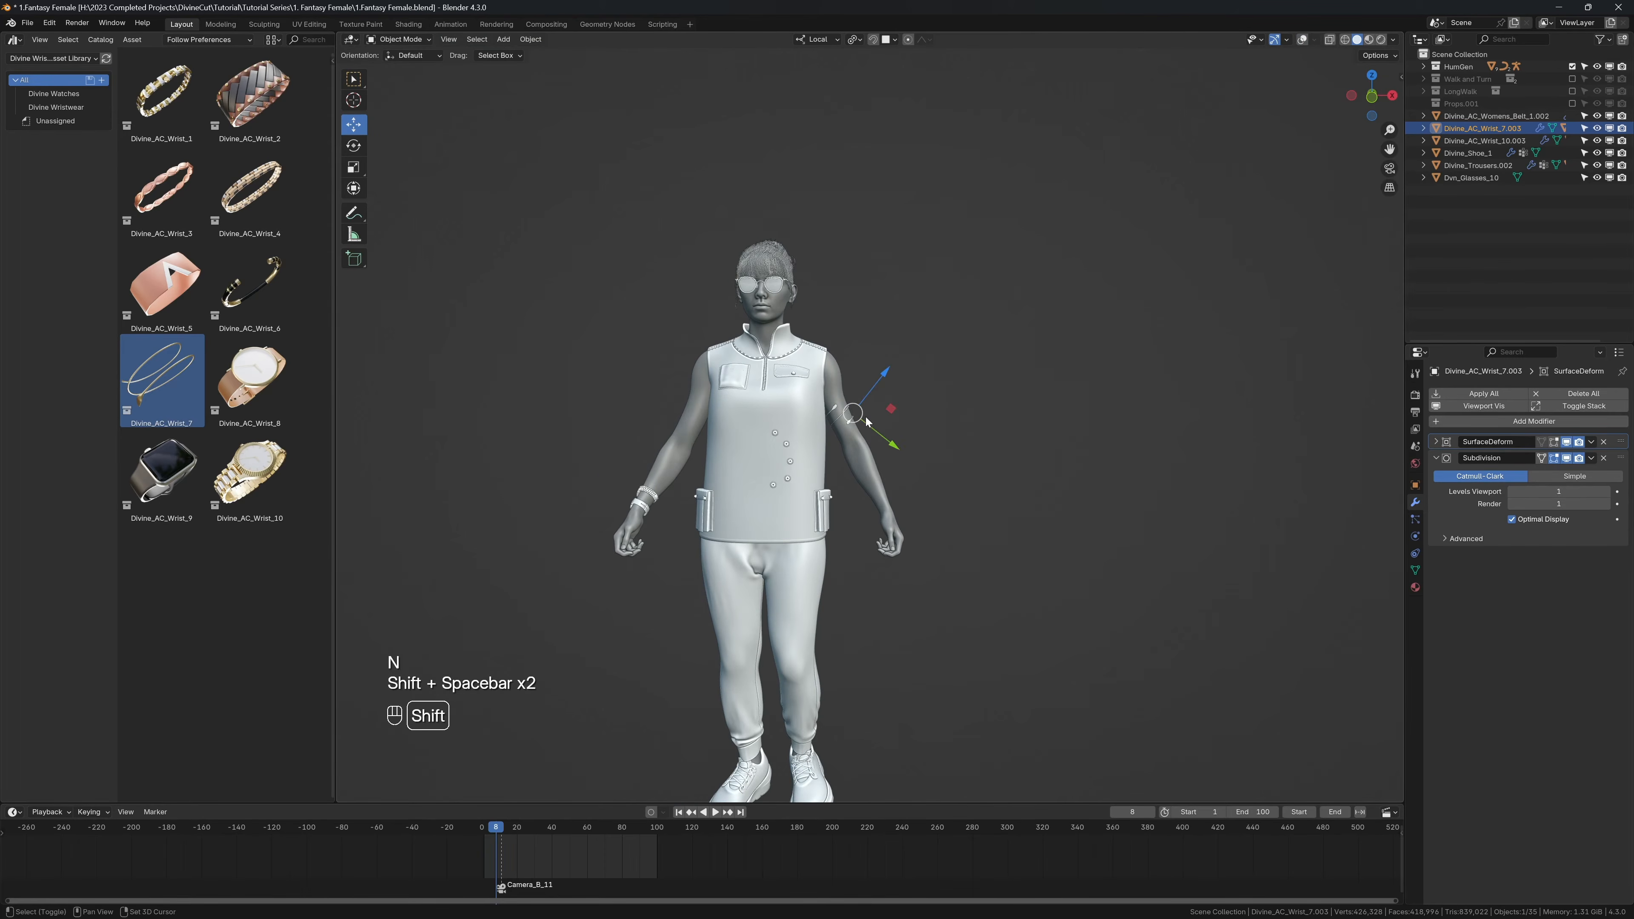
pyautogui.hotkey('shift', 'space')
pyautogui.hotkey('shift', 'space')
pyautogui.hotkey('shift', 'alt', 'z')
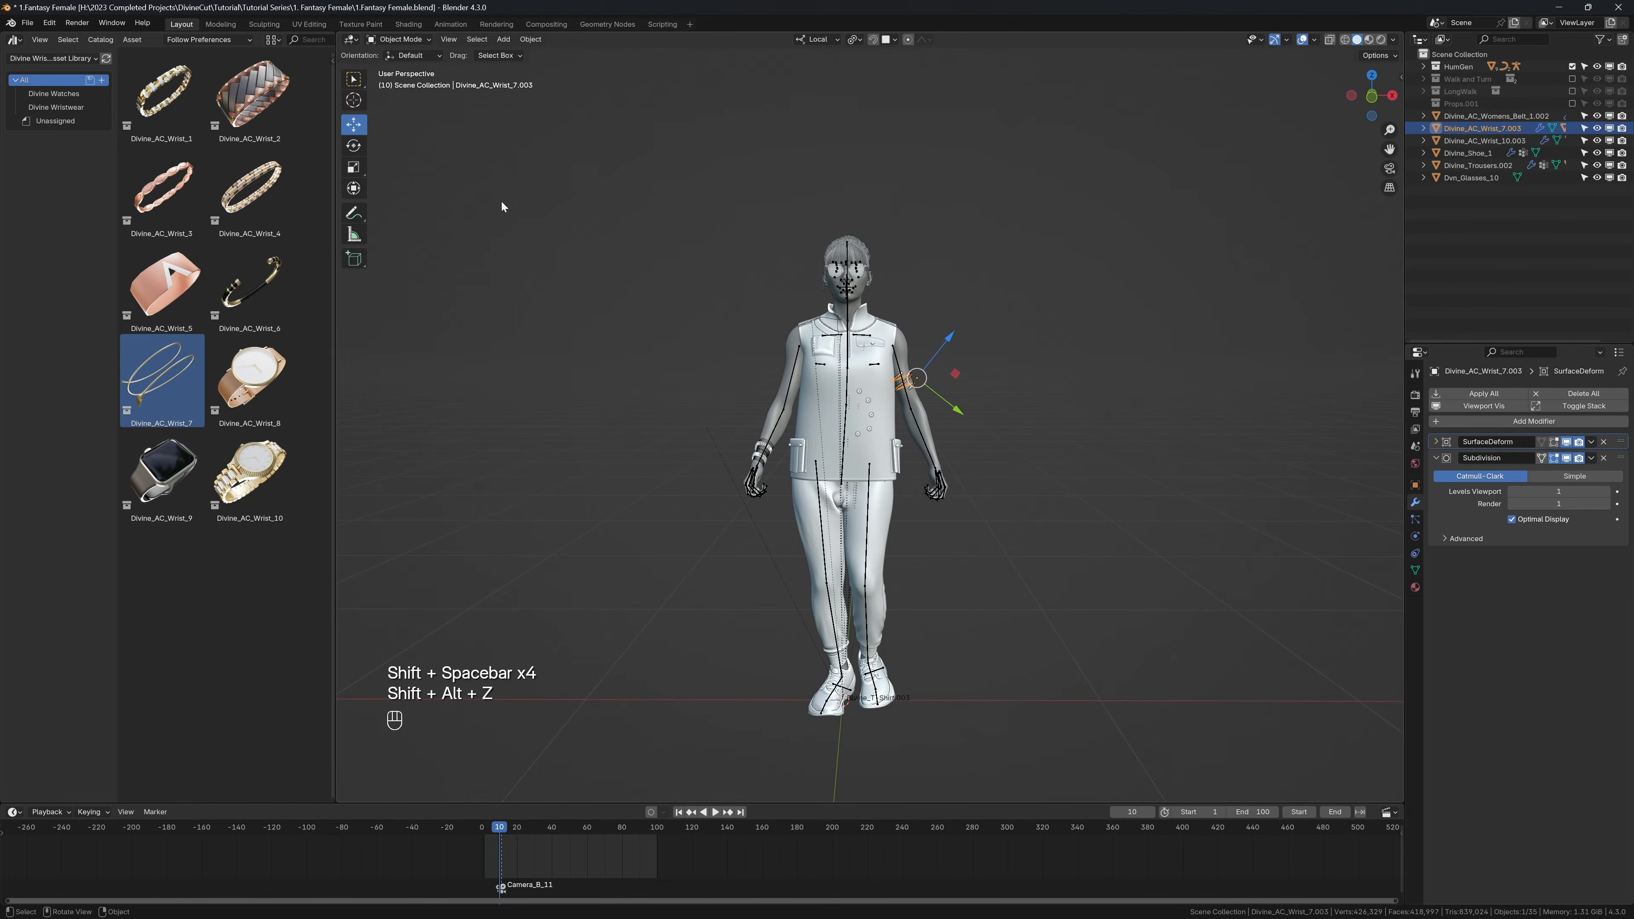
pyautogui.hotkey('shift', 'Left')
# Step: Add the Divine_AC_Wrist_1 bracelet from the asset library near the character's left wrist in front view and scale it
pyautogui.scroll(3, 712, 340)
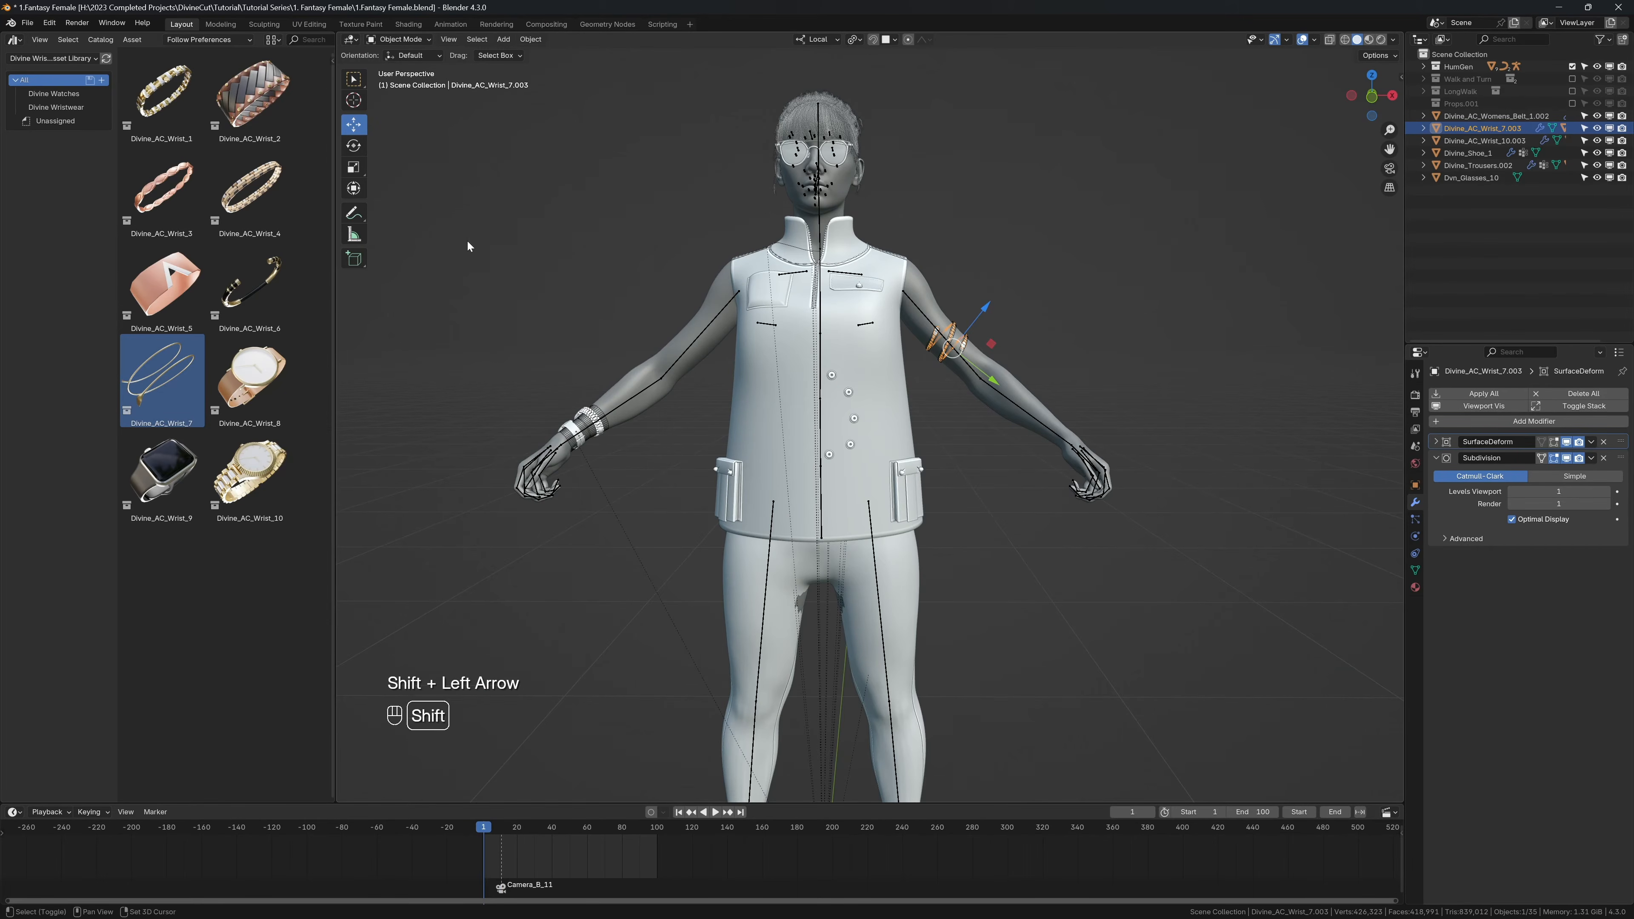
pyautogui.press('KP_1')
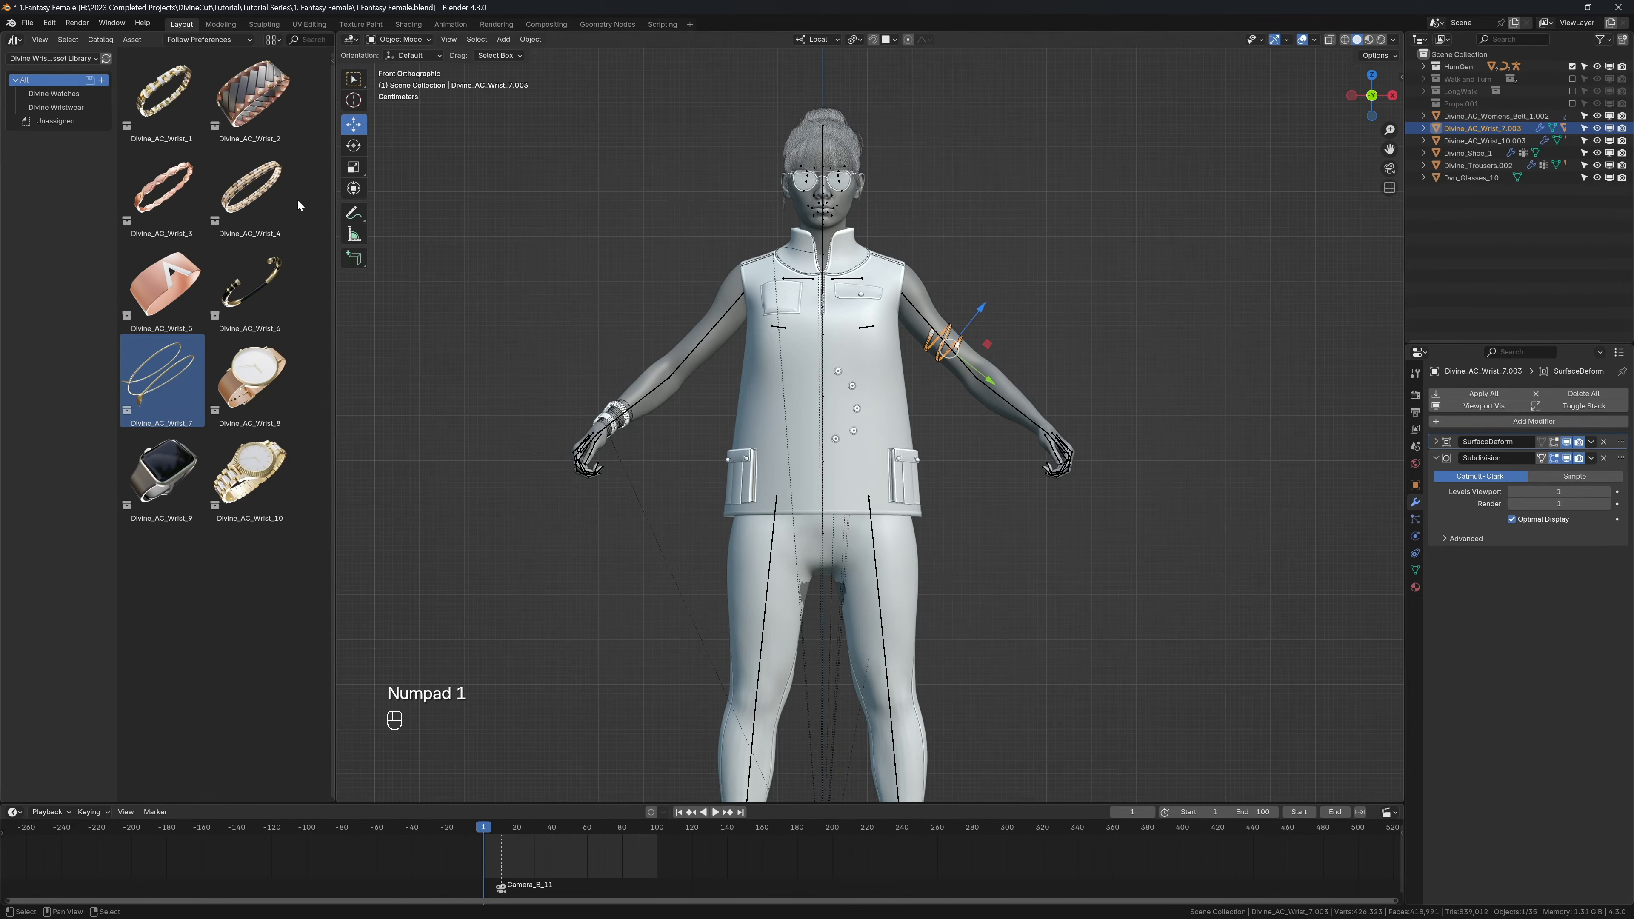
pyautogui.moveTo(163, 96); pyautogui.dragTo(1022, 444)
pyautogui.press('s')
# Step: Rotate the Divine_AC_Wrist_1 bracelet in top view to cross the left forearm and move it onto the wrist
pyautogui.press('KP_7')
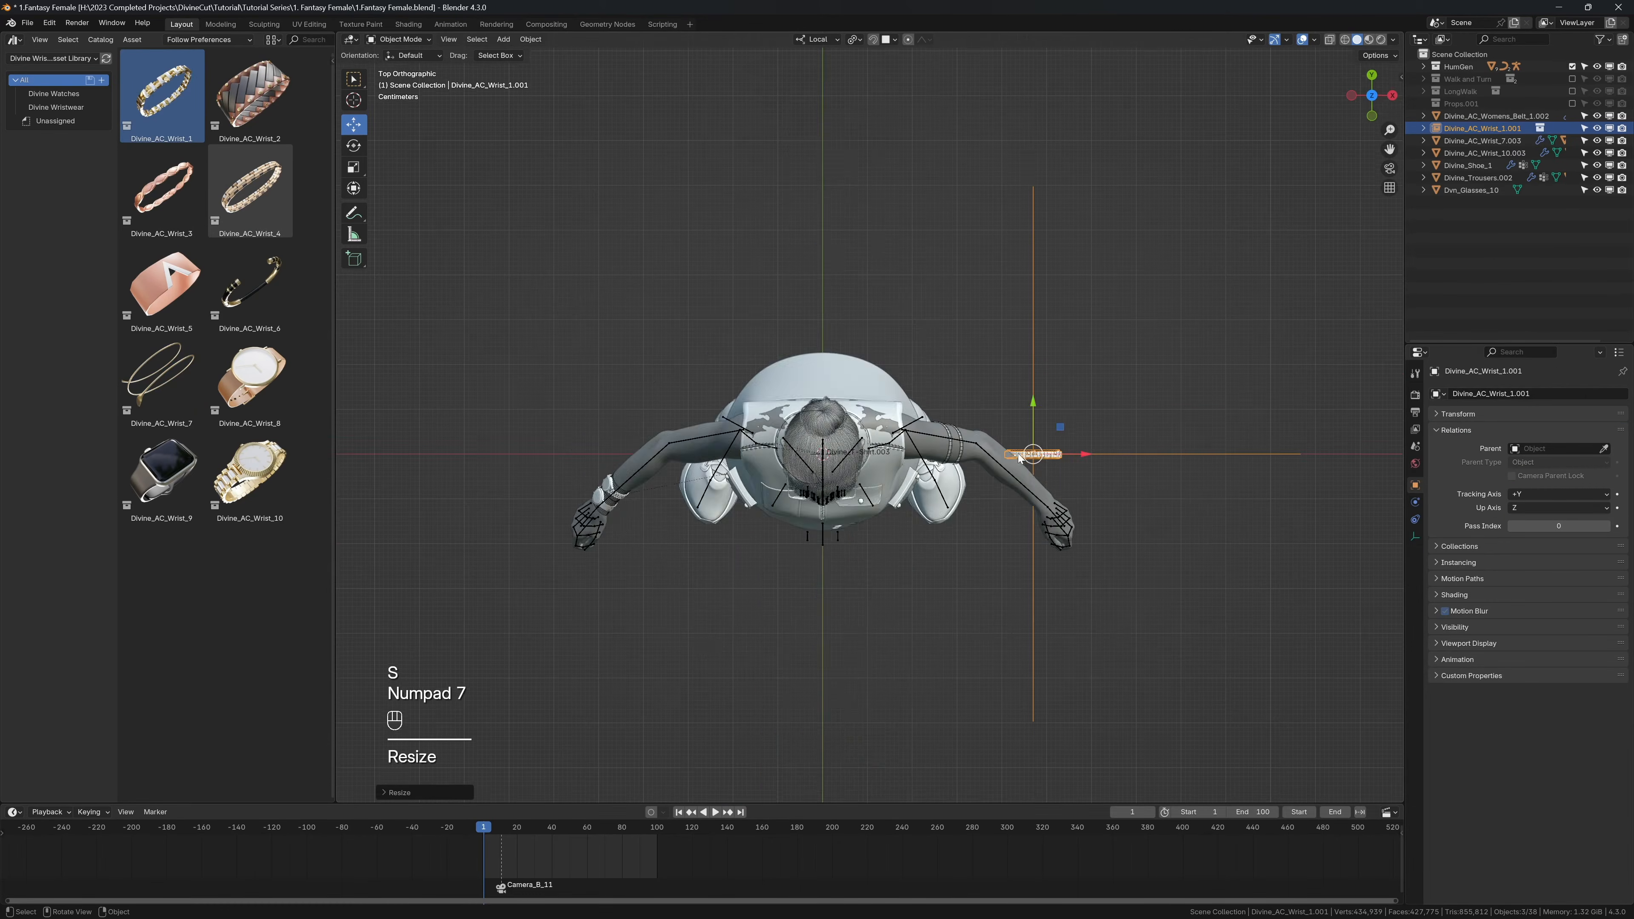
pyautogui.keyDown('shift'); pyautogui.click(963, 452); pyautogui.keyUp('shift')
pyautogui.keyDown('shift'); pyautogui.moveTo(963, 448); pyautogui.dragTo(831, 352, button='middle'); pyautogui.keyUp('shift')
pyautogui.press('r')
pyautogui.click(1064, 285)
pyautogui.press('g')
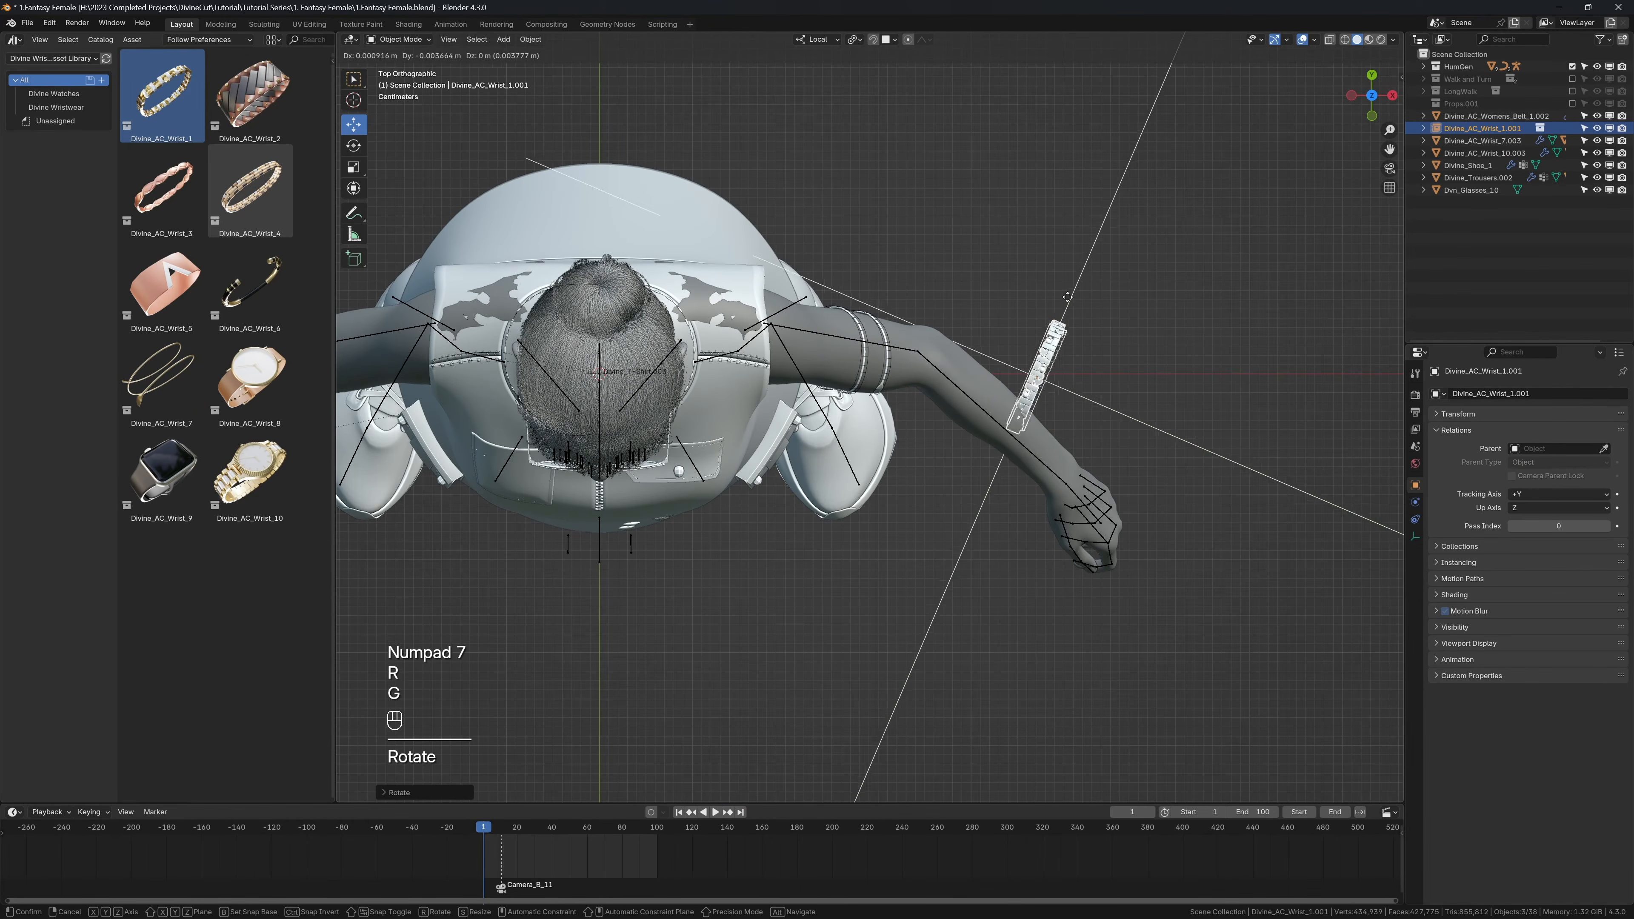
pyautogui.click(1081, 383)
pyautogui.press('r')
pyautogui.click(1090, 385)
# Step: Rotate the bracelet in front view to match the forearm's angle, move it around the left wrist, and scale it
pyautogui.press('KP_1')
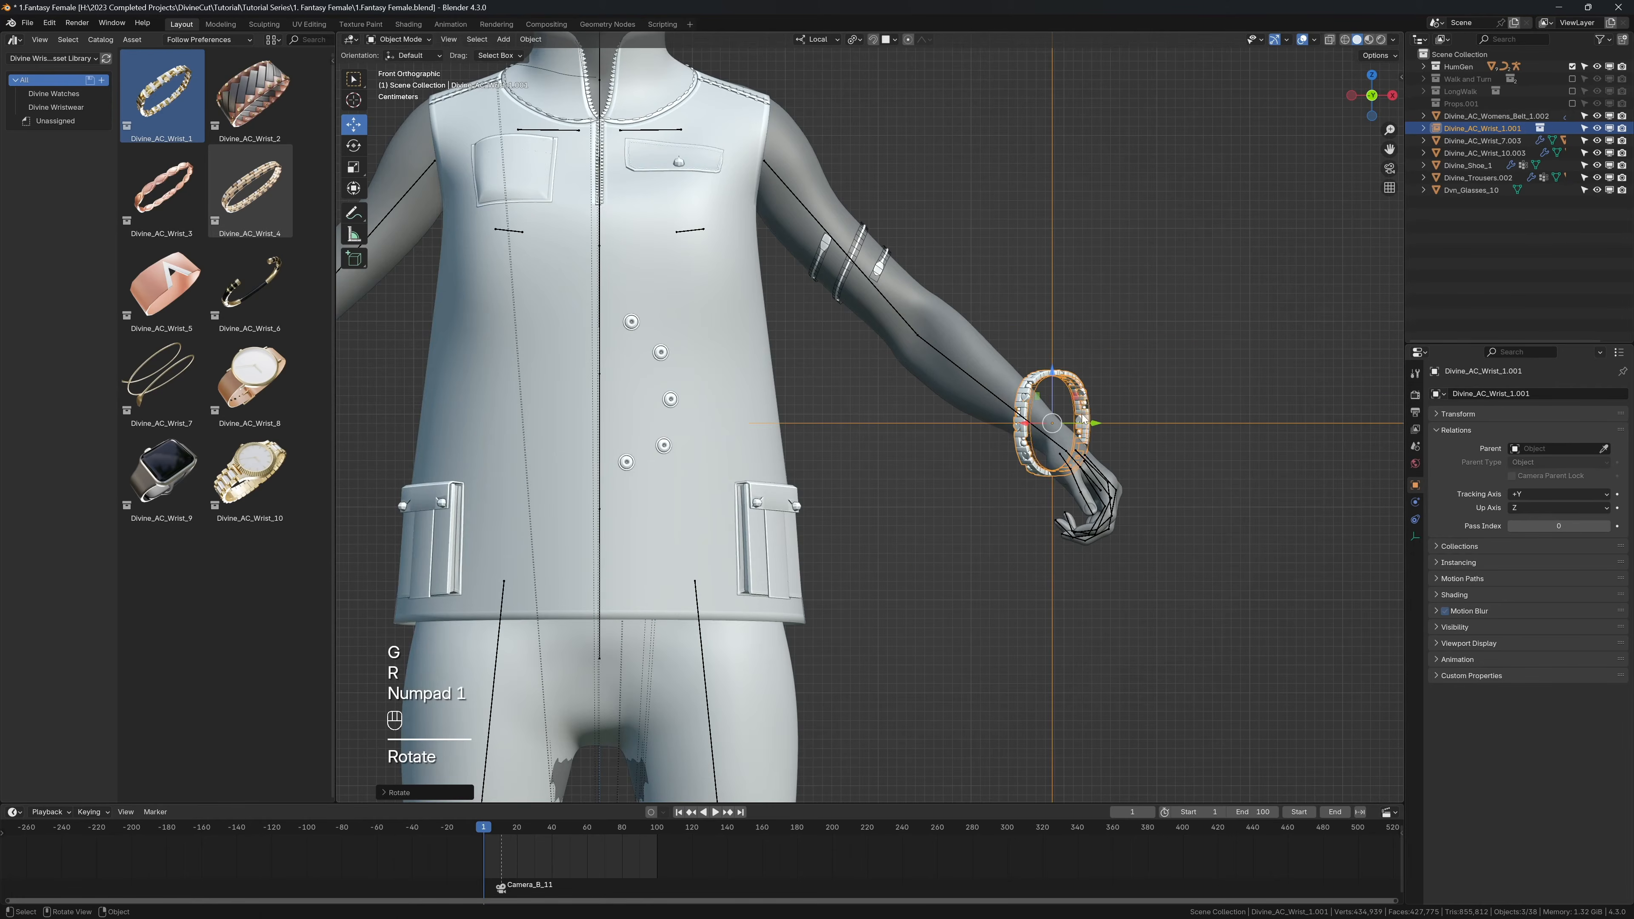
pyautogui.press('r')
pyautogui.click(1098, 407)
pyautogui.moveTo(1099, 406); pyautogui.dragTo(1120, 467, button='middle')
pyautogui.press('g')
pyautogui.click(960, 459)
pyautogui.press('s')
pyautogui.click(1048, 394)
pyautogui.press('t')
pyautogui.click(1135, 455)
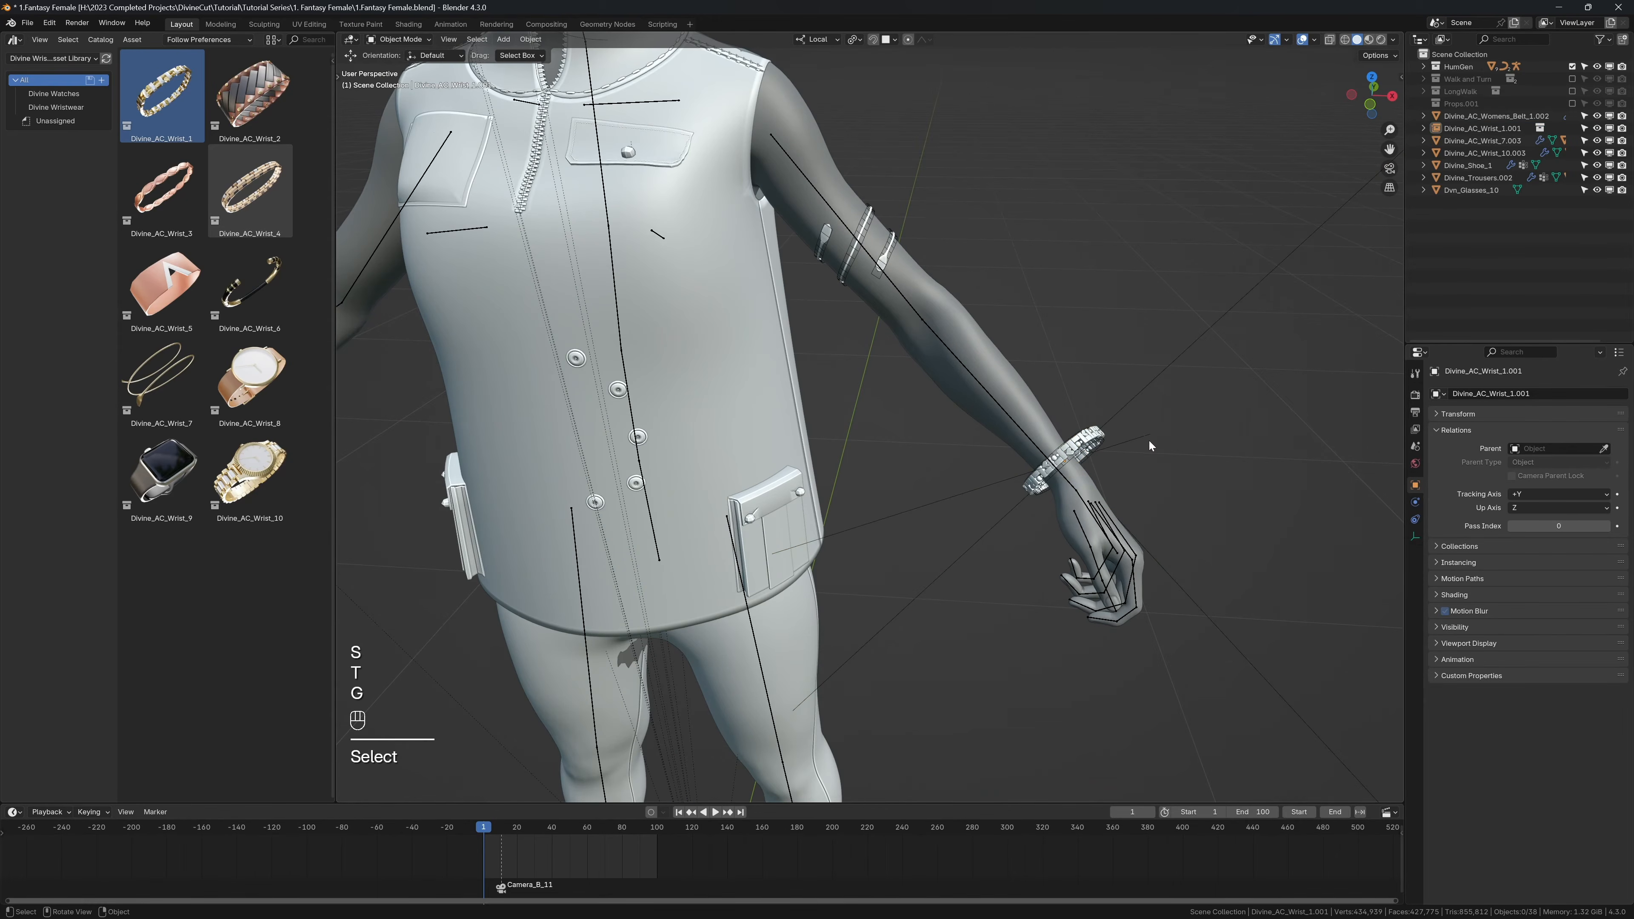
# Step: Reposition the bracelet around the left wrist and scale it down for a closer fit
pyautogui.click(1101, 442)
pyautogui.press('g')
pyautogui.click(1092, 445)
pyautogui.moveTo(1091, 445); pyautogui.dragTo(1001, 413, button='middle')
pyautogui.press('s')
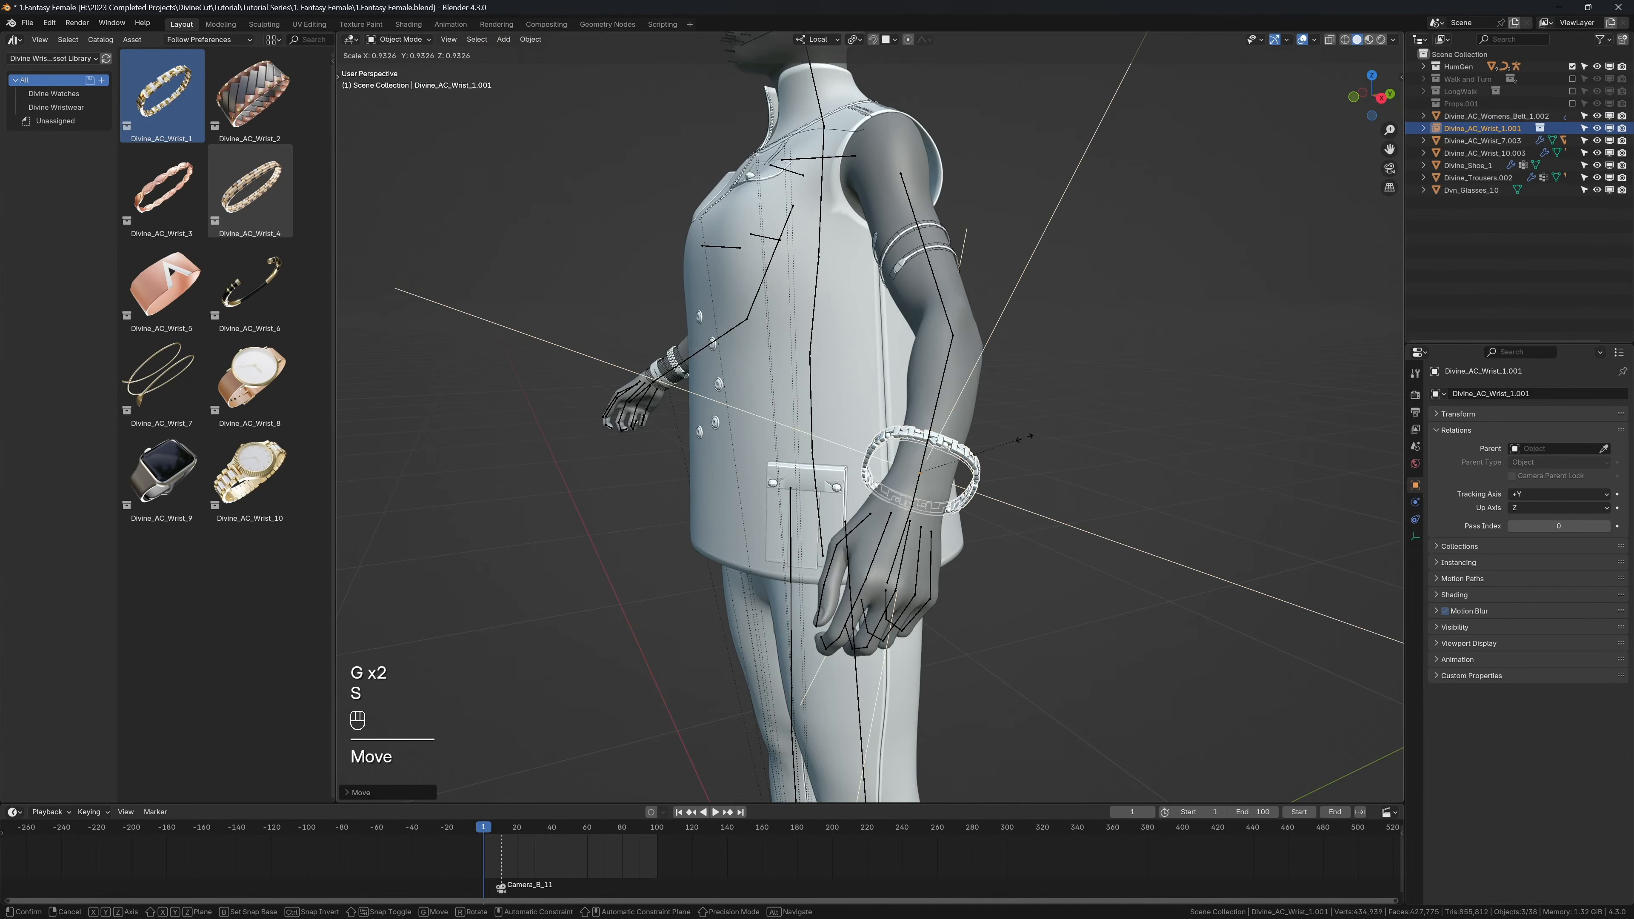
pyautogui.click(1022, 439)
# Step: Convert the wrist bracelet with Divine Accessory and fine-tune its scale on the left wrist
pyautogui.press('n')
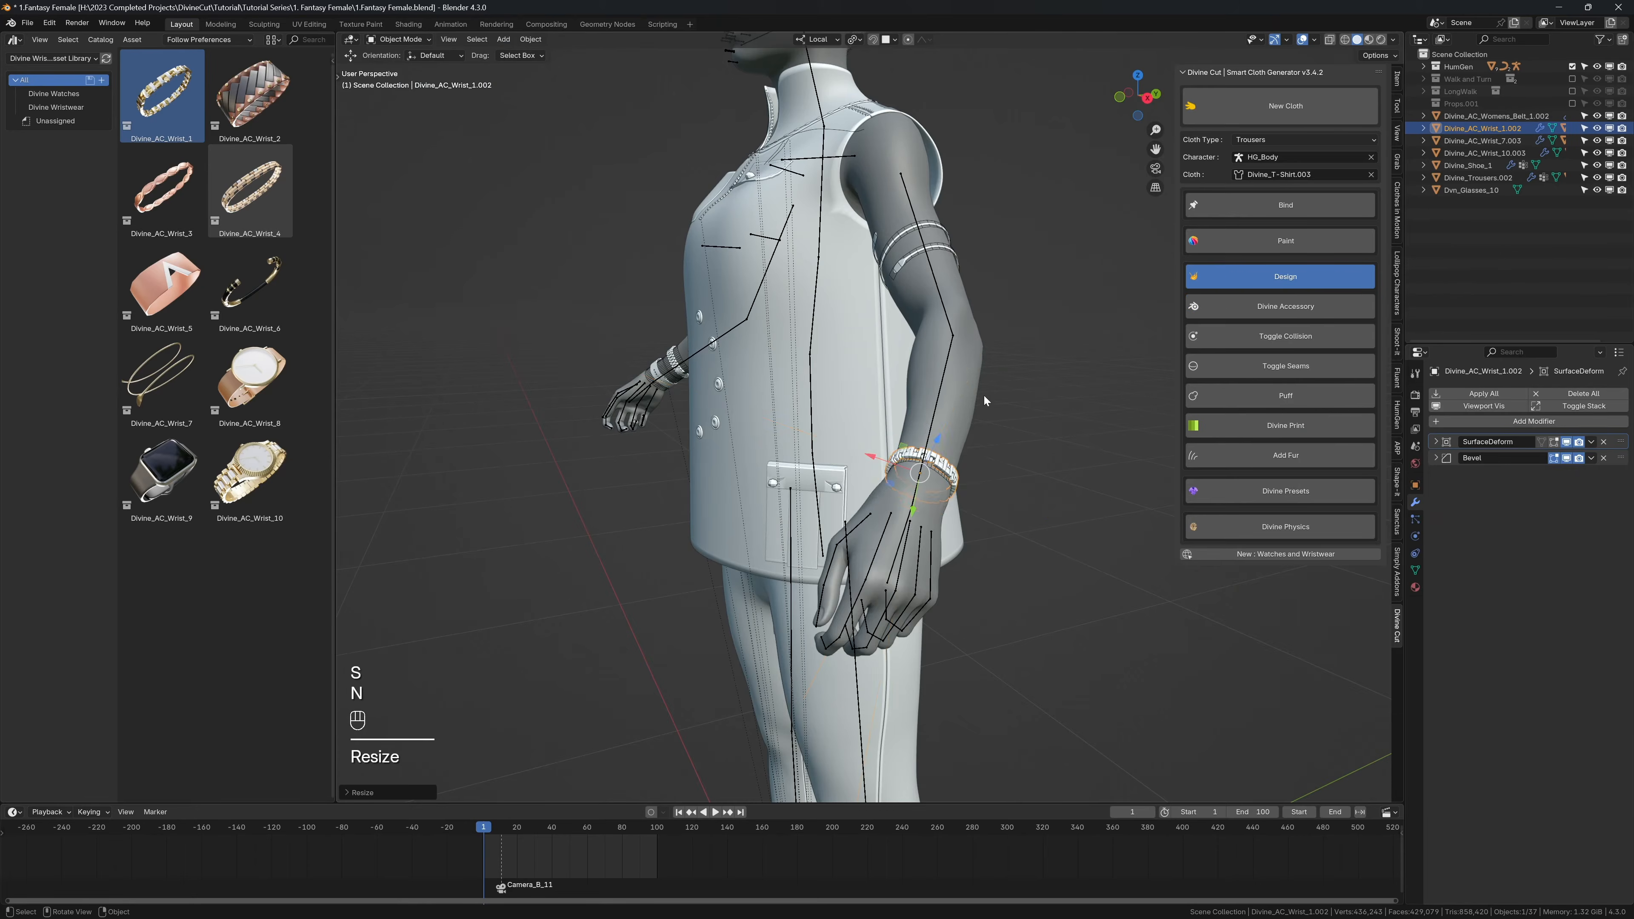
pyautogui.moveTo(983, 395); pyautogui.dragTo(1023, 425, button='middle')
pyautogui.press('n')
pyautogui.scroll(5, 1000, 392)
pyautogui.press('s')
pyautogui.click(1044, 371)
pyautogui.press('s')
pyautogui.click(1071, 435)
pyautogui.keyDown('shift'); pyautogui.moveTo(1023, 425); pyautogui.dragTo(947, 384, button='middle'); pyautogui.keyUp('shift')
# Step: Select the wrist bracelet's shrinkwrapper cage and set its Shrinkwrap offset to 0.001 m
pyautogui.click(952, 374)
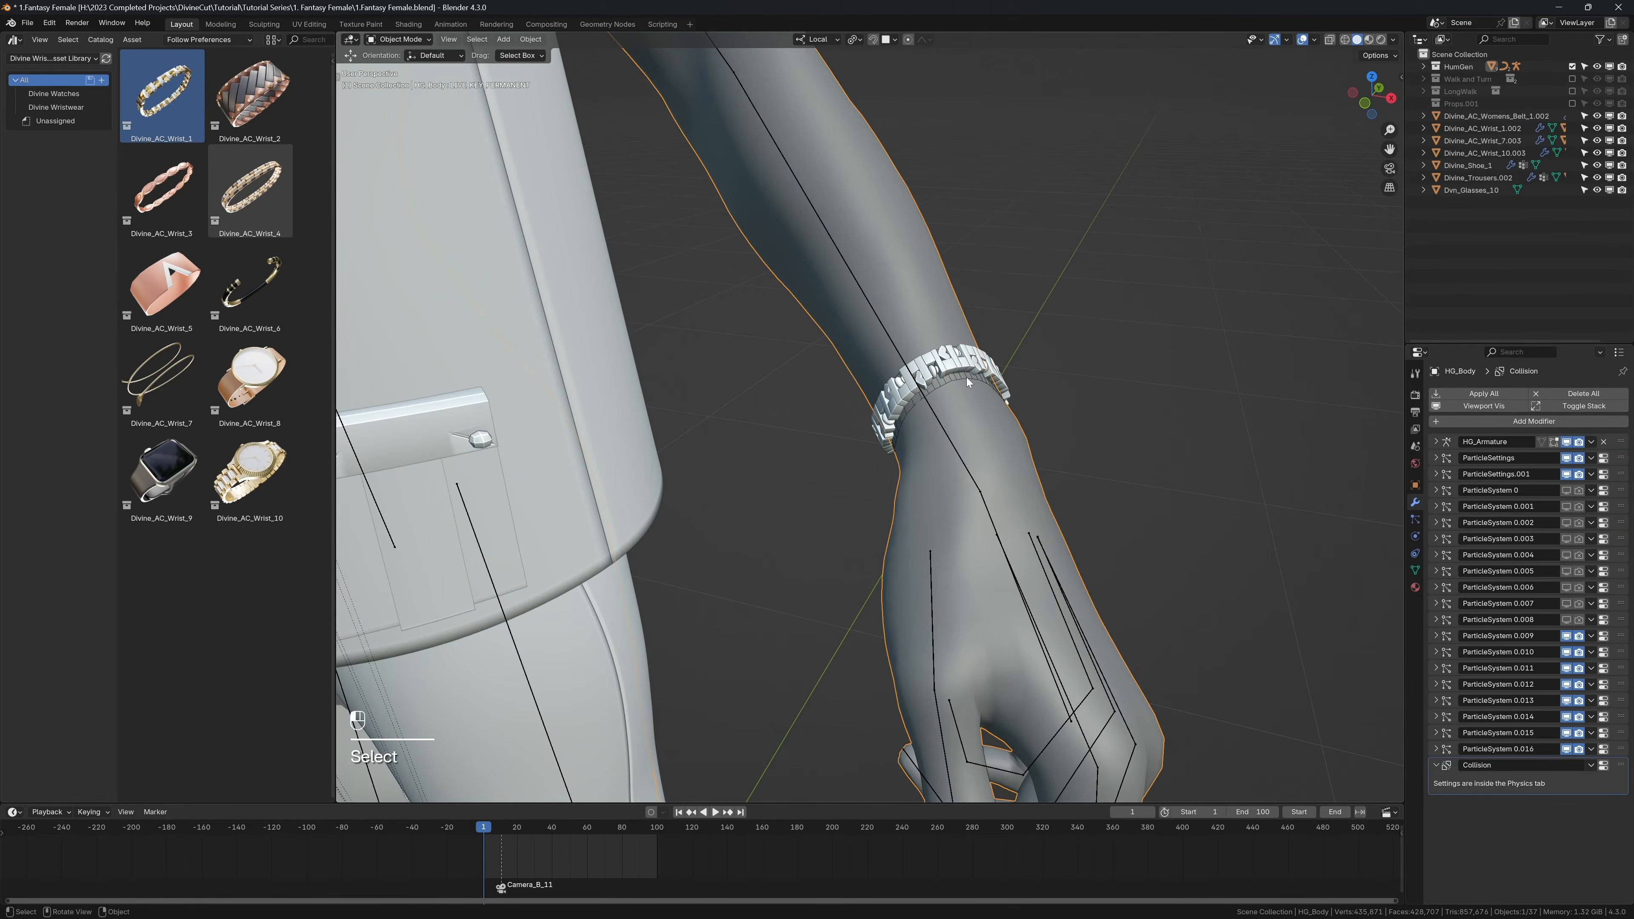
pyautogui.click(972, 377)
pyautogui.moveTo(971, 376); pyautogui.dragTo(1110, 380, button='middle')
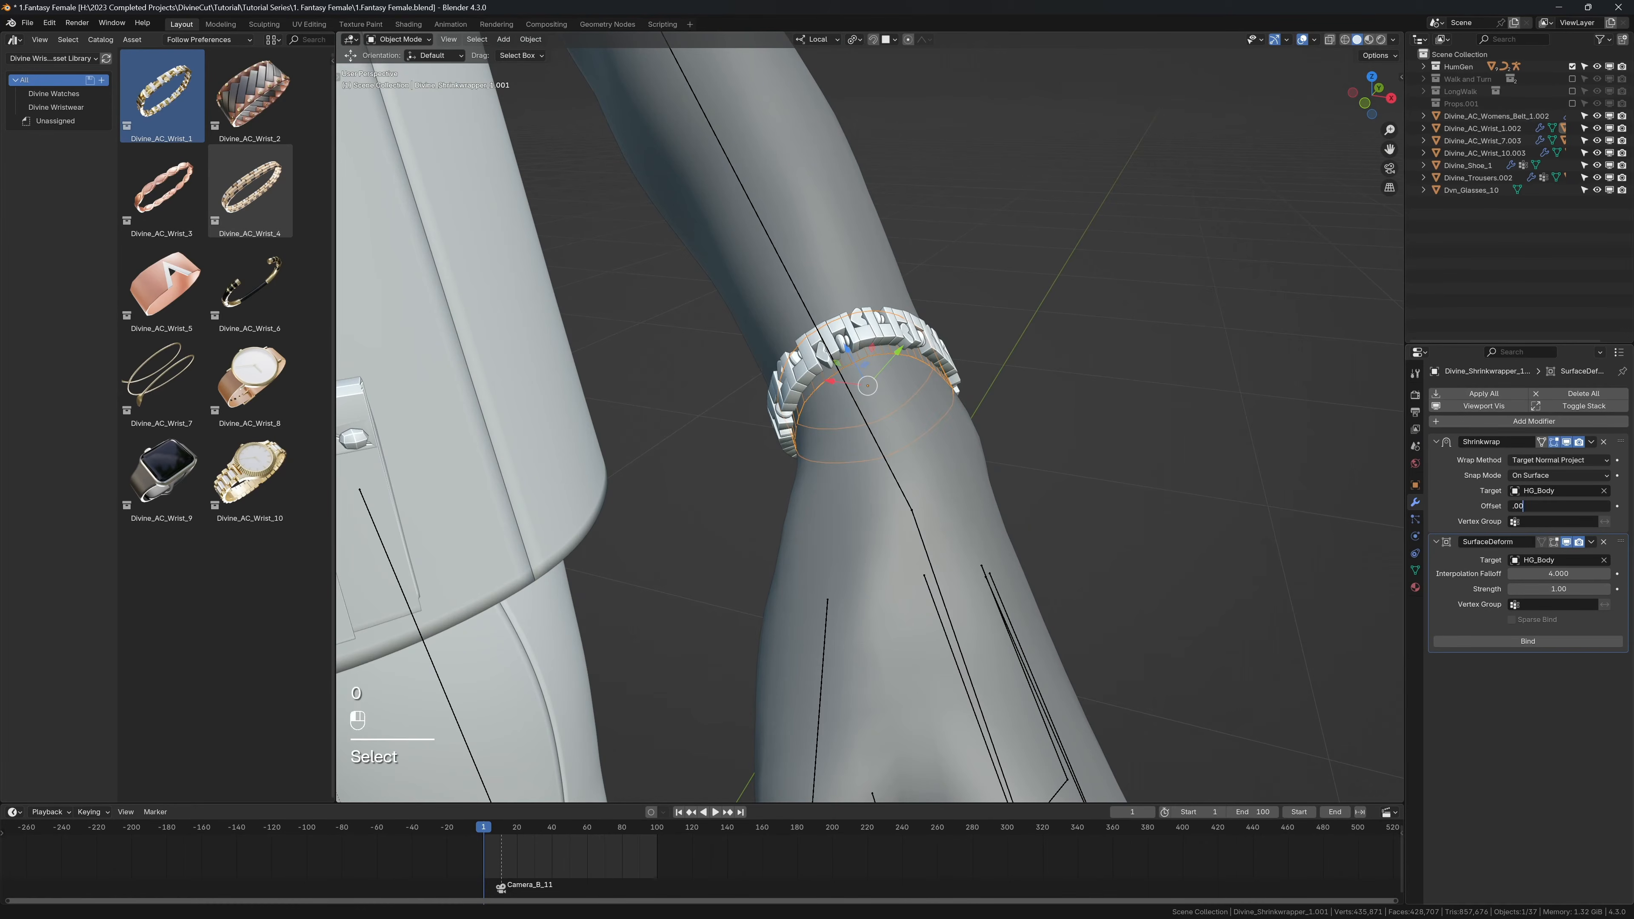
pyautogui.press('Return')
pyautogui.hotkey('shift', 'alt', 'z')
pyautogui.moveTo(972, 335)
pyautogui.mouseDown(button='middle')
pyautogui.moveTo(909, 297)
pyautogui.moveTo(946, 331)
pyautogui.moveTo(991, 335)
pyautogui.mouseUp(button='middle')
pyautogui.hotkey('shift', 'alt', 'z')
pyautogui.keyDown('shift'); pyautogui.moveTo(991, 335); pyautogui.dragTo(1113, 399, button='middle'); pyautogui.keyUp('shift')
pyautogui.moveTo(1538, 508)
pyautogui.keyDown('shift'); pyautogui.mouseDown()
pyautogui.moveTo(1577, 508)
pyautogui.moveTo(1539, 509)
pyautogui.mouseUp(); pyautogui.keyUp('shift')
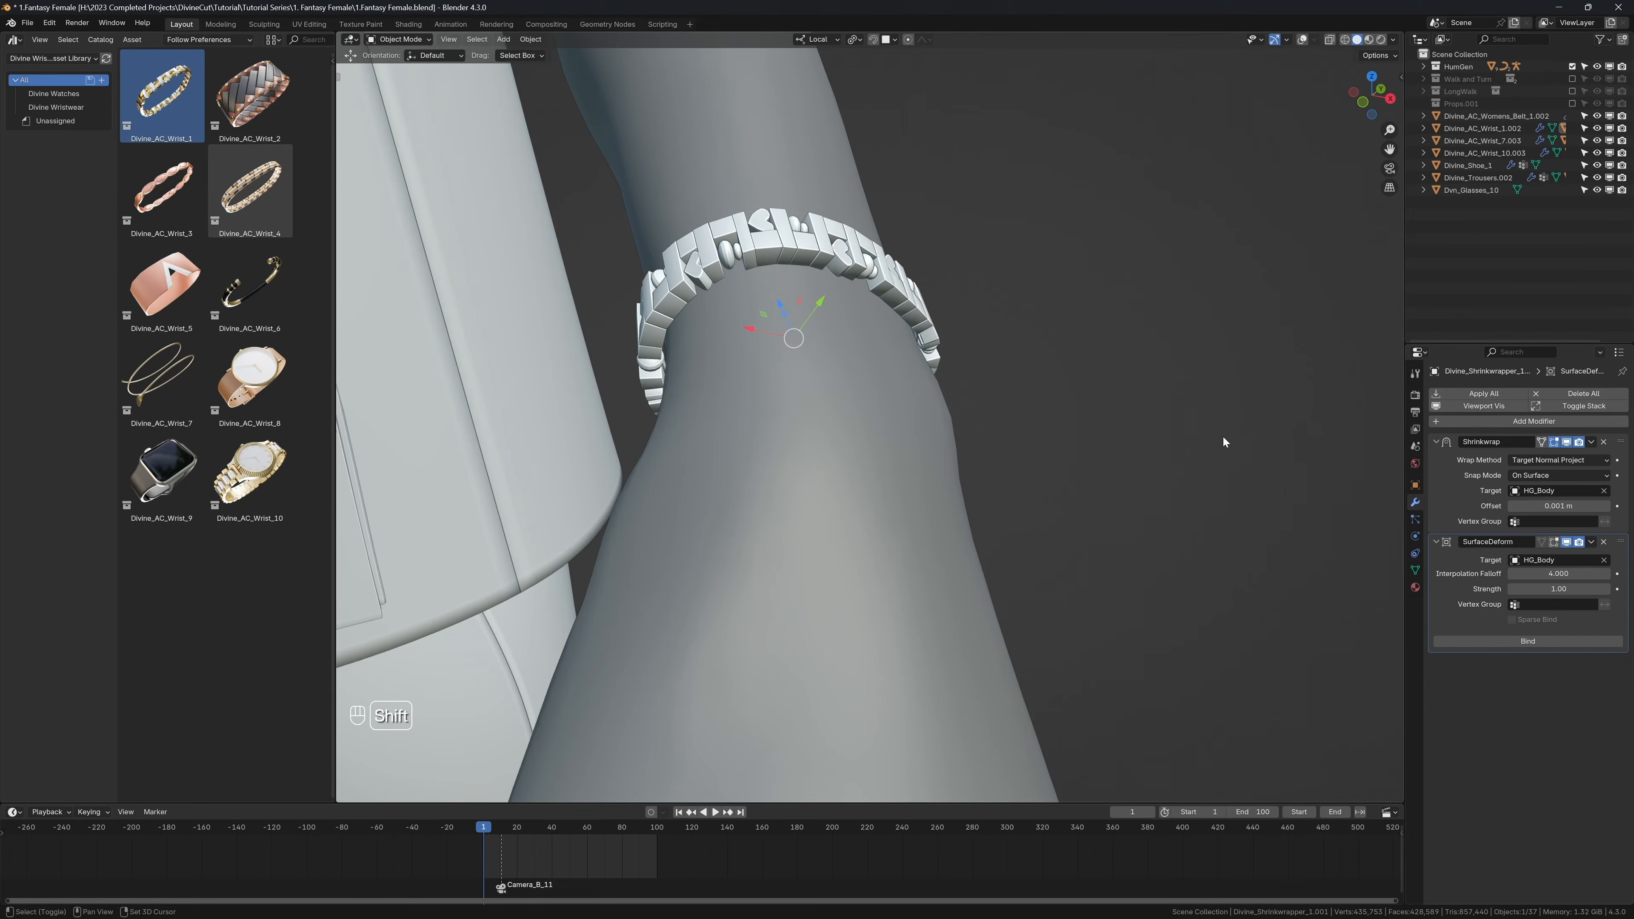
pyautogui.hotkey('shift', 'alt', 'z')
pyautogui.scroll(-6, 1032, 388)
# Step: Select the Divine_AC_Wrist_1 bracelet mesh on the left wrist and bind it to the body
pyautogui.press('n')
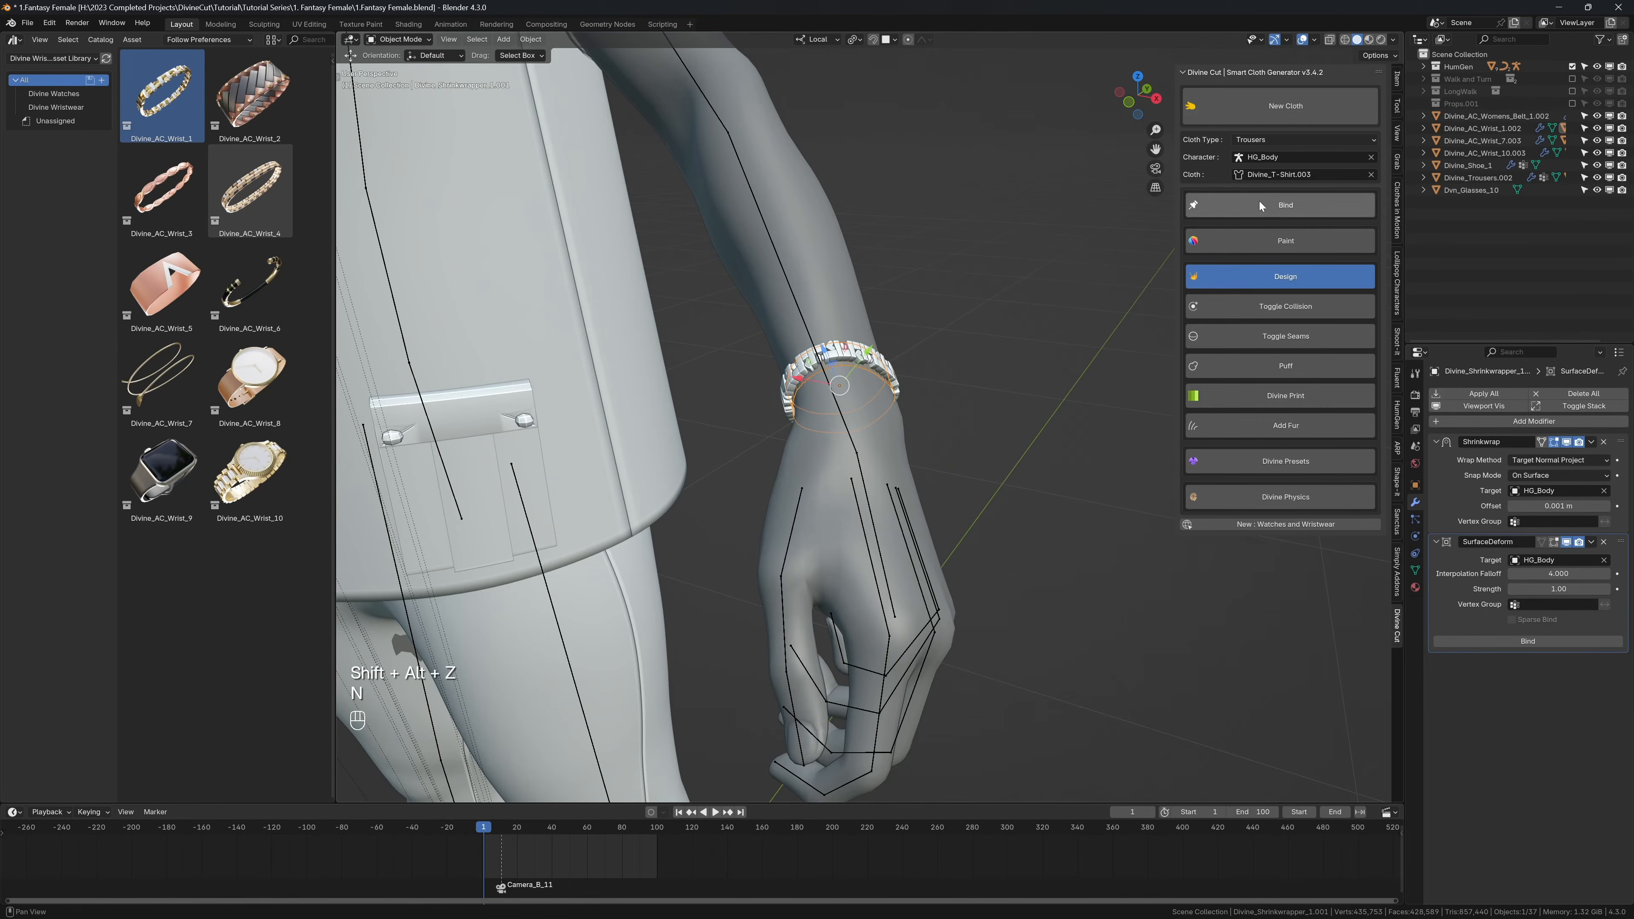
pyautogui.click(894, 359)
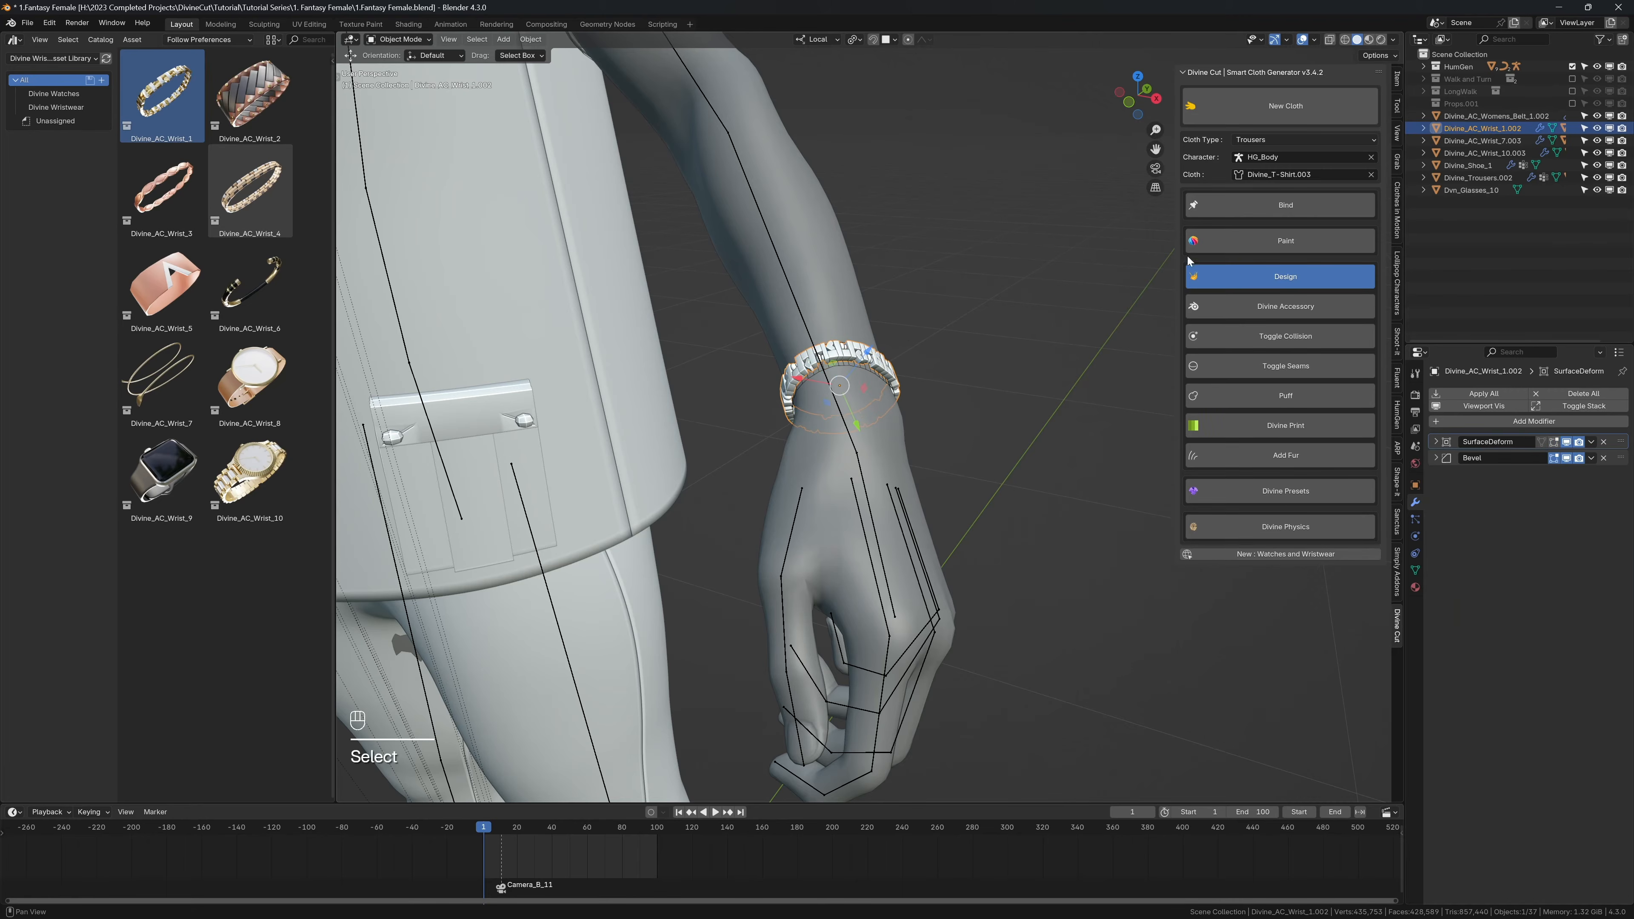
pyautogui.click(1244, 206)
pyautogui.scroll(-7, 947, 328)
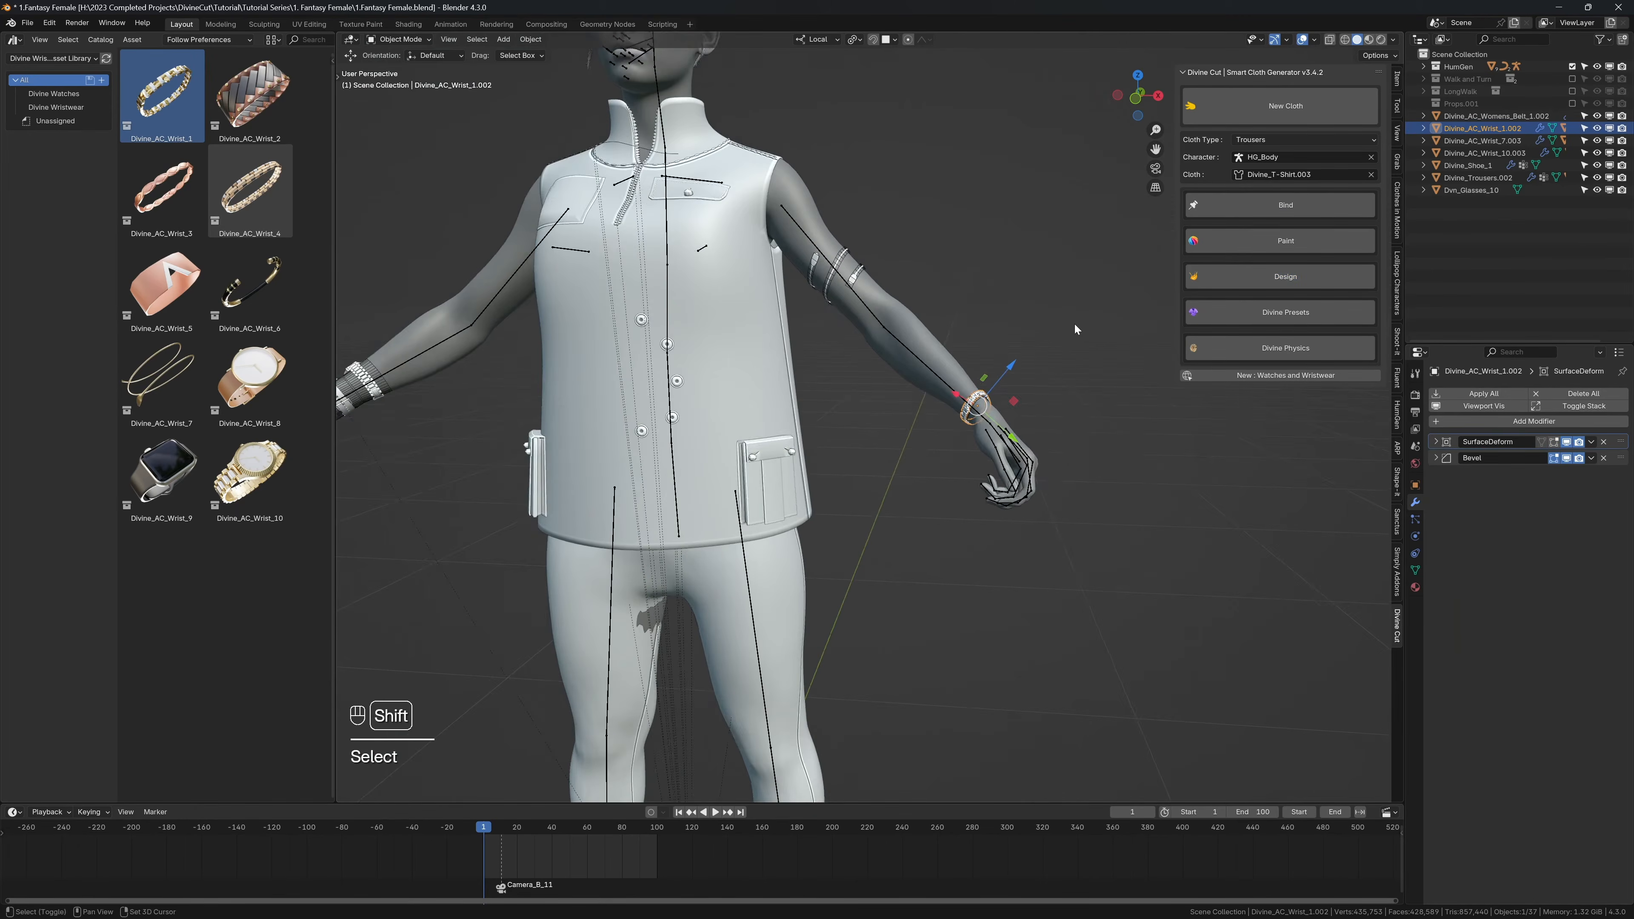
# Step: Play the animation without overlays to examine how the left wrist bracelet moves, and return to the first frame
pyautogui.hotkey('shift', 'alt', 'z')
pyautogui.scroll(-6, 1042, 327)
pyautogui.press('n')
pyautogui.hotkey('shift', 'space')
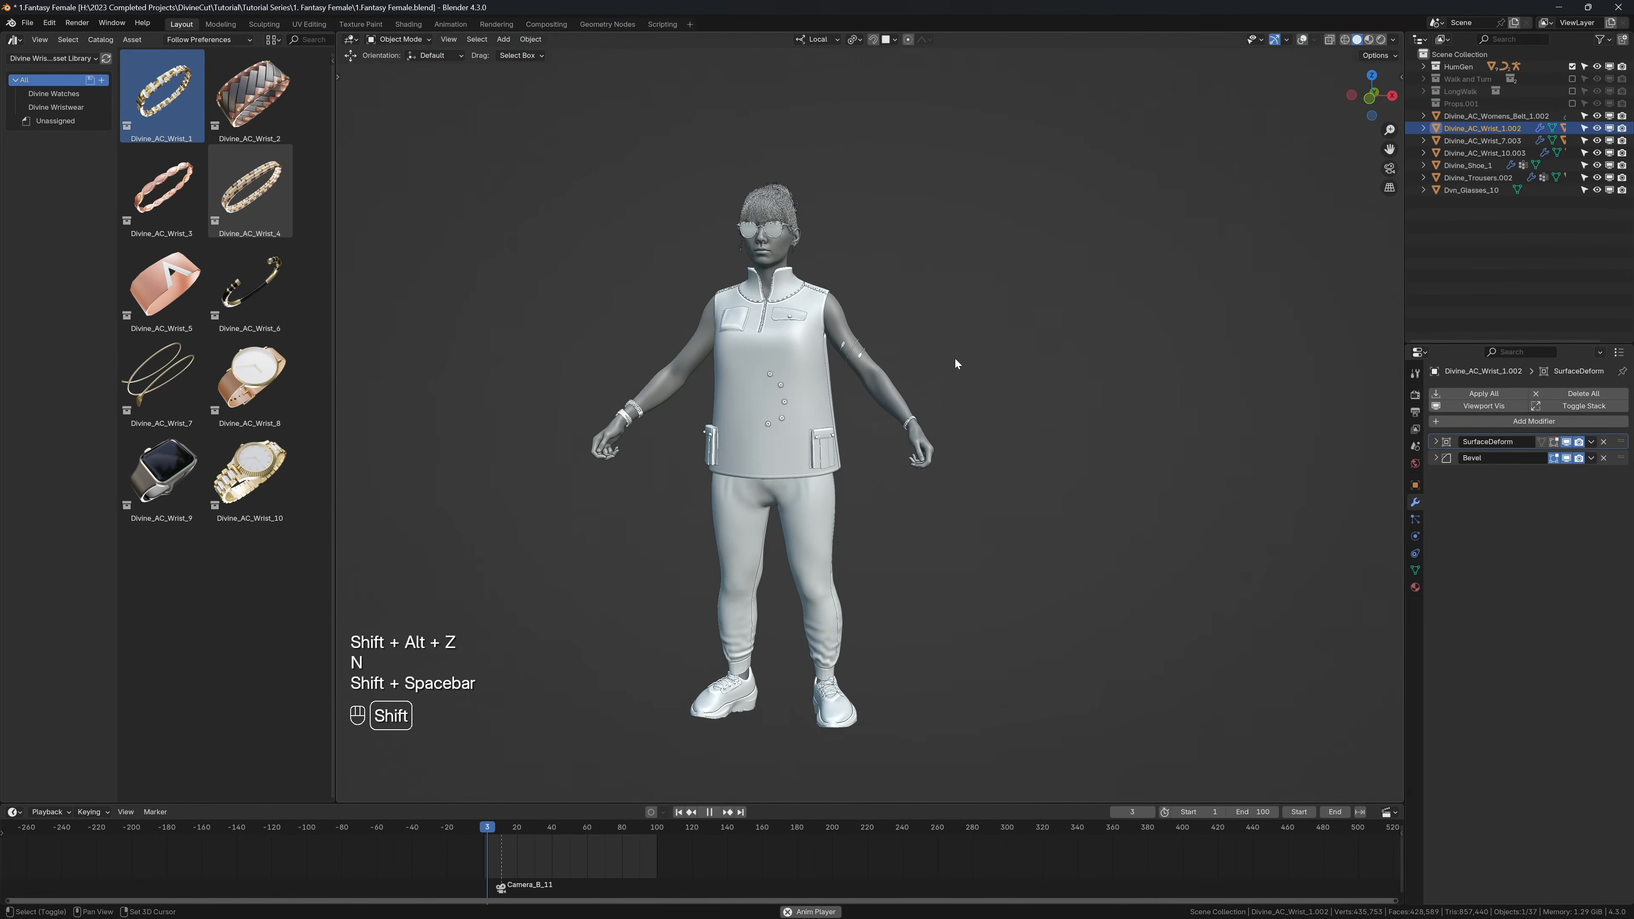
pyautogui.hotkey('shift', 'space')
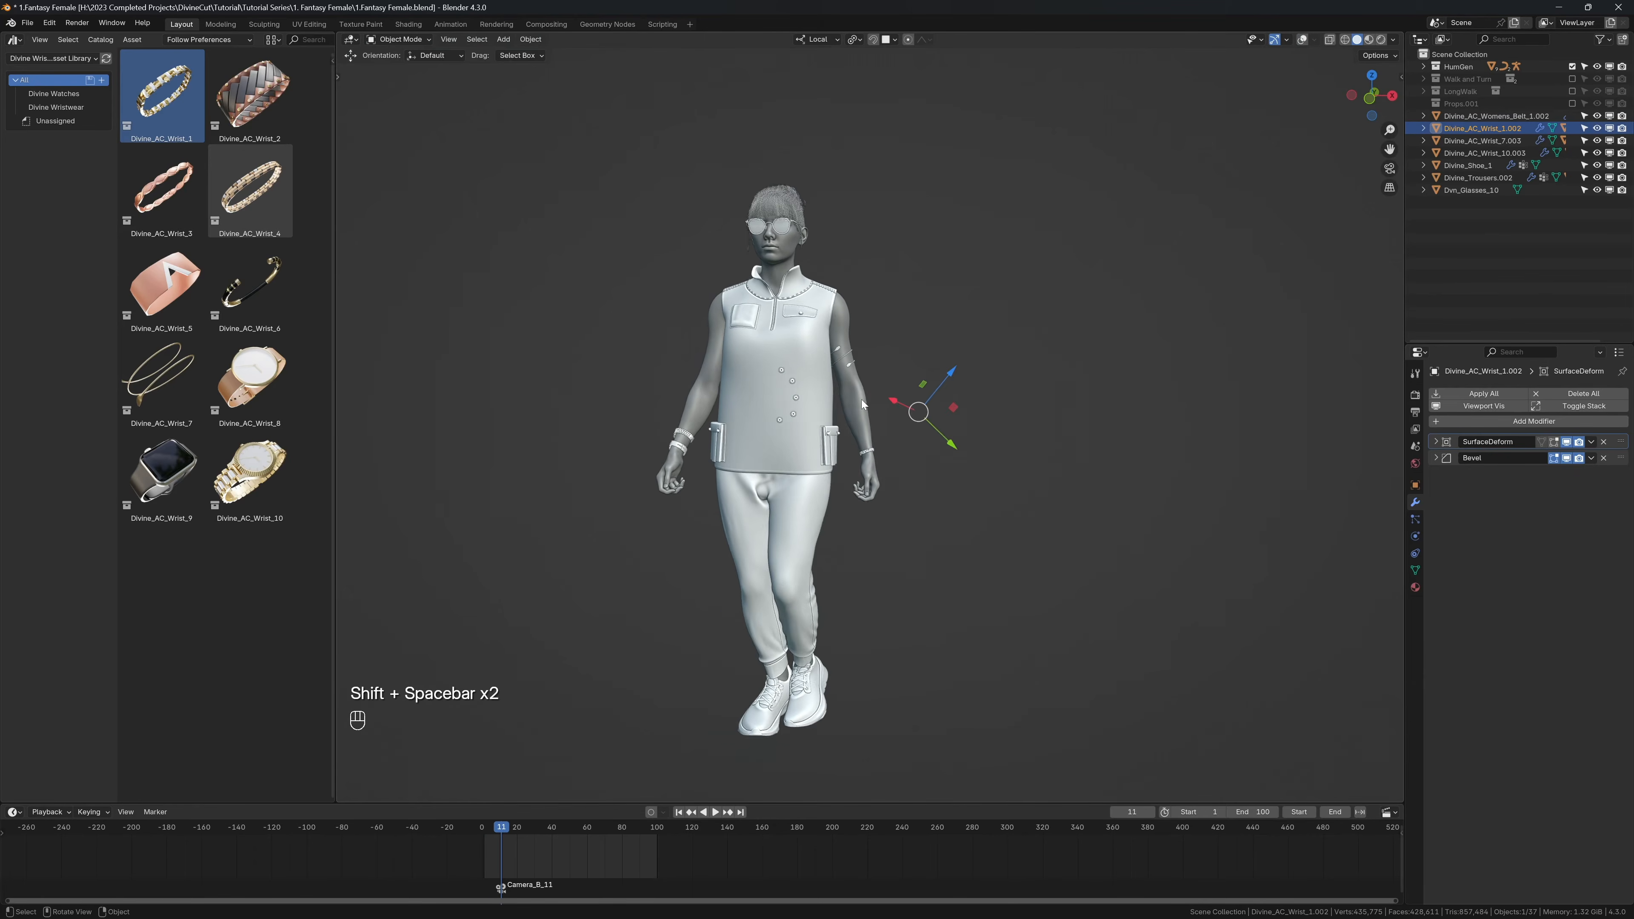
pyautogui.hotkey('shift', 'Left')
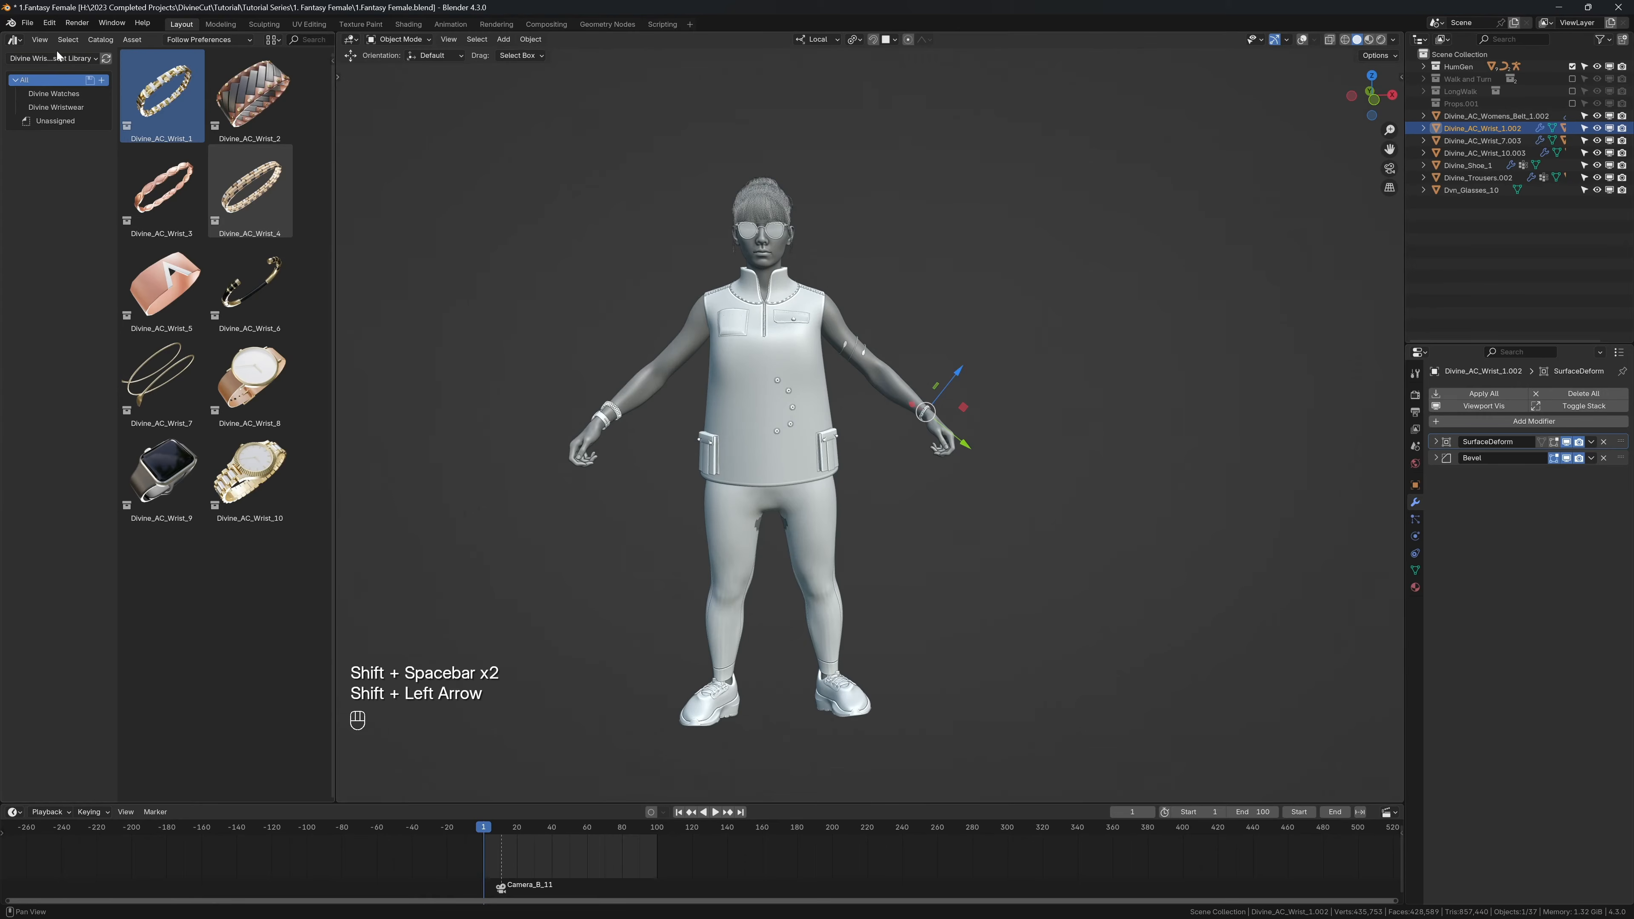
# Step: Switch the asset library to Divine Chains and Necklaces [Vol 1] and frame the character's upper body in front view
pyautogui.click(57, 58)
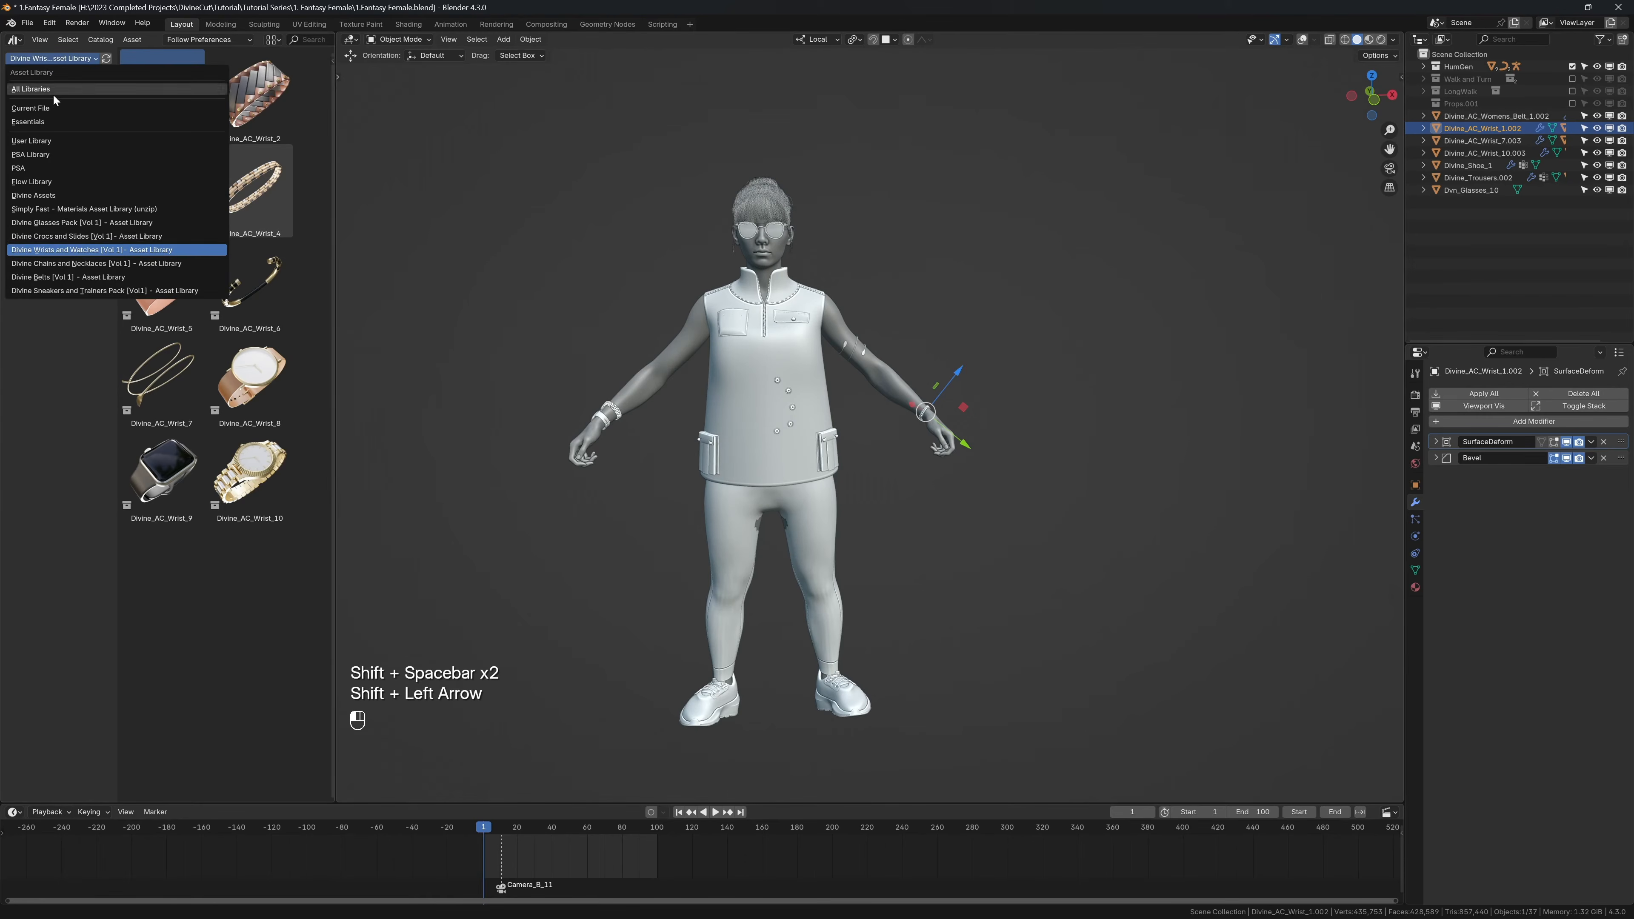
pyautogui.click(64, 263)
pyautogui.press('KP_1')
pyautogui.hotkey('shift', 'alt', 'z')
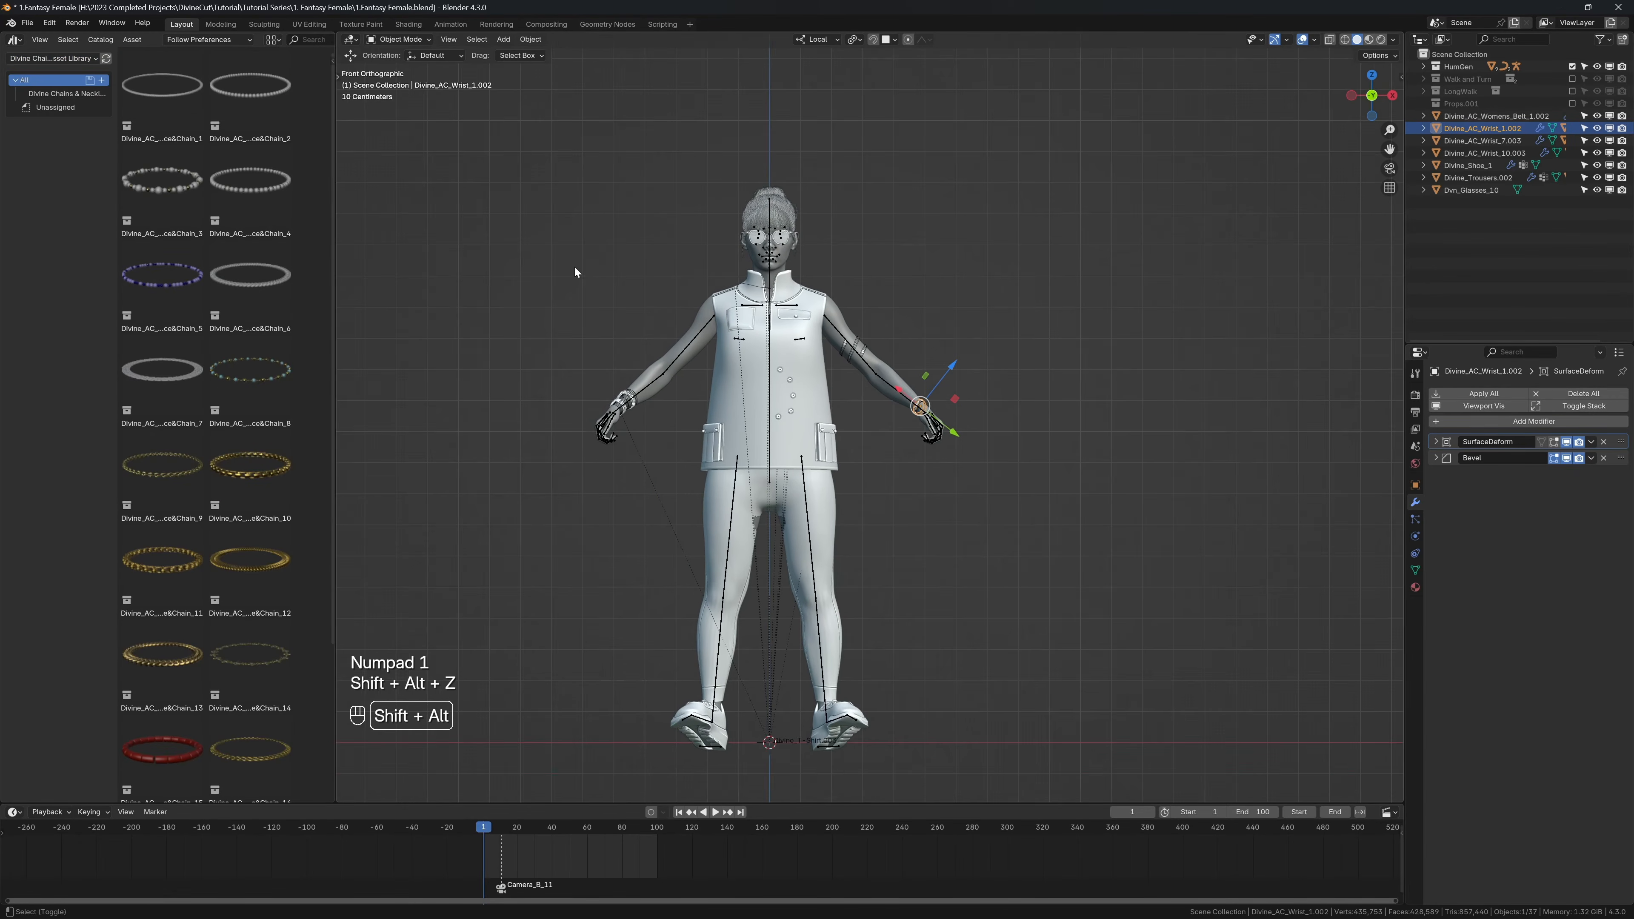
pyautogui.keyDown('shift'); pyautogui.moveTo(647, 282); pyautogui.dragTo(701, 311, button='middle'); pyautogui.keyUp('shift')
pyautogui.scroll(3, 730, 283)
pyautogui.keyDown('shift'); pyautogui.moveTo(762, 253); pyautogui.dragTo(847, 333, button='middle'); pyautogui.keyUp('shift')
pyautogui.scroll(2, 847, 333)
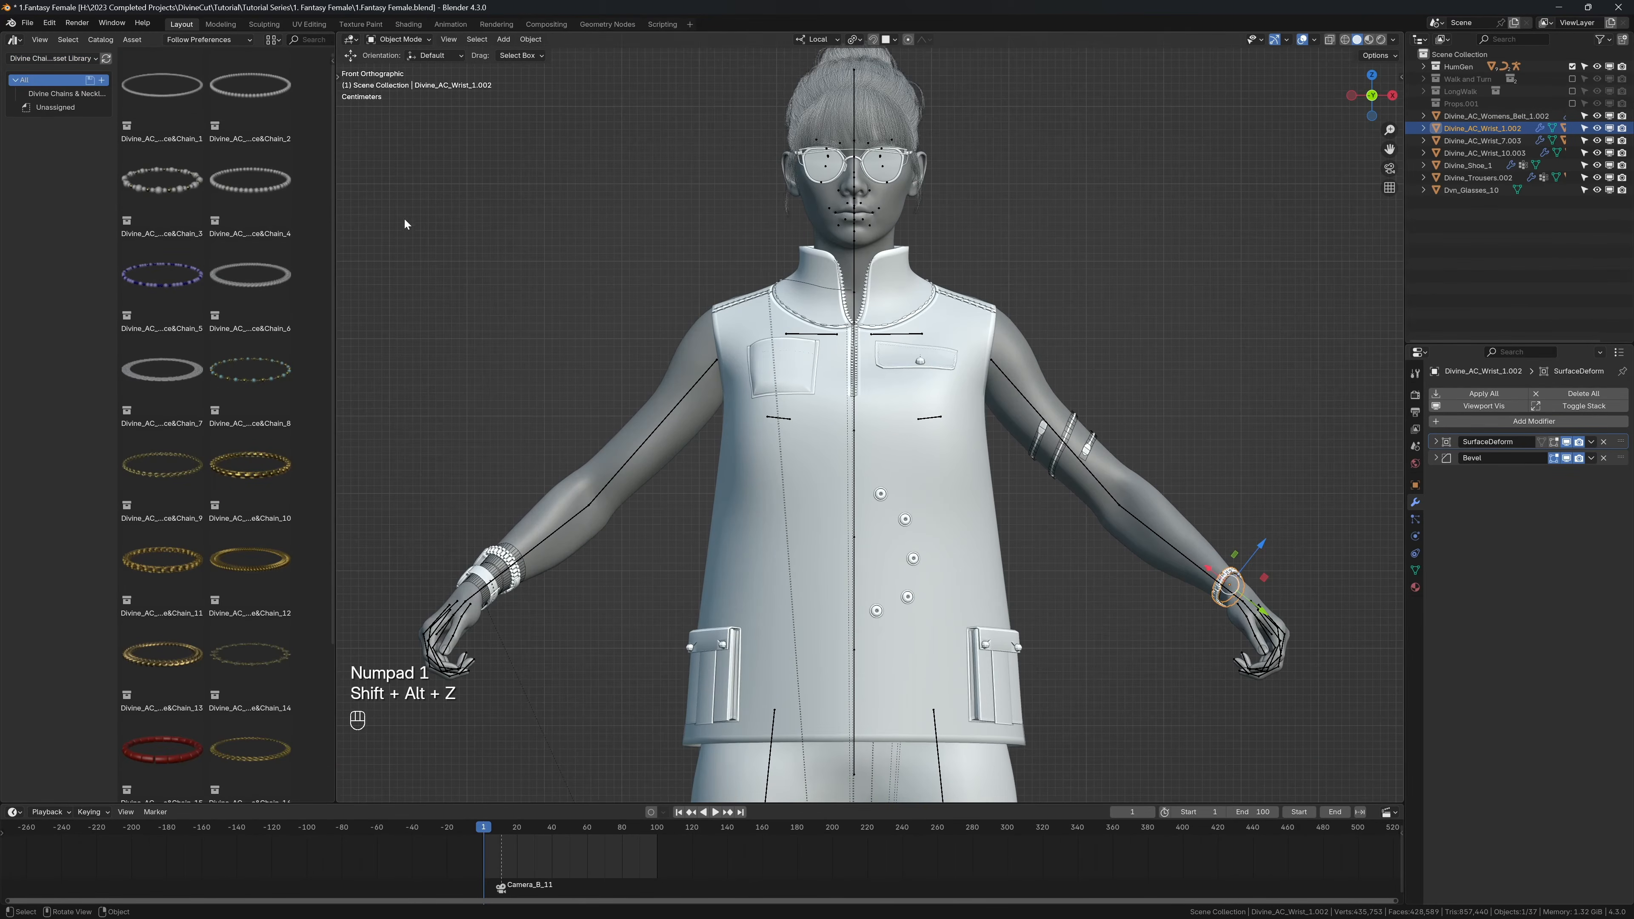
# Step: Add the Divine_AC_Necklace&Chain_3 asset at the character's neck, and tilt and position it around the collar in side view
pyautogui.click(161, 183)
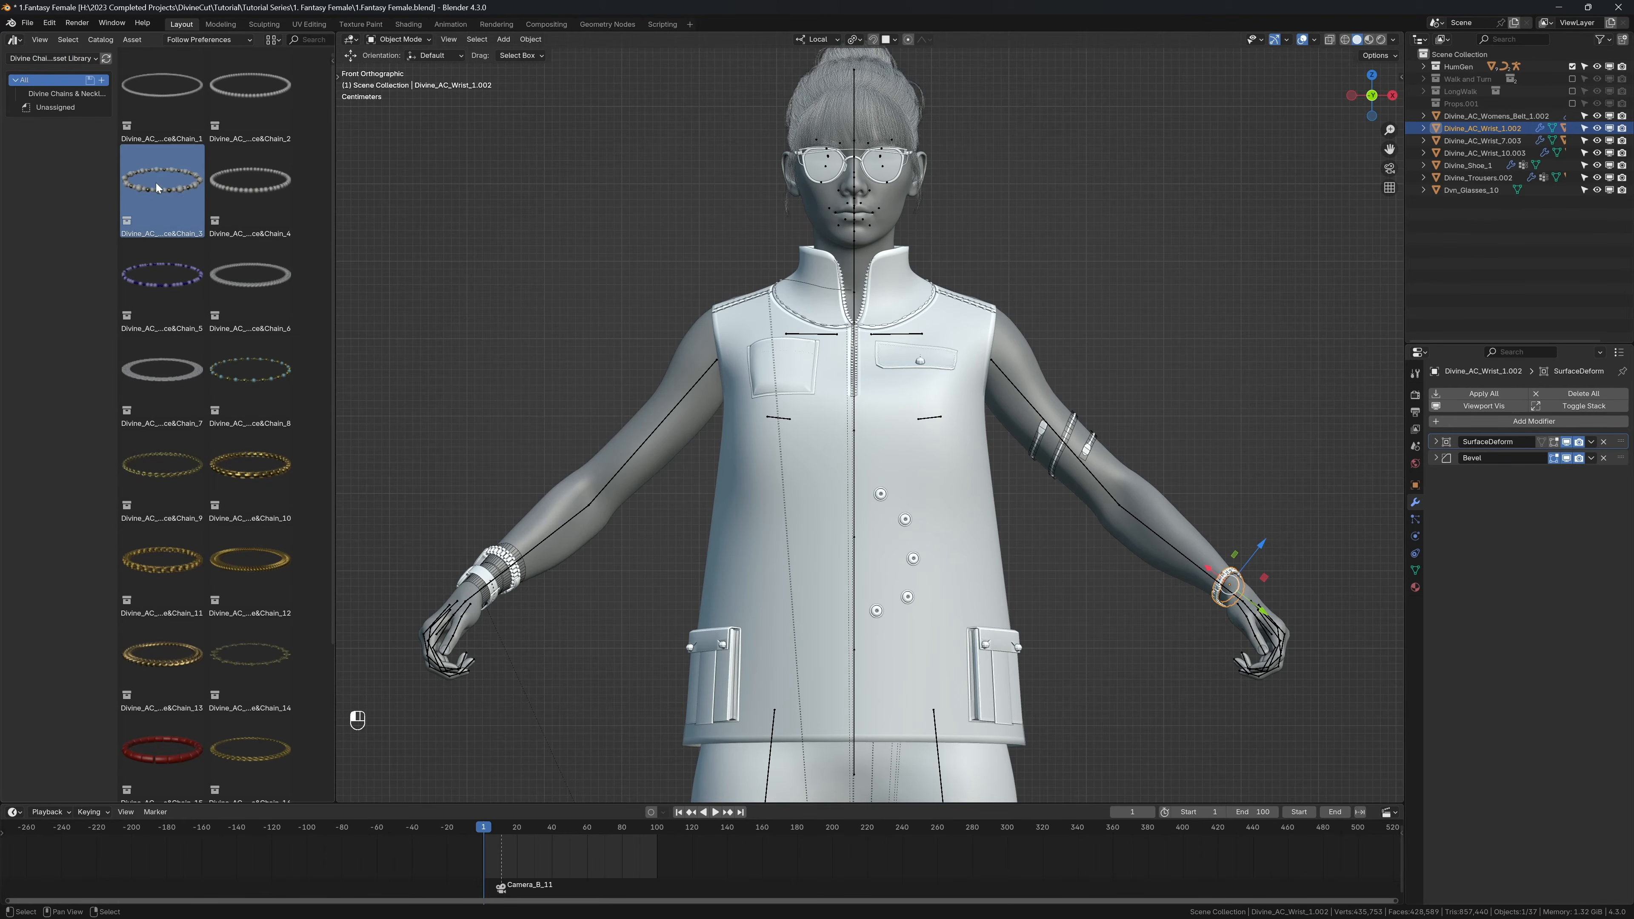
pyautogui.moveTo(158, 188); pyautogui.dragTo(862, 286)
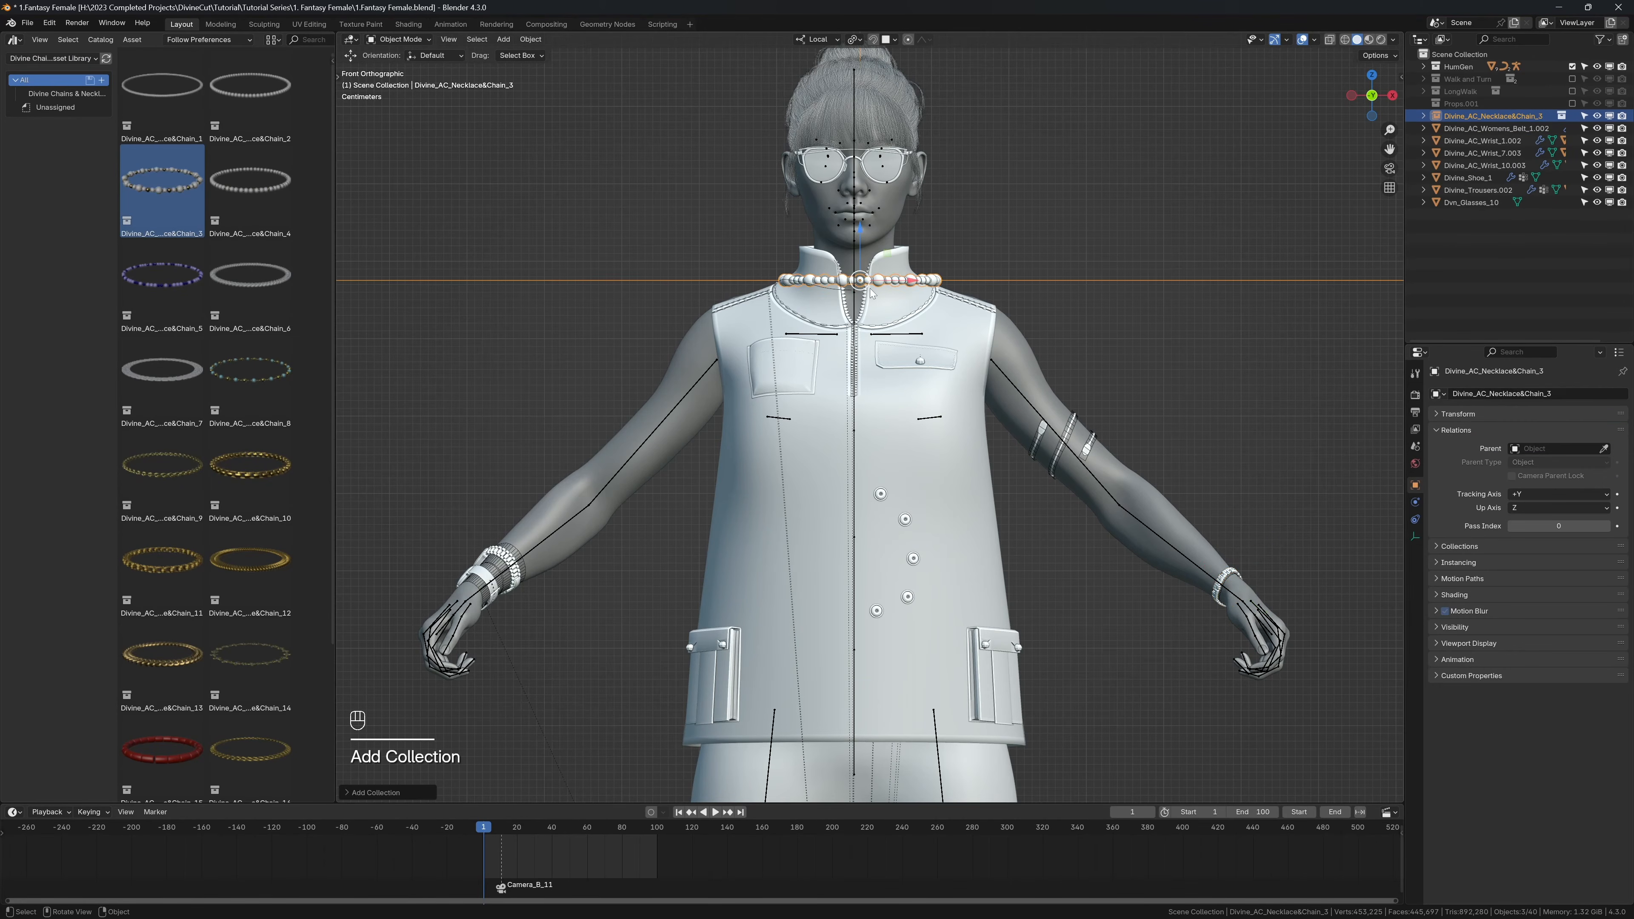
pyautogui.press('KP_3')
pyautogui.press('r')
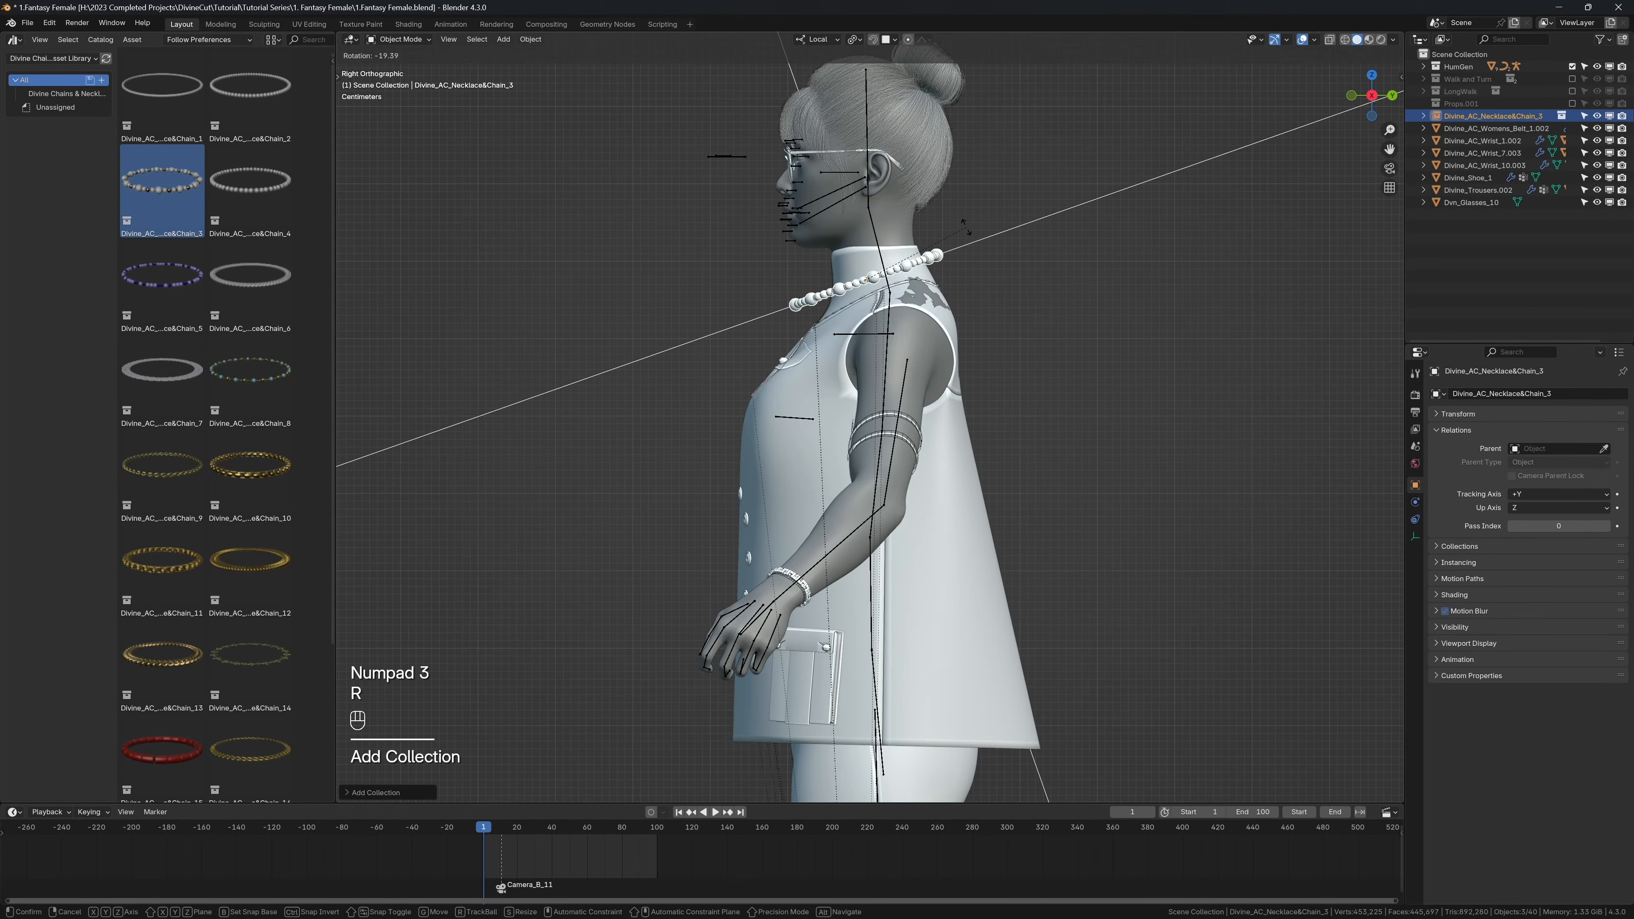
pyautogui.press('g')
pyautogui.click(951, 270)
# Step: Center the bead necklace on the collar and adjust its size so it rests around the neck in front view
pyautogui.press('KP_1')
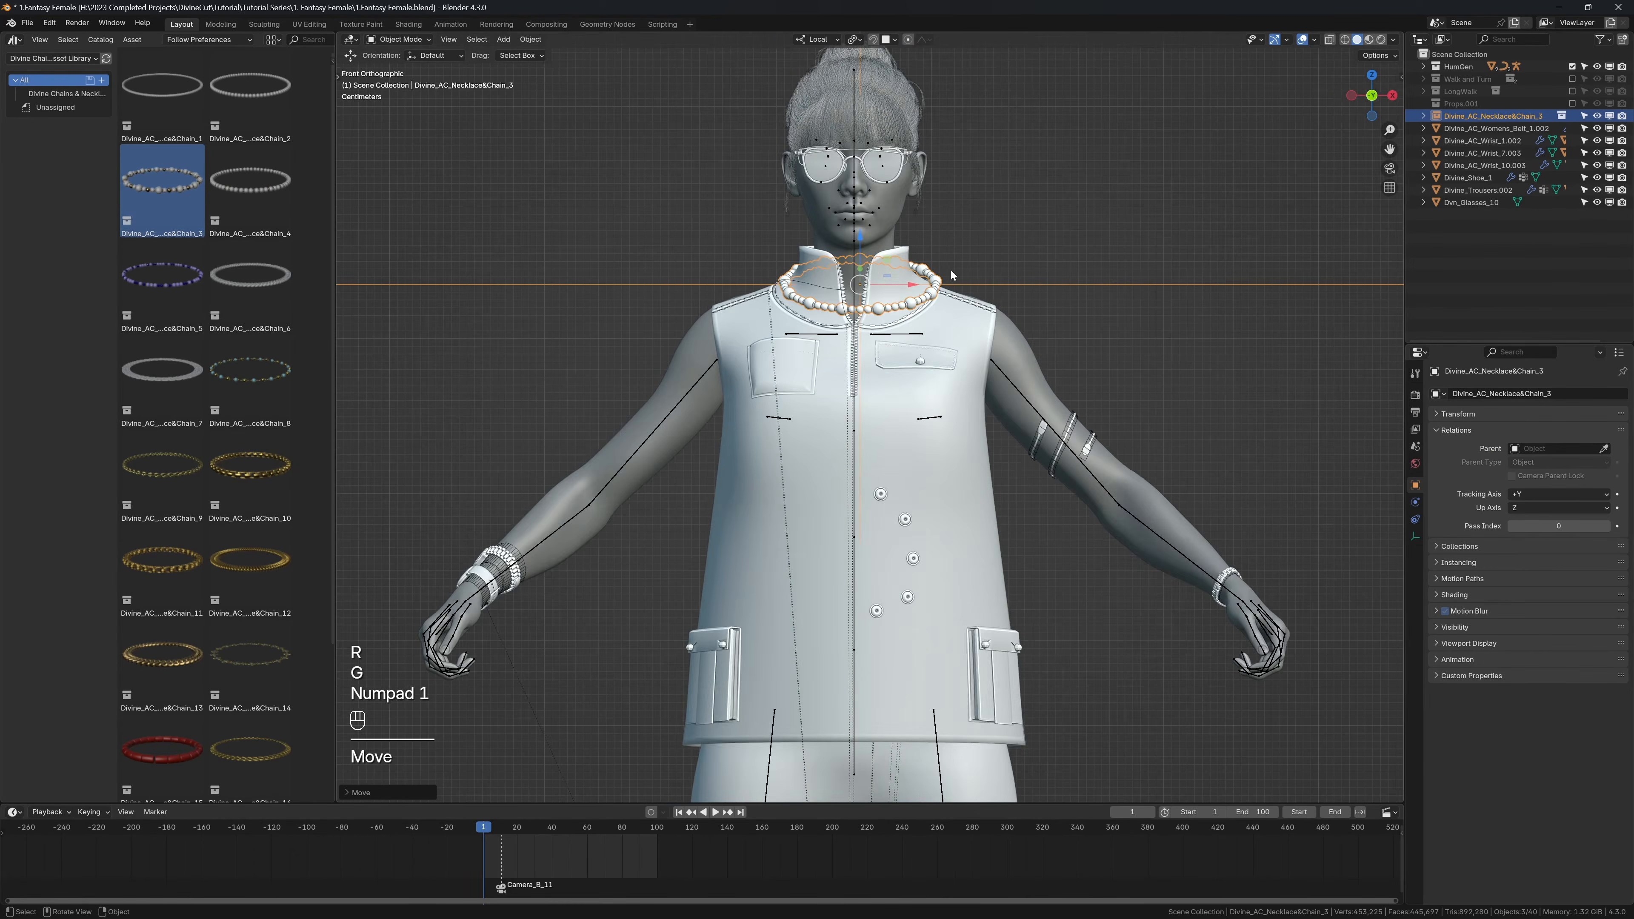
pyautogui.scroll(3, 950, 269)
pyautogui.press('g')
pyautogui.click(943, 275)
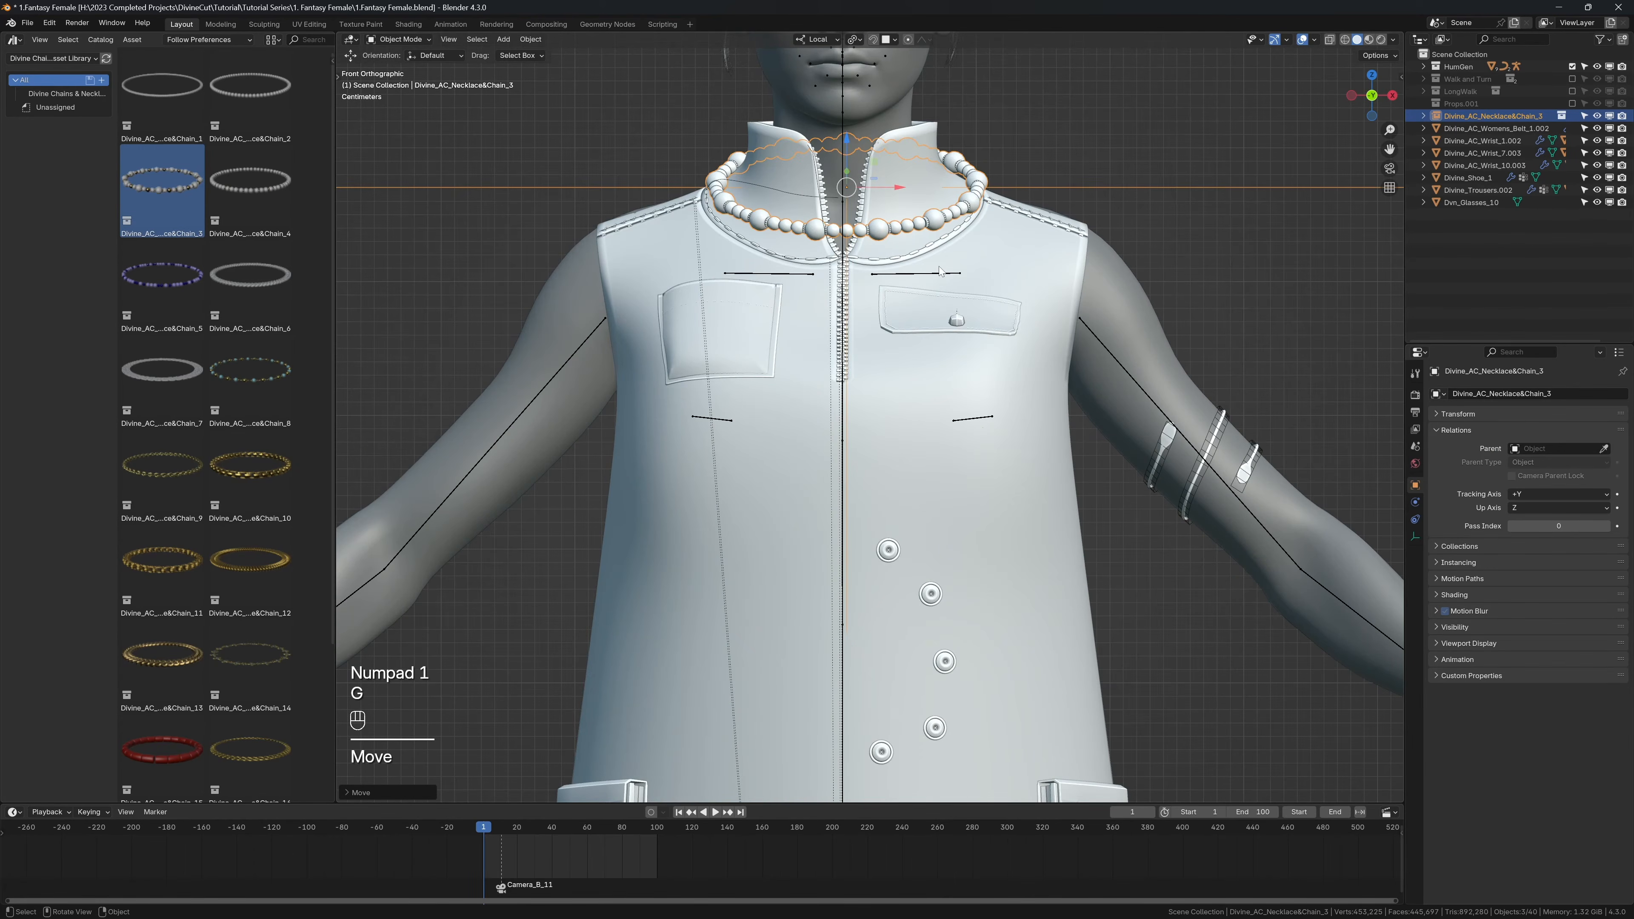
pyautogui.scroll(1, 941, 271)
pyautogui.press('s')
pyautogui.click(939, 272)
pyautogui.press('g')
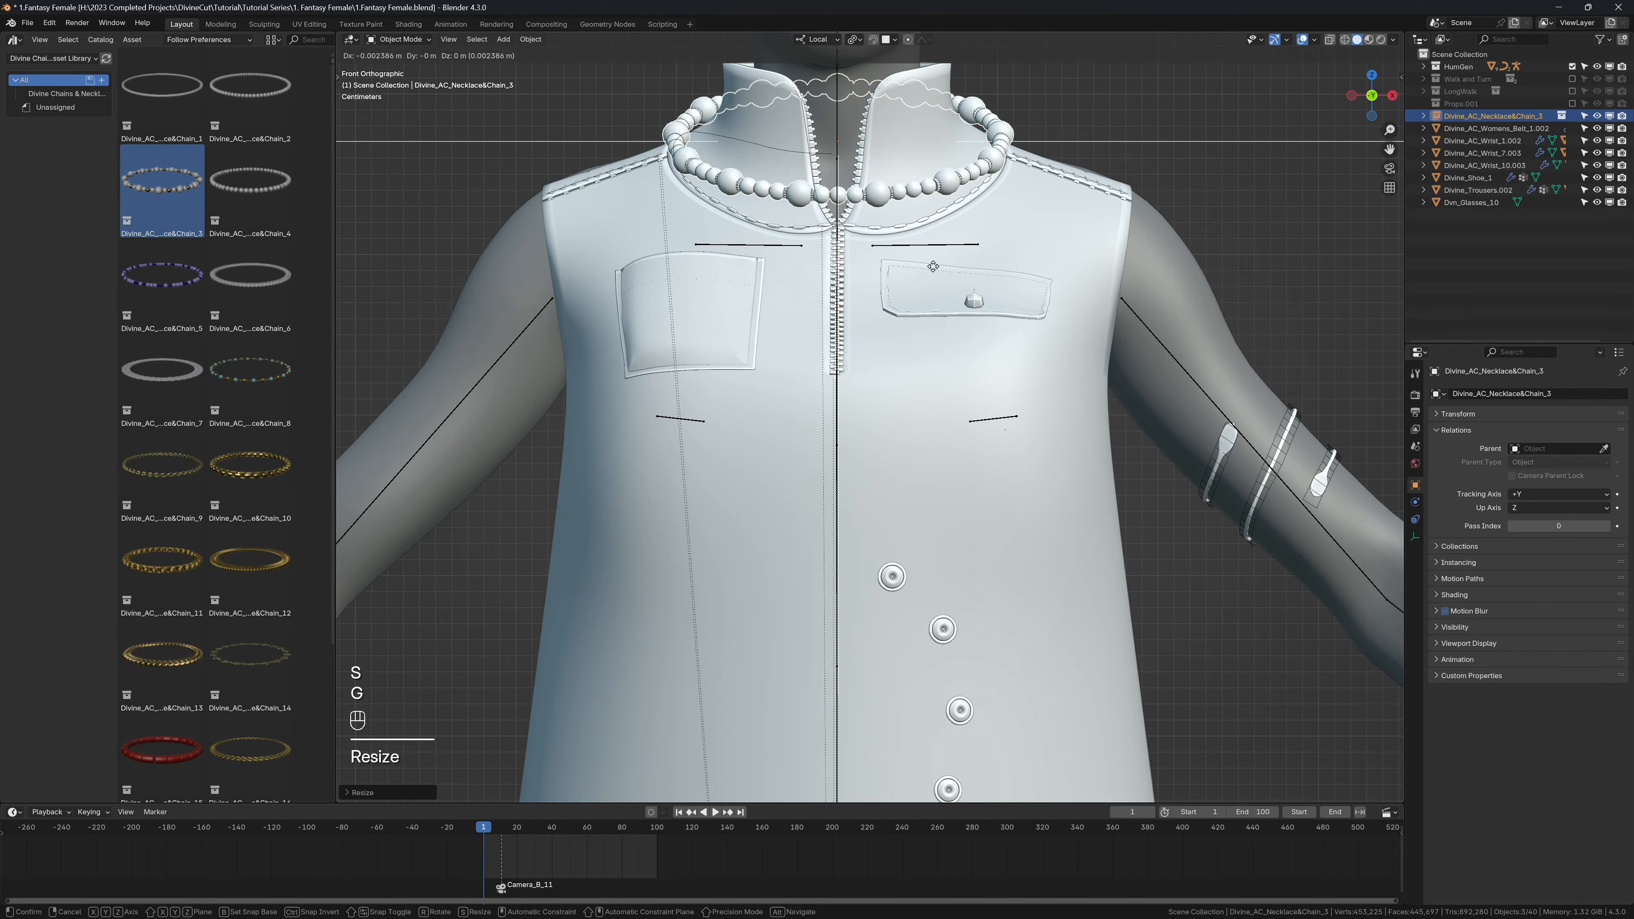
pyautogui.click(930, 271)
pyautogui.scroll(-2, 921, 274)
pyautogui.keyDown('shift'); pyautogui.moveTo(915, 276); pyautogui.dragTo(916, 325, button='middle'); pyautogui.keyUp('shift')
# Step: Use the Divine Cut Design tools to convert the necklace collection instance into real, editable objects
pyautogui.press('n')
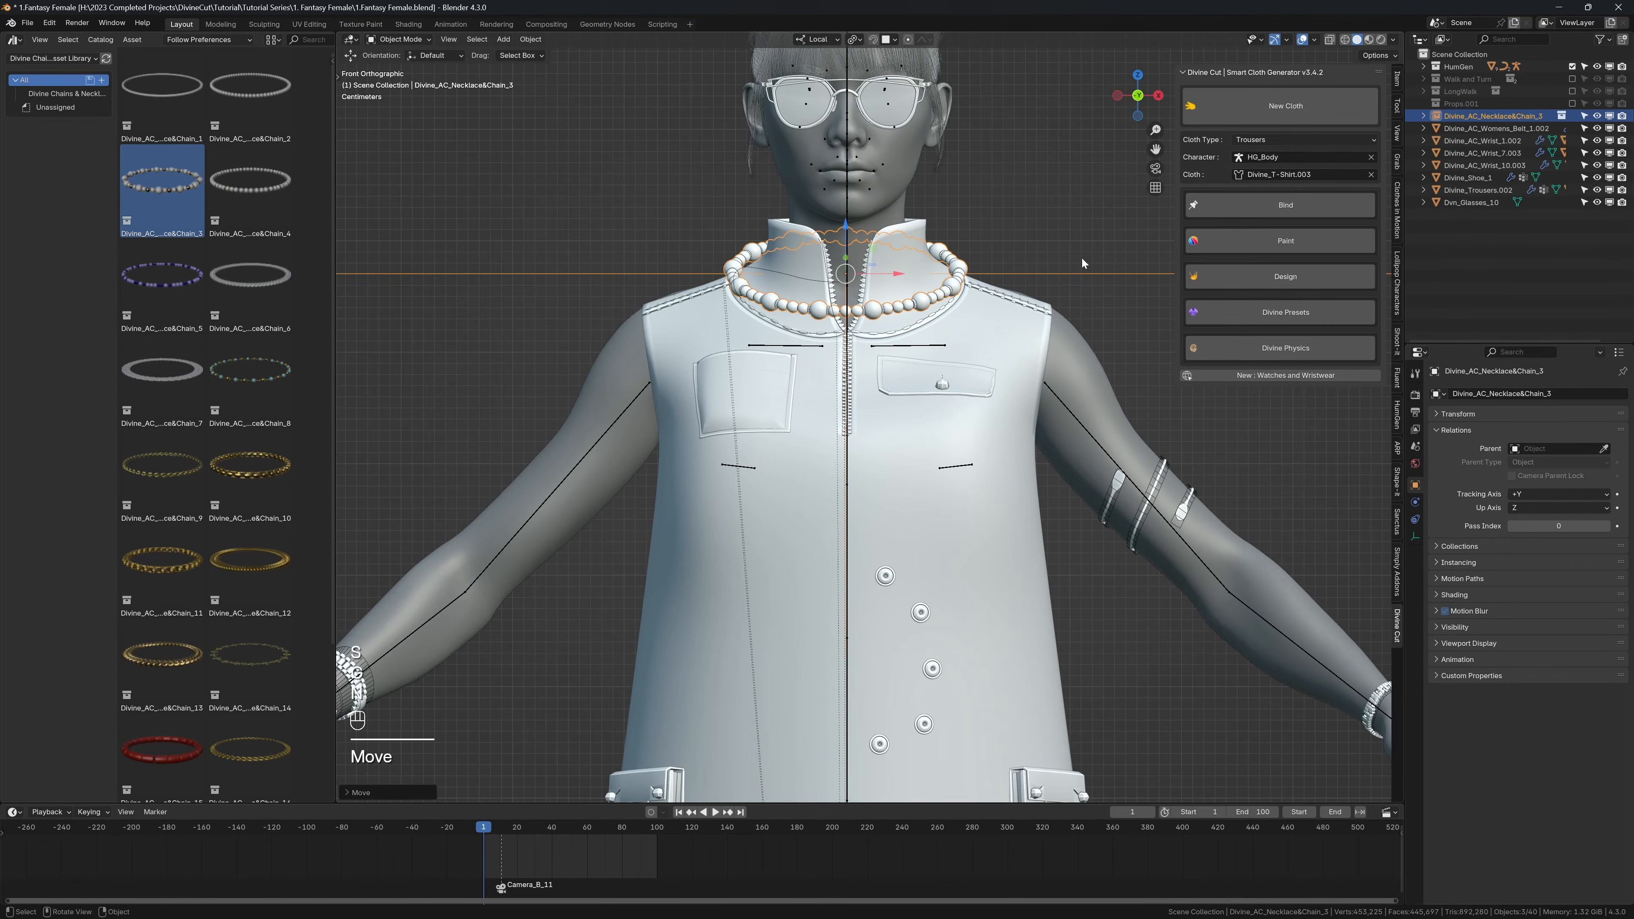
pyautogui.click(1239, 282)
pyautogui.click(1241, 306)
pyautogui.keyDown('shift'); pyautogui.moveTo(956, 251); pyautogui.dragTo(1026, 282, button='middle'); pyautogui.keyUp('shift')
# Step: Play the animation without overlays to examine how the unsimulated necklace behaves, and return to the first frame
pyautogui.hotkey('shift', 'space')
pyautogui.hotkey('shift', 'space')
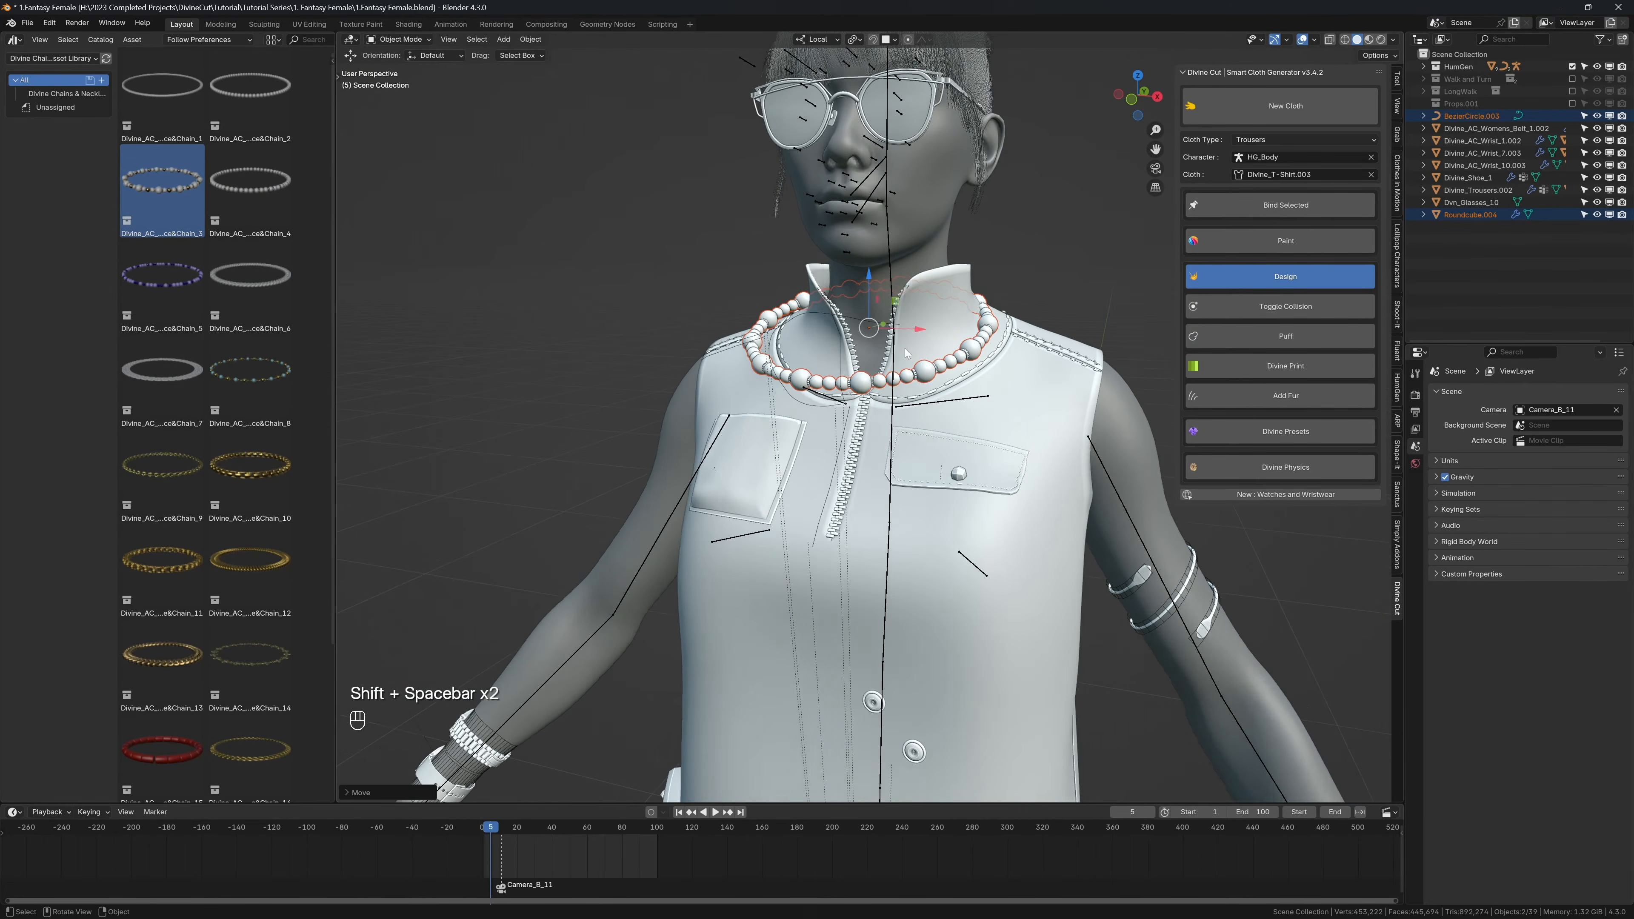
pyautogui.scroll(-2, 905, 353)
pyautogui.hotkey('shift', 'space')
pyautogui.hotkey('shift', 'alt', 'z')
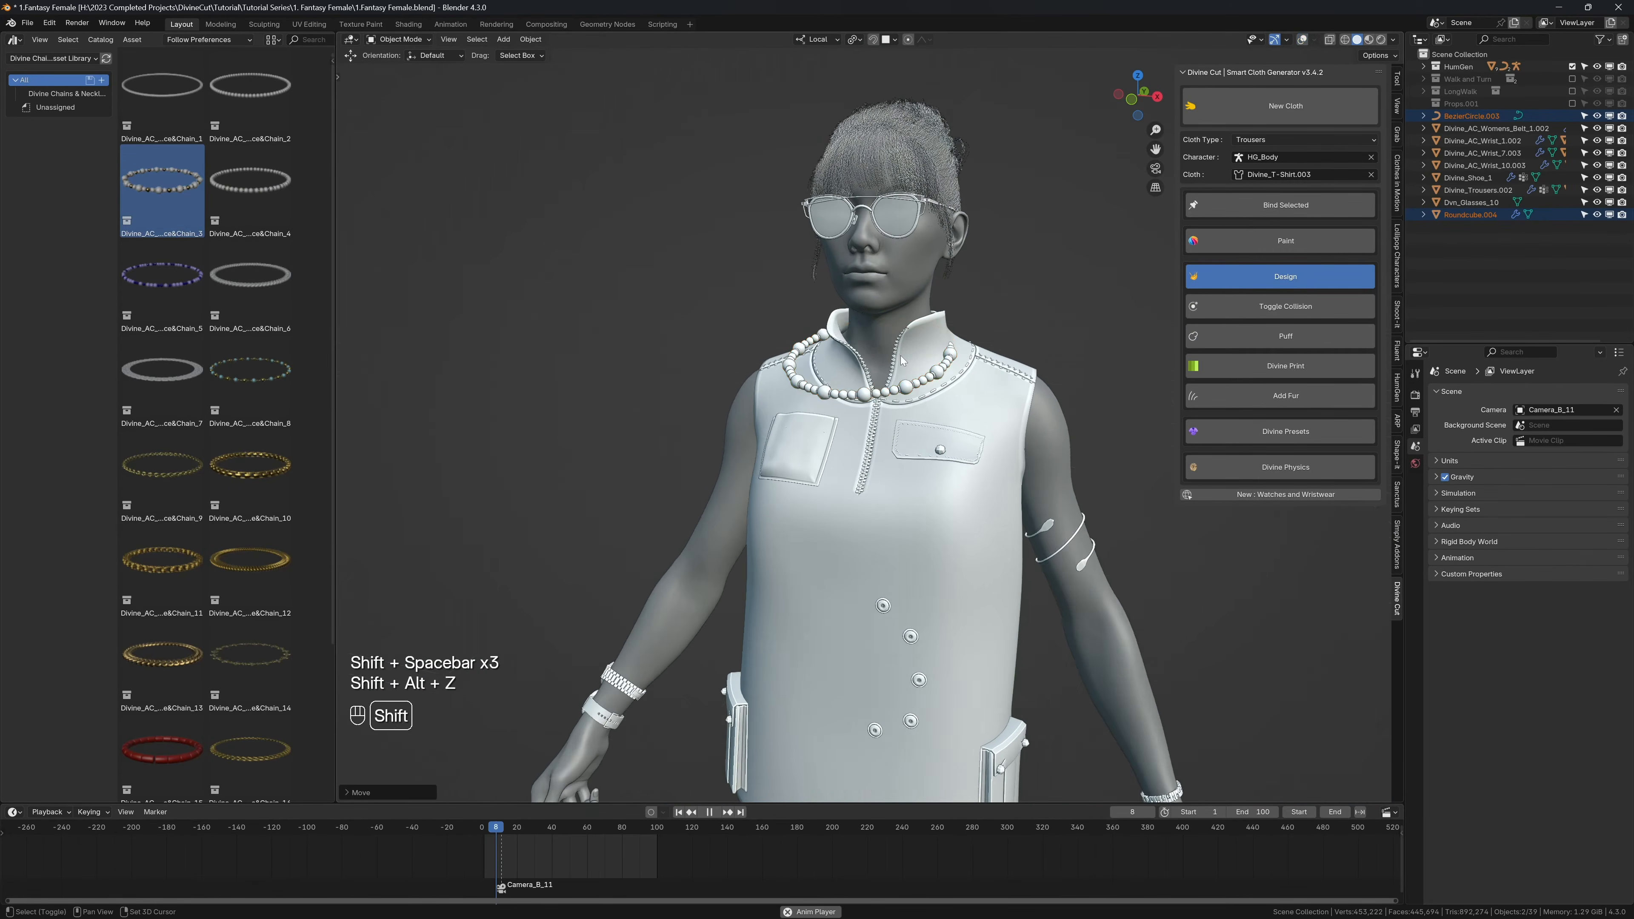
pyautogui.hotkey('shift', 'space')
pyautogui.hotkey('shift', 'Left')
pyautogui.hotkey('shift', 'alt', 'z')
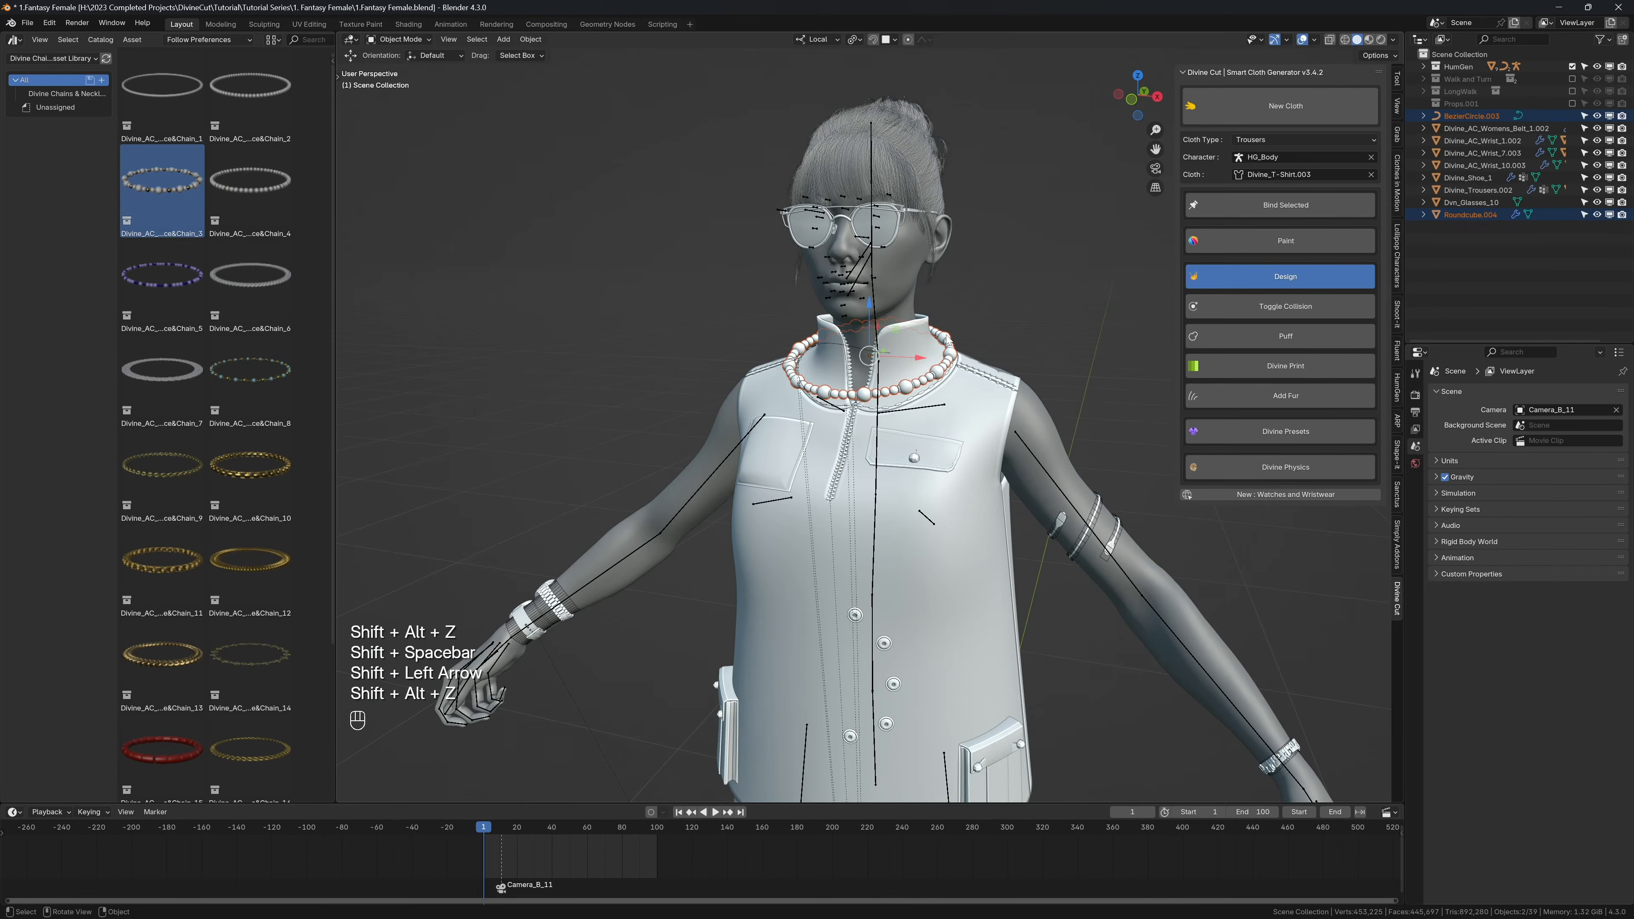
# Step: Select the necklace's bead mesh and start Accessory Physics to generate its simulation cage
pyautogui.click(946, 338)
pyautogui.scroll(3, 959, 341)
pyautogui.scroll(2, 969, 345)
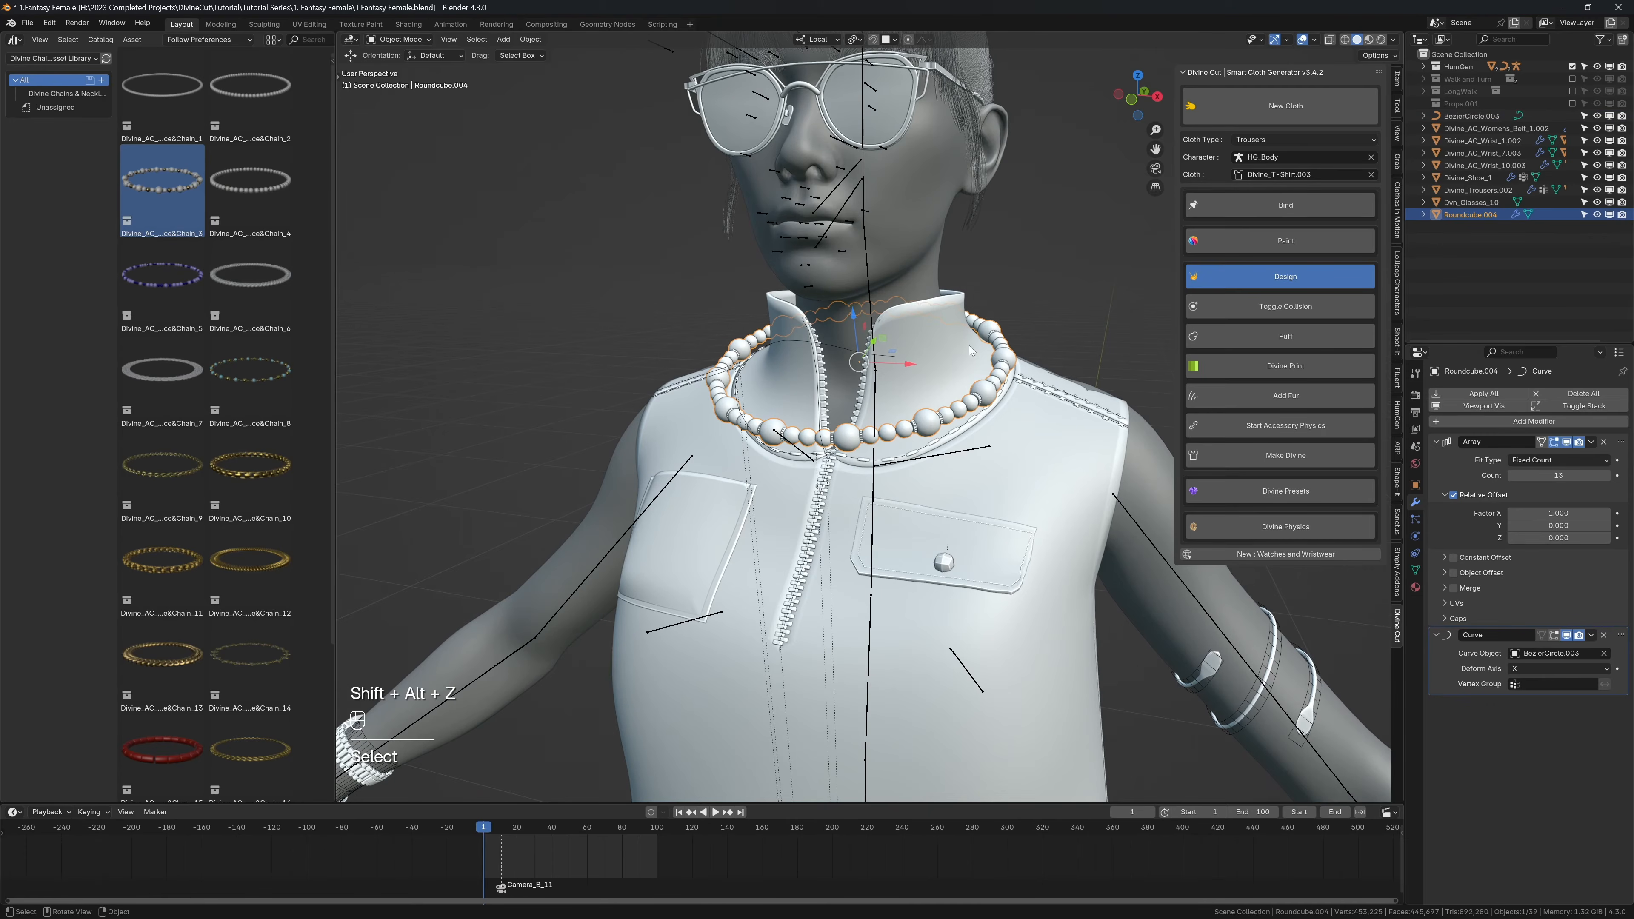
pyautogui.click(1241, 423)
pyautogui.scroll(4, 928, 394)
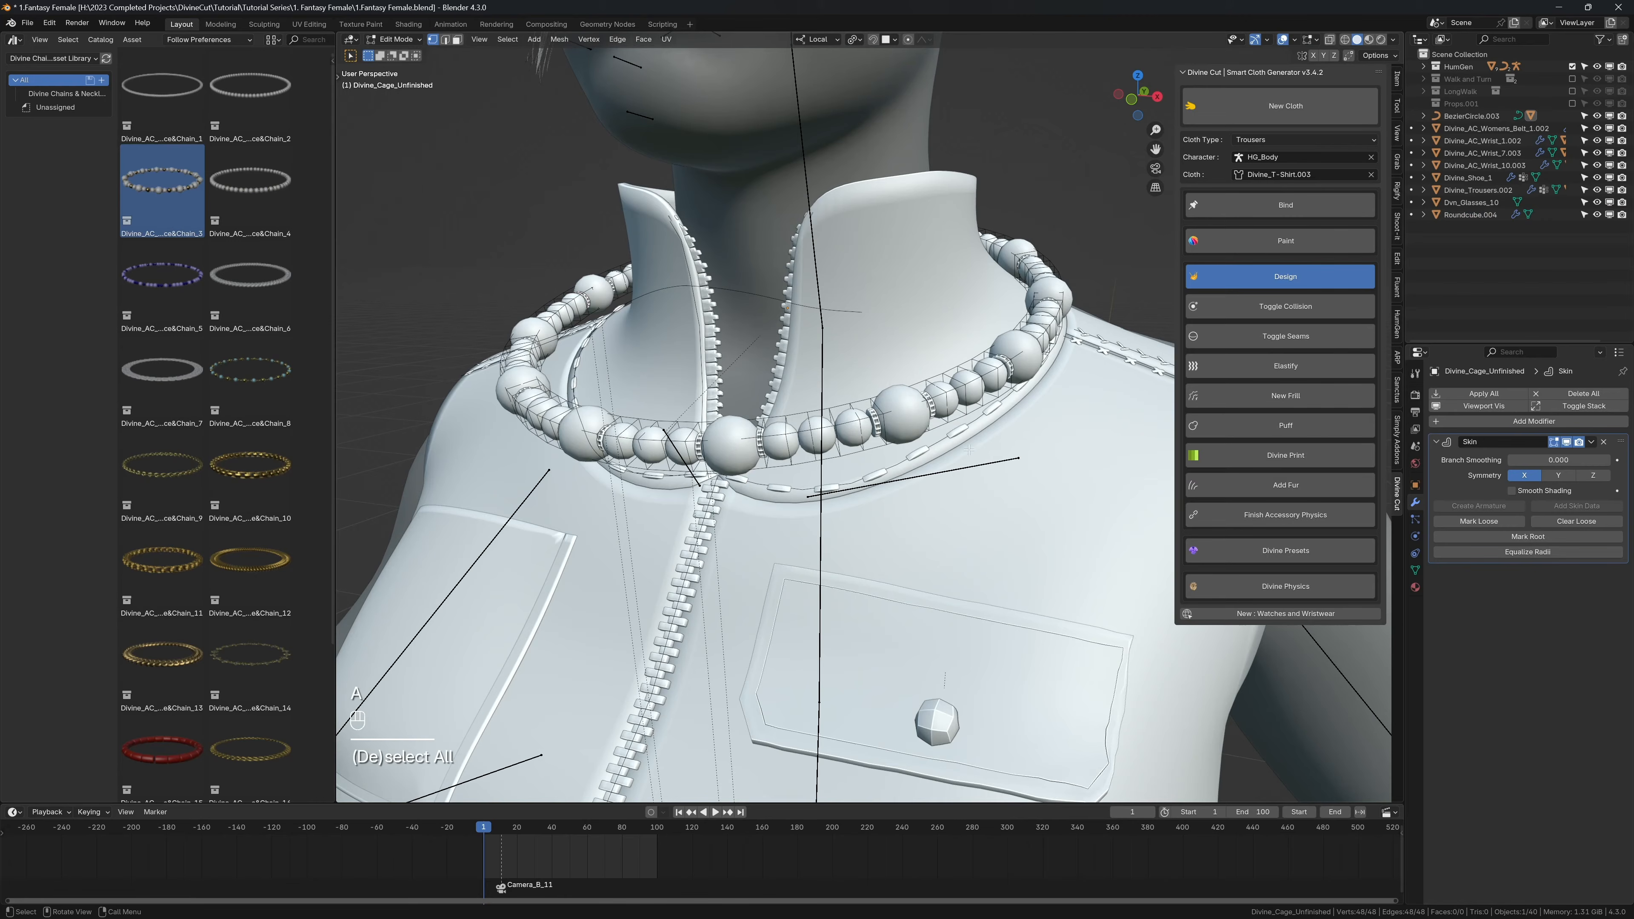
# Step: Resize the skin thickness of the unfinished cage so that it encloses the necklace beads
pyautogui.hotkey('ctrl', 'a')
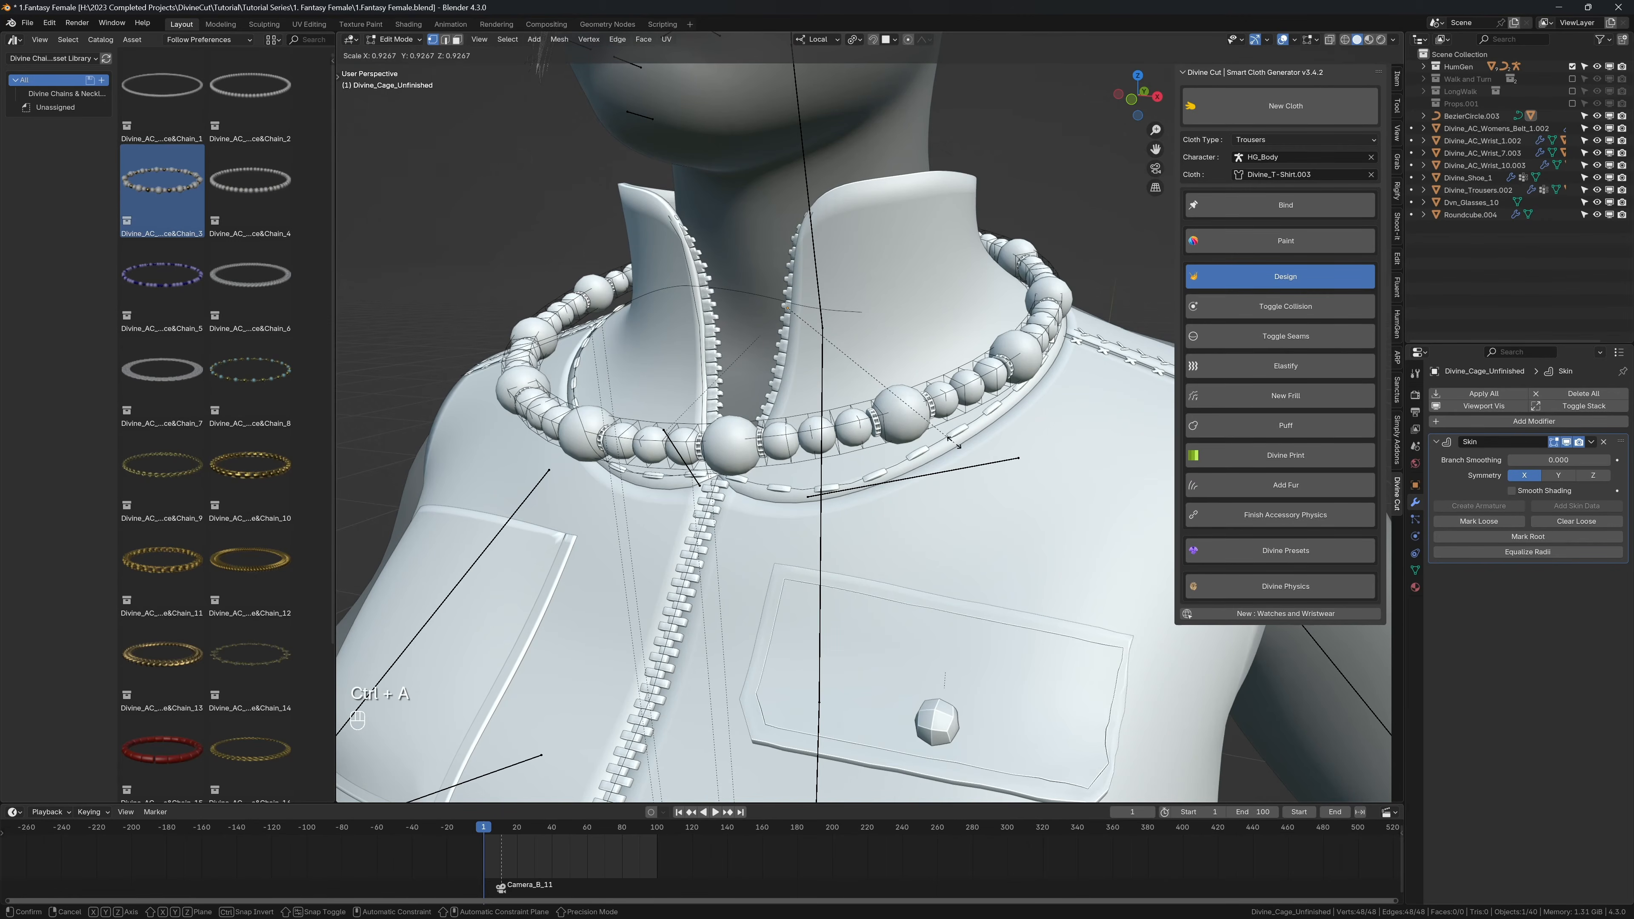
pyautogui.click(905, 430)
pyautogui.scroll(3, 905, 429)
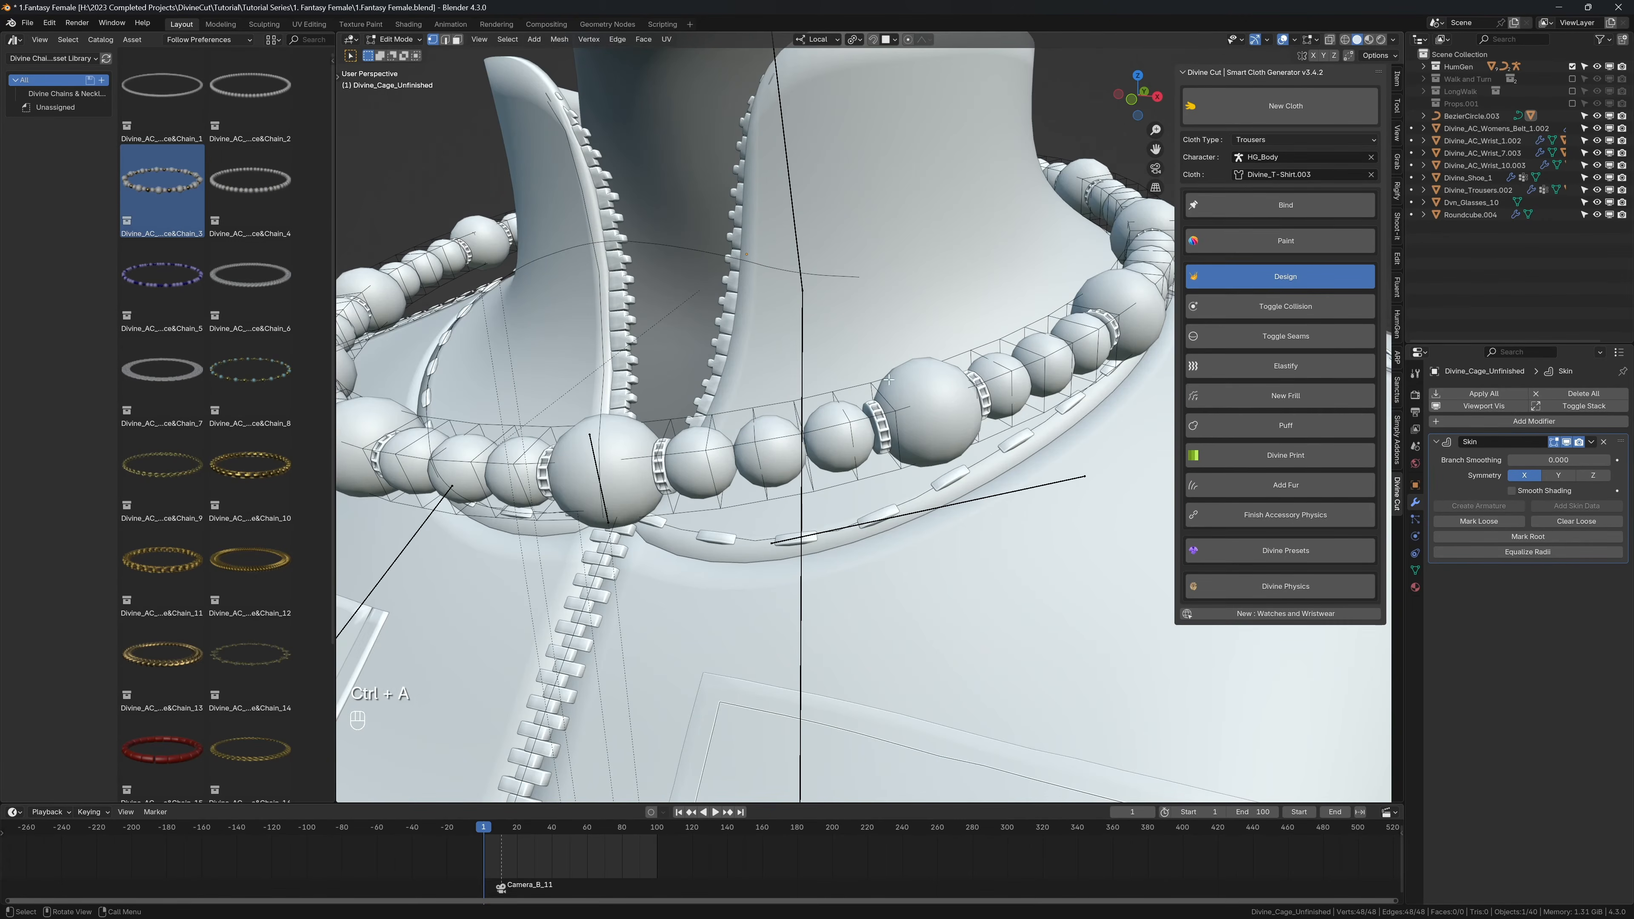
pyautogui.hotkey('ctrl', 'a')
pyautogui.rightClick(974, 467)
pyautogui.hotkey('ctrl', 'a')
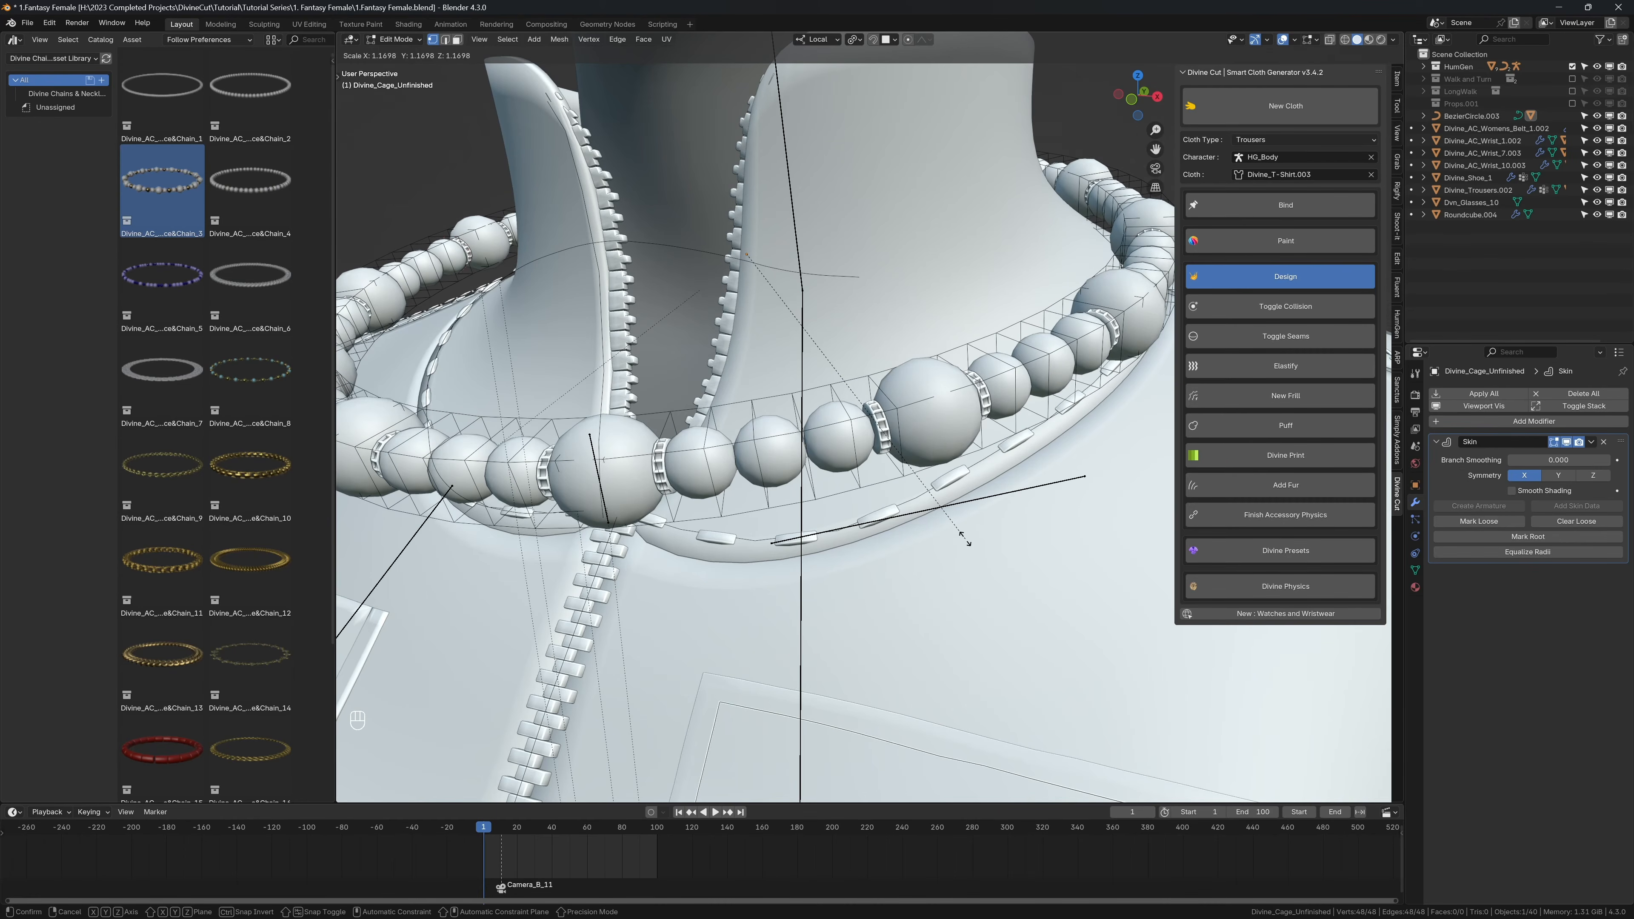
pyautogui.click(962, 537)
pyautogui.scroll(-1, 962, 512)
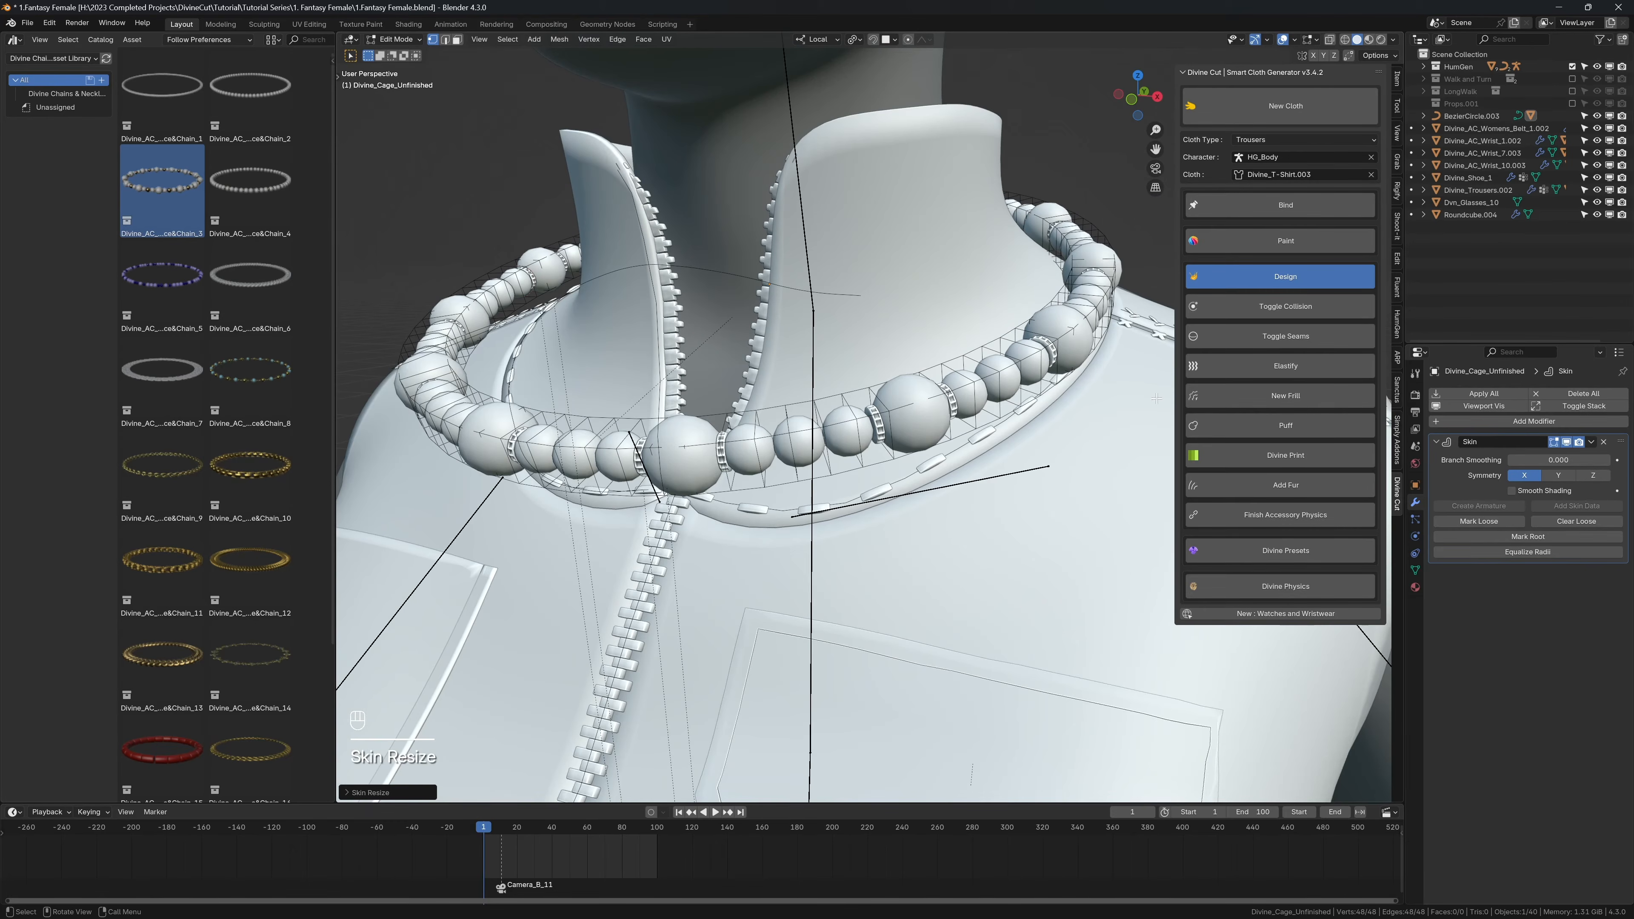
pyautogui.hotkey('ctrl', 'a')
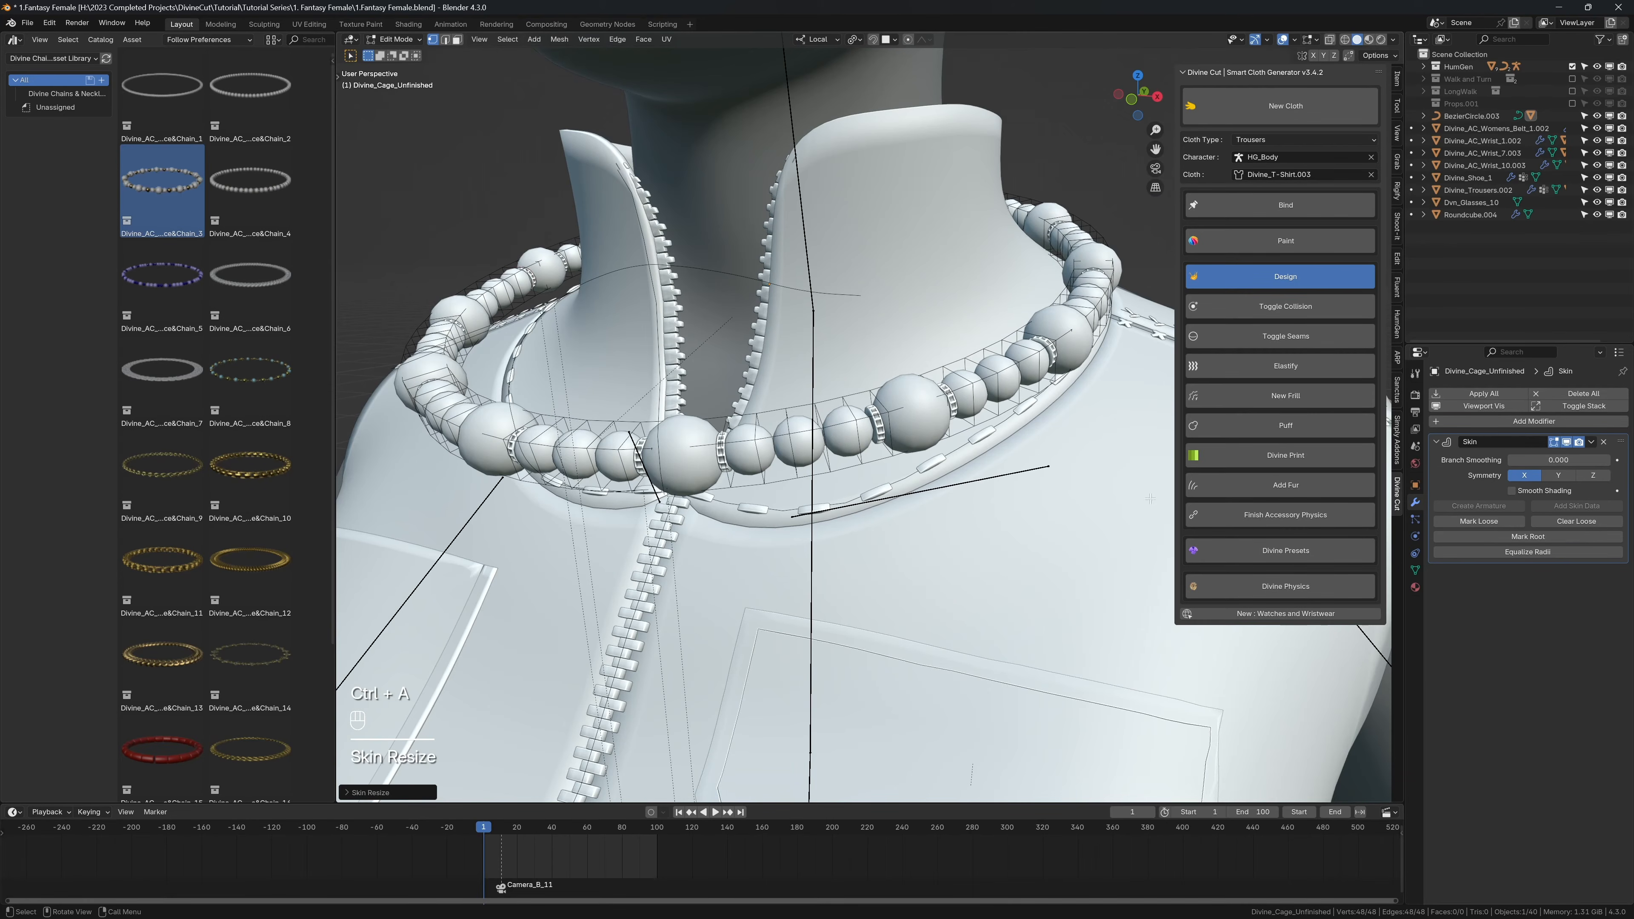
# Step: Finish Accessory Physics to bind the bead mesh to its cage
pyautogui.click(1231, 512)
pyautogui.moveTo(1228, 512); pyautogui.dragTo(1019, 405, button='middle')
pyautogui.scroll(-5, 1020, 404)
pyautogui.press('n')
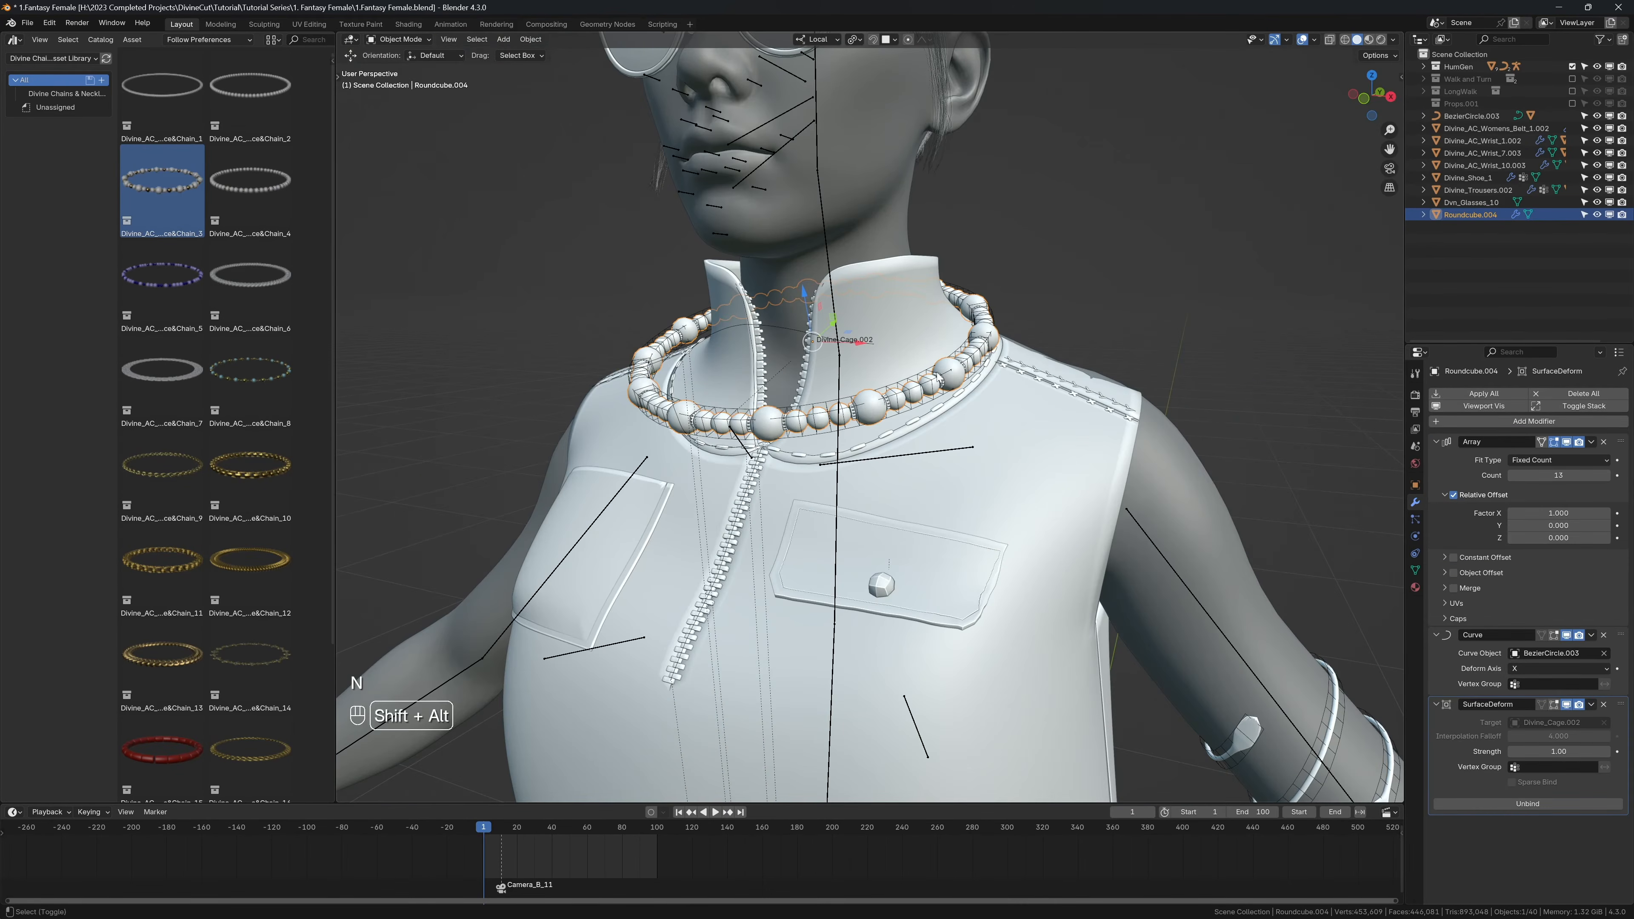
# Step: Play the cloth simulation from several angles without overlays to examine the necklace's motion, and return to the first frame
pyautogui.hotkey('shift', 'alt', 'z')
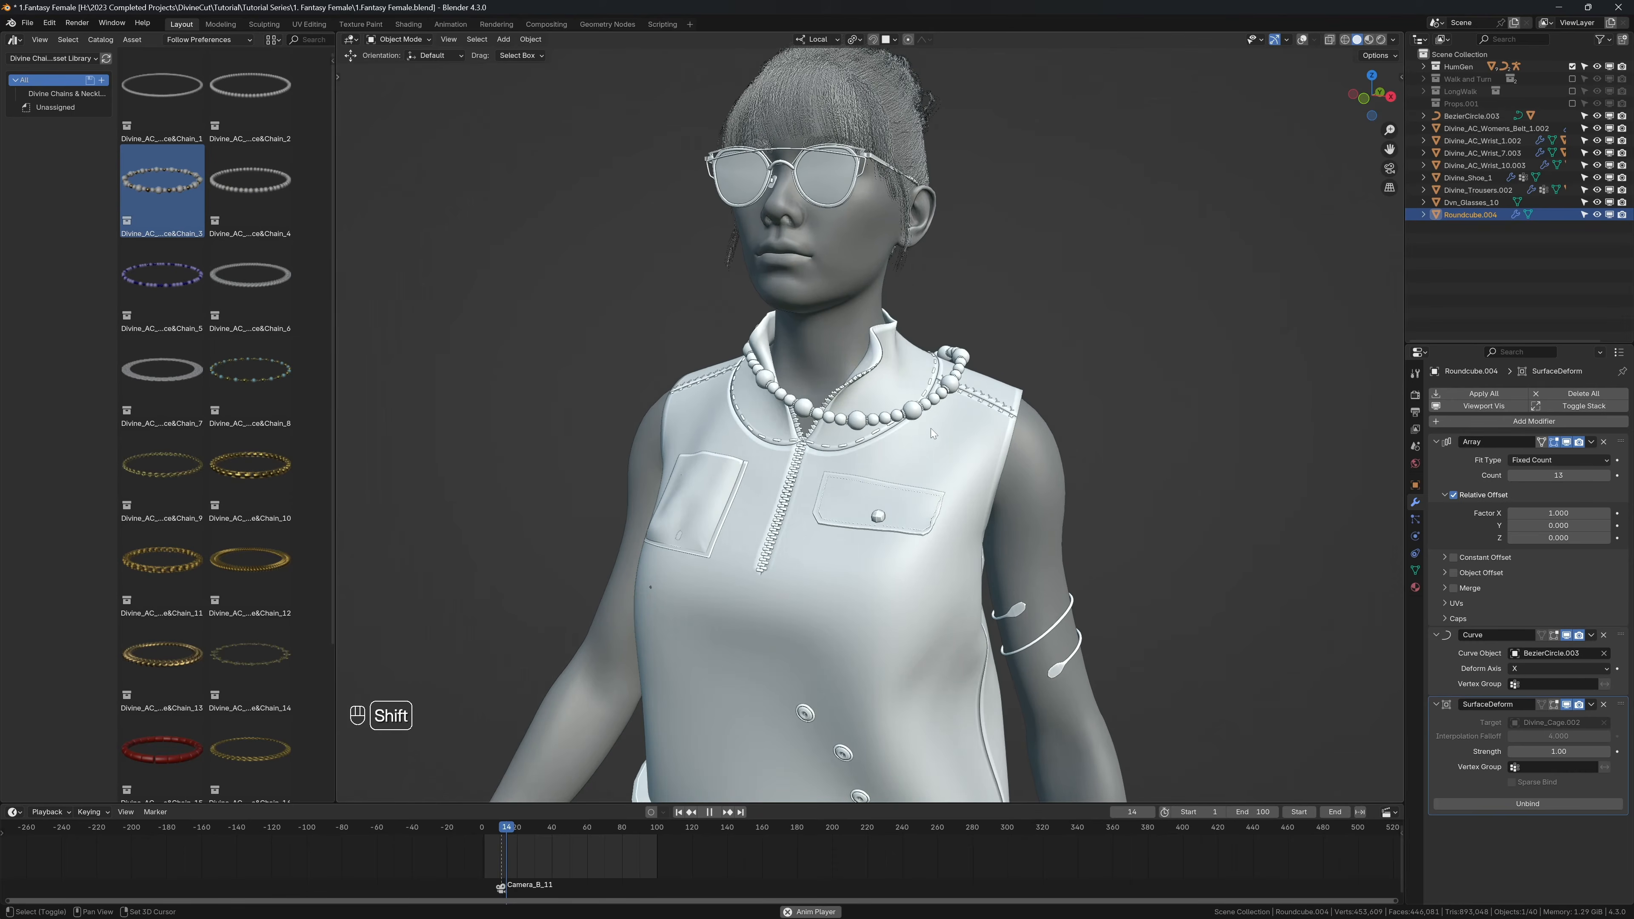
pyautogui.hotkey('shift', 'space')
pyautogui.moveTo(894, 435); pyautogui.dragTo(807, 412, button='middle')
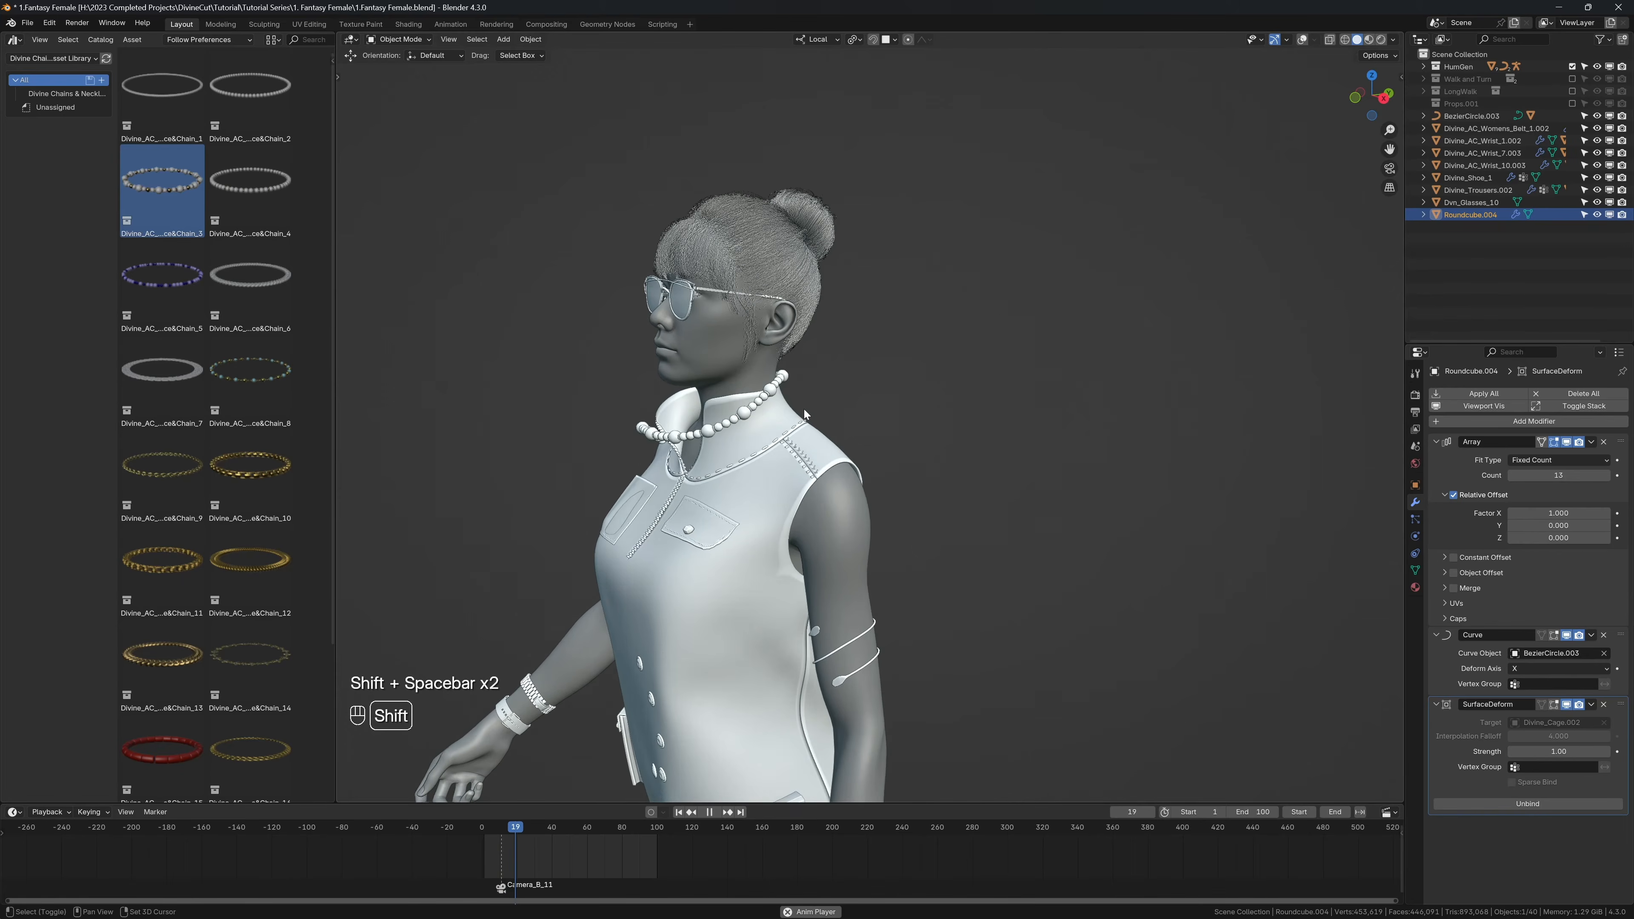
pyautogui.hotkey('shift', 'space')
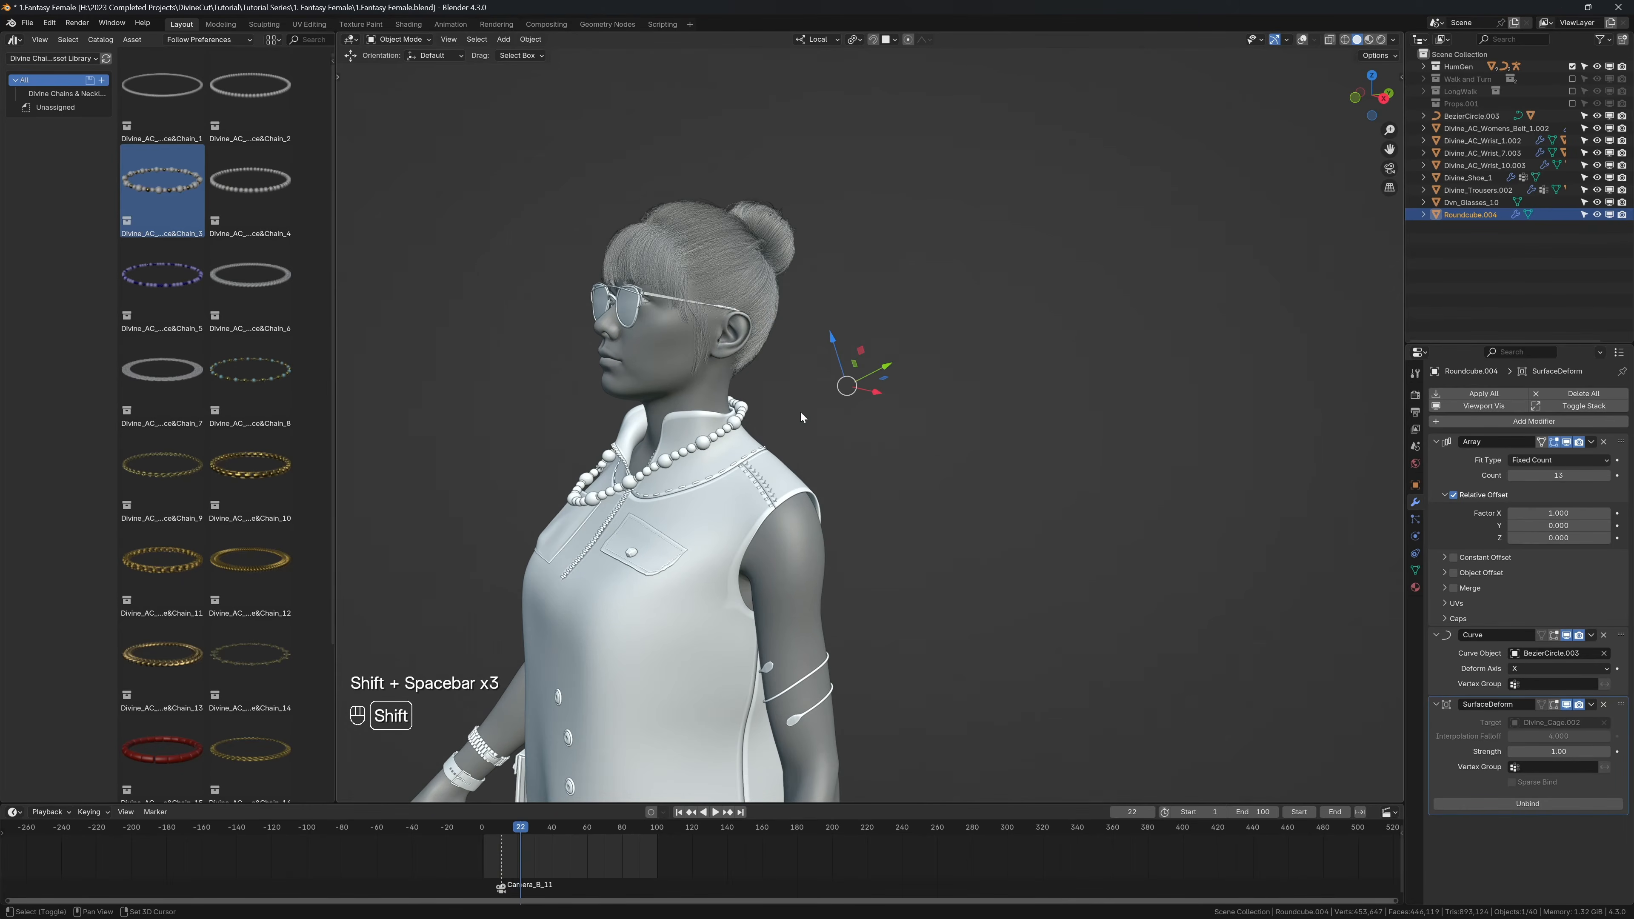
pyautogui.hotkey('shift', 'Left')
pyautogui.hotkey('shift', 'alt', 'z')
# Step: Select the necklace's cage and switch it to Sculpt Mode in the right orthographic view
pyautogui.scroll(5, 762, 414)
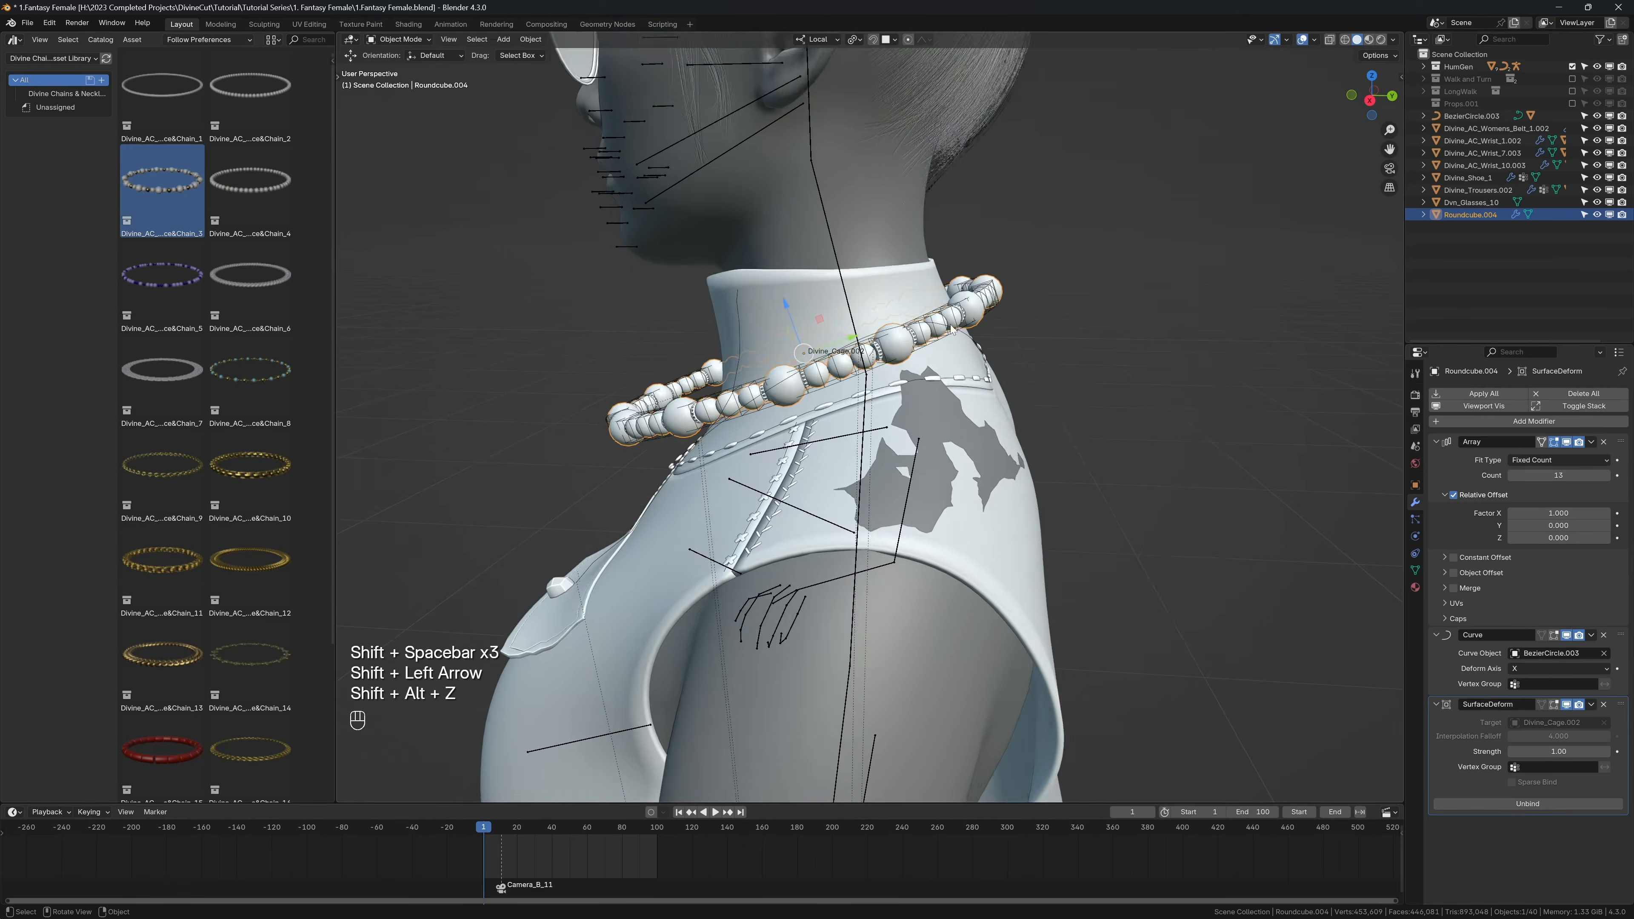
pyautogui.click(961, 308)
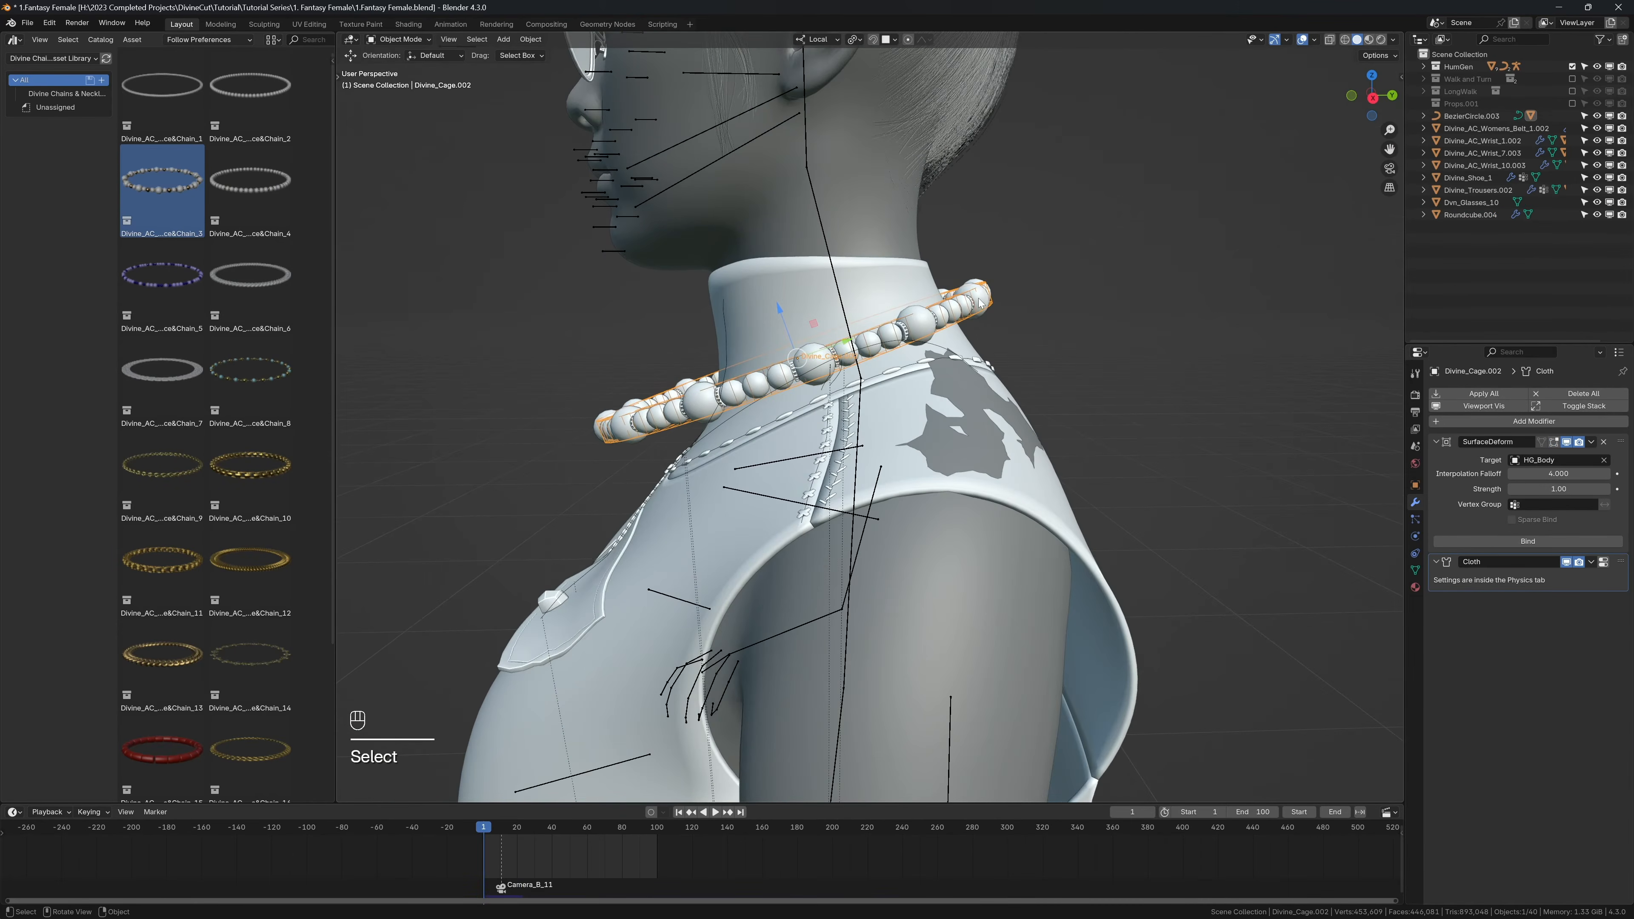
pyautogui.moveTo(960, 311)
pyautogui.mouseDown(button='middle')
pyautogui.moveTo(935, 319)
pyautogui.moveTo(963, 334)
pyautogui.mouseUp(button='middle')
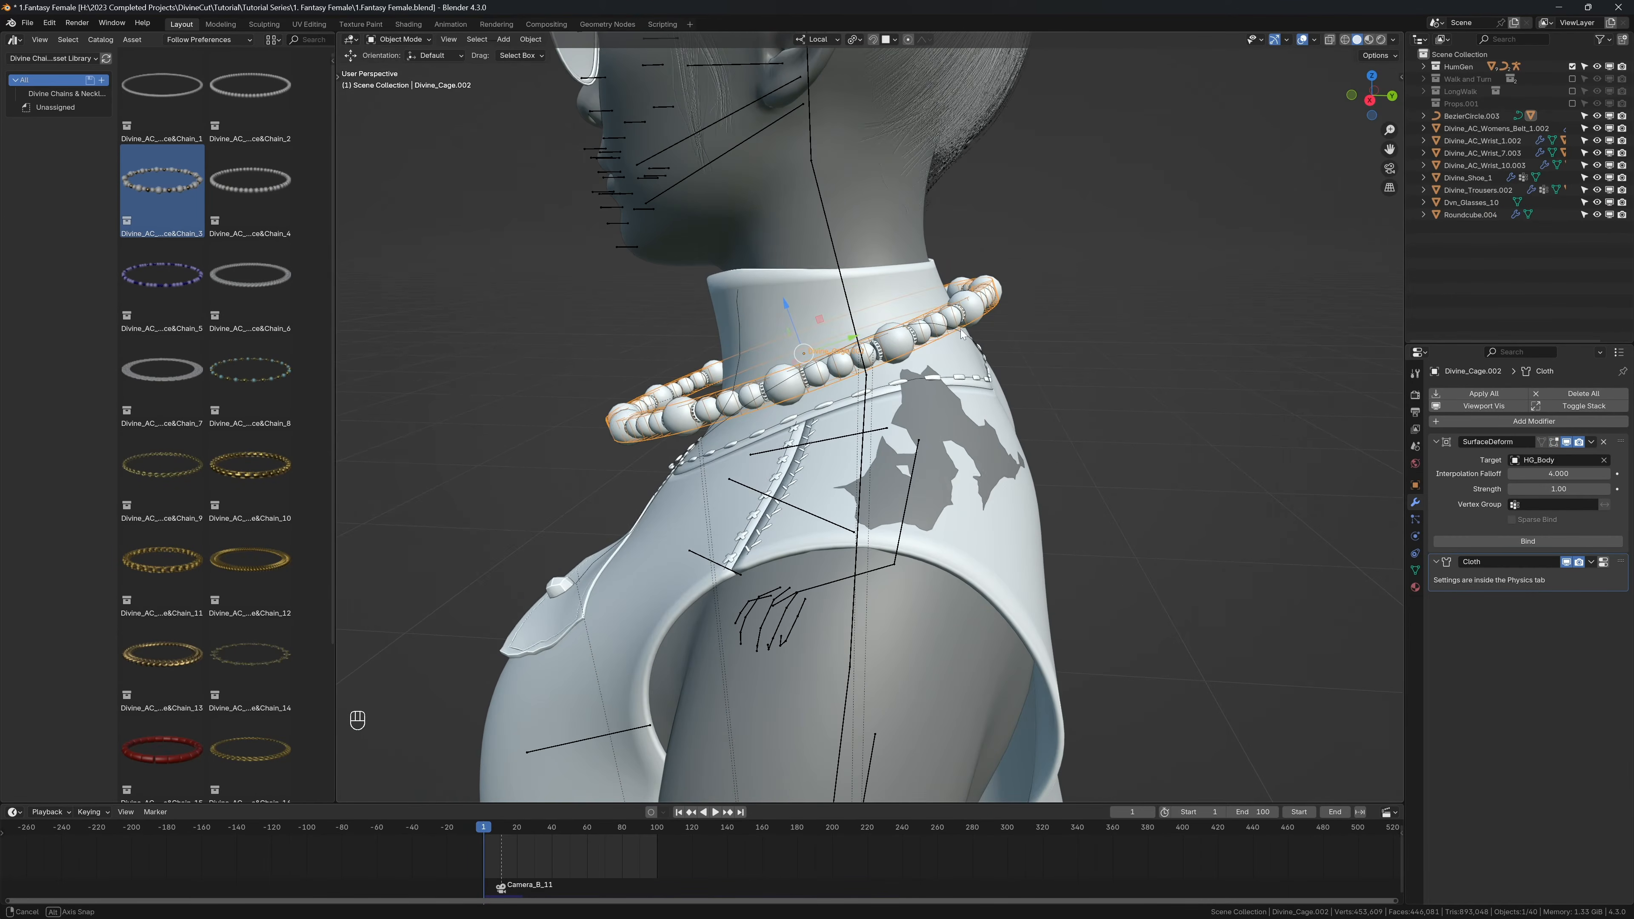
pyautogui.press('KP_3')
pyautogui.press('q')
pyautogui.click(956, 327)
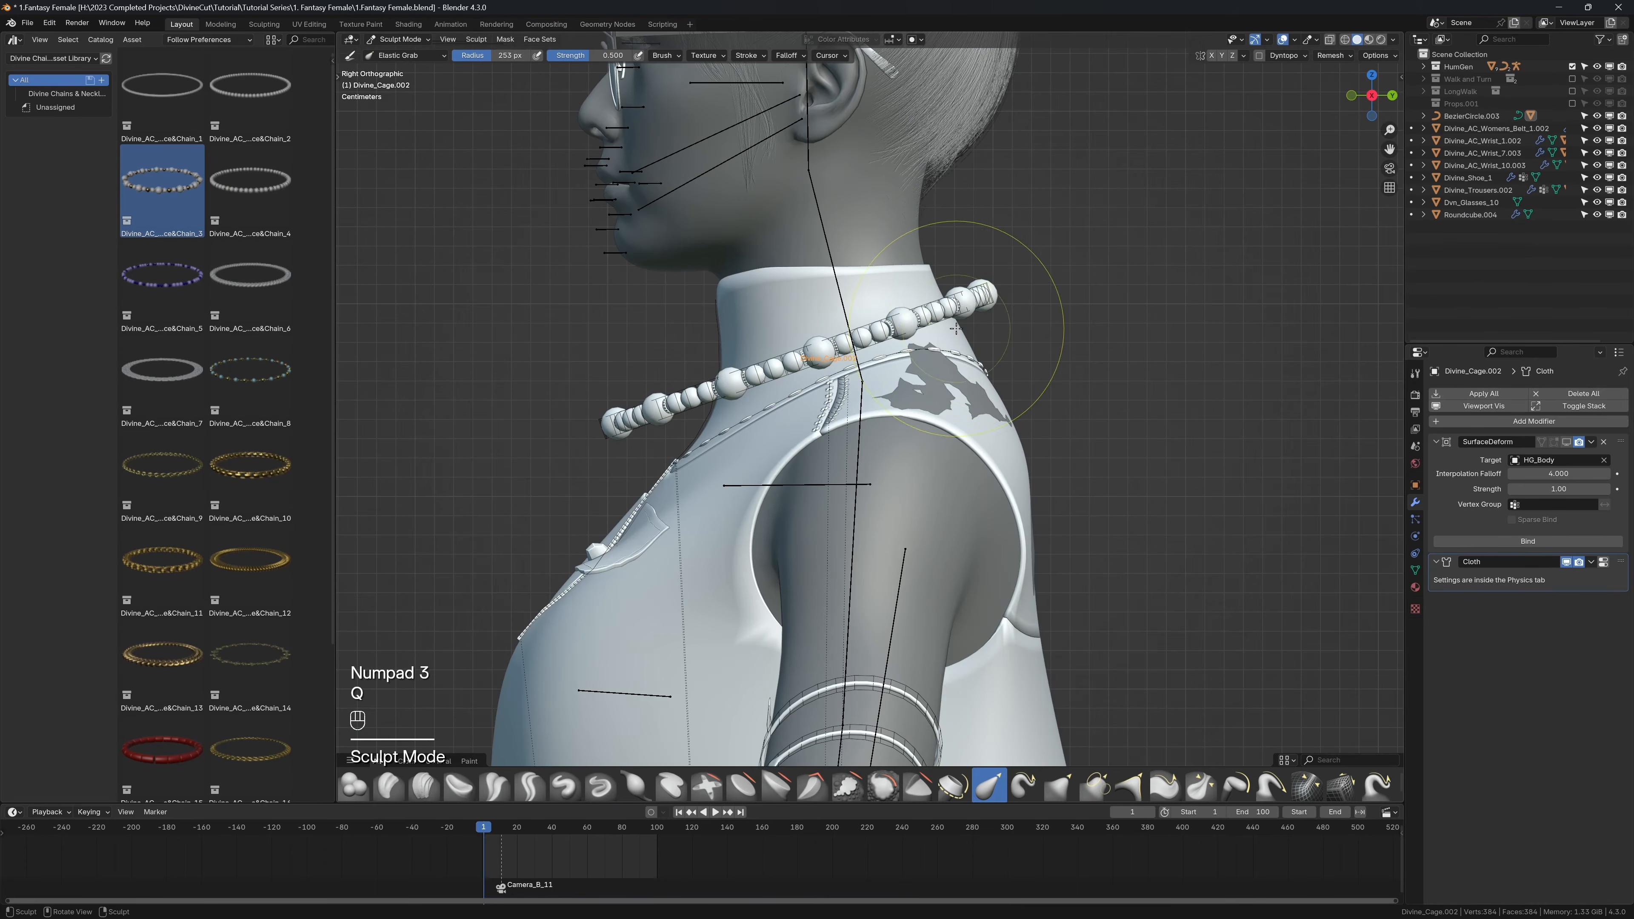
# Step: Set the Elastic Grab radius to 317 px and pull the back of the necklace cage down onto the garment's neckline
pyautogui.press('f')
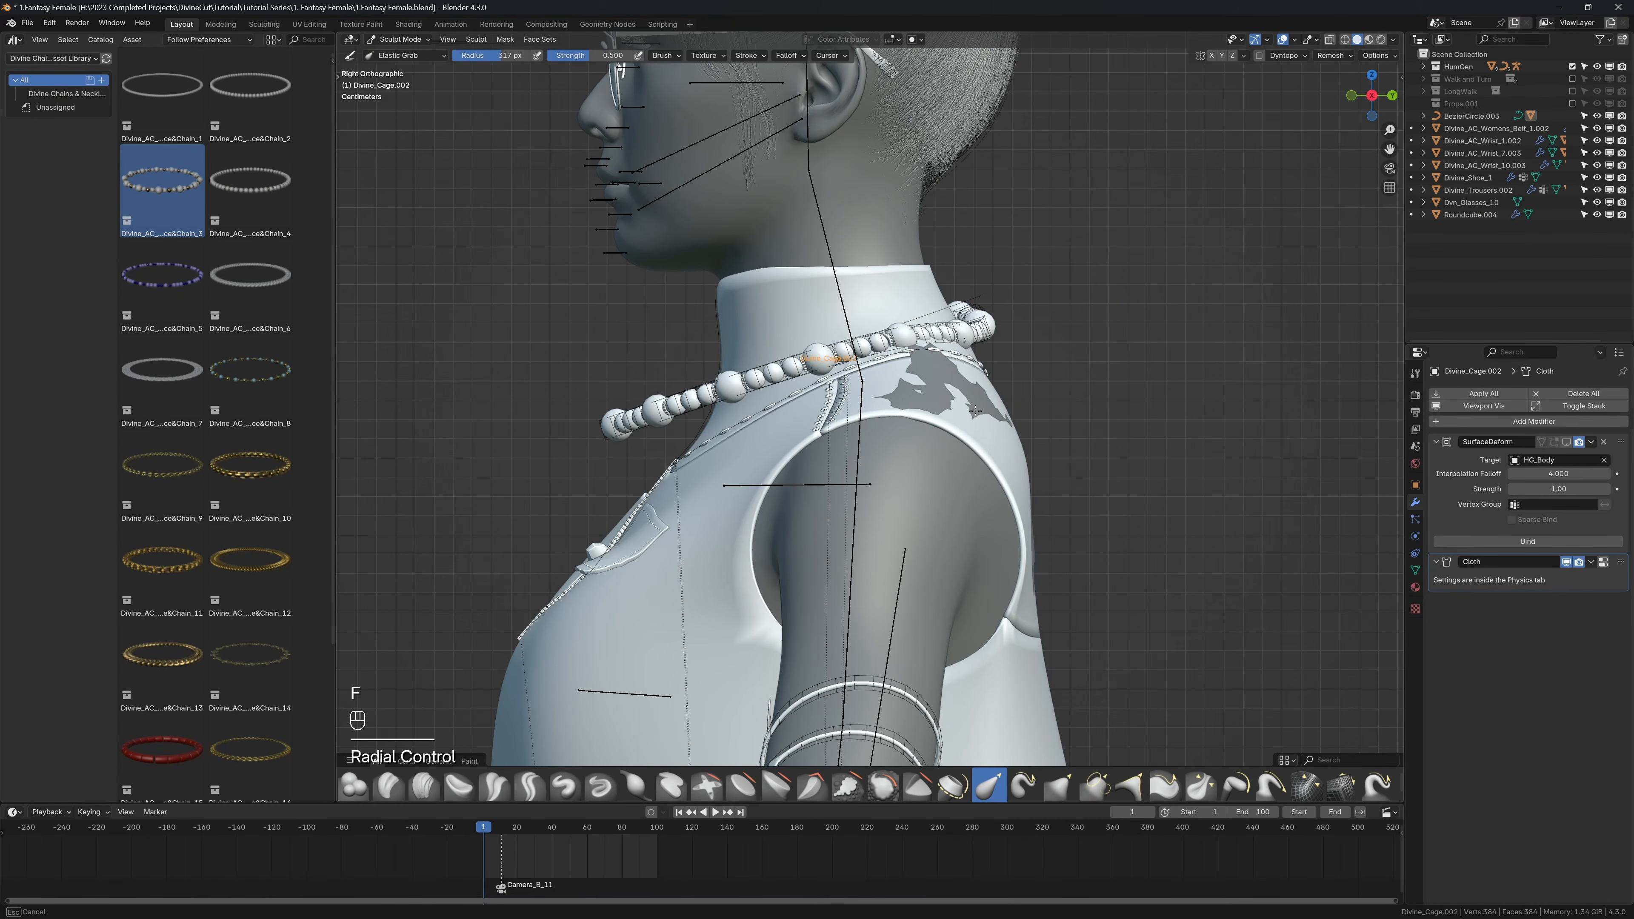
pyautogui.moveTo(901, 328); pyautogui.dragTo(949, 335, button='middle')
pyautogui.moveTo(977, 329); pyautogui.dragTo(966, 343)
pyautogui.moveTo(967, 342); pyautogui.dragTo(765, 304, button='middle')
pyautogui.moveTo(765, 303); pyautogui.dragTo(763, 336)
pyautogui.moveTo(763, 336); pyautogui.dragTo(908, 301, button='middle')
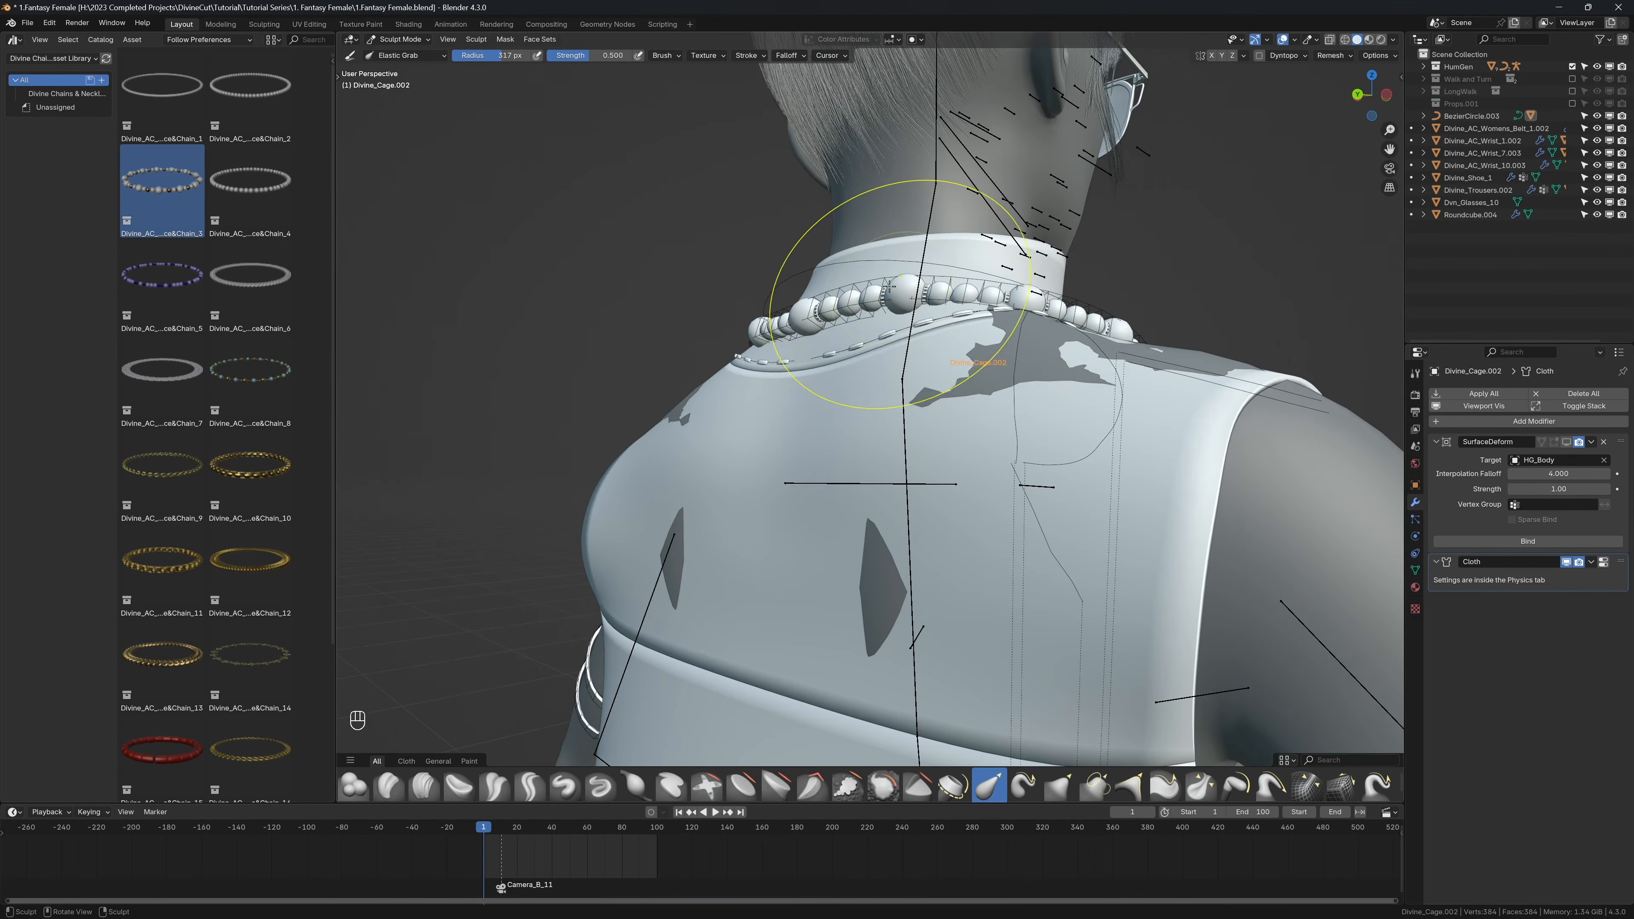
pyautogui.moveTo(908, 301); pyautogui.dragTo(899, 322)
pyautogui.moveTo(900, 322)
pyautogui.mouseDown(button='middle')
pyautogui.moveTo(784, 343)
pyautogui.moveTo(1019, 355)
pyautogui.mouseUp(button='middle')
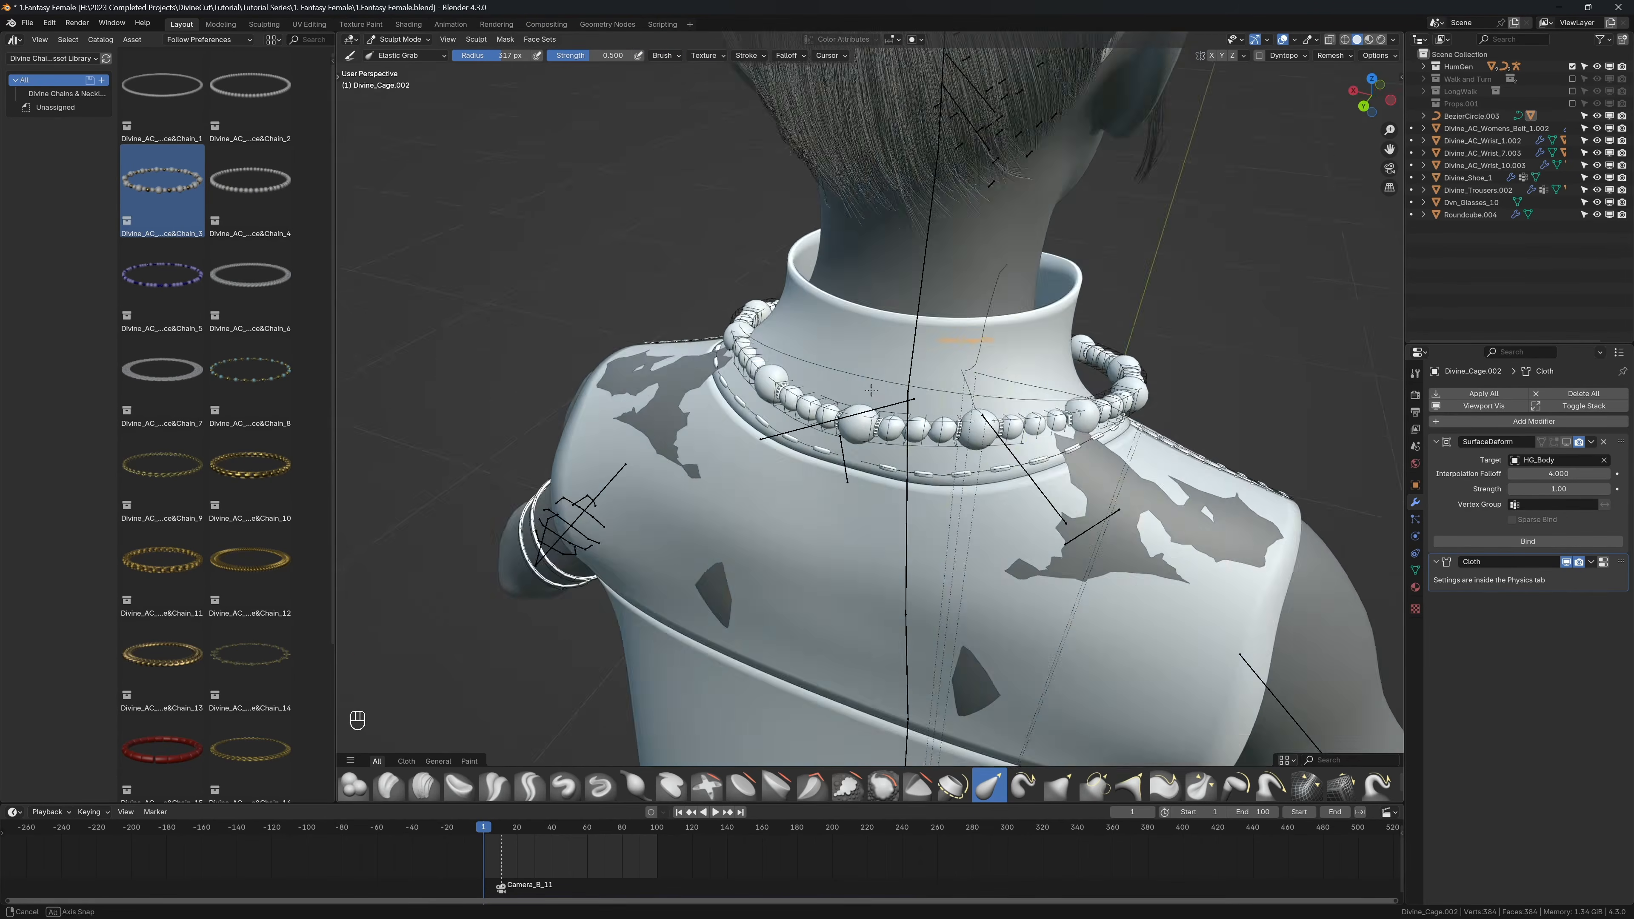
# Step: Paint Pinning weight 1.000 around the back half of the necklace cage, using X-ray to reach all of its faces
pyautogui.press('n')
pyautogui.click(1216, 281)
pyautogui.click(1219, 239)
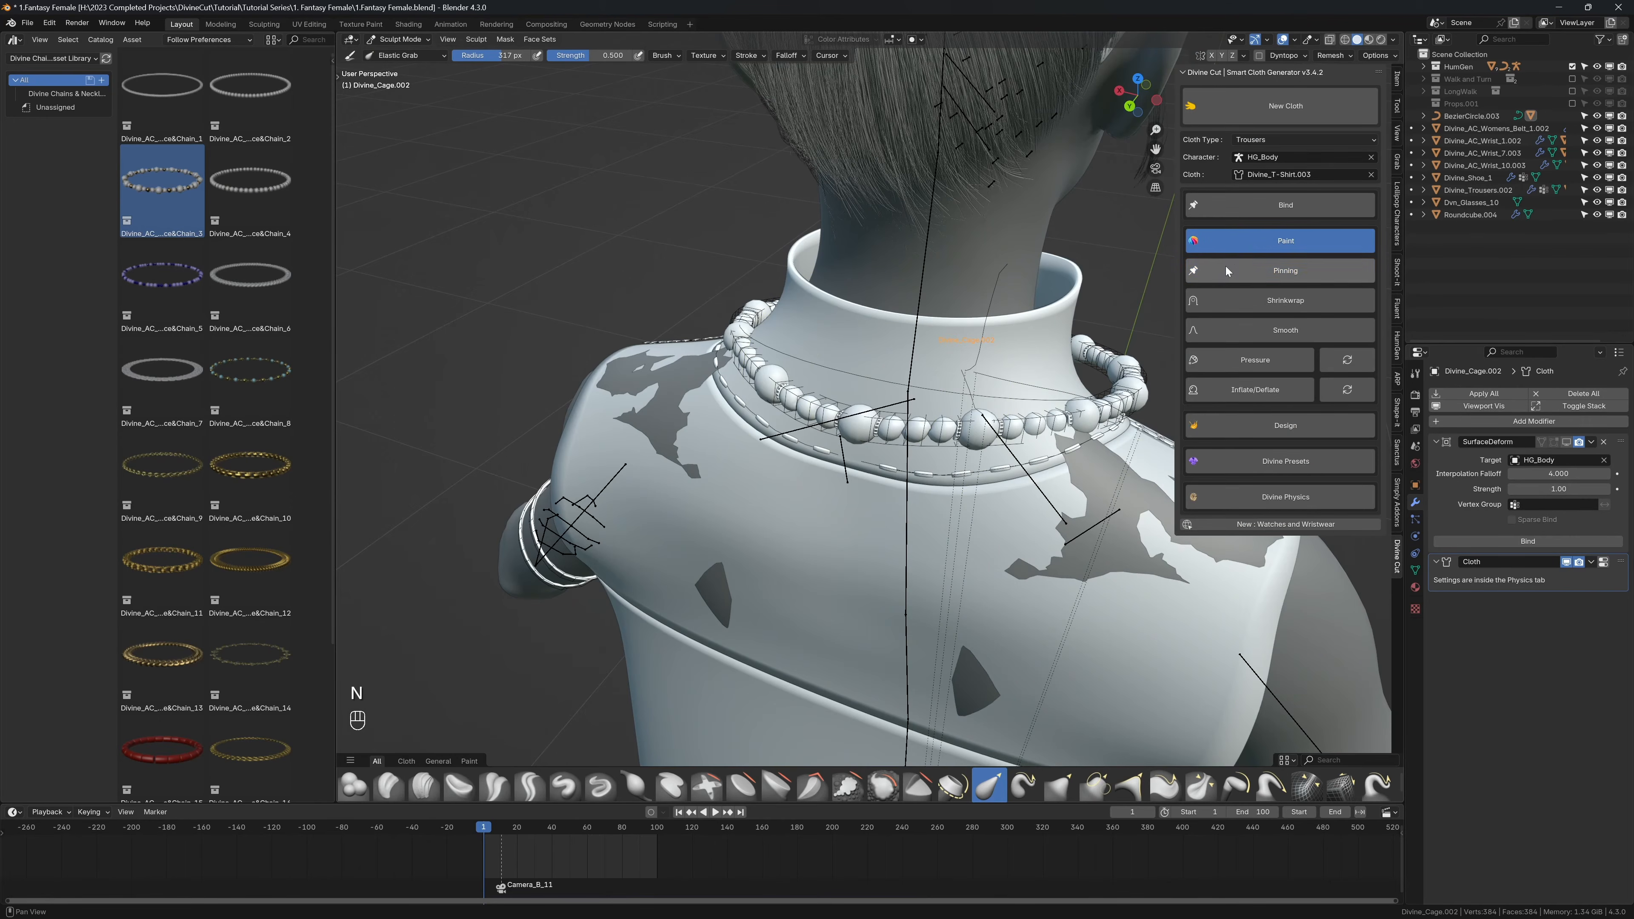
pyautogui.click(1226, 270)
pyautogui.moveTo(883, 336); pyautogui.dragTo(903, 379, button='middle')
pyautogui.hotkey('alt', 'z')
pyautogui.moveTo(901, 453)
pyautogui.mouseDown()
pyautogui.moveTo(994, 453)
pyautogui.moveTo(828, 431)
pyautogui.moveTo(723, 390)
pyautogui.mouseUp()
pyautogui.moveTo(862, 452)
pyautogui.mouseDown()
pyautogui.moveTo(836, 453)
pyautogui.moveTo(1065, 425)
pyautogui.mouseUp()
pyautogui.moveTo(1061, 425); pyautogui.dragTo(1008, 438, button='middle')
pyautogui.moveTo(1028, 508); pyautogui.dragTo(1061, 520)
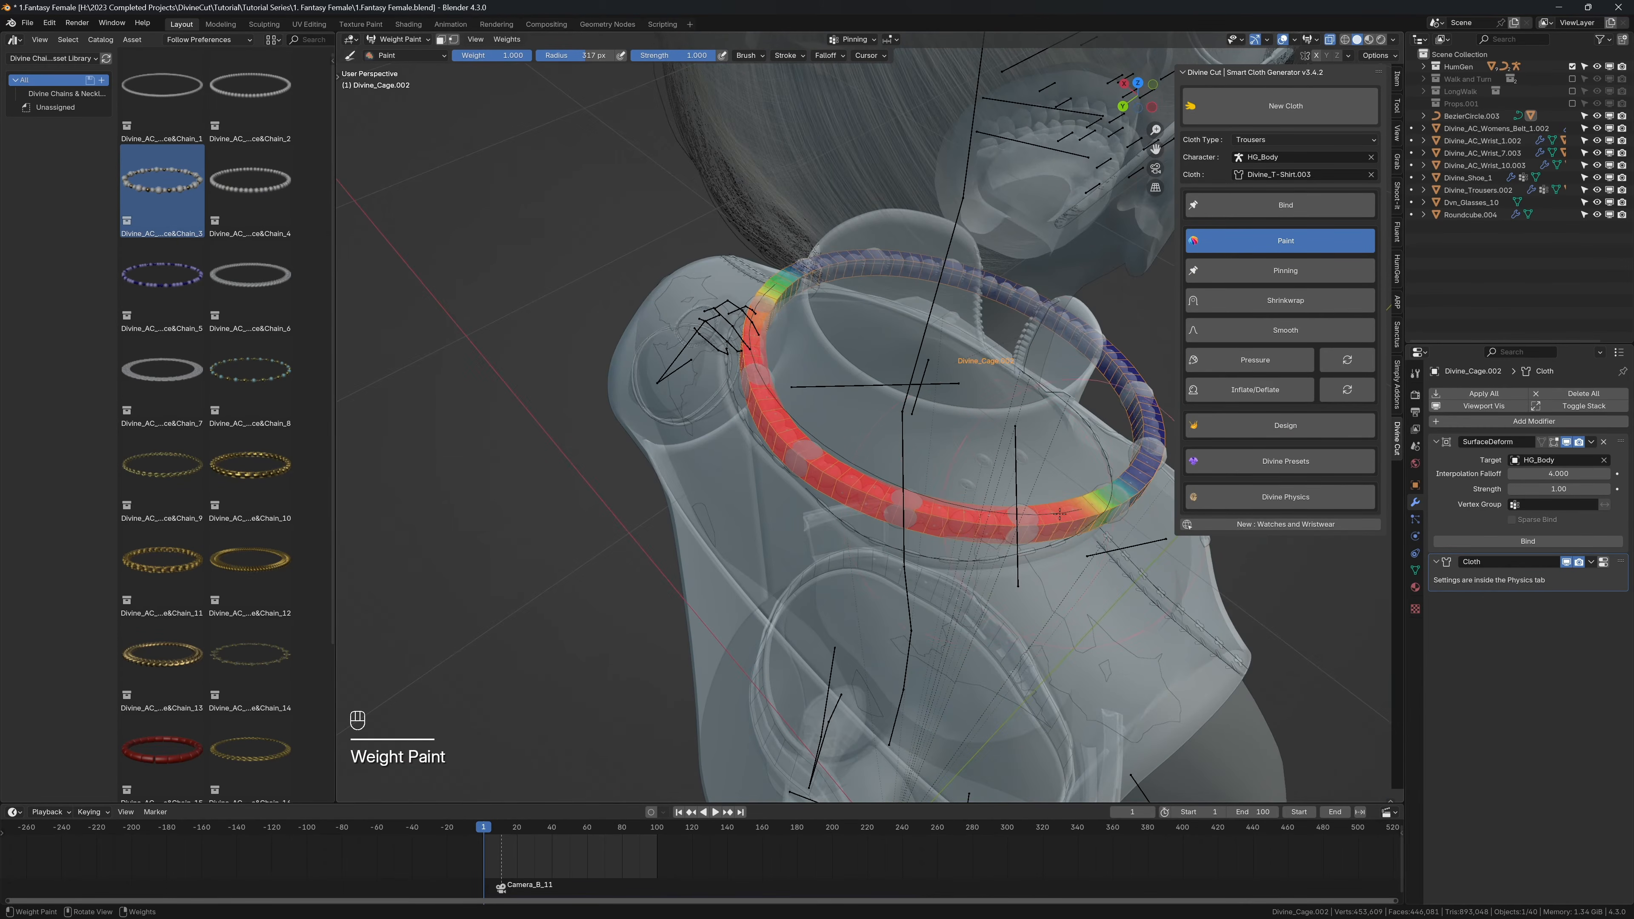
pyautogui.moveTo(1060, 513); pyautogui.dragTo(843, 291, button='middle')
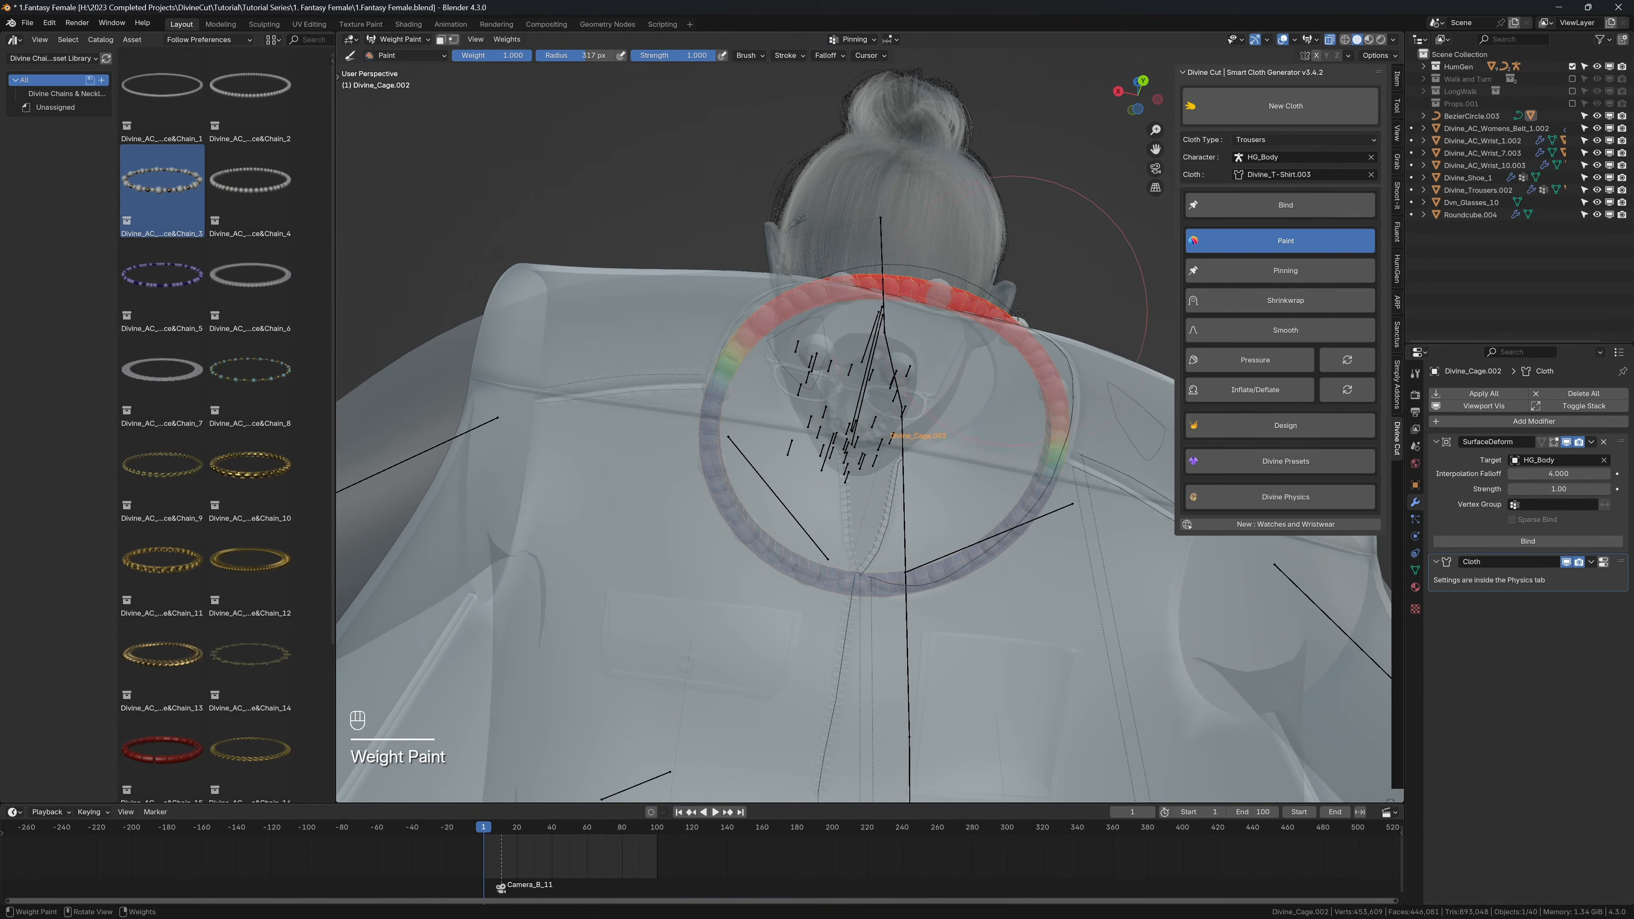
pyautogui.moveTo(1017, 314)
pyautogui.mouseDown(button='middle')
pyautogui.moveTo(843, 353)
pyautogui.moveTo(961, 362)
pyautogui.mouseUp(button='middle')
# Step: Turn off X-ray, return the necklace cage to Object Mode, and bind it to the body
pyautogui.hotkey('alt', 'z')
pyautogui.press('q')
pyautogui.click(898, 371)
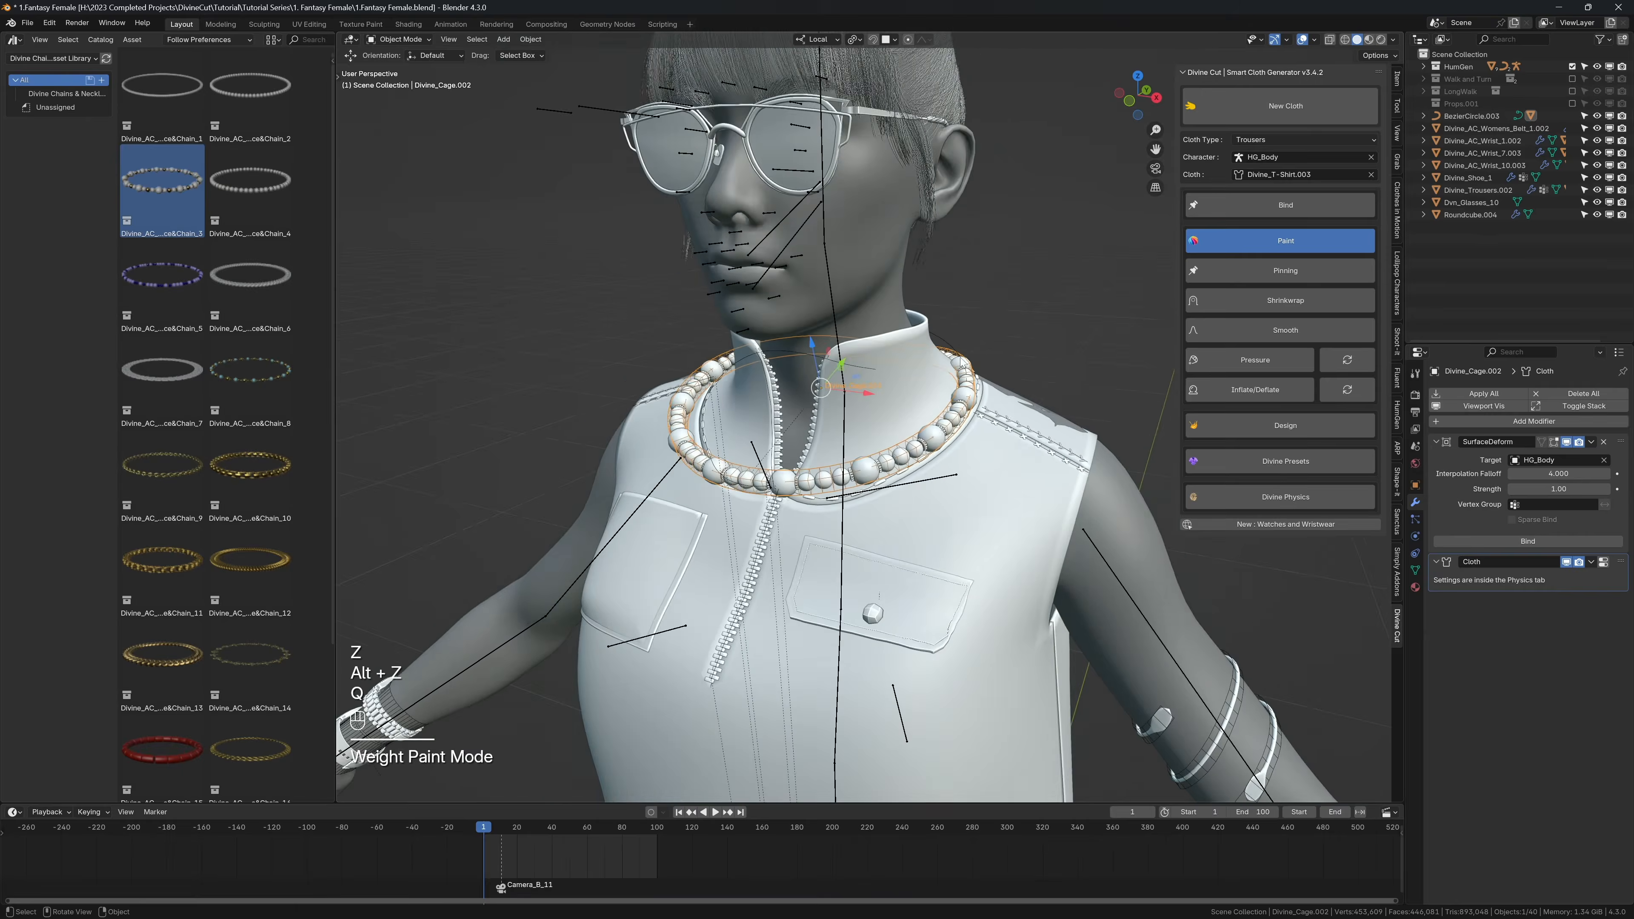
pyautogui.click(1226, 209)
pyautogui.press('n')
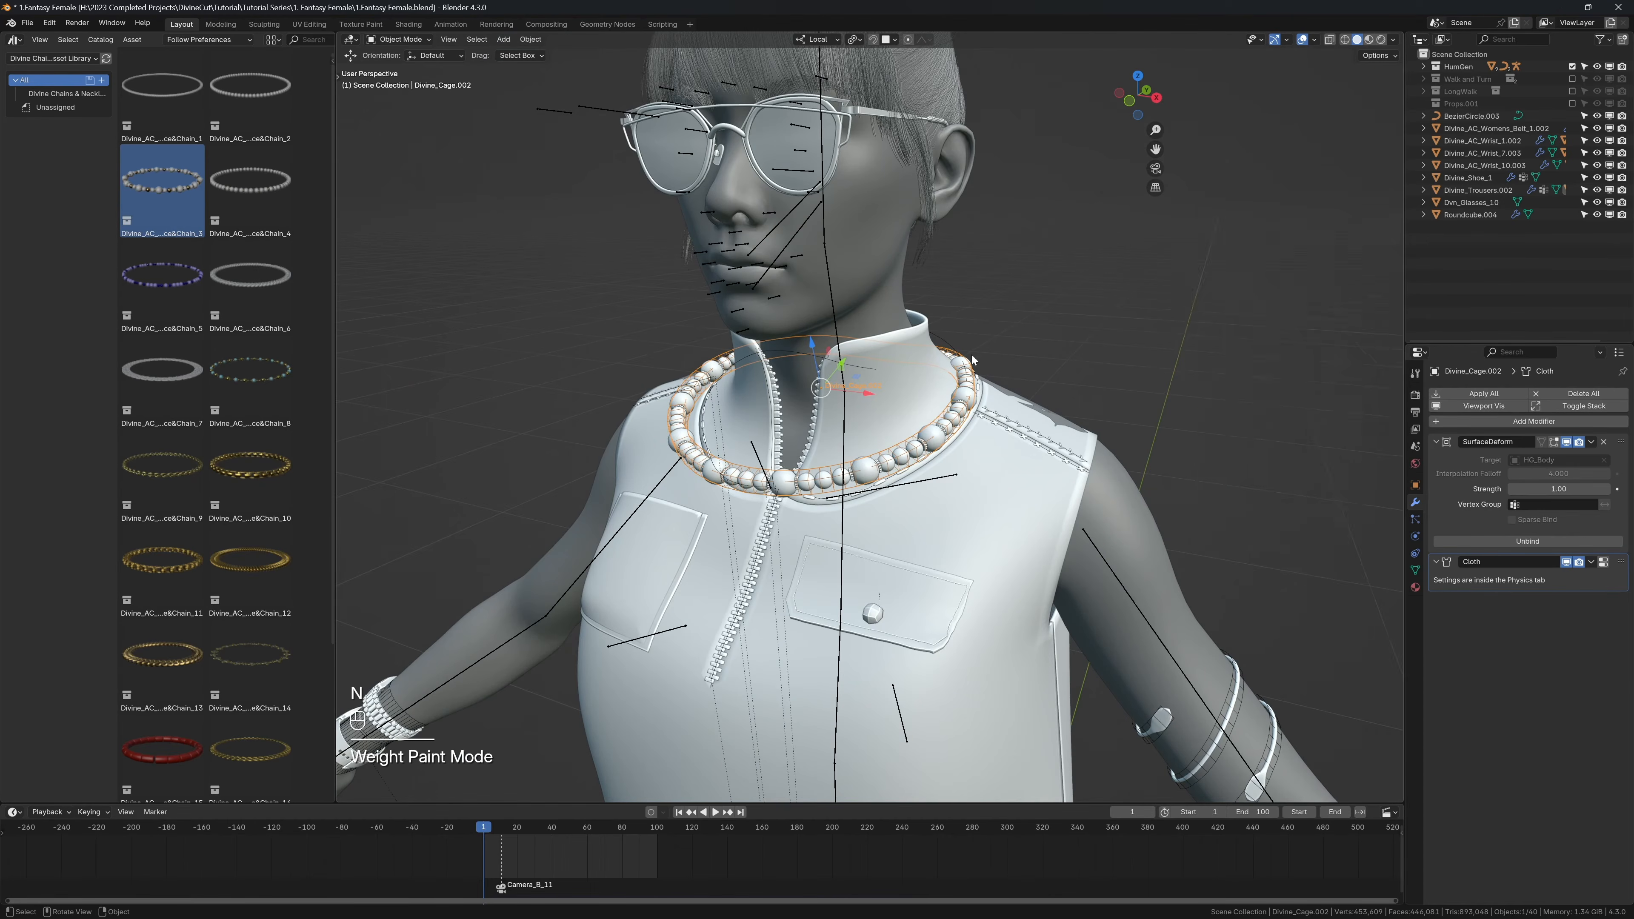
# Step: Play the animation without overlays to examine how the pinned necklace follows the body
pyautogui.hotkey('shift', 'alt', 'z')
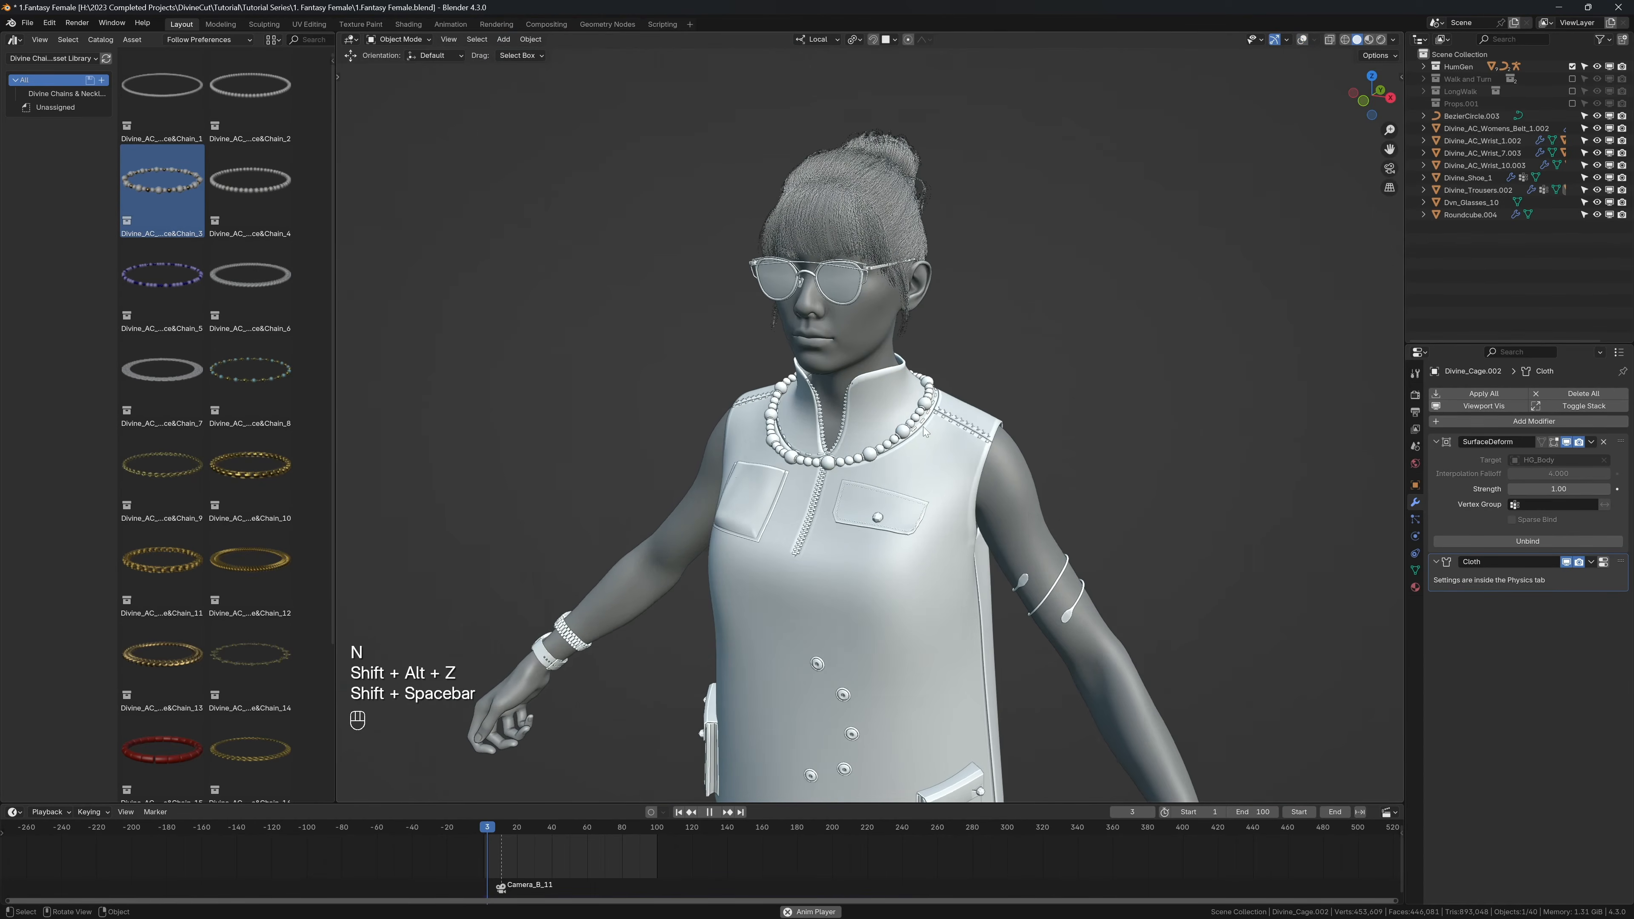
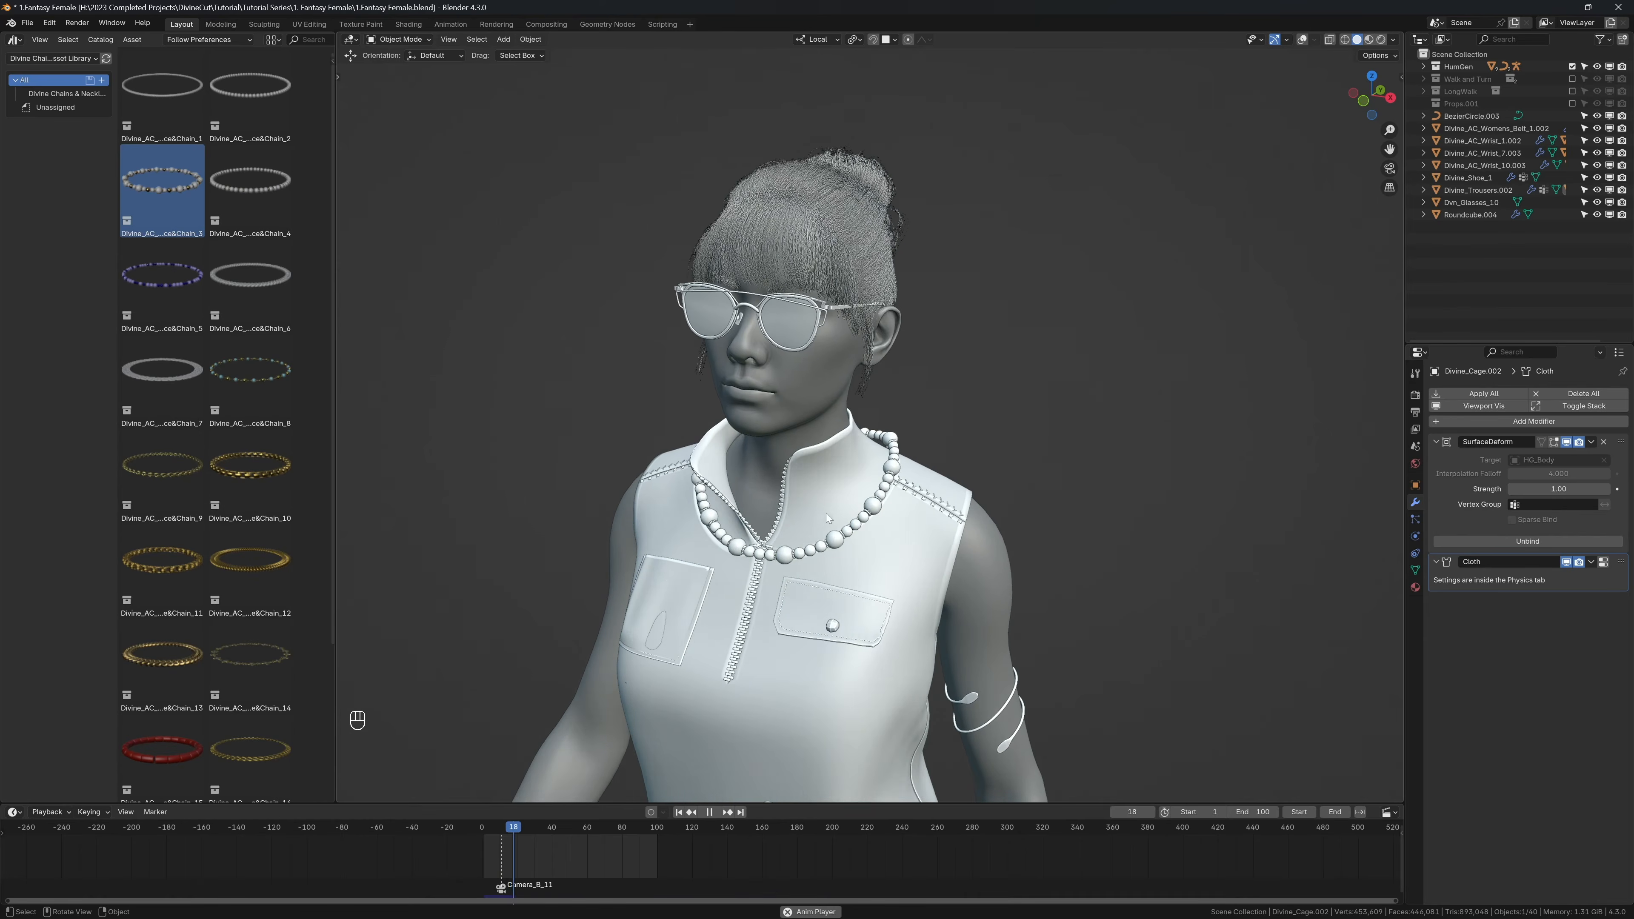
# Step: Play the animation in short bursts, and select the T-shirt to examine its cloth and collision physics settings
pyautogui.hotkey('shift', 'space')
pyautogui.hotkey('shift', 'space')
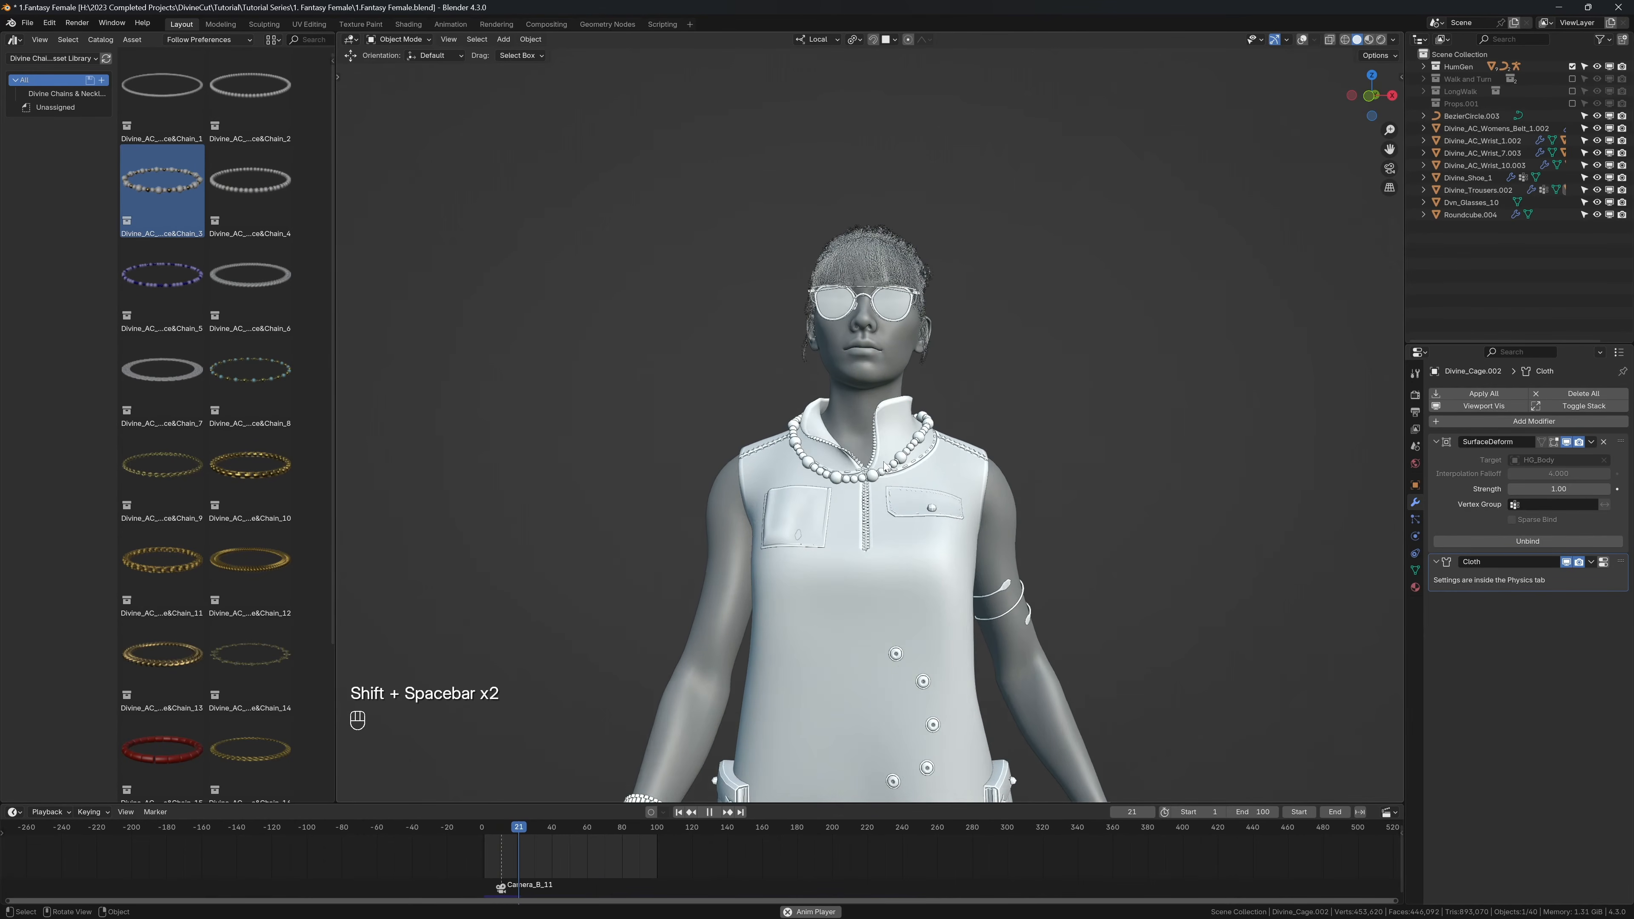
pyautogui.hotkey('shift', 'space')
pyautogui.hotkey('shift', 'alt', 'z')
pyautogui.click(757, 488)
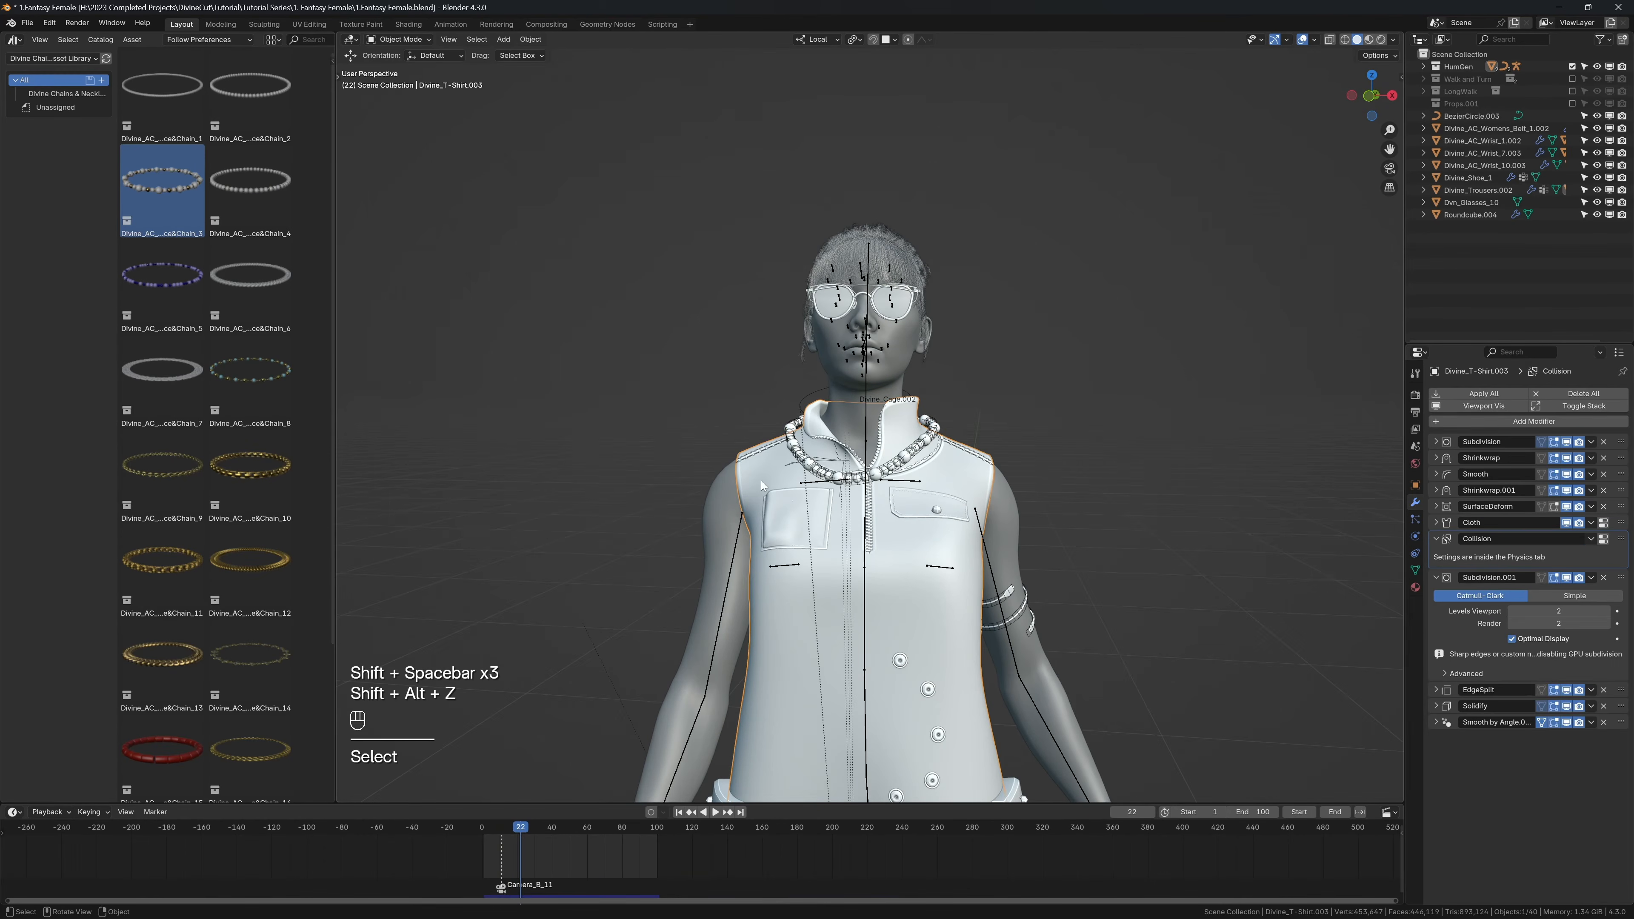
pyautogui.moveTo(761, 484); pyautogui.dragTo(912, 484, button='middle')
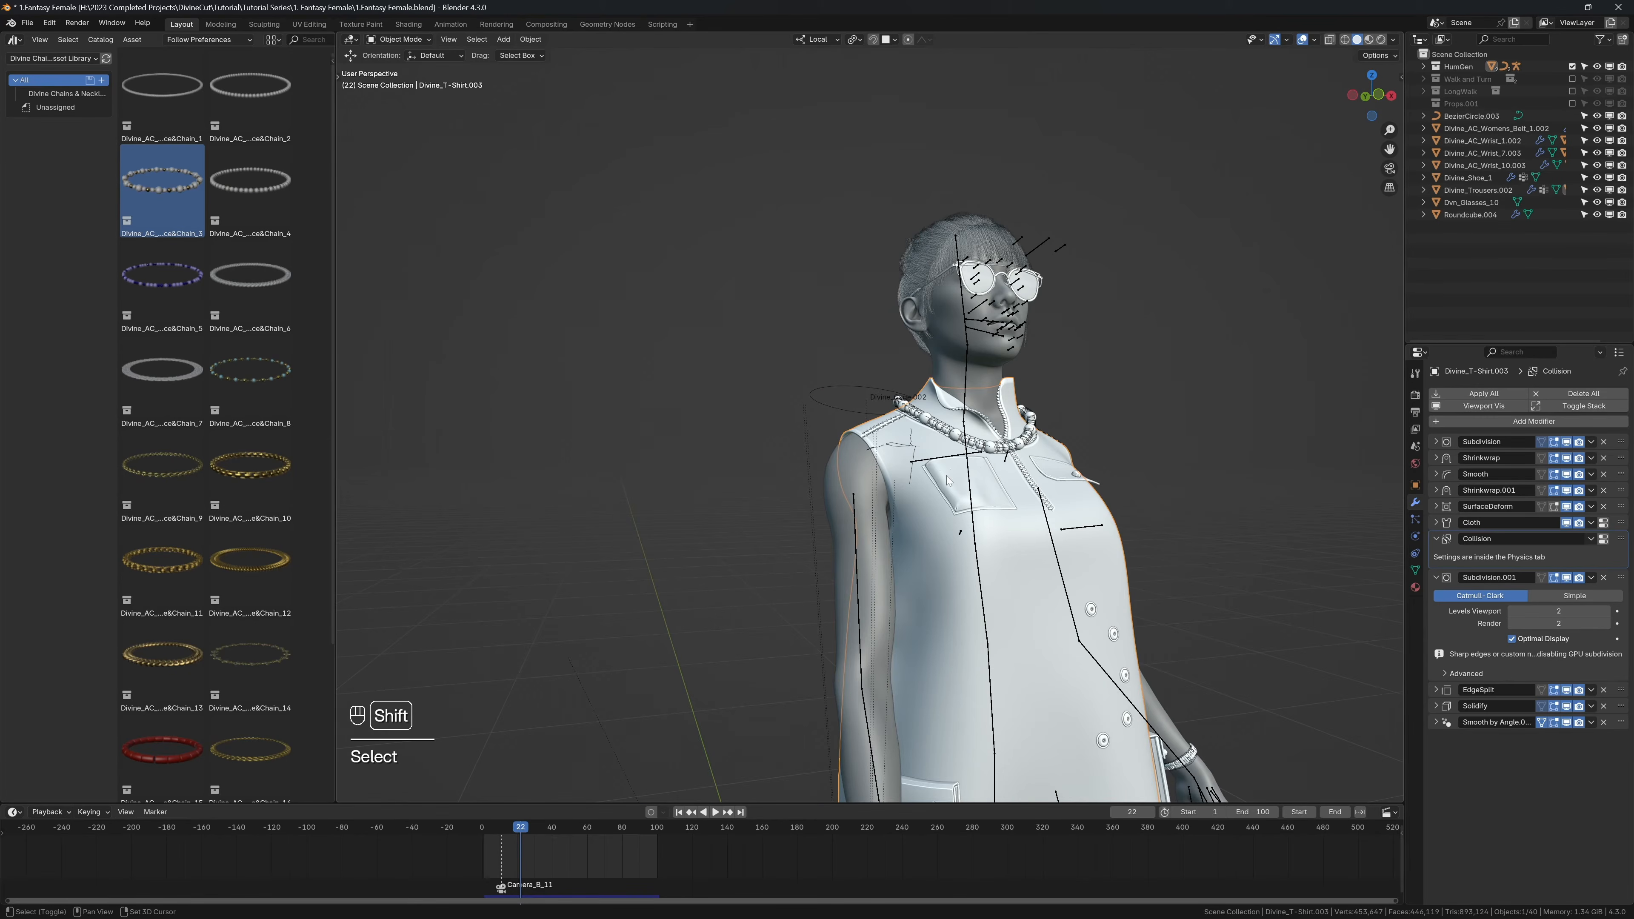
pyautogui.hotkey('shift', 'space')
pyautogui.hotkey('shift', 'space')
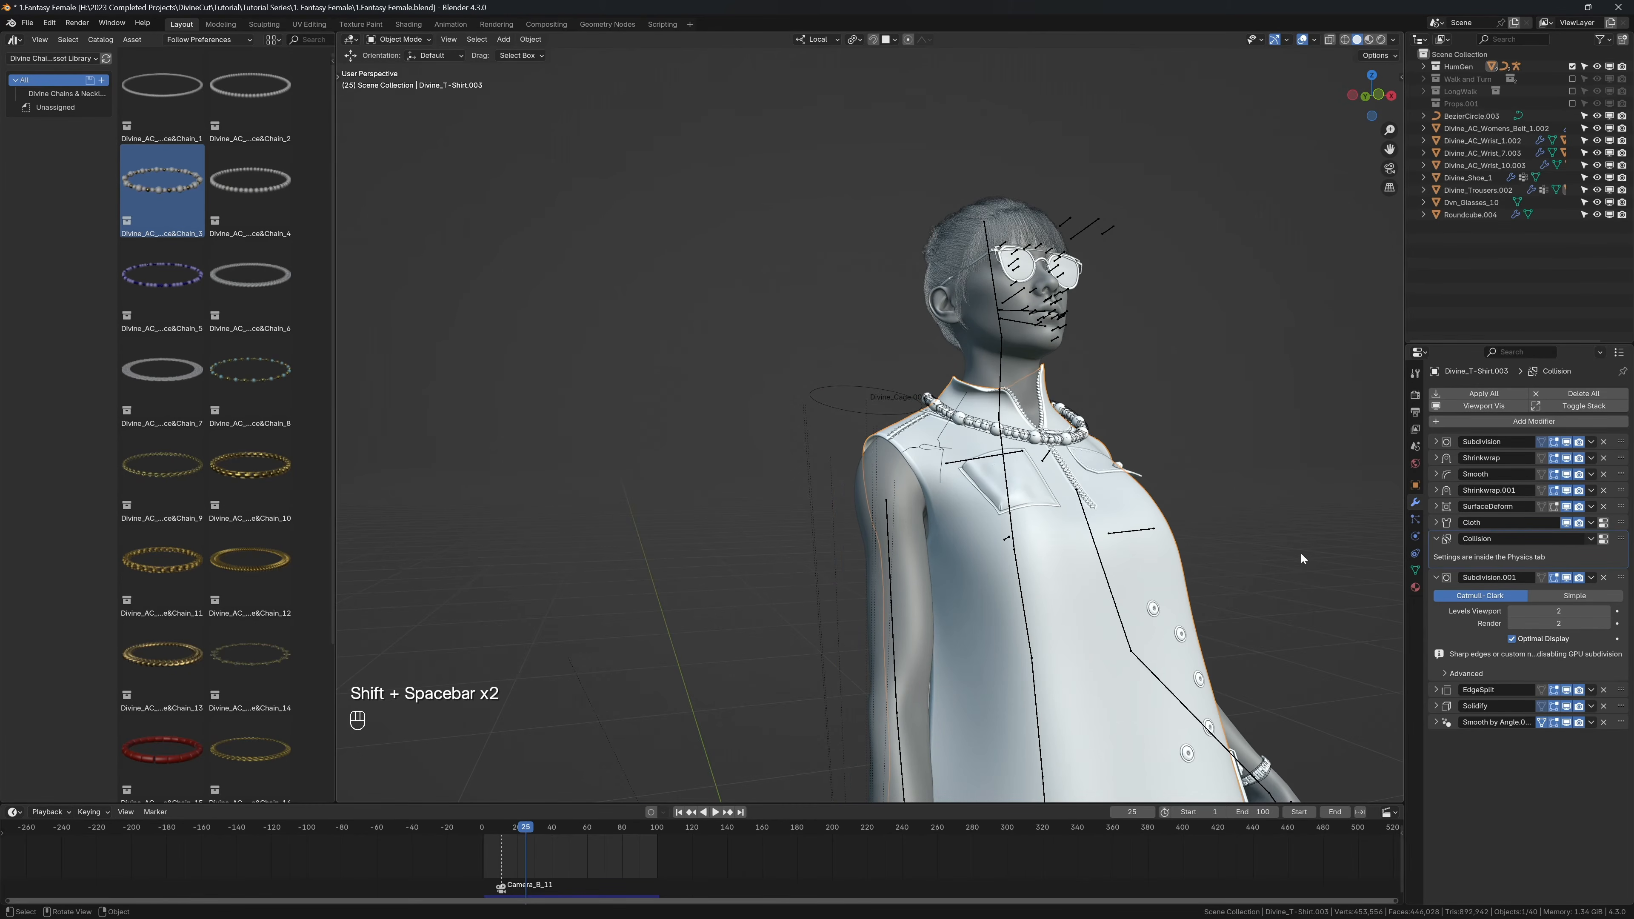
pyautogui.click(1415, 537)
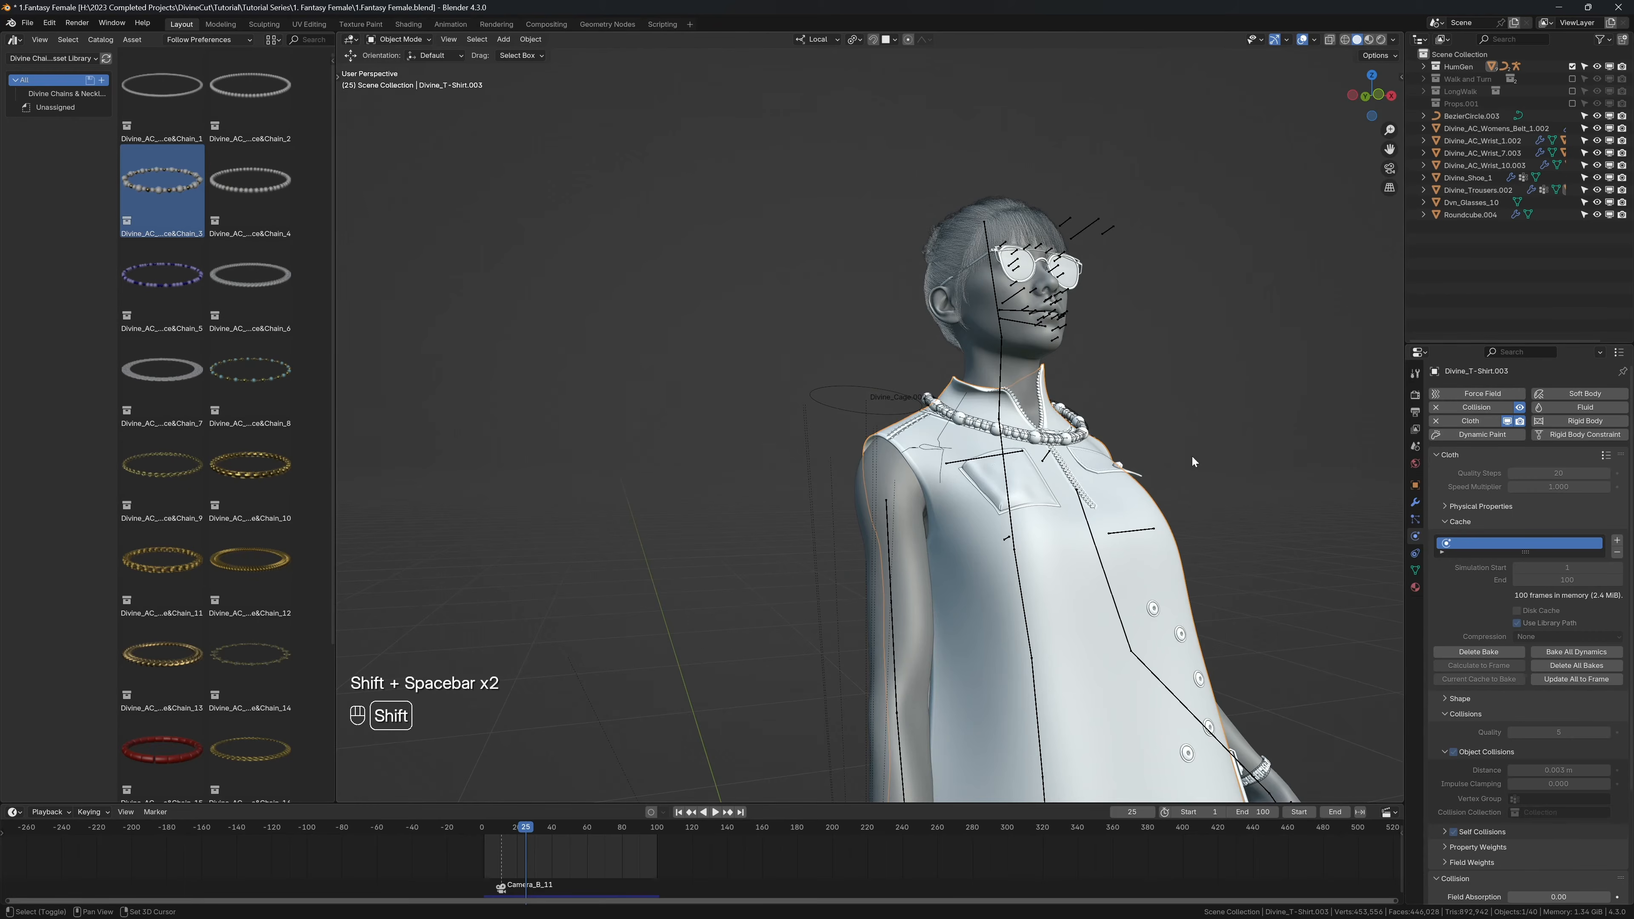
# Step: Play the animation without overlays to examine the garment and necklace in motion, and return to the first frame
pyautogui.hotkey('shift', 'space')
pyautogui.hotkey('shift', 'alt', 'z')
pyautogui.moveTo(1022, 492)
pyautogui.mouseDown(button='middle')
pyautogui.moveTo(1050, 514)
pyautogui.moveTo(1016, 520)
pyautogui.mouseUp(button='middle')
pyautogui.hotkey('shift', 'space')
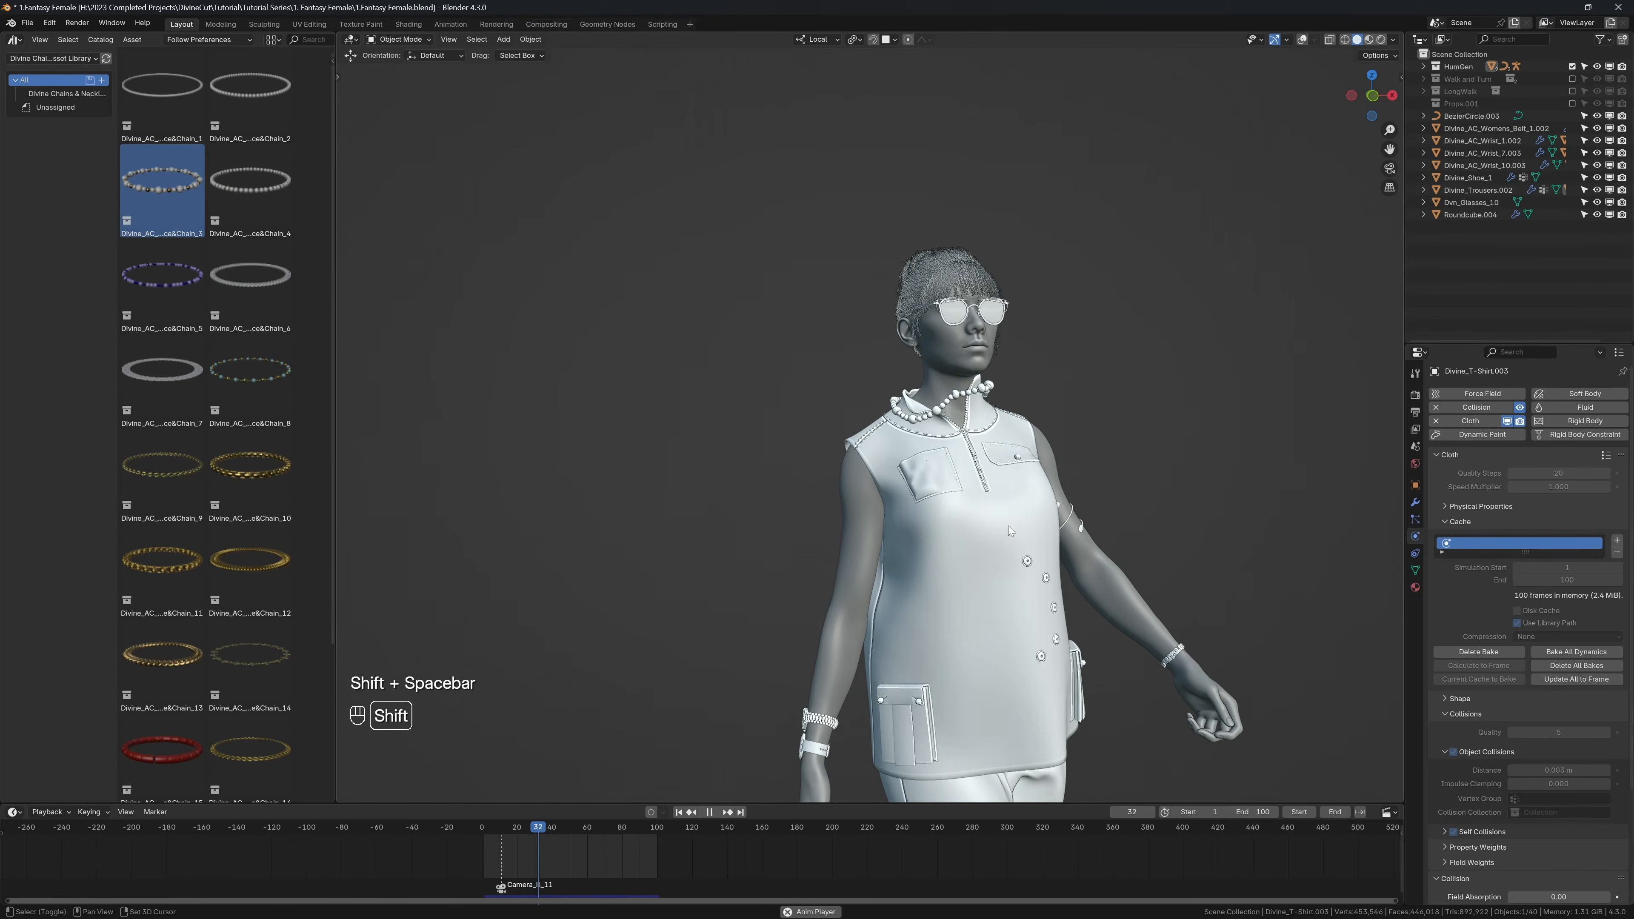
pyautogui.hotkey('shift', 'space')
pyautogui.hotkey('shift', 'Left')
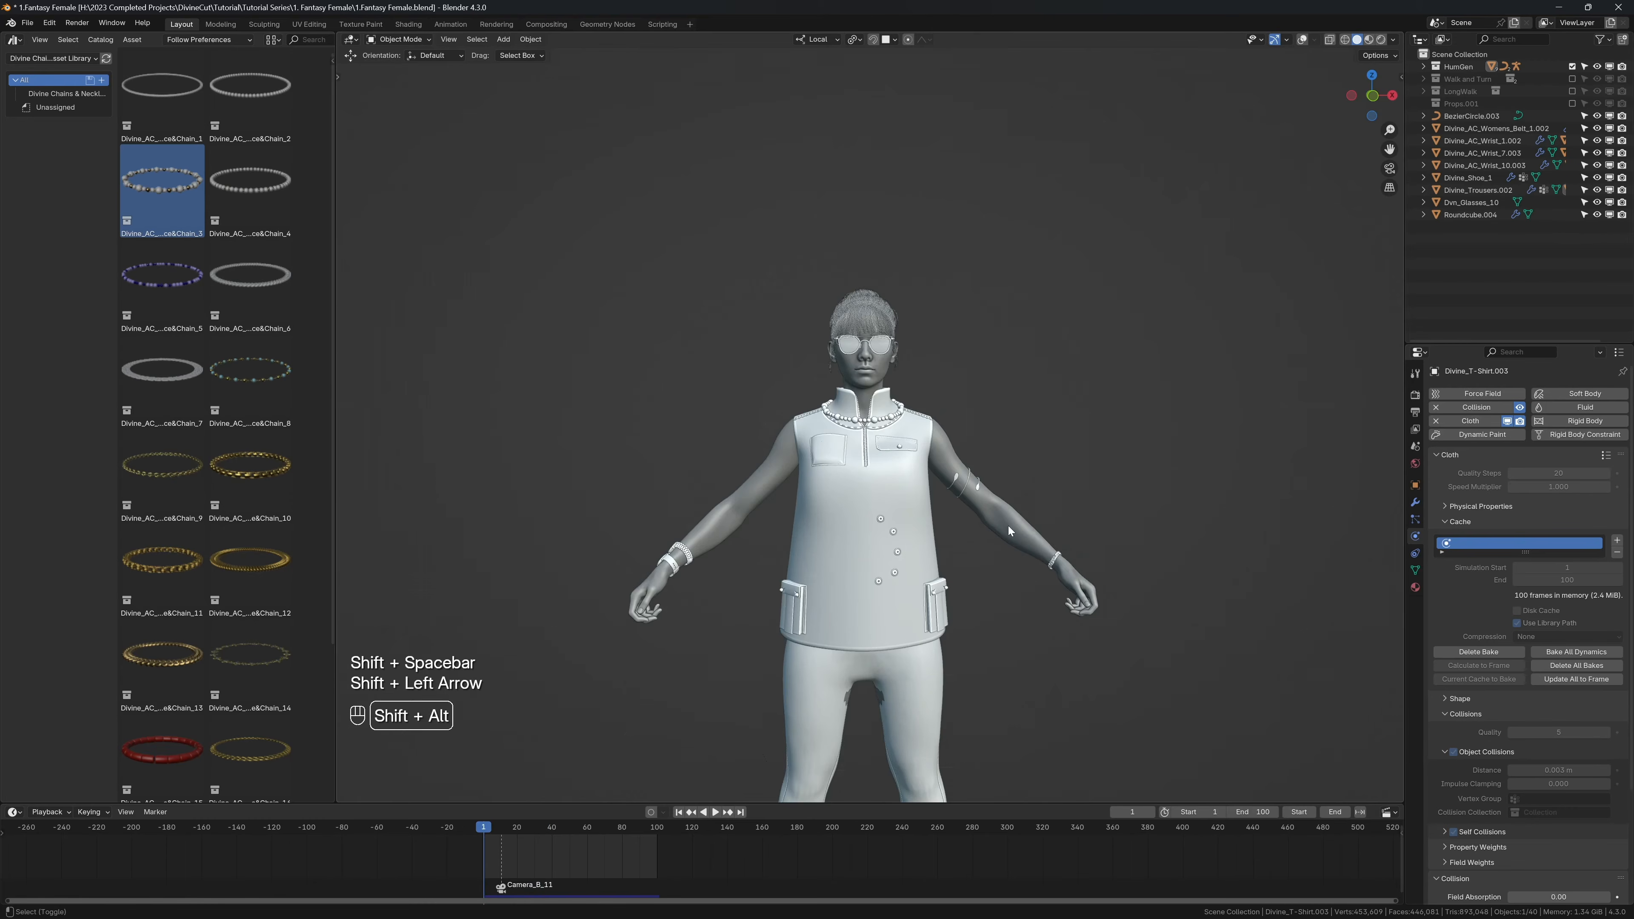
# Step: Restore the overlays and add the Divine_AC_Necklace&Chain_5 asset around the neck in the right side view
pyautogui.hotkey('shift', 'alt', 'z')
pyautogui.press('KP_3')
pyautogui.hotkey('alt', 'a')
pyautogui.scroll(6, 988, 504)
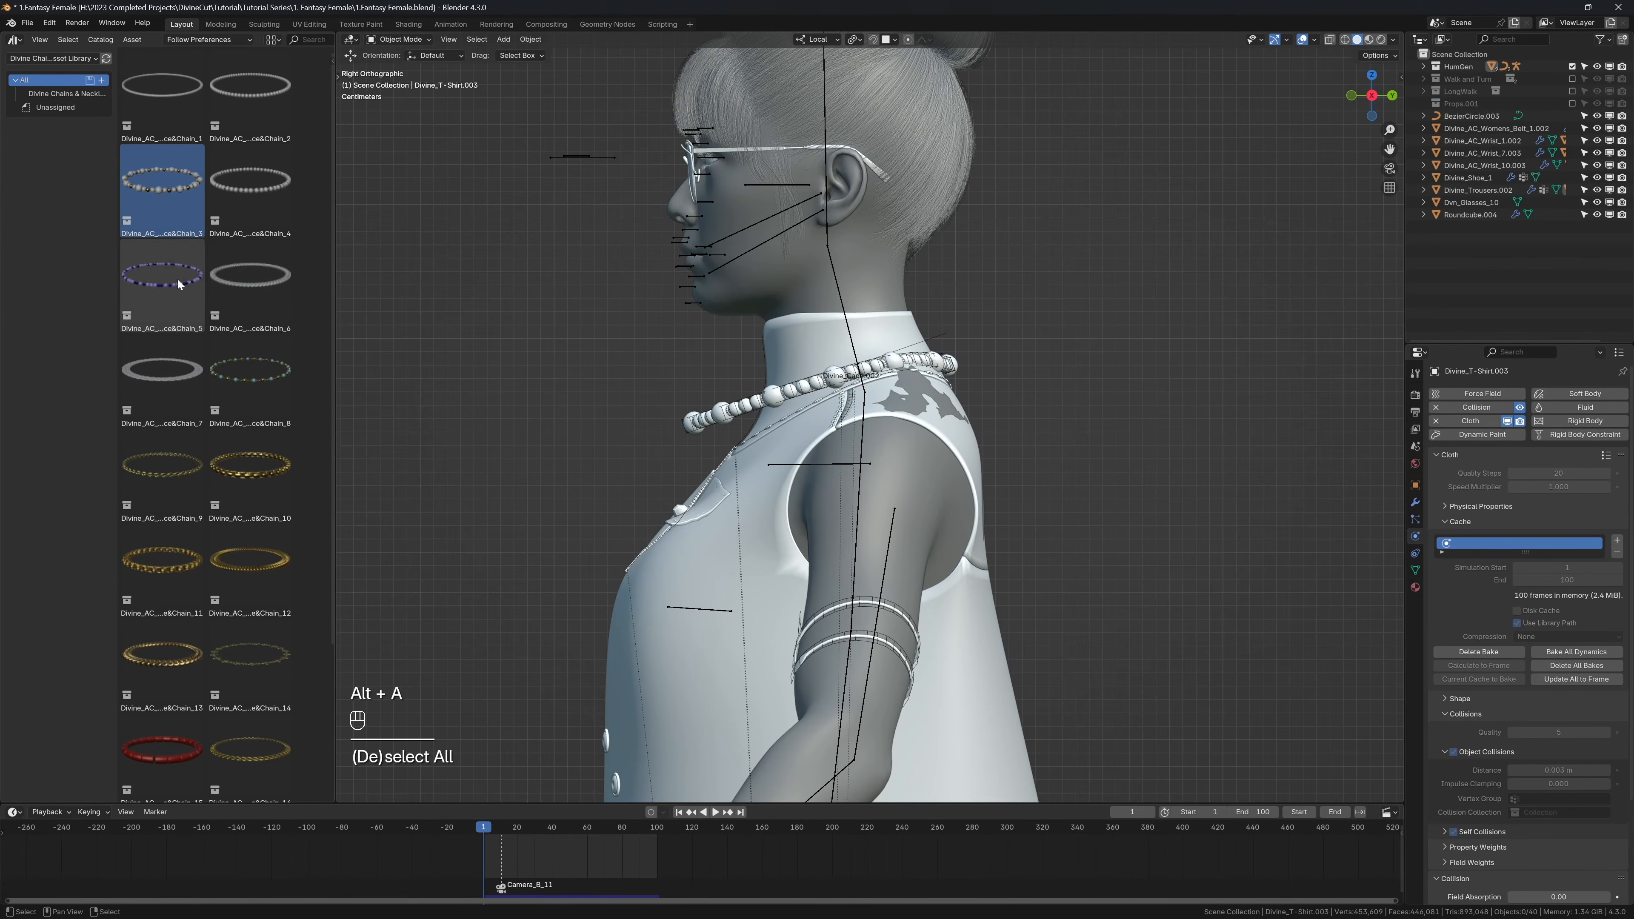
pyautogui.moveTo(180, 284); pyautogui.dragTo(834, 367)
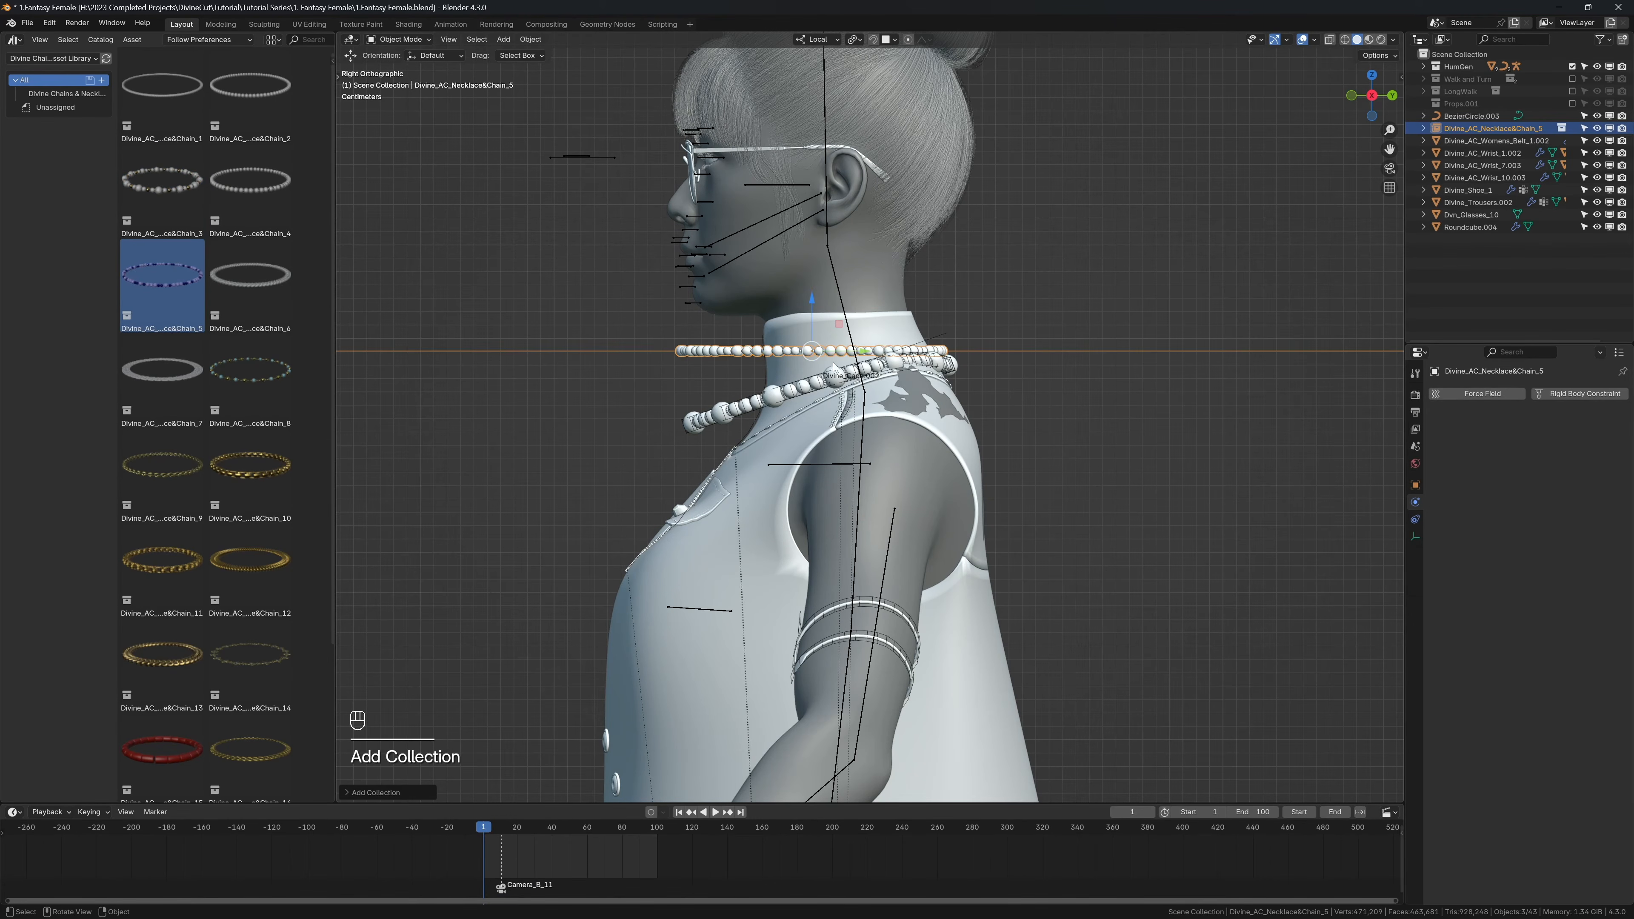
# Step: Rotate the new chain to match the tilt of the first necklace and position it just above it
pyautogui.scroll(3, 934, 368)
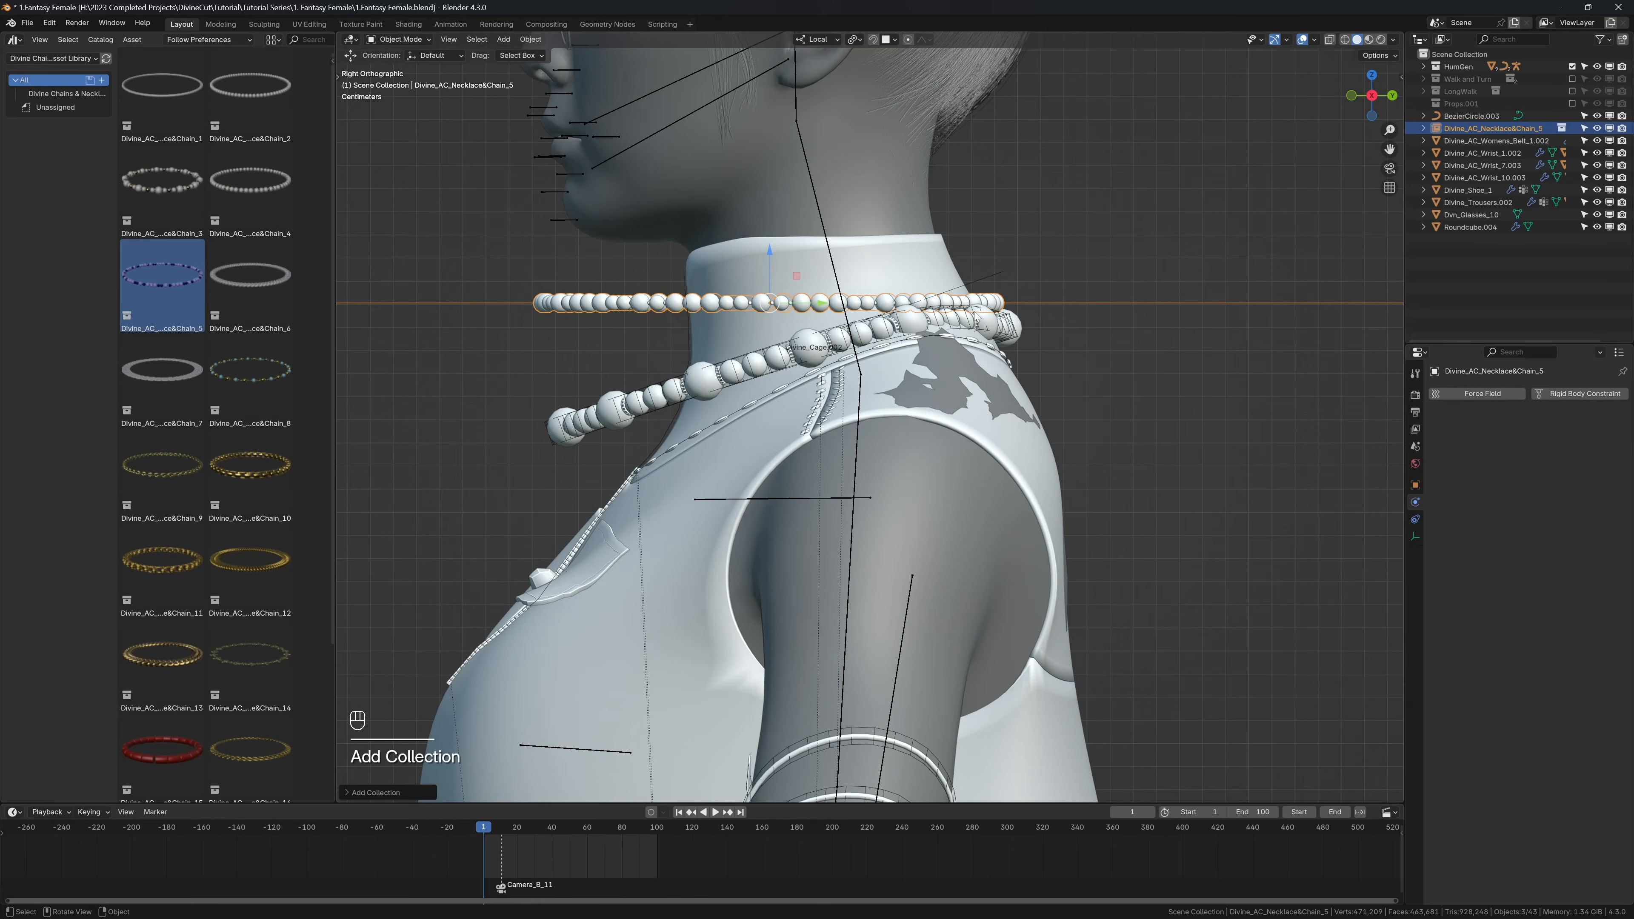
pyautogui.press('r')
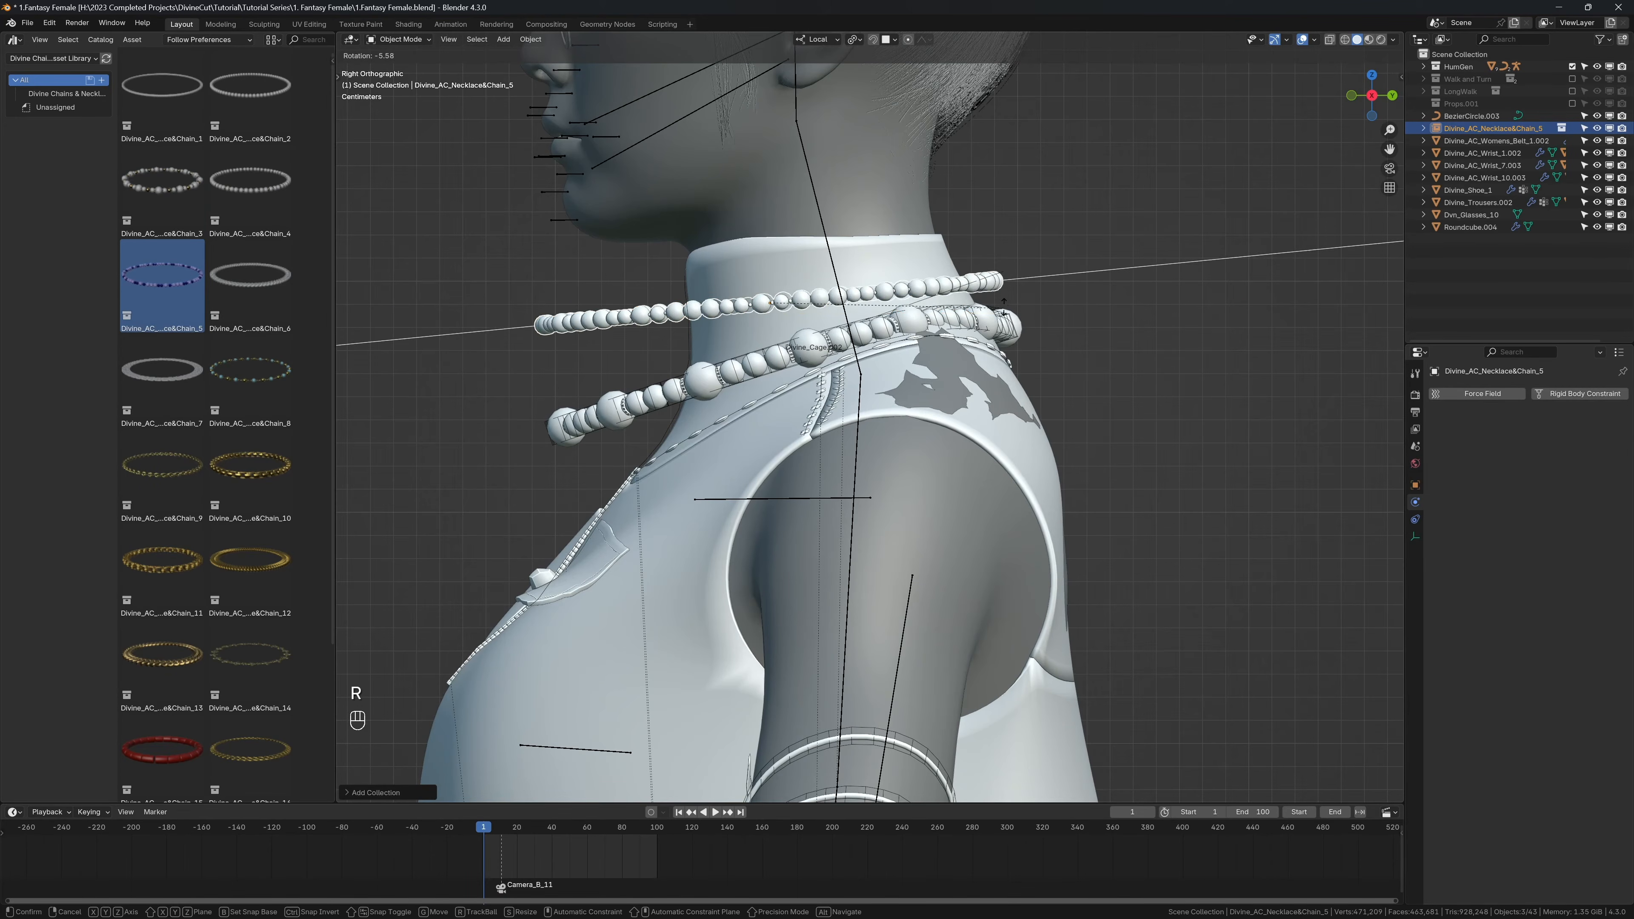
pyautogui.press('g')
pyautogui.click(1015, 296)
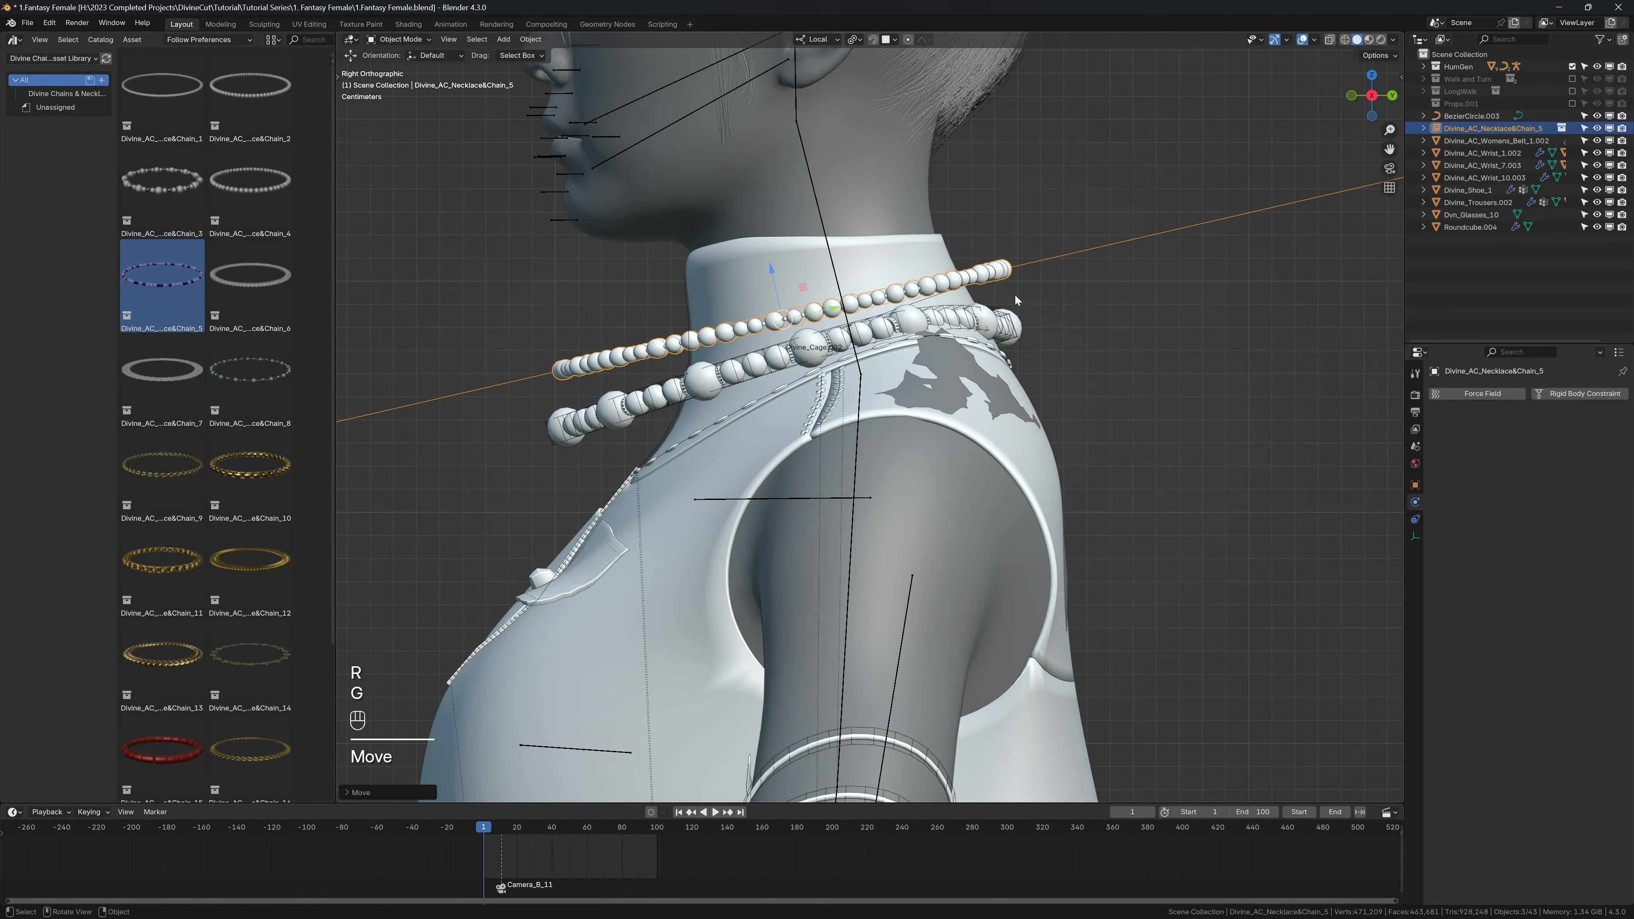
pyautogui.press('g')
pyautogui.click(988, 304)
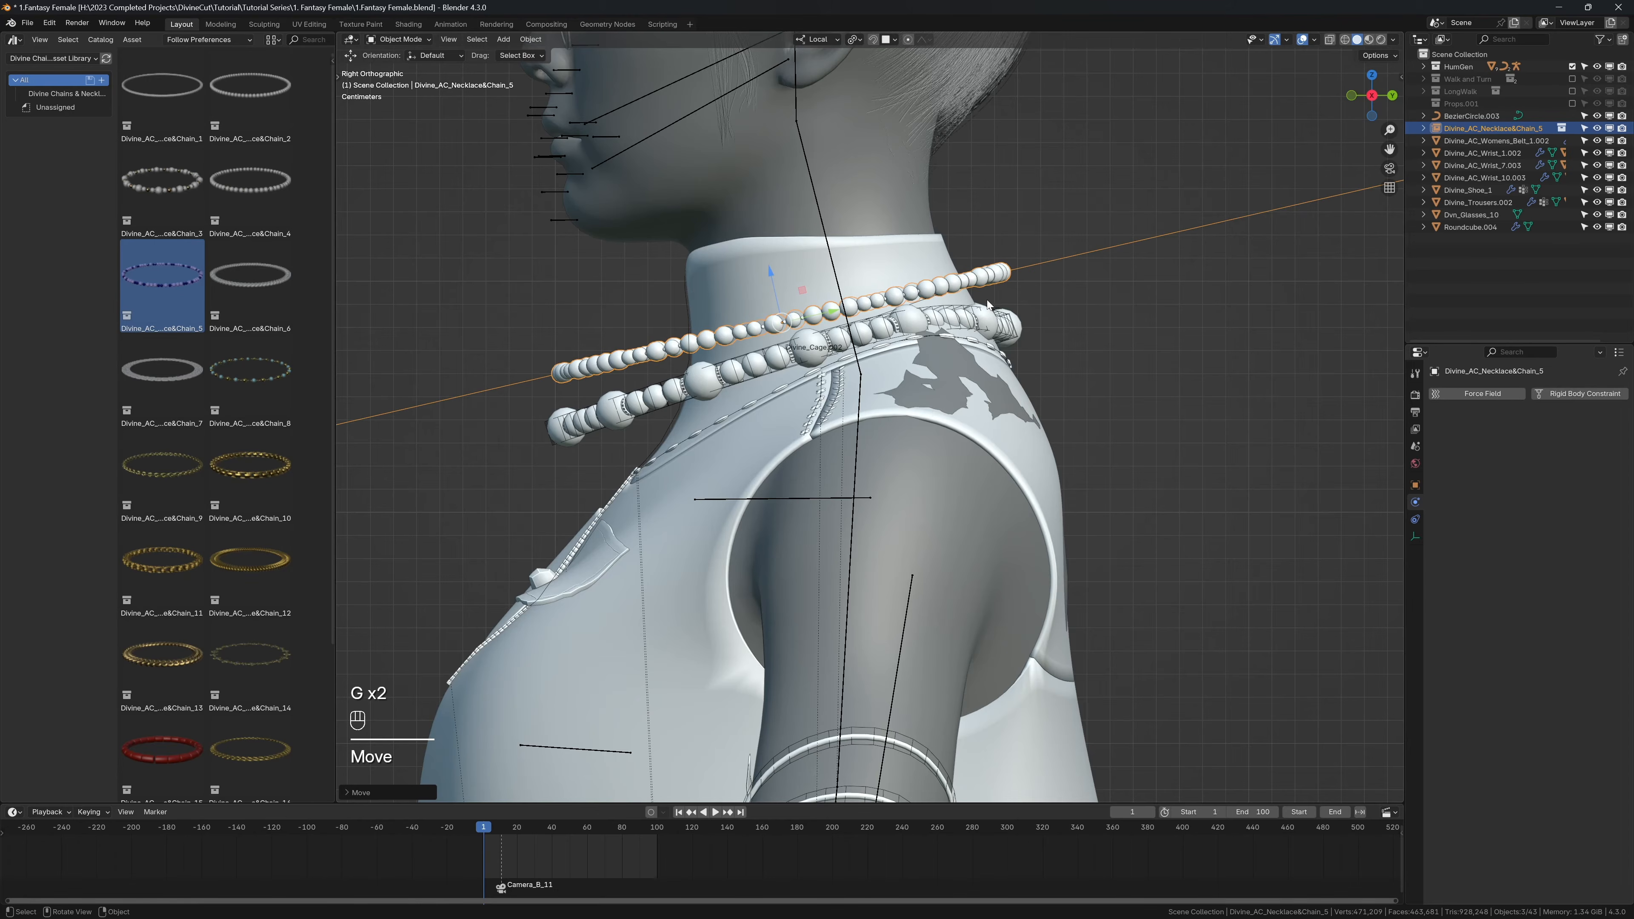
# Step: Convert the placed chain into a Divine Accessory with Divine Cut's Design tools and select its beads
pyautogui.press('n')
pyautogui.click(1250, 249)
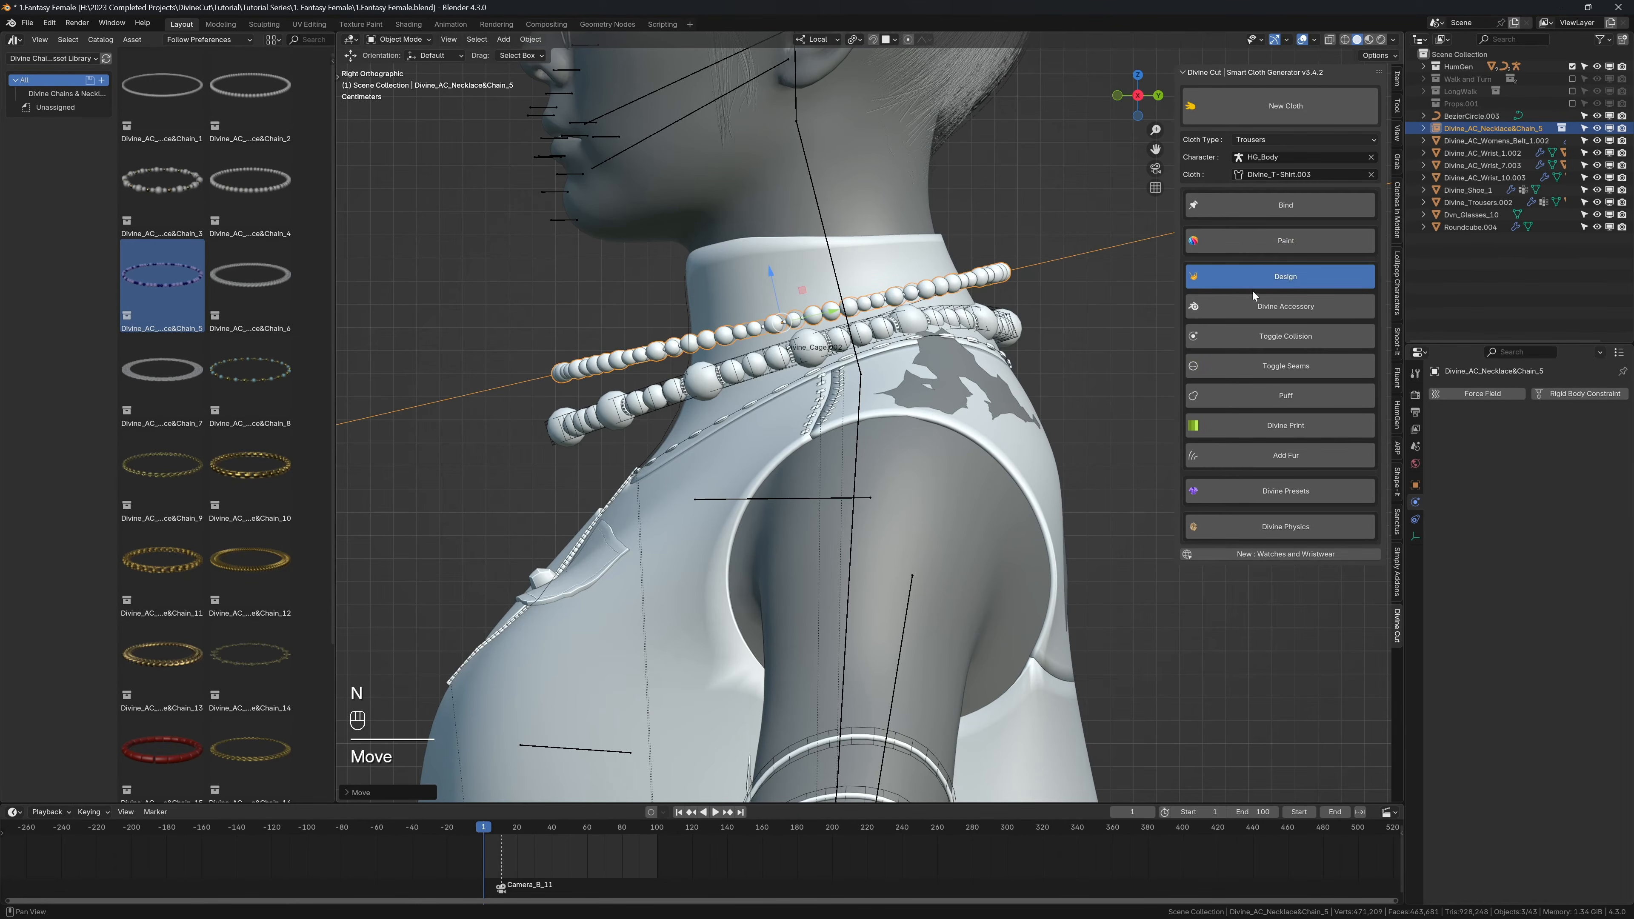
pyautogui.click(587, 367)
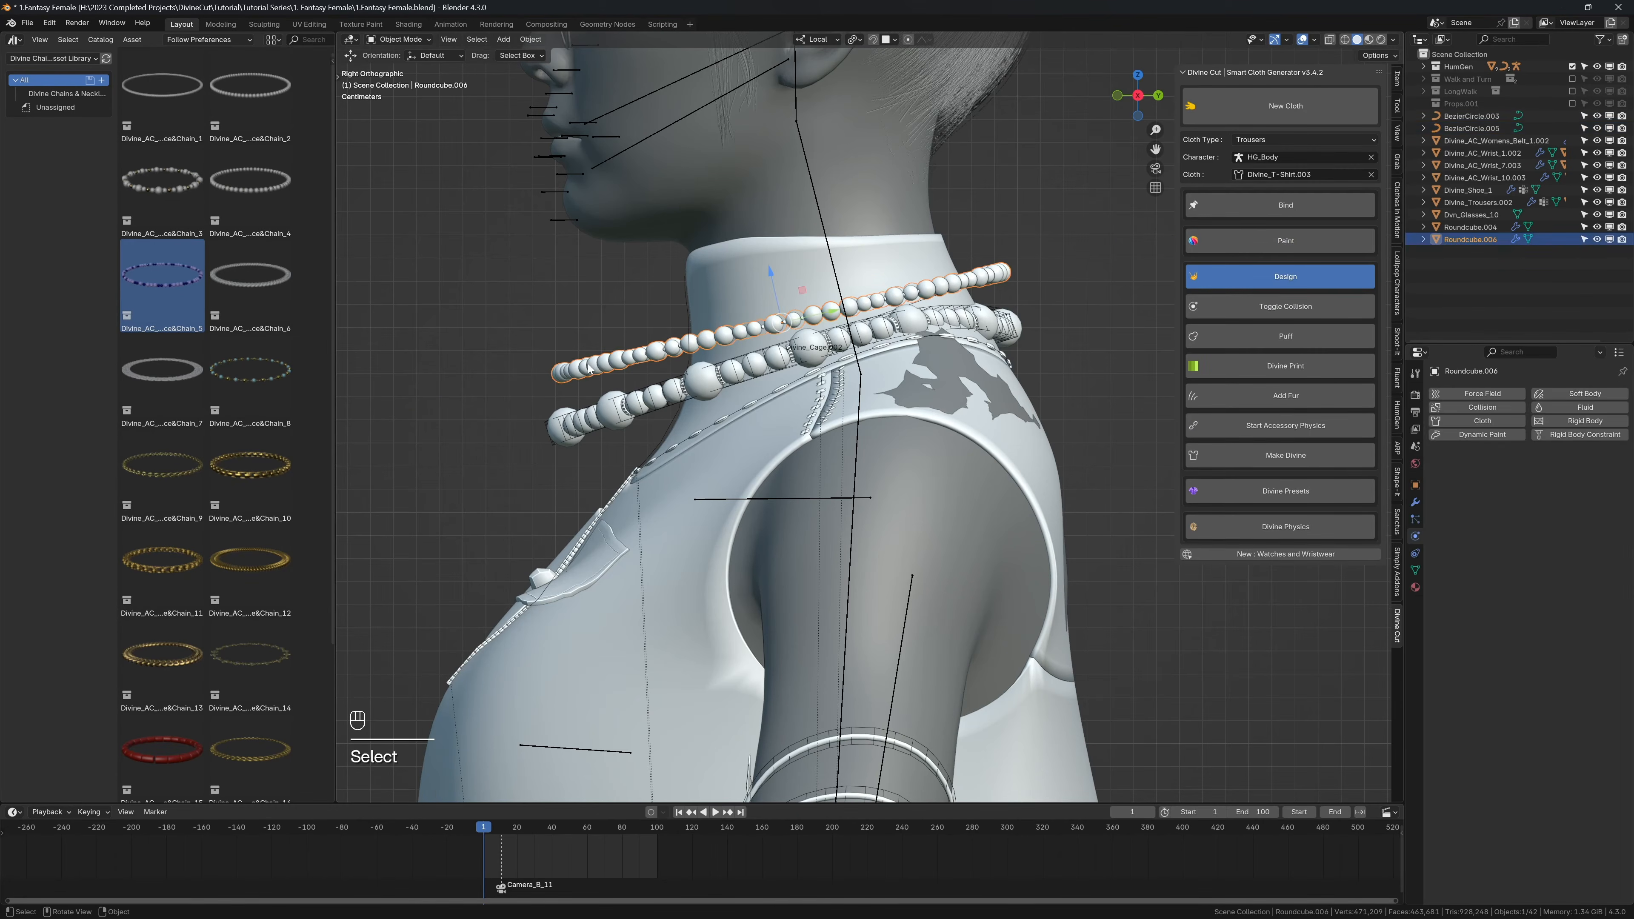
# Step: Use X-ray to select the guide curve inside the new necklace, turn X-ray off, and enter Edit Mode
pyautogui.hotkey('alt', 'z')
pyautogui.click(592, 370)
pyautogui.hotkey('alt', 'z')
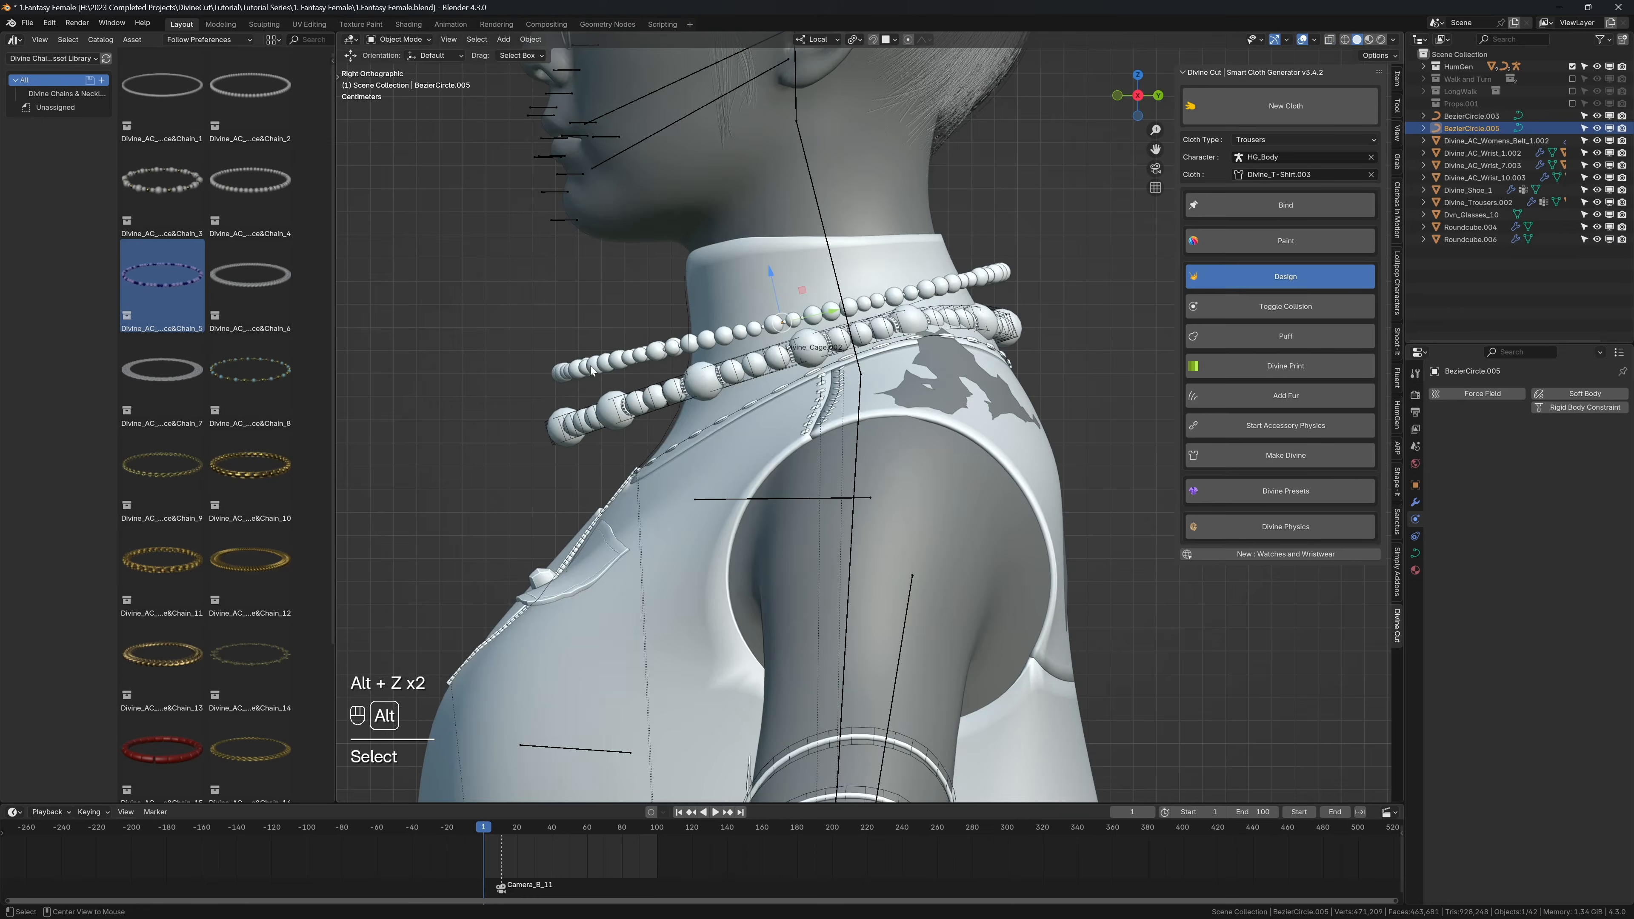
pyautogui.moveTo(592, 370); pyautogui.dragTo(634, 388, button='middle')
pyautogui.hotkey('alt', 'z')
pyautogui.click(560, 363)
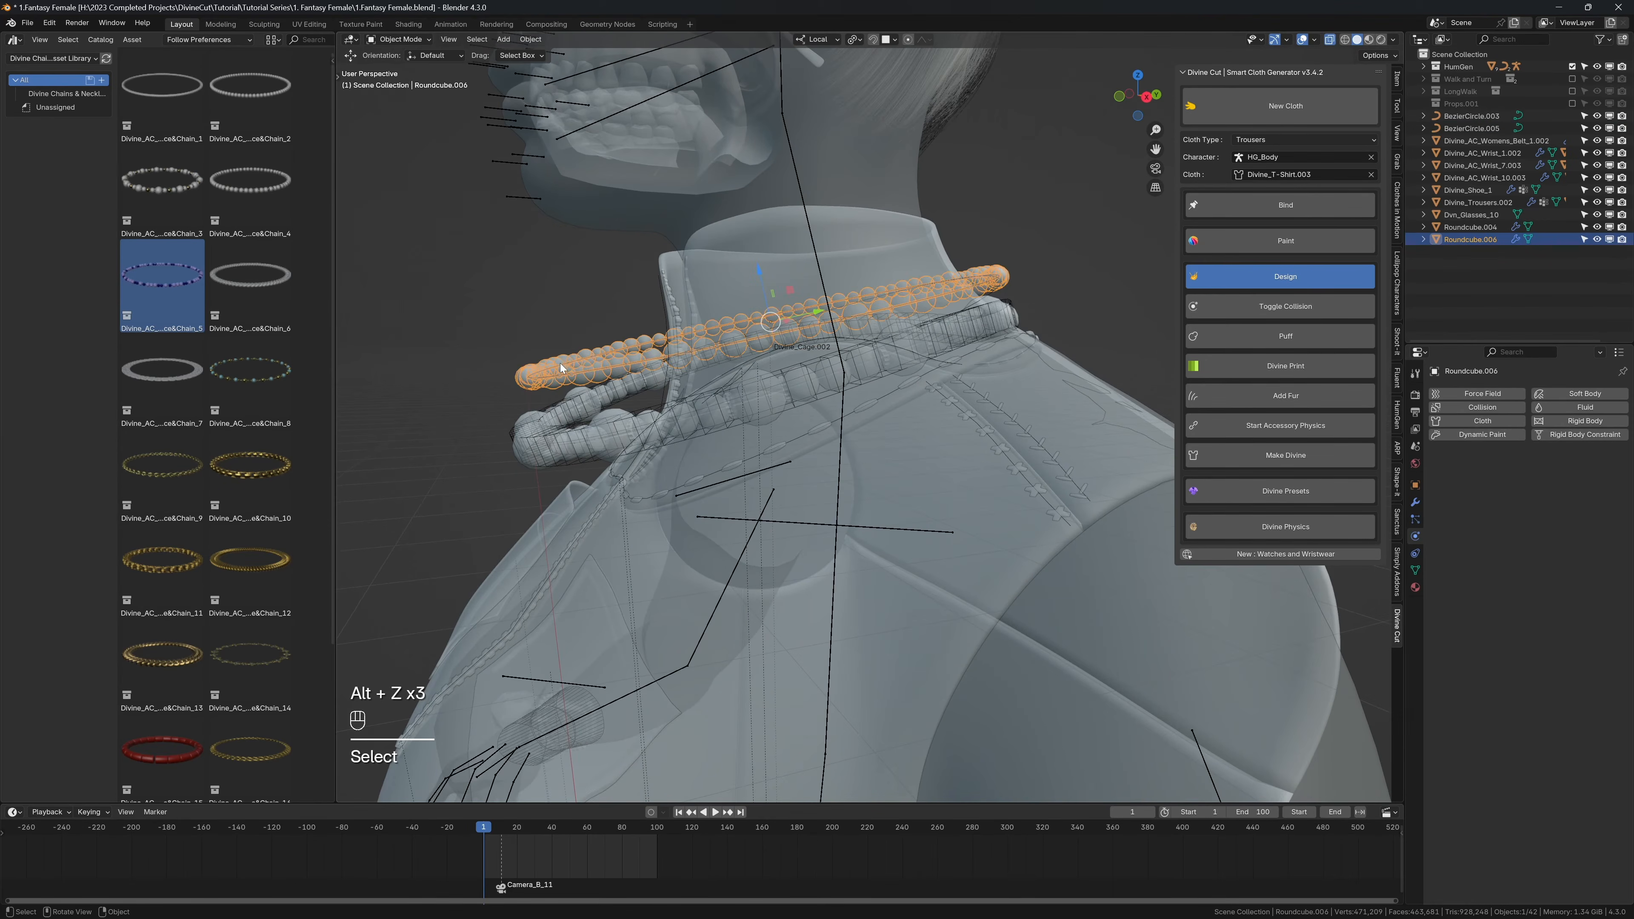
pyautogui.click(560, 363)
pyautogui.hotkey('alt', 'z')
pyautogui.press('Tab')
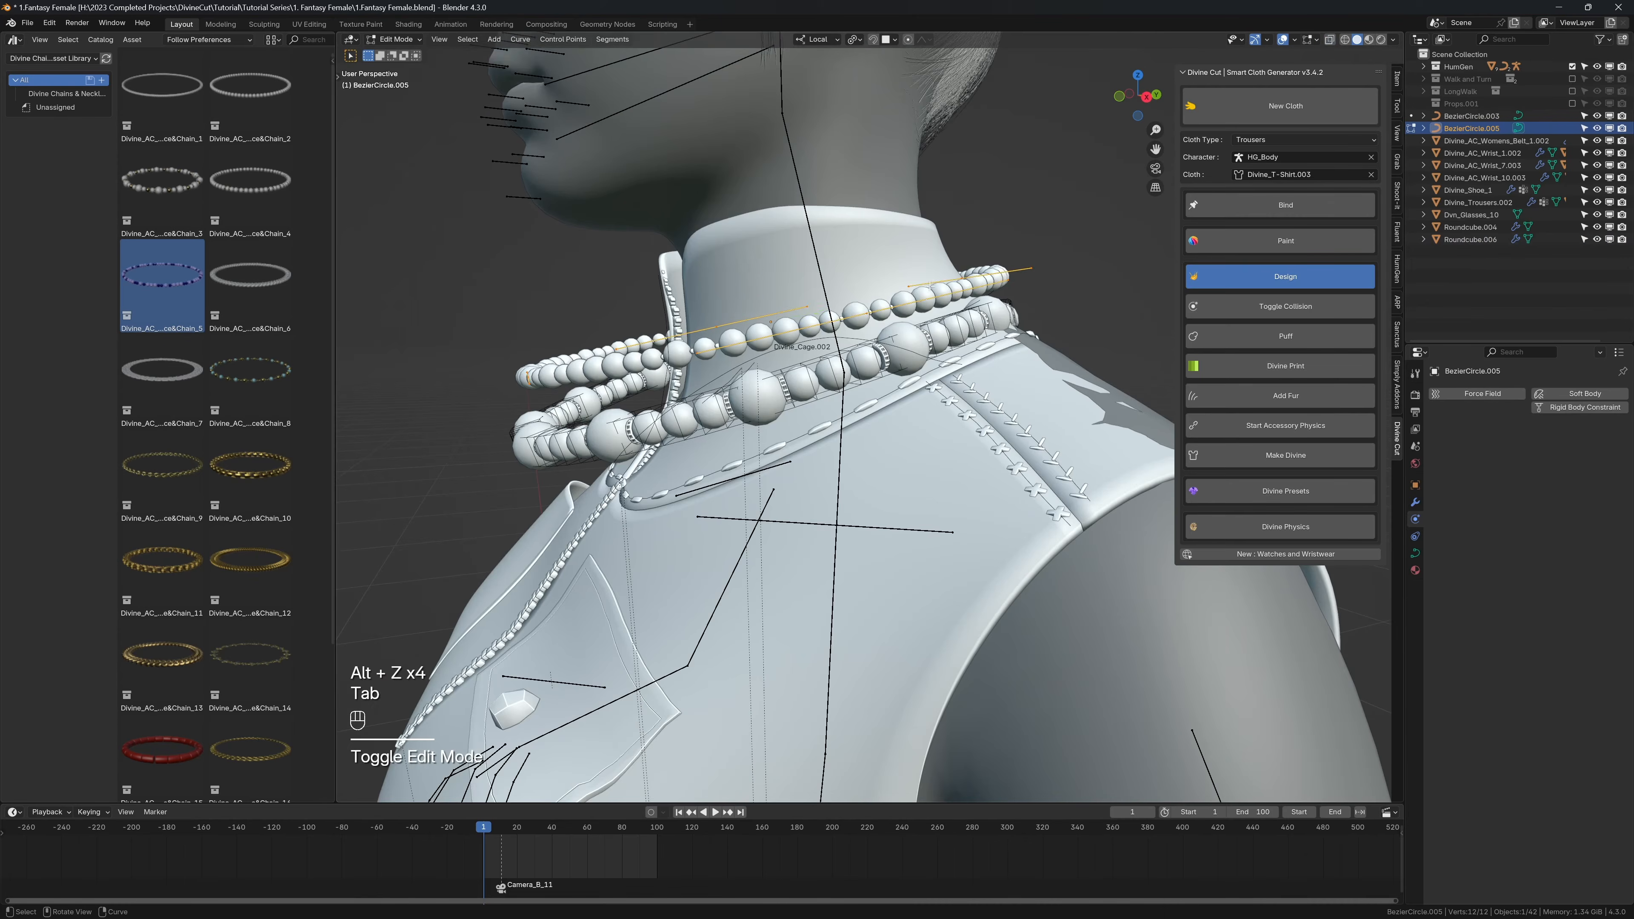
# Step: In the right side view, move the guide curve's rear control points down so the necklace's back rests near the first necklace
pyautogui.press('KP_3')
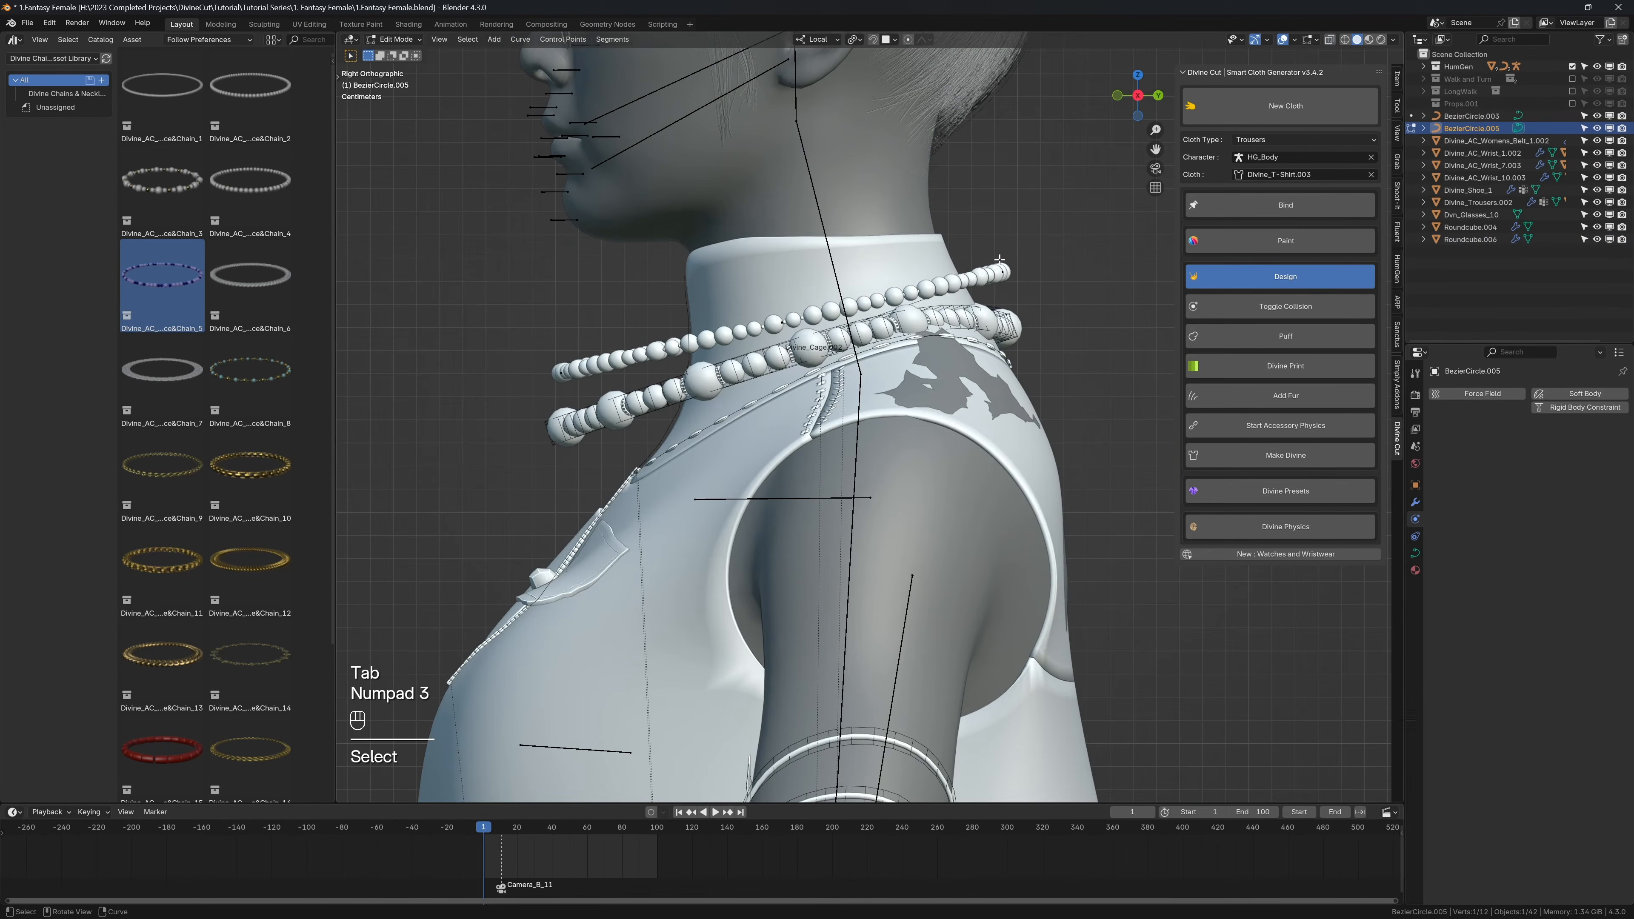
pyautogui.press('g')
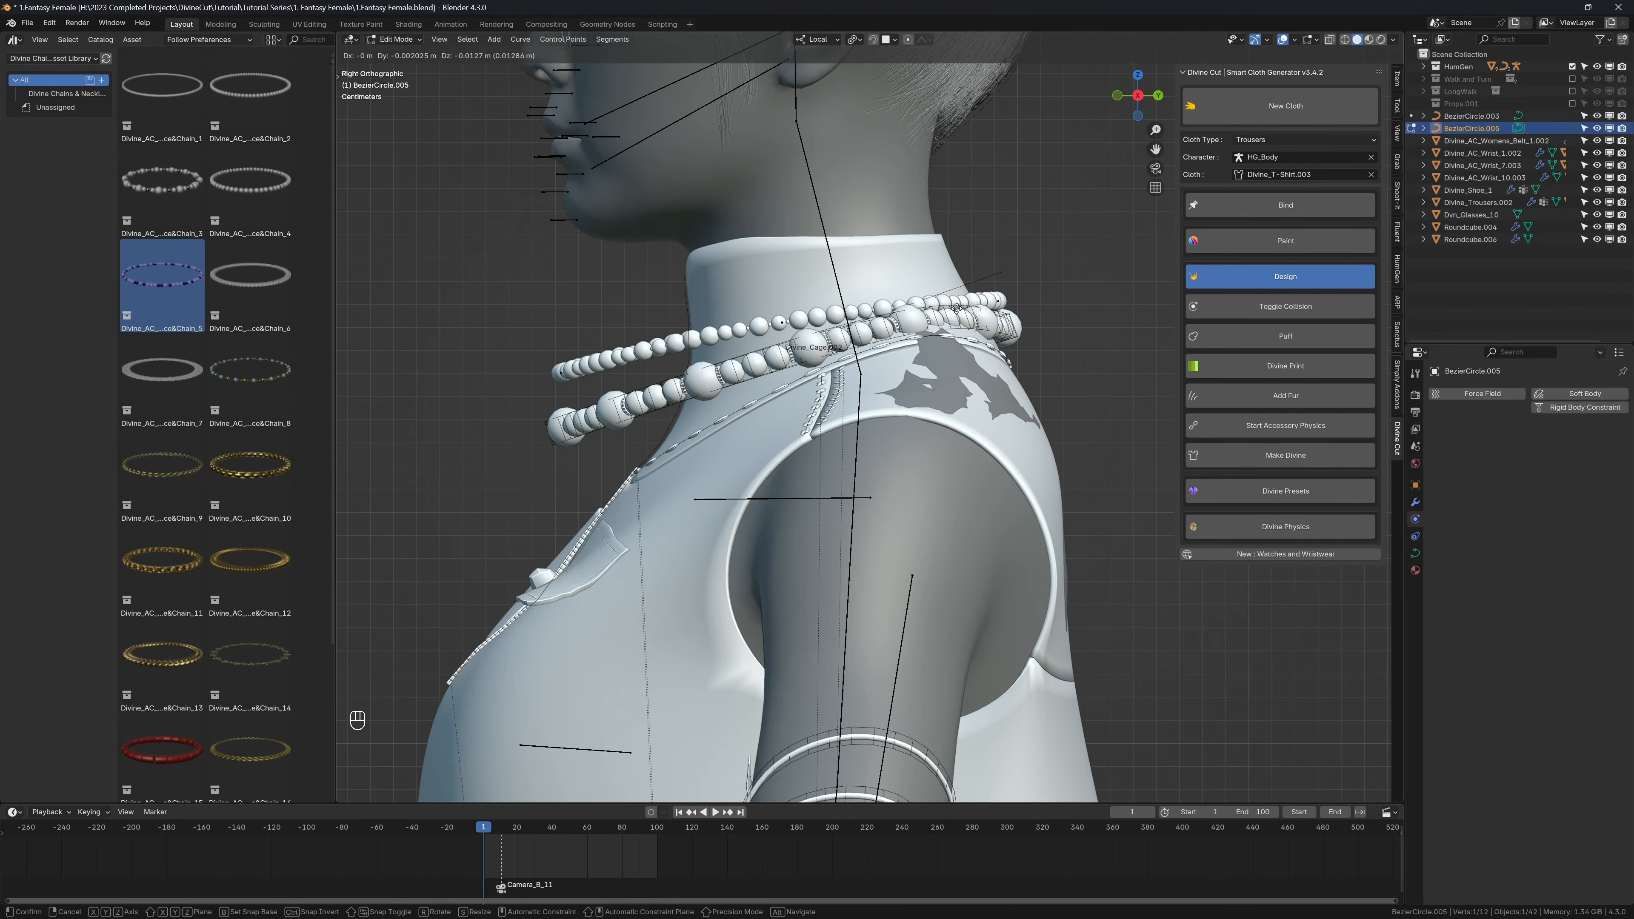
pyautogui.click(959, 309)
pyautogui.moveTo(959, 309); pyautogui.dragTo(1003, 302, button='middle')
pyautogui.press('g')
pyautogui.moveTo(953, 349); pyautogui.dragTo(902, 305, button='middle')
pyautogui.click(957, 342)
pyautogui.press('g')
pyautogui.click(912, 322)
# Step: Adjust the tilt of the guide curve's control points to reorient the beads, and return to Object Mode
pyautogui.hotkey('ctrl', 't')
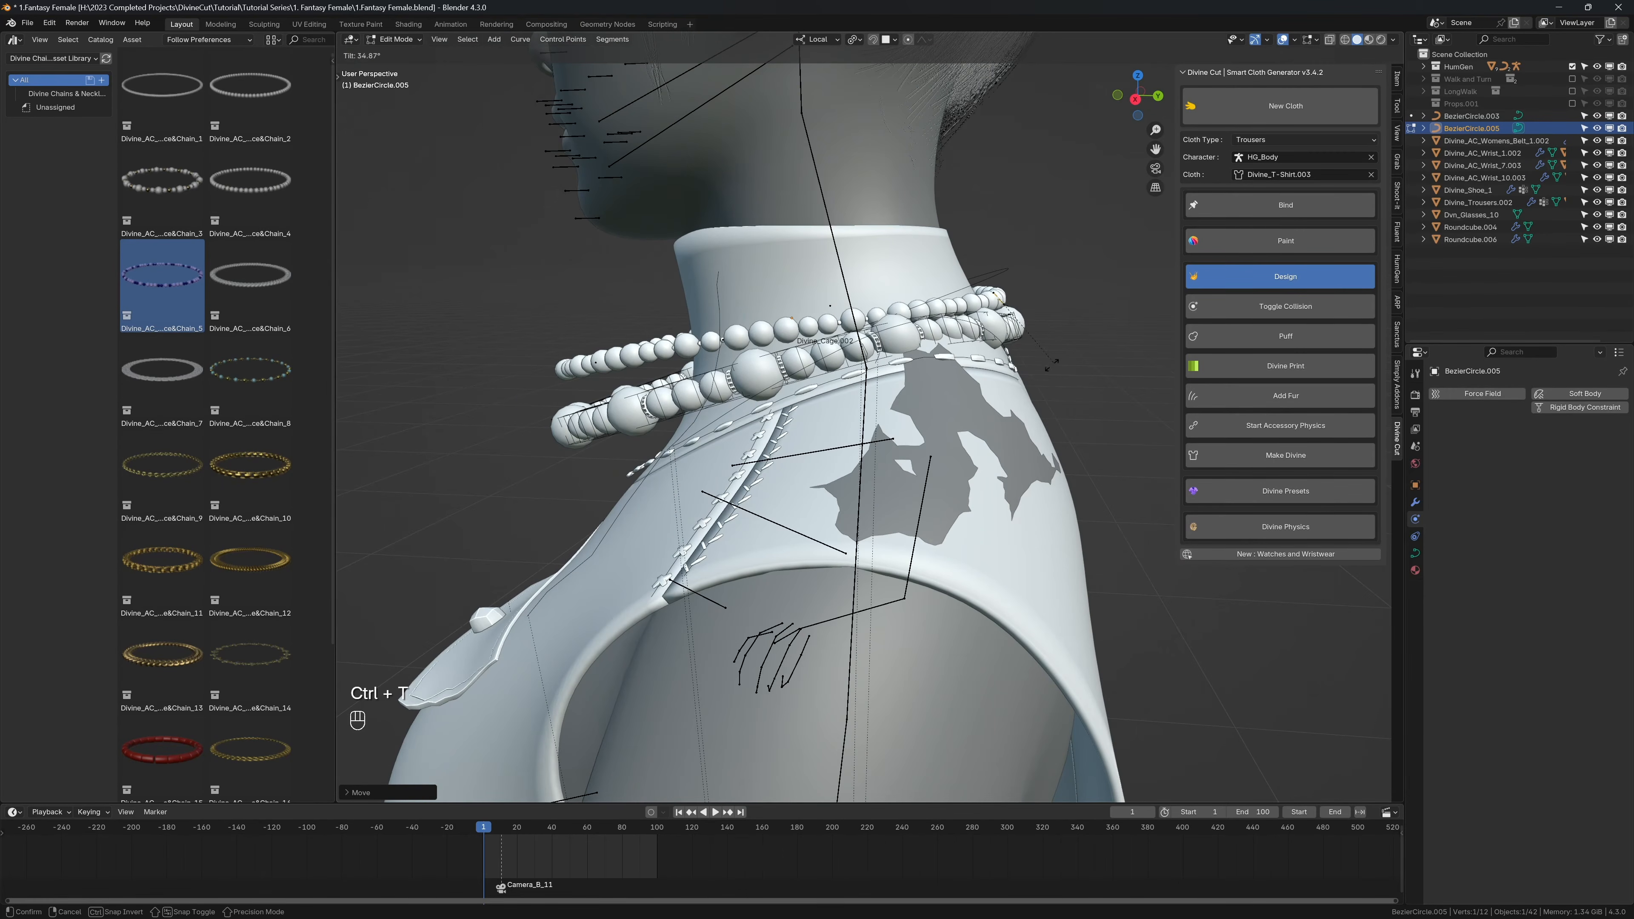
pyautogui.click(1043, 334)
pyautogui.moveTo(1043, 335); pyautogui.dragTo(688, 393, button='middle')
pyautogui.hotkey('ctrl', 't')
pyautogui.click(1013, 392)
pyautogui.press('Tab')
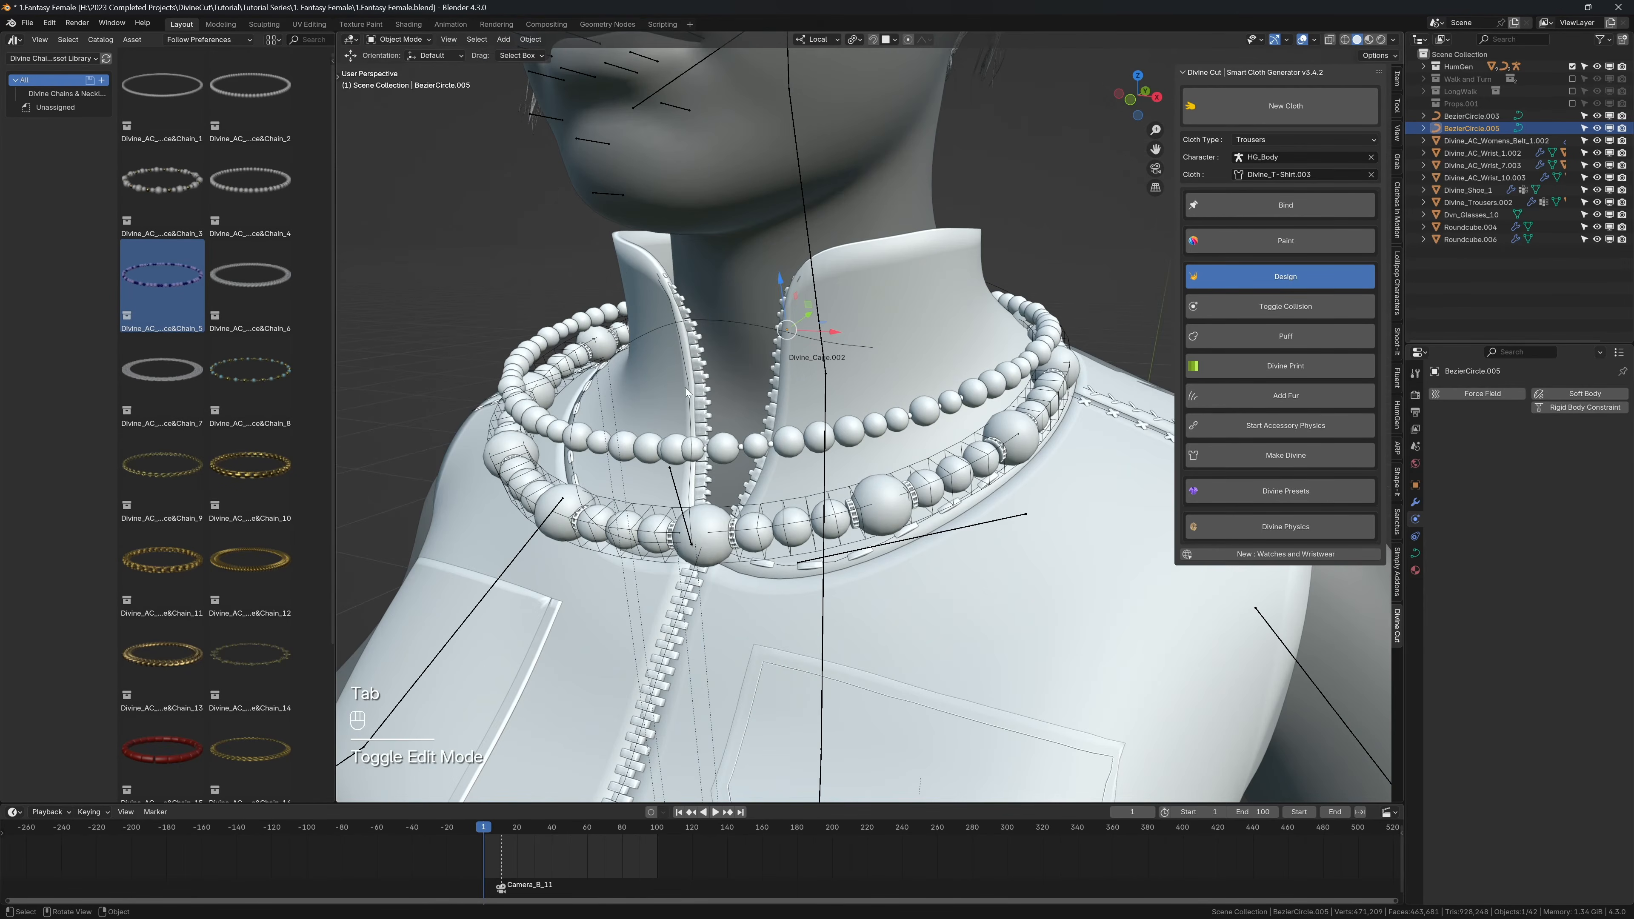
# Step: Select the beads of the new upper necklace and scale them down slightly
pyautogui.click(610, 436)
pyautogui.press('s')
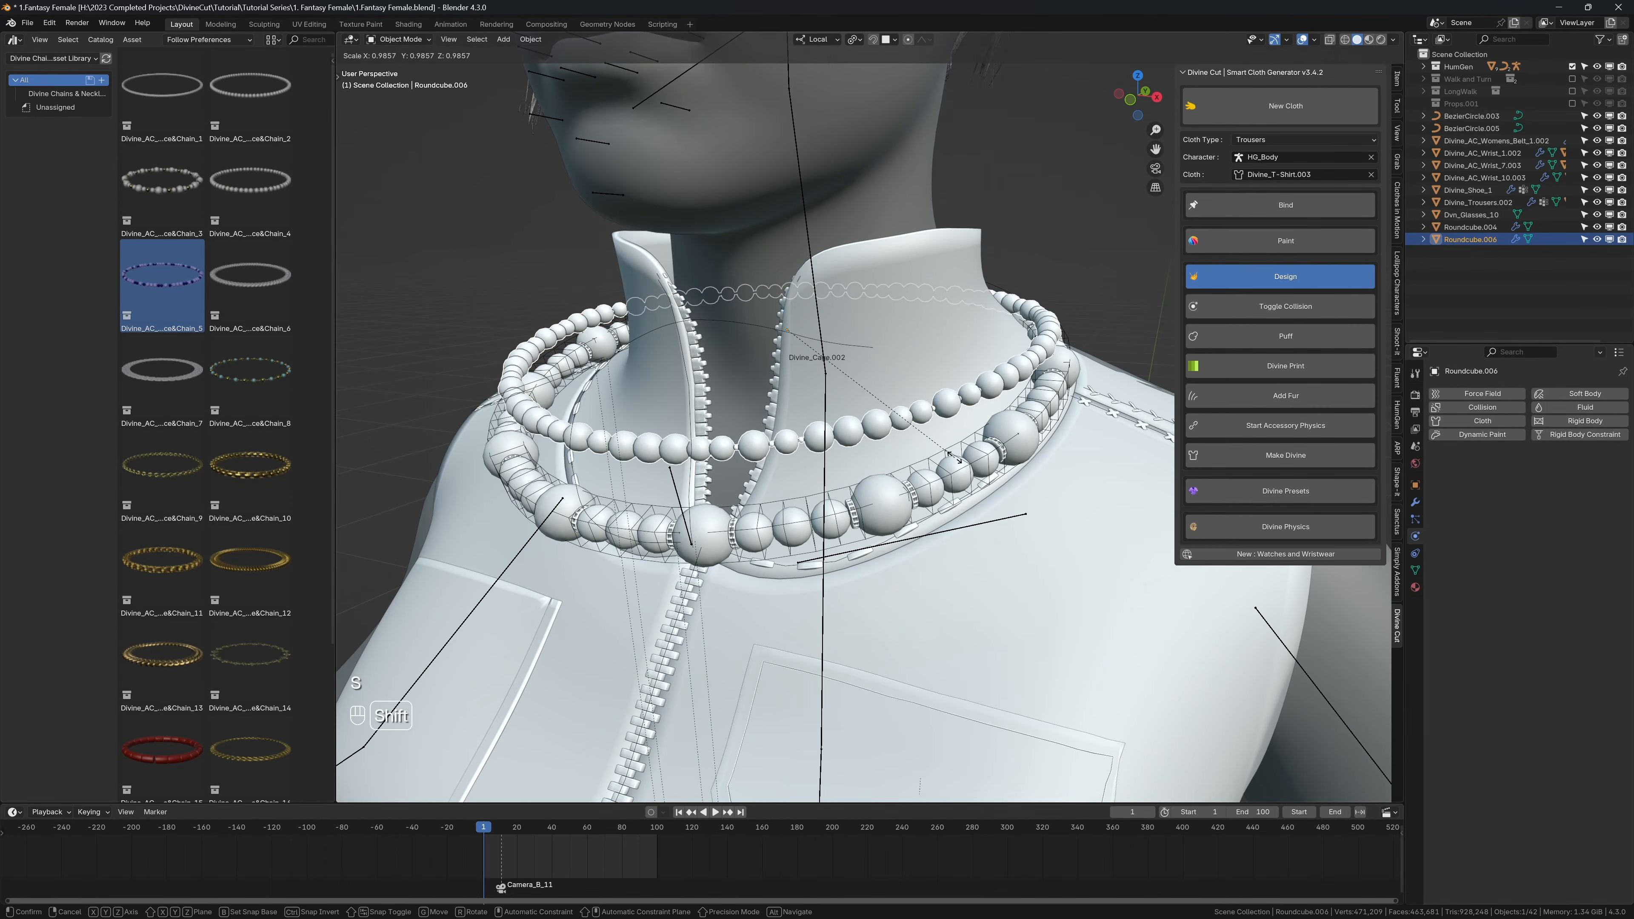
pyautogui.click(952, 443)
# Step: Start accessory physics for the upper necklace, resize the cage's skin to fit around the beads, and finish the cage
pyautogui.click(1226, 424)
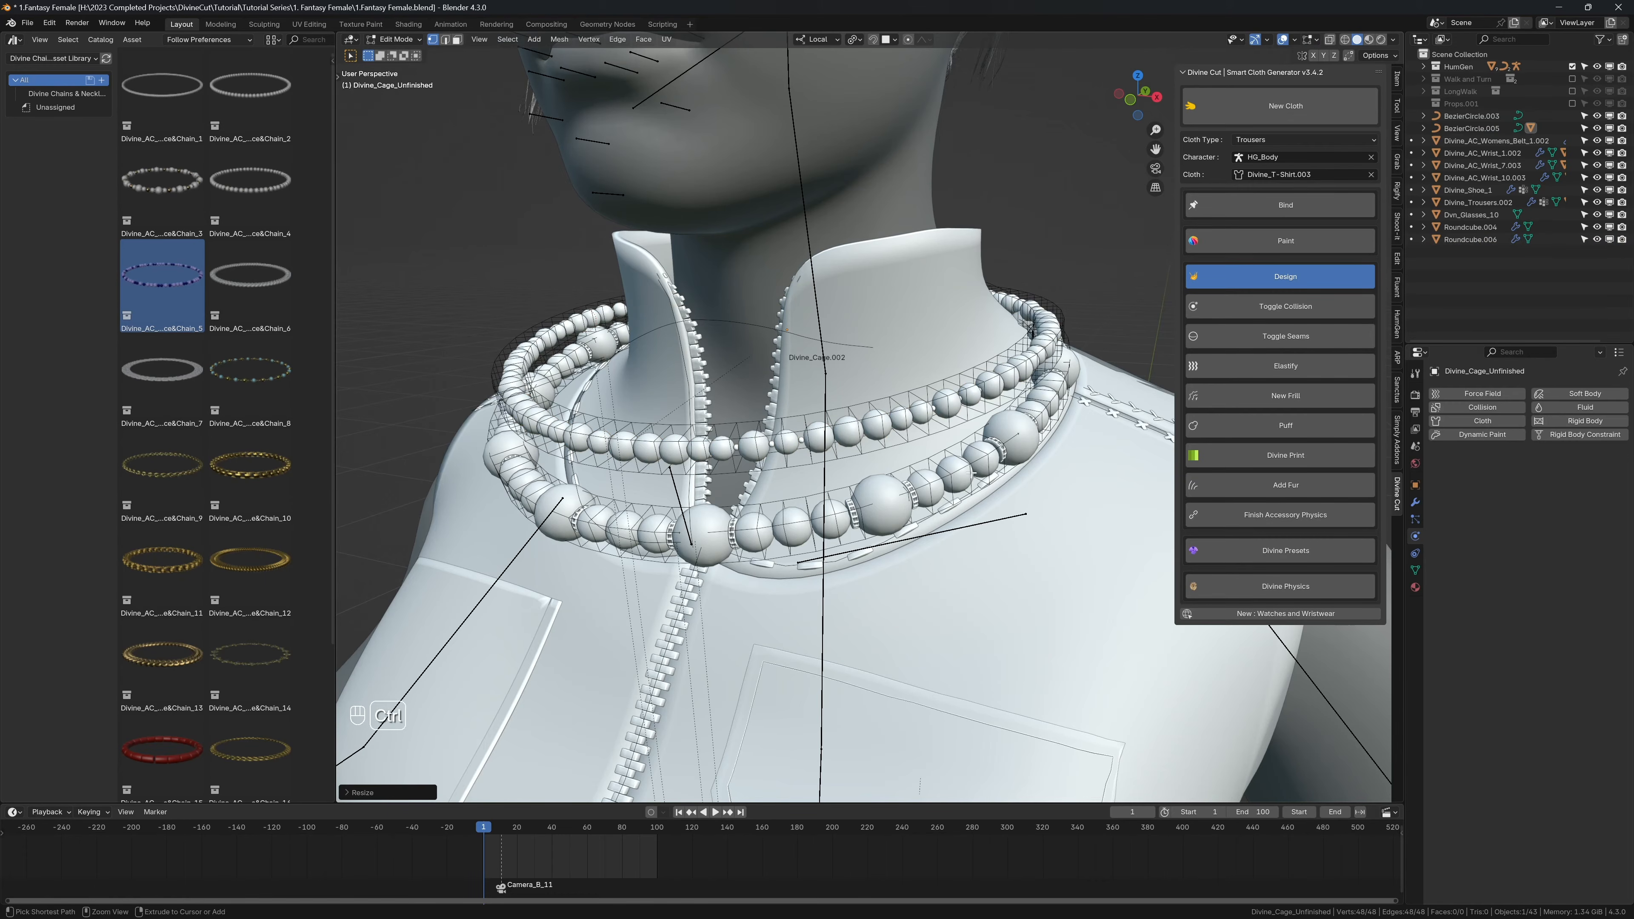
pyautogui.hotkey('ctrl', 'a')
pyautogui.click(1063, 359)
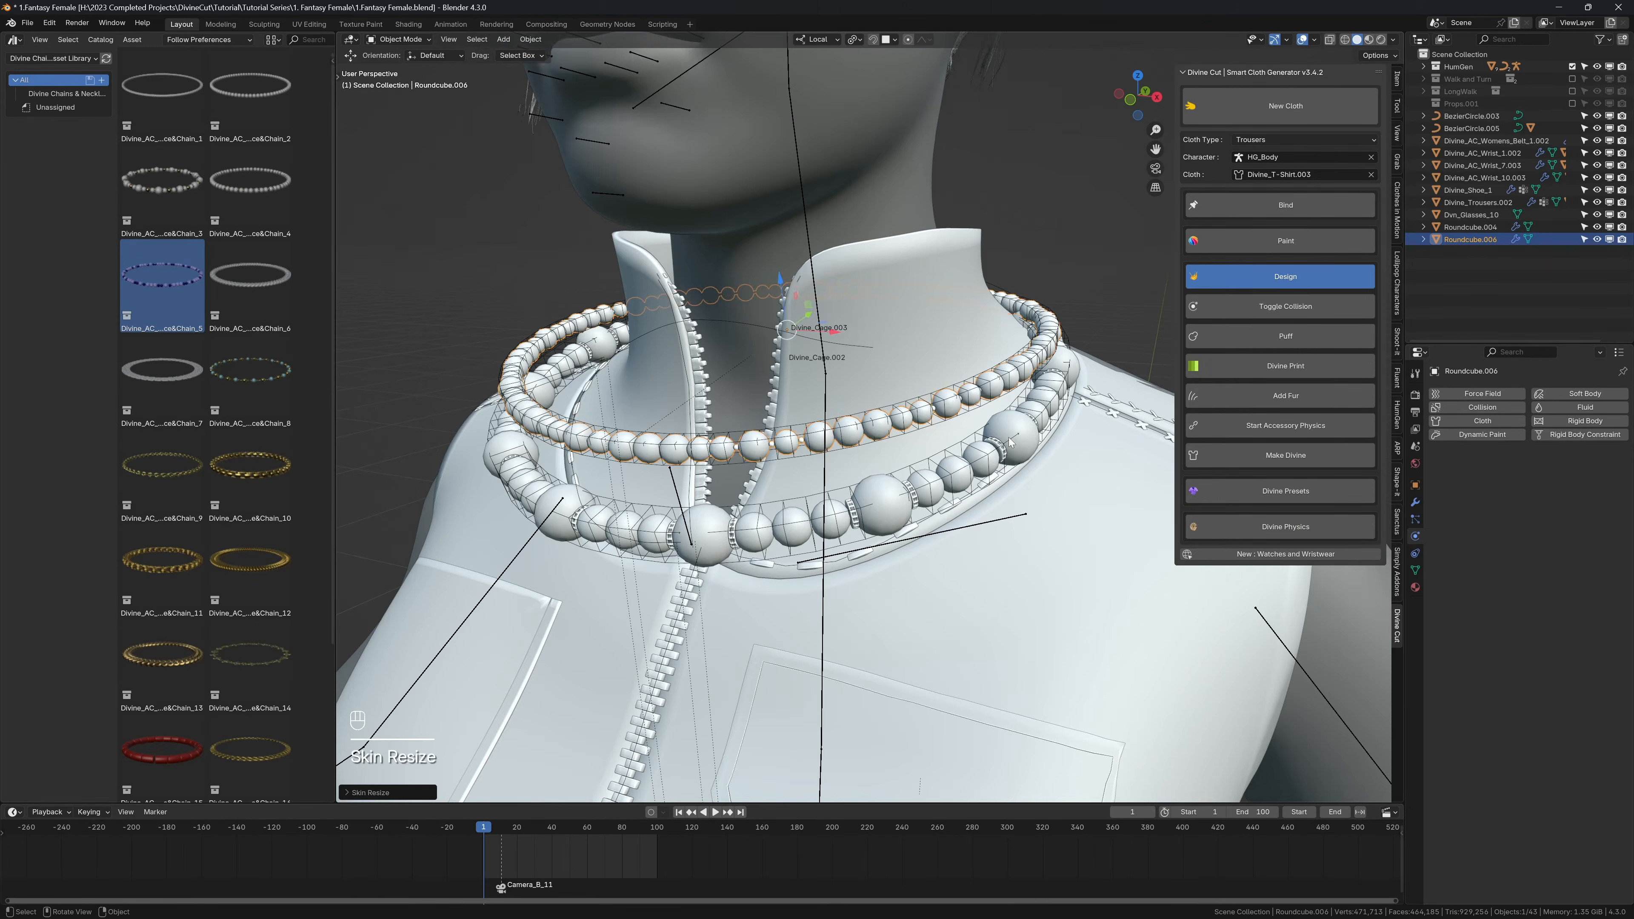
# Step: Select the upper necklace's cage and paint Pinning weight 1.000 over its back, using X-ray to reach all faces
pyautogui.moveTo(1097, 472); pyautogui.dragTo(943, 407, button='middle')
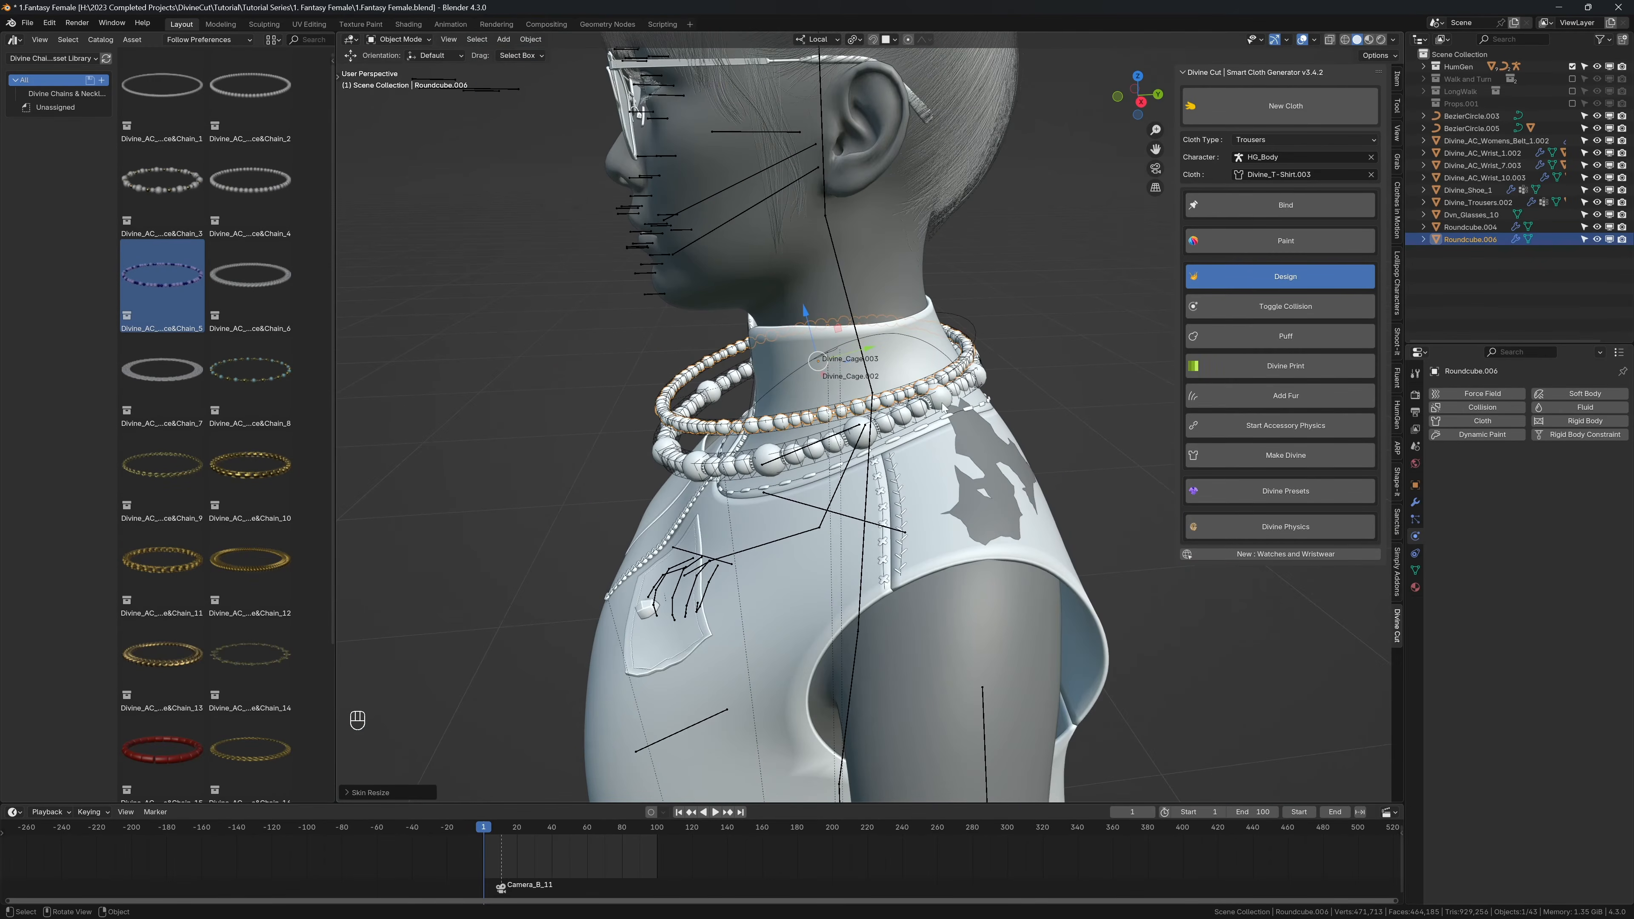
pyautogui.scroll(2, 646, 396)
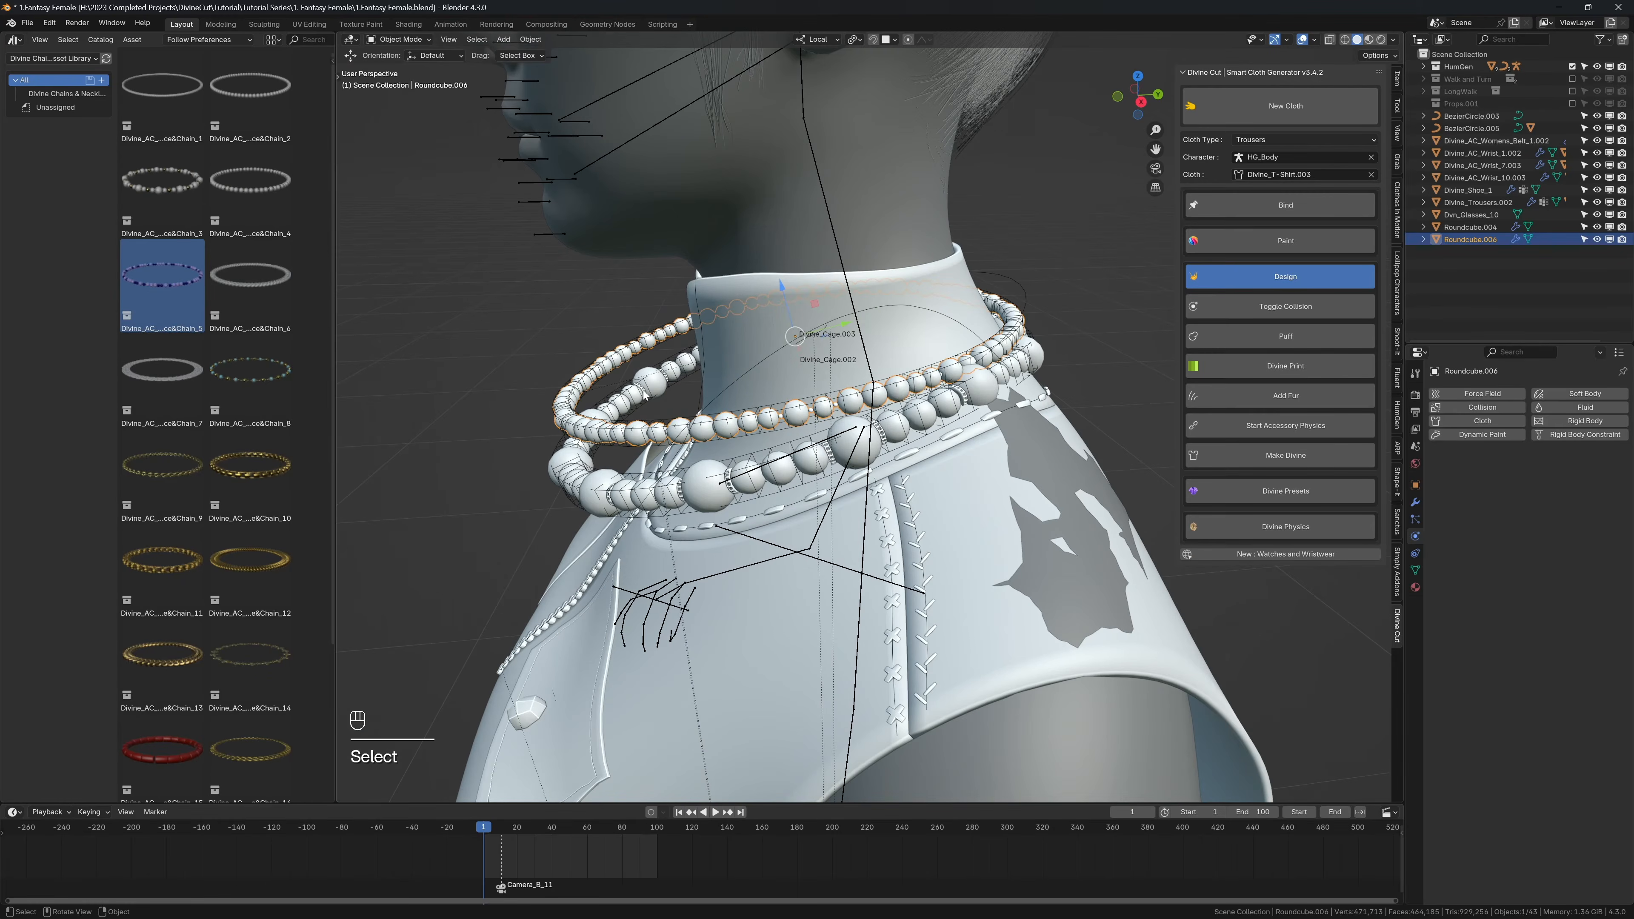
pyautogui.click(602, 365)
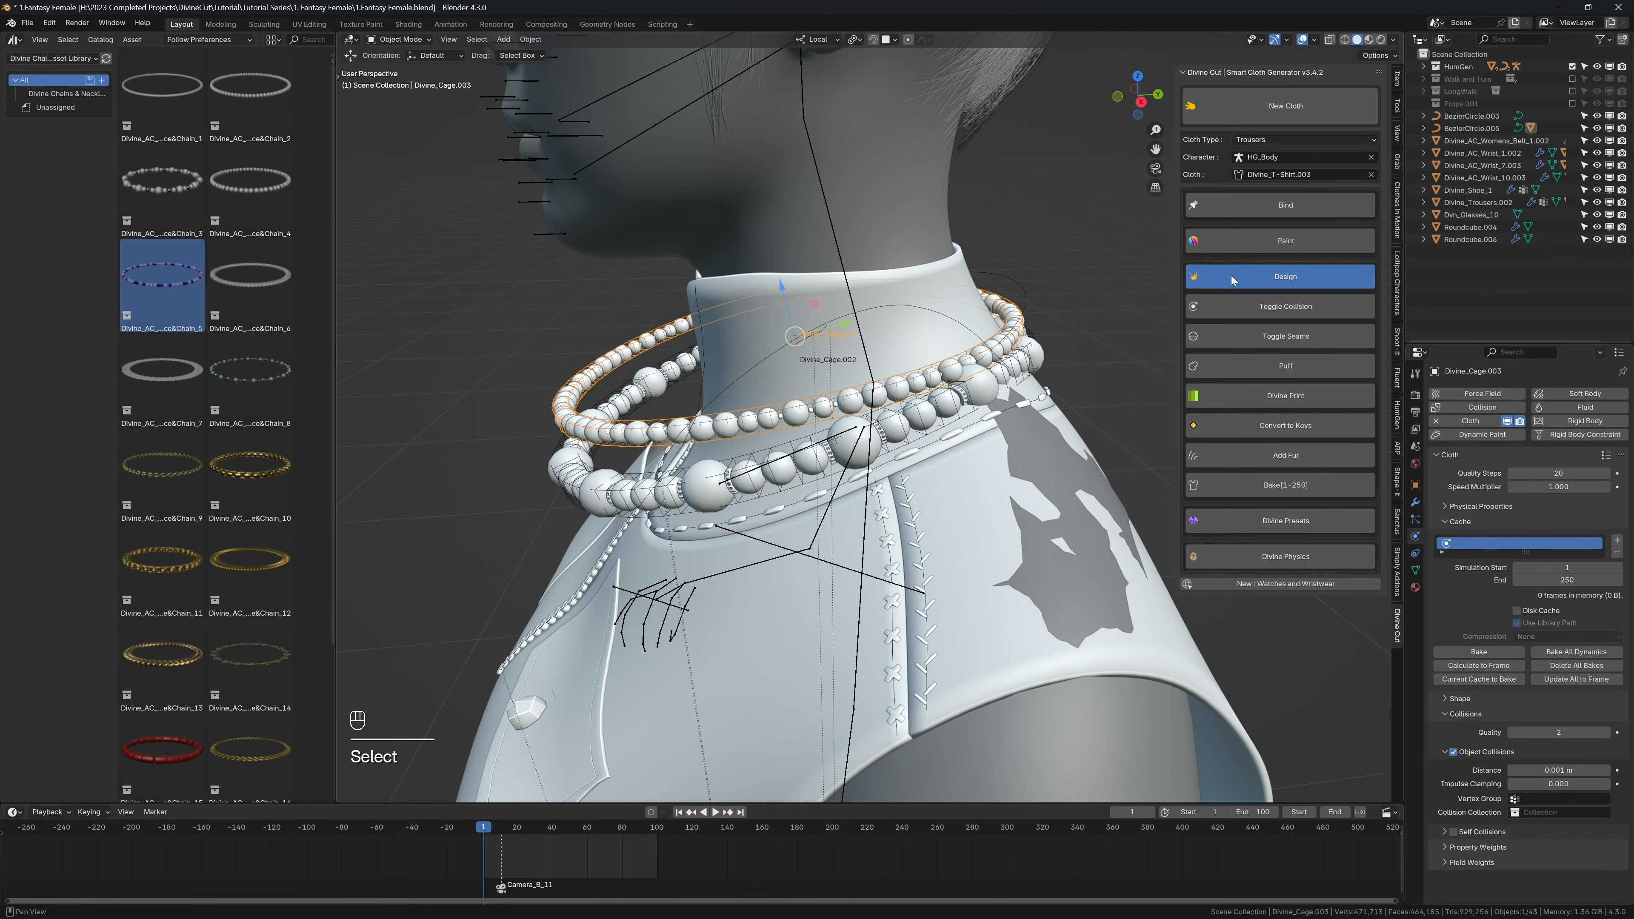
pyautogui.click(1237, 244)
pyautogui.hotkey('alt', 'z')
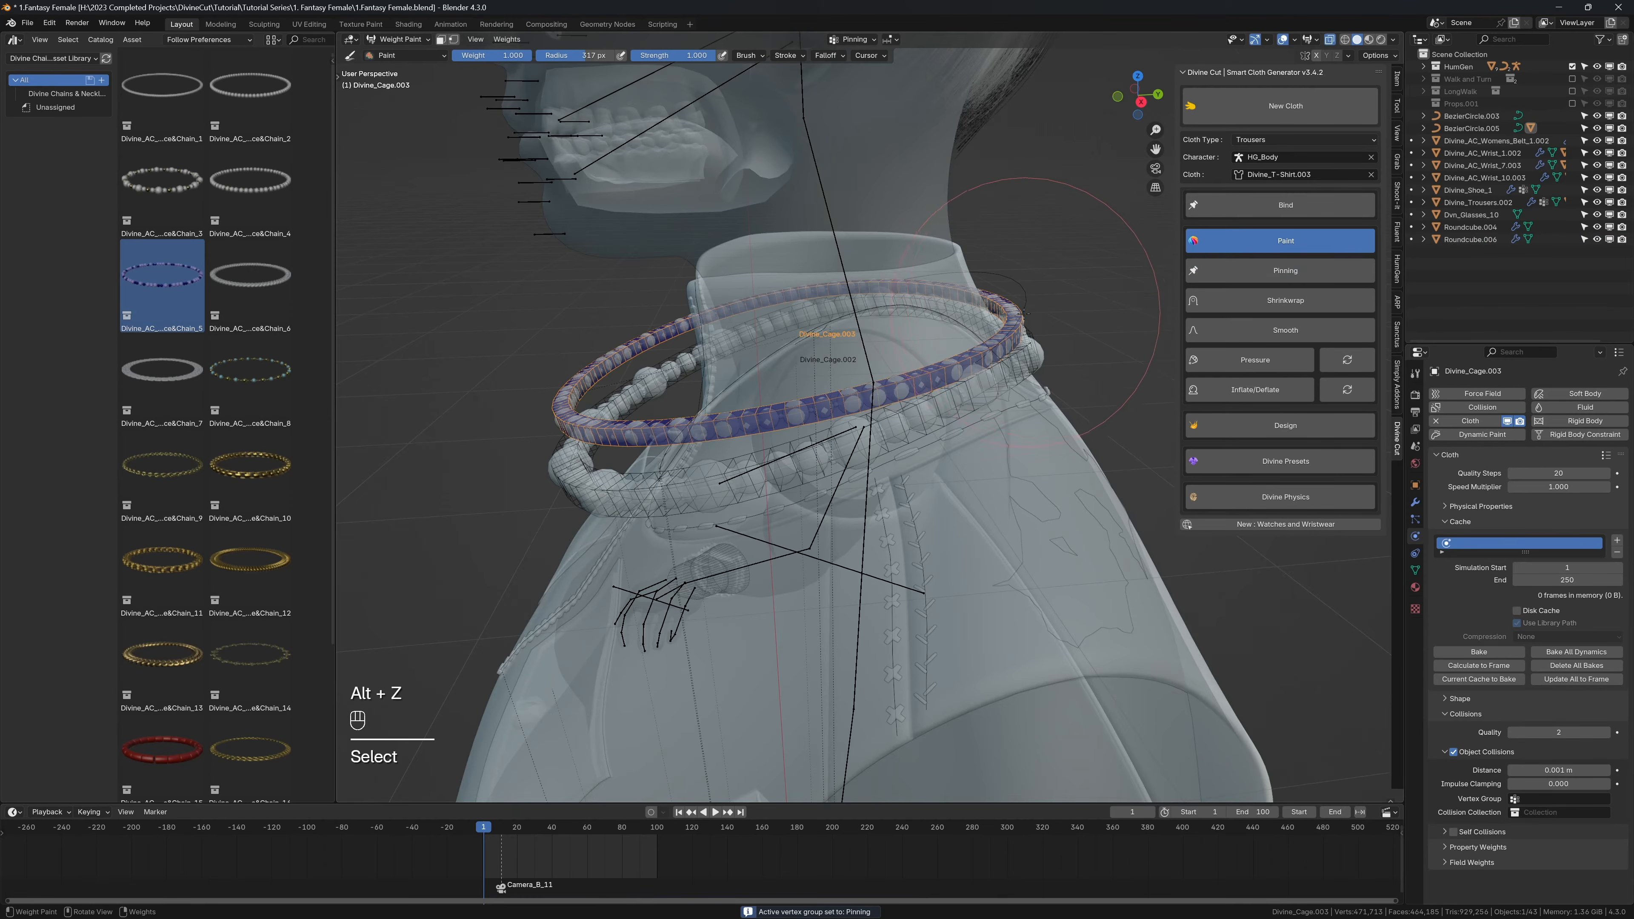
pyautogui.moveTo(1047, 305)
pyautogui.mouseDown(button='middle')
pyautogui.moveTo(1027, 271)
pyautogui.moveTo(972, 251)
pyautogui.moveTo(999, 342)
pyautogui.mouseUp(button='middle')
pyautogui.press('q')
pyautogui.click(997, 319)
# Step: Turn off X-ray and bind the upper necklace's cage to the body
pyautogui.press('z')
pyautogui.hotkey('alt', 'z')
pyautogui.click(1237, 212)
# Step: Play the first frames to examine how the two necklaces interact, and return to the first frame
pyautogui.moveTo(961, 280); pyautogui.dragTo(996, 333, button='middle')
pyautogui.scroll(-1, 996, 332)
pyautogui.hotkey('shift', 'space')
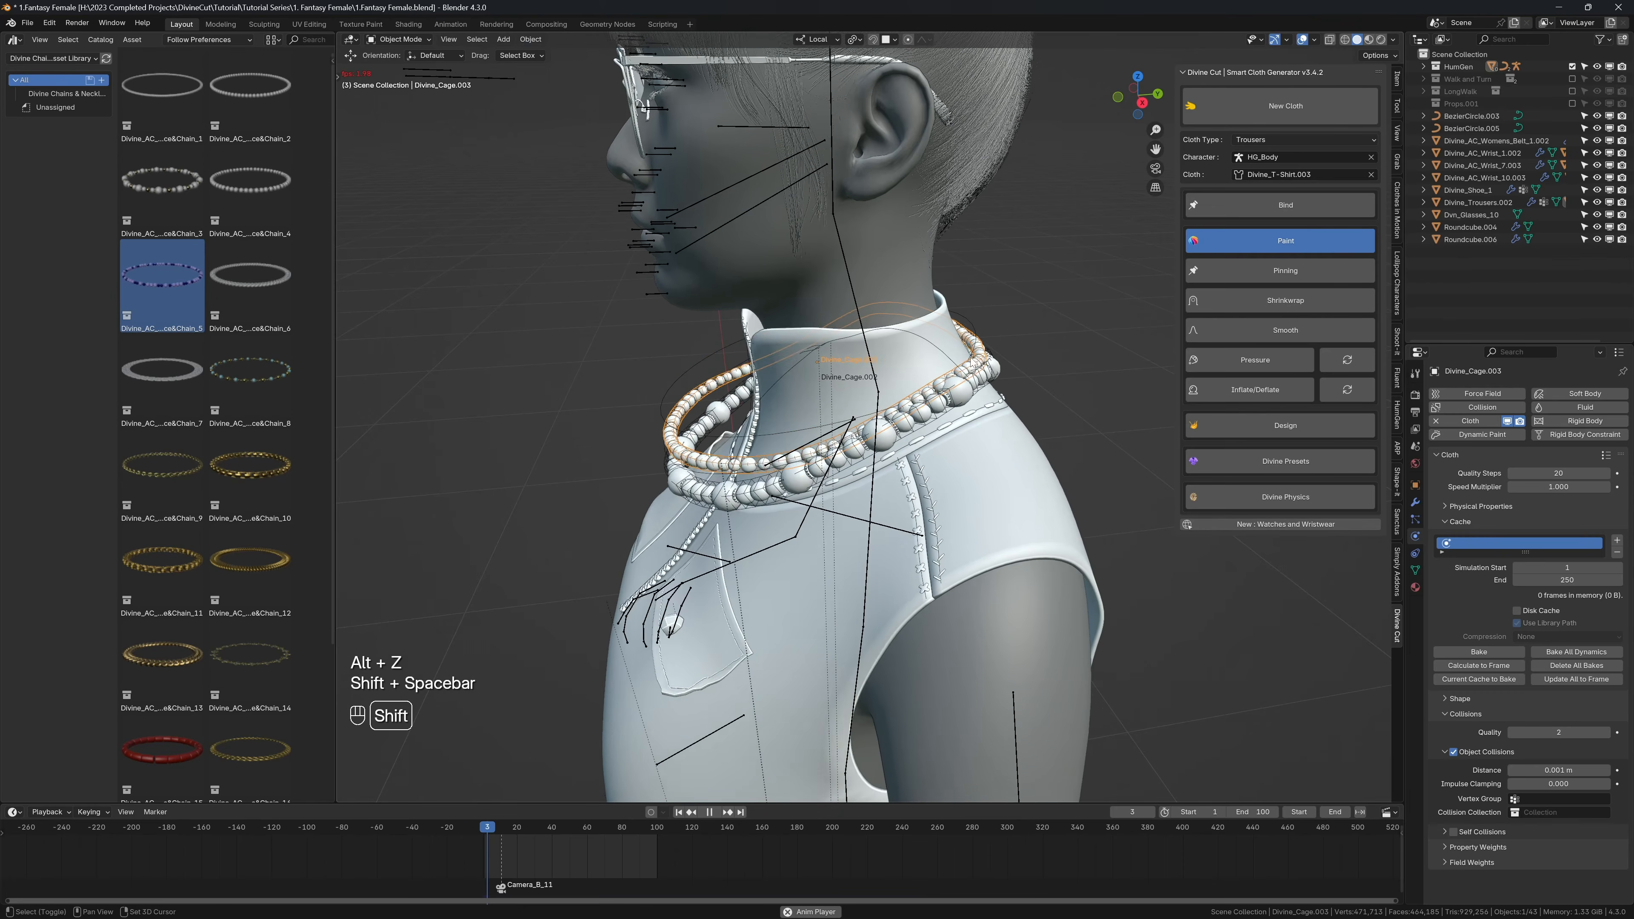
pyautogui.hotkey('shift', 'space')
pyautogui.hotkey('shift', 'alt', 'z')
pyautogui.moveTo(891, 382); pyautogui.dragTo(836, 387, button='middle')
pyautogui.hotkey('shift', 'alt', 'z')
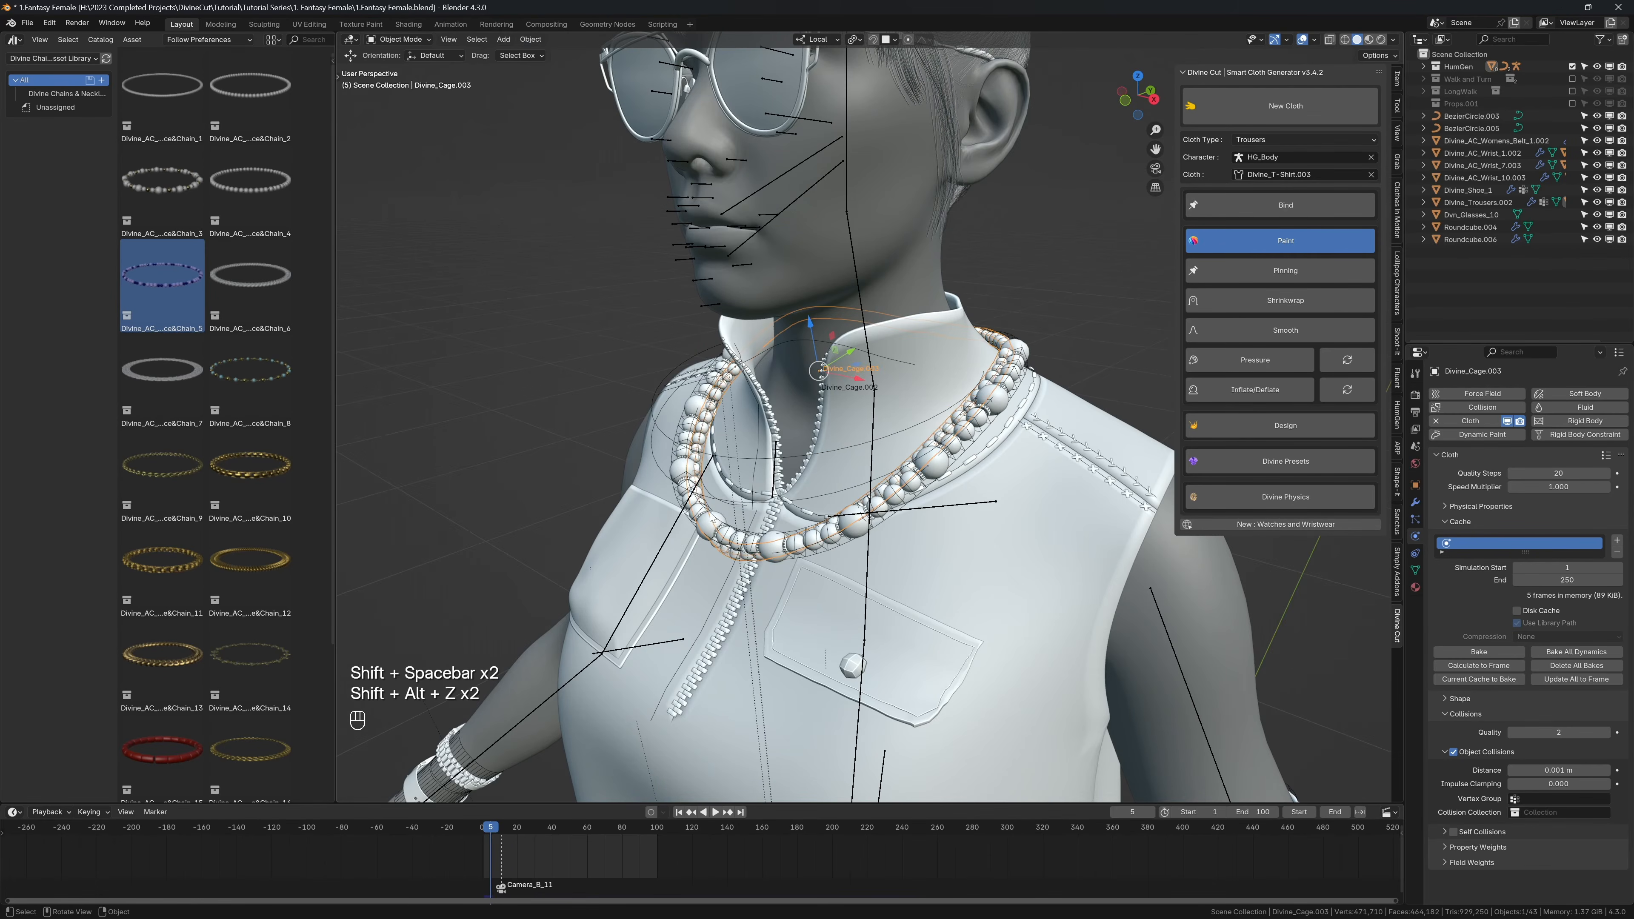
pyautogui.moveTo(712, 517); pyautogui.dragTo(815, 539, button='middle')
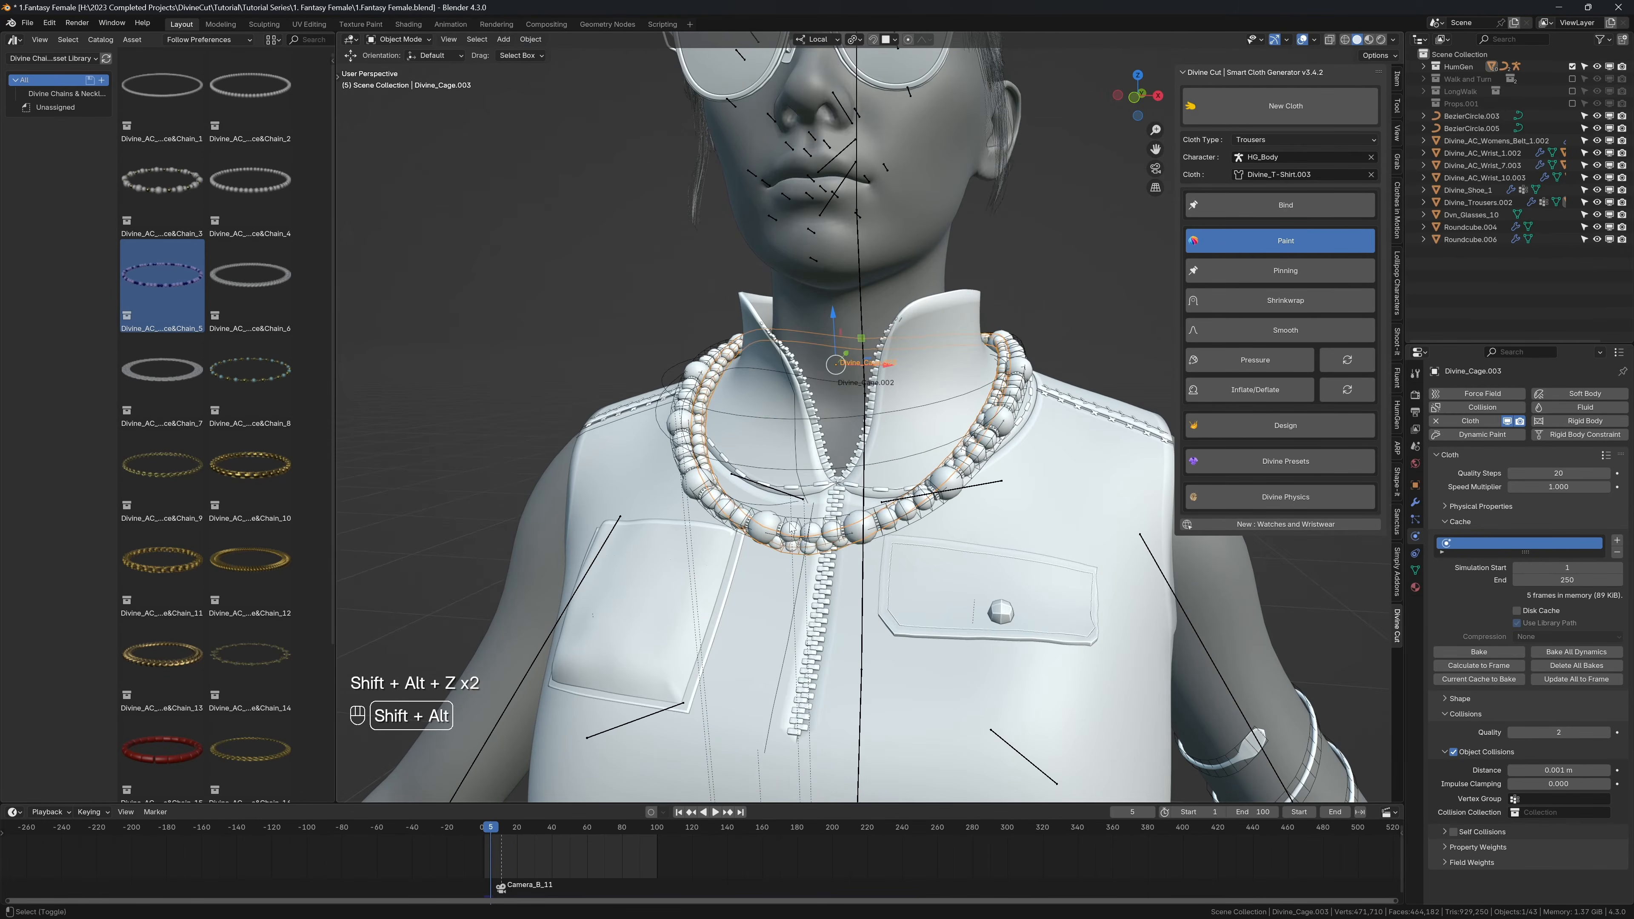
pyautogui.hotkey('shift', 'alt', 'z')
pyautogui.hotkey('shift', 'Left')
pyautogui.hotkey('shift', 'alt', 'z')
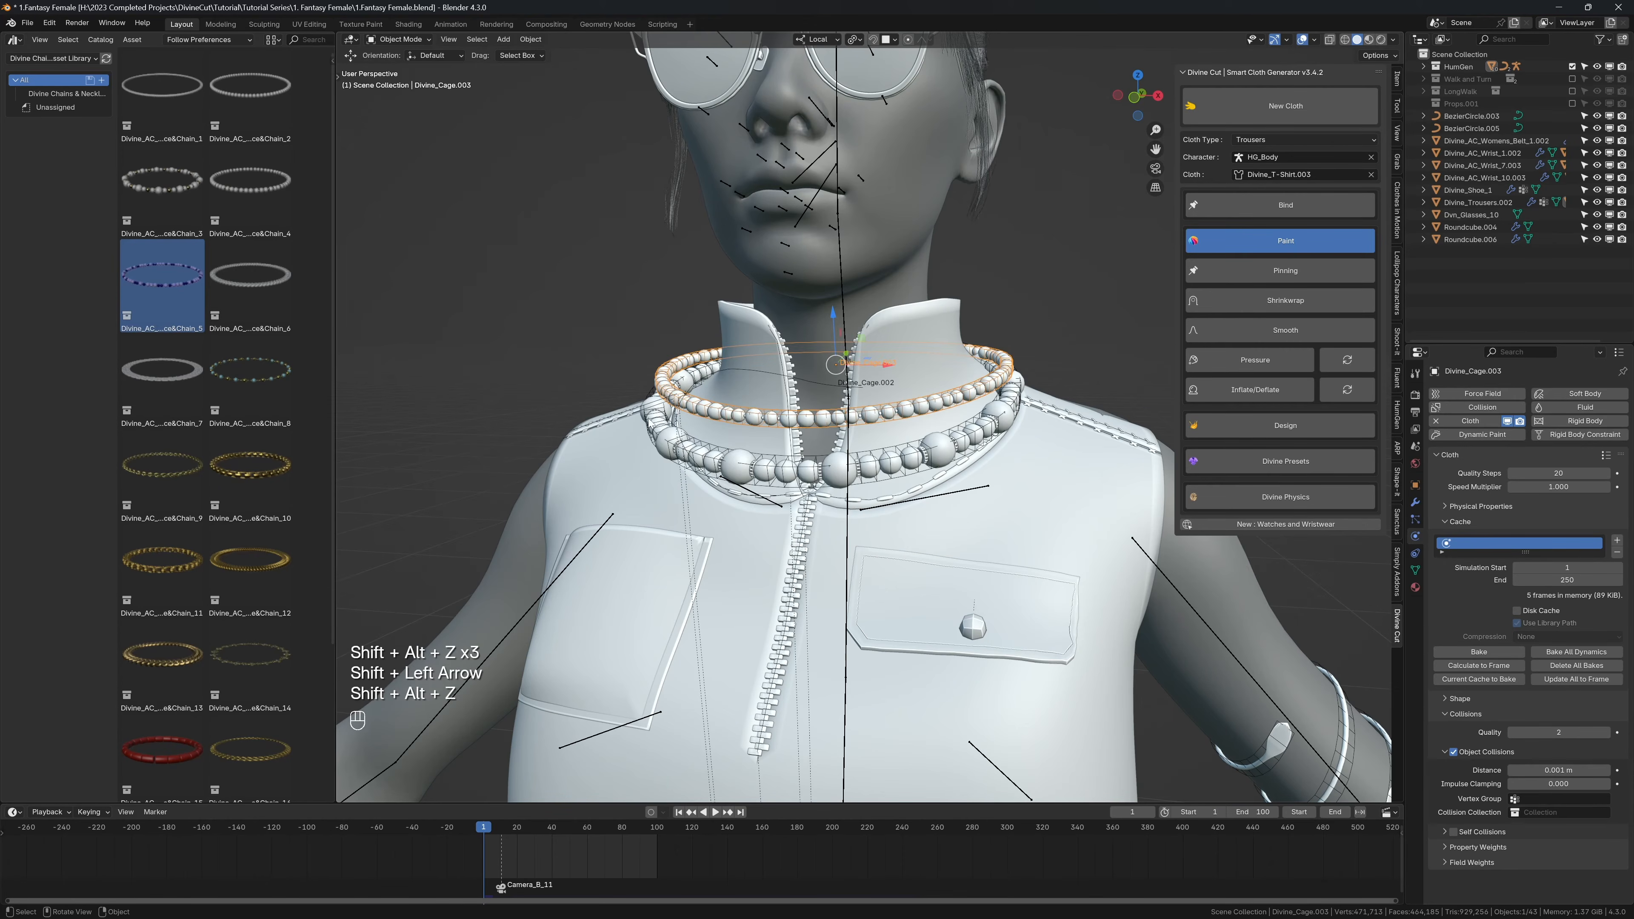
# Step: Select the lower necklace's cage and enable collision on it with Divine Cut's Toggle Collision
pyautogui.click(646, 422)
pyautogui.click(1264, 242)
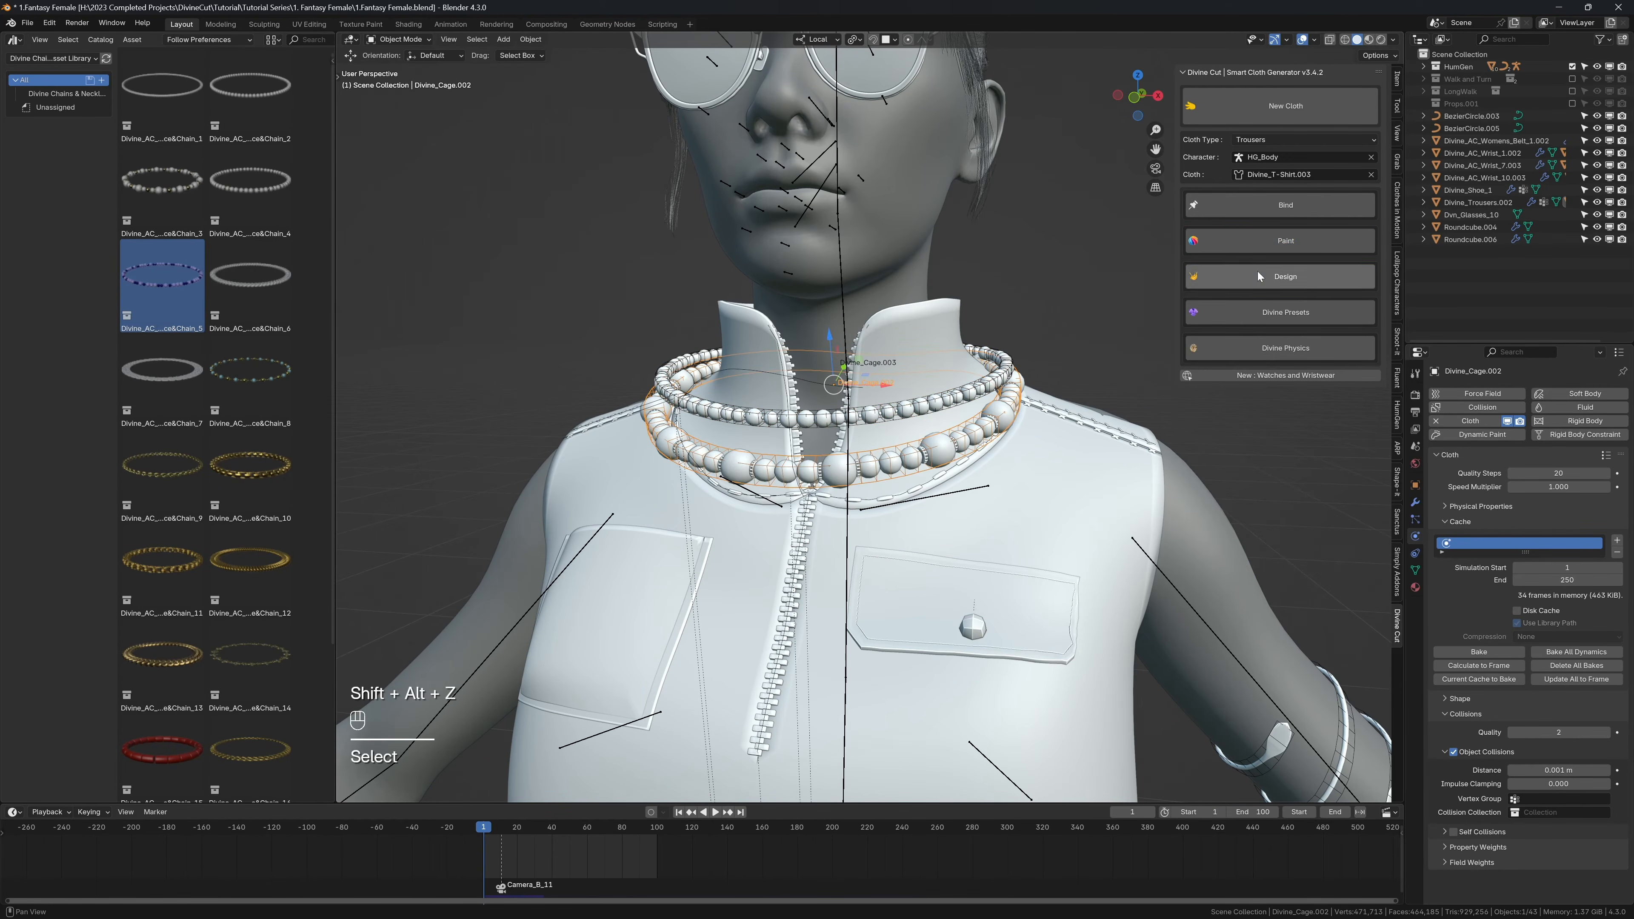
pyautogui.click(1258, 273)
pyautogui.click(1259, 307)
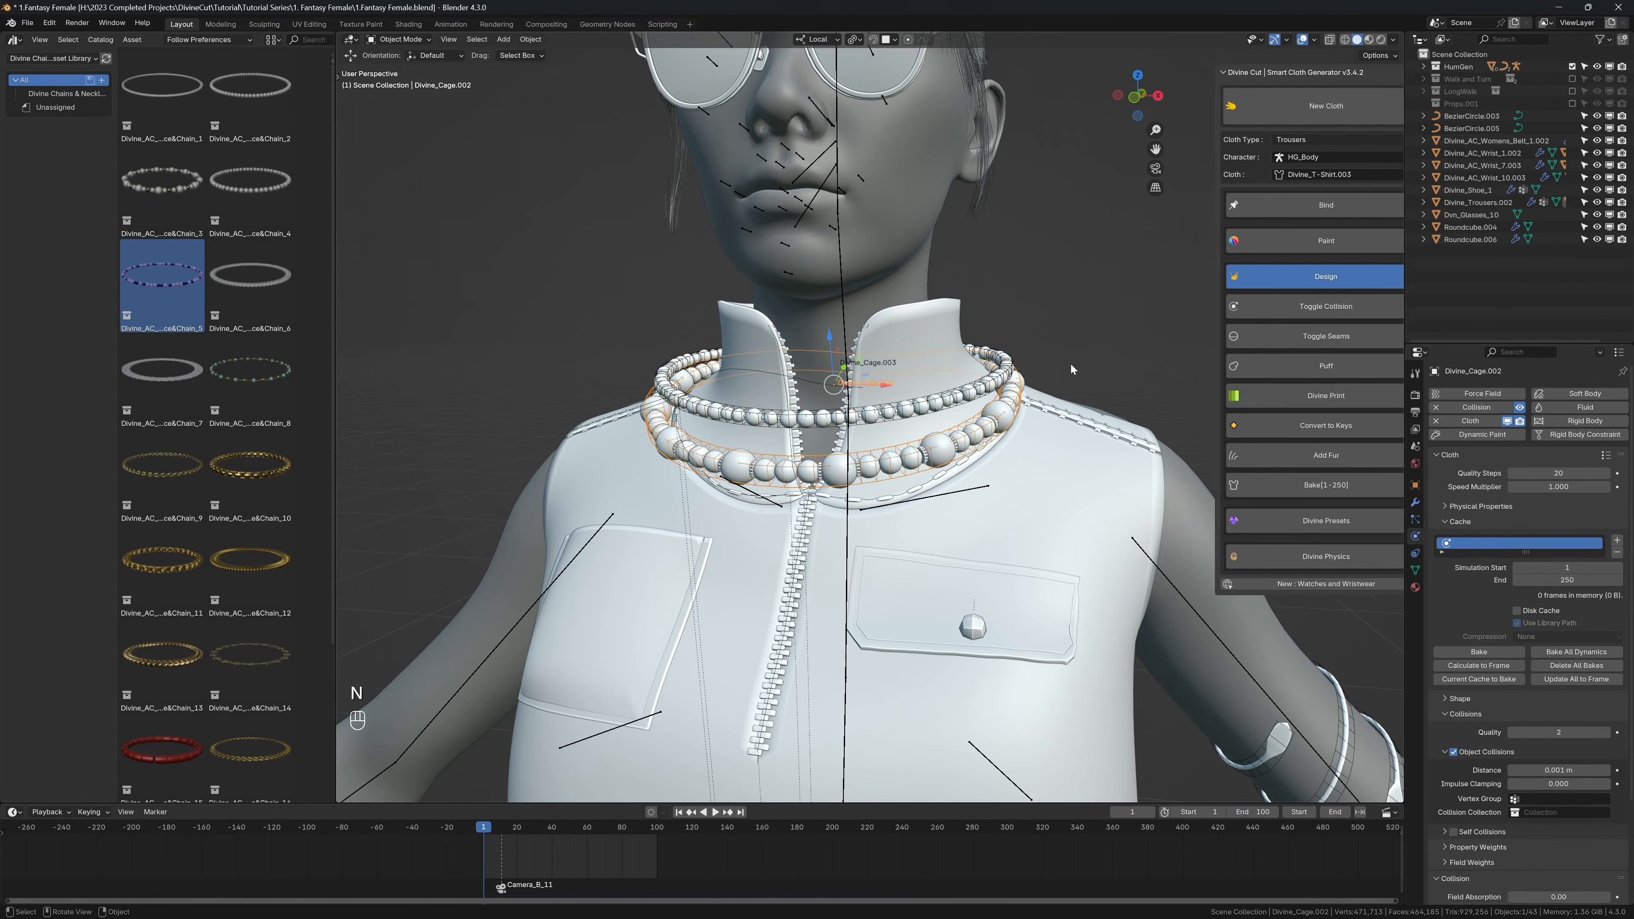
# Step: Play the first frames without overlays to examine how the two necklaces collide and drape on the shirt
pyautogui.press('n')
pyautogui.hotkey('shift', 'alt', 'z')
pyautogui.scroll(-4, 1031, 382)
pyautogui.hotkey('shift', 'space')
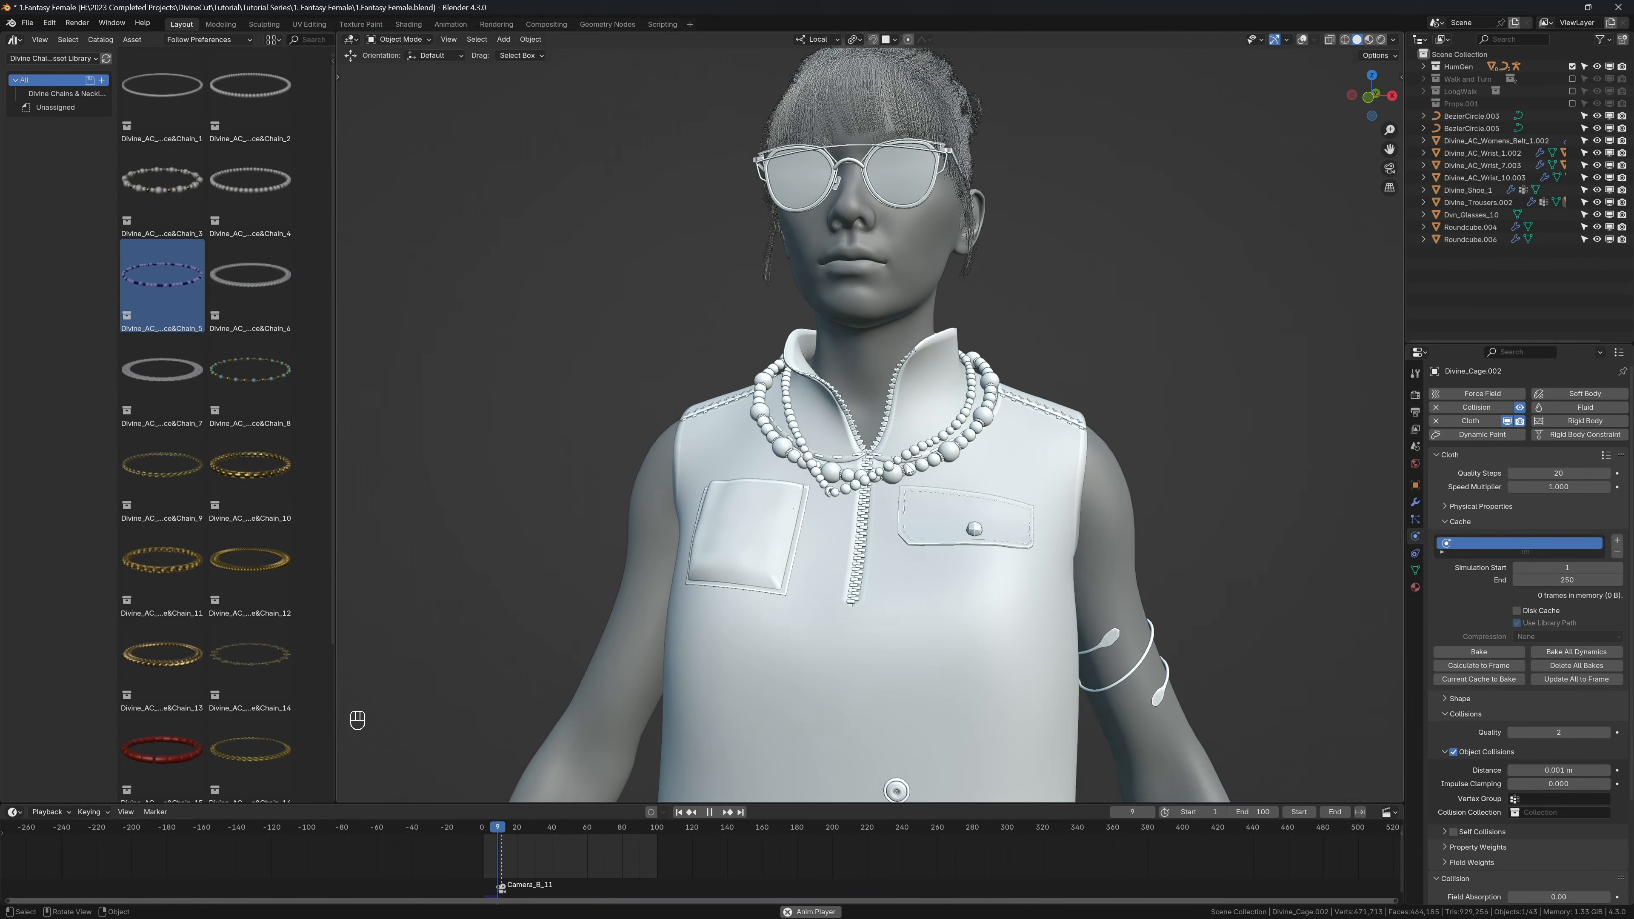
pyautogui.hotkey('shift', 'space')
pyautogui.hotkey('shift', 'alt', 'z')
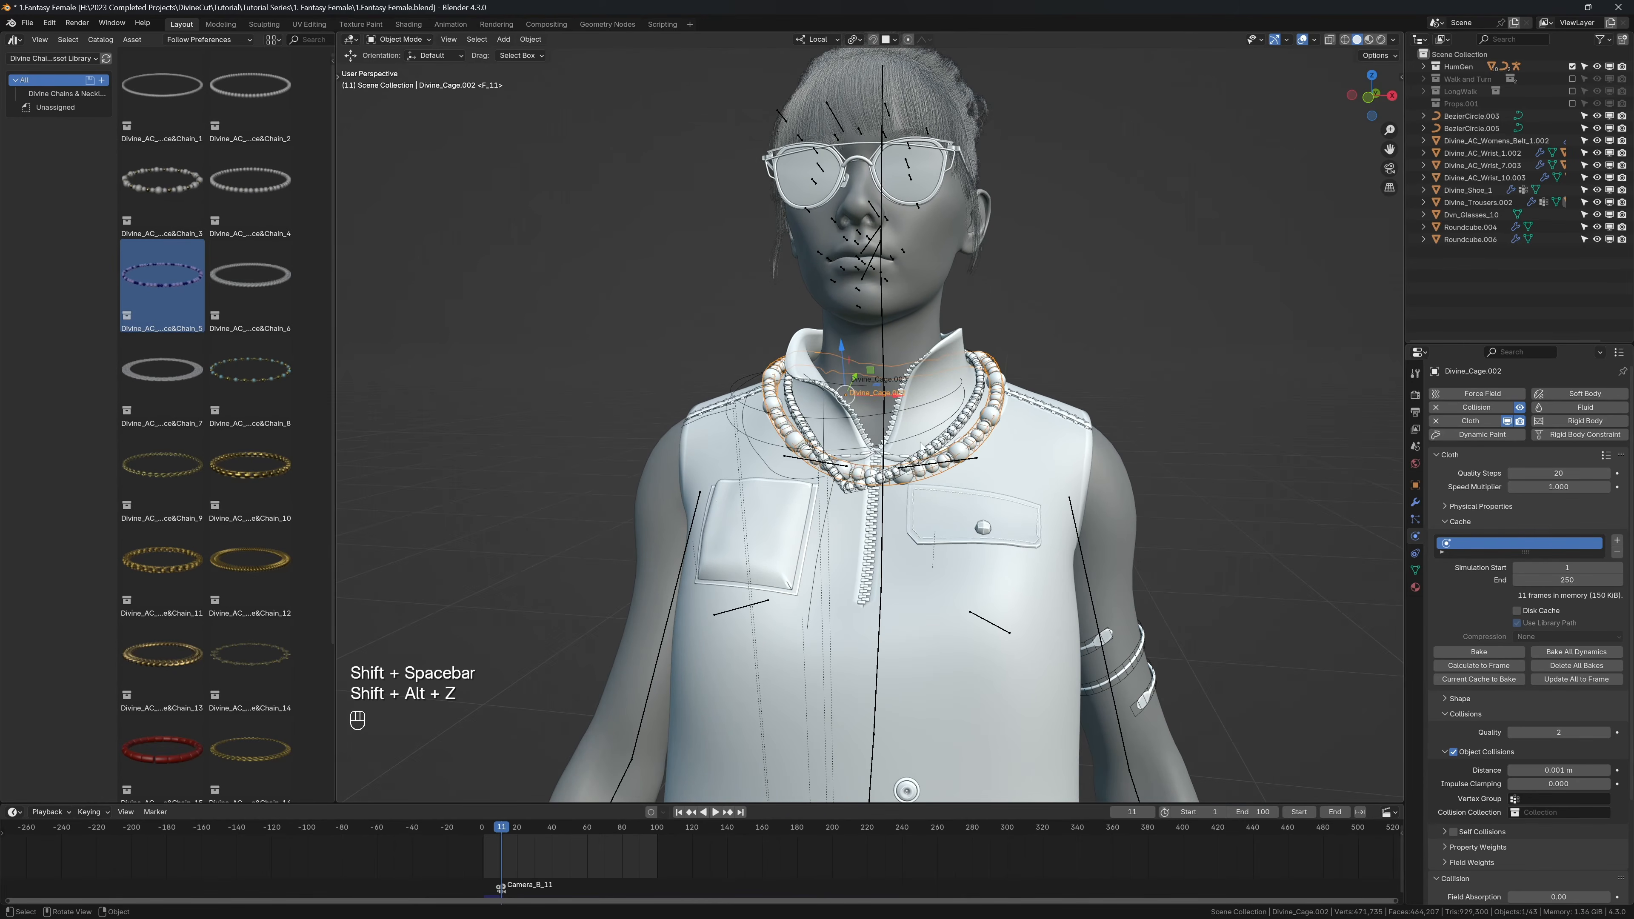
pyautogui.moveTo(920, 442); pyautogui.dragTo(940, 435, button='middle')
pyautogui.click(73, 61)
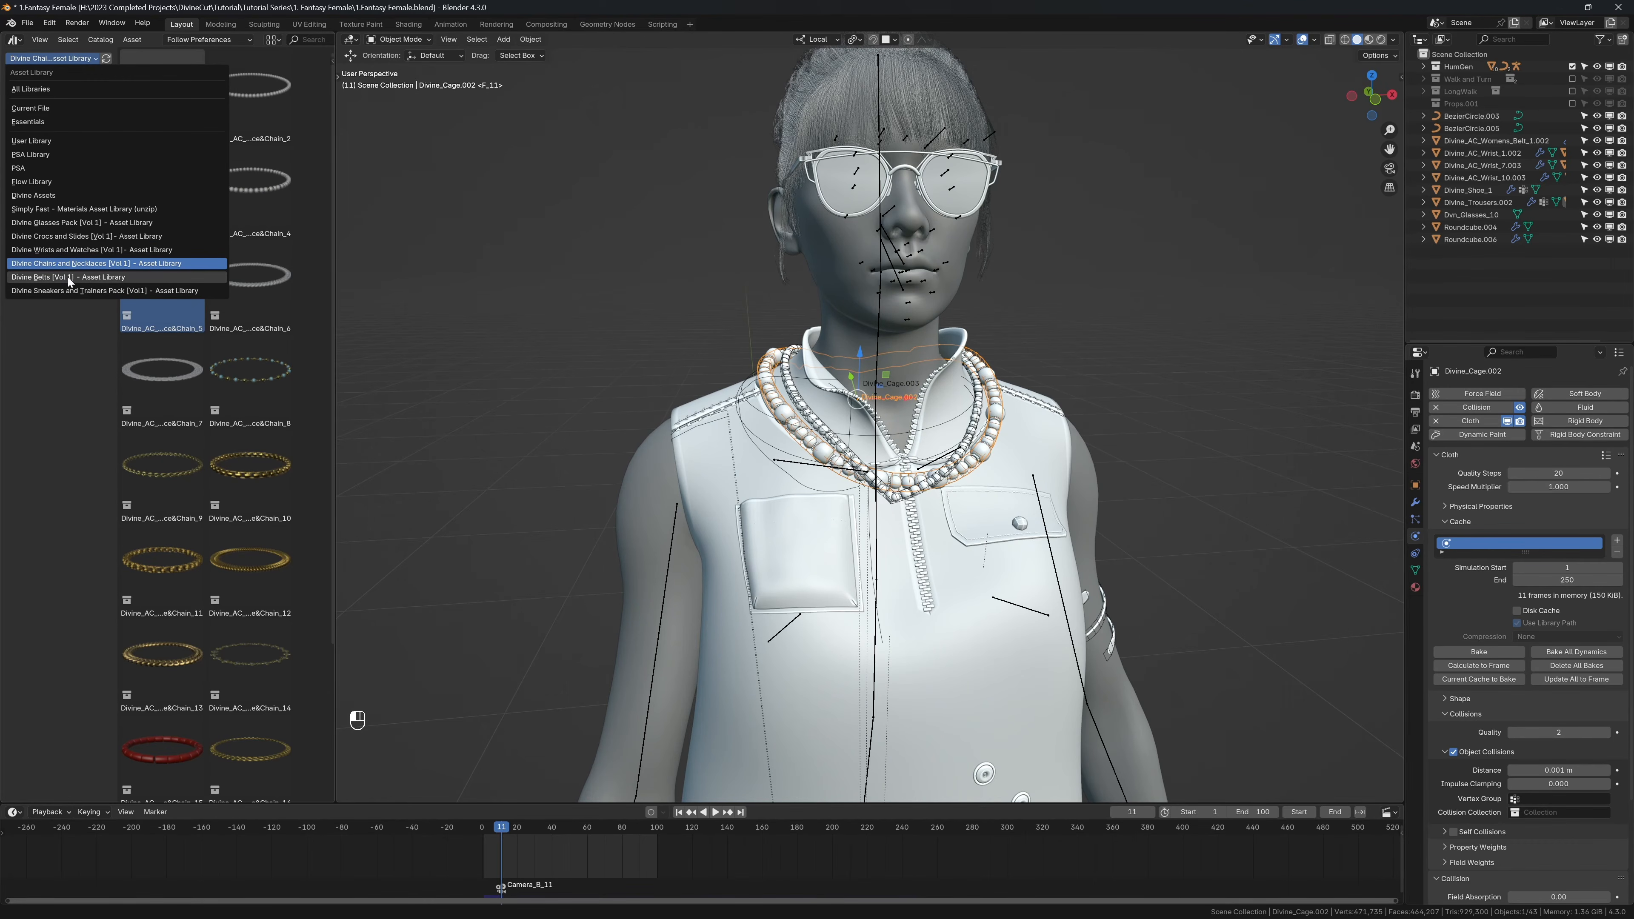
pyautogui.scroll(-3, 765, 384)
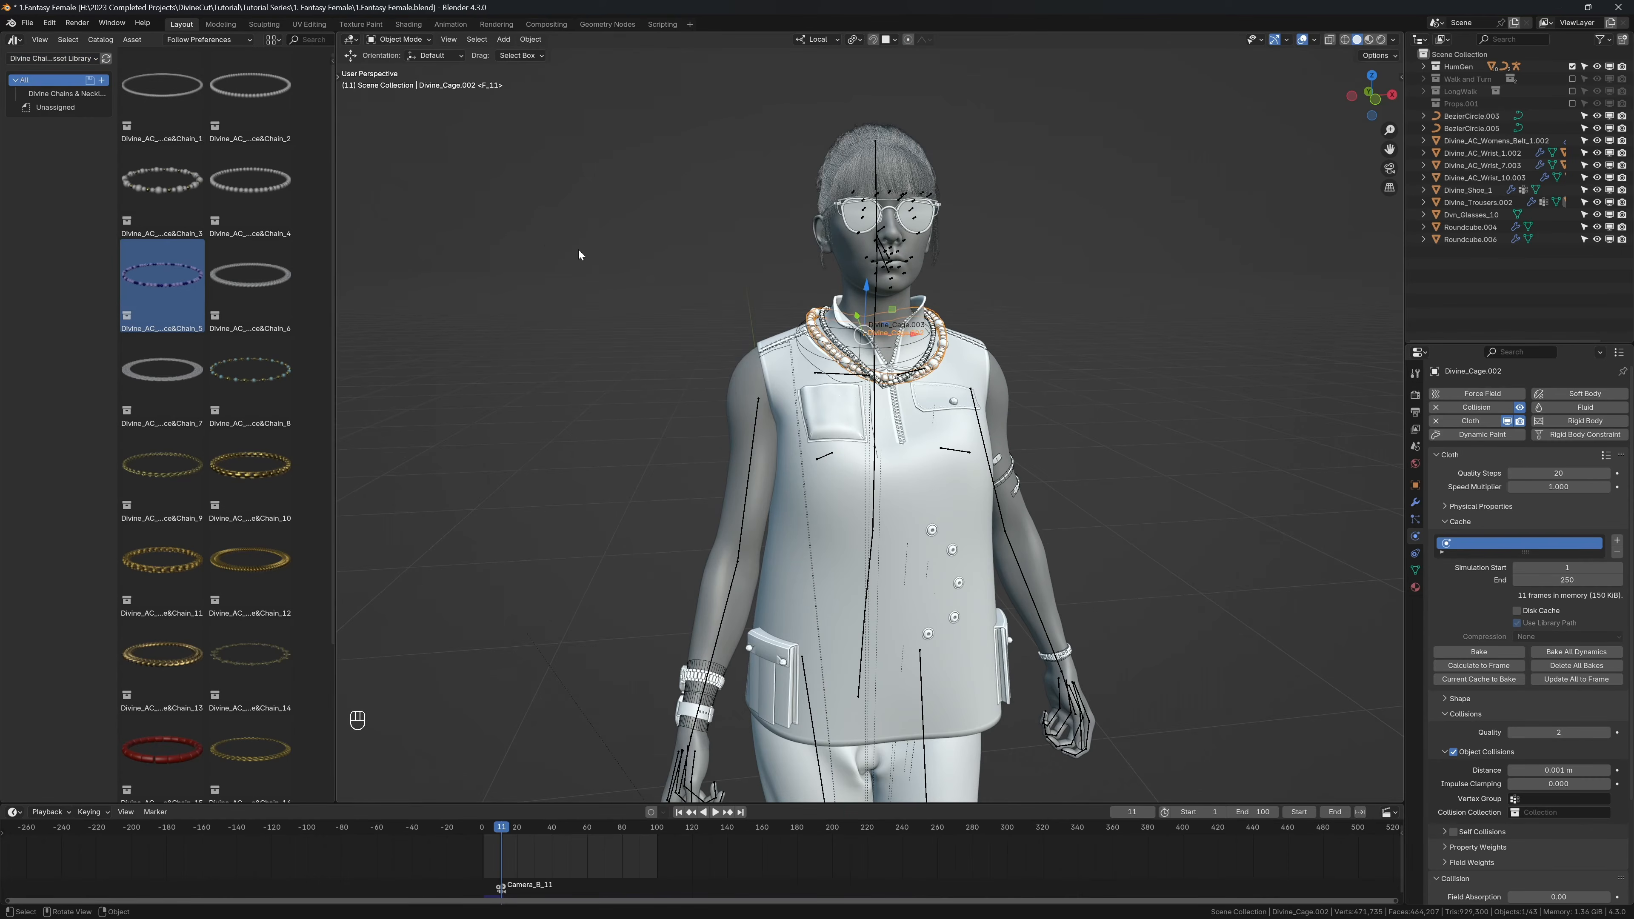
pyautogui.moveTo(611, 265); pyautogui.dragTo(650, 283, button='middle')
pyautogui.scroll(1, 831, 336)
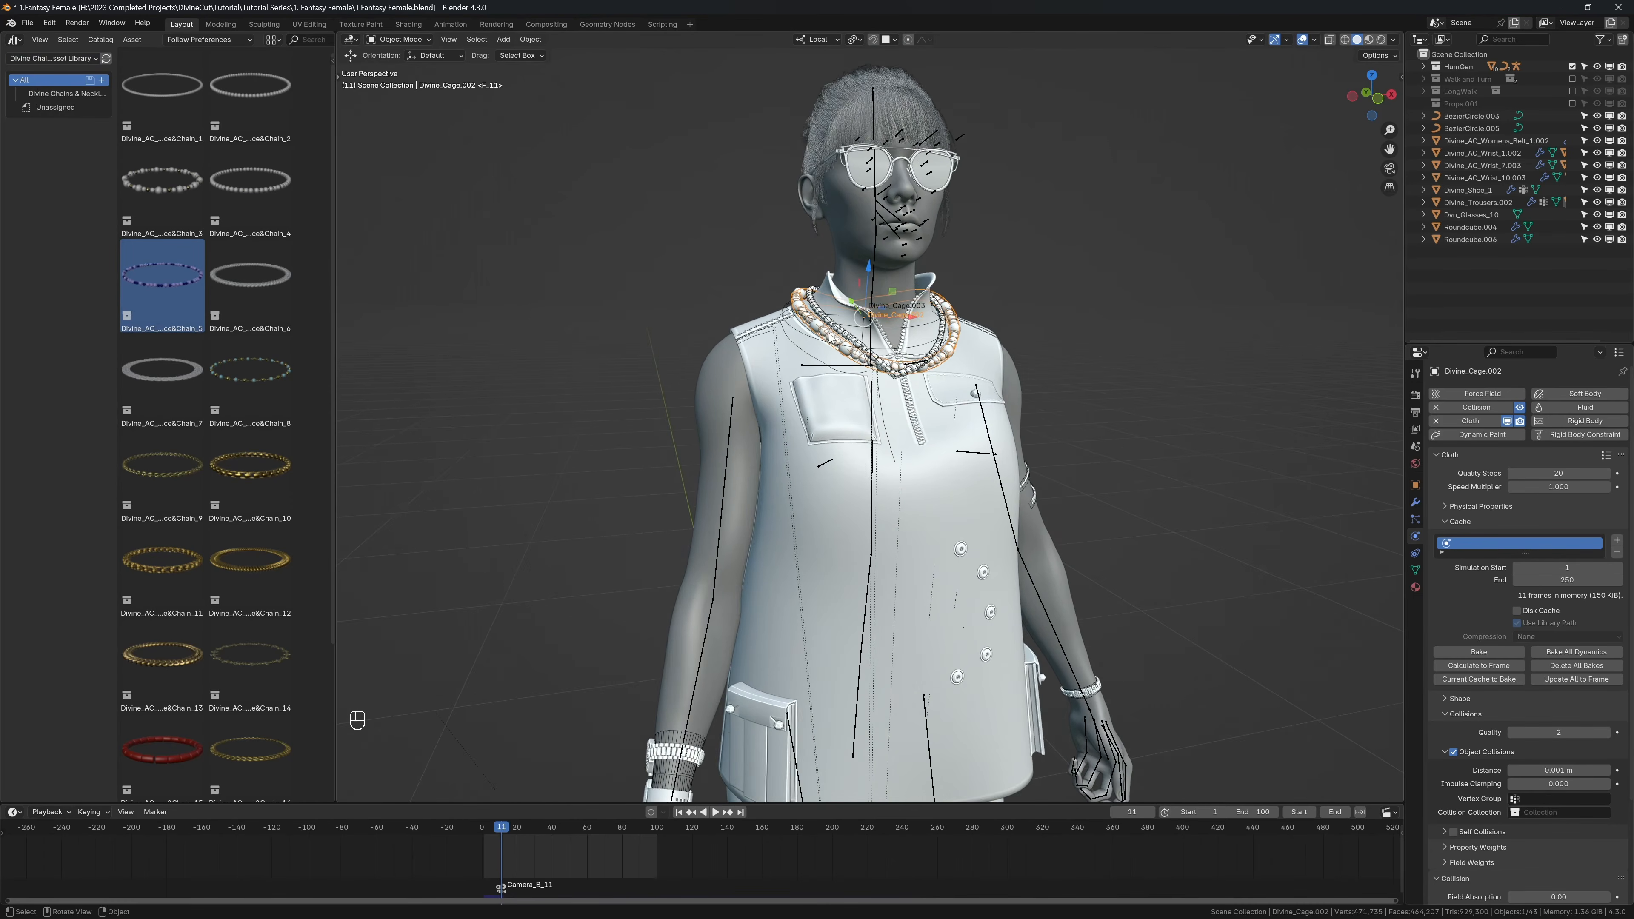
pyautogui.moveTo(831, 337); pyautogui.dragTo(803, 342, button='middle')
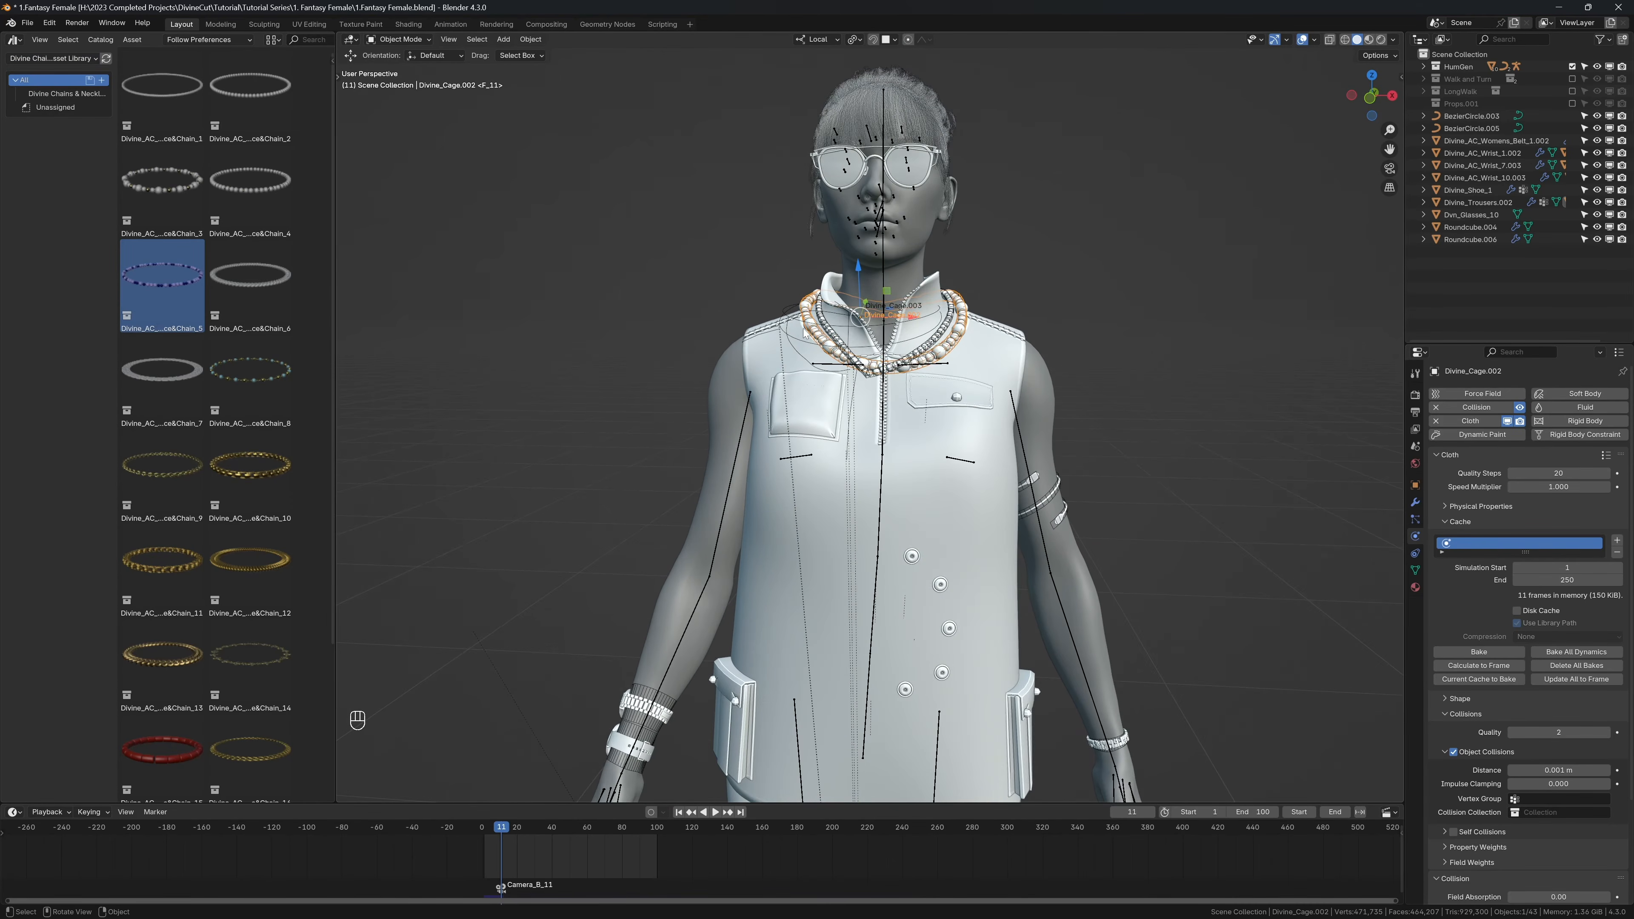
# Step: Return to the first frame, switch to the front view and hide only the shirt to expose the waist
pyautogui.hotkey('shift', 'Left')
pyautogui.press('KP_1')
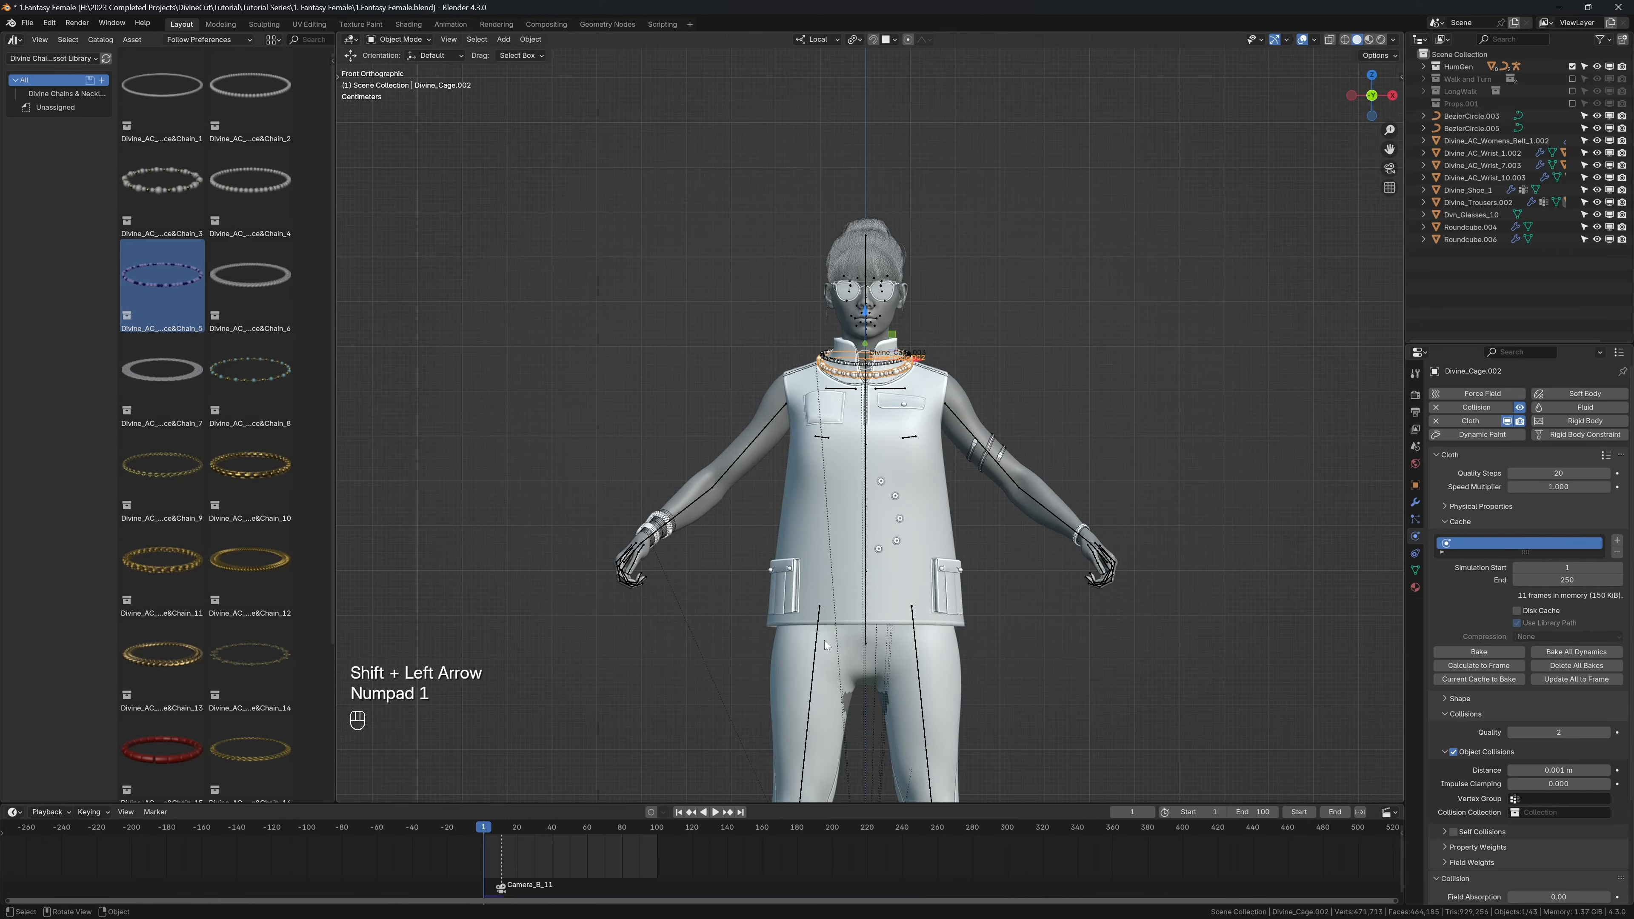
pyautogui.click(826, 646)
pyautogui.hotkey('shift', 'h')
pyautogui.hotkey('alt', 'h')
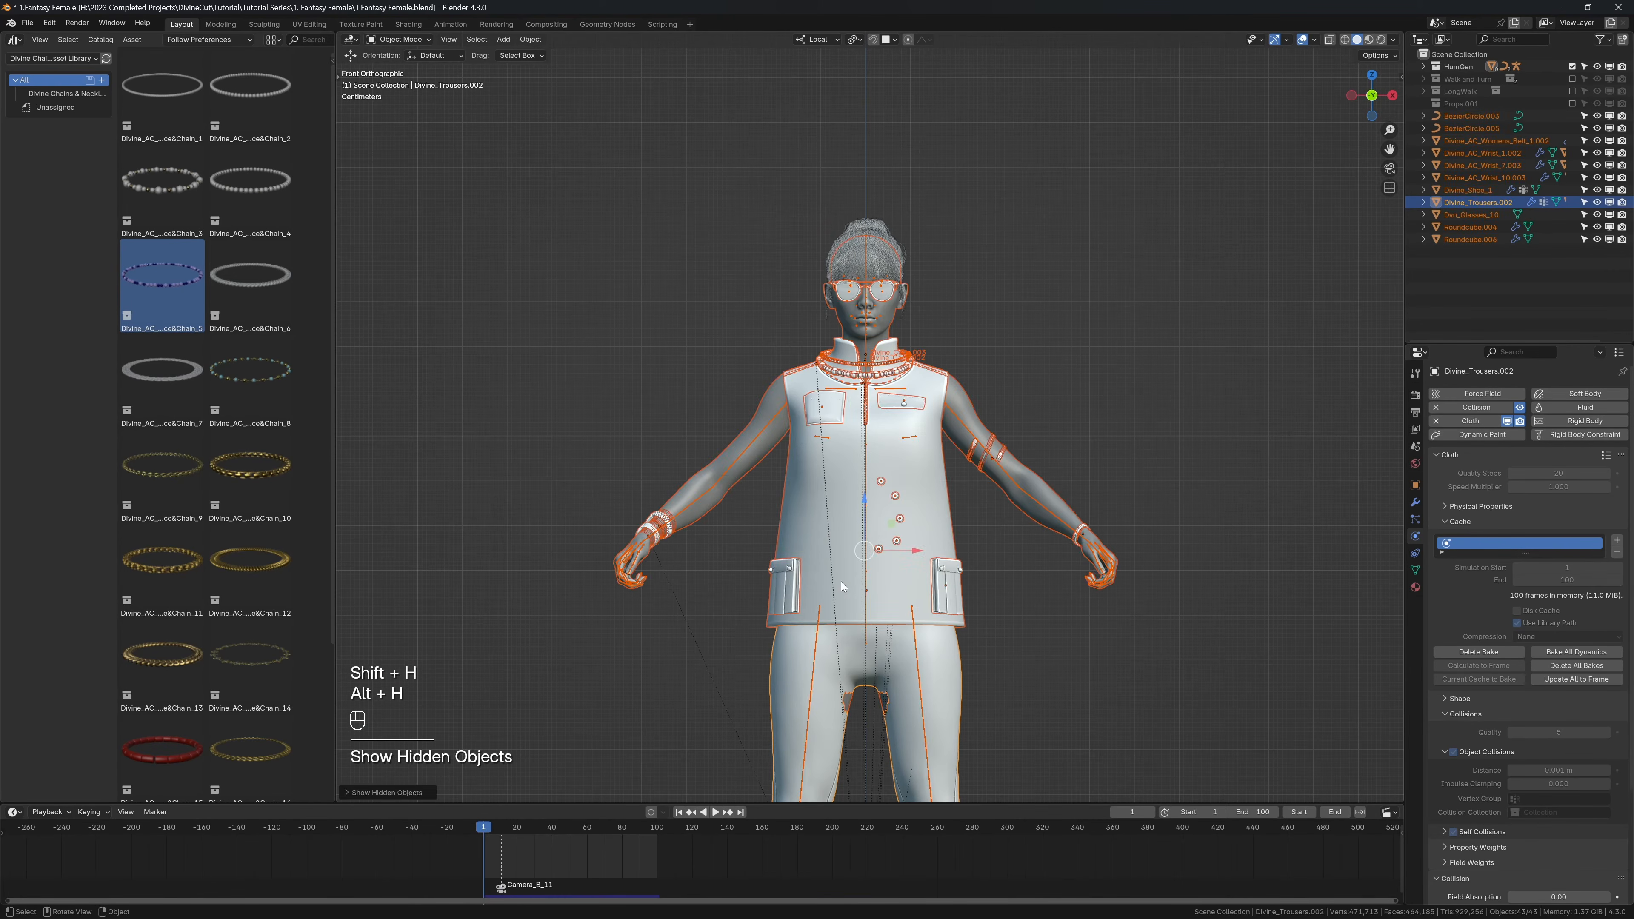
pyautogui.click(821, 528)
pyautogui.press('h')
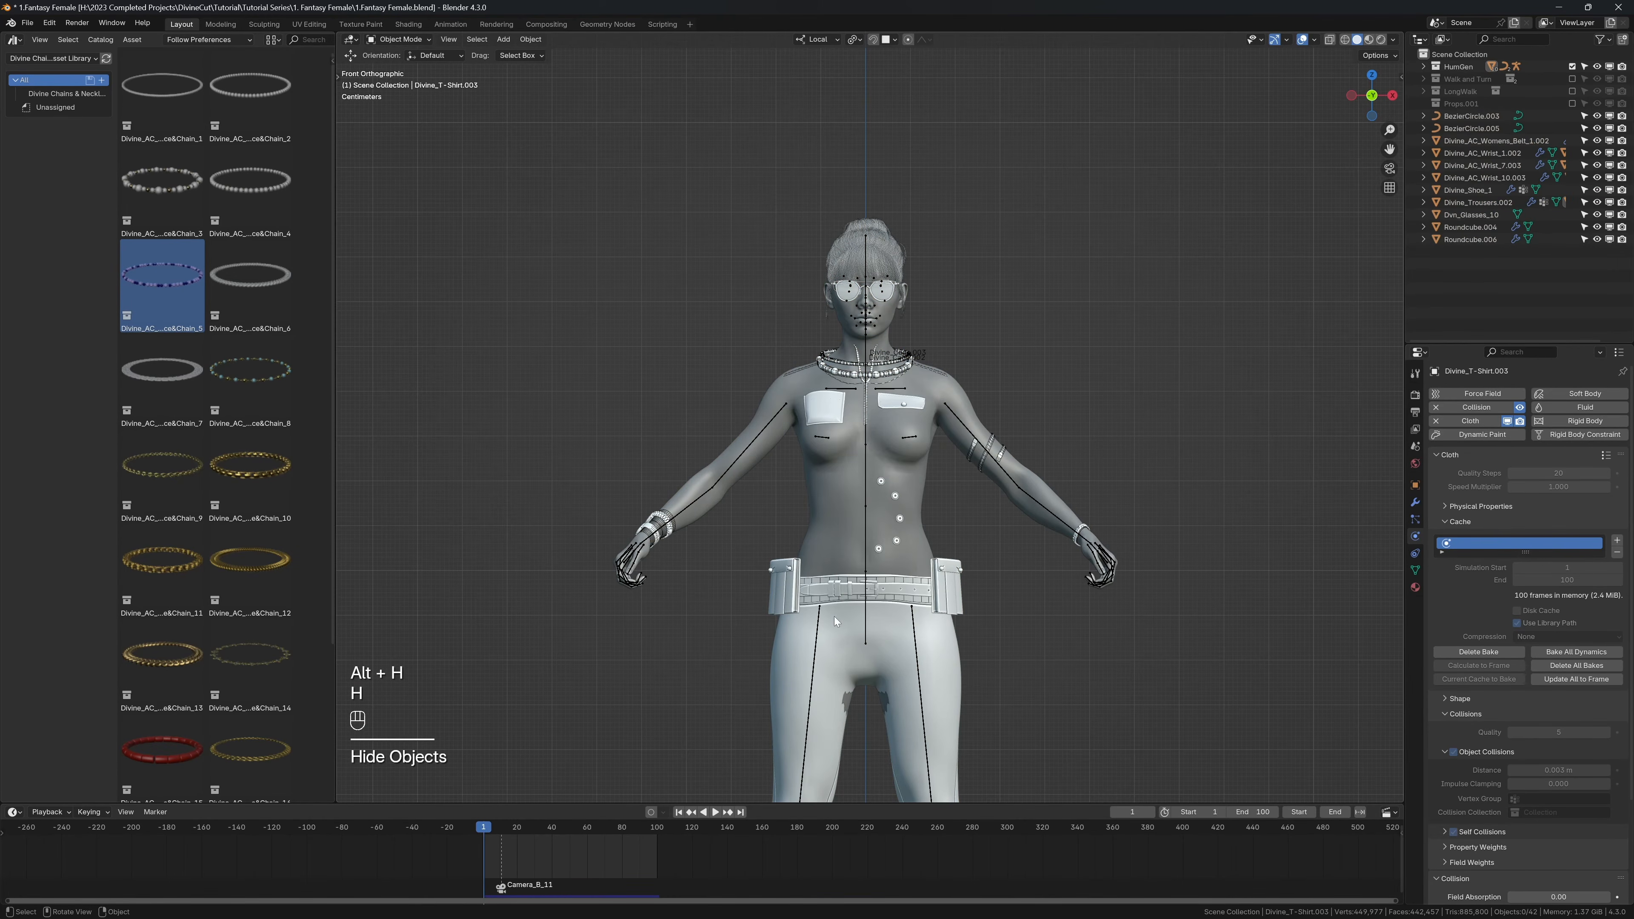
# Step: Delete the existing women's belt objects around the trousers' waistband
pyautogui.click(839, 594)
pyautogui.scroll(3, 850, 436)
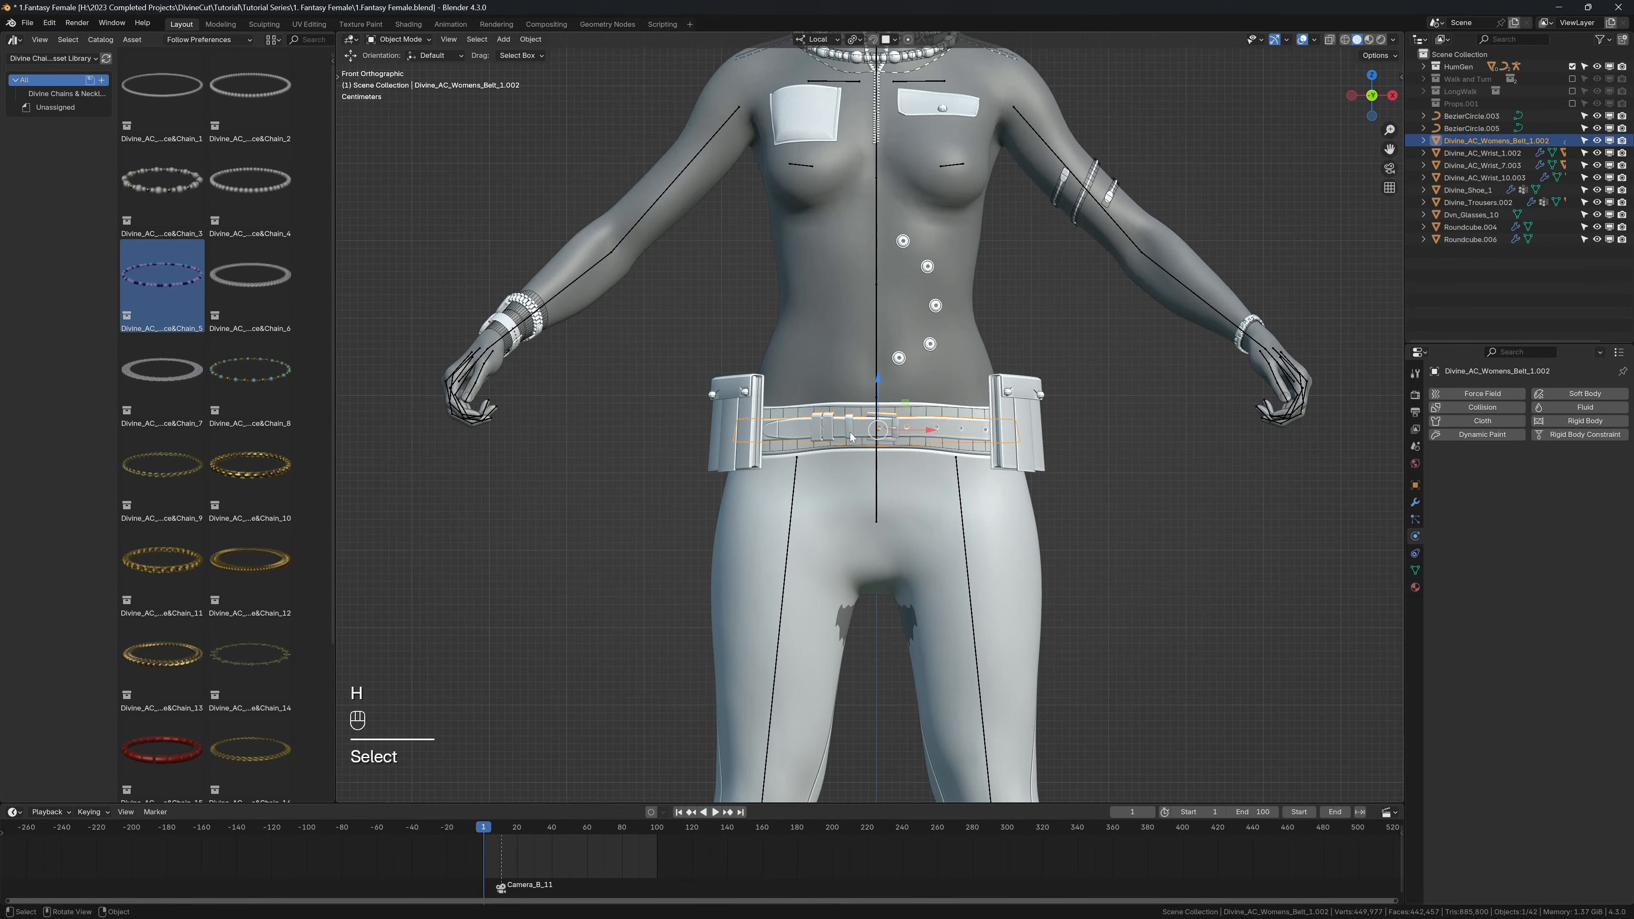
pyautogui.press('x')
pyautogui.click(829, 410)
pyautogui.keyDown('shift'); pyautogui.moveTo(830, 410); pyautogui.dragTo(819, 370, button='middle'); pyautogui.keyUp('shift')
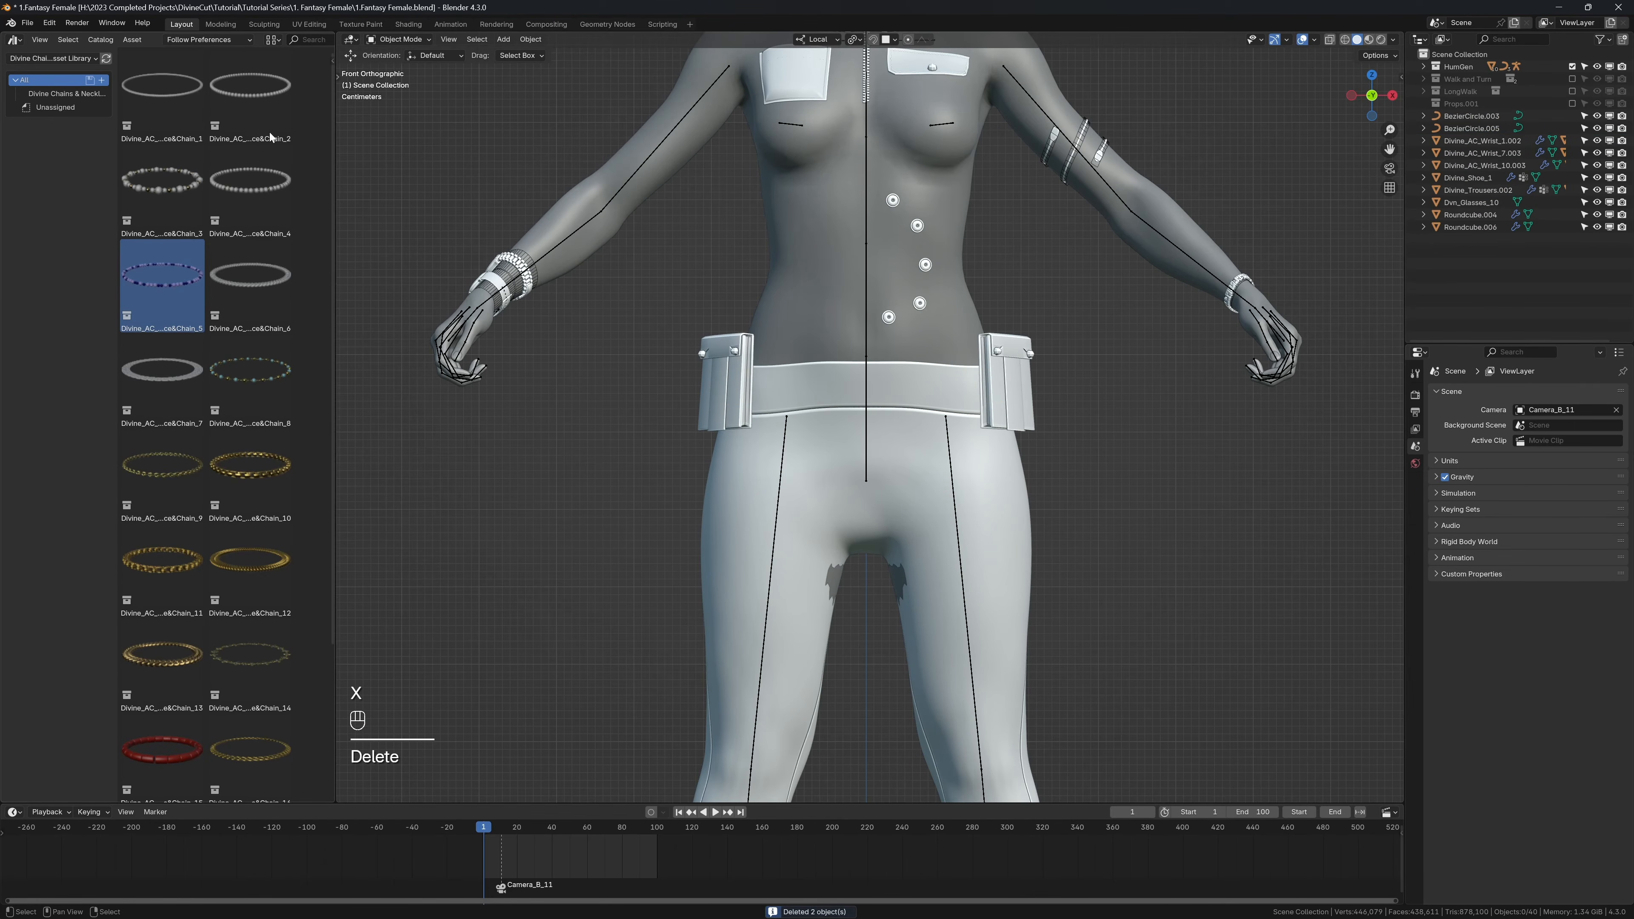
# Step: Add the first women's belt from the Divine Belts [Vol 1] asset library at the waist and scale it down to the hips
pyautogui.click(57, 61)
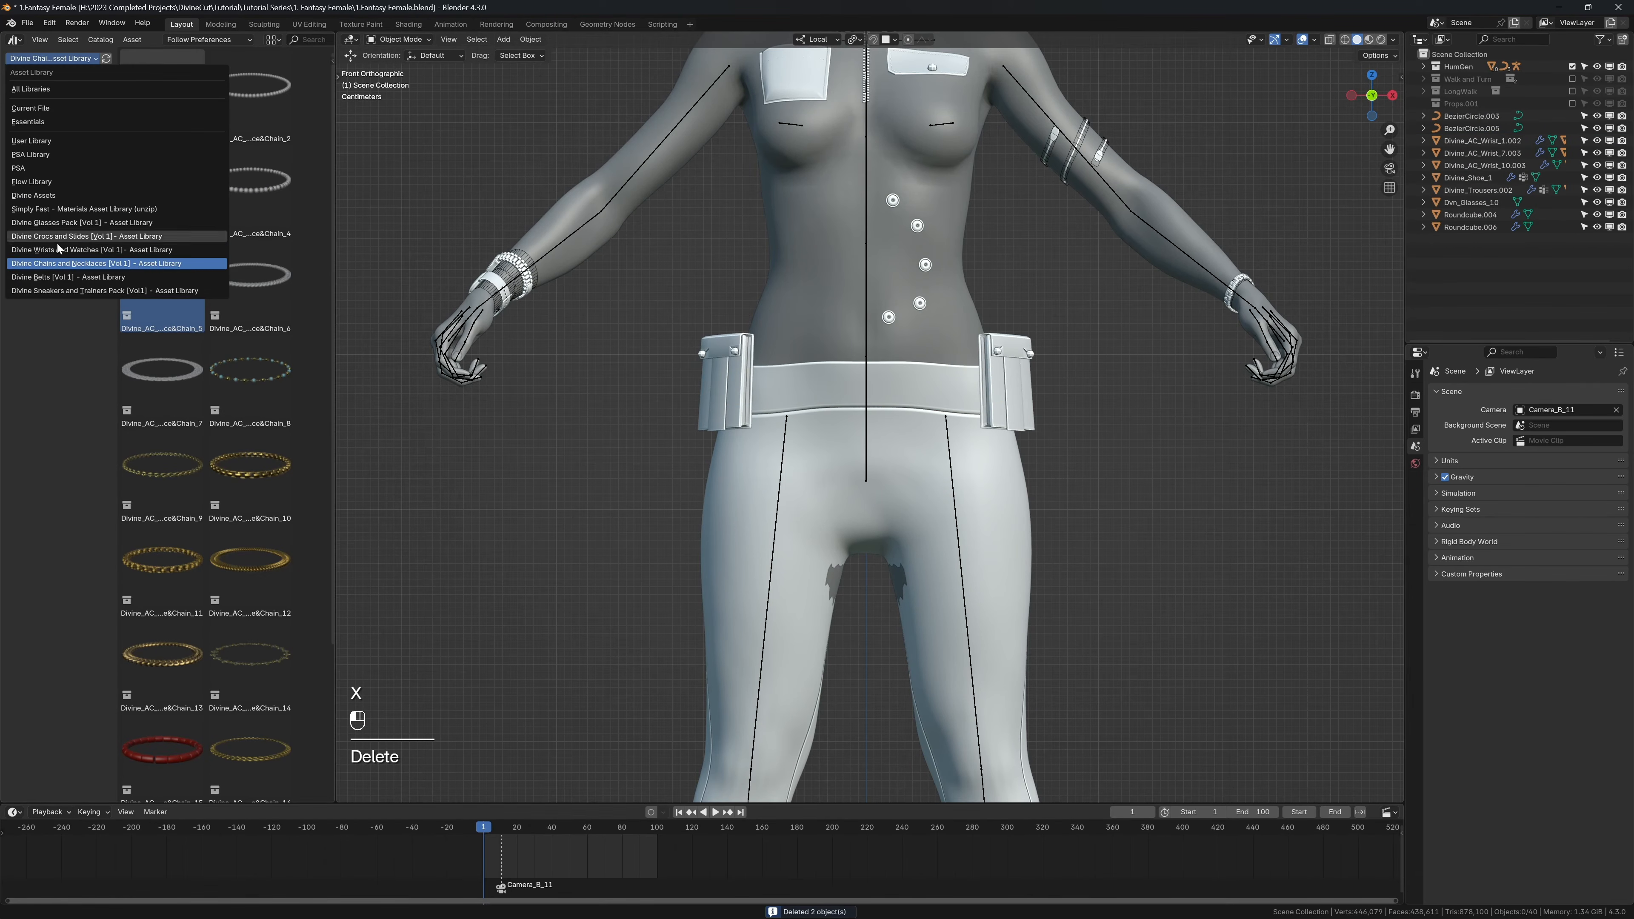
pyautogui.click(64, 277)
pyautogui.click(54, 95)
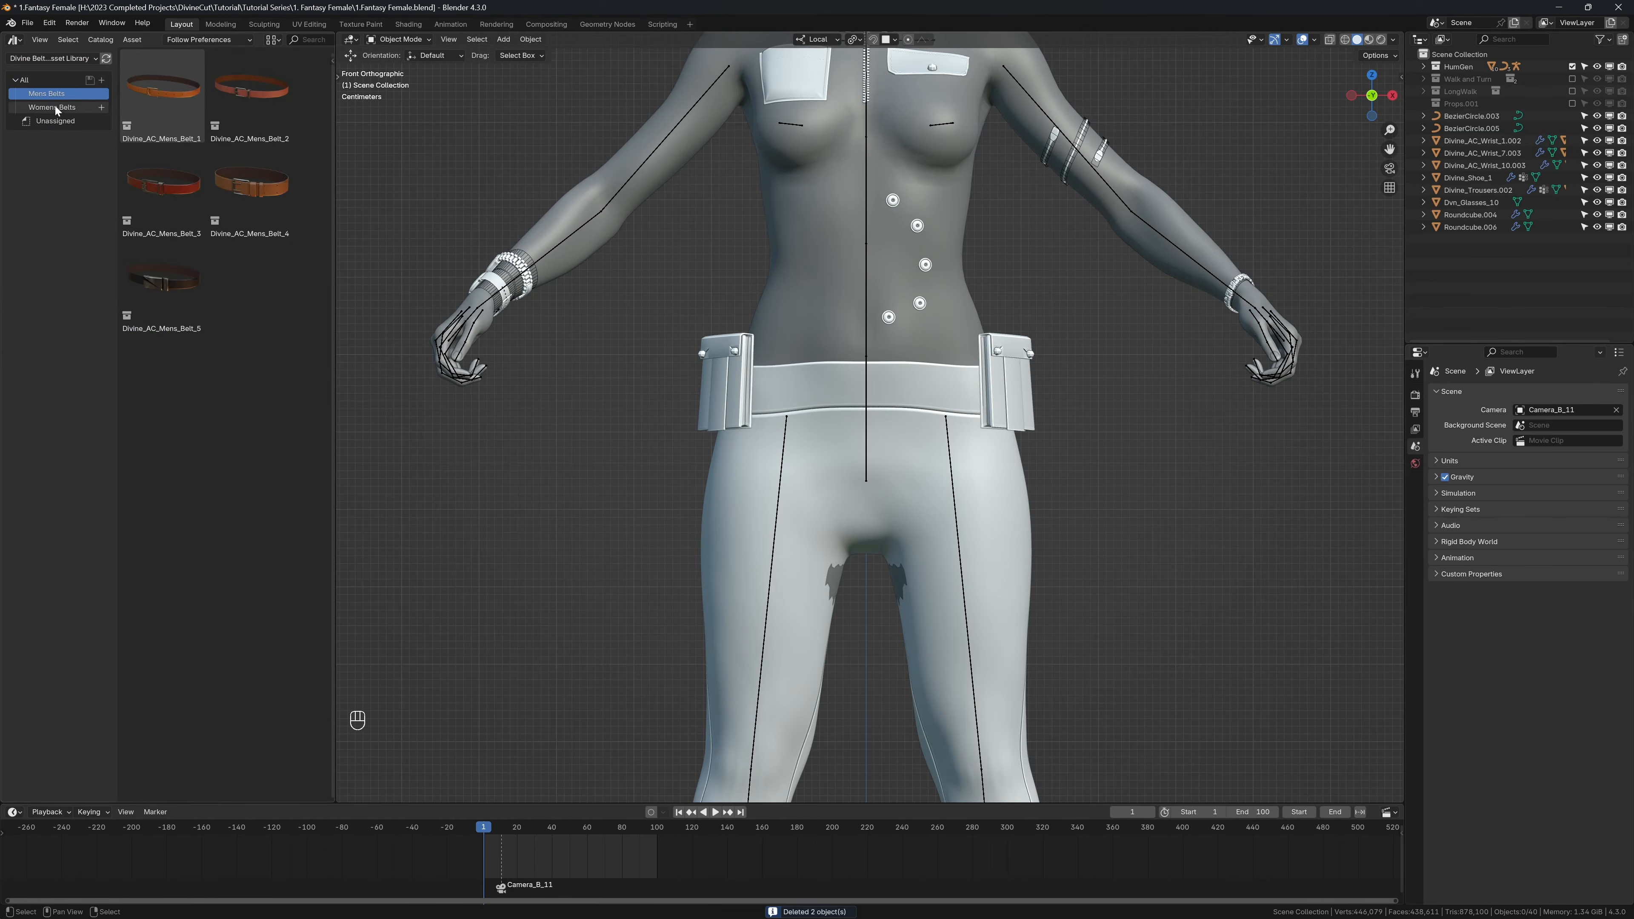
pyautogui.click(56, 108)
pyautogui.moveTo(166, 103); pyautogui.dragTo(866, 389)
pyautogui.press('s')
pyautogui.press('s')
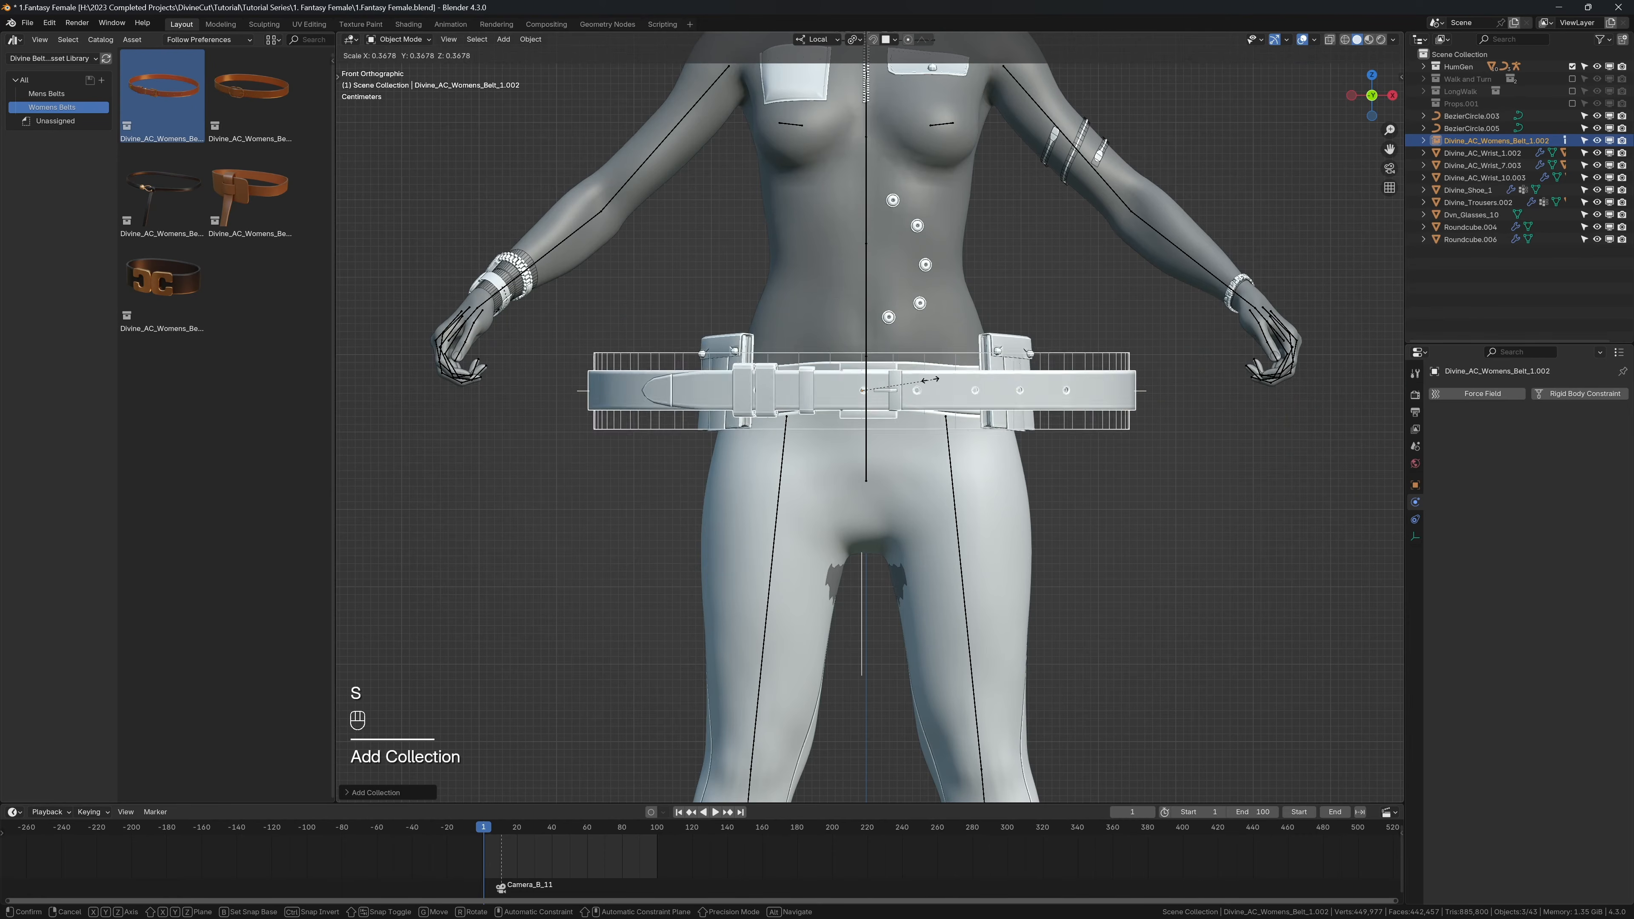
pyautogui.click(986, 382)
# Step: Set Divine_Trousers.002 as the Cloth object in Divine Cut by sampling it from the character
pyautogui.moveTo(931, 432); pyautogui.dragTo(898, 488, button='middle')
pyautogui.click(898, 491)
pyautogui.press('n')
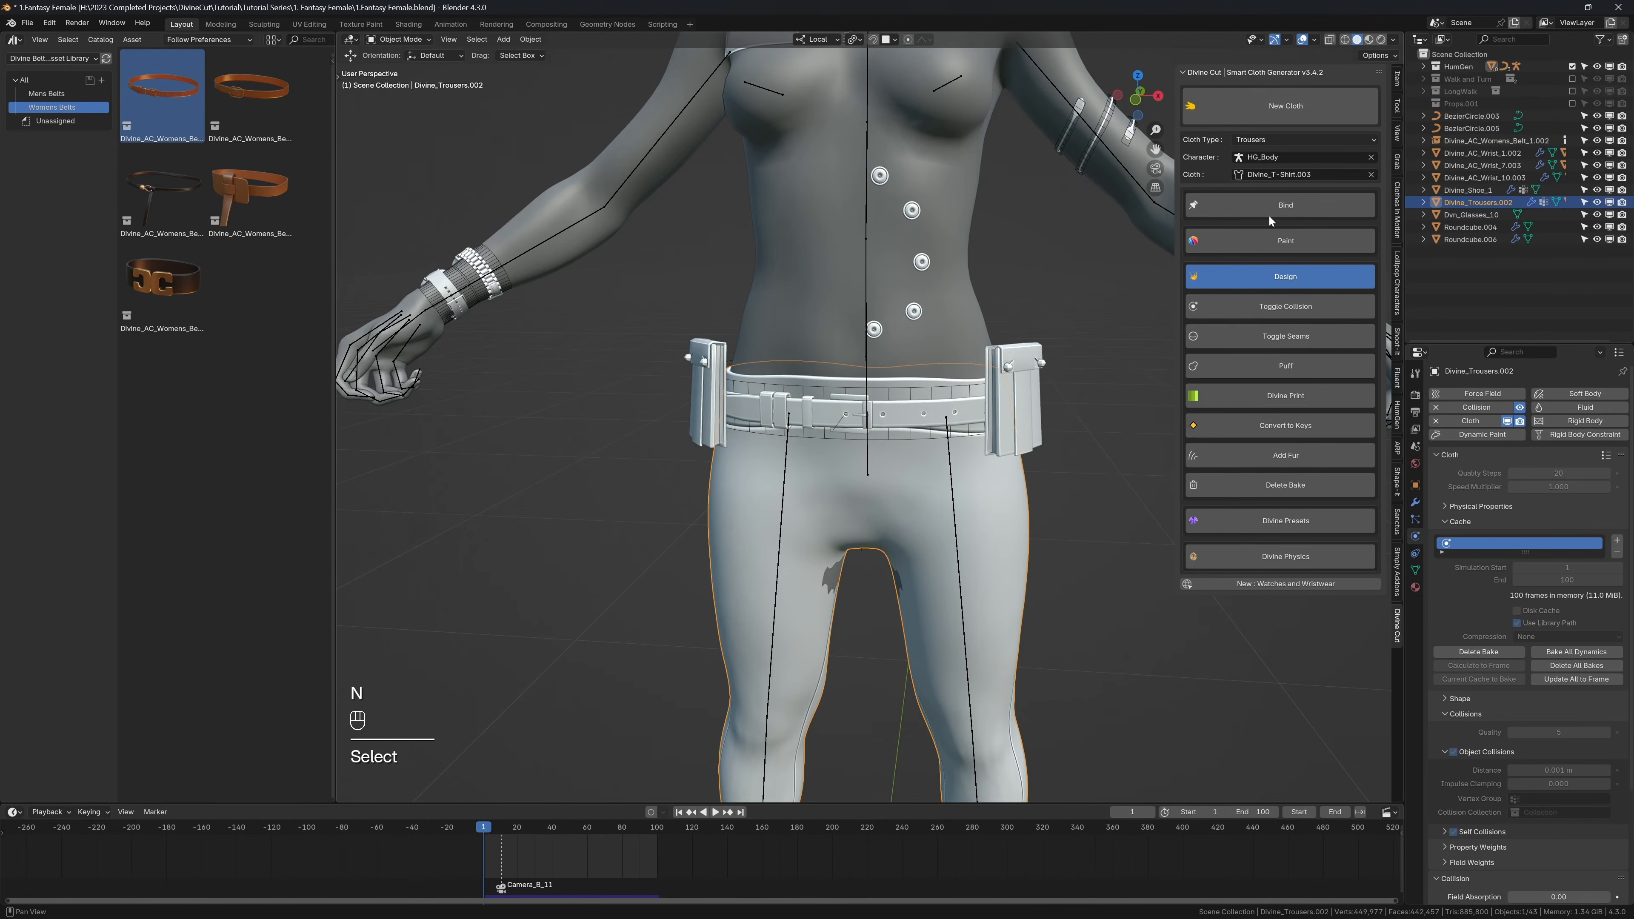
pyautogui.click(1371, 175)
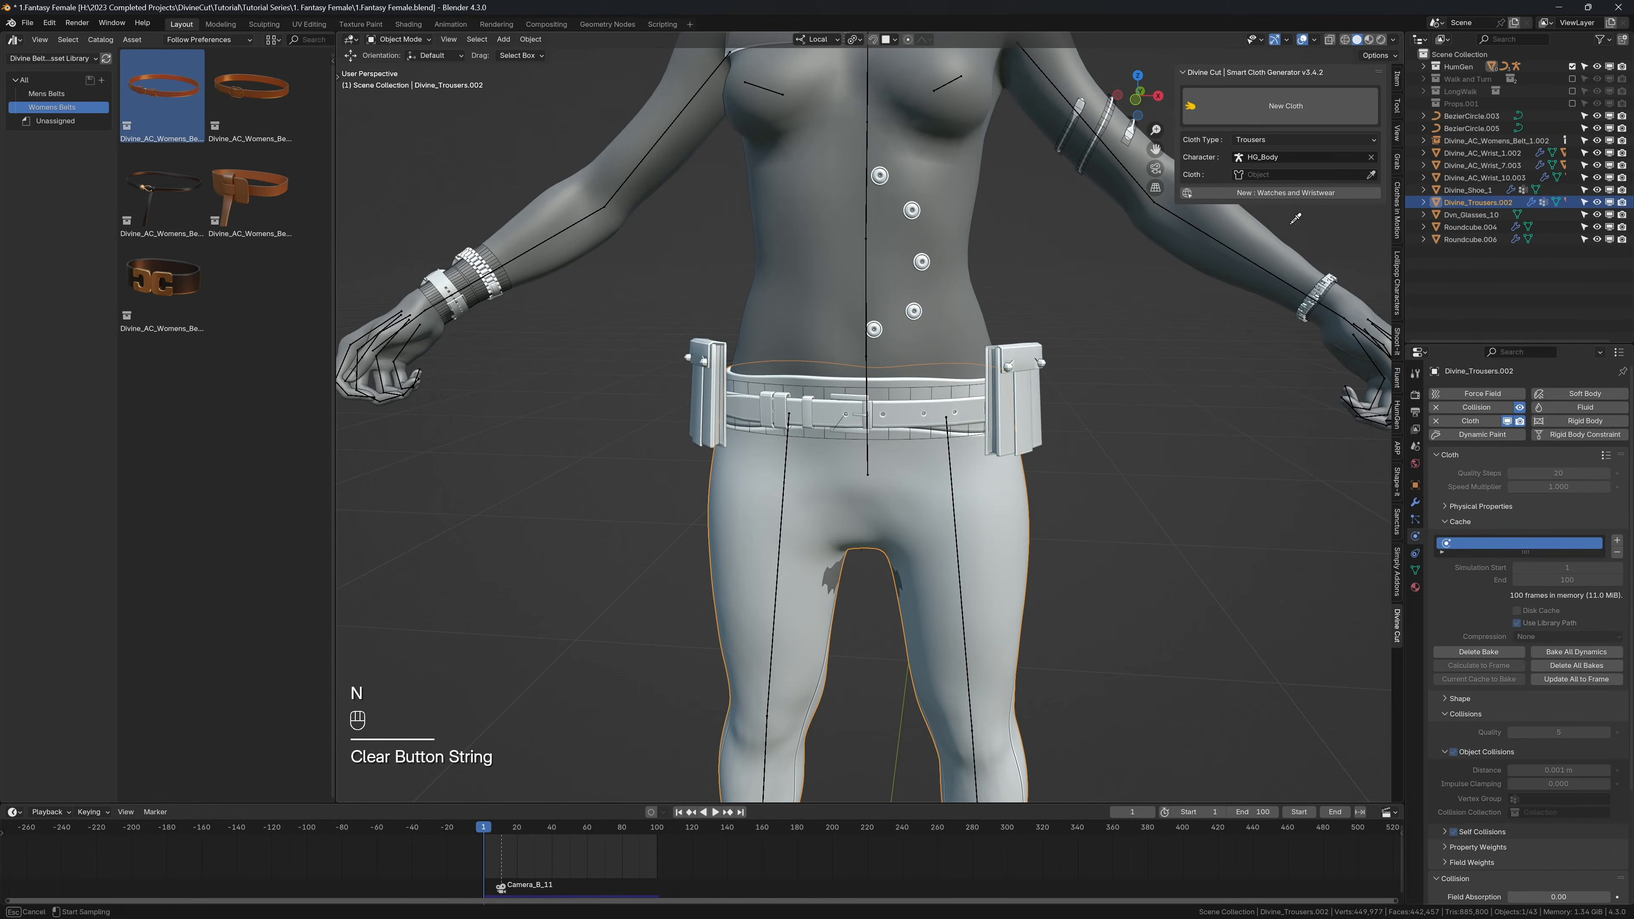
pyautogui.click(919, 463)
# Step: Scale the new belt along its Y and X axes separately to match the waistband's depth and width
pyautogui.click(898, 426)
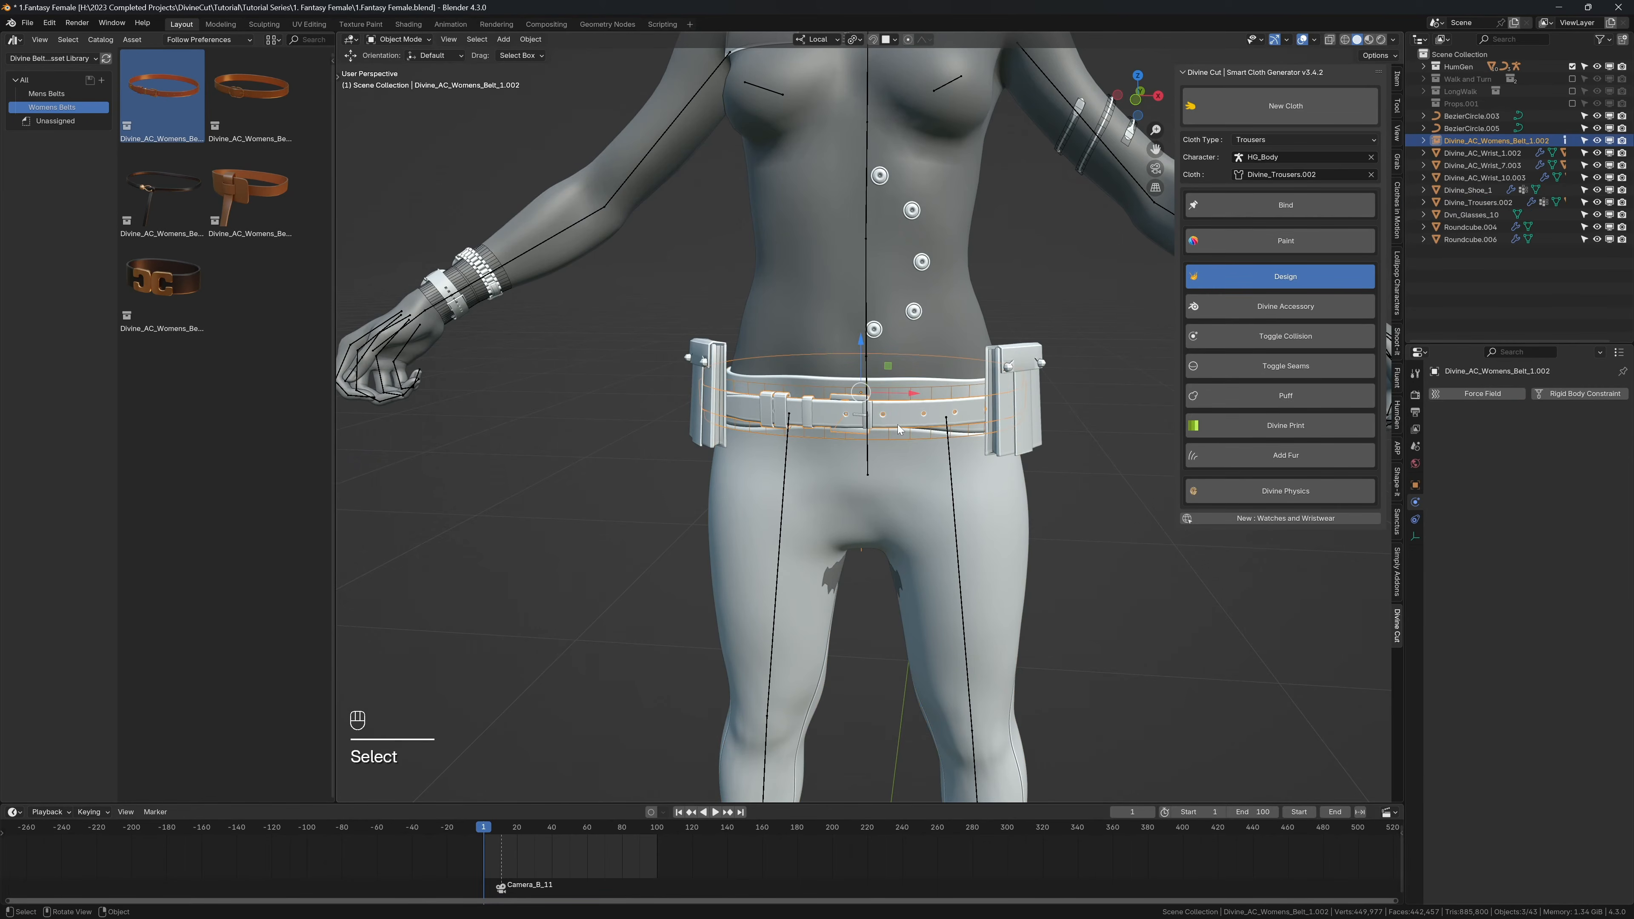
pyautogui.press('KP_3')
pyautogui.moveTo(1018, 420)
pyautogui.mouseDown(button='middle')
pyautogui.moveTo(982, 475)
pyautogui.moveTo(1030, 452)
pyautogui.moveTo(975, 449)
pyautogui.moveTo(1081, 439)
pyautogui.moveTo(1074, 490)
pyautogui.moveTo(1053, 487)
pyautogui.moveTo(1037, 438)
pyautogui.mouseUp(button='middle')
pyautogui.press('s')
pyautogui.press('y')
pyautogui.click(990, 465)
pyautogui.press('s')
pyautogui.press('x')
pyautogui.click(1061, 480)
# Step: Move the belt along the Y axis to centre it front to back around the hips
pyautogui.press('g')
pyautogui.press('y')
pyautogui.click(1052, 496)
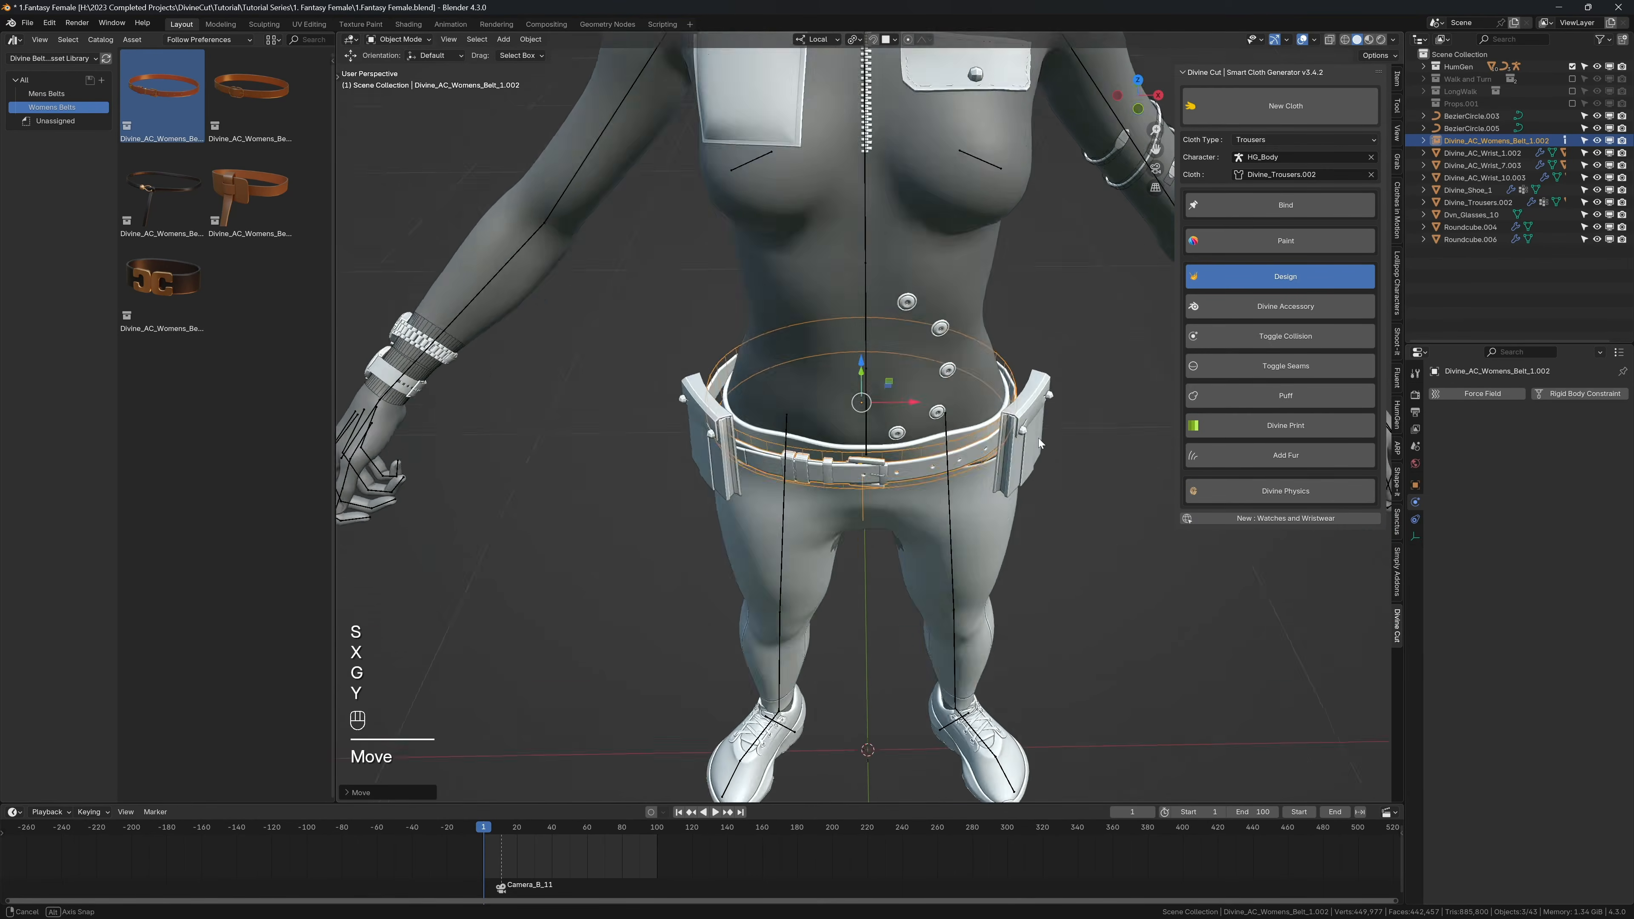
pyautogui.scroll(3, 1030, 425)
pyautogui.scroll(3, 1004, 402)
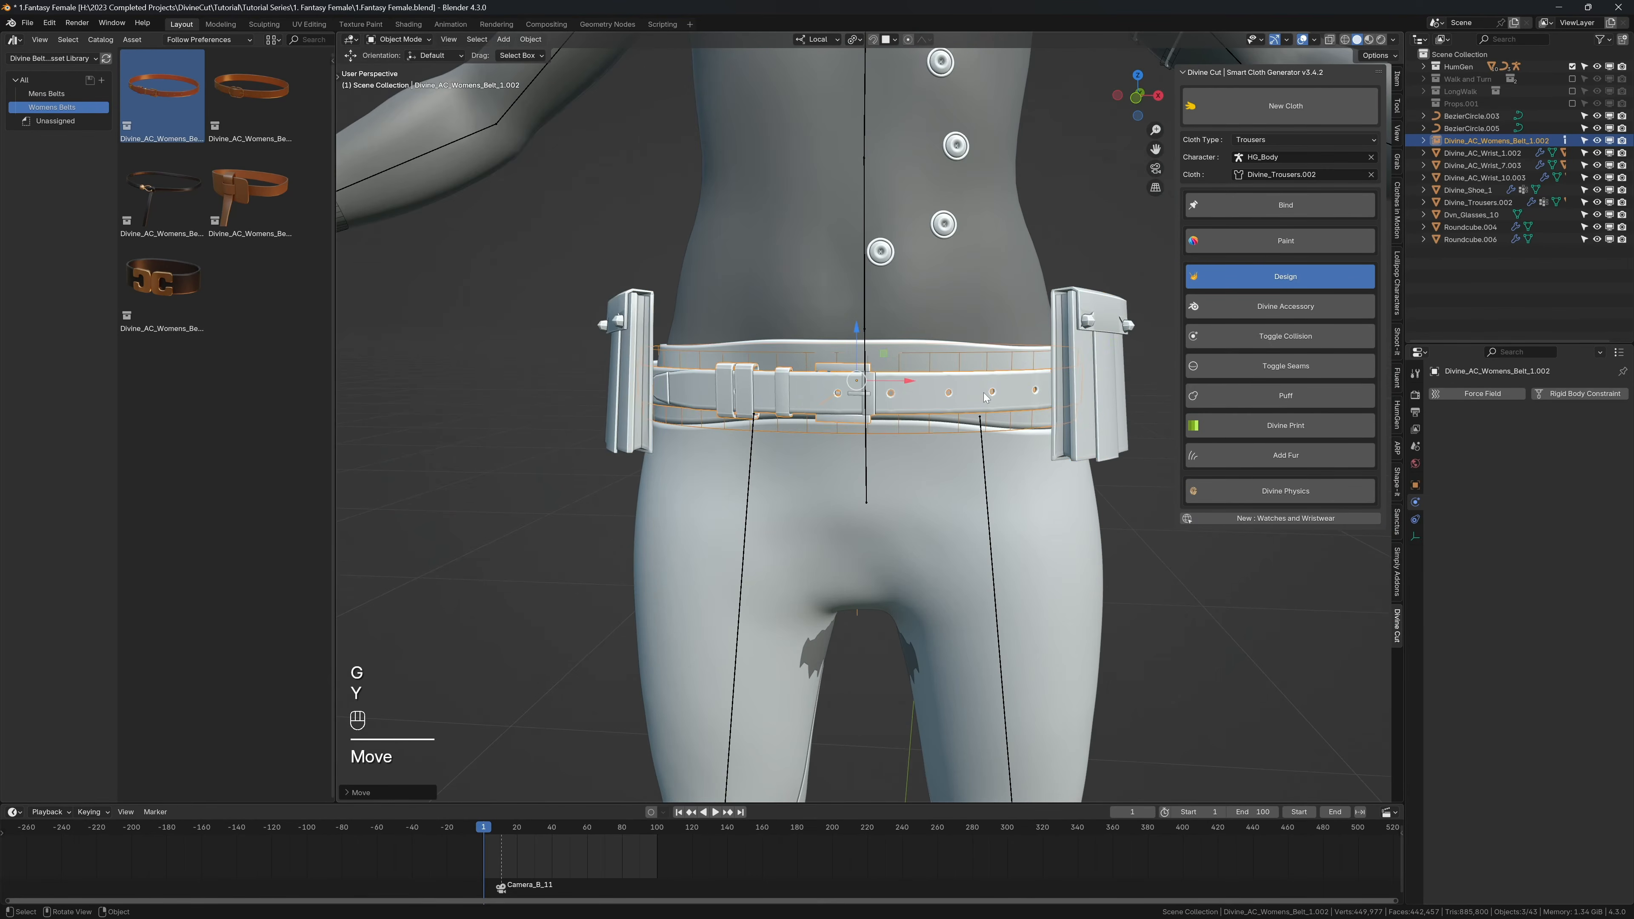
# Step: Hide the side pockets that cover the ends of the belt at the hips
pyautogui.click(1096, 379)
pyautogui.press('h')
pyautogui.moveTo(1096, 379); pyautogui.dragTo(936, 369, button='middle')
# Step: Select the belt and attach it to the trousers with Divine Cut's Divine Accessory
pyautogui.click(937, 368)
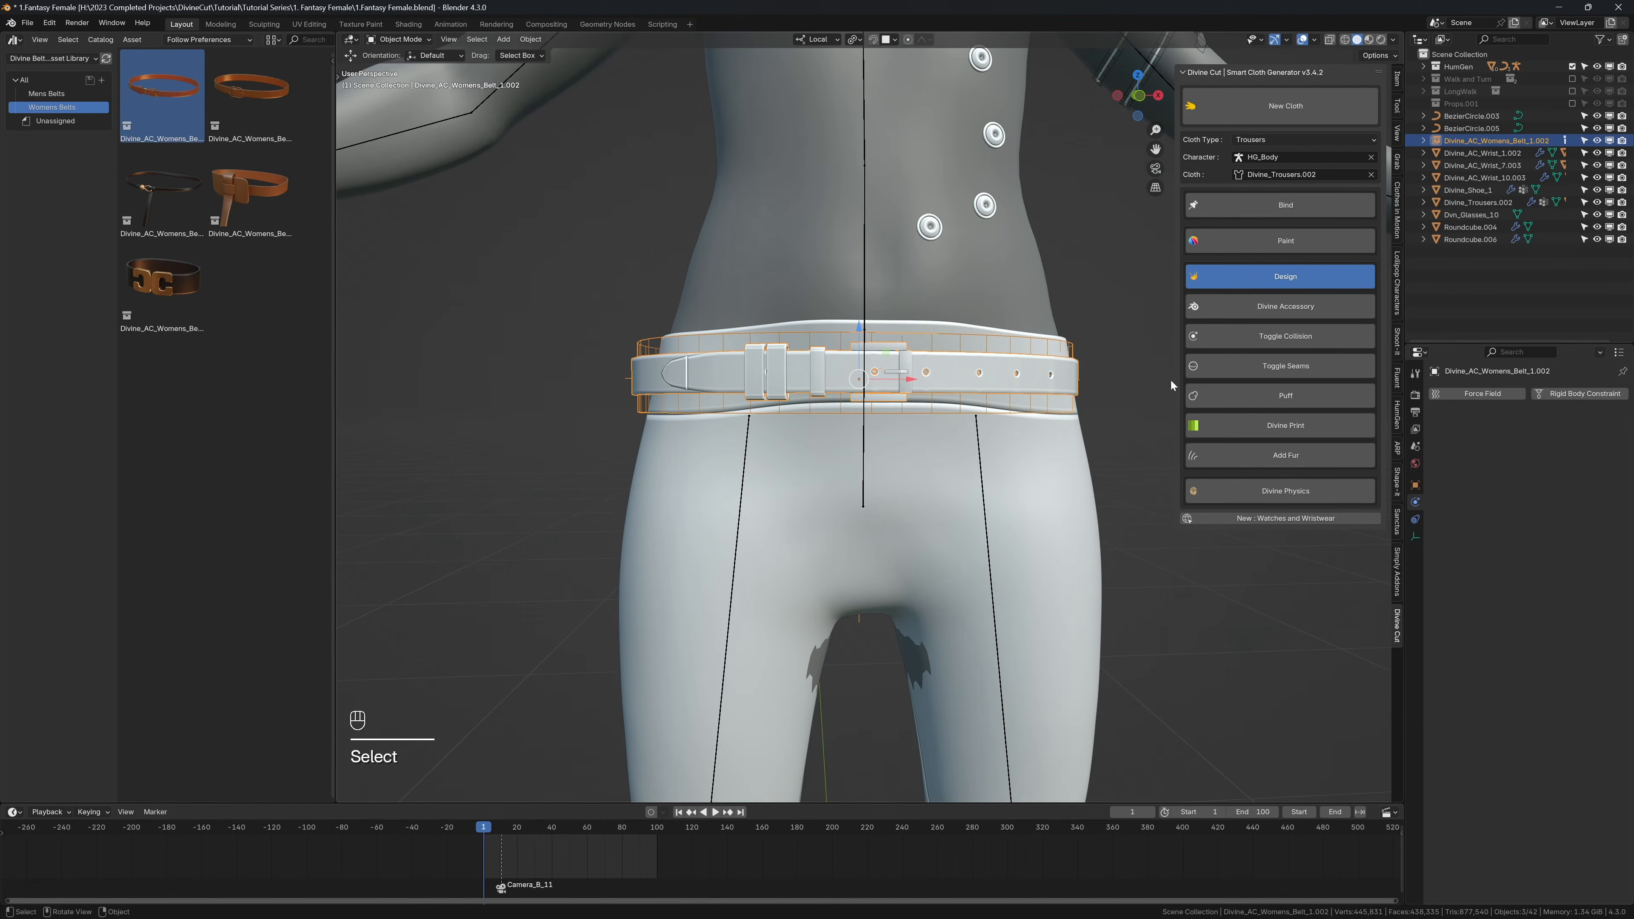
pyautogui.click(1236, 310)
pyautogui.moveTo(1153, 322); pyautogui.dragTo(914, 444, button='middle')
pyautogui.press('g')
pyautogui.rightClick(952, 398)
# Step: Scale the attached belt slightly along its local X and Y axes so it sits just outside the waistband
pyautogui.press('s')
pyautogui.press('x')
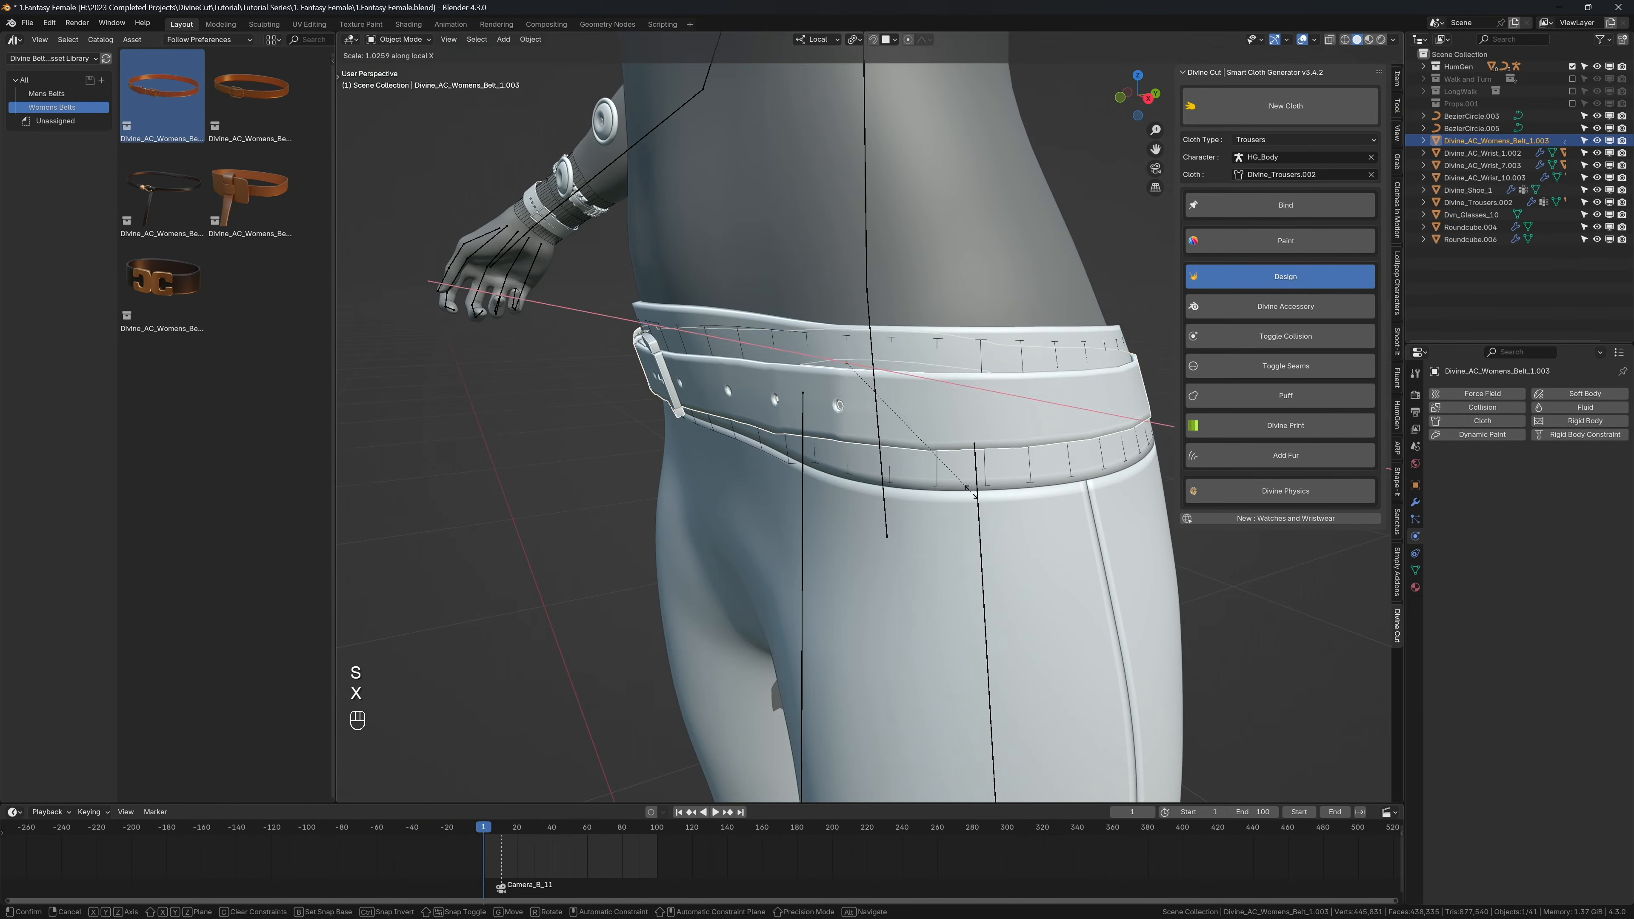
pyautogui.click(973, 491)
pyautogui.moveTo(973, 491); pyautogui.dragTo(999, 435, button='middle')
pyautogui.press('s')
pyautogui.press('y')
pyautogui.click(986, 498)
# Step: Adjust the belt's height on the waistband by moving it along the Z axis in the front view
pyautogui.press('KP_1')
pyautogui.press('g')
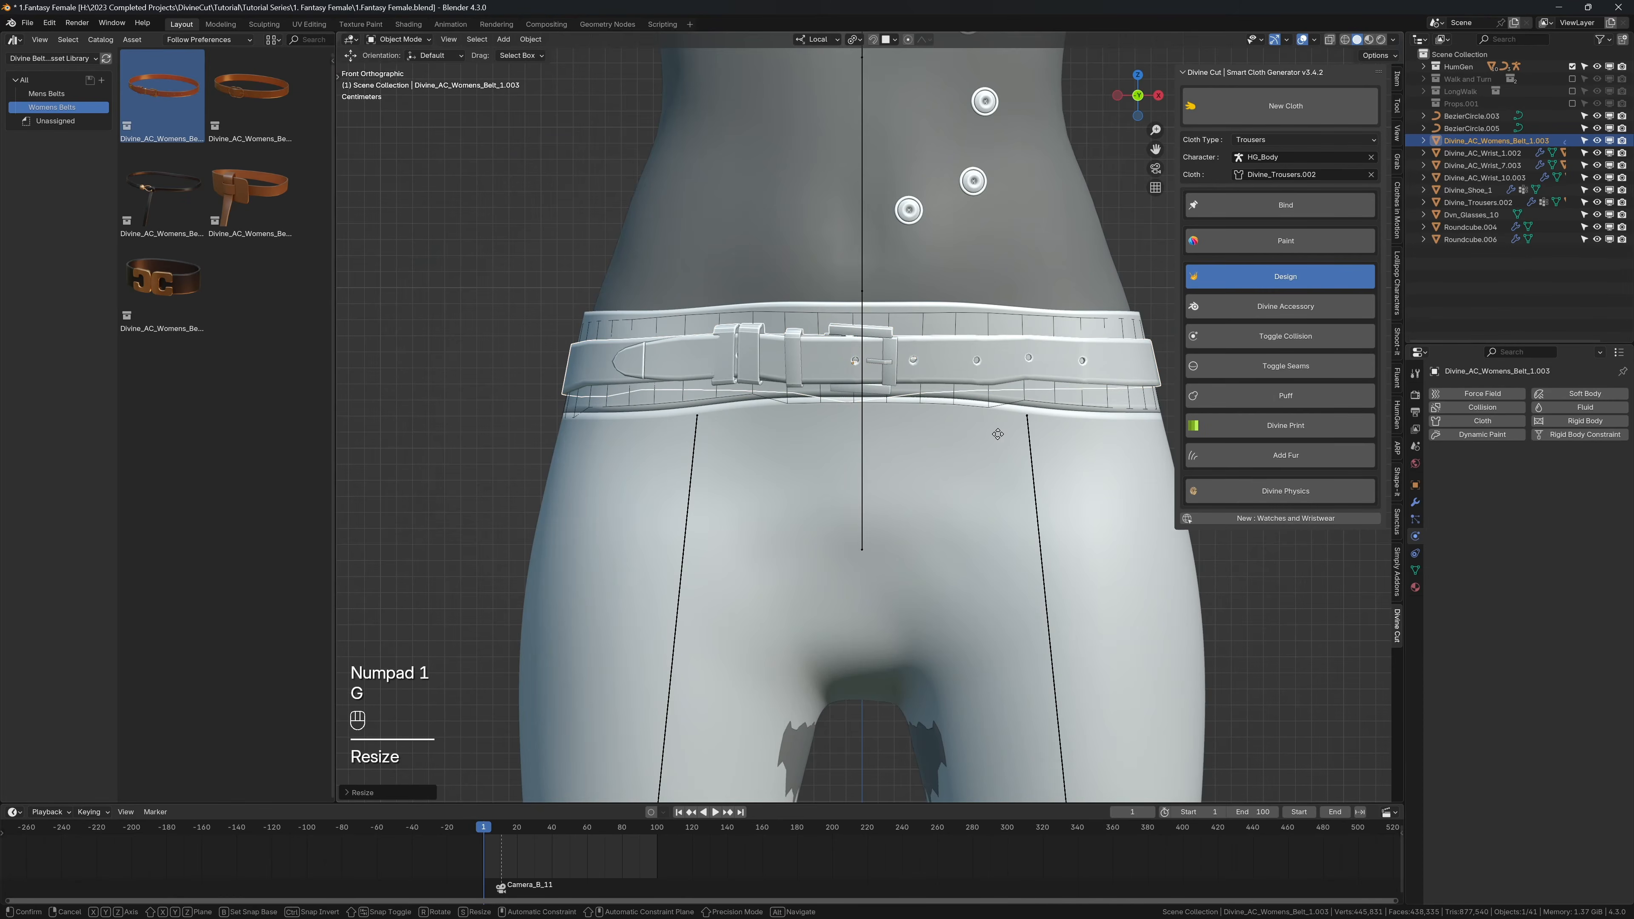
pyautogui.press('z')
pyautogui.click(995, 431)
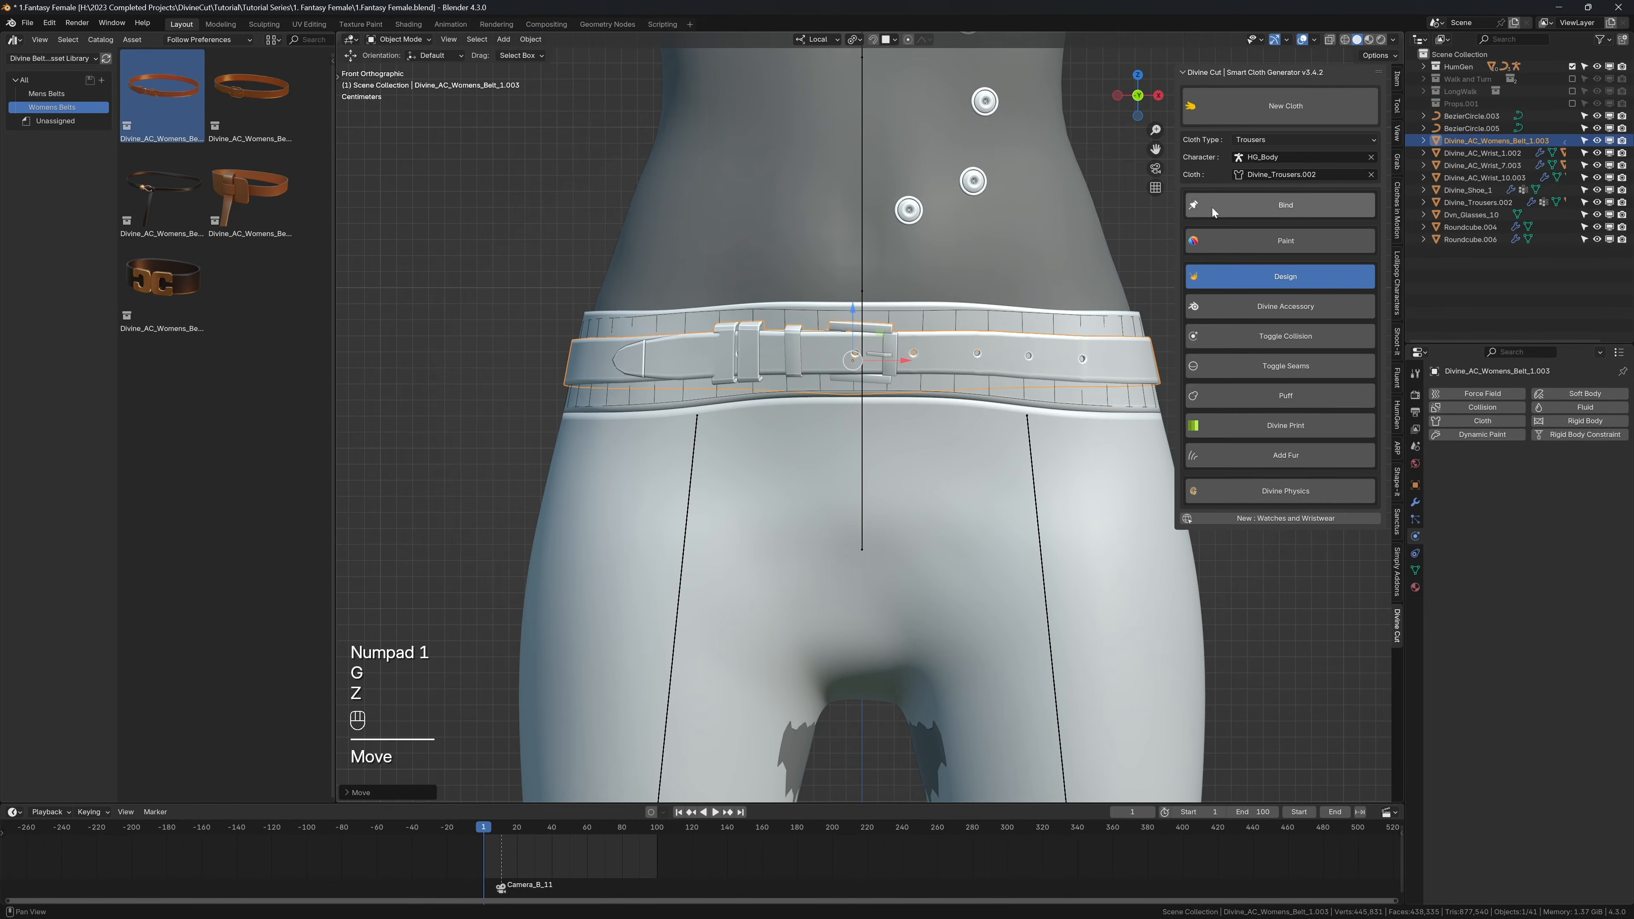
# Step: Play the first frames without overlays to examine how the belt follows the trousers
pyautogui.press('n')
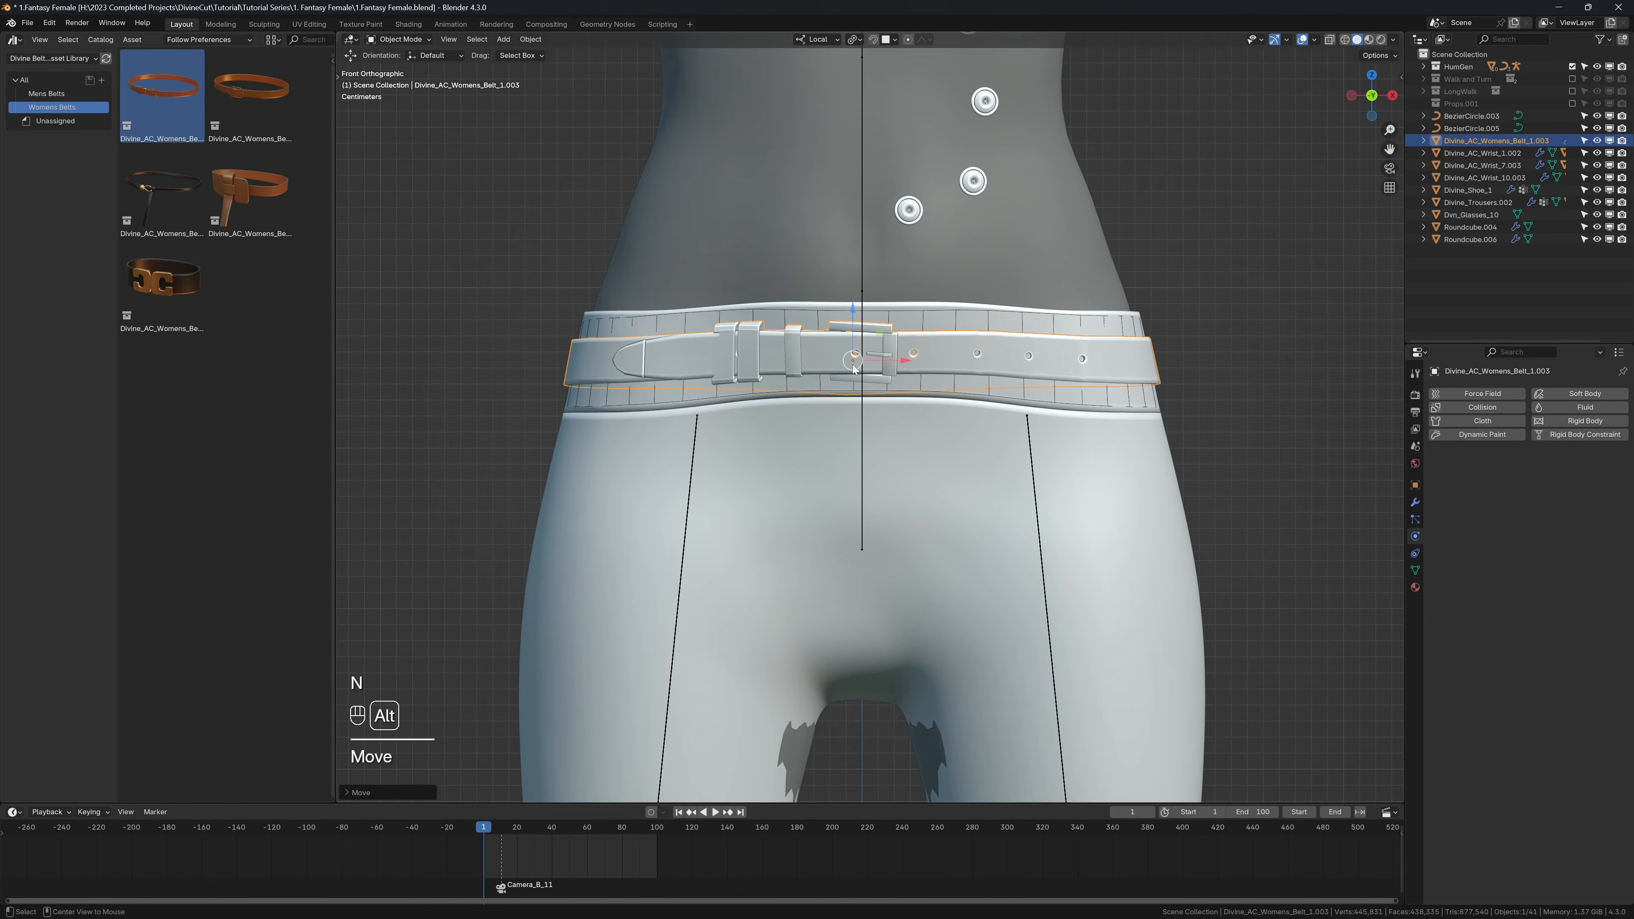
pyautogui.hotkey('shift', 'alt', 'z')
pyautogui.scroll(-4, 862, 368)
pyautogui.moveTo(865, 369); pyautogui.dragTo(892, 382, button='middle')
pyautogui.scroll(-2, 894, 385)
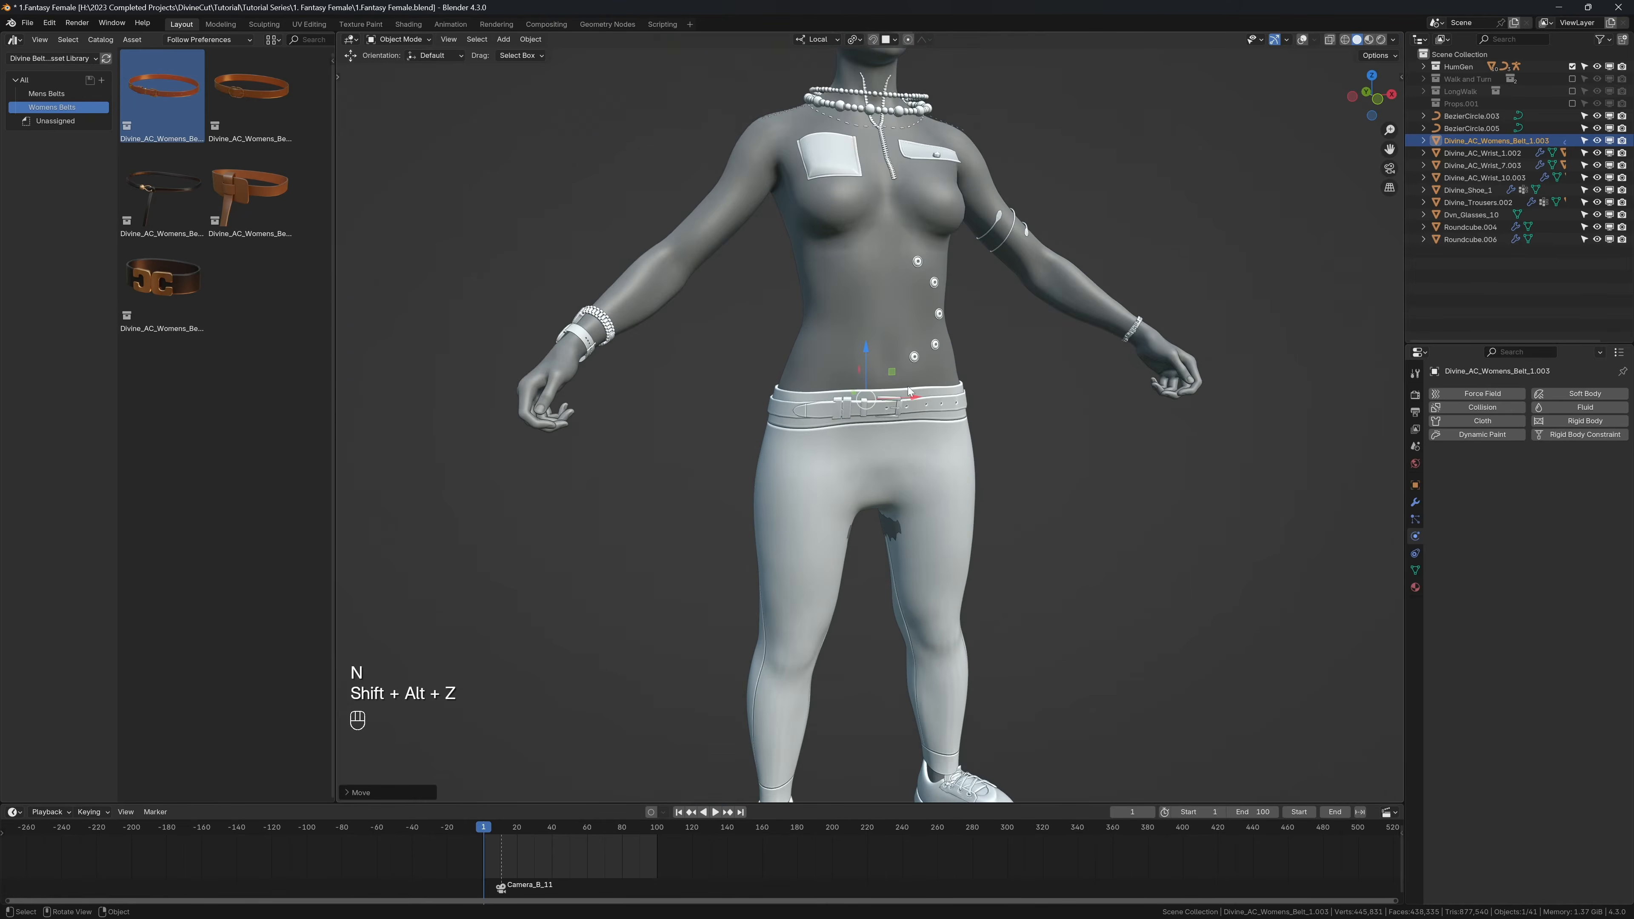
pyautogui.hotkey('shift', 'space')
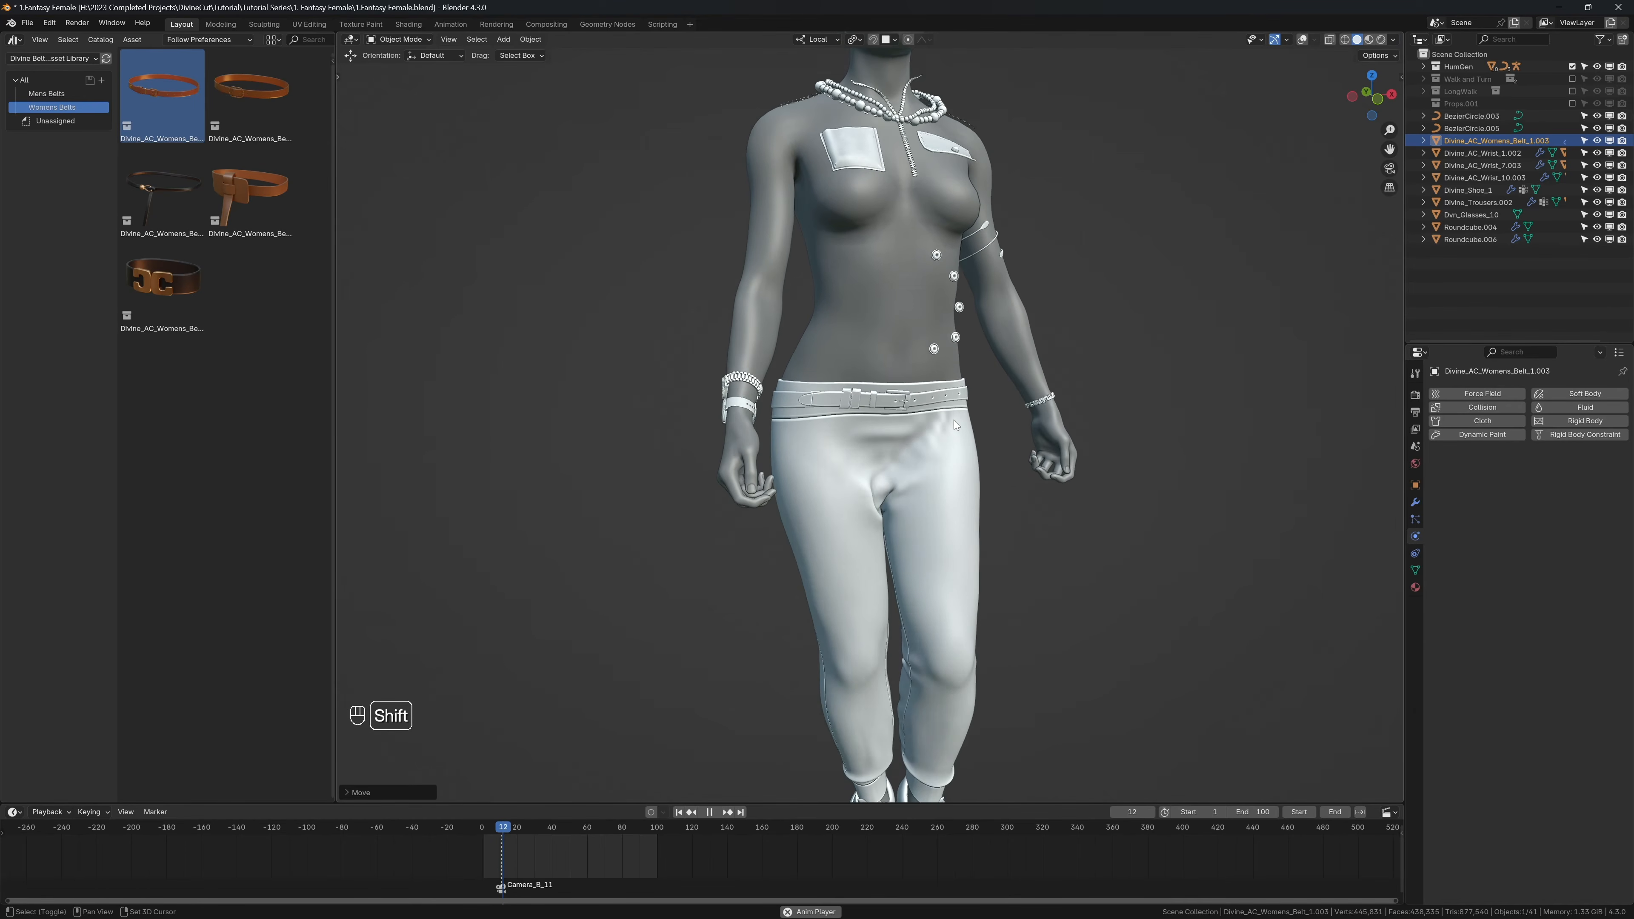
pyautogui.hotkey('shift', 'space')
# Step: Reveal all hidden clothing pieces and deselect everything
pyautogui.hotkey('shift', 'alt', 'z')
pyautogui.hotkey('shift', 'alt', 'z')
pyautogui.hotkey('alt', 'h')
pyautogui.hotkey('alt', 'a')
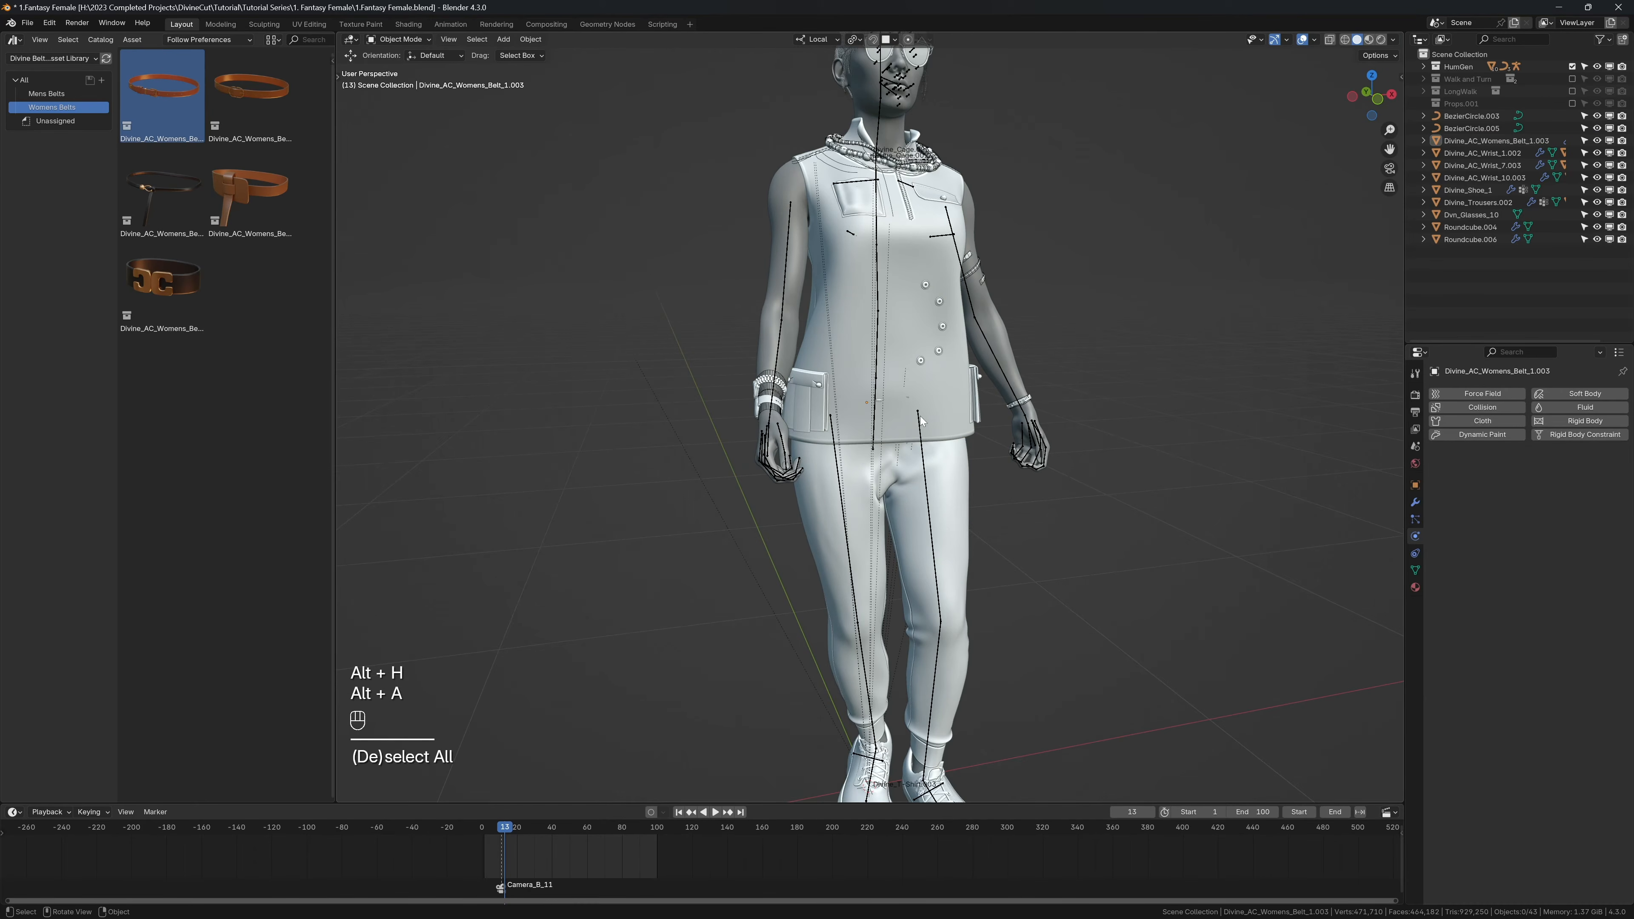
# Step: Play and pause the following frames, with and without overlays, to examine the complete outfit in motion
pyautogui.hotkey('shift', 'space')
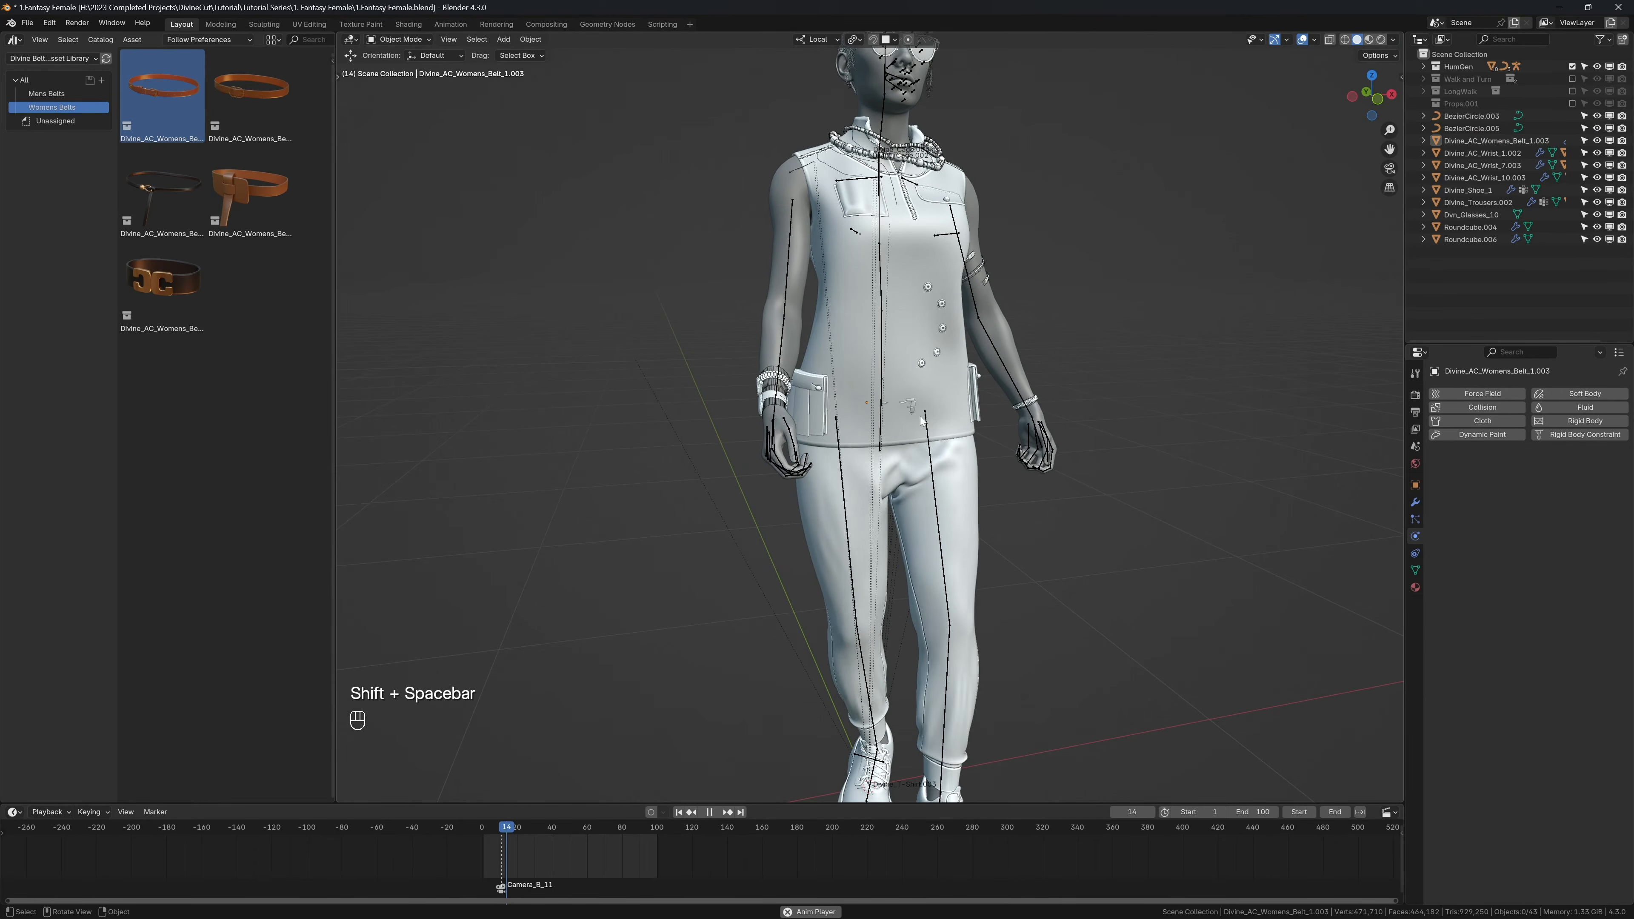
pyautogui.hotkey('shift', 'space')
pyautogui.hotkey('shift', 'alt', 'z')
pyautogui.hotkey('shift', 'alt', 'z')
pyautogui.keyDown('alt'); pyautogui.keyDown('shift'); pyautogui.click(915, 426); pyautogui.keyUp('shift'); pyautogui.keyUp('alt')
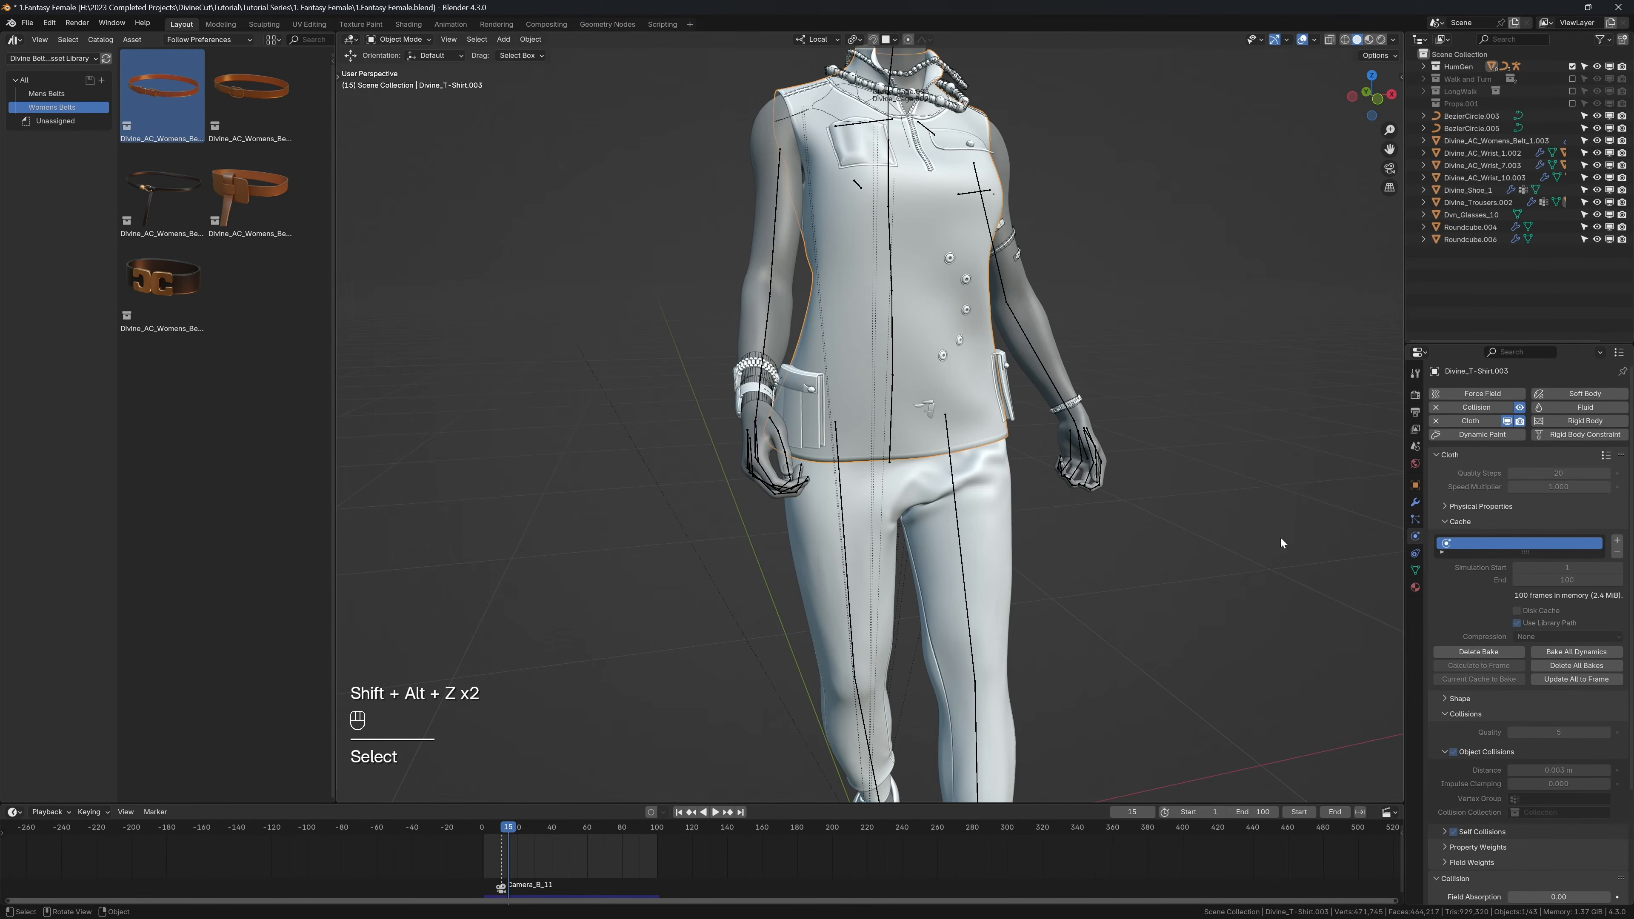
pyautogui.scroll(-5, 876, 482)
pyautogui.hotkey('shift', 'space')
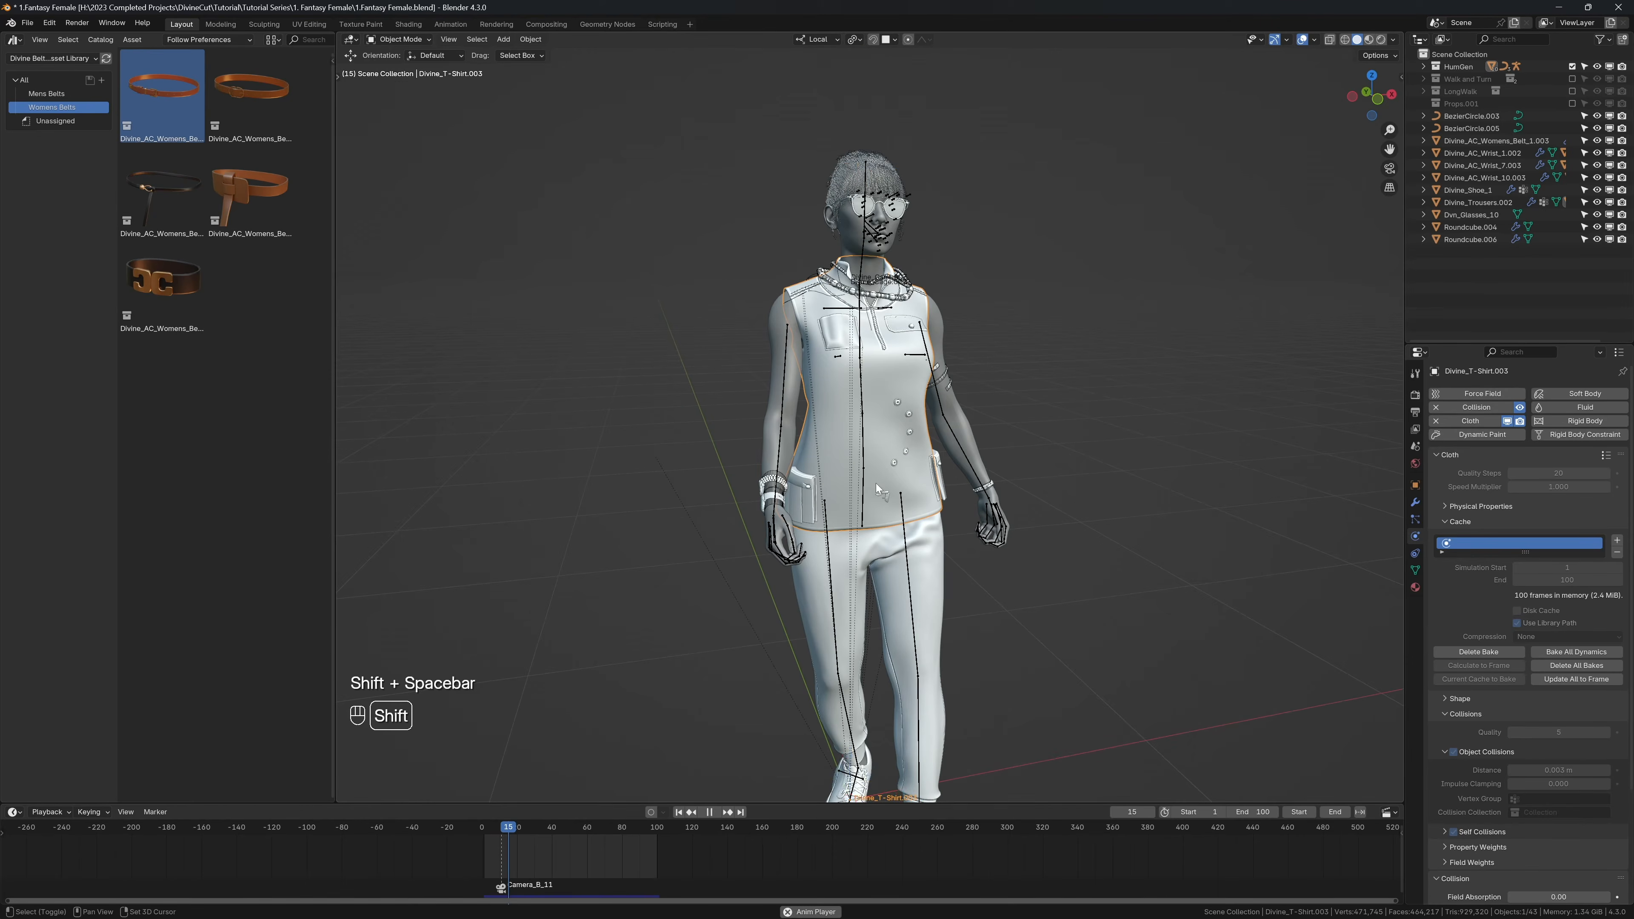
pyautogui.hotkey('shift', 'space')
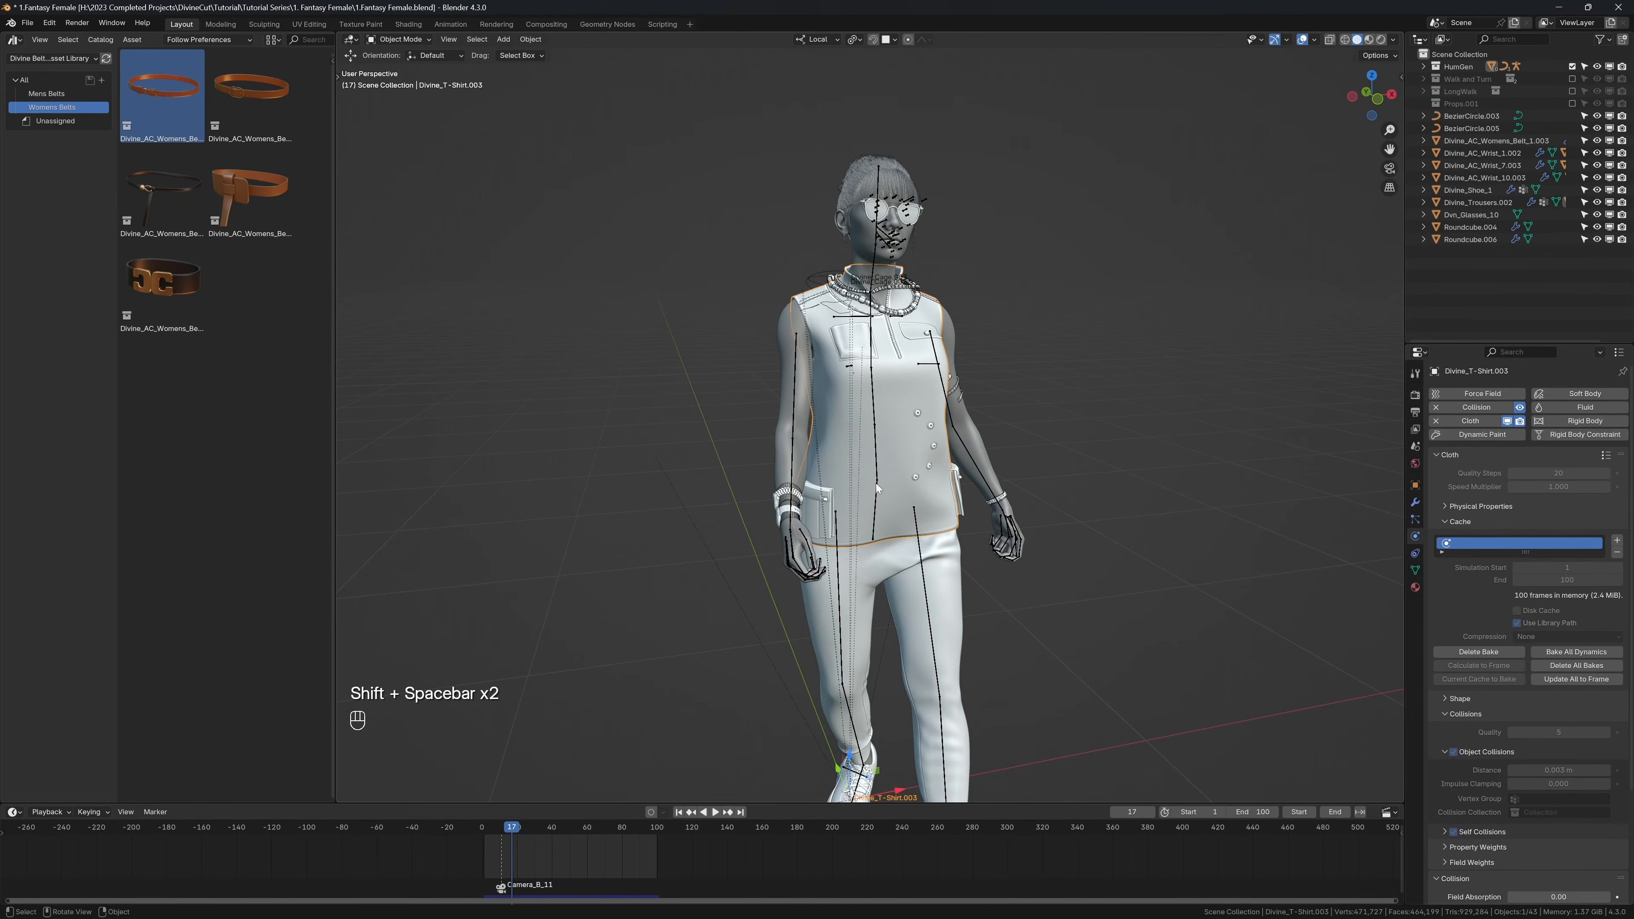
pyautogui.hotkey('shift', 'alt', 'z')
pyautogui.hotkey('shift', 'space')
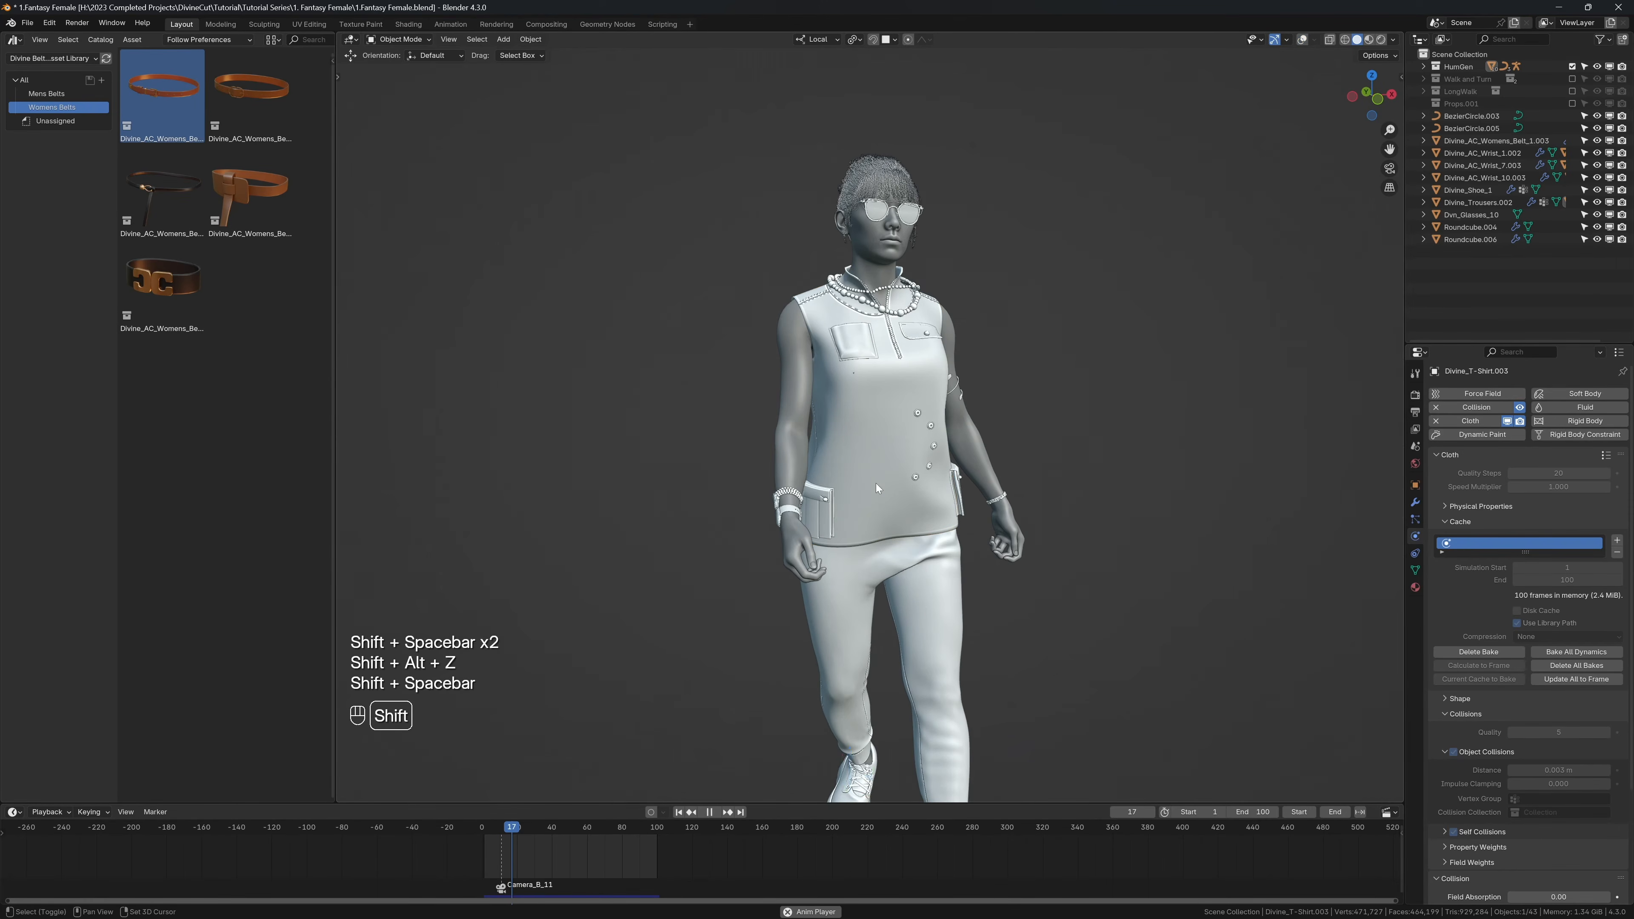
pyautogui.hotkey('shift', 'space')
pyautogui.hotkey('shift', 'alt', 'z')
pyautogui.scroll(5, 857, 288)
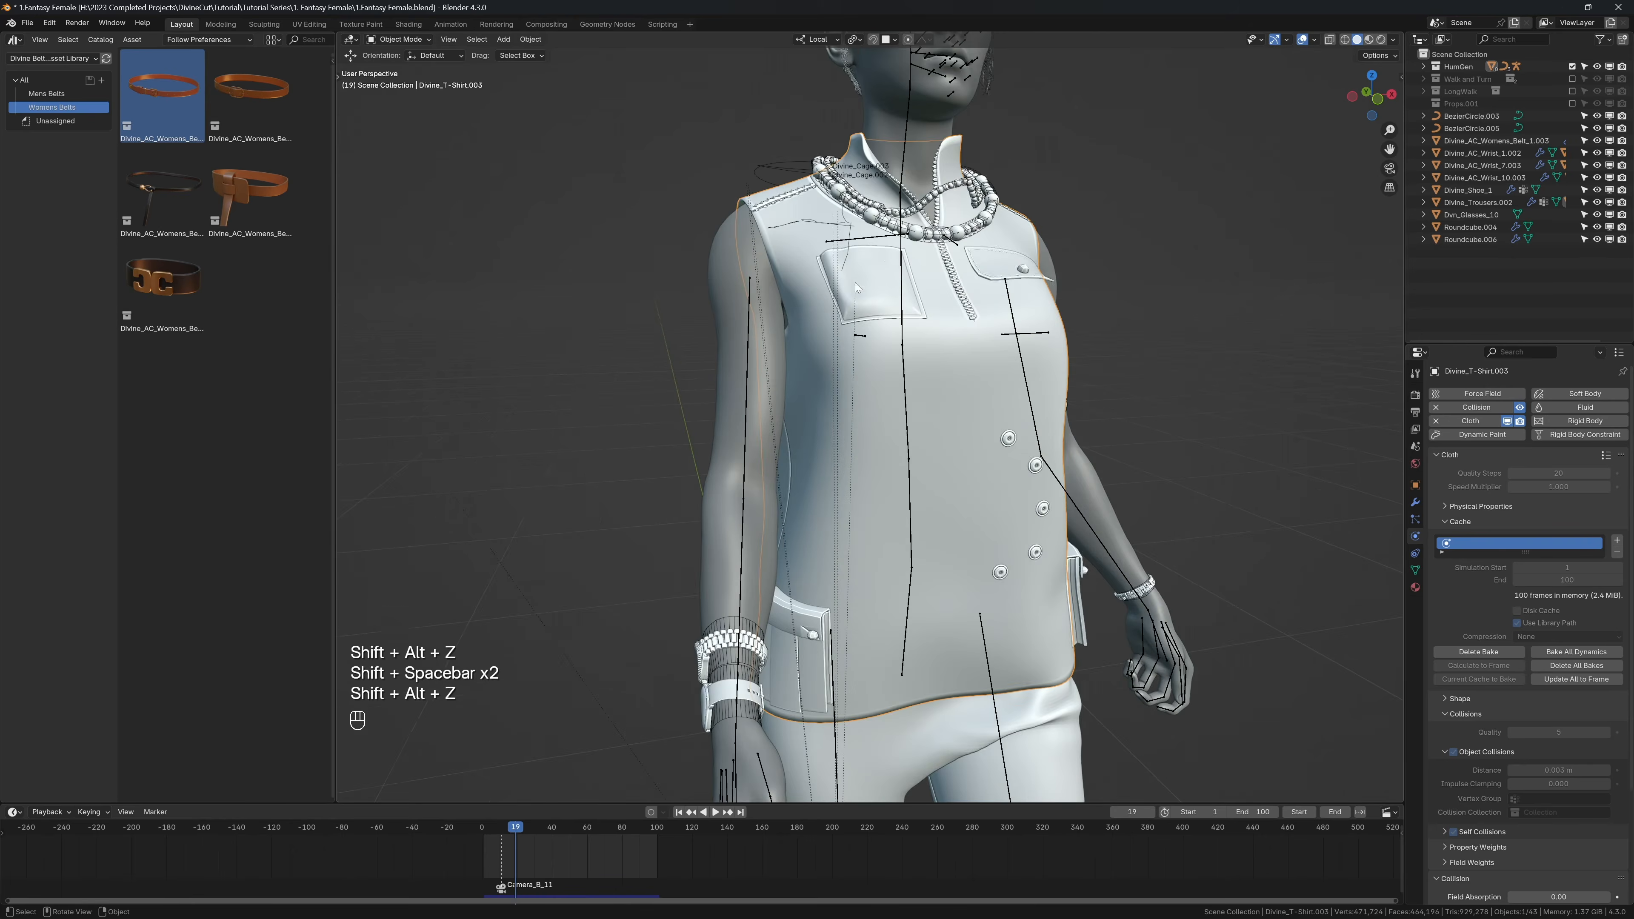
# Step: Delete the two Bezier circle curves beside the collar together with the leftover thread curves on the shoulder
pyautogui.keyDown('shift'); pyautogui.moveTo(857, 288); pyautogui.dragTo(927, 456, button='middle'); pyautogui.keyUp('shift')
pyautogui.scroll(4, 885, 341)
pyautogui.click(881, 272)
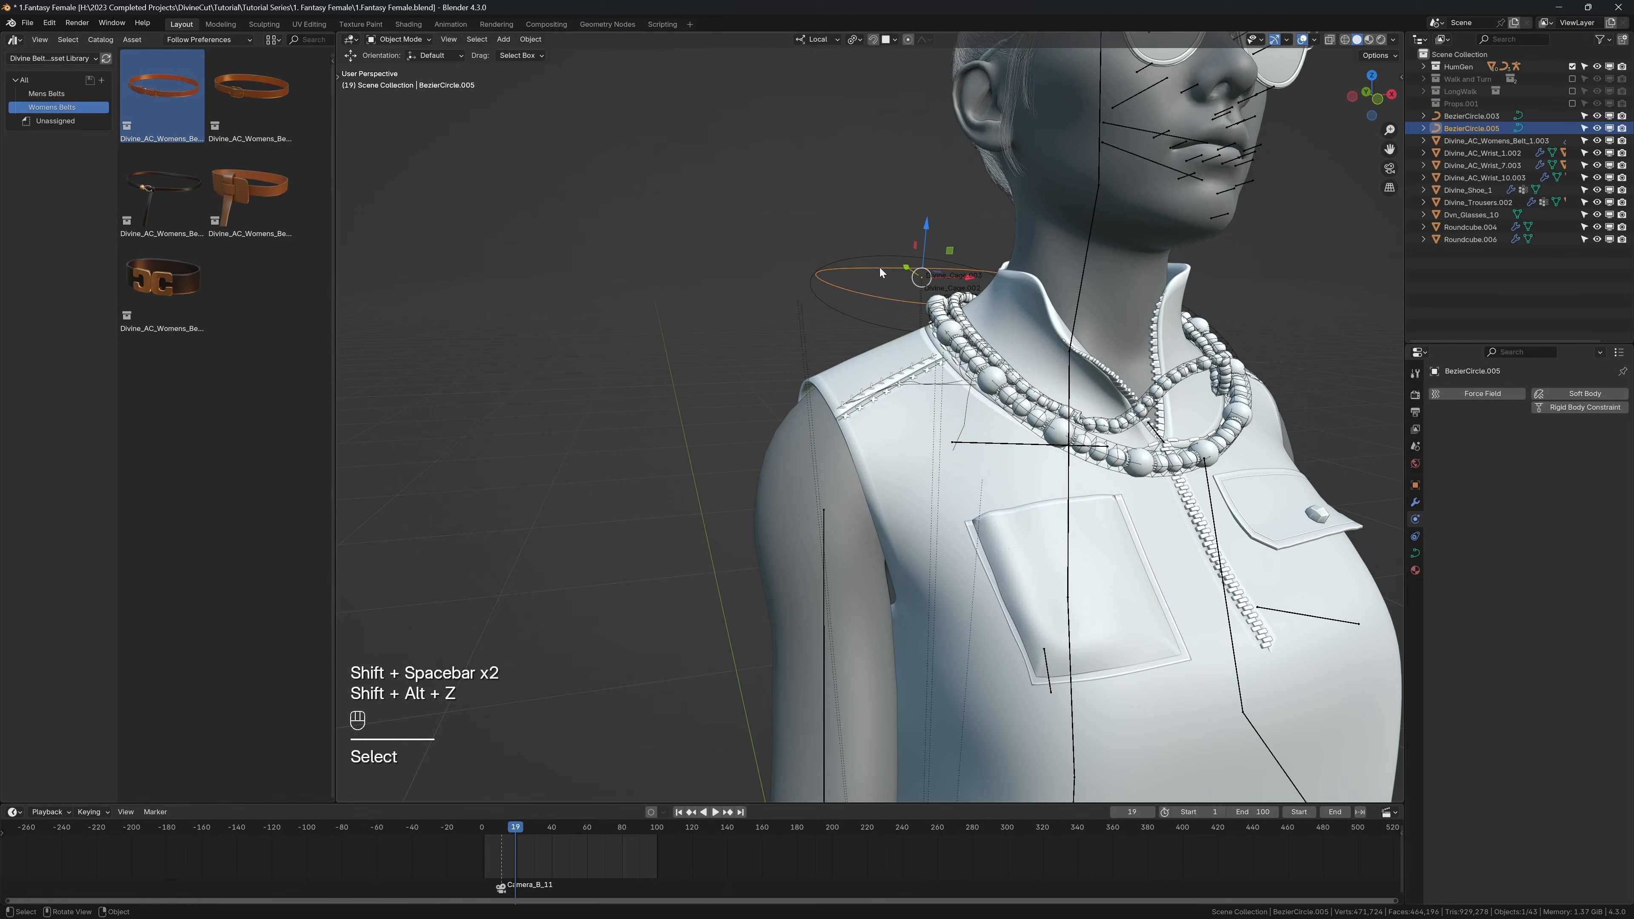
pyautogui.click(931, 386)
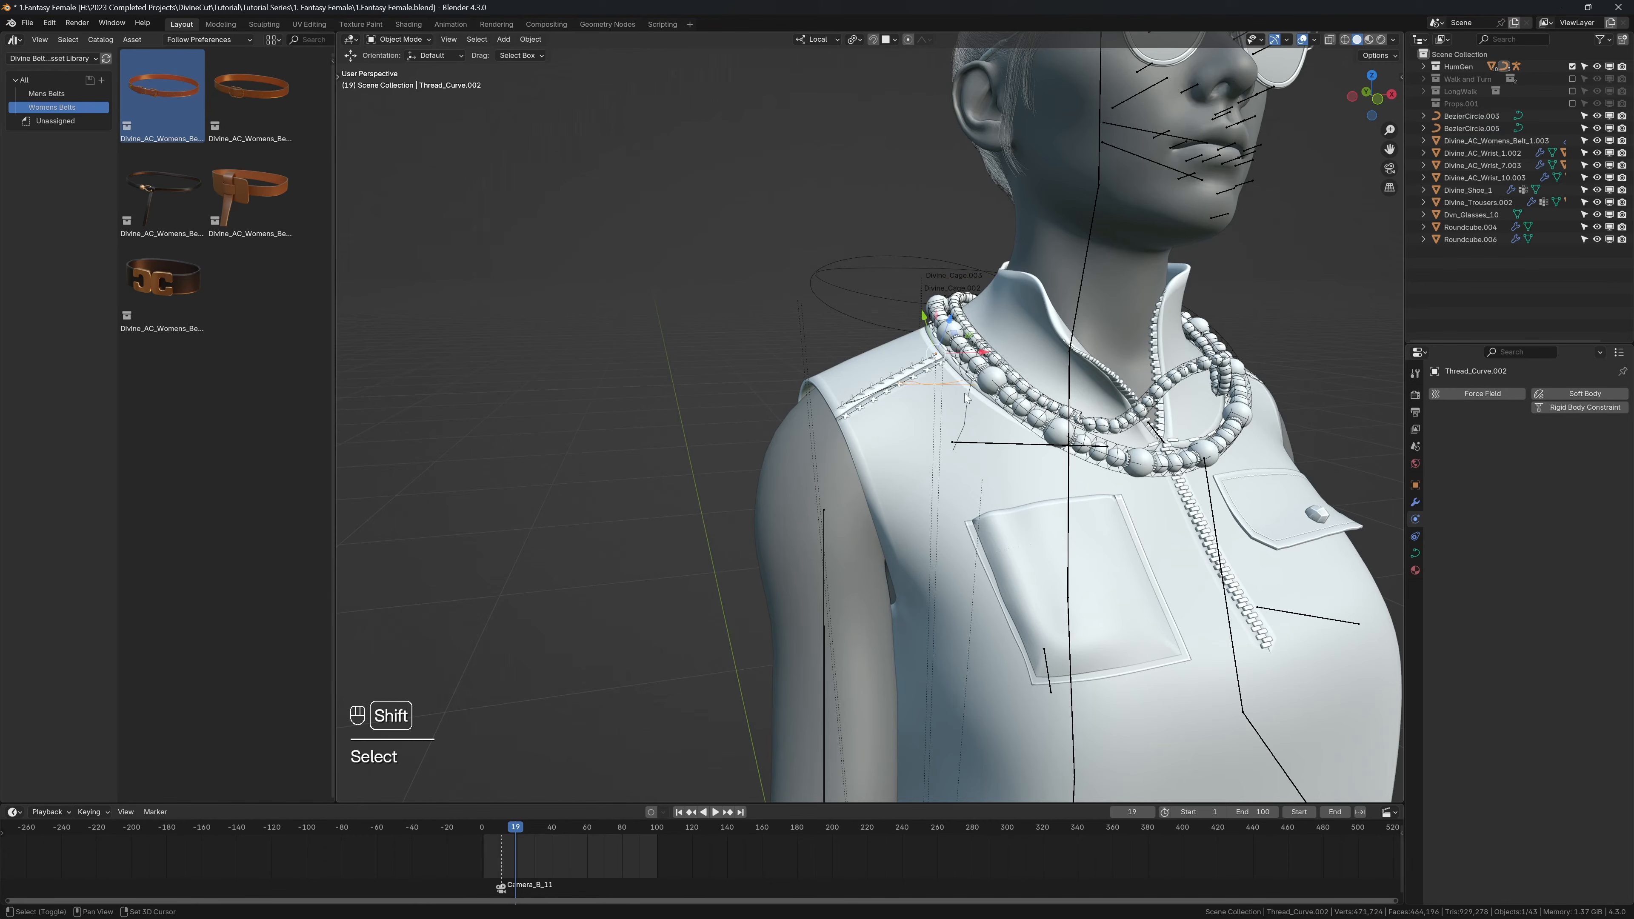
pyautogui.keyDown('shift'); pyautogui.click(888, 296); pyautogui.keyUp('shift')
pyautogui.keyDown('shift'); pyautogui.click(853, 261); pyautogui.keyUp('shift')
pyautogui.press('x')
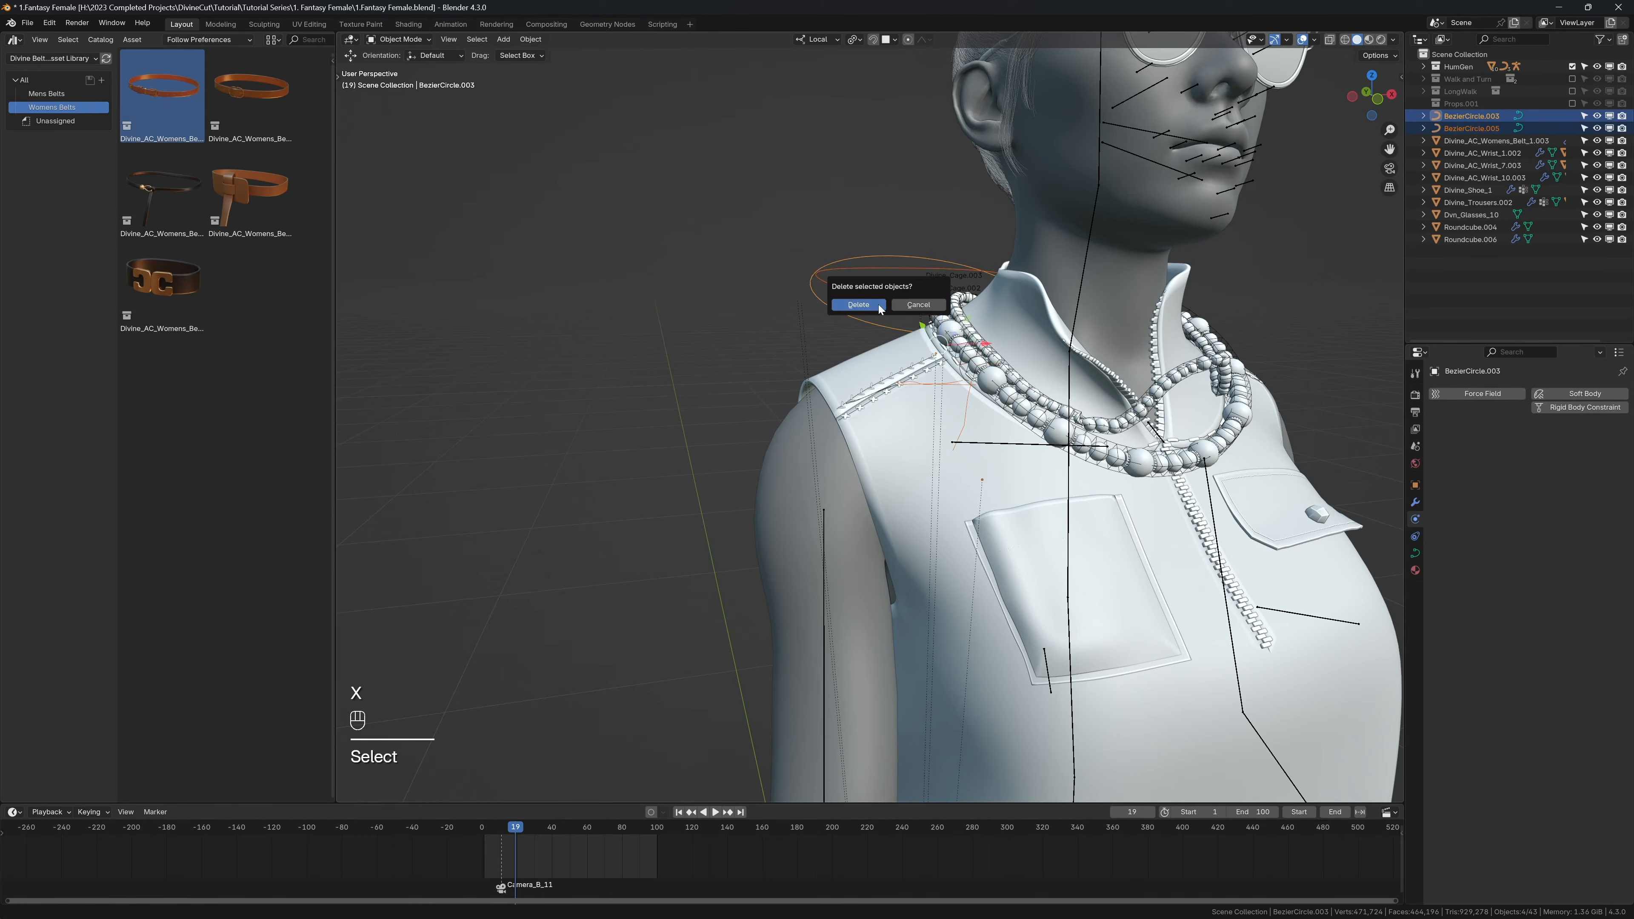
pyautogui.click(878, 303)
pyautogui.moveTo(992, 447); pyautogui.dragTo(835, 385, button='middle')
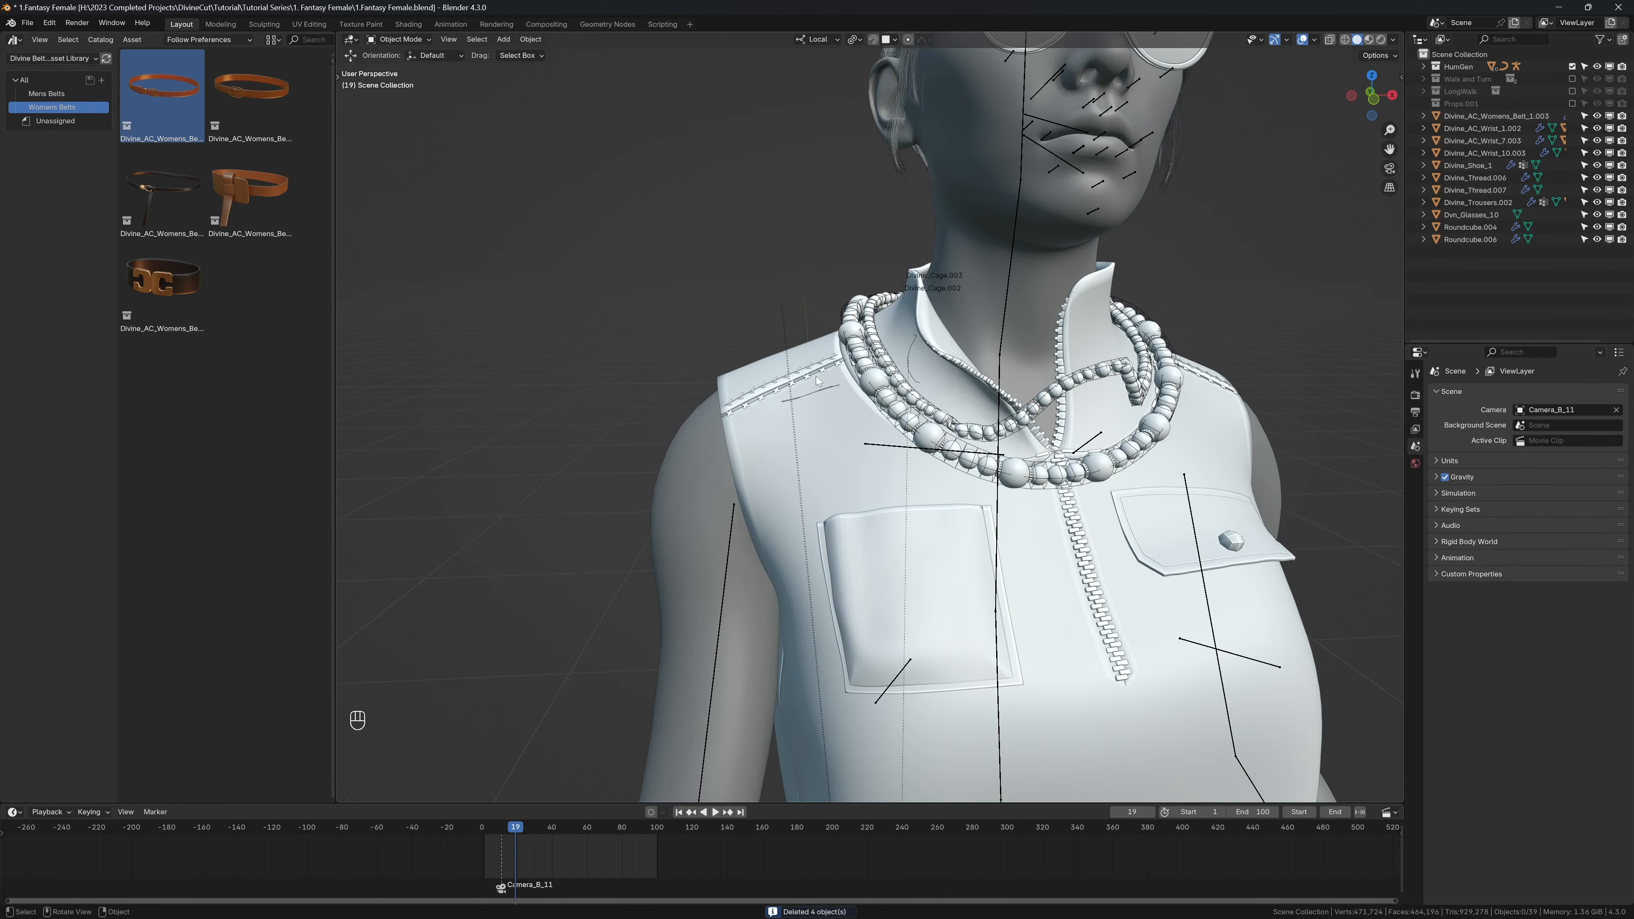
# Step: Delete the remaining leftover curve beside the collar and hide the viewport overlays
pyautogui.scroll(-2, 815, 381)
pyautogui.hotkey('shift', 'alt', 'z')
pyautogui.scroll(-3, 816, 380)
pyautogui.hotkey('shift', 'alt', 'z')
pyautogui.scroll(3, 816, 380)
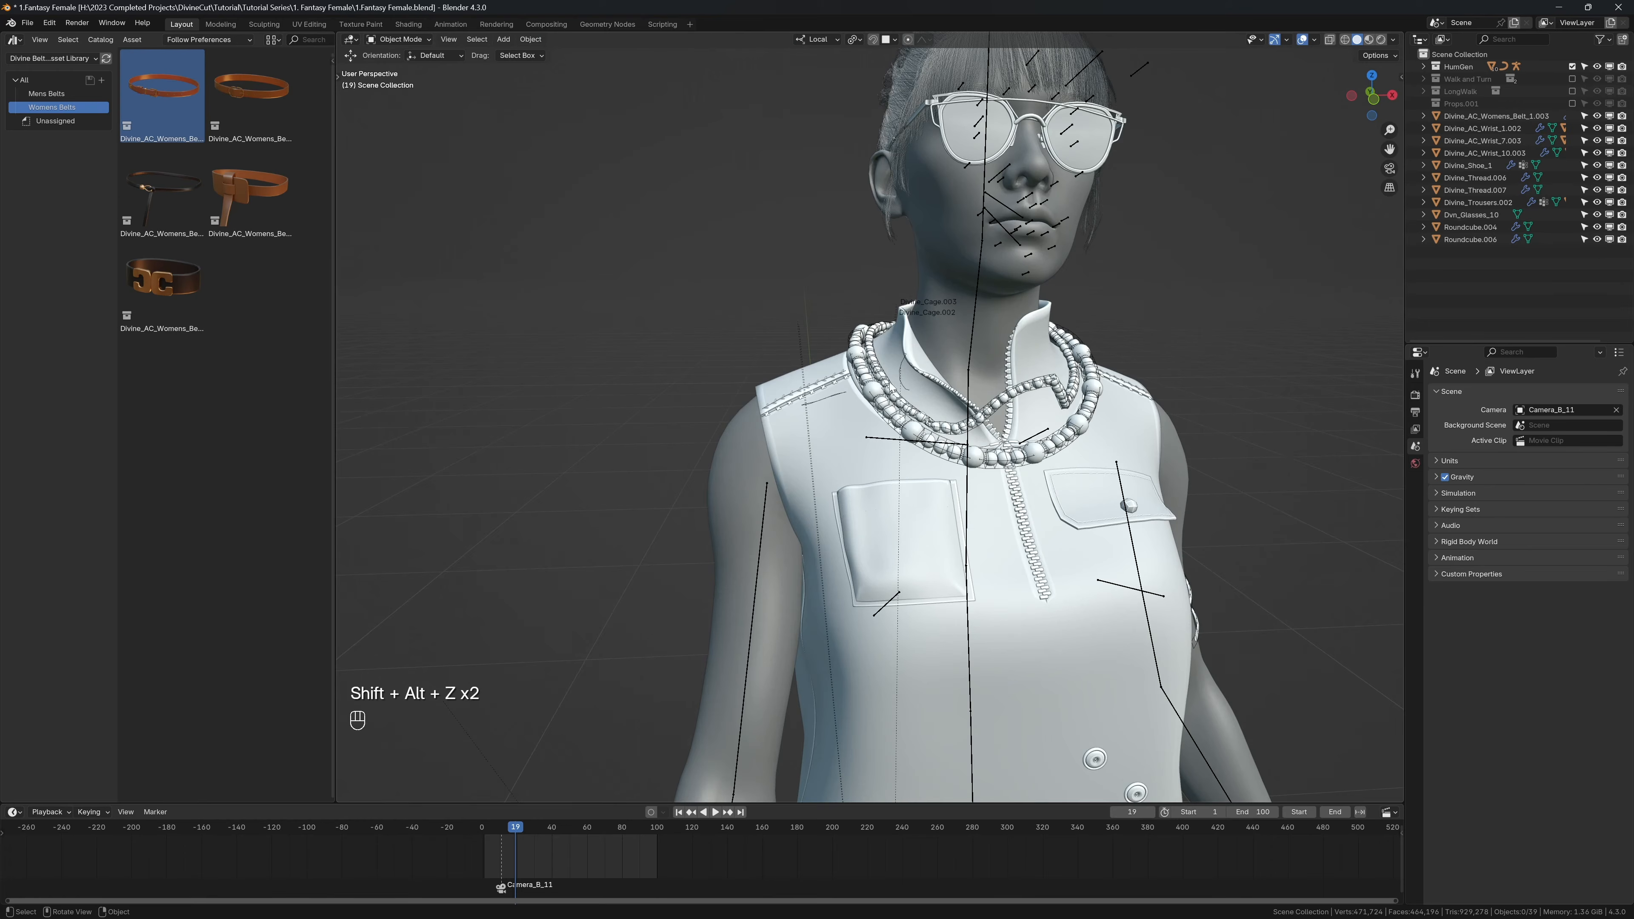
pyautogui.click(899, 370)
pyautogui.click(899, 369)
pyautogui.press('x')
pyautogui.click(899, 369)
pyautogui.scroll(-3, 900, 374)
pyautogui.hotkey('shift', 'alt', 'z')
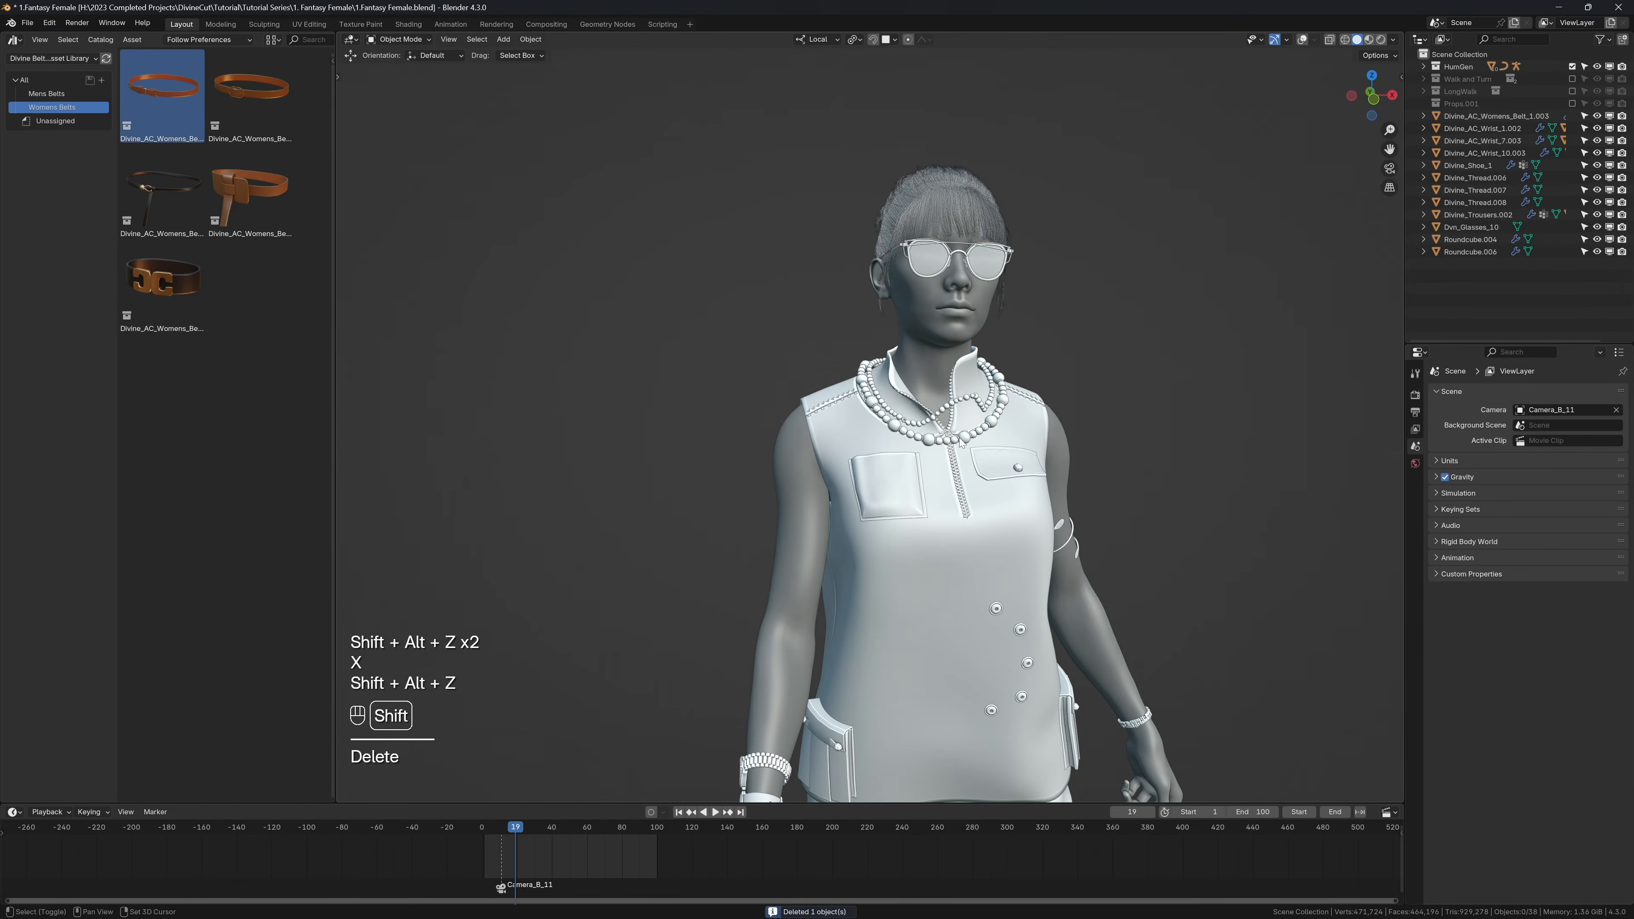
# Step: Play and pause the animation to examine the collar, necklaces and outfit in motion
pyautogui.hotkey('shift', 'space')
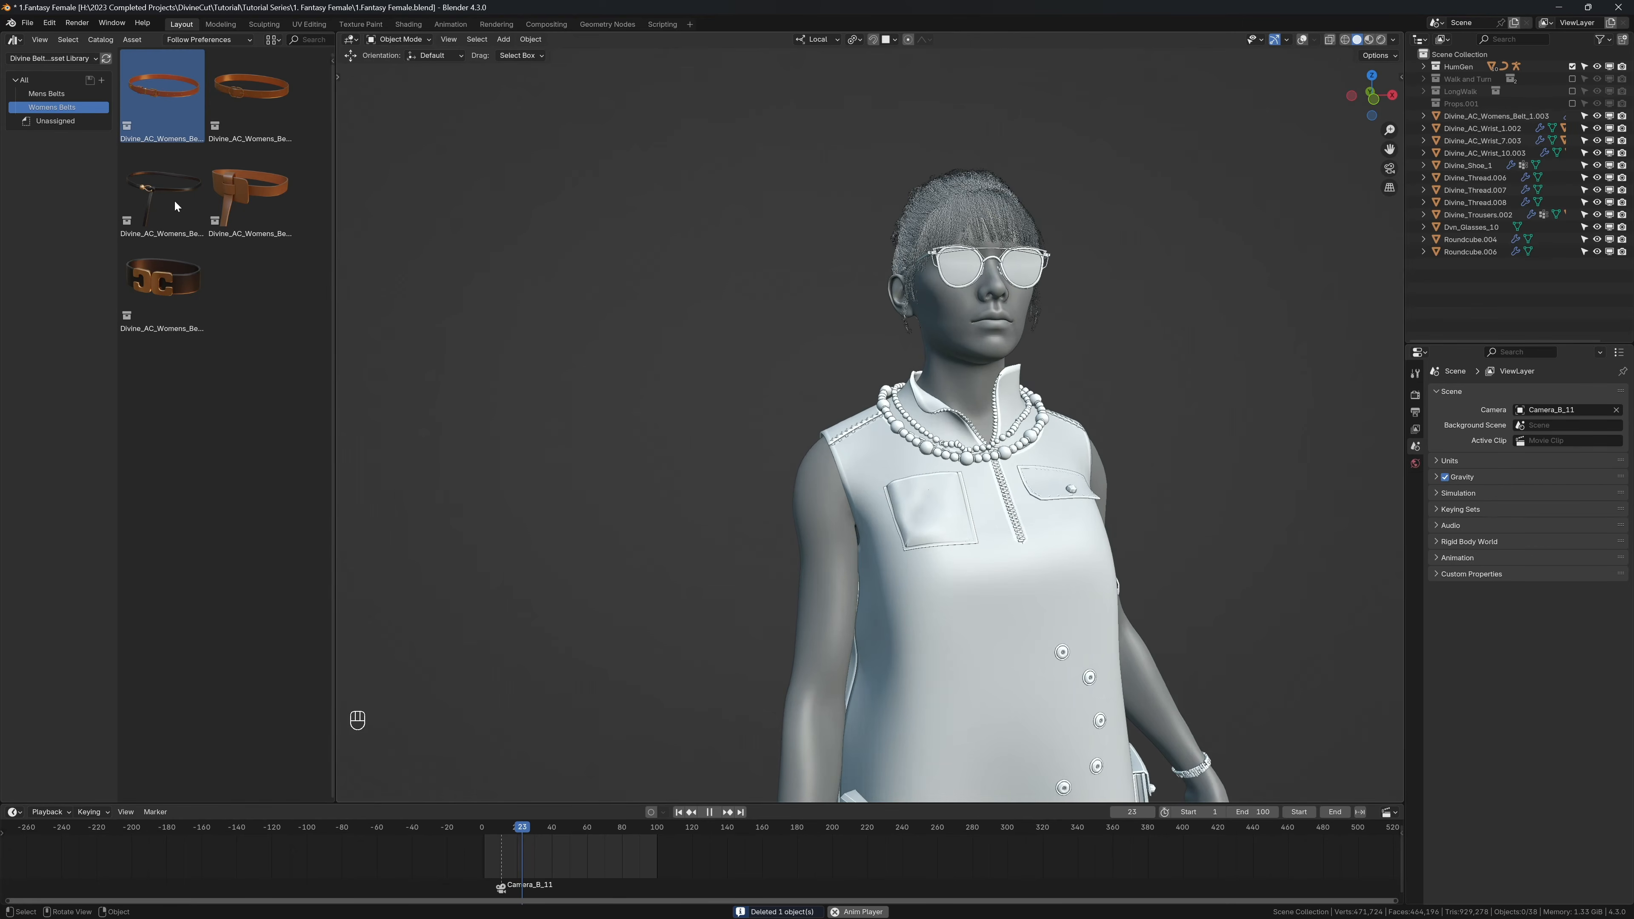
pyautogui.click(51, 59)
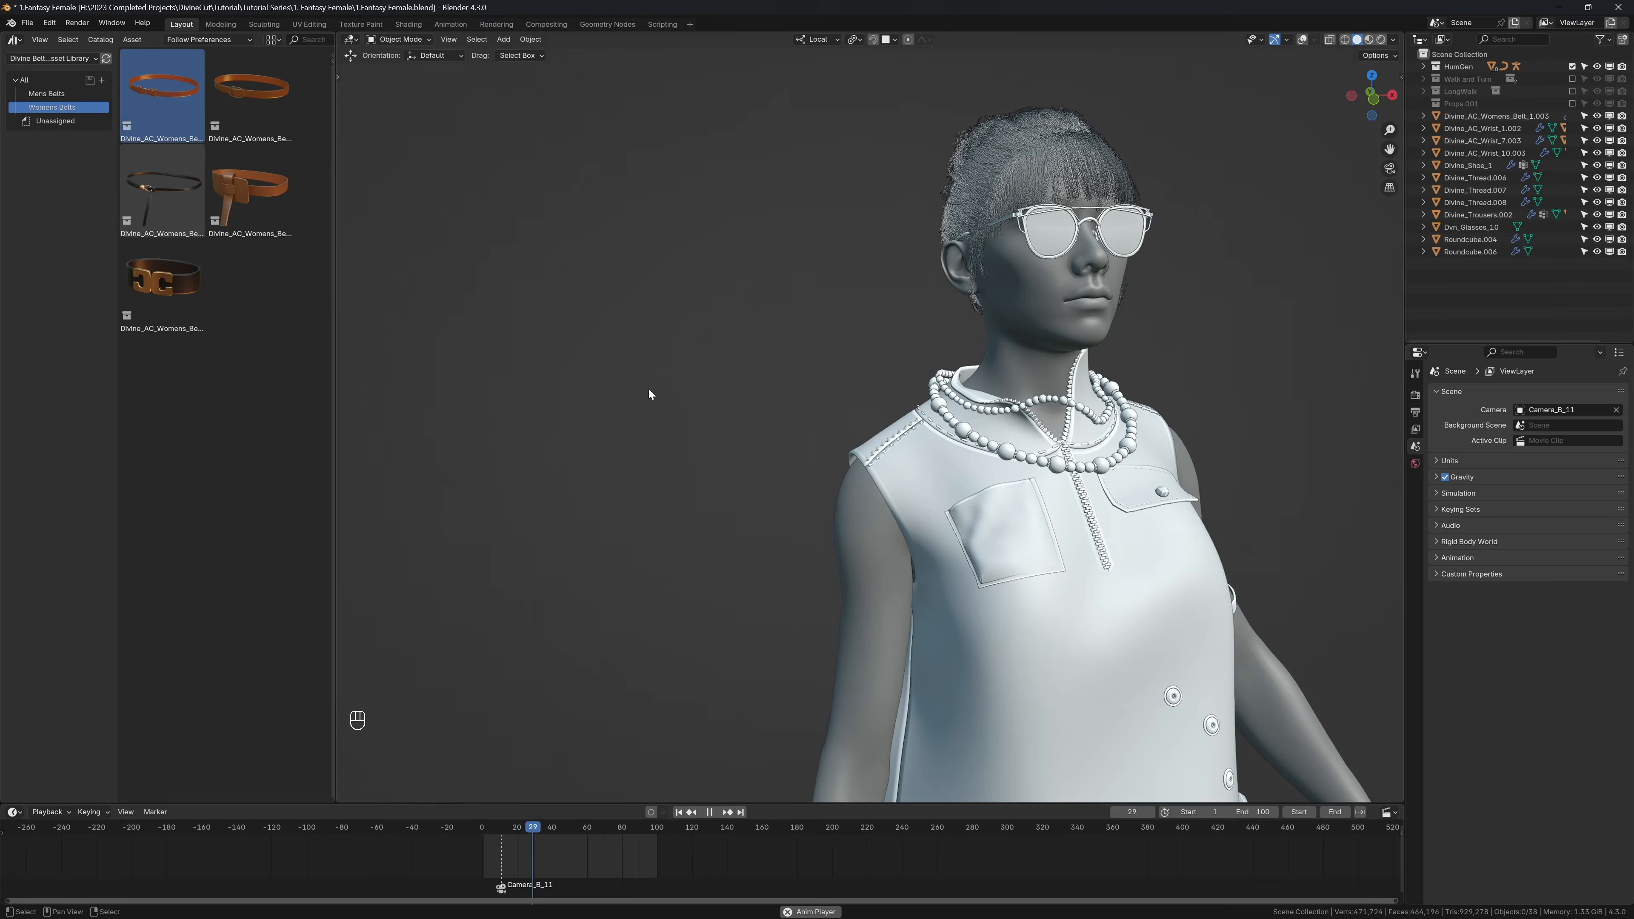
pyautogui.hotkey('shift', 'space')
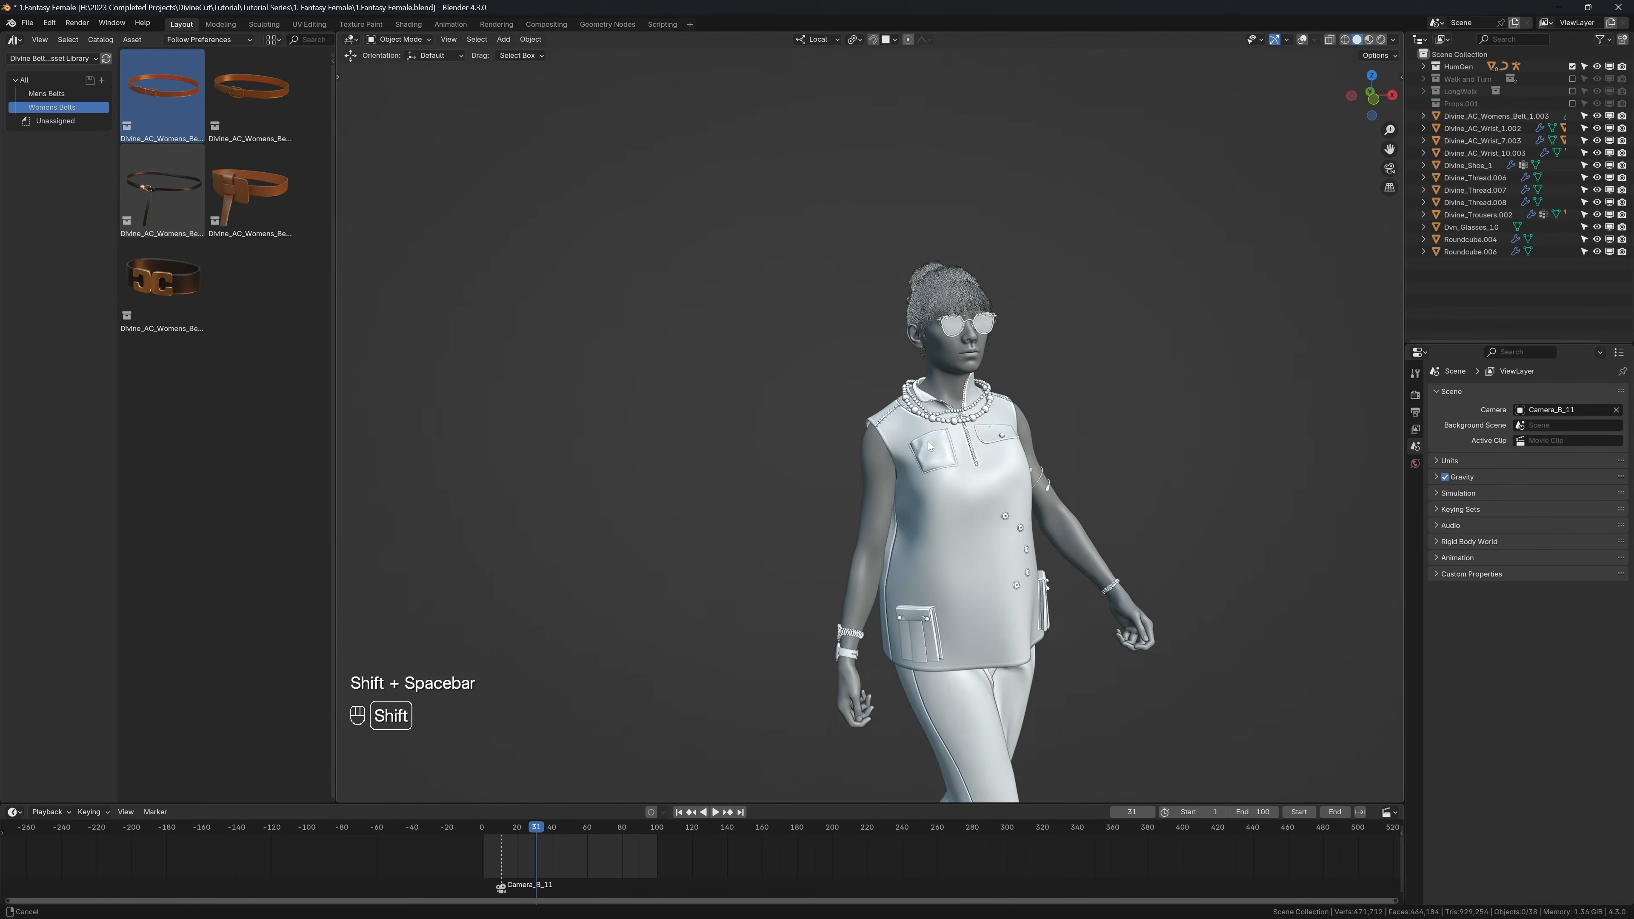
pyautogui.hotkey('shift', 'space')
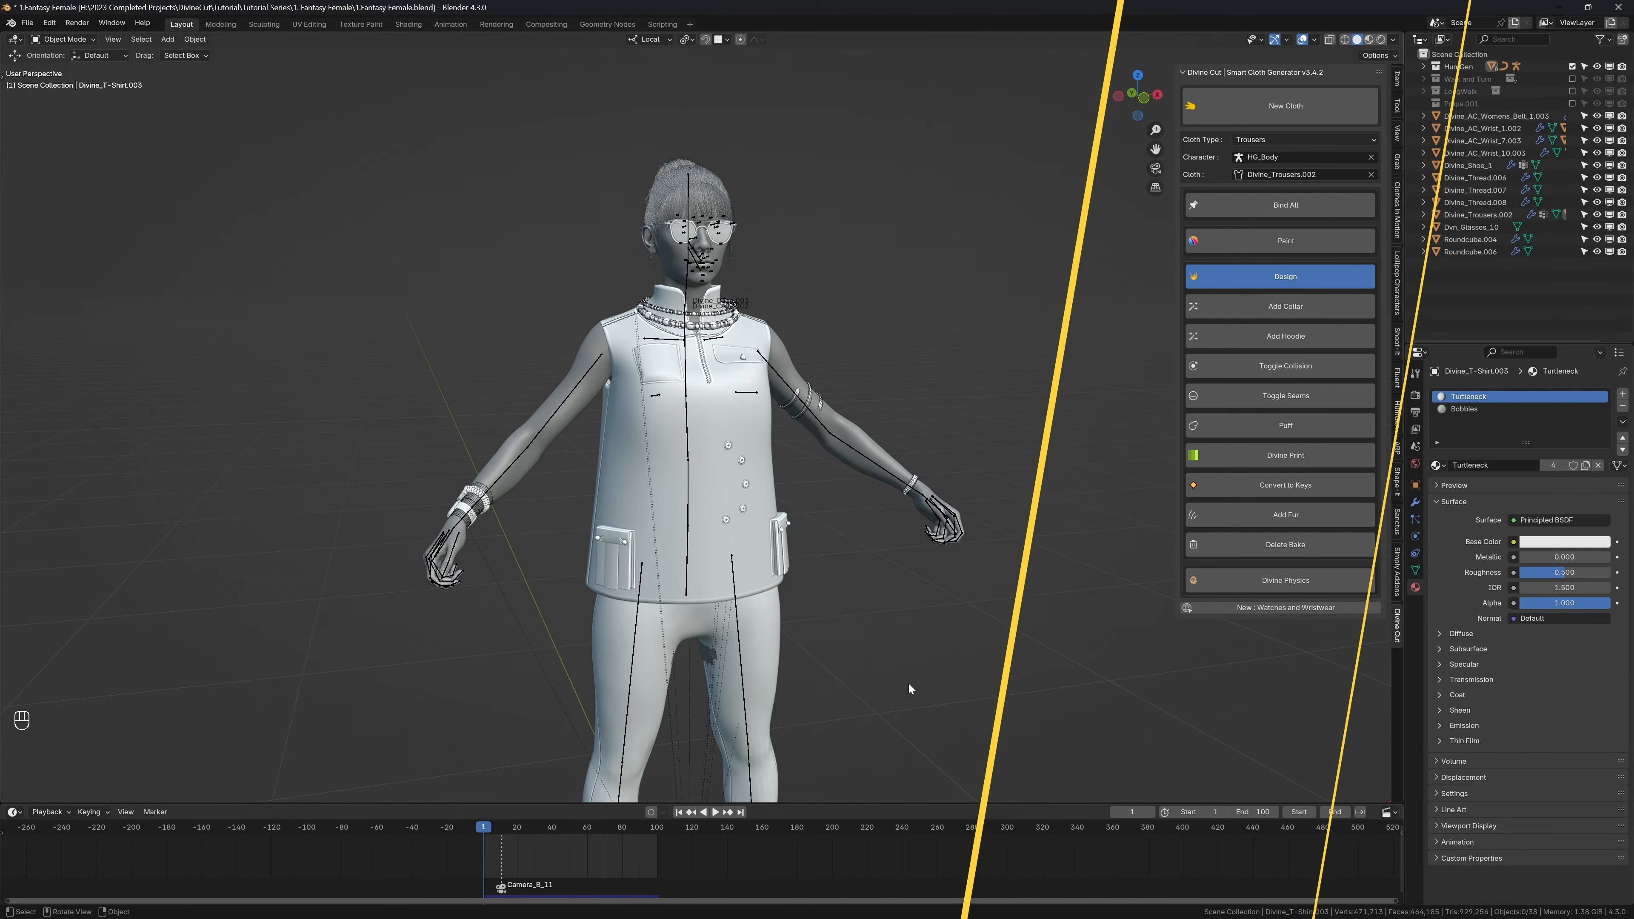
# Step: Show the outfit in rendered shading without overlays and enable the Props.001 collection
pyautogui.press('z')
pyautogui.click(777, 414)
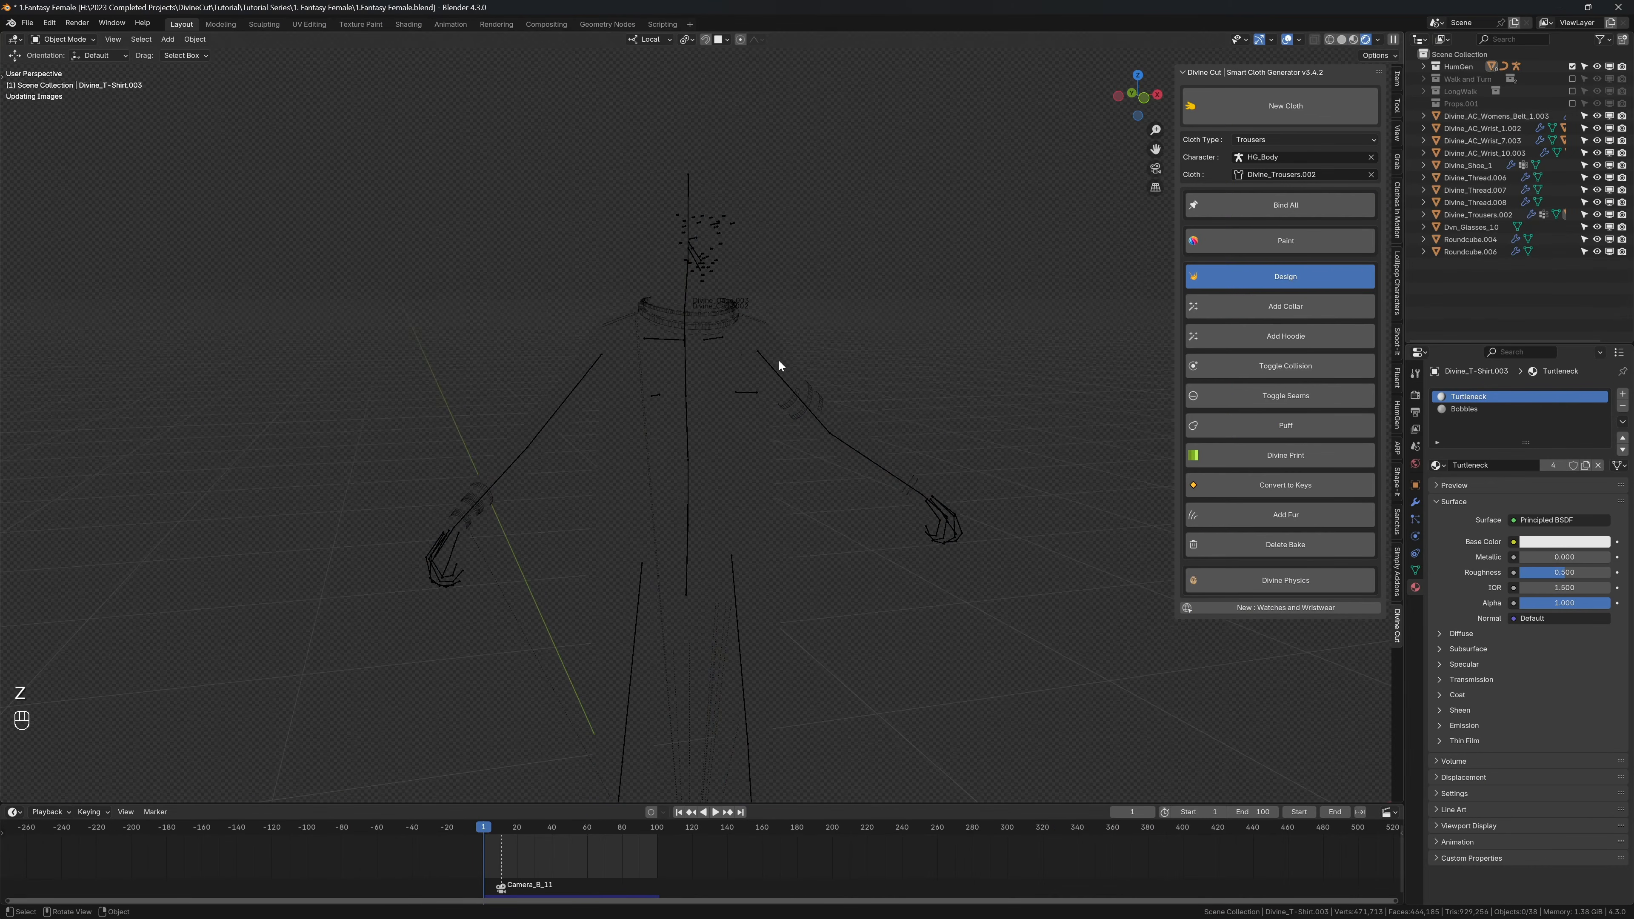
pyautogui.moveTo(776, 362); pyautogui.dragTo(772, 353, button='middle')
pyautogui.hotkey('shift', 'alt', 'z')
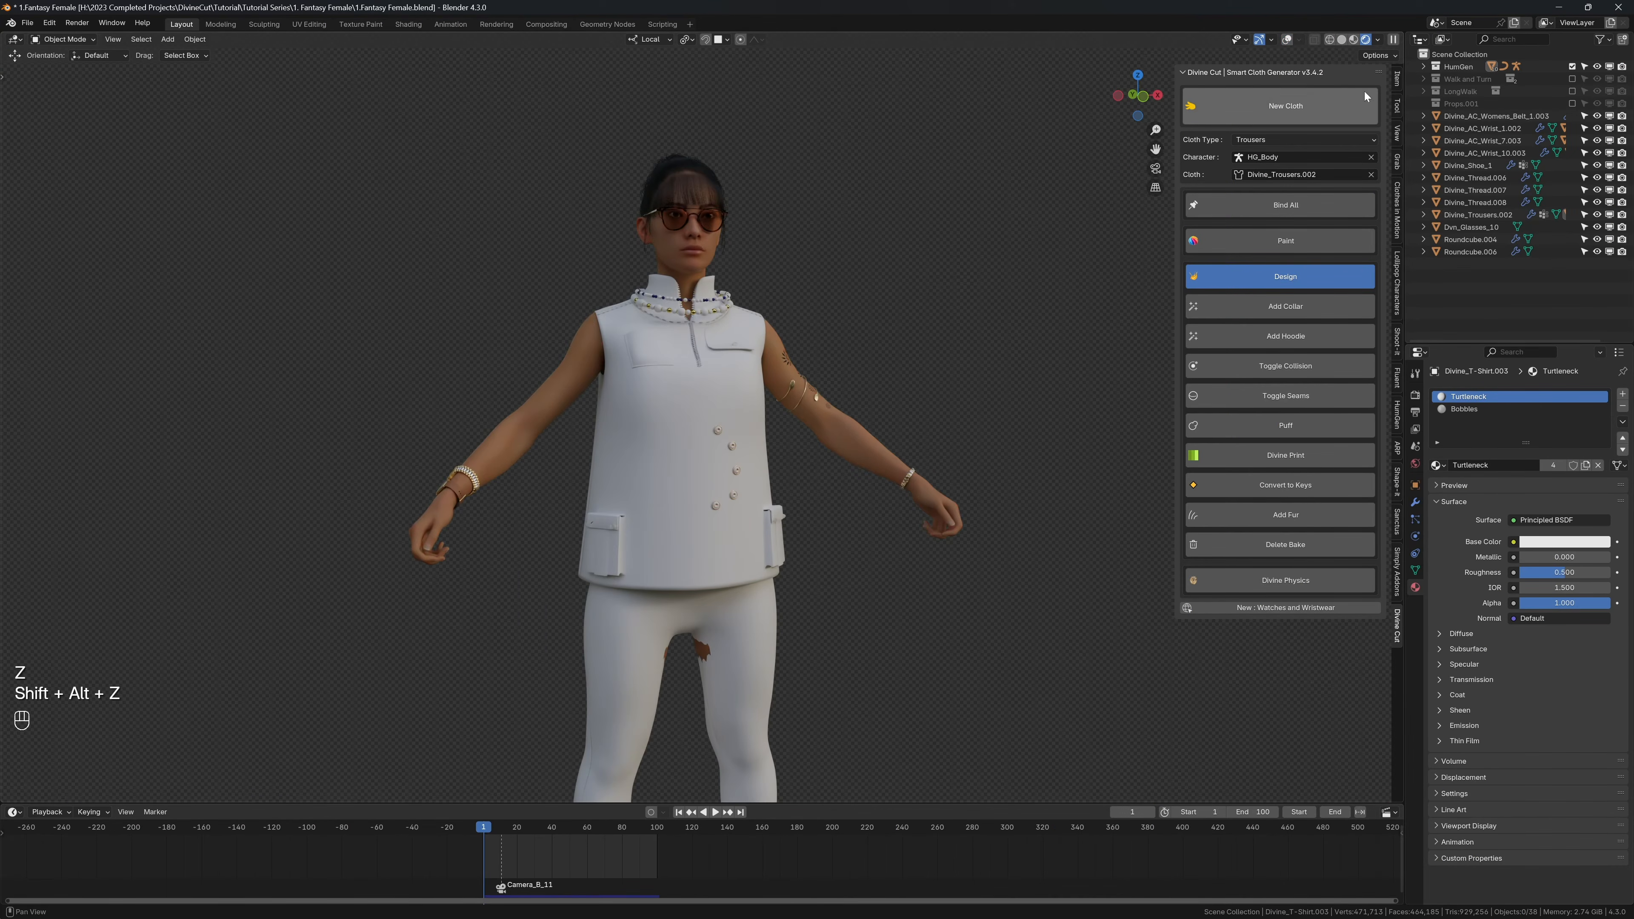
pyautogui.click(1572, 103)
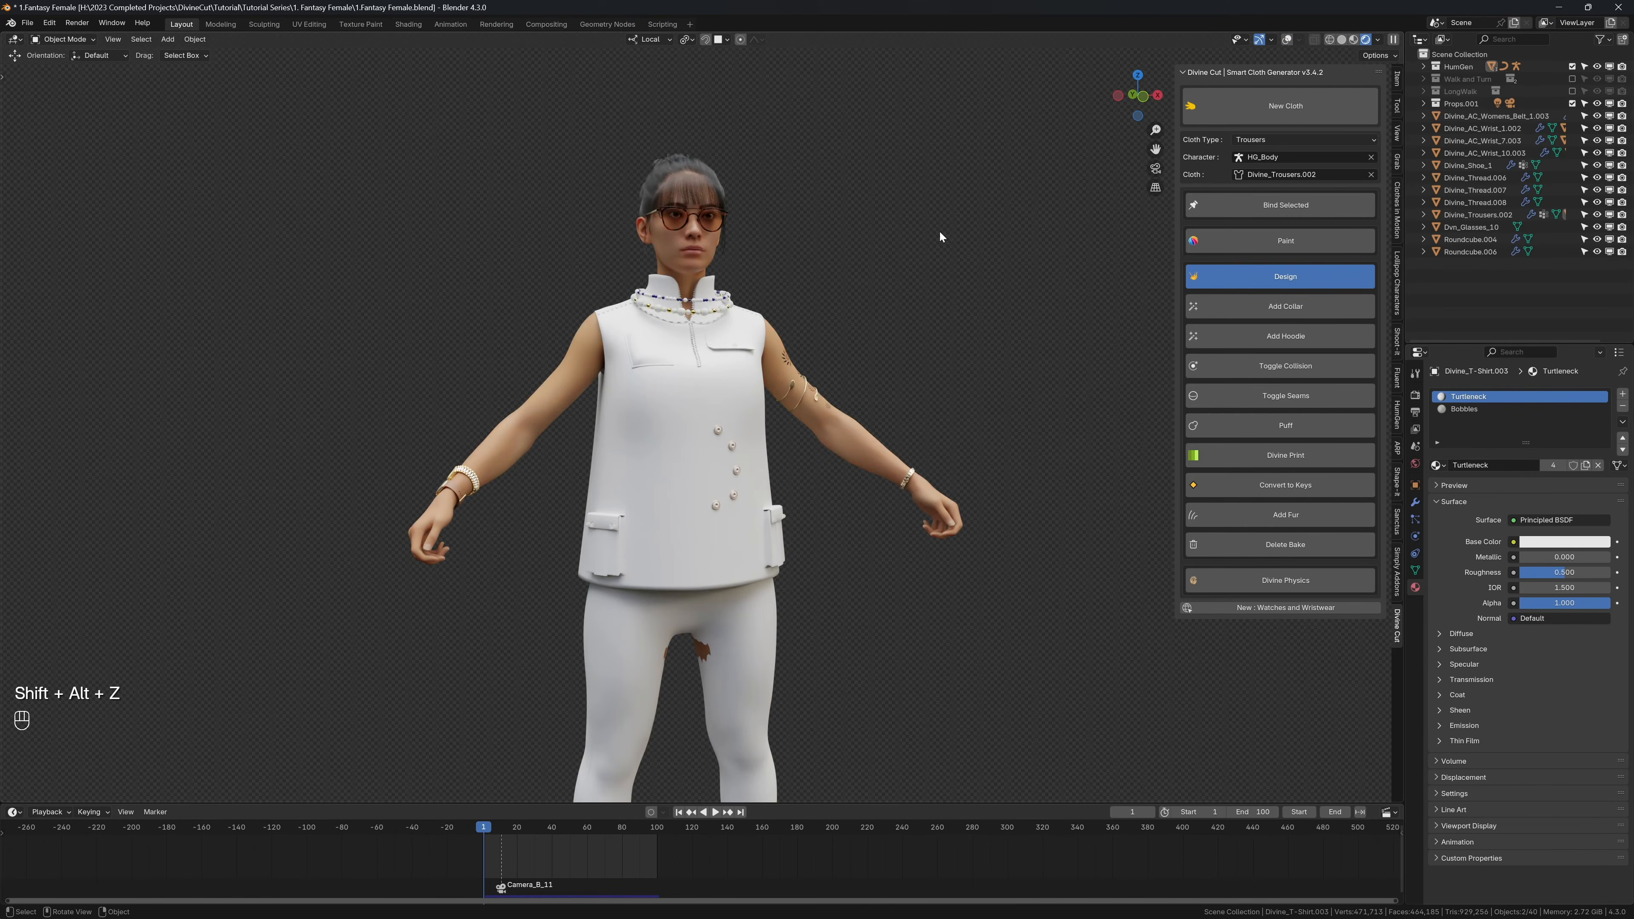
pyautogui.moveTo(941, 237); pyautogui.dragTo(840, 291, button='middle')
pyautogui.scroll(1, 840, 291)
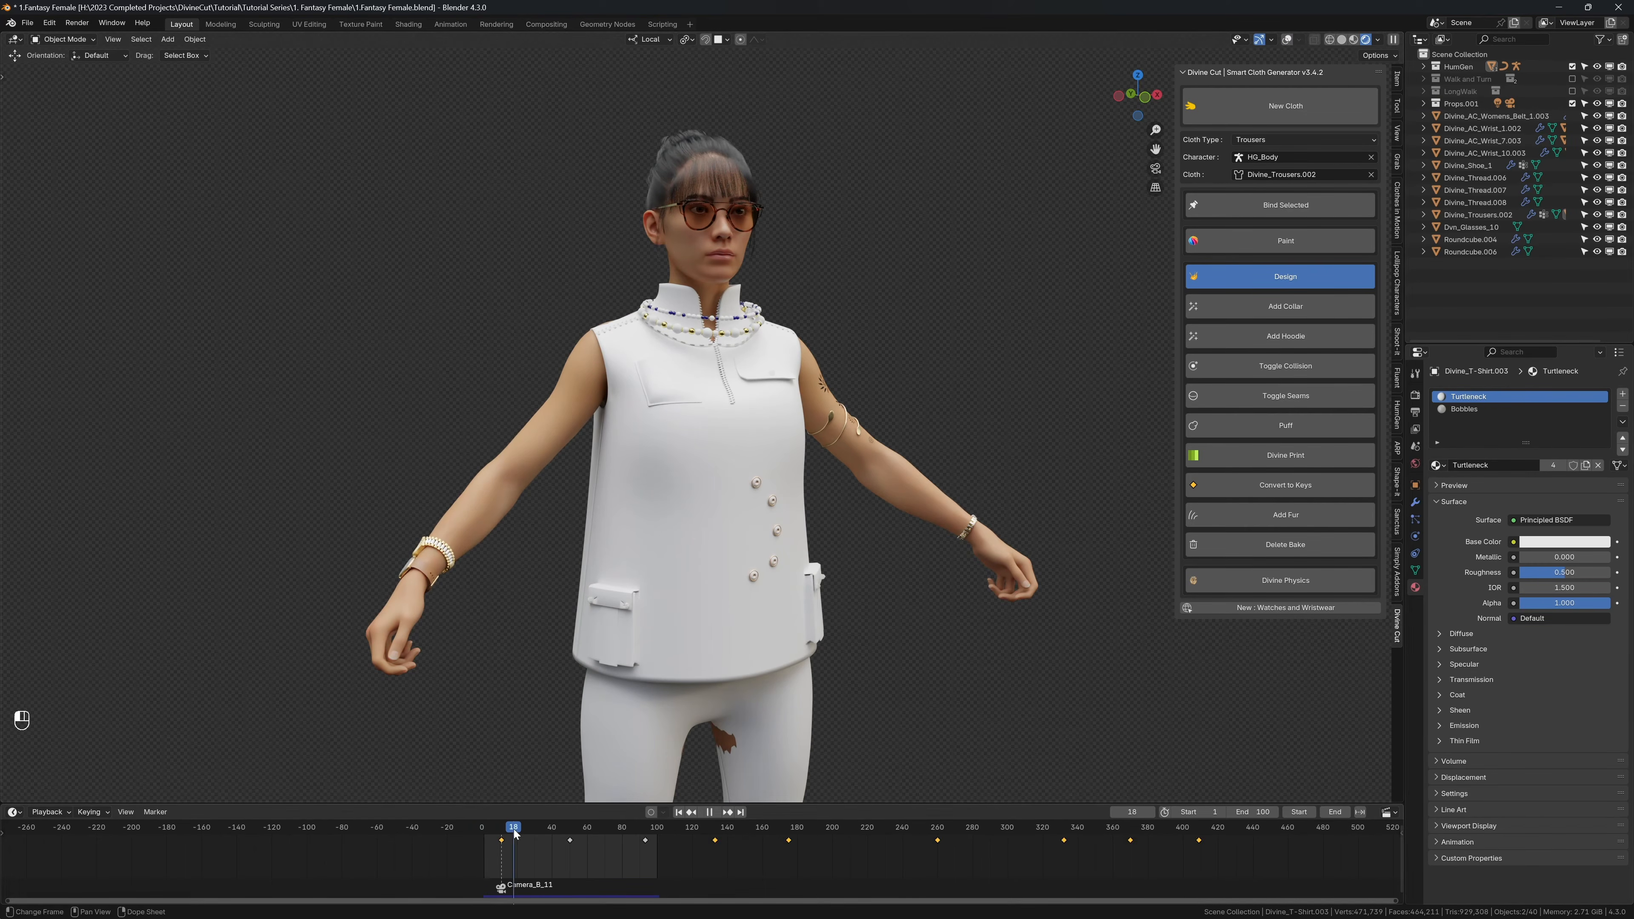
# Step: Split off an Asset Browser beside the viewport and load the Simply Fast - Materials Asset Library (unzip)
pyautogui.moveTo(761, 588); pyautogui.dragTo(784, 467, button='middle')
pyautogui.moveTo(3, 35); pyautogui.dragTo(393, 54)
pyautogui.hotkey('shift', 'F1')
pyautogui.click(29, 57)
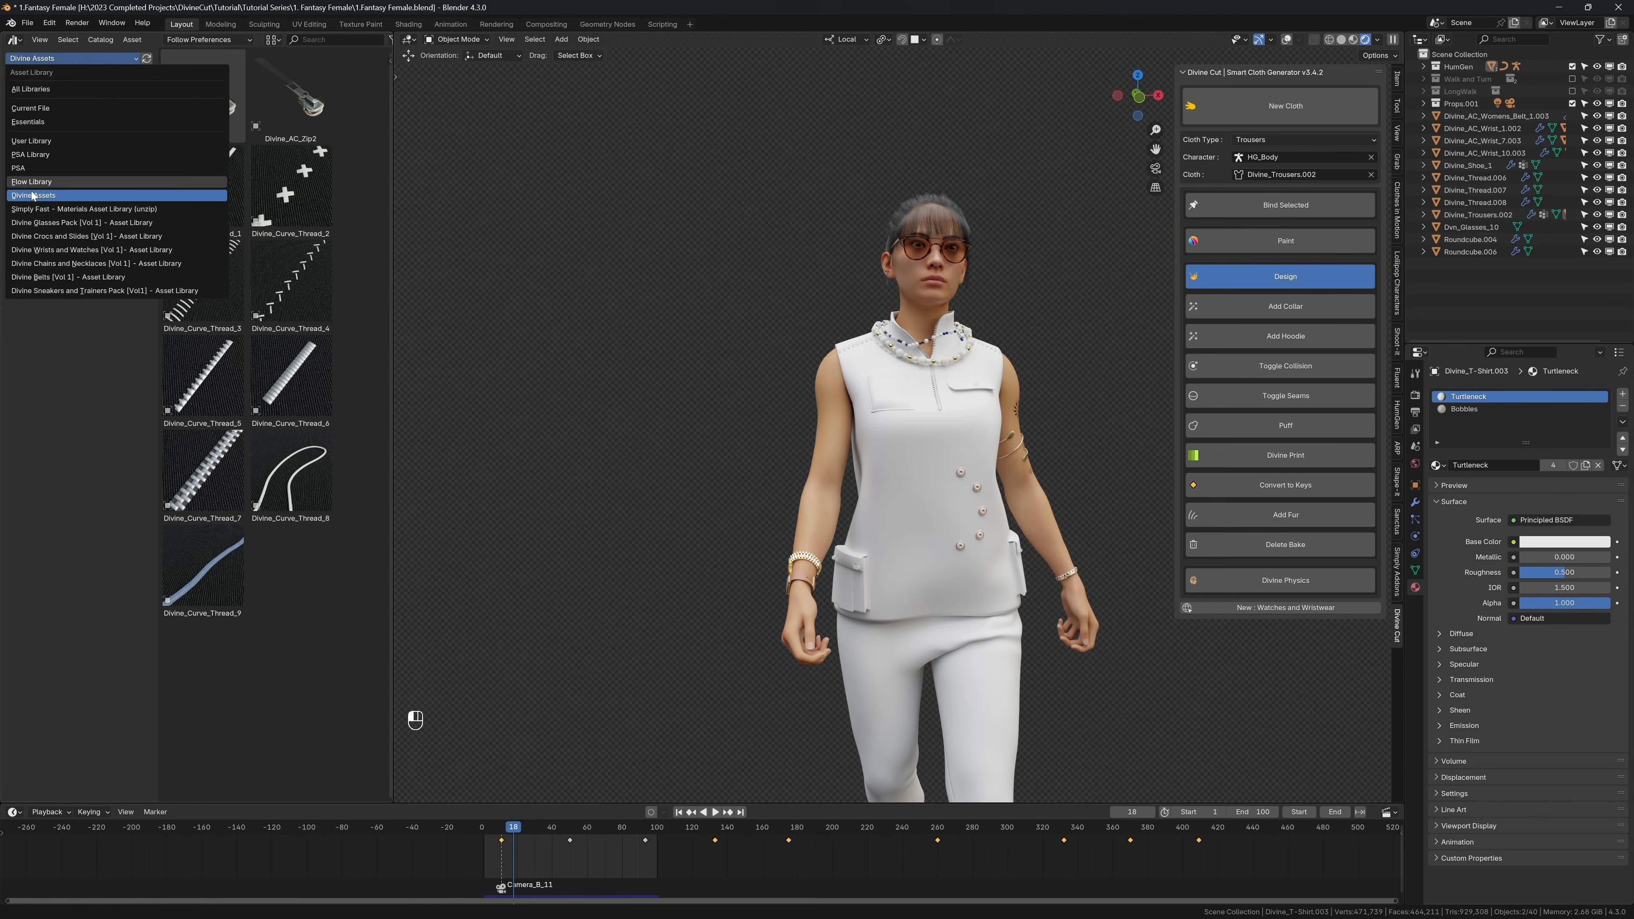
pyautogui.click(110, 196)
# Step: Browse the library's material categories, from Fabric and Glass through Leather, Metal and Paint to Stone, Wall and Wood
pyautogui.click(41, 107)
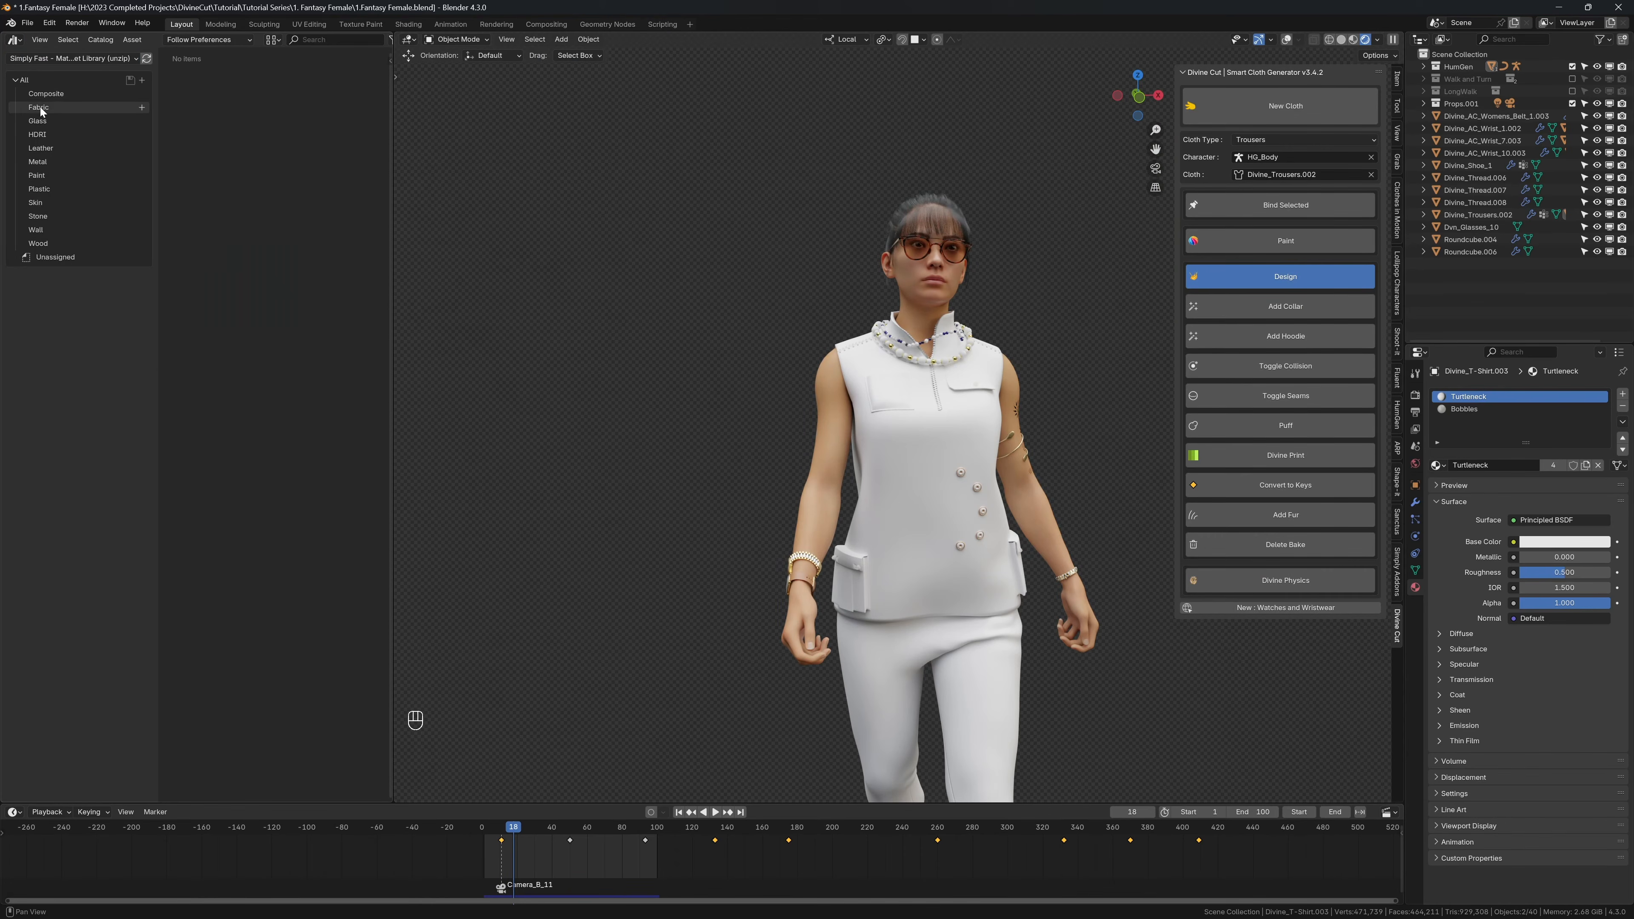
pyautogui.click(43, 121)
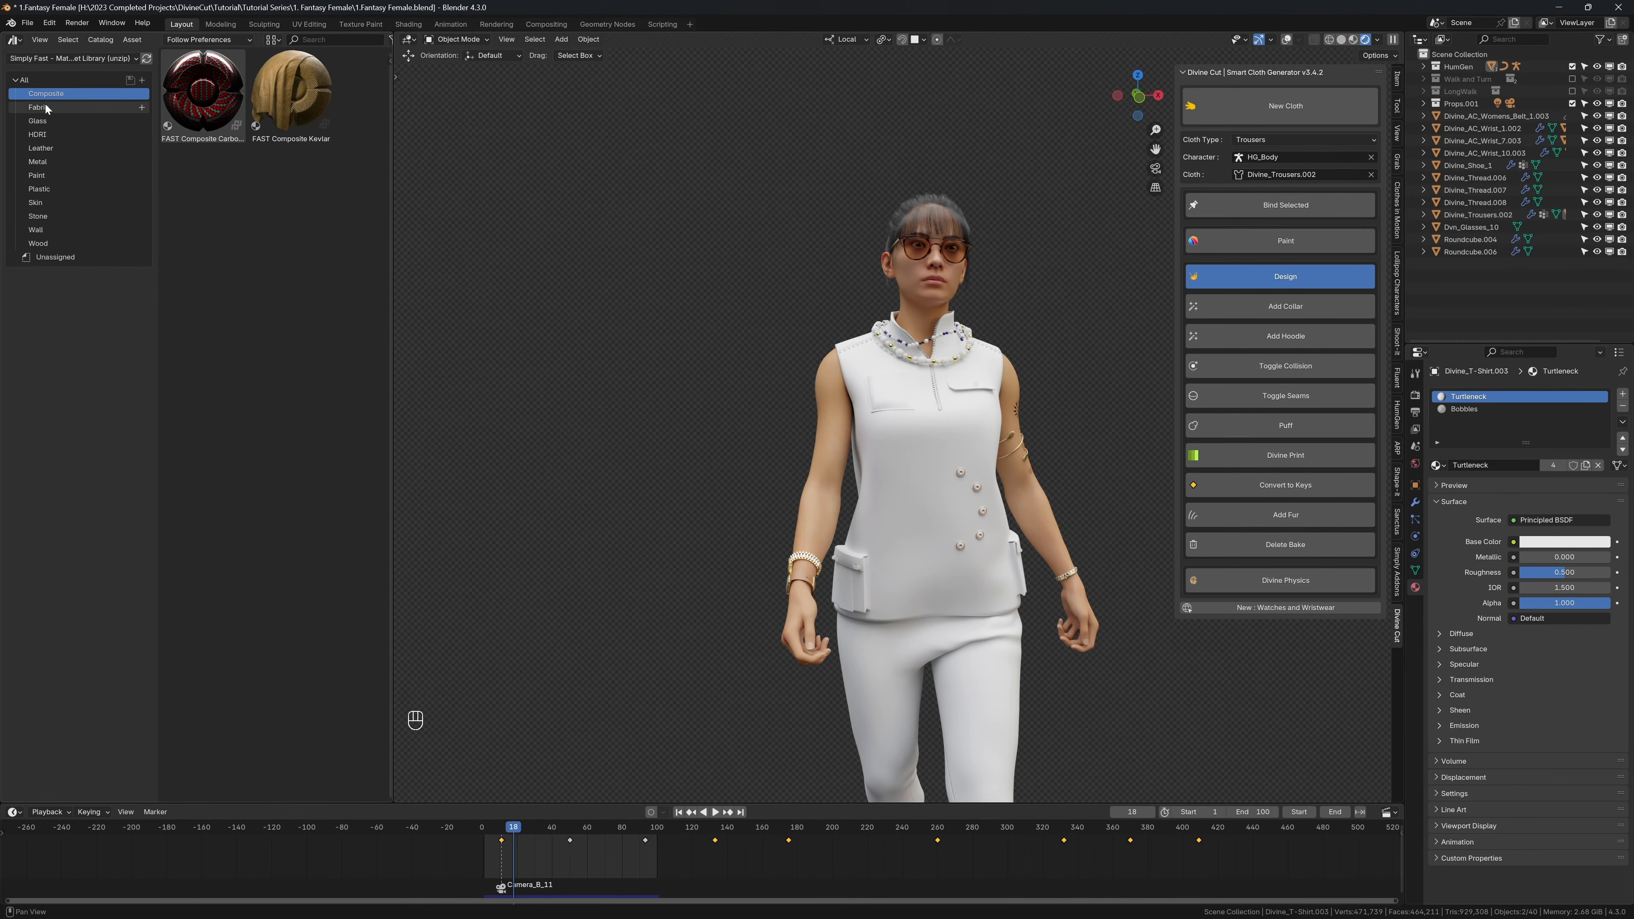
pyautogui.click(42, 134)
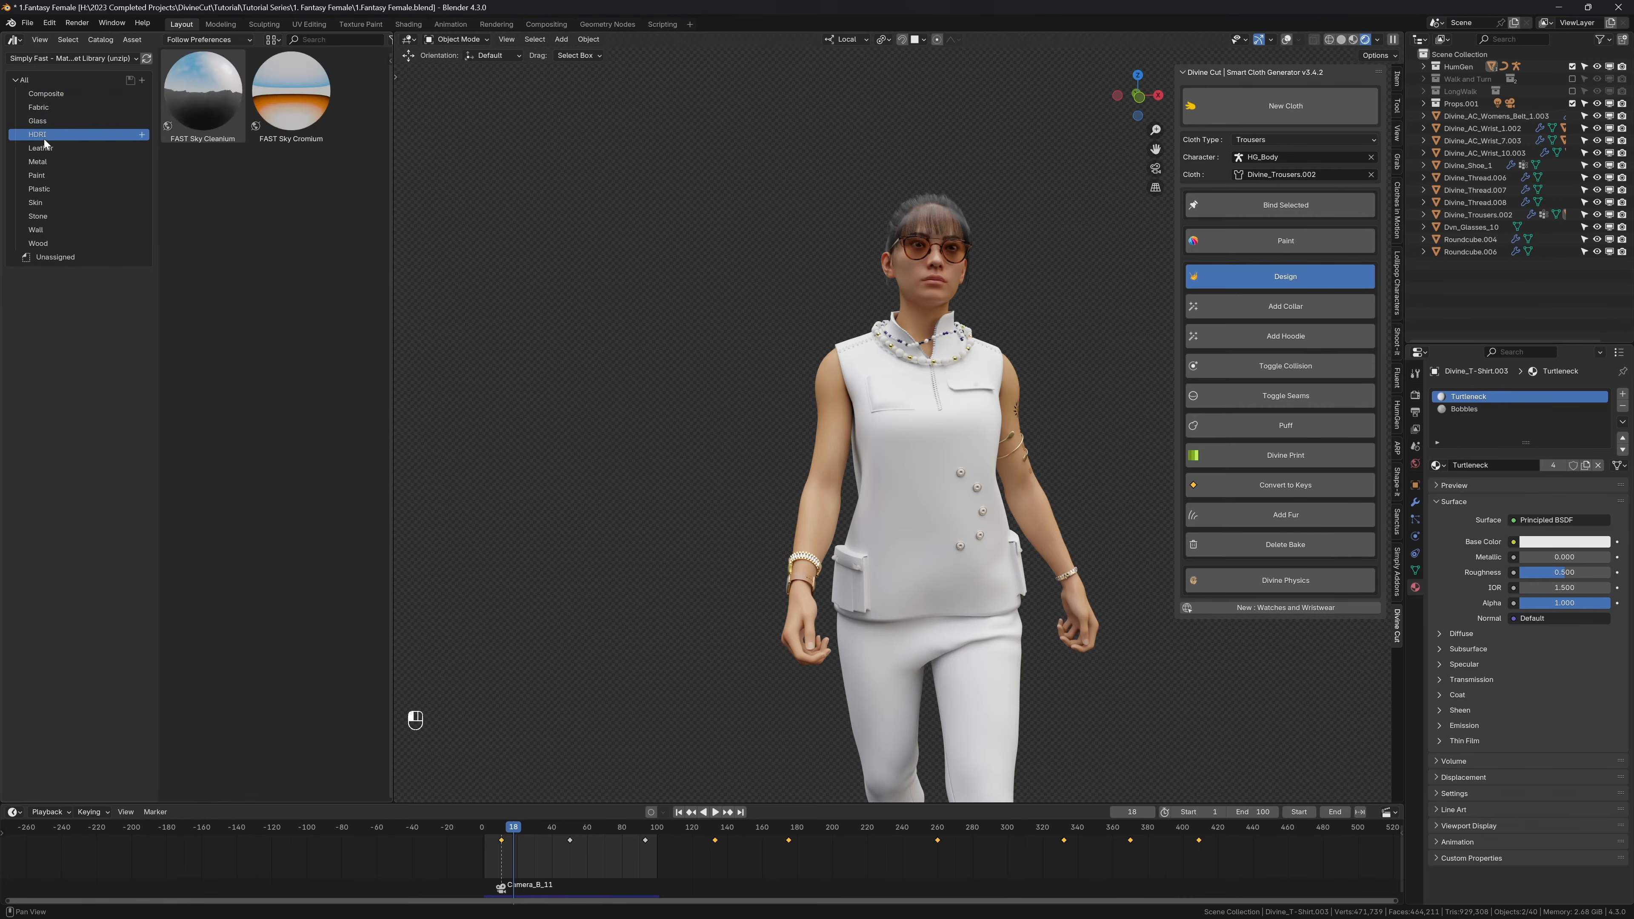
pyautogui.click(43, 148)
pyautogui.click(43, 162)
pyautogui.click(38, 175)
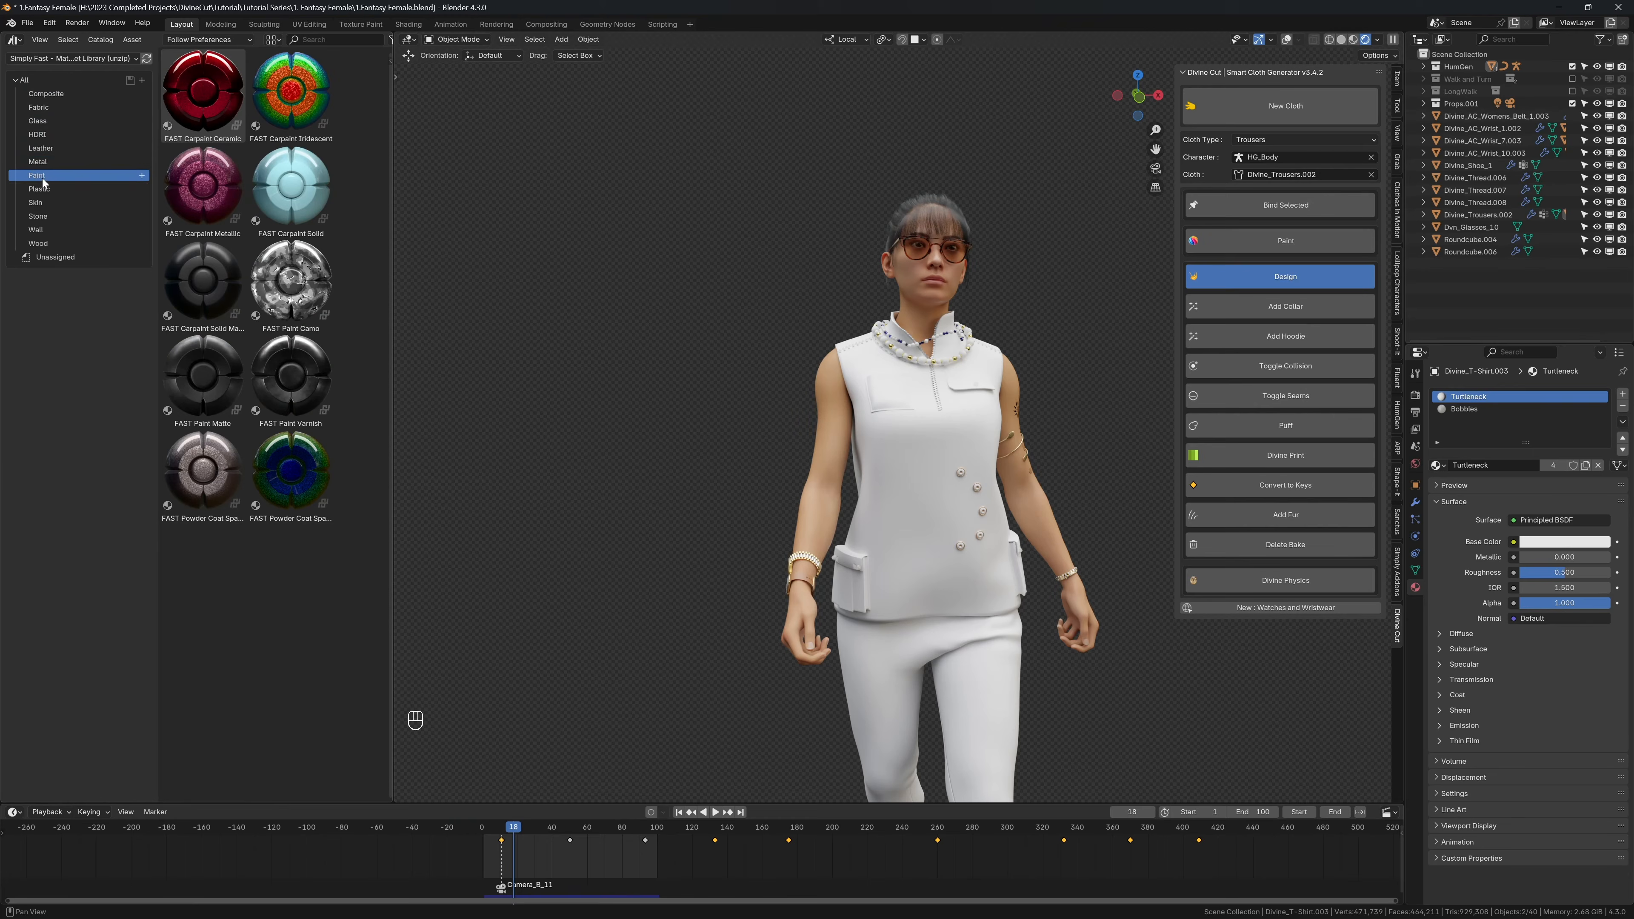
pyautogui.click(40, 188)
pyautogui.click(40, 204)
pyautogui.click(39, 216)
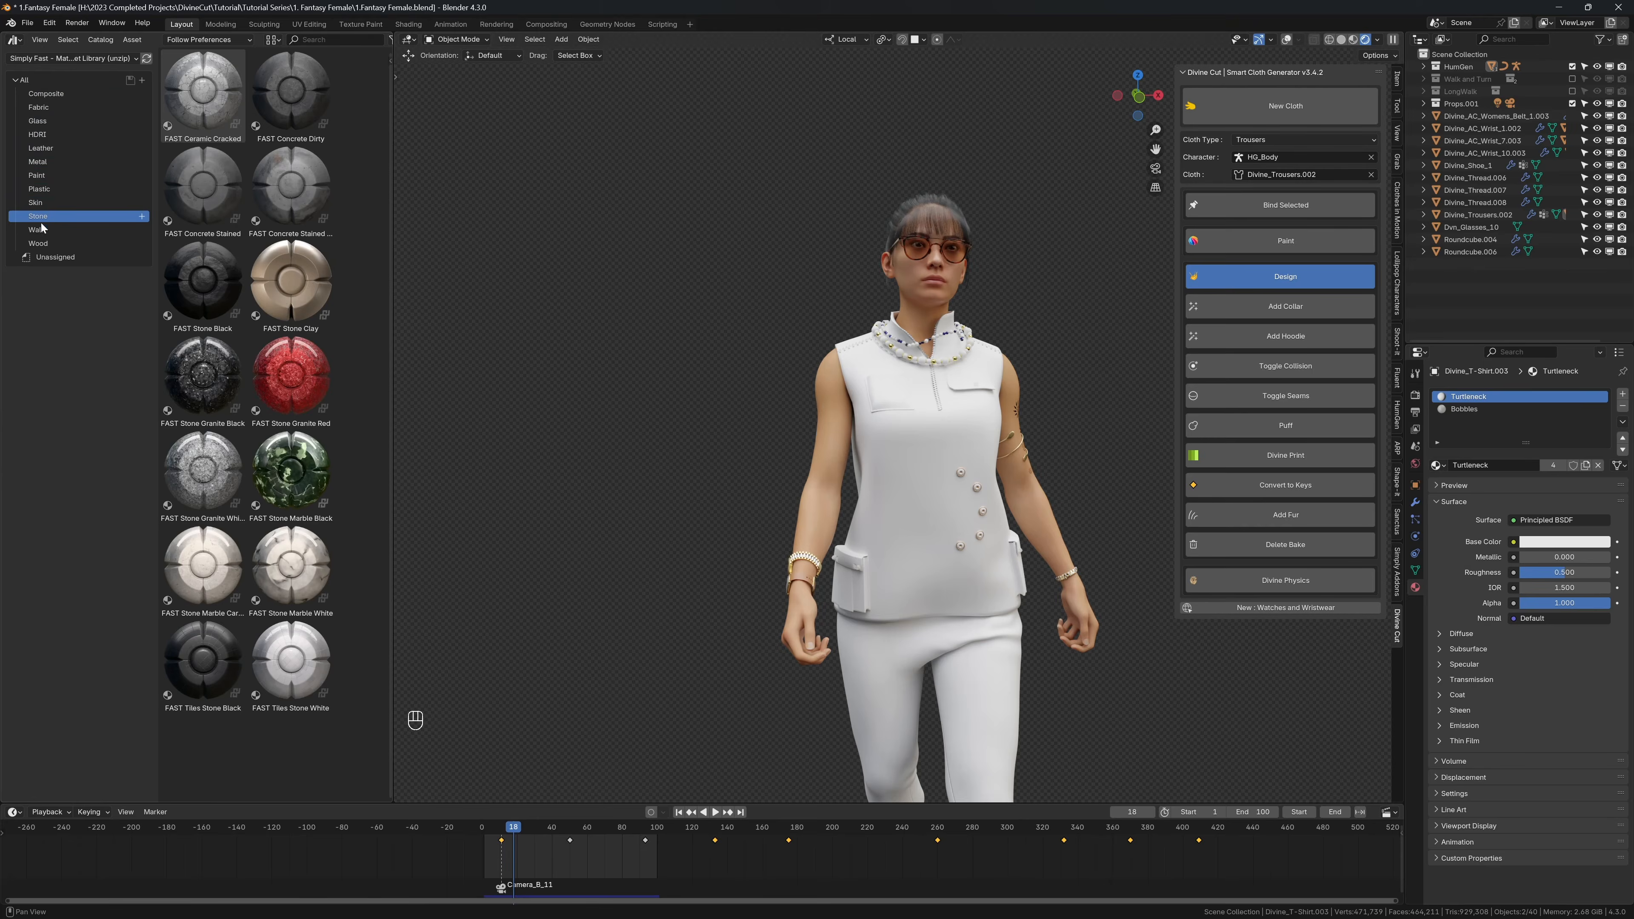
pyautogui.click(38, 230)
pyautogui.click(40, 243)
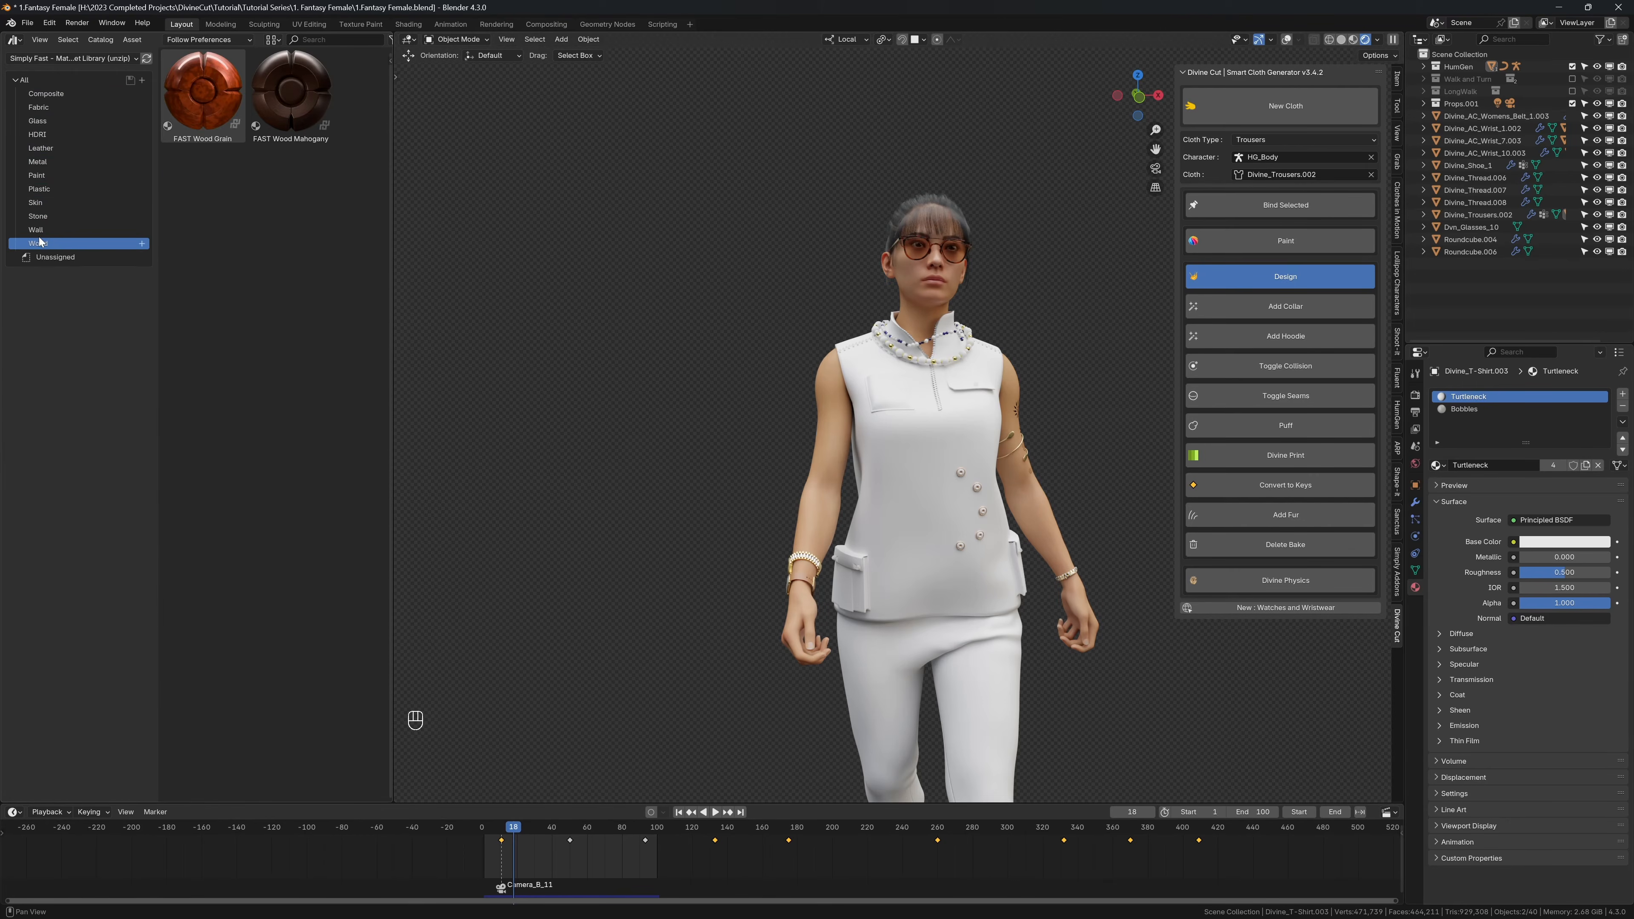
# Step: Widen the Fabric material listing and apply FAST Fabric Camo Woodland to the sleeveless shirt
pyautogui.click(48, 108)
pyautogui.moveTo(392, 209); pyautogui.dragTo(440, 209)
pyautogui.moveTo(291, 179); pyautogui.dragTo(914, 400)
# Step: Hide the chest and lower pockets on the shirt
pyautogui.click(912, 395)
pyautogui.keyDown('shift'); pyautogui.click(979, 382); pyautogui.keyUp('shift')
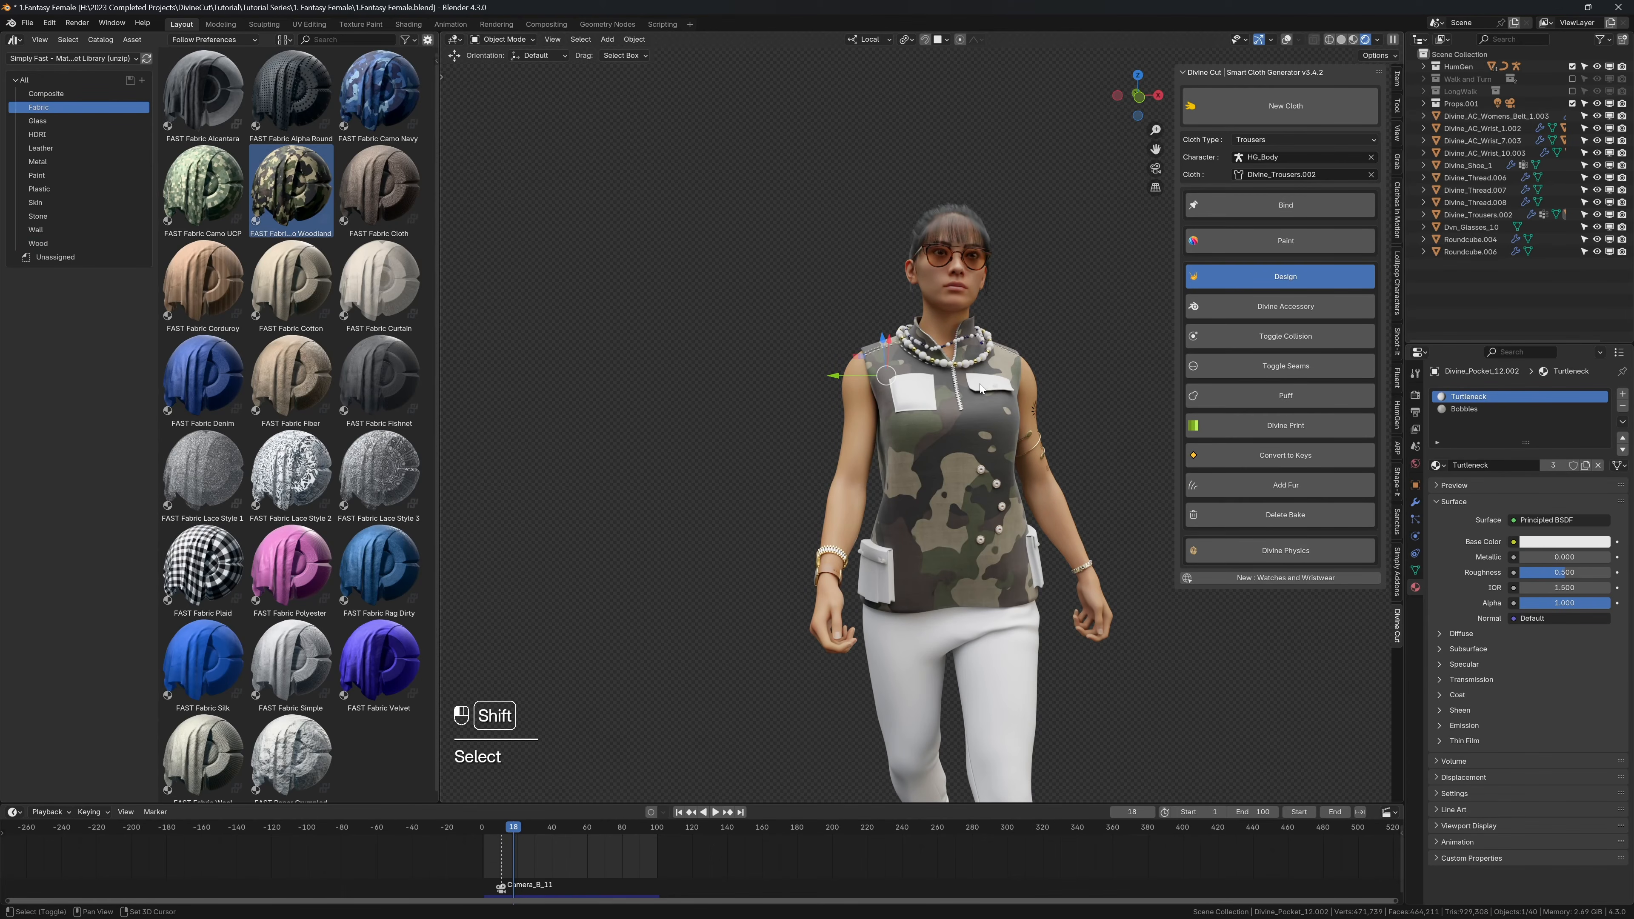
pyautogui.keyDown('shift'); pyautogui.click(879, 557); pyautogui.keyUp('shift')
pyautogui.press('h')
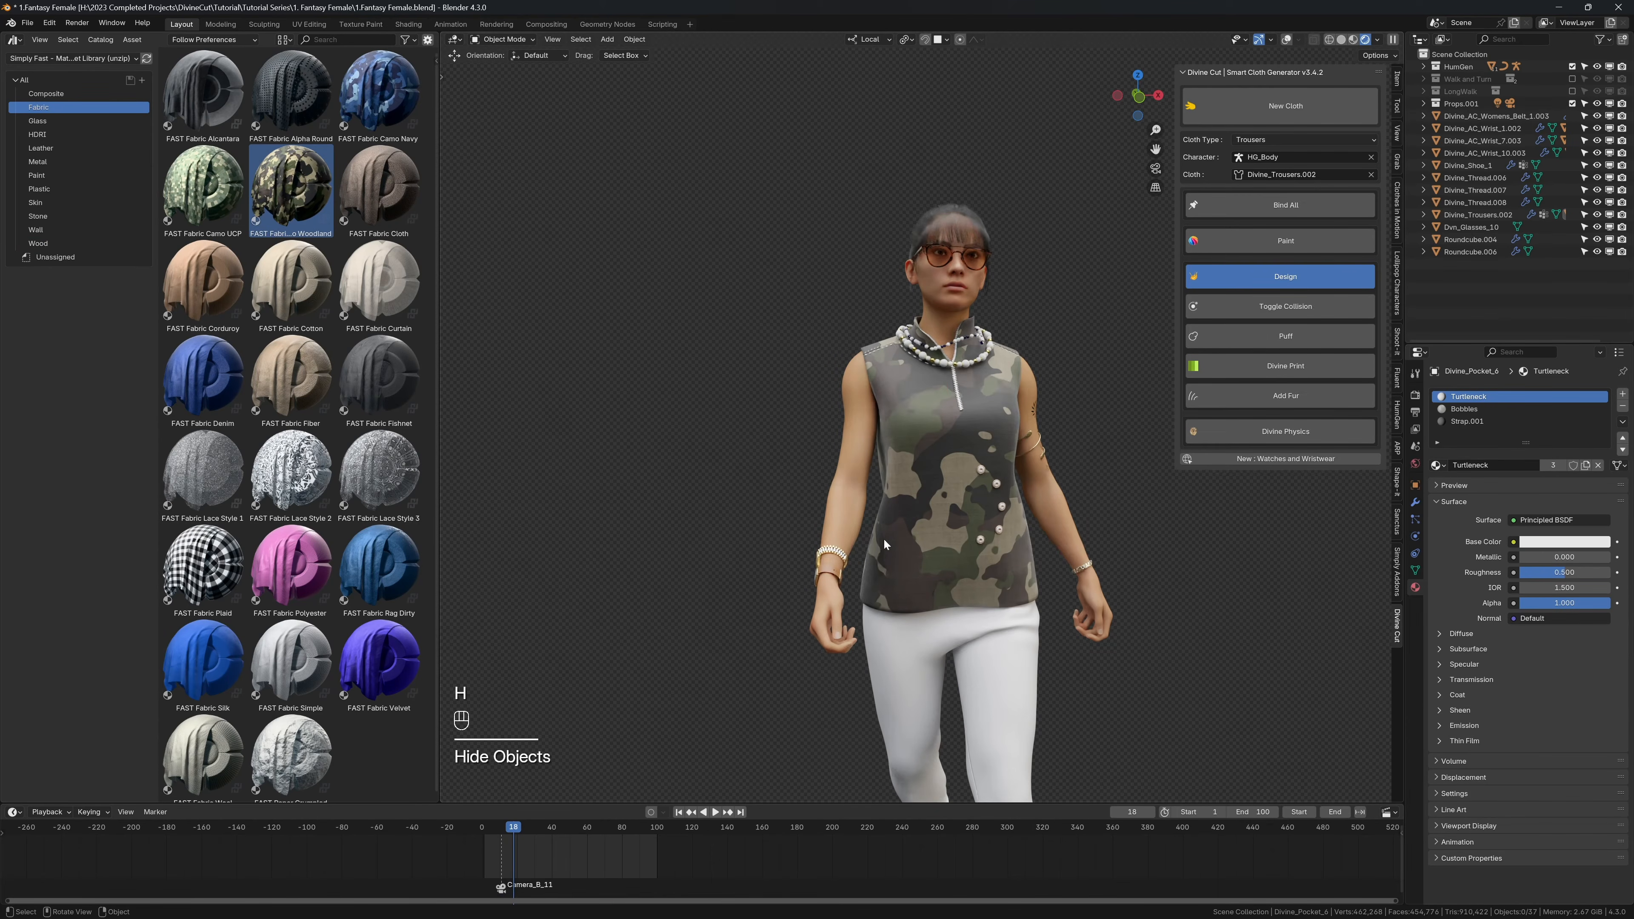
# Step: Set the shirt's camo material hue to 0.491 and saturation to 1.447
pyautogui.scroll(4, 909, 423)
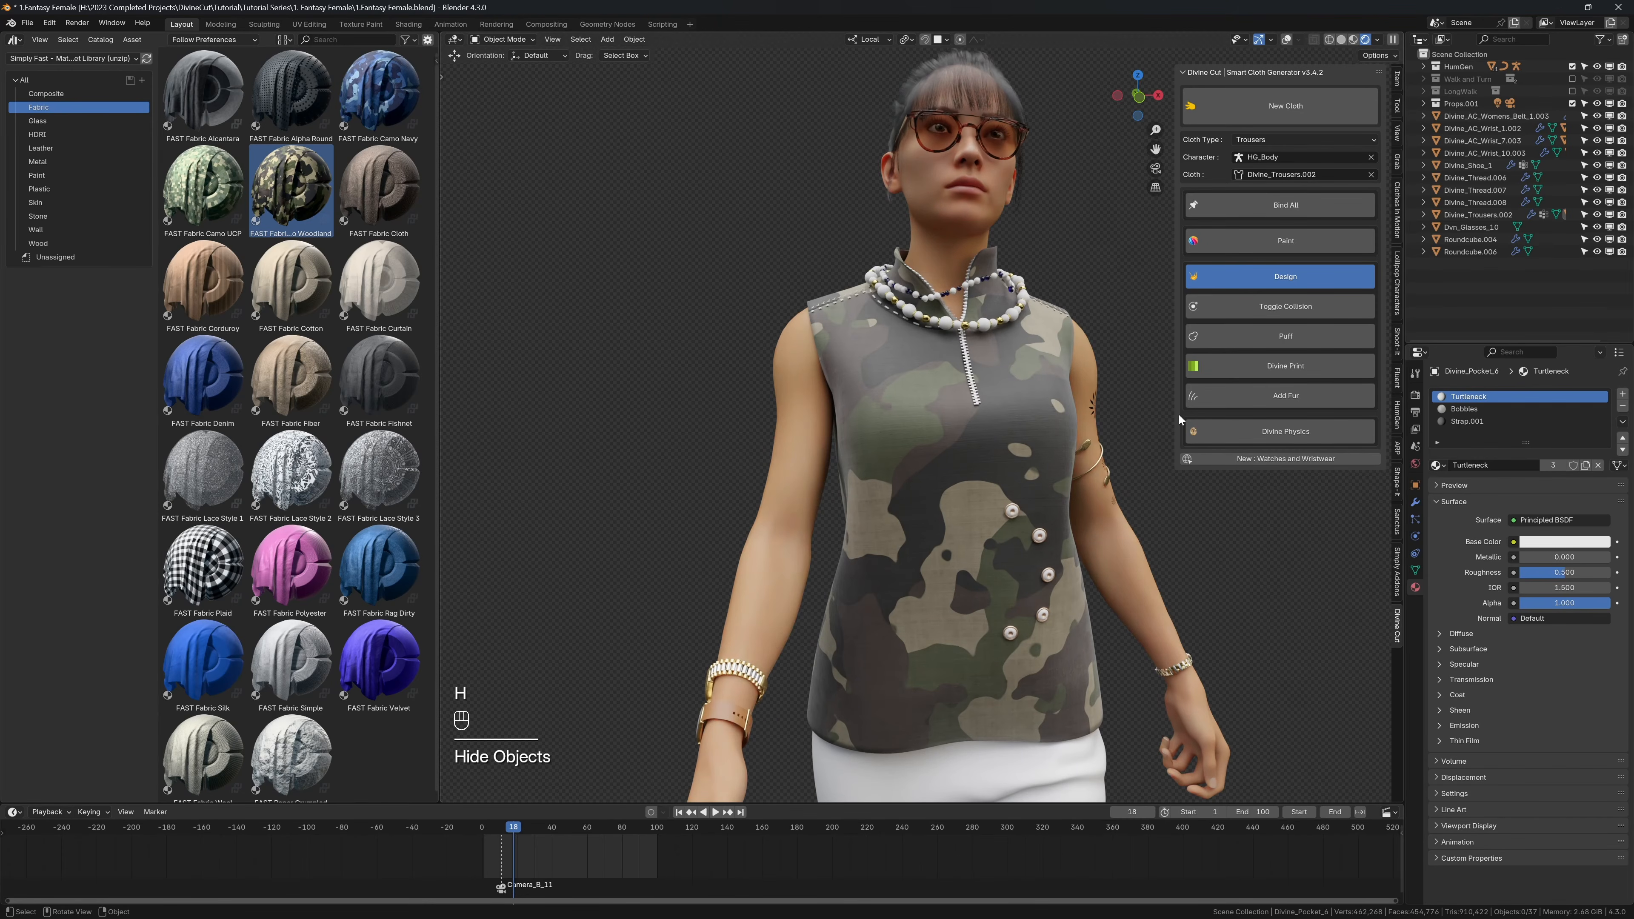
pyautogui.hotkey('shift', 'alt', 'z')
pyautogui.hotkey('shift', 'alt', 'z')
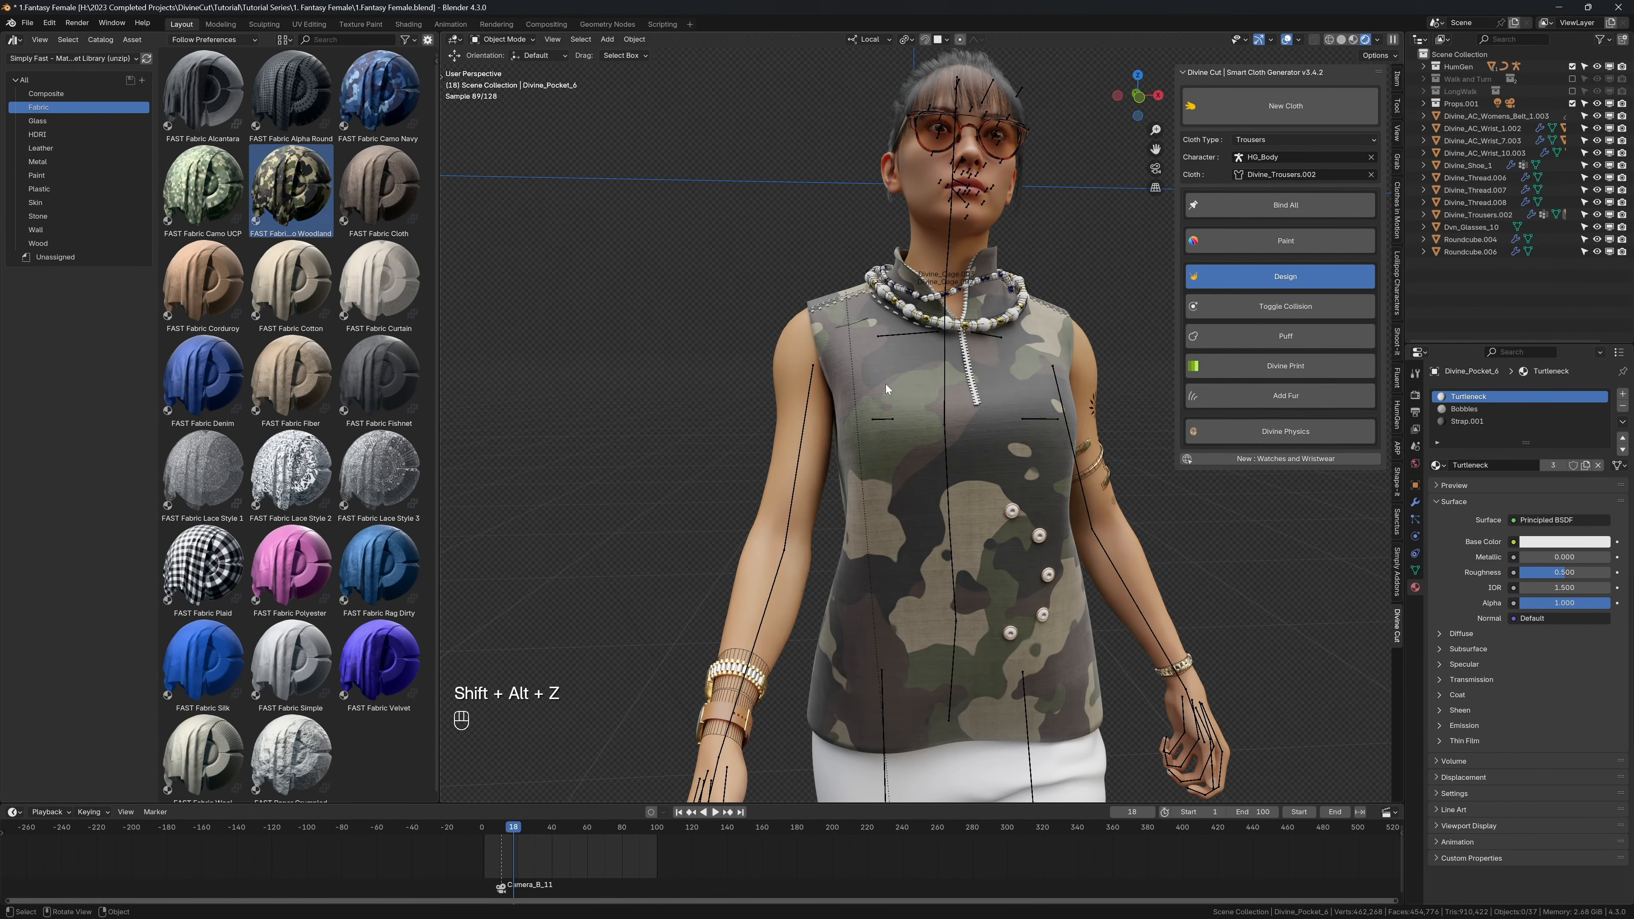
pyautogui.click(886, 385)
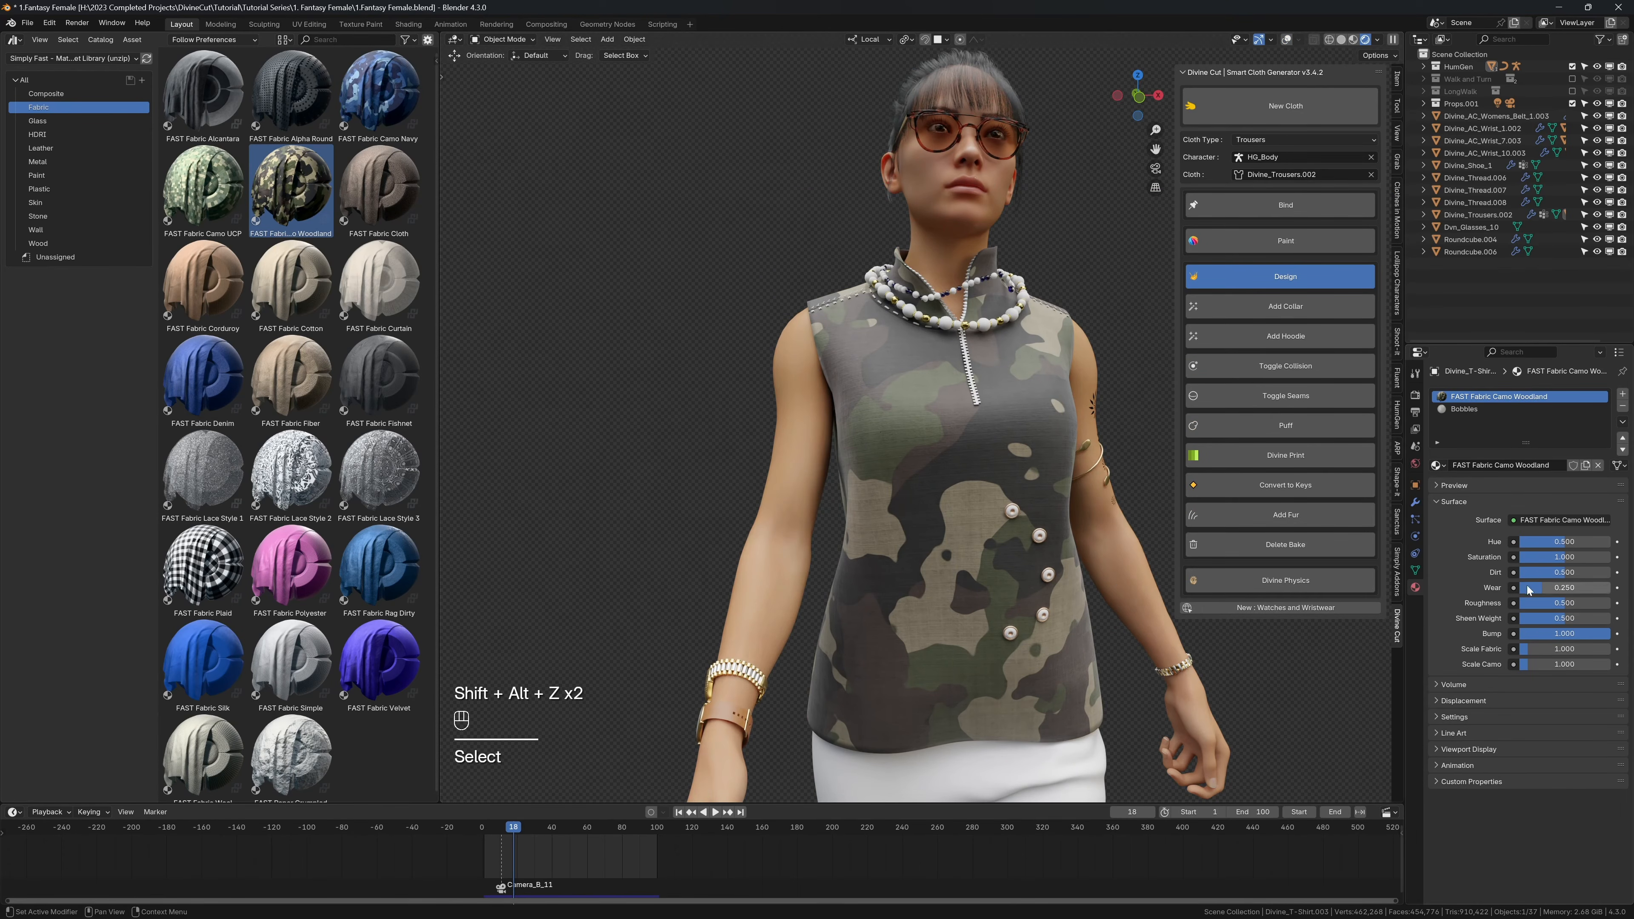
pyautogui.moveTo(1539, 548); pyautogui.dragTo(1561, 559)
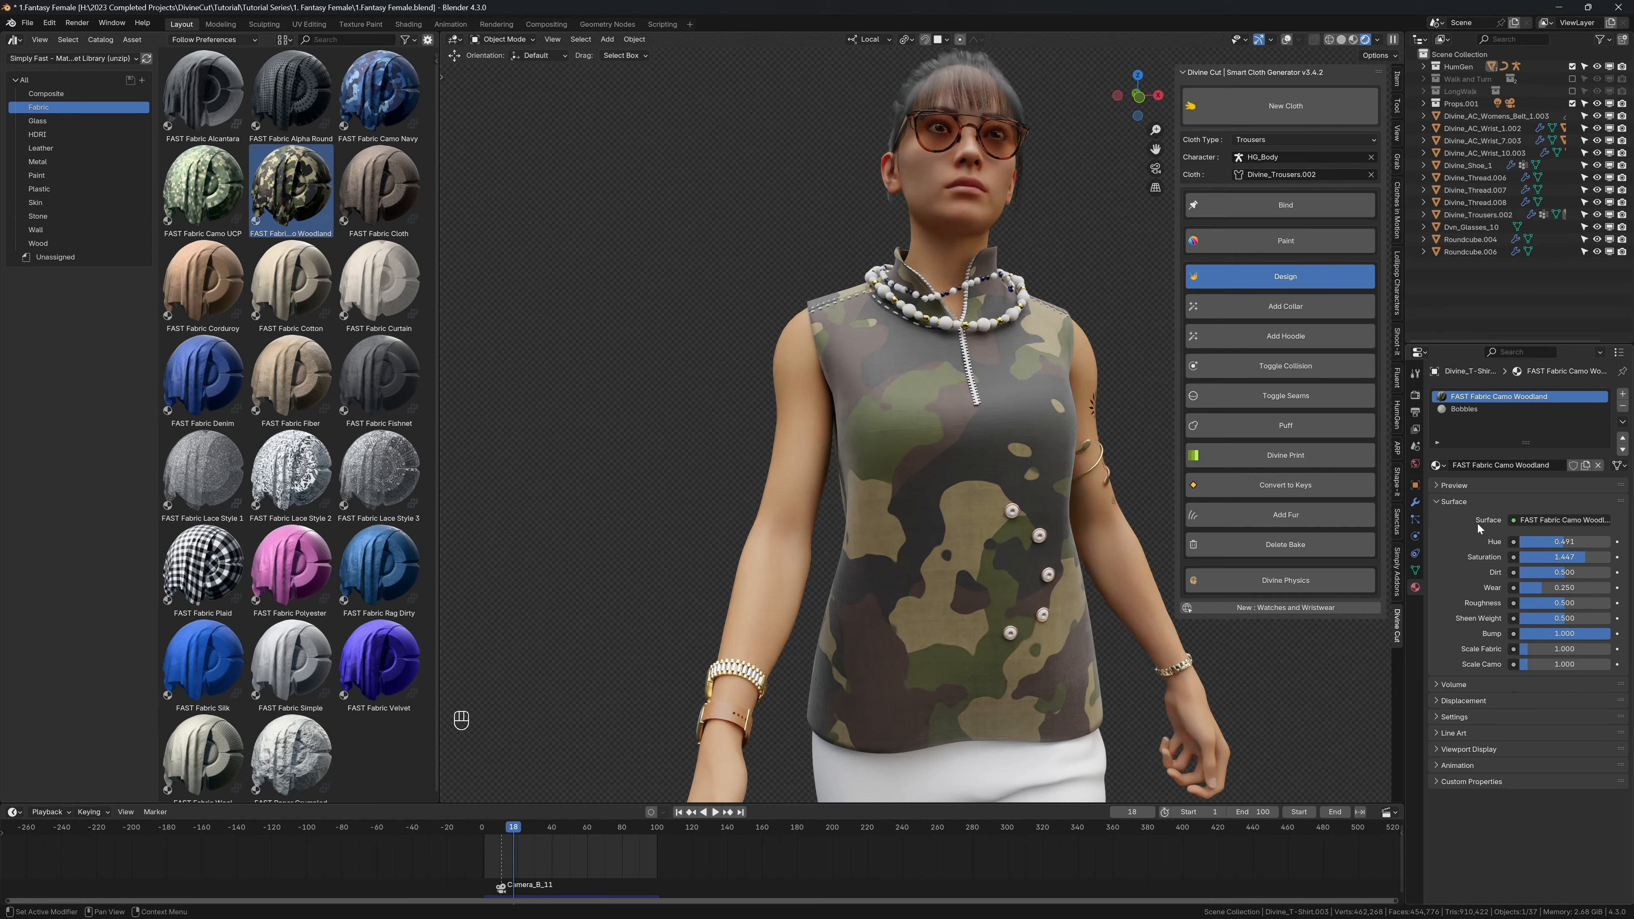
# Step: Try the FAST Fabric Camo UCP, Curtain, Fiber and Rag Dirty materials on the shirt one after another
pyautogui.moveTo(203, 187); pyautogui.dragTo(948, 451)
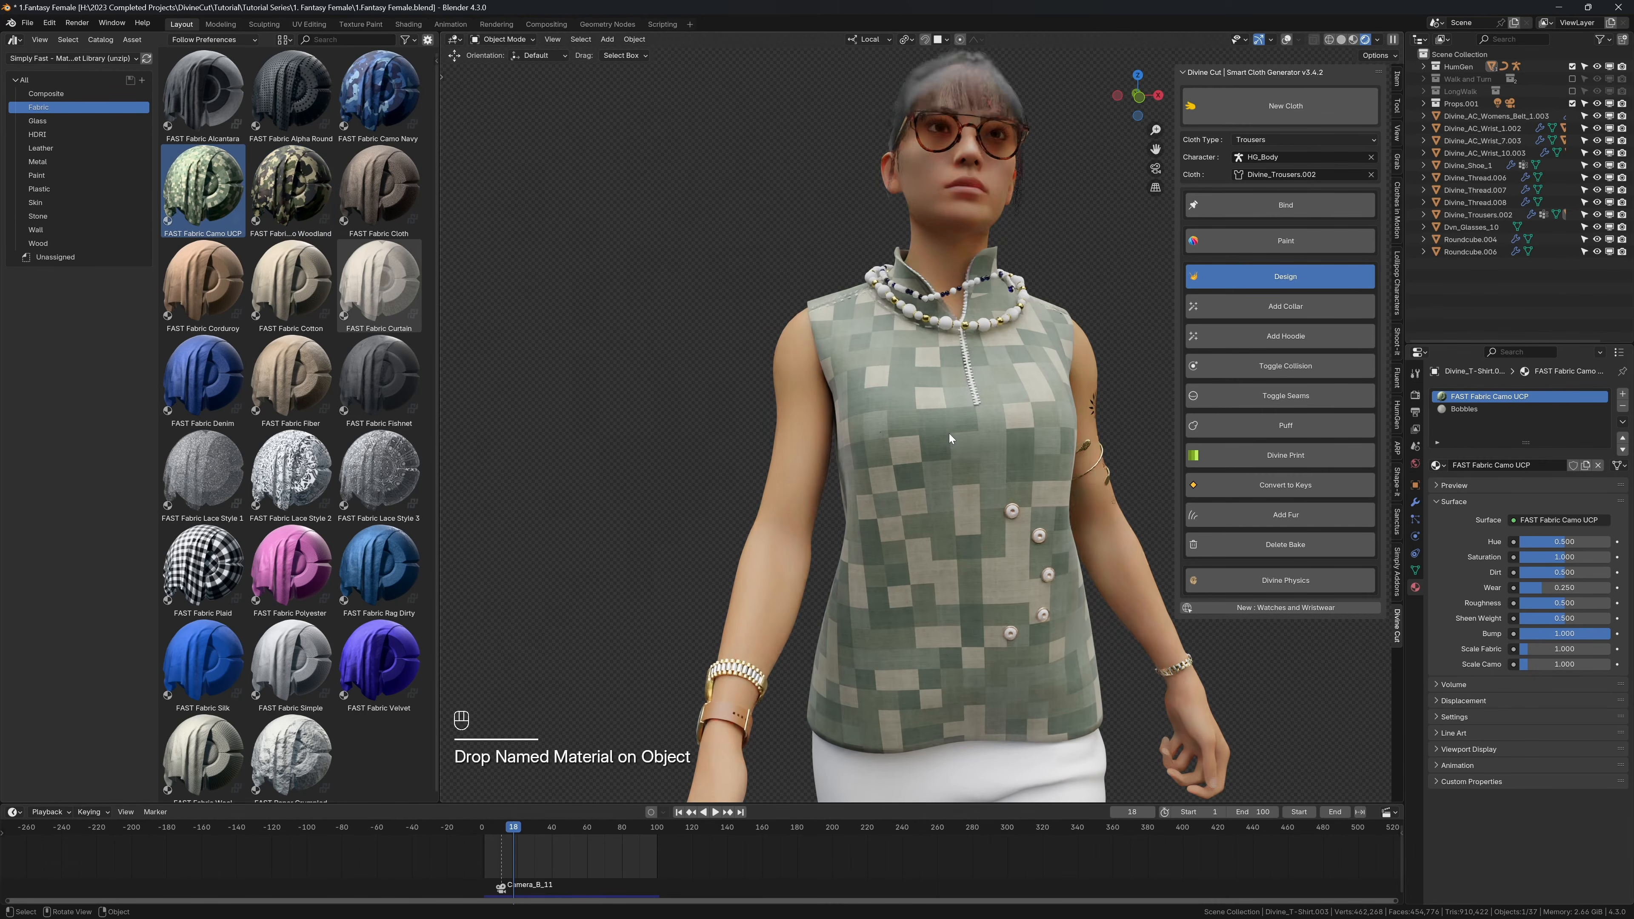
pyautogui.moveTo(360, 290); pyautogui.dragTo(861, 452)
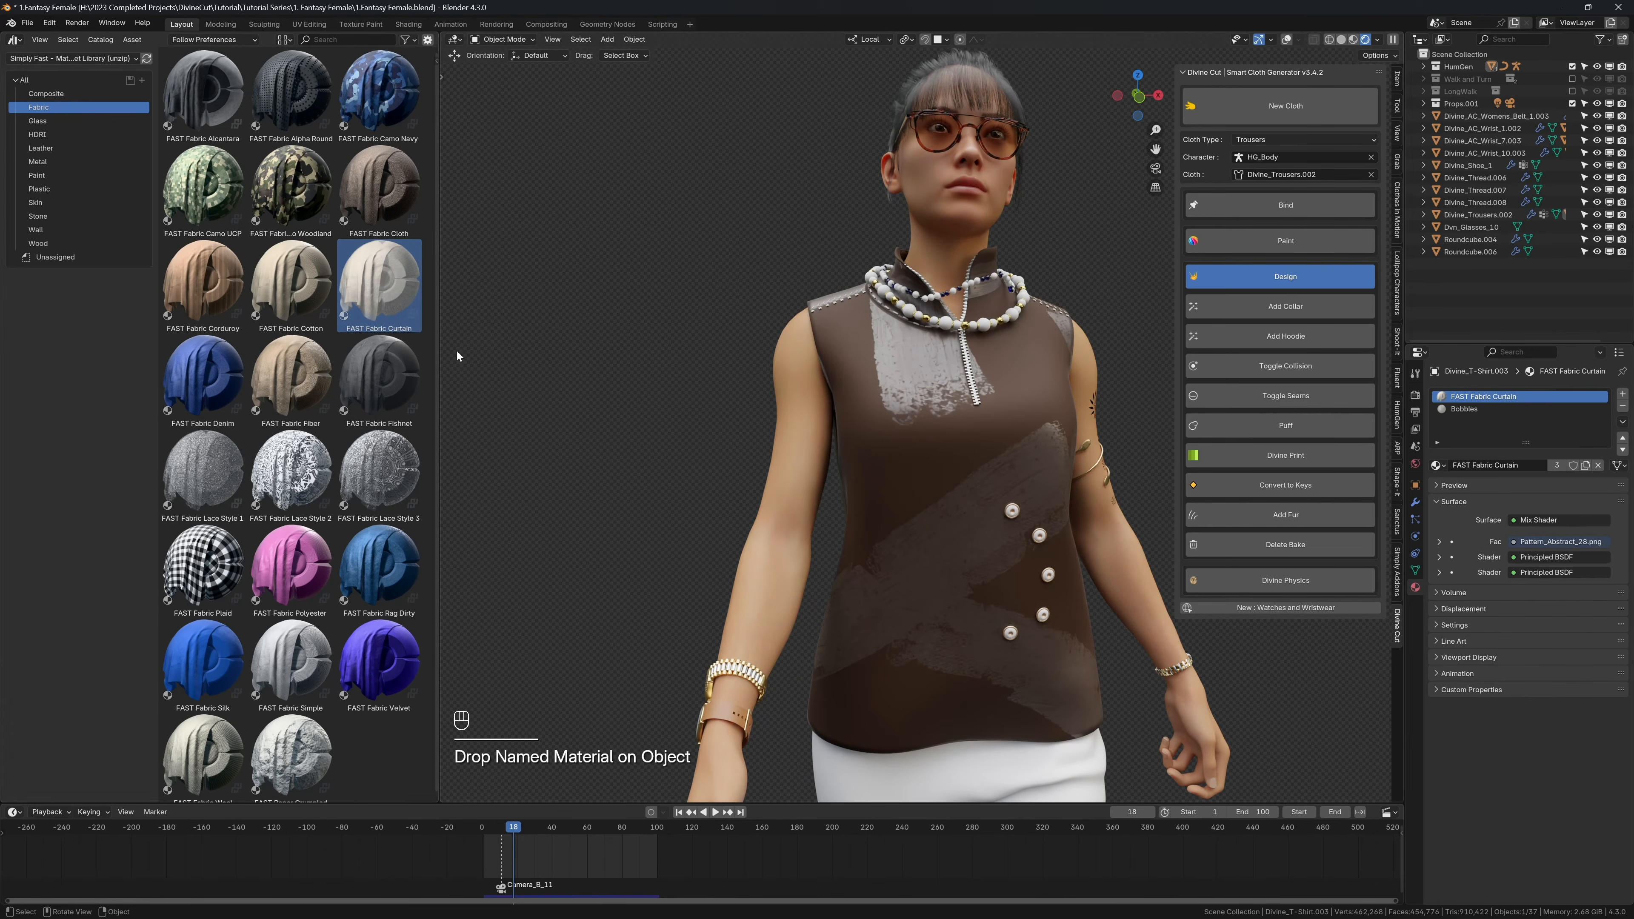
pyautogui.moveTo(290, 379); pyautogui.dragTo(964, 555)
pyautogui.moveTo(379, 570); pyautogui.dragTo(889, 576)
pyautogui.scroll(1, 907, 494)
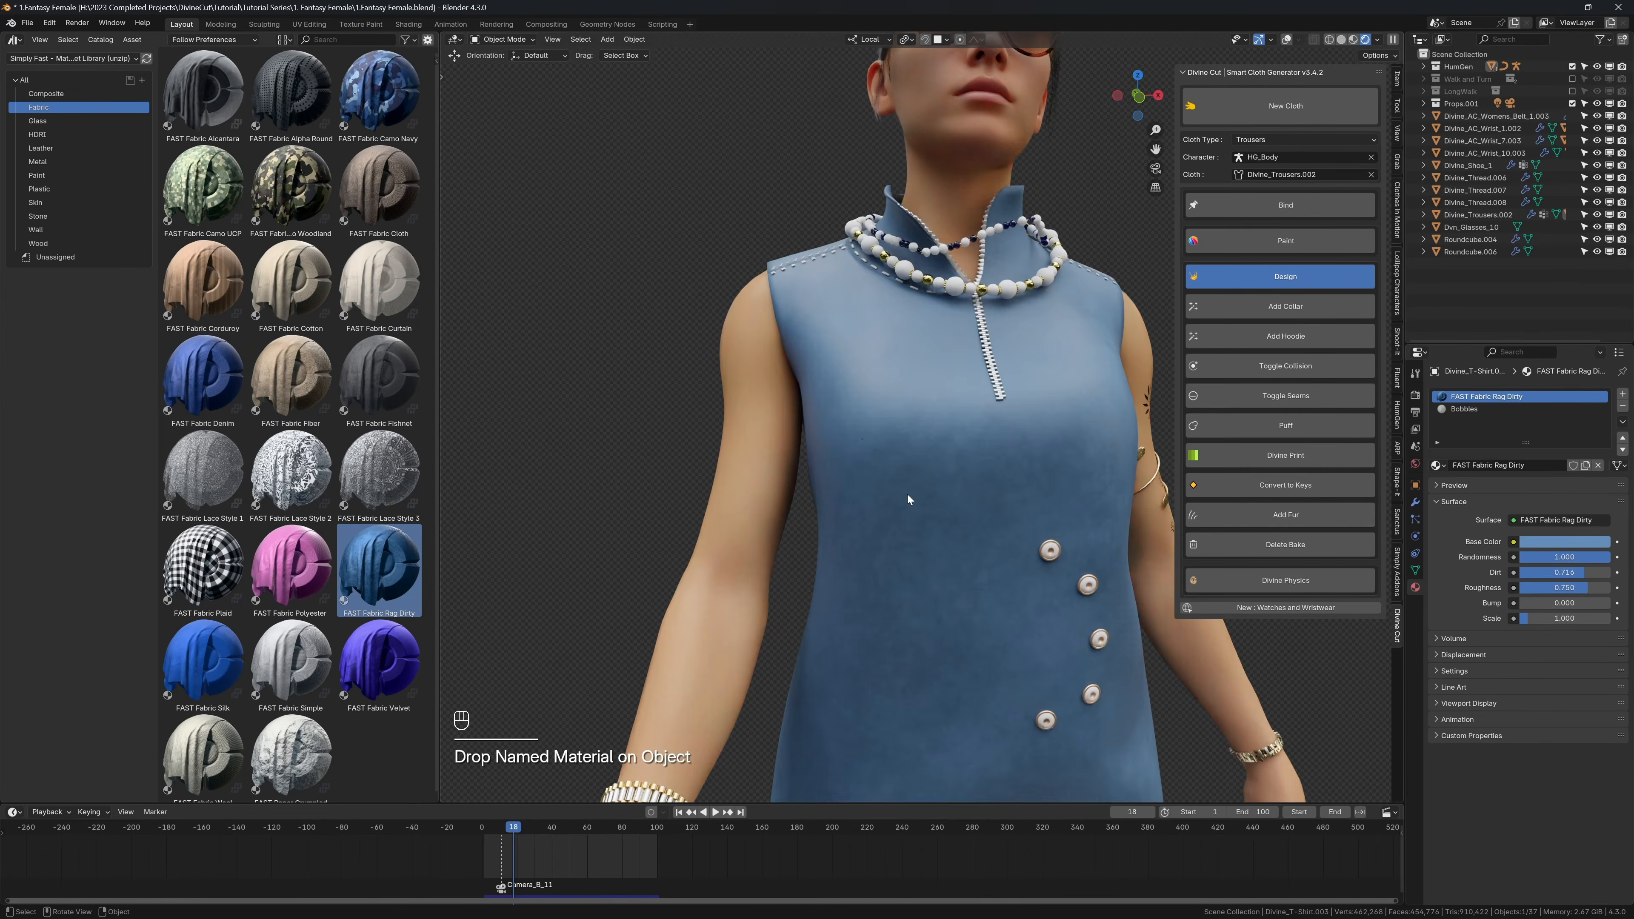
pyautogui.scroll(-1, 908, 495)
pyautogui.scroll(-1, 298, 663)
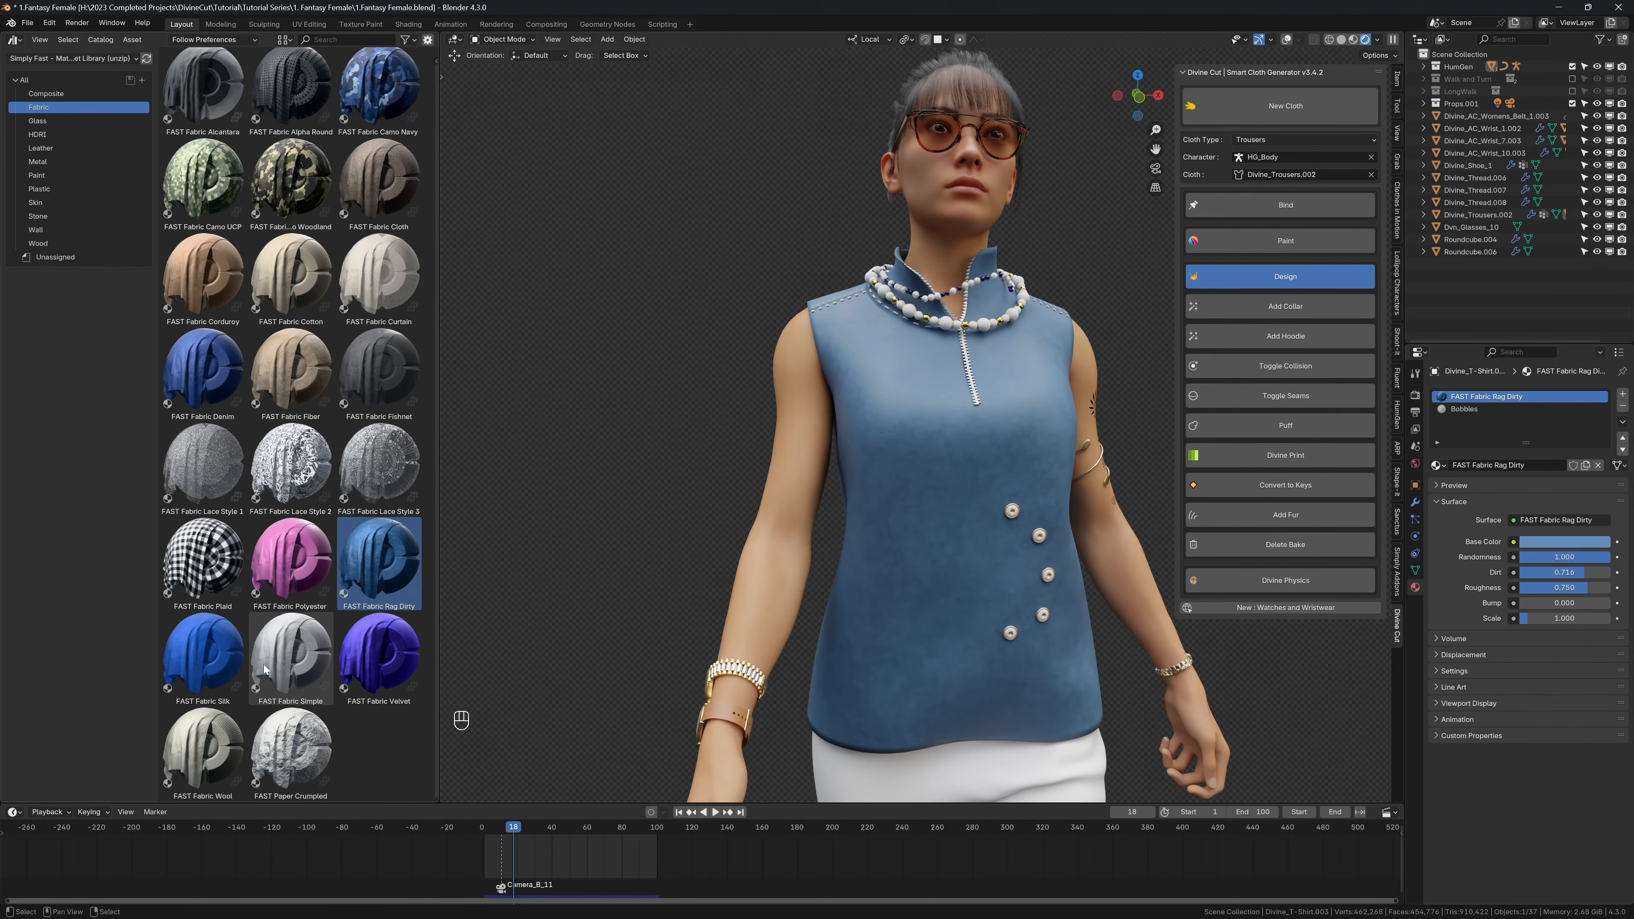
# Step: Apply FAST Fabric Wool to the shirt and set the material's scale to 2
pyautogui.moveTo(202, 746); pyautogui.dragTo(894, 618)
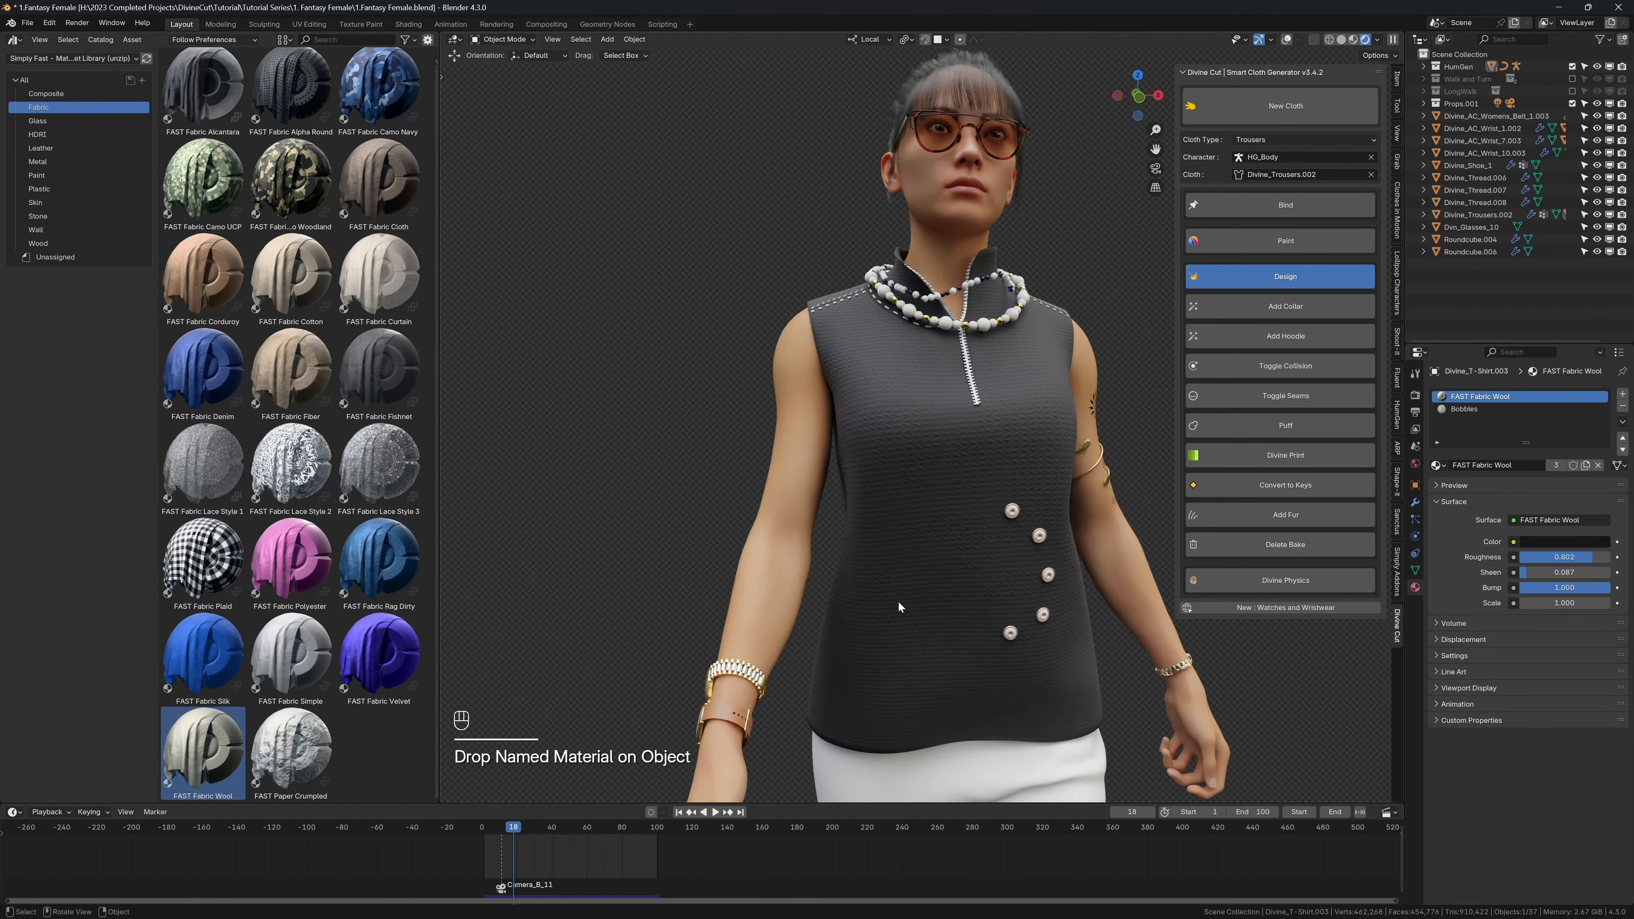
pyautogui.click(1545, 603)
pyautogui.write('2')
pyautogui.press('Return')
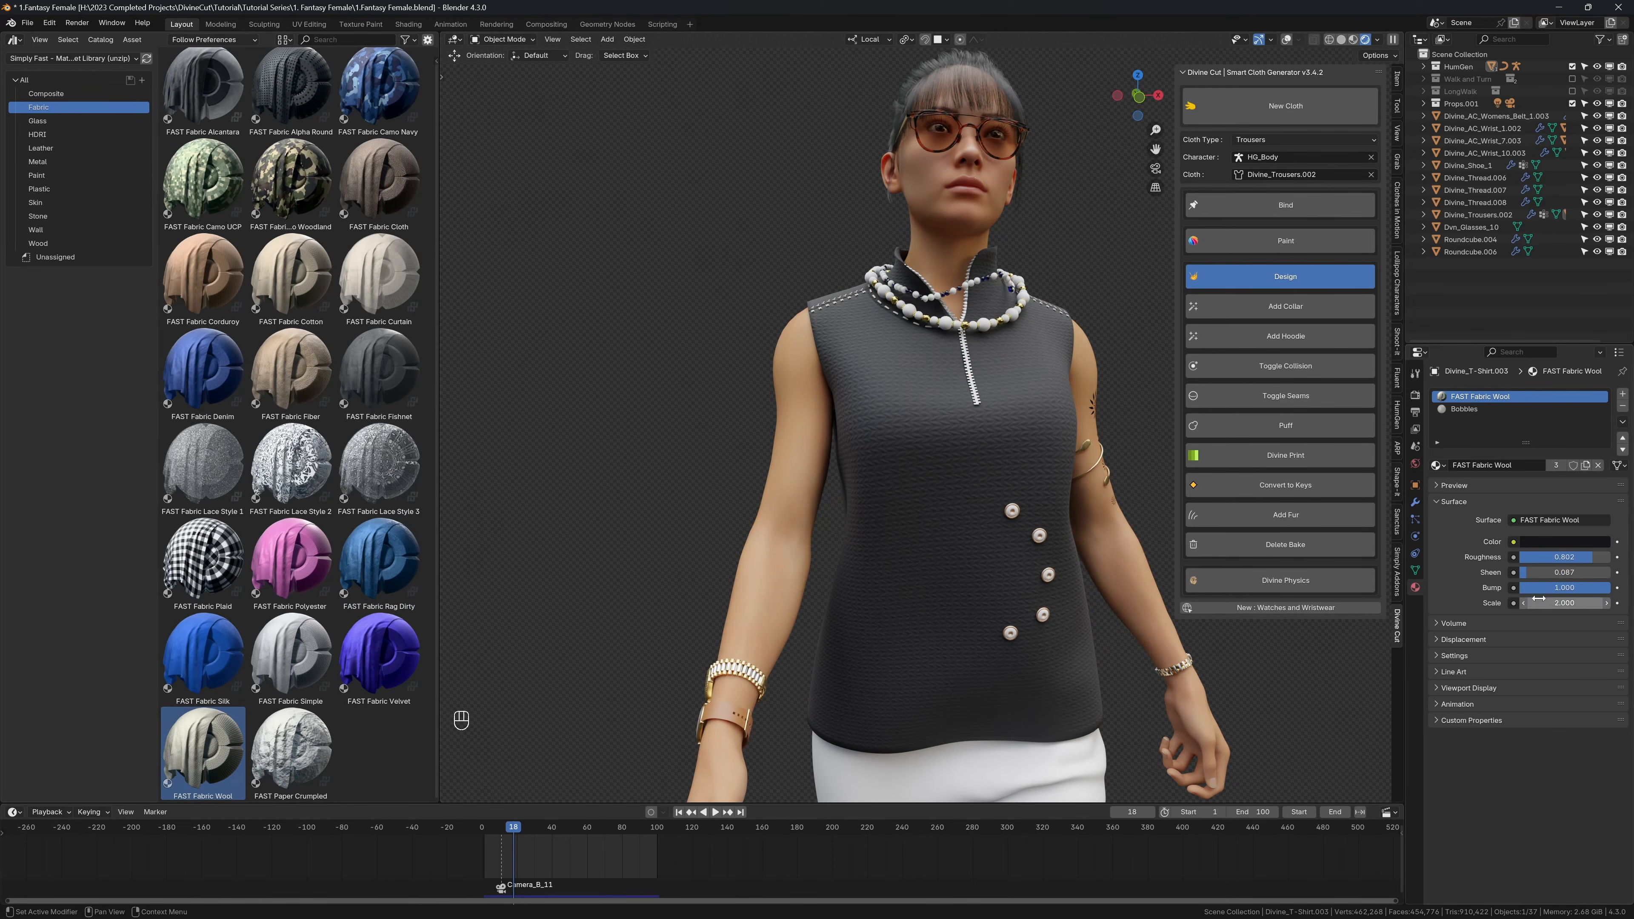
pyautogui.scroll(2, 1024, 463)
pyautogui.scroll(-3, 1024, 461)
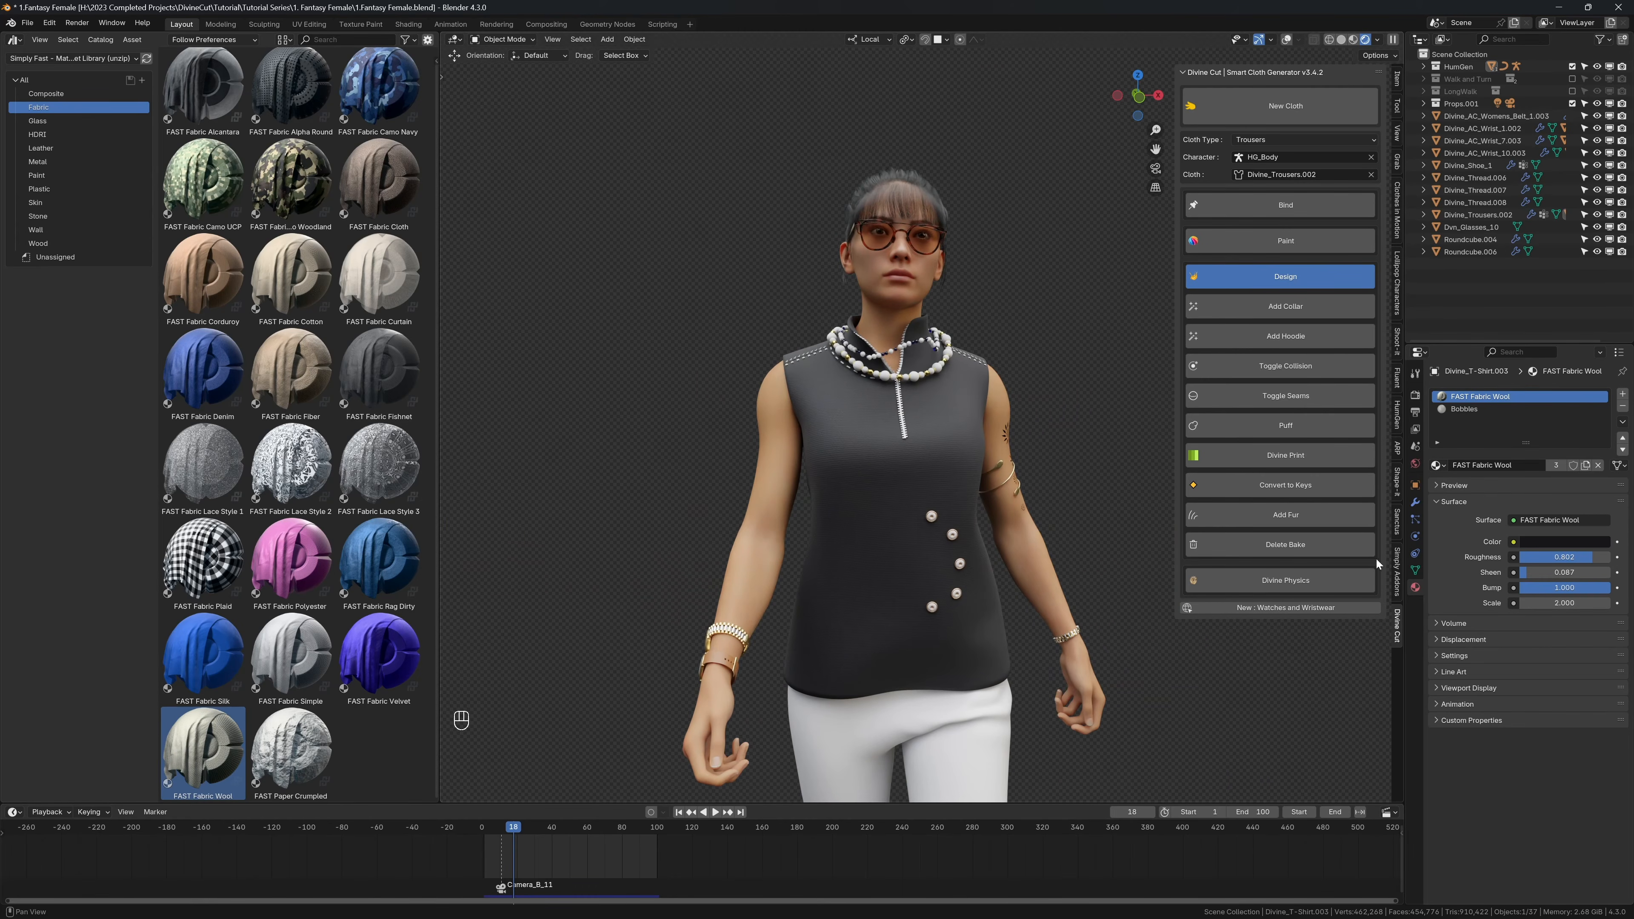
# Step: Apply the Bubble Wrap 01 material from the Sanctus Library's Fabrics category to the shirt
pyautogui.click(1398, 530)
pyautogui.click(1254, 142)
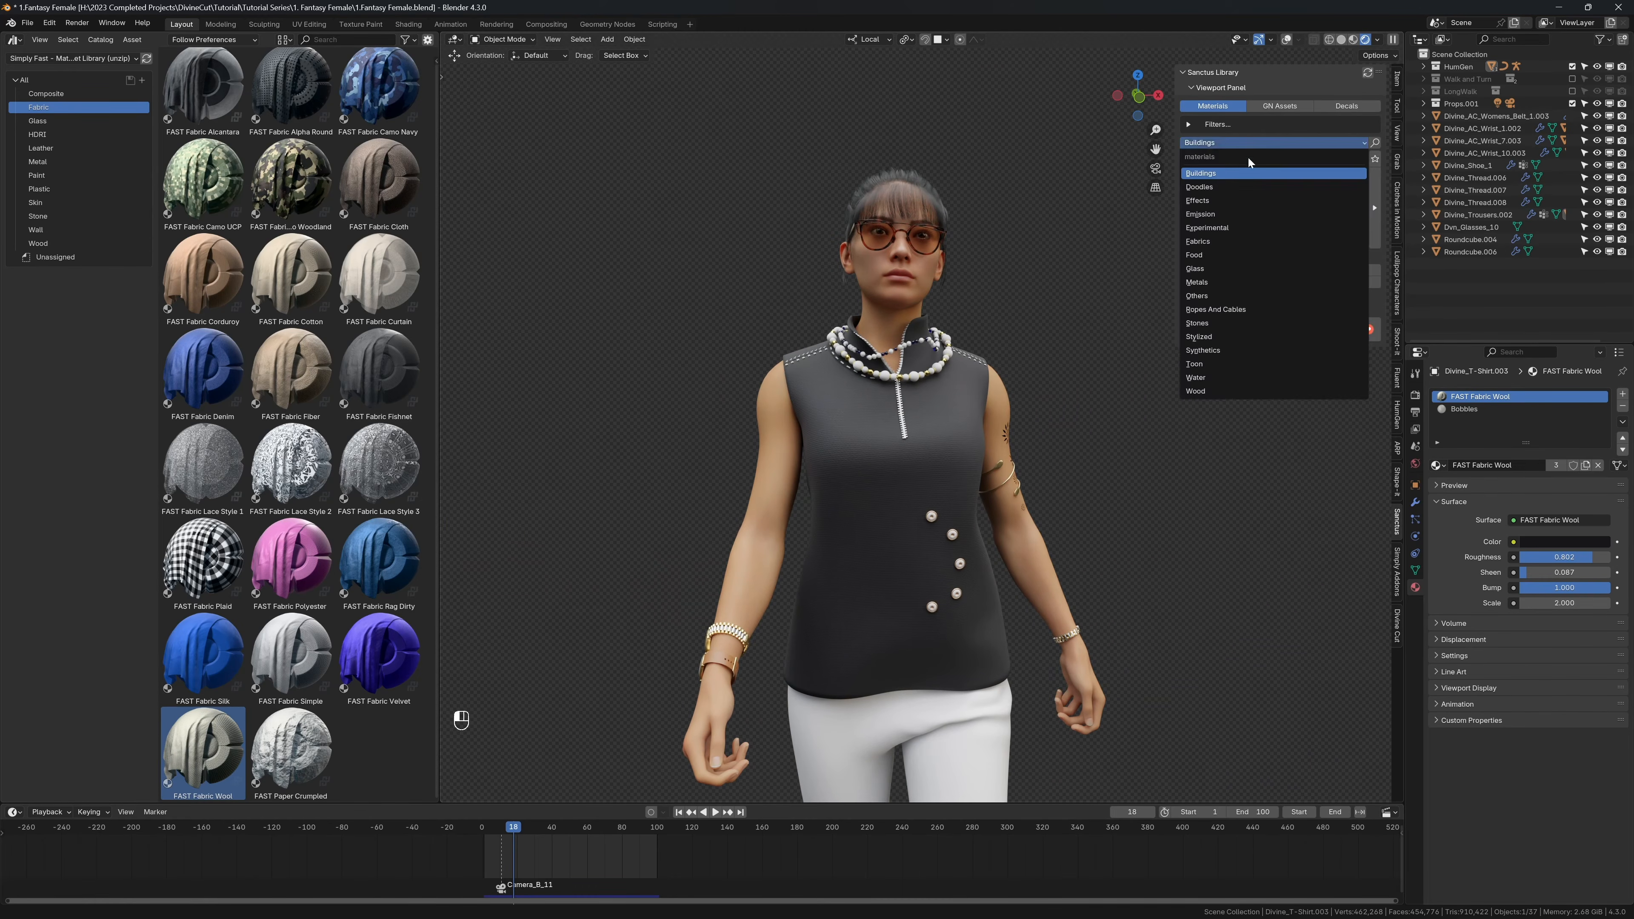
pyautogui.click(1207, 235)
pyautogui.click(1254, 209)
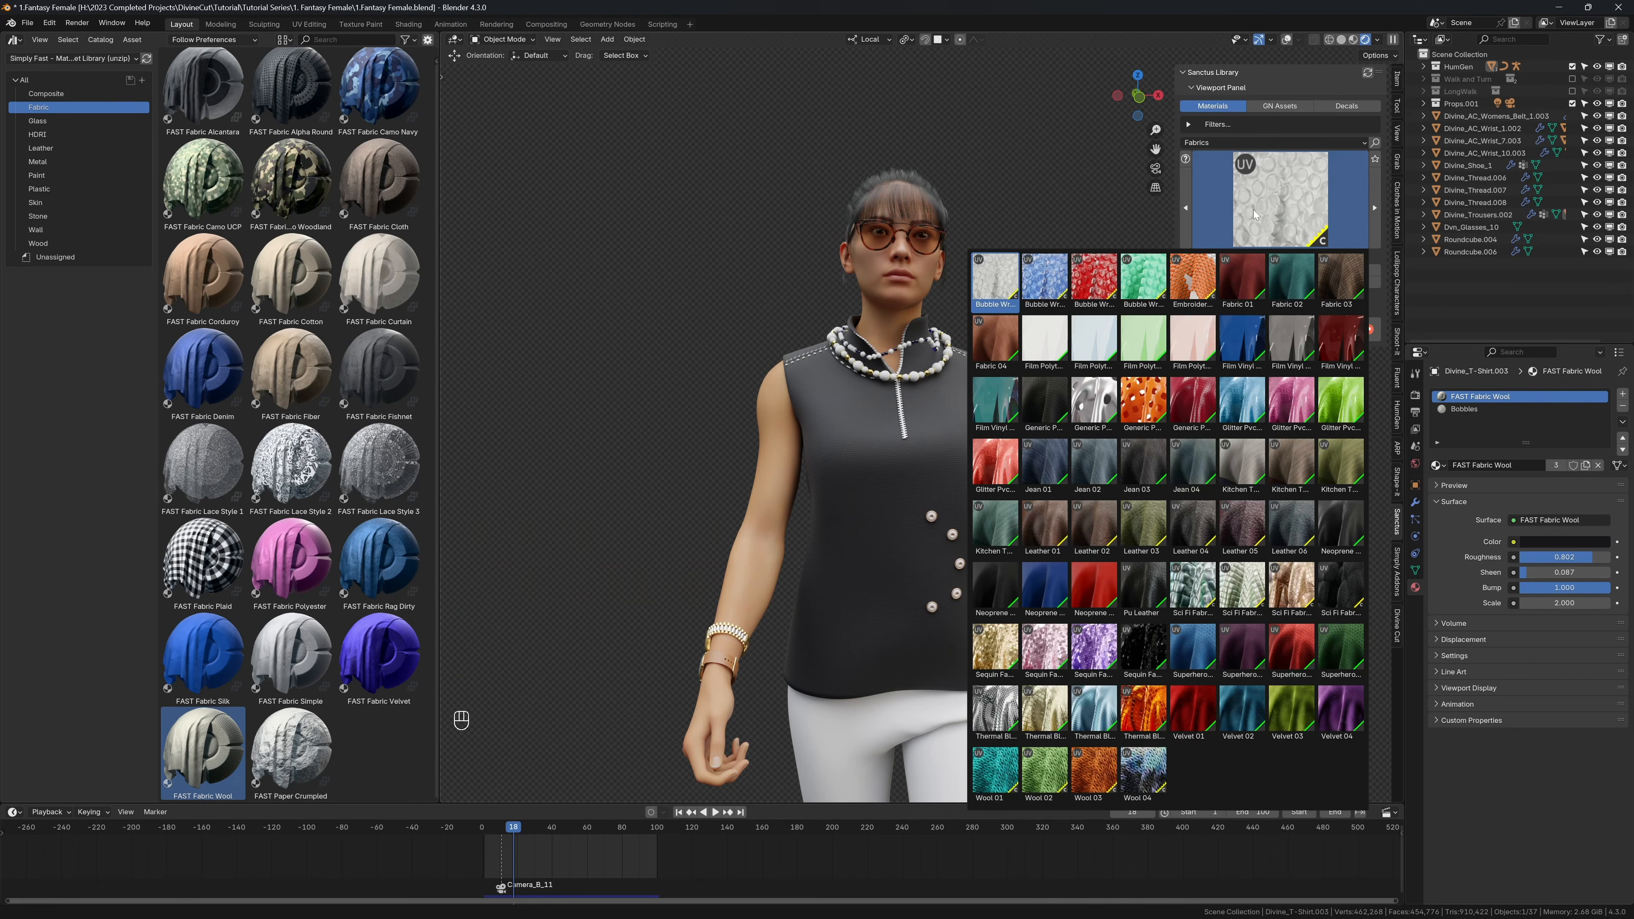
pyautogui.click(1261, 205)
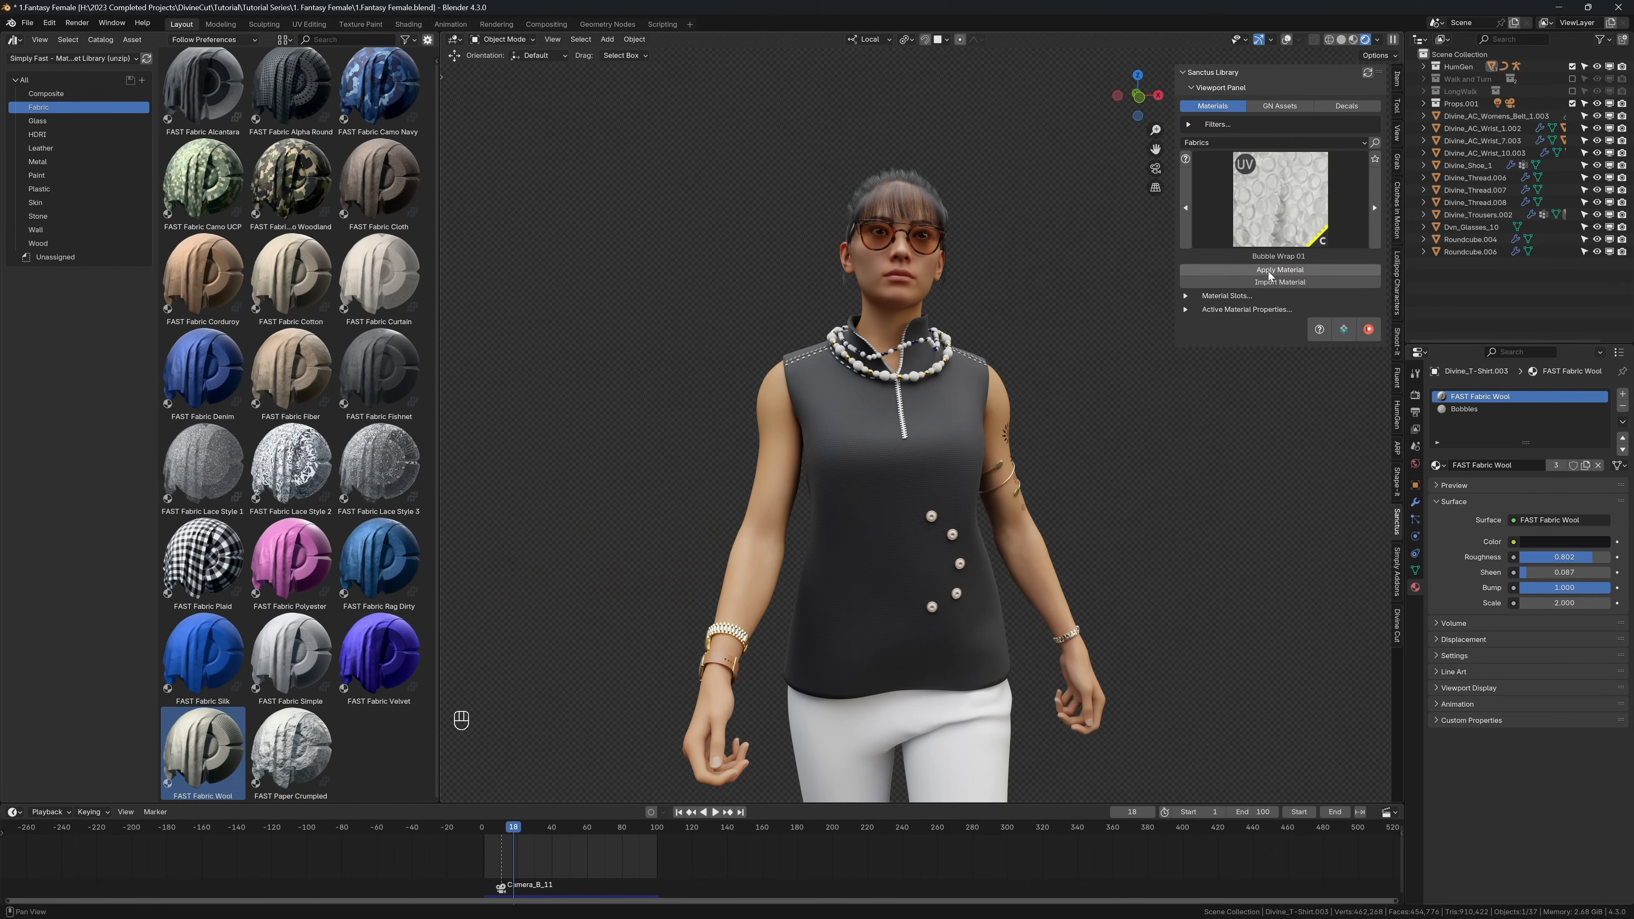
pyautogui.click(1271, 270)
# Step: Set the shirt's bubble wrap material displacement to 0.1 and check the result with the viewport overlays hidden
pyautogui.scroll(5, 1007, 356)
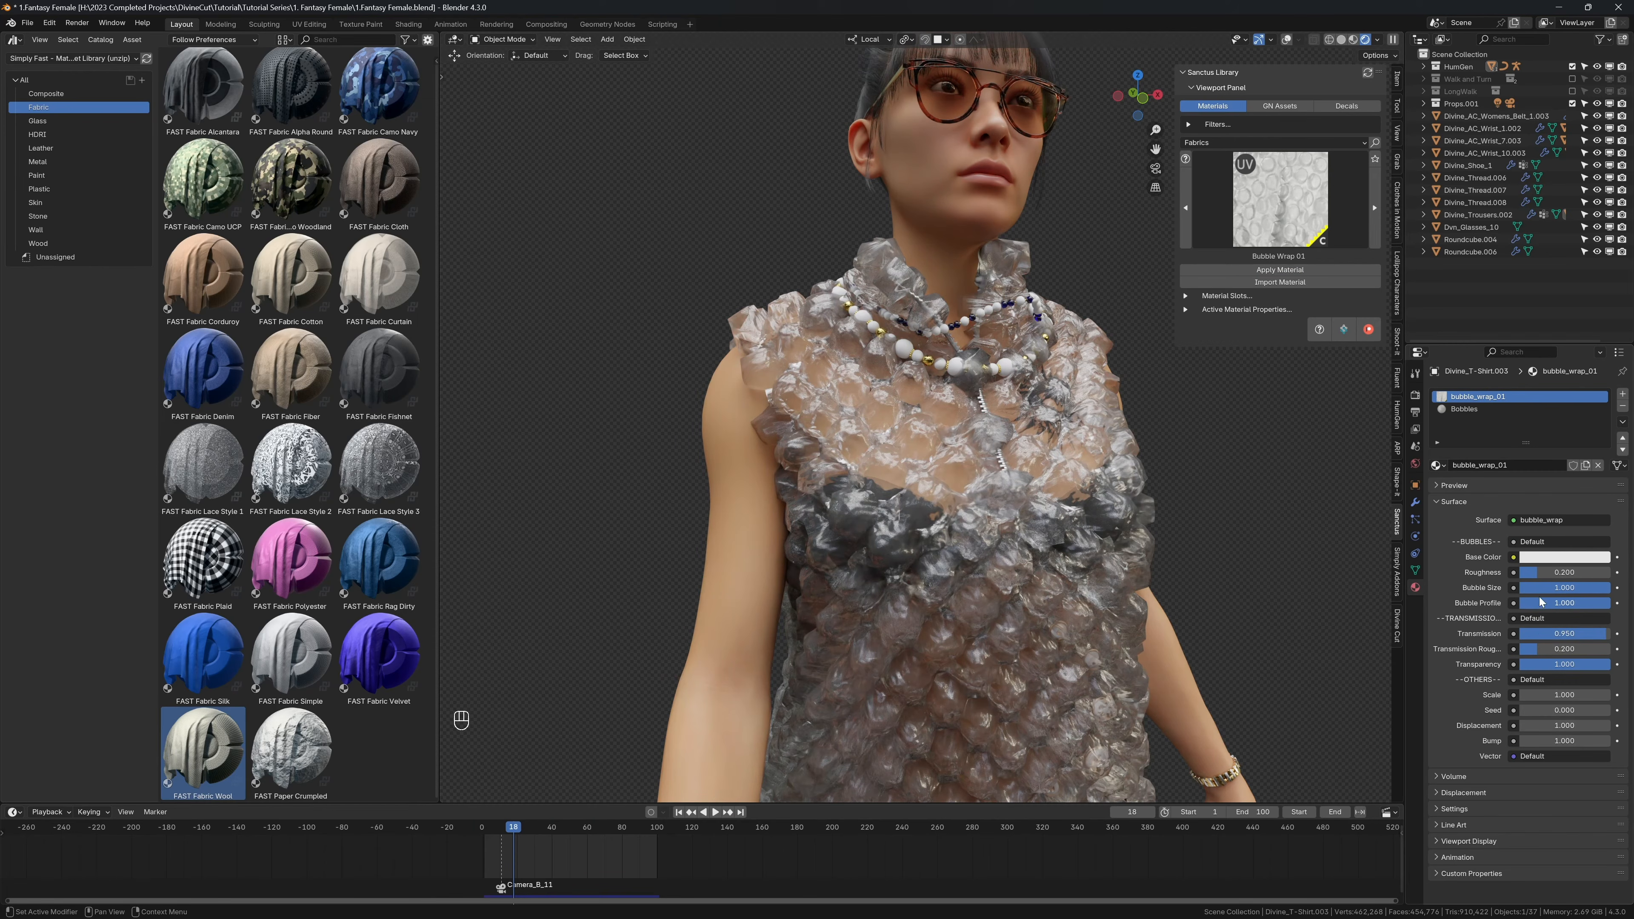
pyautogui.click(1528, 726)
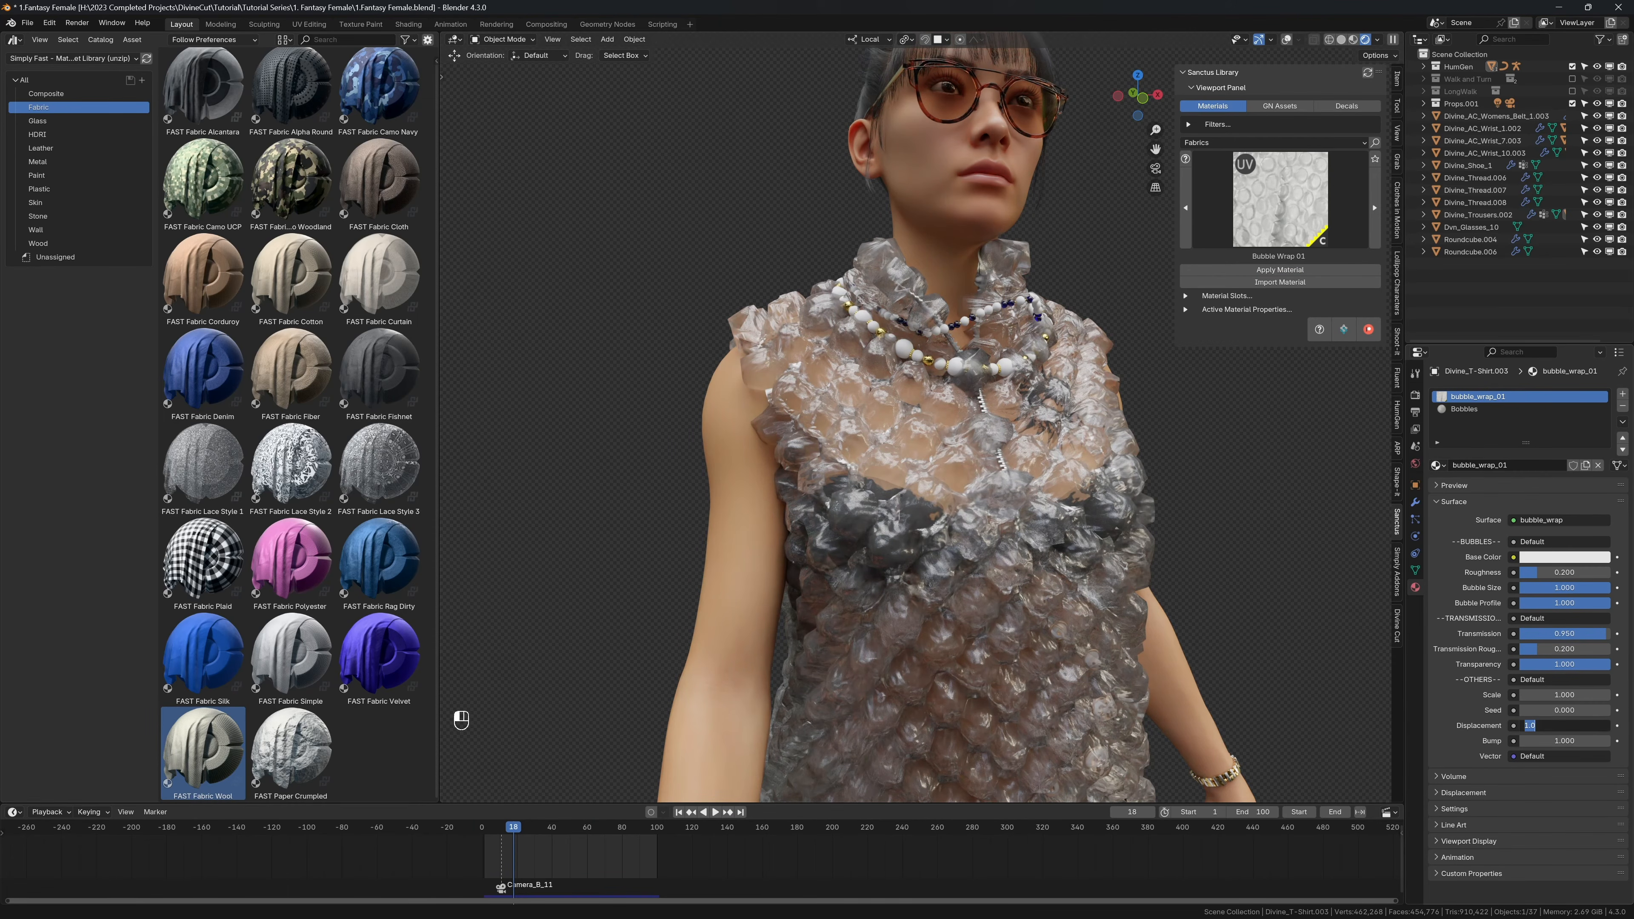
pyautogui.write('.1')
pyautogui.press('Return')
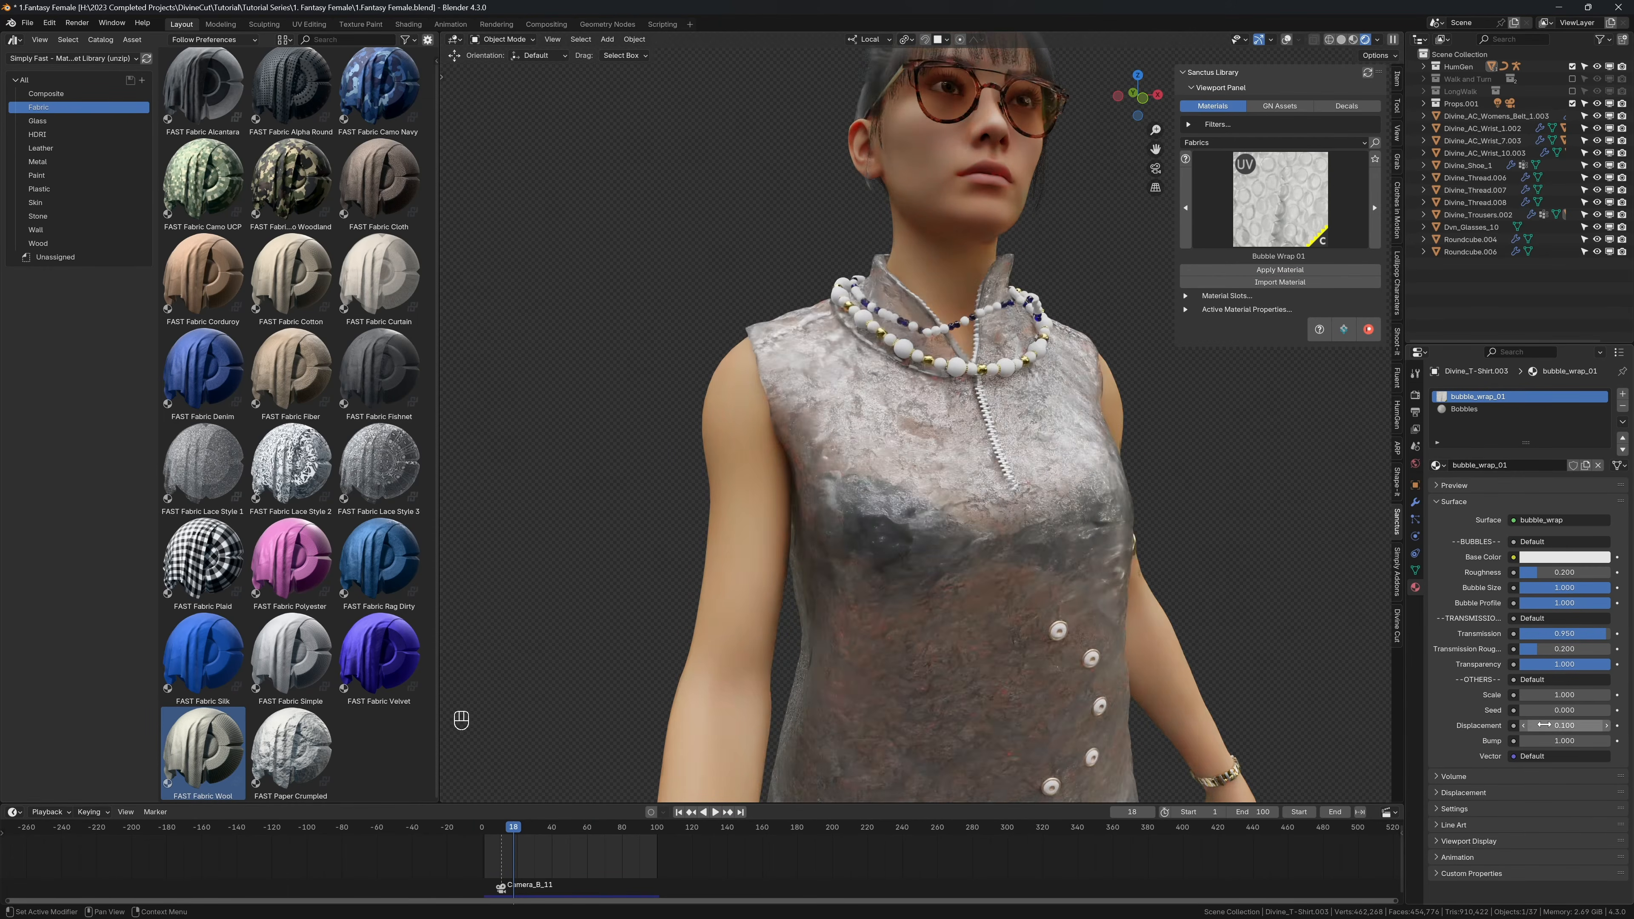
pyautogui.hotkey('shift', 'alt', 'z')
pyautogui.hotkey('shift', 'alt', 'z')
pyautogui.scroll(-4, 1104, 515)
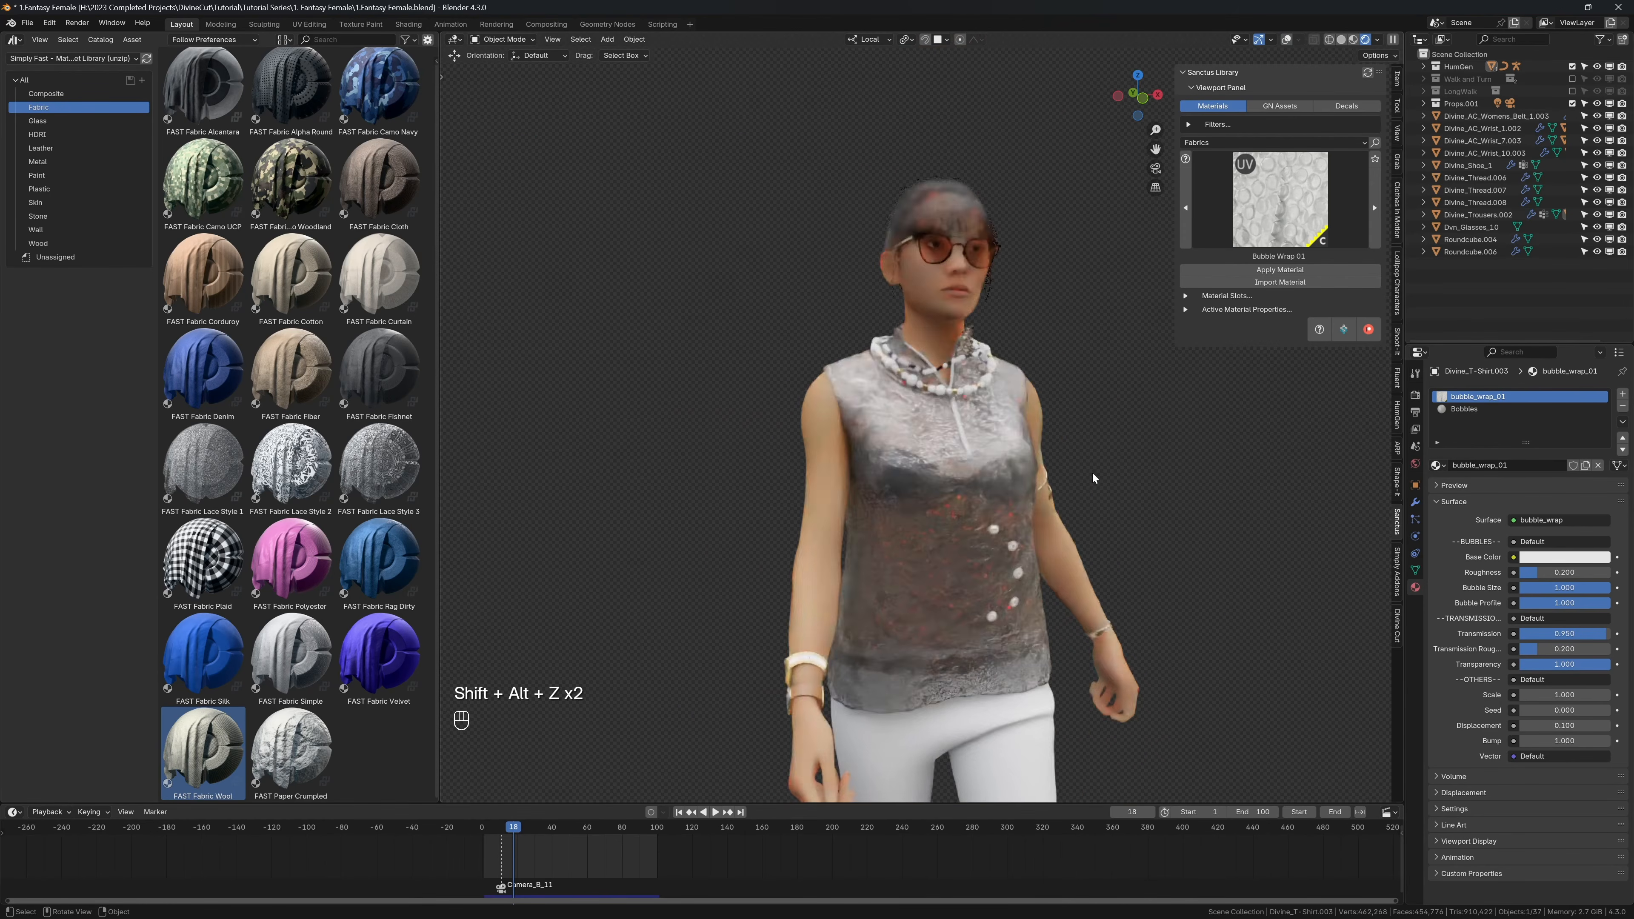
# Step: Try the Bubble Wrap 04 and Leather 03 materials on the shirt one after another
pyautogui.click(1242, 219)
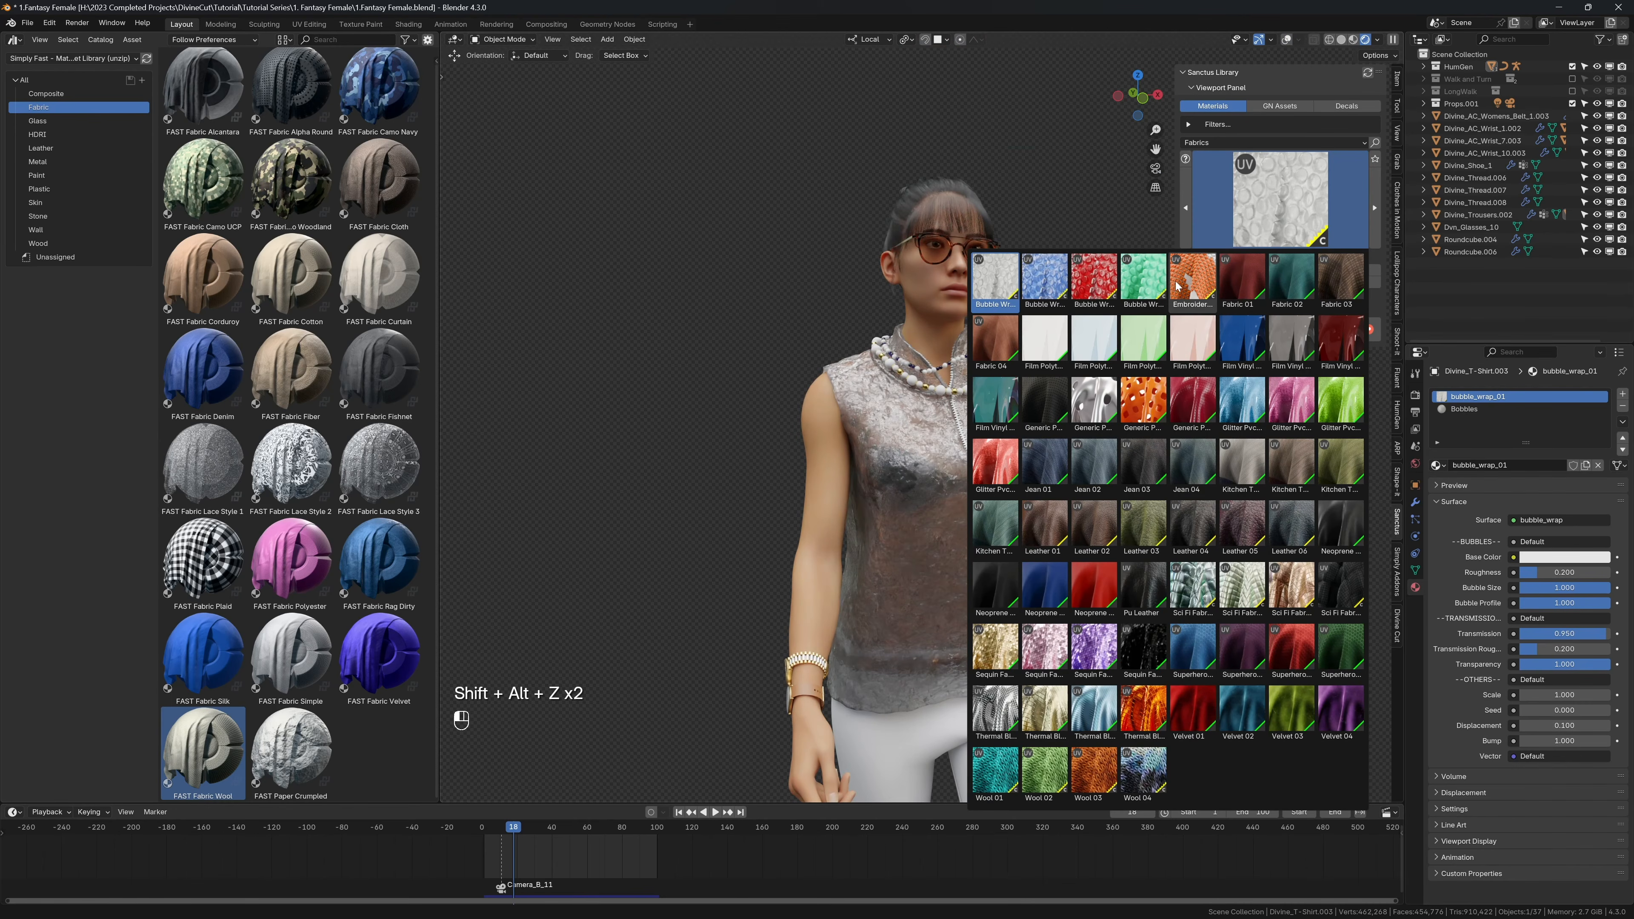
pyautogui.click(1157, 281)
pyautogui.click(1235, 270)
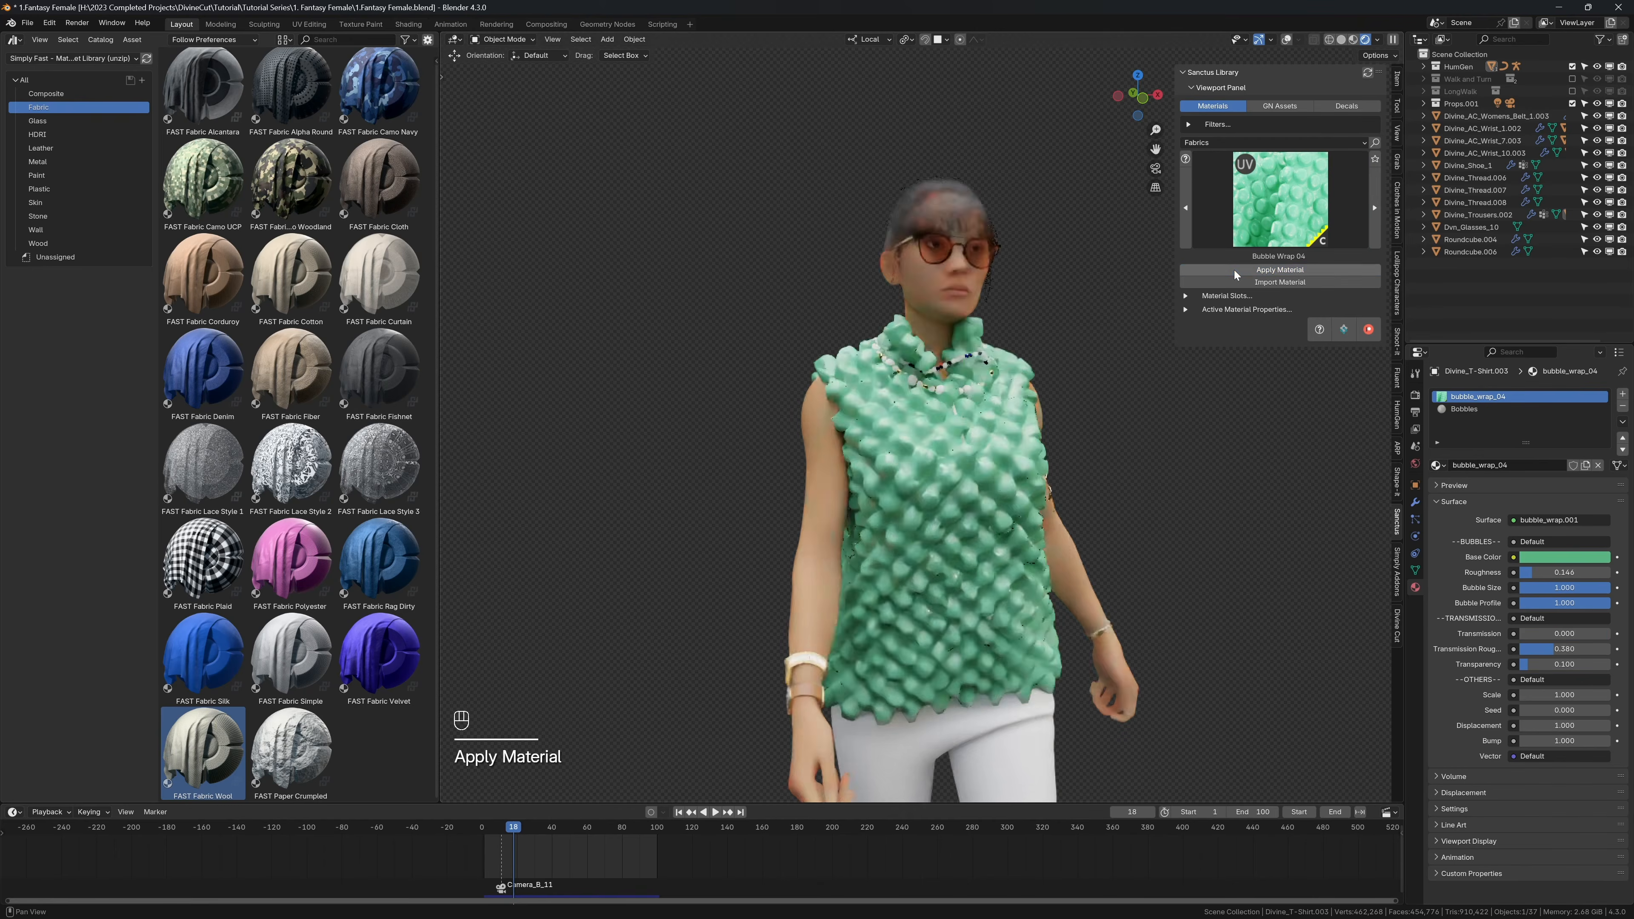
pyautogui.click(1246, 212)
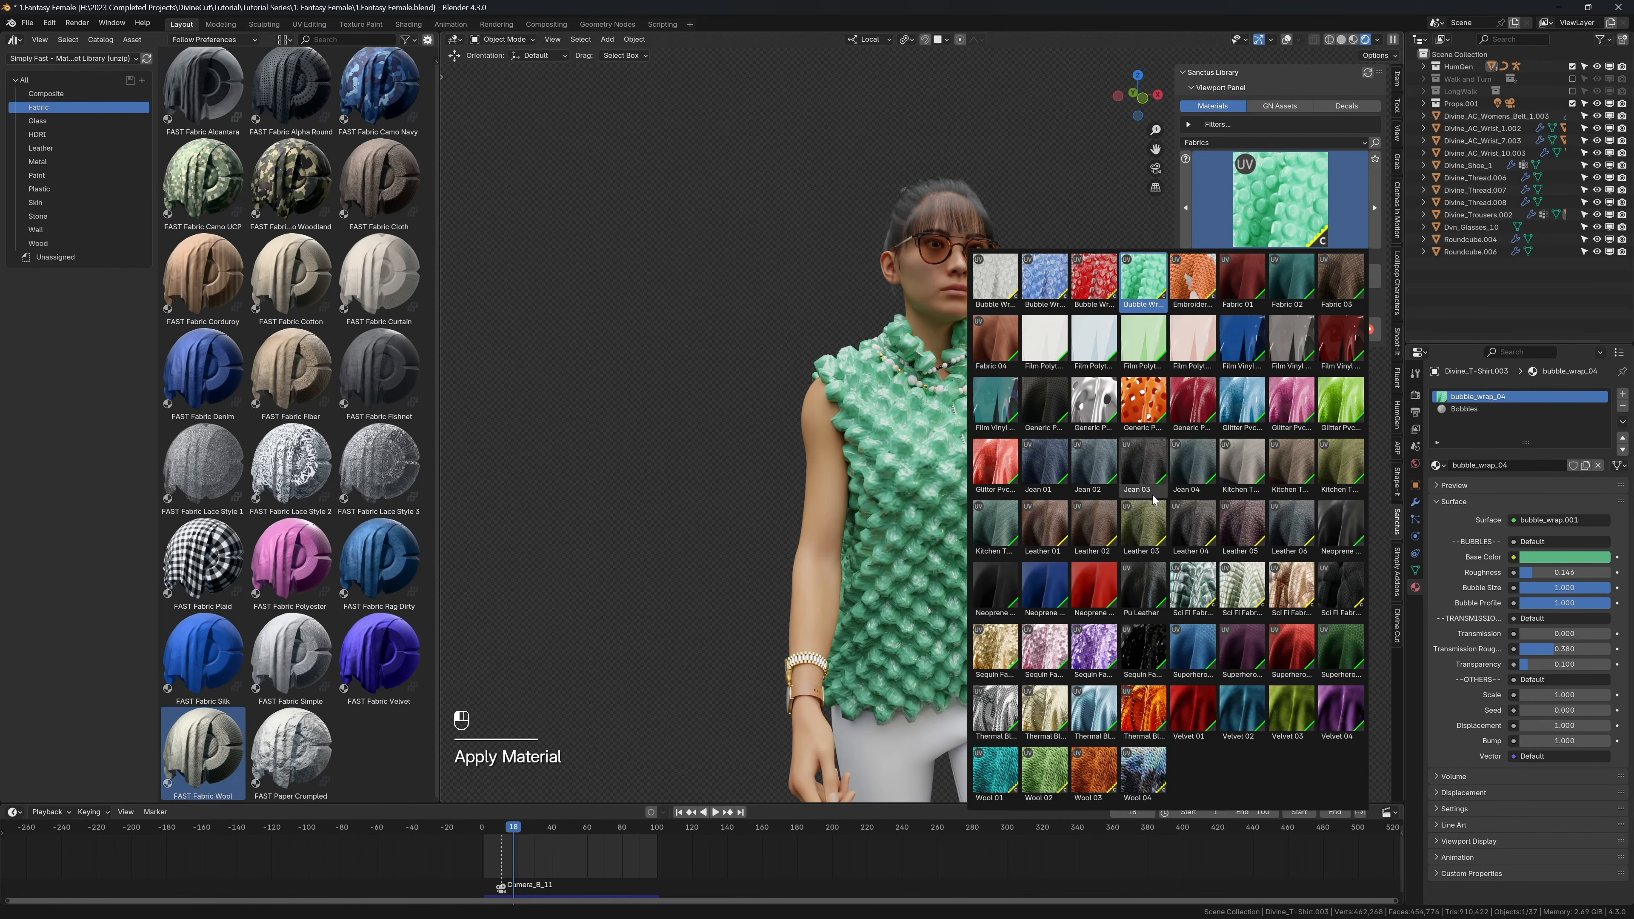
pyautogui.click(1143, 525)
pyautogui.click(1246, 269)
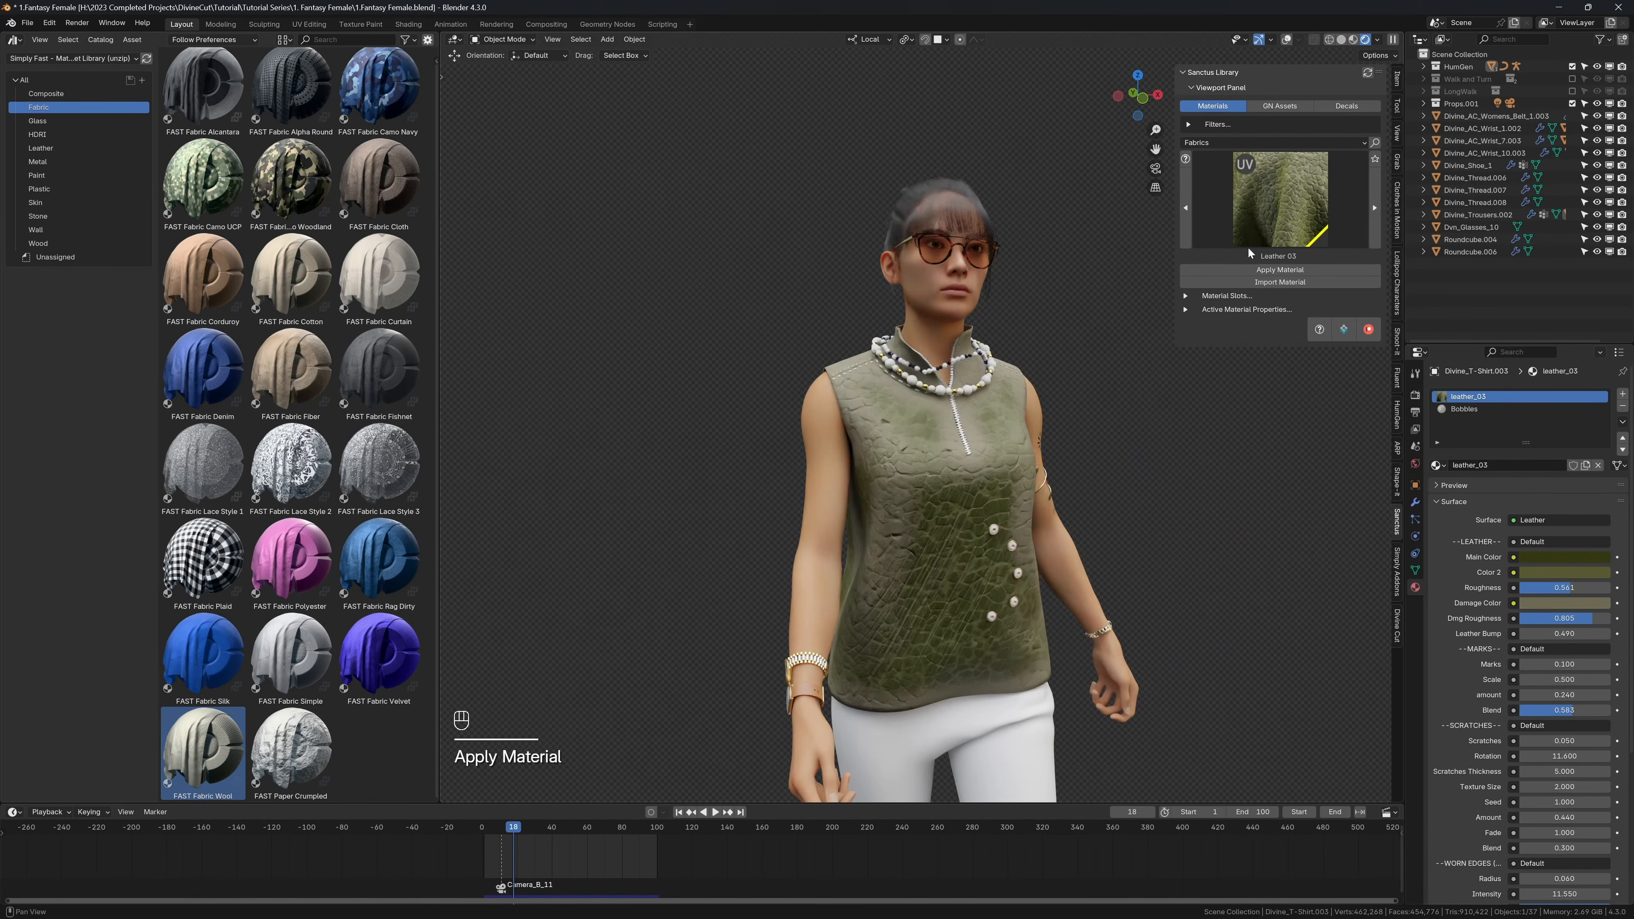
# Step: Try the Jean 02 and Sequin Fabric 03 materials on the shirt one after another
pyautogui.click(1258, 201)
pyautogui.click(1105, 465)
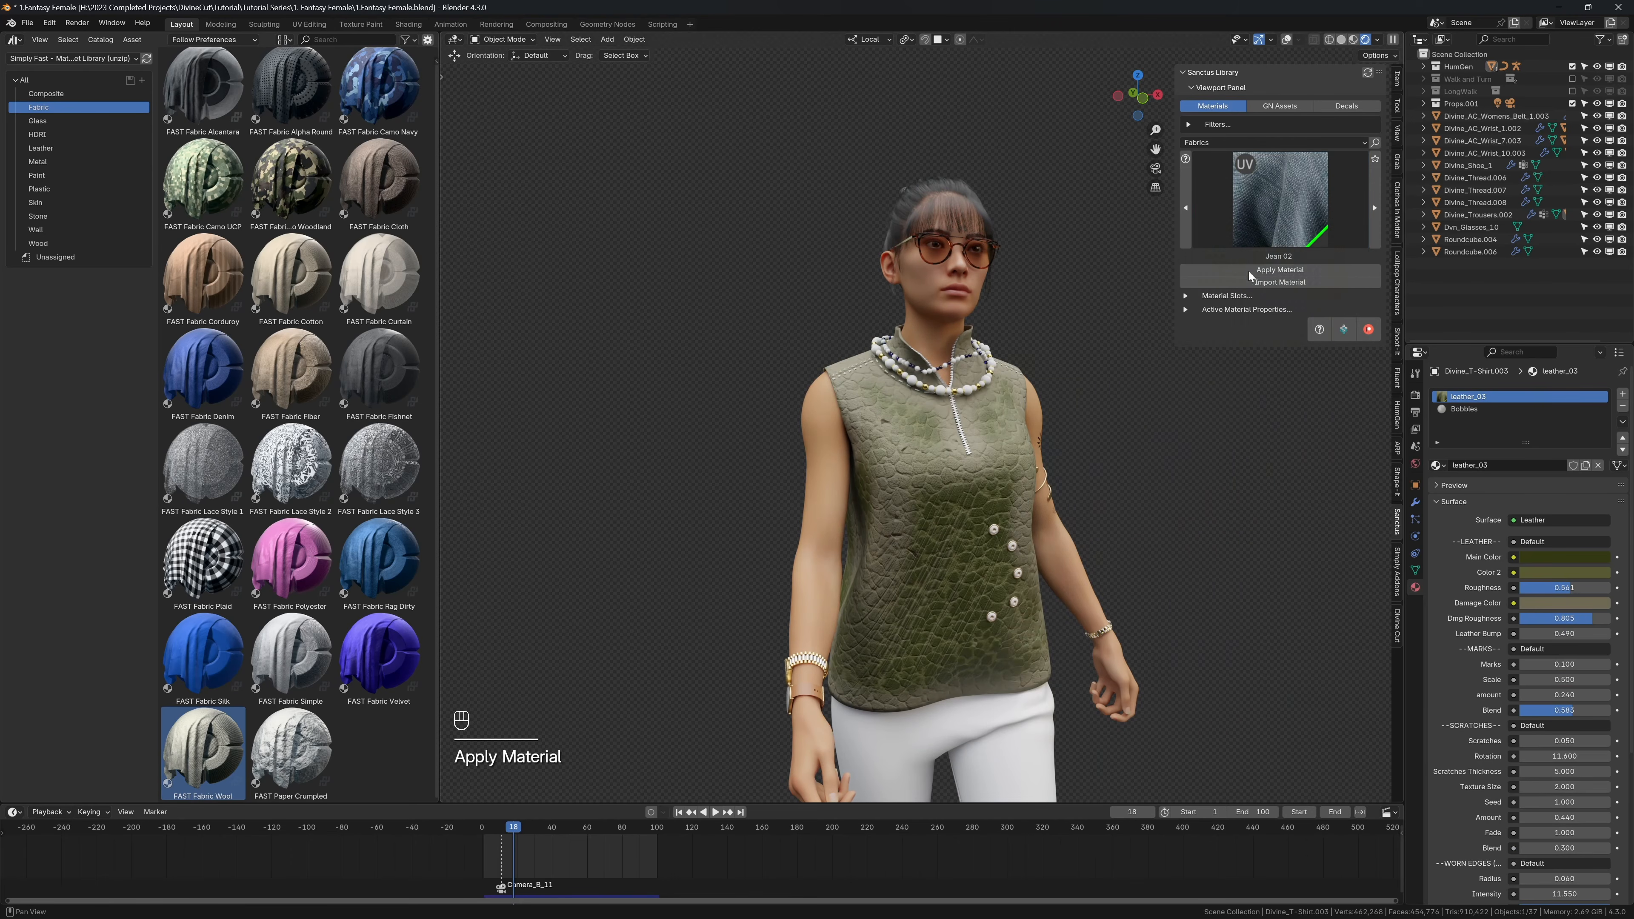
pyautogui.click(1257, 270)
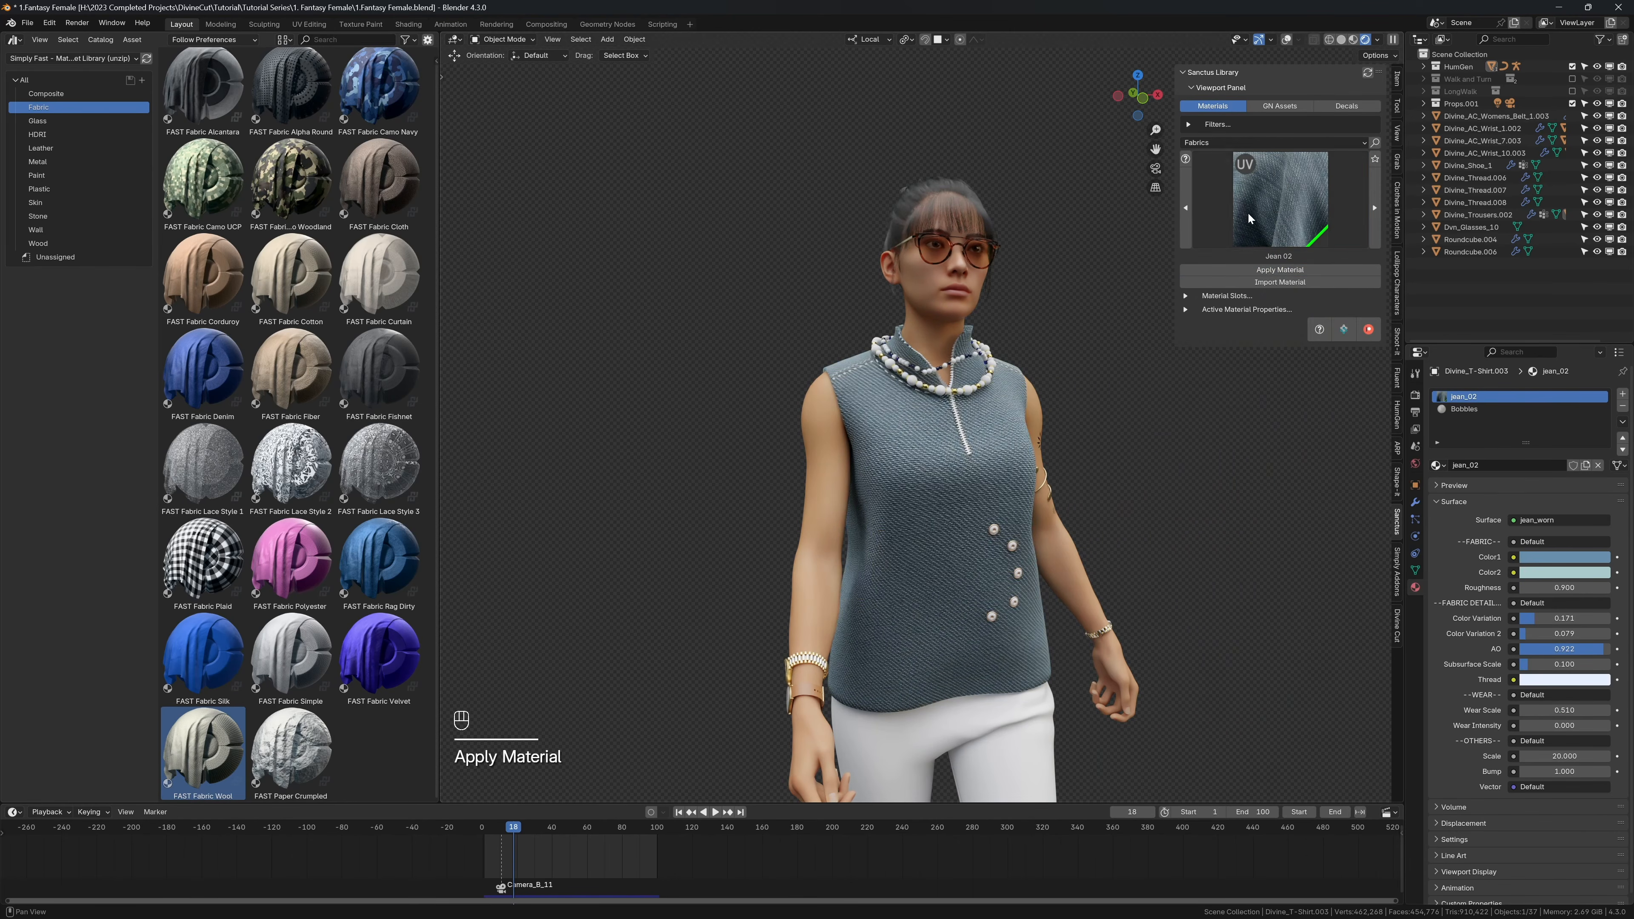
pyautogui.click(1251, 234)
pyautogui.click(1094, 647)
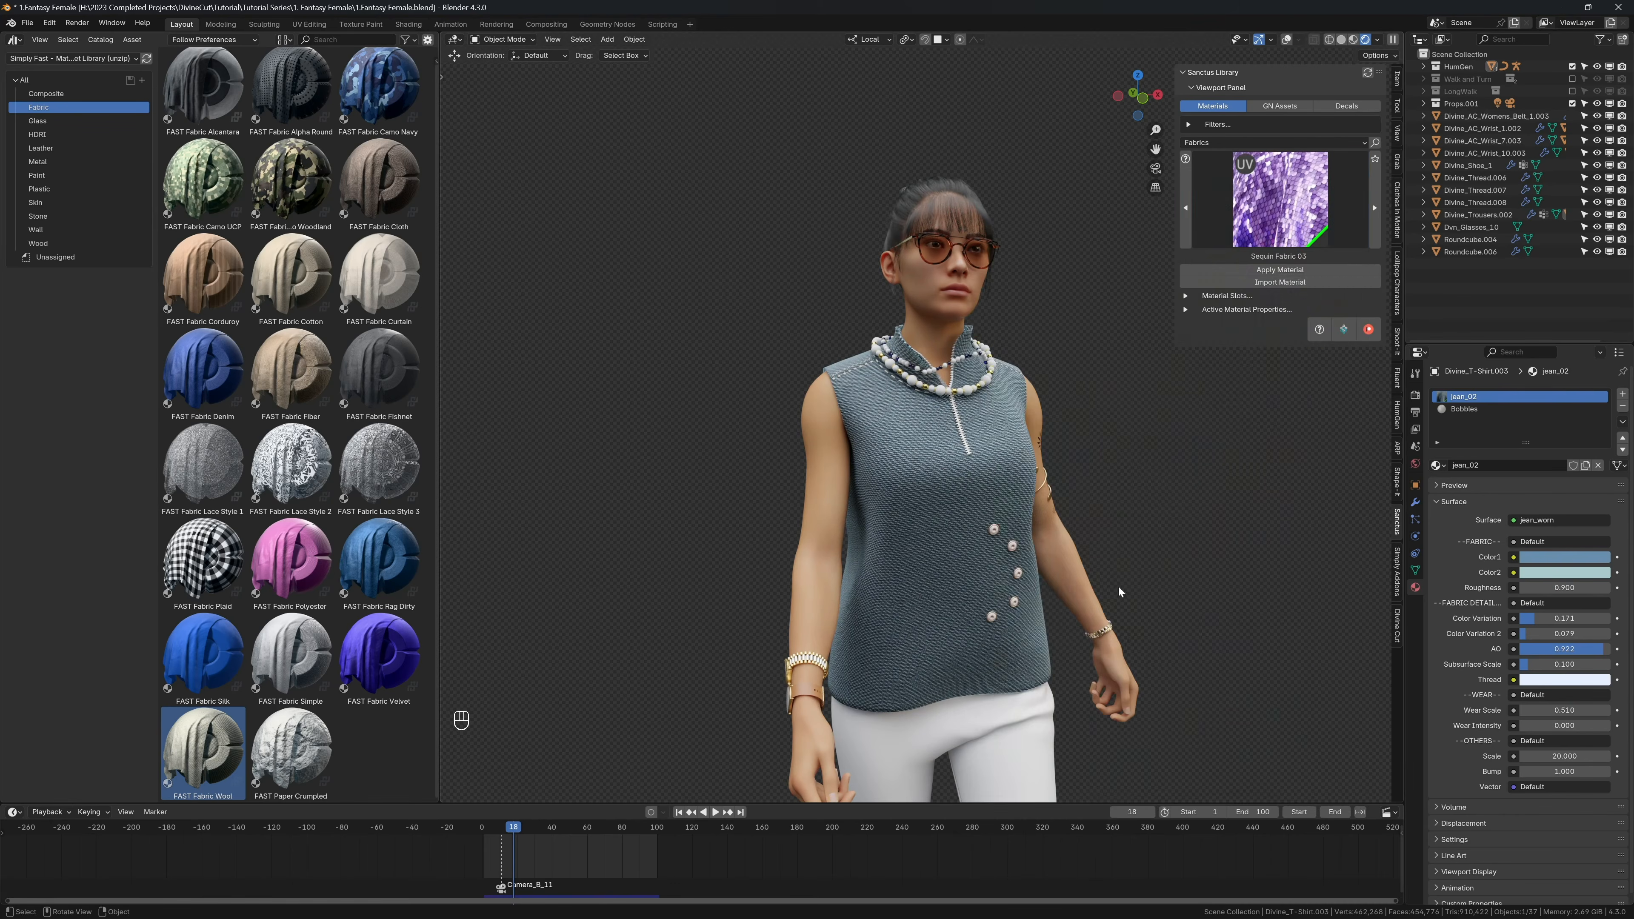
pyautogui.click(1255, 271)
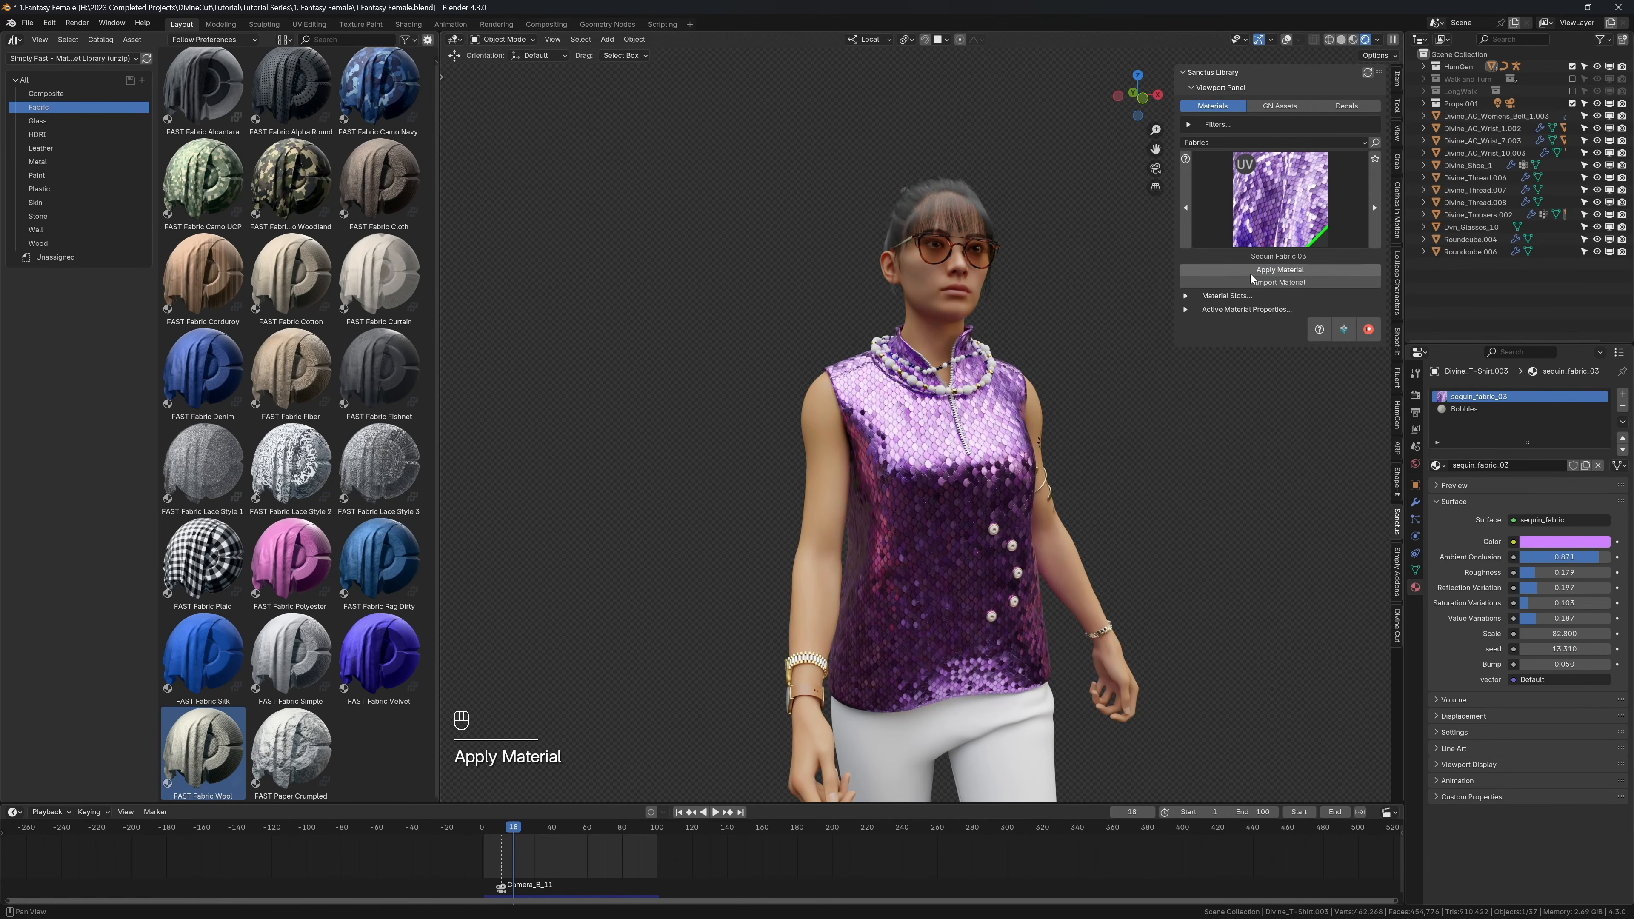
# Step: Apply the Sequin Fabric 04 material to the shirt
pyautogui.click(1255, 216)
pyautogui.click(1144, 654)
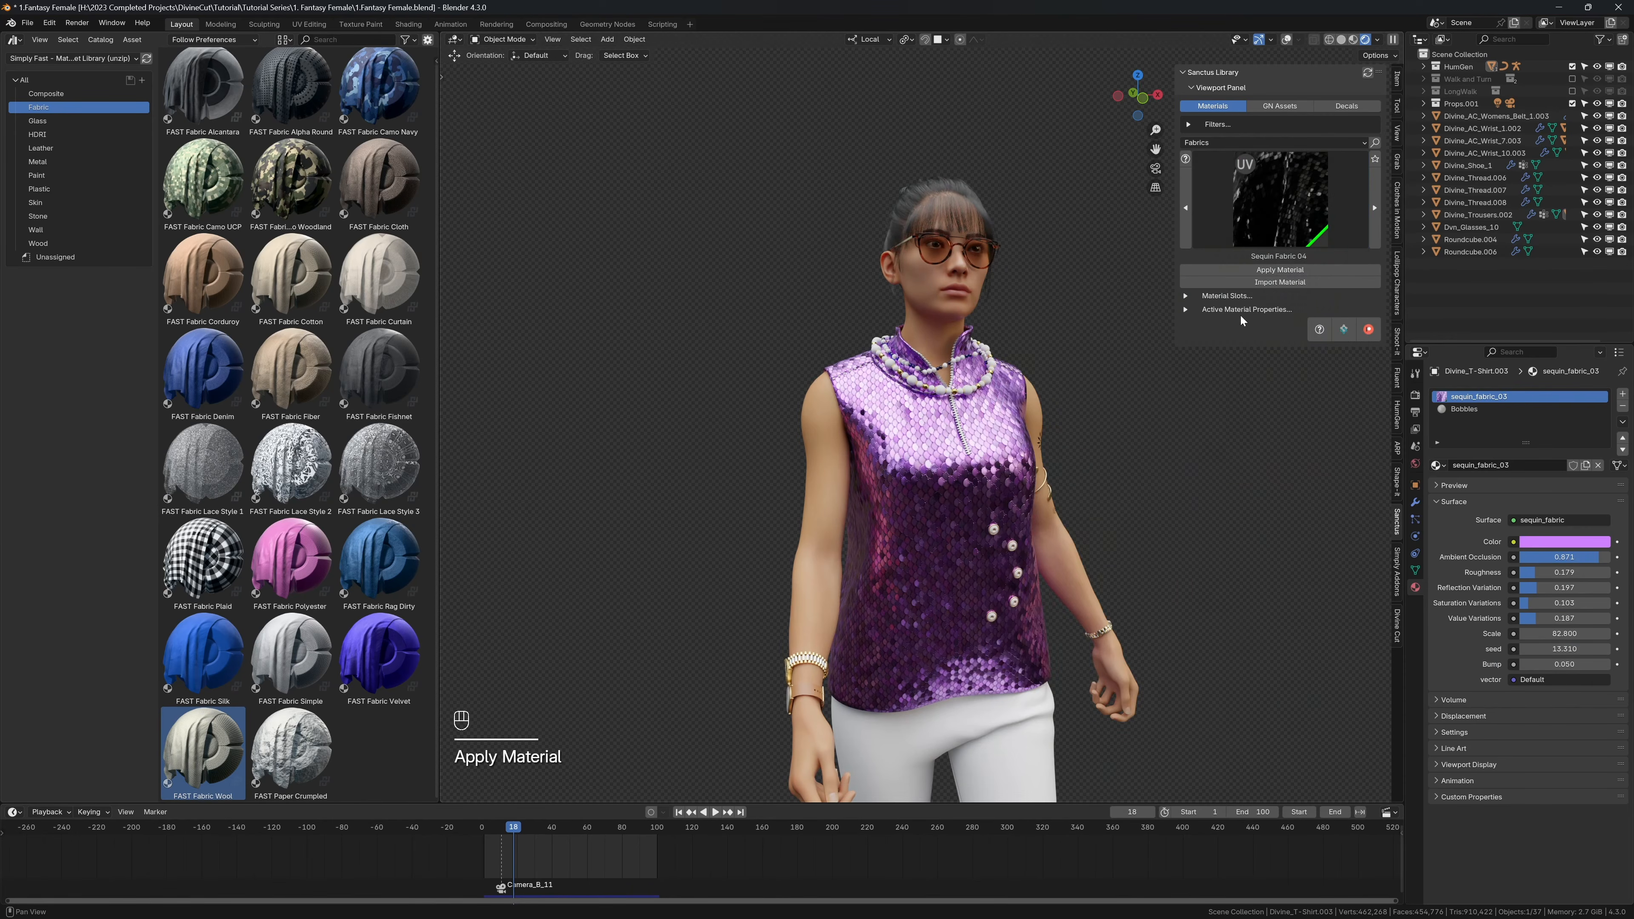
pyautogui.click(1239, 270)
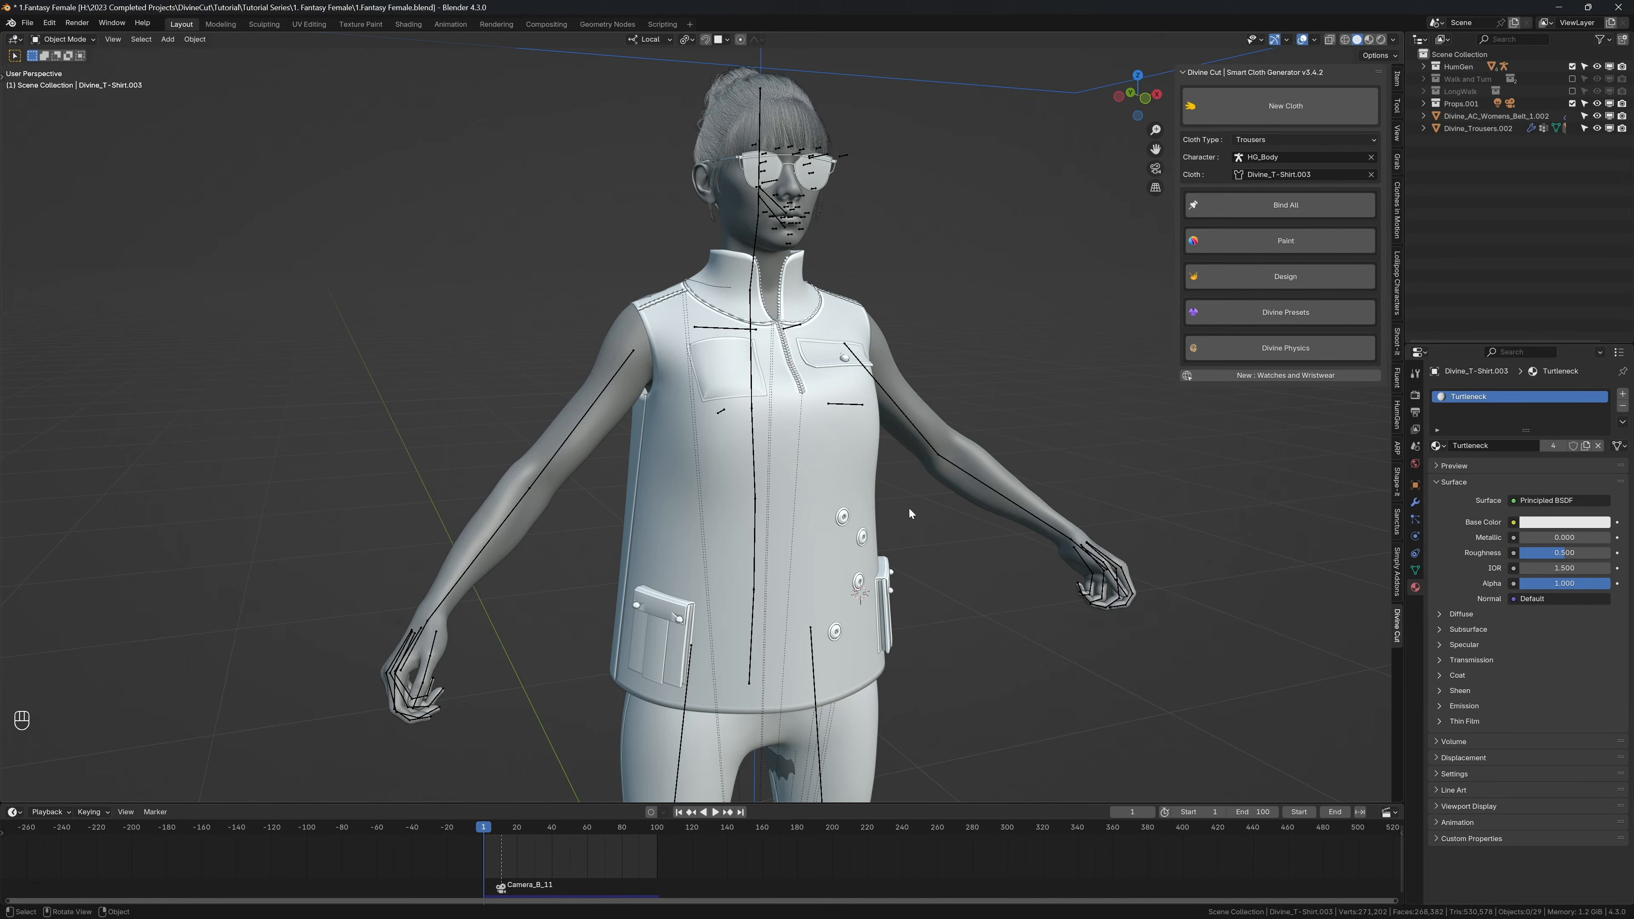
# Step: Create a Simply Material on the shirt in the rendered view with overlays hidden
pyautogui.click(1396, 580)
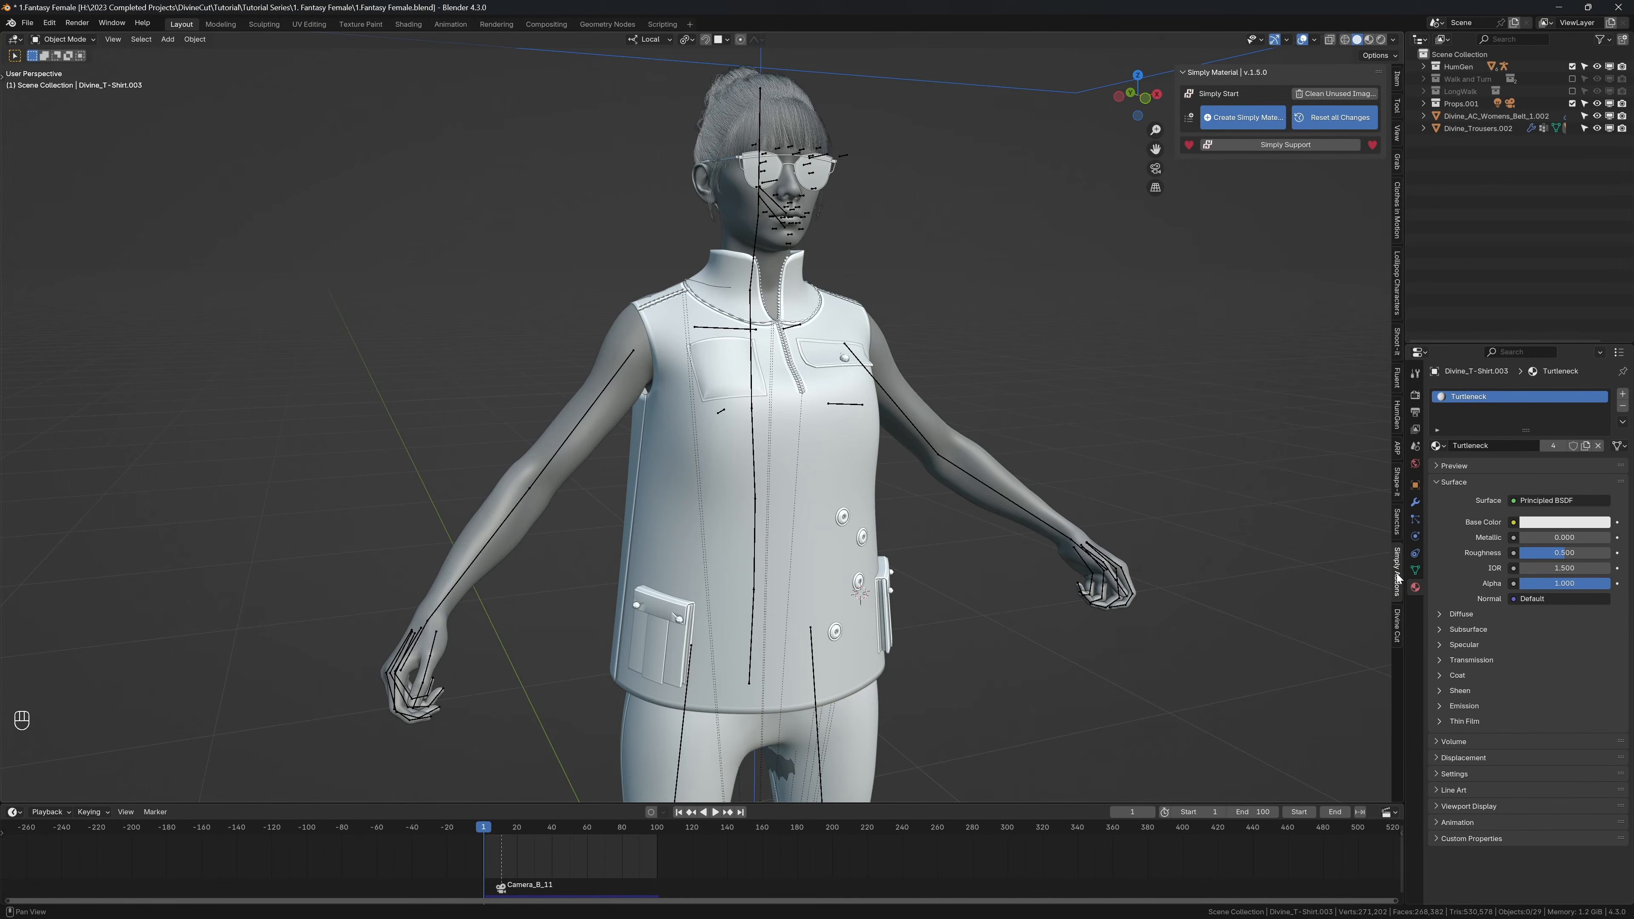
pyautogui.click(826, 503)
pyautogui.press('z')
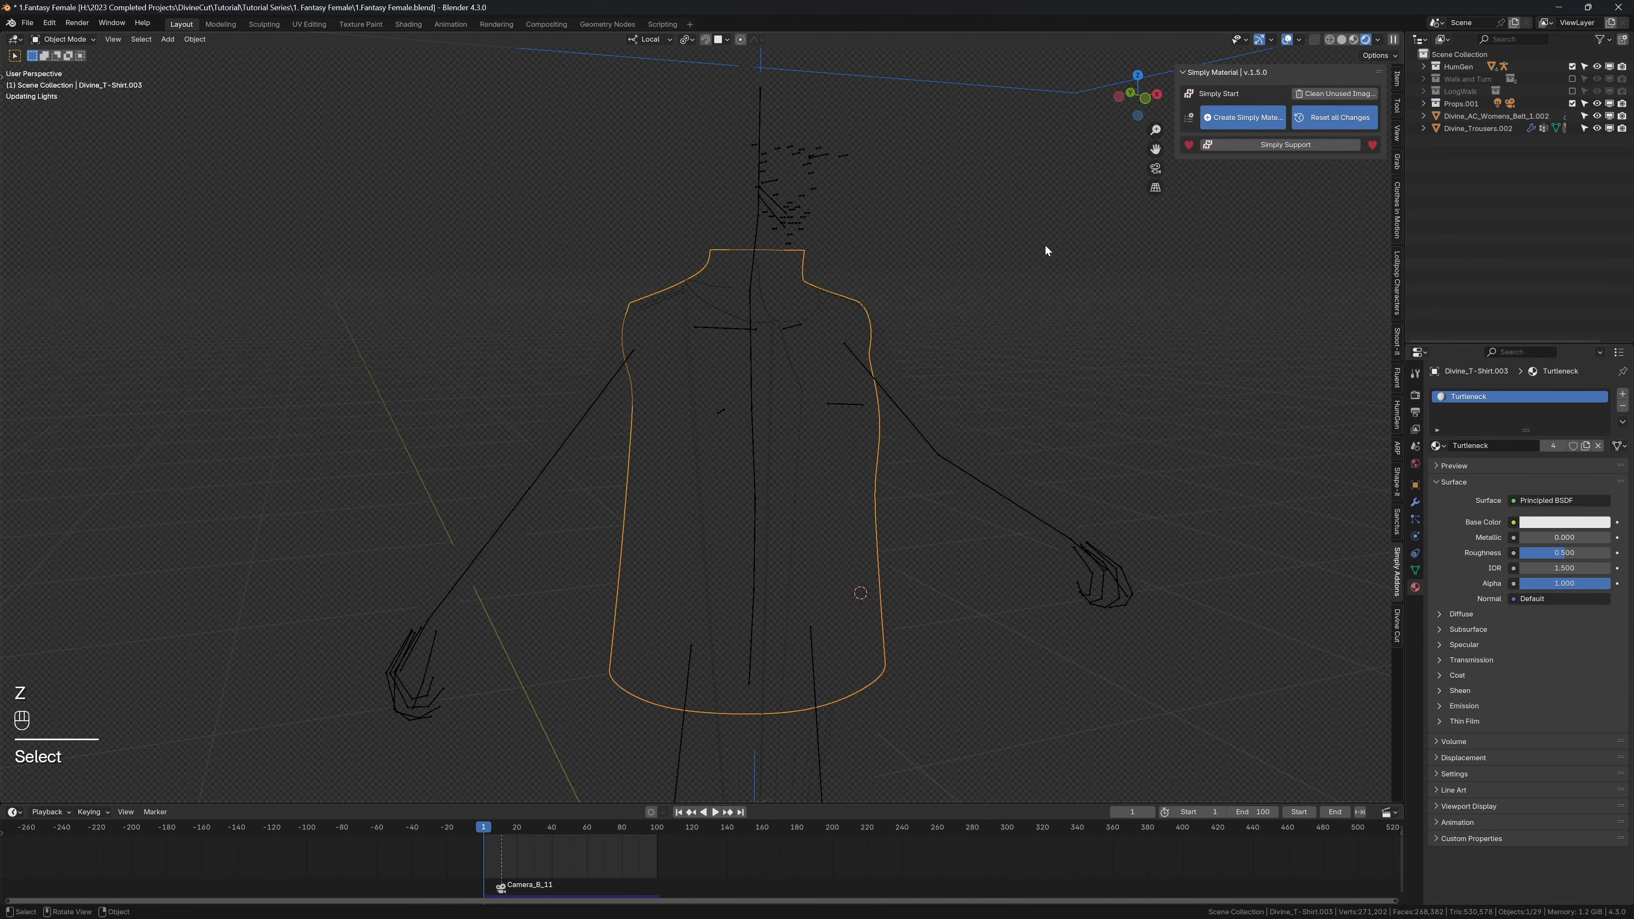
pyautogui.hotkey('shift', 'alt', 'z')
pyautogui.click(1214, 121)
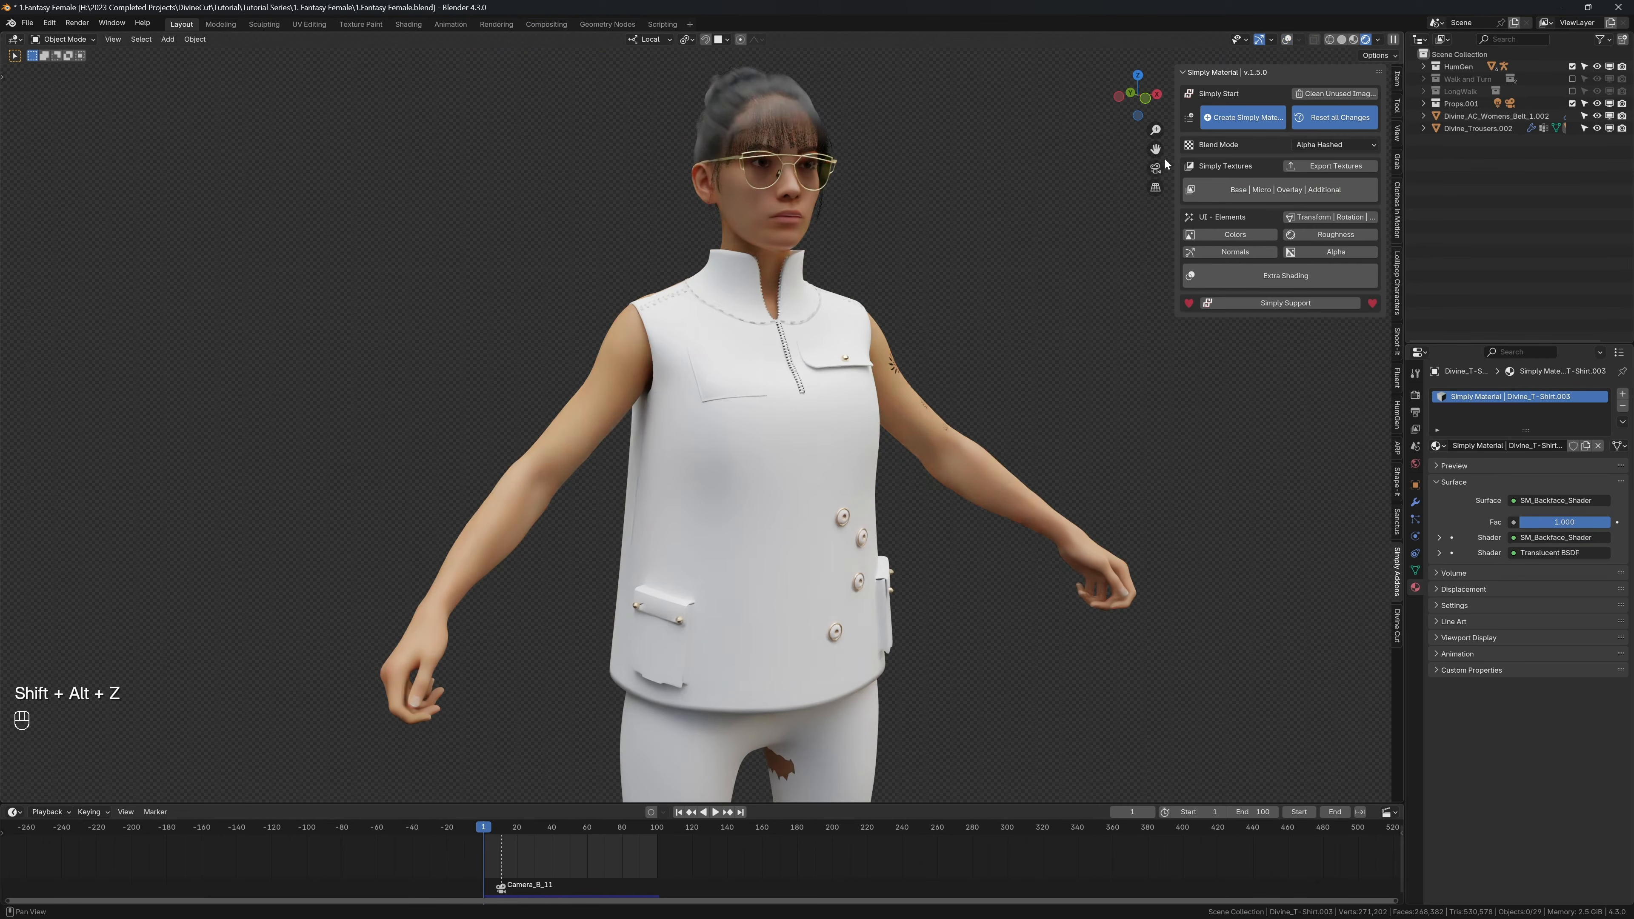
# Step: Examine the Simply Material fabric texture on the shirt up close and from different angles
pyautogui.moveTo(985, 270); pyautogui.dragTo(711, 319, button='middle')
pyautogui.scroll(3, 843, 329)
pyautogui.scroll(-2, 775, 389)
pyautogui.hotkey('shift', 'alt', 'z')
pyautogui.hotkey('shift', 'alt', 'z')
pyautogui.scroll(3, 720, 361)
pyautogui.scroll(-2, 812, 394)
pyautogui.moveTo(729, 406); pyautogui.dragTo(812, 448, button='middle')
pyautogui.scroll(2, 812, 394)
# Step: Try the shirt's base colour ramp and its dark stop's brightness in place of the texture colour
pyautogui.click(1225, 237)
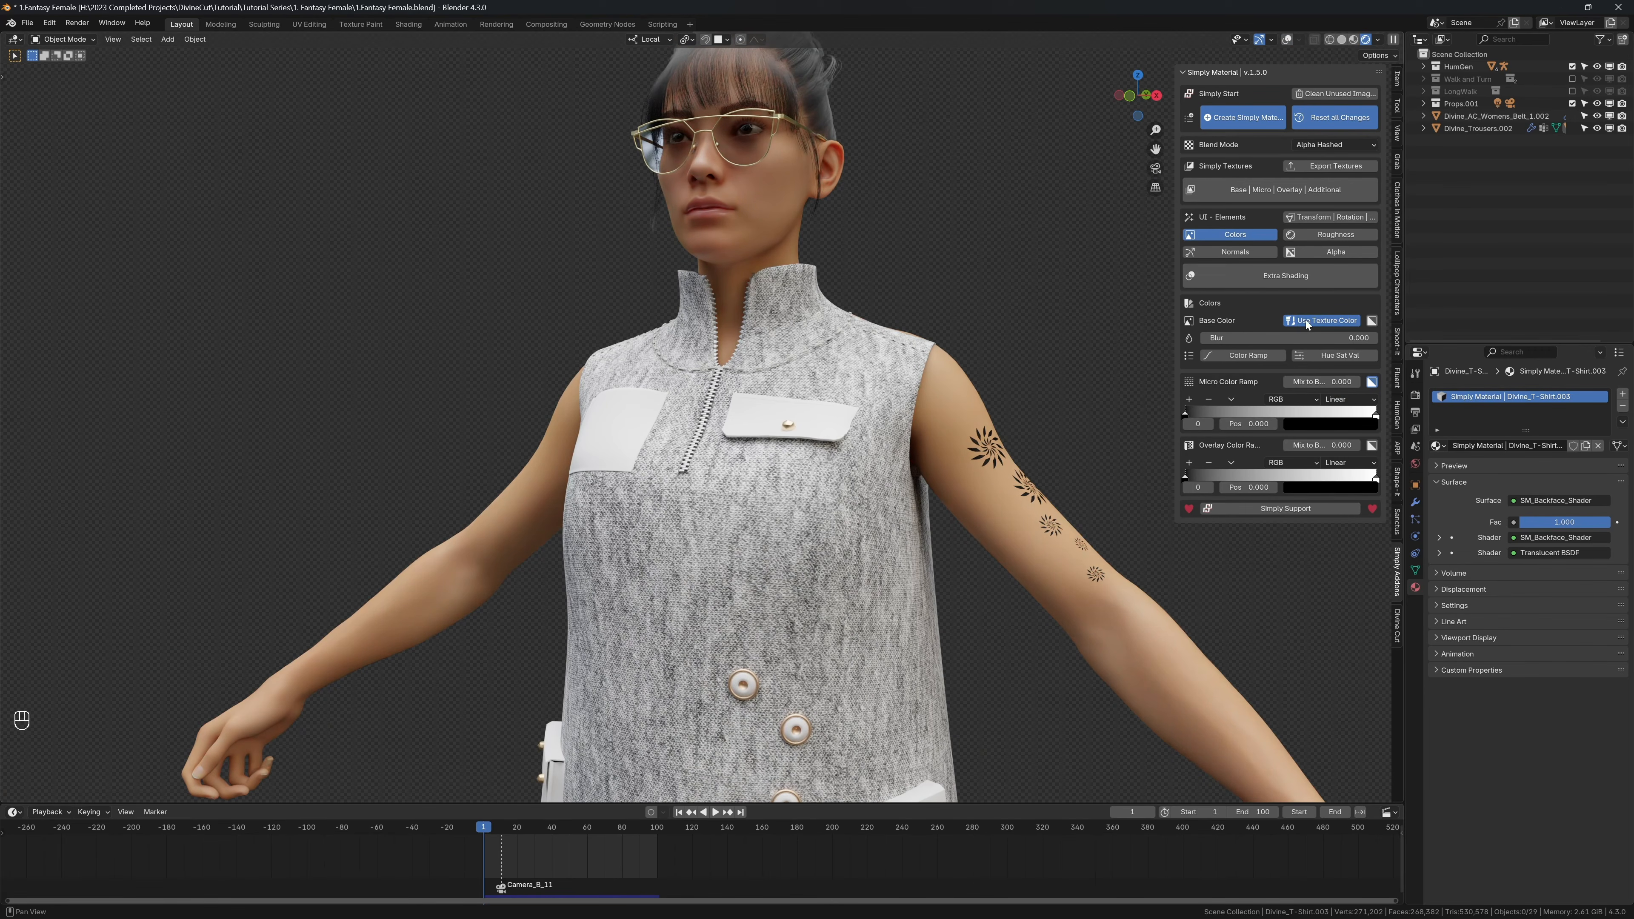
pyautogui.click(1244, 355)
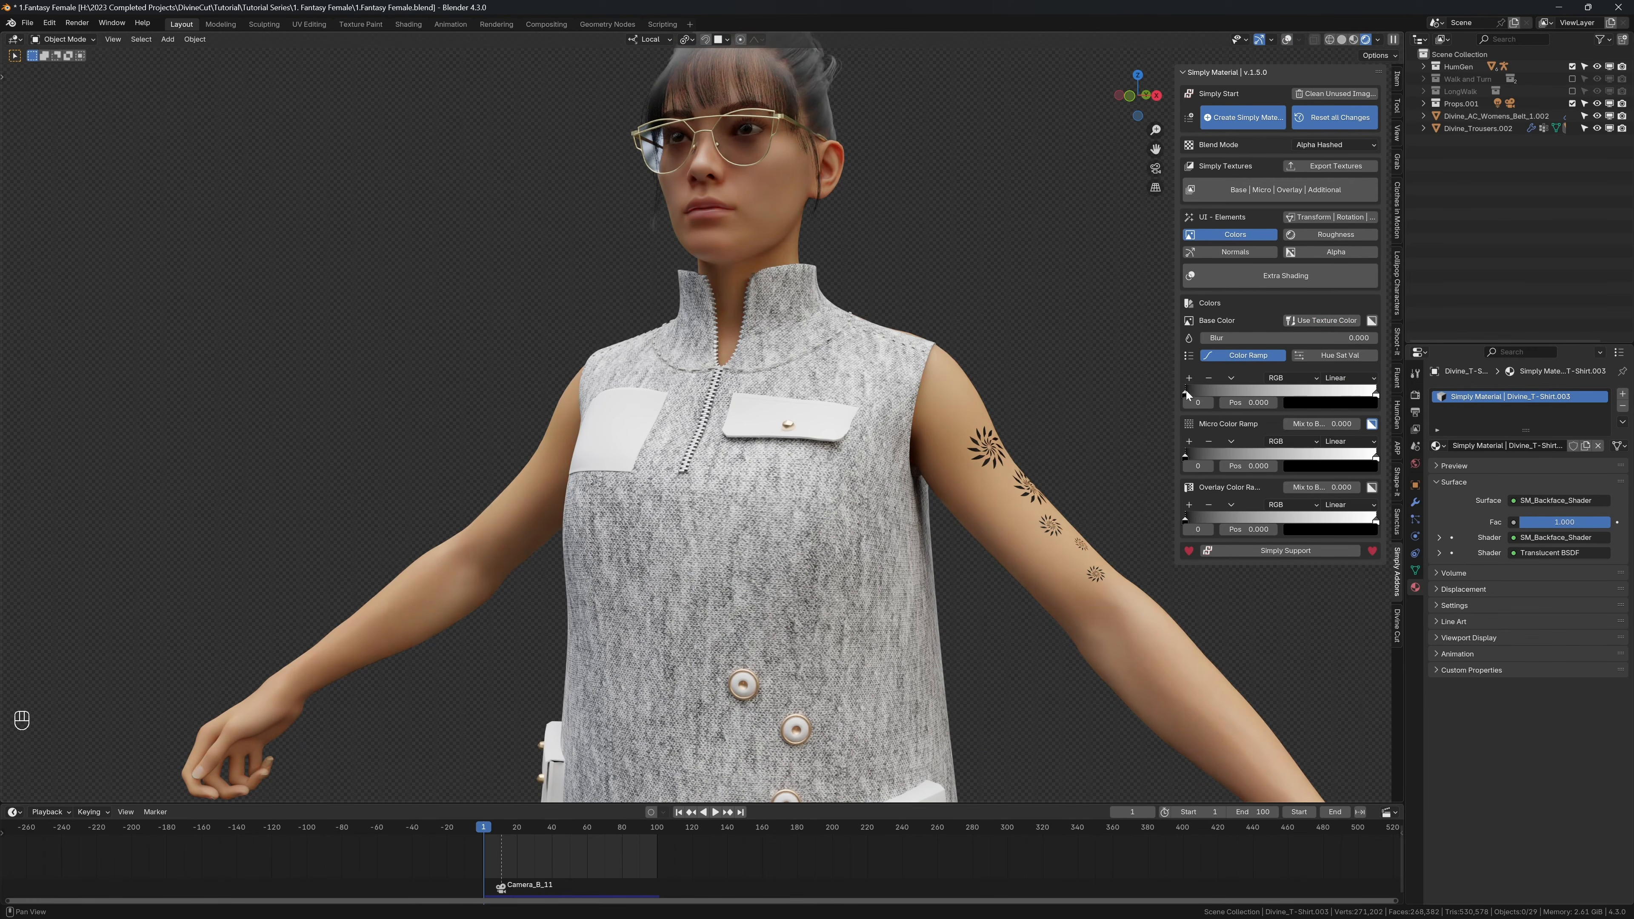
pyautogui.click(1289, 402)
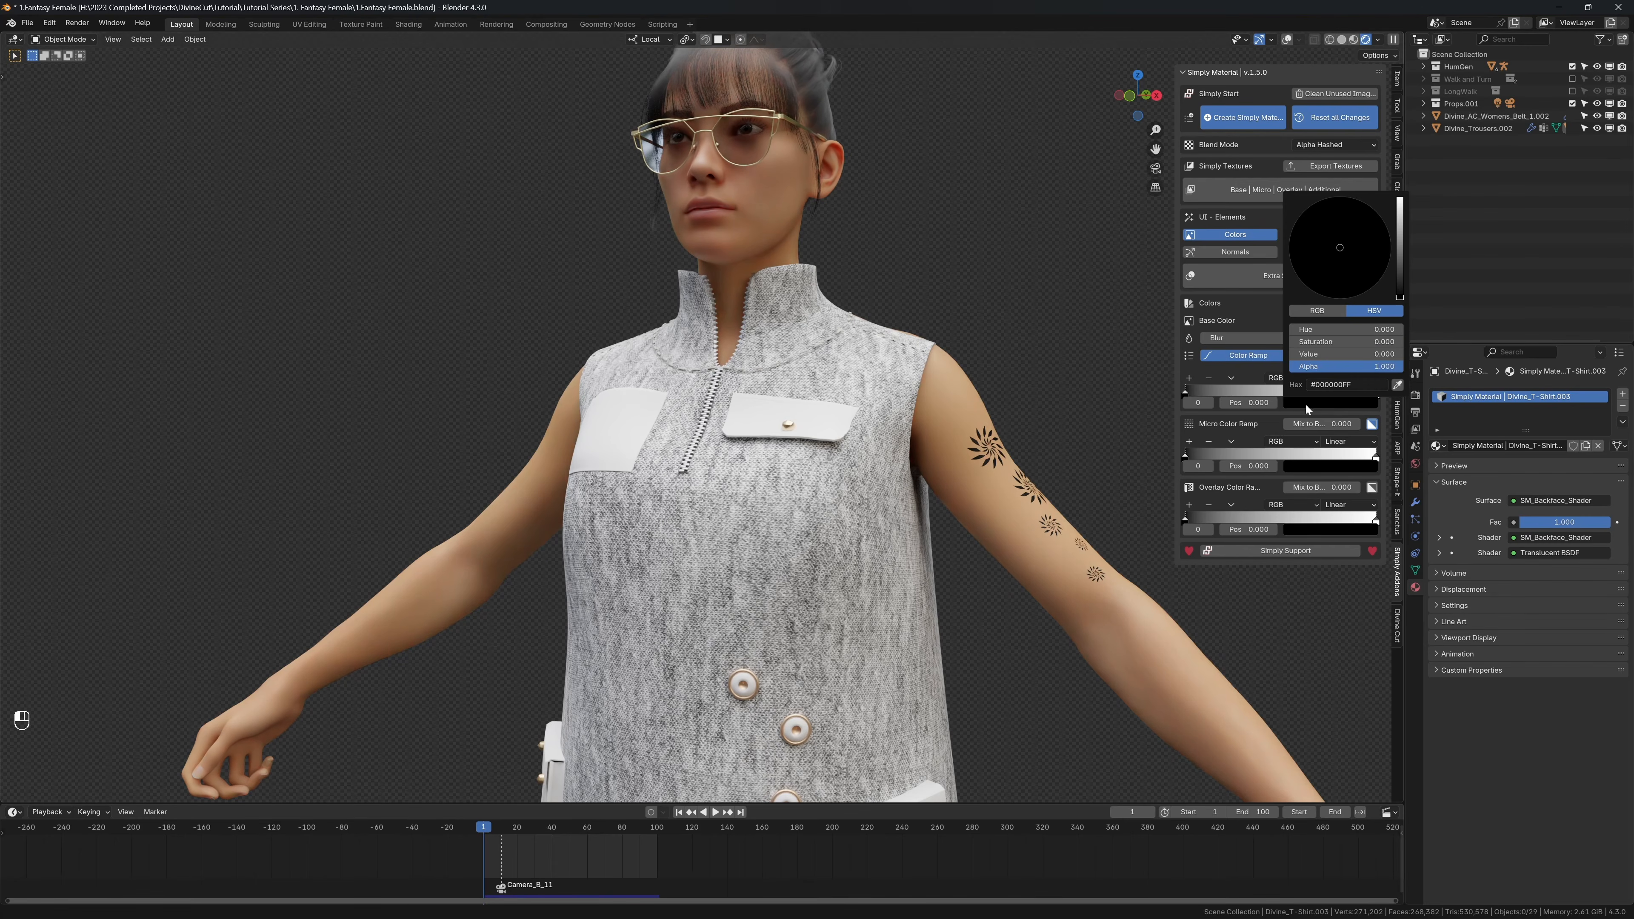
pyautogui.click(1400, 217)
pyautogui.moveTo(1401, 259); pyautogui.dragTo(1399, 297)
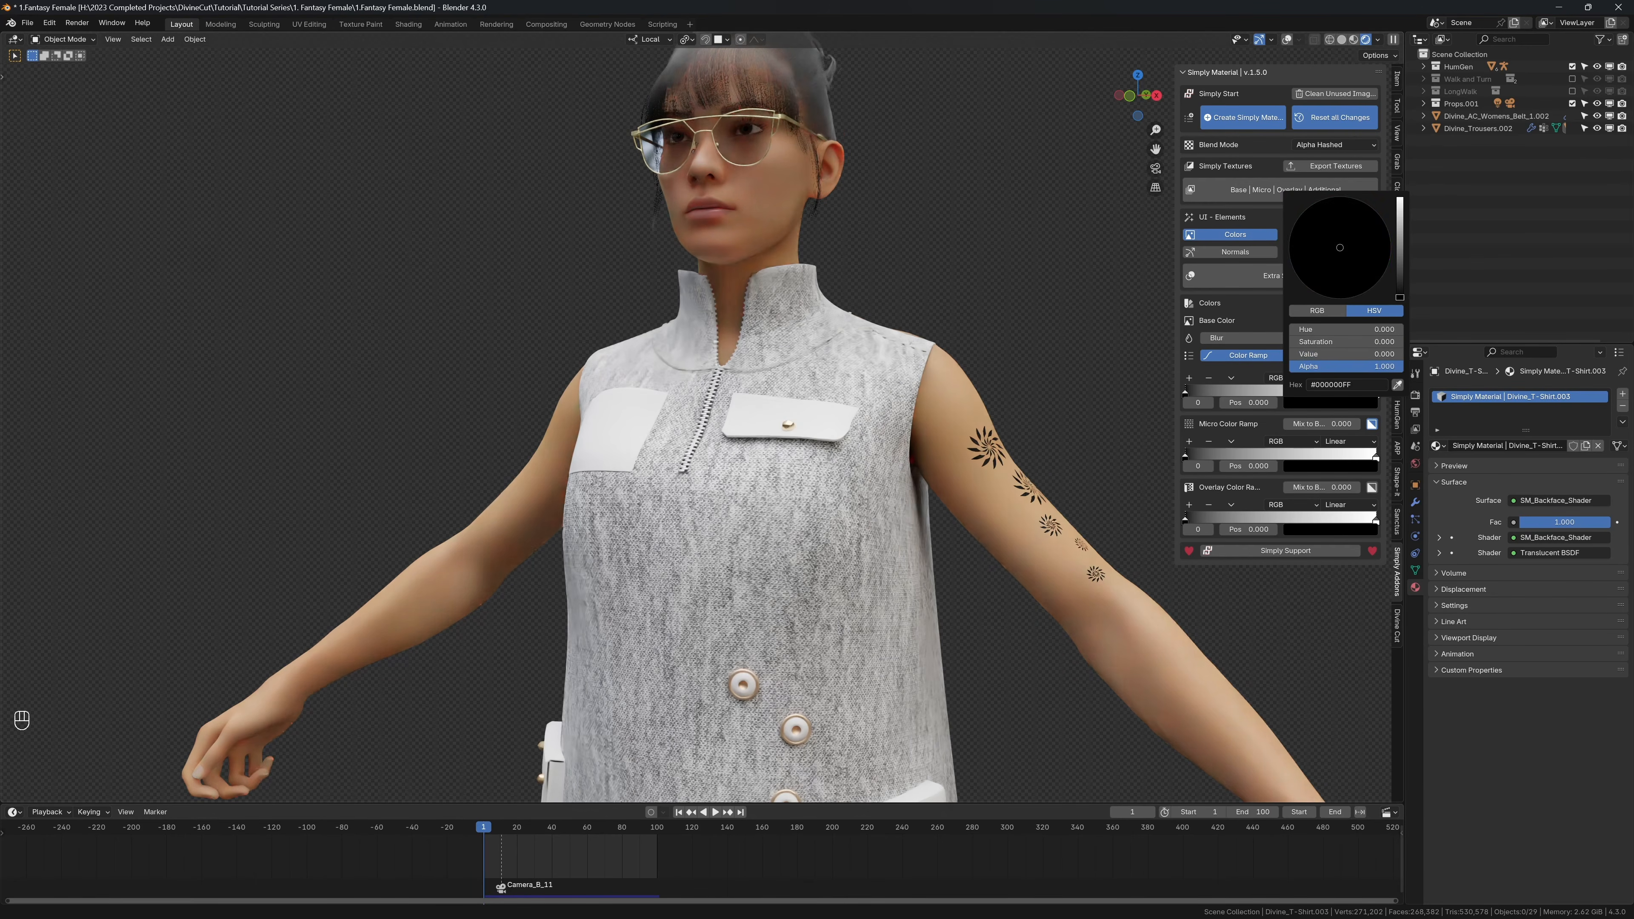
pyautogui.click(1243, 355)
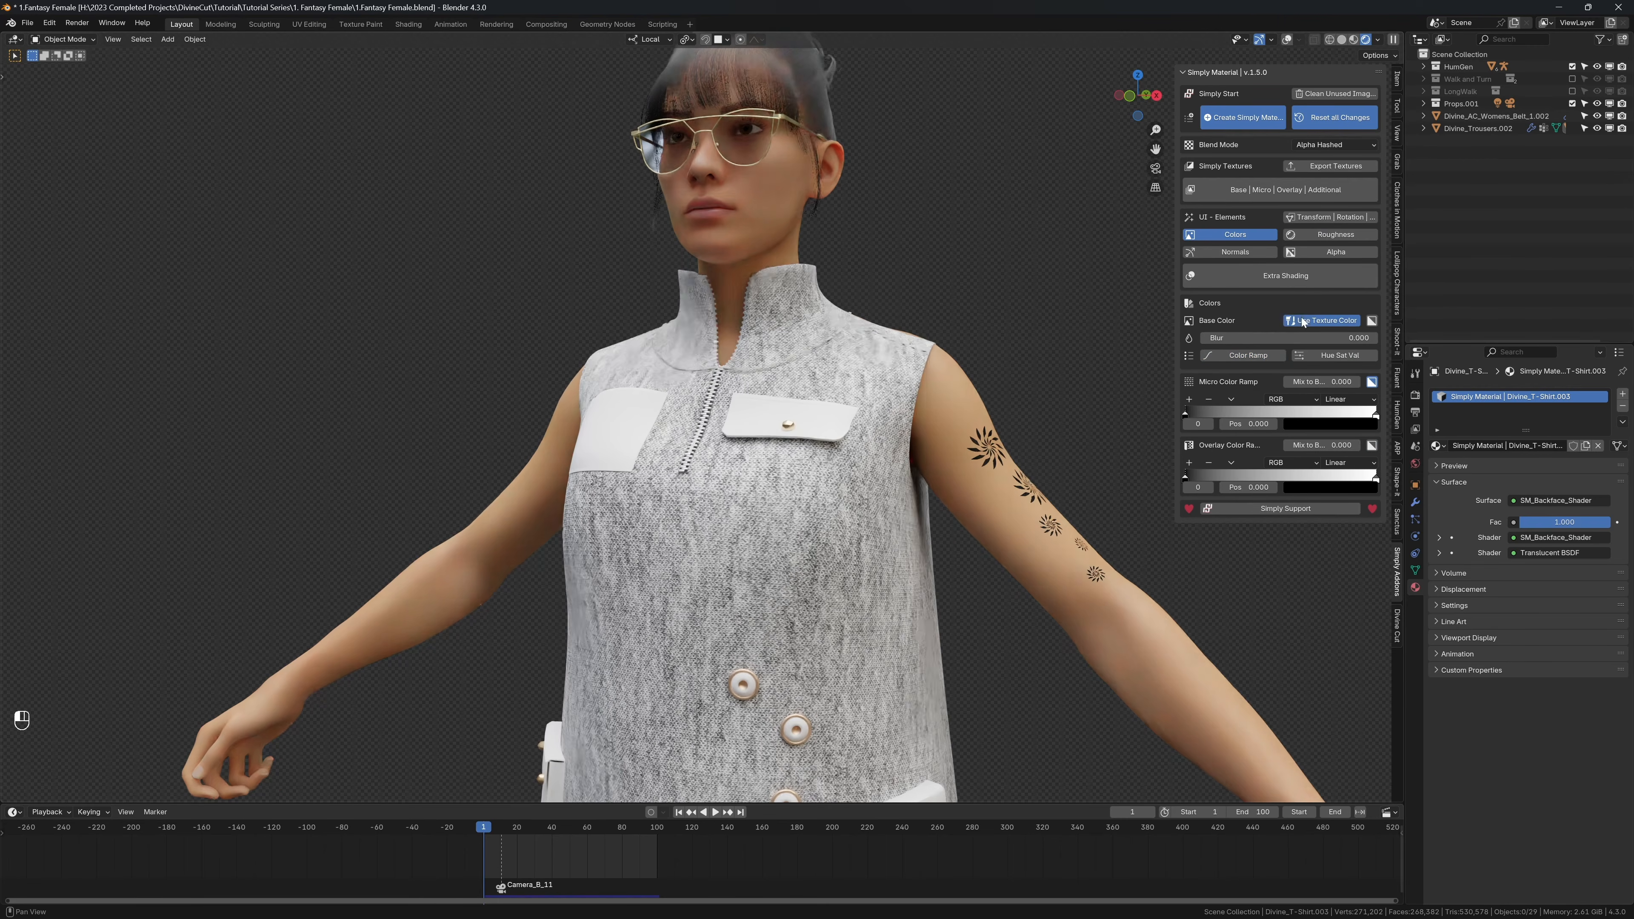
pyautogui.click(1240, 236)
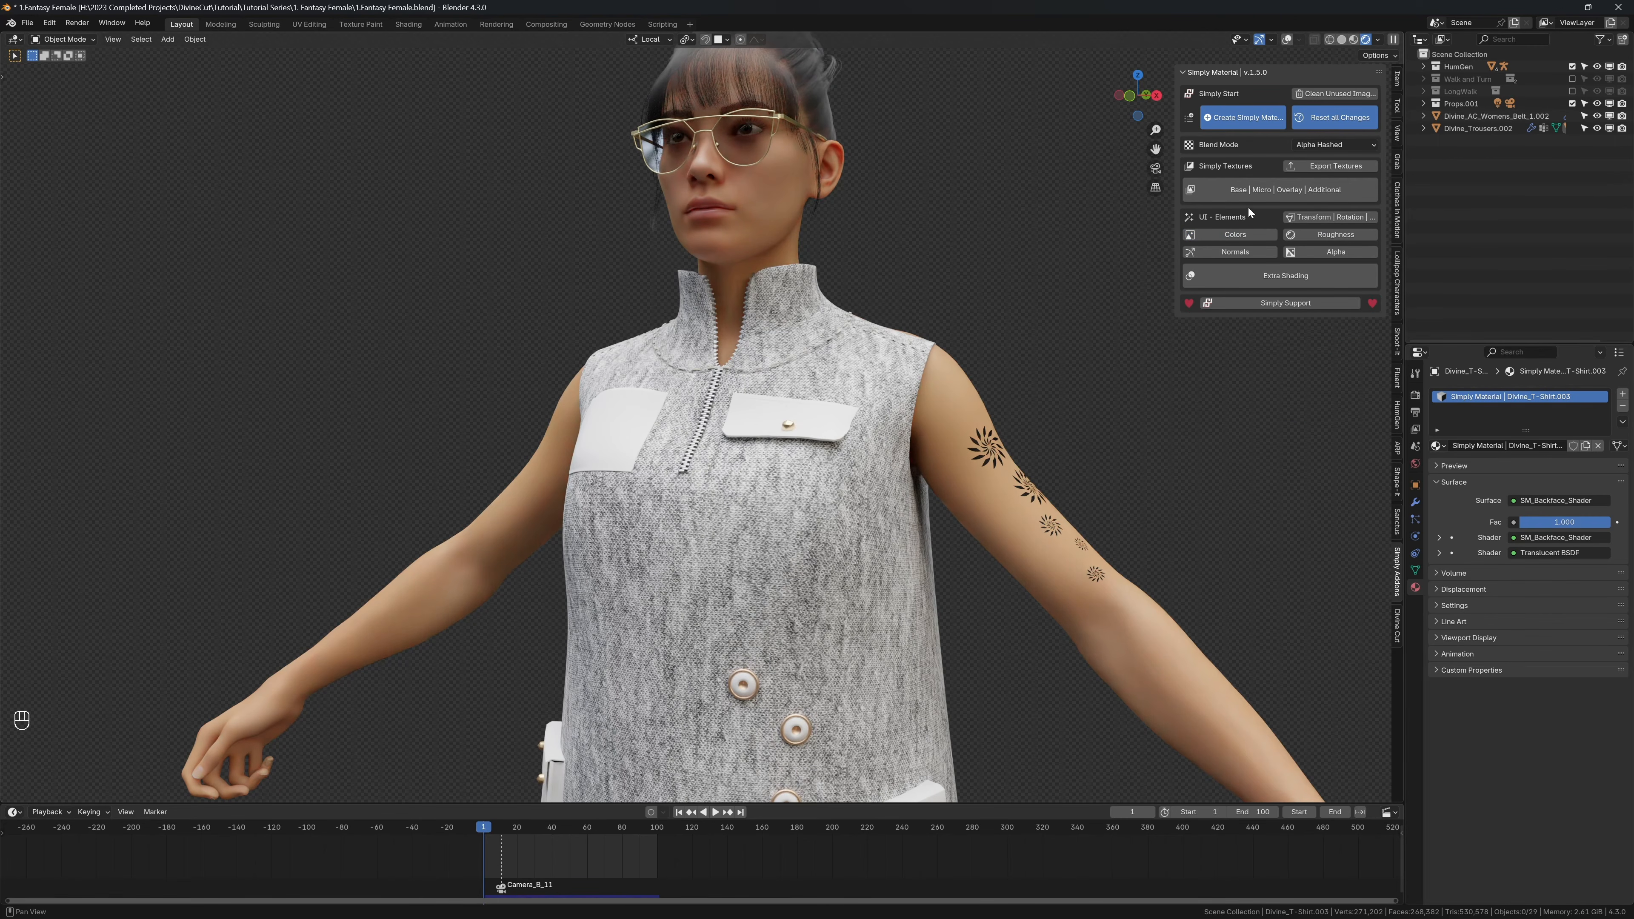
# Step: Browse for a base texture with thumbnails shown and open the Textures folder inside the Simply Material textures pack's 1_Simply-Textures
pyautogui.click(1285, 193)
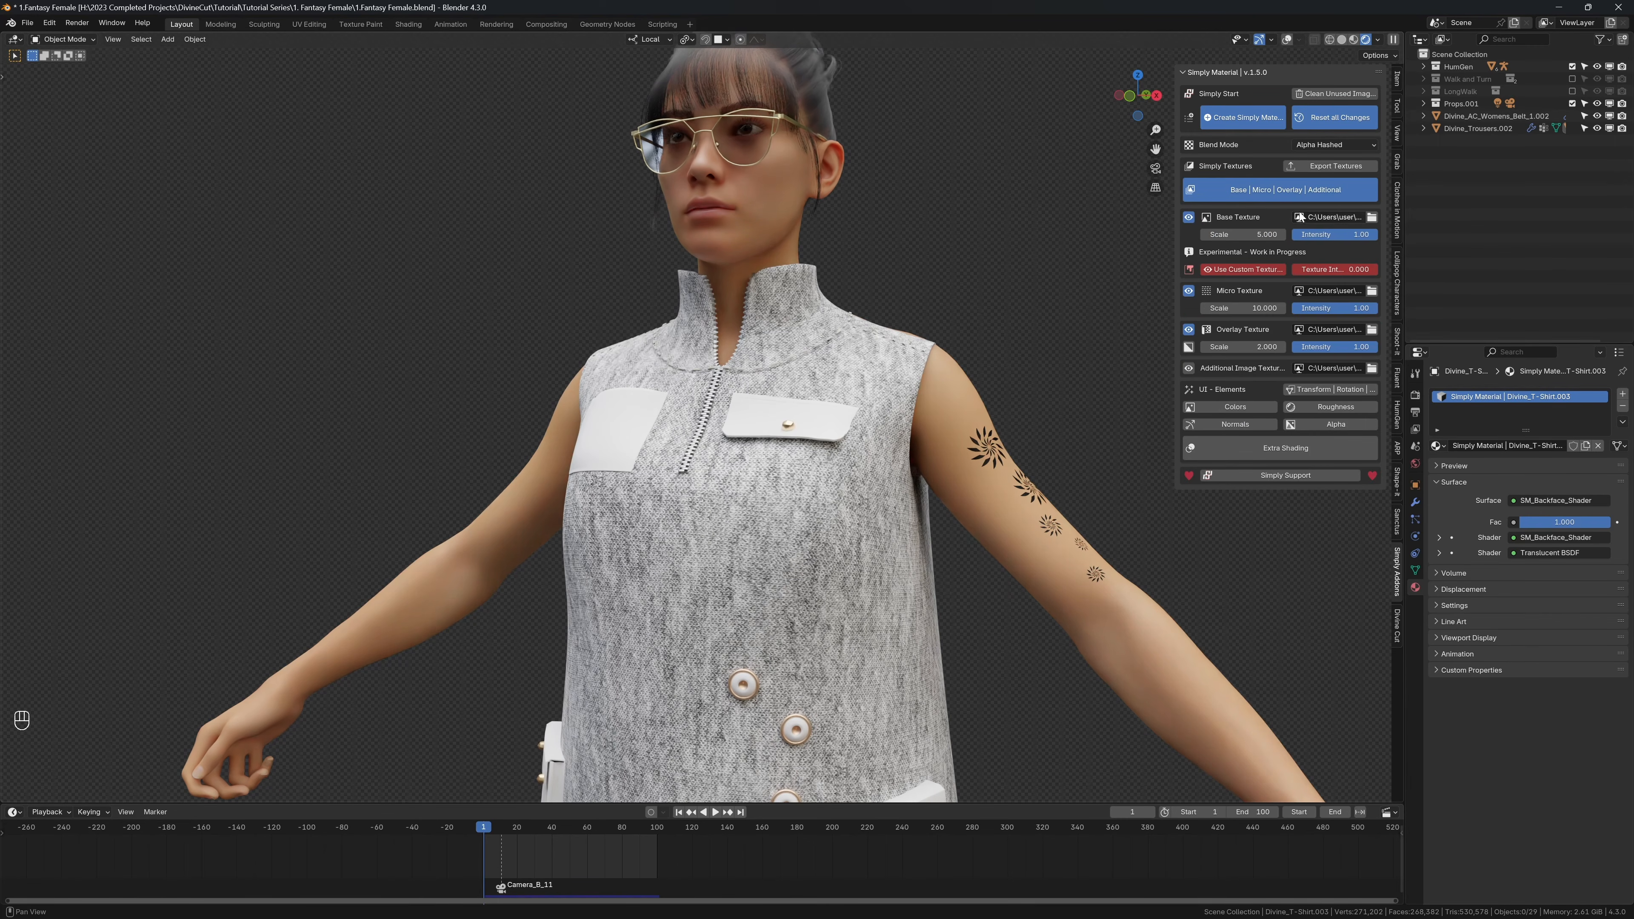
pyautogui.click(1371, 218)
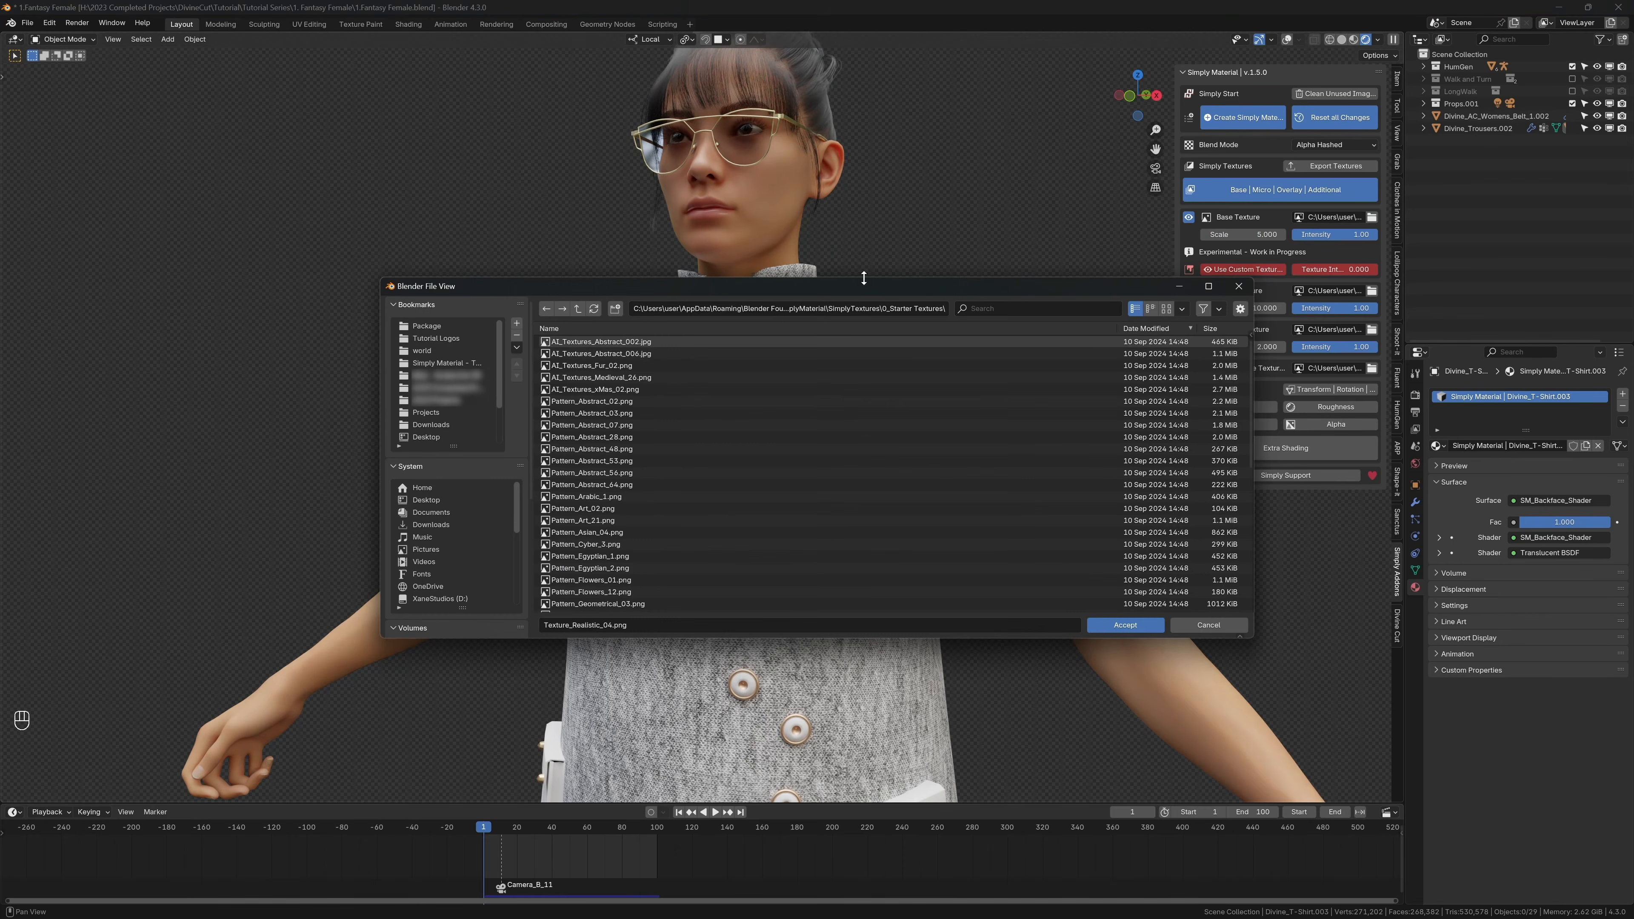
pyautogui.click(1165, 309)
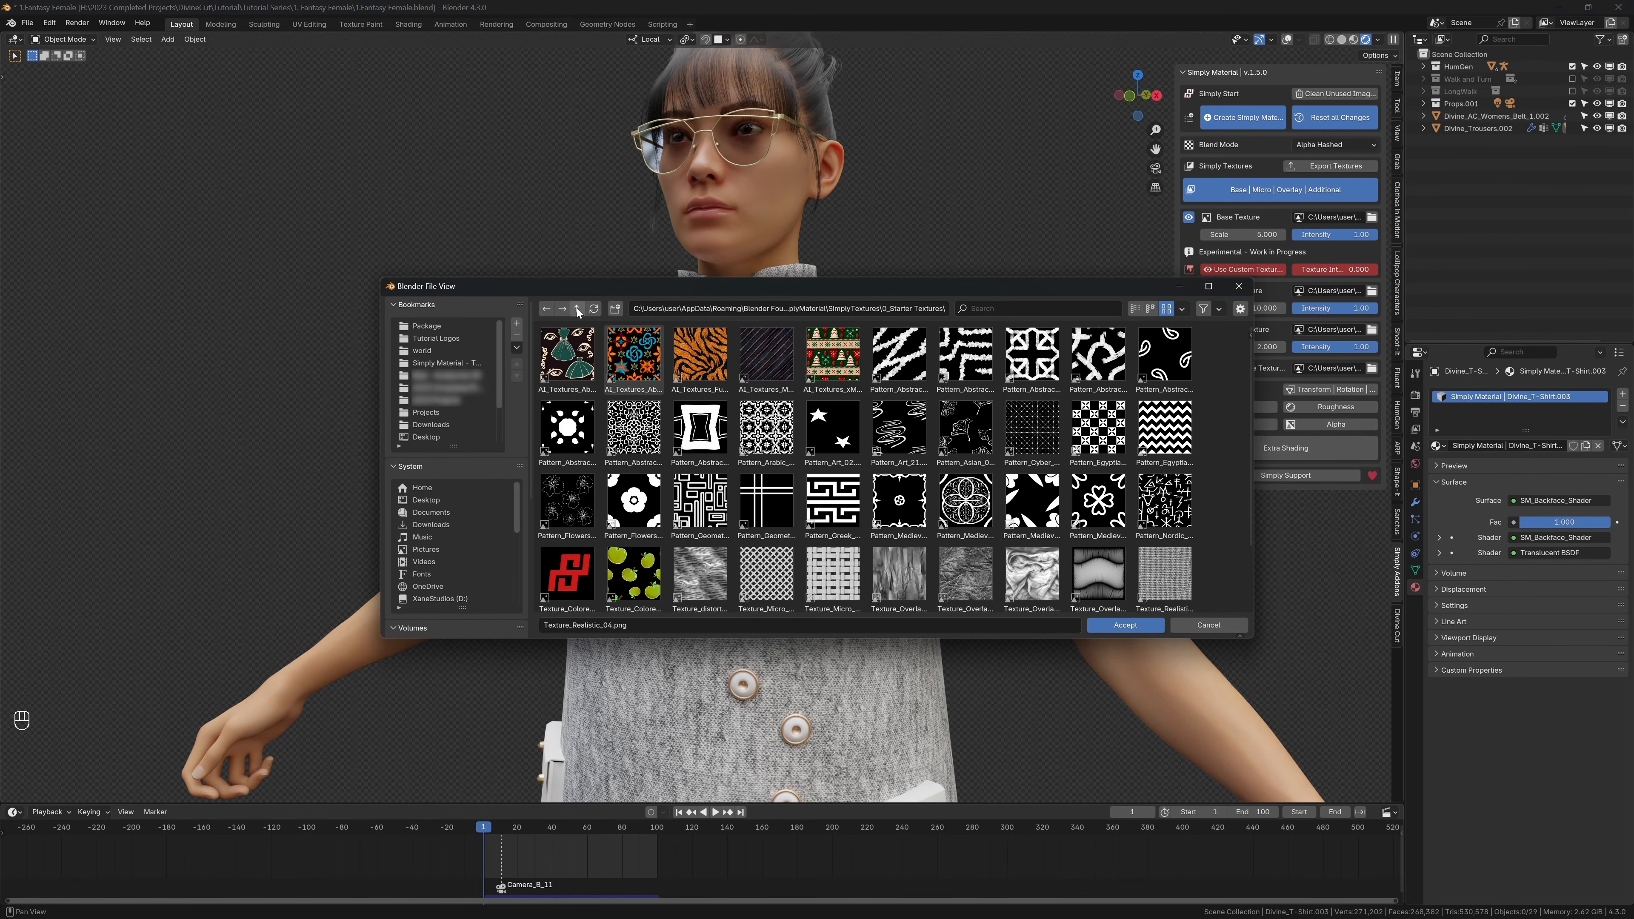
pyautogui.click(446, 363)
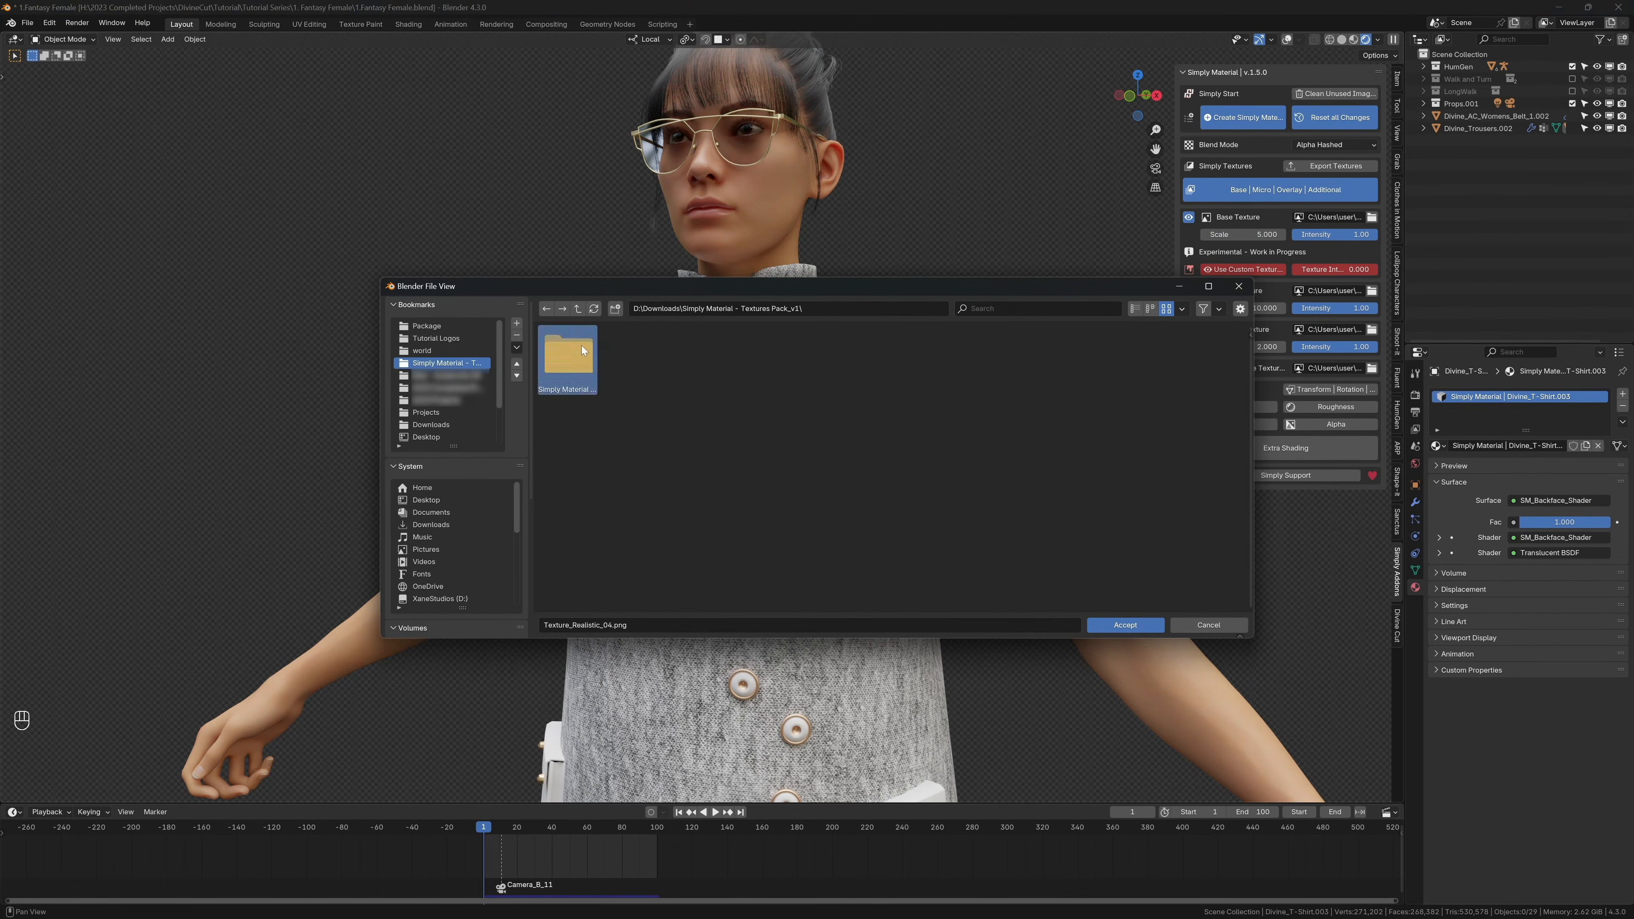
pyautogui.doubleClick(583, 350)
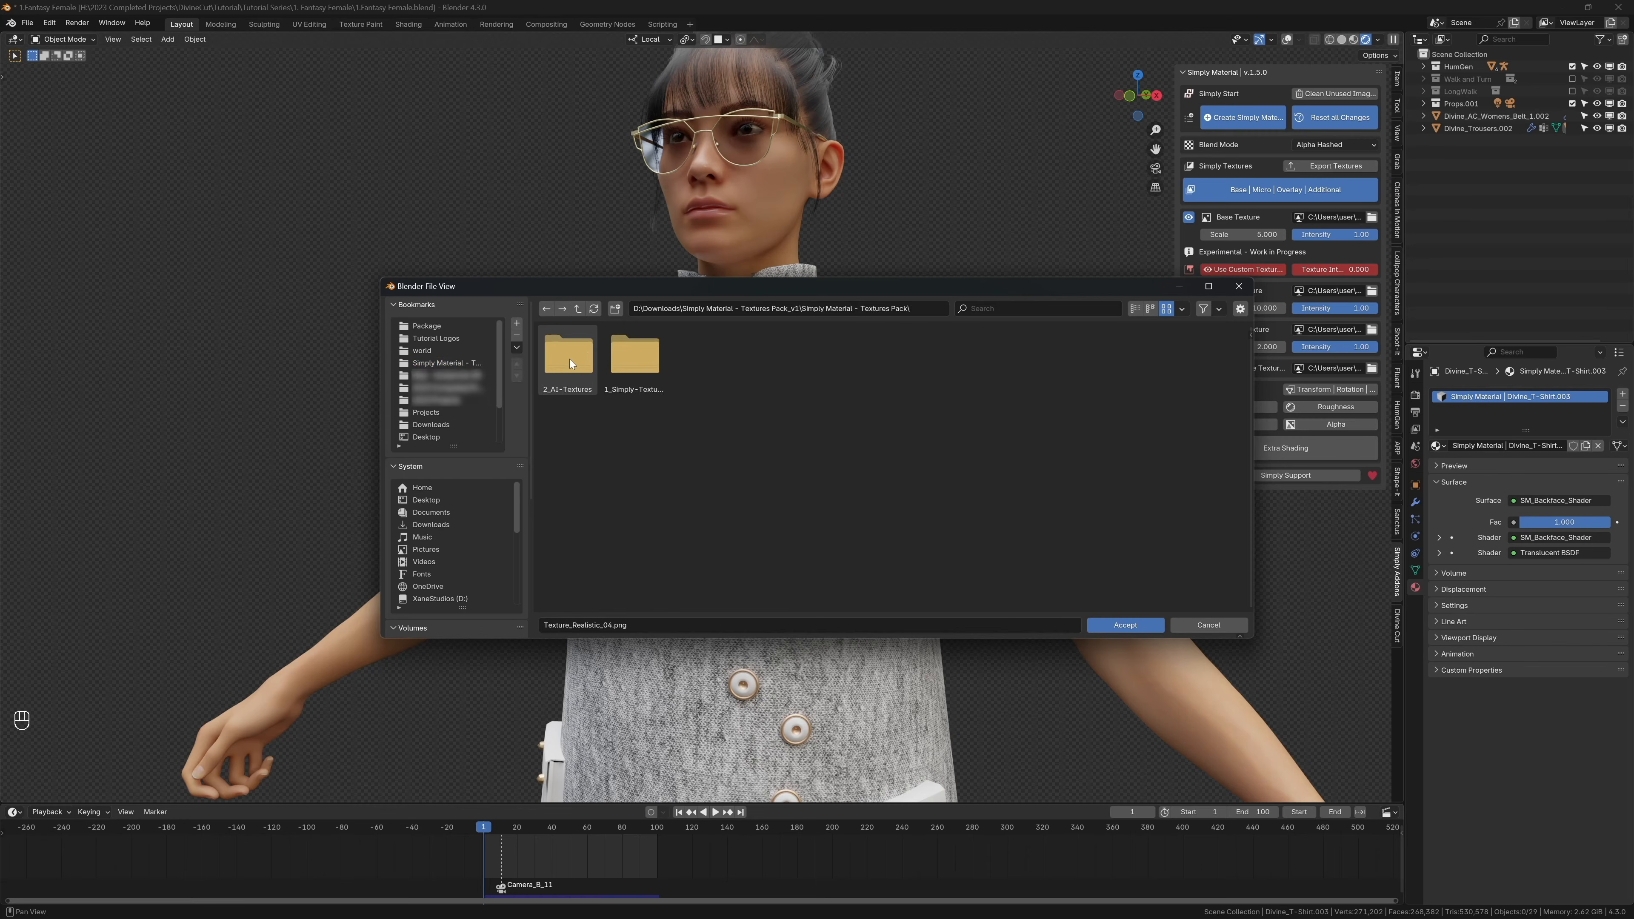
pyautogui.doubleClick(637, 372)
pyautogui.doubleClick(627, 363)
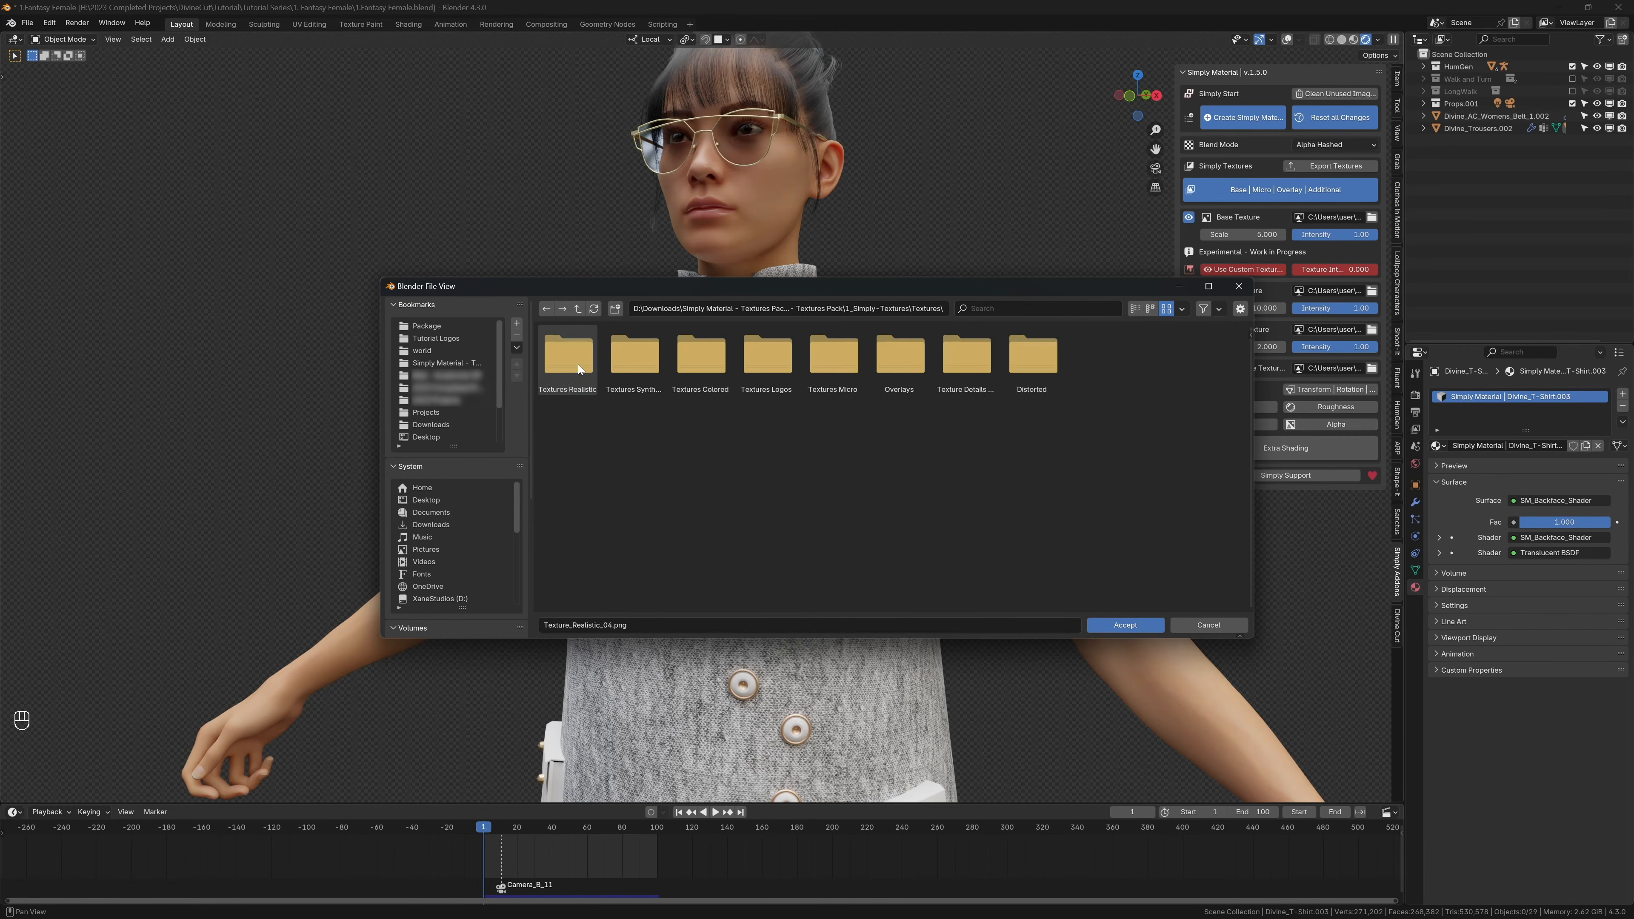
# Step: Examine the subfolders of the pack's Textures folder, from Textures Realistic through to Texture Details
pyautogui.doubleClick(573, 366)
pyautogui.scroll(-4, 724, 416)
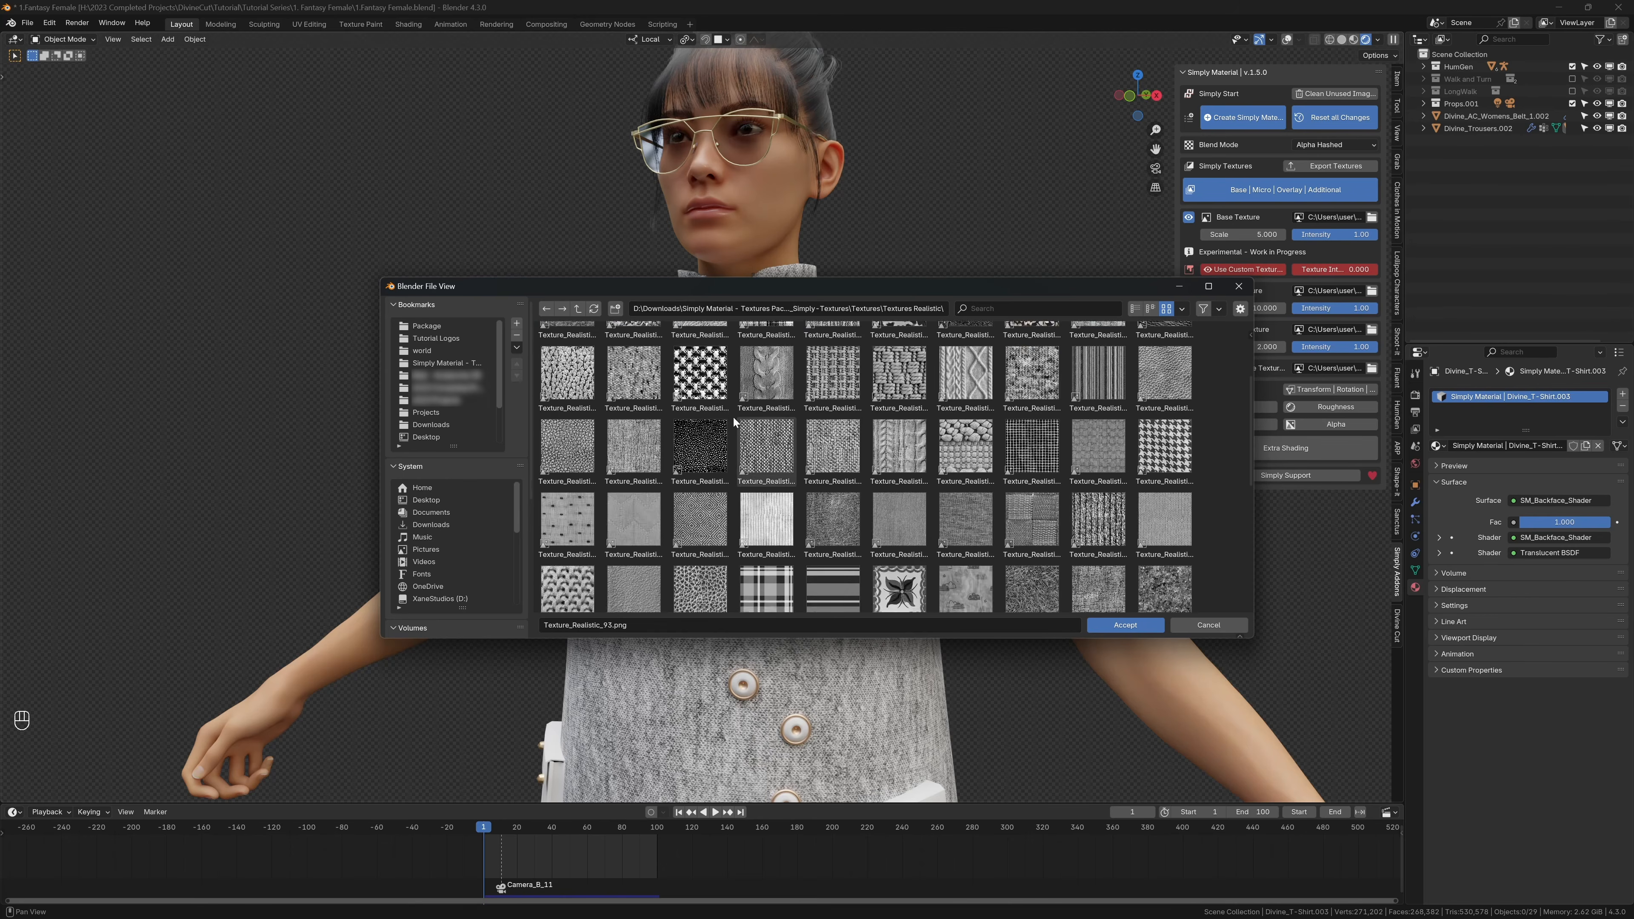
pyautogui.click(577, 310)
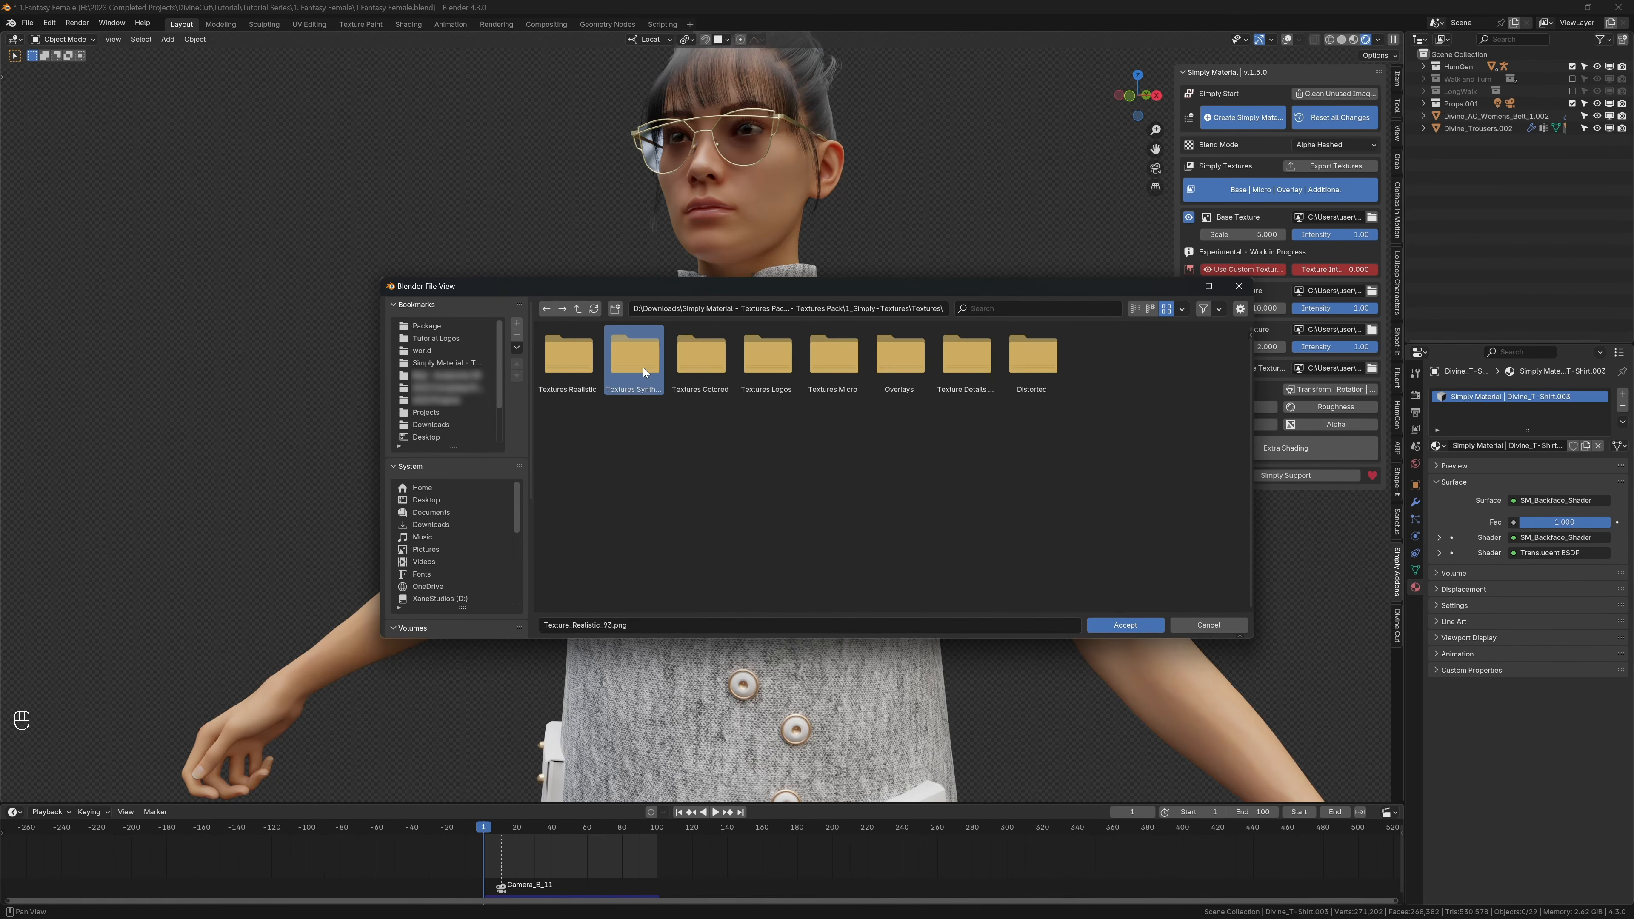
pyautogui.doubleClick(633, 360)
pyautogui.click(578, 309)
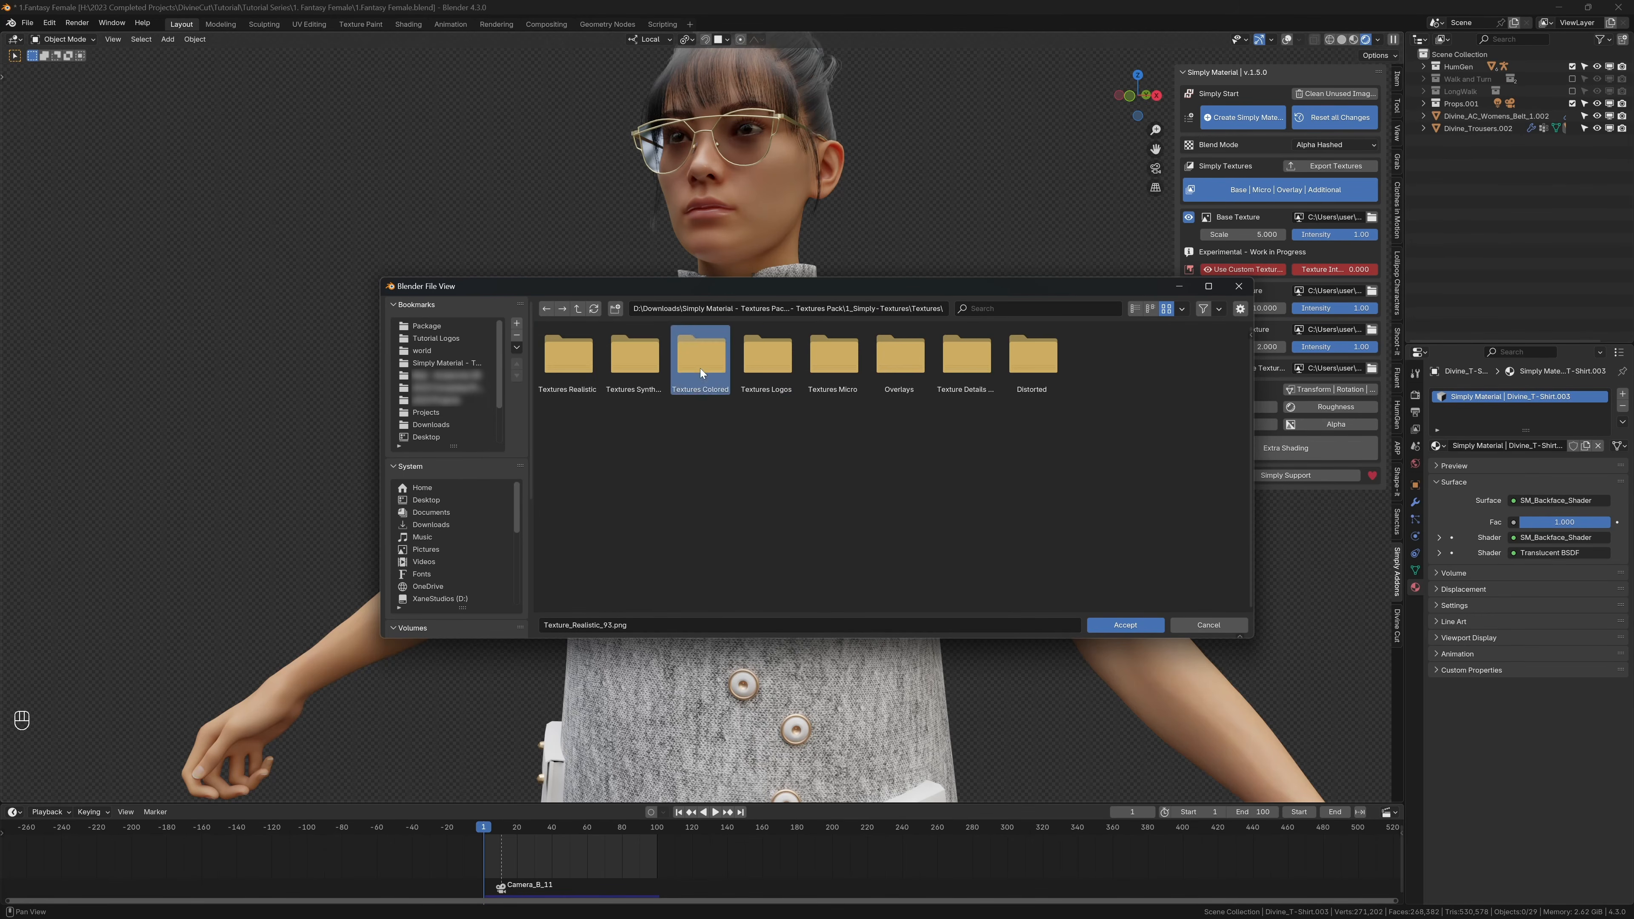
pyautogui.doubleClick(768, 355)
pyautogui.click(578, 309)
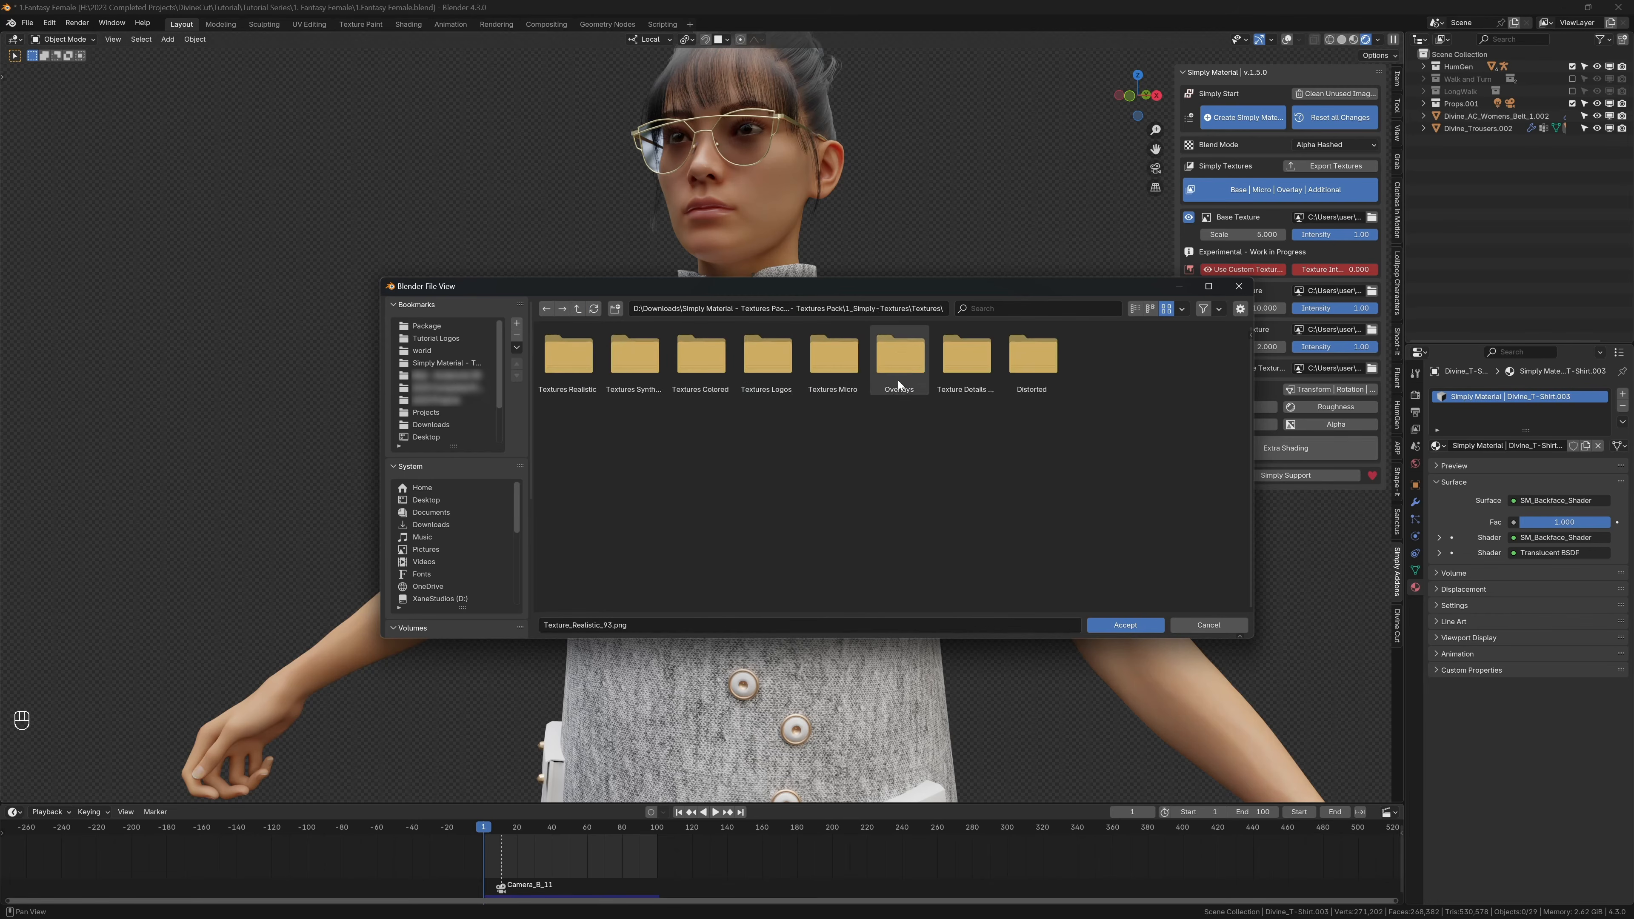
pyautogui.doubleClick(966, 356)
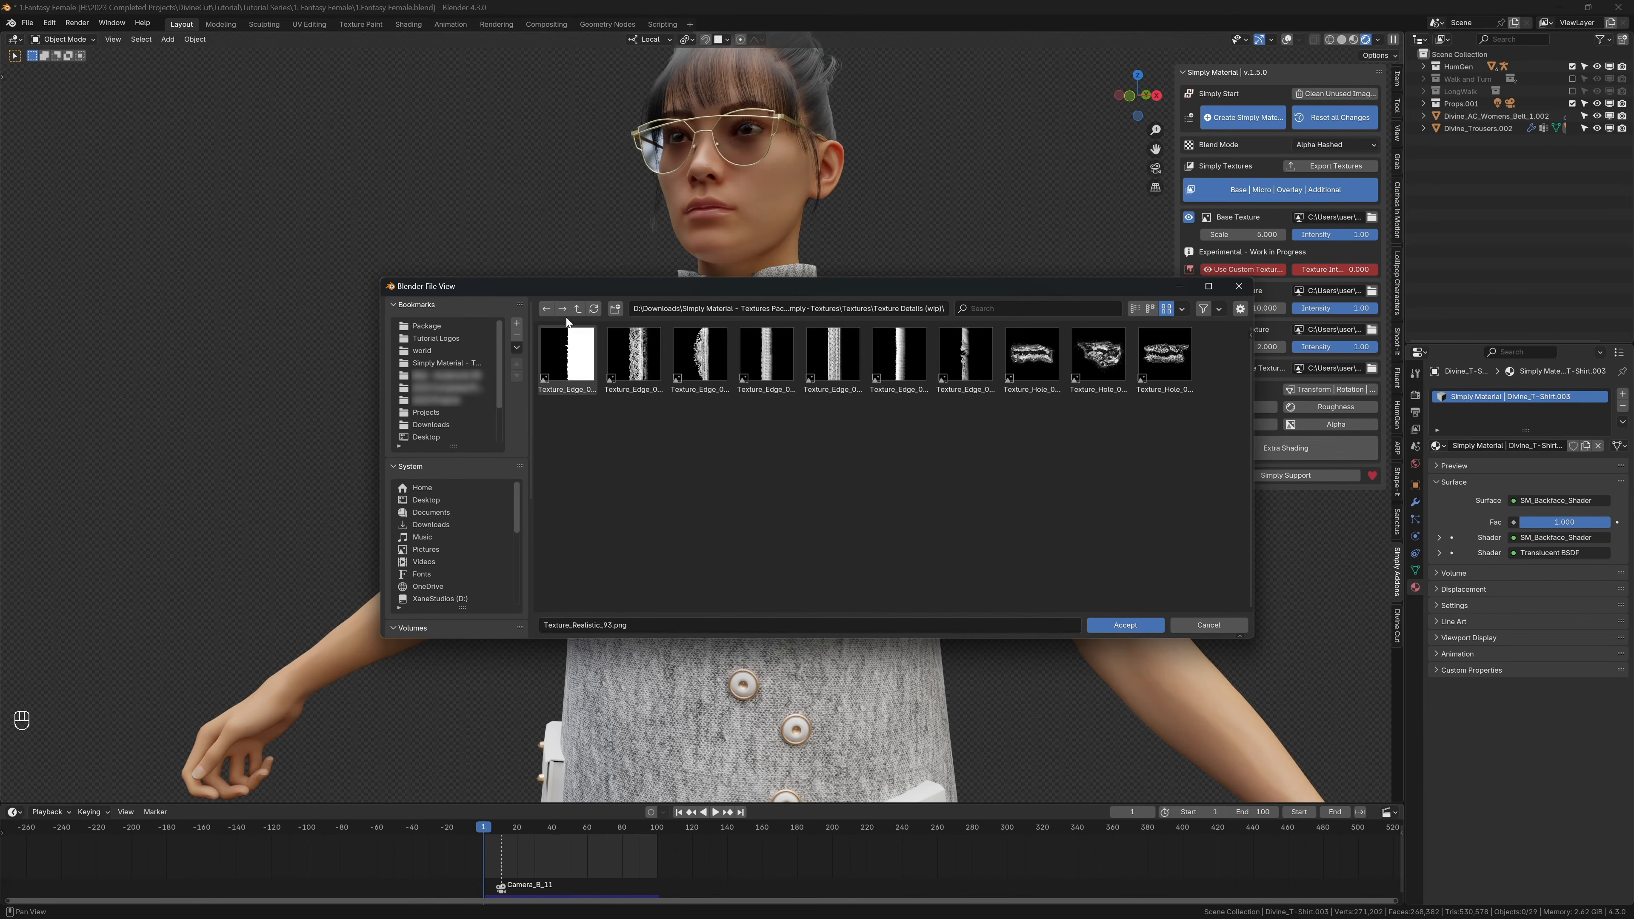
pyautogui.click(576, 309)
# Step: Look through the pattern images in the Cultures folder's Medieval, Nordic, Arabic and Asian subfolders
pyautogui.click(577, 309)
pyautogui.click(635, 357)
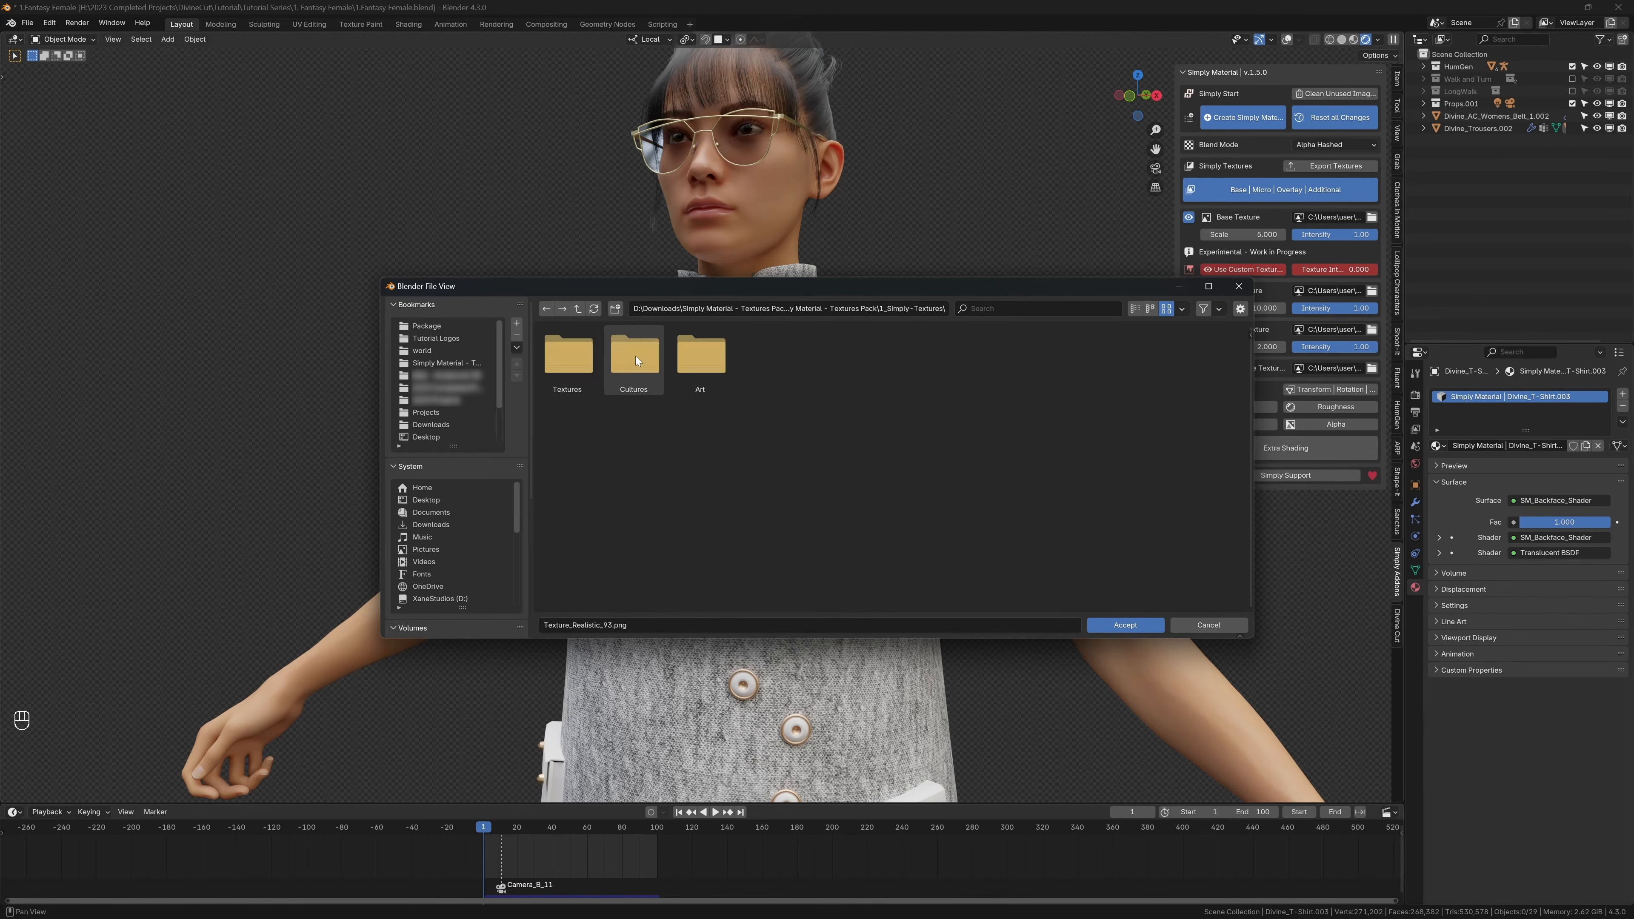
pyautogui.doubleClick(636, 356)
pyautogui.doubleClick(568, 358)
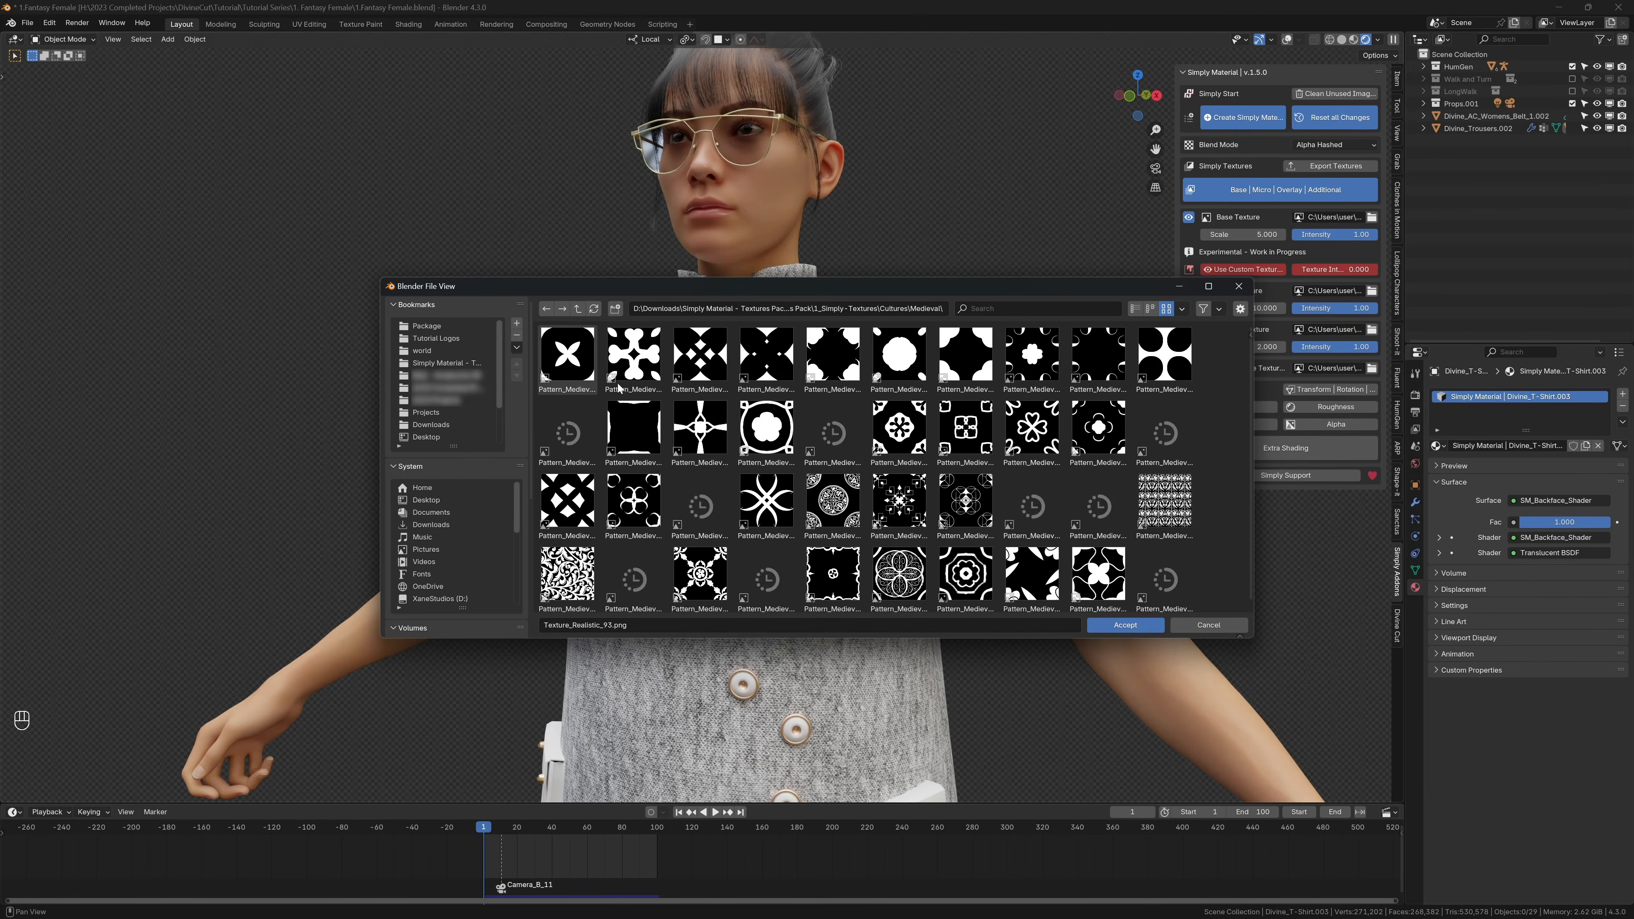
pyautogui.click(577, 309)
pyautogui.click(636, 355)
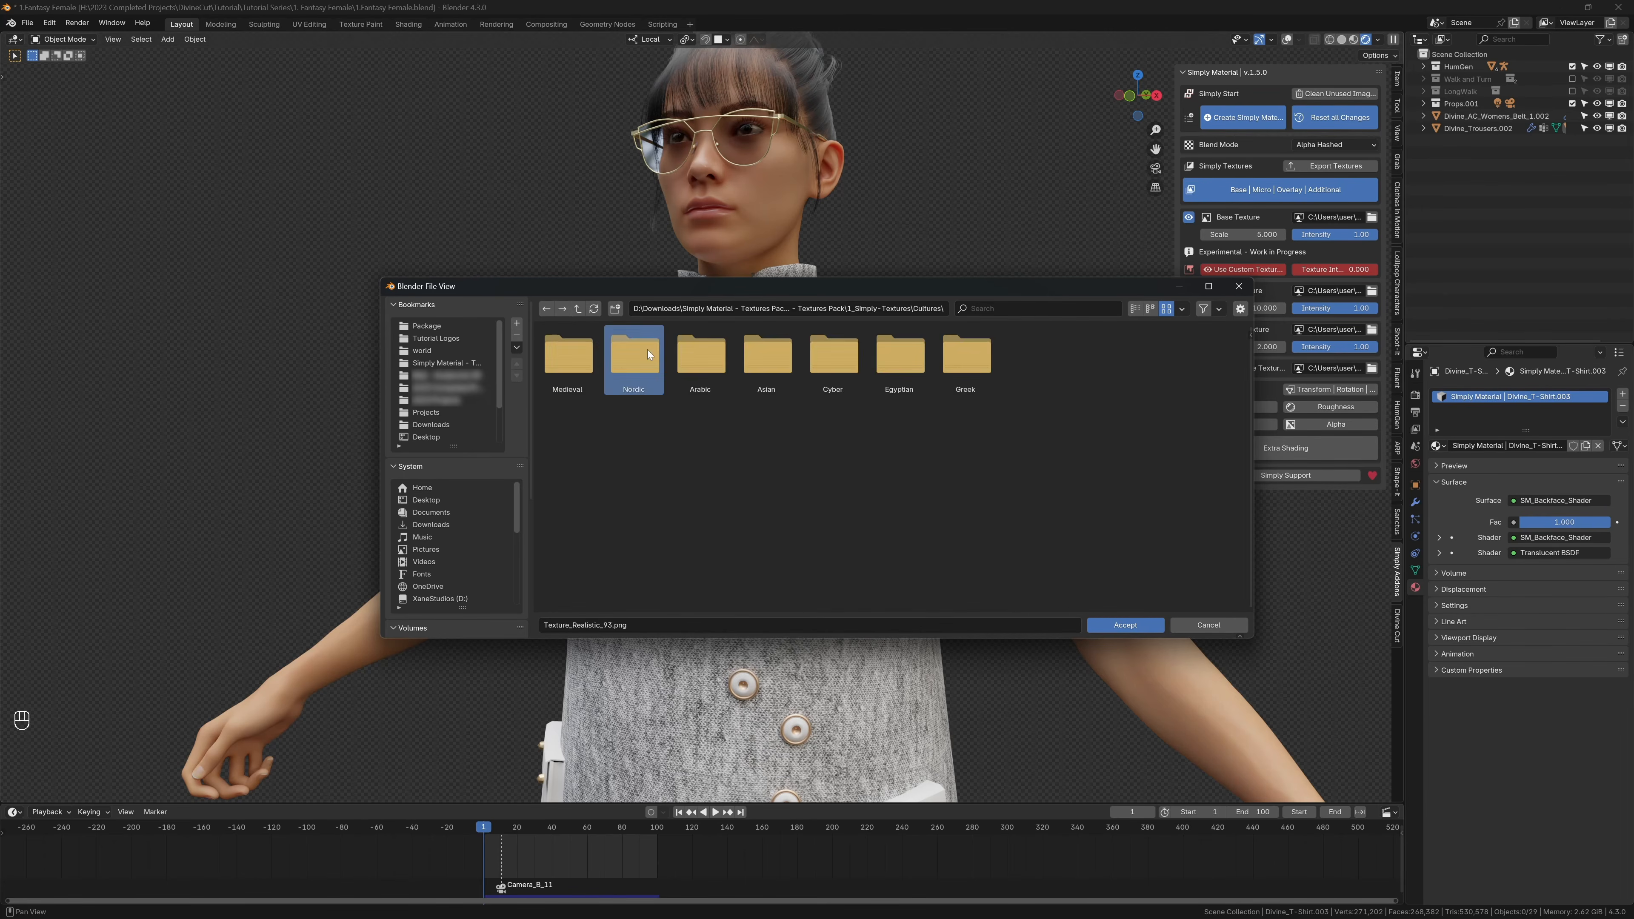
pyautogui.doubleClick(636, 355)
pyautogui.click(577, 309)
pyautogui.click(700, 355)
pyautogui.doubleClick(700, 355)
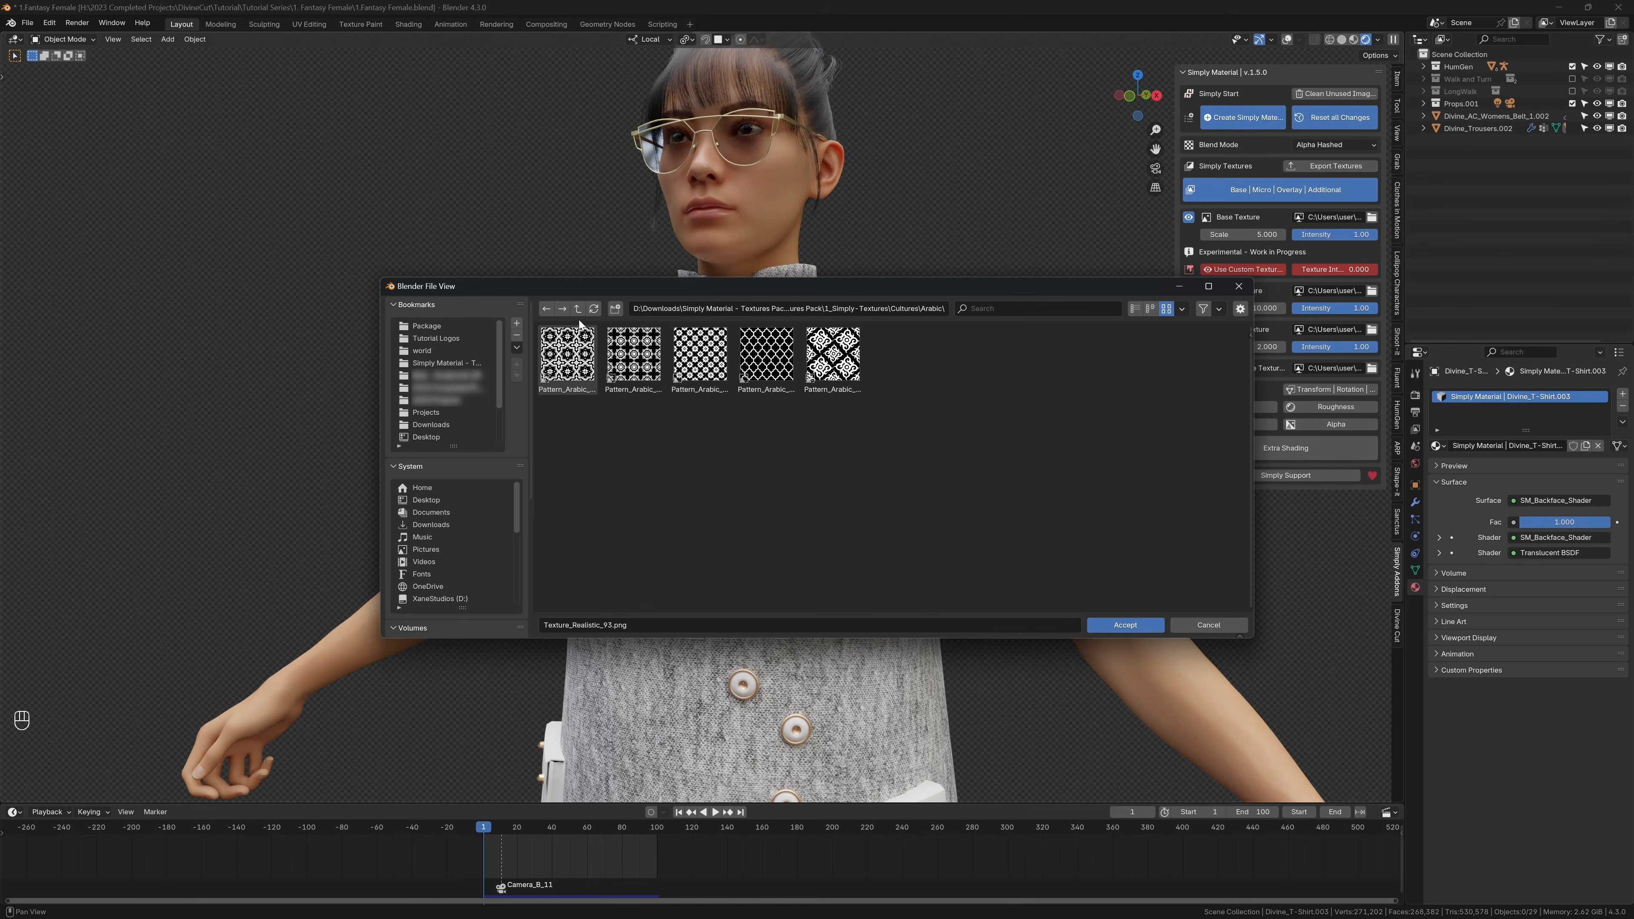
pyautogui.click(577, 309)
pyautogui.click(769, 360)
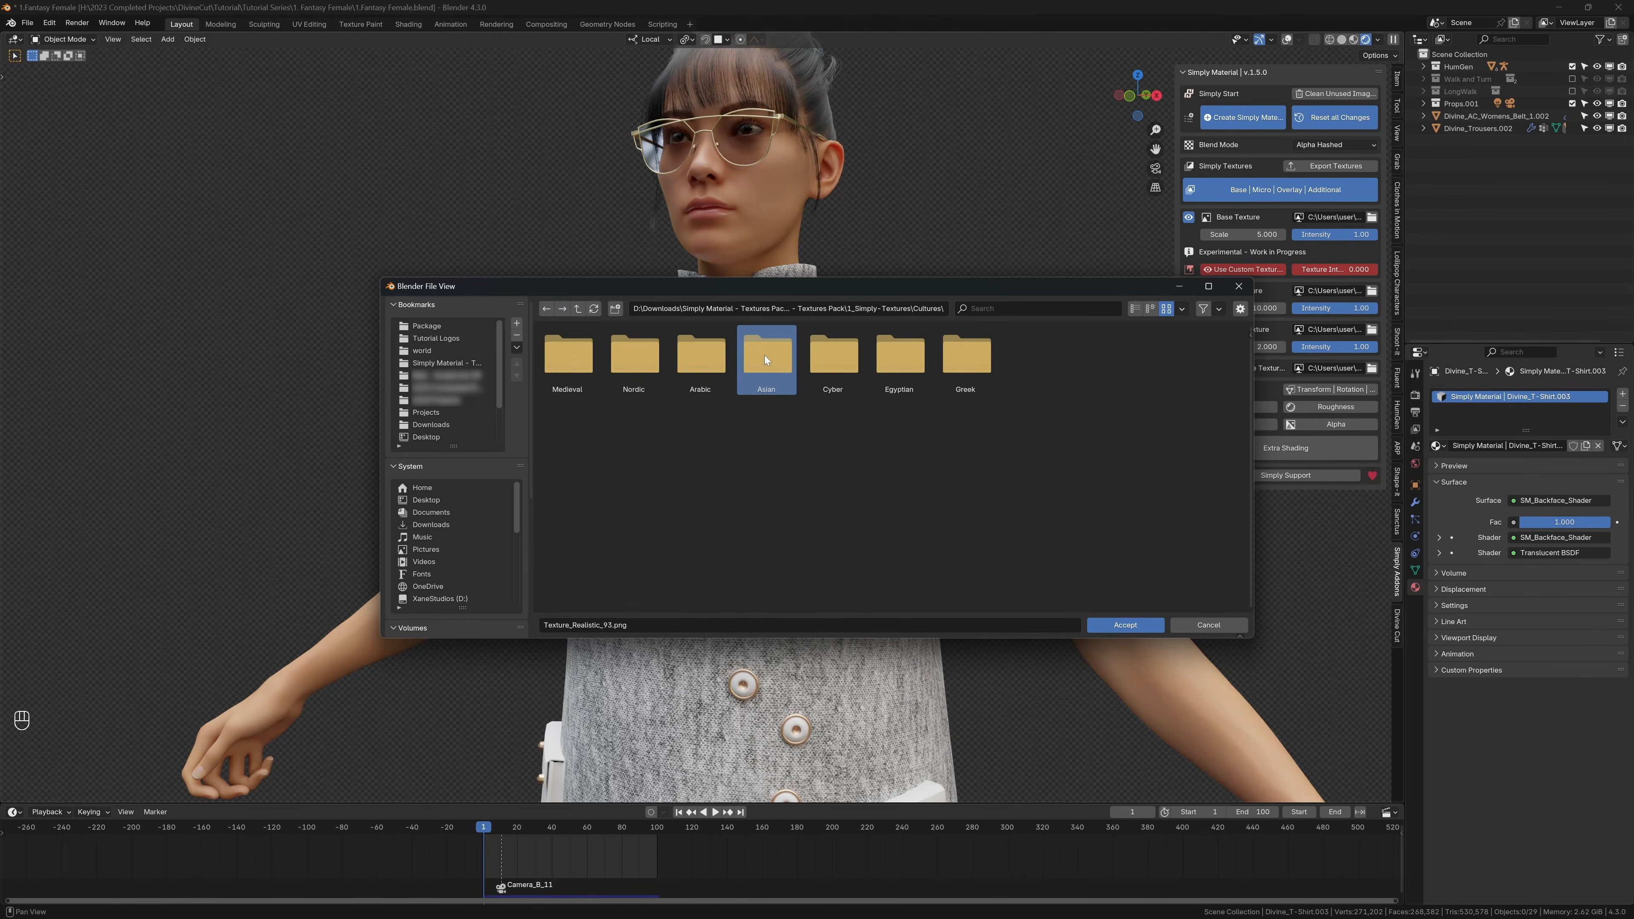
pyautogui.doubleClick(766, 359)
pyautogui.click(577, 309)
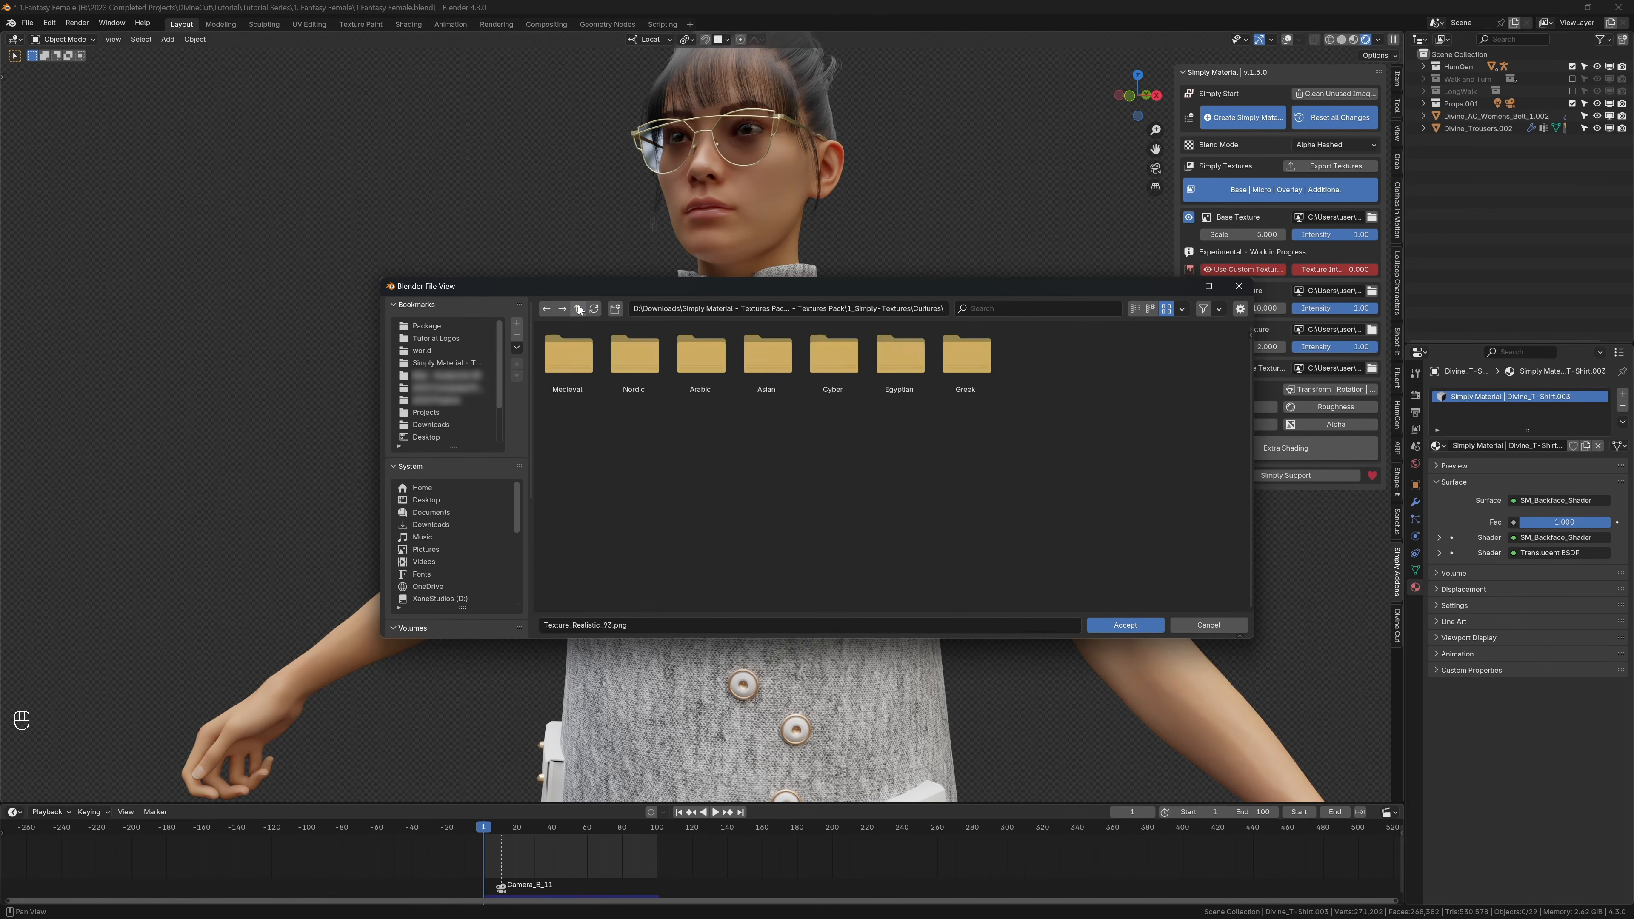
# Step: Examine the textile images in the 2_AI-Textures folder and cancel the base texture selection
pyautogui.click(577, 308)
pyautogui.click(579, 310)
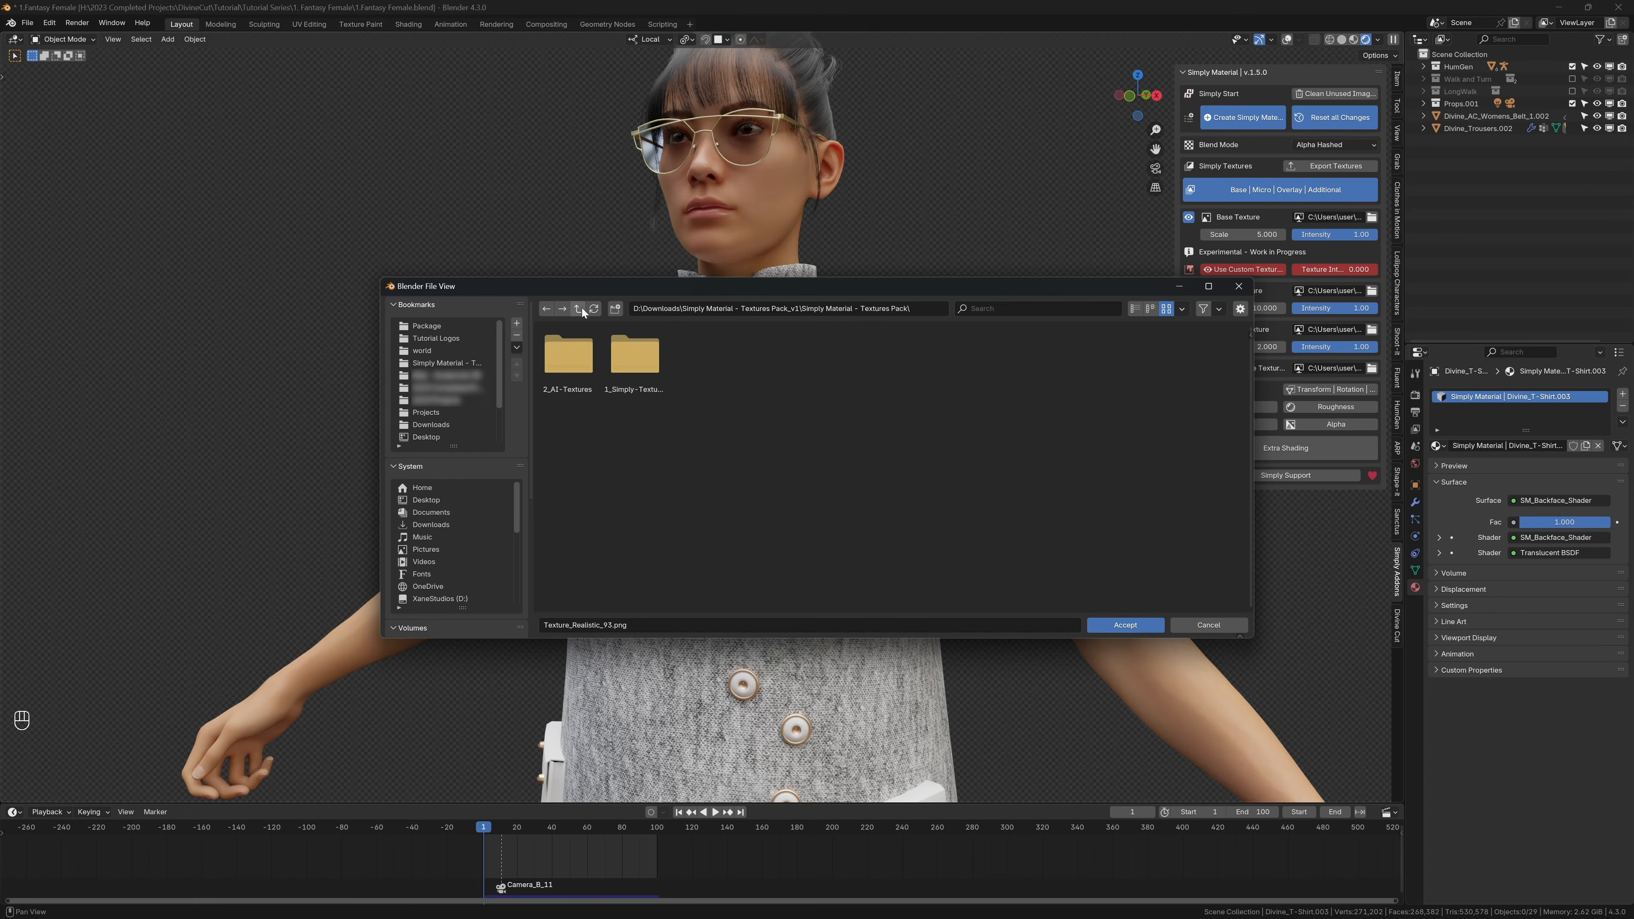
pyautogui.doubleClick(584, 368)
pyautogui.doubleClick(566, 346)
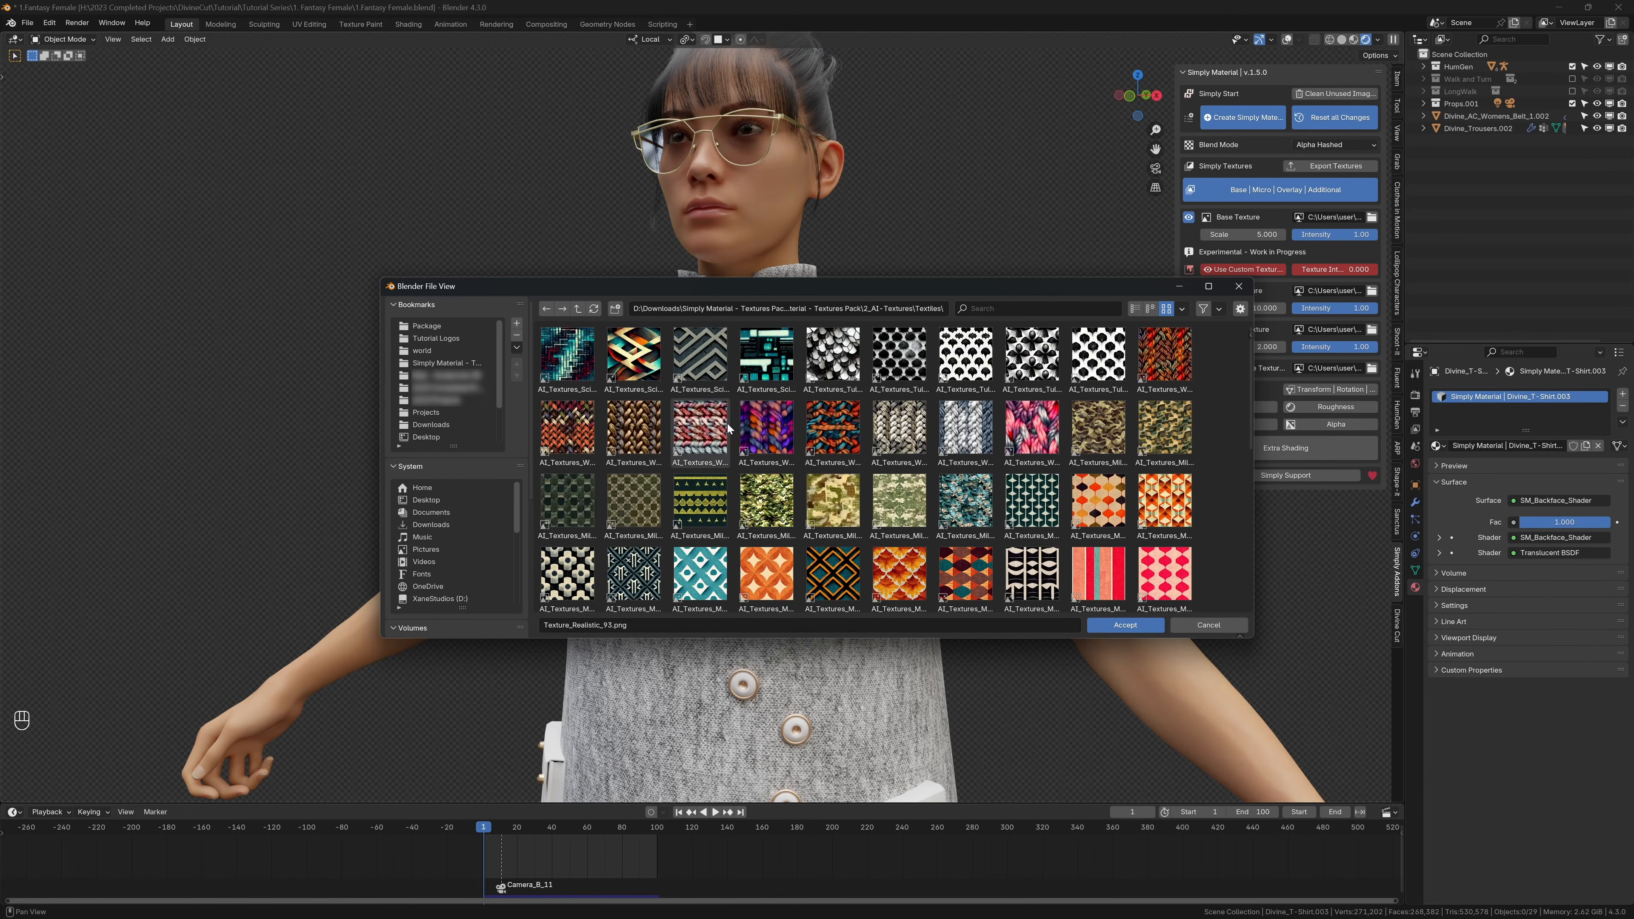
pyautogui.scroll(-10, 729, 428)
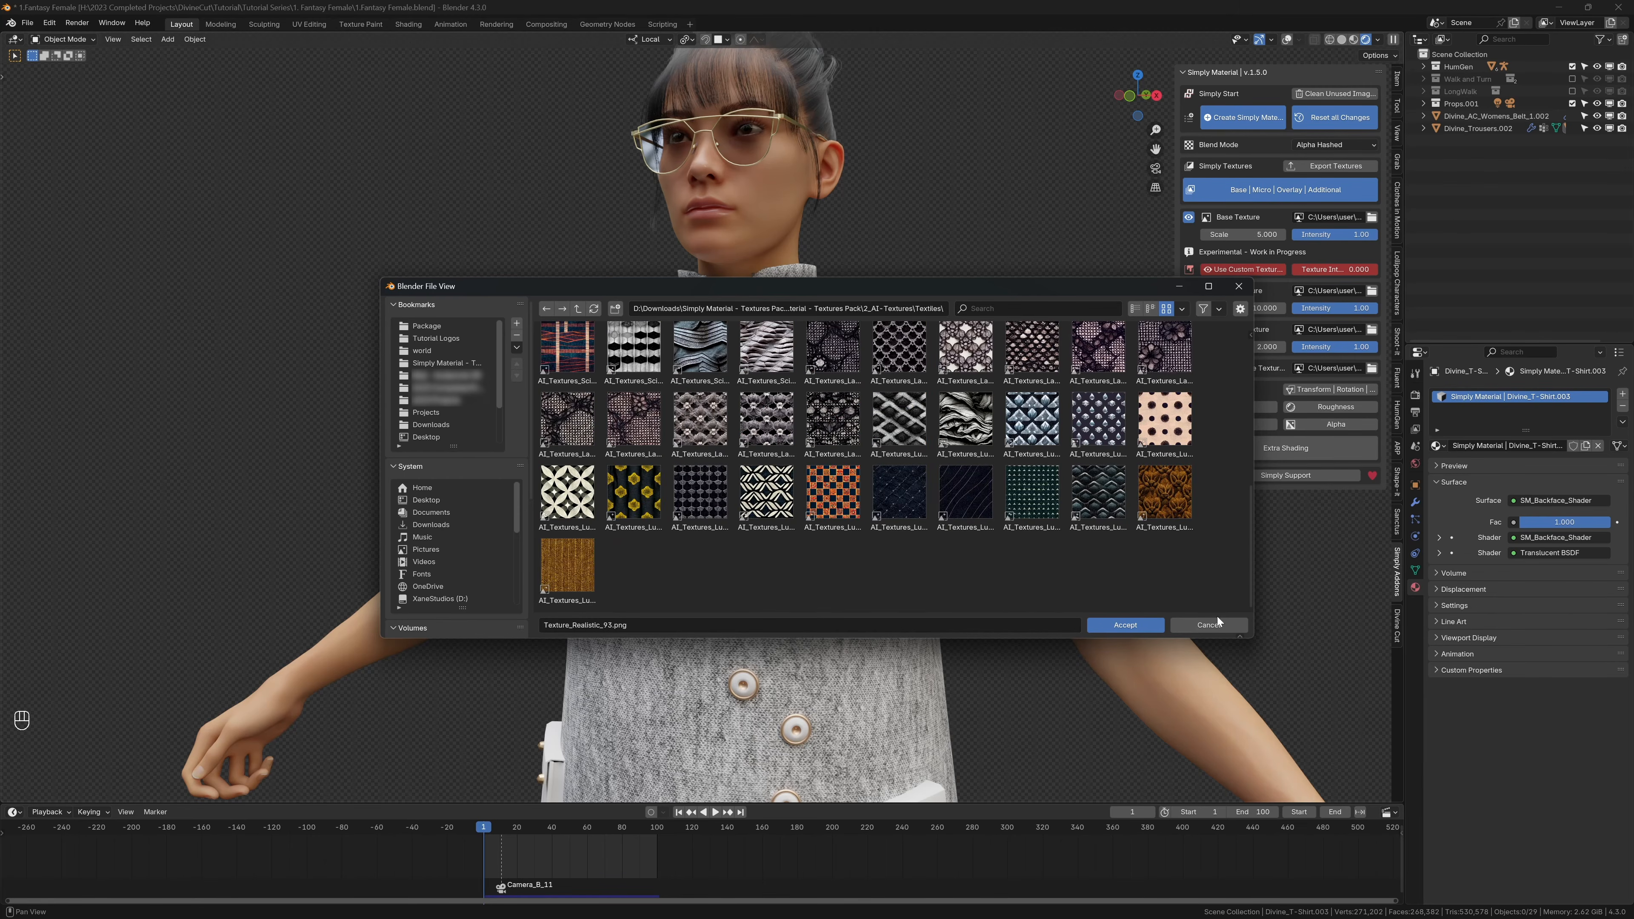
pyautogui.click(1222, 630)
# Step: Show the overlays and import Zara Logo.png from the Tutorial Logos folder as an image mesh plane
pyautogui.scroll(-2, 805, 437)
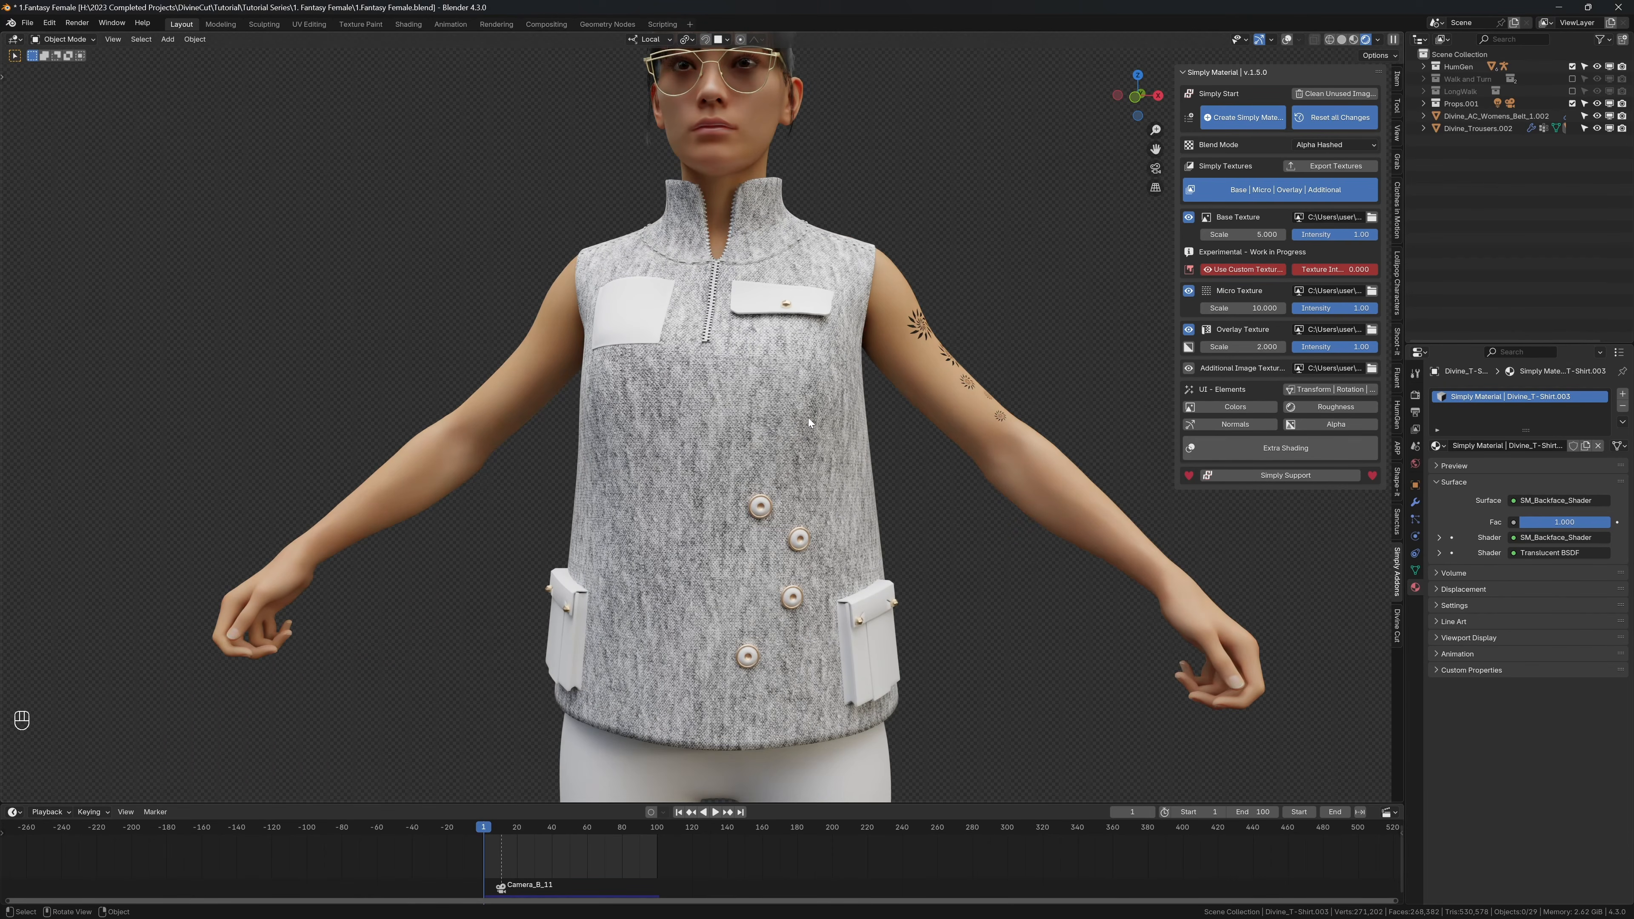
pyautogui.hotkey('shift', 'alt', 'z')
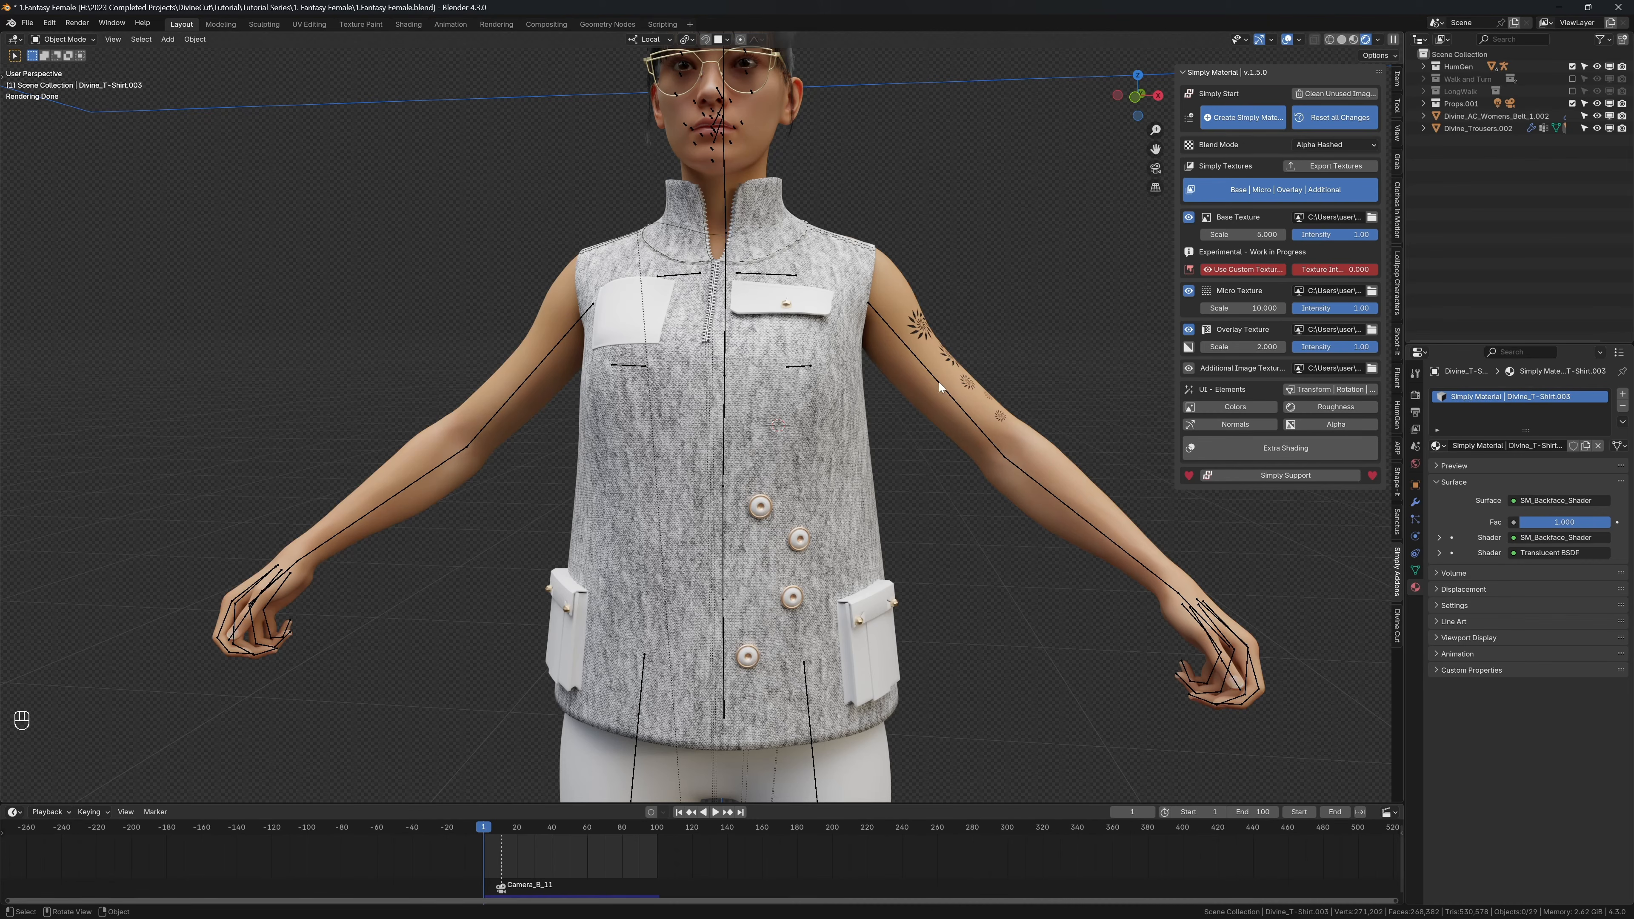
pyautogui.click(164, 41)
pyautogui.moveTo(206, 186)
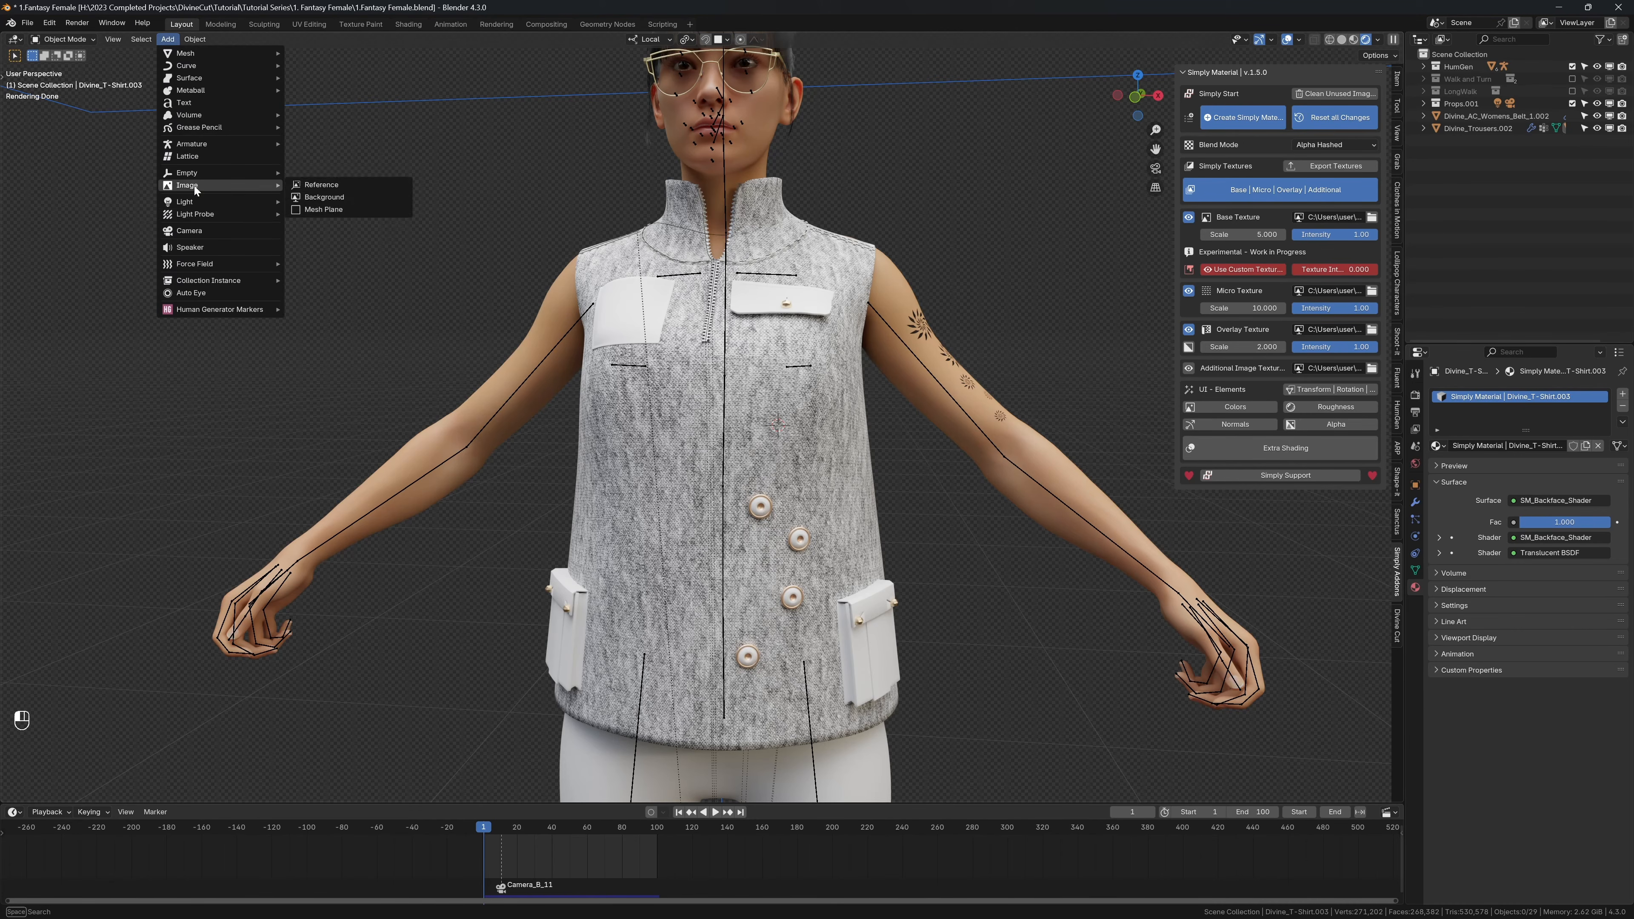
pyautogui.click(338, 210)
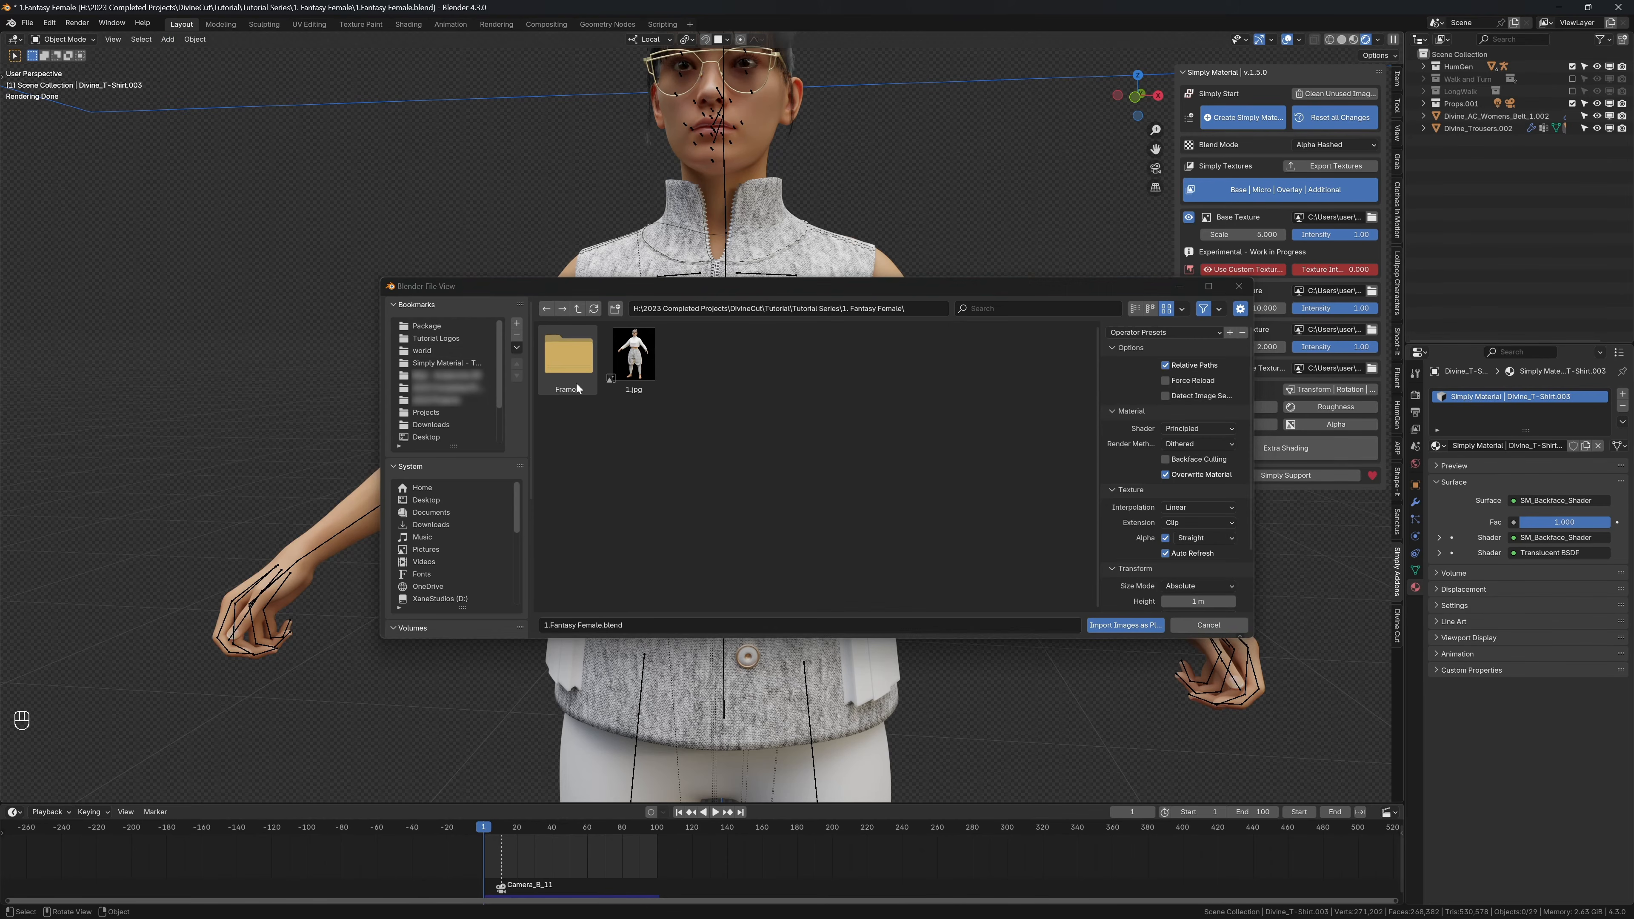
pyautogui.click(436, 337)
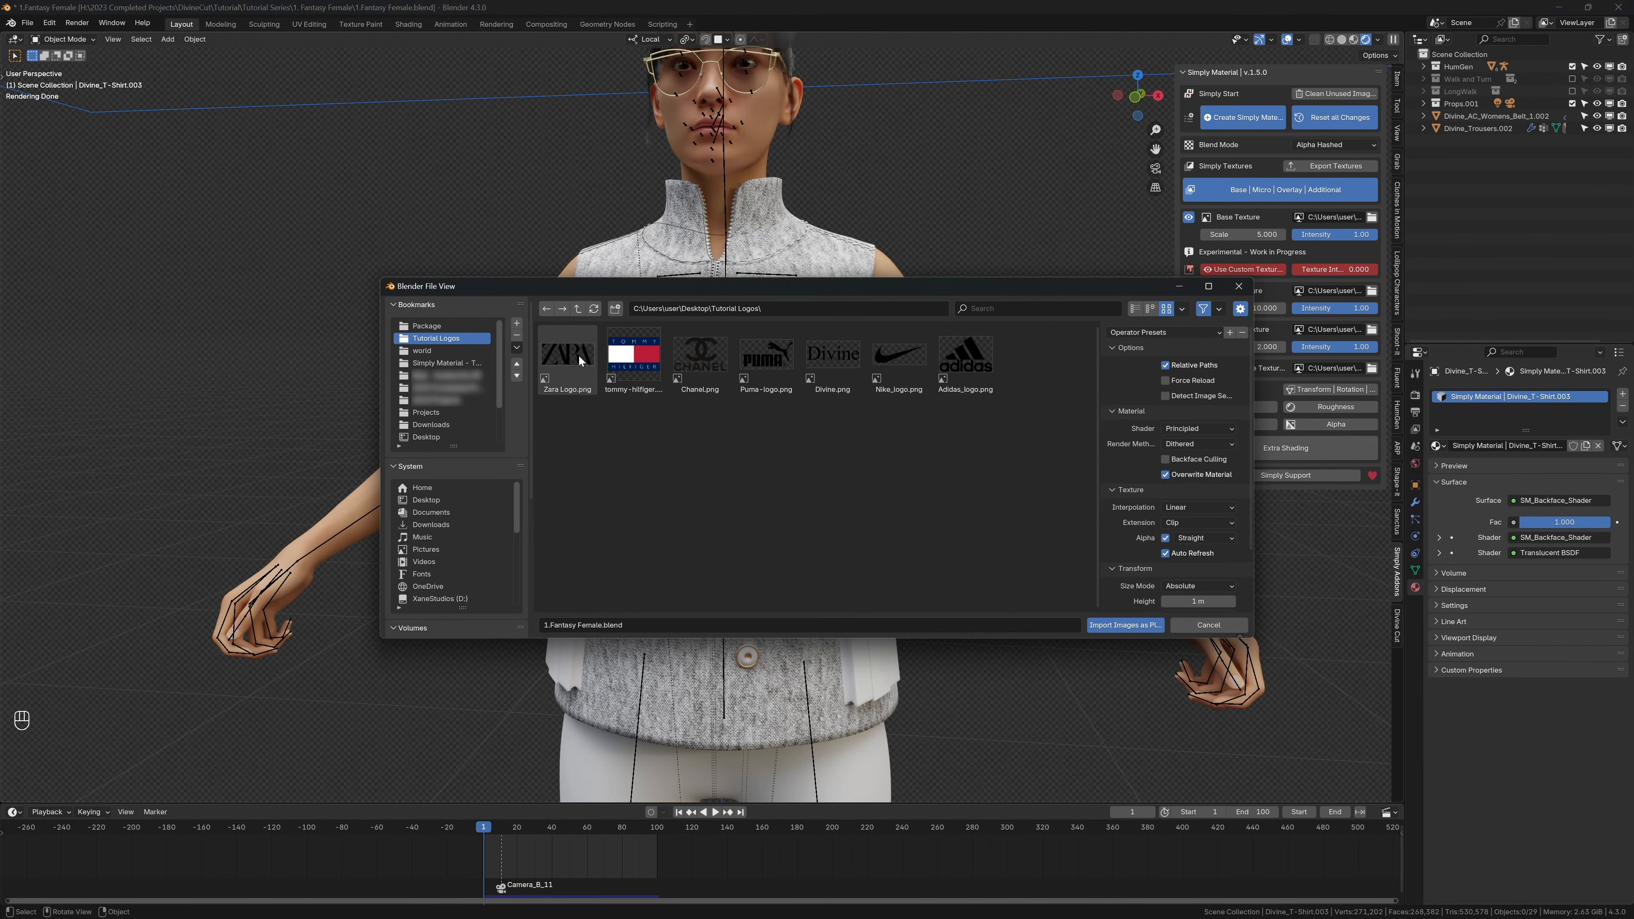
pyautogui.click(580, 362)
pyautogui.click(1125, 625)
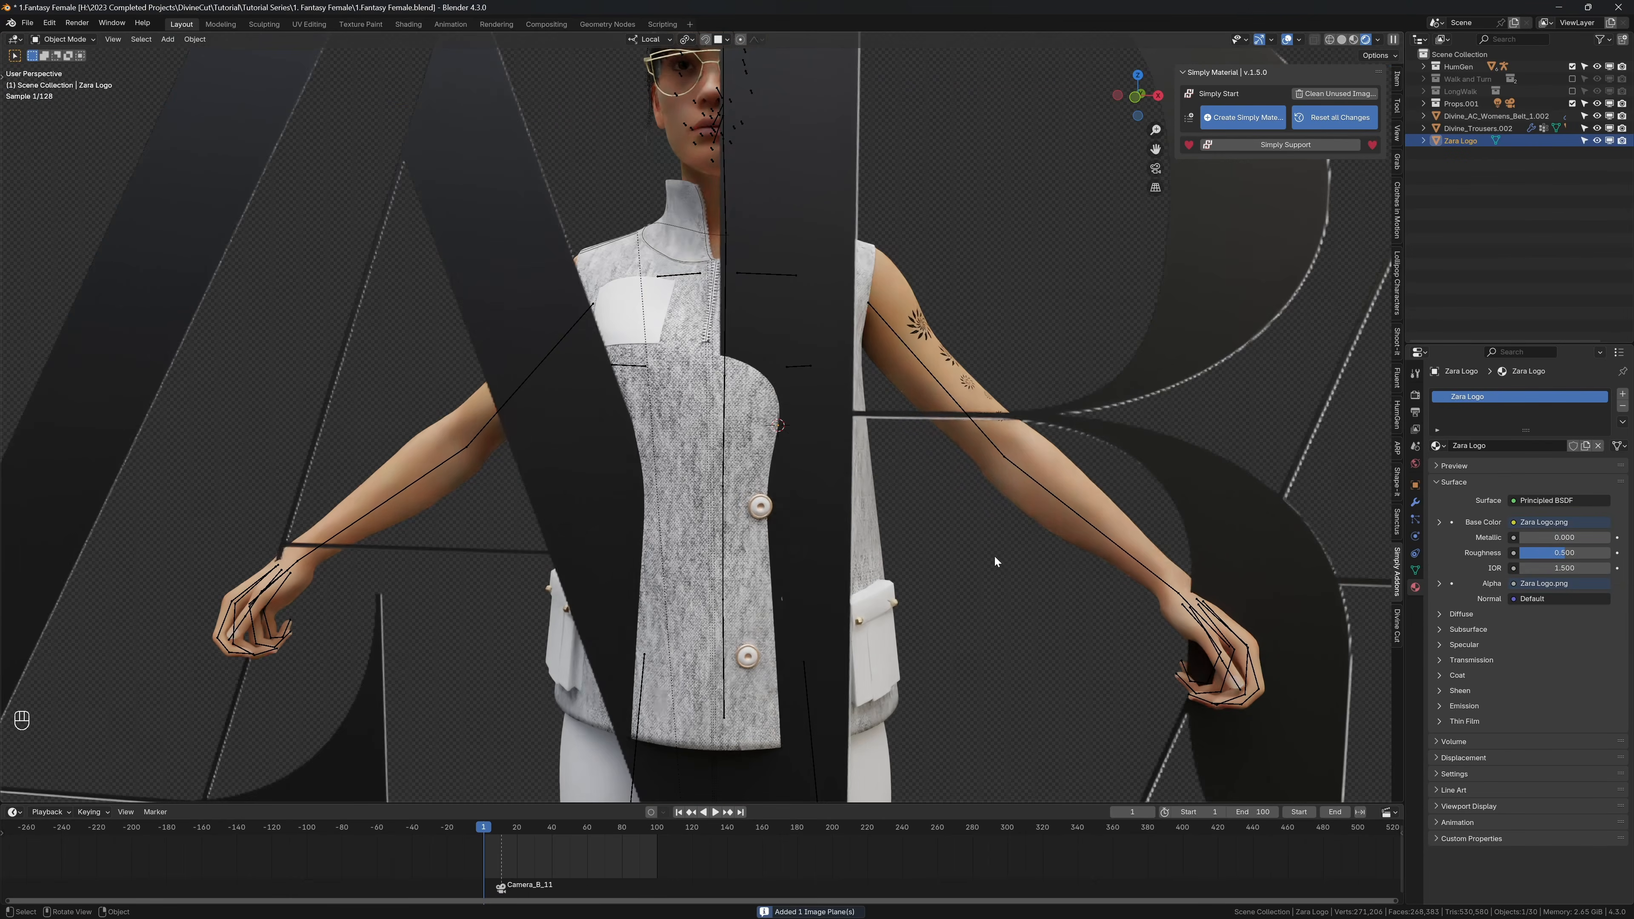
# Step: Scale the Zara logo plane down to a small patch and place it on the shirt's front with snapping enabled
pyautogui.press('s')
pyautogui.press('s')
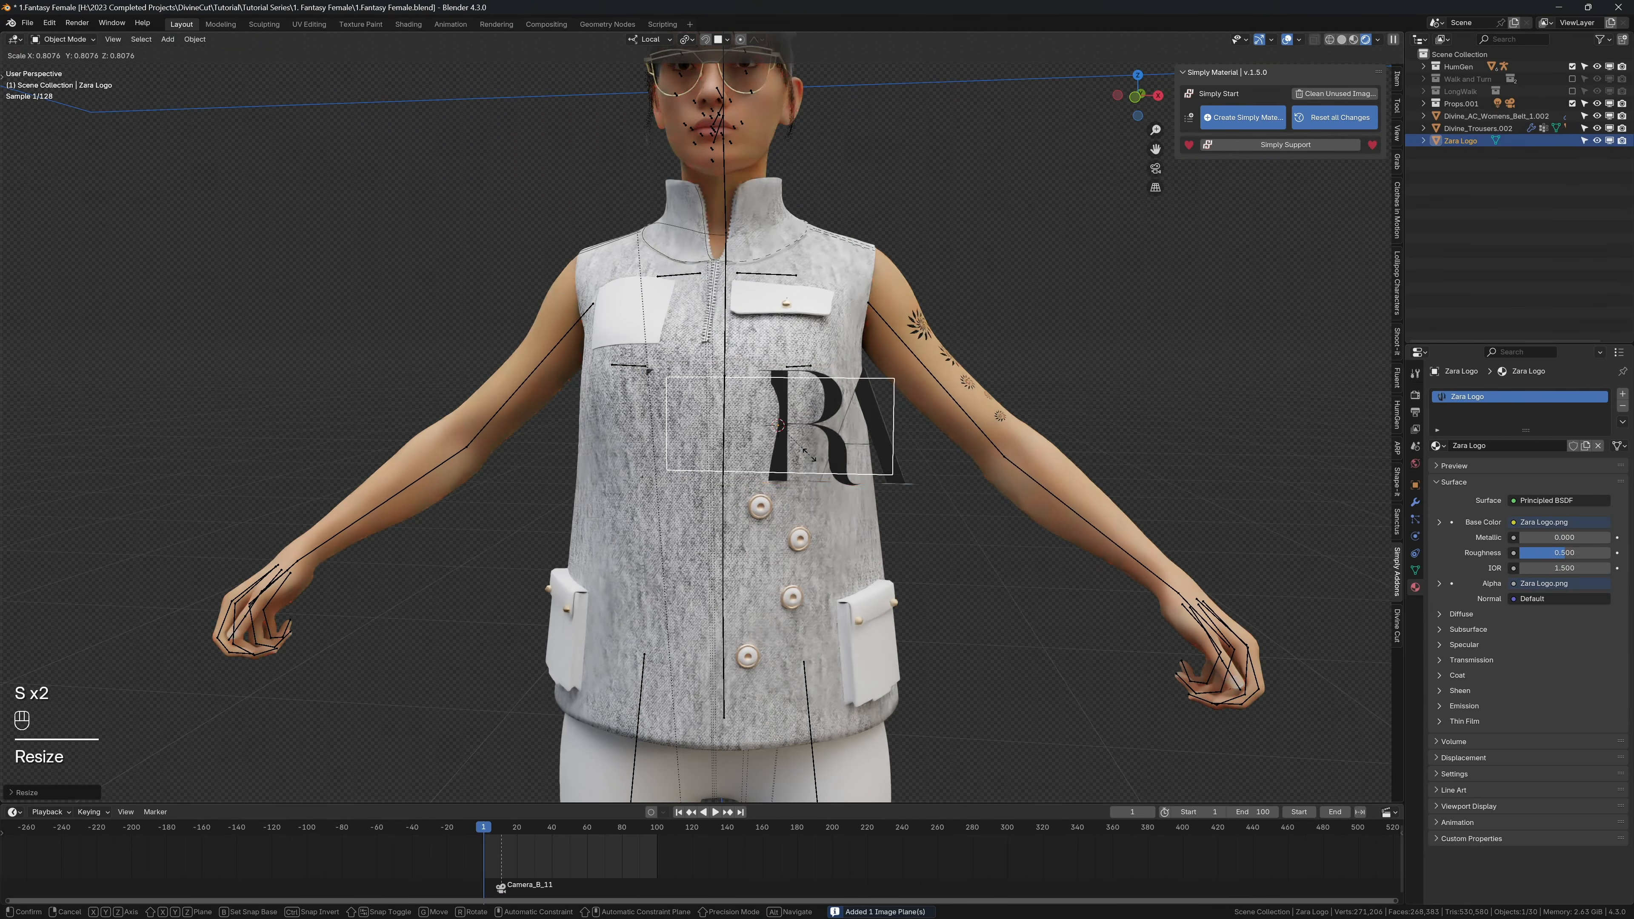
pyautogui.hotkey('shift', 'Tab')
pyautogui.press('g')
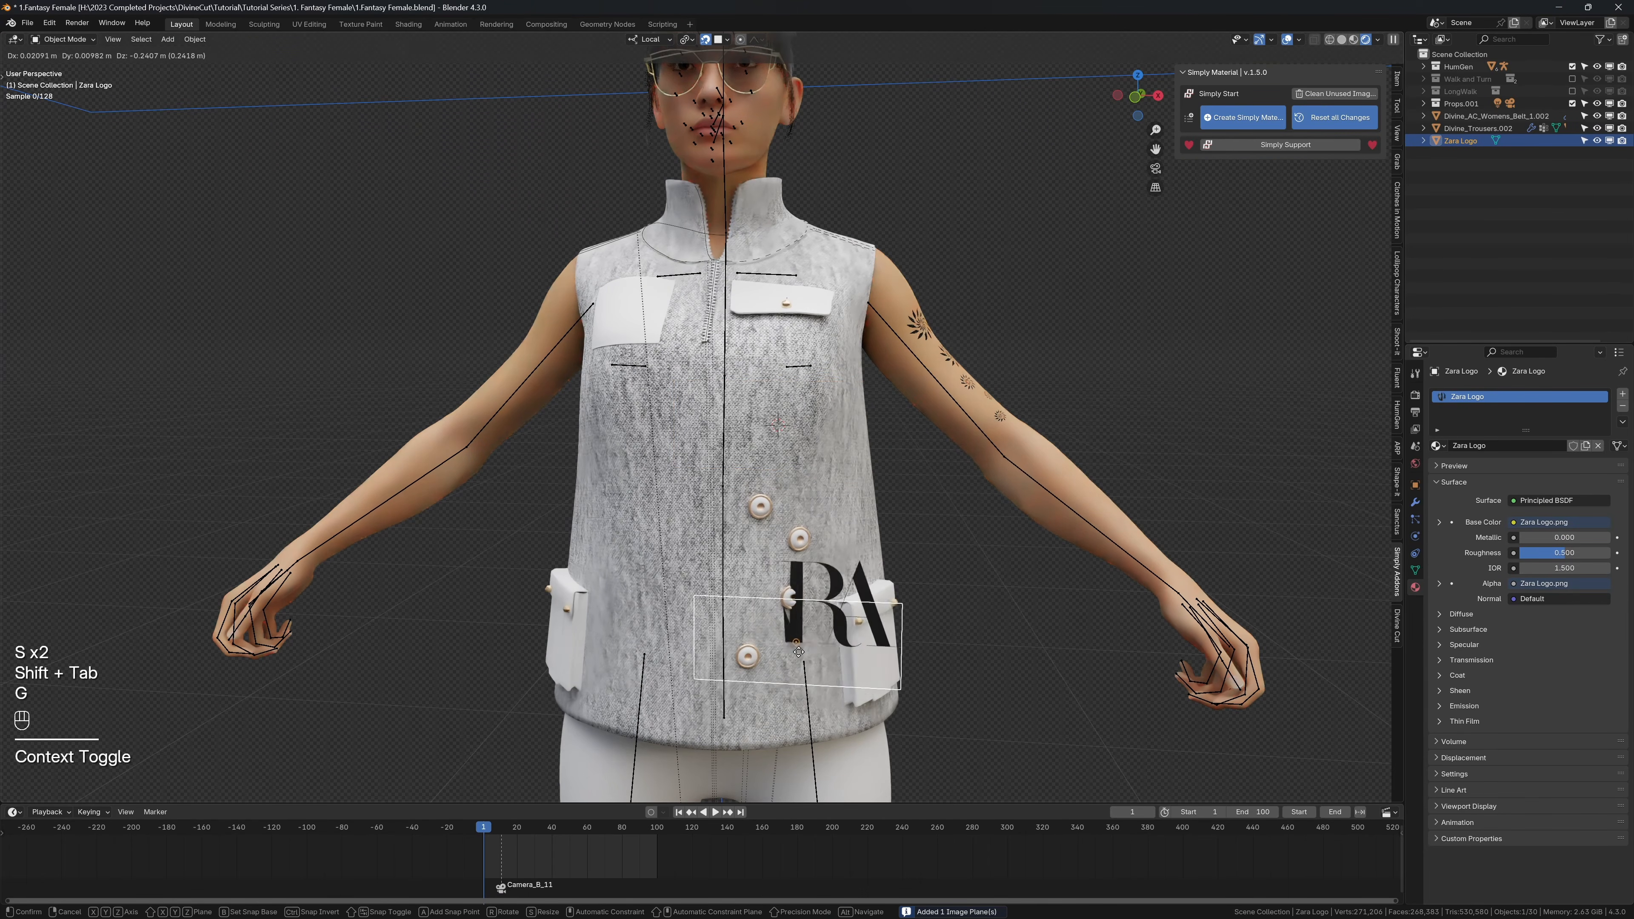
pyautogui.click(807, 462)
pyautogui.press('s')
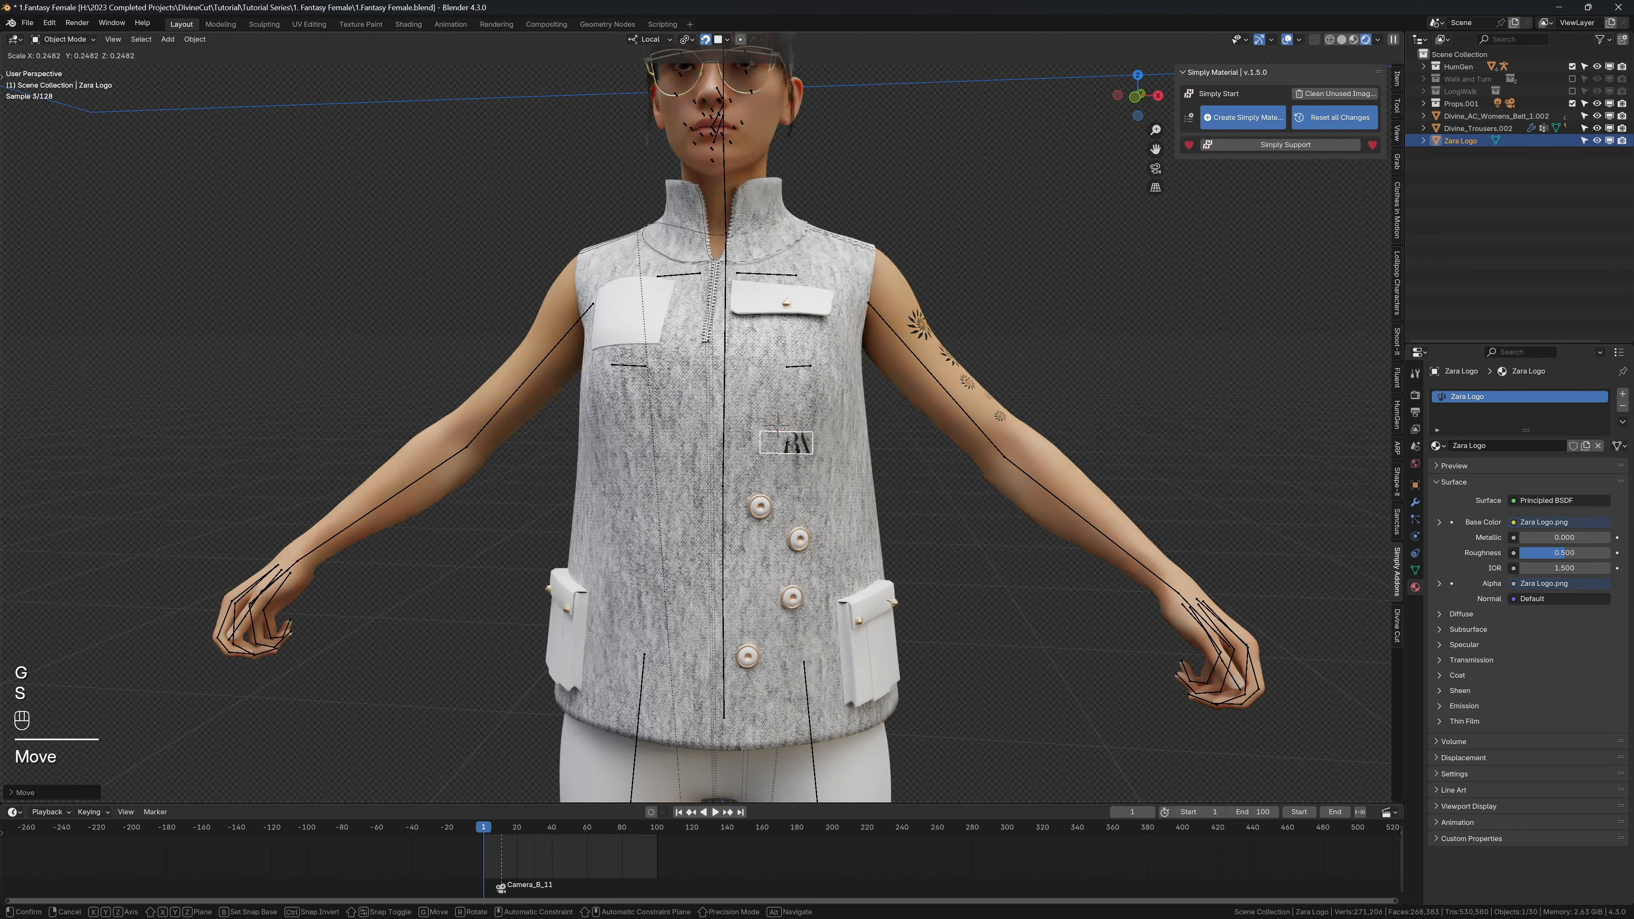
pyautogui.press('s')
pyautogui.press('g')
pyautogui.click(824, 499)
pyautogui.moveTo(823, 499); pyautogui.dragTo(753, 495, button='middle')
# Step: Align the snapping rotation to the target, then fit the Zara logo onto the shirt beside the buttons, above the side pocket
pyautogui.click(727, 39)
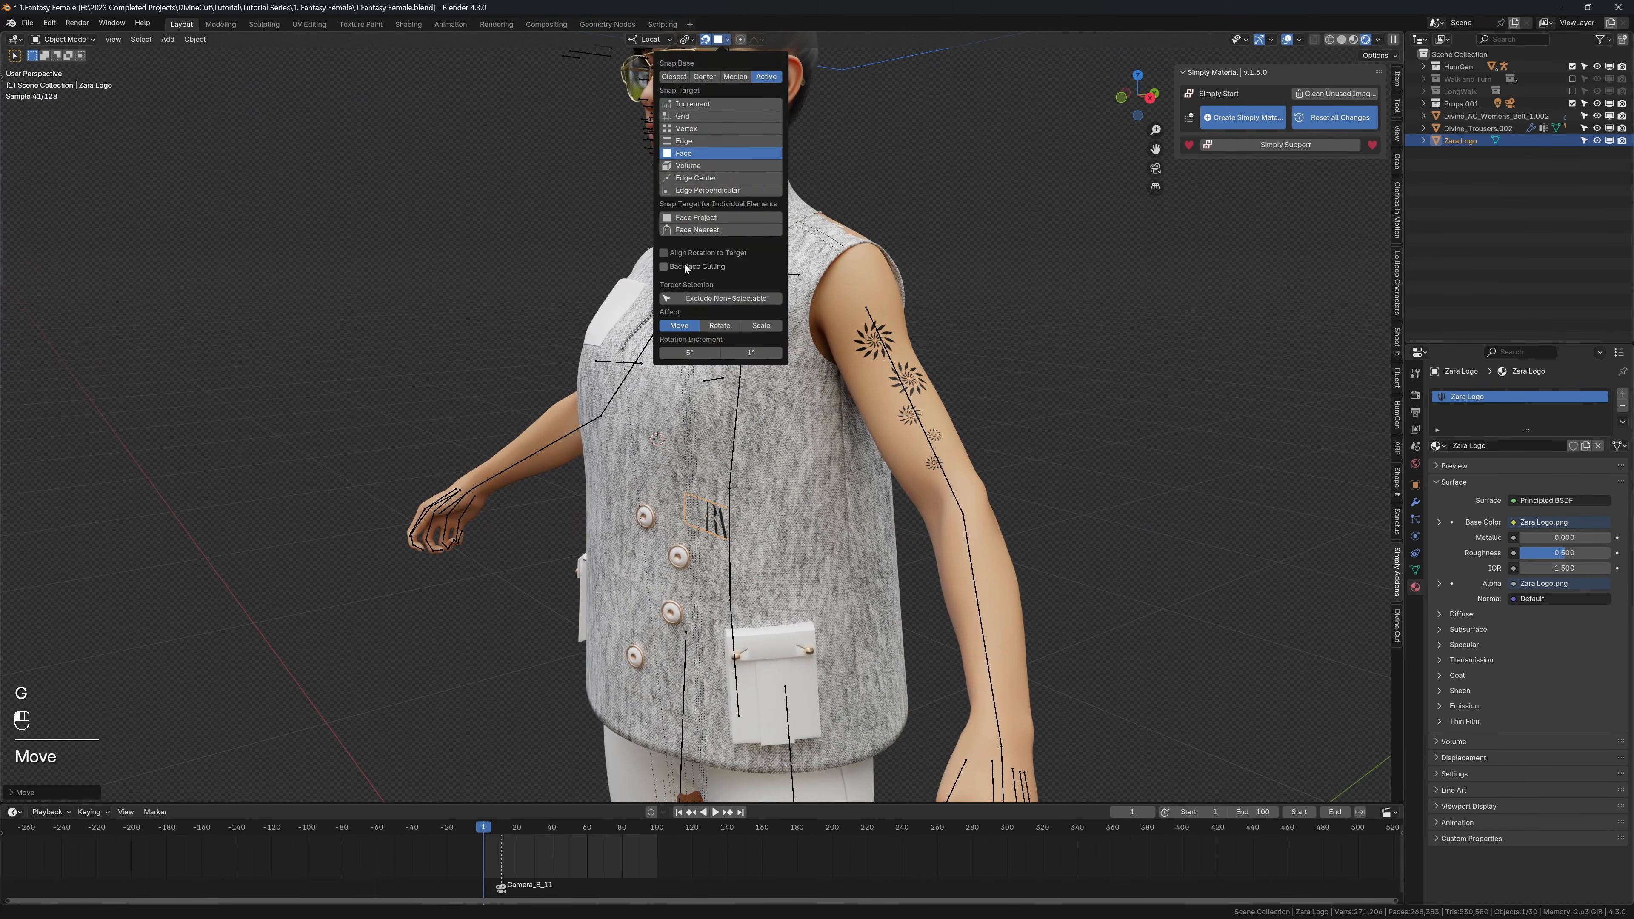
pyautogui.press('g')
pyautogui.click(741, 514)
pyautogui.moveTo(742, 513); pyautogui.dragTo(802, 482, button='middle')
pyautogui.press('s')
pyautogui.press('s')
pyautogui.click(792, 481)
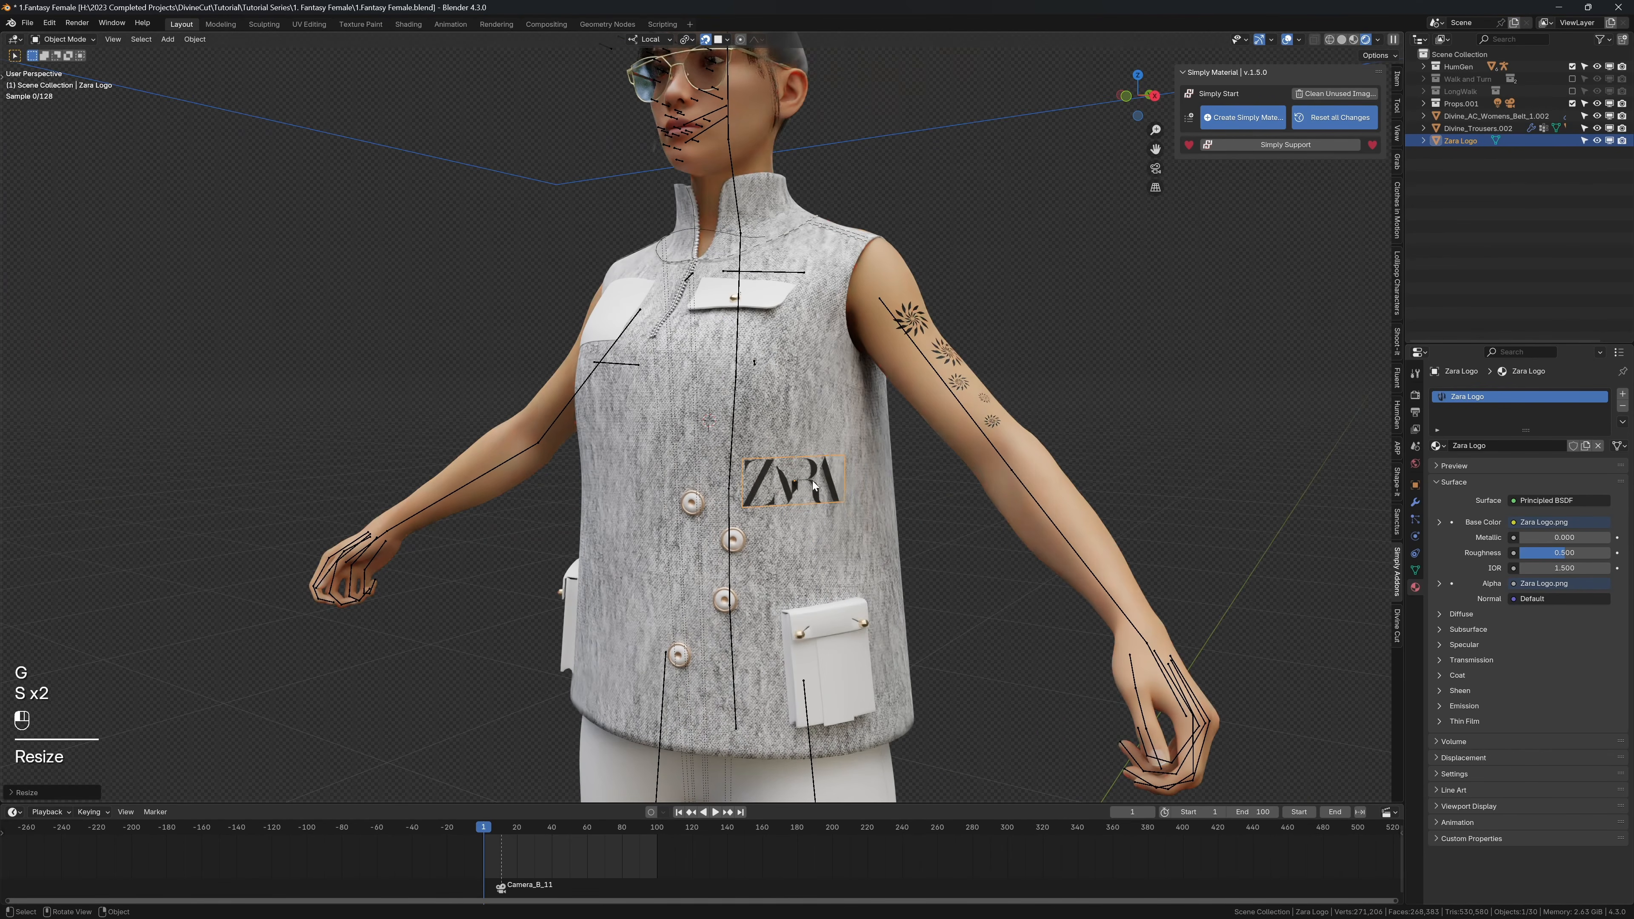
pyautogui.press('g')
pyautogui.click(785, 479)
# Step: Unwrap the shirt's whole mesh with the Angle Based method in solid view and return to the rendered view
pyautogui.press('z')
pyautogui.click(834, 404)
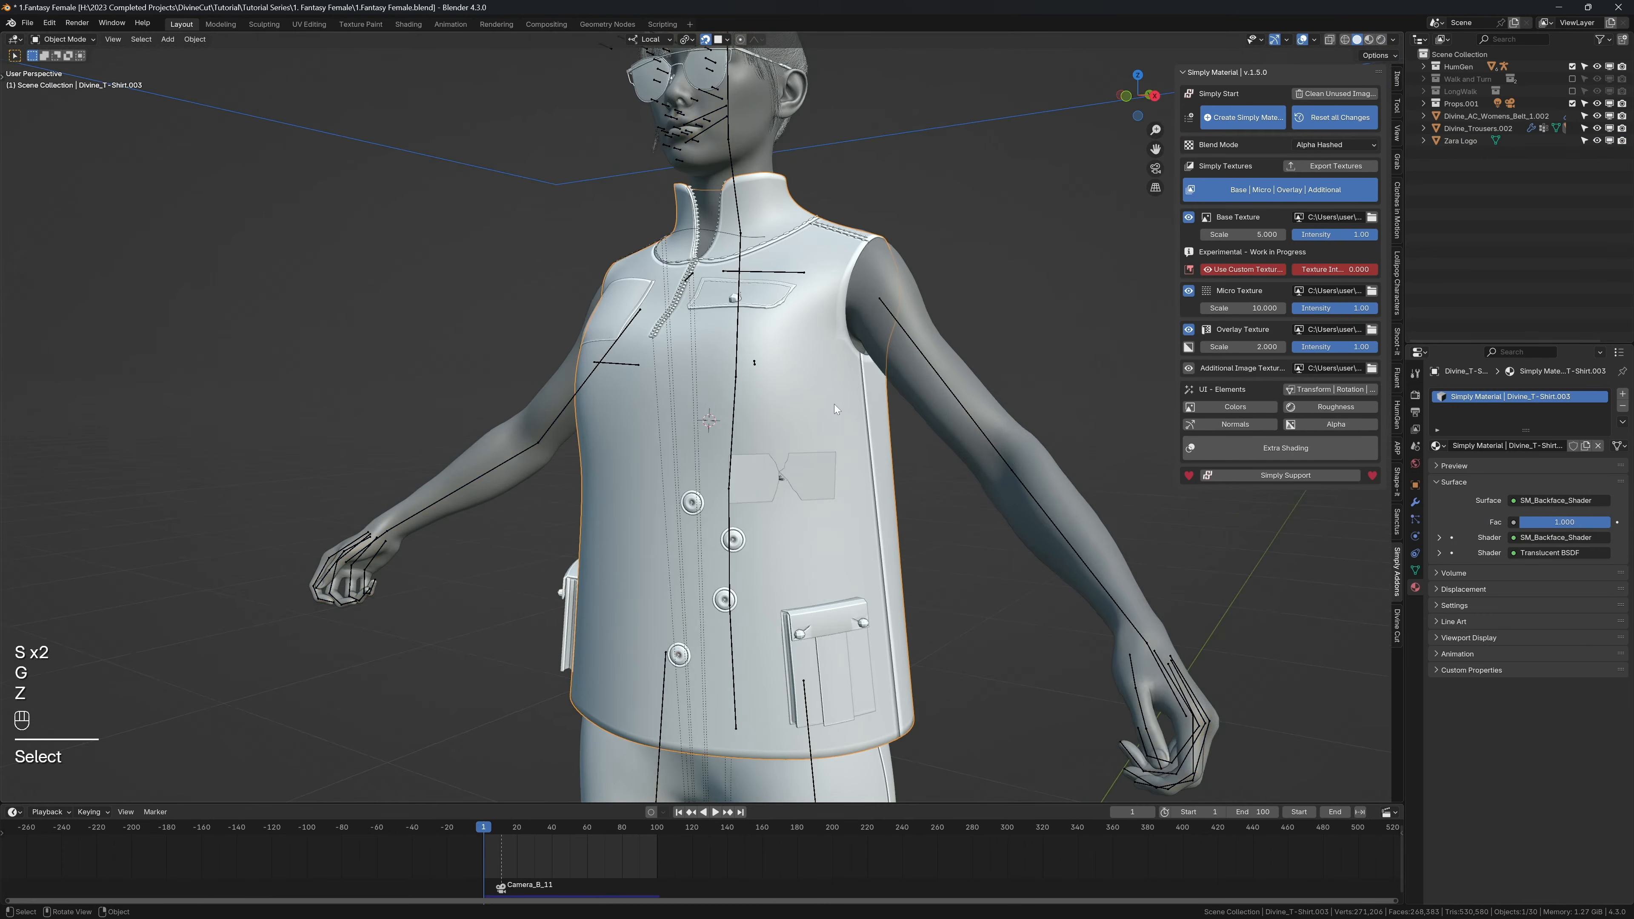
pyautogui.click(1414, 503)
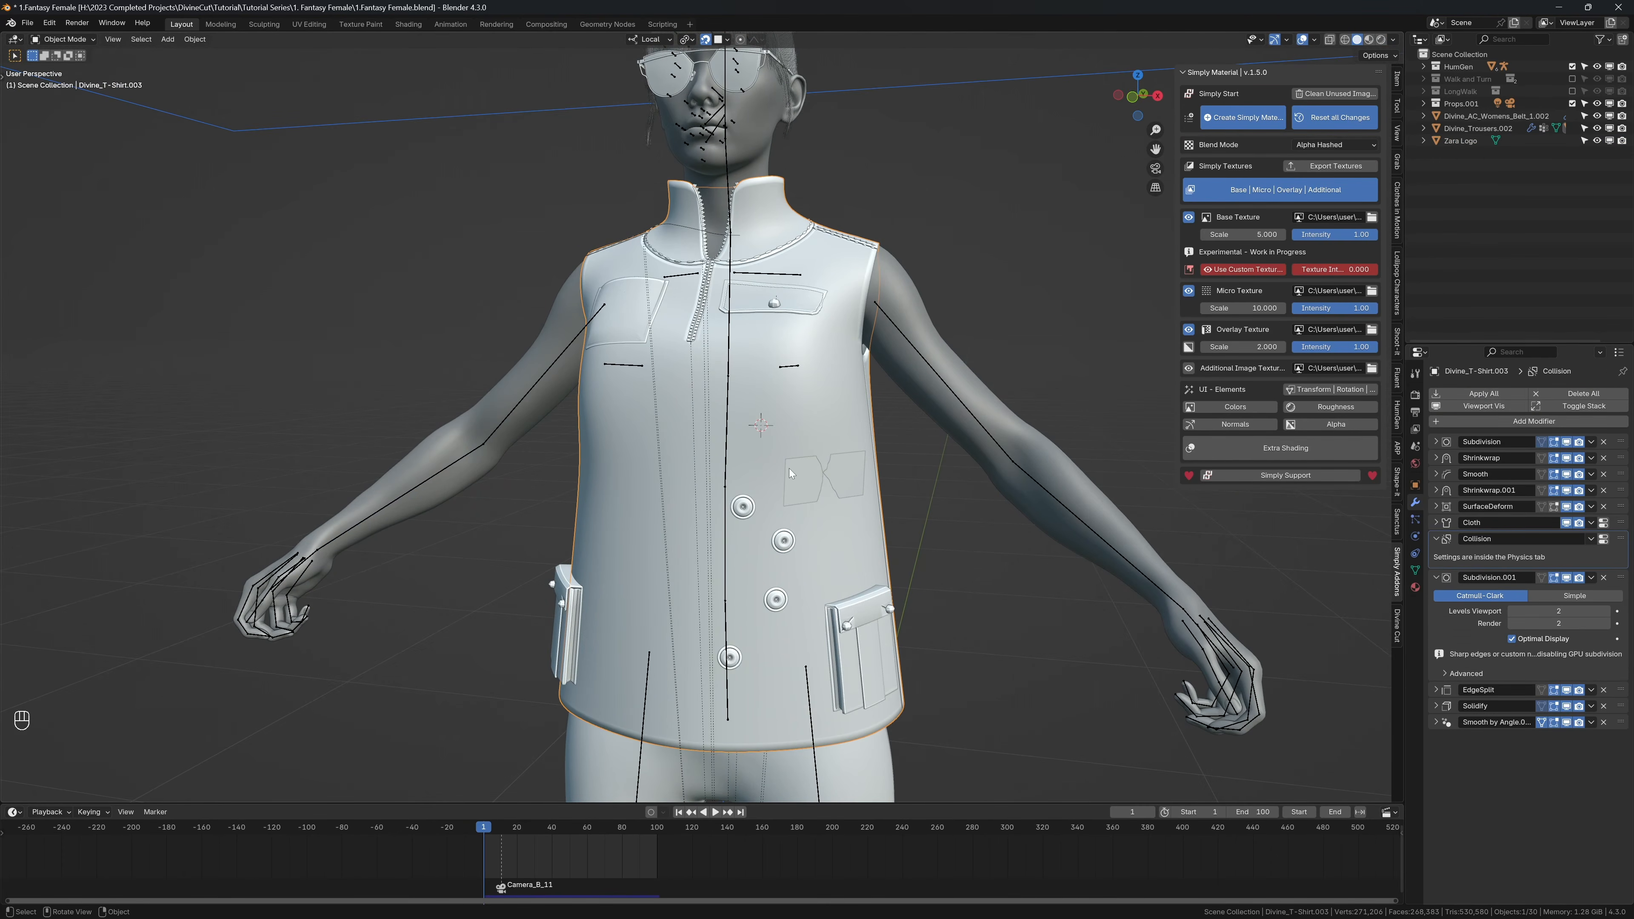
pyautogui.press('Tab')
pyautogui.press('a')
pyautogui.press('u')
pyautogui.moveTo(778, 373)
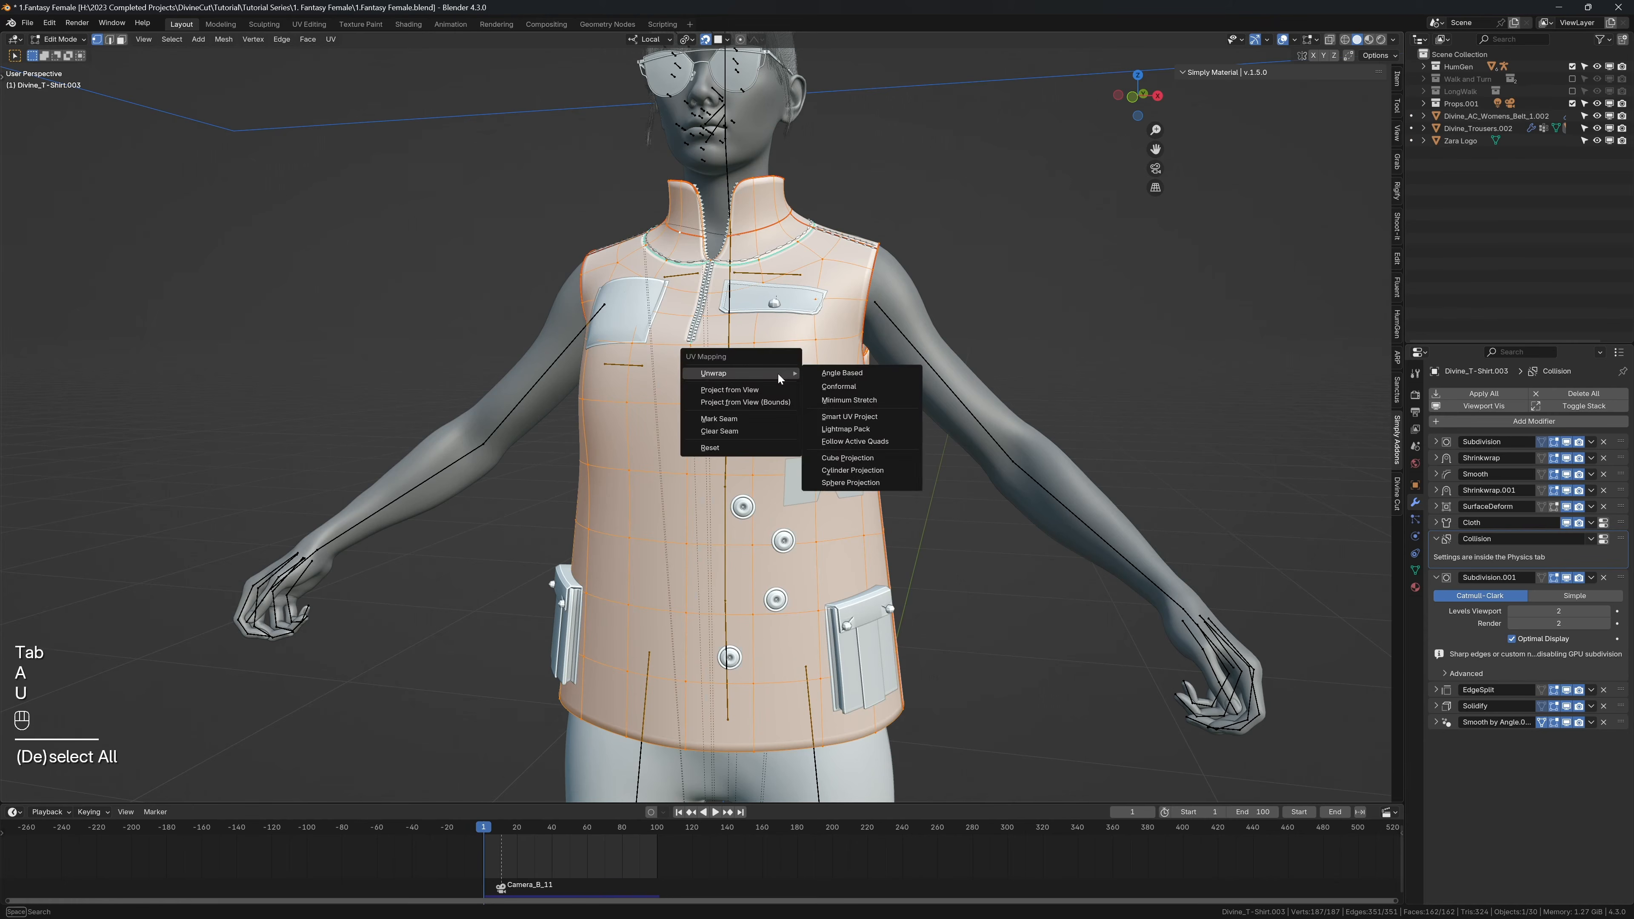
pyautogui.click(829, 374)
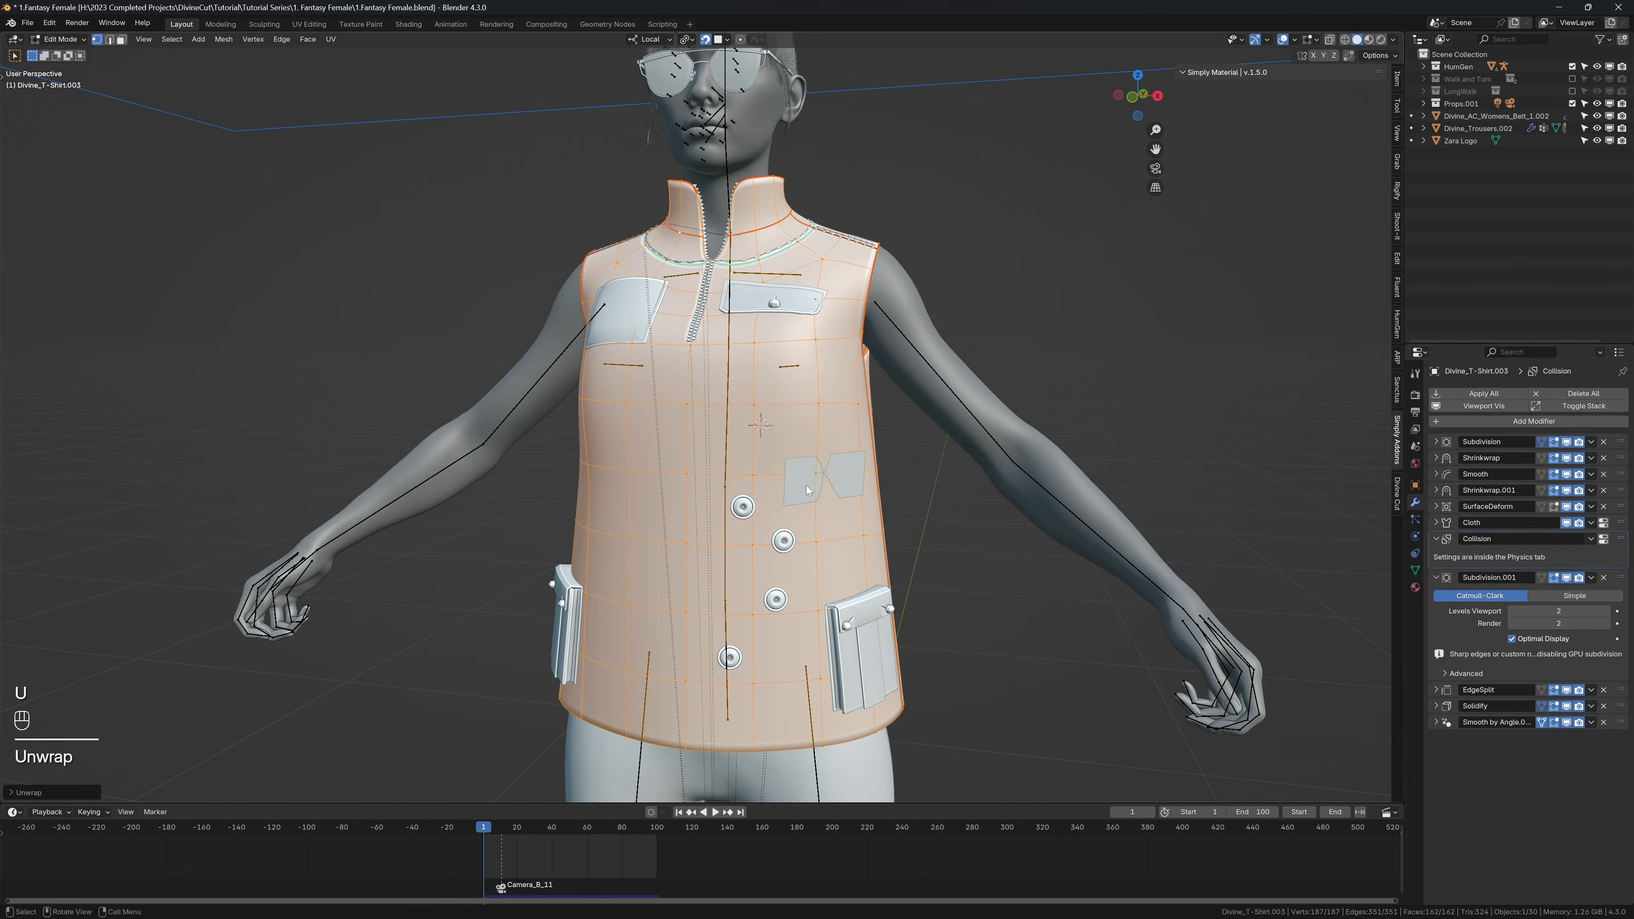
pyautogui.press('Tab')
pyautogui.press('z')
pyautogui.click(798, 413)
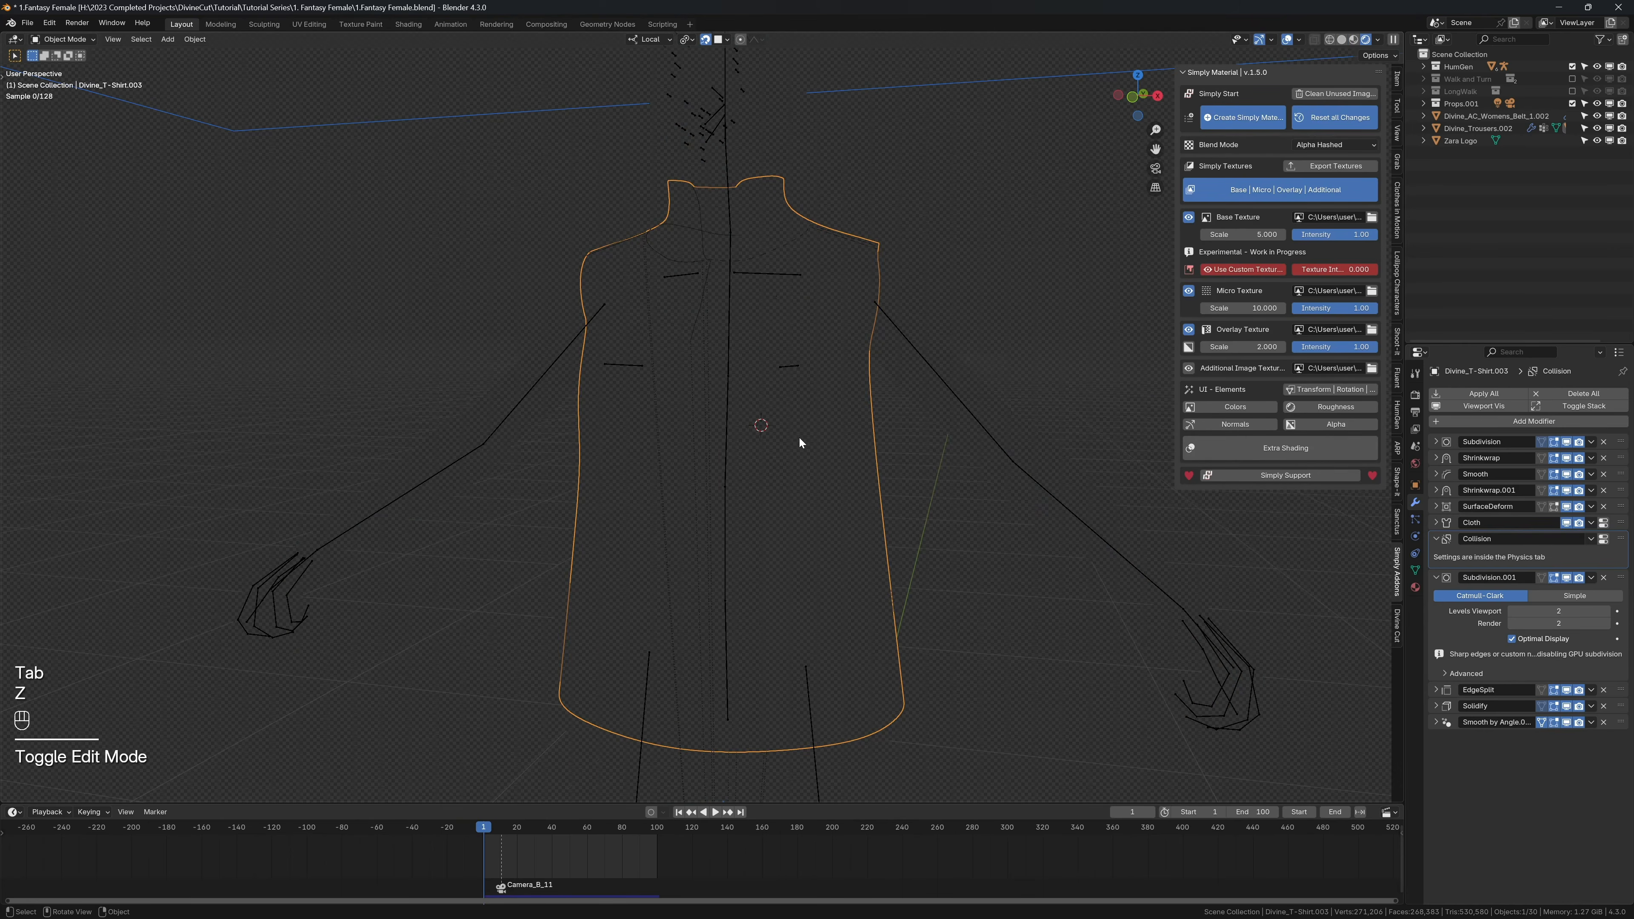
# Step: Clear the Divine Cut cloth object, pick the shirt as the cloth again, and select the Zara logo
pyautogui.click(811, 467)
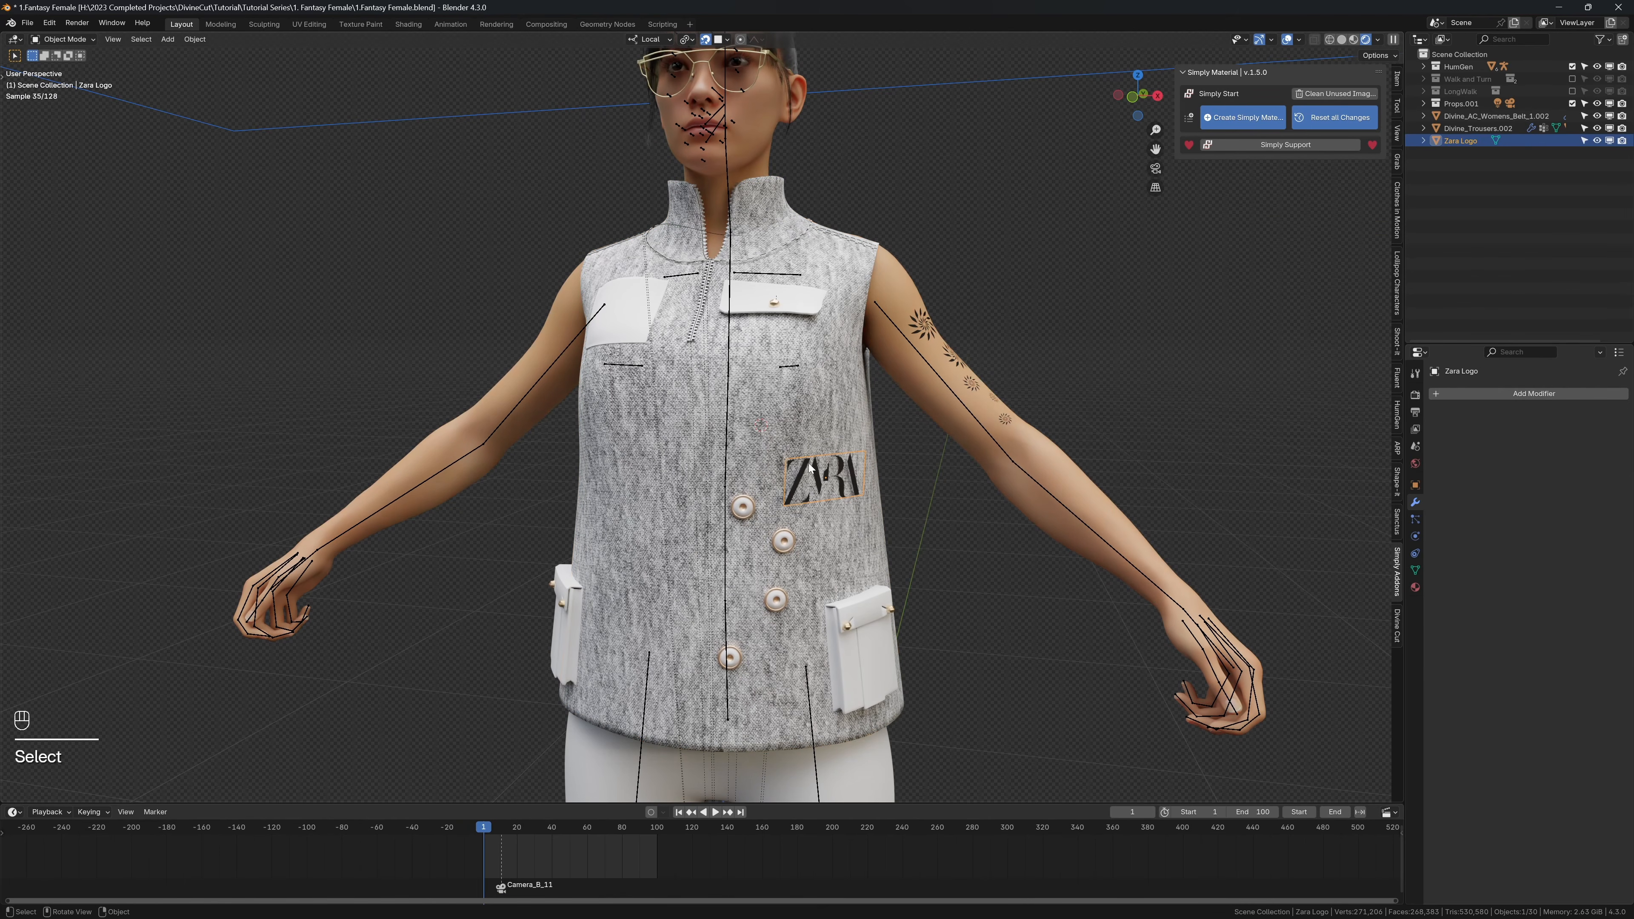
pyautogui.click(804, 432)
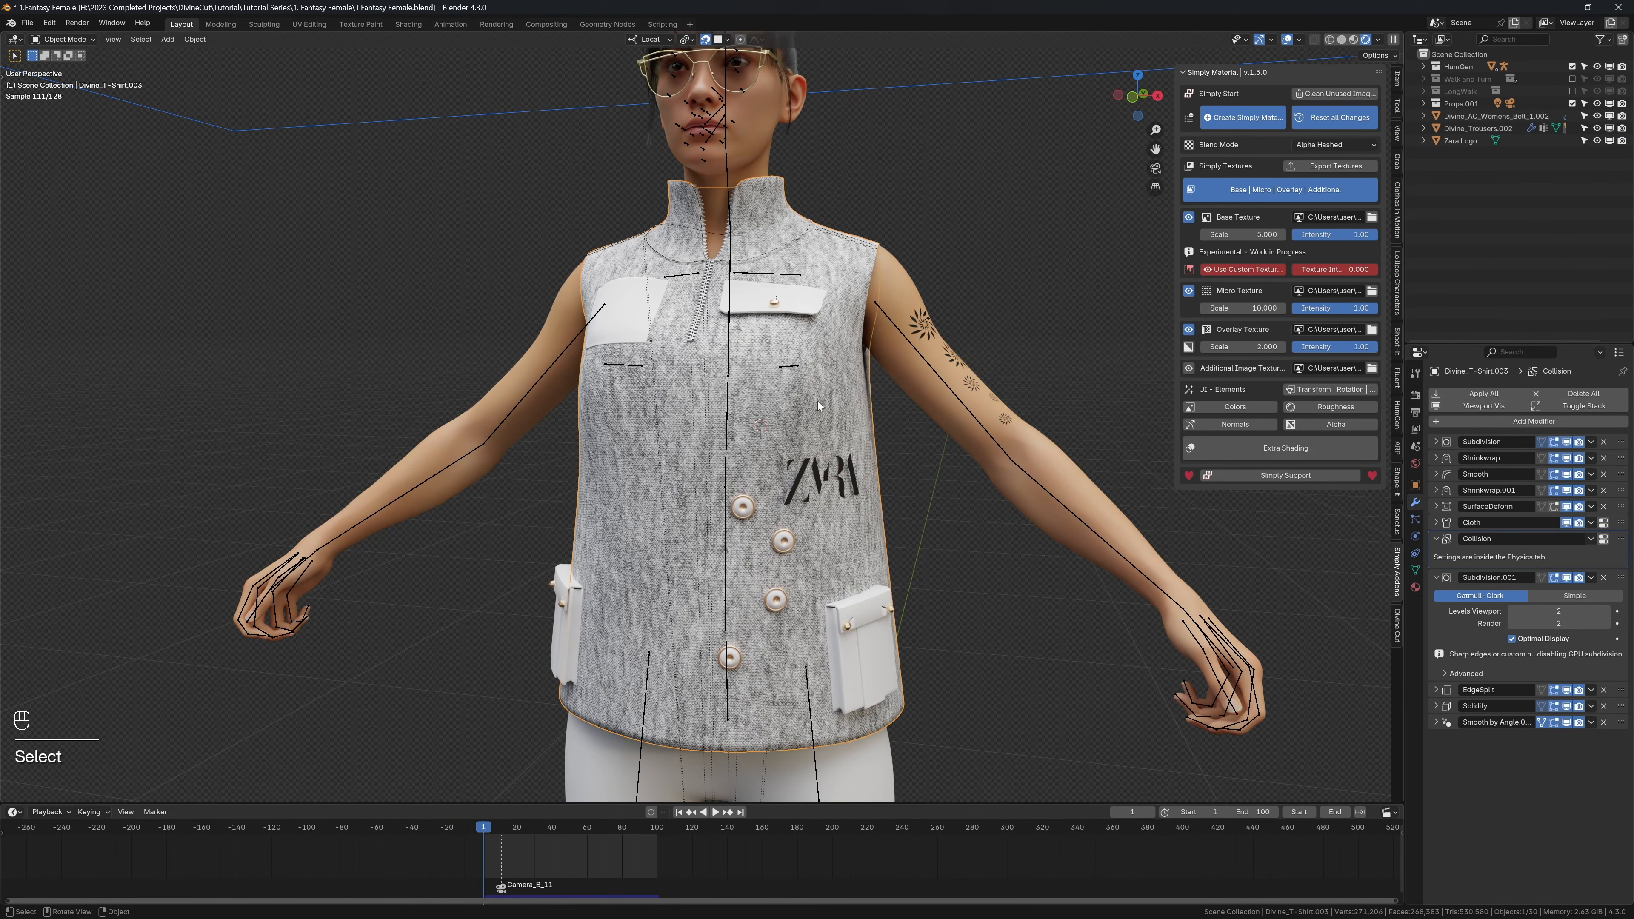
pyautogui.click(1398, 629)
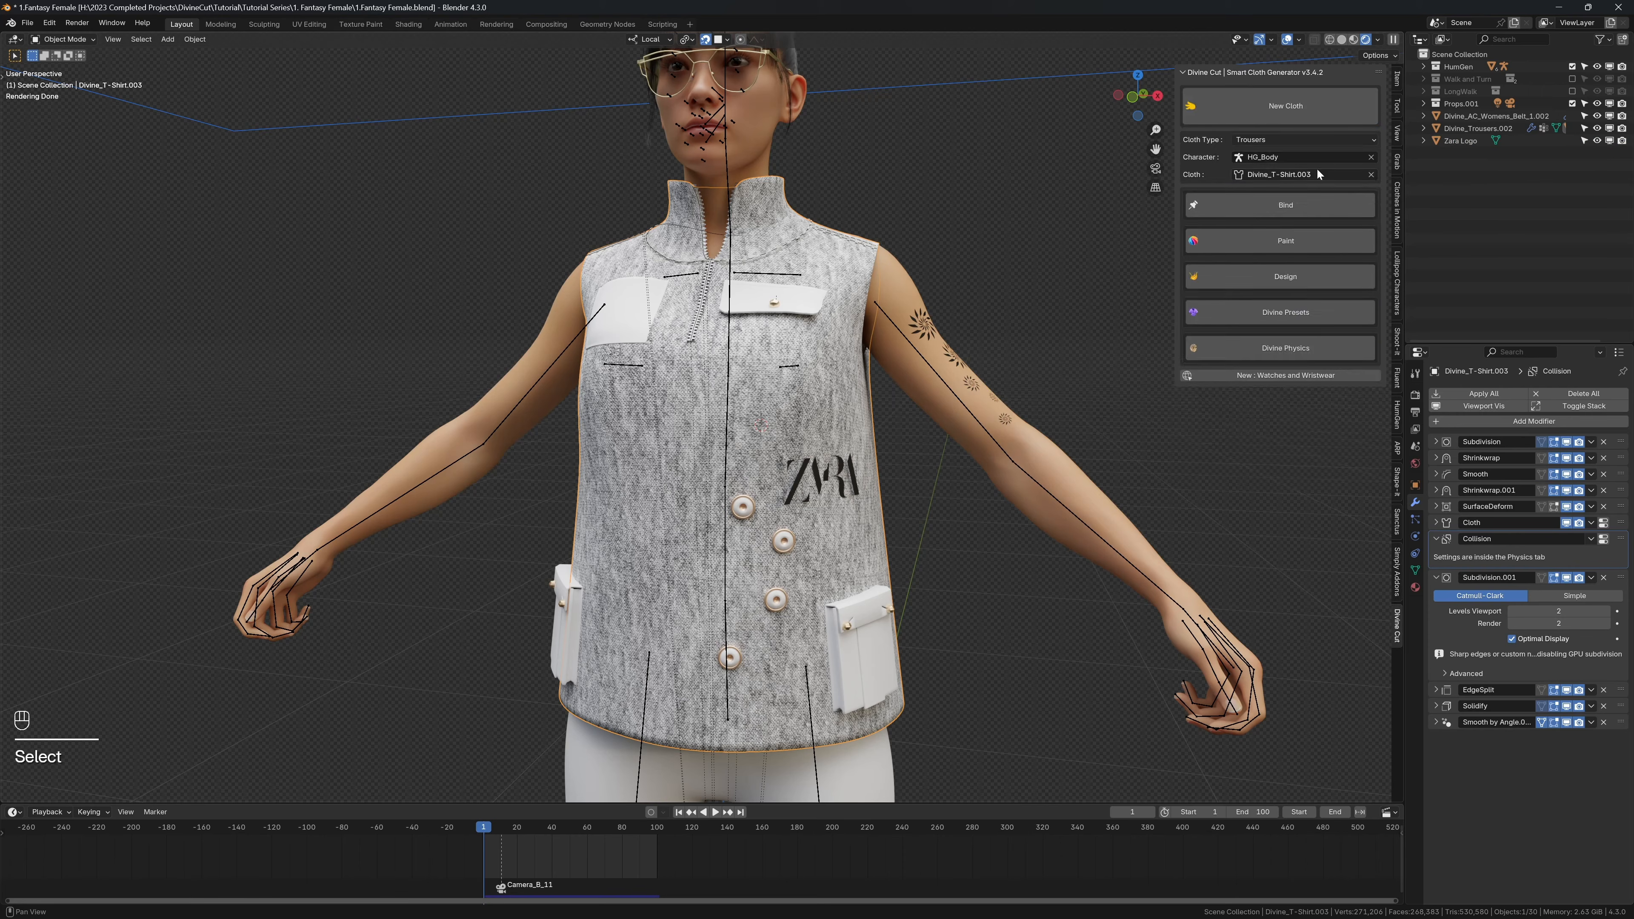
pyautogui.click(1371, 175)
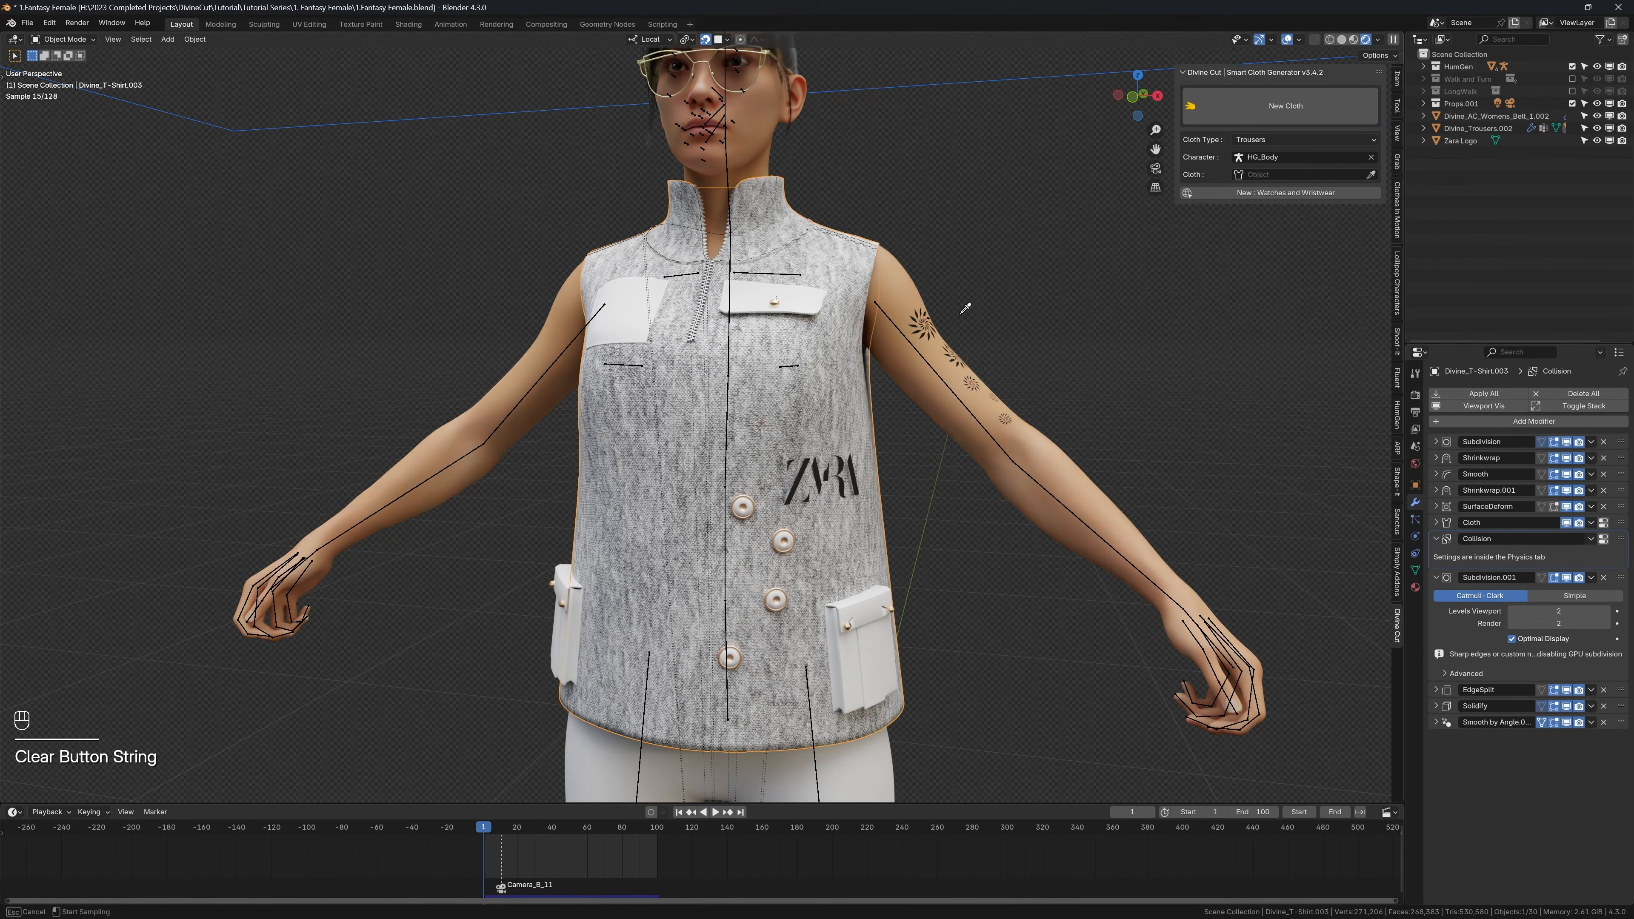
pyautogui.click(804, 370)
pyautogui.click(840, 454)
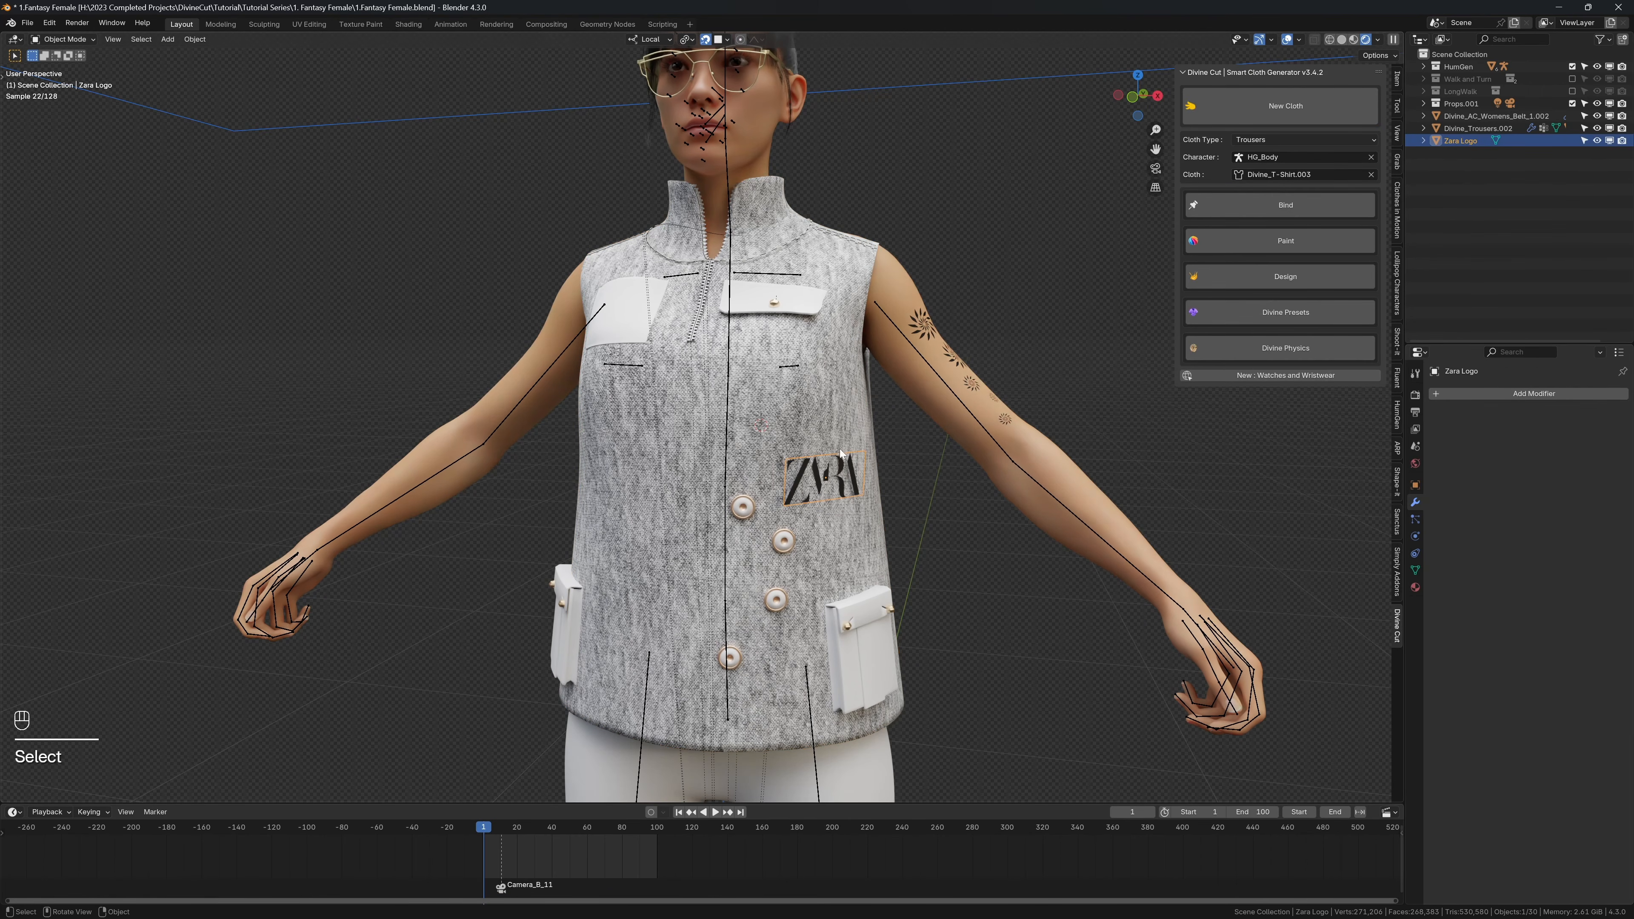
# Step: Spray the Zara logo onto the shirt with Divine Print, hide the logo plane, and select the shirt
pyautogui.click(1240, 277)
pyautogui.click(1239, 364)
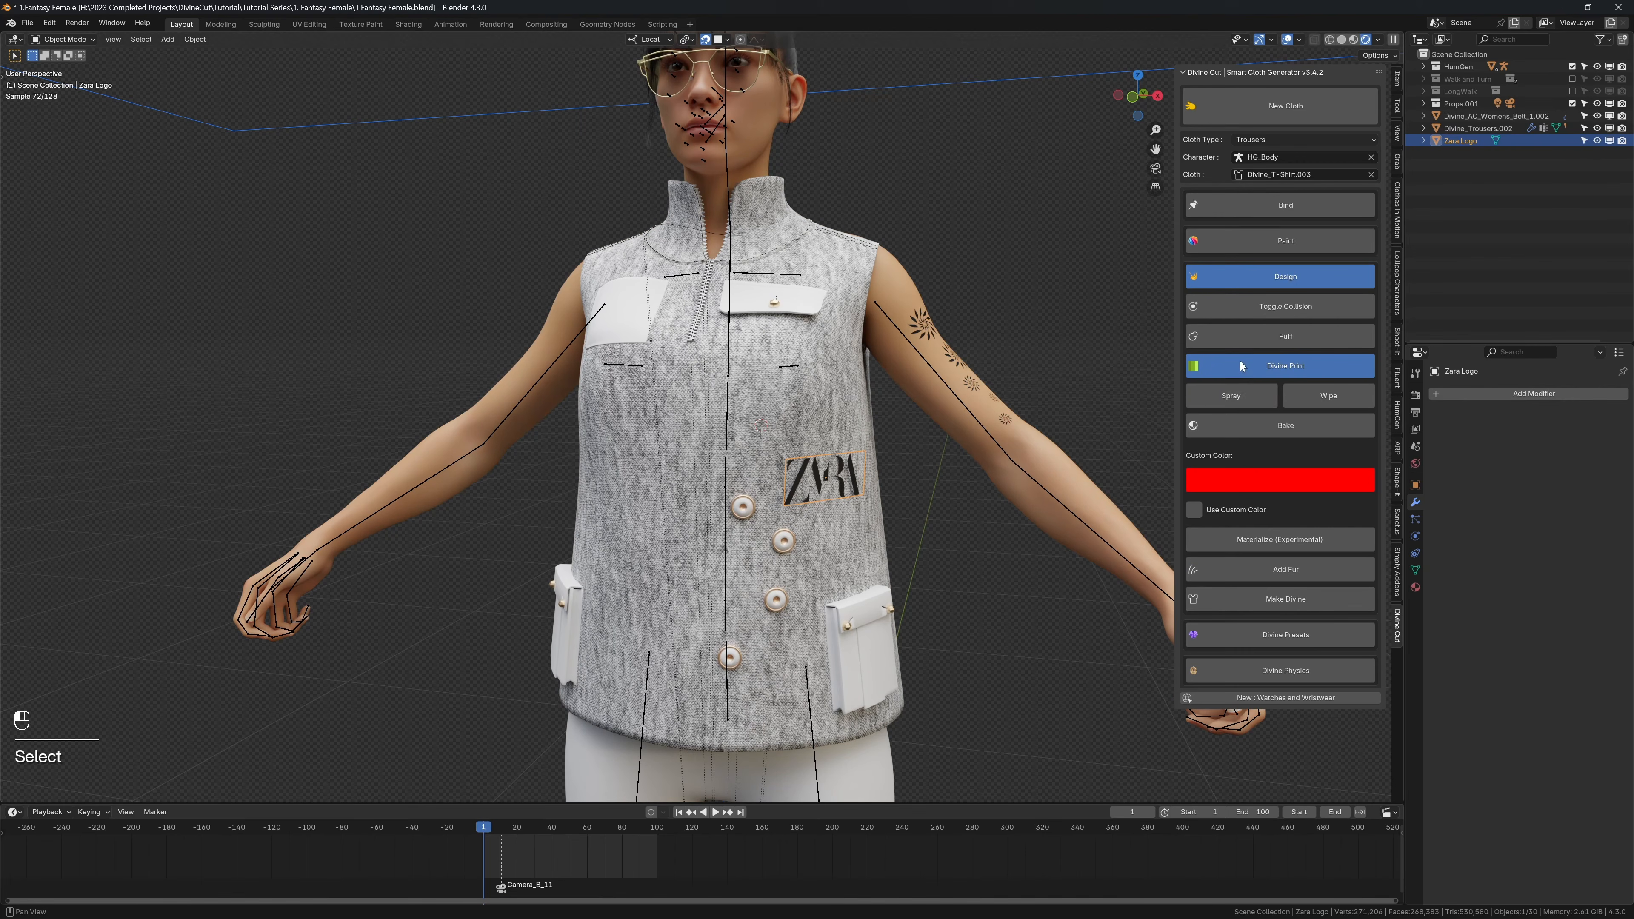
pyautogui.click(1229, 394)
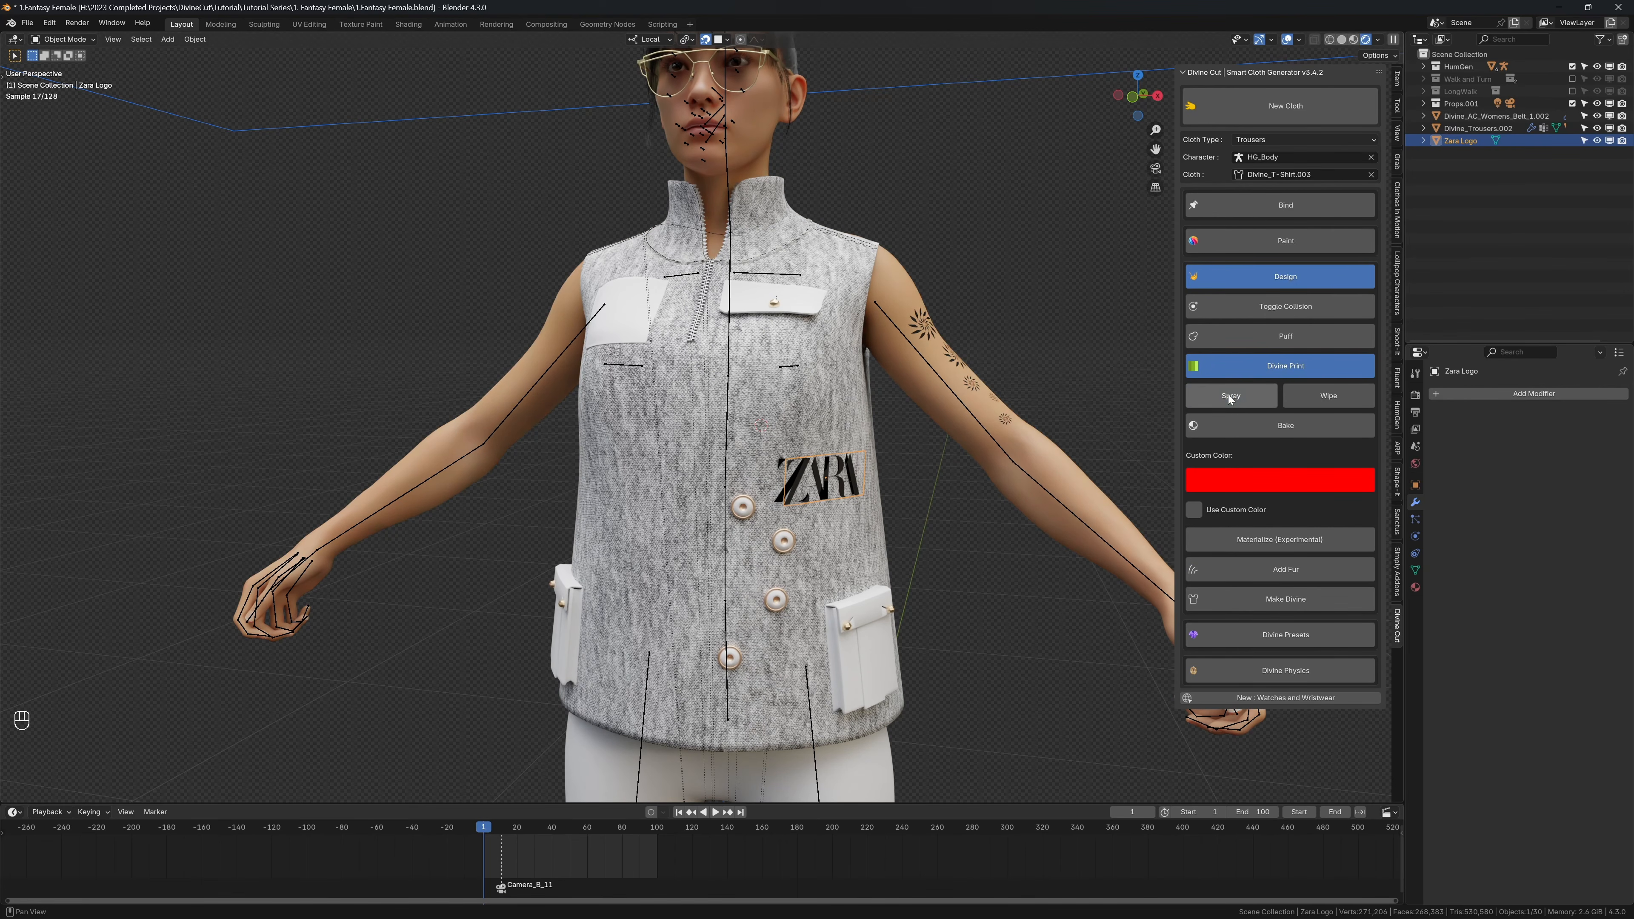
pyautogui.press('h')
pyautogui.moveTo(875, 487); pyautogui.dragTo(801, 480, button='middle')
pyautogui.scroll(1, 828, 487)
pyautogui.click(829, 490)
pyautogui.scroll(3, 743, 468)
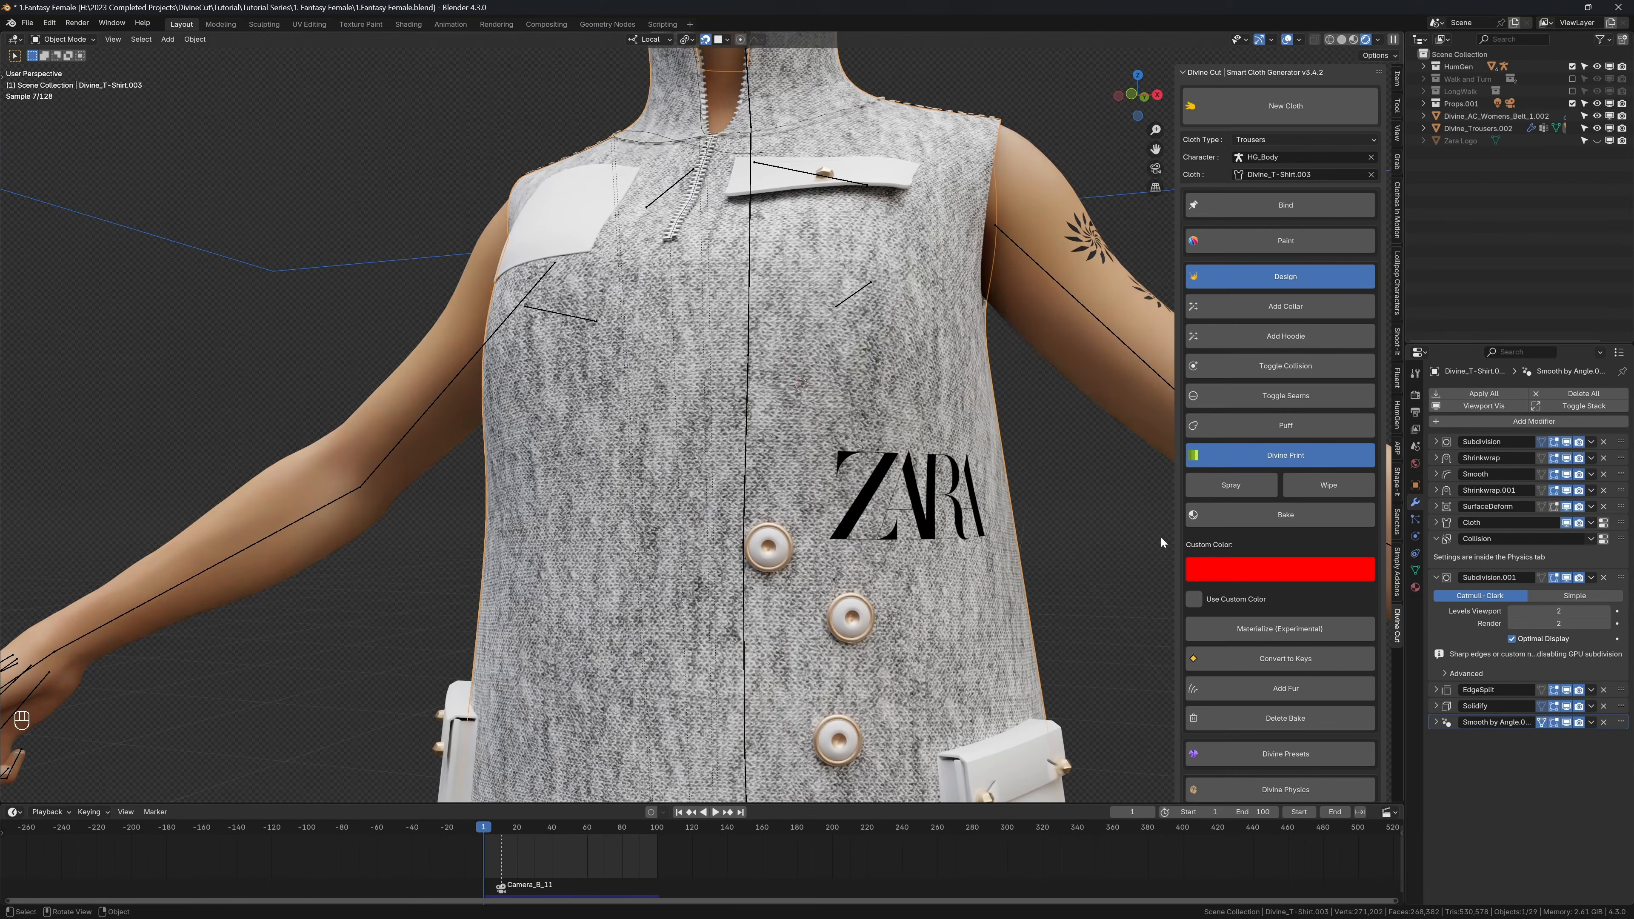
# Step: Materialize the Zara print and give its material an orange base color, metallic 1.000 and roughness 0.281
pyautogui.click(1264, 631)
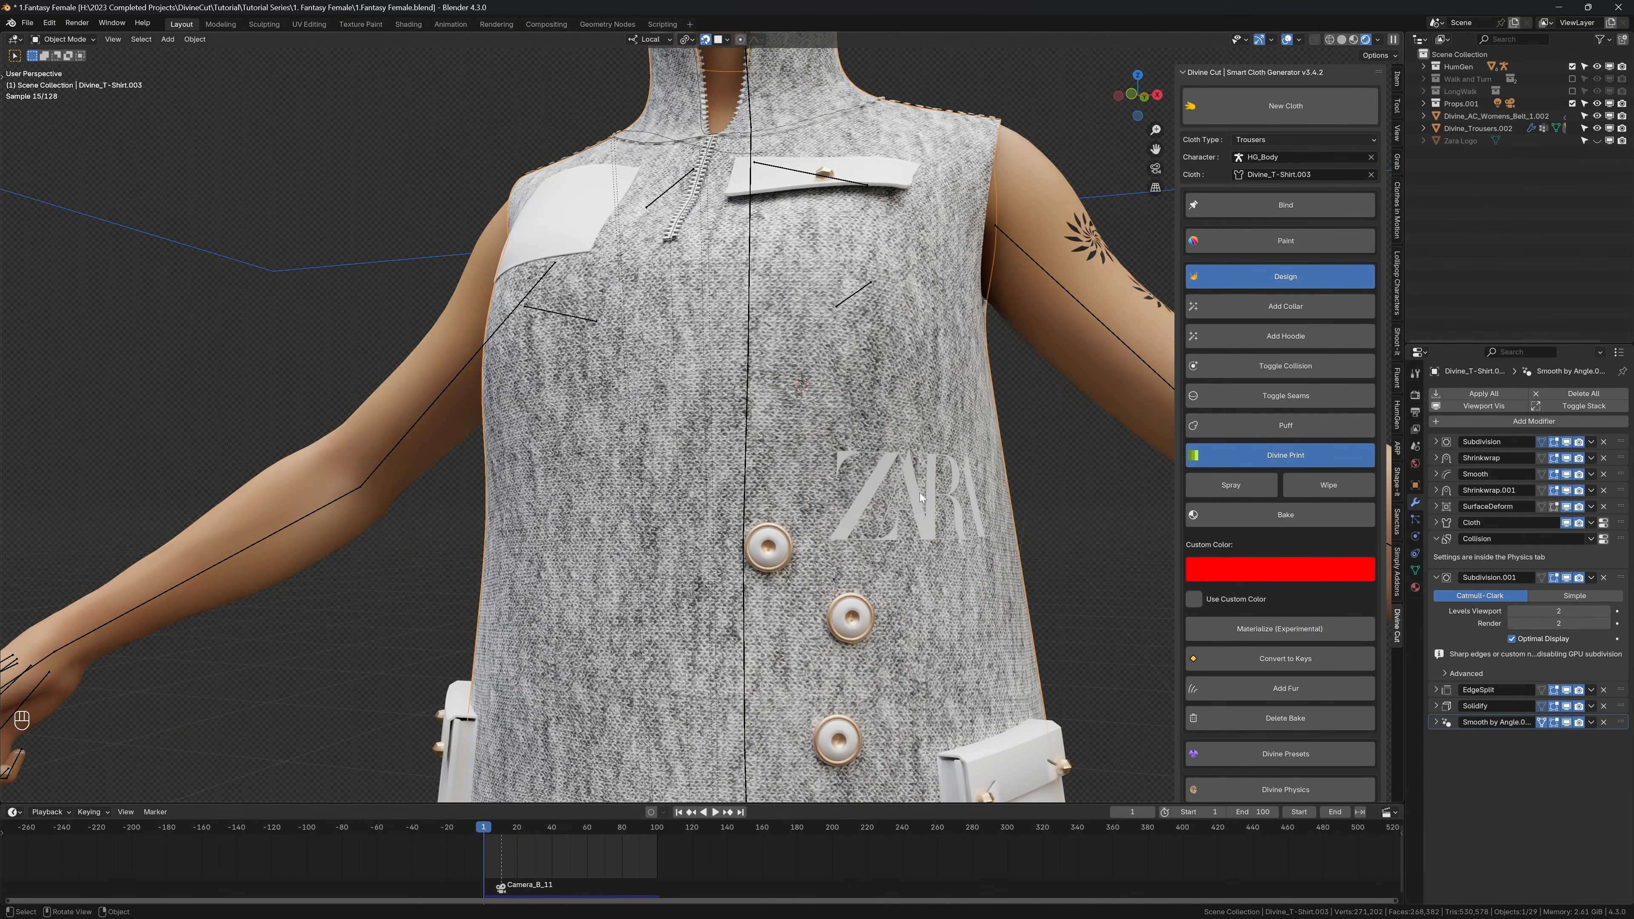
pyautogui.keyDown('shift'); pyautogui.moveTo(1158, 561); pyautogui.dragTo(1127, 531, button='middle'); pyautogui.keyUp('shift')
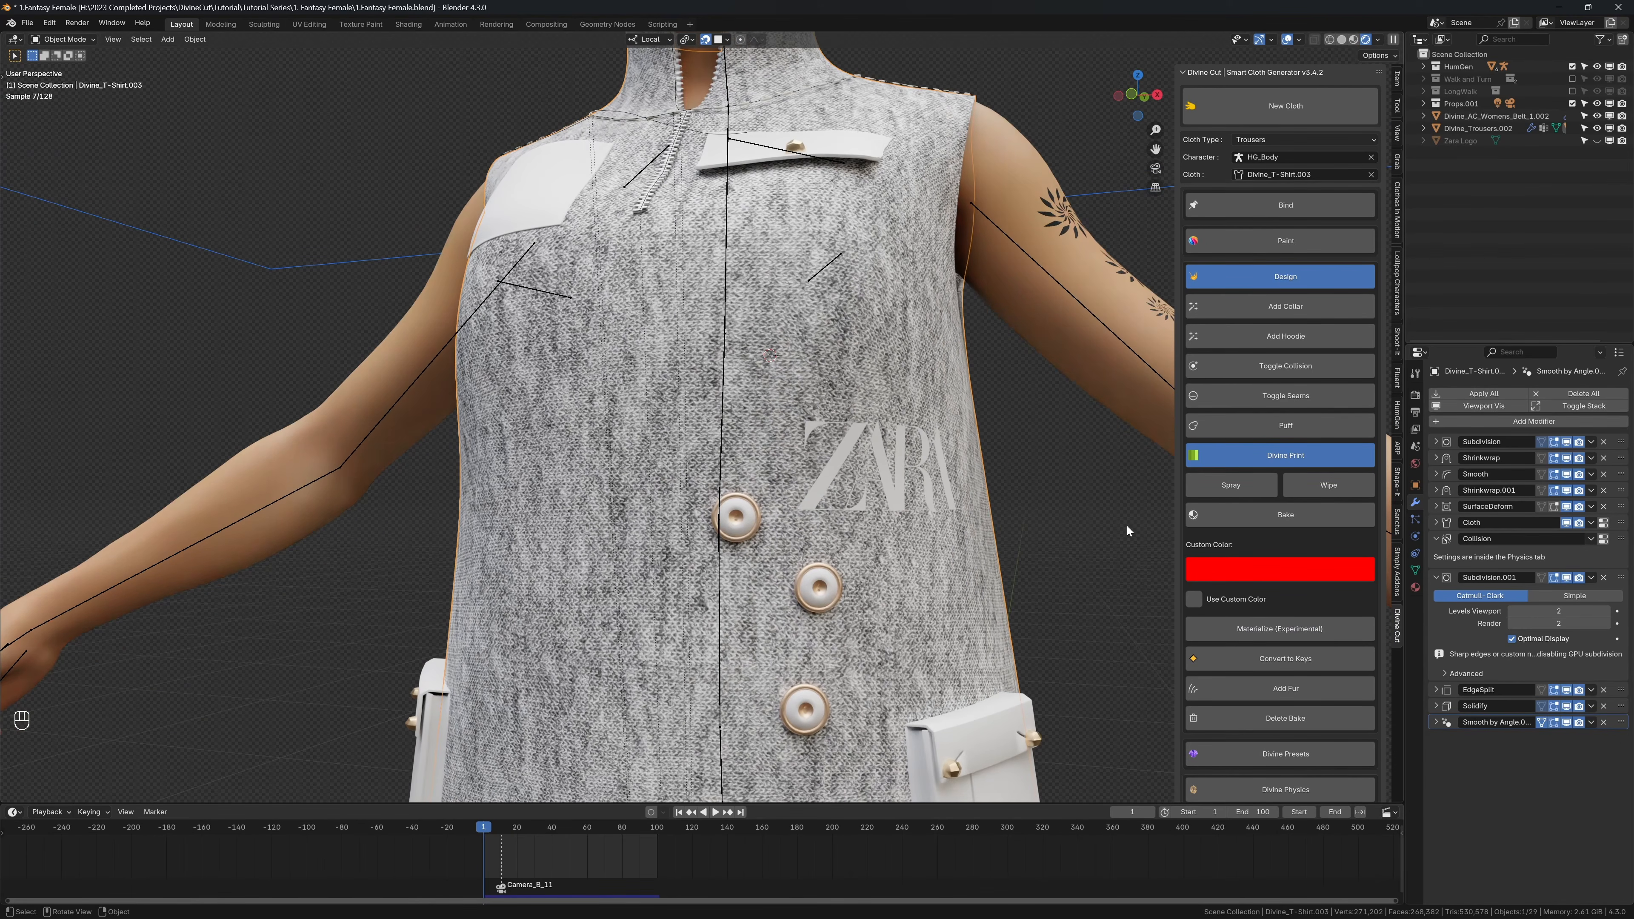
pyautogui.click(1414, 588)
pyautogui.click(1545, 572)
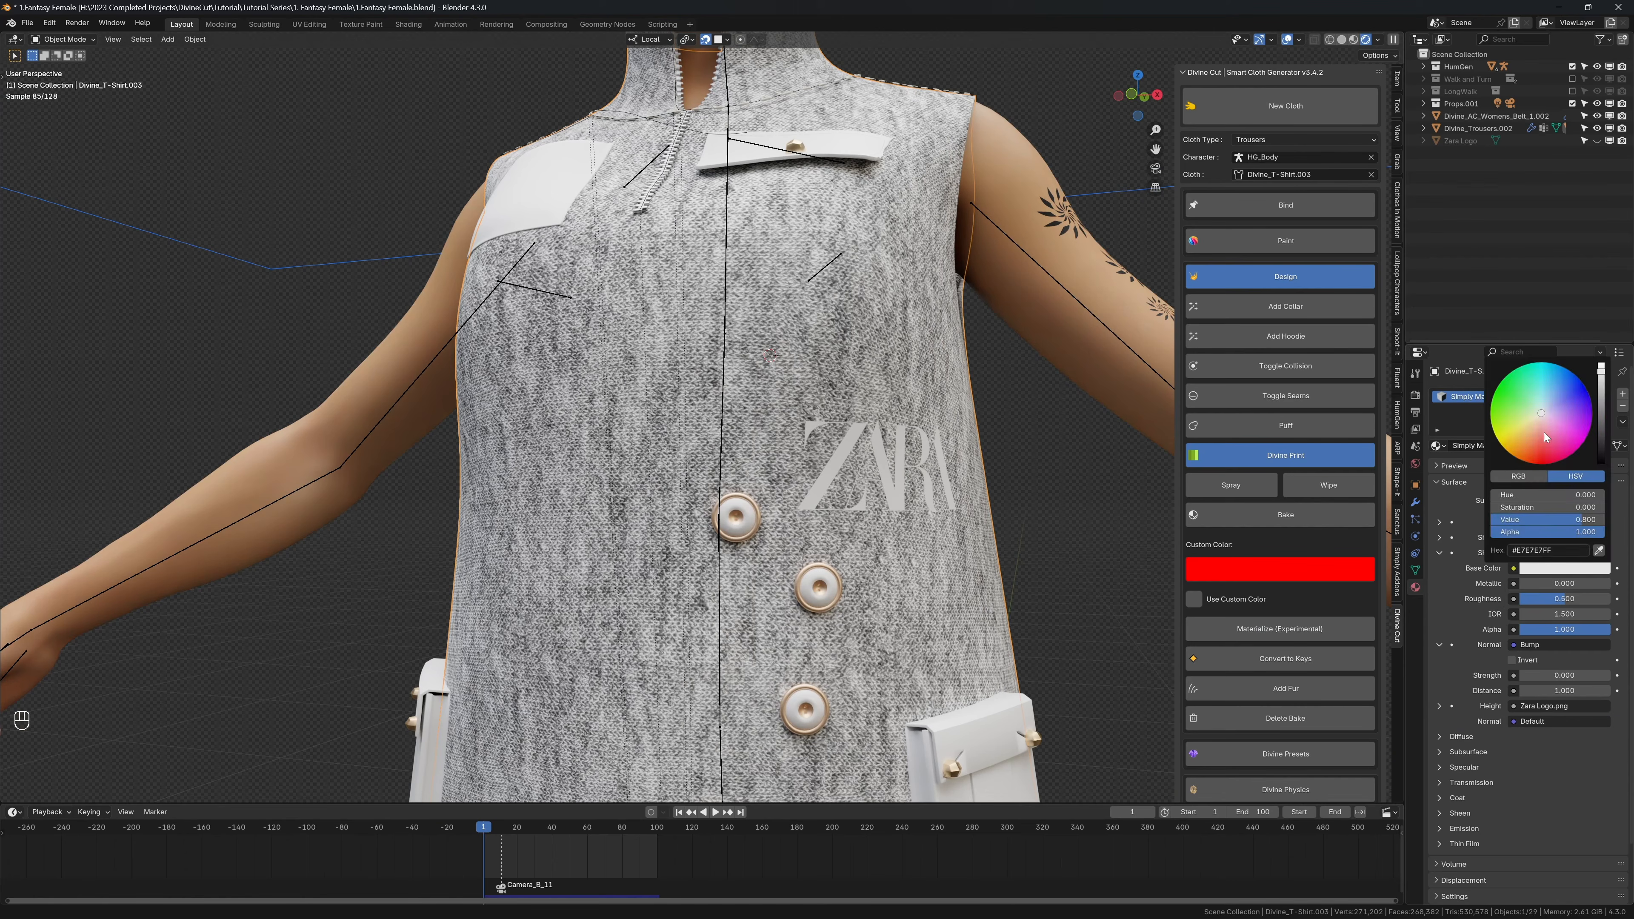
pyautogui.moveTo(1534, 447); pyautogui.dragTo(1530, 442)
pyautogui.moveTo(1538, 583)
pyautogui.mouseDown()
pyautogui.moveTo(1612, 585)
pyautogui.moveTo(1548, 601)
pyautogui.mouseUp()
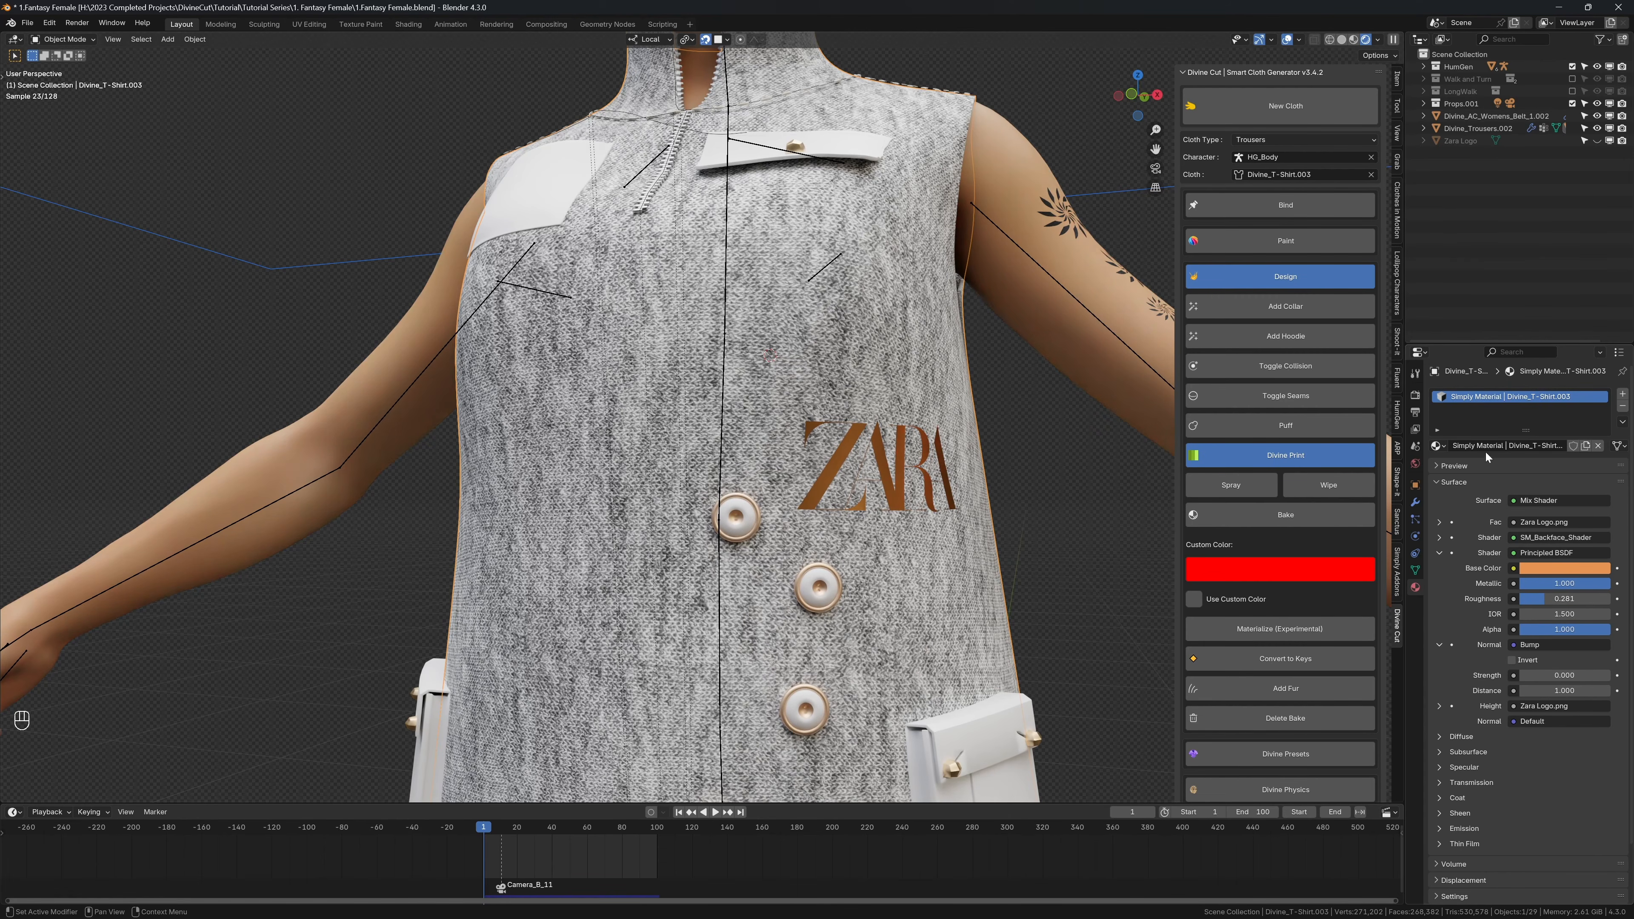
pyautogui.scroll(-10, 896, 453)
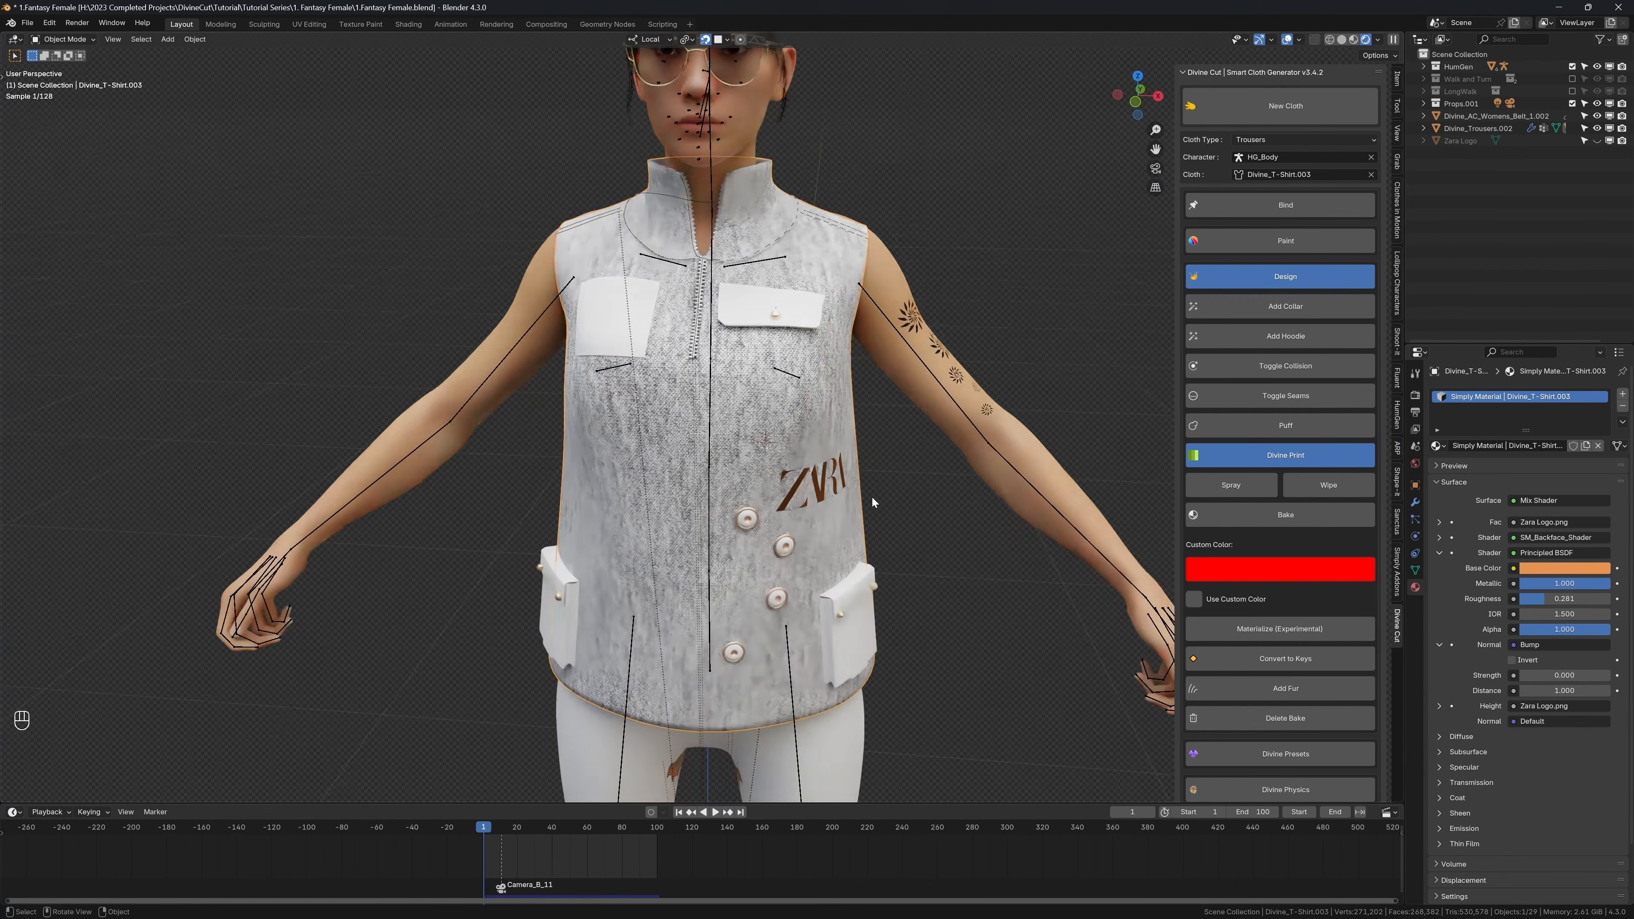
# Step: Play the animation briefly with overlays hidden, switch back to solid view with overlays shown, and save the file
pyautogui.hotkey('shift', 'alt', 'z')
pyautogui.hotkey('shift', 'space')
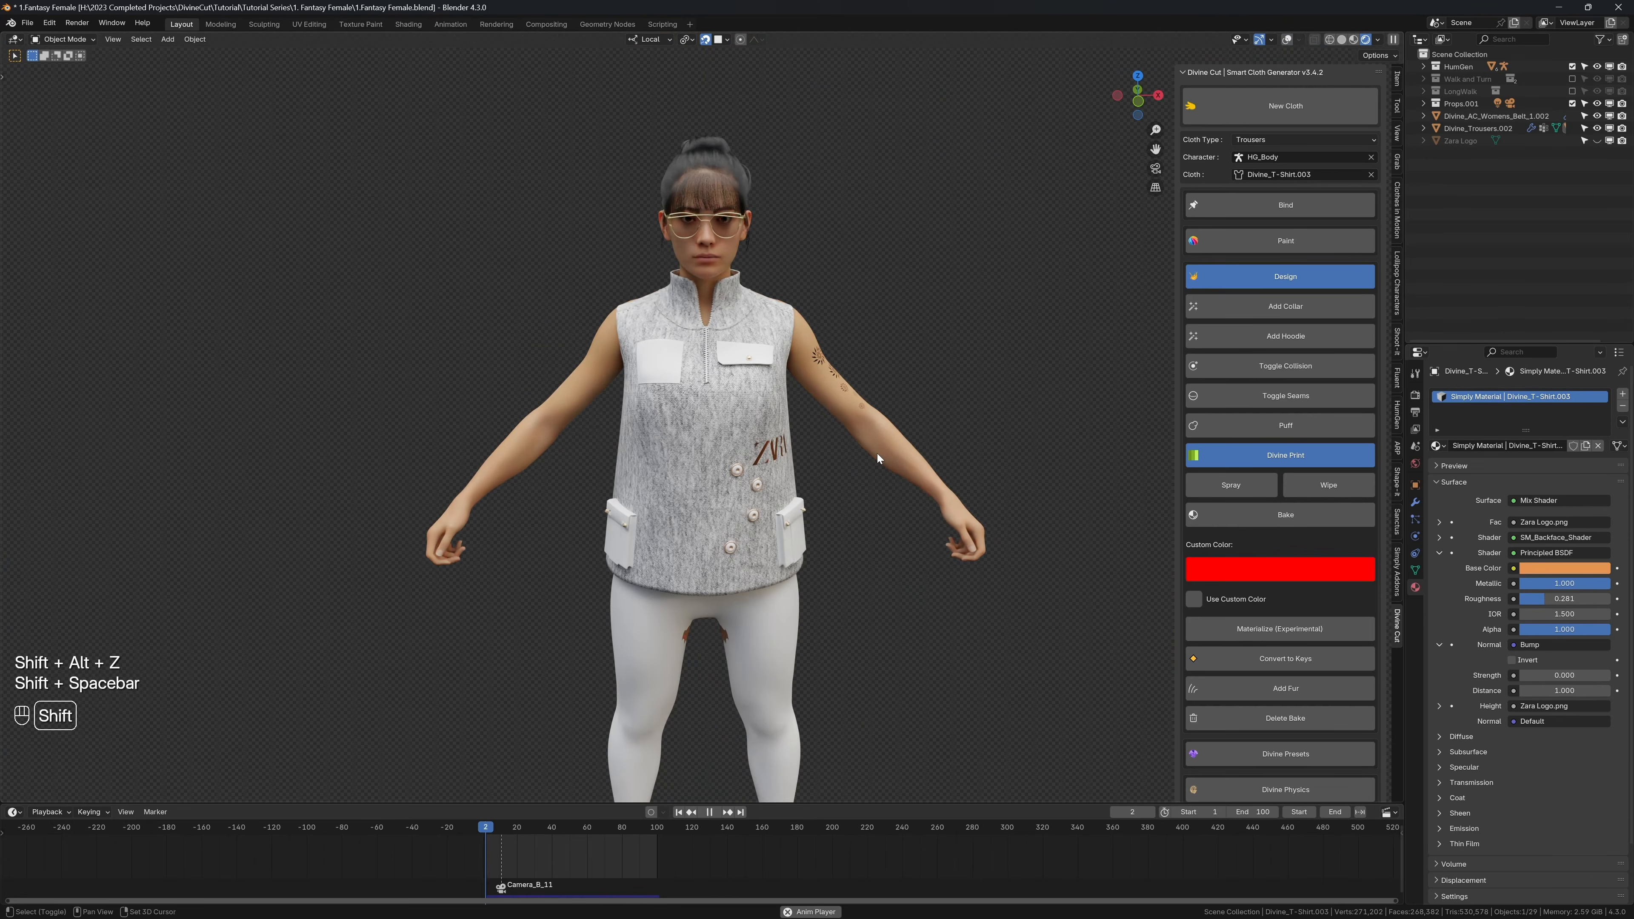
pyautogui.hotkey('shift', 'space')
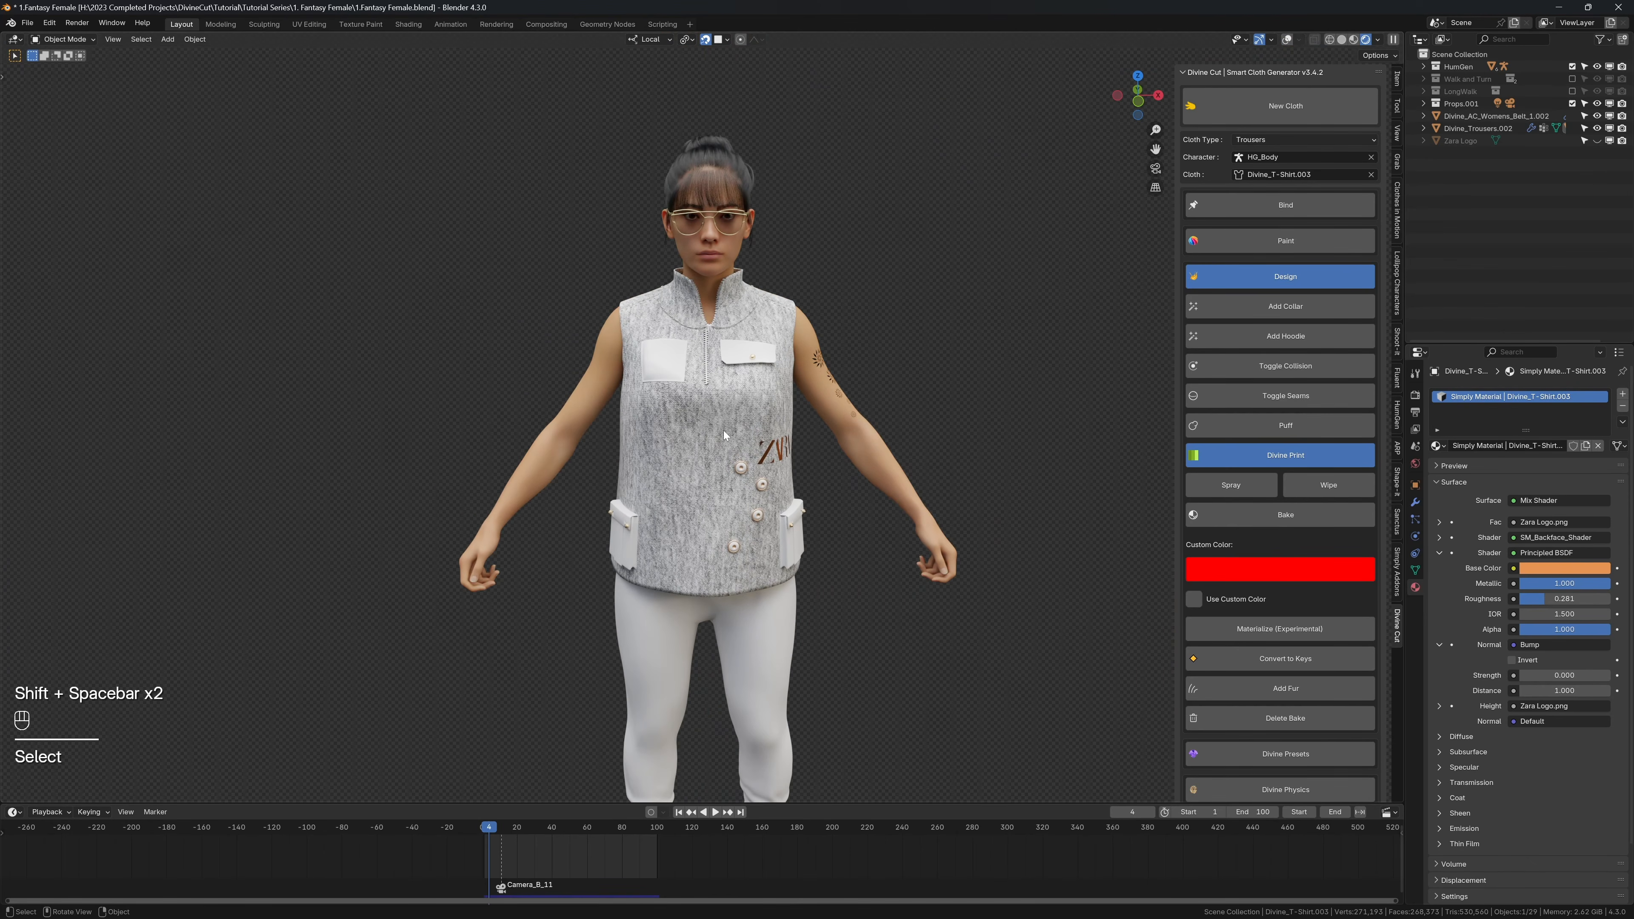
pyautogui.hotkey('shift', 'alt', 'z')
pyautogui.press('z')
pyautogui.hotkey('ctrl', 's')
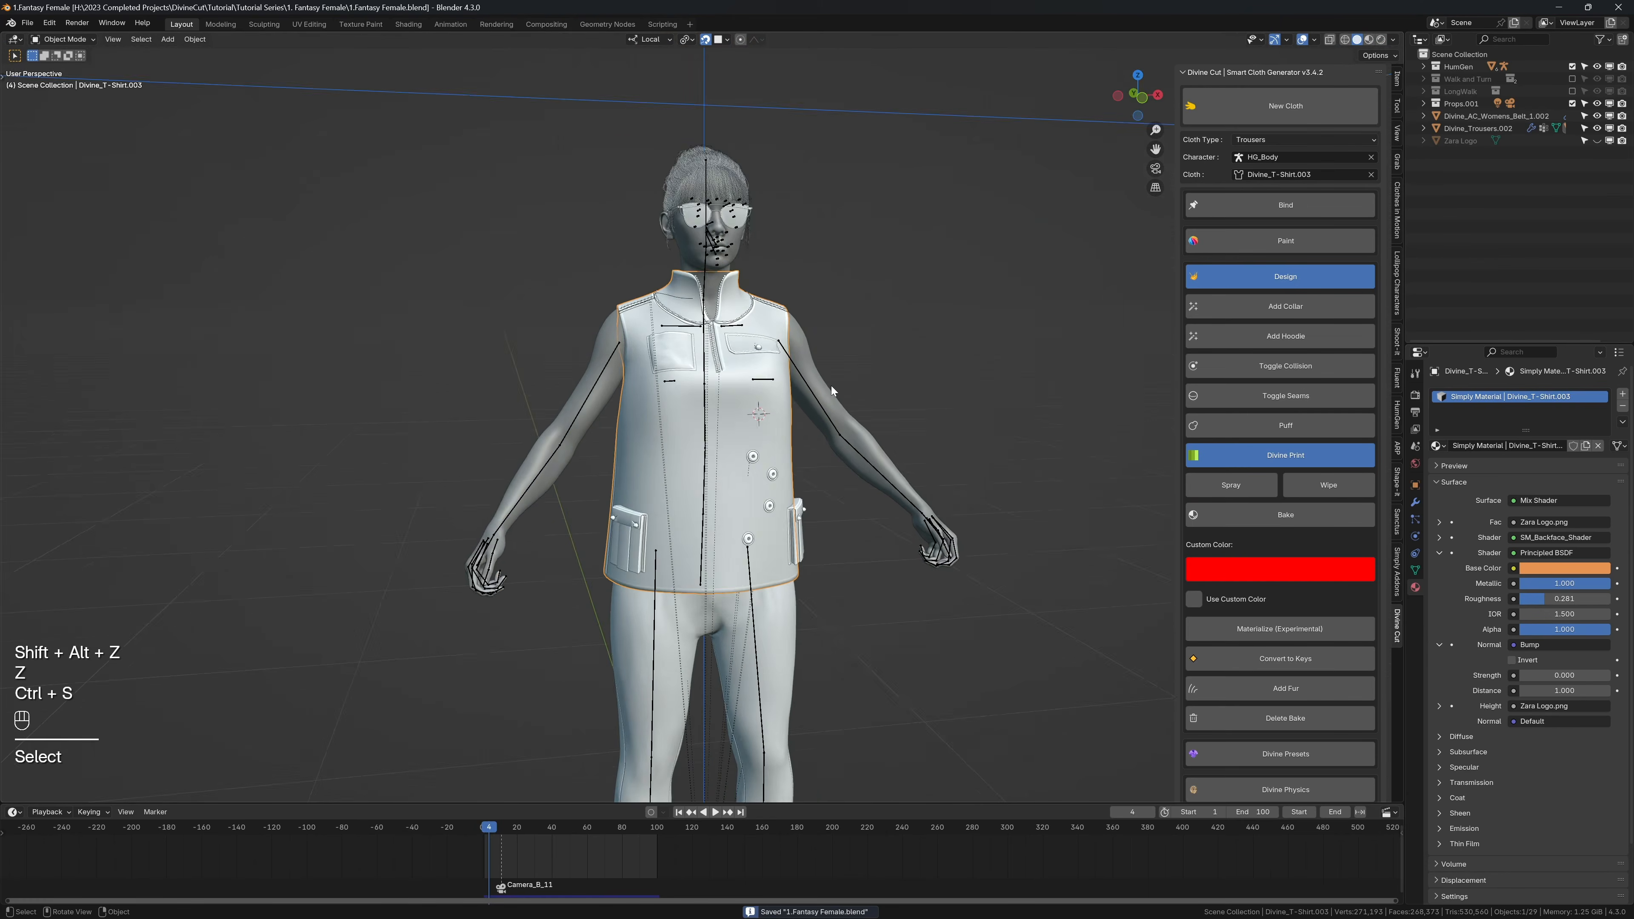
# Step: Examine the shirt's Simply Material sections for textures, normals, roughness and extra shading effects
pyautogui.scroll(3, 816, 355)
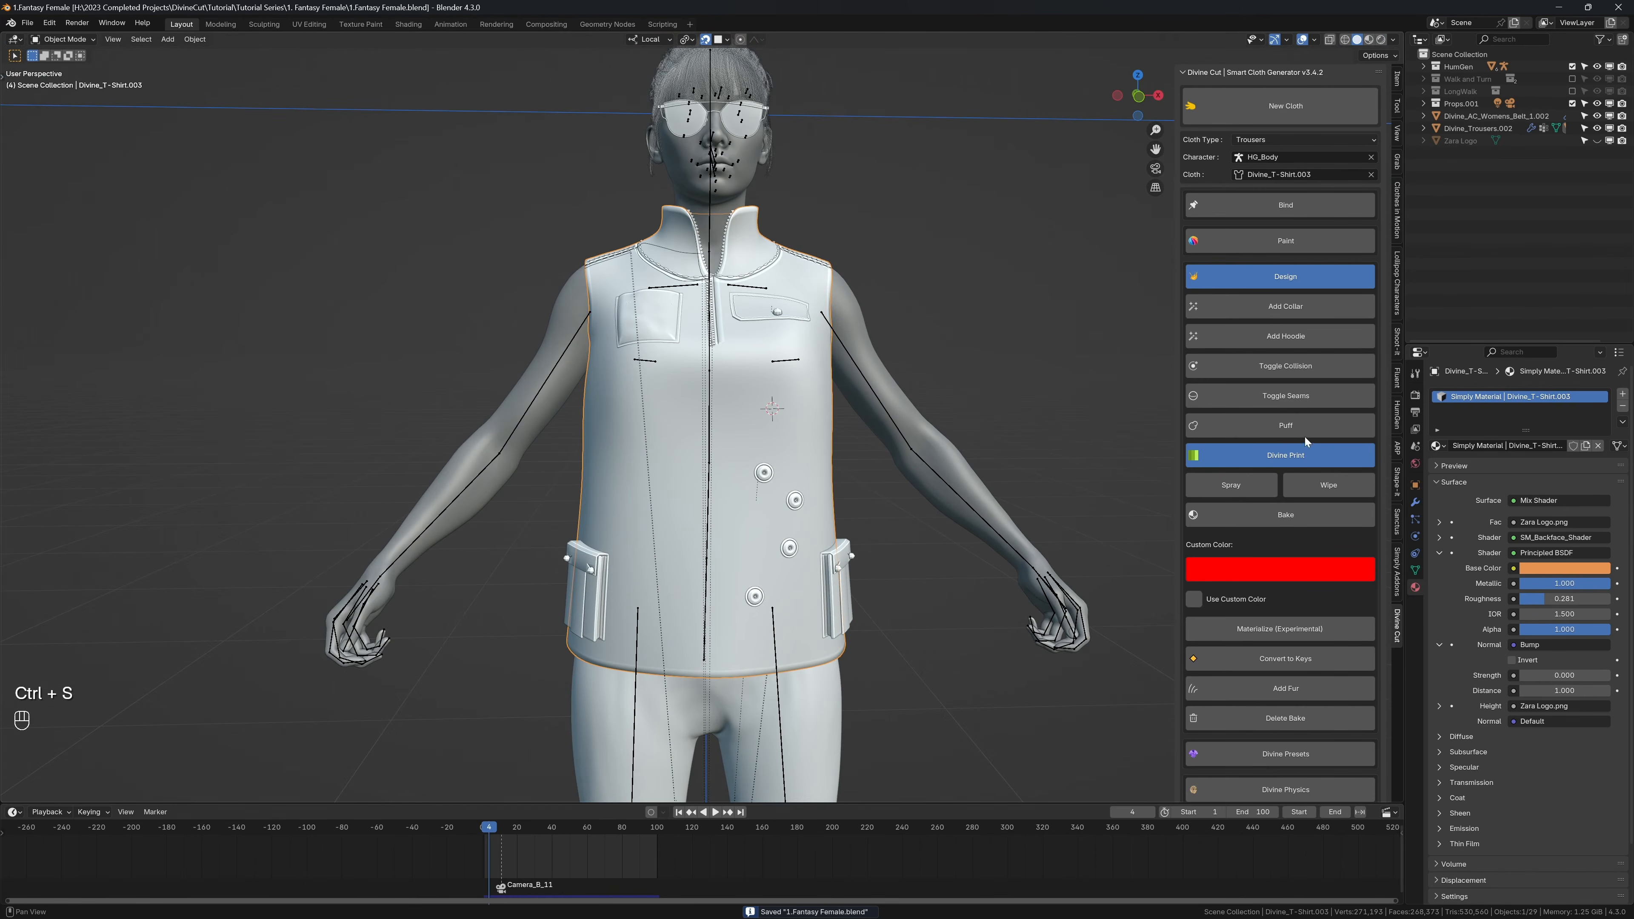
pyautogui.click(1275, 277)
pyautogui.click(1397, 573)
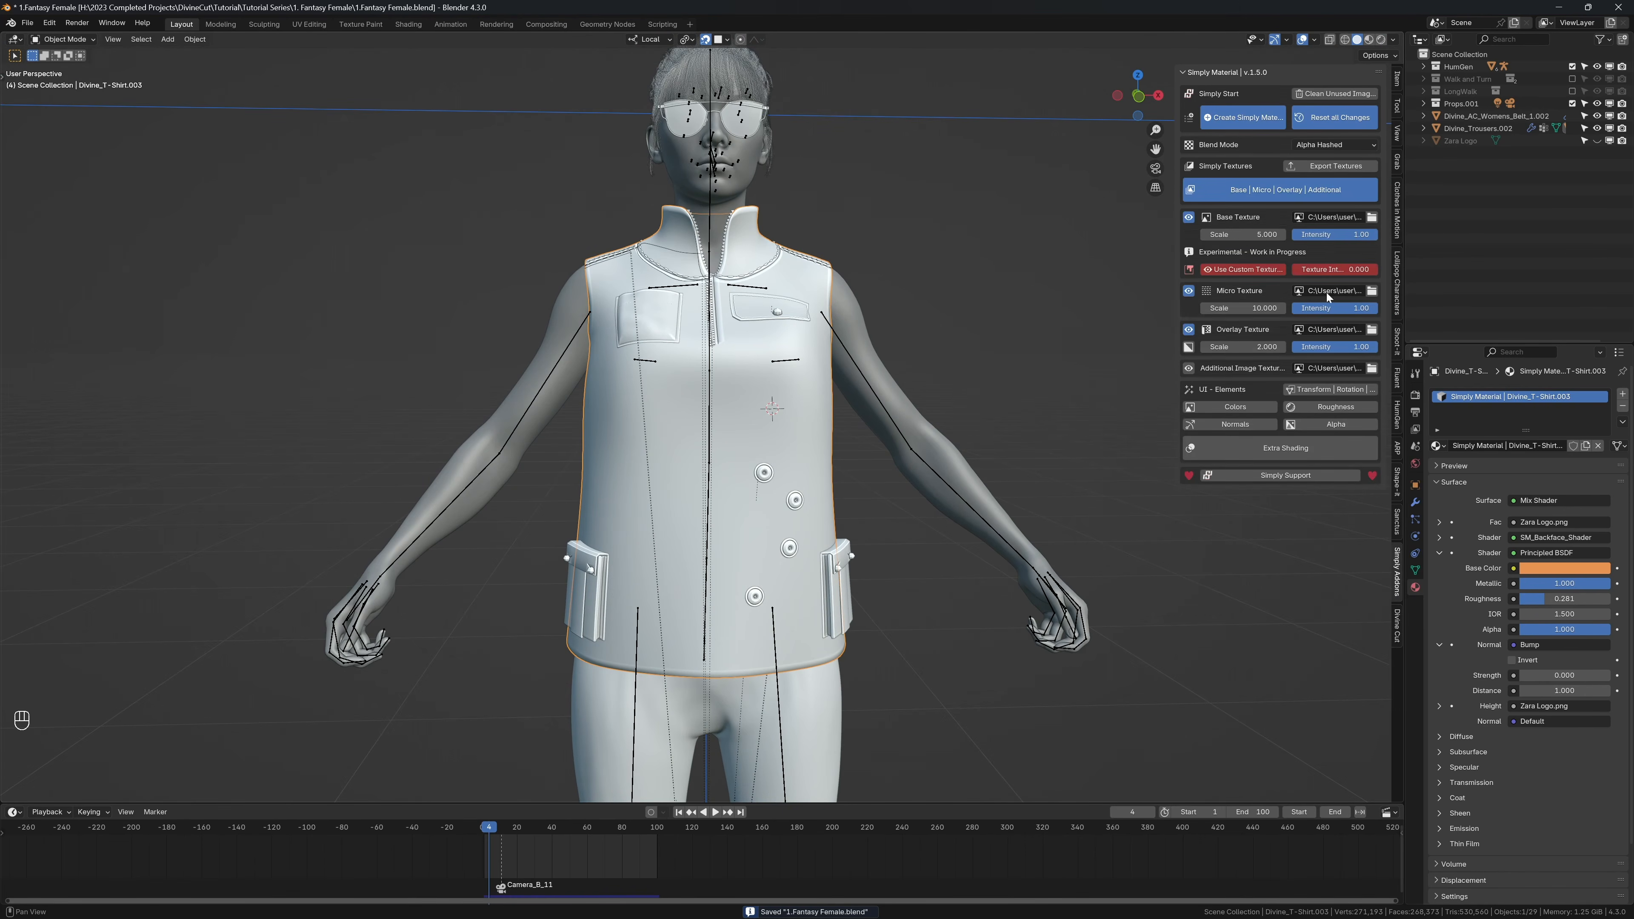
pyautogui.click(1233, 195)
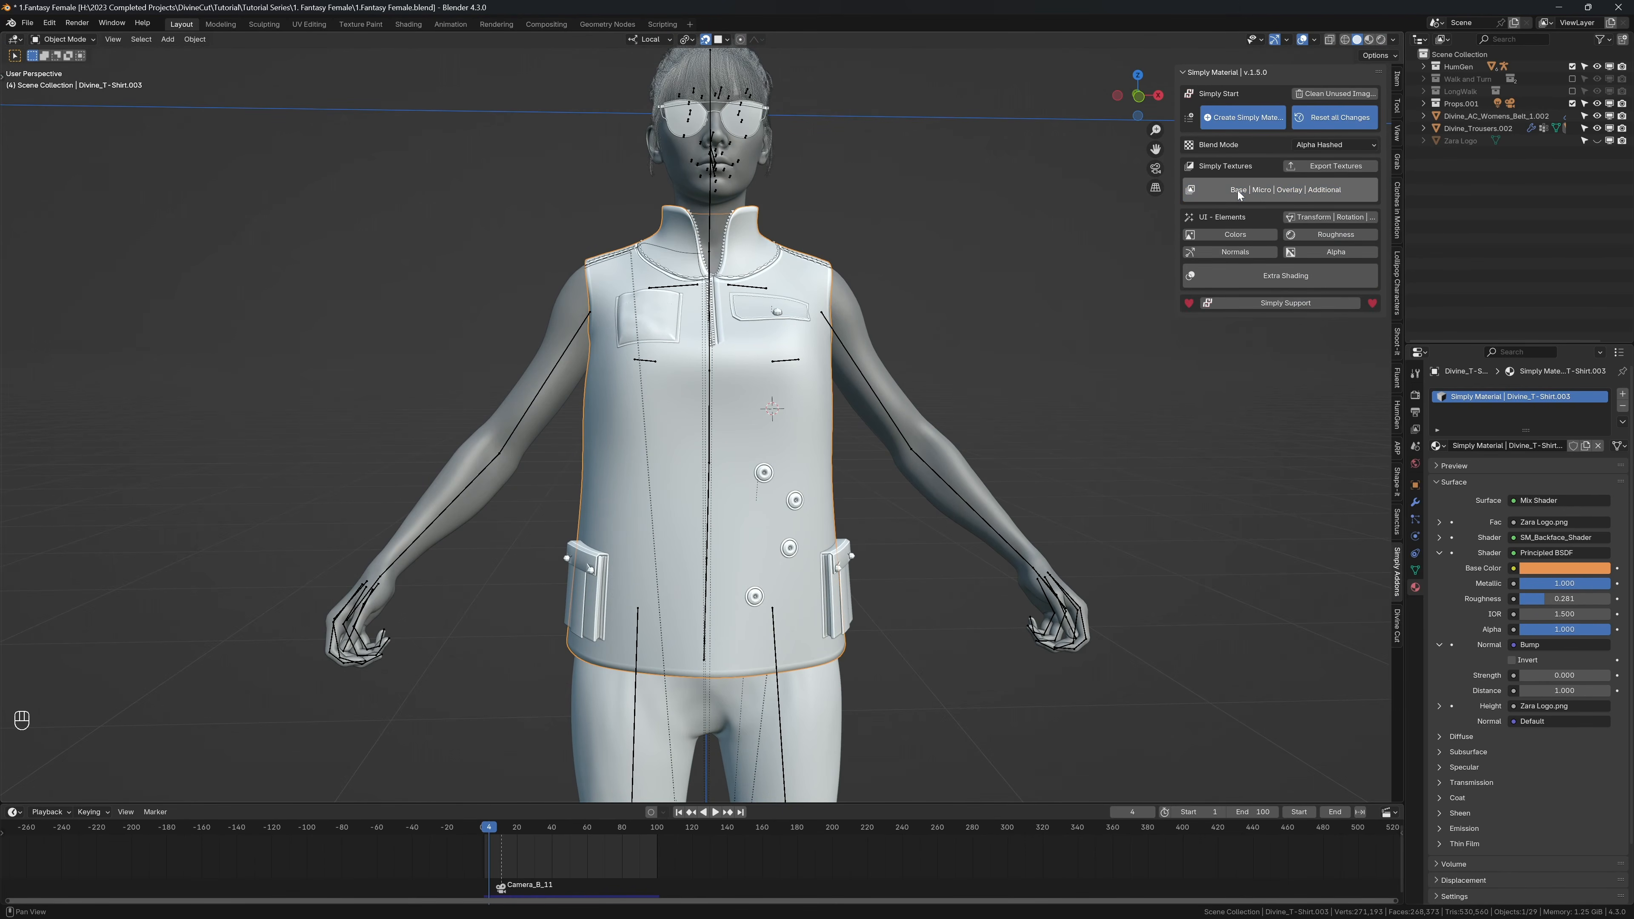
pyautogui.click(1235, 252)
pyautogui.click(1293, 237)
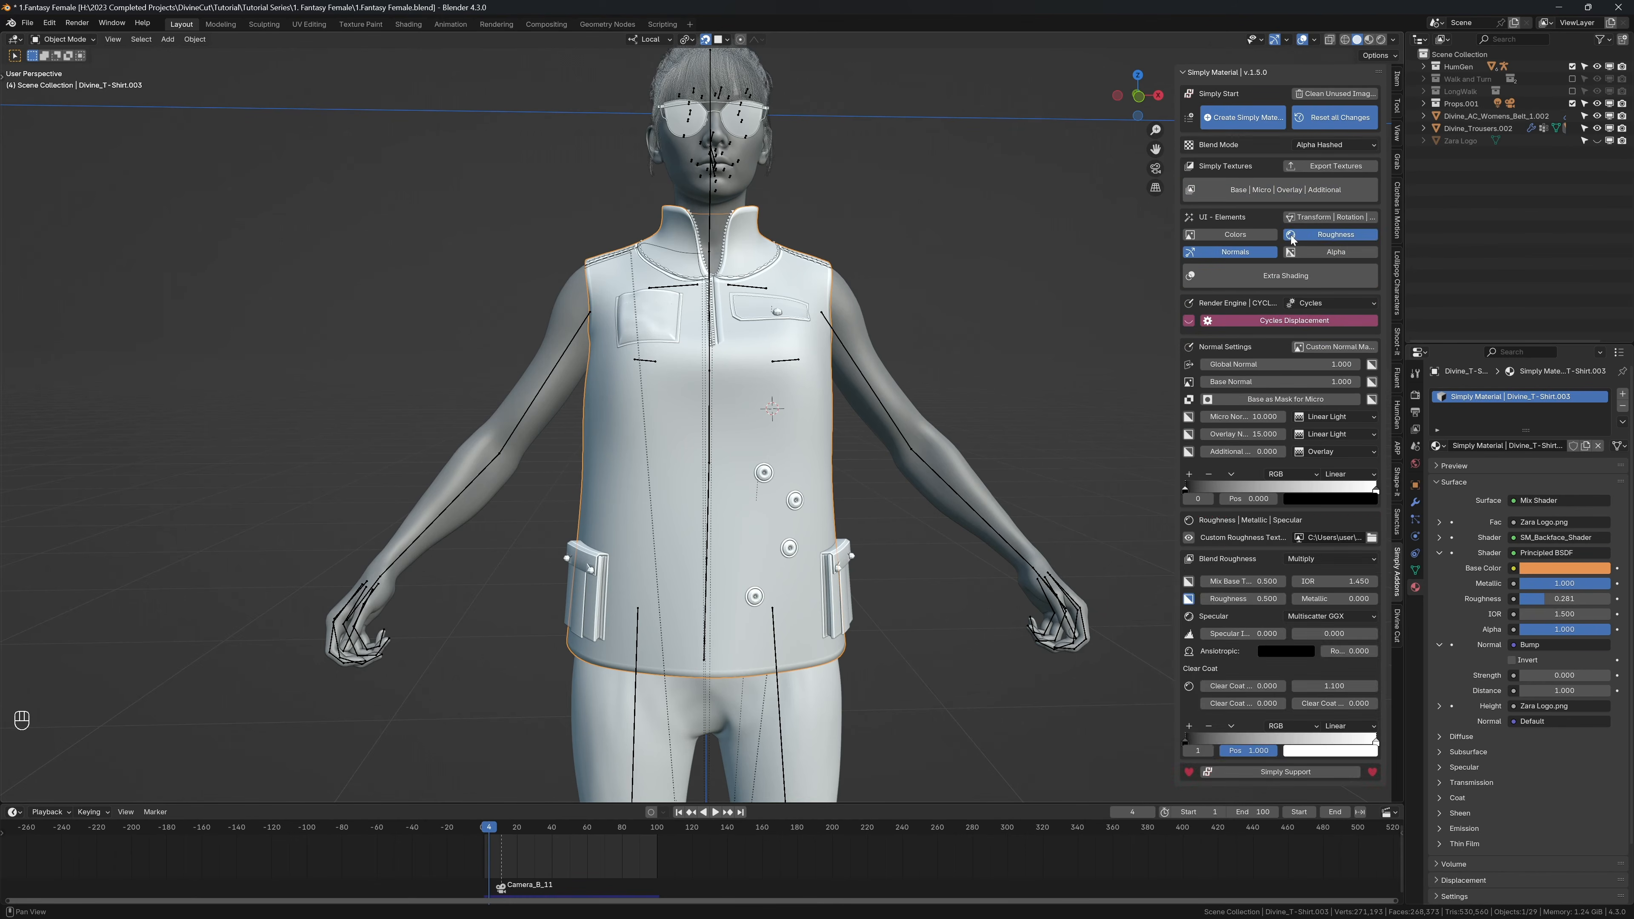
pyautogui.click(1293, 237)
pyautogui.click(1254, 252)
pyautogui.click(1256, 273)
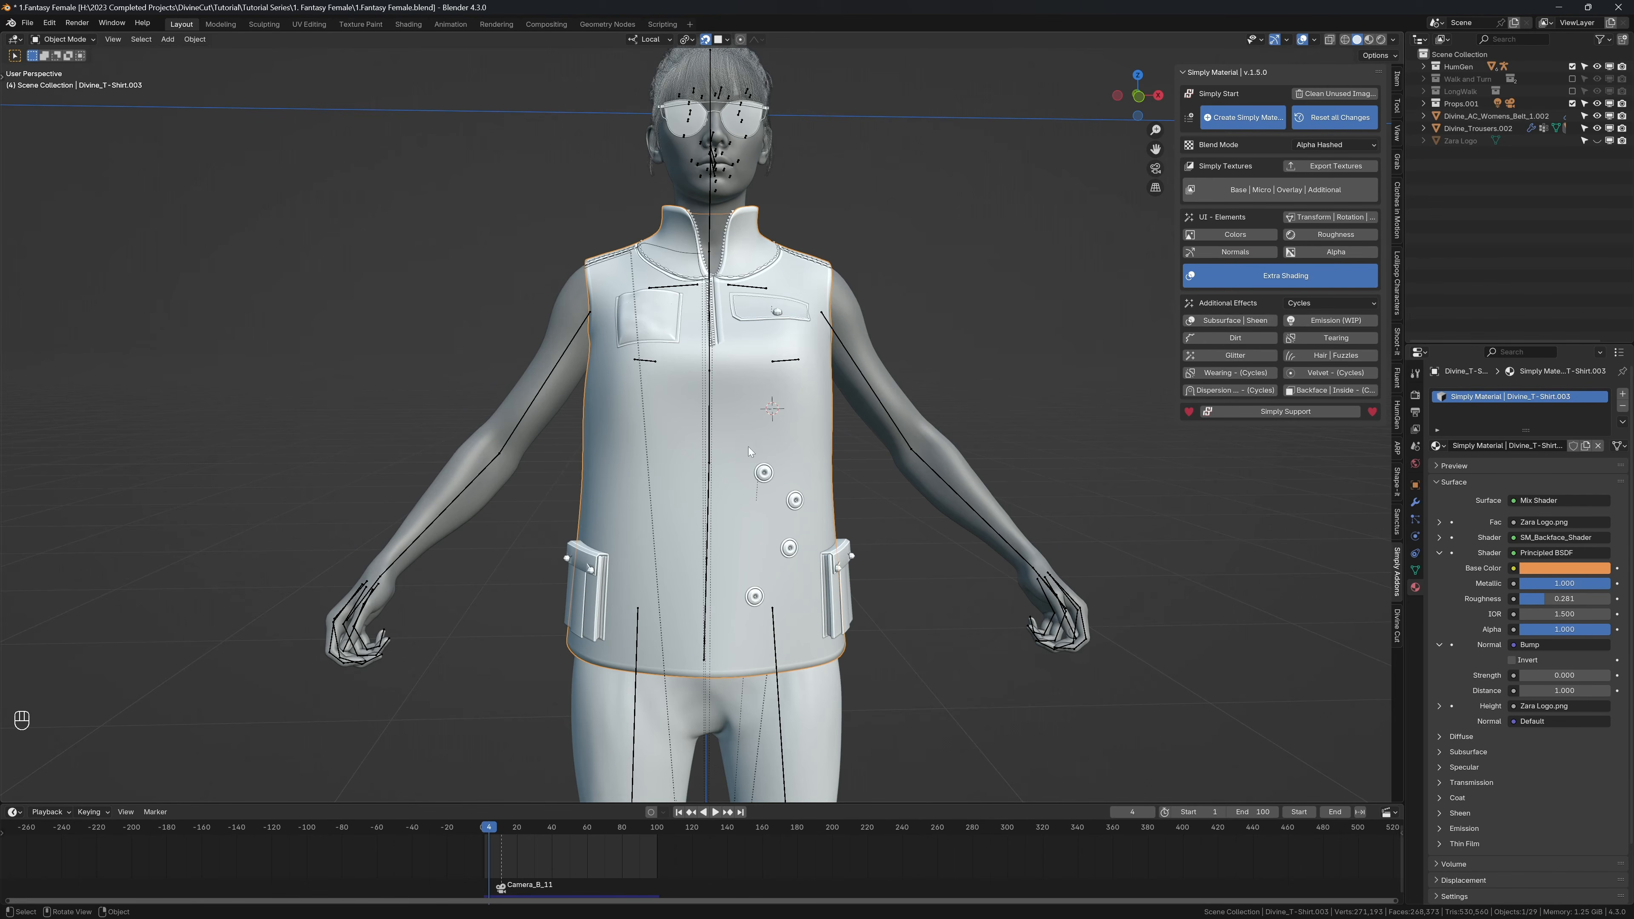
# Step: Show the shirt in rendered view without overlays and set the end stop of its Micro Color Ramp to black
pyautogui.press('z')
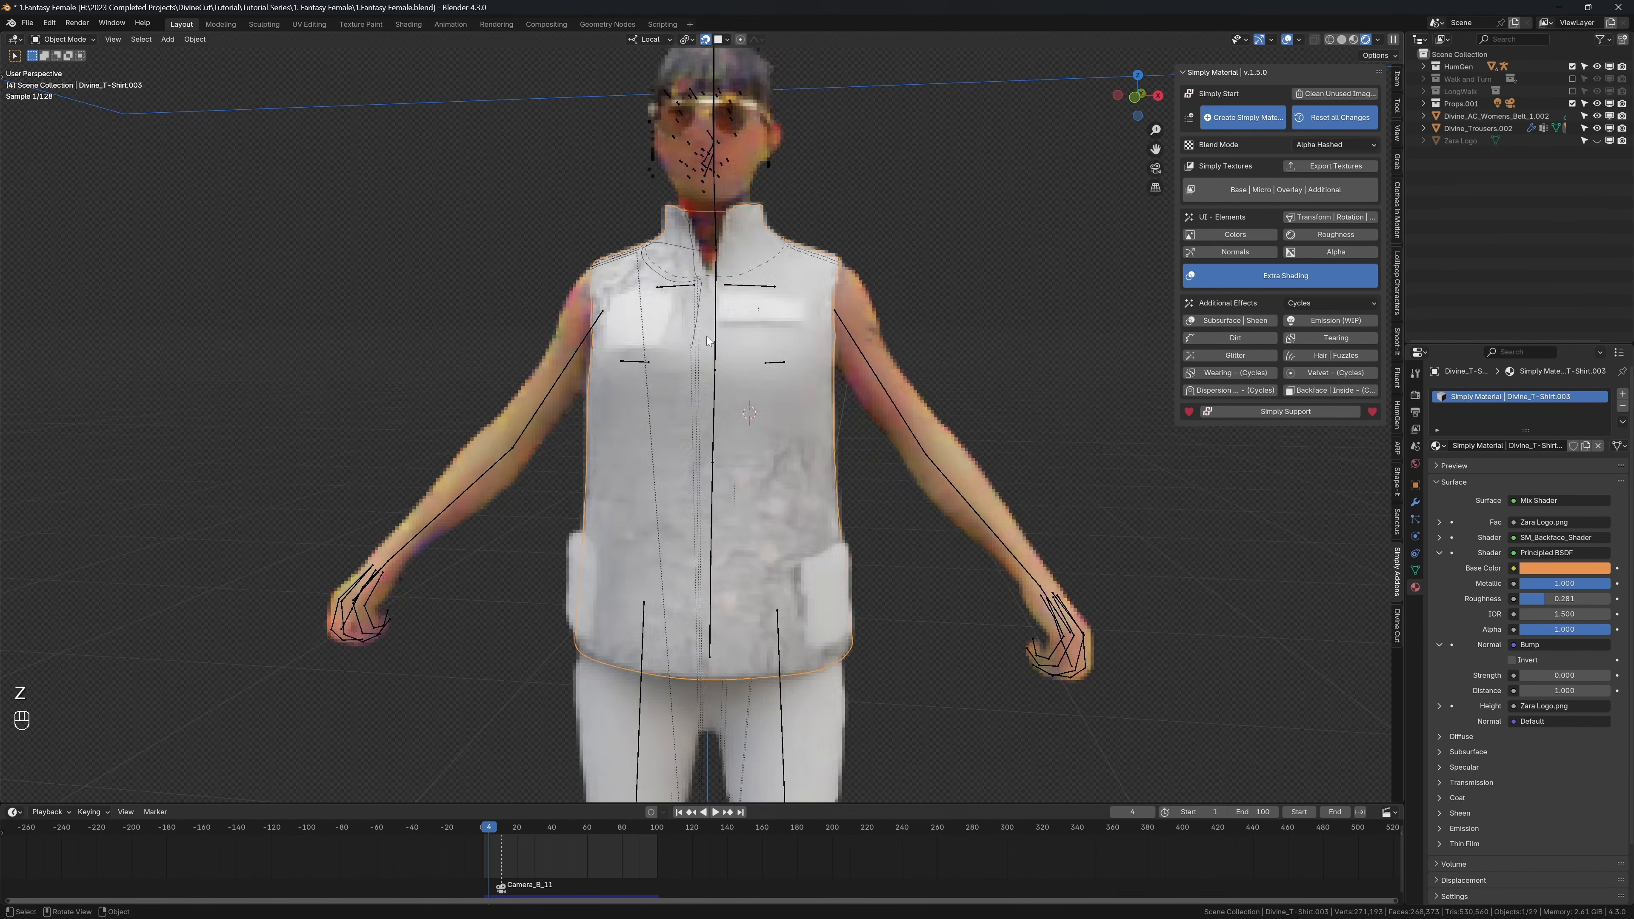
pyautogui.hotkey('shift', 'alt', 'z')
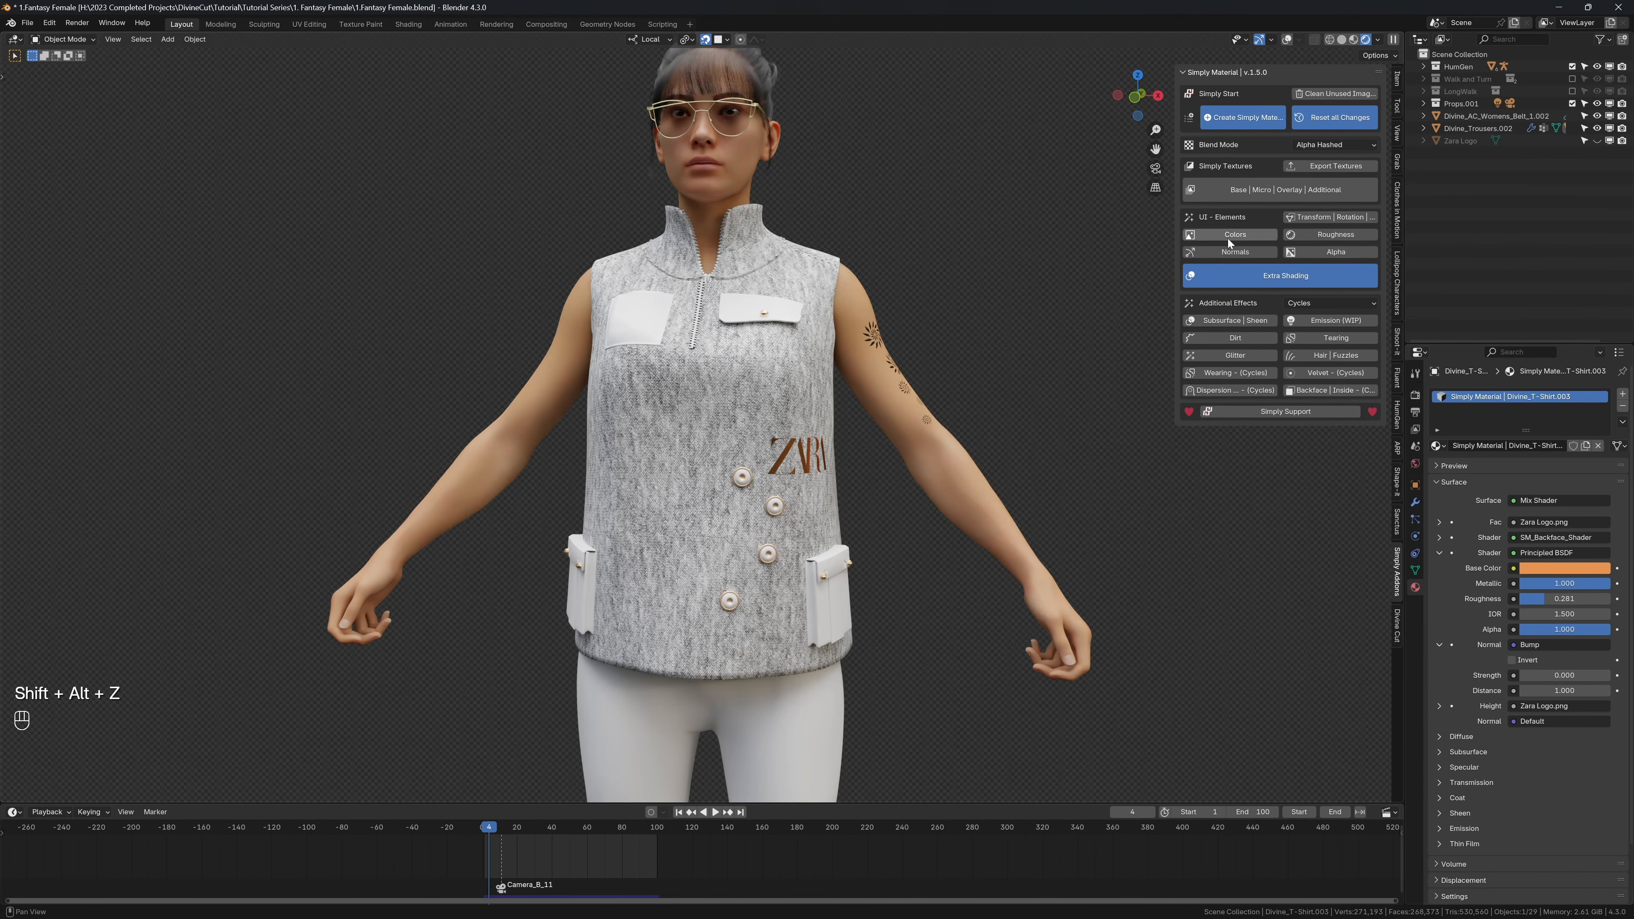
pyautogui.click(1228, 236)
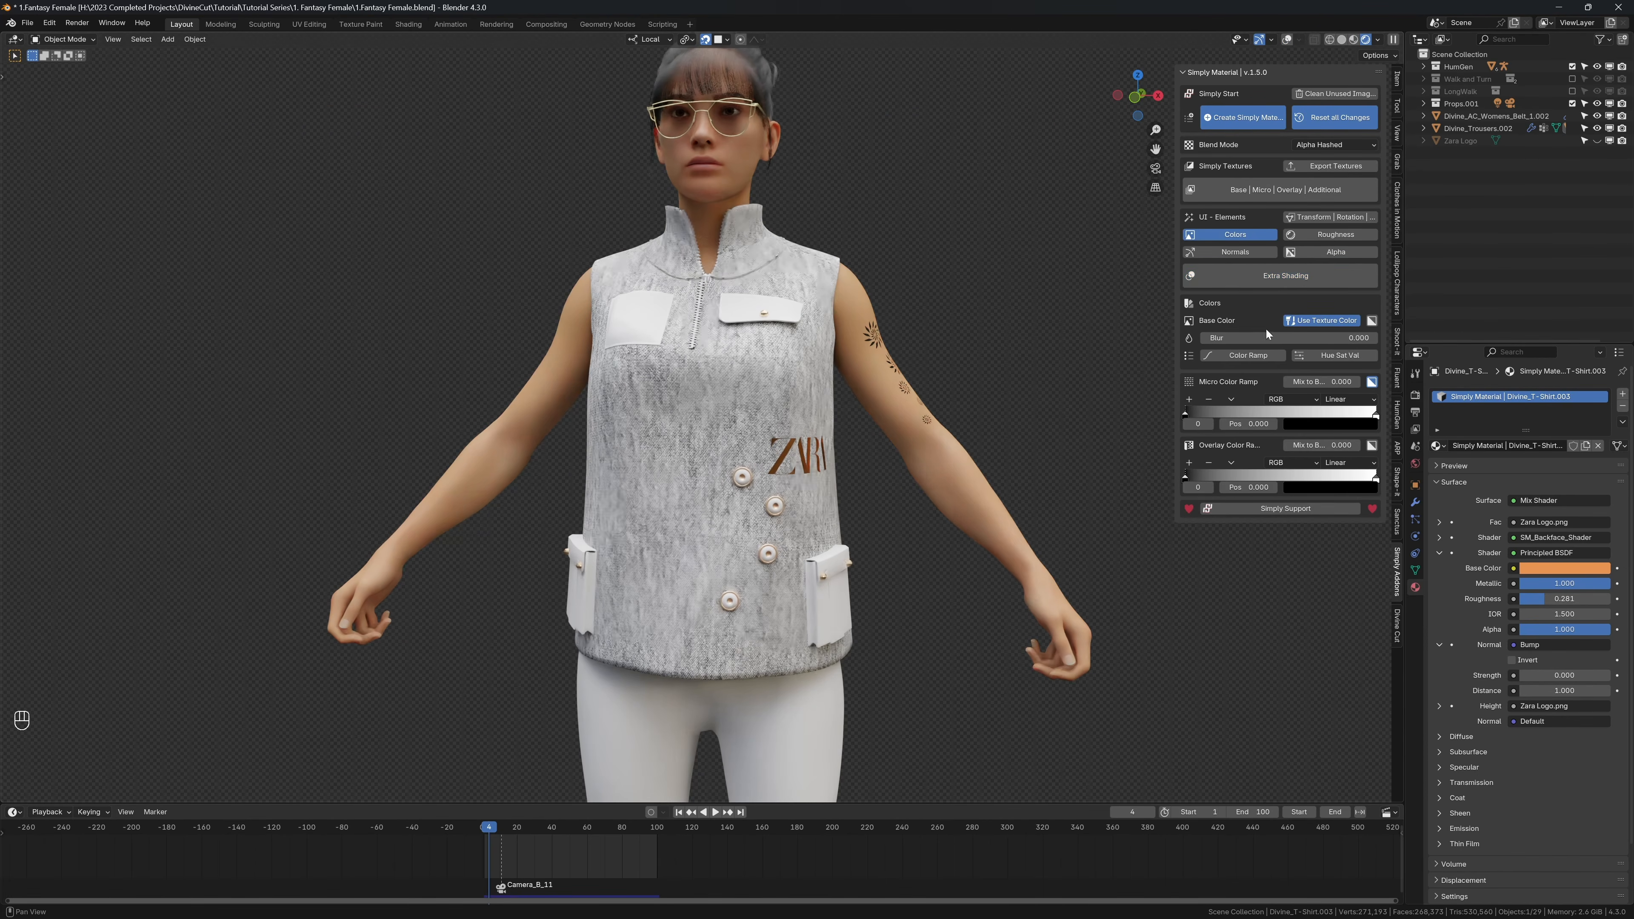
pyautogui.click(1375, 412)
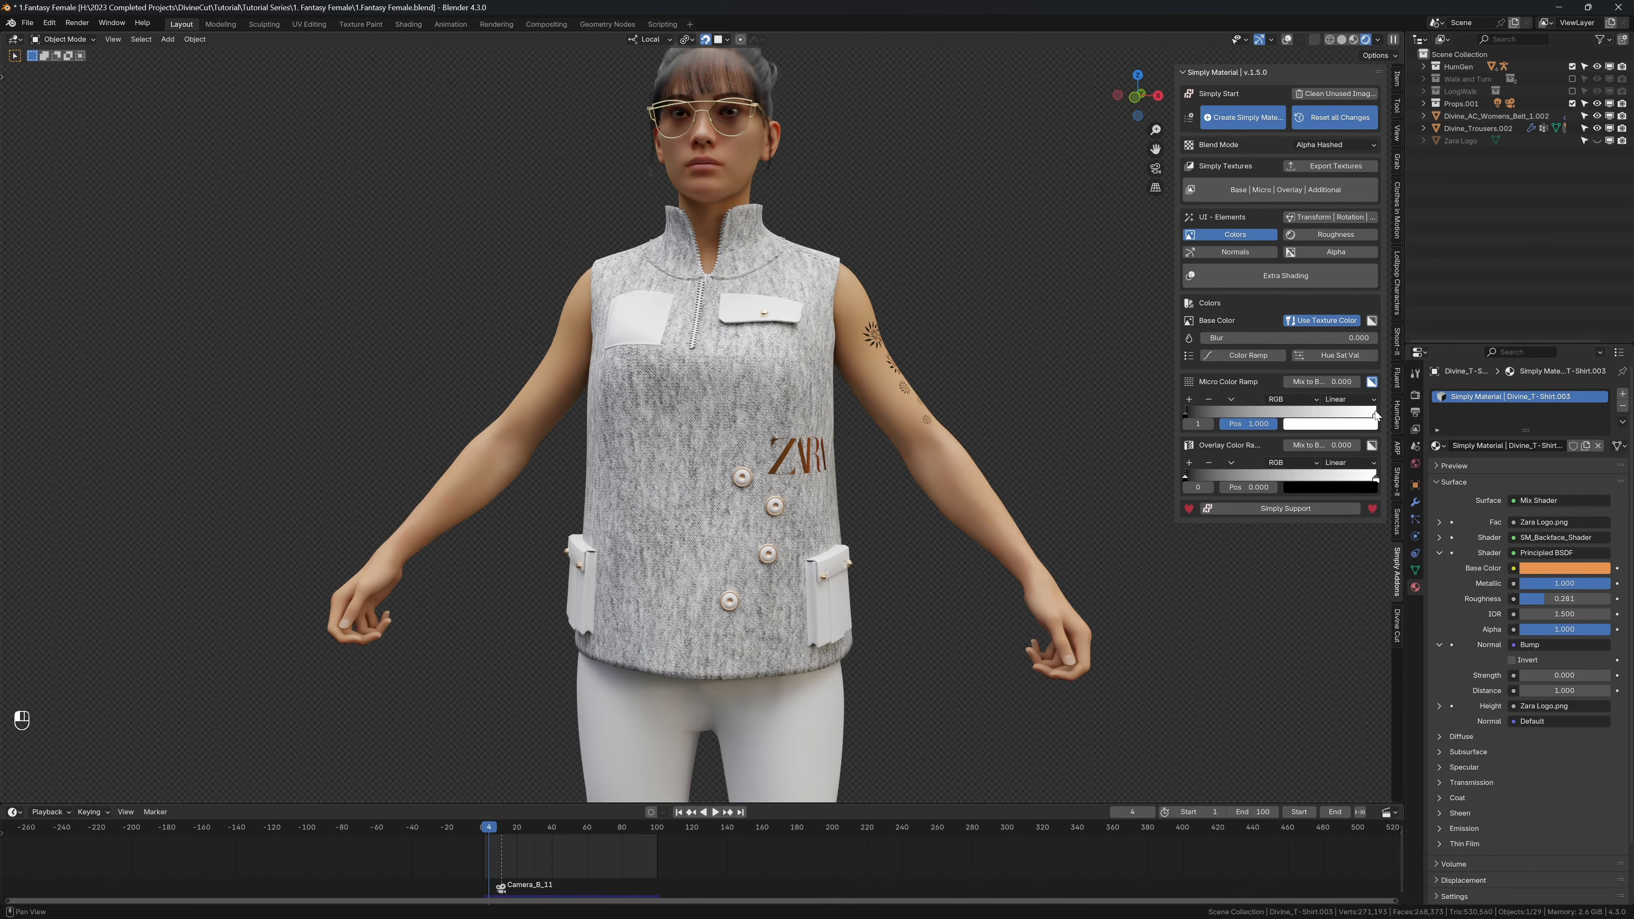
pyautogui.click(1360, 430)
pyautogui.click(1402, 305)
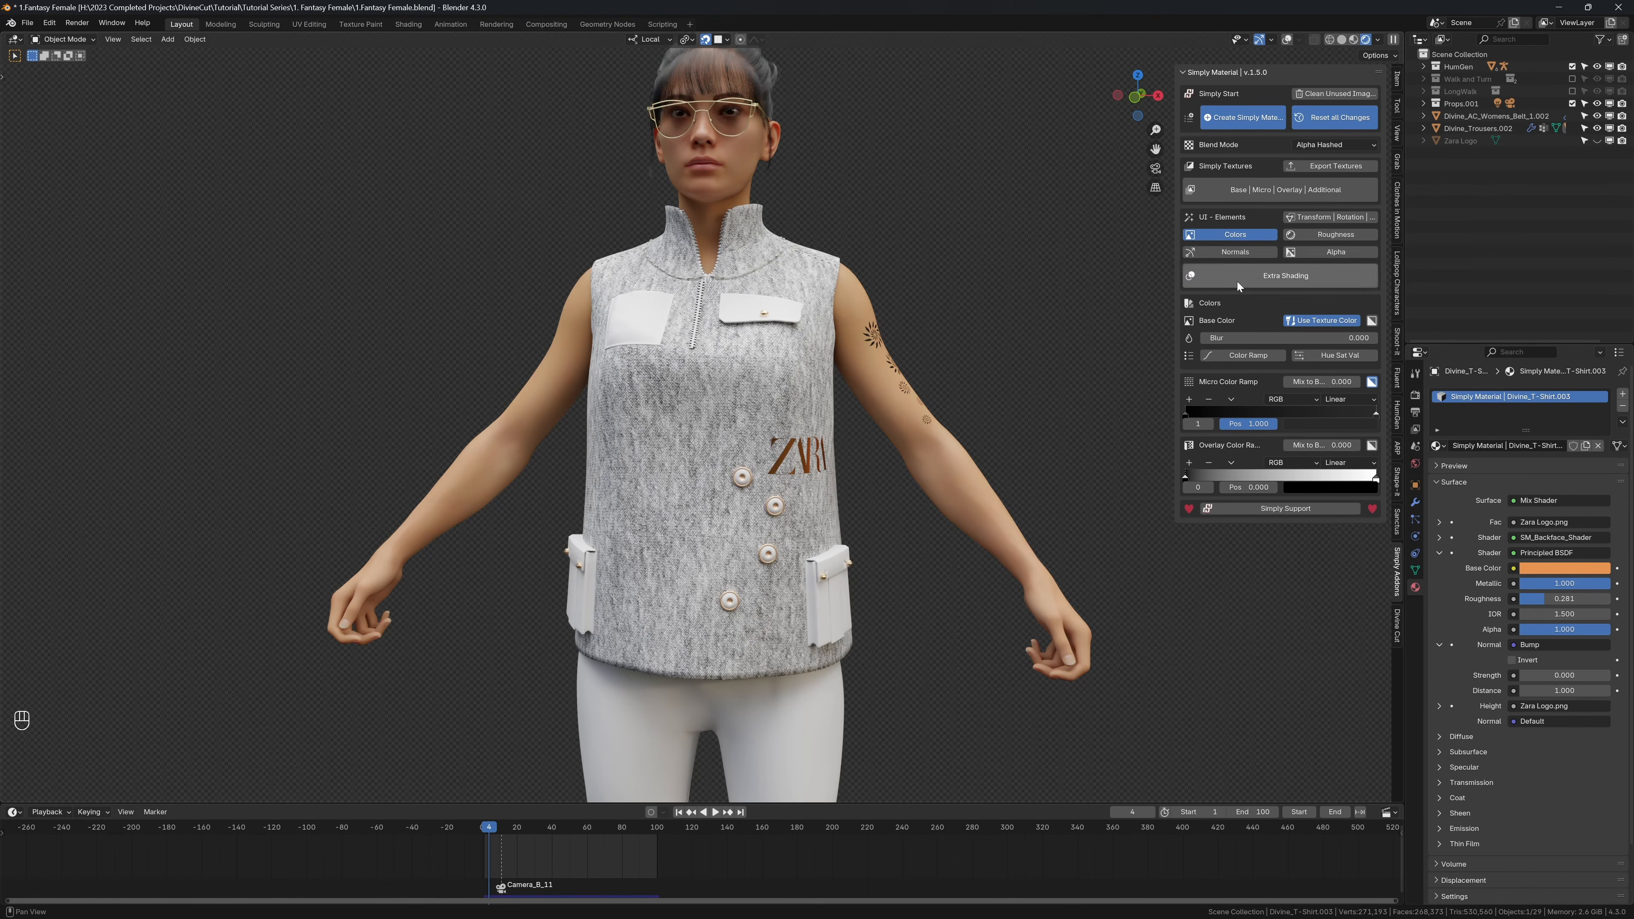
# Step: Stop using the texture color for the shirt's base and set the base color ramp's end stop to dark grey #3A3A3A
pyautogui.click(1316, 321)
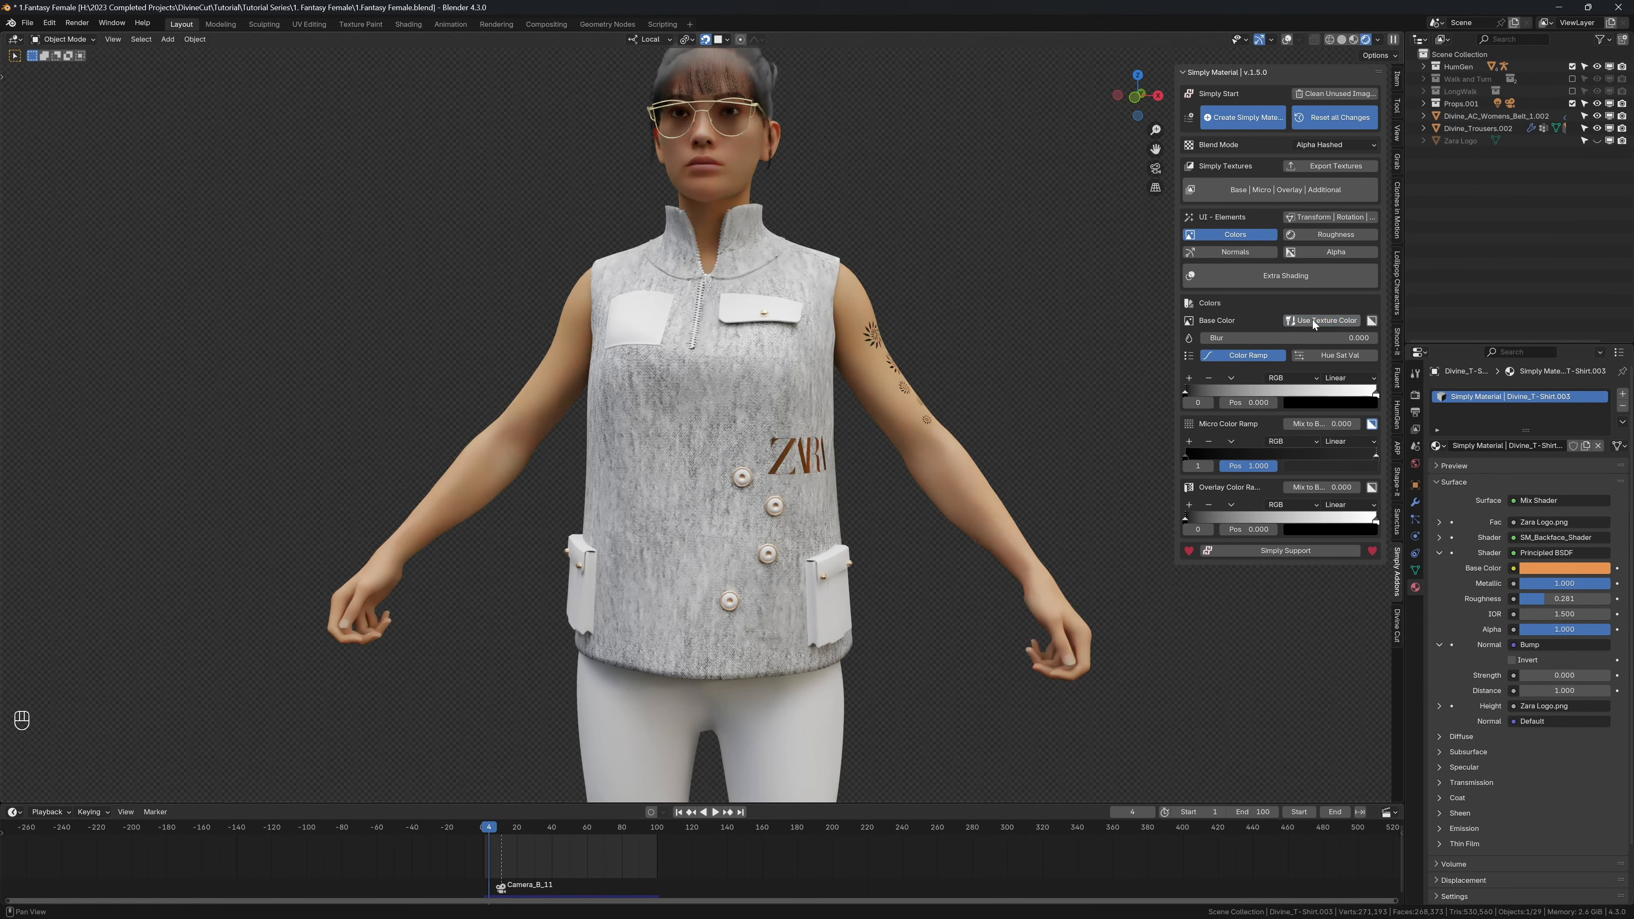
pyautogui.click(1376, 393)
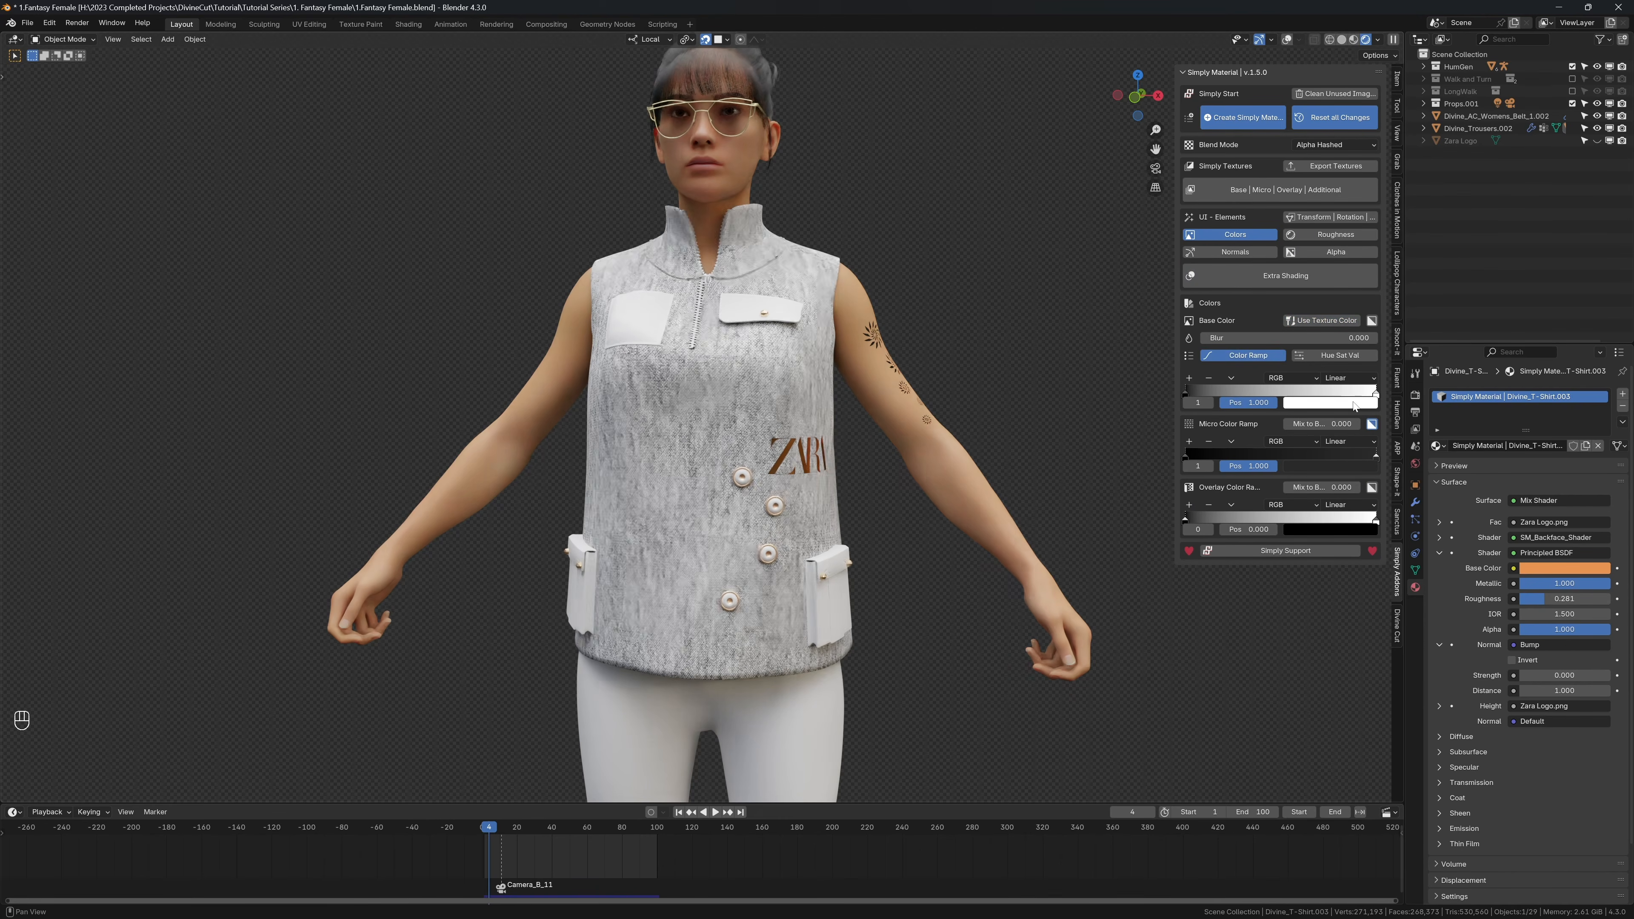
pyautogui.click(1364, 402)
pyautogui.click(1398, 280)
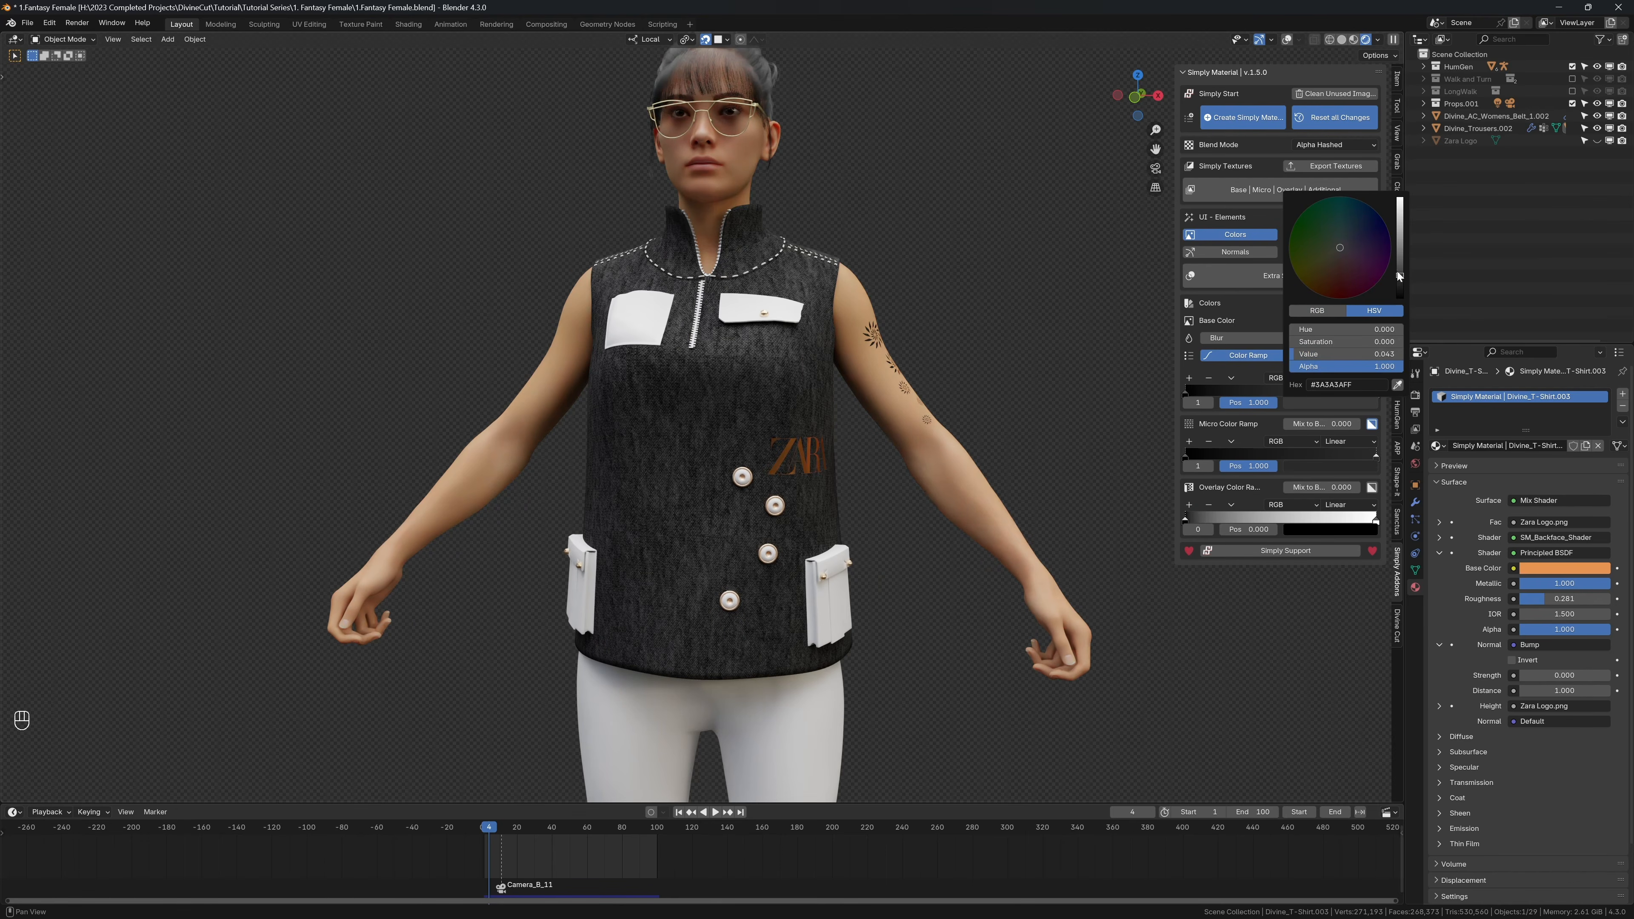
# Step: Link the shirt's dark material to the chest and side pockets, then hide the overlays and turn snapping off
pyautogui.hotkey('shift', 'alt', 'z')
pyautogui.keyDown('shift'); pyautogui.click(732, 314); pyautogui.keyUp('shift')
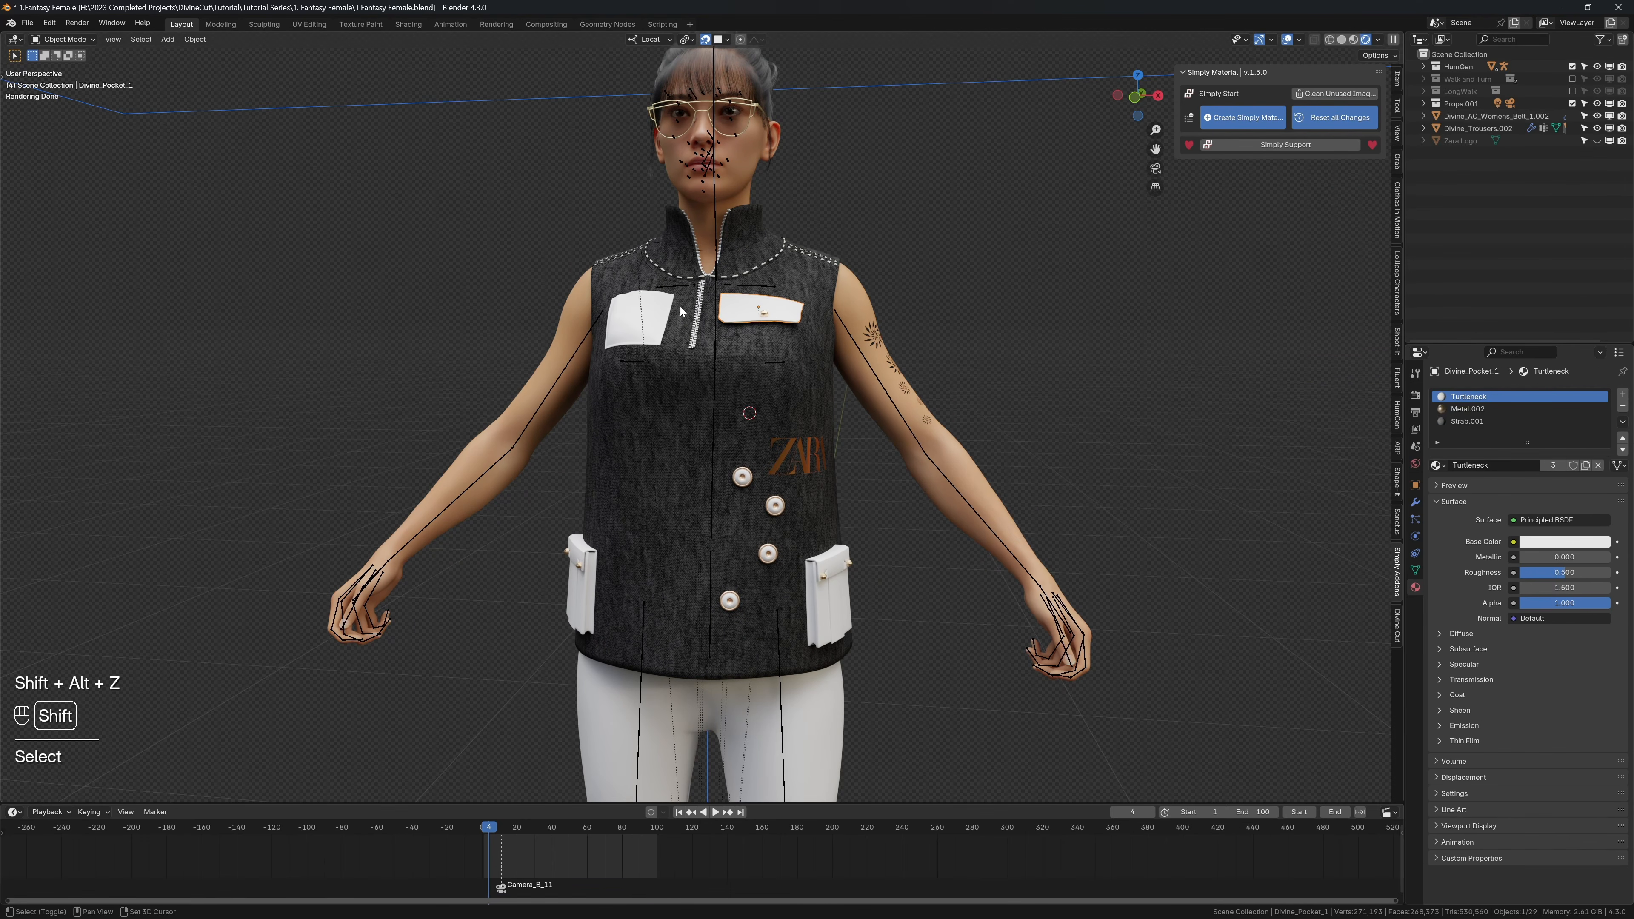
pyautogui.keyDown('shift'); pyautogui.click(647, 541); pyautogui.keyUp('shift')
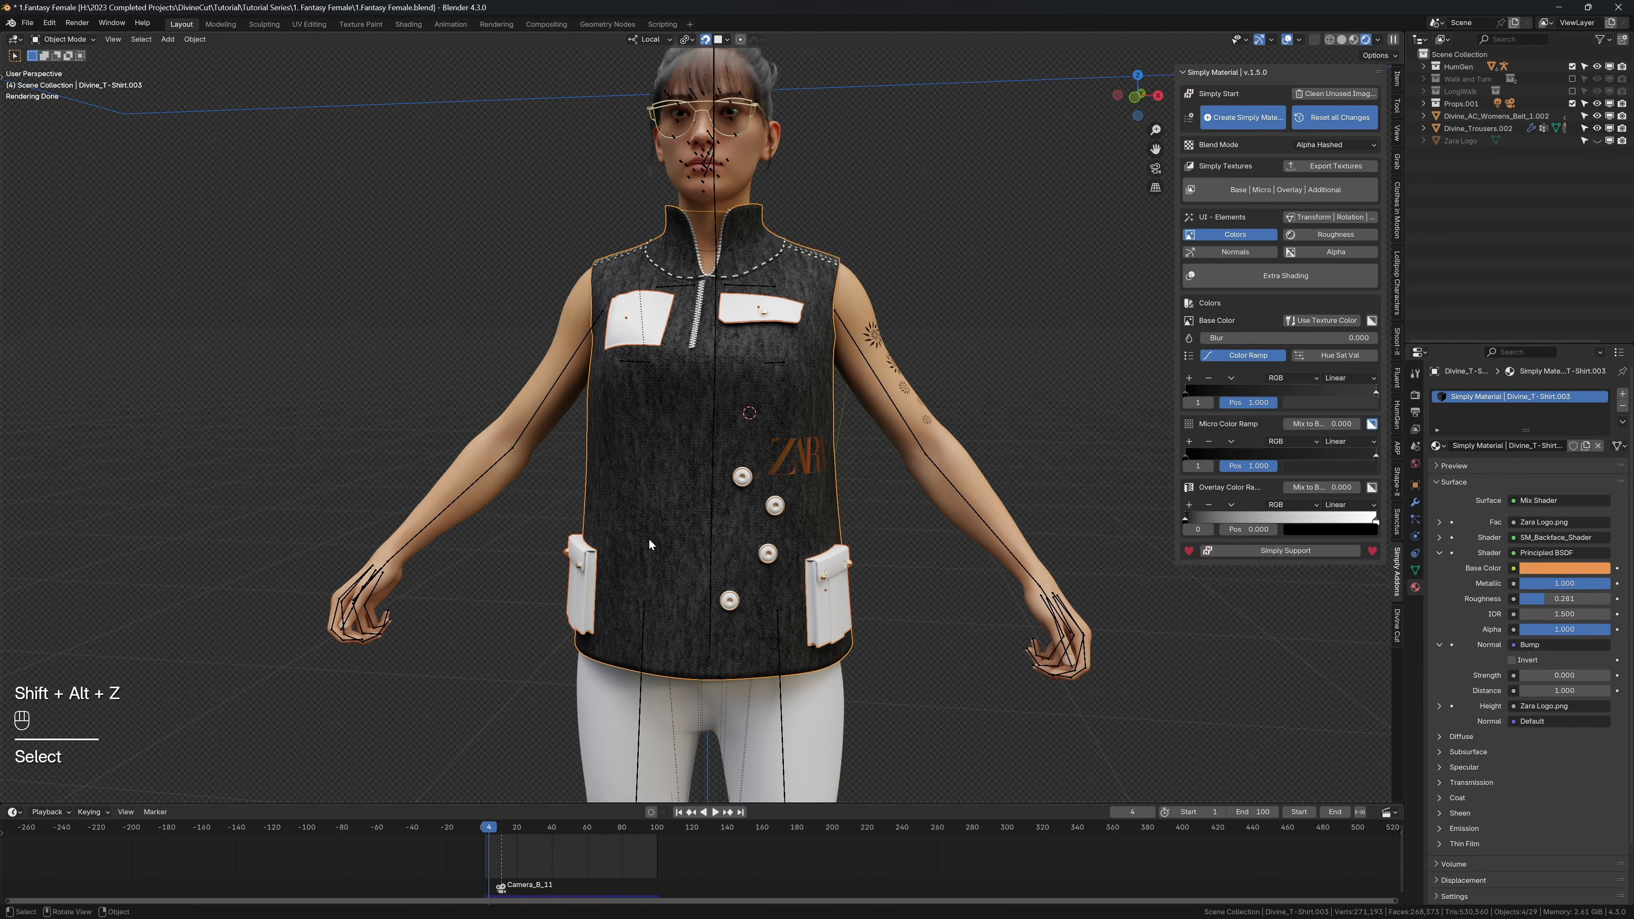
pyautogui.hotkey('ctrl', 'l')
pyautogui.press('m')
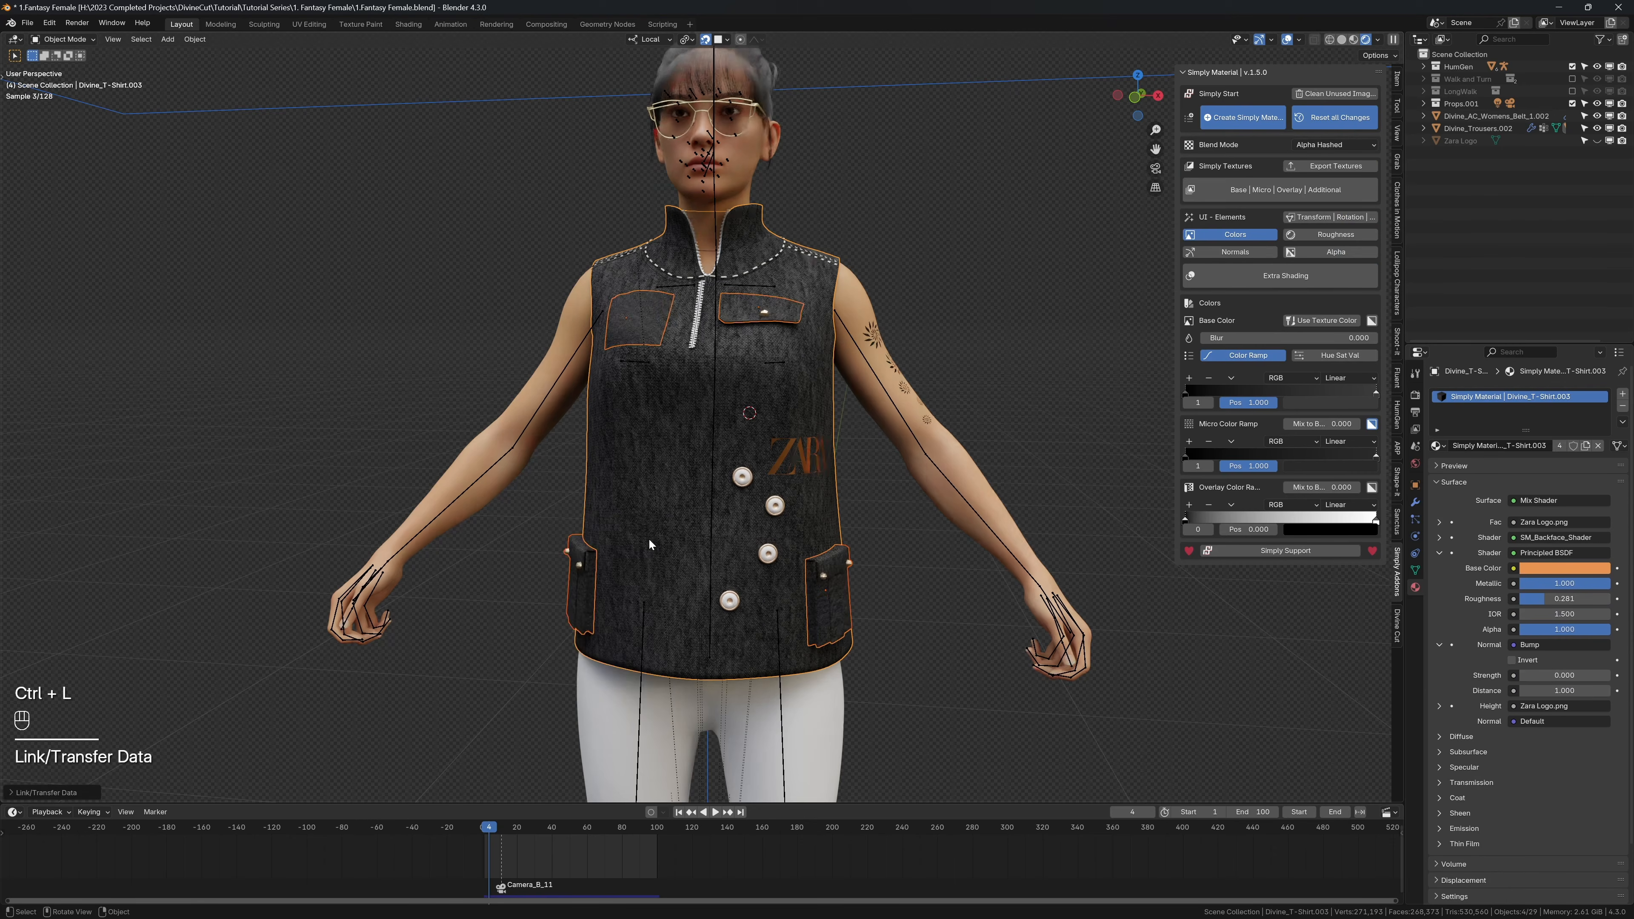
pyautogui.hotkey('shift', 'alt', 'z')
pyautogui.moveTo(703, 471); pyautogui.dragTo(783, 451, button='middle')
pyautogui.scroll(3, 784, 450)
pyautogui.hotkey('shift', 'Tab')
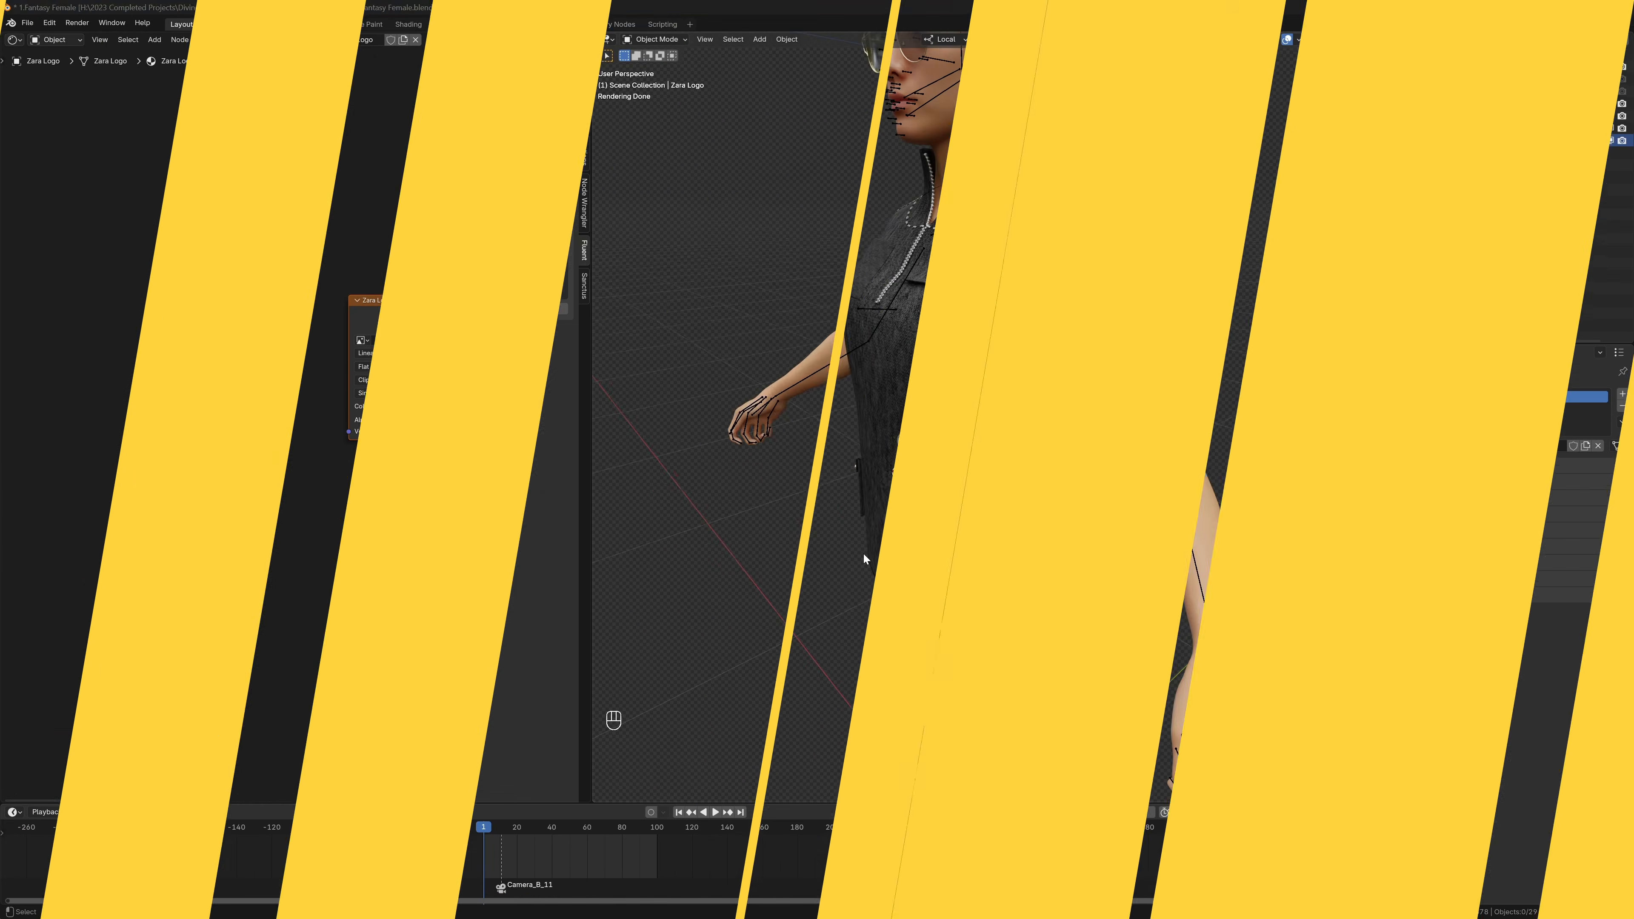
# Step: Wipe the mirrored Zara print from the selected faces on the shirt's back with Divine Print, then leave edit mode and hide the overlays
pyautogui.moveTo(864, 555)
pyautogui.mouseDown(button='middle')
pyautogui.moveTo(959, 357)
pyautogui.moveTo(1051, 485)
pyautogui.moveTo(729, 486)
pyautogui.moveTo(1338, 481)
pyautogui.mouseUp(button='middle')
pyautogui.scroll(2, 994, 343)
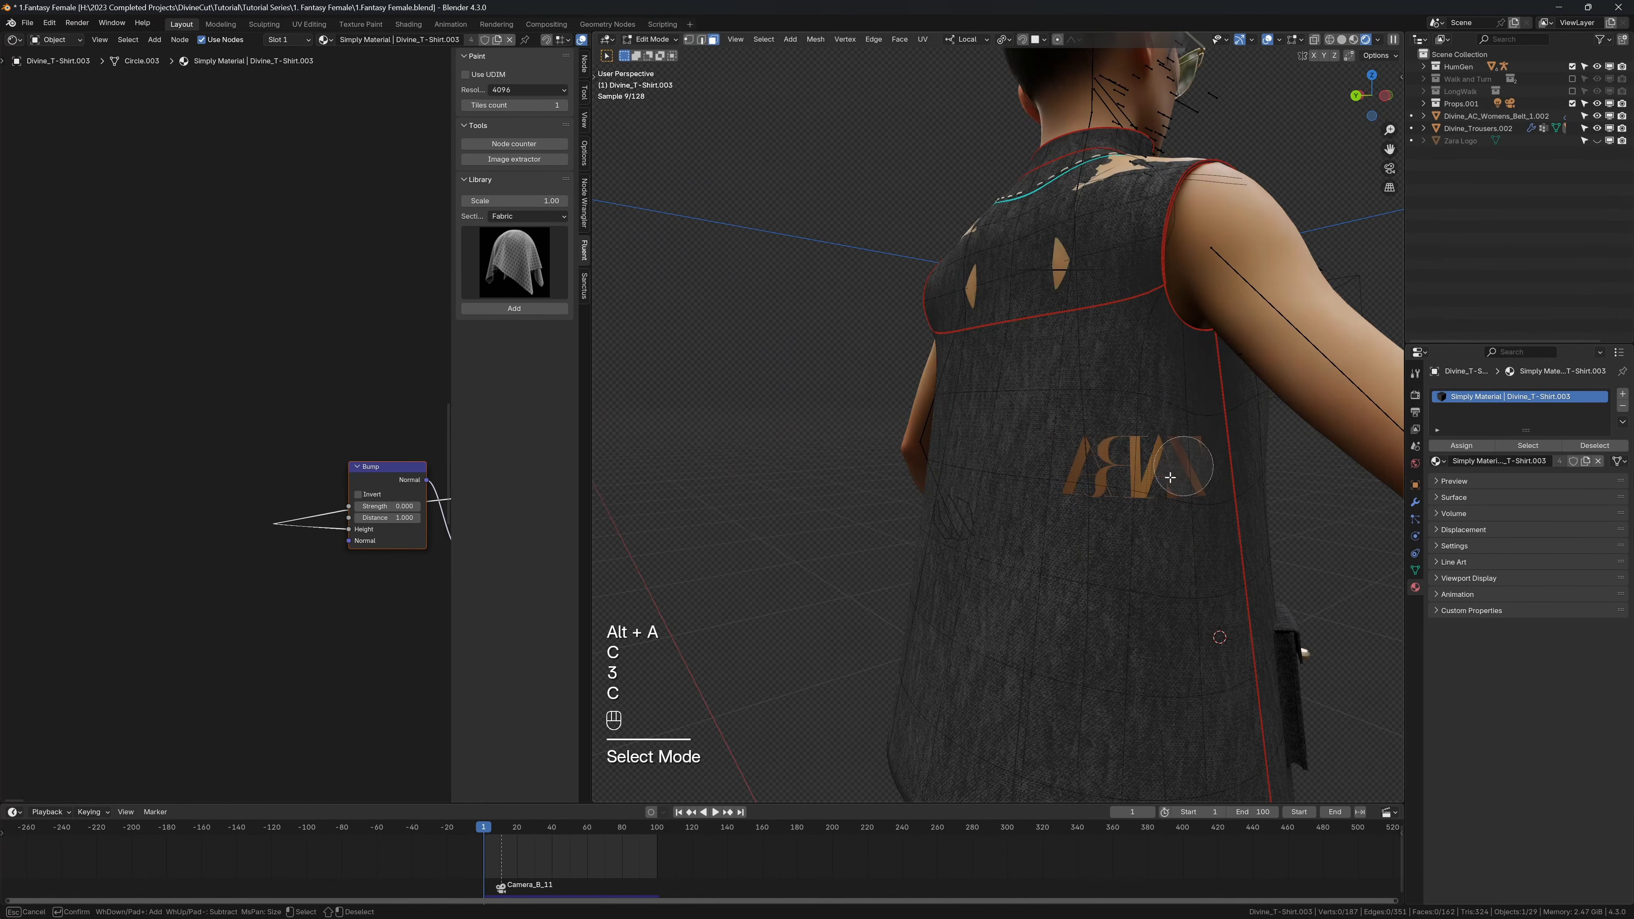
pyautogui.moveTo(1171, 478); pyautogui.dragTo(1119, 477)
pyautogui.click(1174, 496)
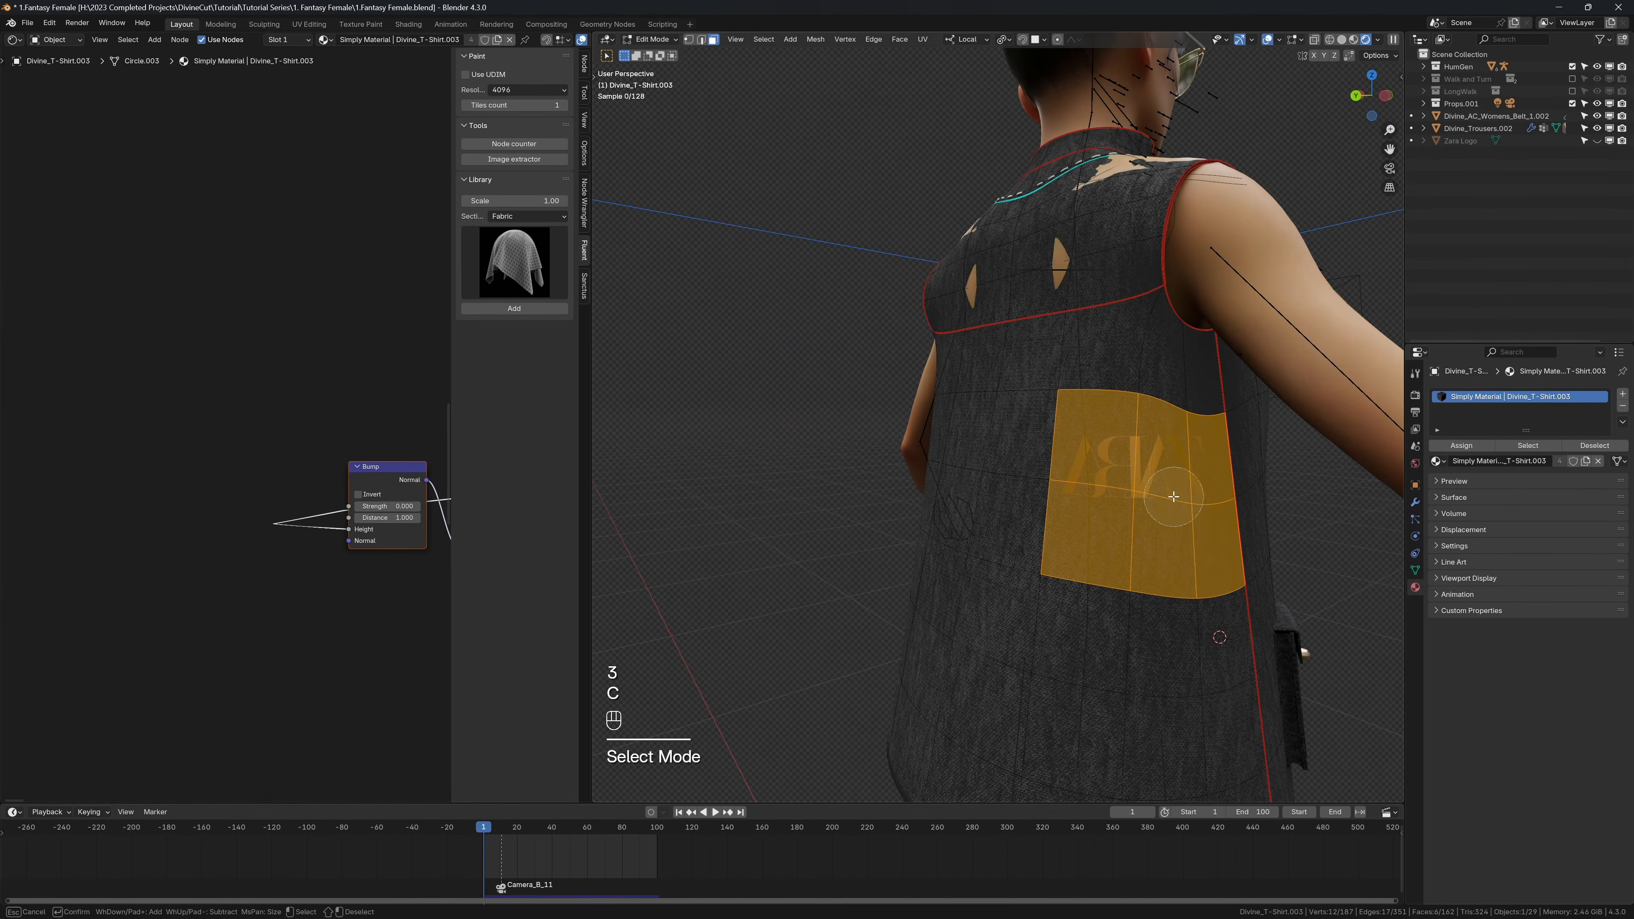
pyautogui.rightClick(1175, 497)
pyautogui.press('n')
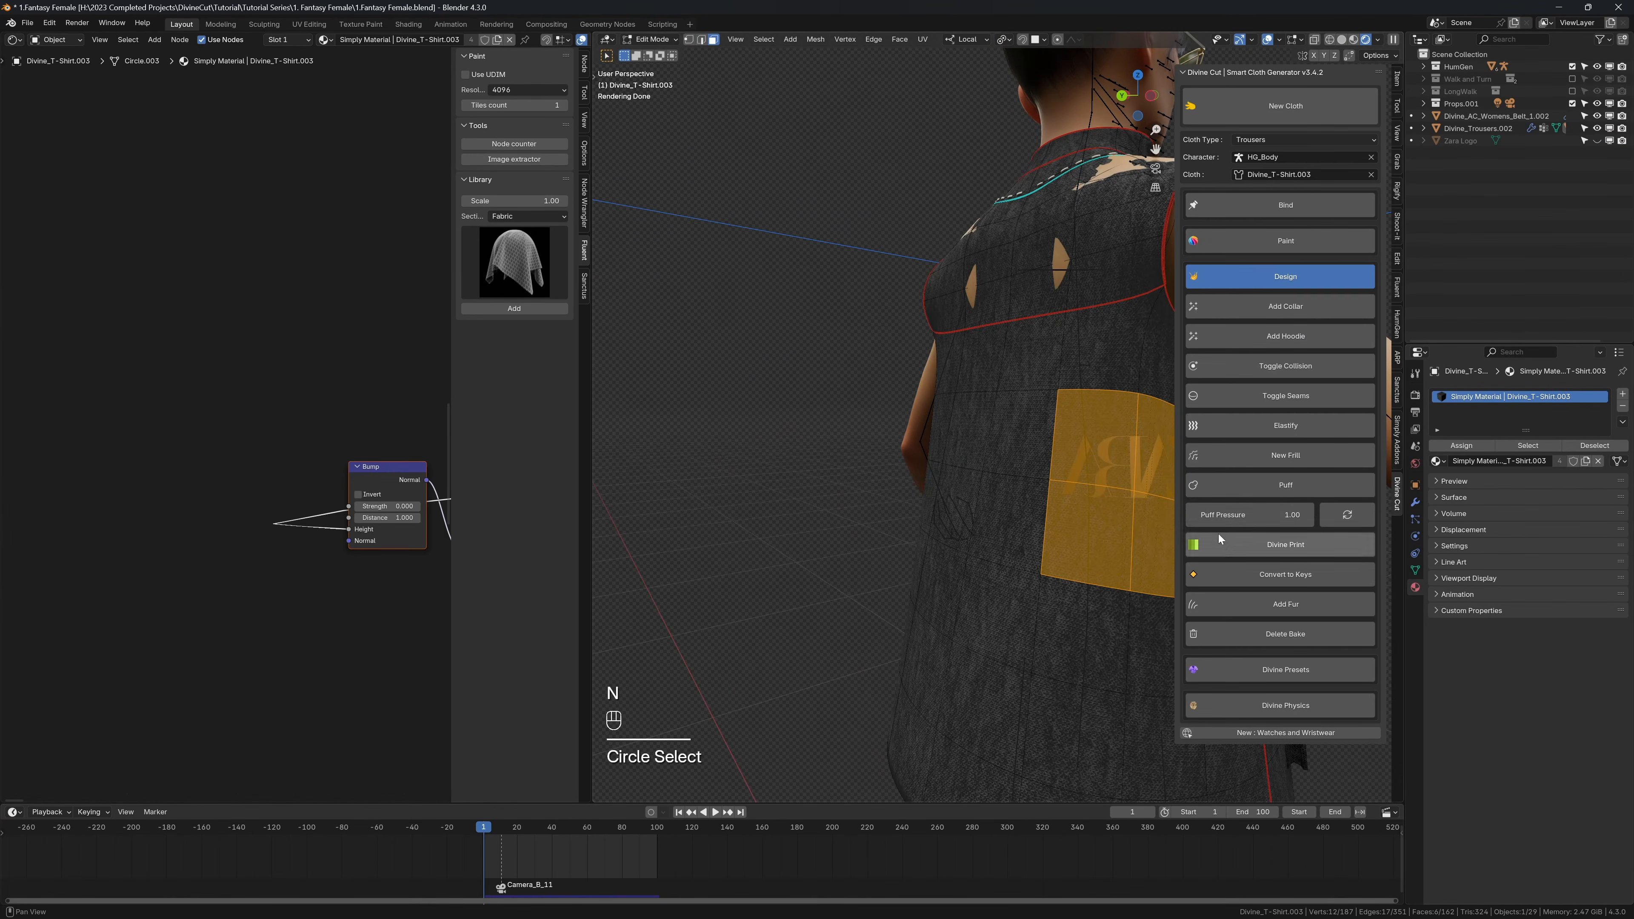
pyautogui.click(1225, 540)
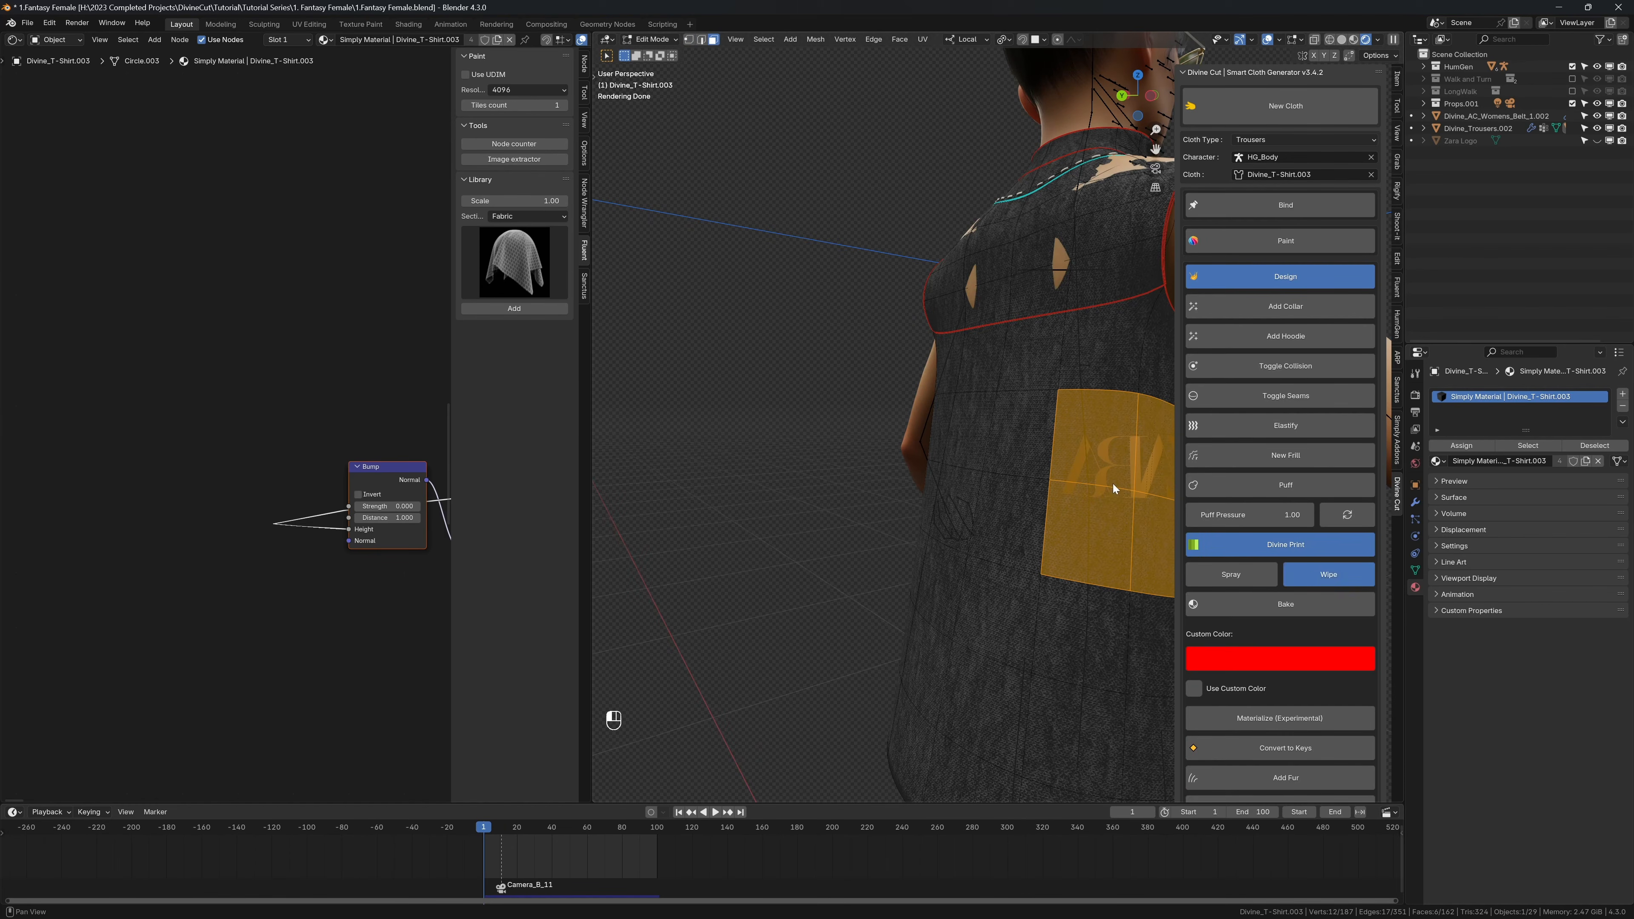
pyautogui.press('n')
pyautogui.press('Tab')
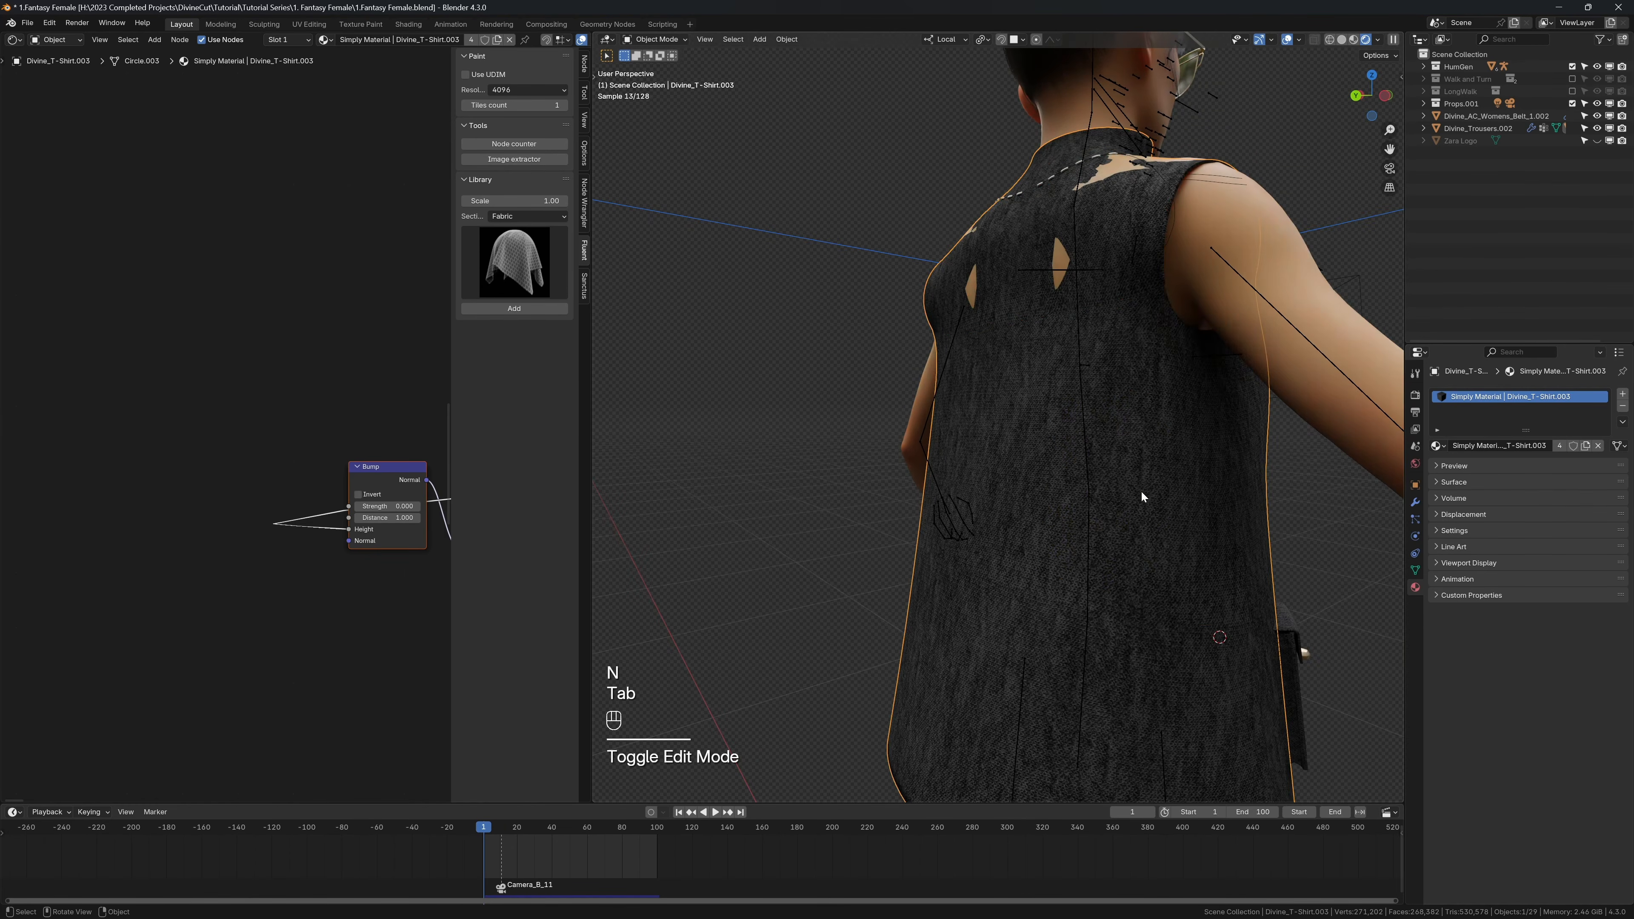
pyautogui.hotkey('shift', 'alt', 'z')
pyautogui.moveTo(1141, 491); pyautogui.dragTo(1143, 459, button='middle')
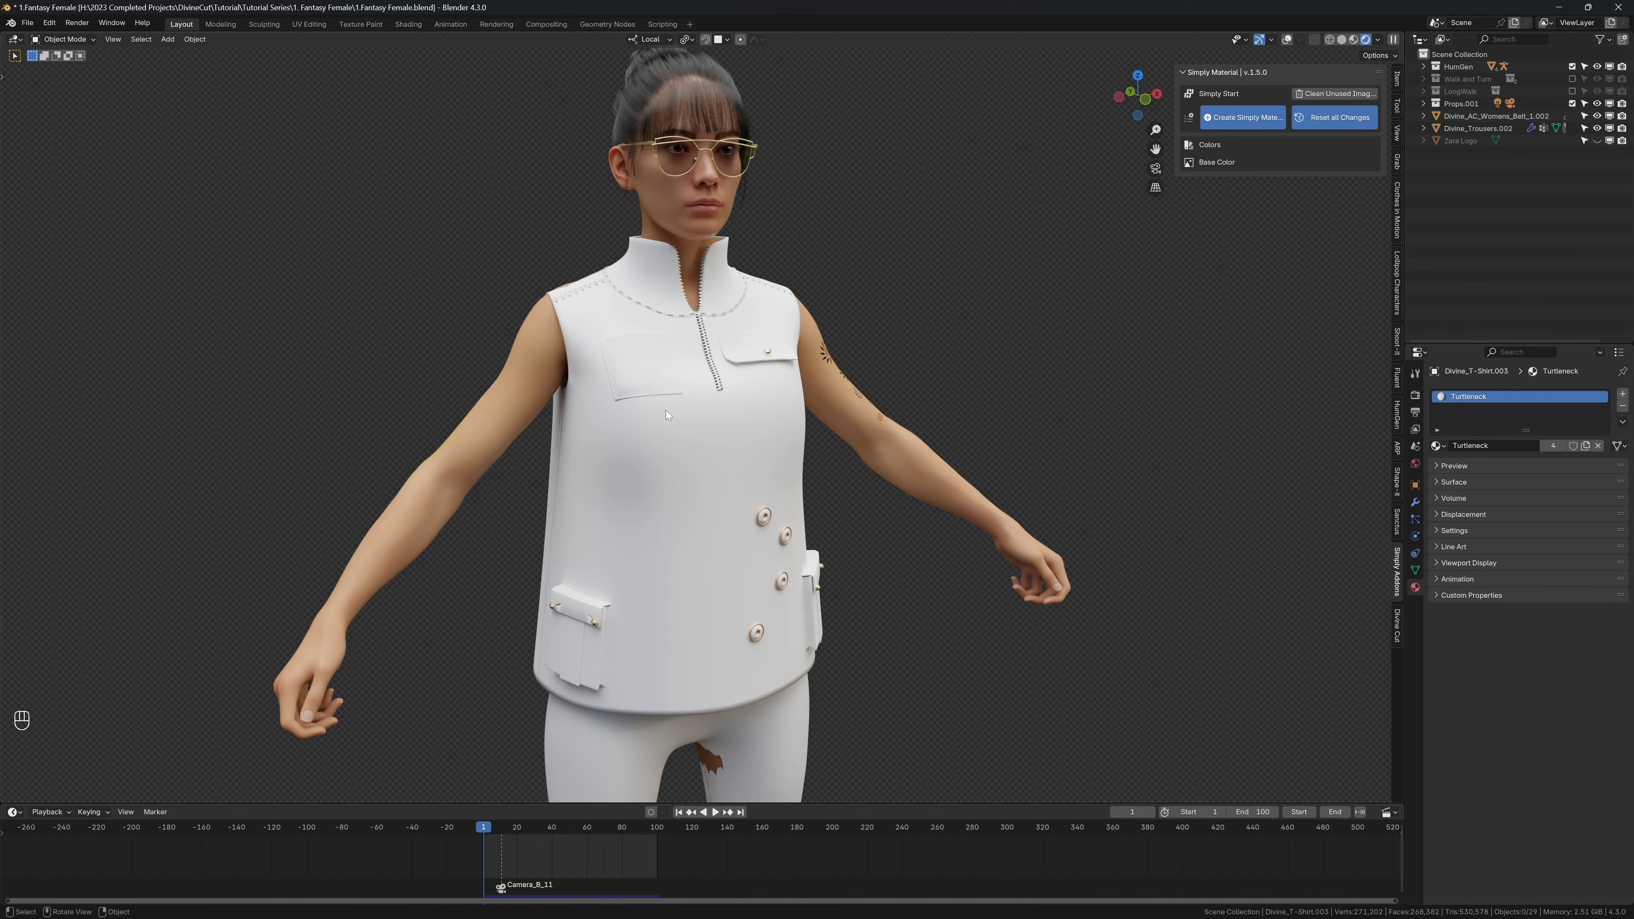
pyautogui.scroll(6, 656, 402)
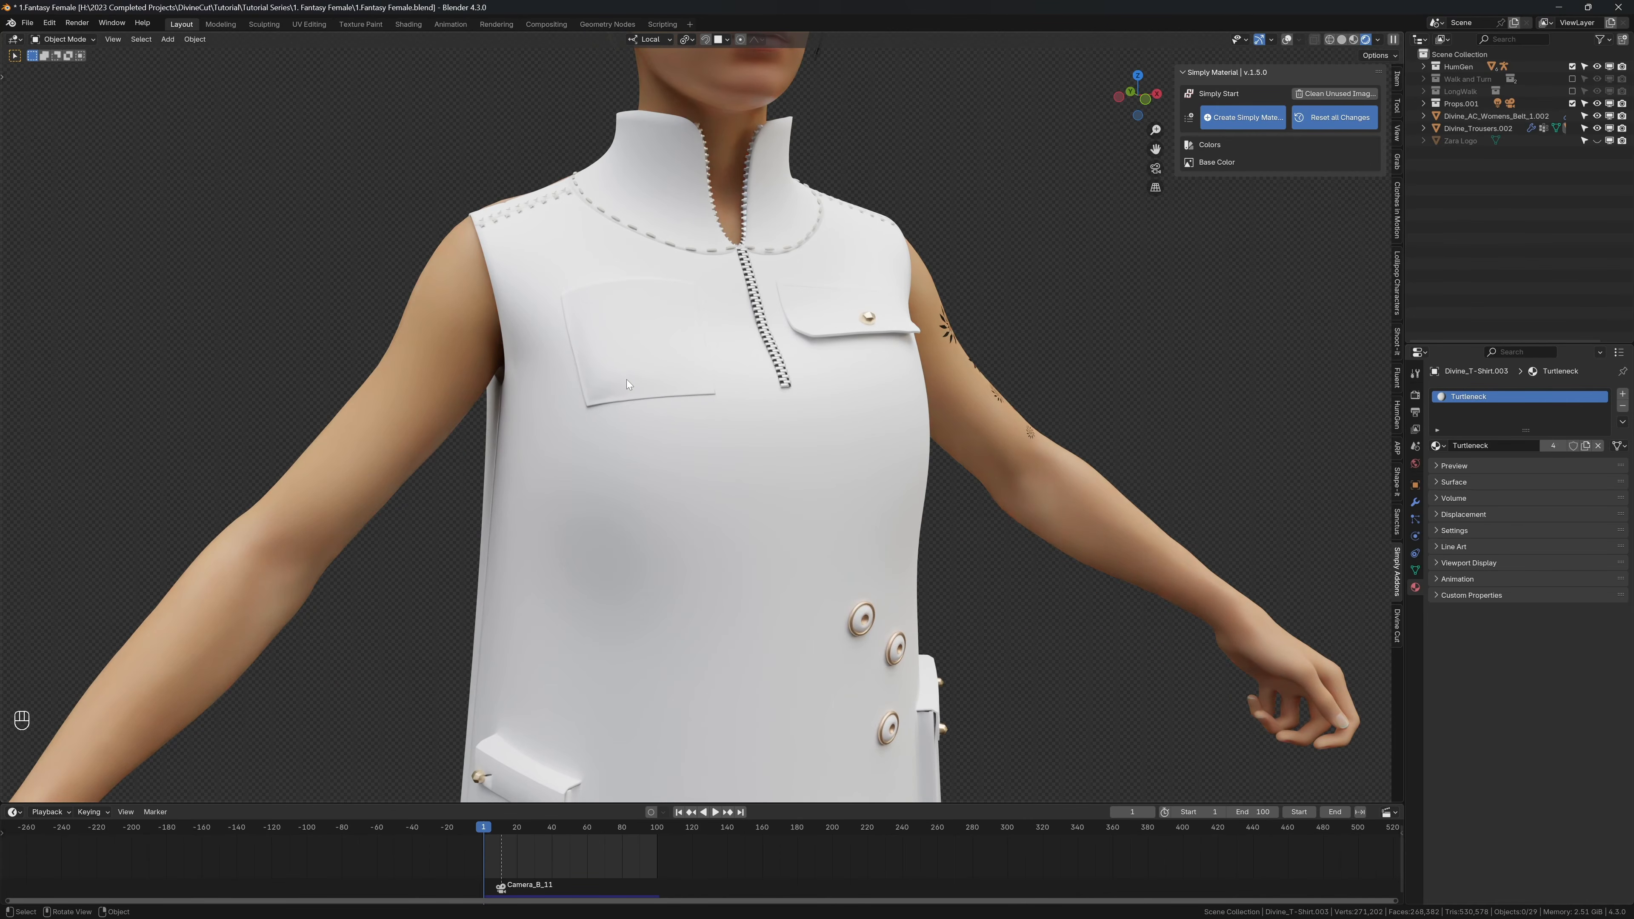
# Step: Select the flapless chest pocket in solid view, then return to rendered view with the overlays shown
pyautogui.moveTo(635, 383)
pyautogui.mouseDown(button='middle')
pyautogui.moveTo(658, 397)
pyautogui.moveTo(621, 386)
pyautogui.mouseUp(button='middle')
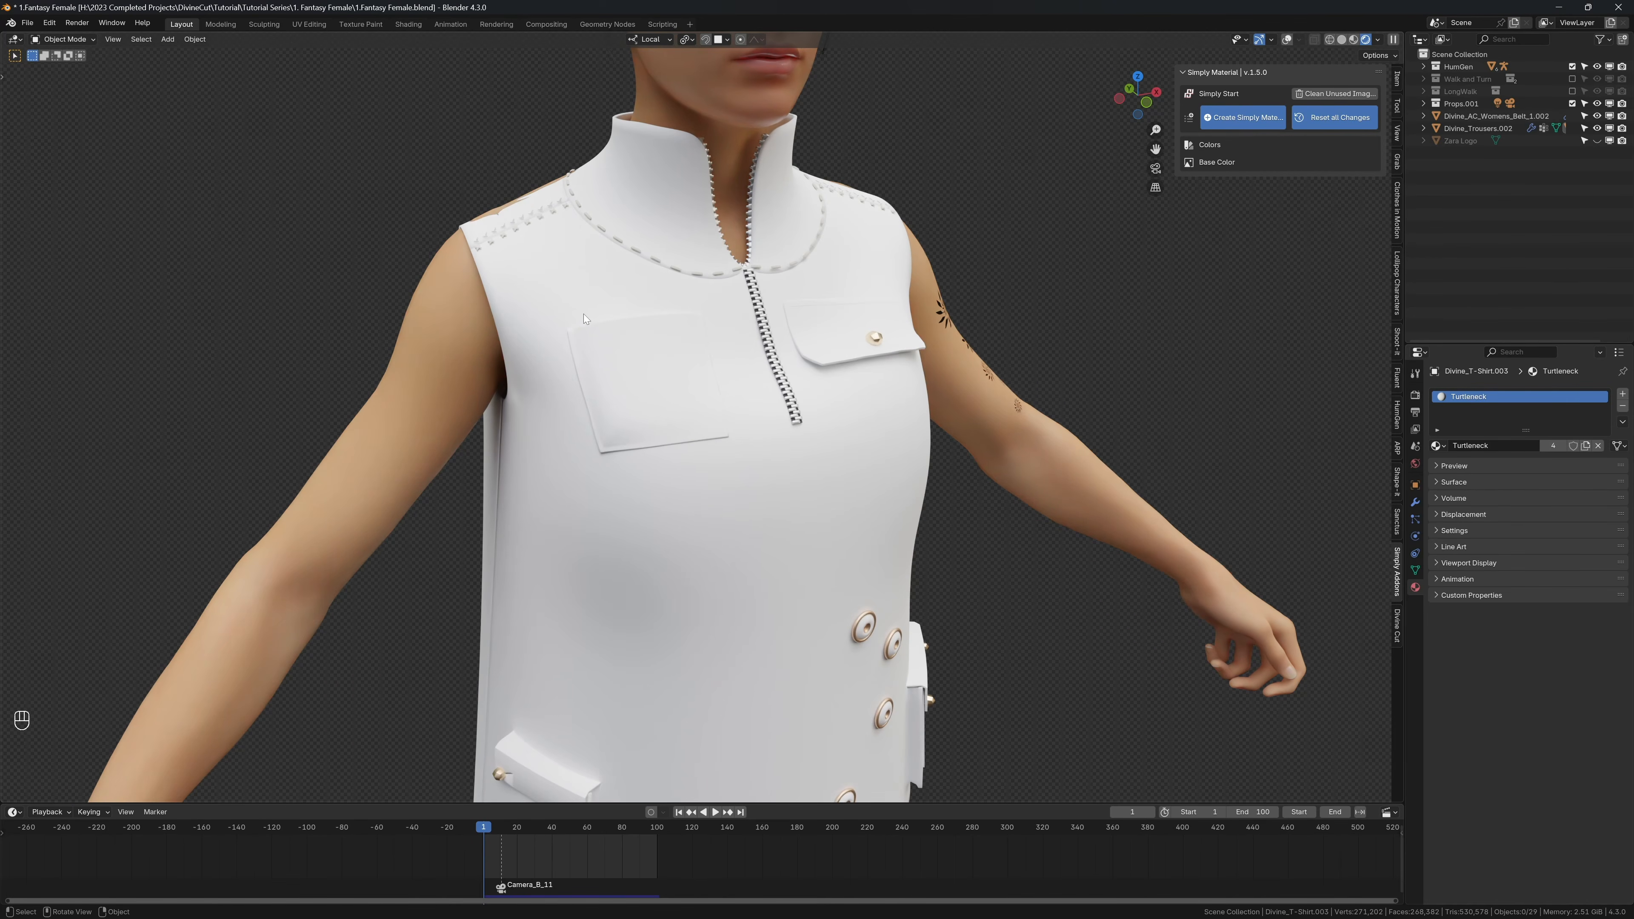
pyautogui.press('z')
pyautogui.keyDown('alt'); pyautogui.keyDown('shift'); pyautogui.click(665, 319); pyautogui.keyUp('shift'); pyautogui.keyUp('alt')
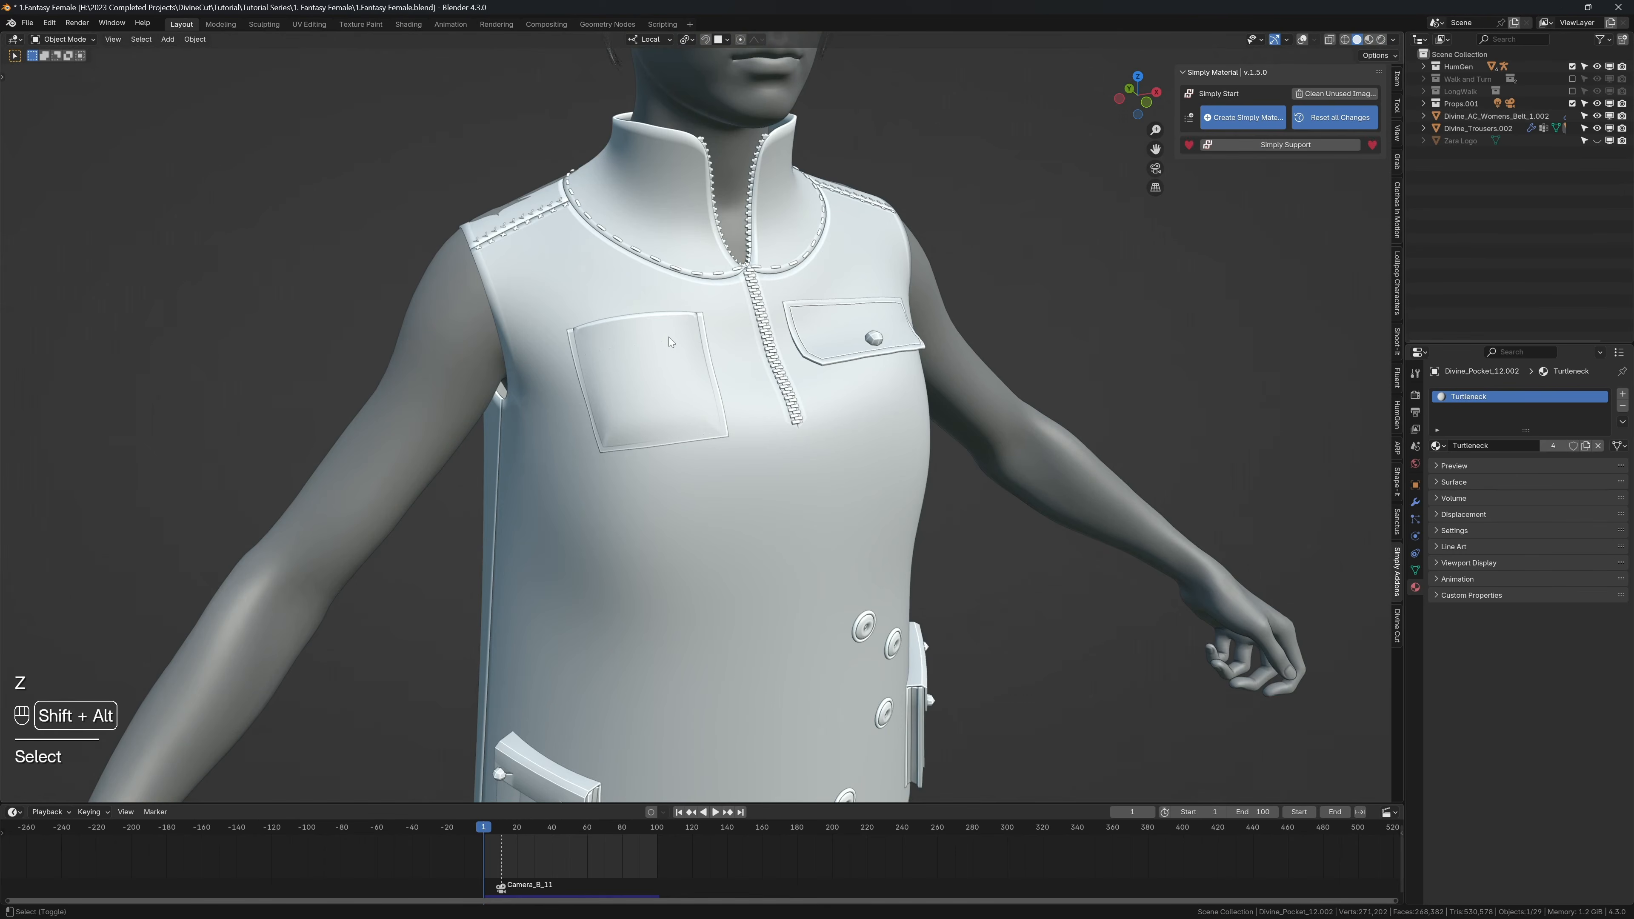
pyautogui.hotkey('shift', 'alt', 'z')
pyautogui.press('z')
pyautogui.click(654, 261)
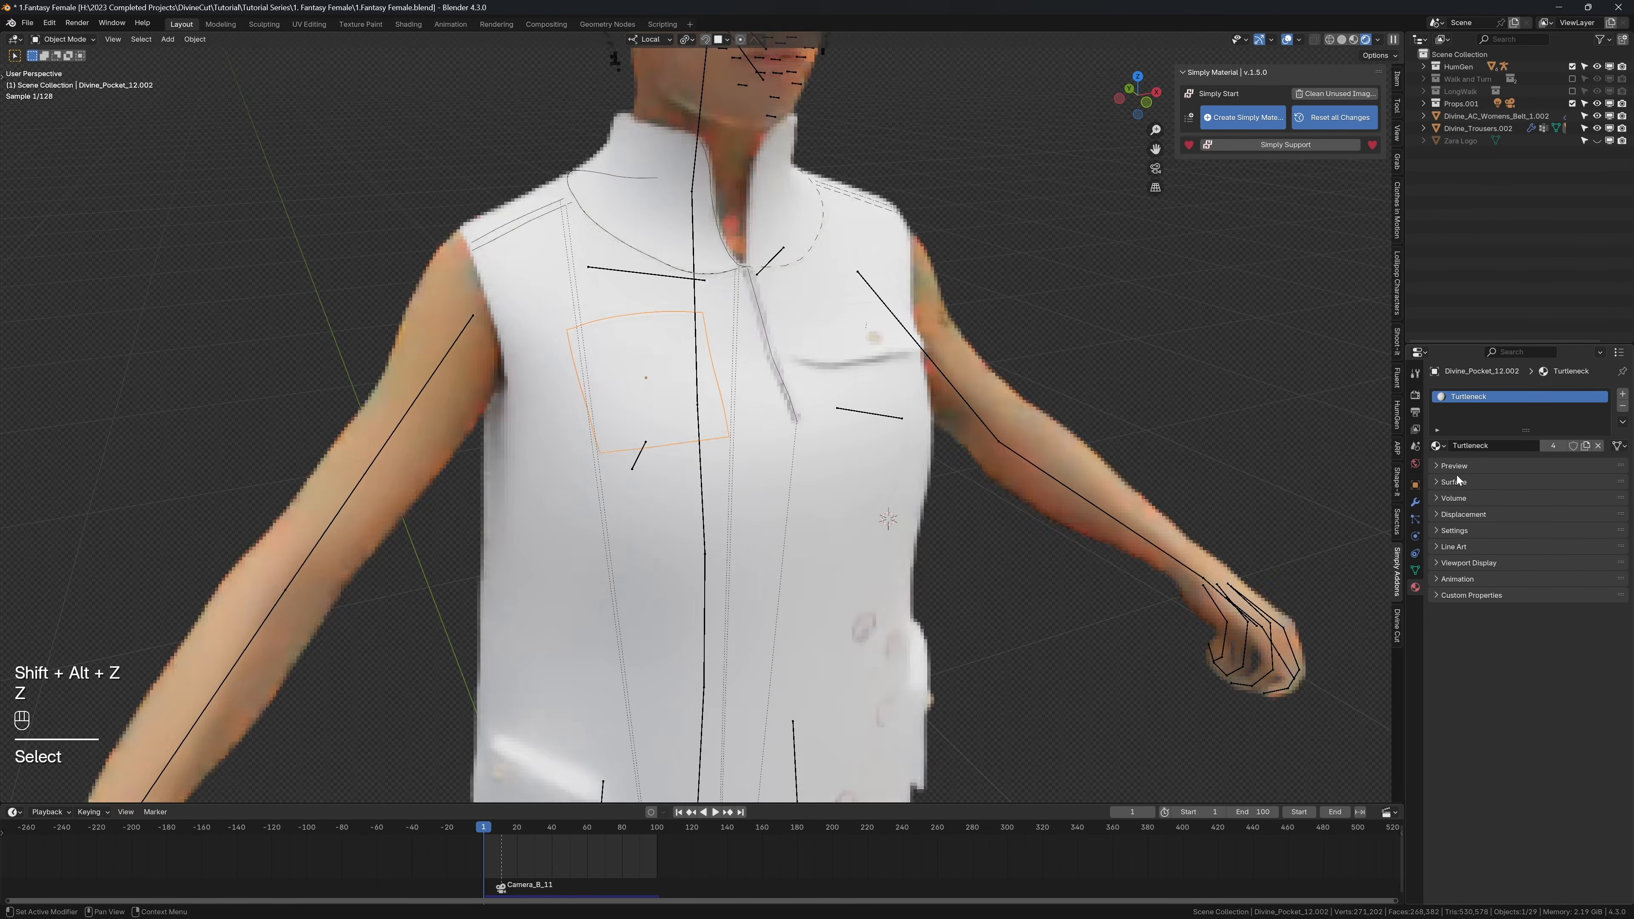
pyautogui.click(1458, 480)
pyautogui.click(1482, 482)
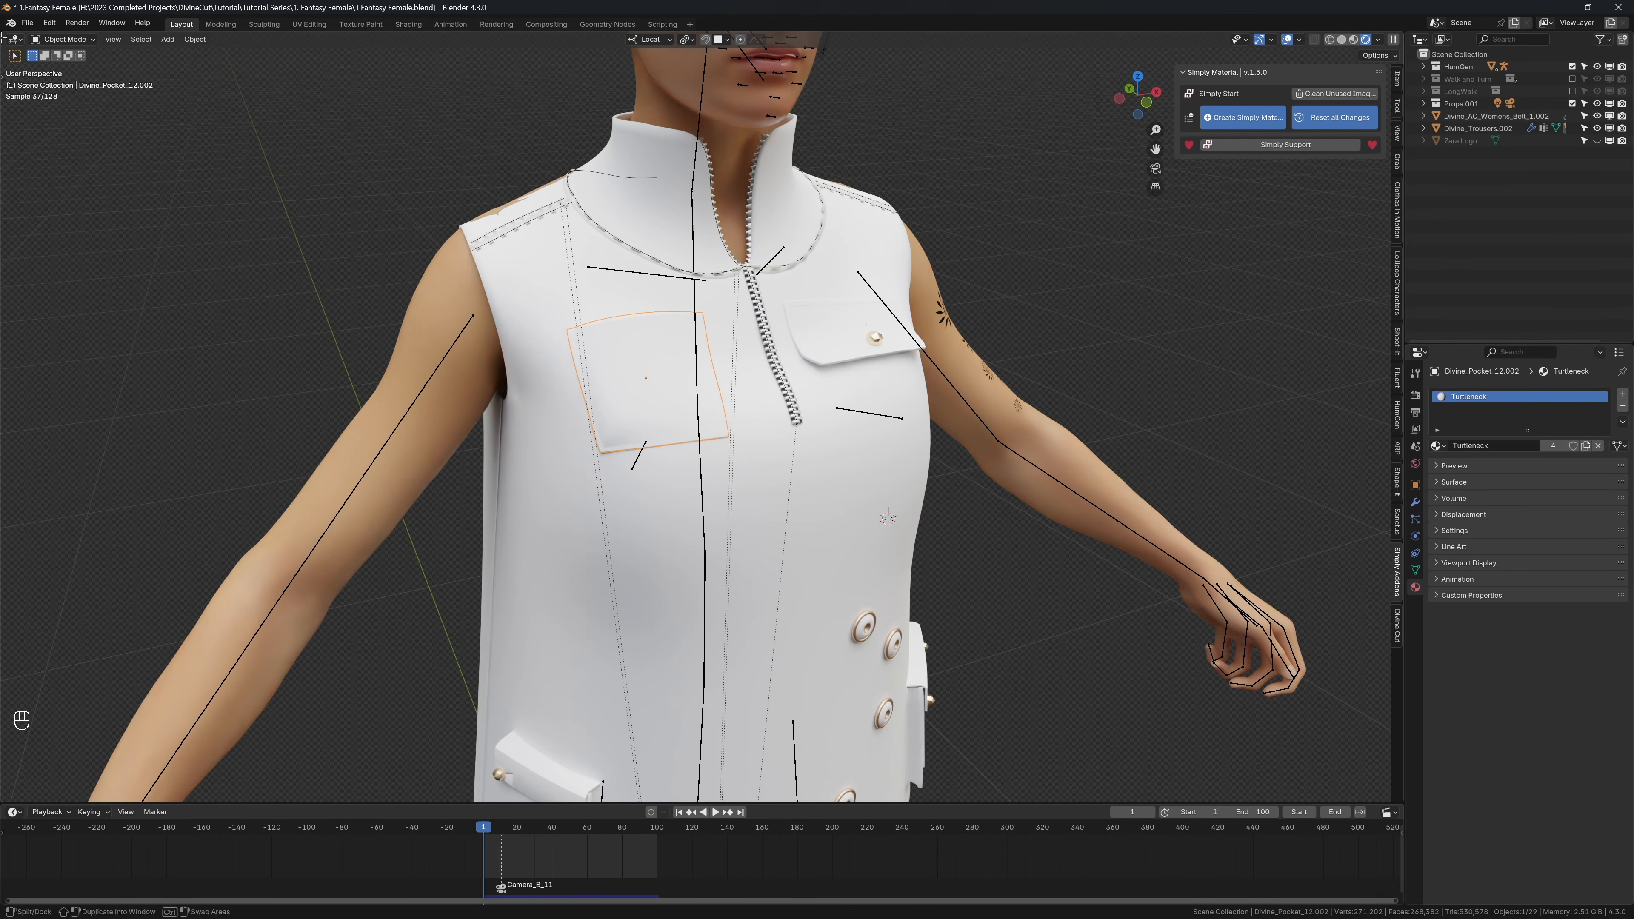
# Step: Split the 3D viewport vertically and turn the new area into a Shader Editor without its sidebar
pyautogui.moveTo(2, 38); pyautogui.dragTo(591, 68)
pyautogui.click(22, 40)
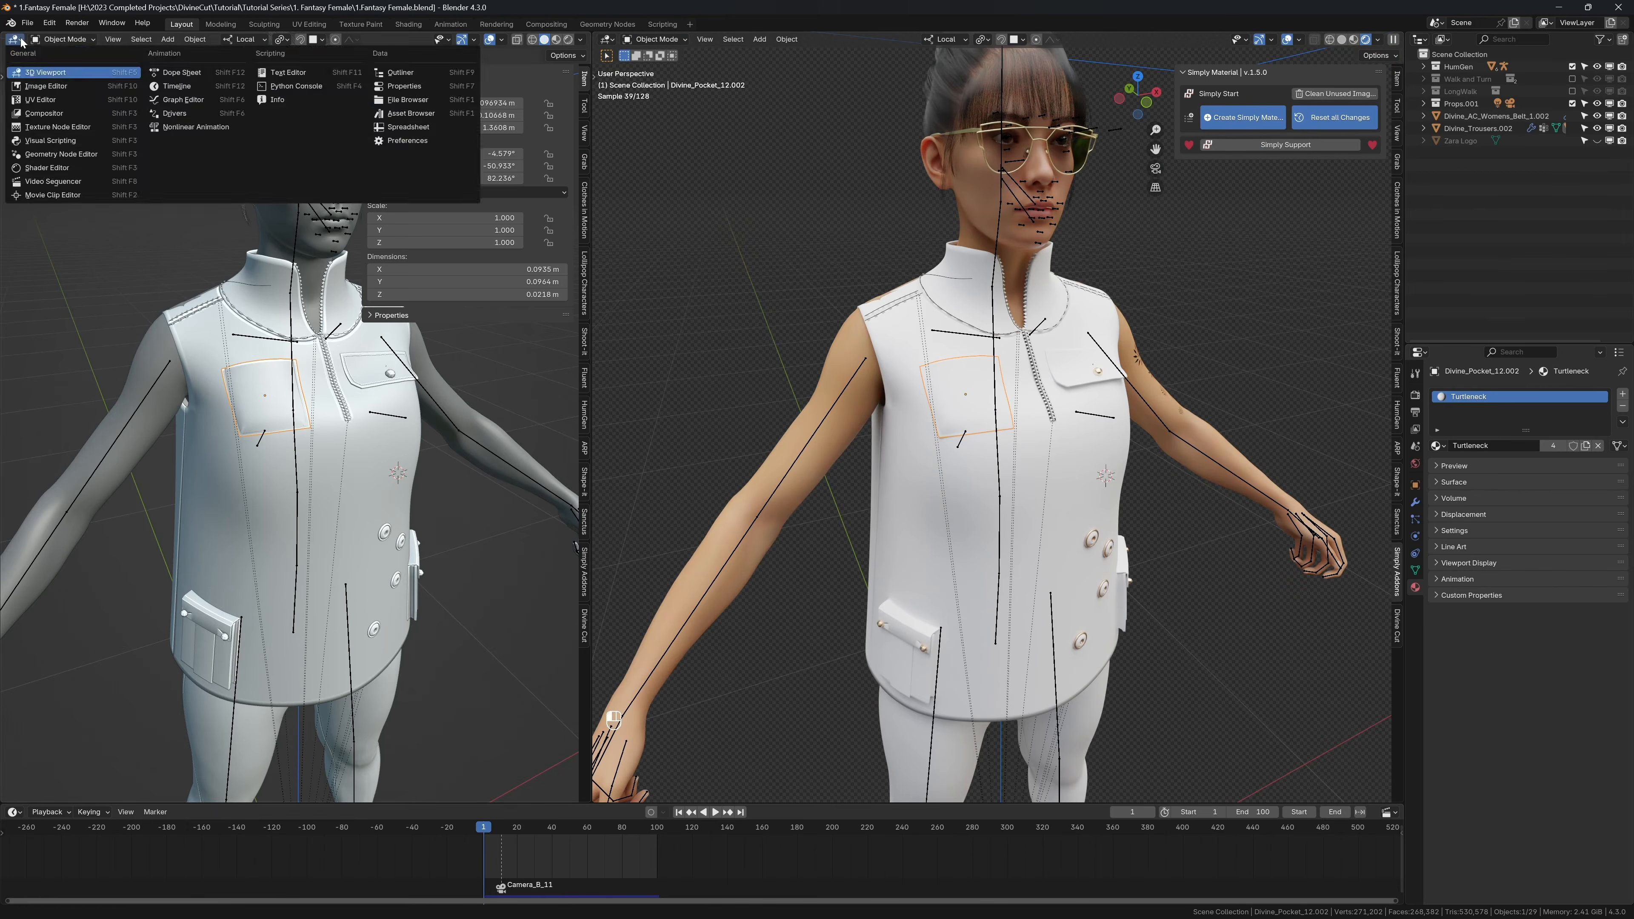
pyautogui.click(46, 168)
pyautogui.press('n')
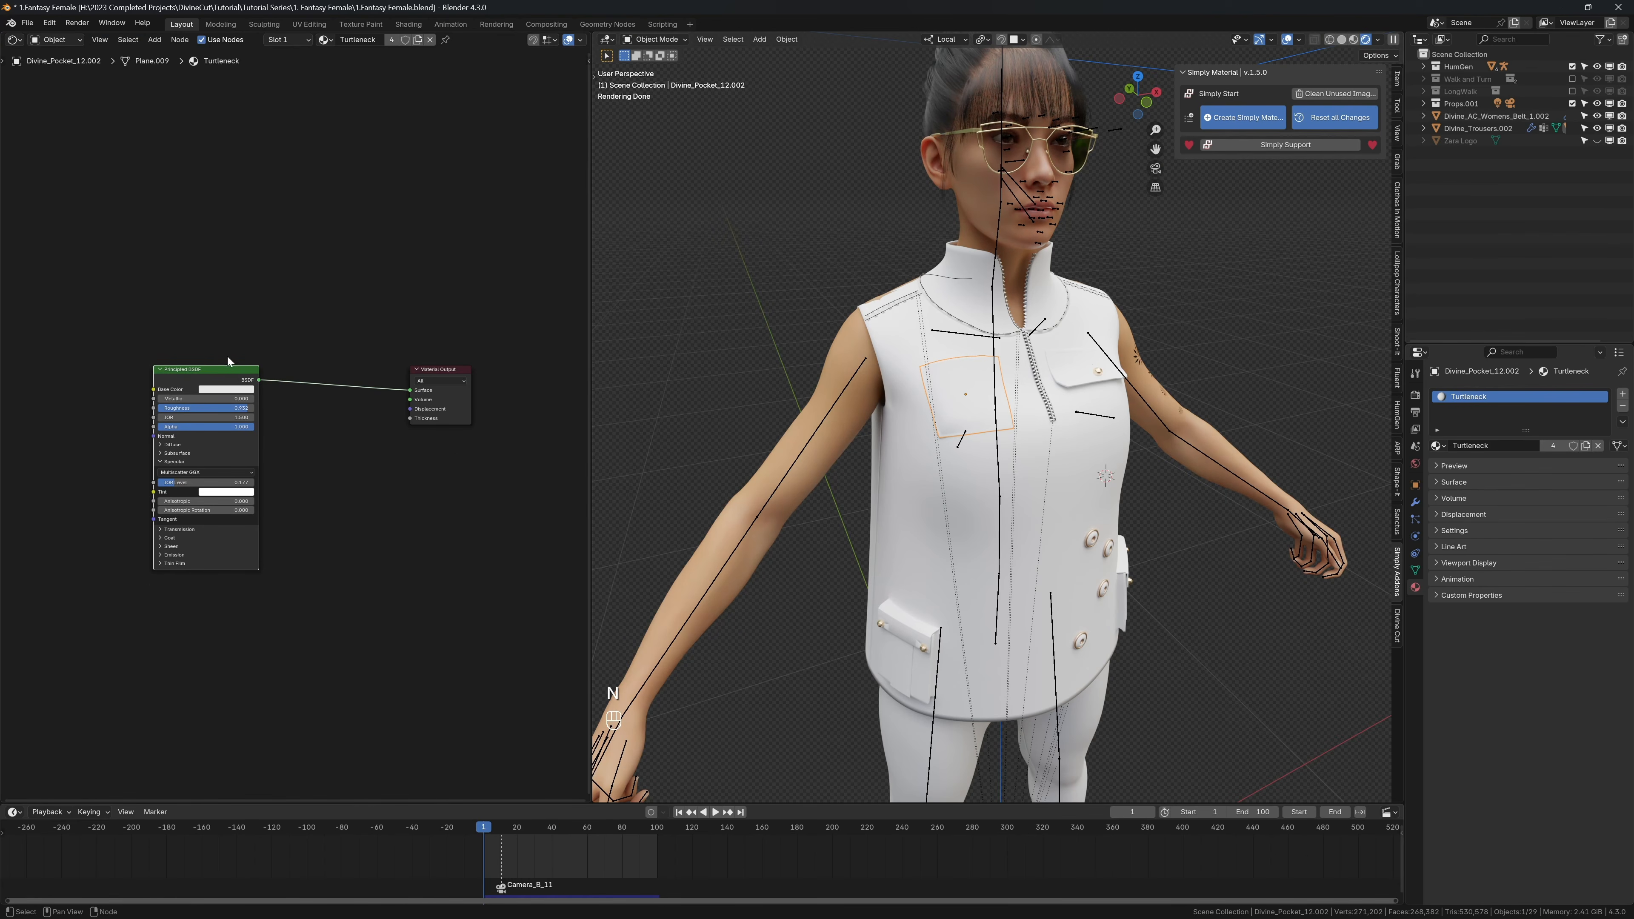
pyautogui.hotkey('shift', 'a')
pyautogui.write('mix')
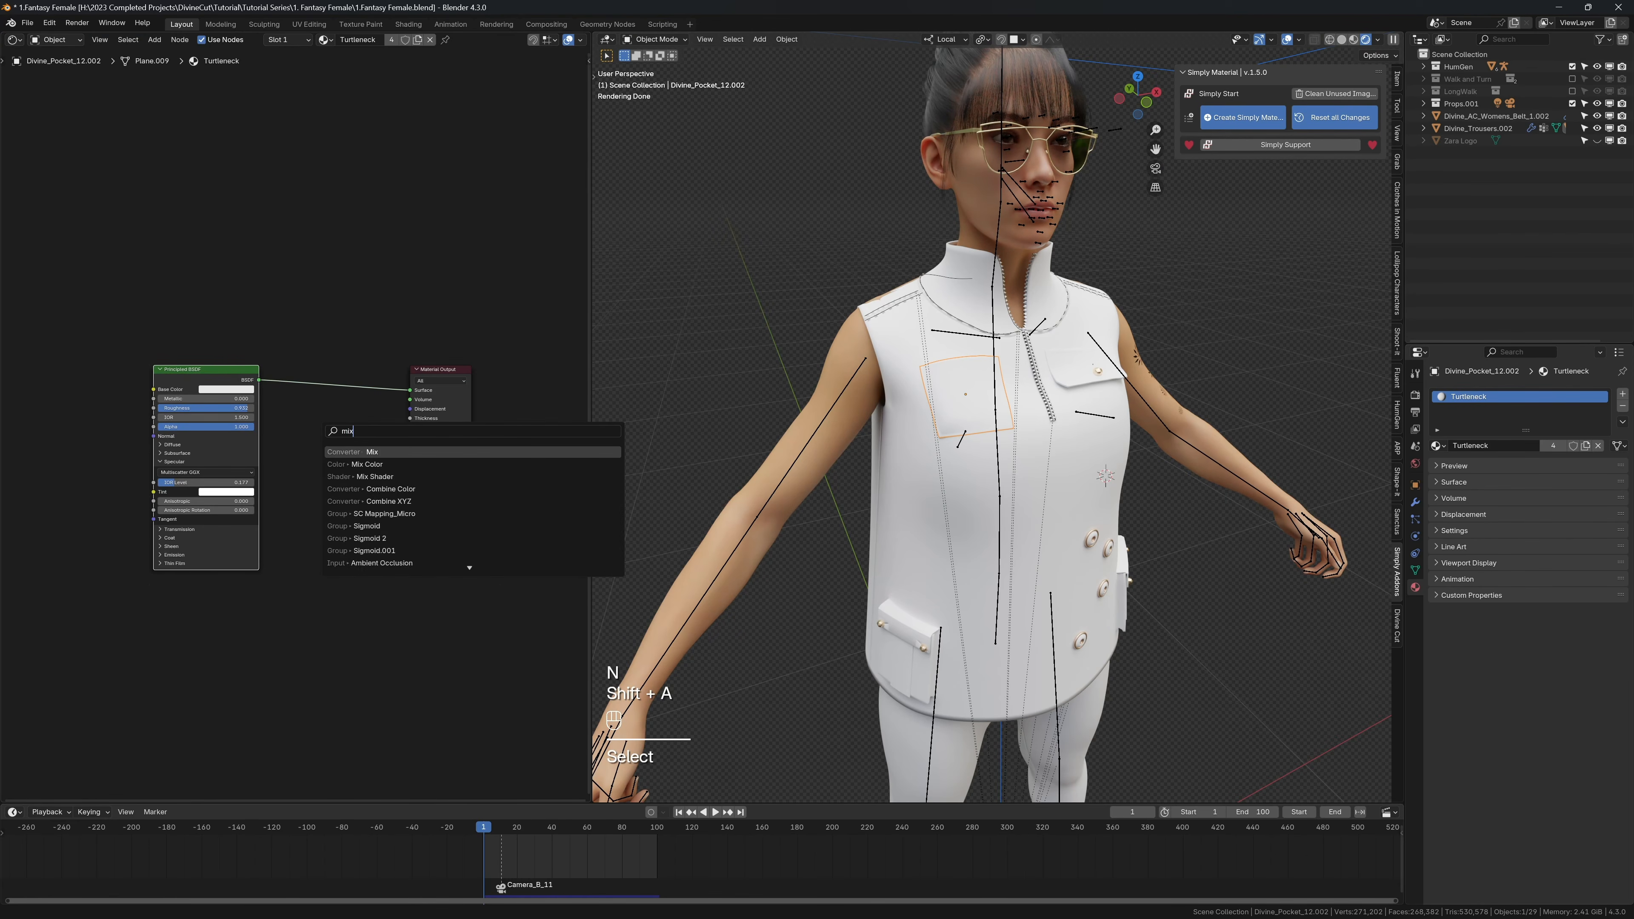
pyautogui.press('Down')
pyautogui.press('Down')
pyautogui.press('Return')
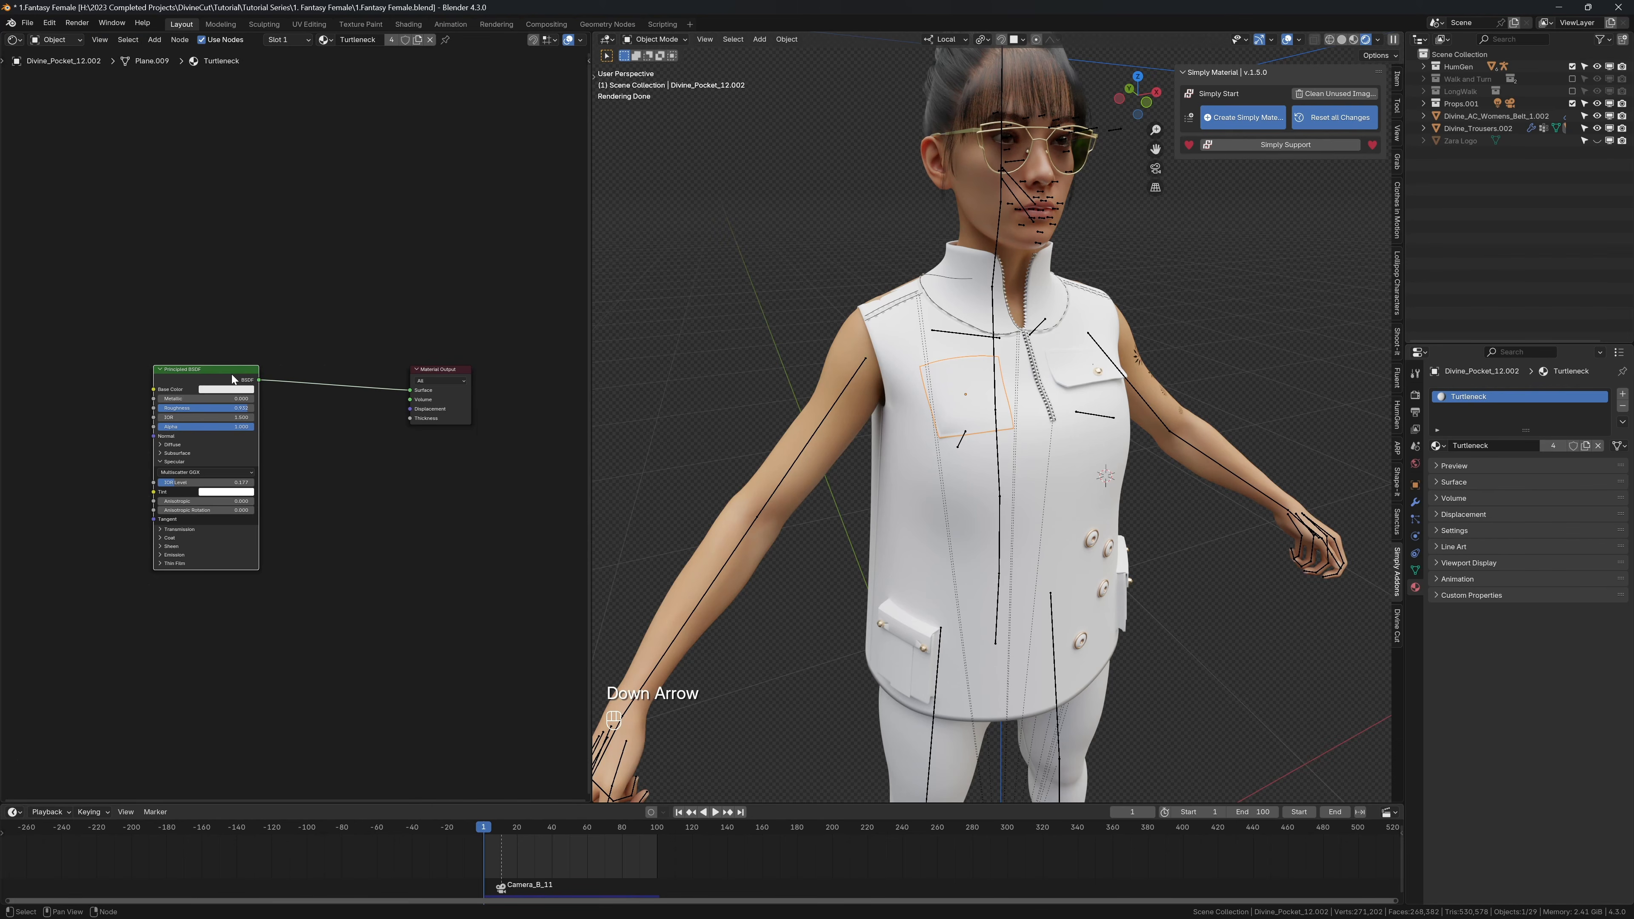
# Step: Move the Principled BSDF node closer to the Material Output and feed it with Fluent's two-layer mix setup
pyautogui.moveTo(231, 374); pyautogui.dragTo(278, 374)
pyautogui.press('f')
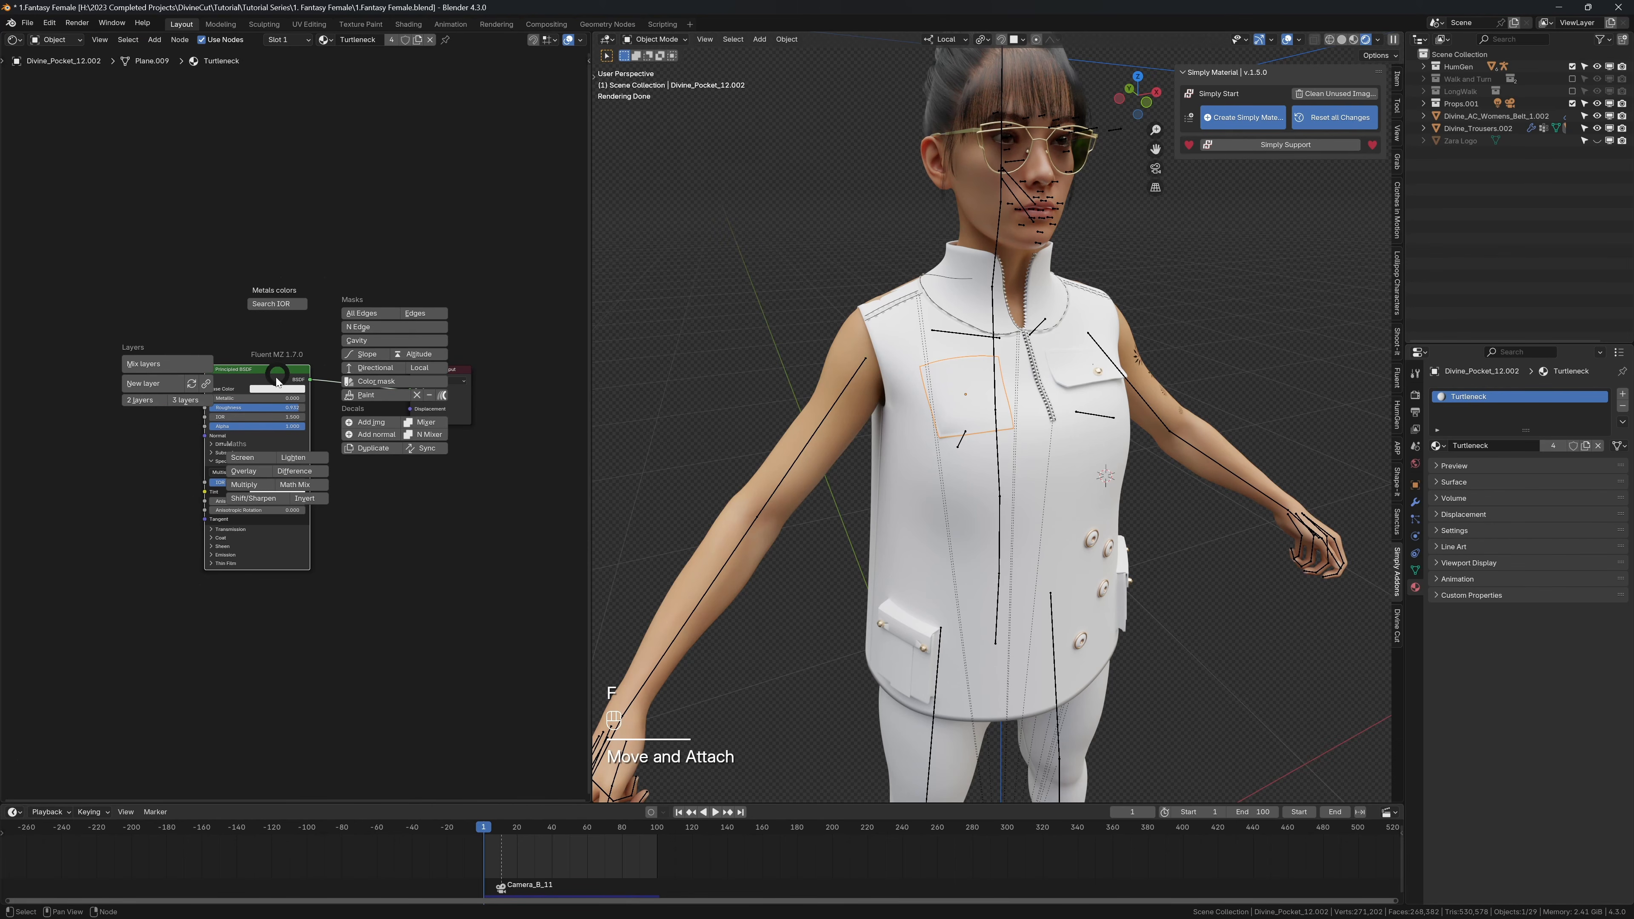
pyautogui.click(140, 399)
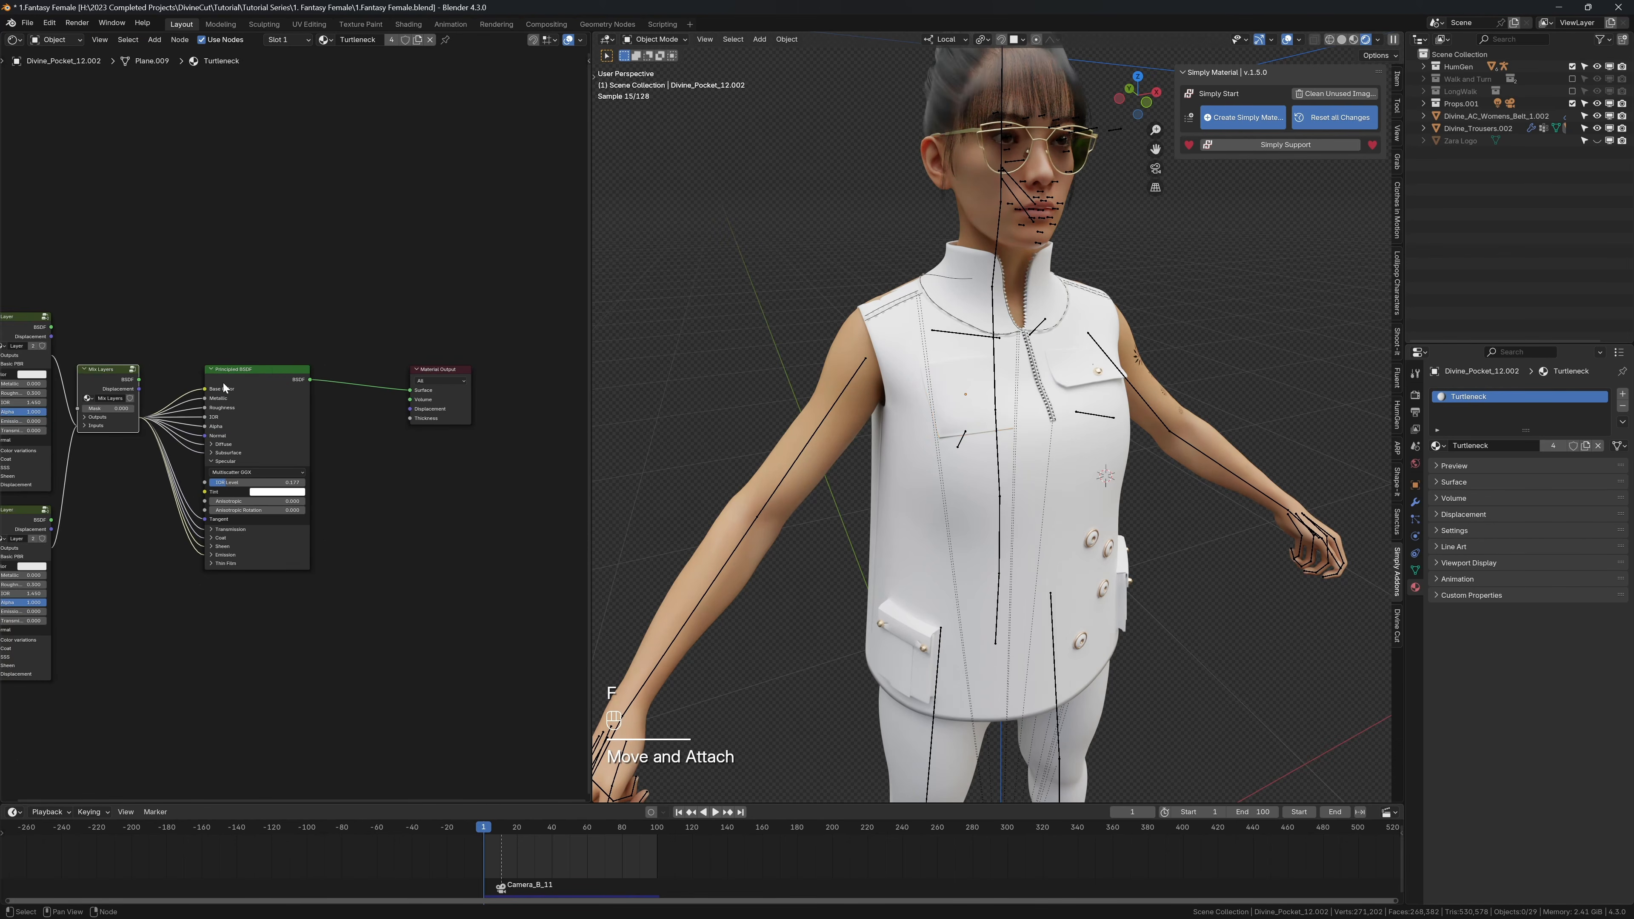
pyautogui.scroll(3, 316, 389)
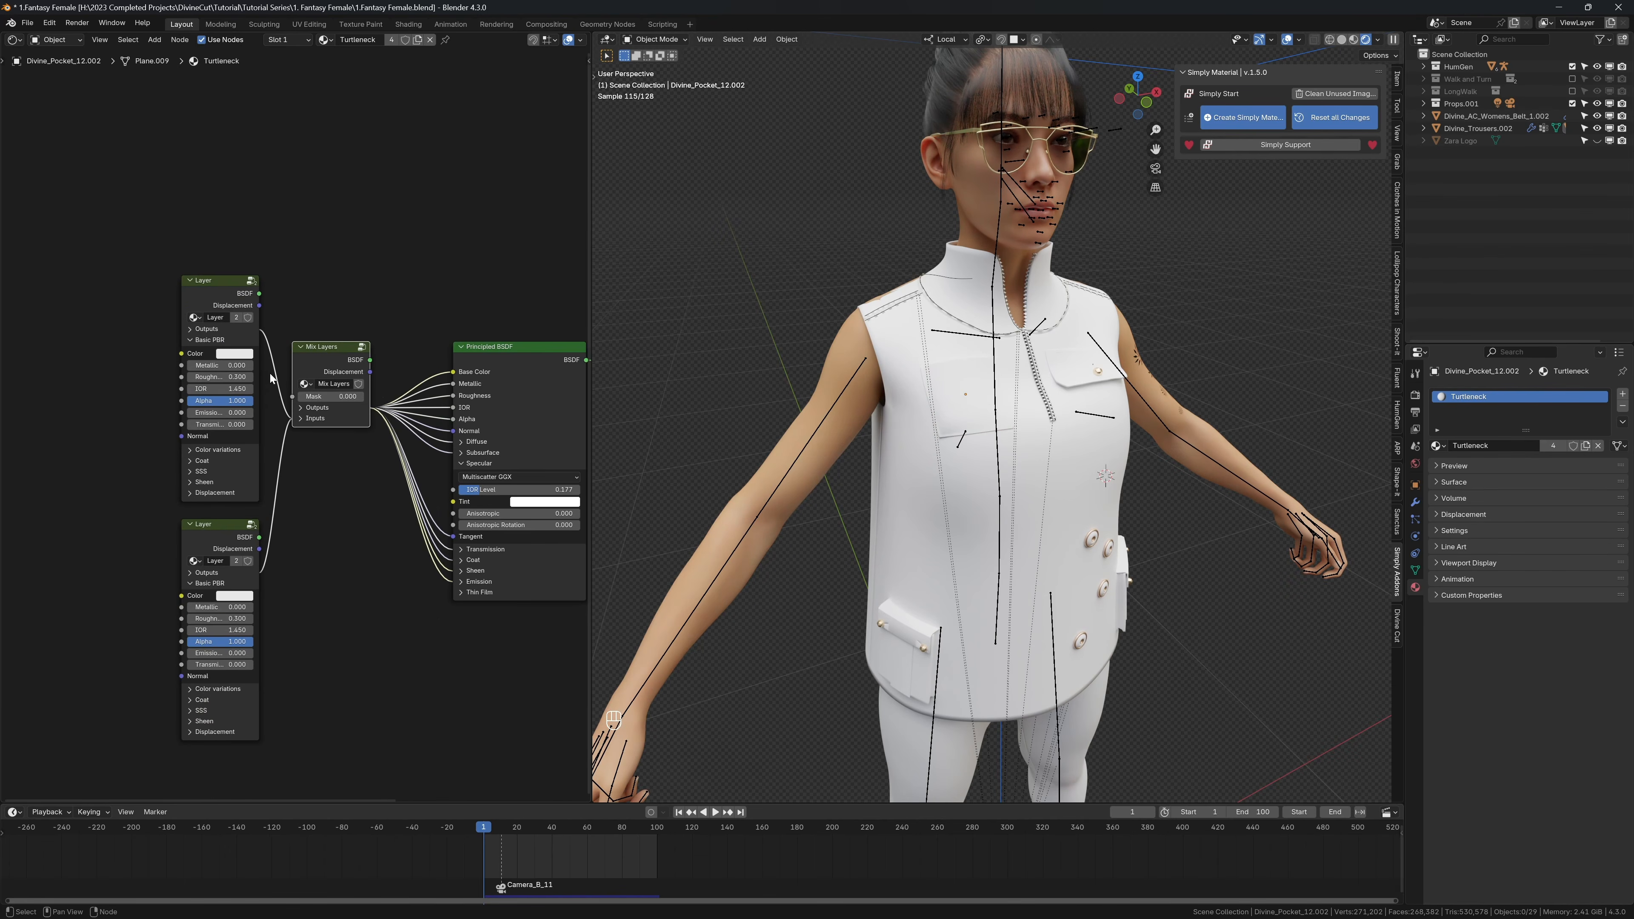
# Step: Set the second Layer node's color to red
pyautogui.click(234, 595)
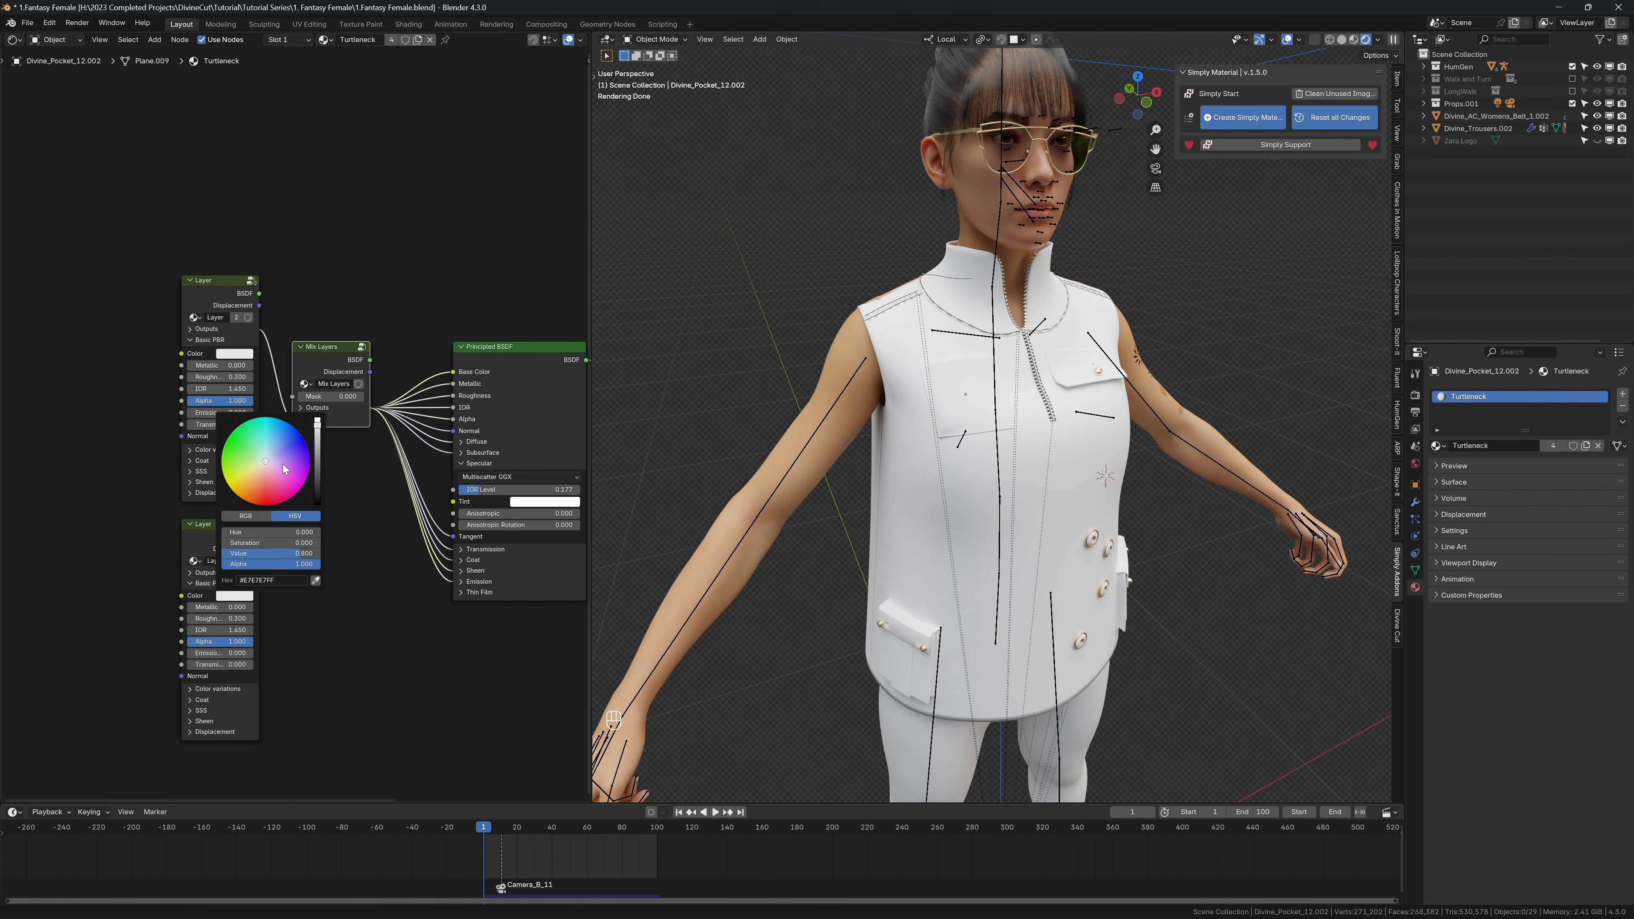
pyautogui.moveTo(285, 469); pyautogui.dragTo(266, 494)
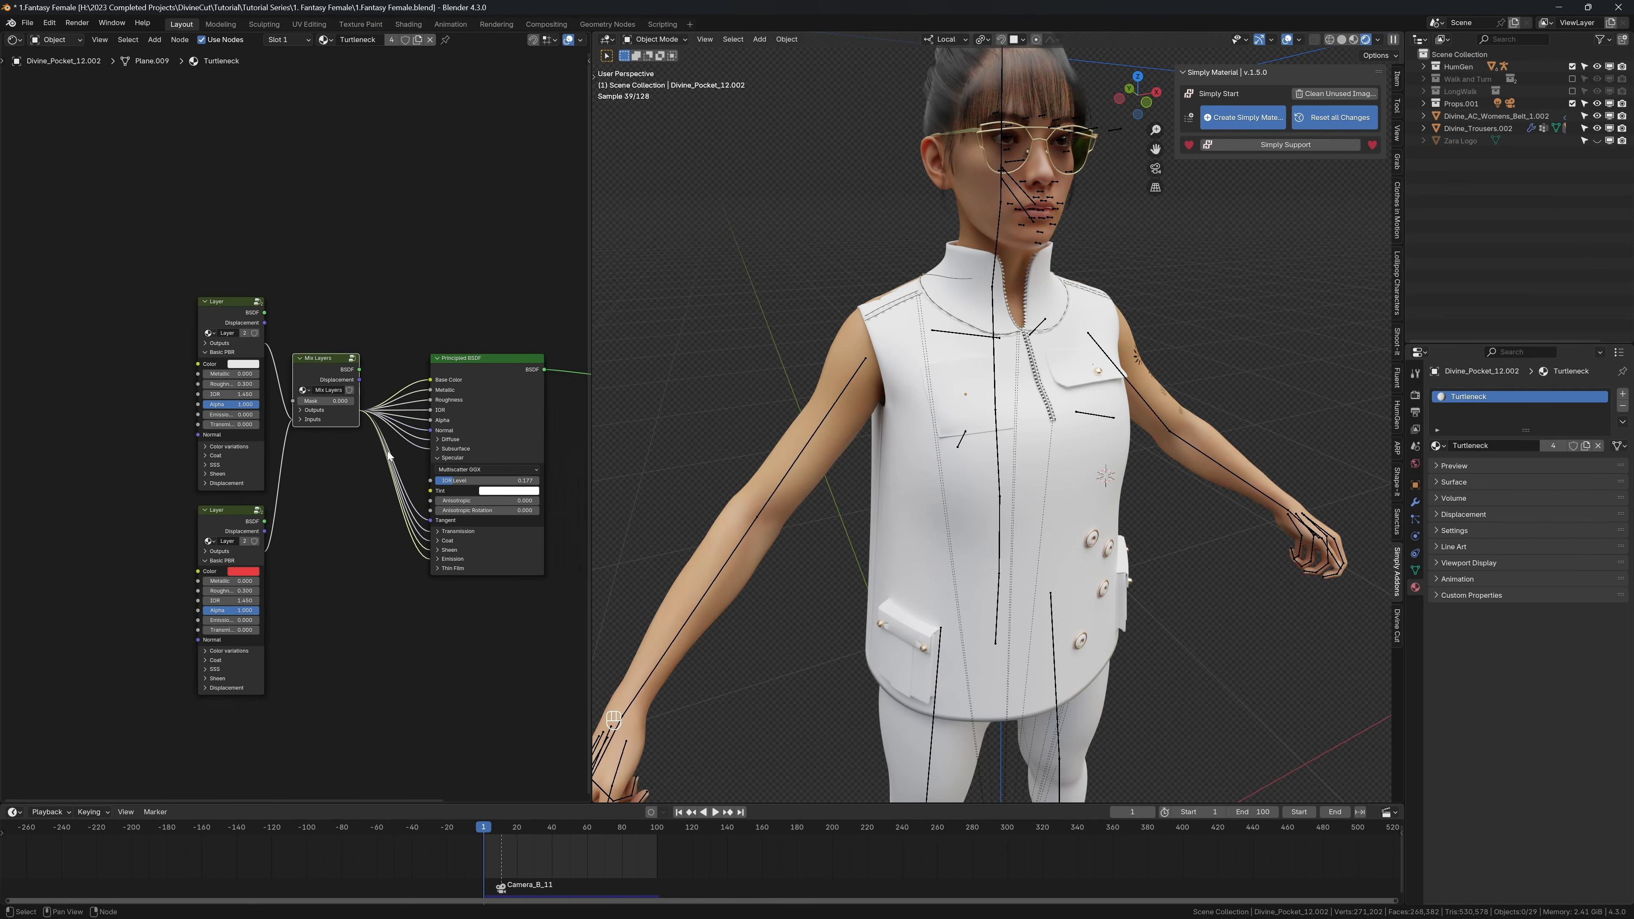
pyautogui.scroll(-1, 376, 454)
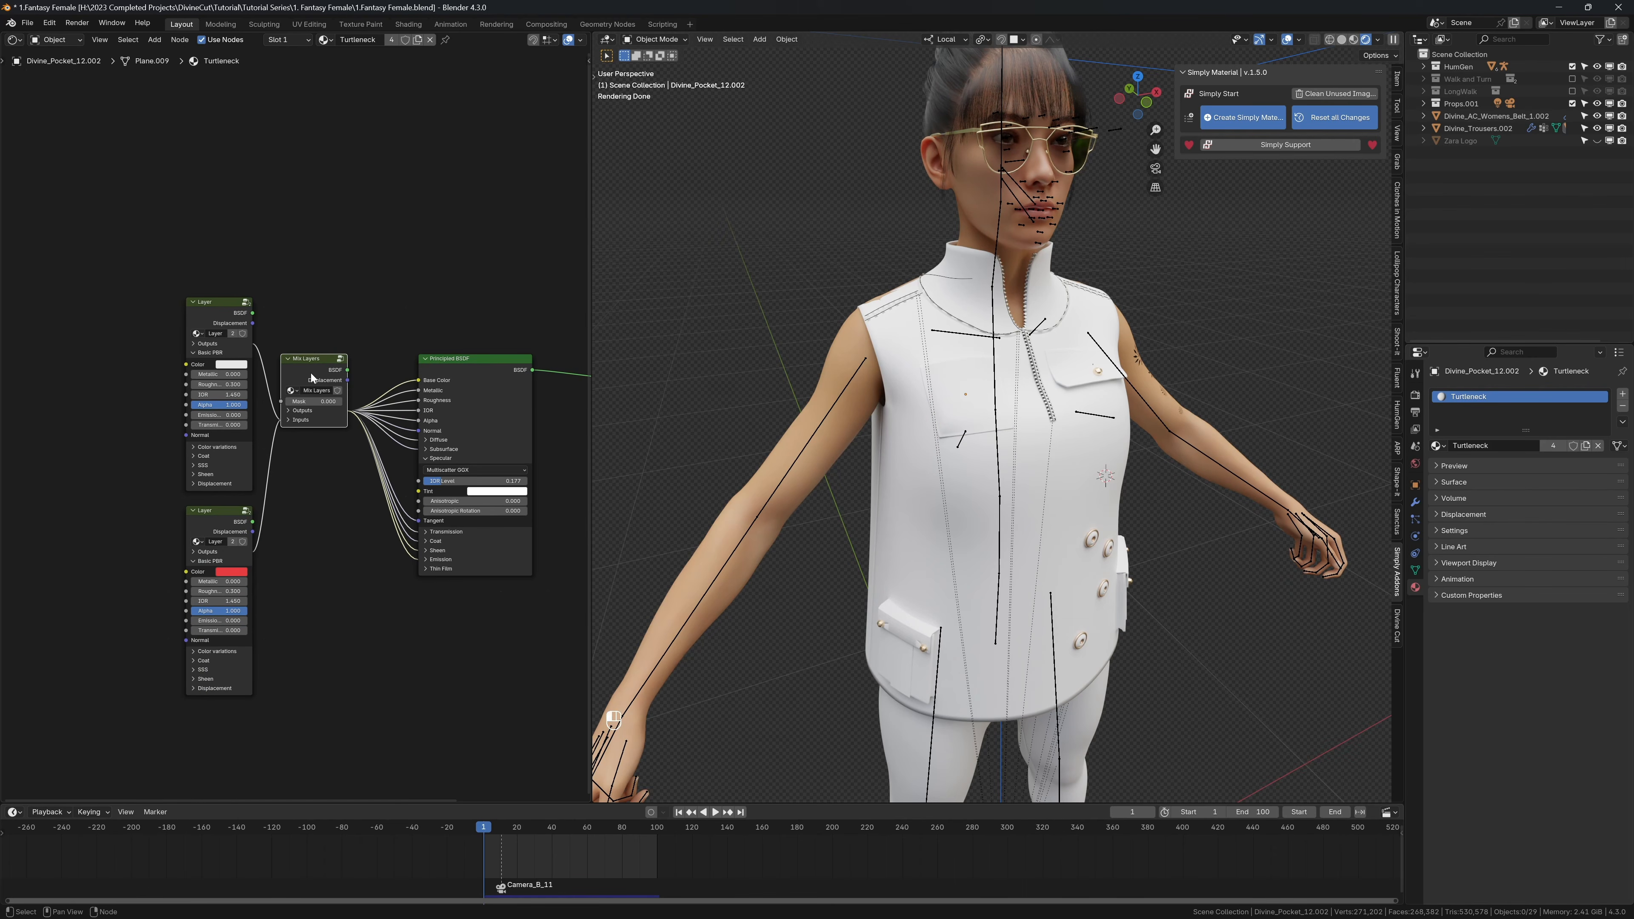
# Step: Add Fluent's All Edges mask to the Mix Layers node and place the mask node above the first layer
pyautogui.press('f')
pyautogui.click(394, 320)
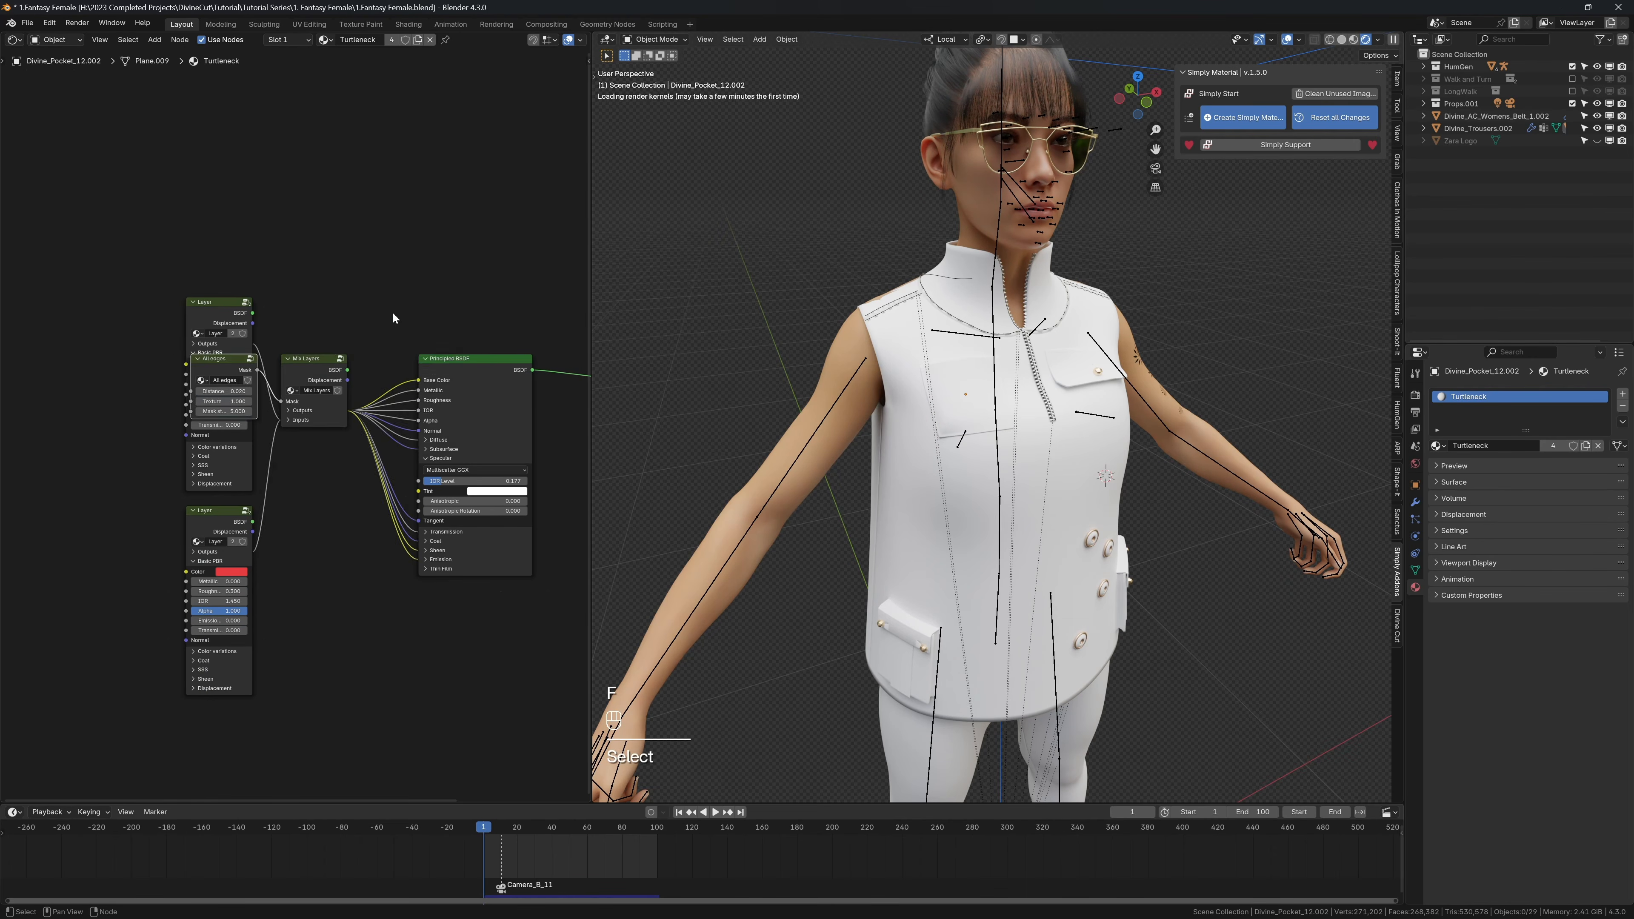
pyautogui.press('g')
pyautogui.press('y')
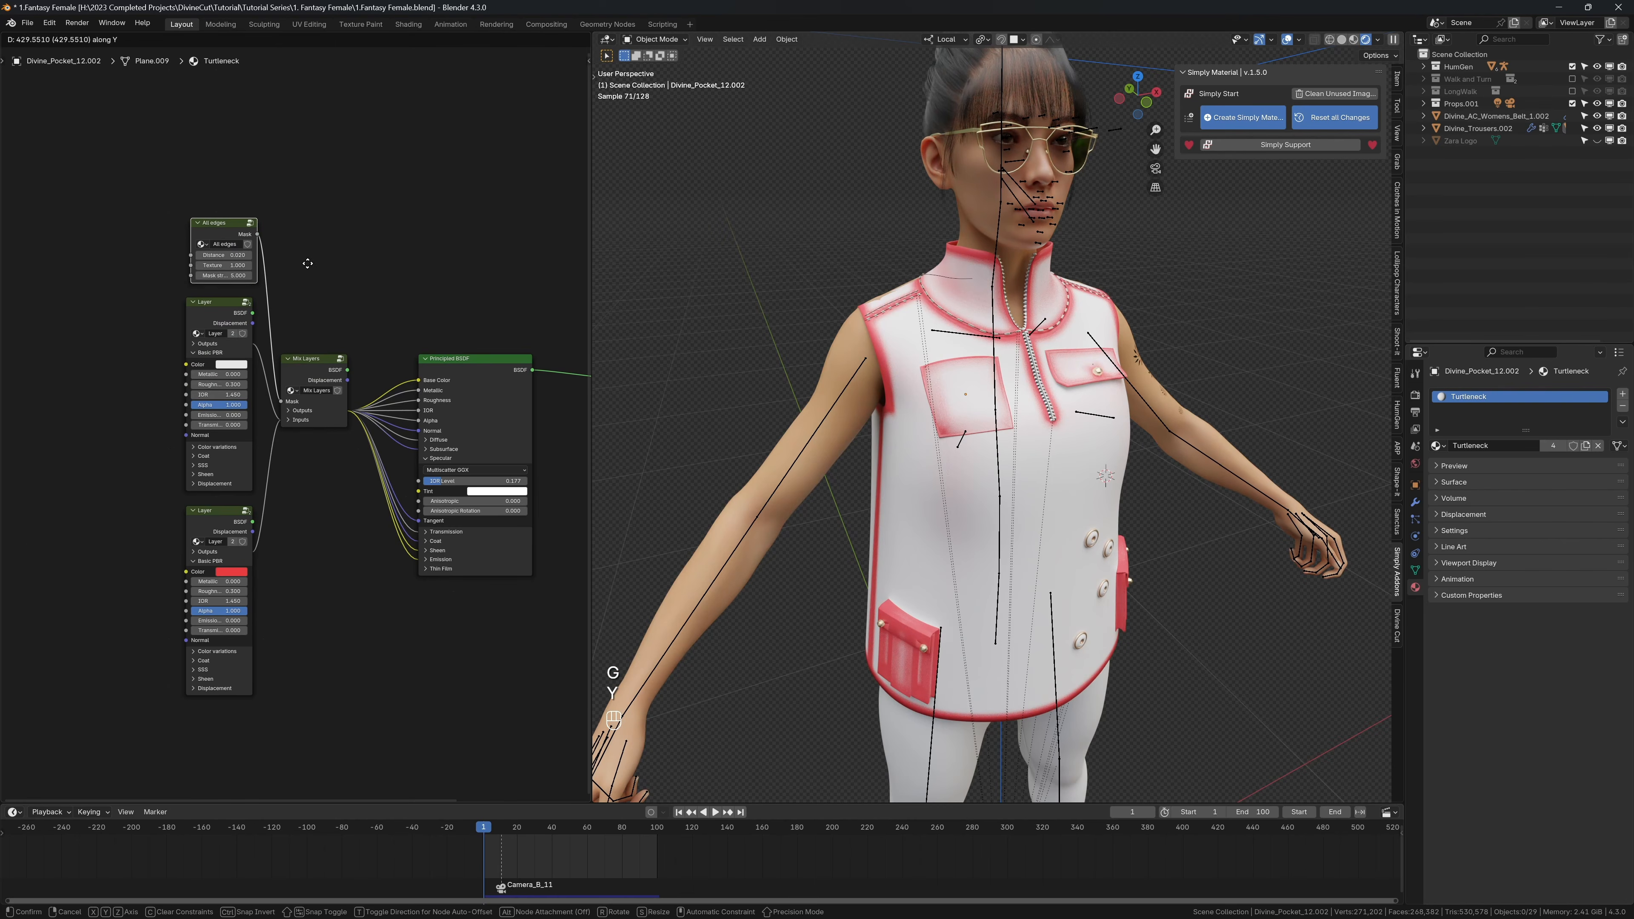
pyautogui.click(308, 263)
# Step: Hide the overlays and darken the first Layer node's color to near-black with a value of 0.011
pyautogui.scroll(6, 916, 338)
pyautogui.hotkey('shift', 'alt', 'z')
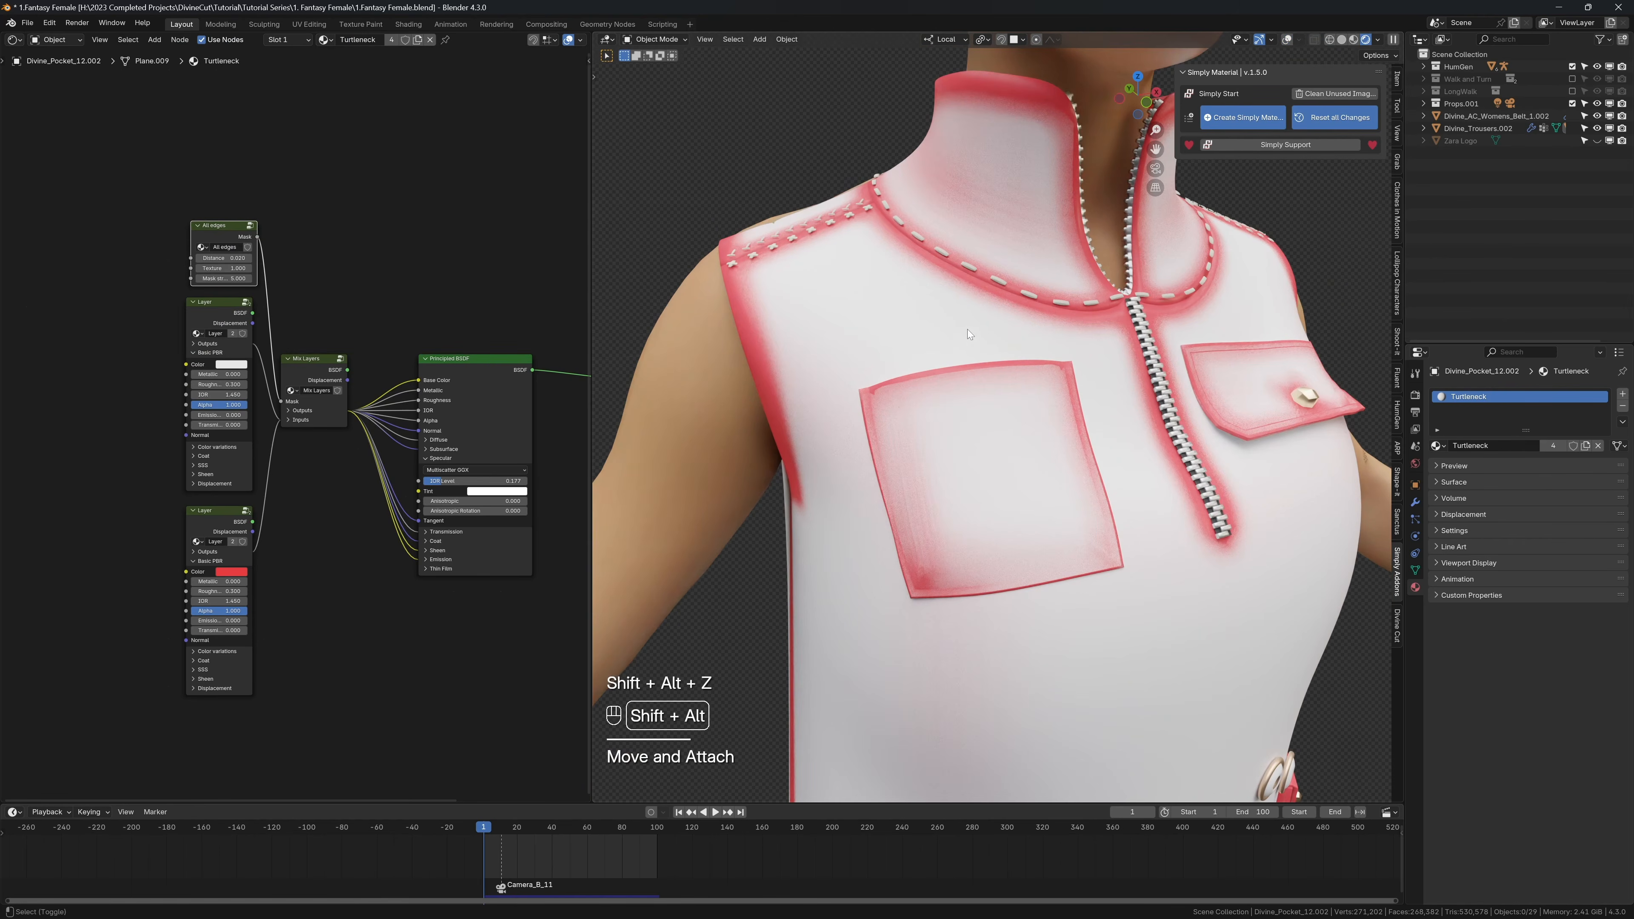
pyautogui.scroll(-6, 1022, 342)
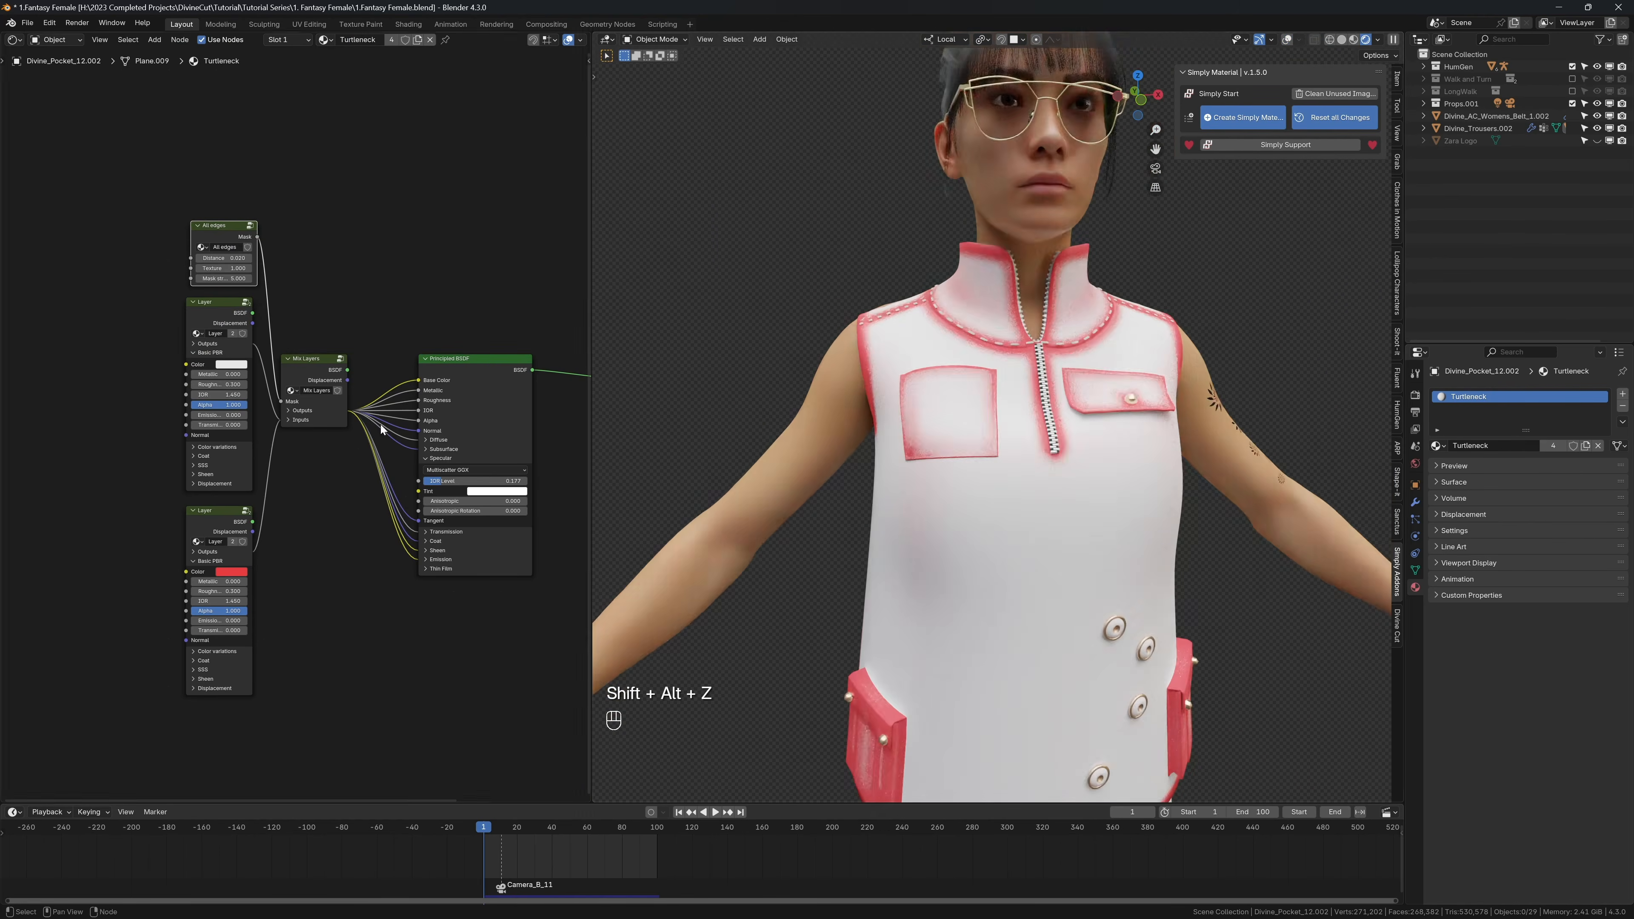
pyautogui.click(228, 365)
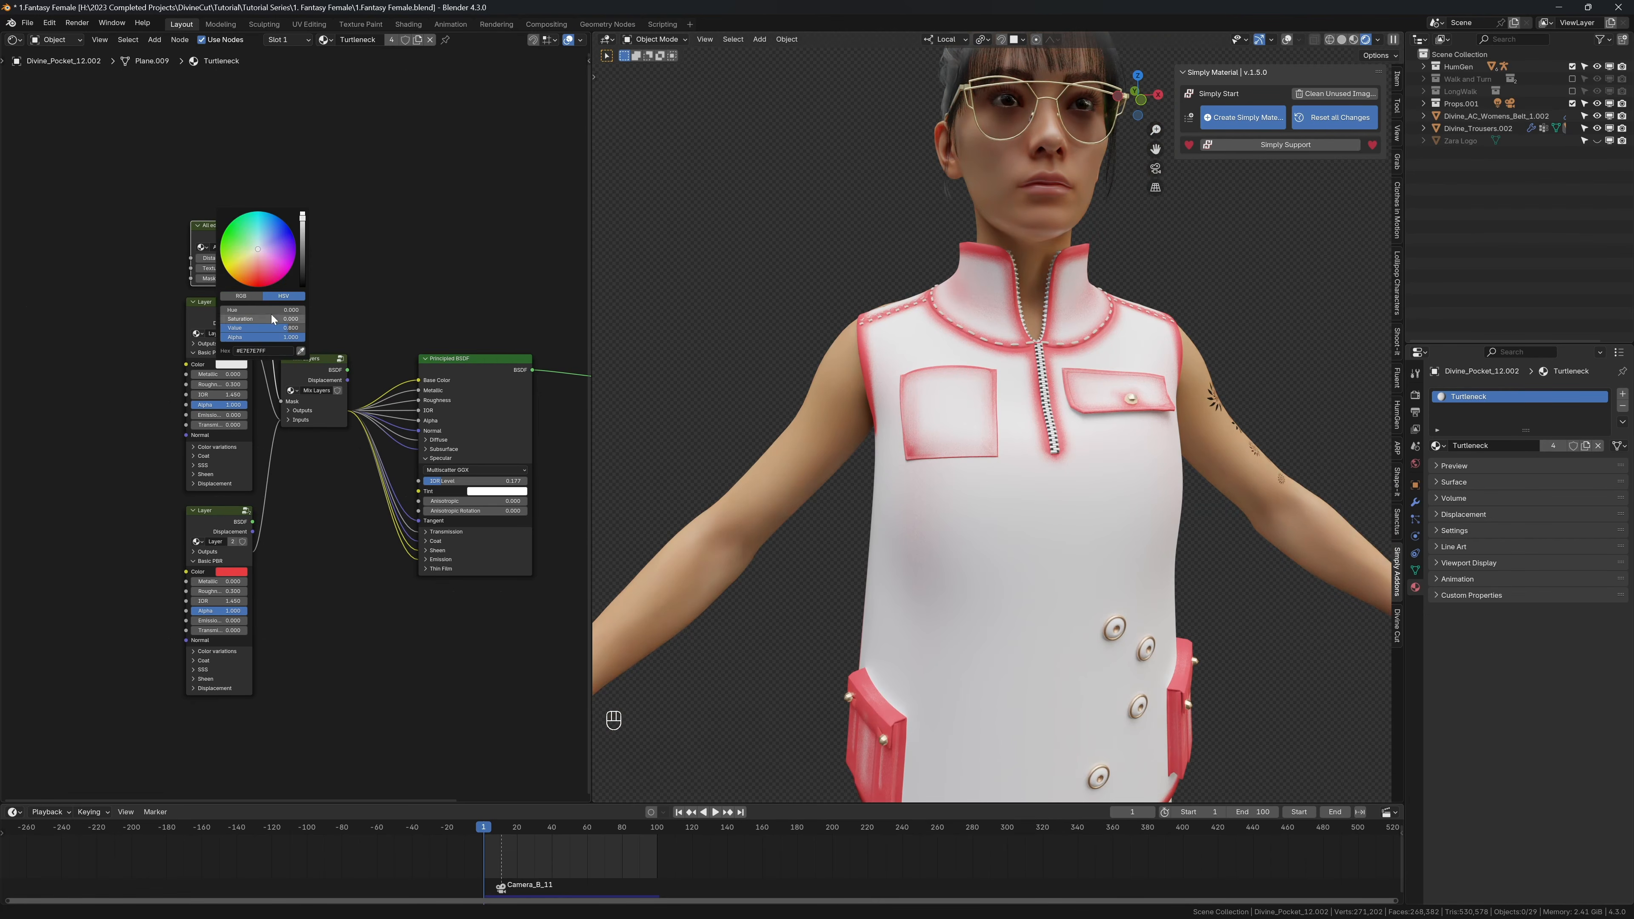
pyautogui.click(303, 279)
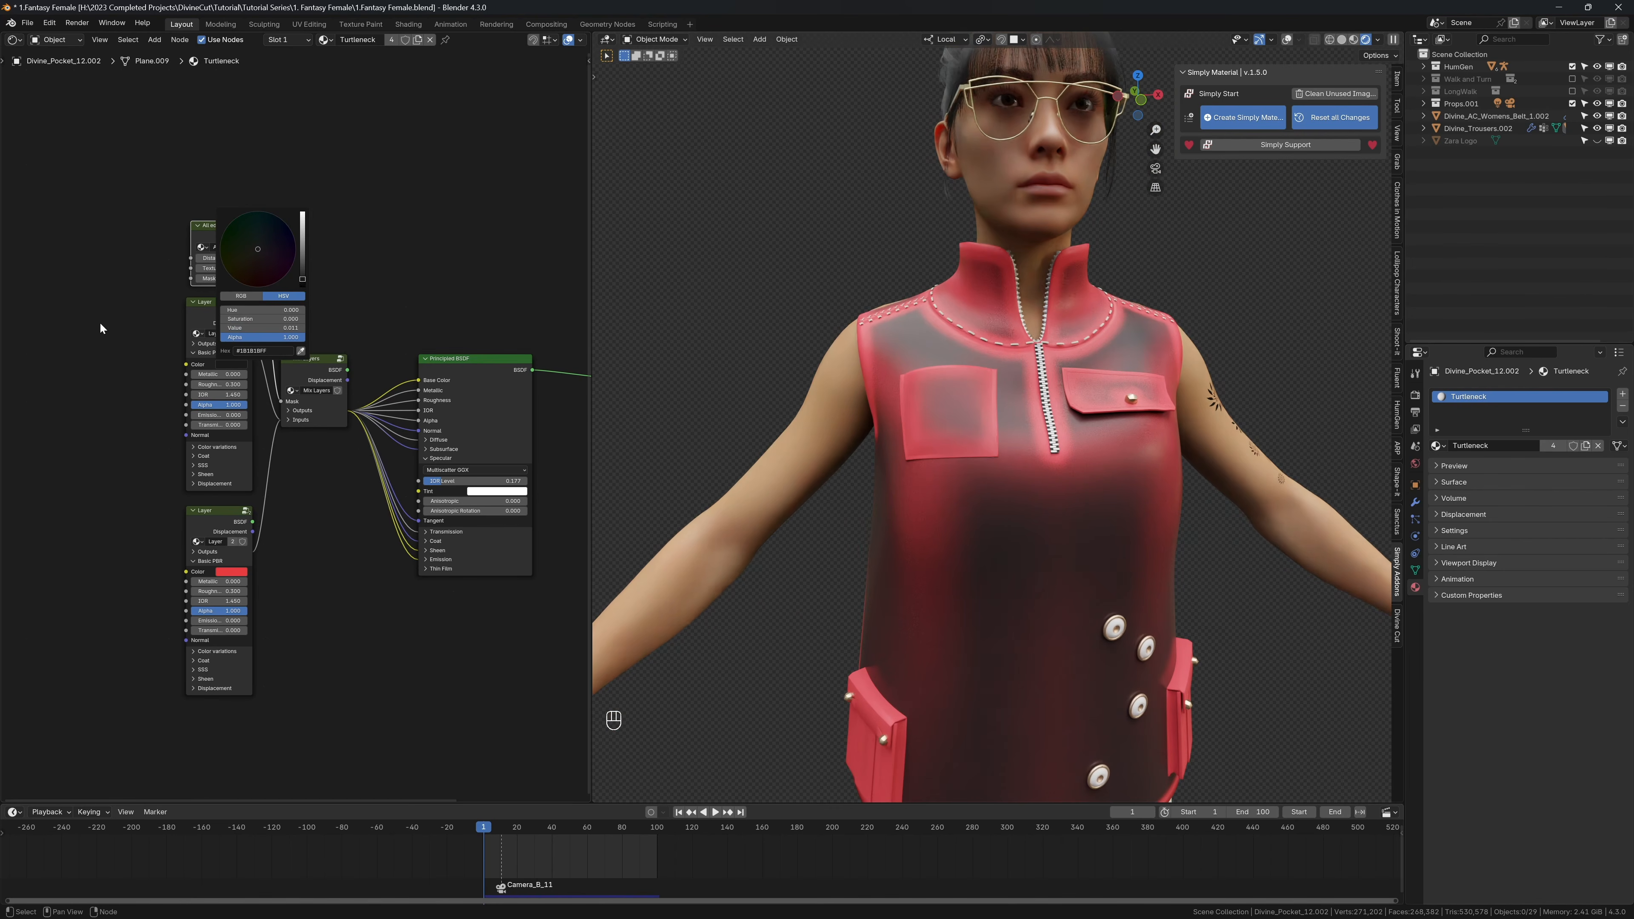
# Step: Try a Distance of 0.01 on the All edges mask and settle on 0.003 for narrower edges
pyautogui.moveTo(225, 268); pyautogui.dragTo(343, 325, button='middle')
pyautogui.scroll(3, 411, 325)
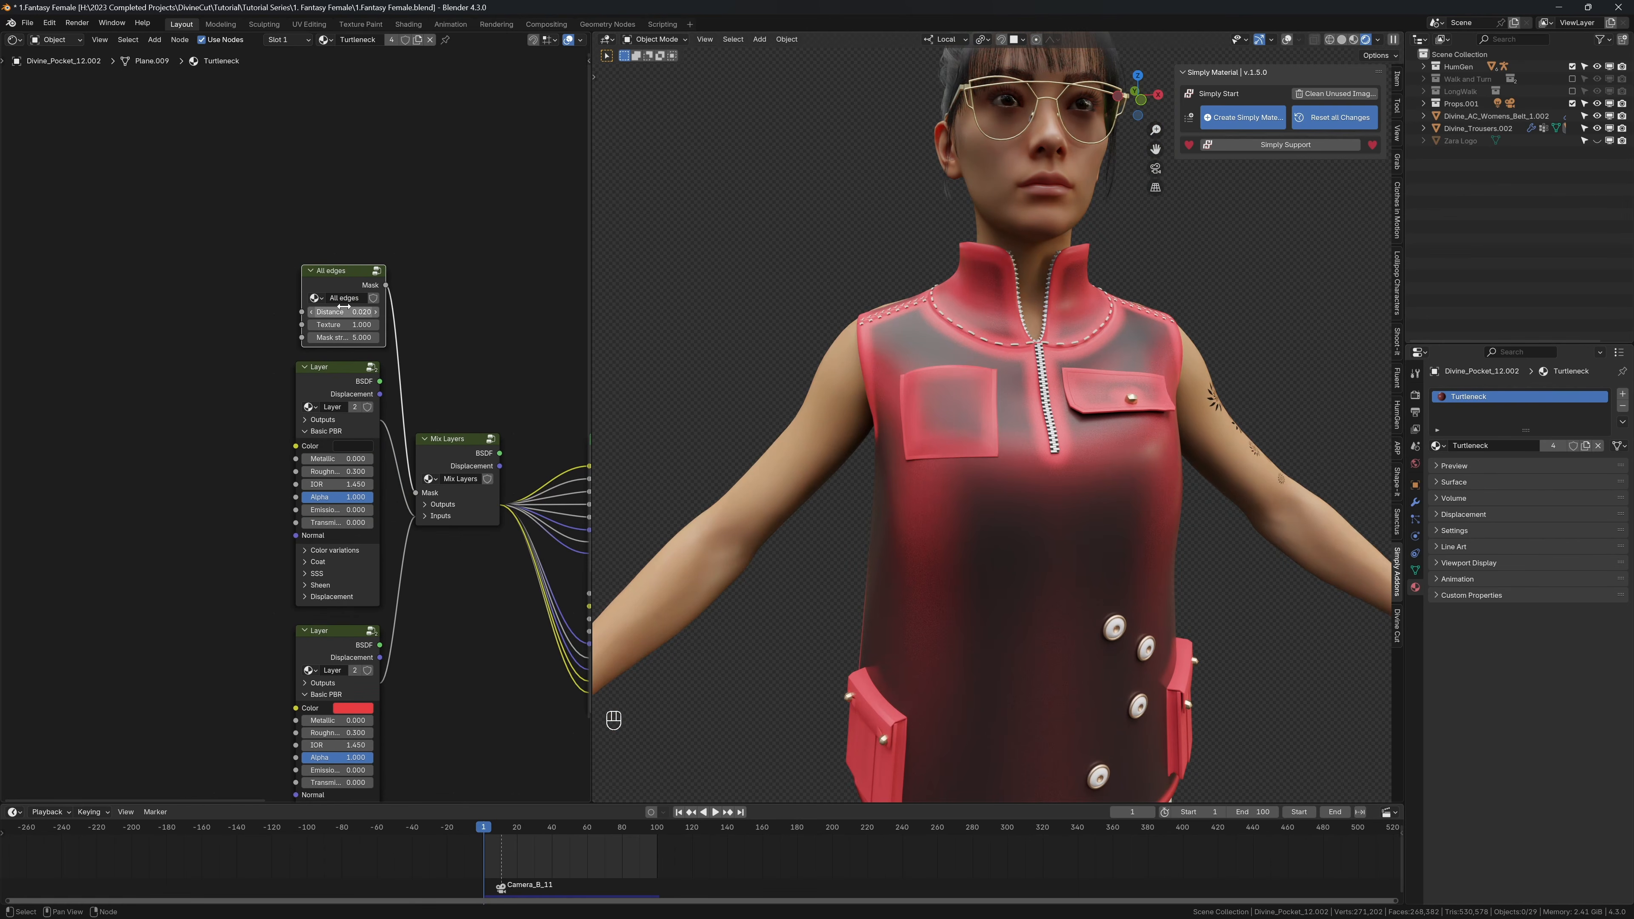
pyautogui.click(344, 307)
pyautogui.write('0.01')
pyautogui.press('Return')
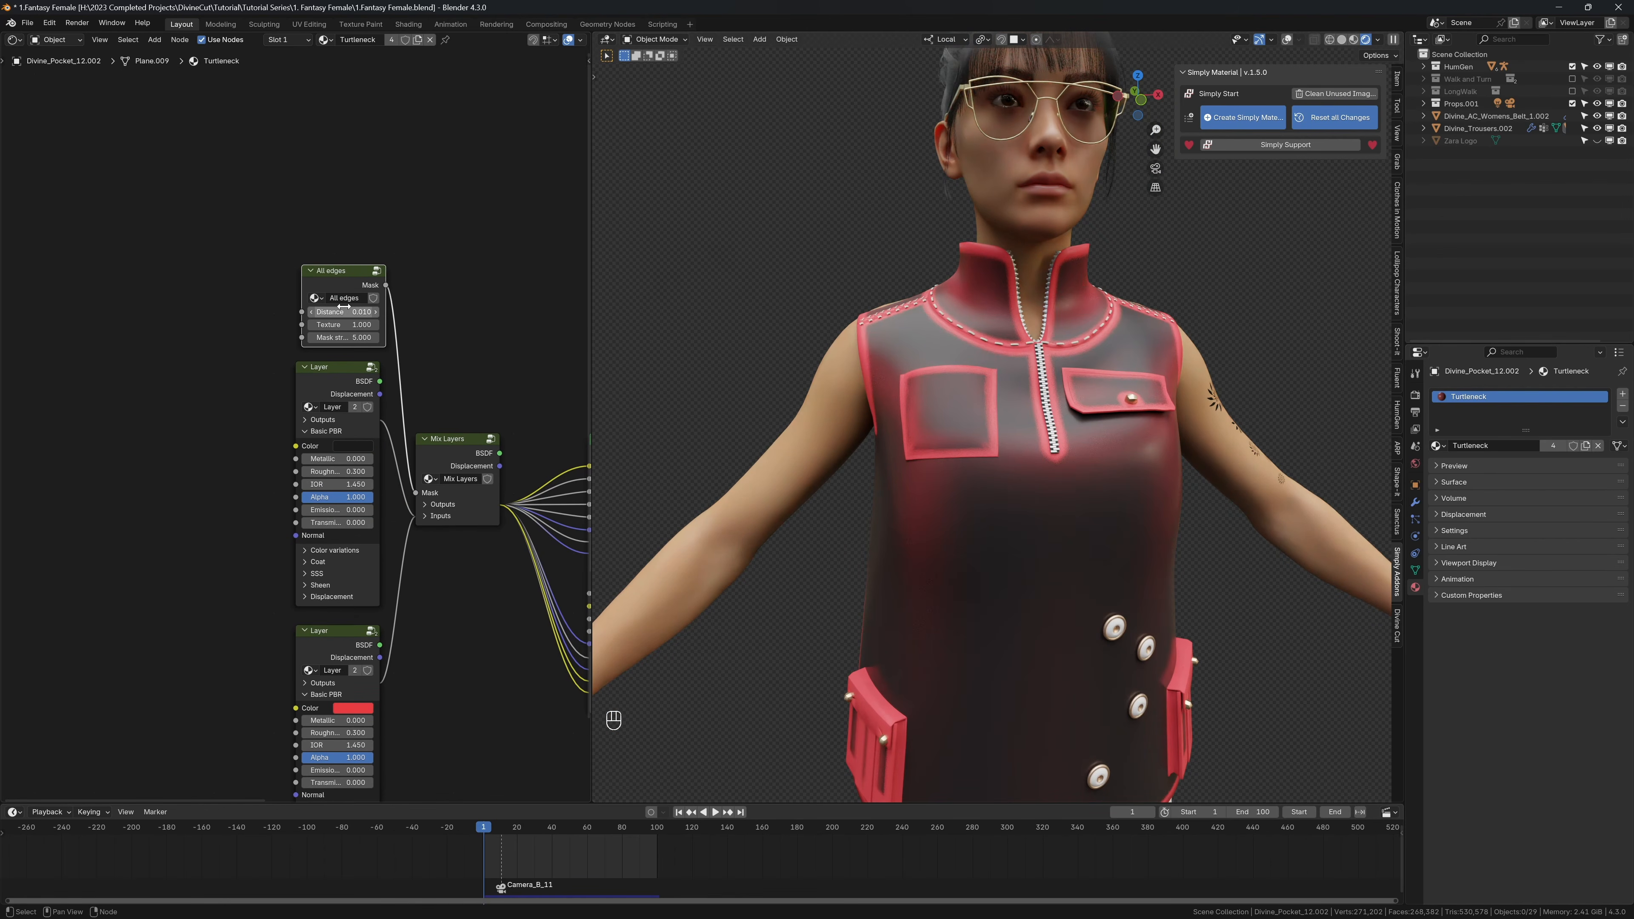
pyautogui.click(345, 309)
pyautogui.write('0.00')
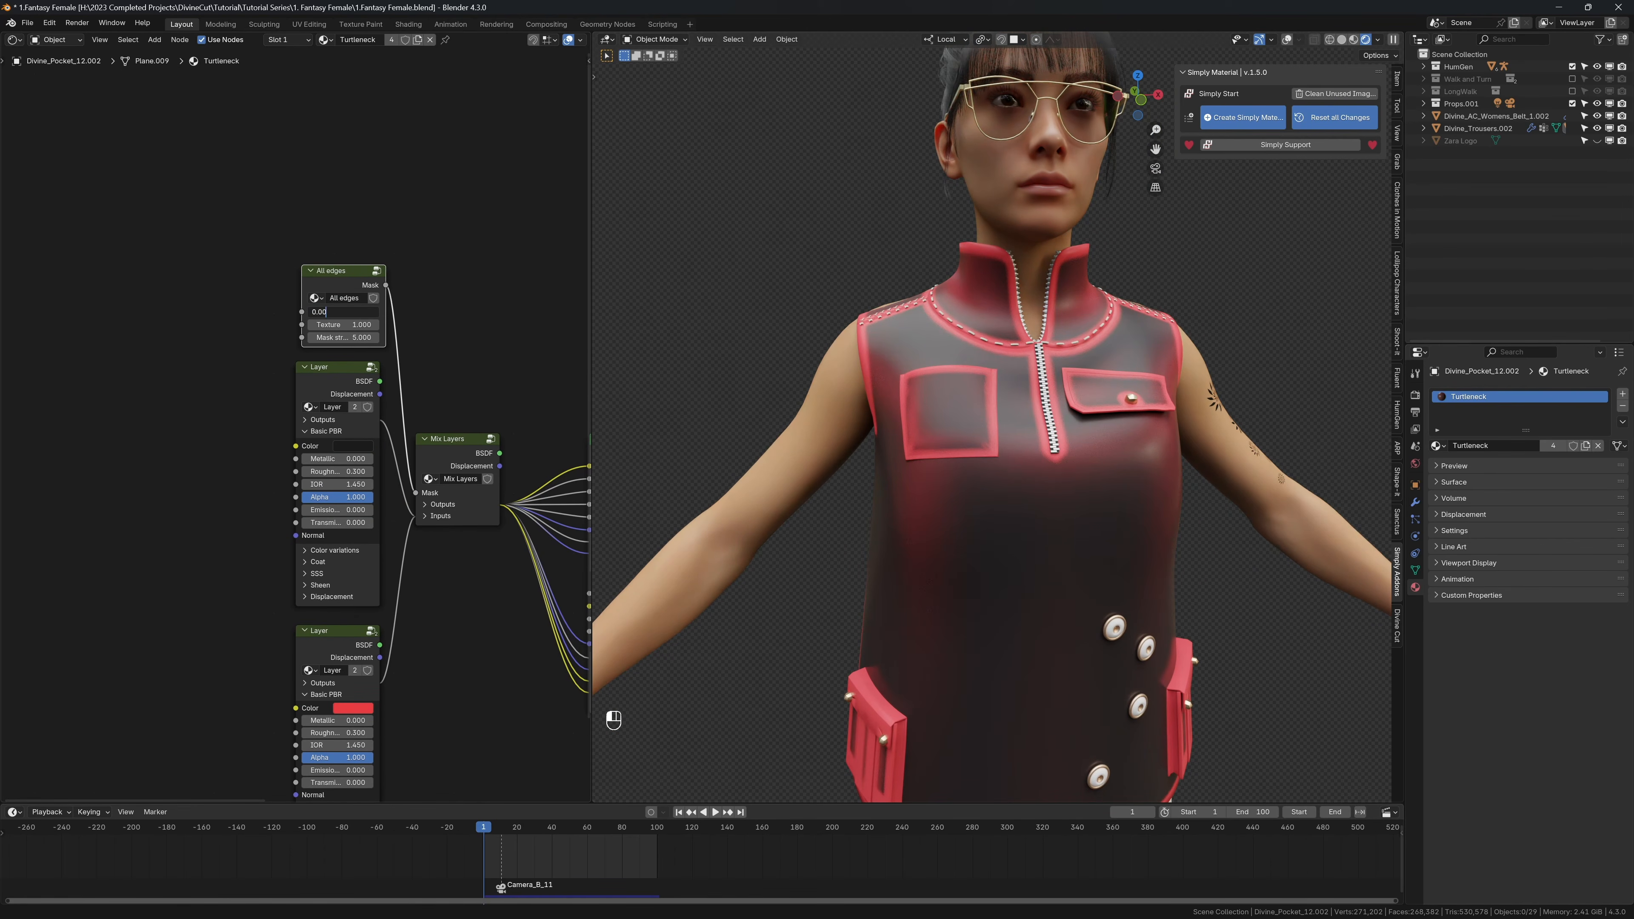
pyautogui.write('3')
pyautogui.press('Return')
pyautogui.scroll(-5, 839, 410)
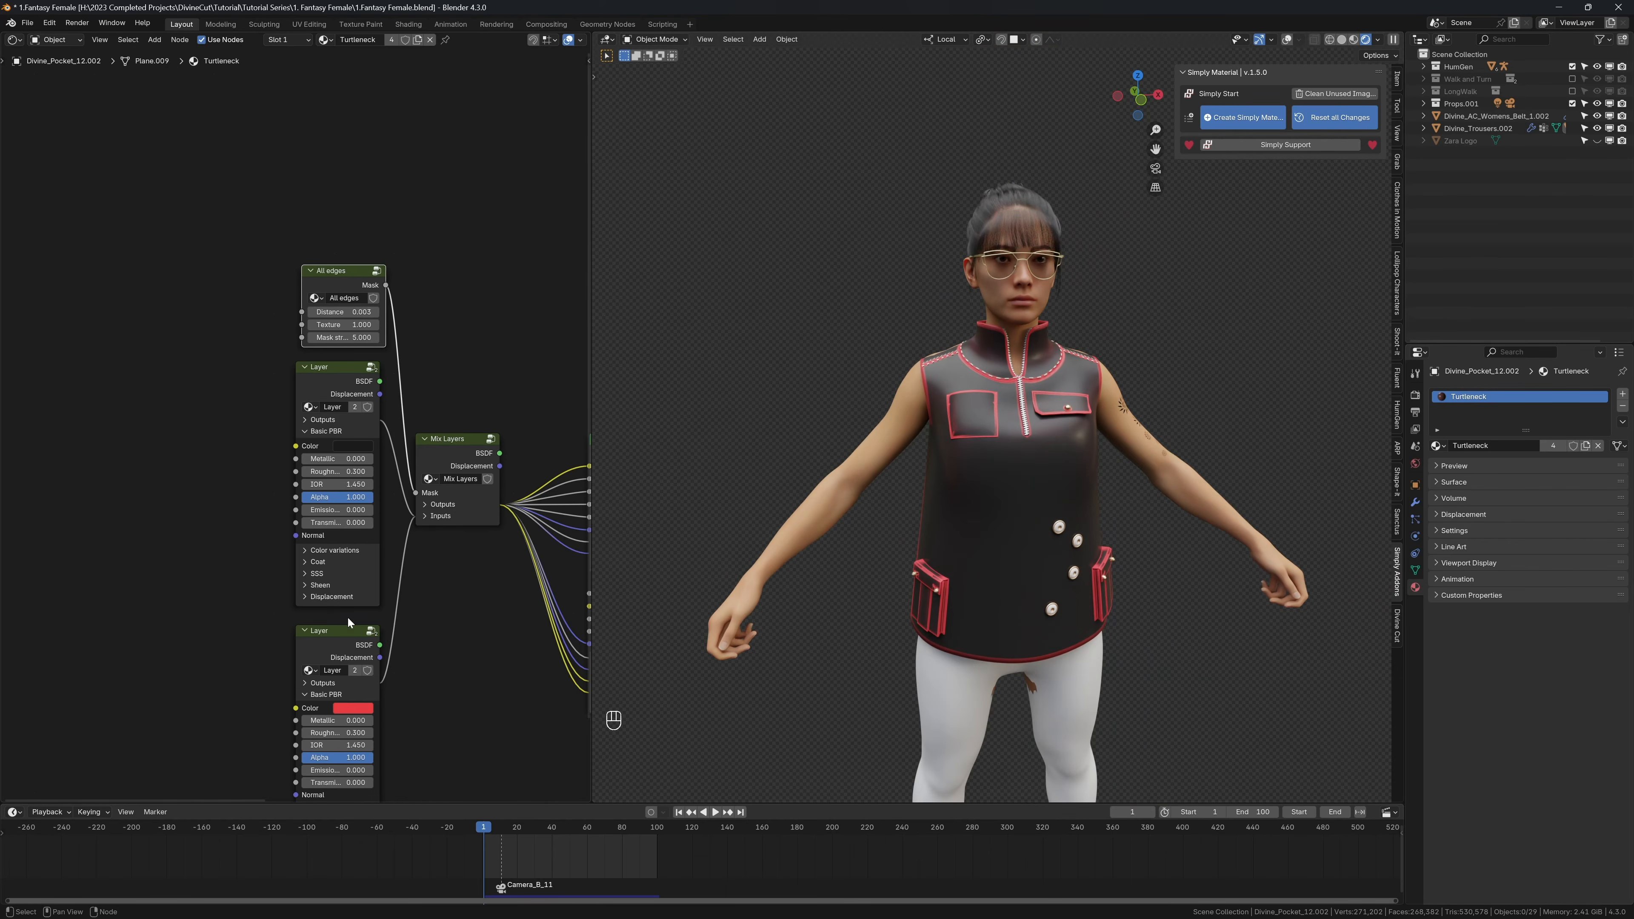
# Step: Copy the first layer's color onto the second layer and lighten it to dark grey with a value of 0.079
pyautogui.hotkey('ctrl', 'c')
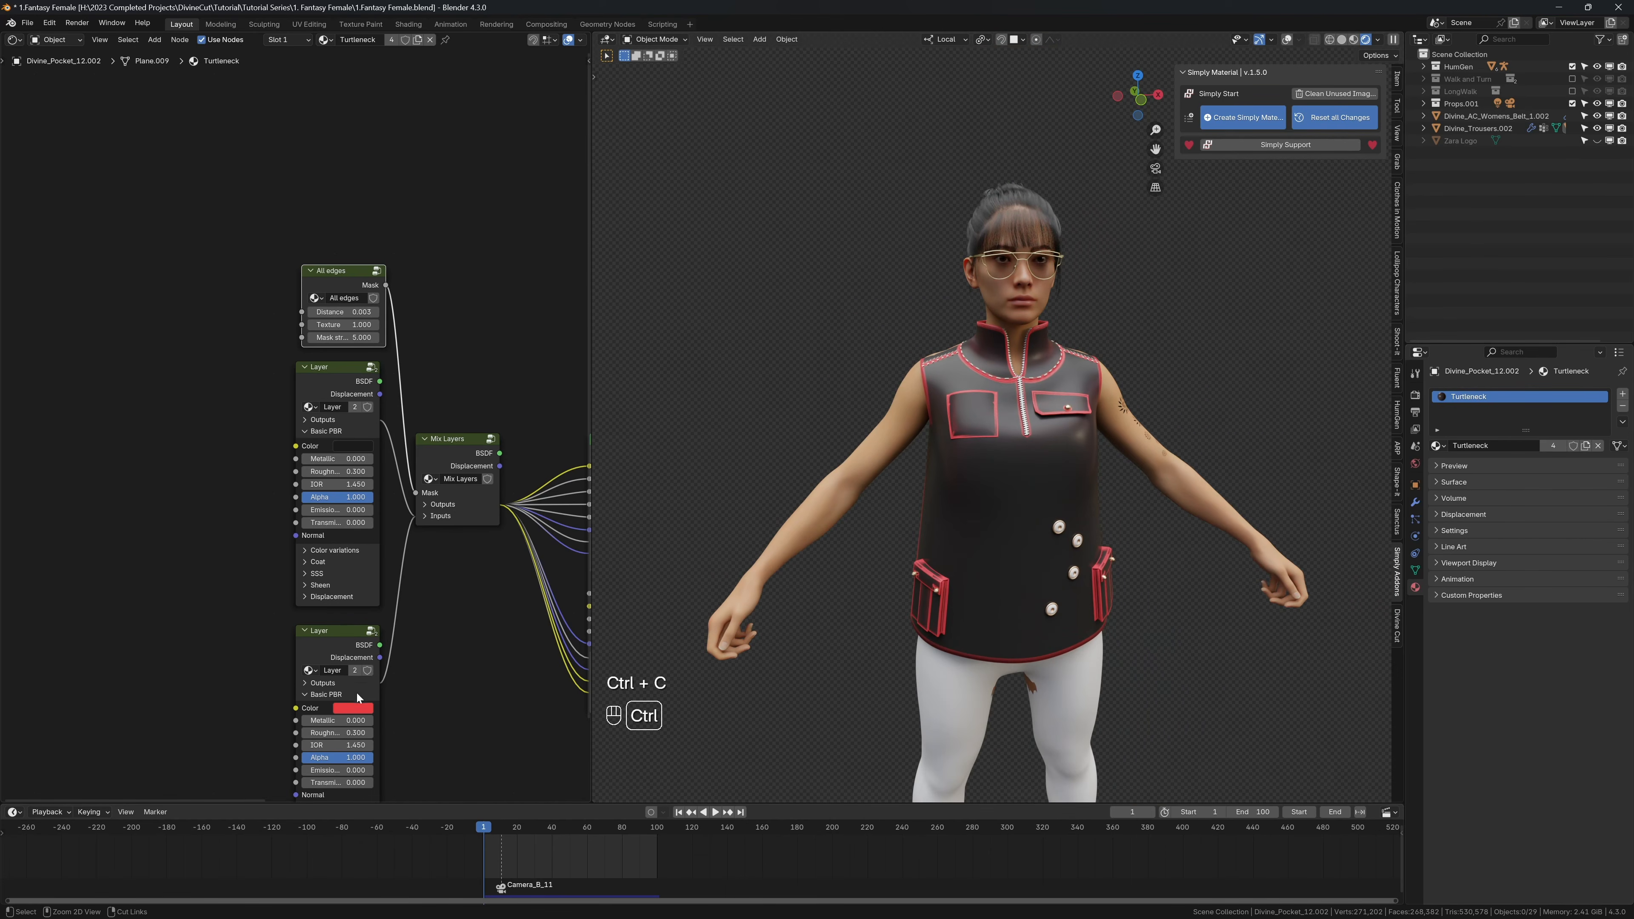
pyautogui.hotkey('ctrl', 'v')
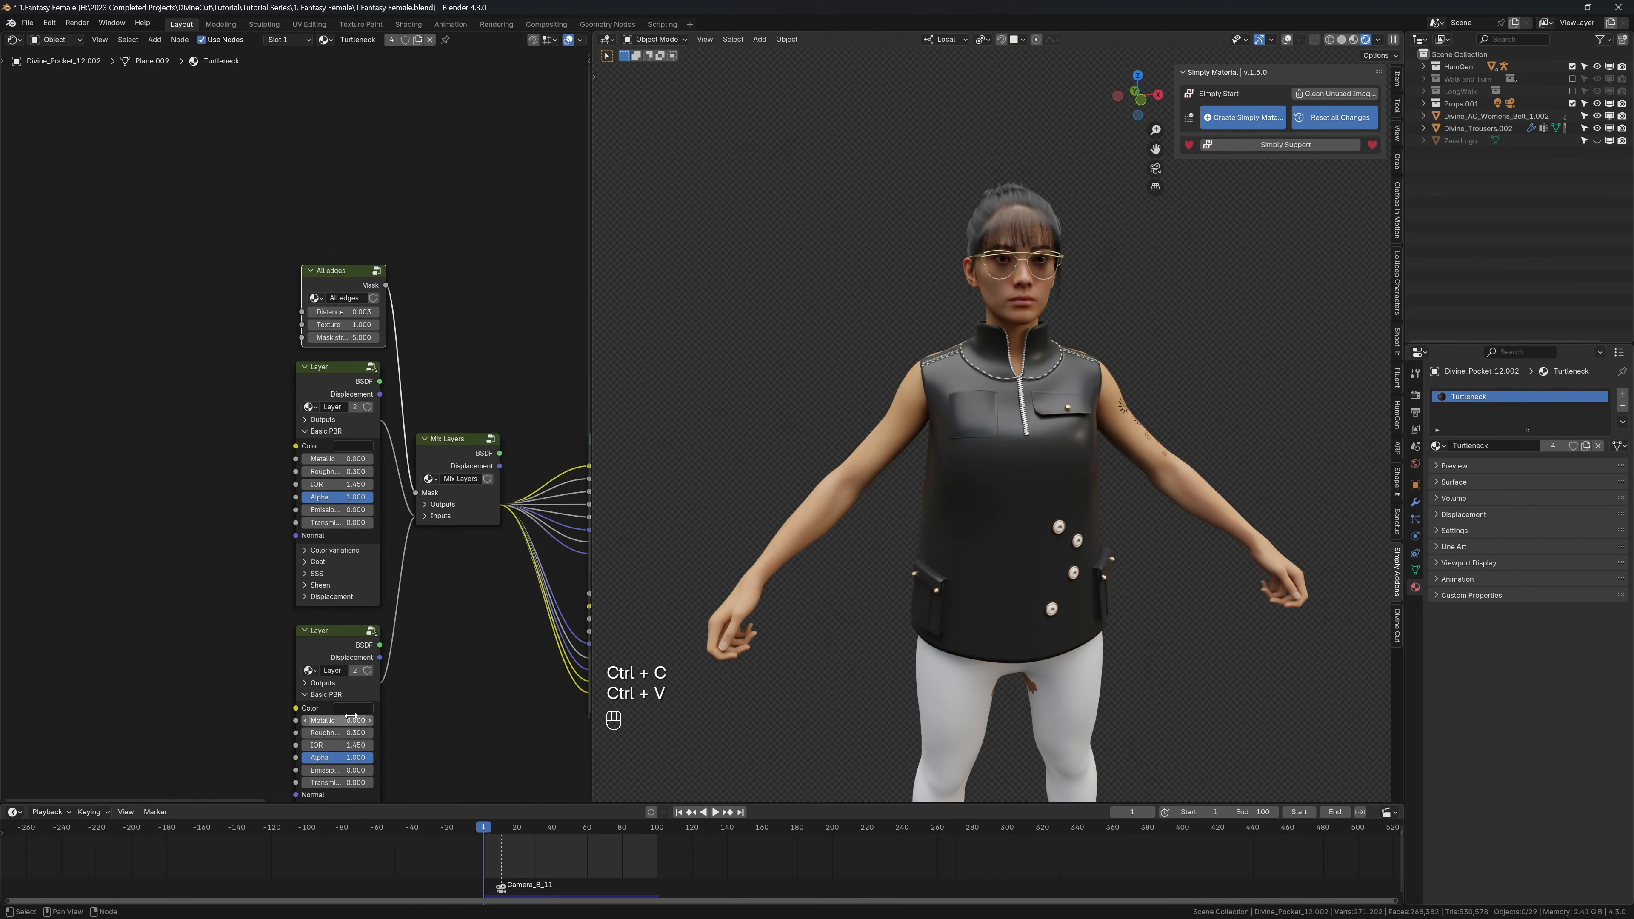
pyautogui.click(353, 713)
pyautogui.moveTo(442, 605); pyautogui.dragTo(444, 581)
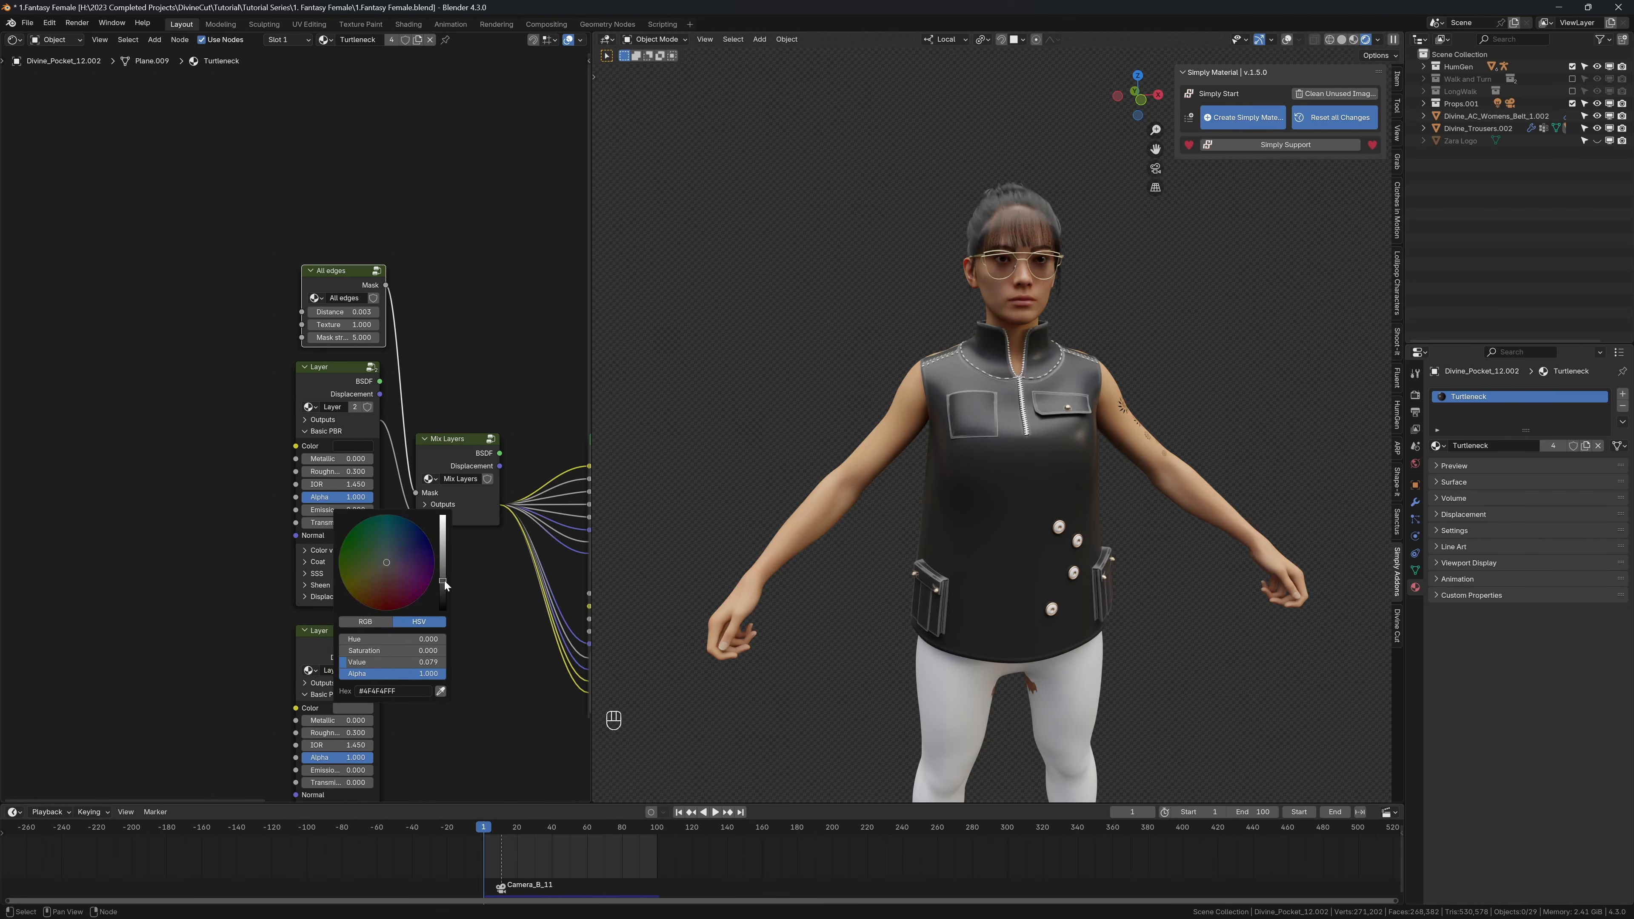
# Step: Set the Roughness of both Layer nodes to 0.8
pyautogui.moveTo(1052, 534); pyautogui.dragTo(1120, 515, button='middle')
pyautogui.moveTo(1071, 444)
pyautogui.keyDown('shift'); pyautogui.mouseDown(button='middle')
pyautogui.moveTo(1019, 522)
pyautogui.moveTo(1053, 439)
pyautogui.mouseUp(button='middle'); pyautogui.keyUp('shift')
pyautogui.scroll(4, 984, 499)
pyautogui.moveTo(505, 464); pyautogui.dragTo(455, 436, button='middle')
pyautogui.moveTo(277, 442); pyautogui.dragTo(309, 443)
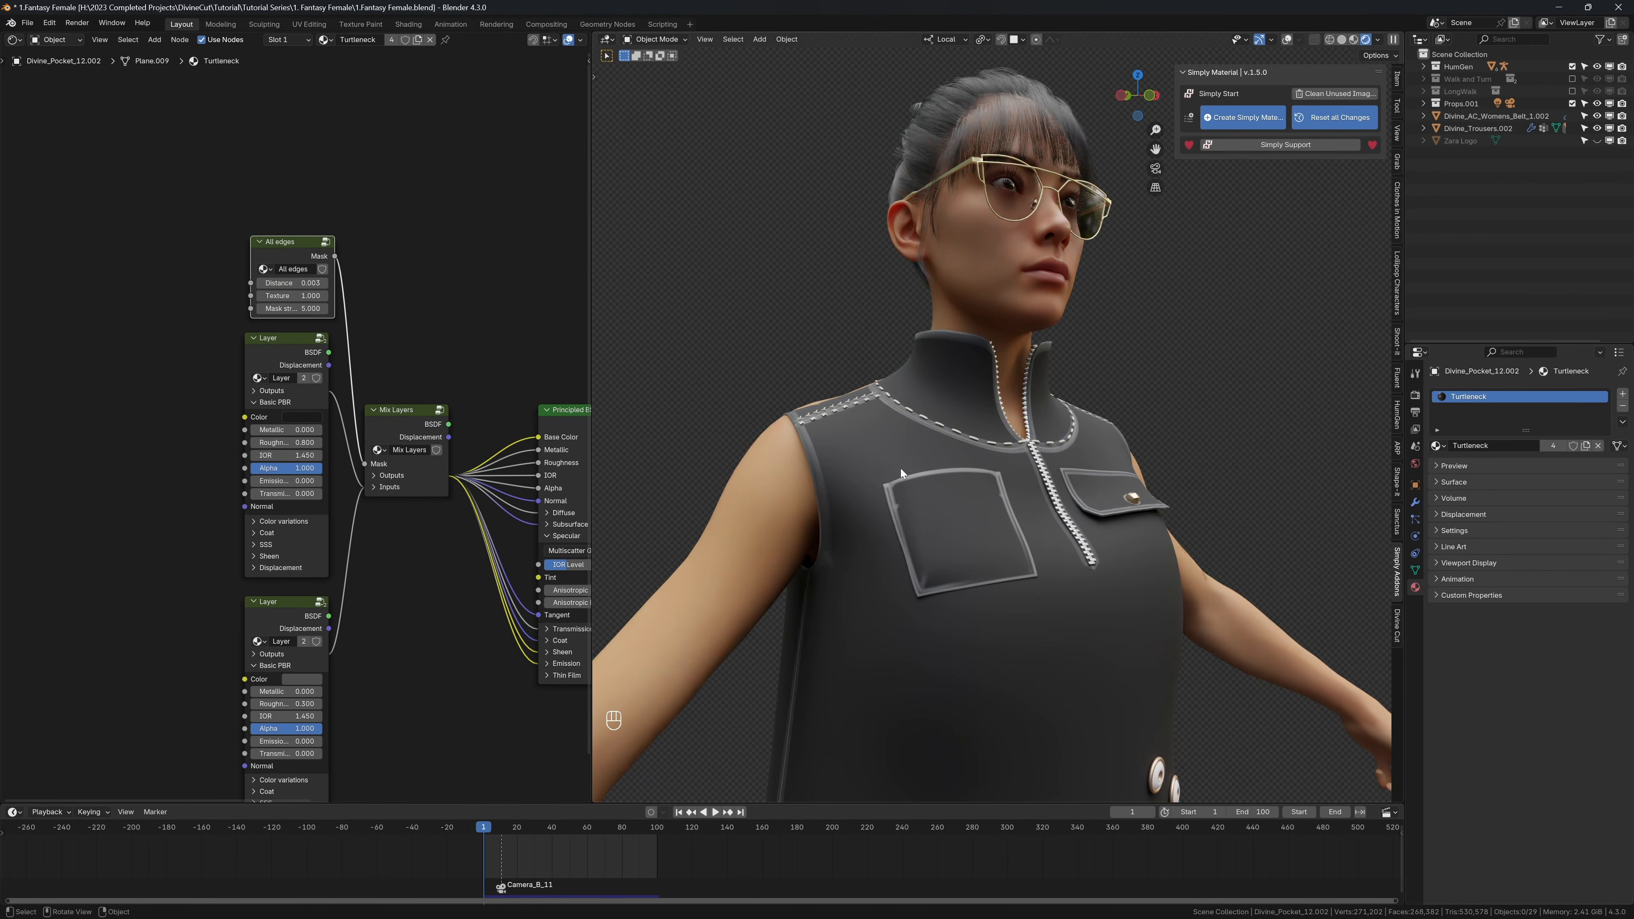
pyautogui.scroll(-3, 900, 469)
pyautogui.moveTo(290, 703); pyautogui.dragTo(321, 703)
pyautogui.scroll(5, 943, 434)
# Step: Show the overlays and add the Grunge 05 node from the Grunges section of Fluent's library
pyautogui.keyDown('shift'); pyautogui.moveTo(924, 419); pyautogui.dragTo(992, 449, button='middle'); pyautogui.keyUp('shift')
pyautogui.hotkey('shift', 'alt', 'z')
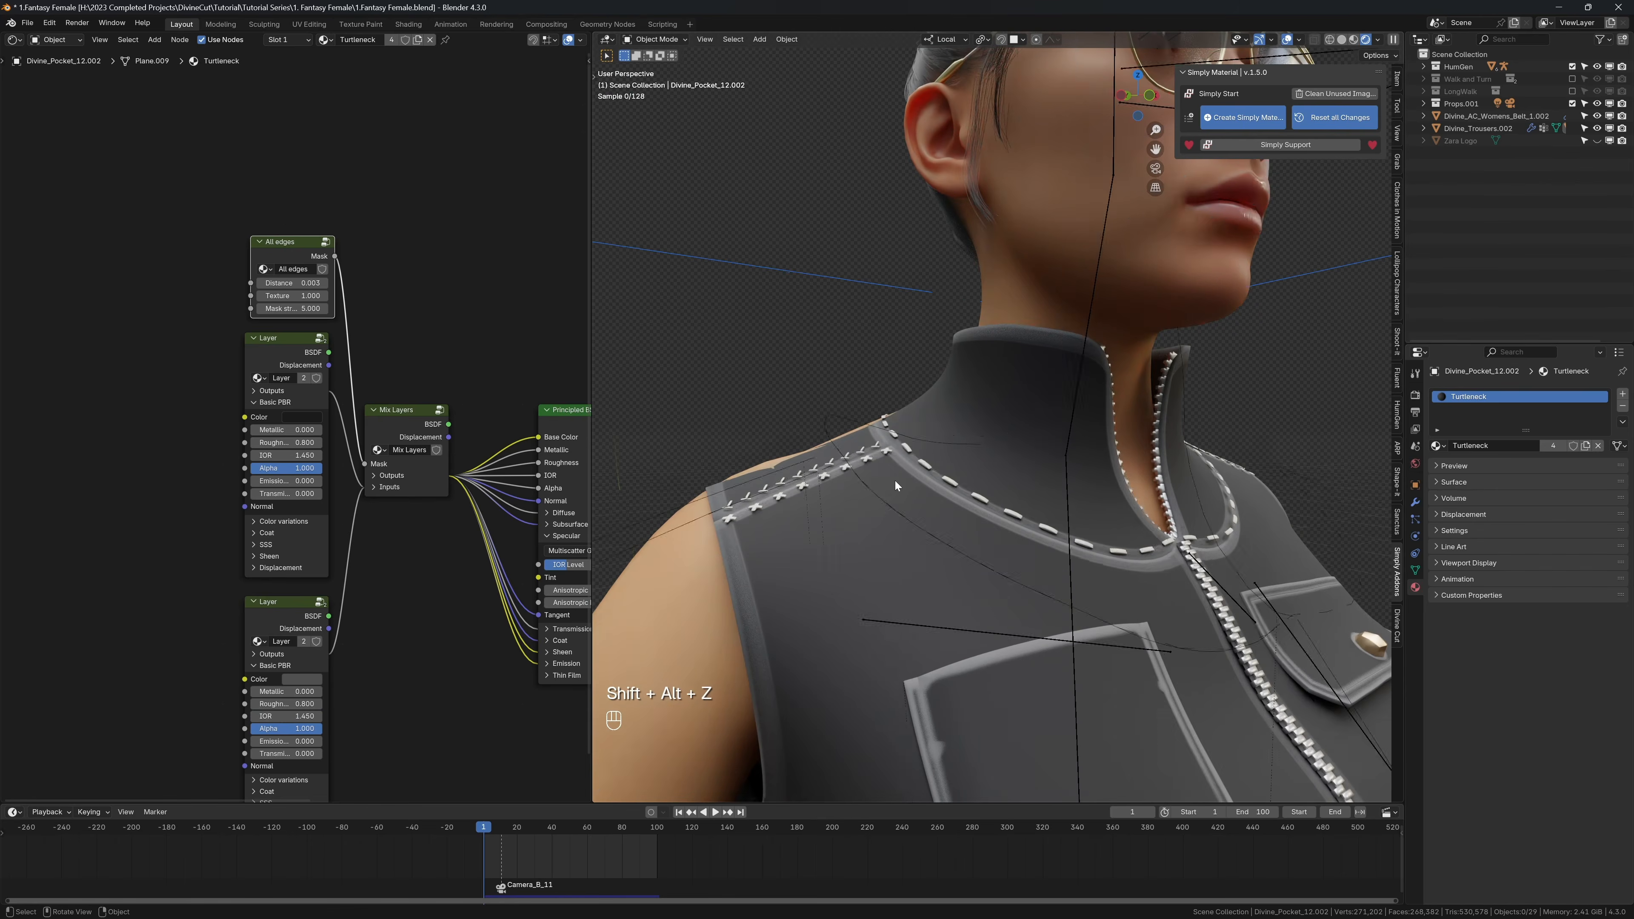
pyautogui.scroll(3, 798, 481)
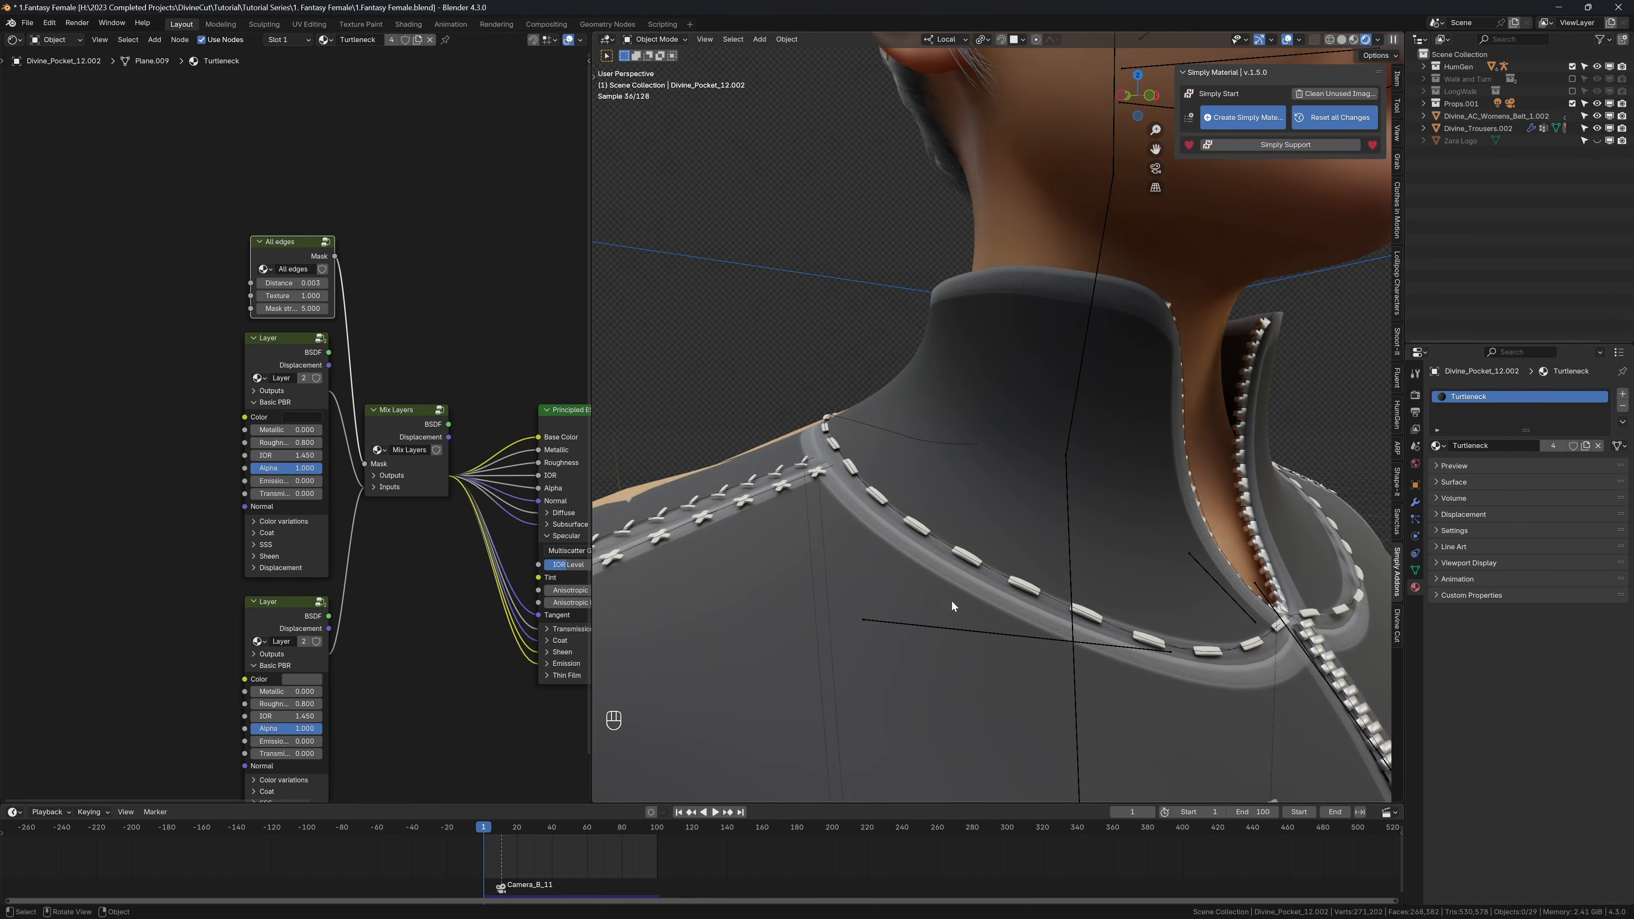
pyautogui.press('f')
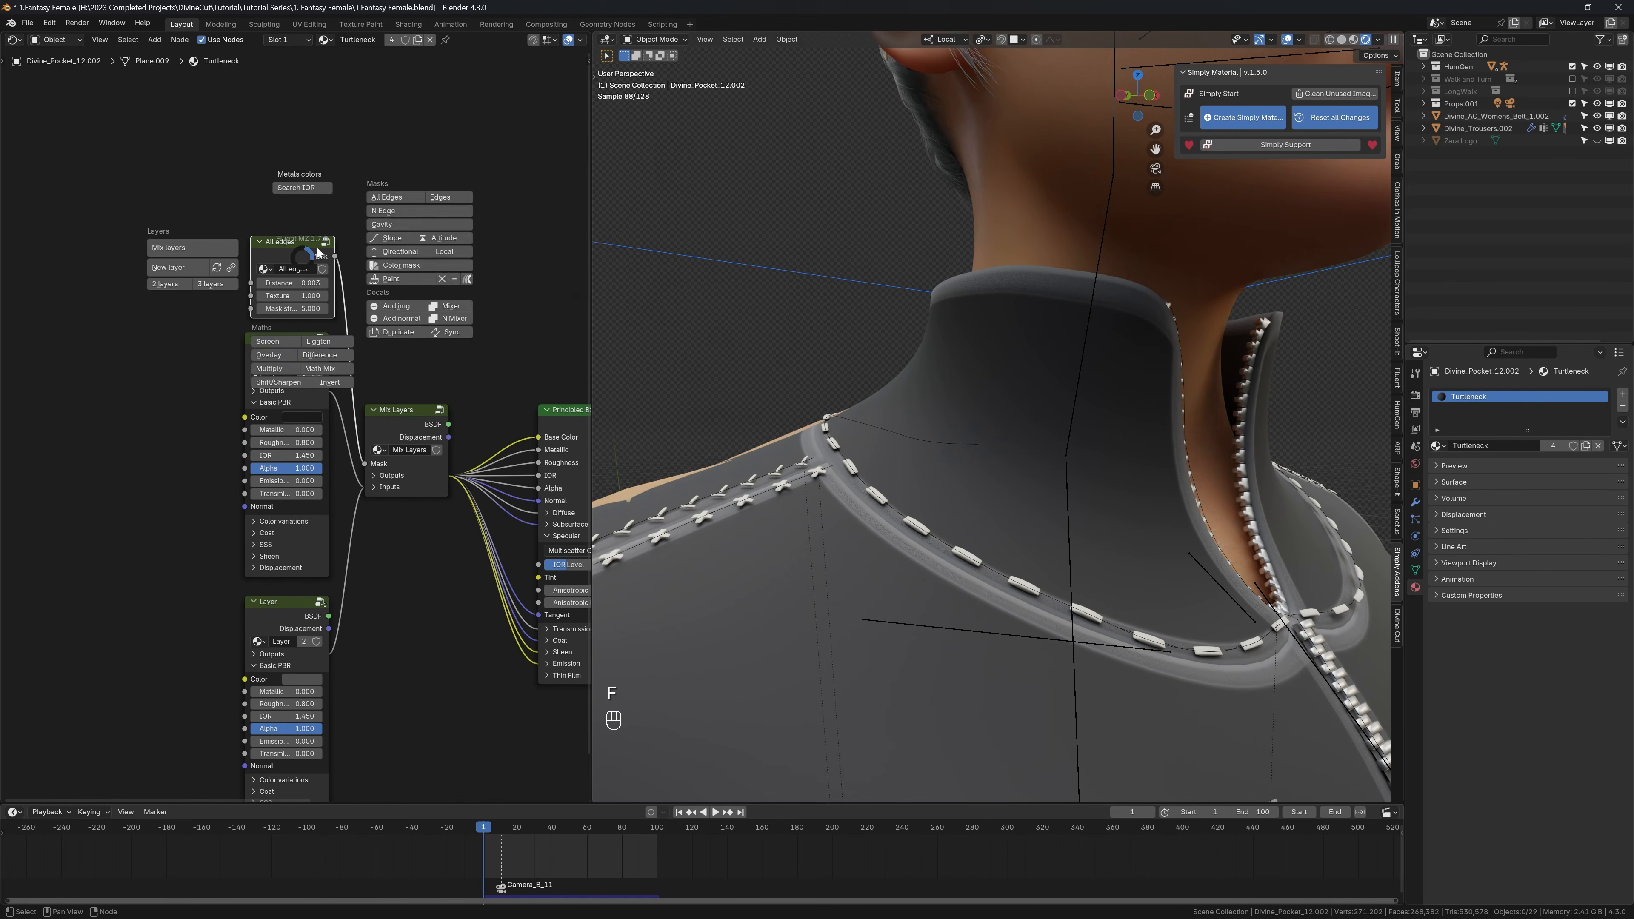
pyautogui.press('n')
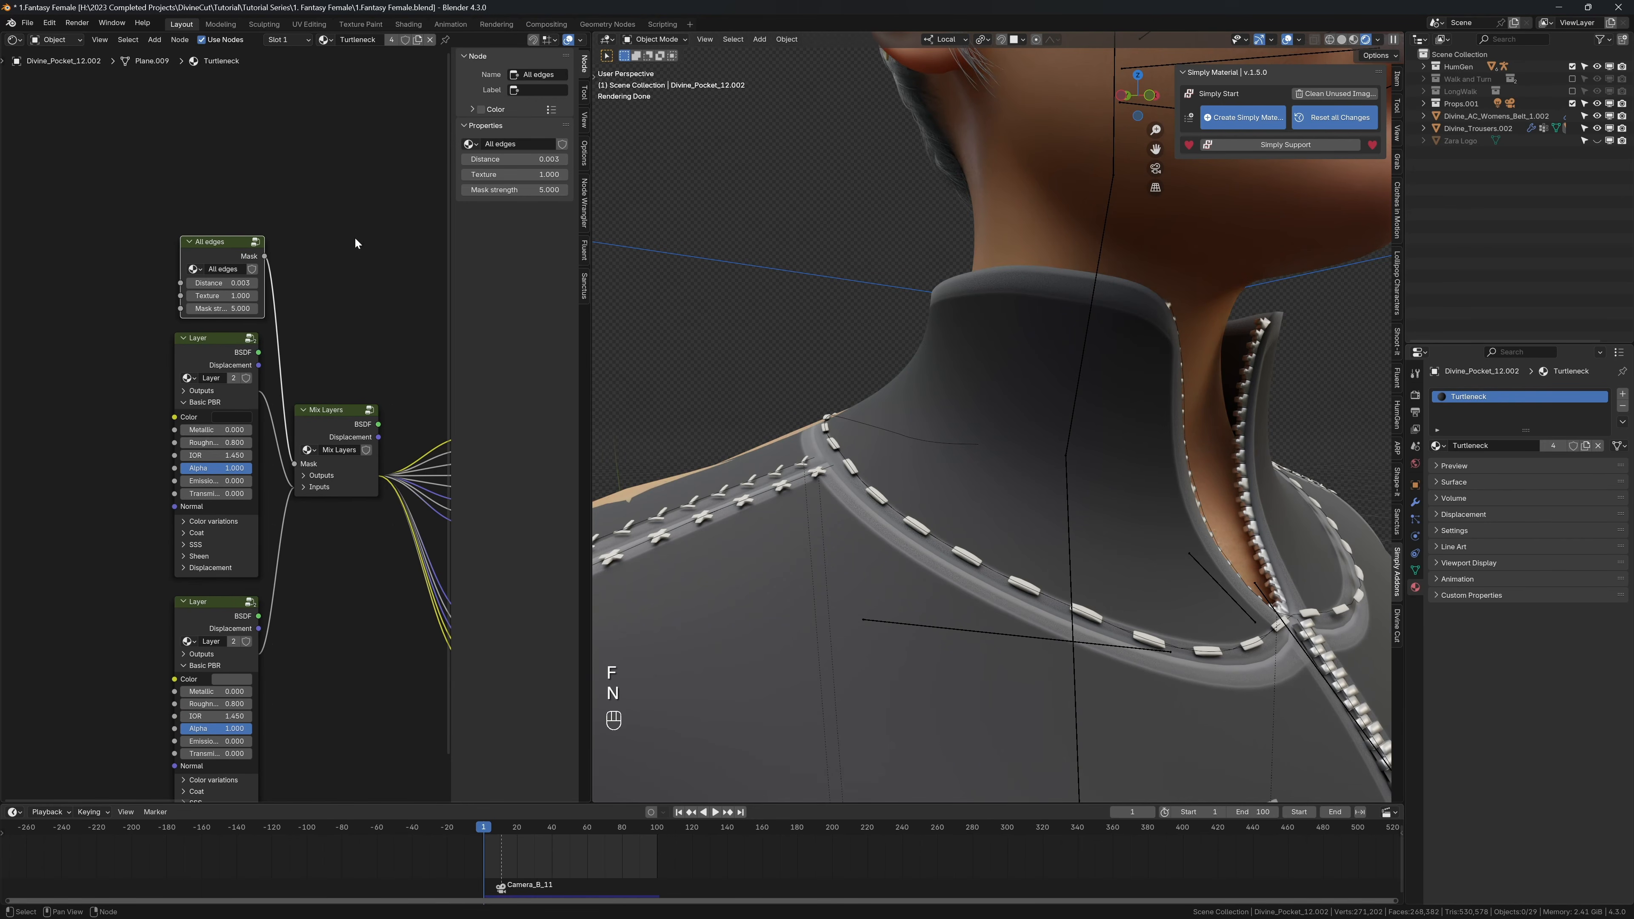
pyautogui.click(586, 251)
pyautogui.click(514, 257)
pyautogui.click(520, 309)
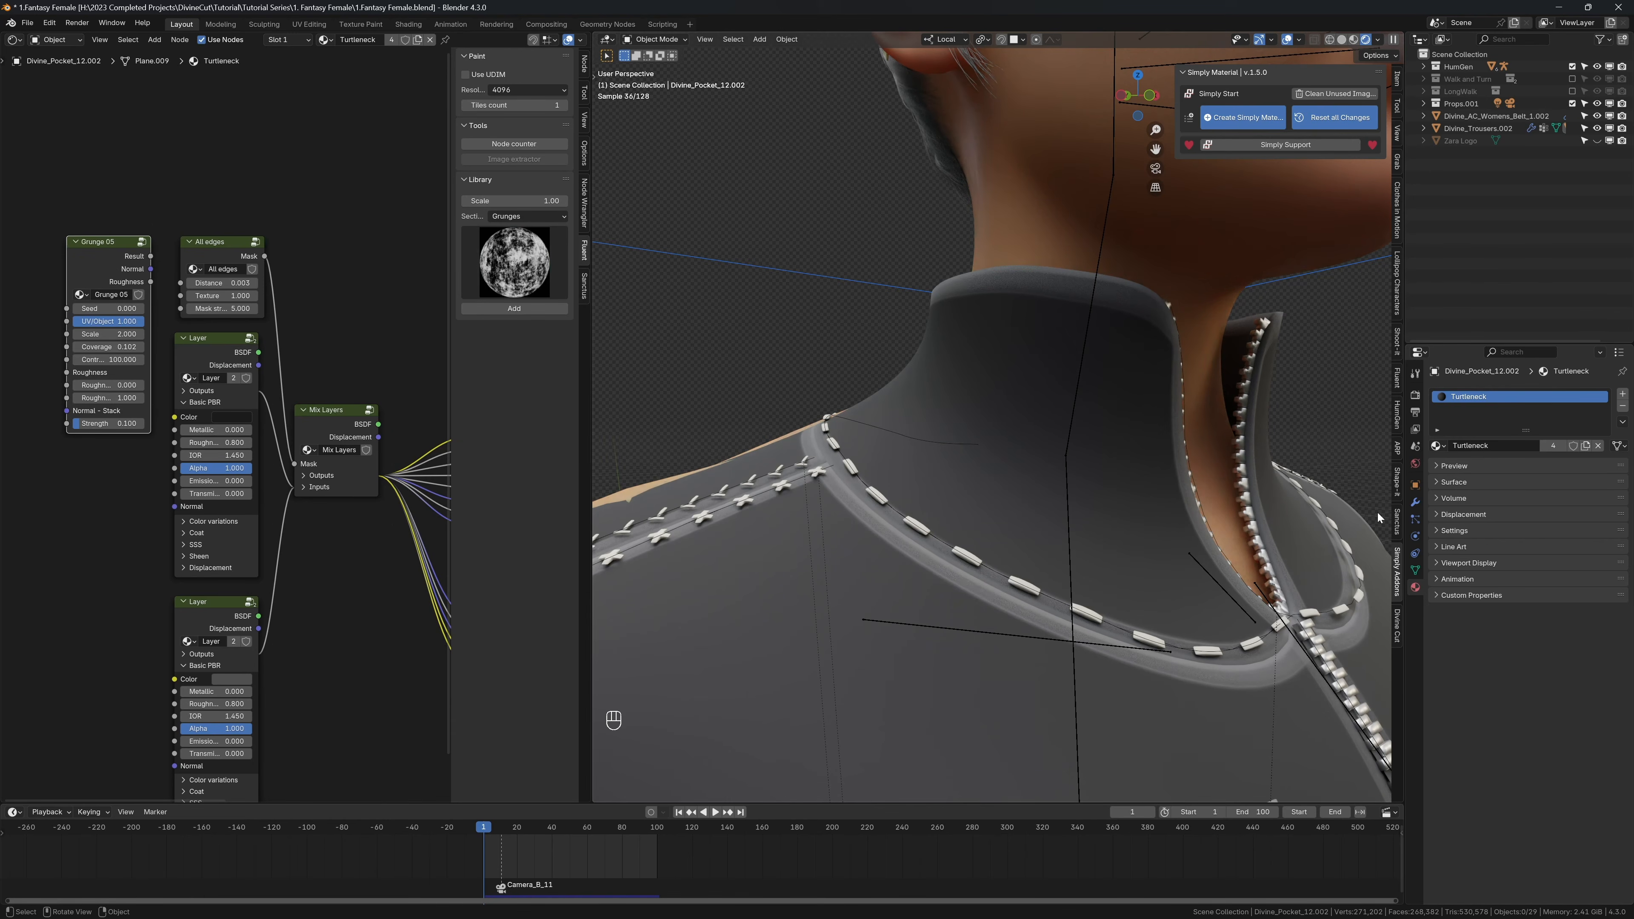
# Step: Turn off the viewport display of the shirt's Smooth by Angle modifier
pyautogui.click(1416, 501)
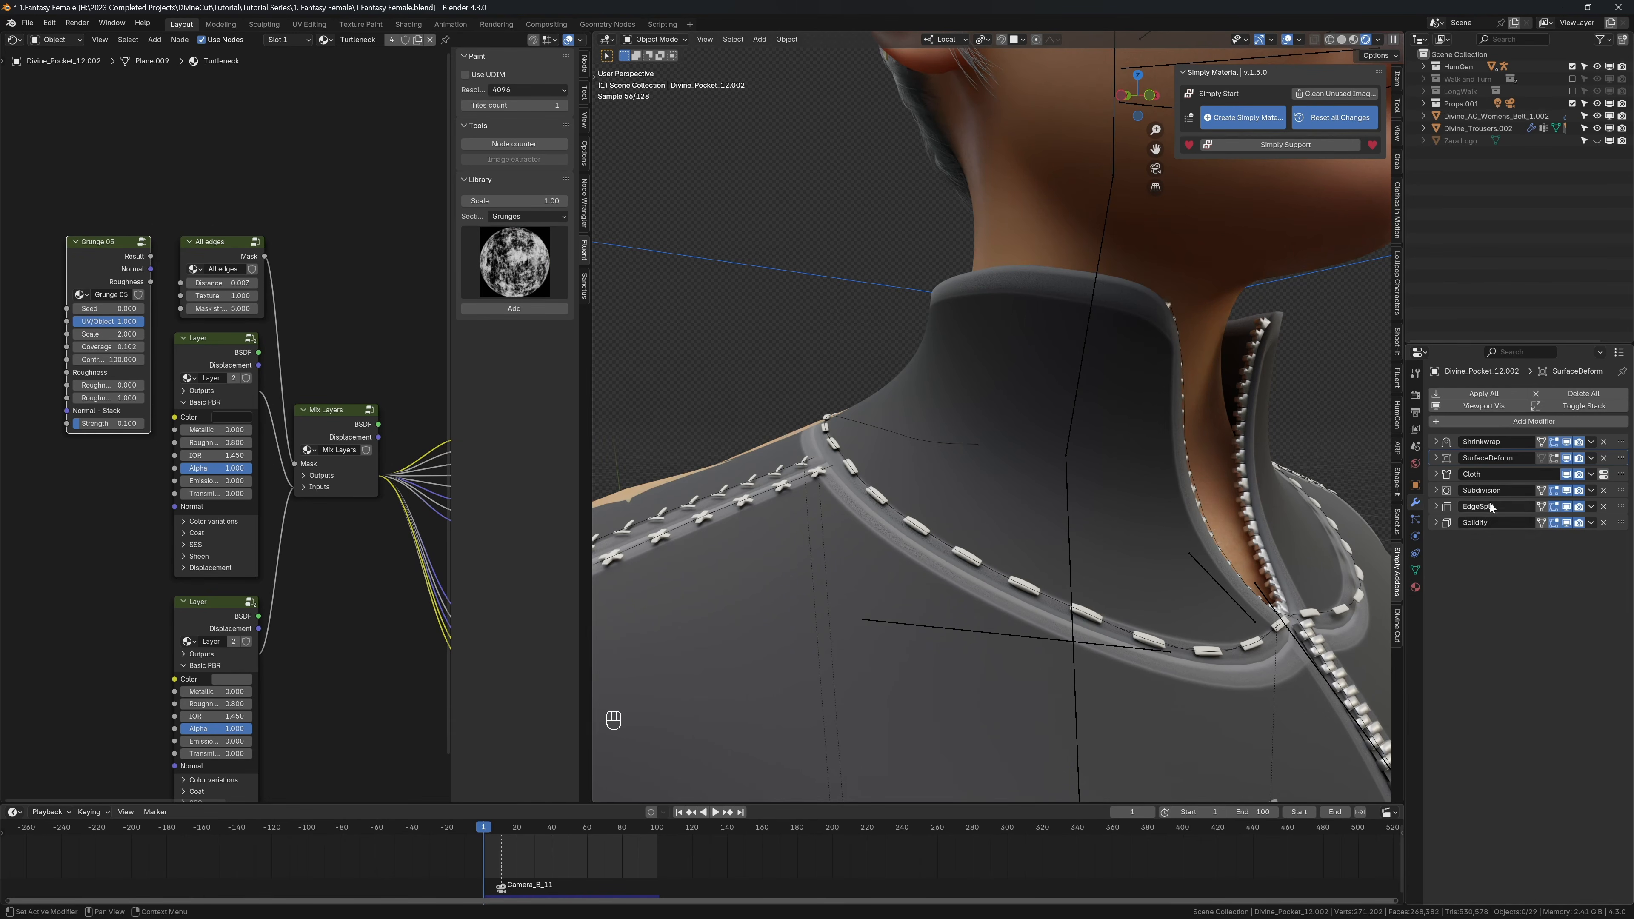
pyautogui.click(771, 516)
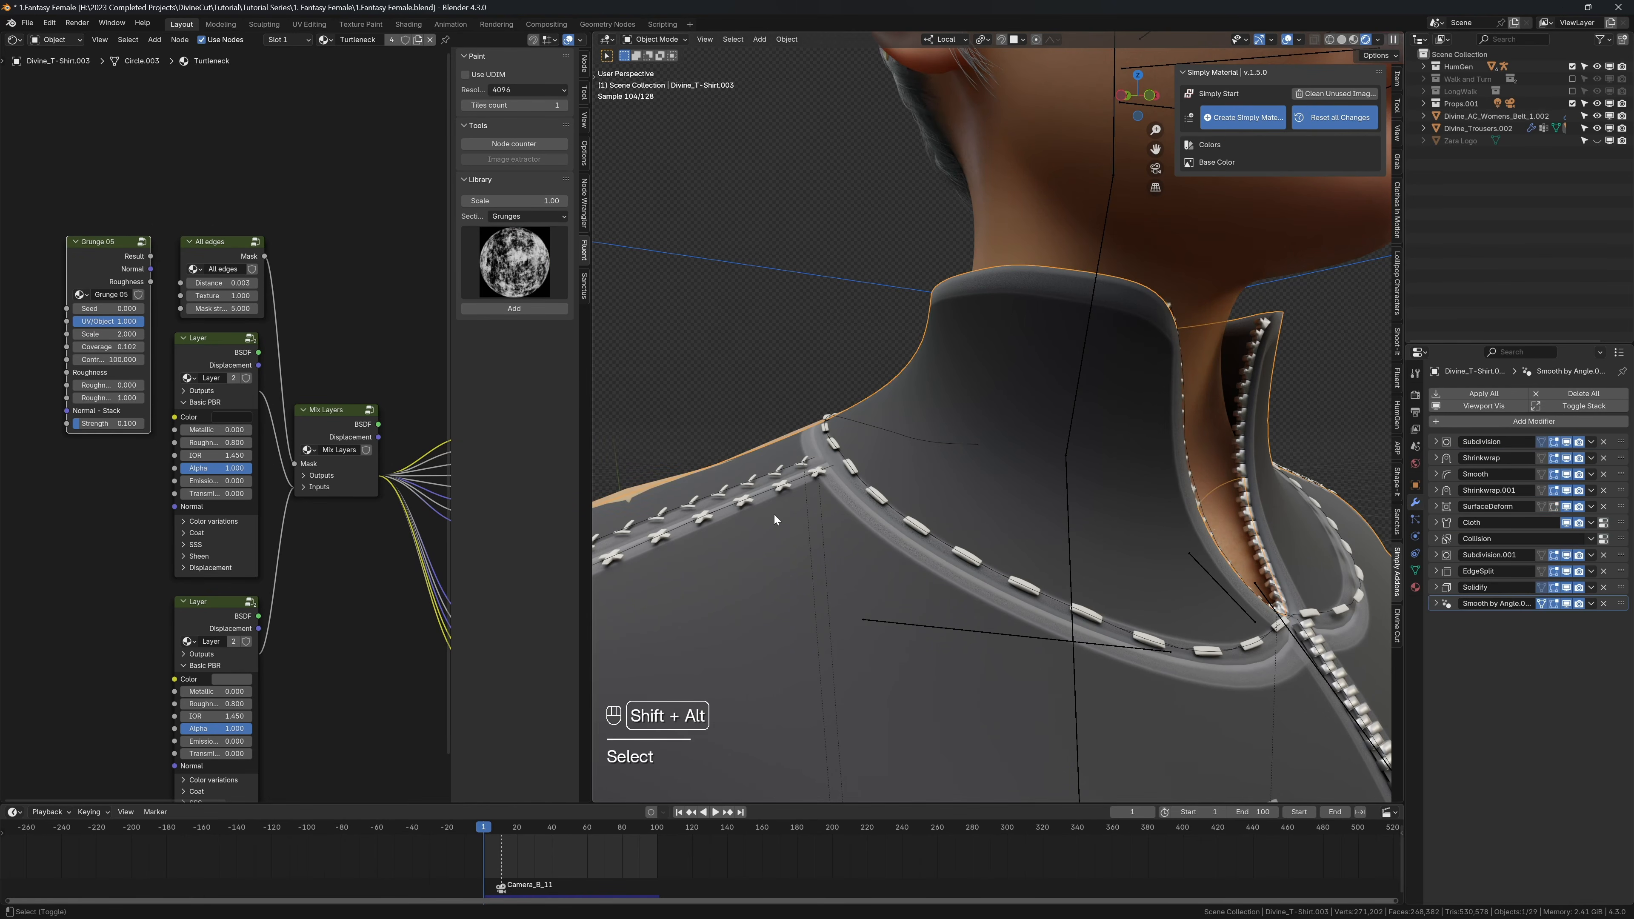
pyautogui.click(1566, 604)
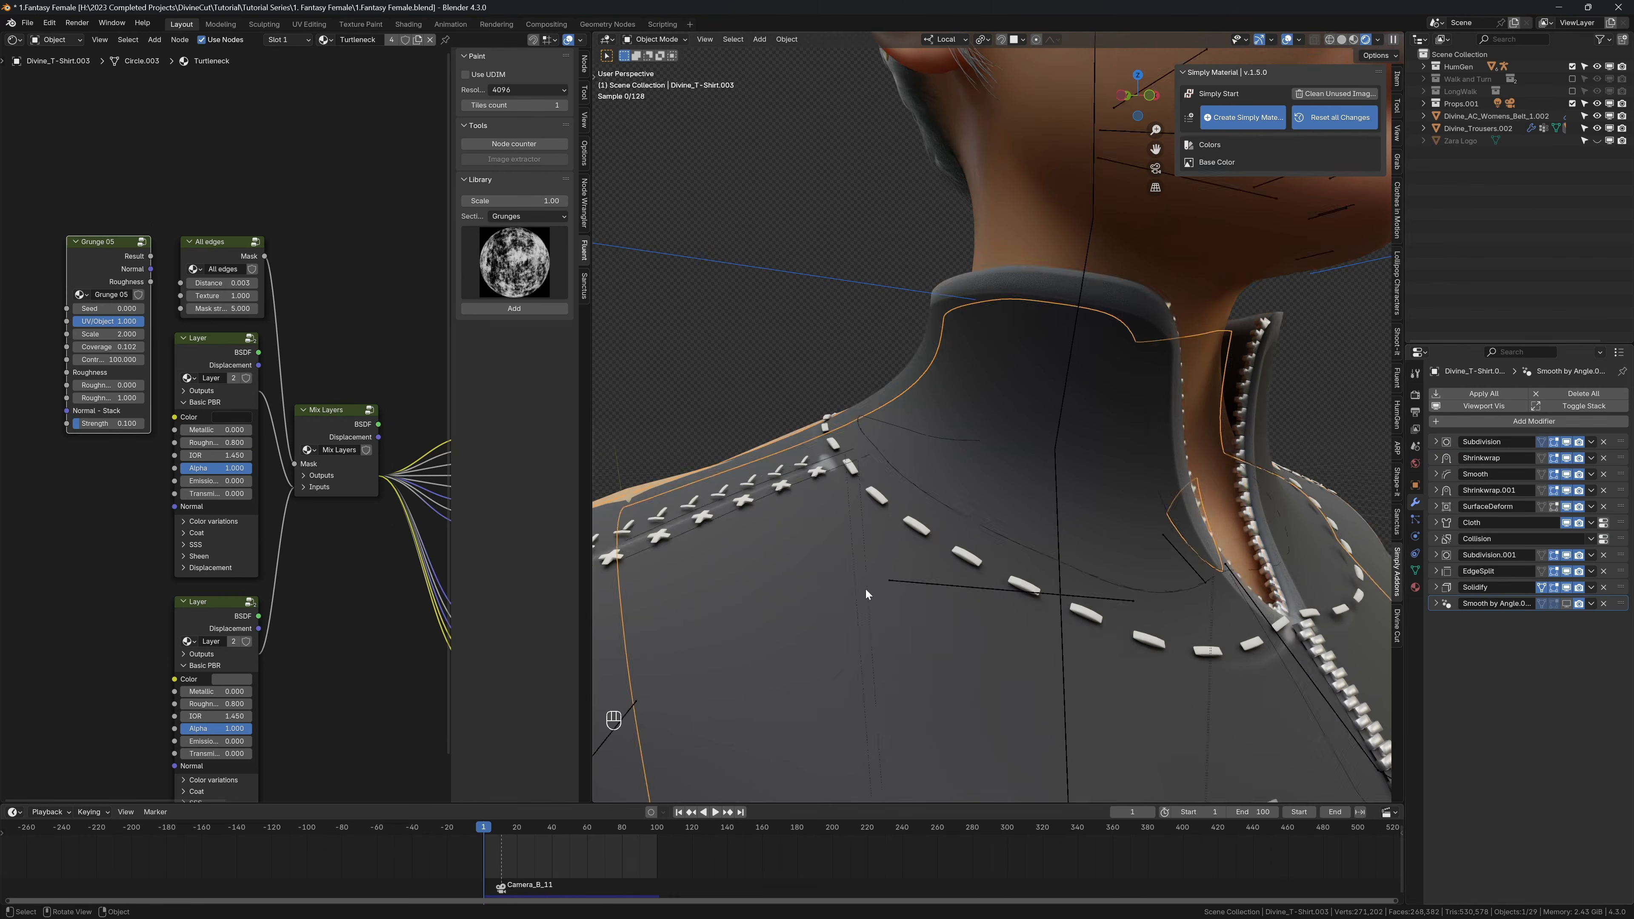
pyautogui.scroll(-1, 865, 589)
pyautogui.keyDown('shift'); pyautogui.moveTo(865, 589); pyautogui.dragTo(920, 606, button='middle'); pyautogui.keyUp('shift')
# Step: Connect Grunge 05's Result output to the Texture input of the All edges mask and hide the overlays
pyautogui.moveTo(152, 256); pyautogui.dragTo(180, 296)
pyautogui.keyDown('shift'); pyautogui.moveTo(754, 348); pyautogui.dragTo(817, 432, button='middle'); pyautogui.keyUp('shift')
pyautogui.scroll(-4, 829, 433)
pyautogui.moveTo(1055, 447); pyautogui.dragTo(933, 413, button='middle')
pyautogui.hotkey('shift', 'alt', 'z')
pyautogui.scroll(-3, 1040, 401)
pyautogui.moveTo(1090, 393); pyautogui.dragTo(1111, 429, button='middle')
pyautogui.scroll(-3, 1080, 443)
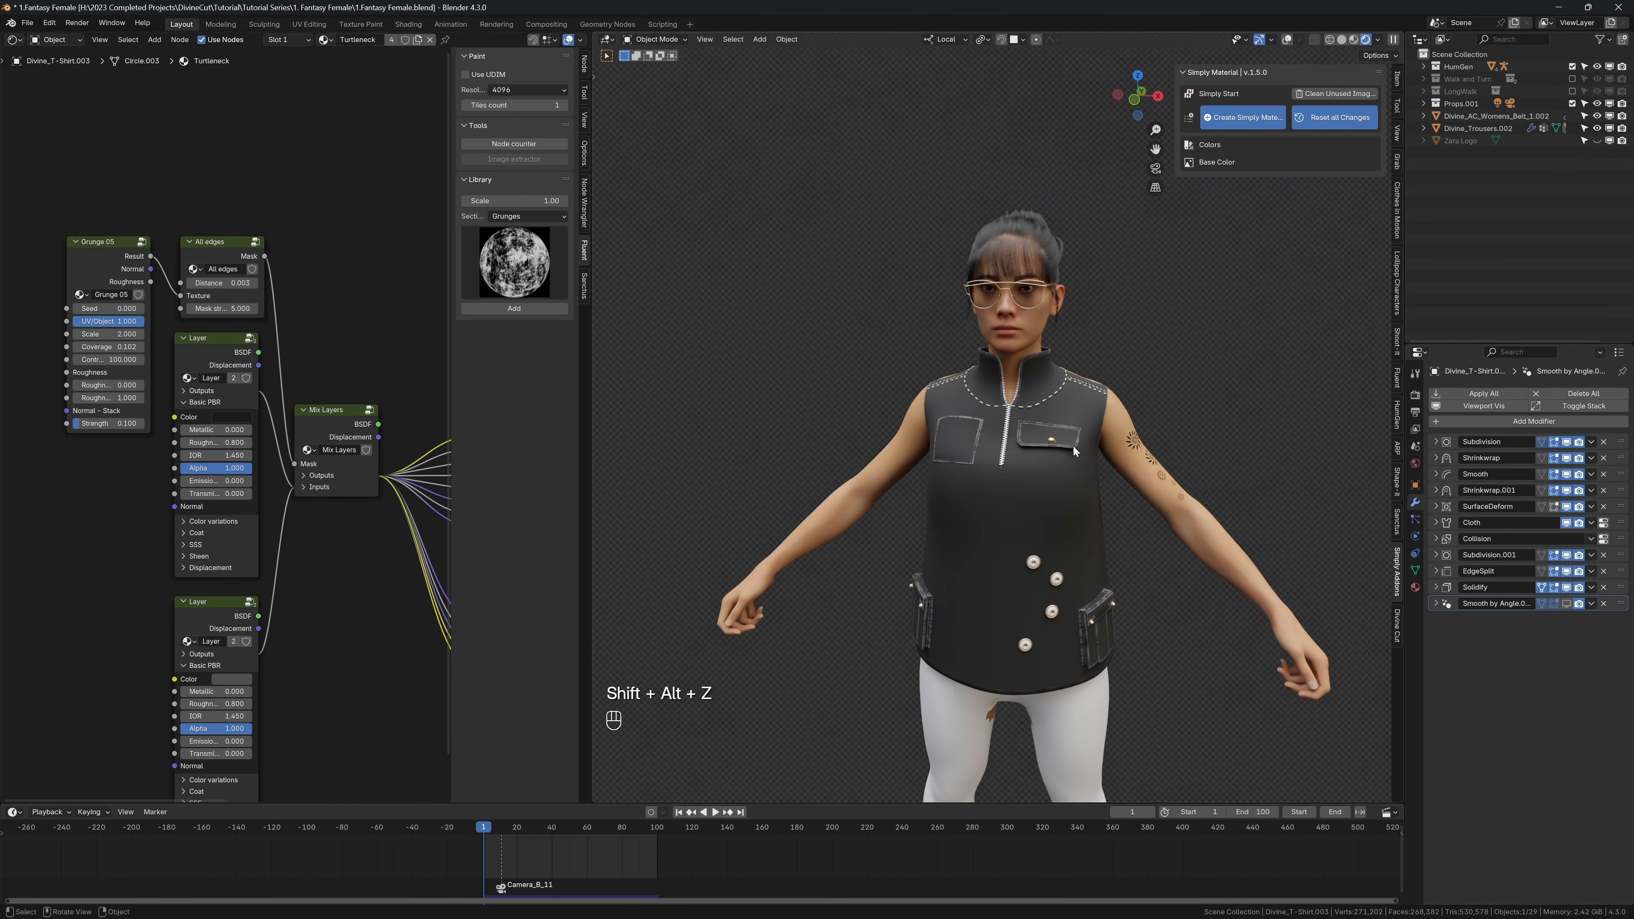
# Step: Set the timeline's start frame to 11 and jump to it
pyautogui.doubleClick(1195, 808)
pyautogui.write('11')
pyautogui.press('Return')
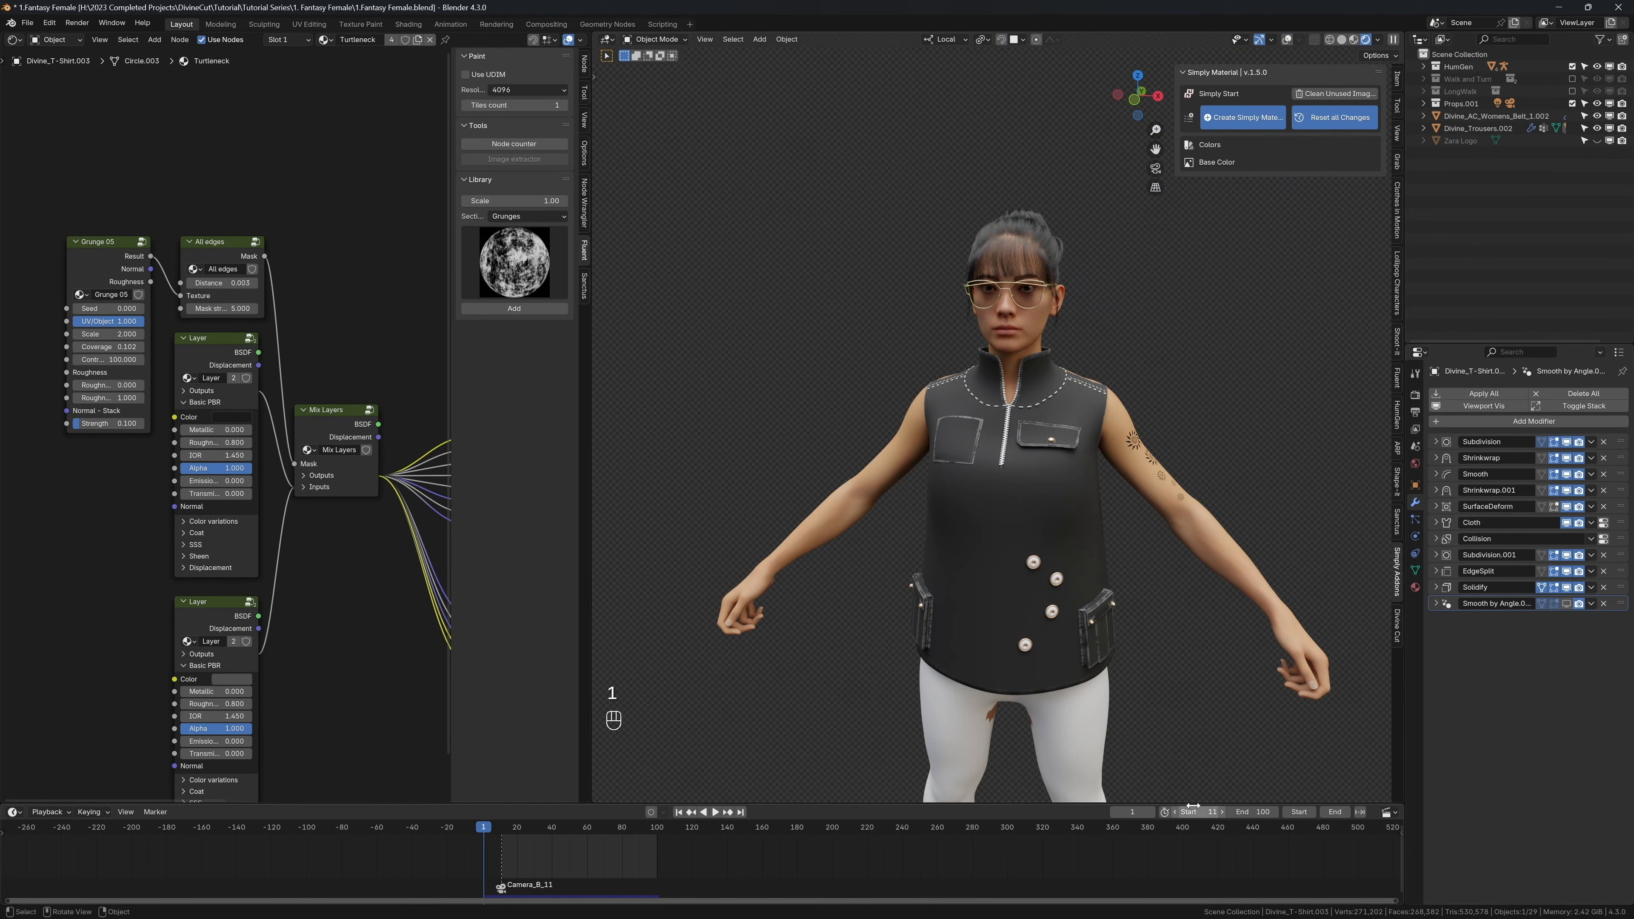
pyautogui.hotkey('shift', 'Left')
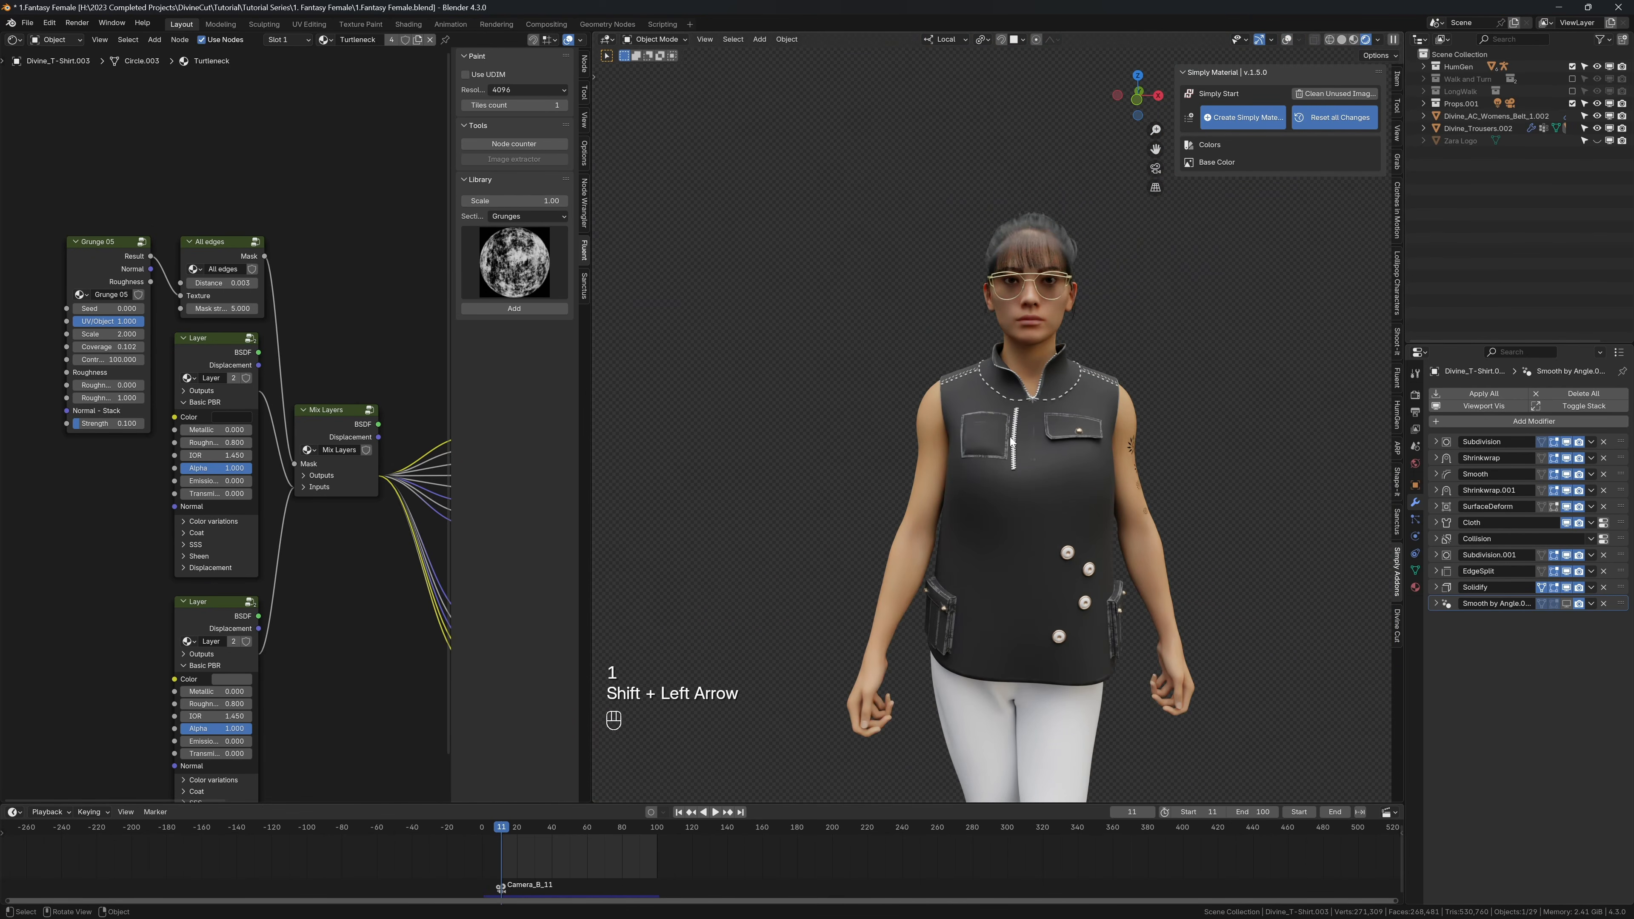
# Step: Return to frame 1, show the overlays and bind the front zipper thread to the shirt with Divine Cut
pyautogui.scroll(4, 1010, 441)
pyautogui.doubleClick(1132, 812)
pyautogui.write('1')
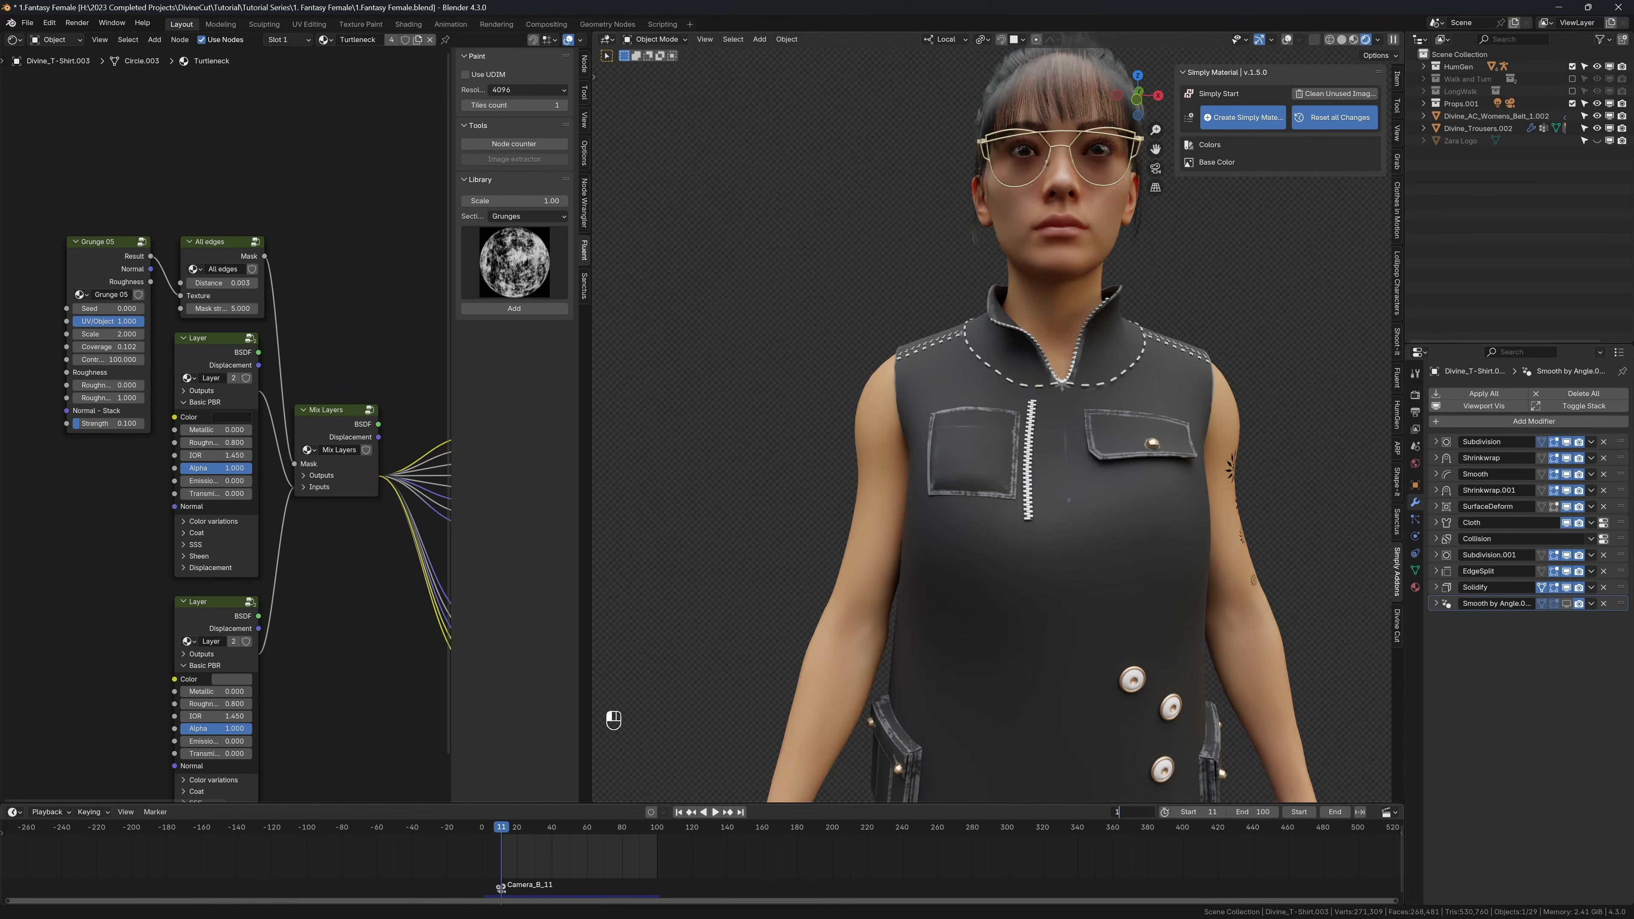
pyautogui.press('Return')
pyautogui.hotkey('shift', 'alt', 'z')
pyautogui.click(1035, 462)
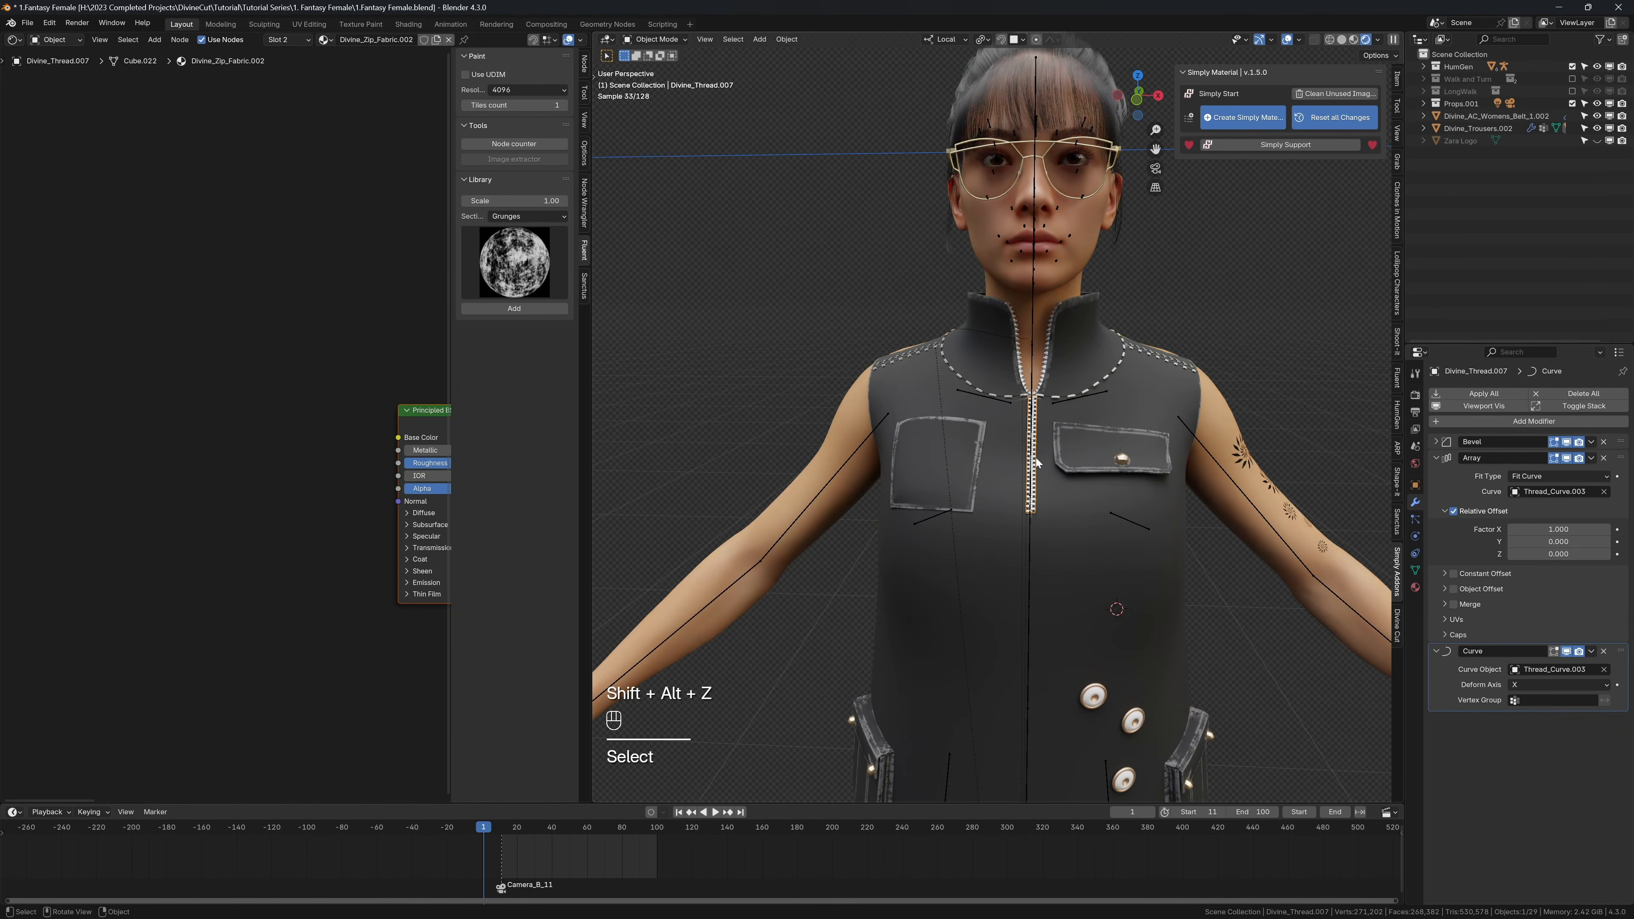
pyautogui.press('n')
pyautogui.press('n')
pyautogui.click(1397, 625)
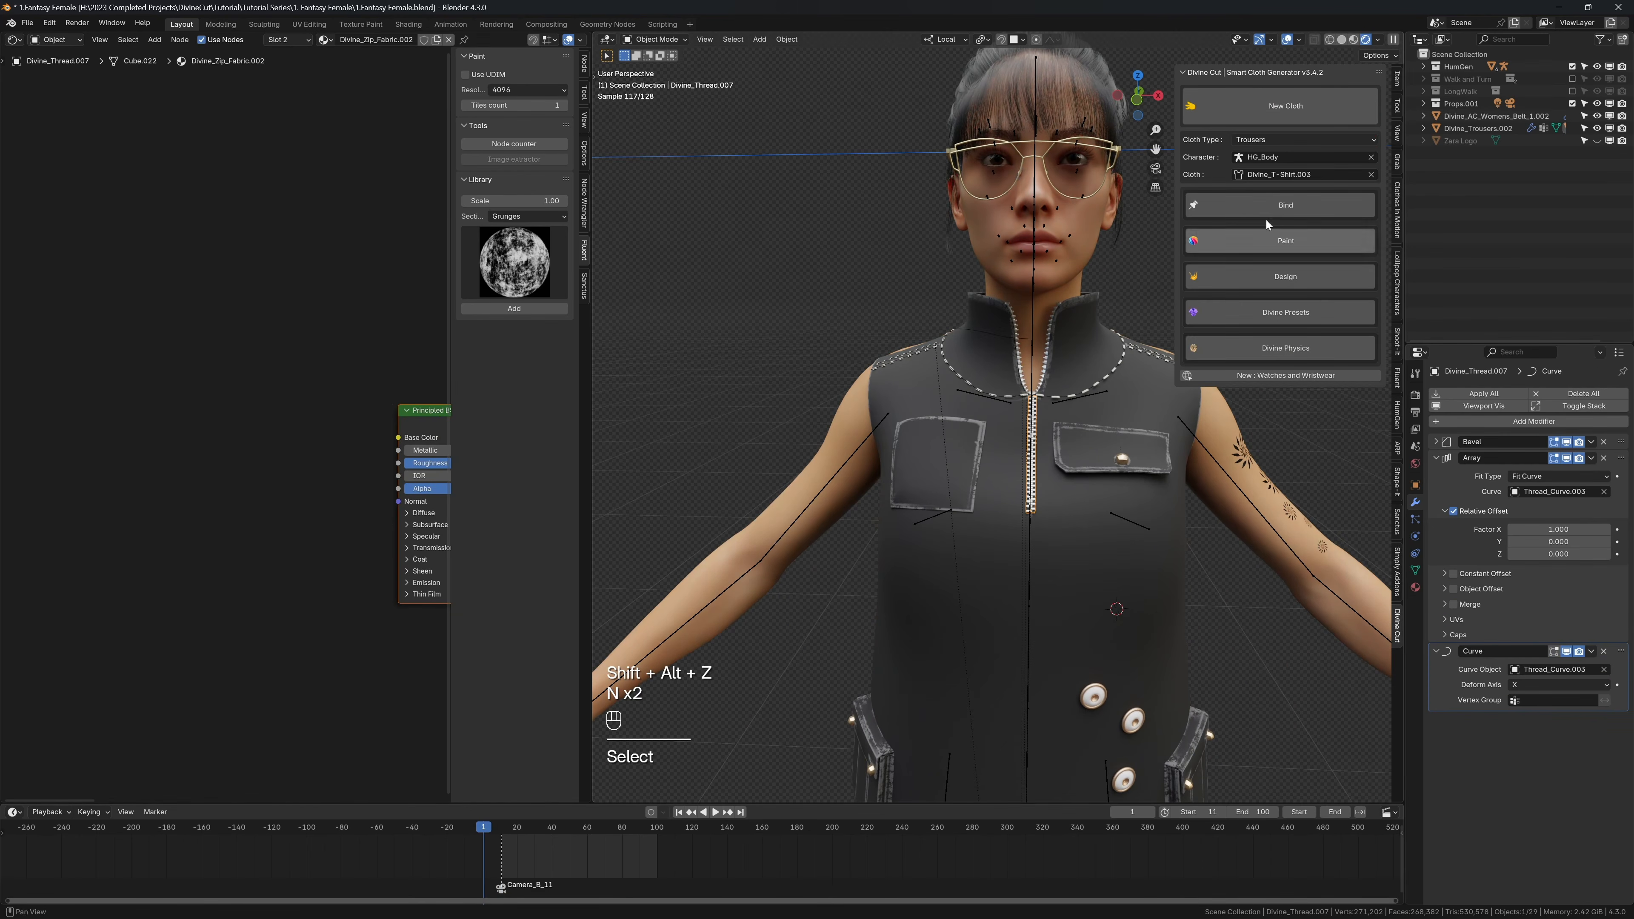
pyautogui.click(1259, 196)
pyautogui.press('n')
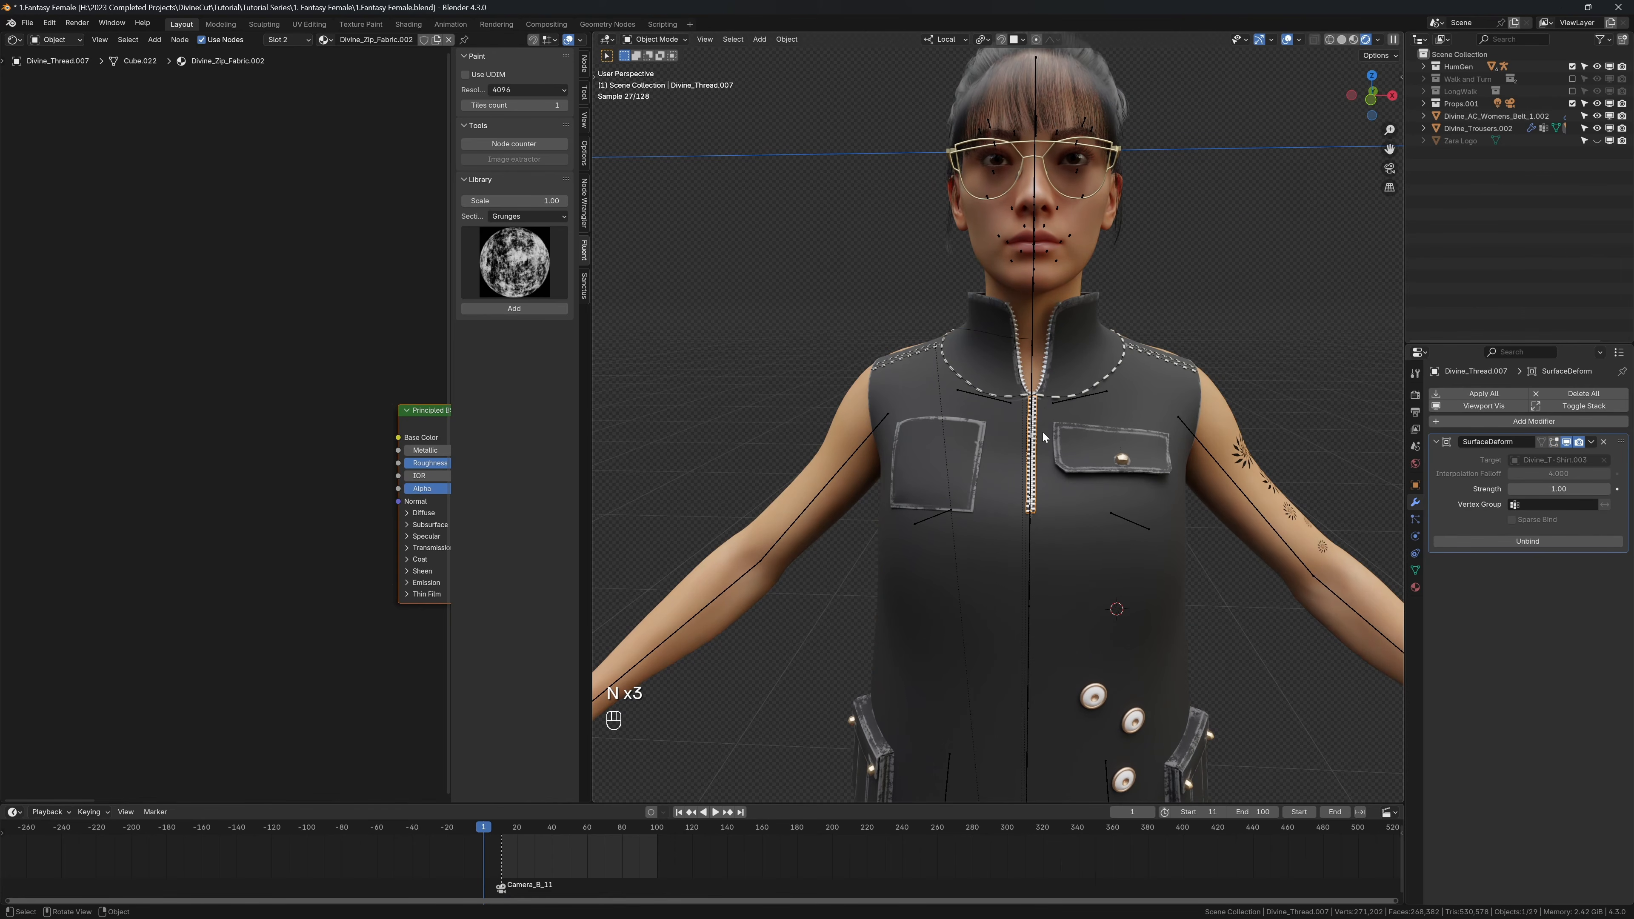
# Step: Hide the overlays and play the walk animation from the start frame to check how the zipper follows the shirt
pyautogui.hotkey('shift', 'Left')
pyautogui.hotkey('shift', 'alt', 'z')
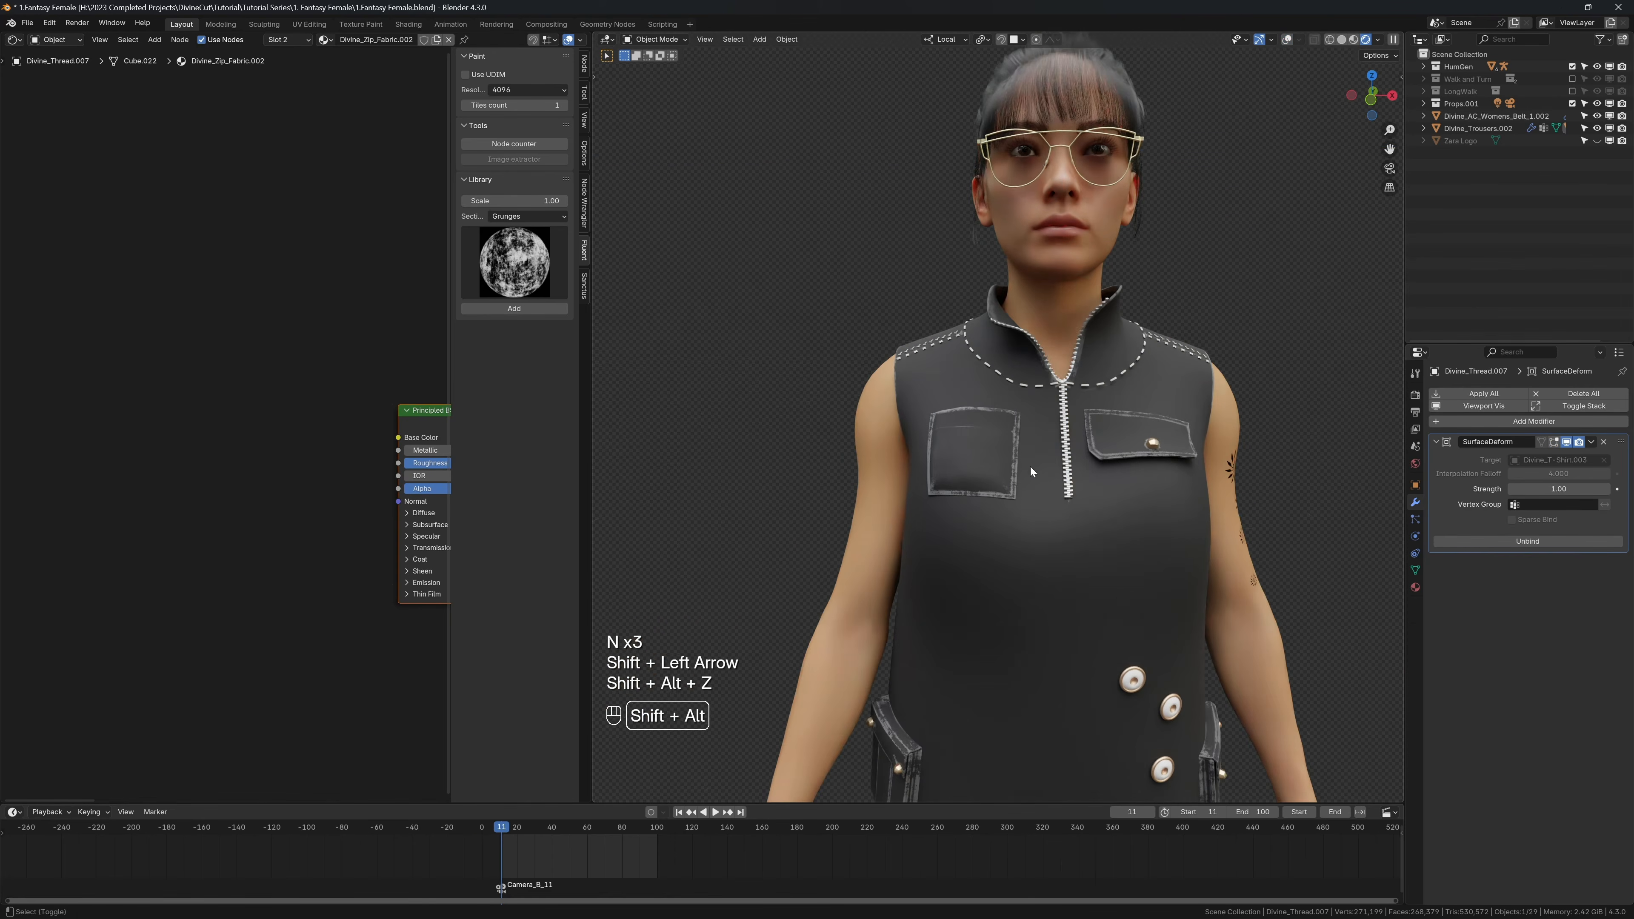
pyautogui.scroll(-4, 1077, 460)
pyautogui.hotkey('shift', 'space')
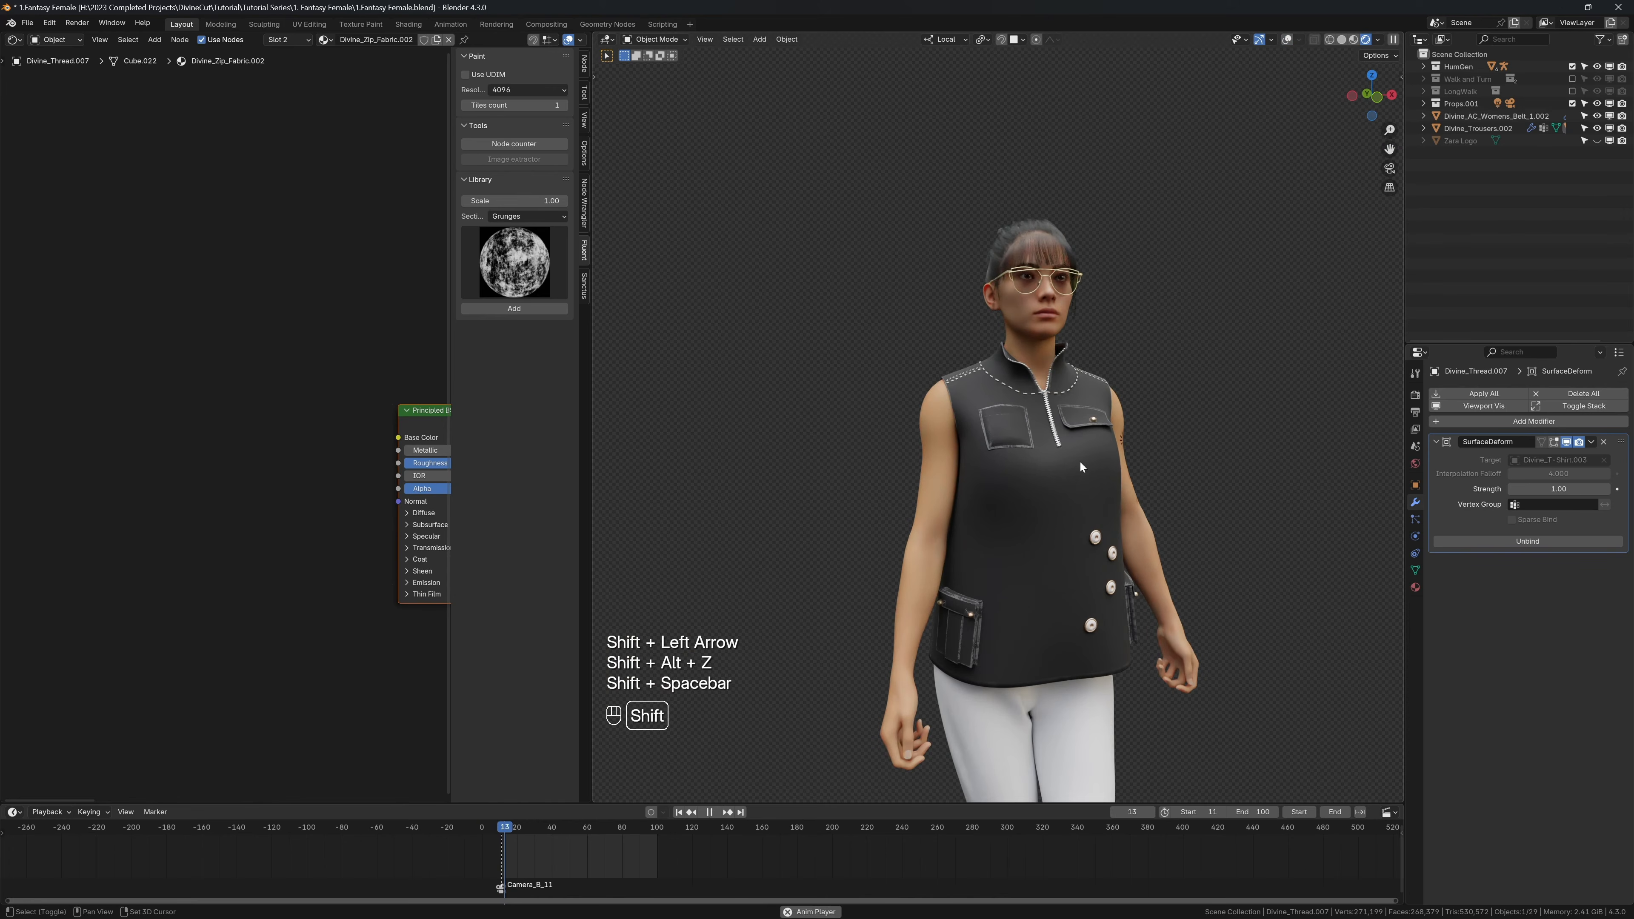
pyautogui.hotkey('shift', 'space')
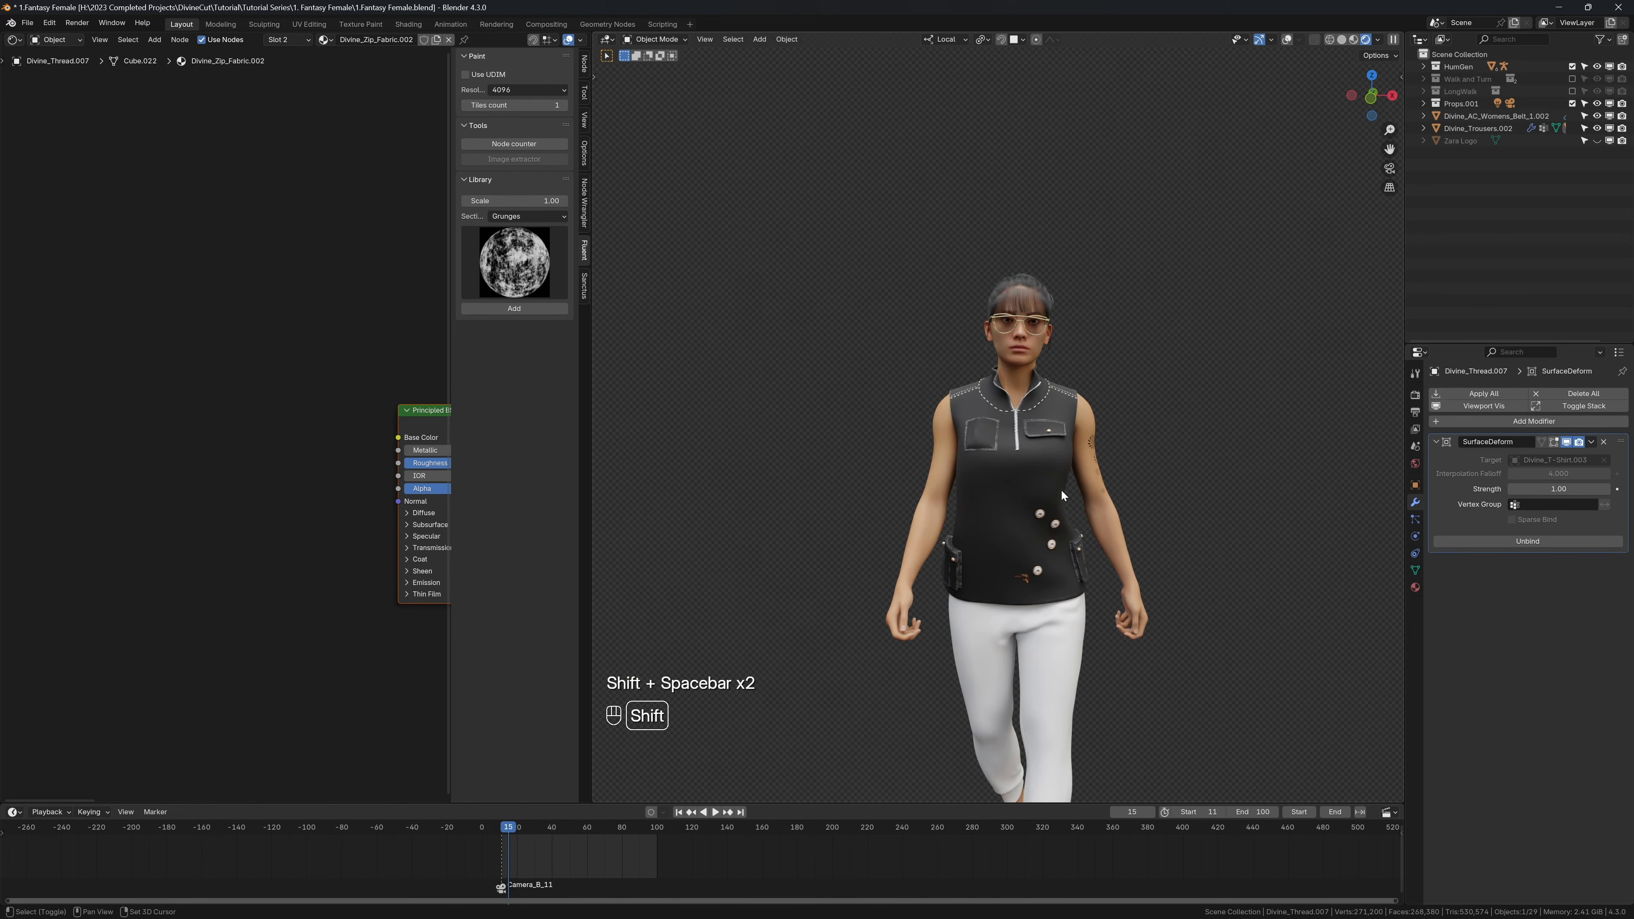
pyautogui.hotkey('shift', 'space')
pyautogui.hotkey('shift', 'space')
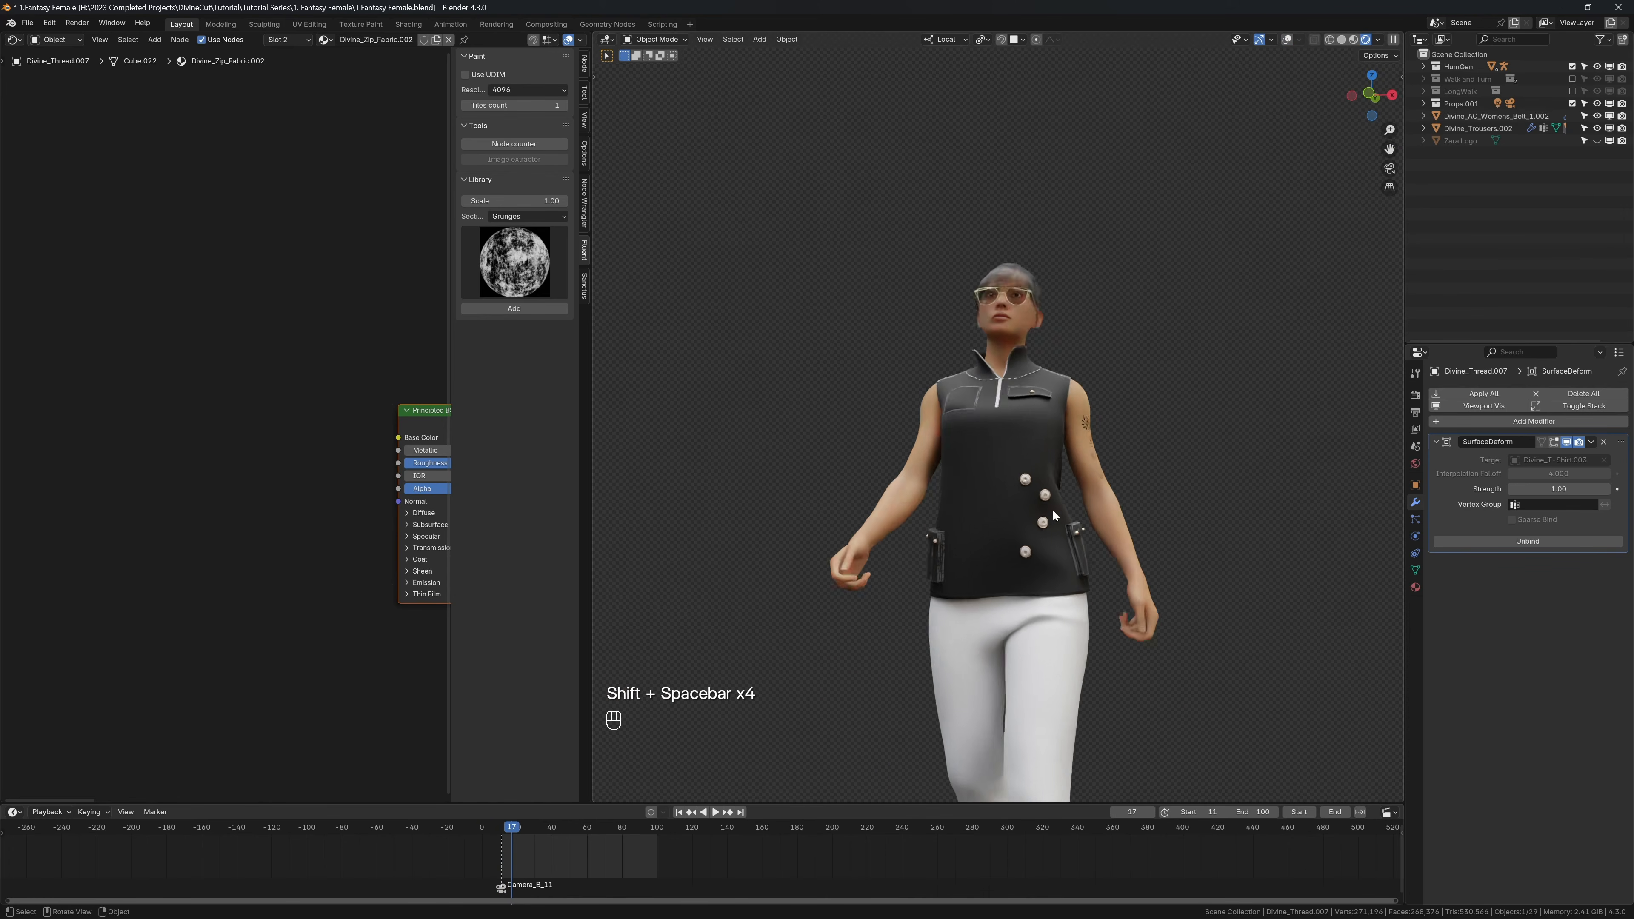
# Step: Replay the animation in solid shading, check the zipper in wireframe and rendered shading, and inspect it up close with overlays hidden
pyautogui.press('z')
pyautogui.click(1102, 507)
pyautogui.hotkey('shift', 'alt', 'z')
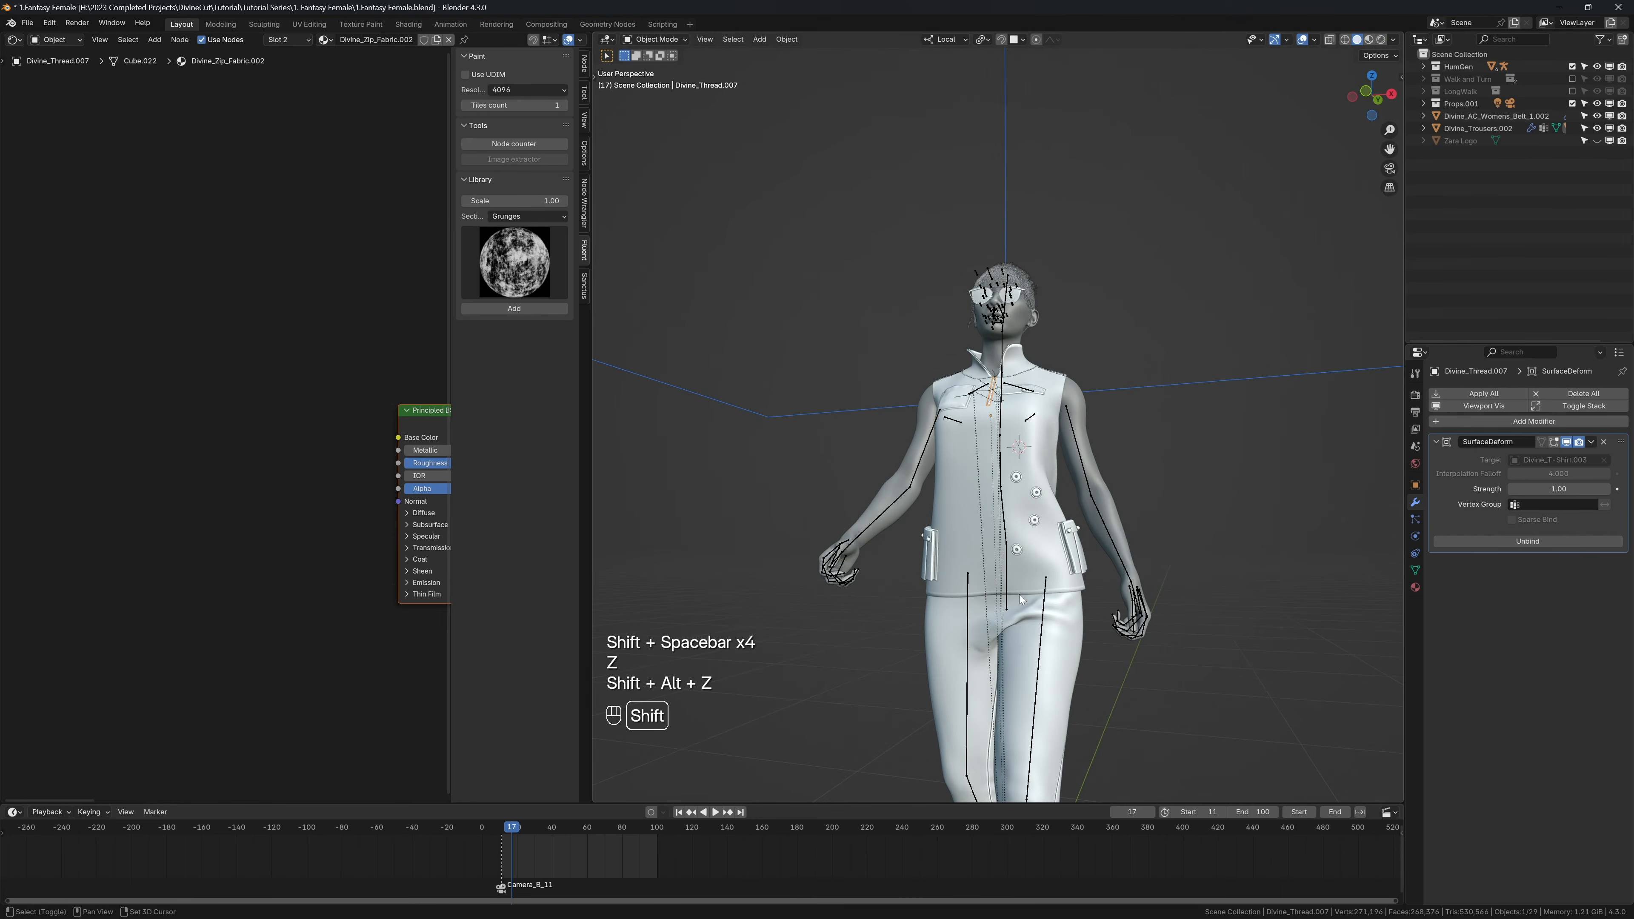
pyautogui.hotkey('shift', 'Left')
pyautogui.hotkey('shift', 'space')
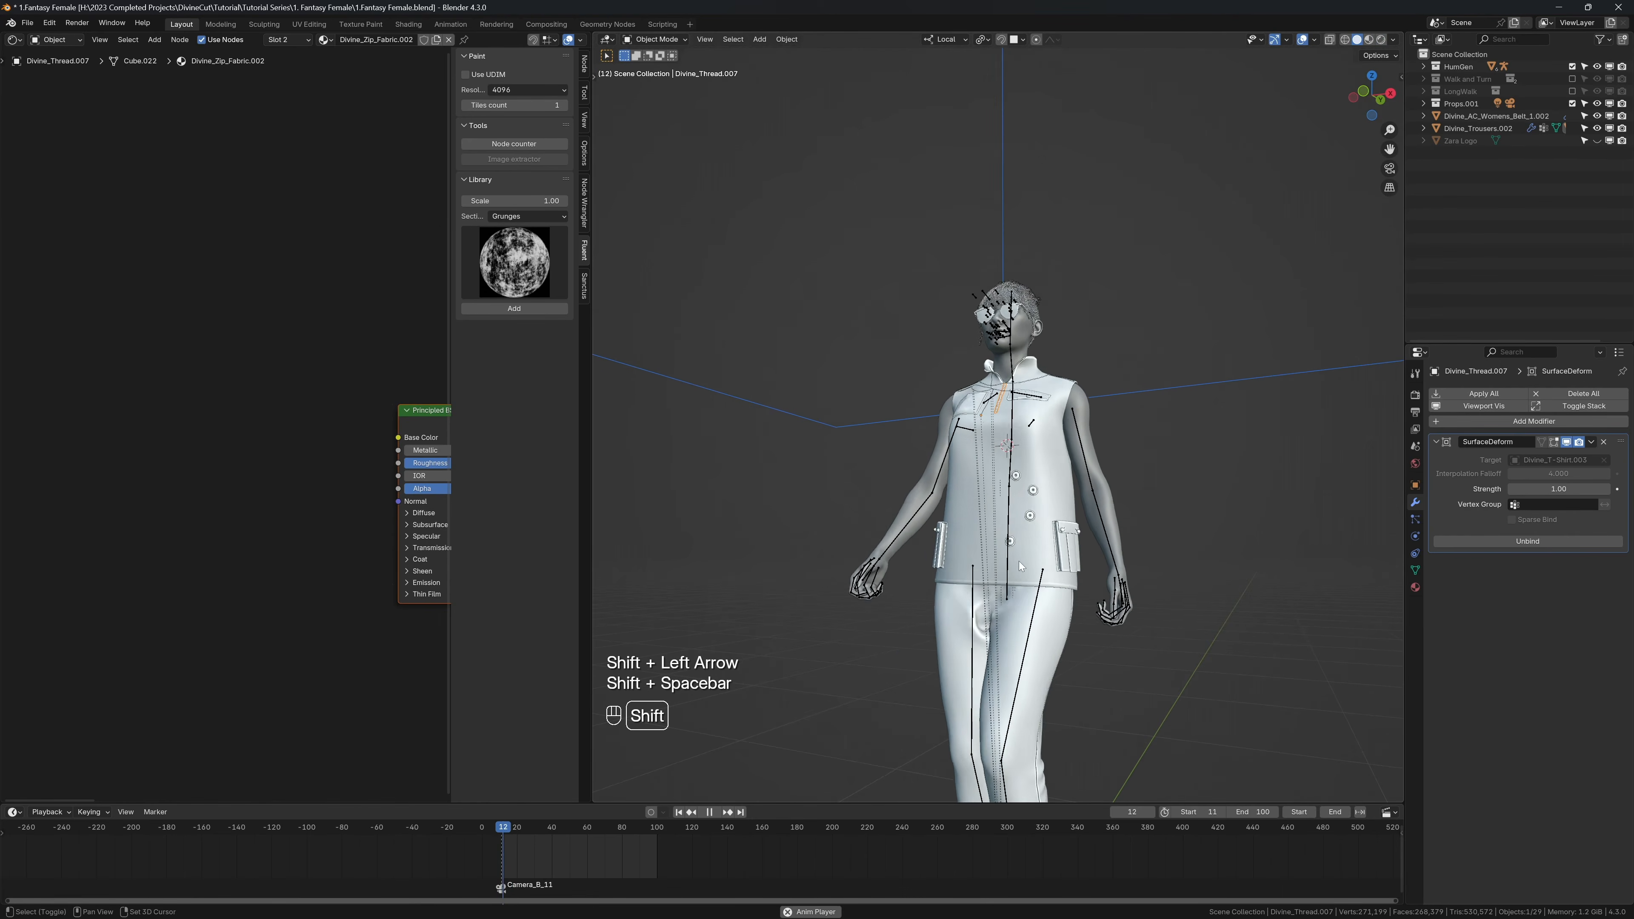
pyautogui.hotkey('shift', 'space')
pyautogui.press('z')
pyautogui.click(888, 551)
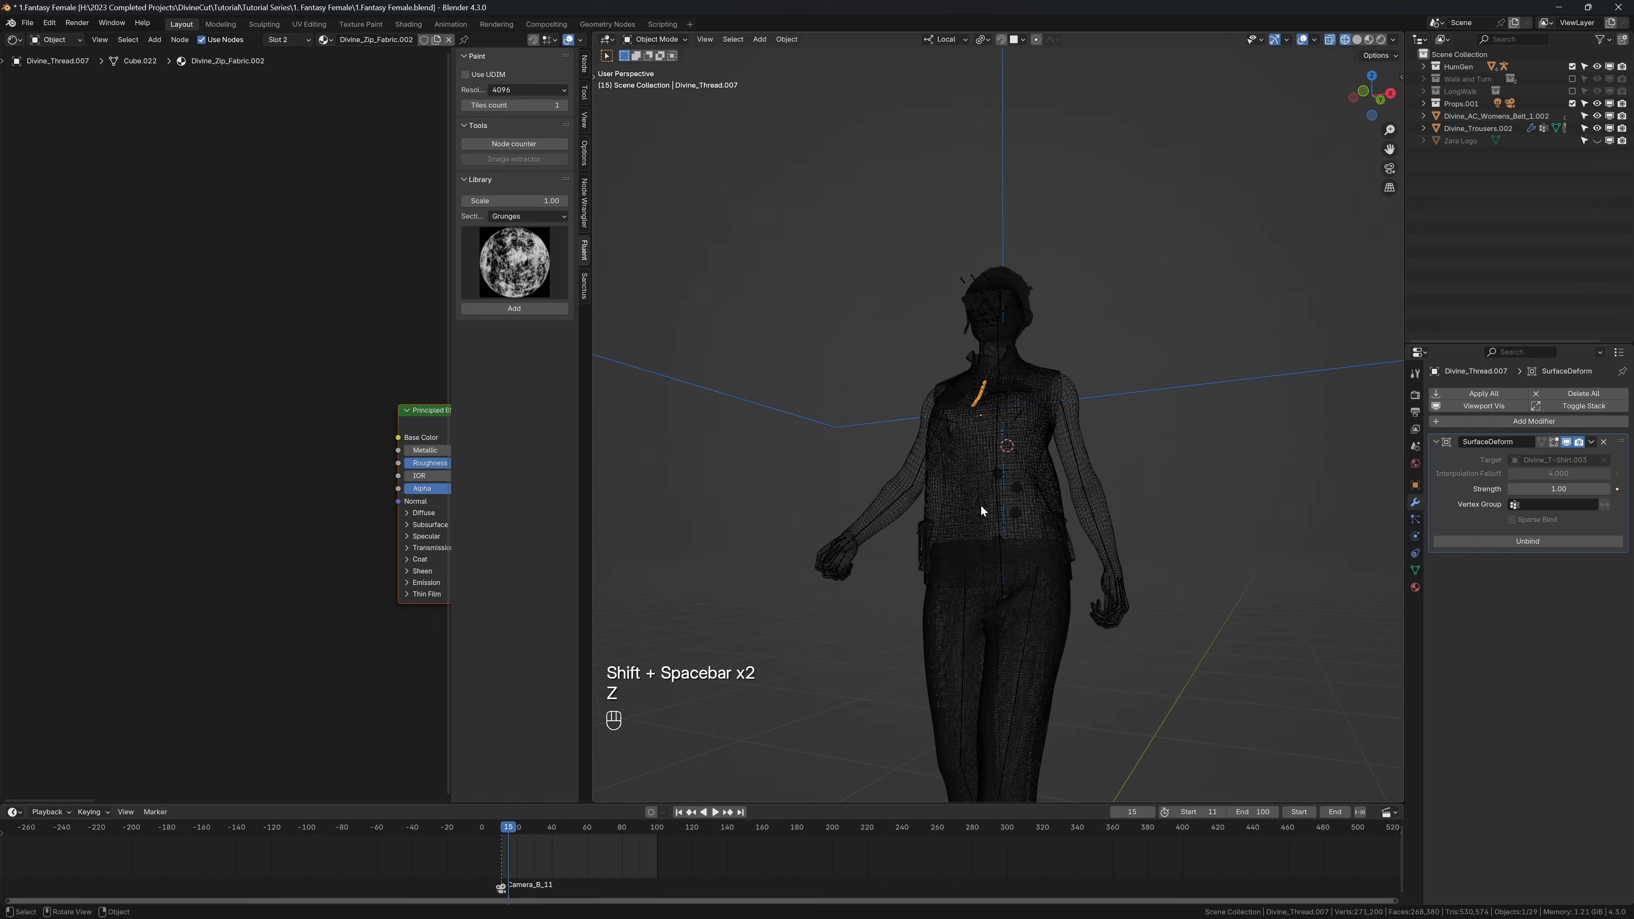
pyautogui.press('z')
pyautogui.click(972, 474)
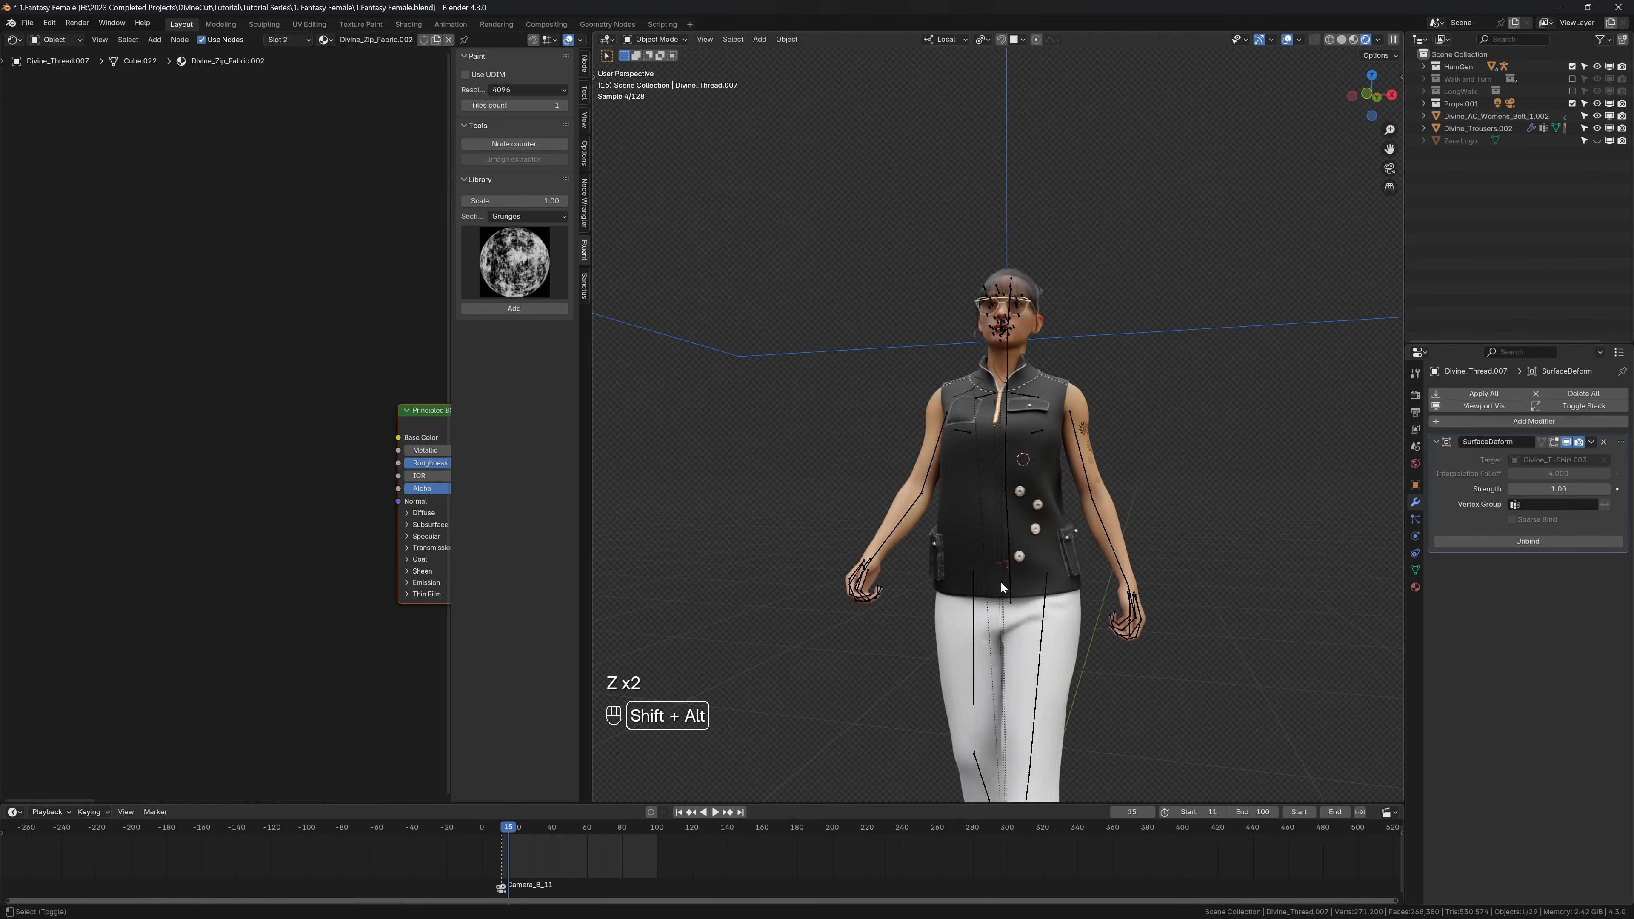
pyautogui.hotkey('shift', 'alt', 'z')
pyautogui.scroll(8, 958, 491)
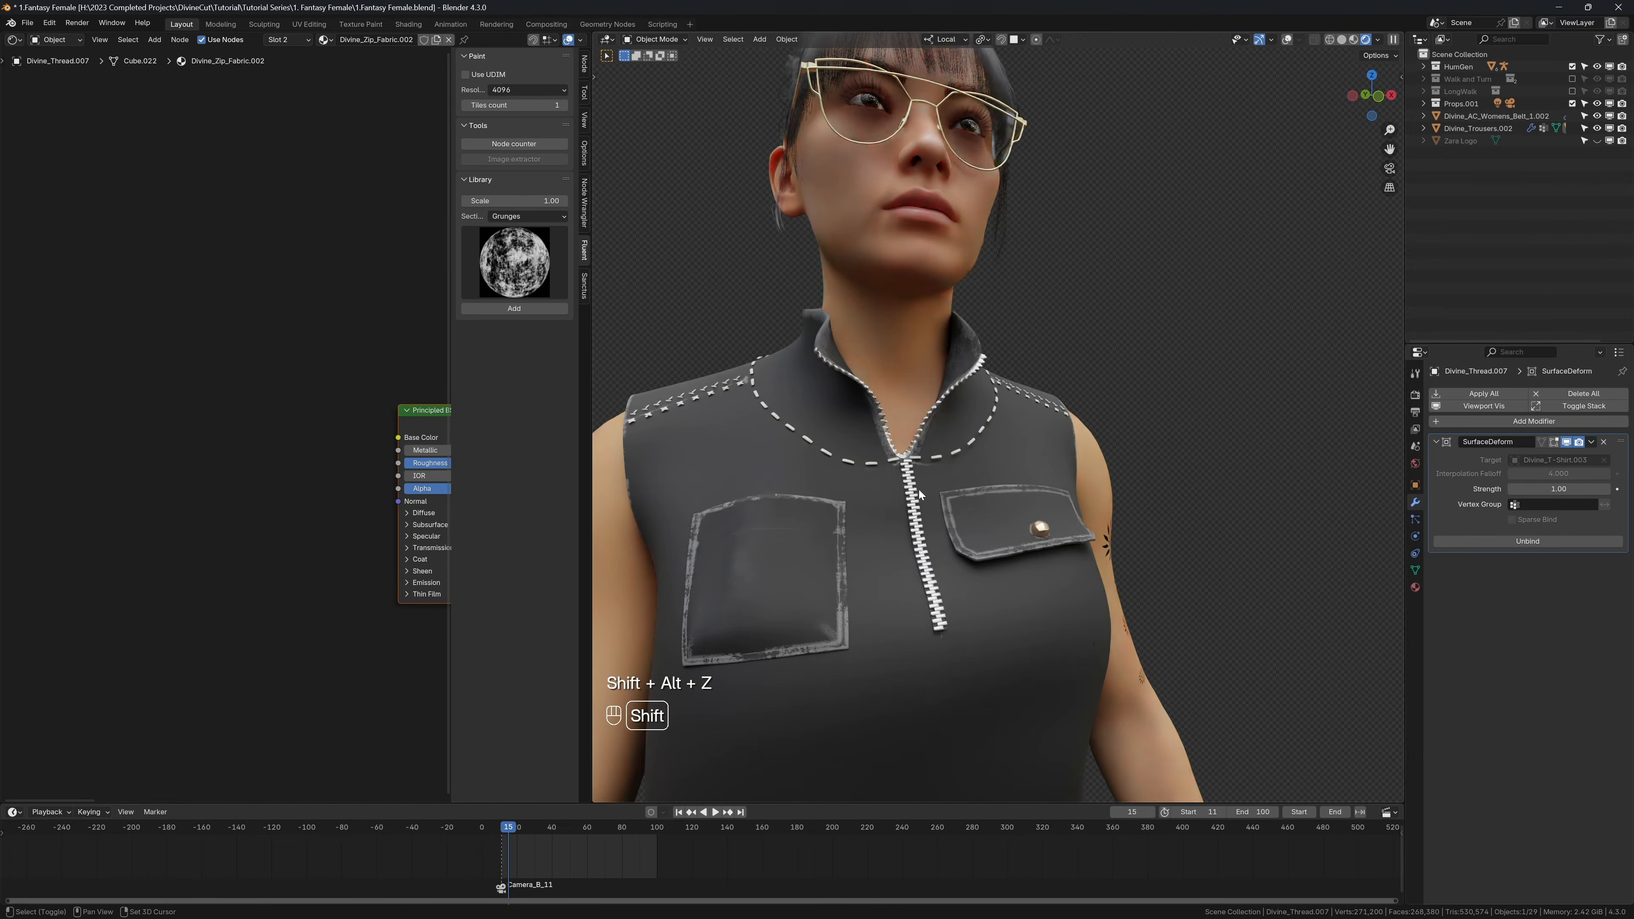
# Step: Add the Fabric 02 node from the Fabric section of Fluent's library to the zipper's fabric material
pyautogui.moveTo(359, 429); pyautogui.dragTo(255, 416, button='middle')
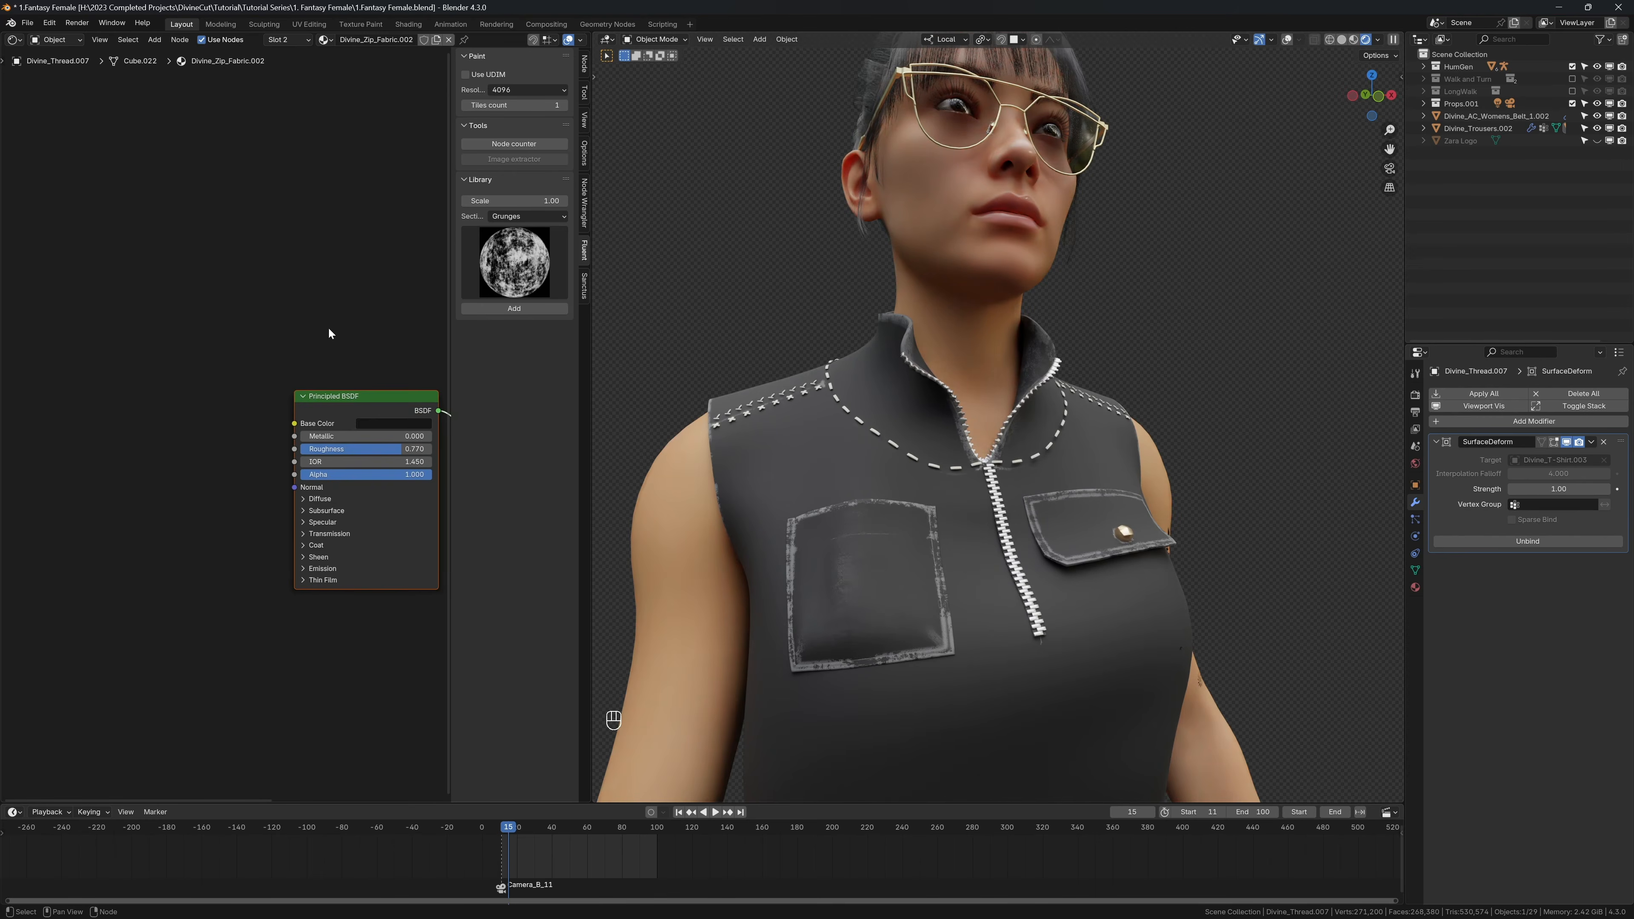
pyautogui.click(489, 242)
pyautogui.click(517, 216)
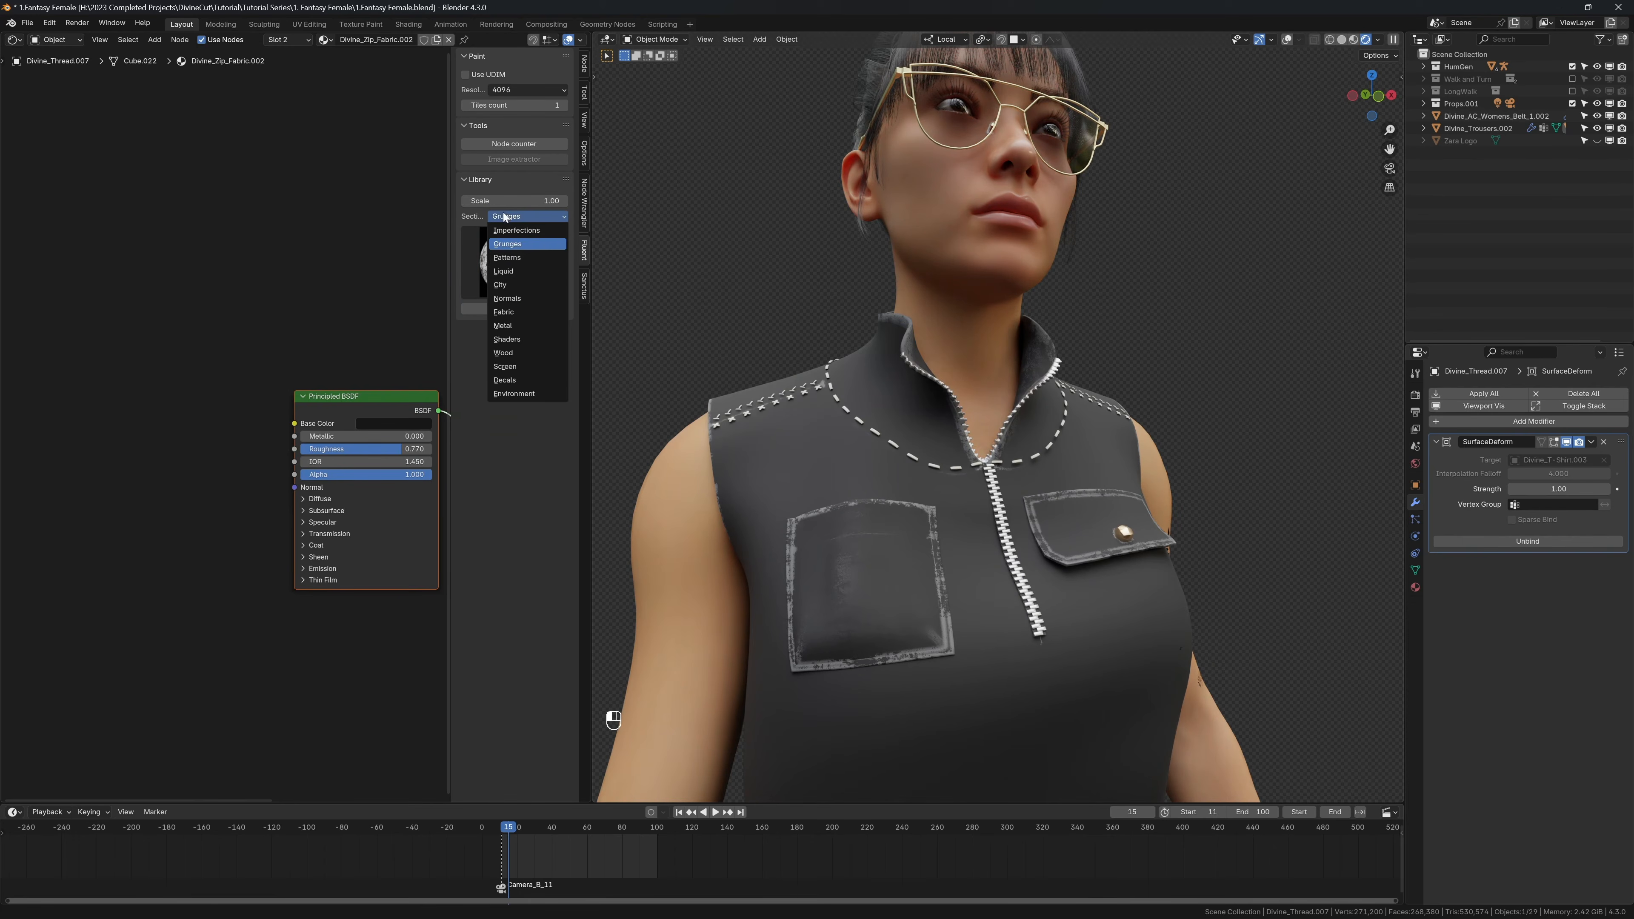
pyautogui.click(507, 257)
pyautogui.click(524, 216)
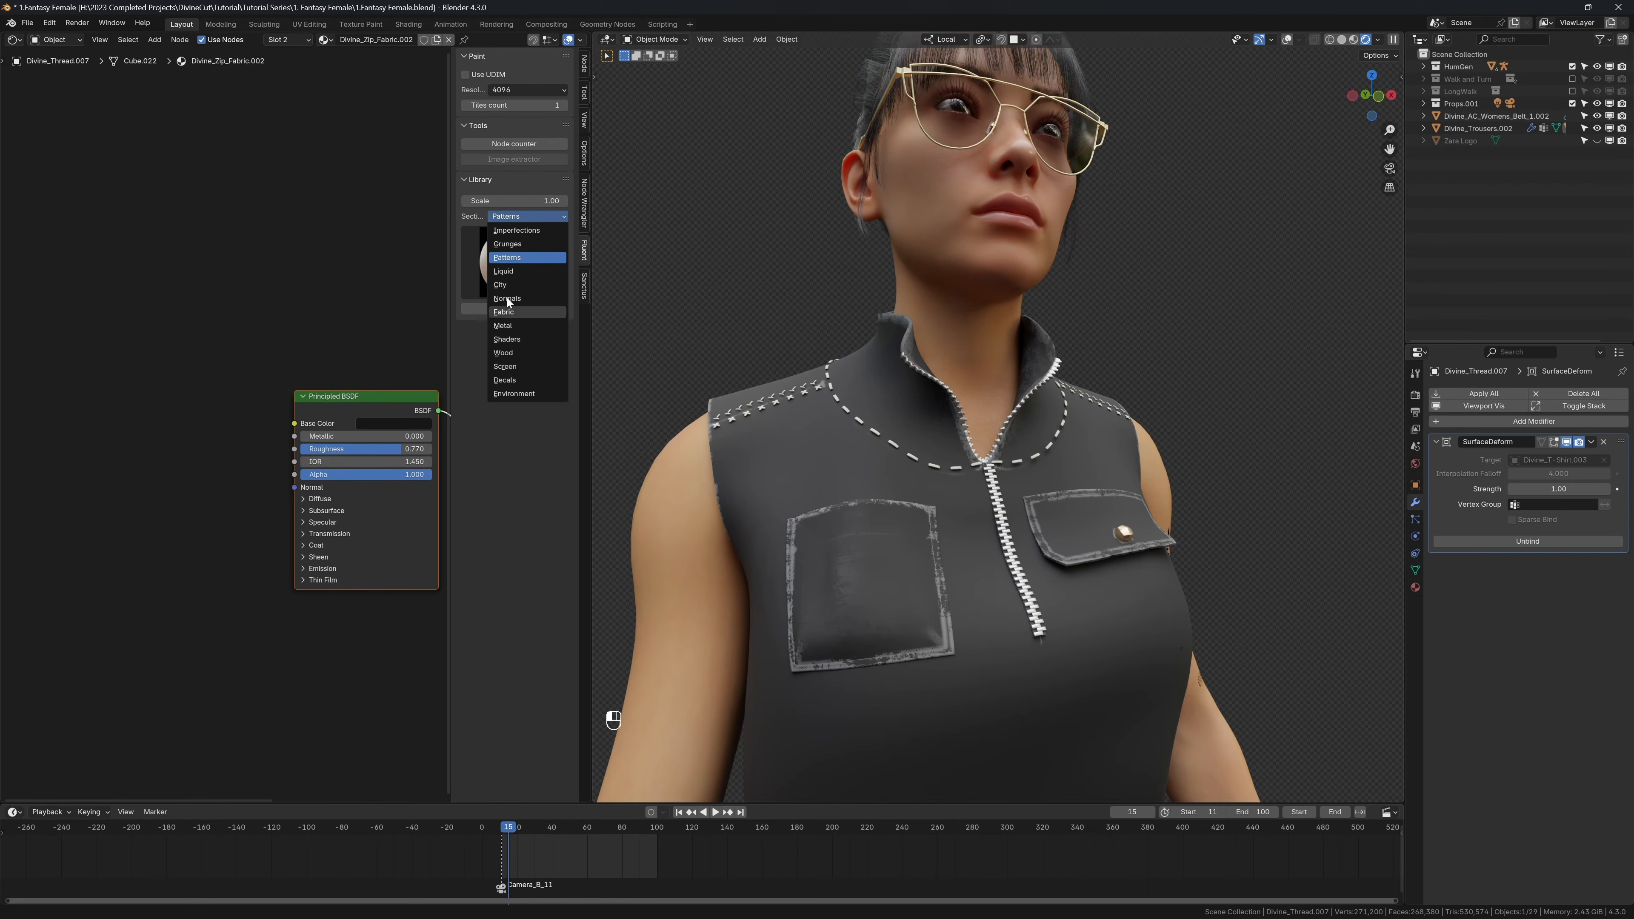
pyautogui.click(505, 312)
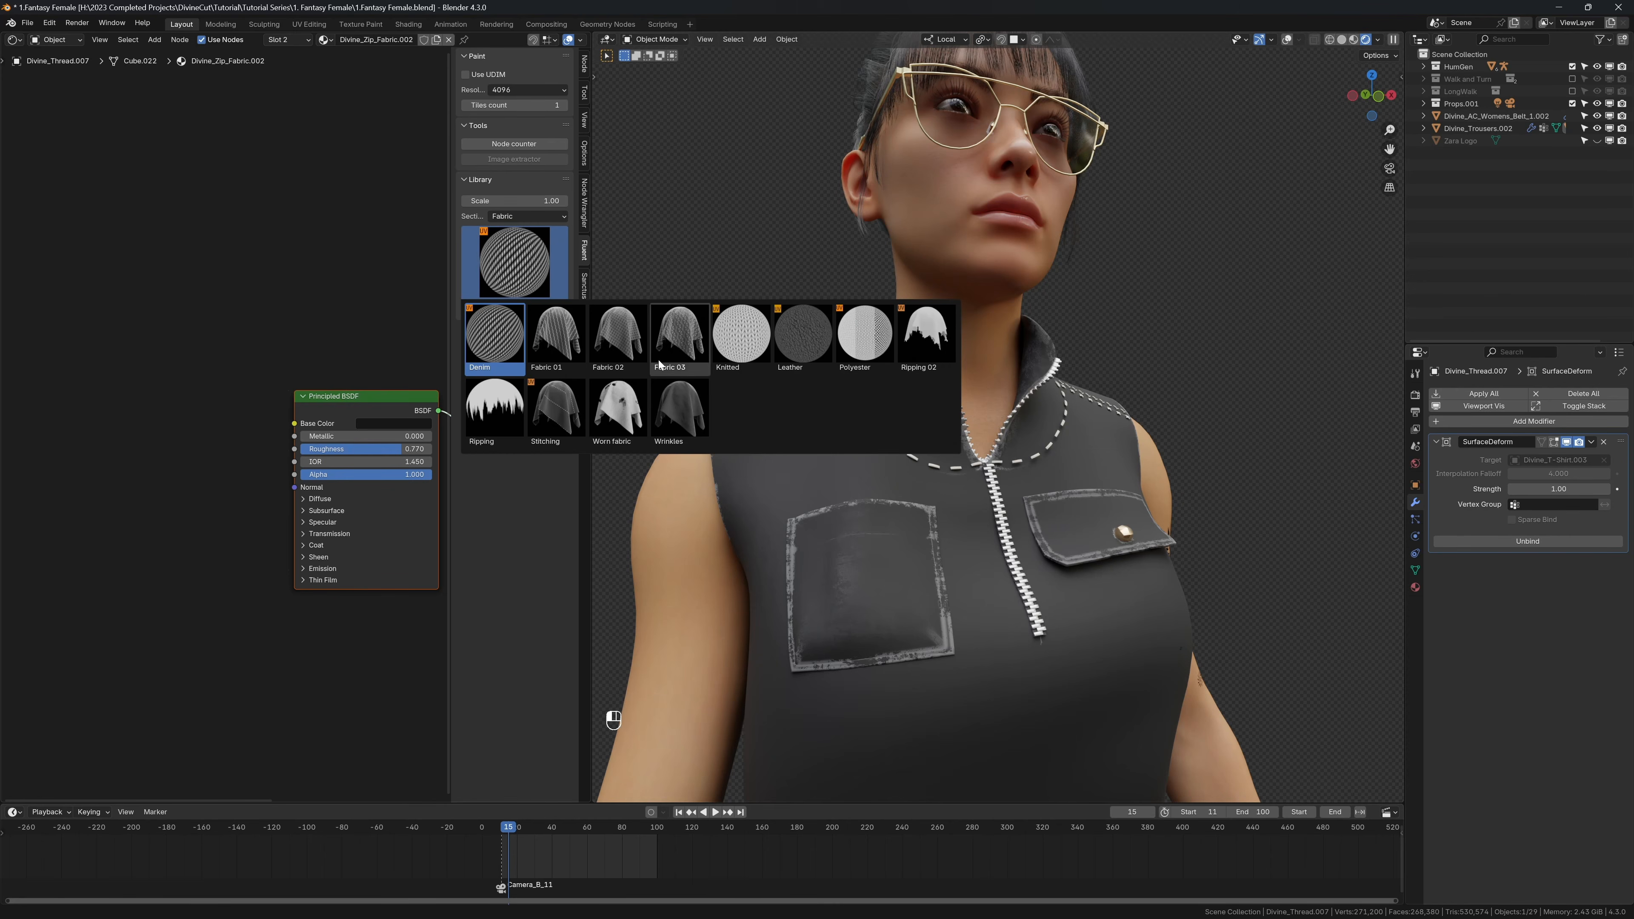
pyautogui.click(598, 339)
pyautogui.moveTo(383, 413); pyautogui.dragTo(258, 329)
pyautogui.moveTo(344, 353); pyautogui.dragTo(226, 325, button='middle')
pyautogui.scroll(-2, 226, 326)
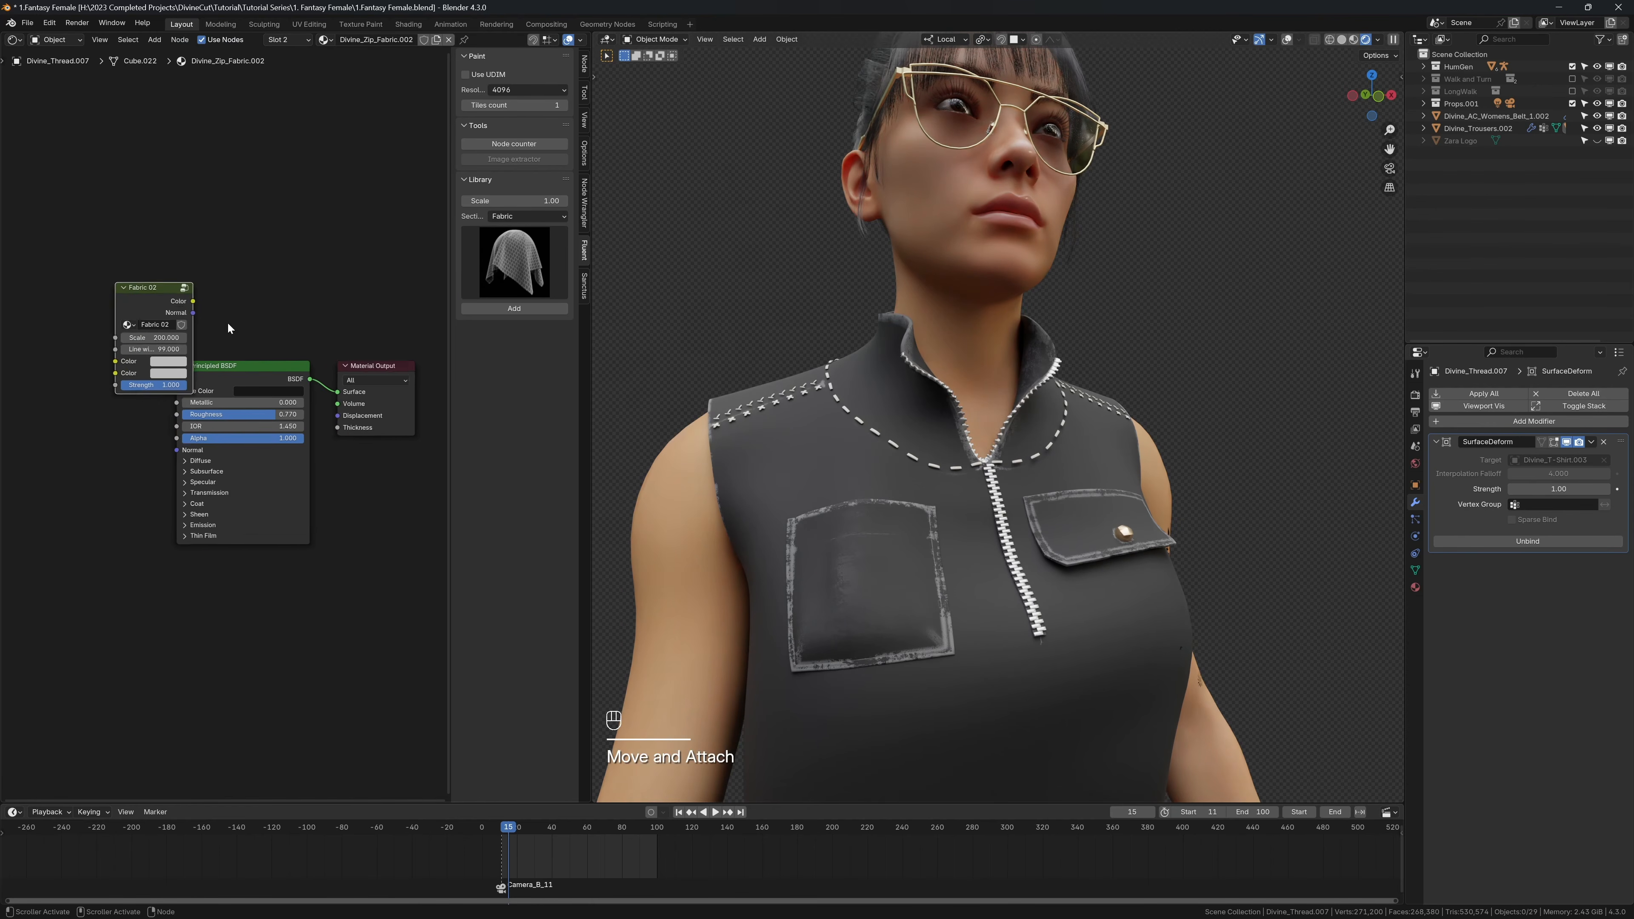
# Step: Show the overlays, select the shirt and add a Fabric 02 node beside the layers of its Turtleneck material
pyautogui.hotkey('shift', 'alt', 'z')
pyautogui.click(761, 439)
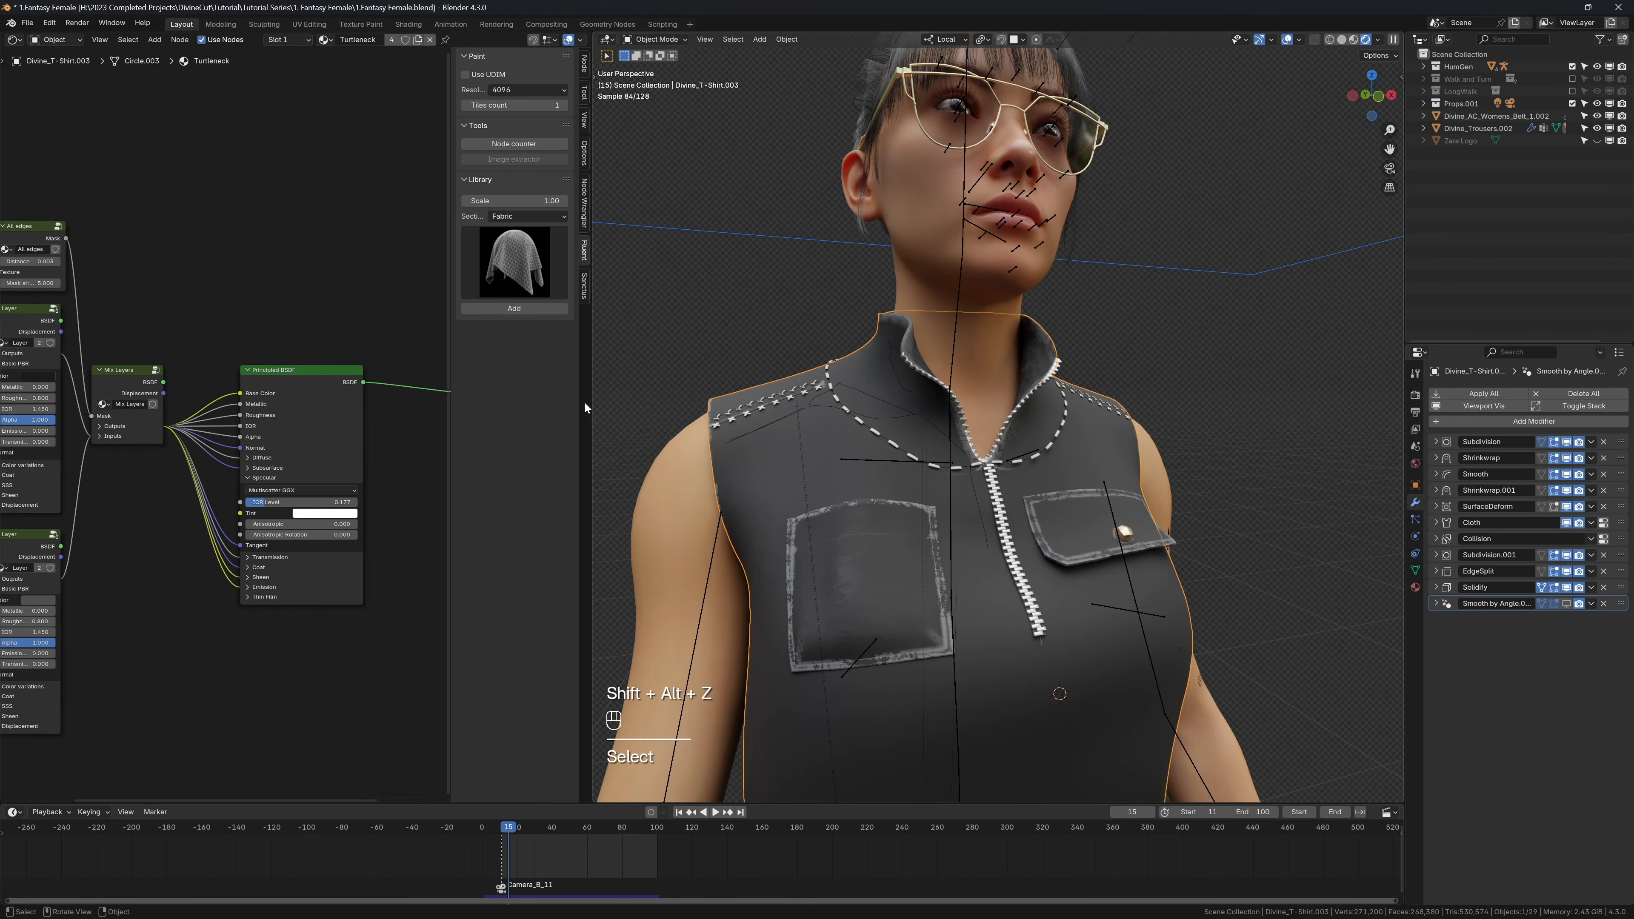
pyautogui.click(507, 310)
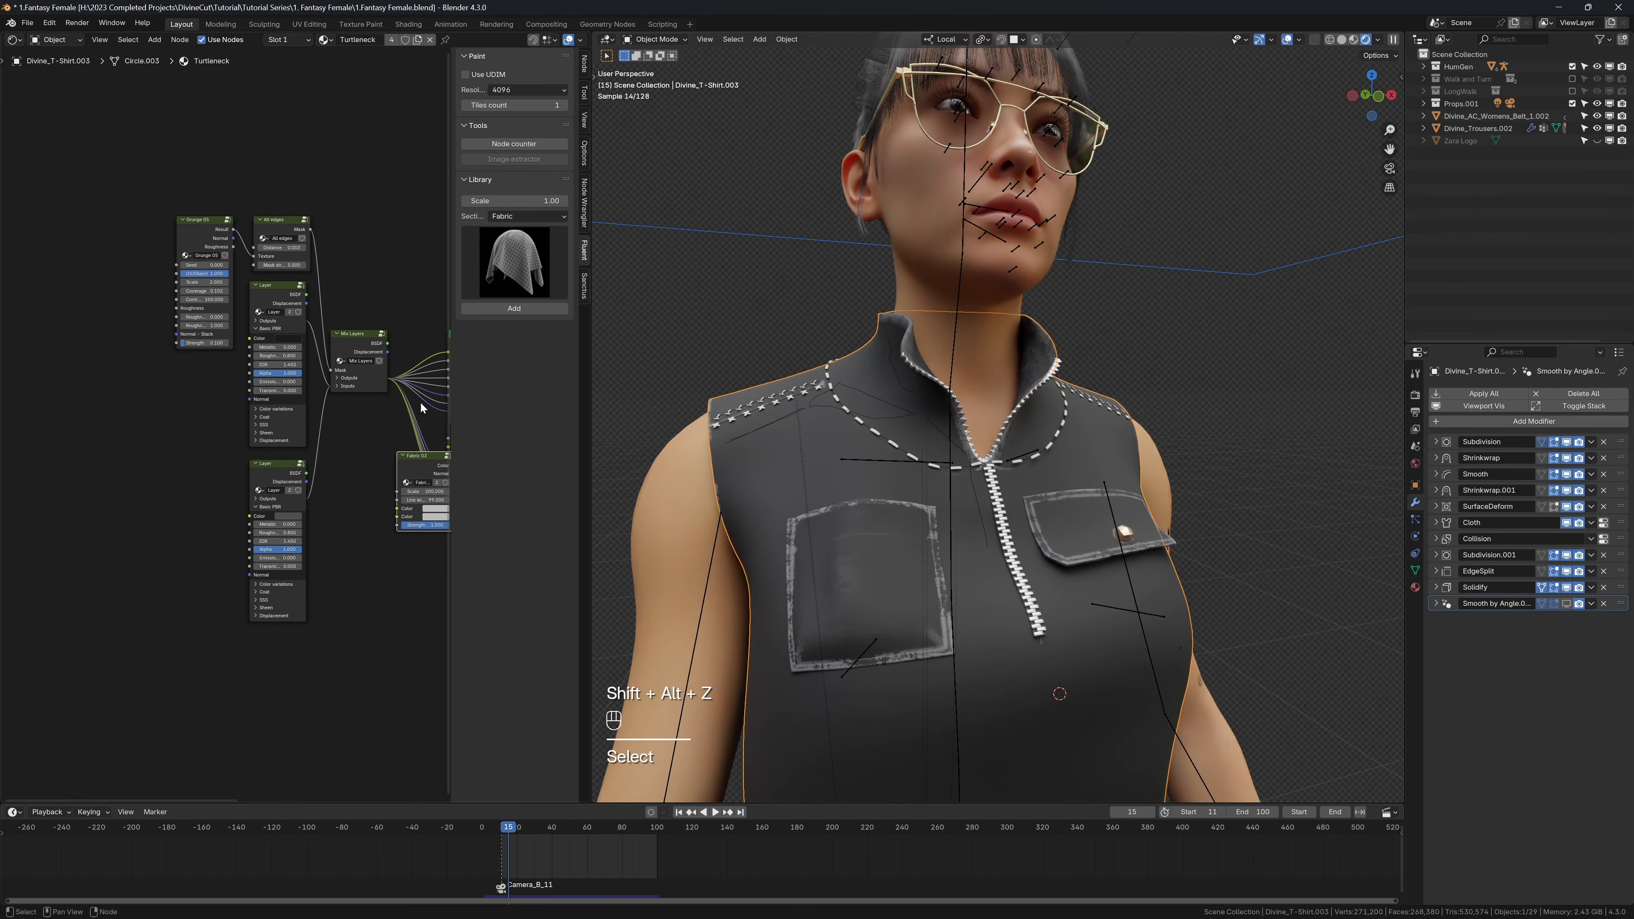
pyautogui.click(59, 419)
pyautogui.scroll(2, 159, 422)
# Step: Connect Fabric 02's Color output to the first Layer's Color, darken the fabric's first color to black and inspect the shirt without overlays
pyautogui.moveTo(149, 423); pyautogui.dragTo(258, 307)
pyautogui.click(124, 483)
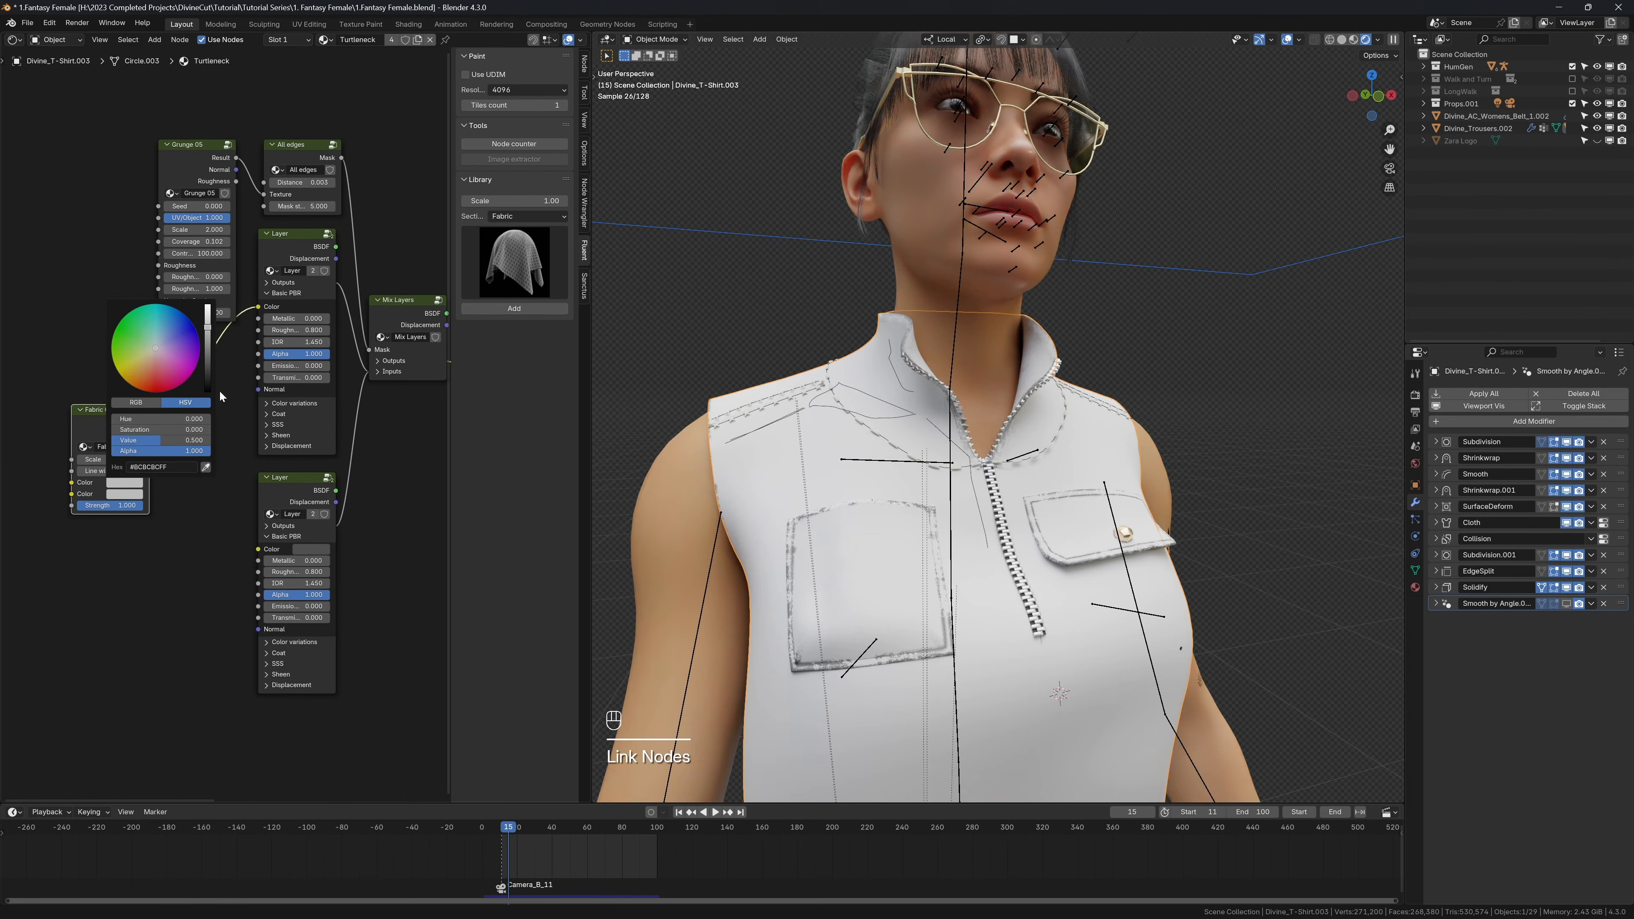
pyautogui.moveTo(208, 373); pyautogui.dragTo(208, 392)
pyautogui.keyDown('shift'); pyautogui.moveTo(916, 599); pyautogui.dragTo(902, 359, button='middle'); pyautogui.keyUp('shift')
pyautogui.scroll(5, 994, 355)
pyautogui.scroll(-4, 992, 360)
pyautogui.hotkey('shift', 'alt', 'z')
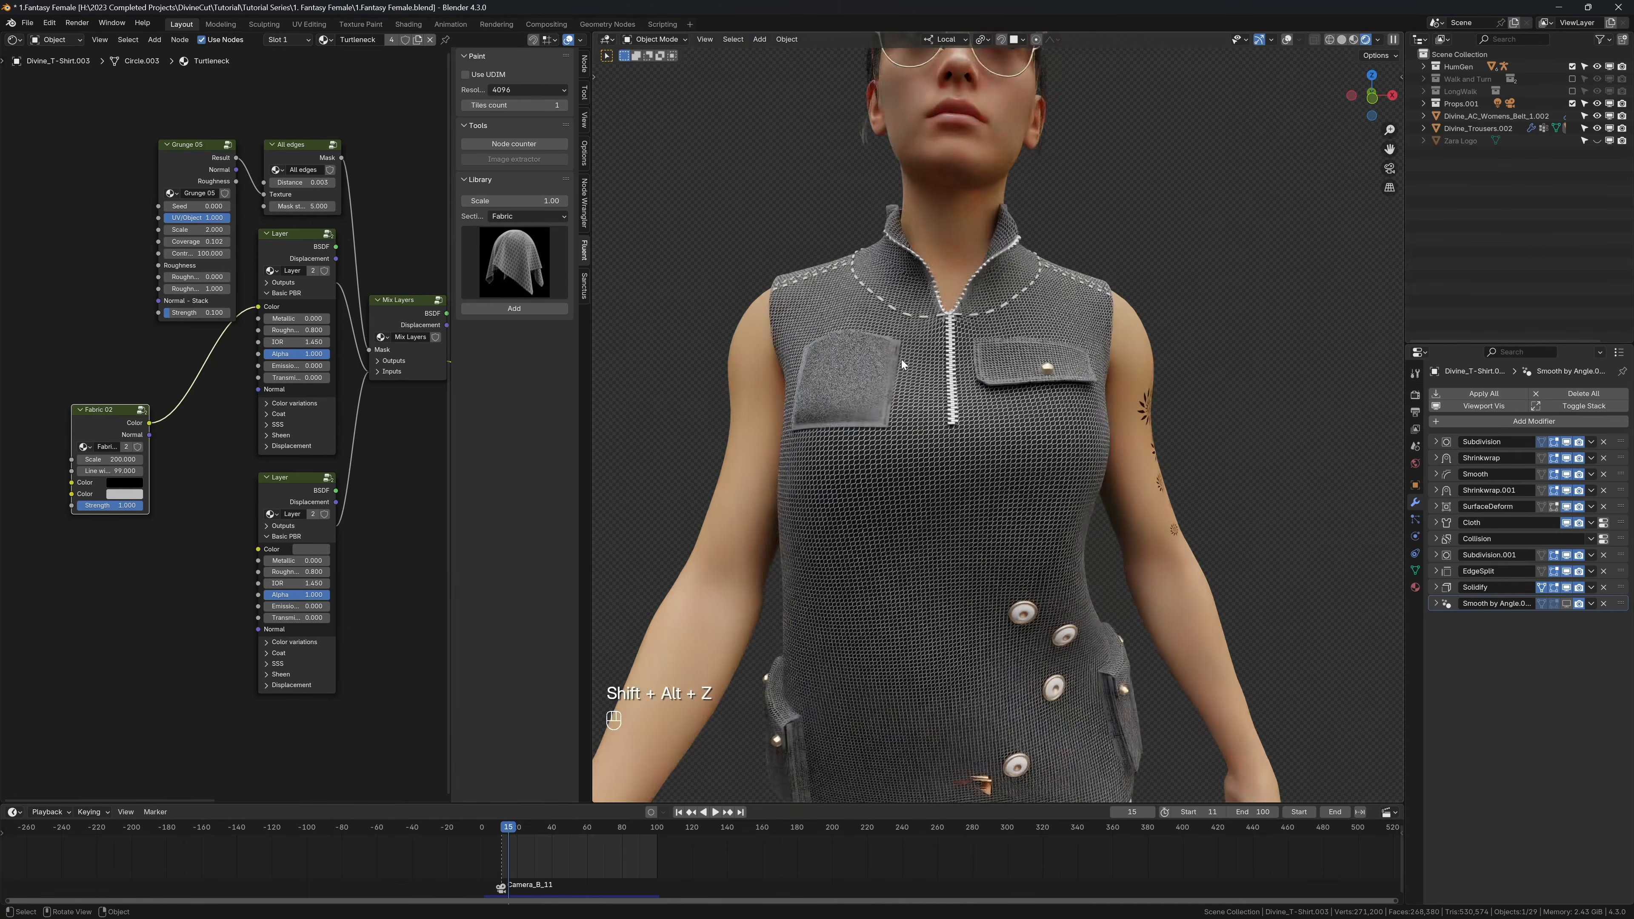
pyautogui.scroll(-2, 926, 367)
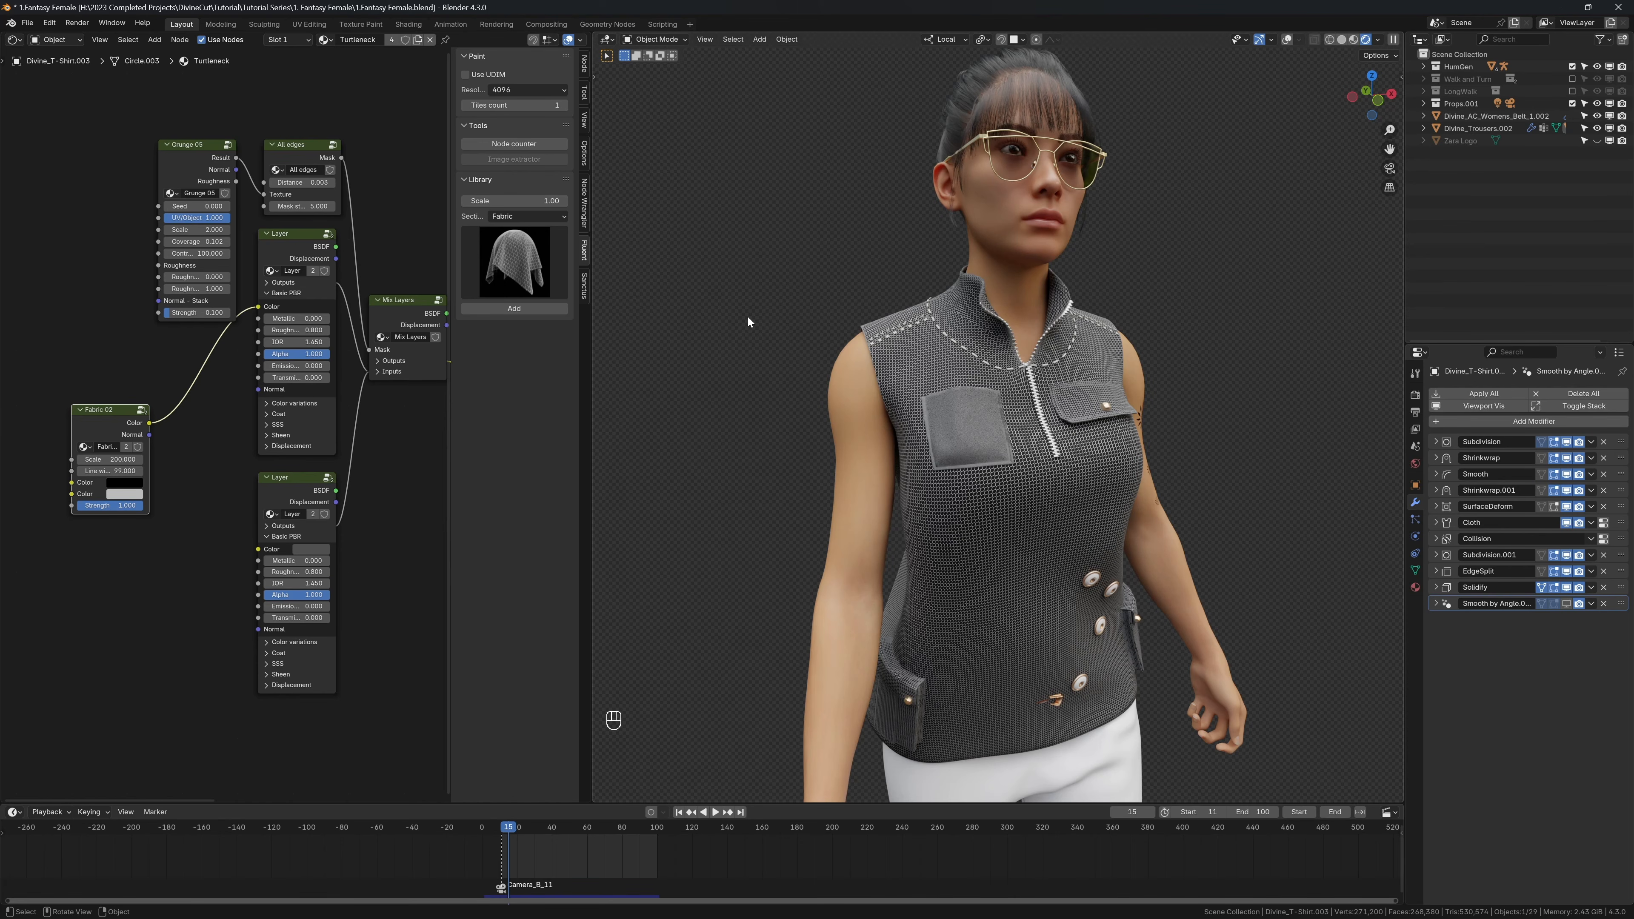
pyautogui.scroll(-5, 747, 315)
pyautogui.keyDown('shift'); pyautogui.moveTo(809, 317); pyautogui.dragTo(752, 240, button='middle'); pyautogui.keyUp('shift')
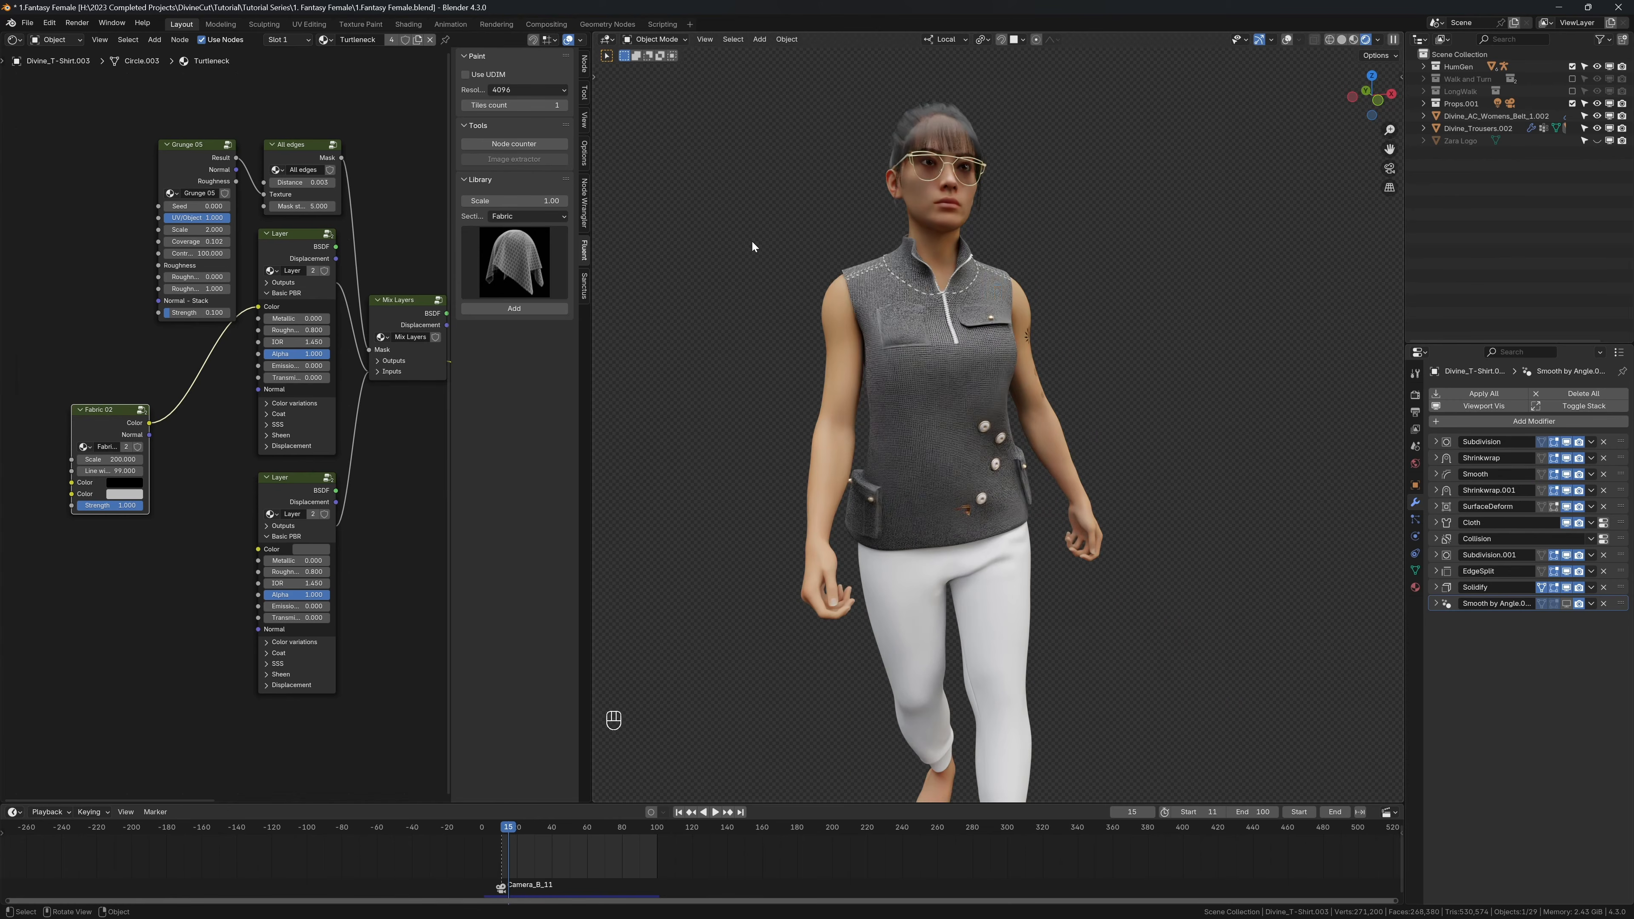